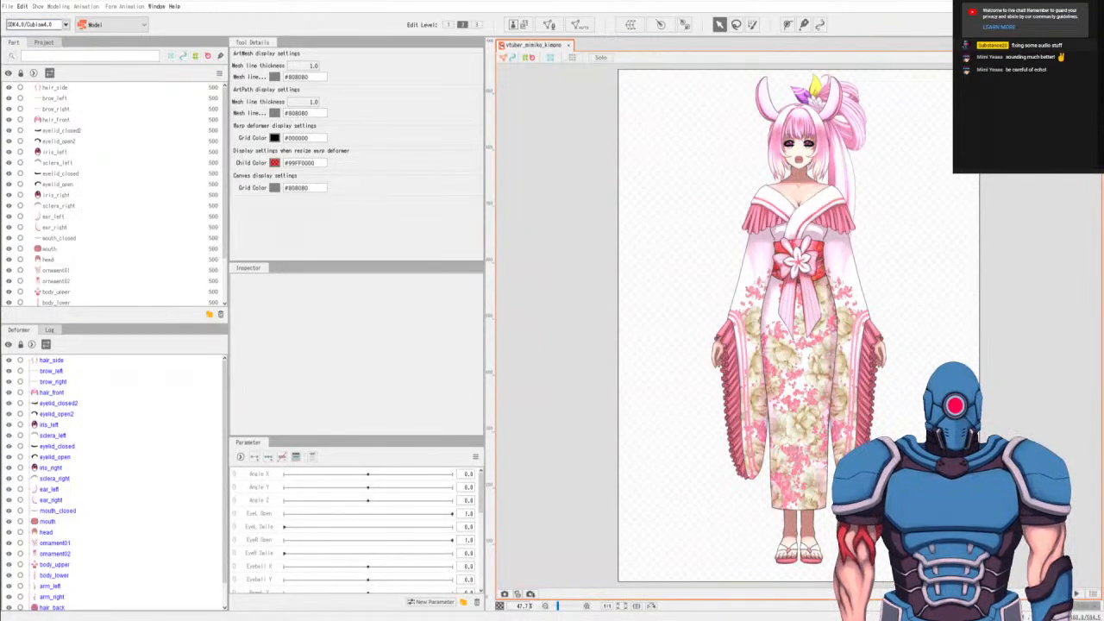
# Examine the kimono character's full figure, face, horns and ponytail at different magnifications.
pyautogui.scroll(5, 922, 152)
pyautogui.scroll(-3, 870, 170)
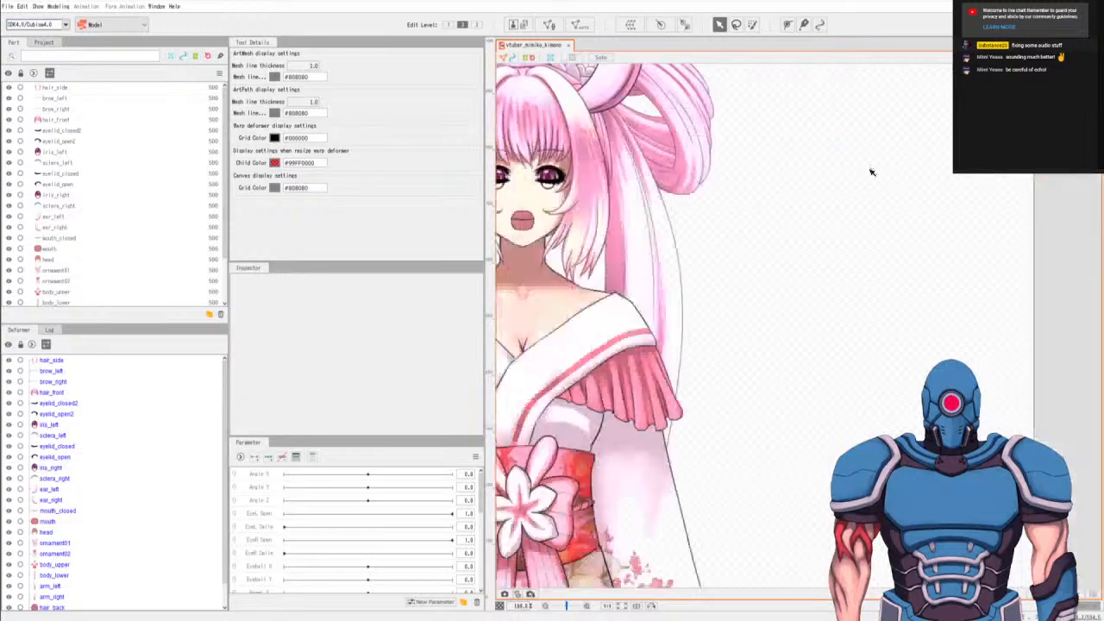
pyautogui.scroll(-4, 767, 207)
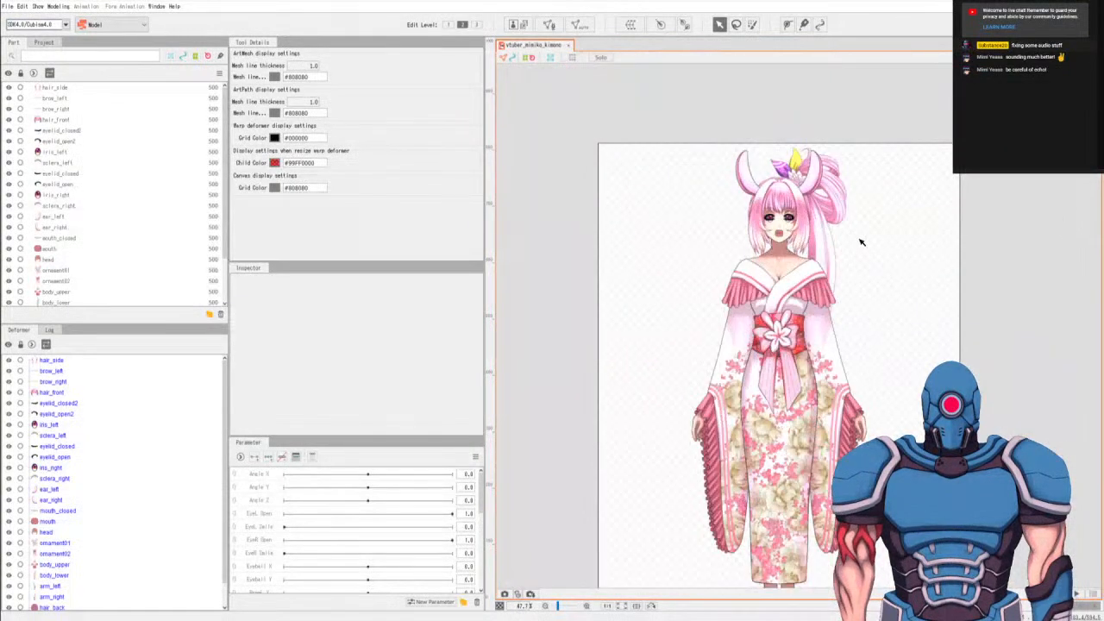
pyautogui.scroll(4, 828, 206)
pyautogui.moveTo(837, 236); pyautogui.dragTo(883, 214)
pyautogui.scroll(4, 883, 213)
pyautogui.scroll(-2, 887, 209)
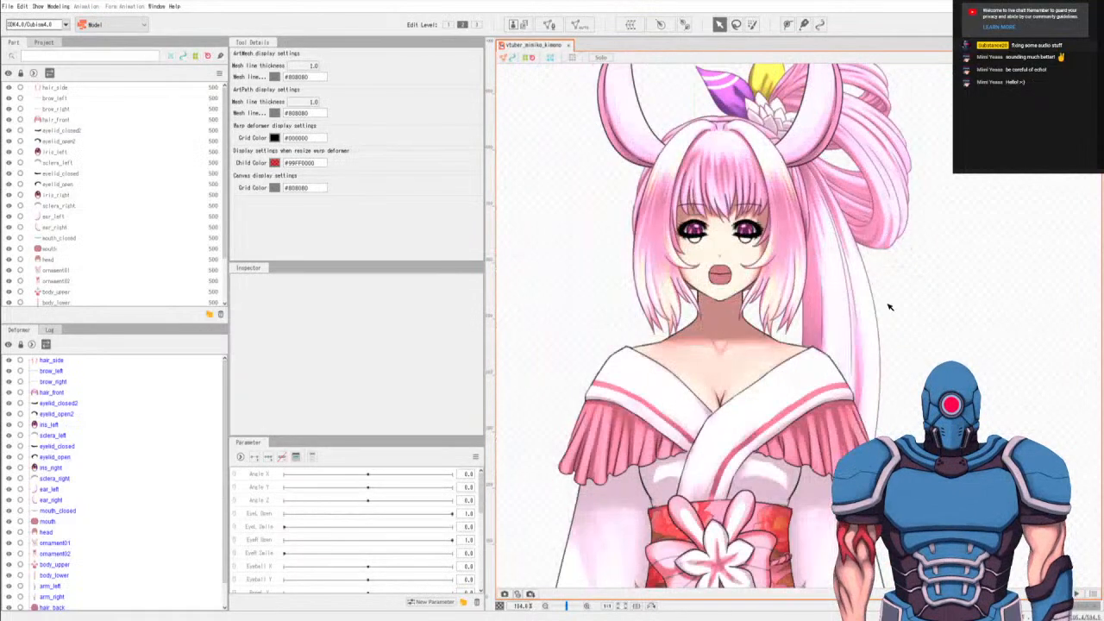
pyautogui.moveTo(877, 335); pyautogui.dragTo(871, 356)
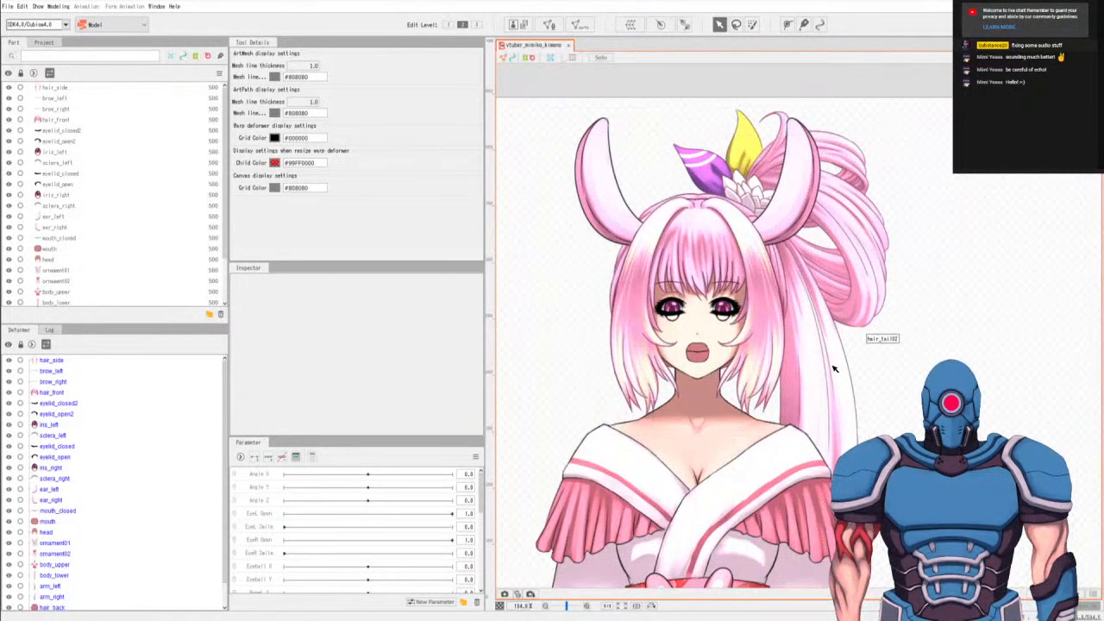
# Select hair_tail01 and hair_tail02 in turn to examine how far each ponytail part extends, and clear the selection.
pyautogui.click(833, 368)
pyautogui.press('Escape')
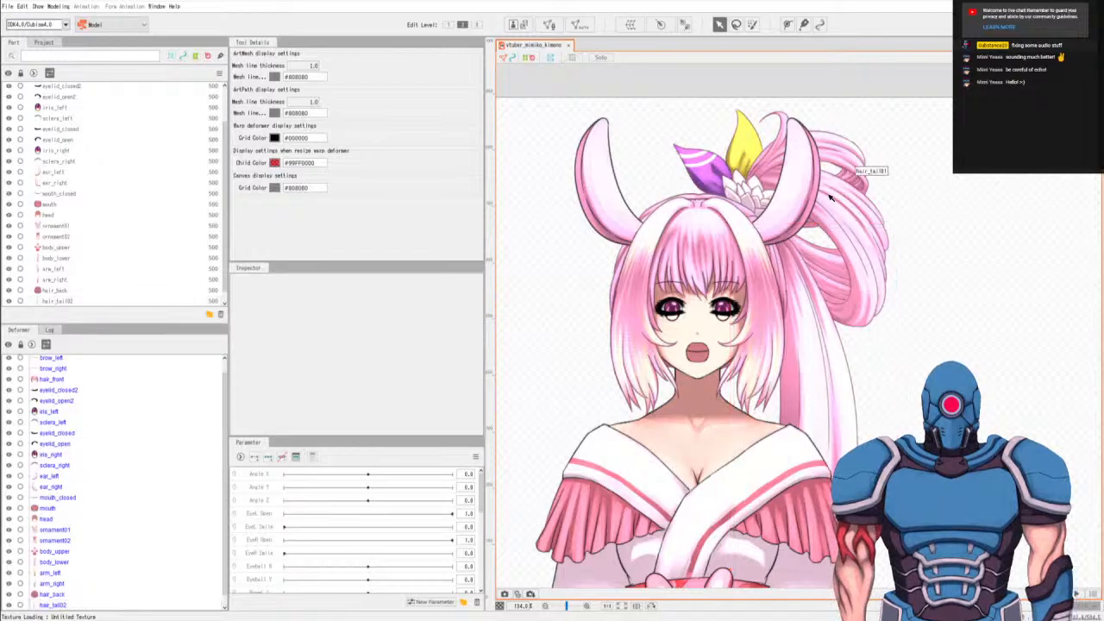
pyautogui.click(830, 197)
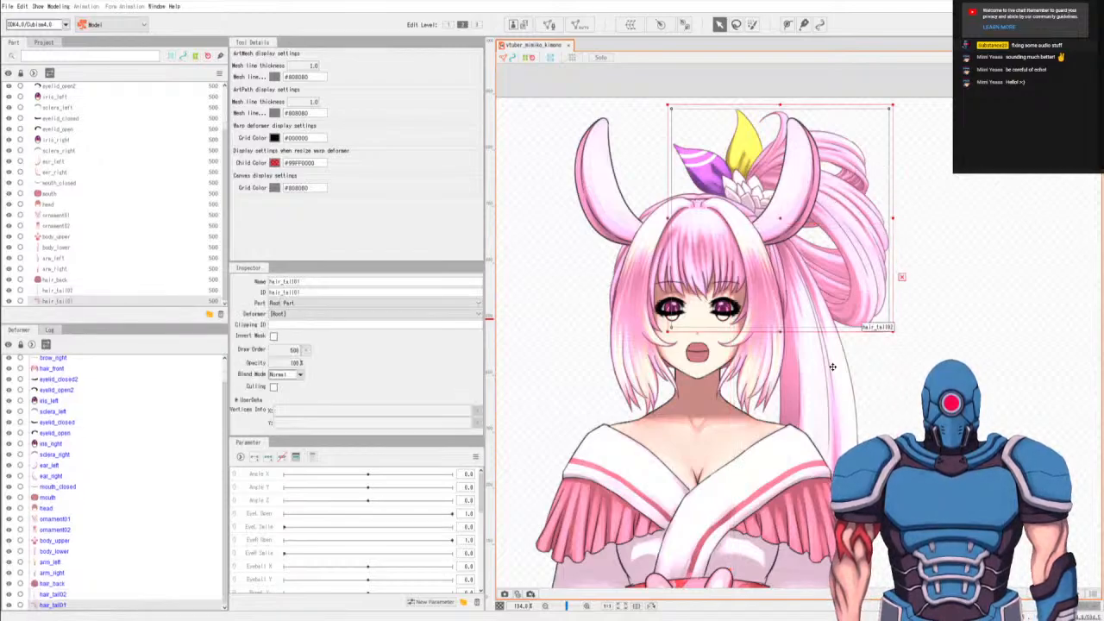
pyautogui.click(845, 202)
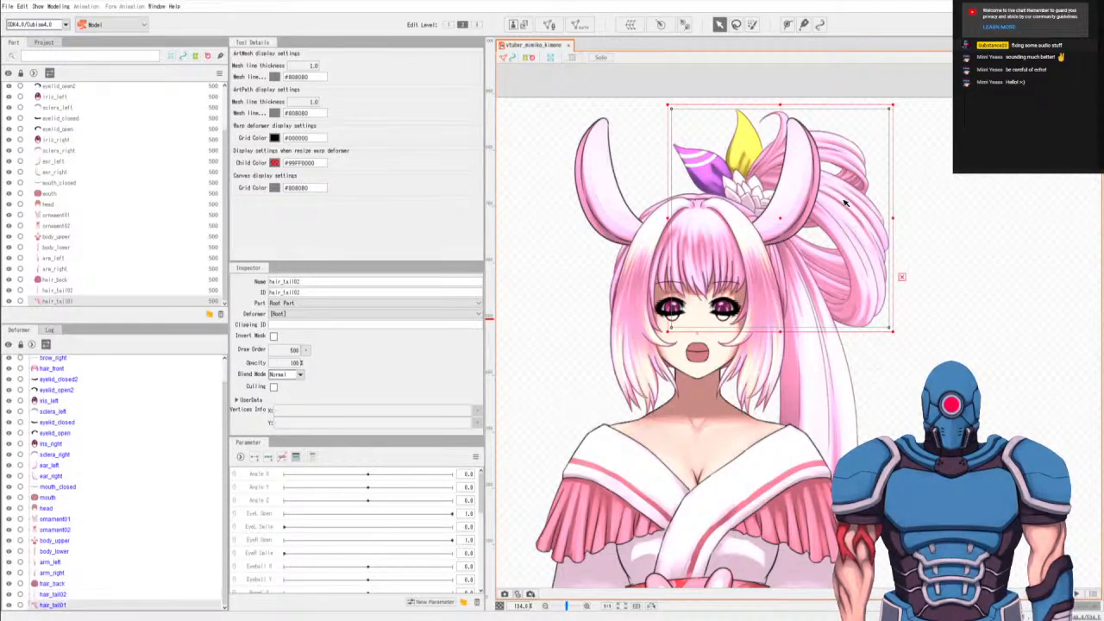
pyautogui.click(846, 202)
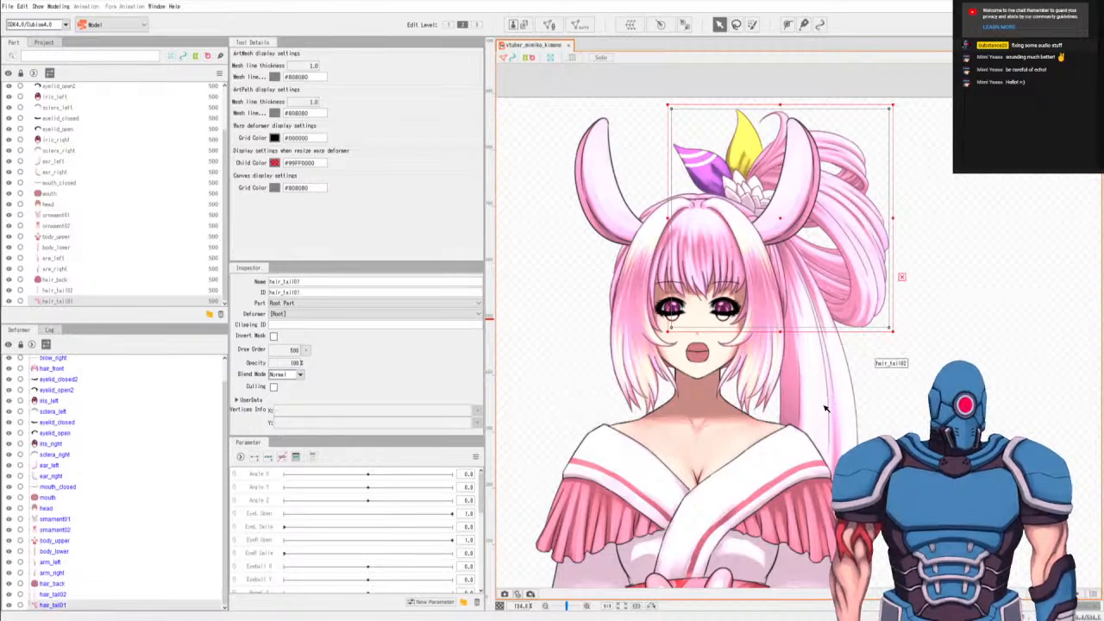
pyautogui.click(855, 402)
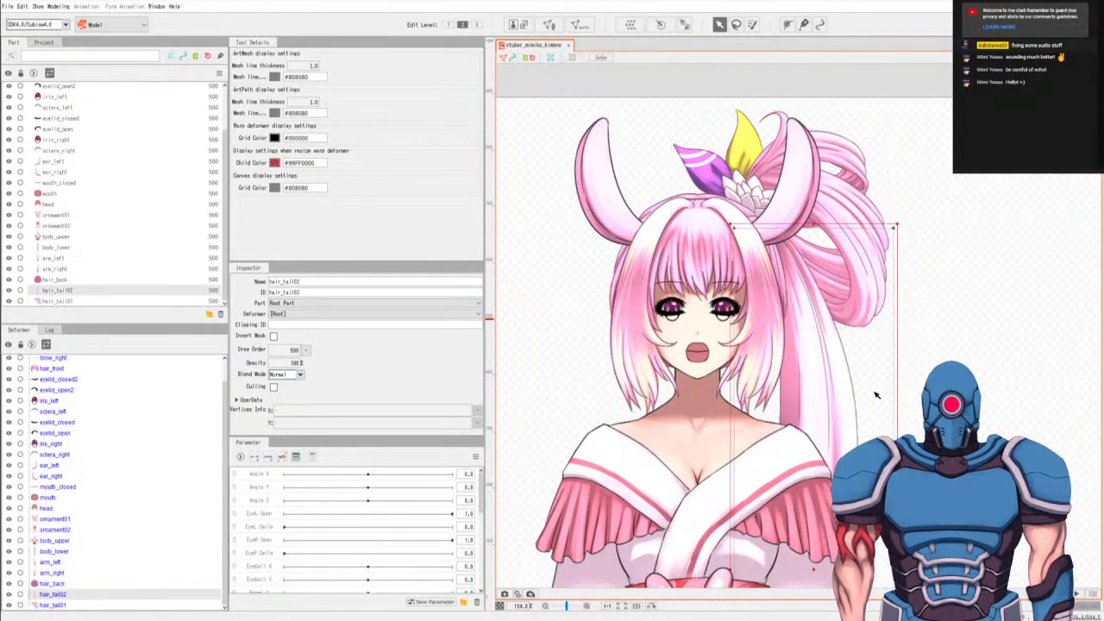
pyautogui.scroll(-4, 875, 394)
pyautogui.moveTo(898, 432); pyautogui.dragTo(768, 278)
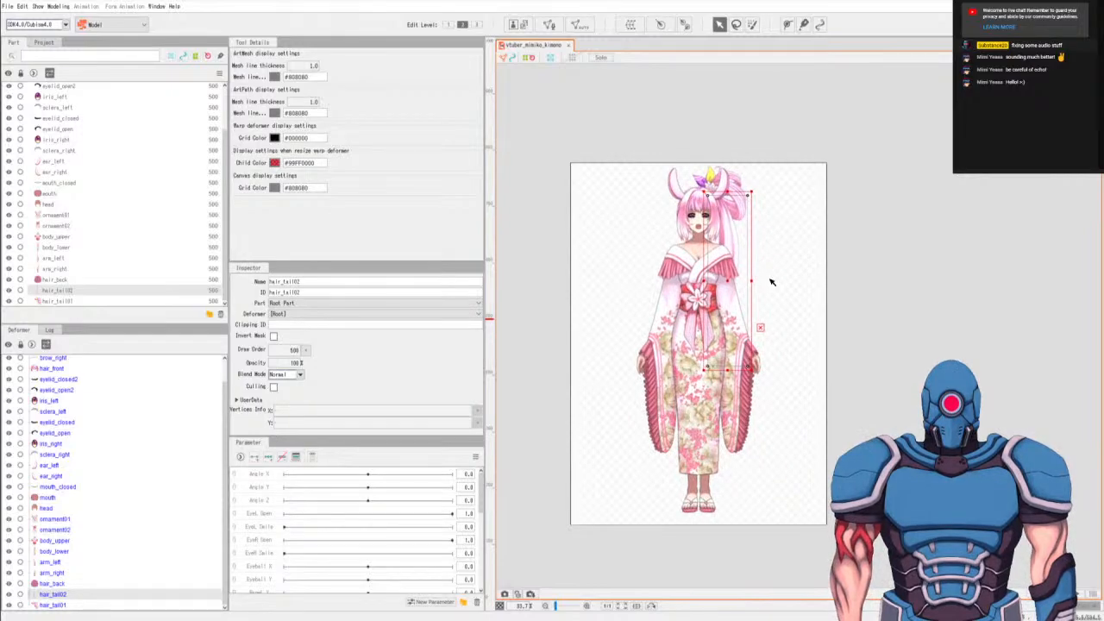
pyautogui.scroll(4, 715, 239)
pyautogui.scroll(4, 699, 226)
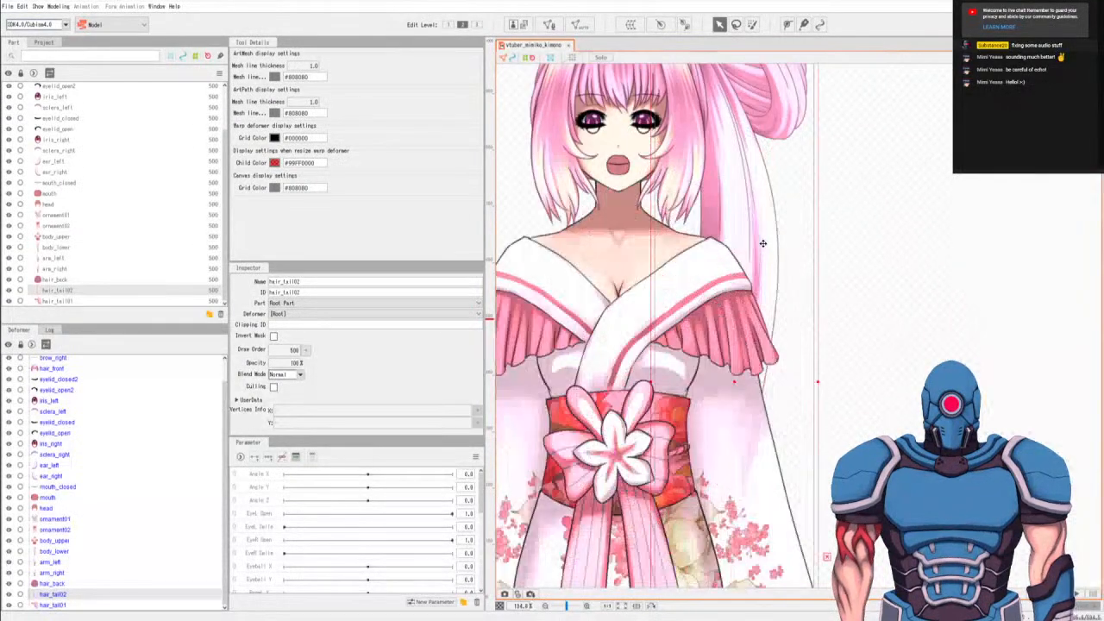
pyautogui.moveTo(724, 160); pyautogui.dragTo(800, 280)
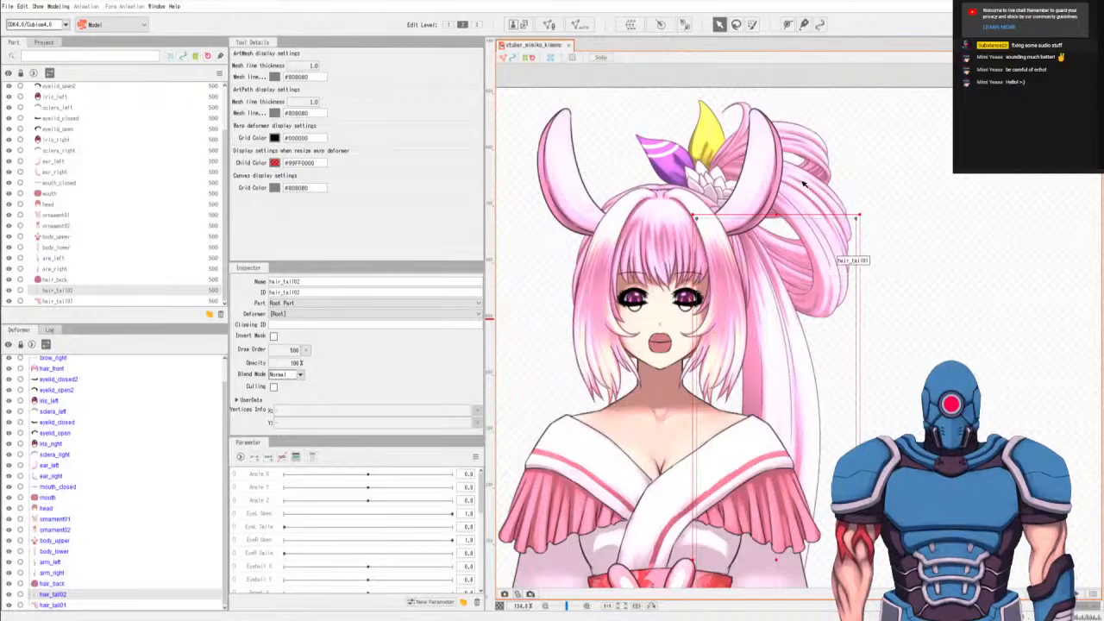
pyautogui.click(803, 184)
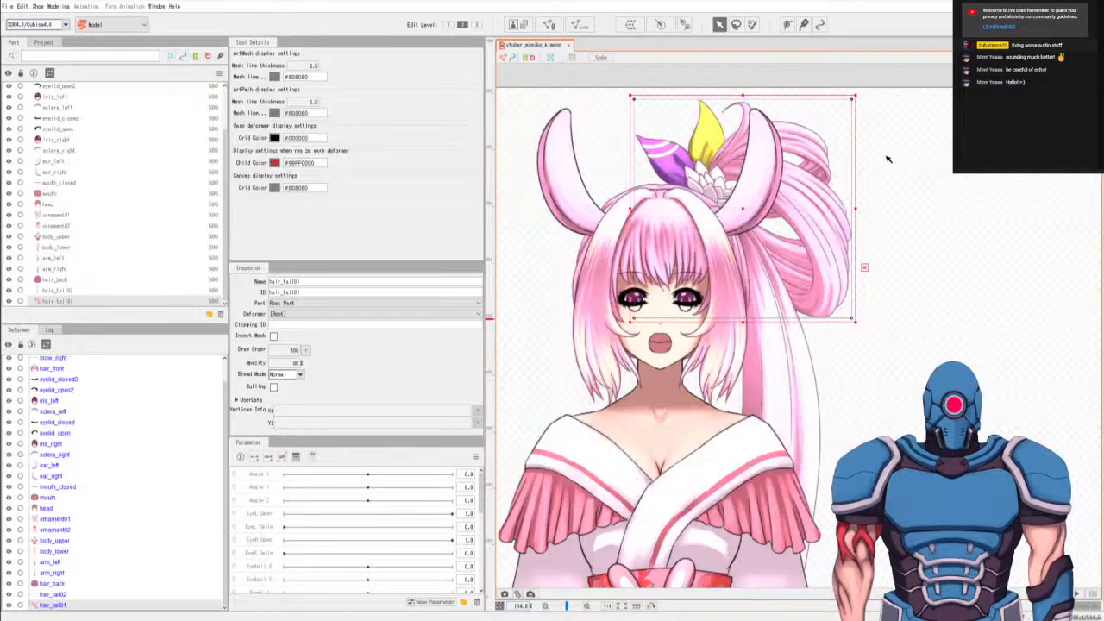
pyautogui.click(931, 164)
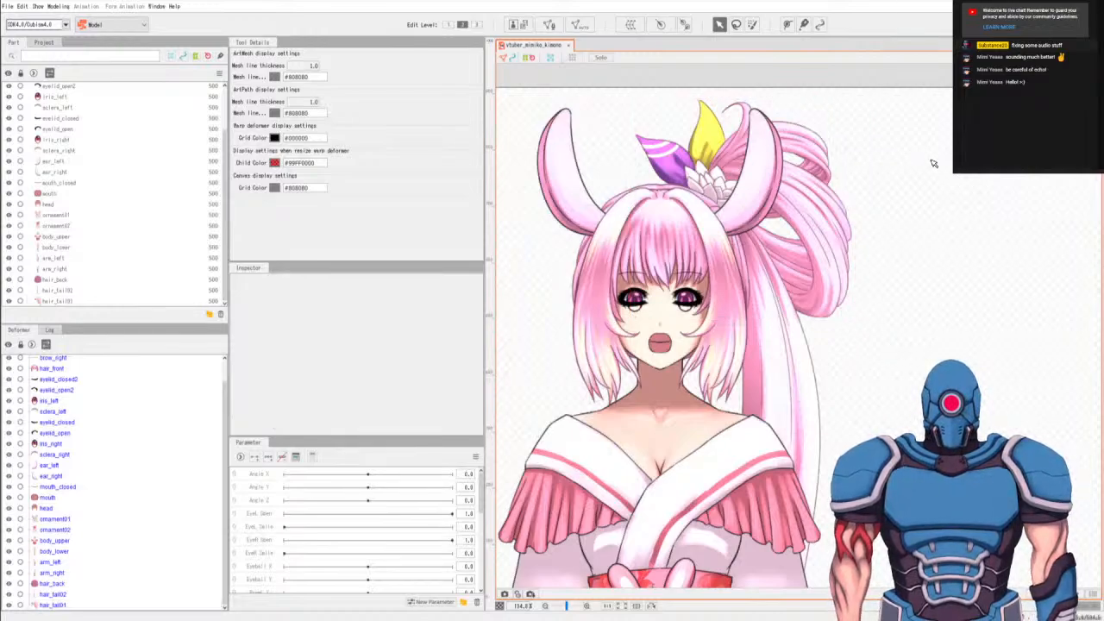
# Select all the parts of the kimono character on the canvas.
pyautogui.scroll(-4, 932, 164)
pyautogui.scroll(3, 921, 210)
pyautogui.scroll(-3, 921, 210)
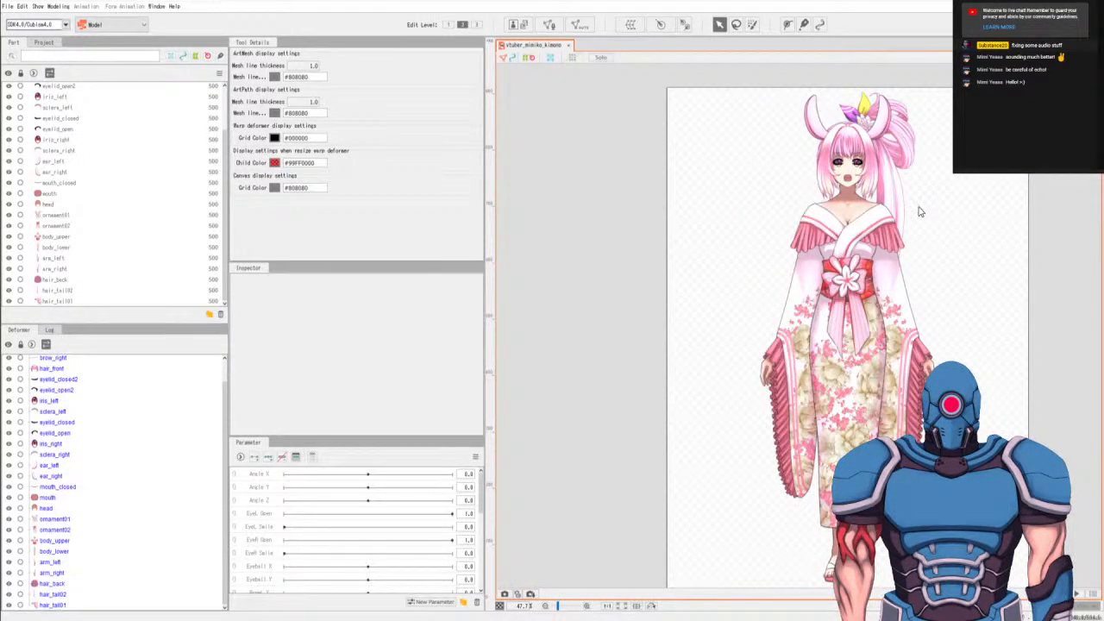
pyautogui.hotkey('ctrl', 'a')
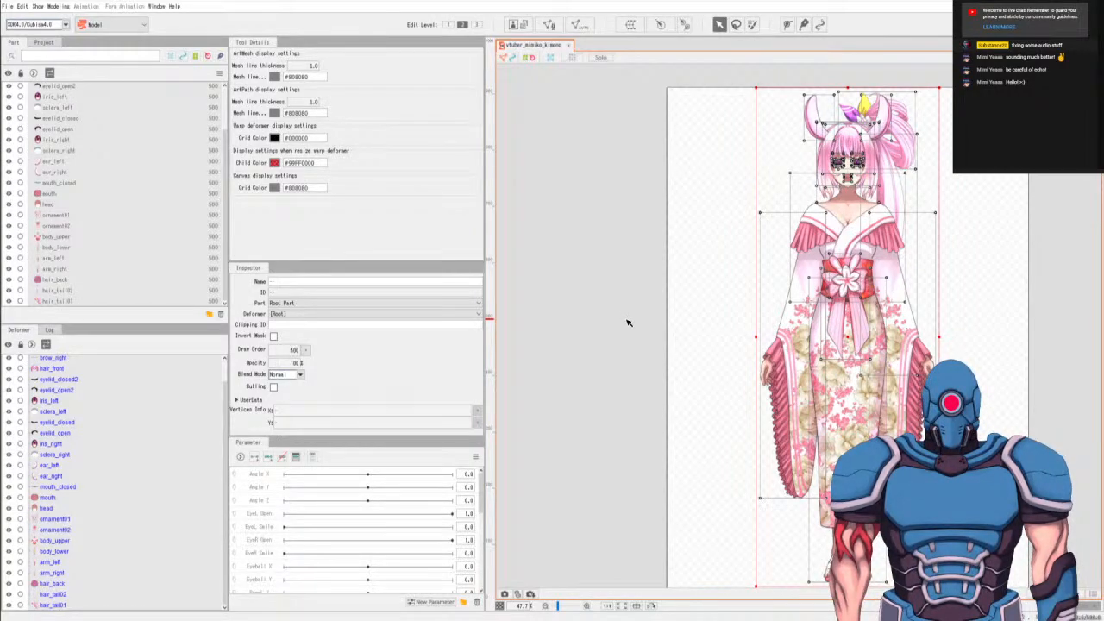
pyautogui.moveTo(658, 339); pyautogui.dragTo(620, 336)
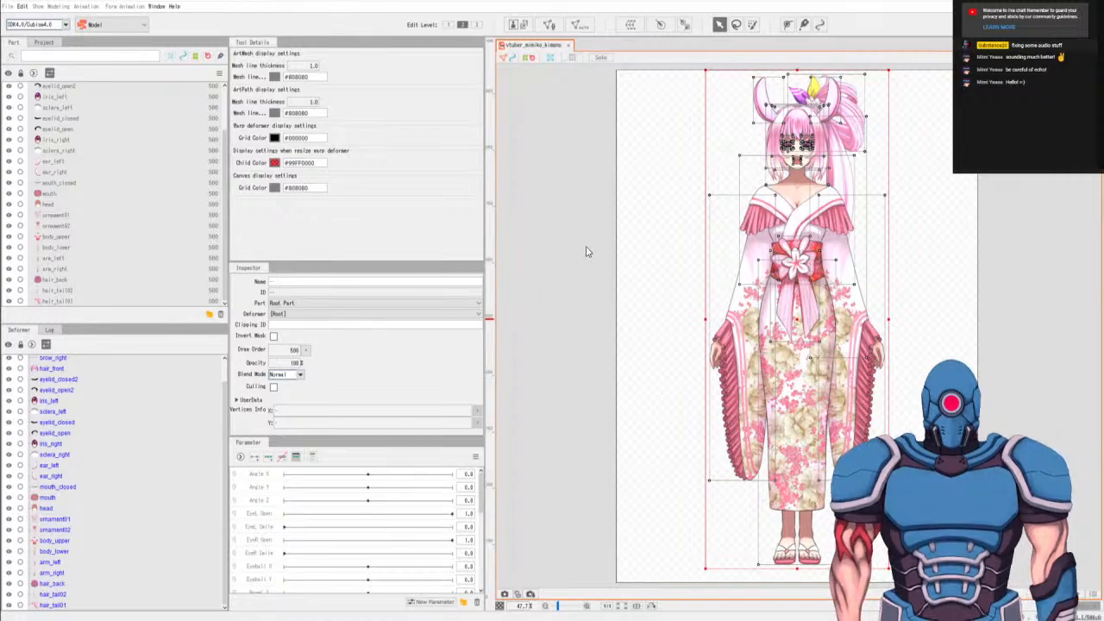
pyautogui.hotkey('ctrl', 'a')
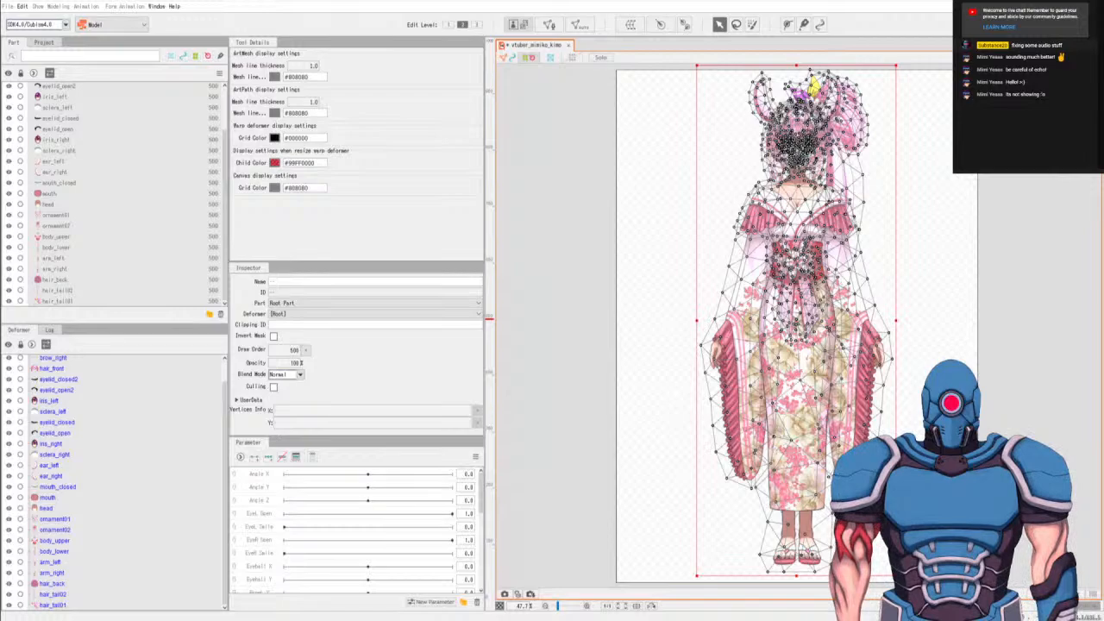
# Bring up the texture atlas editor and move its window clear of the part and deformer lists.
pyautogui.hotkey('alt', 'Tab')
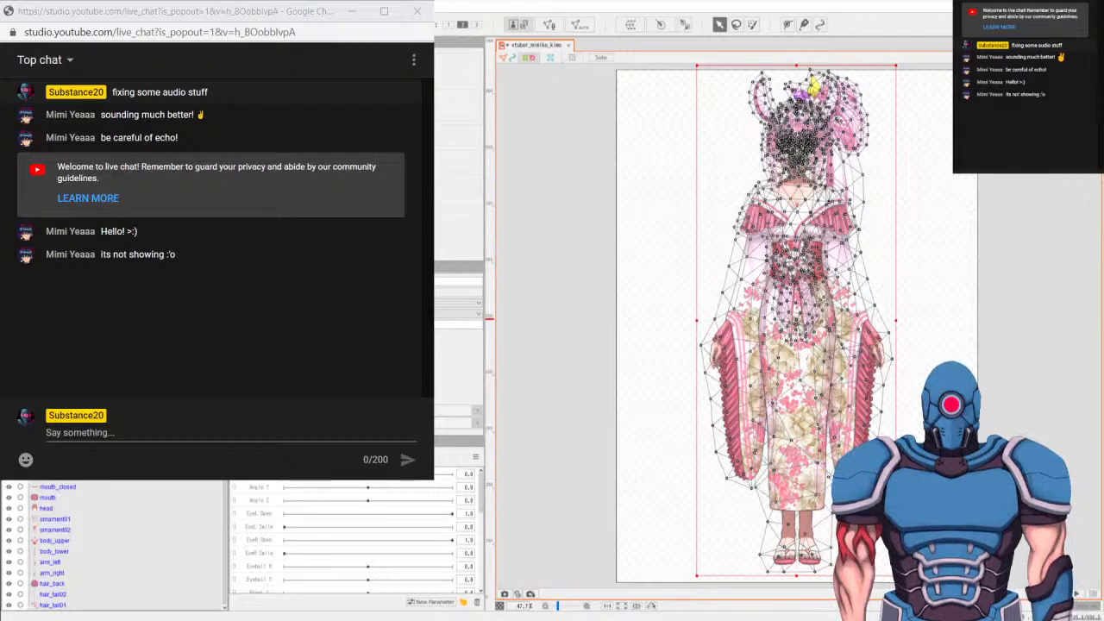
pyautogui.hotkey('alt', 'Tab')
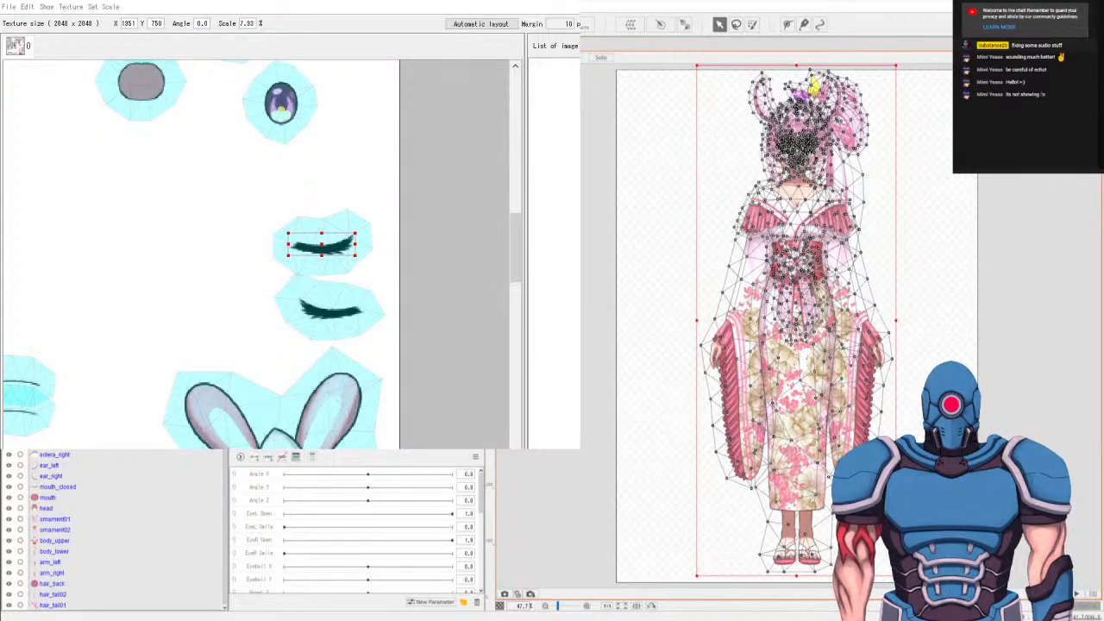
pyautogui.moveTo(259, 6); pyautogui.dragTo(485, 104)
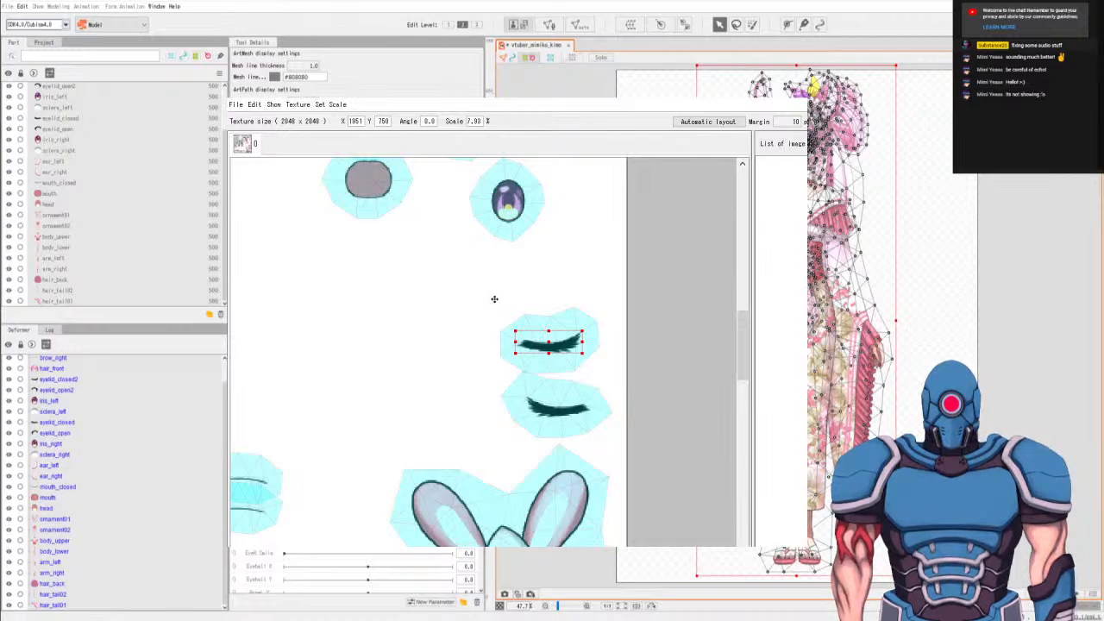
# Move the upper closed eyelid to X 1964, Y 744 in the atlas and the iris above it to X 1996, Y 662.
pyautogui.moveTo(492, 299); pyautogui.dragTo(505, 293)
pyautogui.moveTo(427, 237); pyautogui.dragTo(461, 269)
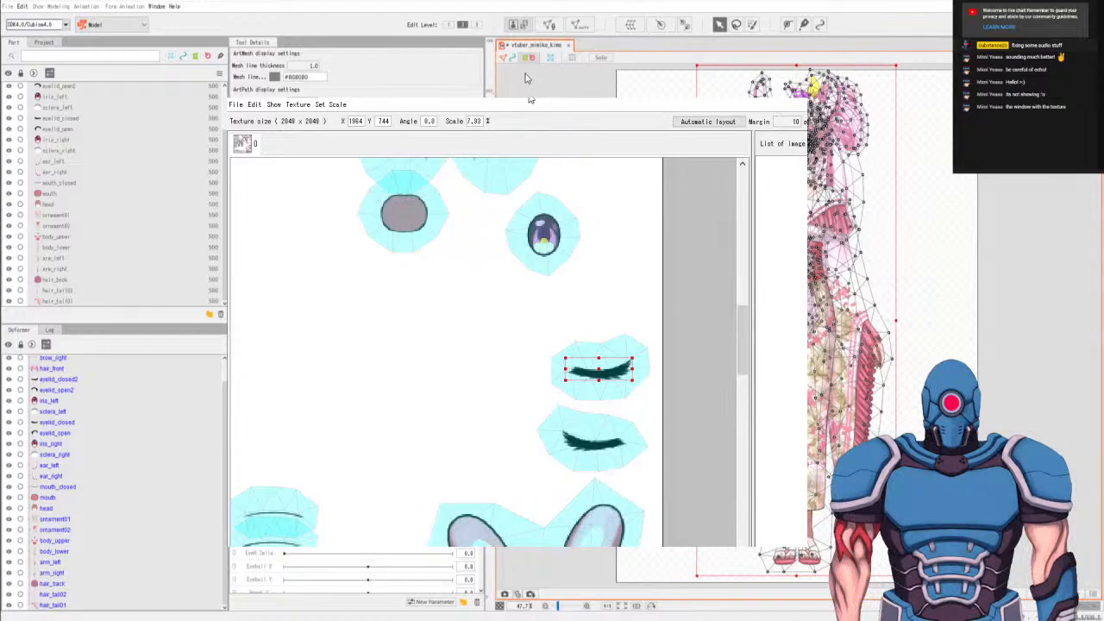
pyautogui.click(506, 250)
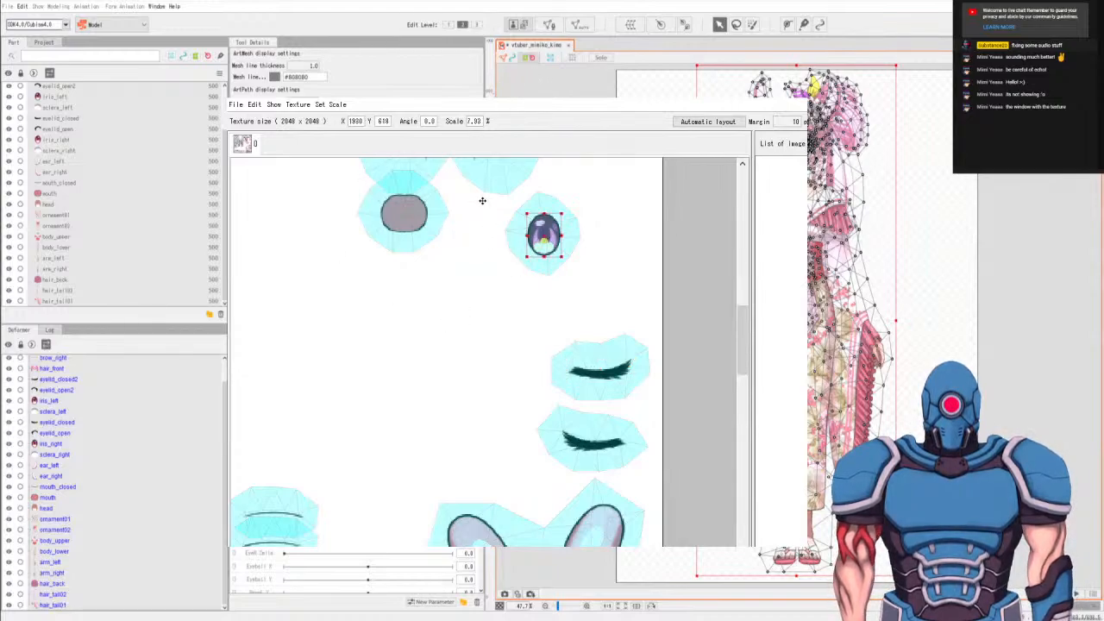
pyautogui.moveTo(482, 215); pyautogui.dragTo(544, 239)
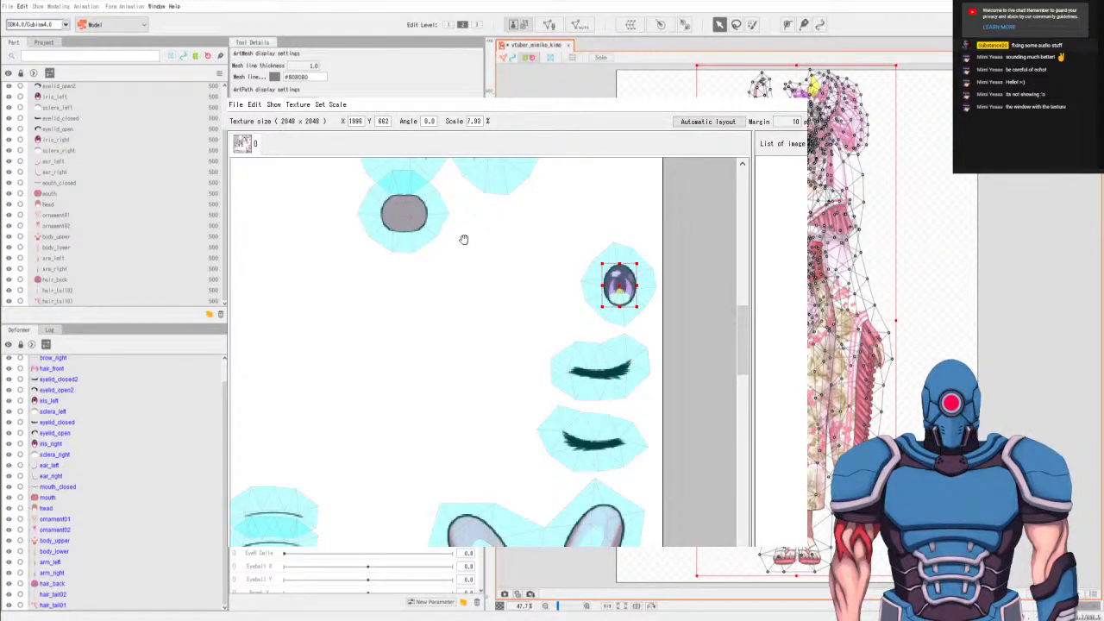
# Move the mouth piece away from the overlapping sclera to X 1898, Y 674 in the atlas.
pyautogui.scroll(3, 463, 239)
pyautogui.scroll(1, 410, 299)
pyautogui.click(398, 366)
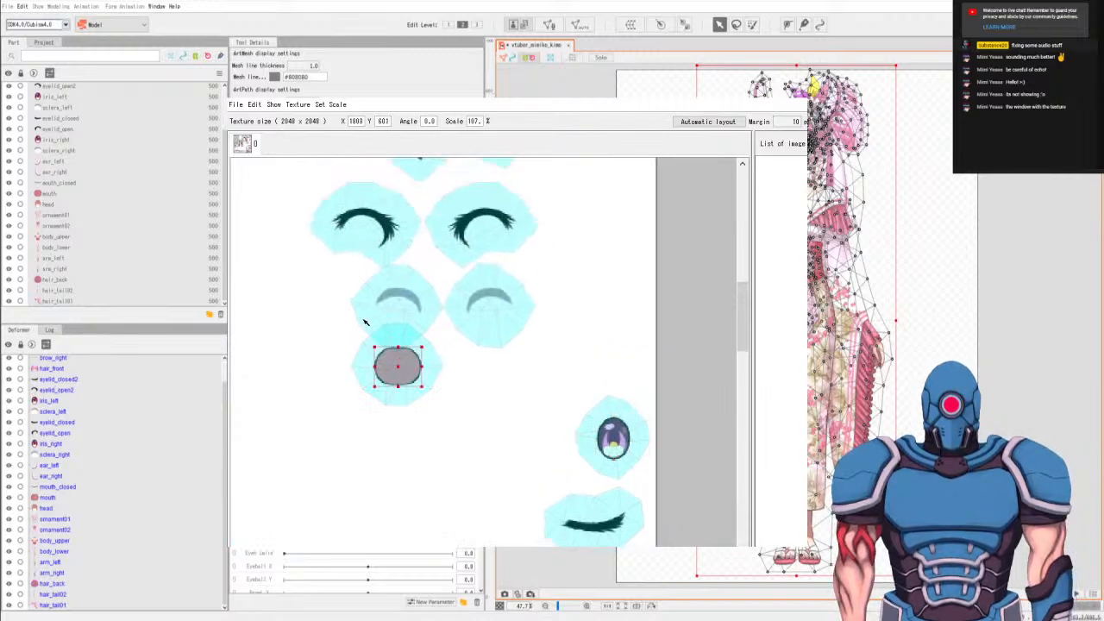
pyautogui.moveTo(376, 314); pyautogui.dragTo(426, 359)
pyautogui.hotkey('ctrl', 'z')
pyautogui.moveTo(360, 311); pyautogui.dragTo(440, 379)
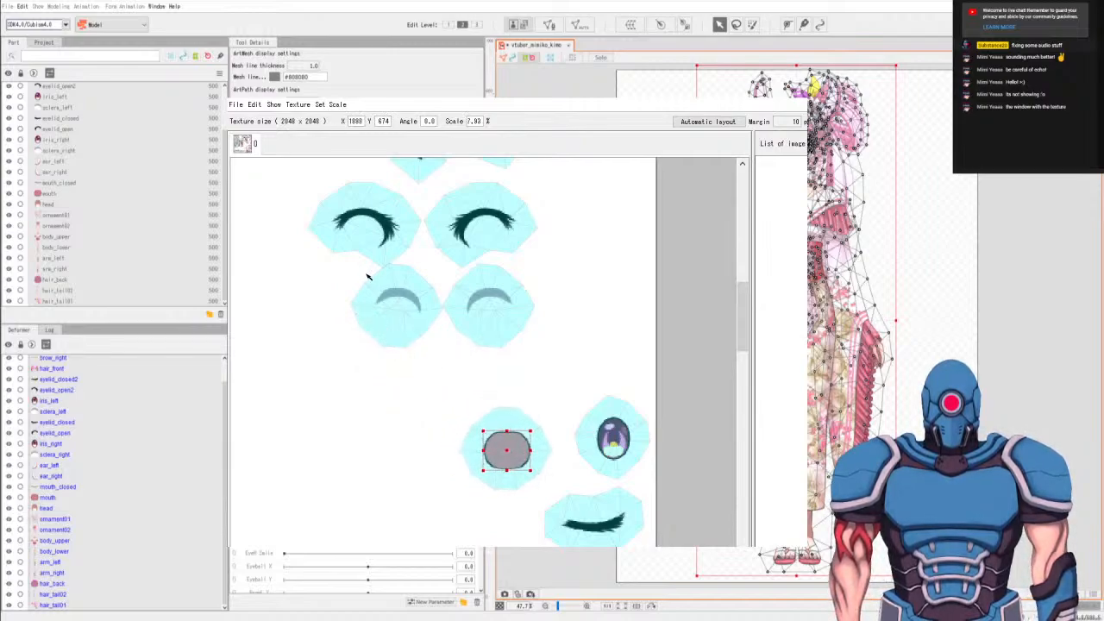
# Move the sclera piece nearest the atlas edge to X 1981, Y 595, above the iris.
pyautogui.moveTo(375, 288); pyautogui.dragTo(328, 278)
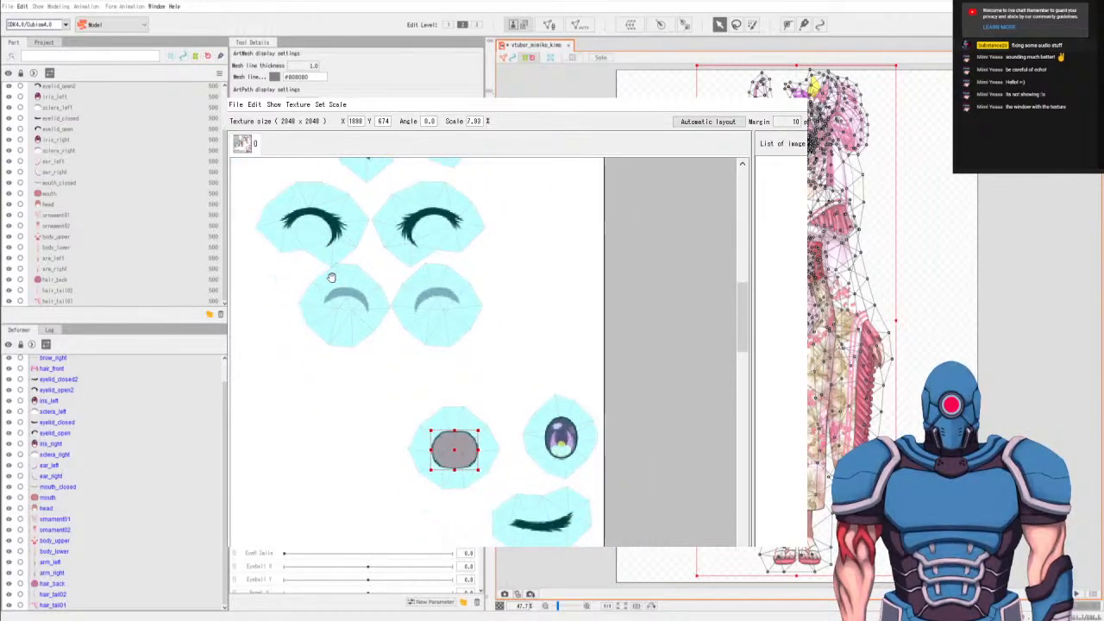
pyautogui.click(392, 269)
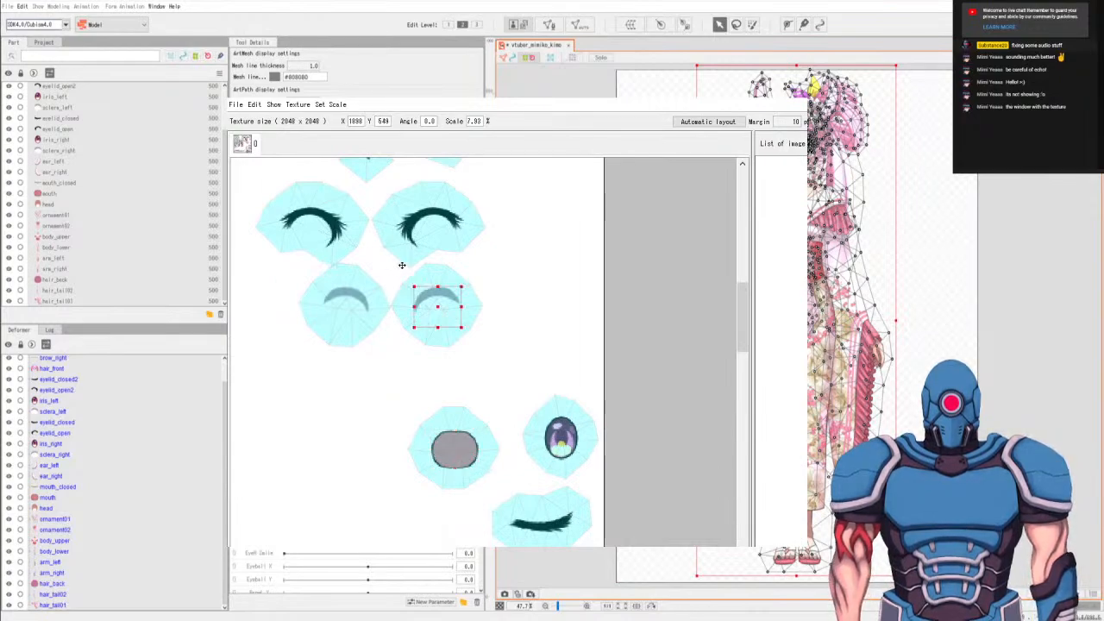
pyautogui.moveTo(401, 262); pyautogui.dragTo(491, 298)
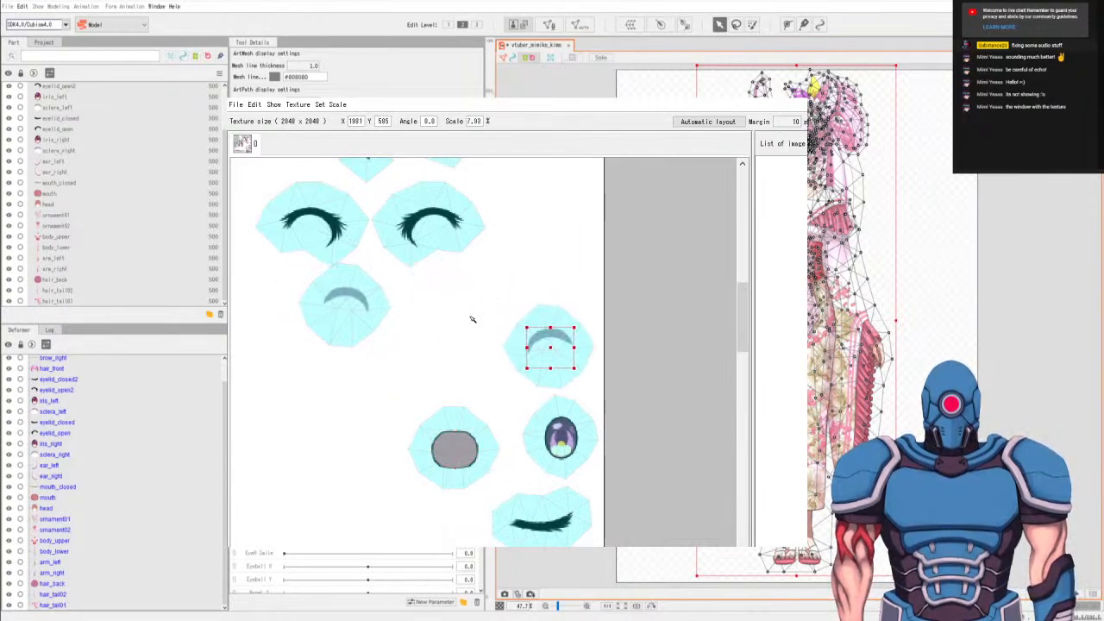
# Shift the mouth piece to X 1914, Y 684 and place sclera_left above it at X 1901, Y 602.
pyautogui.click(409, 382)
pyautogui.moveTo(408, 379)
pyautogui.mouseDown()
pyautogui.moveTo(434, 375)
pyautogui.moveTo(424, 377)
pyautogui.mouseUp()
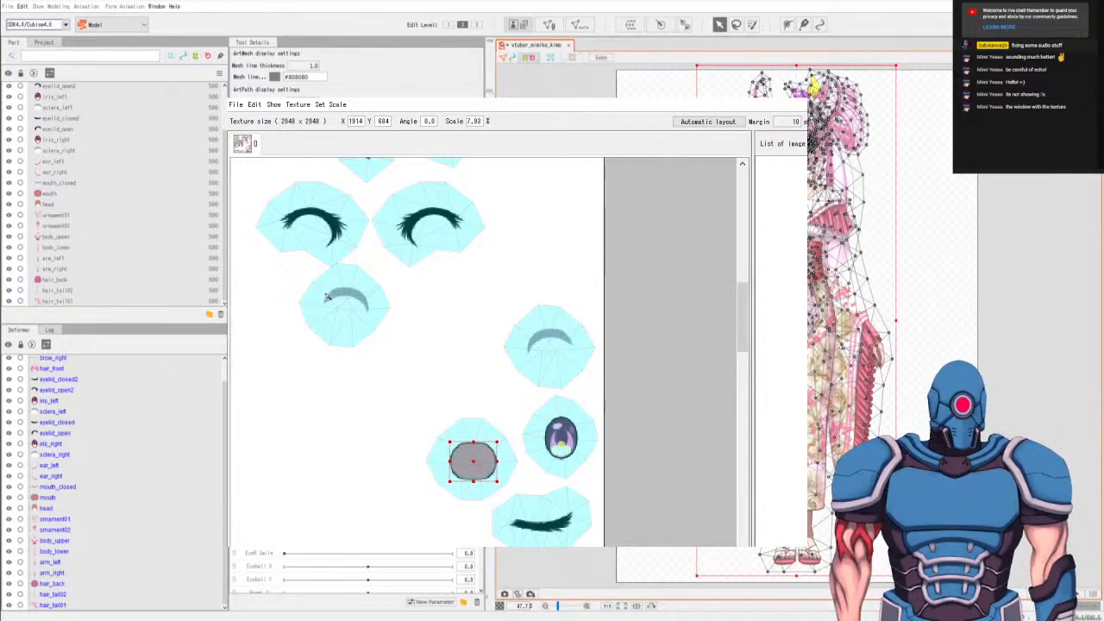
pyautogui.click(319, 262)
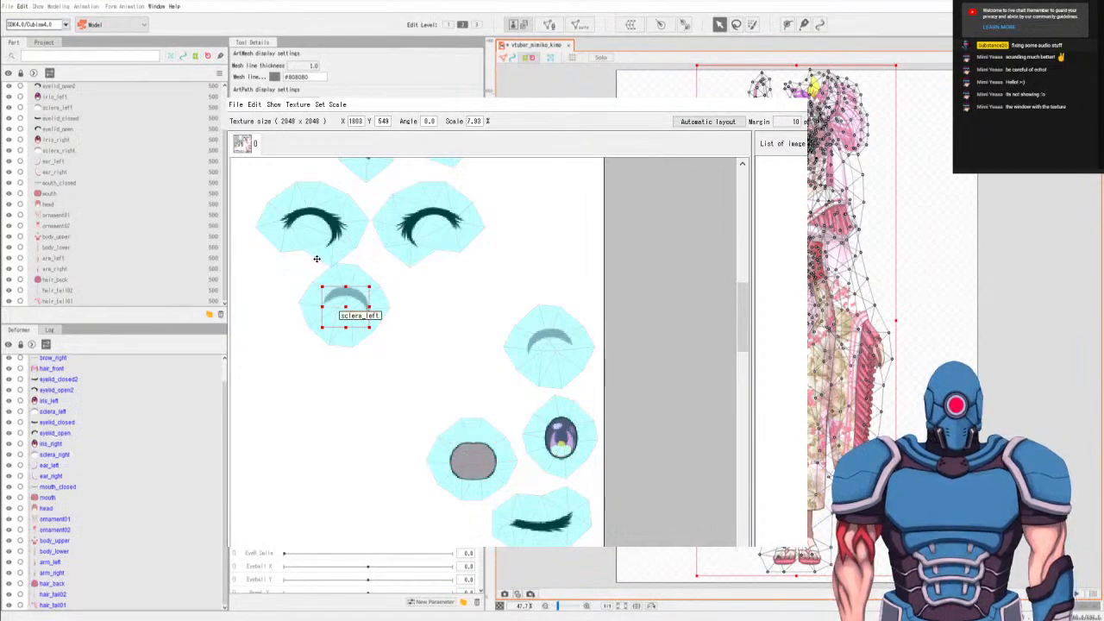
pyautogui.moveTo(316, 259); pyautogui.dragTo(409, 307)
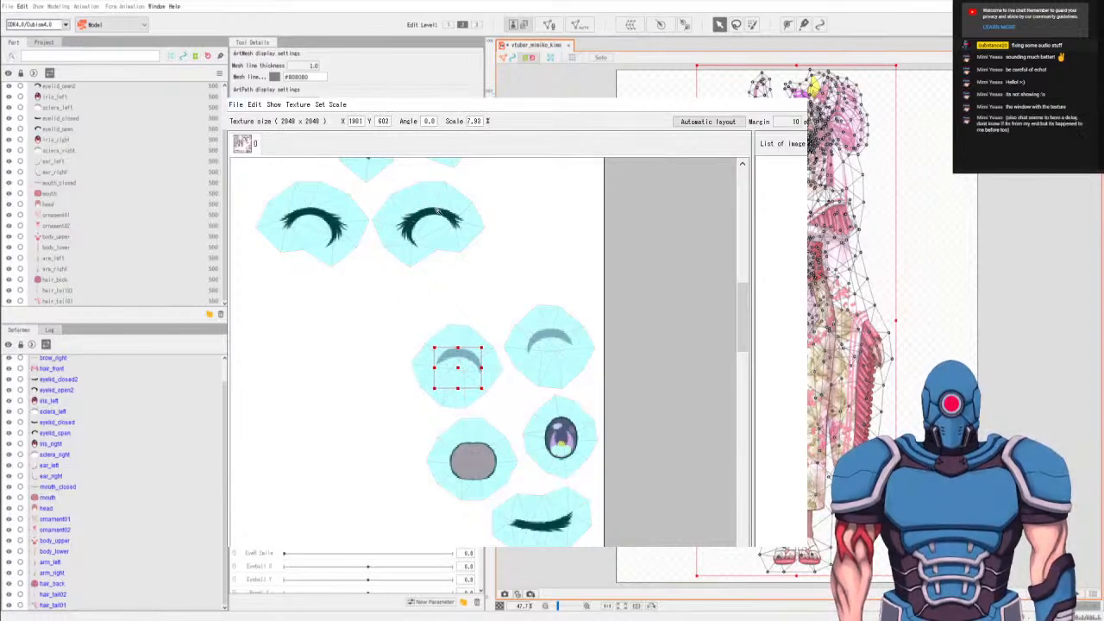
# Move the open eyelid nearest the atlas edge to X 1964, Y 509, just above the relocated sclera pieces.
pyautogui.scroll(3, 417, 229)
pyautogui.hscroll(2, 416, 229)
pyautogui.click(325, 362)
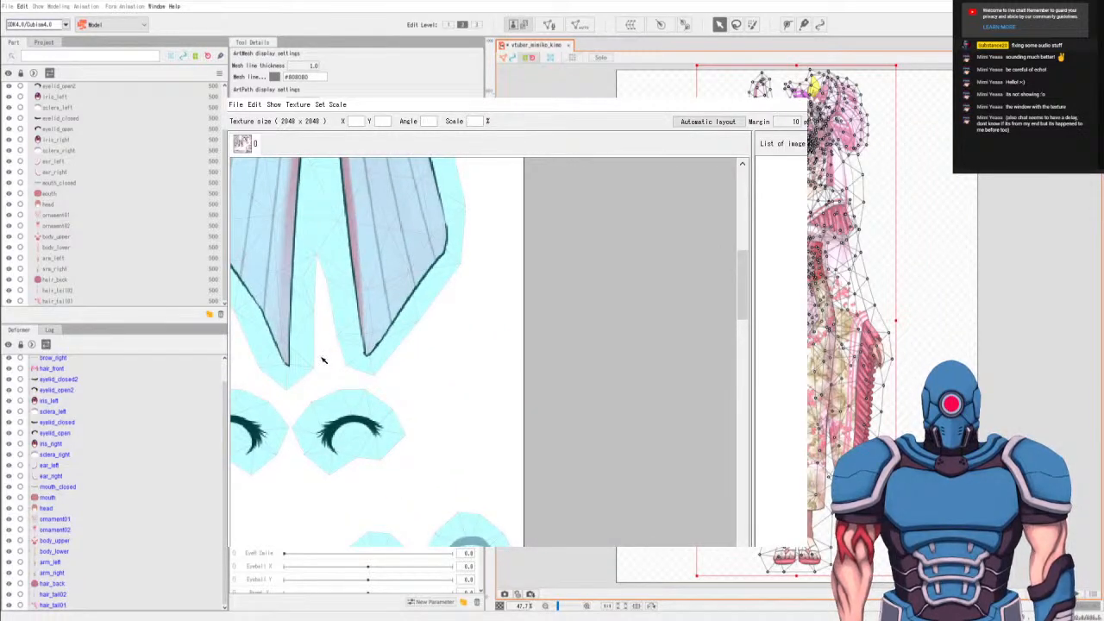
pyautogui.click(326, 361)
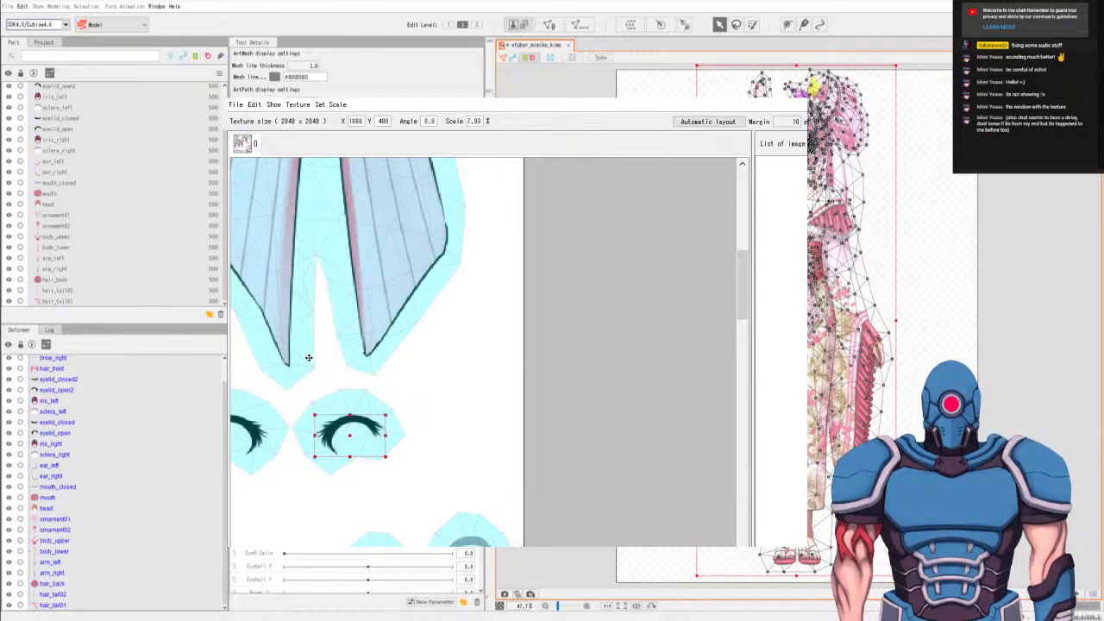
pyautogui.moveTo(308, 357); pyautogui.dragTo(391, 385)
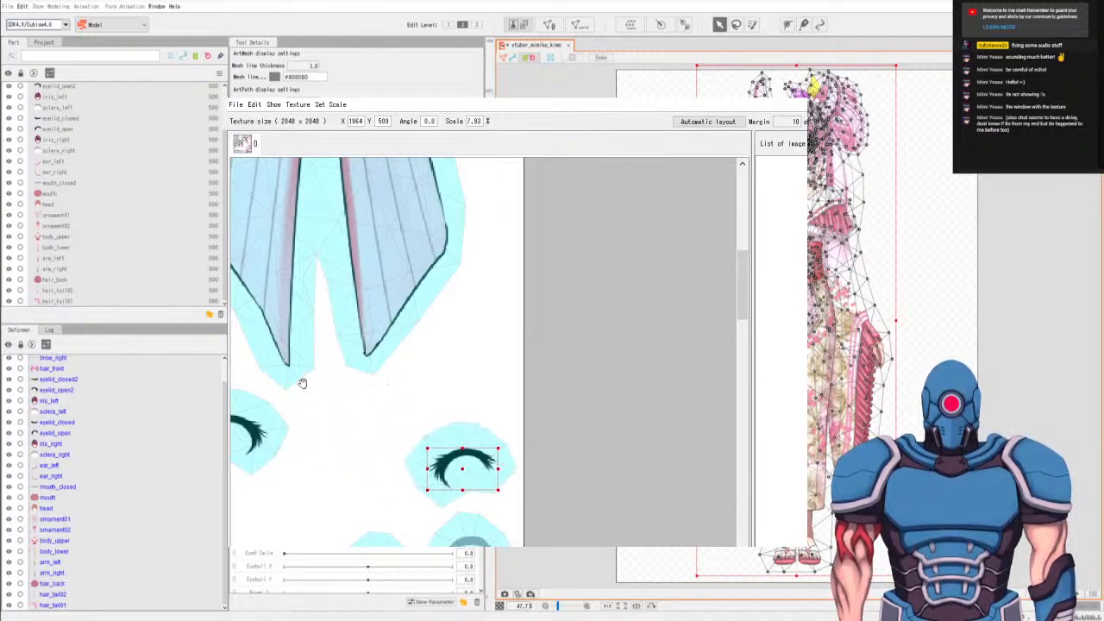
# Move the other open eyelid beside the relocated one, below the bow, at X 1860, Y 524.
pyautogui.moveTo(301, 382); pyautogui.dragTo(436, 340)
pyautogui.click(371, 317)
pyautogui.click(371, 319)
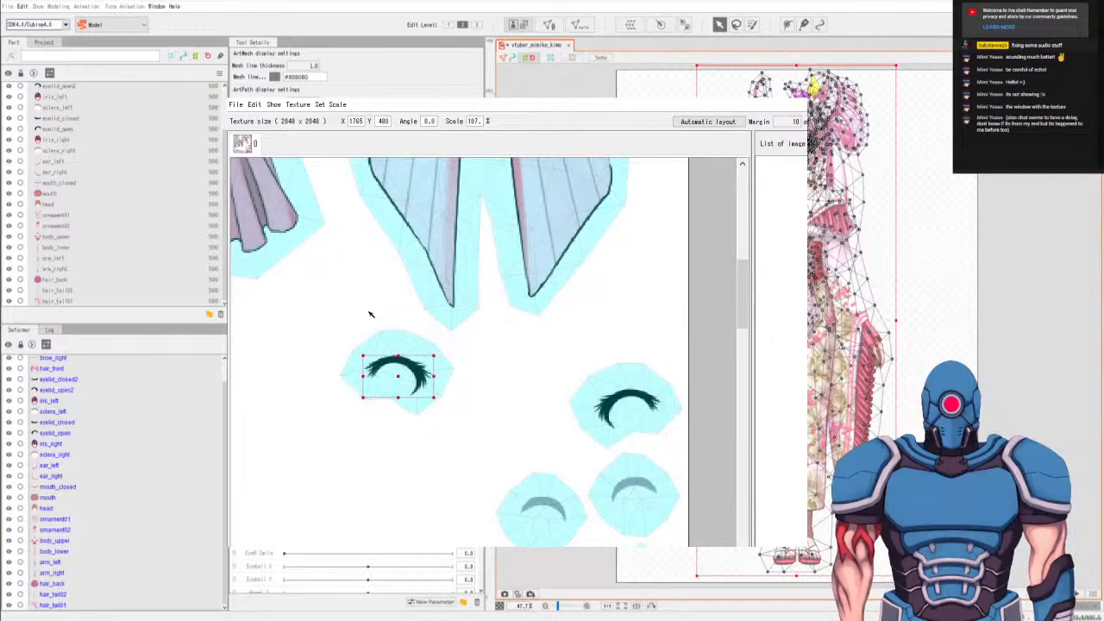
pyautogui.moveTo(365, 320); pyautogui.dragTo(451, 362)
pyautogui.moveTo(332, 264); pyautogui.dragTo(305, 380)
pyautogui.scroll(-6, 312, 378)
pyautogui.scroll(5, 402, 366)
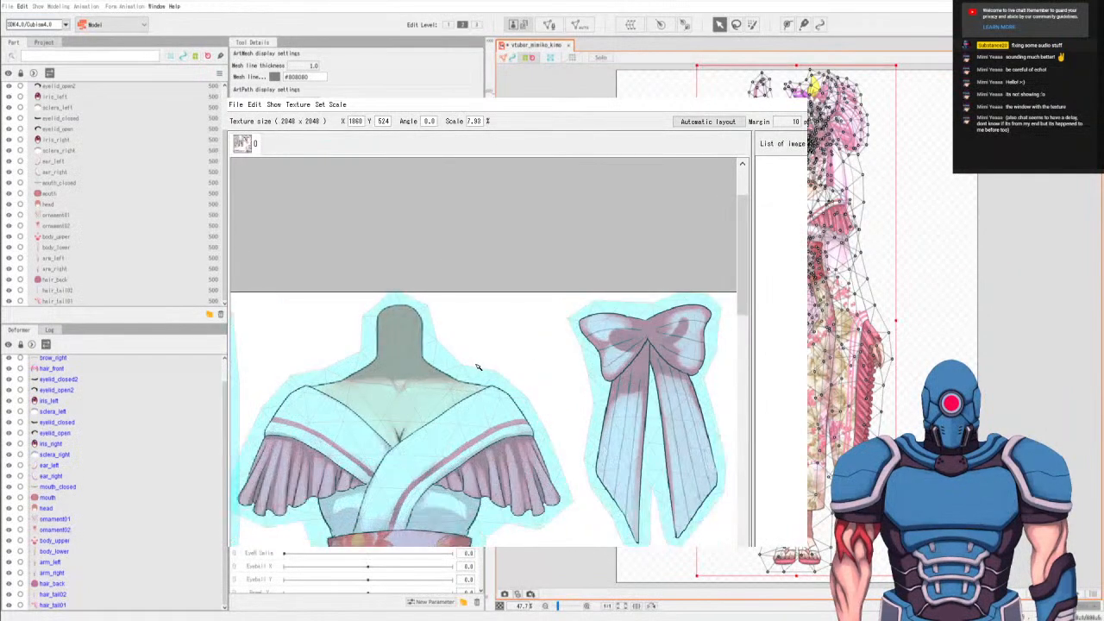
# Move the bow to X 1784, Y 50 in the atlas and shift the body_upper piece slightly toward it.
pyautogui.moveTo(403, 356); pyautogui.dragTo(416, 308)
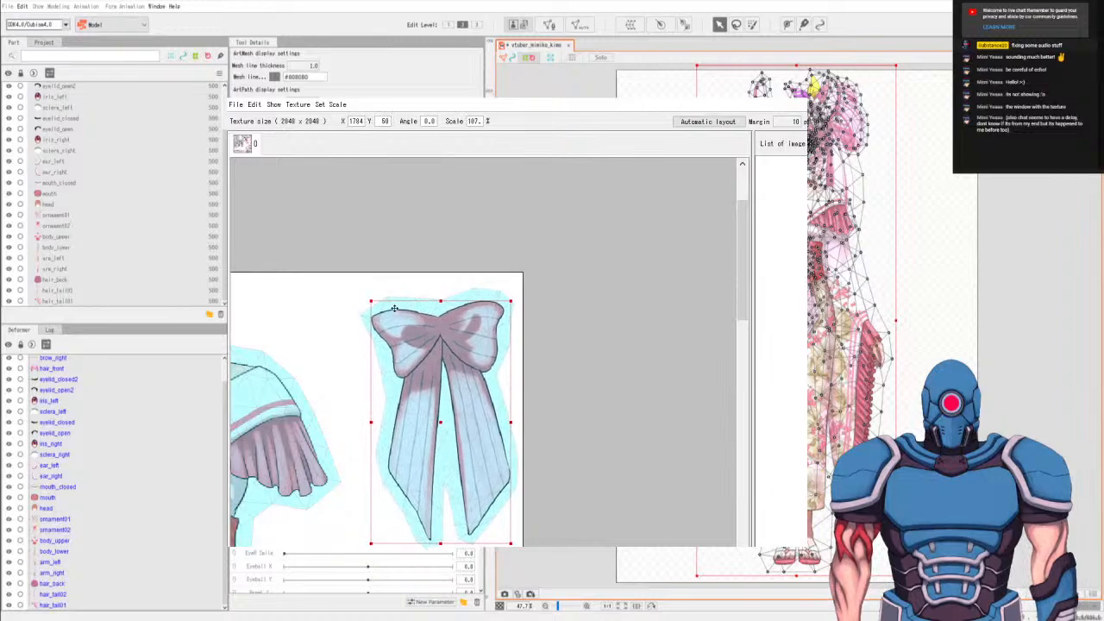
pyautogui.moveTo(316, 340); pyautogui.dragTo(316, 341)
pyautogui.scroll(-5, 317, 341)
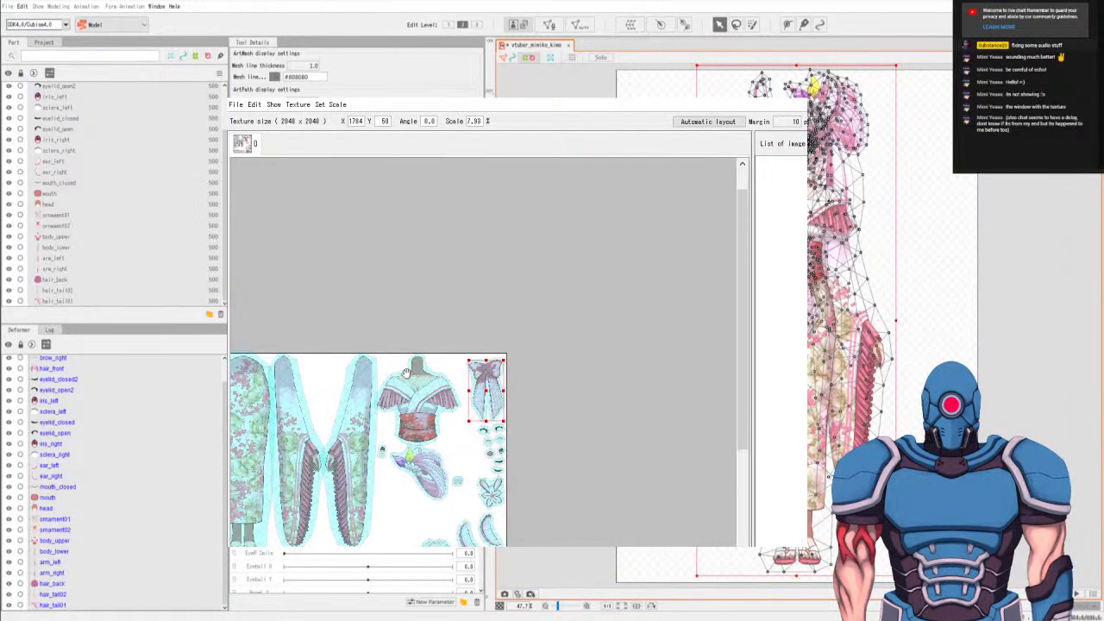
pyautogui.scroll(3, 400, 363)
pyautogui.click(363, 320)
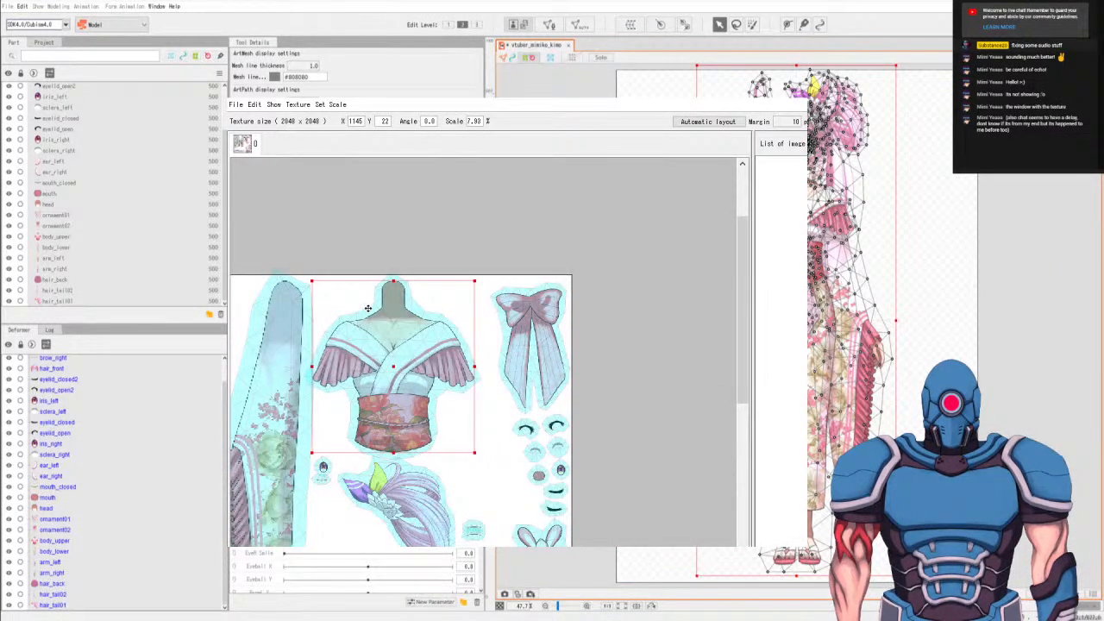
pyautogui.moveTo(368, 307); pyautogui.dragTo(381, 307)
# Separate the upper of the two overlapping brows and place it at X 1874, Y 759, beside the upper closed eyelid.
pyautogui.moveTo(357, 401); pyautogui.dragTo(342, 314)
pyautogui.click(336, 269)
pyautogui.scroll(5, 382, 300)
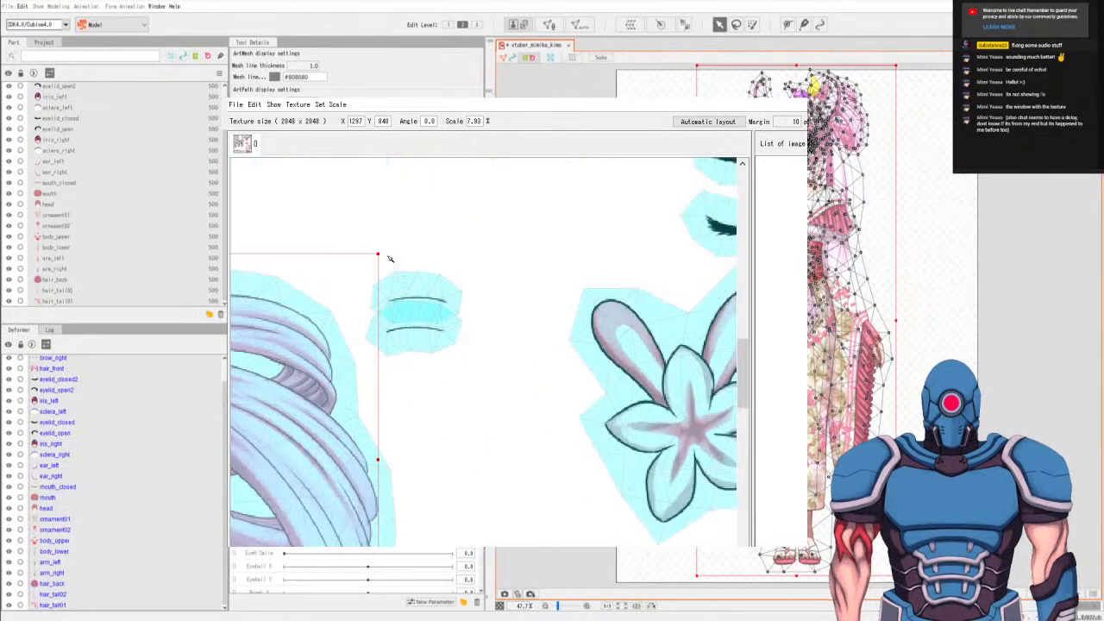
pyautogui.click(389, 259)
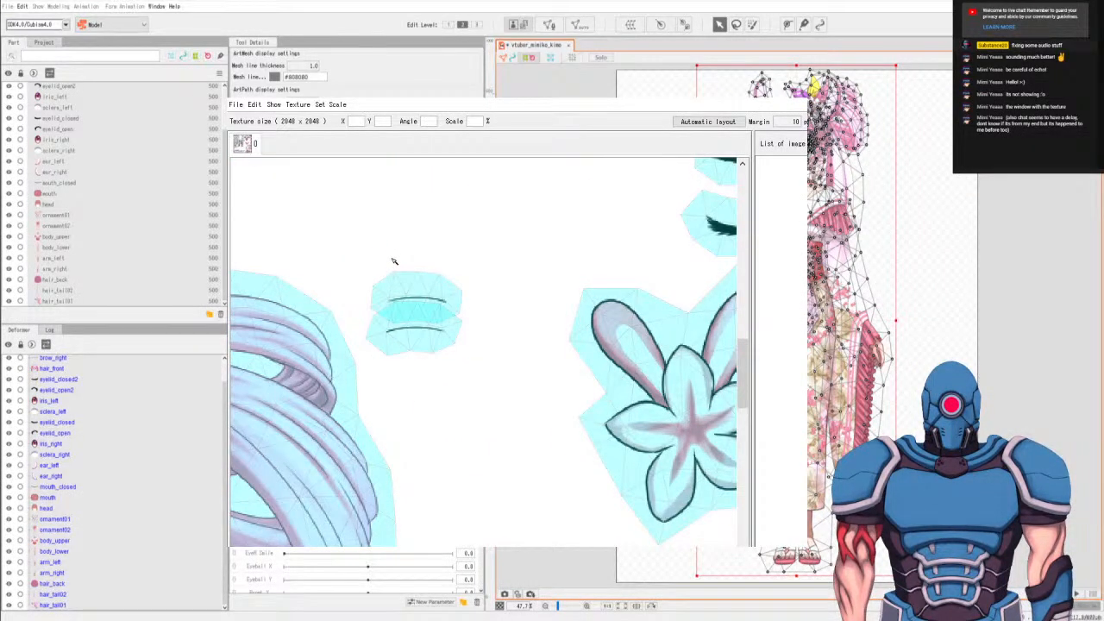
pyautogui.scroll(5, 384, 258)
pyautogui.click(403, 287)
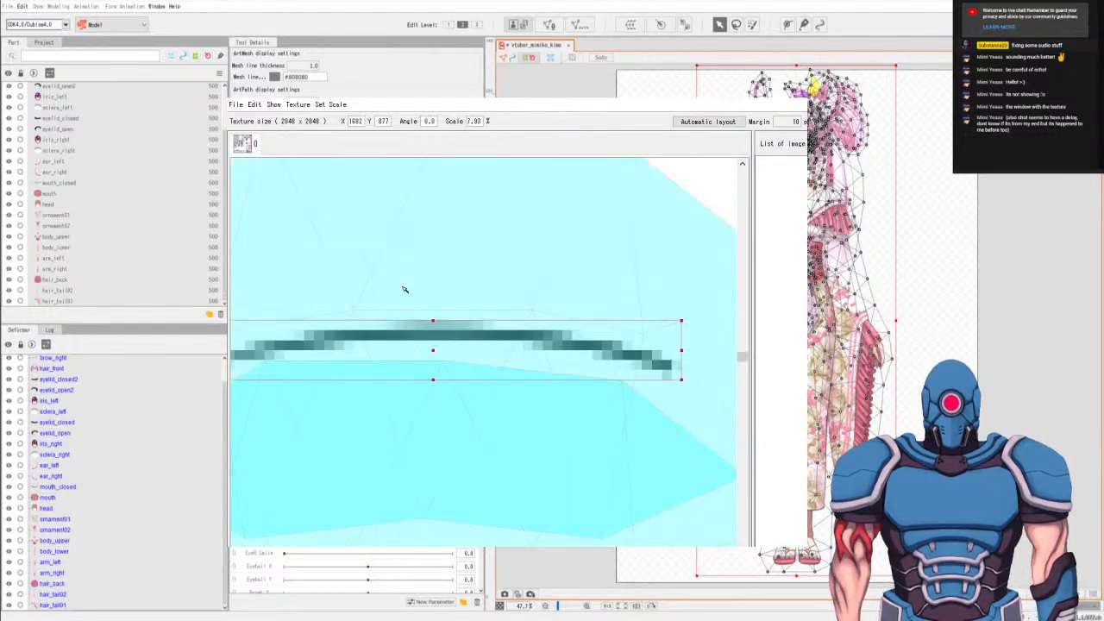
pyautogui.scroll(-5, 402, 288)
pyautogui.moveTo(394, 293); pyautogui.dragTo(527, 183)
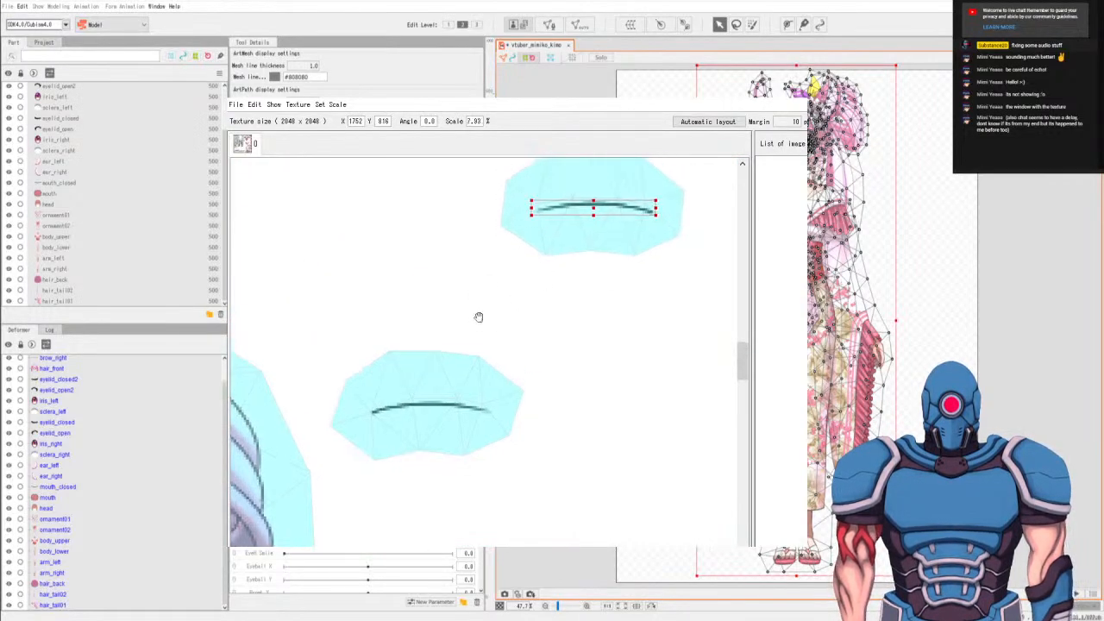
pyautogui.moveTo(480, 316); pyautogui.dragTo(345, 480)
pyautogui.moveTo(333, 375); pyautogui.dragTo(300, 369)
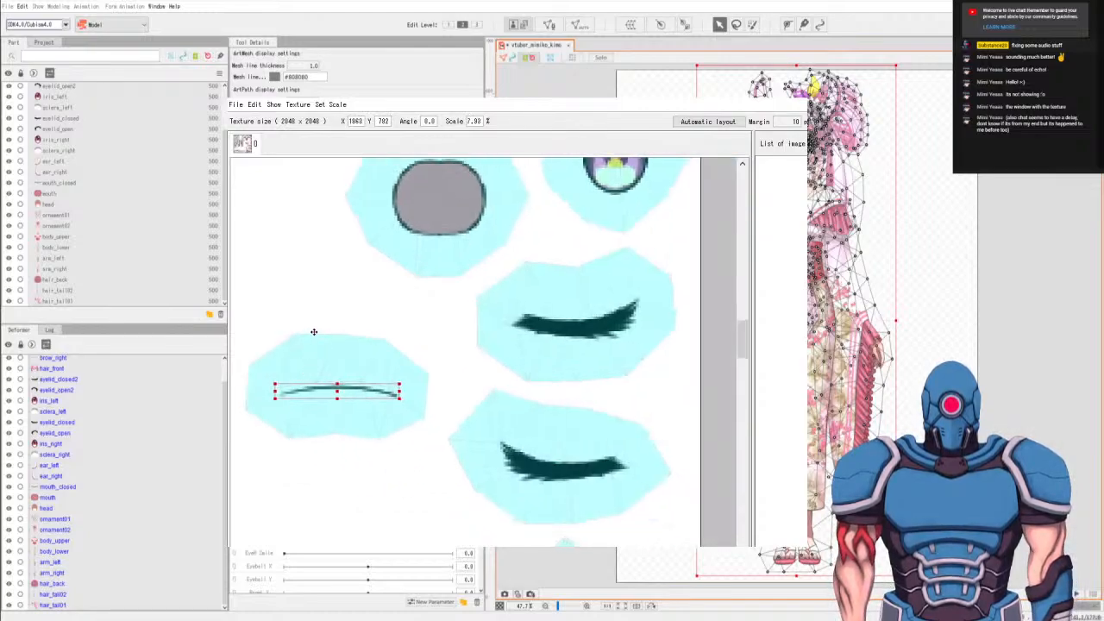
pyautogui.moveTo(320, 328); pyautogui.dragTo(338, 281)
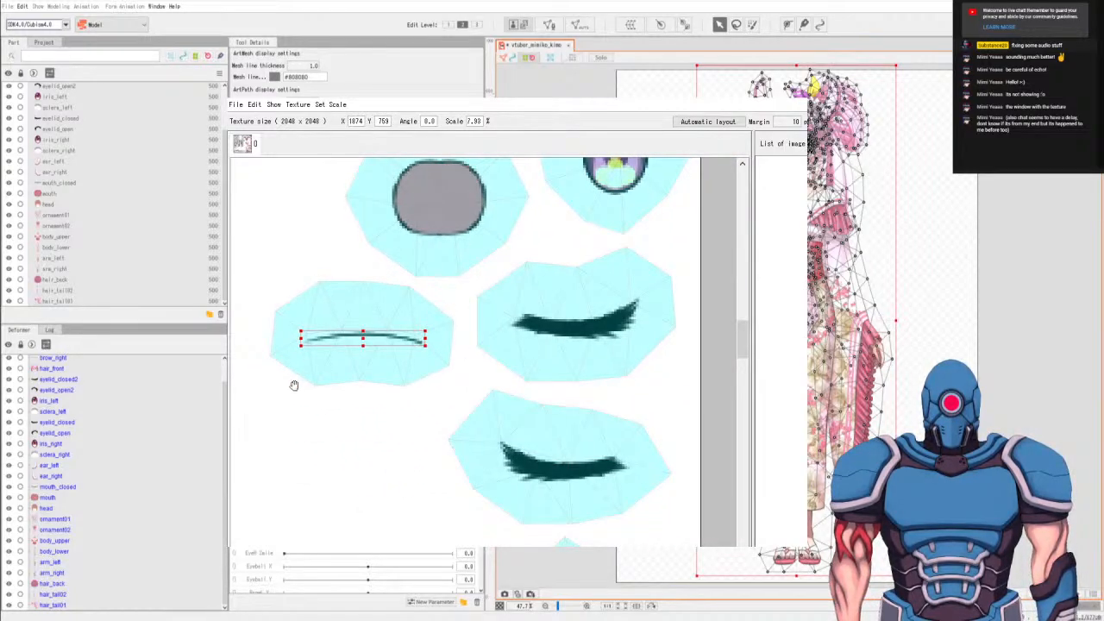
# Move the remaining brow to X 1871, Y 812, directly below the relocated brow.
pyautogui.moveTo(316, 377); pyautogui.dragTo(425, 366)
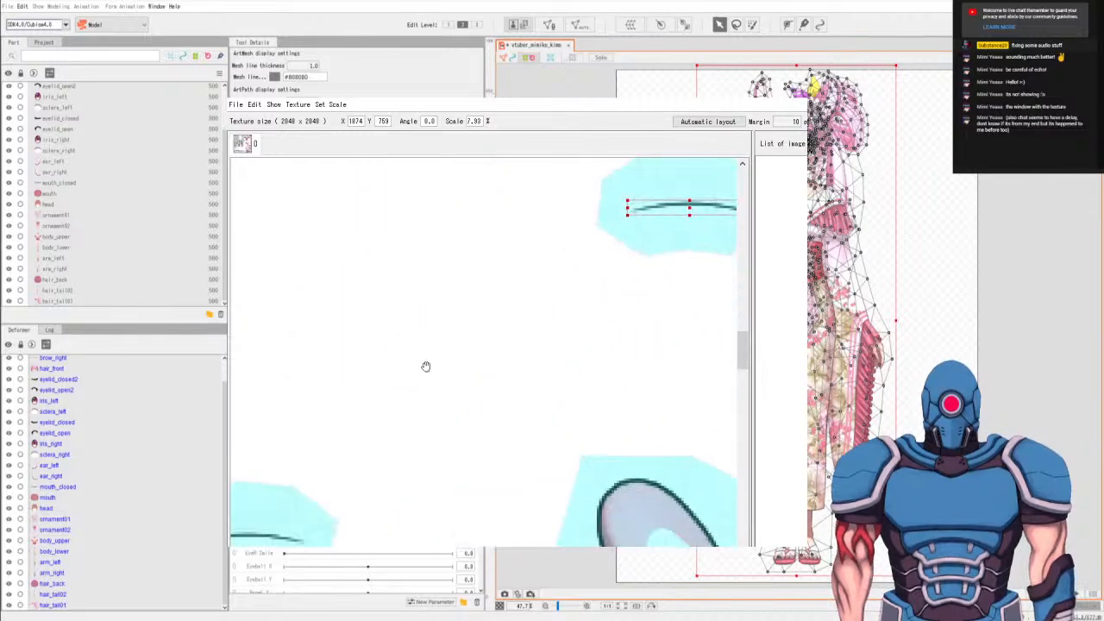
pyautogui.click(243, 451)
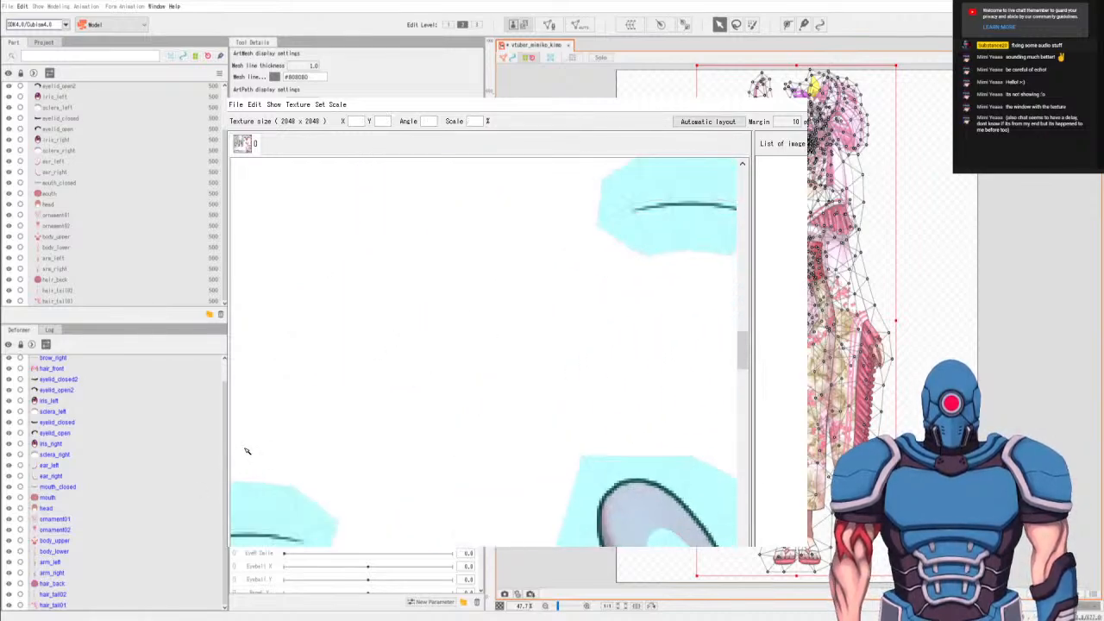
pyautogui.moveTo(286, 437); pyautogui.dragTo(466, 380)
pyautogui.click(385, 384)
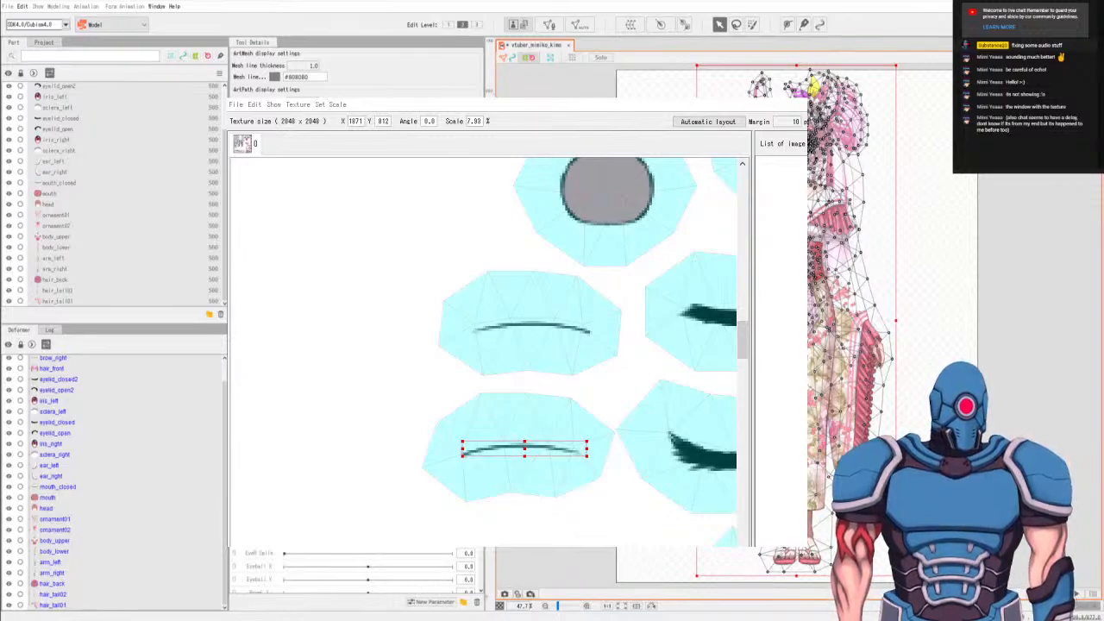
pyautogui.scroll(-2, 458, 478)
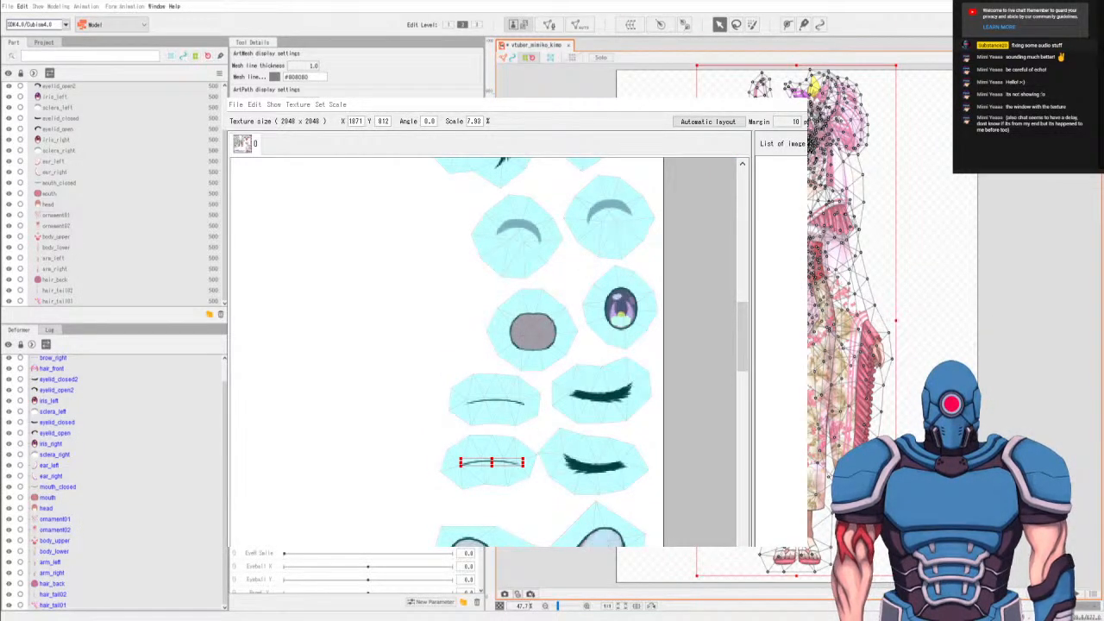
pyautogui.click(305, 392)
# Move the hair piece with the flower ornament up beneath the kimono torso, at X 1421.
pyautogui.scroll(3, 492, 365)
pyautogui.scroll(-4, 374, 373)
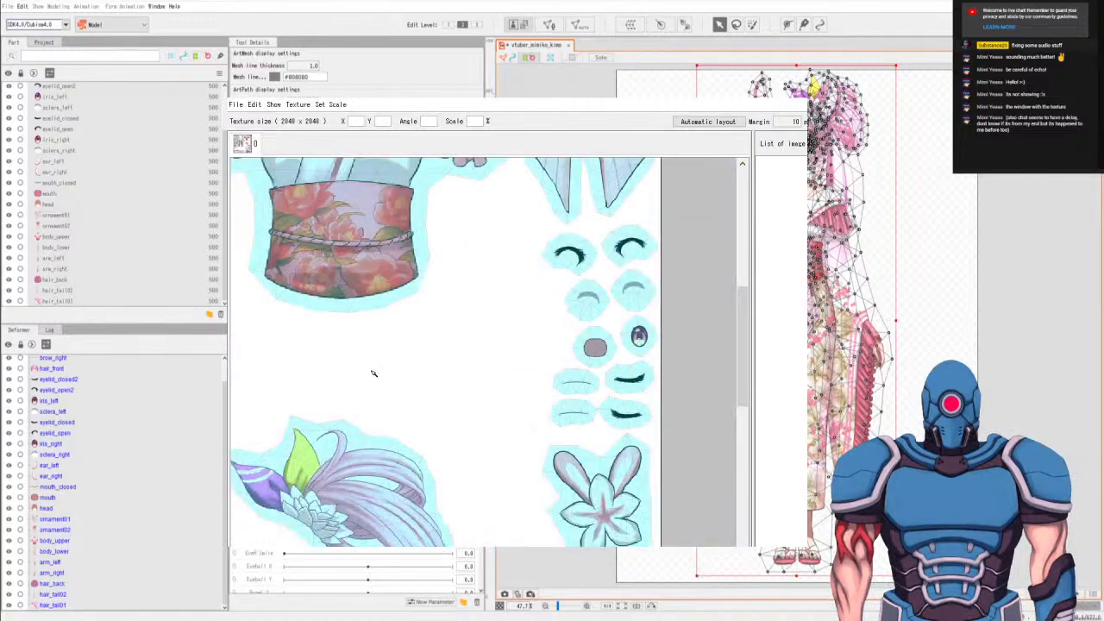
pyautogui.click(307, 434)
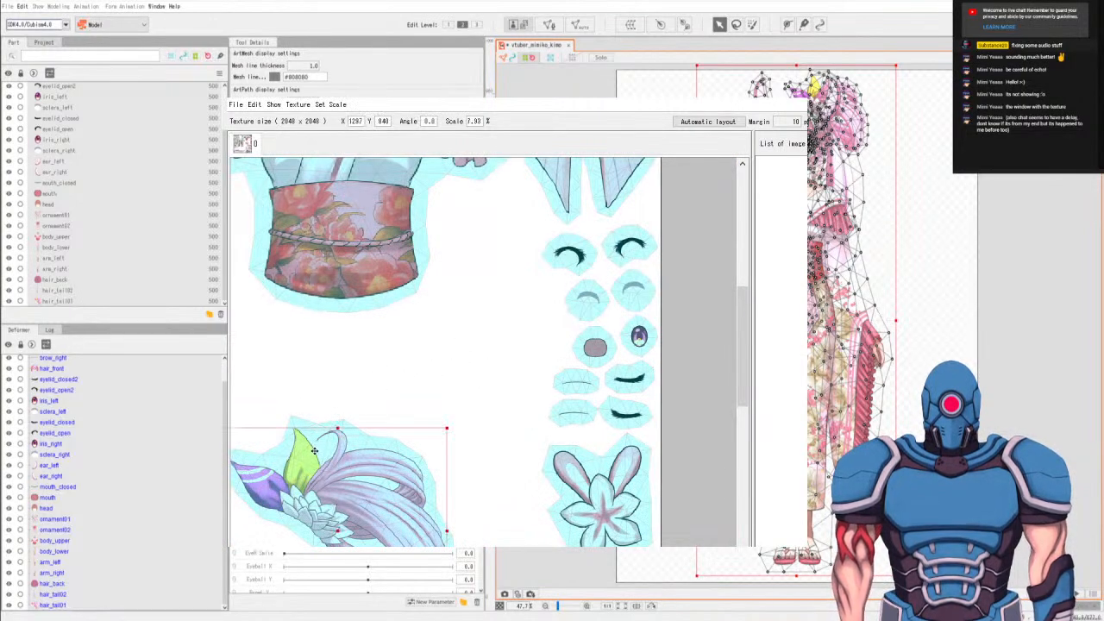
pyautogui.moveTo(314, 450); pyautogui.dragTo(379, 379)
pyautogui.scroll(-2, 372, 379)
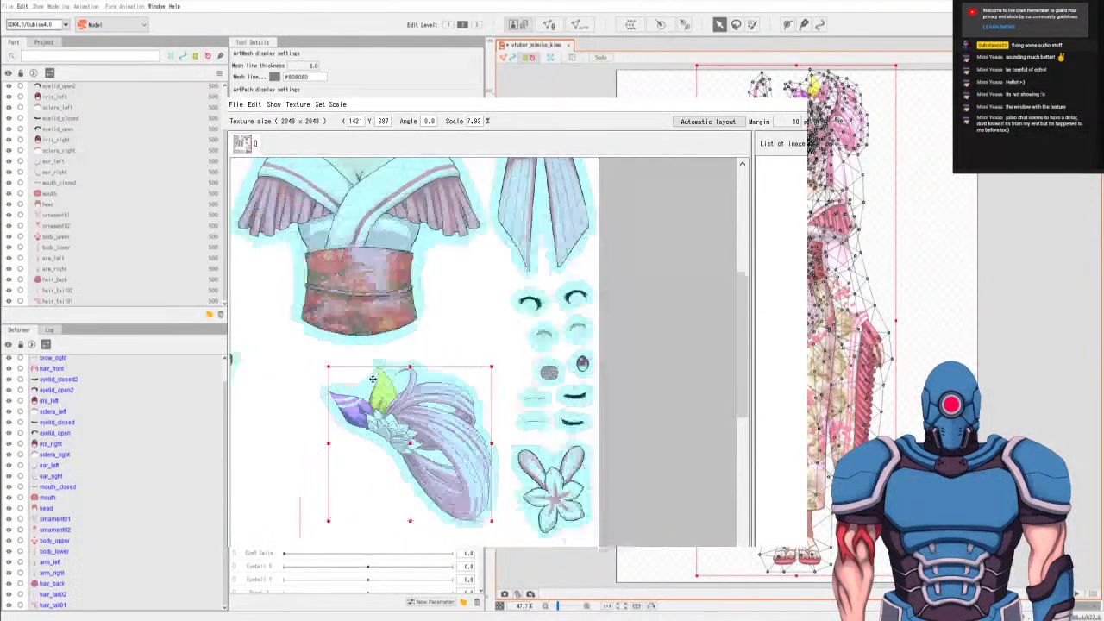
pyautogui.scroll(-3, 372, 379)
pyautogui.scroll(-1, 350, 384)
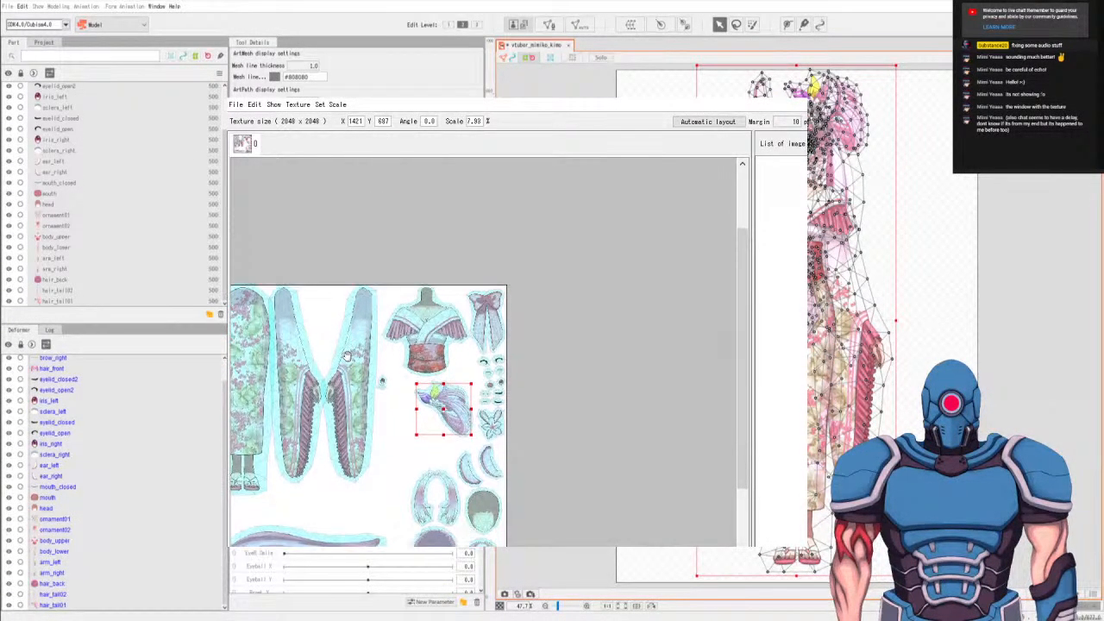
# Move mouth_closed out from under the overlapping iris to X 1682, Y 652, between the torso and the facial pieces.
pyautogui.scroll(3, 348, 354)
pyautogui.click(354, 302)
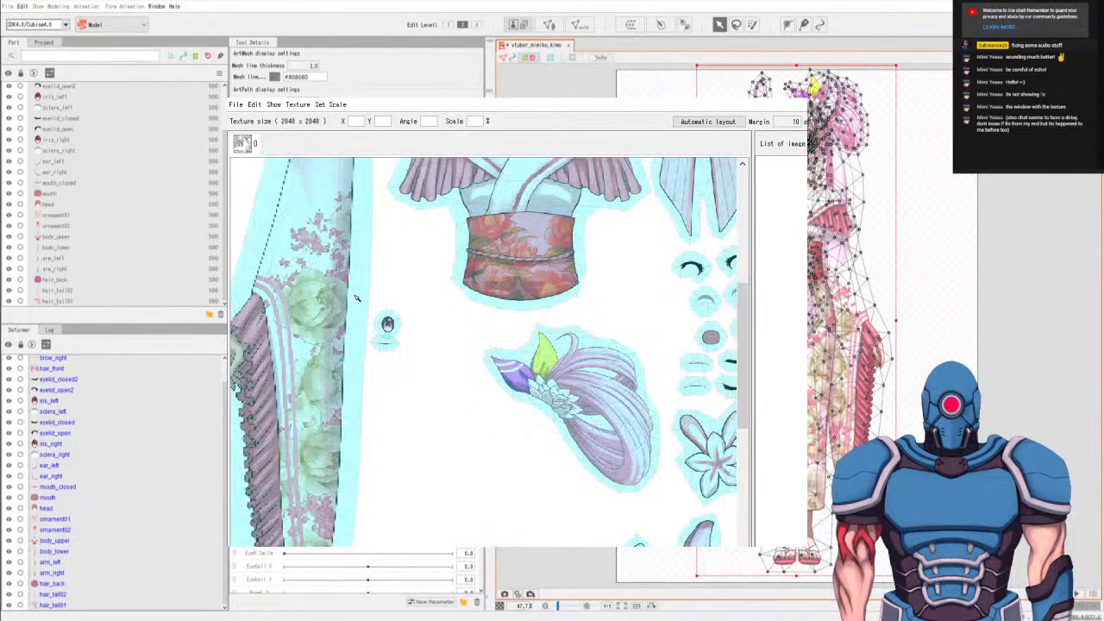
pyautogui.scroll(3, 357, 302)
pyautogui.scroll(3, 354, 292)
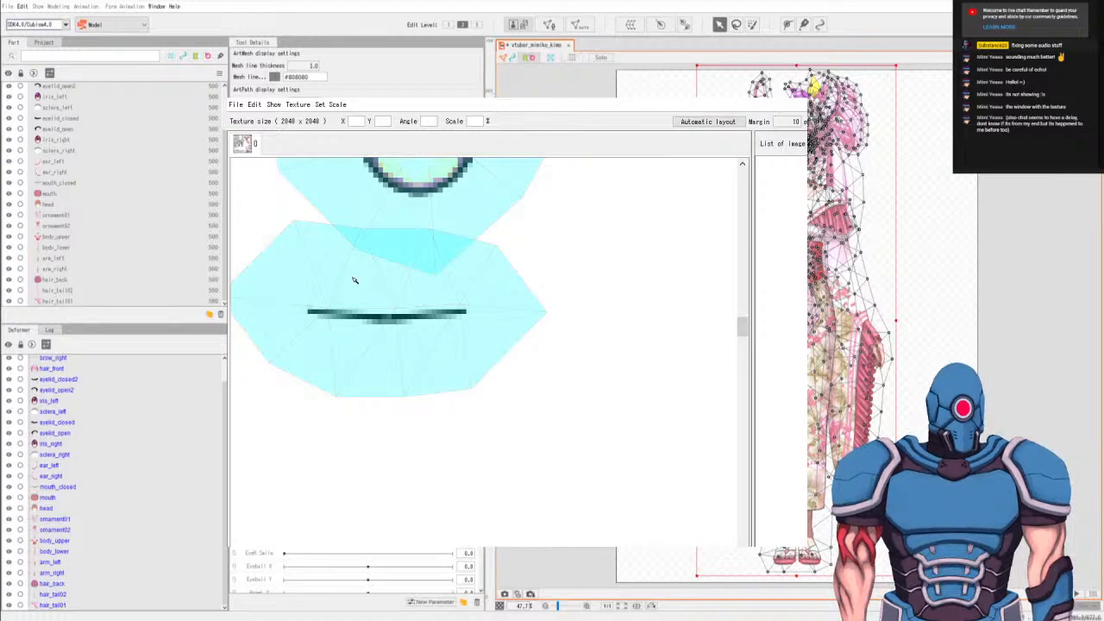
pyautogui.scroll(-2, 363, 290)
pyautogui.click(364, 284)
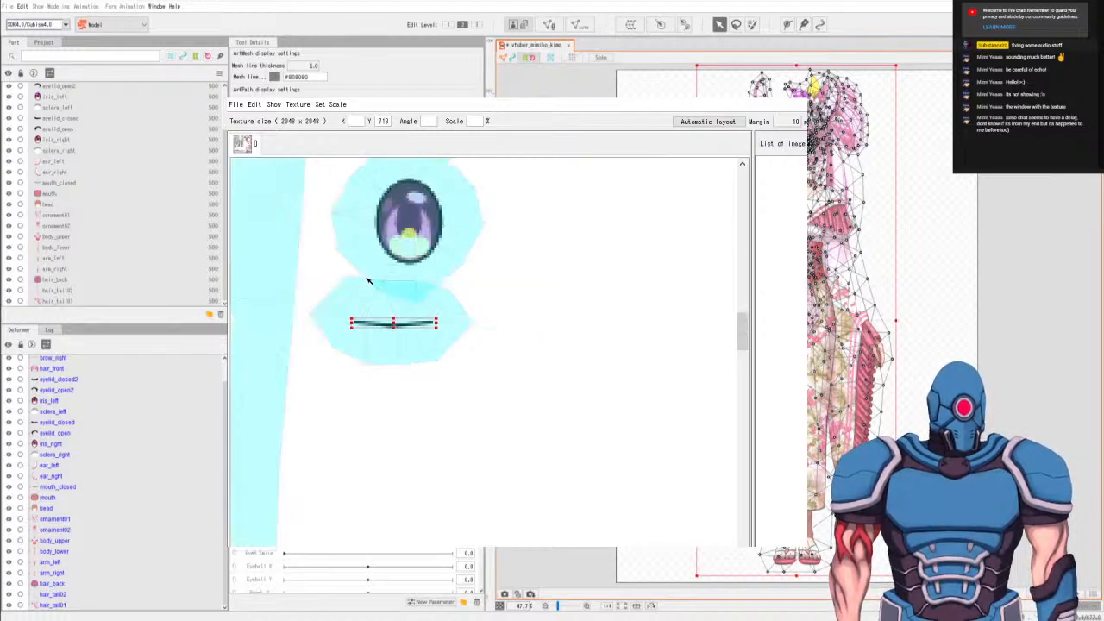
pyautogui.moveTo(360, 278); pyautogui.dragTo(552, 274)
pyautogui.moveTo(538, 337); pyautogui.dragTo(577, 296)
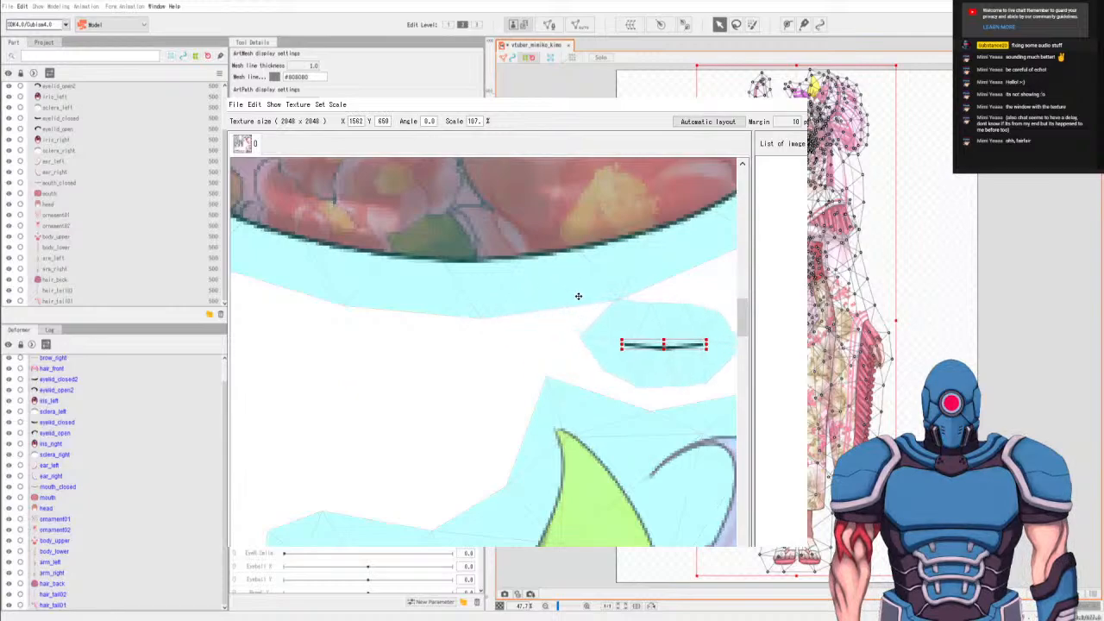
pyautogui.moveTo(545, 330); pyautogui.dragTo(319, 376)
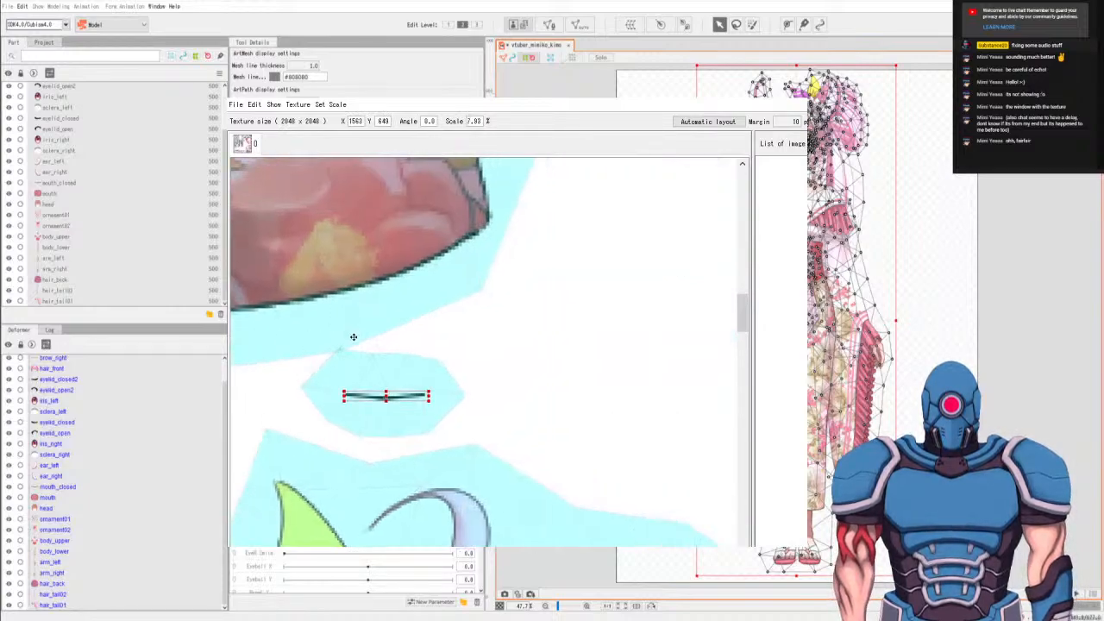
pyautogui.moveTo(353, 336); pyautogui.dragTo(638, 334)
pyautogui.moveTo(529, 370); pyautogui.dragTo(325, 400)
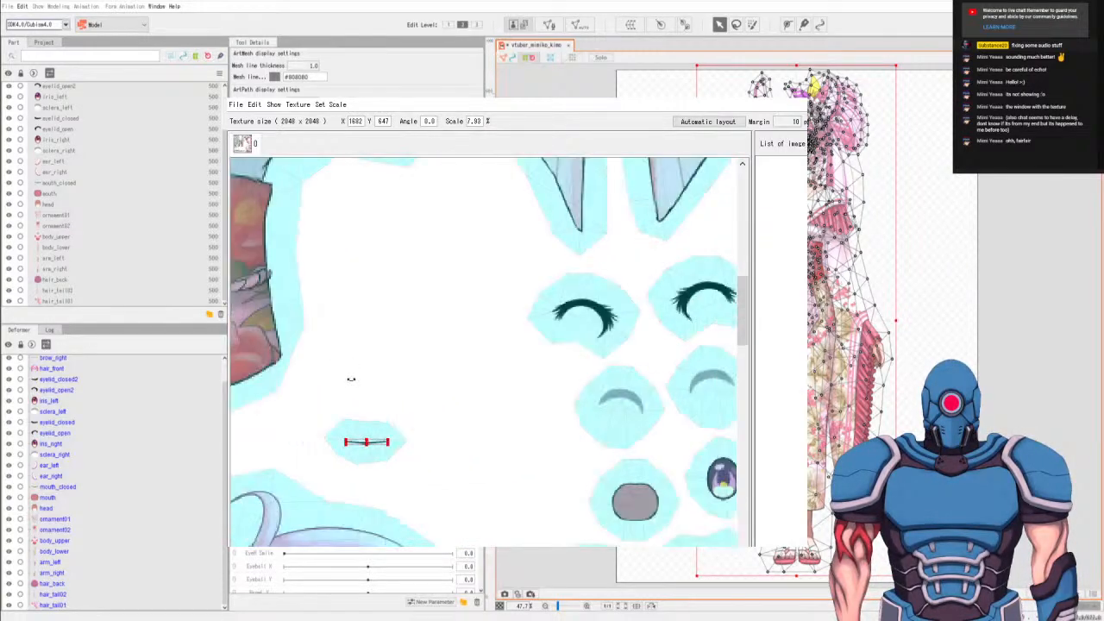
pyautogui.scroll(-2, 351, 378)
pyautogui.scroll(-5, 363, 351)
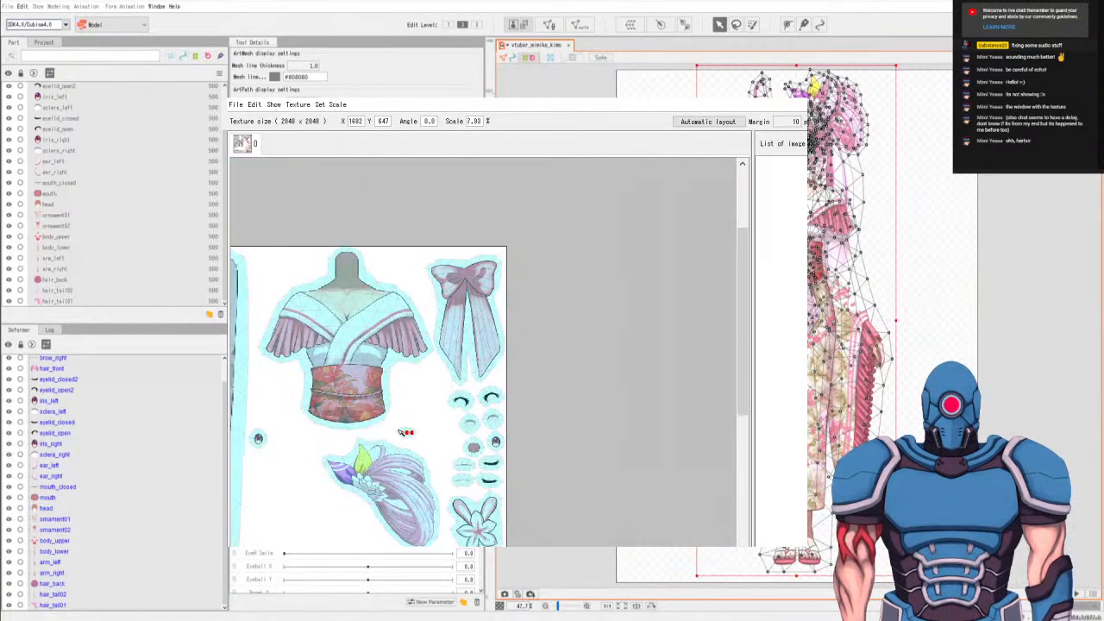
pyautogui.moveTo(408, 256); pyautogui.dragTo(526, 223)
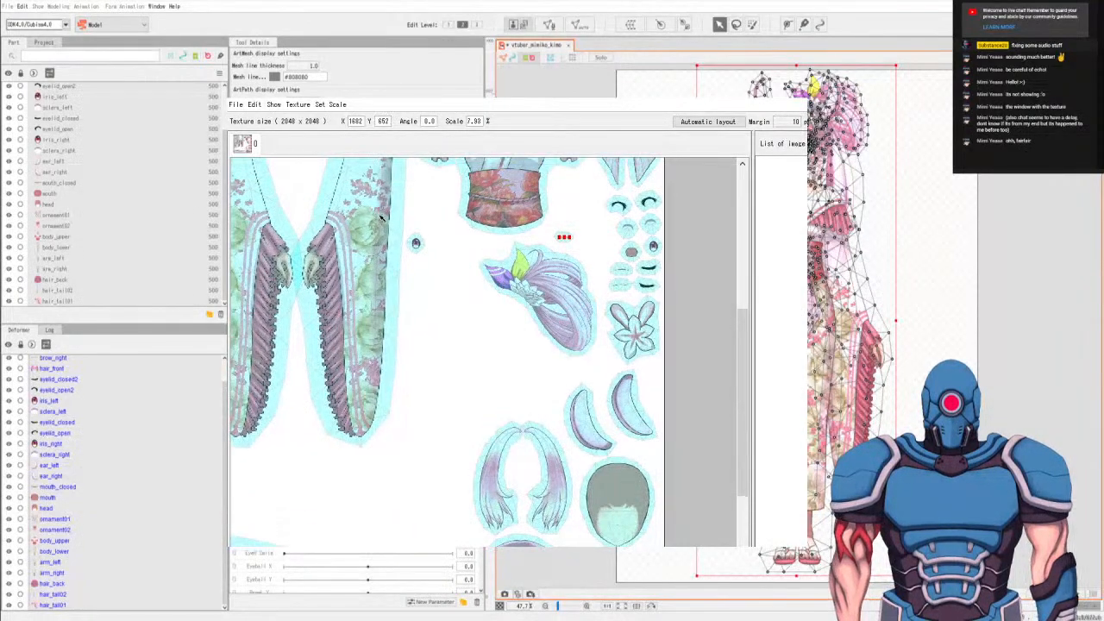
# Move the isolated iris next to mouth_closed at X 1780, Y 632.
pyautogui.click(380, 216)
pyautogui.moveTo(378, 212); pyautogui.dragTo(519, 211)
pyautogui.scroll(2, 379, 276)
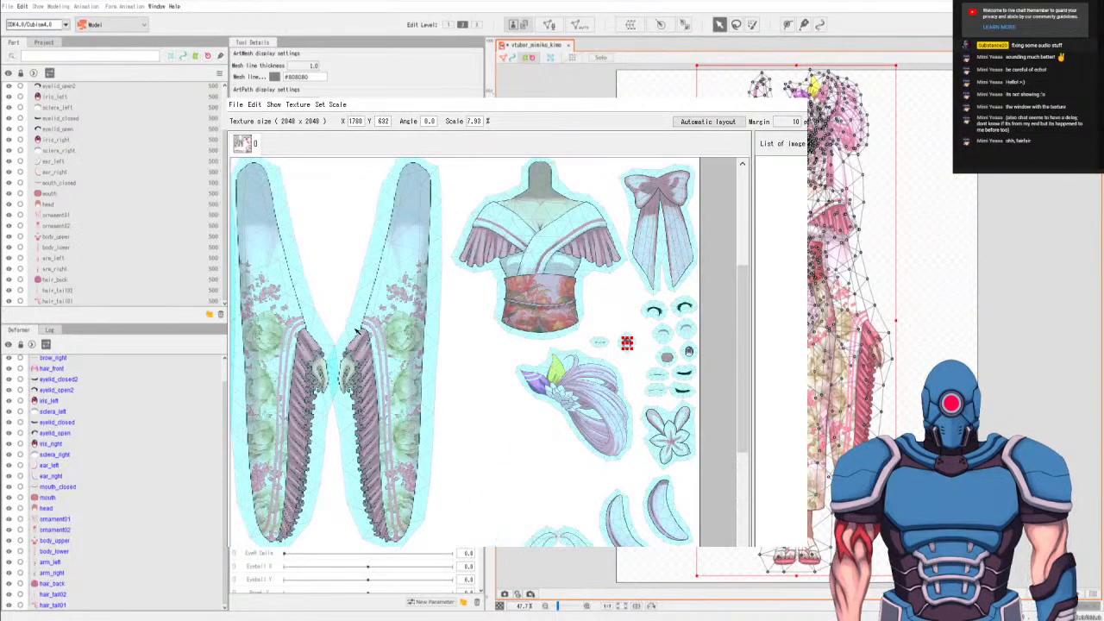
# Move the arm nearest the torso away from the overlapping arm to X 797, Y 326.
pyautogui.click(357, 331)
pyautogui.scroll(1, 319, 336)
pyautogui.scroll(4, 319, 334)
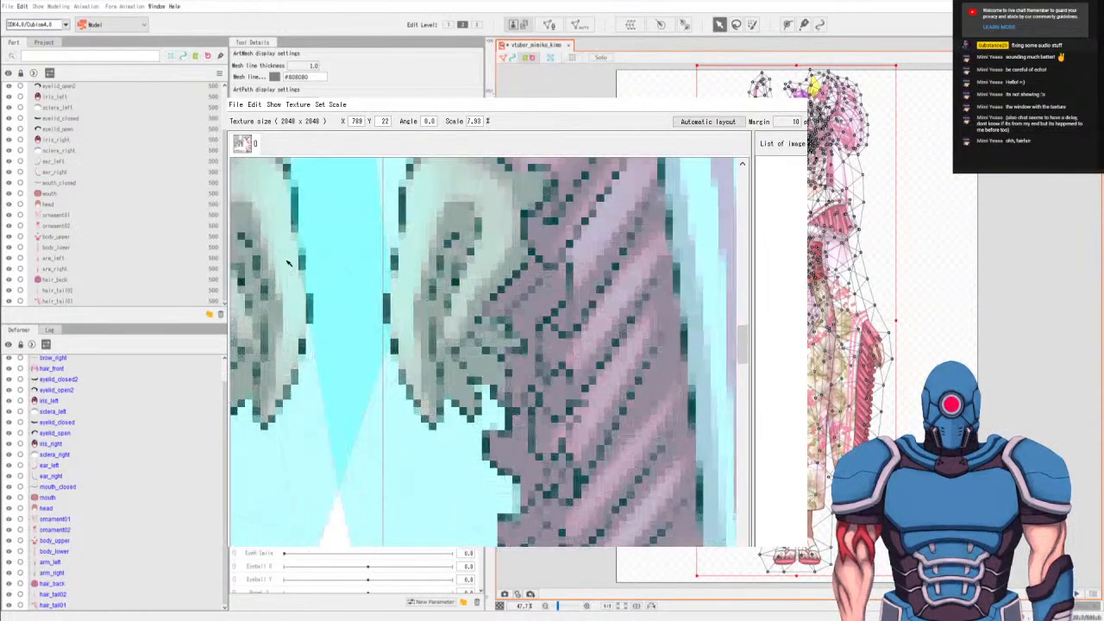
pyautogui.scroll(-2, 309, 258)
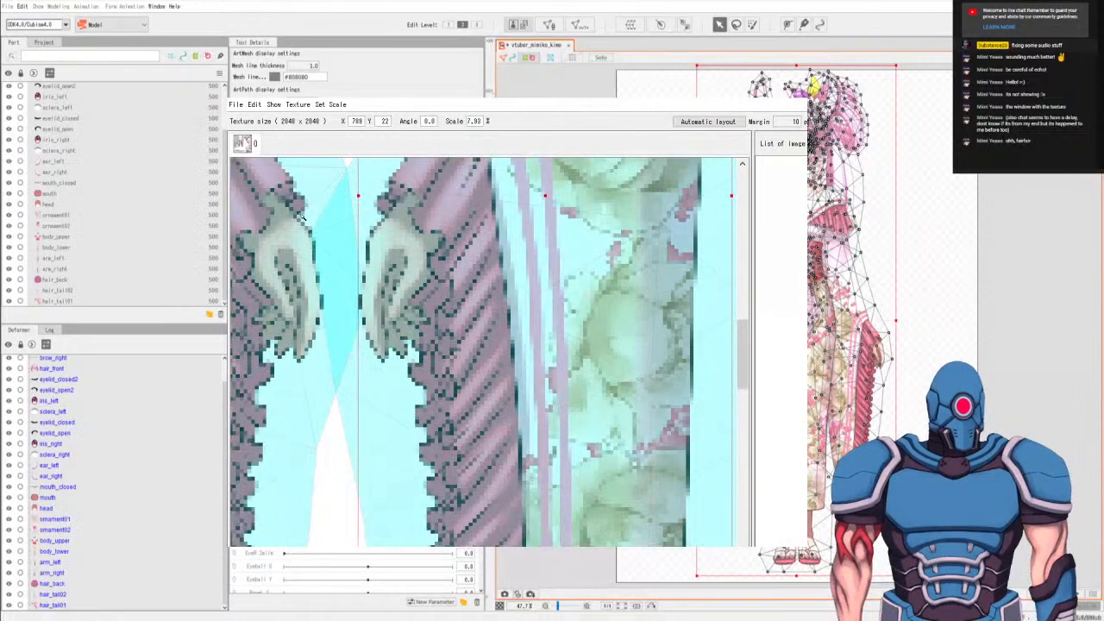
pyautogui.scroll(-5, 329, 258)
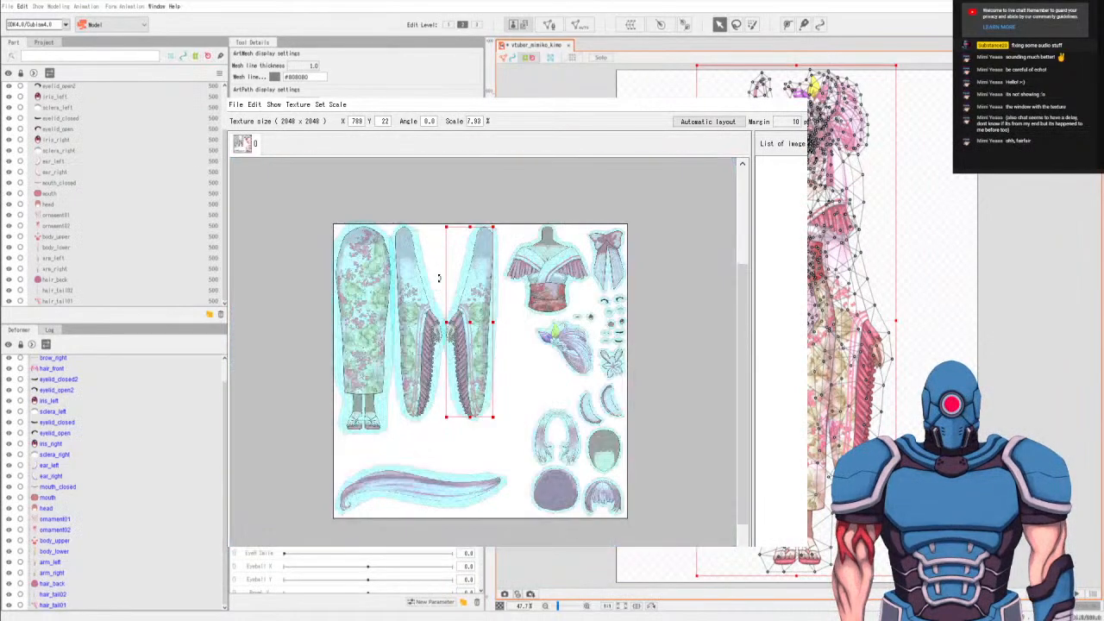
pyautogui.moveTo(420, 279); pyautogui.dragTo(425, 312)
pyautogui.scroll(5, 475, 207)
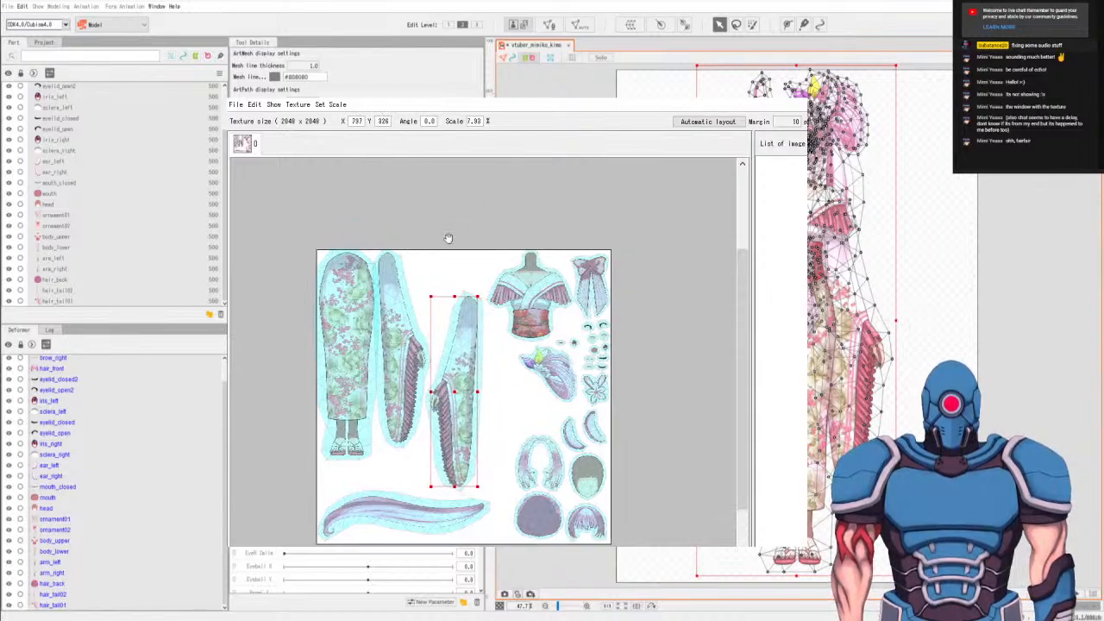
# Nudge the relocated arm farther from the other arm to X 819, Y 324.
pyautogui.scroll(-3, 371, 345)
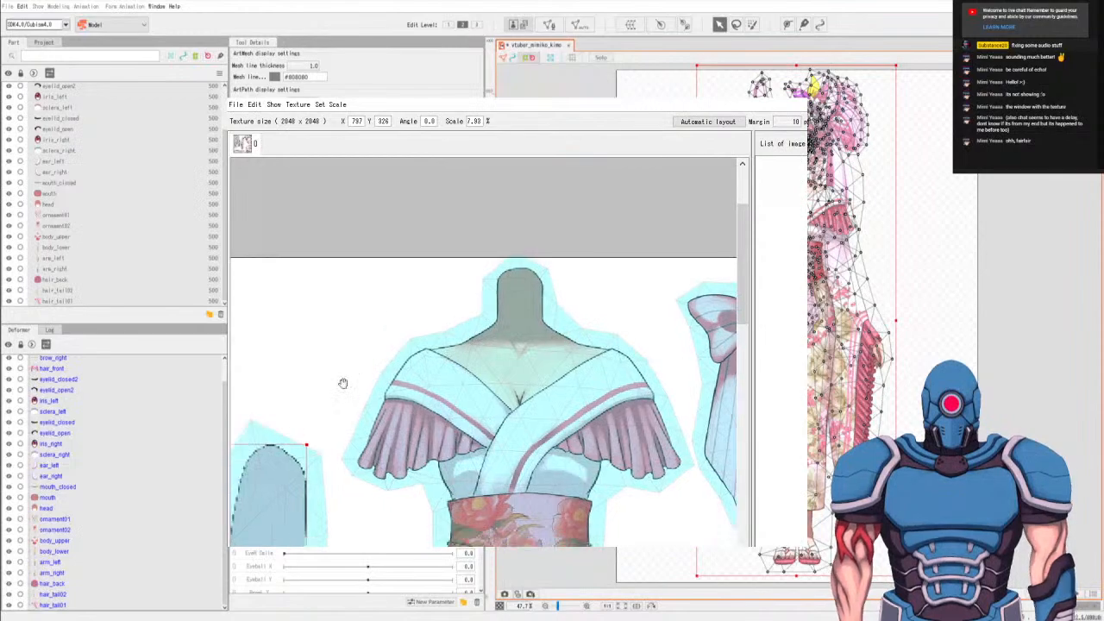
pyautogui.scroll(3, 343, 382)
pyautogui.scroll(2, 424, 276)
pyautogui.scroll(-2, 337, 431)
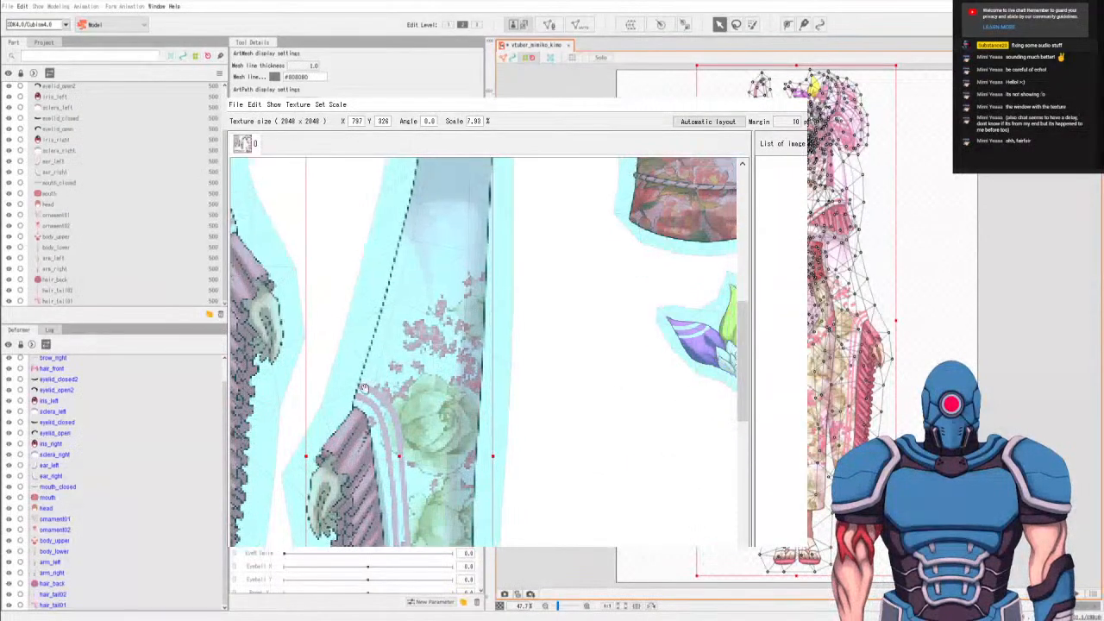
pyautogui.moveTo(302, 477); pyautogui.dragTo(311, 477)
pyautogui.scroll(-3, 300, 425)
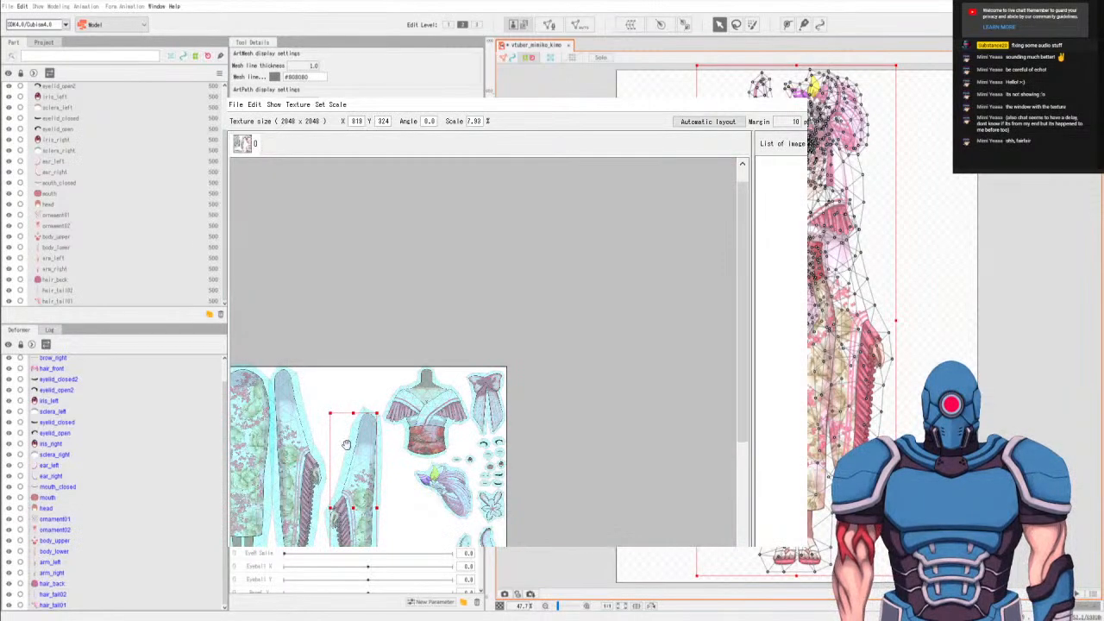
# Move the arm beside the lower body away from it to X 486, Y 28 in the atlas.
pyautogui.scroll(3, 301, 405)
pyautogui.click(302, 381)
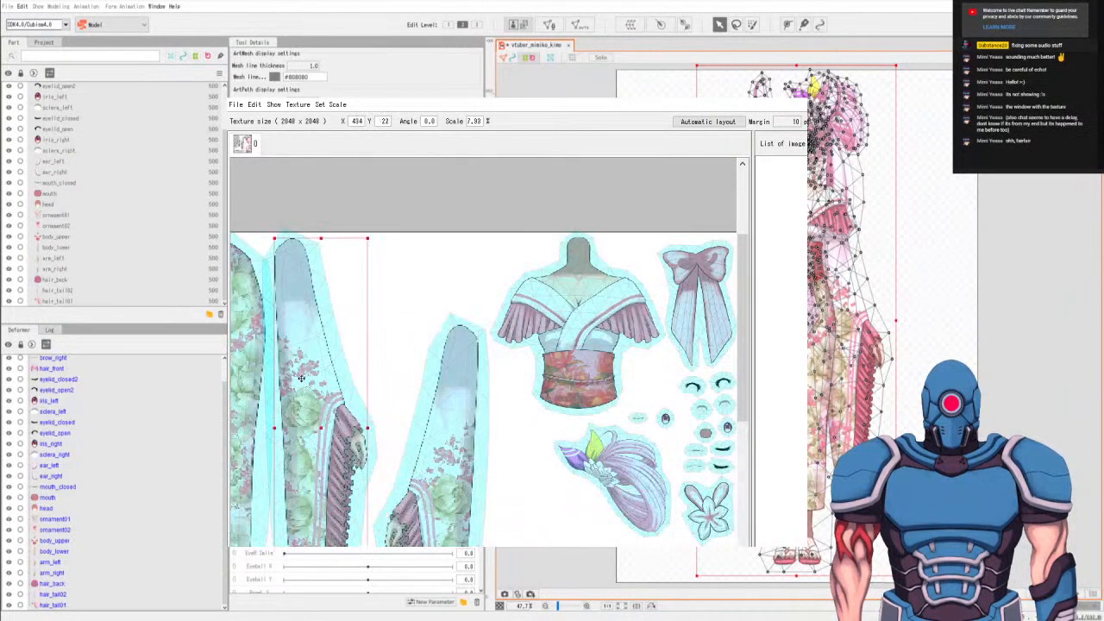
pyautogui.moveTo(304, 363); pyautogui.dragTo(320, 368)
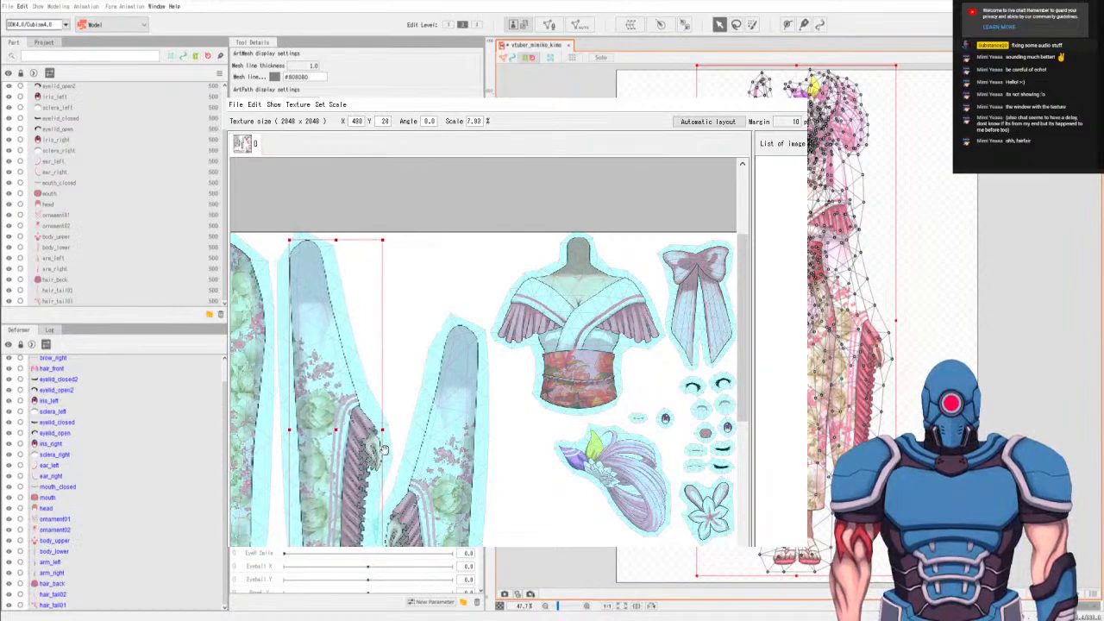
pyautogui.moveTo(384, 450); pyautogui.dragTo(404, 373)
# Check the margins around the two arms and nudge the arm beside the lower body to X 506, Y 21.
pyautogui.scroll(5, 403, 372)
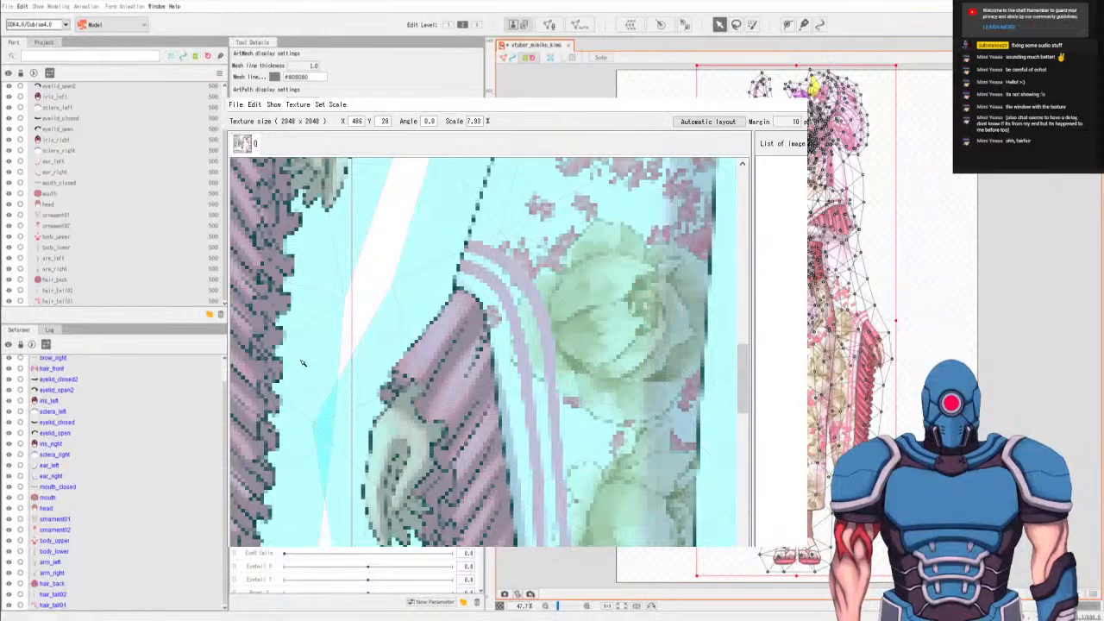
pyautogui.scroll(4, 306, 364)
pyautogui.scroll(-4, 312, 362)
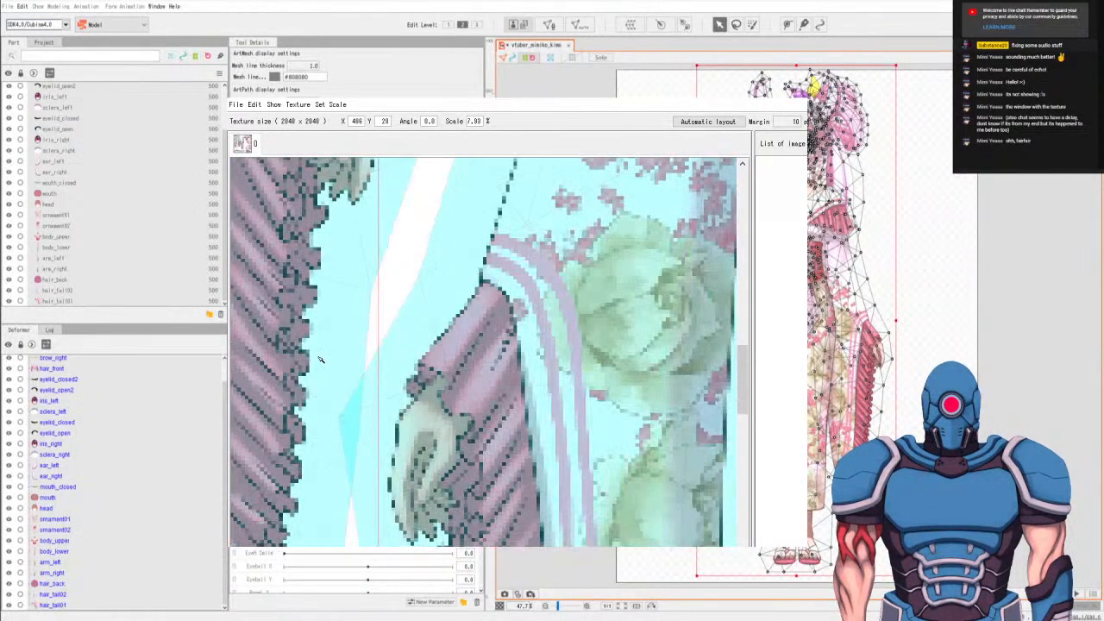
pyautogui.scroll(-5, 319, 359)
pyautogui.scroll(6, 487, 293)
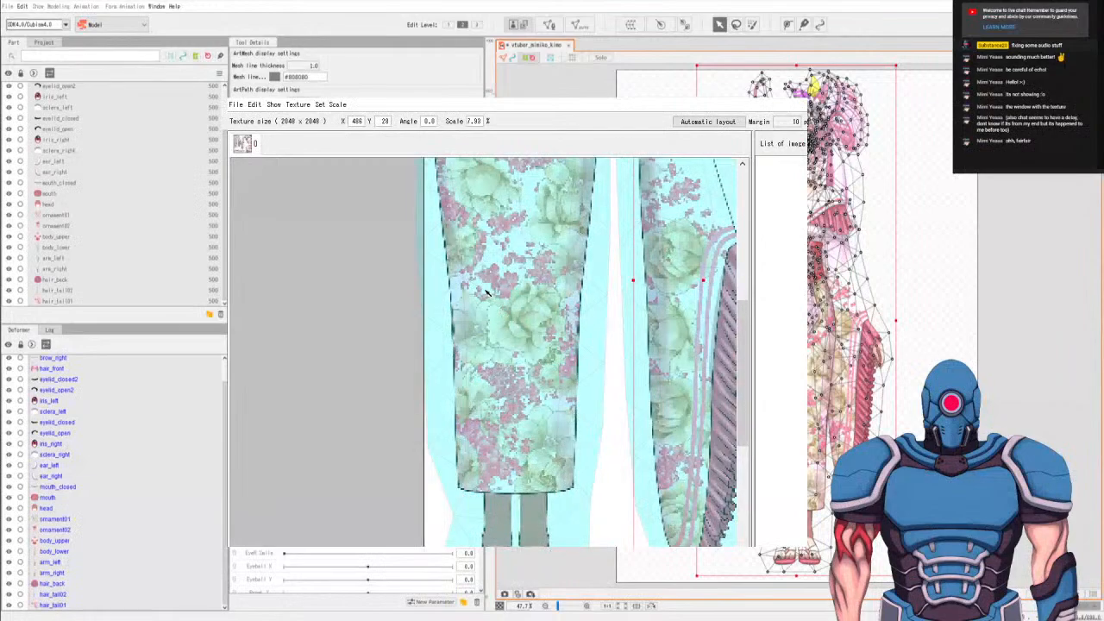
pyautogui.scroll(-4, 487, 293)
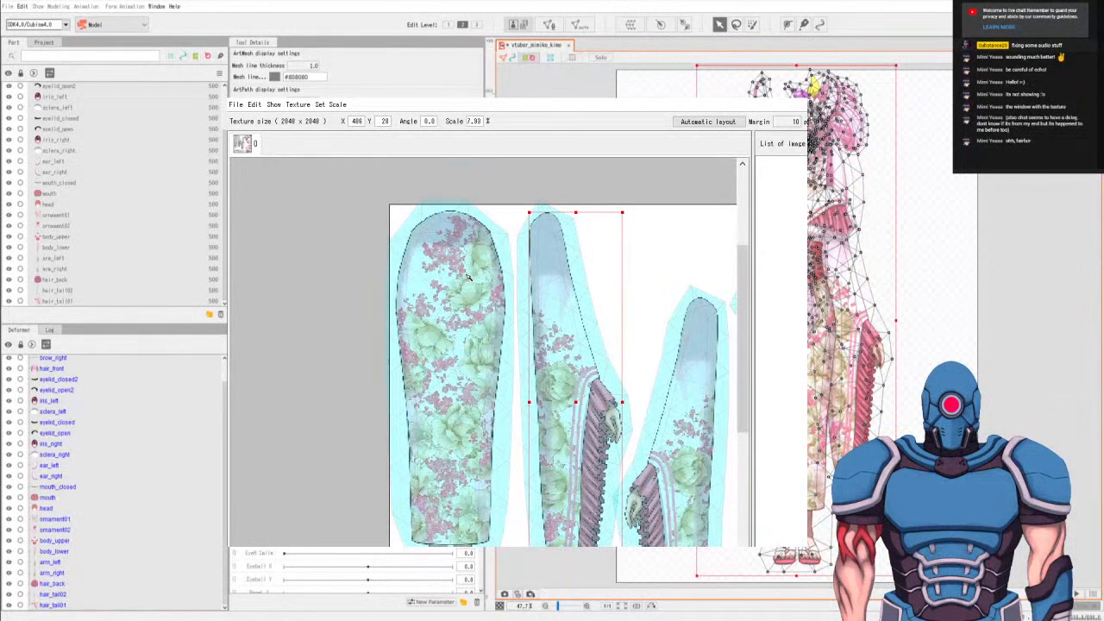
pyautogui.scroll(3, 468, 276)
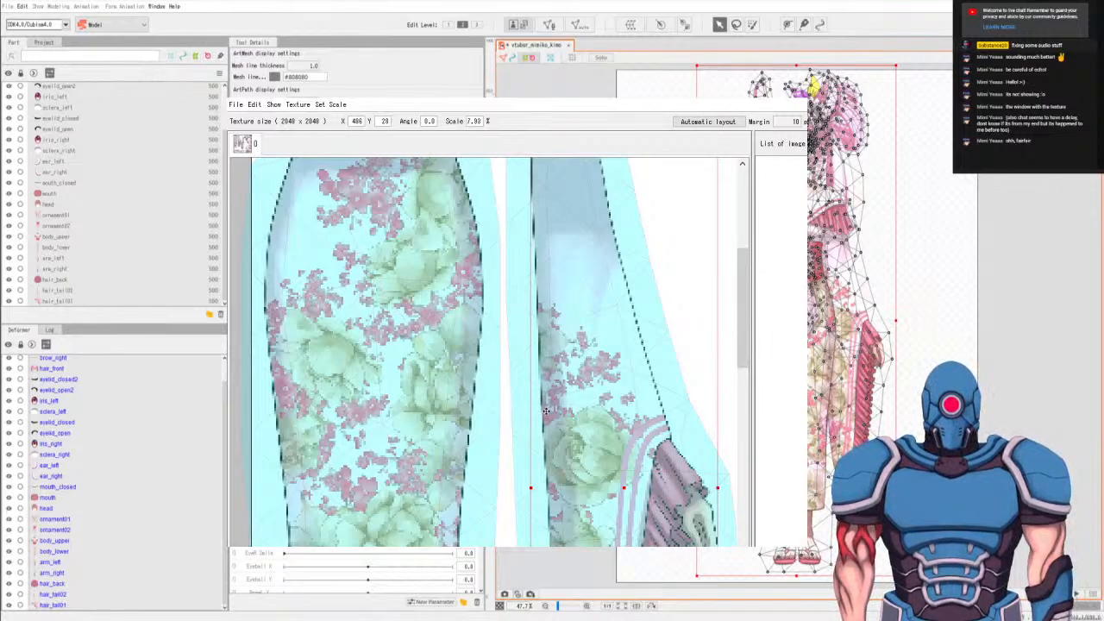
pyautogui.moveTo(545, 412)
pyautogui.mouseDown()
pyautogui.moveTo(531, 414)
pyautogui.moveTo(554, 408)
pyautogui.mouseUp()
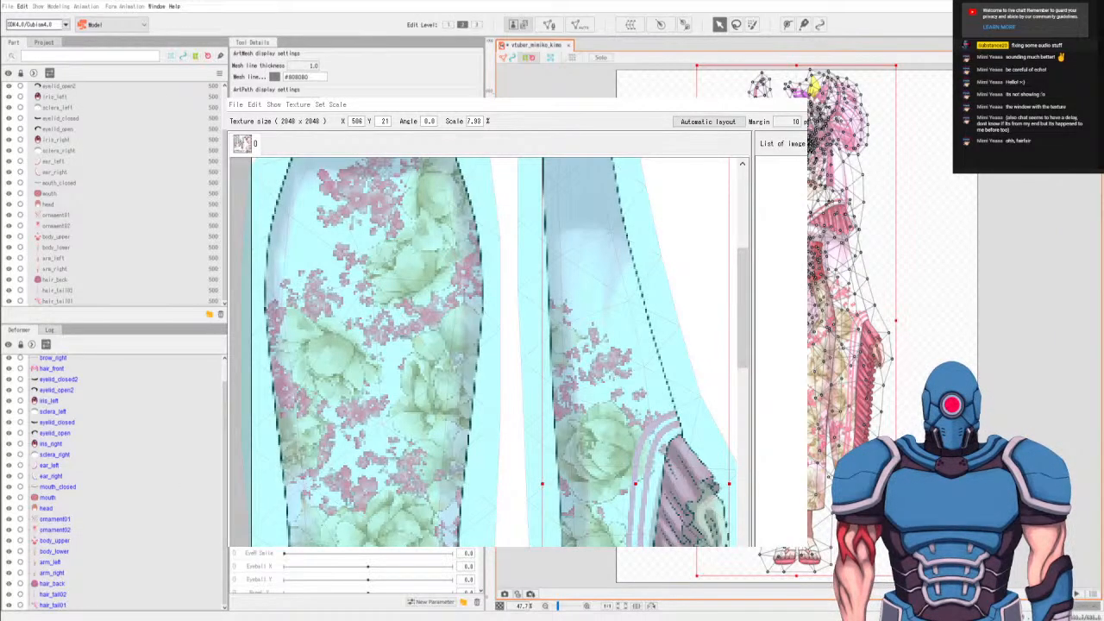
# Try placing the arm tight against the lower body at X 432, Y 58.
pyautogui.scroll(2, 629, 483)
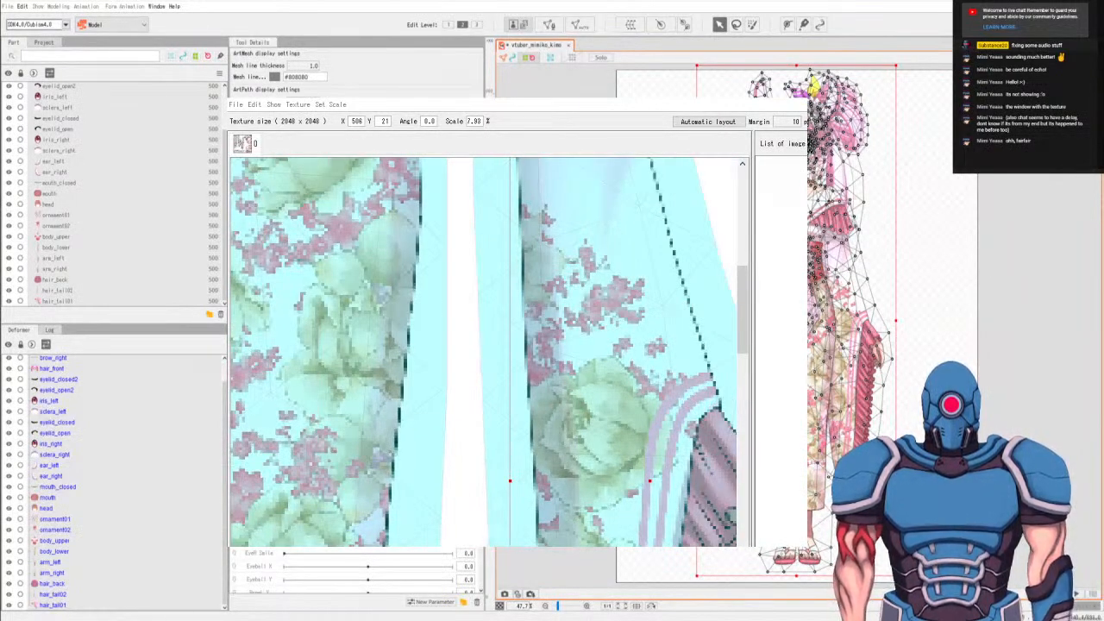
pyautogui.moveTo(571, 406); pyautogui.dragTo(514, 433)
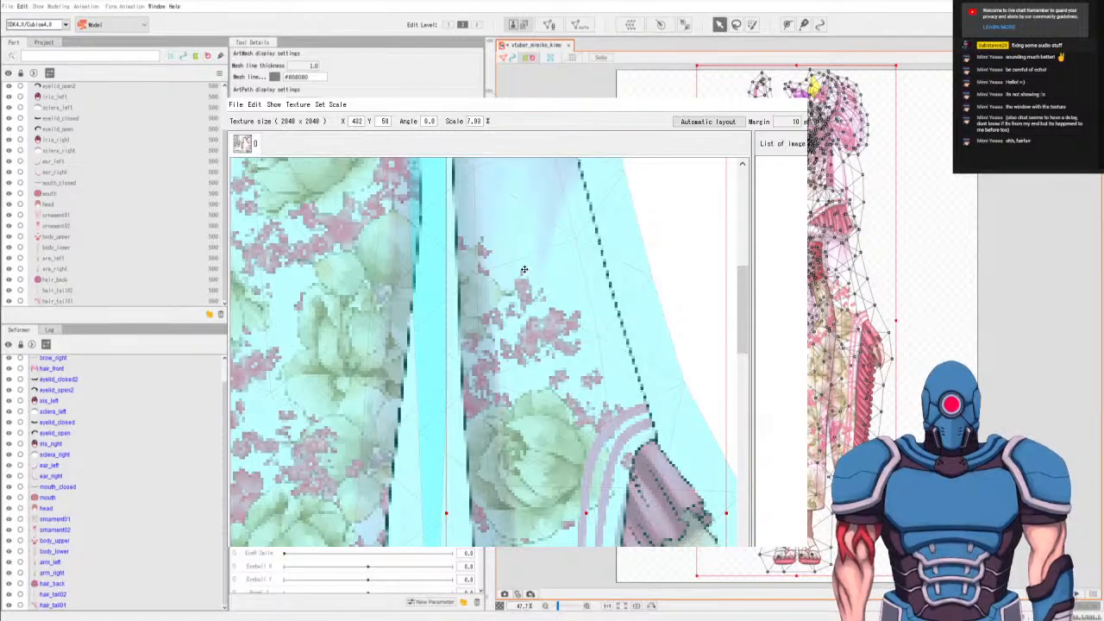
pyautogui.scroll(-3, 531, 436)
pyautogui.scroll(3, 514, 433)
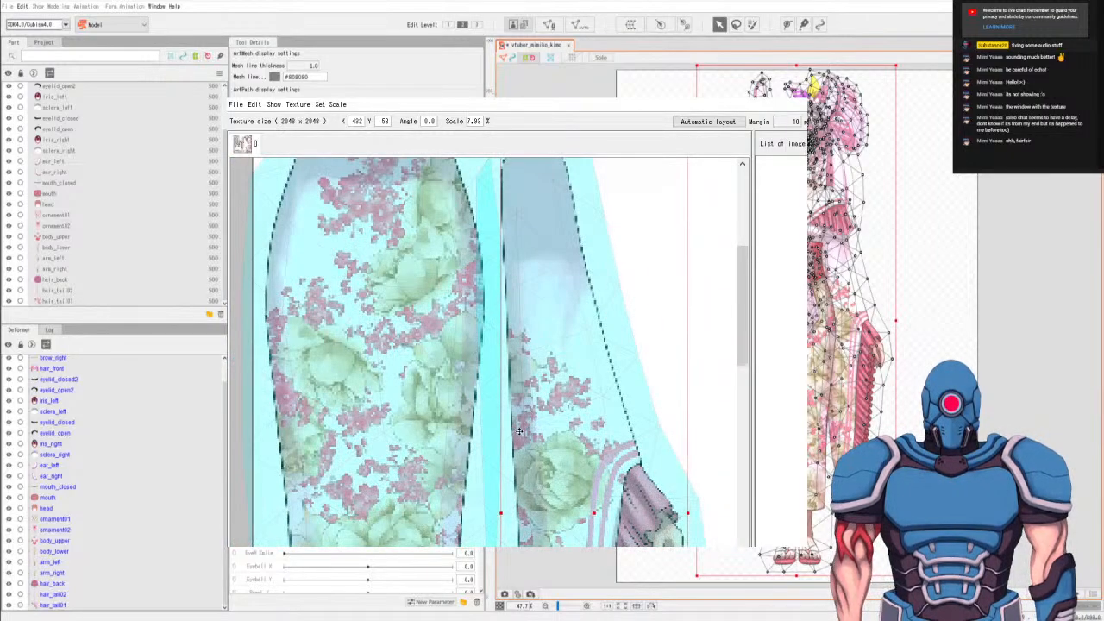
# Move the arm clear of the lower body to X 479, Y 56 and check its spacing from the other arm.
pyautogui.moveTo(515, 418); pyautogui.dragTo(369, 325)
pyautogui.scroll(-5, 369, 324)
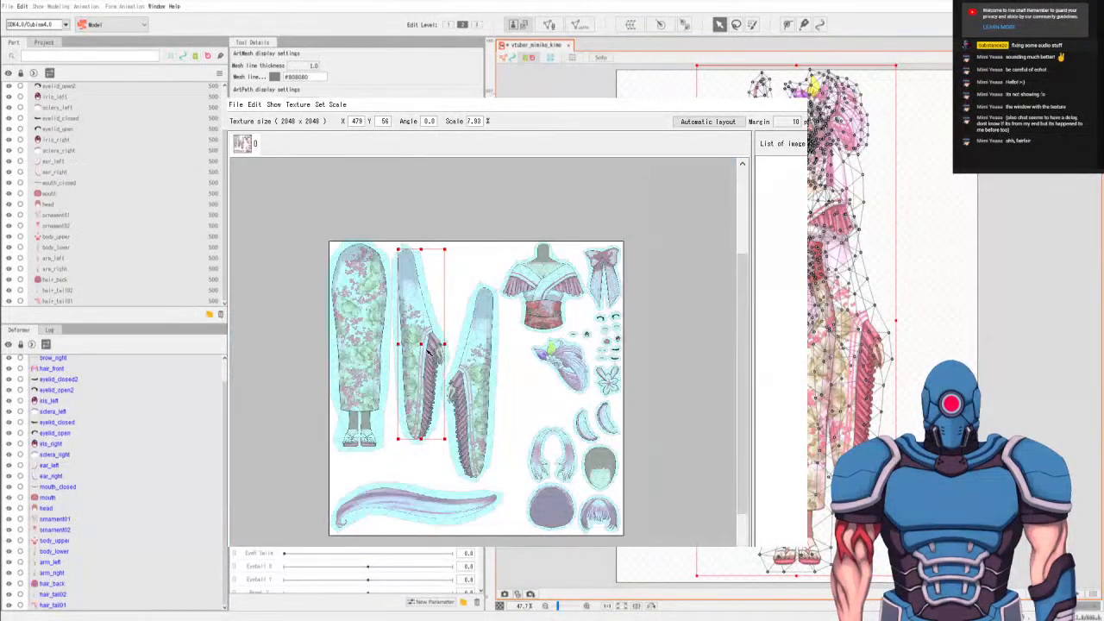
pyautogui.scroll(4, 428, 352)
pyautogui.scroll(-2, 440, 363)
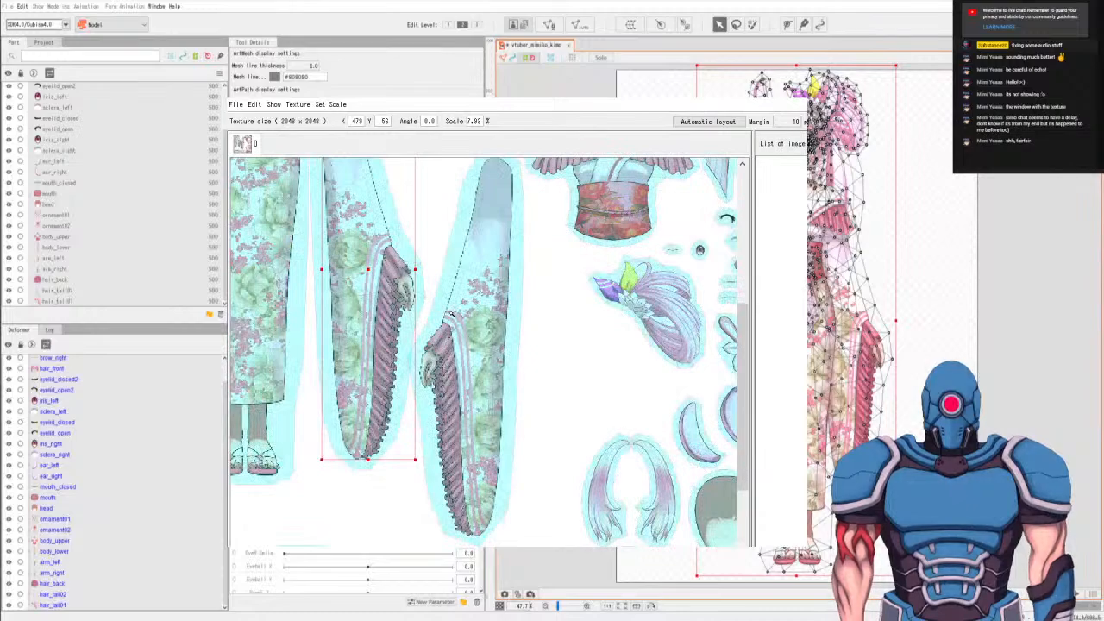
pyautogui.scroll(-3, 451, 314)
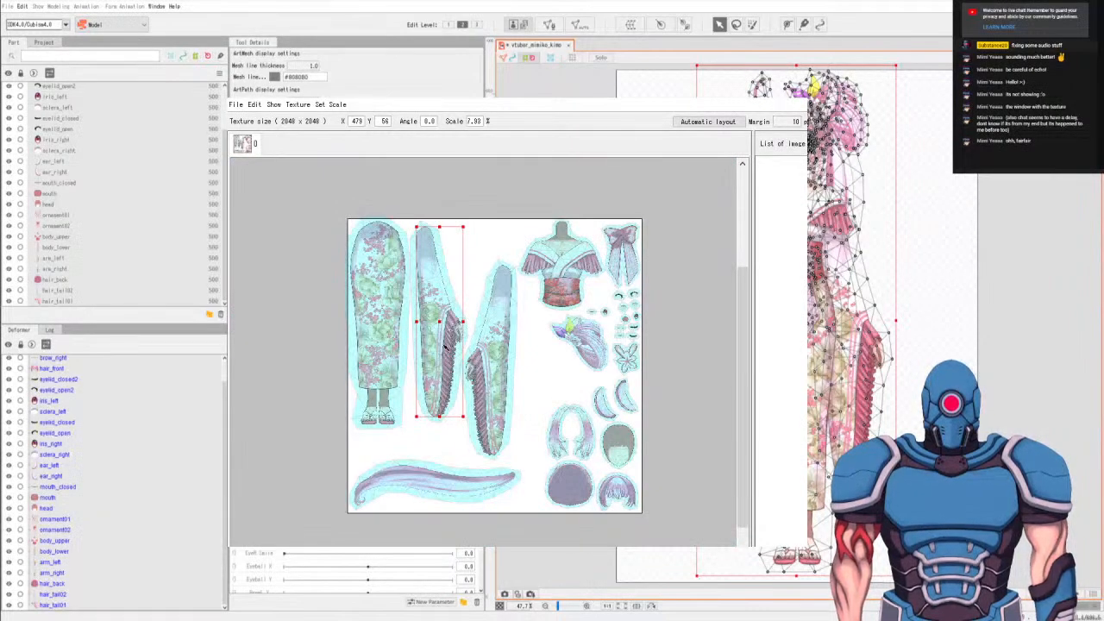
# Try rotating the upper-body piece a quarter turn, restore it to angle 0.0, and deselect it.
pyautogui.click(506, 239)
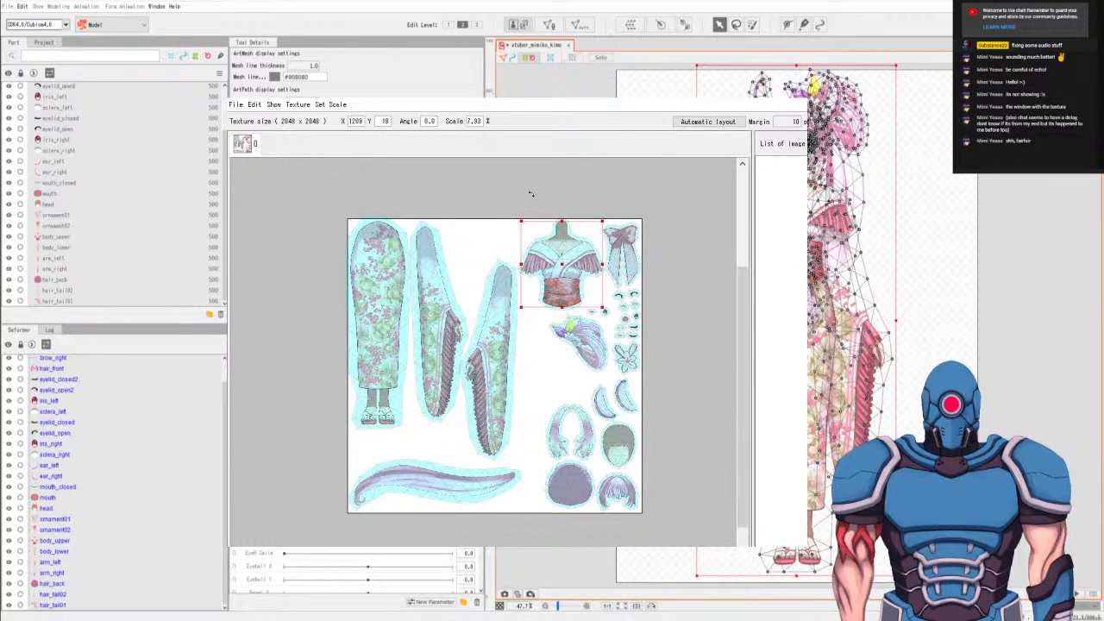
pyautogui.moveTo(530, 193); pyautogui.dragTo(571, 296)
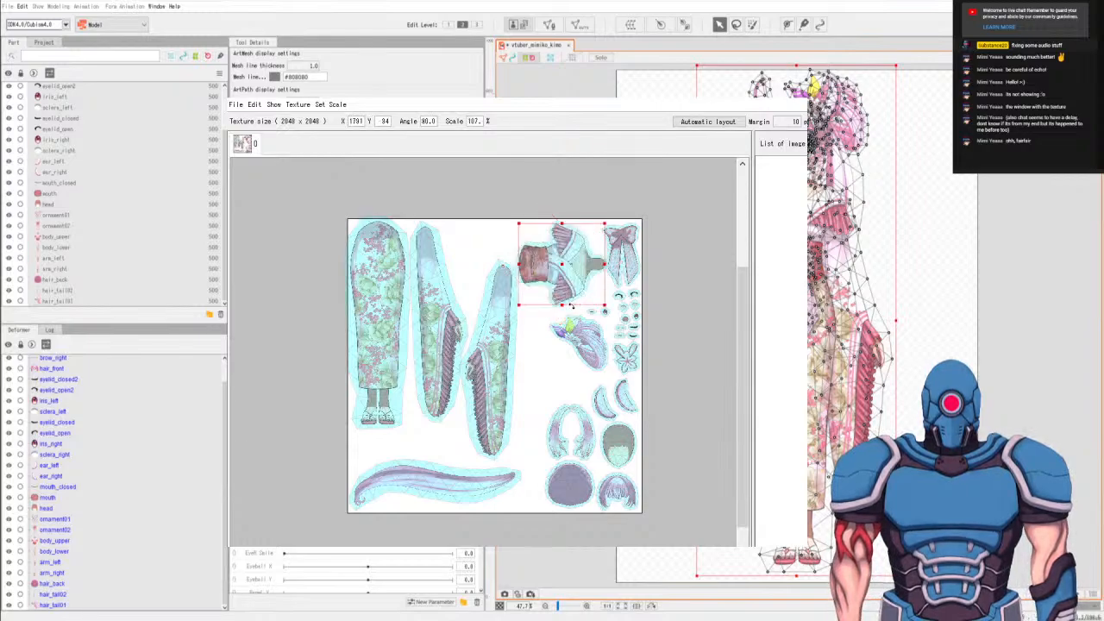
pyautogui.scroll(3, 563, 280)
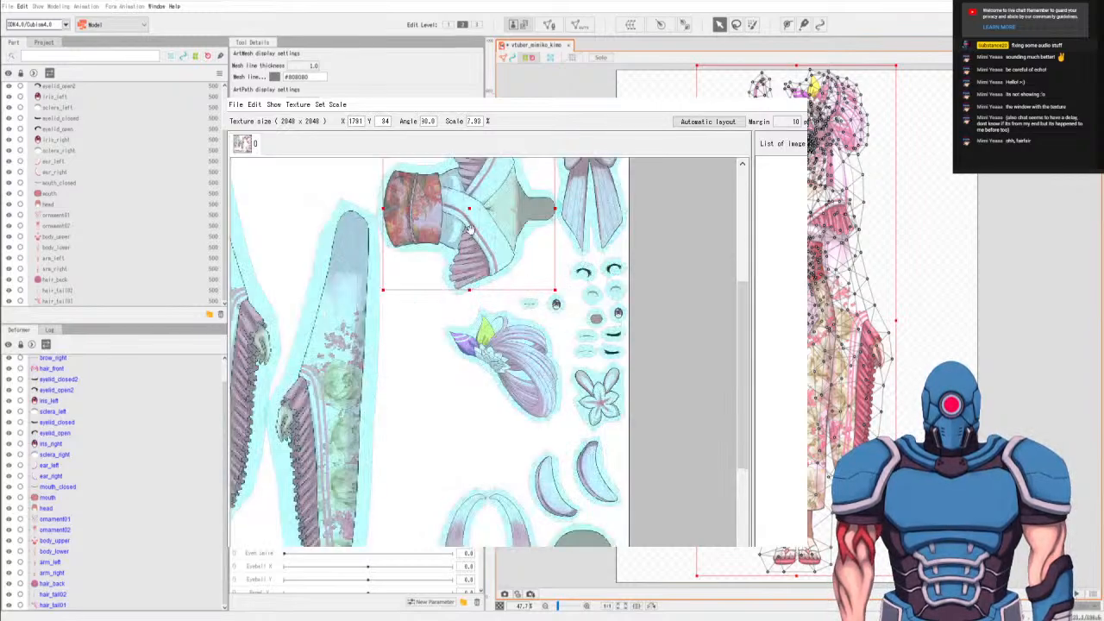
pyautogui.scroll(-1, 509, 331)
pyautogui.scroll(-5, 508, 330)
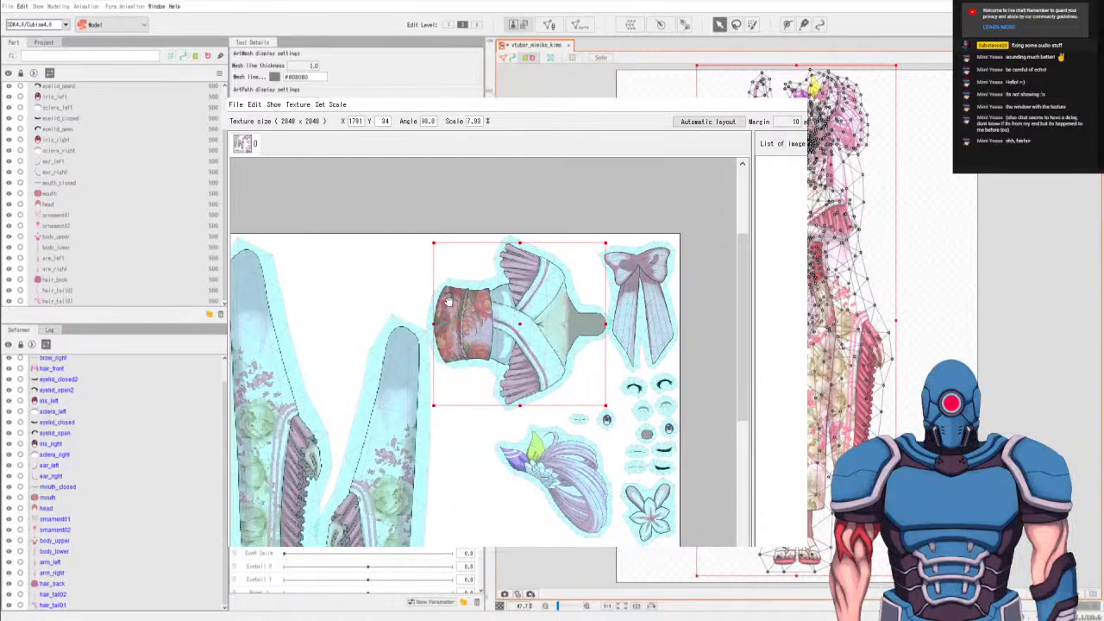
pyautogui.scroll(4, 457, 236)
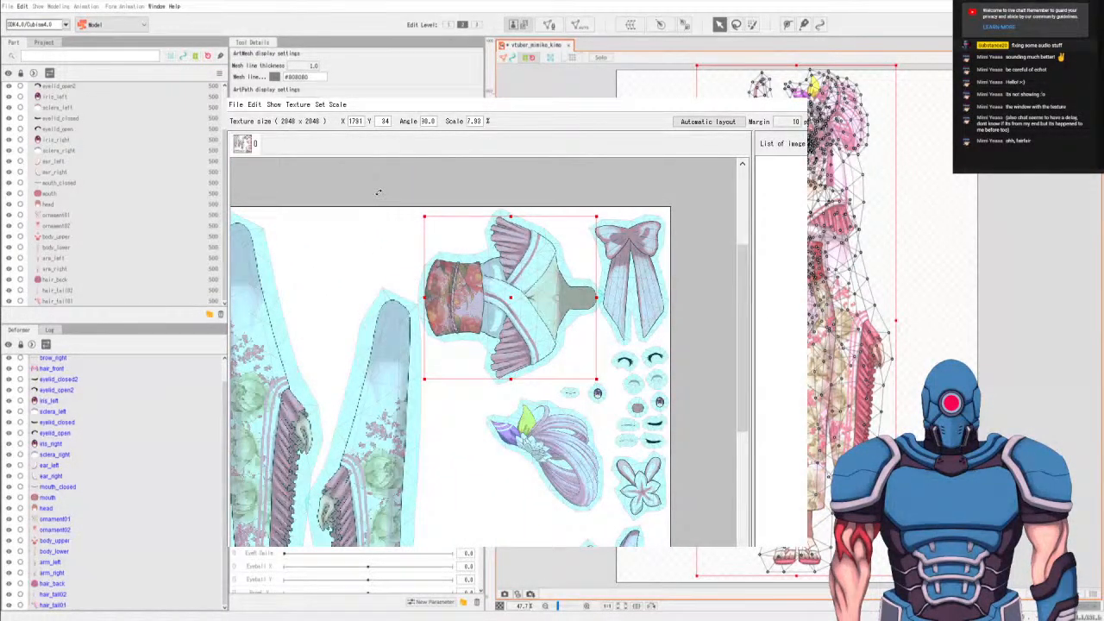
pyautogui.moveTo(377, 191); pyautogui.dragTo(458, 379)
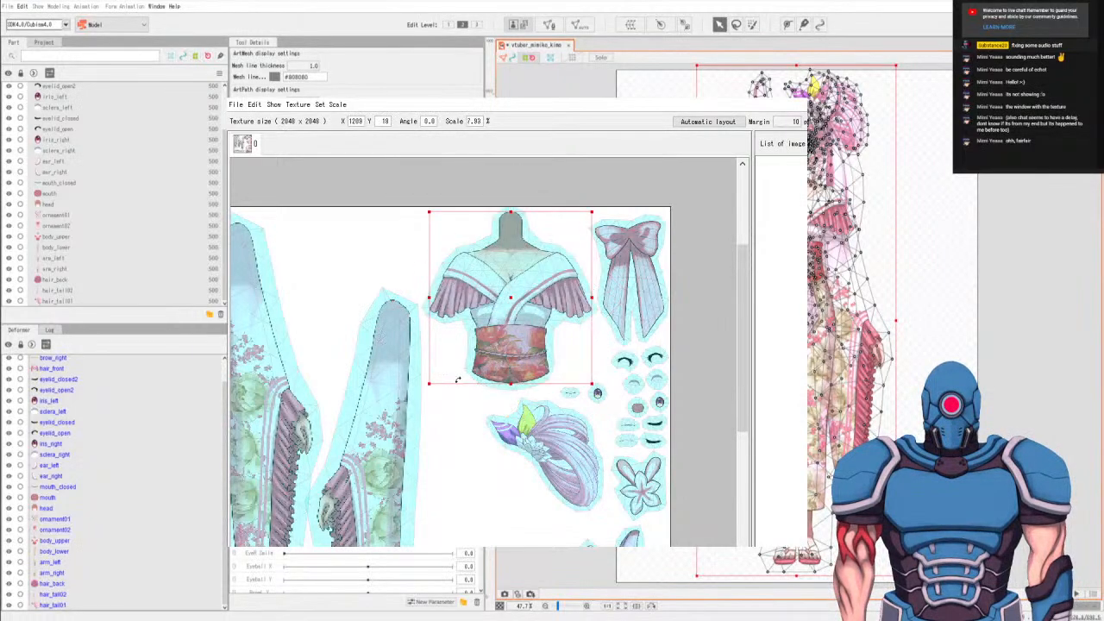
pyautogui.click(437, 414)
# Move the arm nearest the torso slightly farther from the other arm to X 839, Y 372.
pyautogui.scroll(-5, 439, 415)
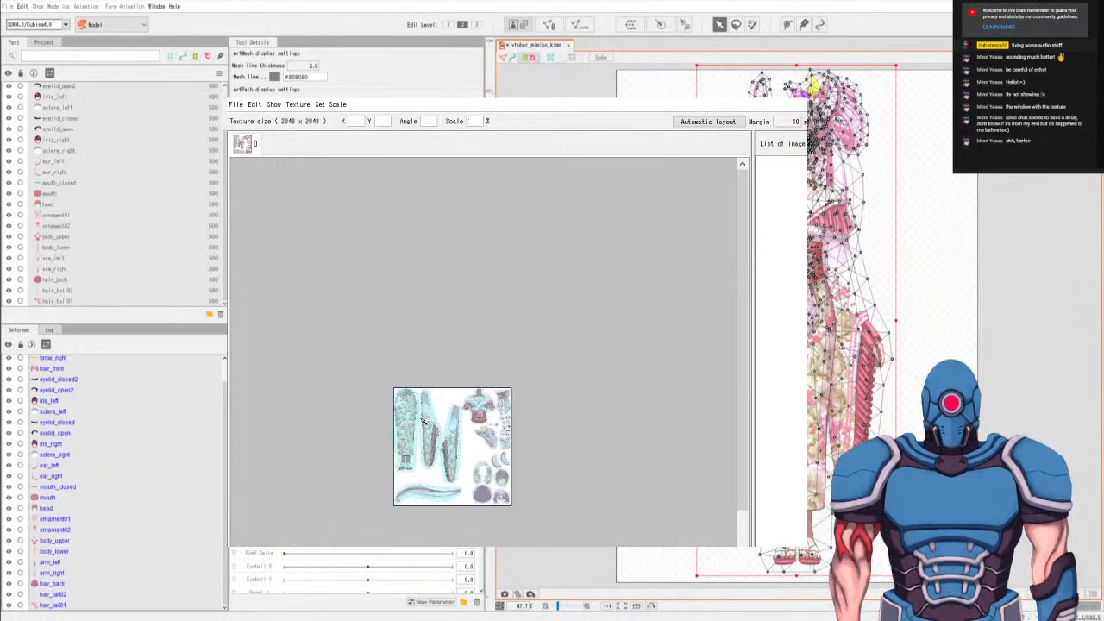
pyautogui.scroll(5, 425, 410)
pyautogui.scroll(2, 436, 308)
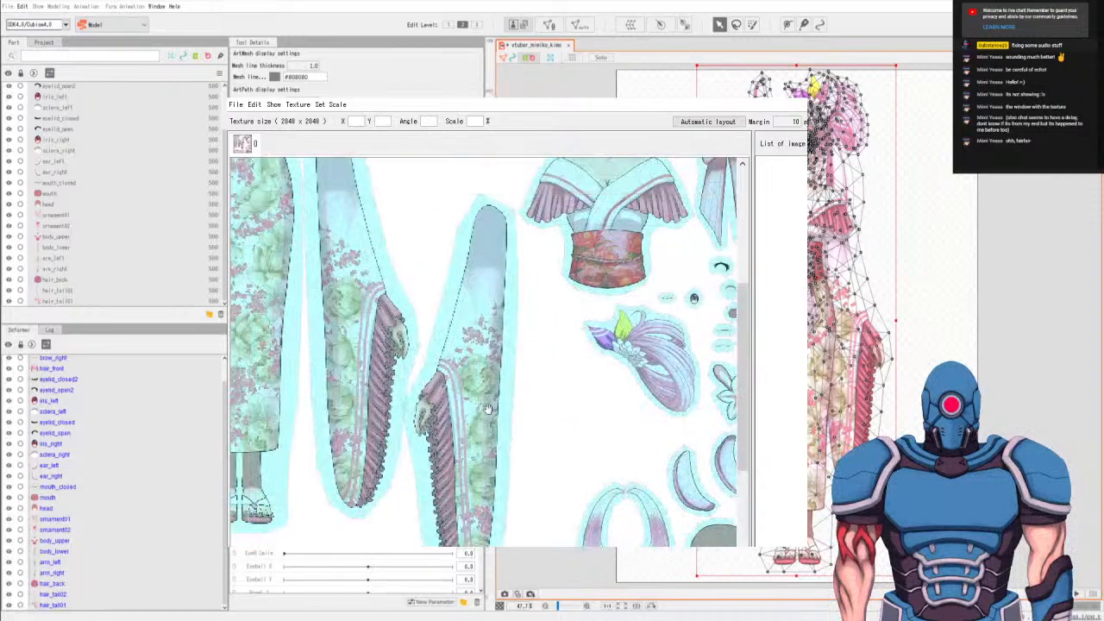
pyautogui.click(428, 371)
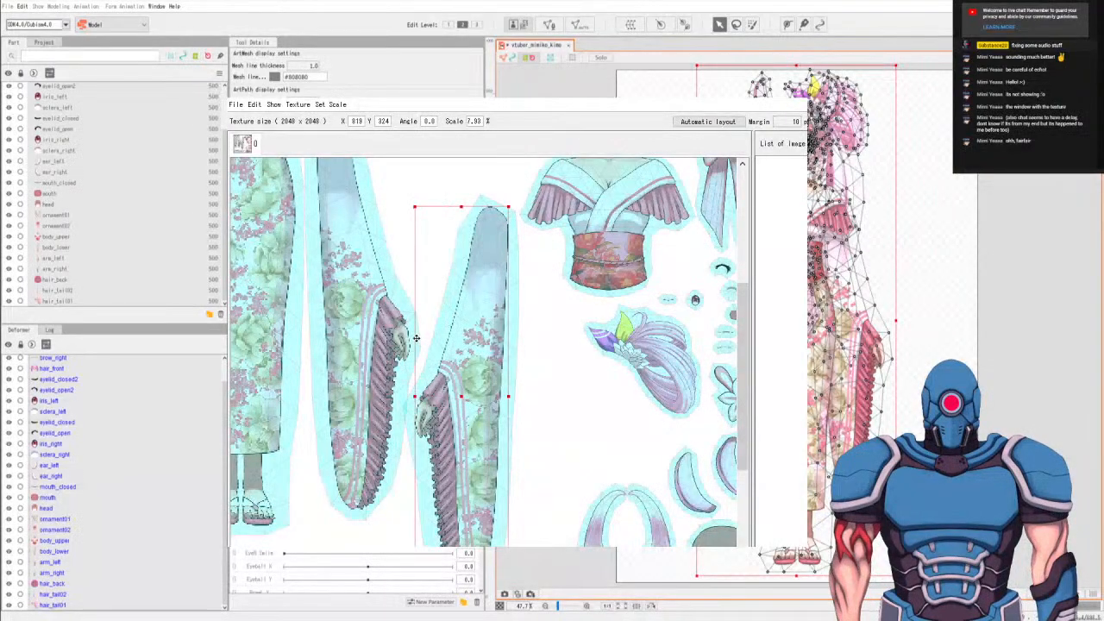
pyautogui.moveTo(415, 338); pyautogui.dragTo(423, 349)
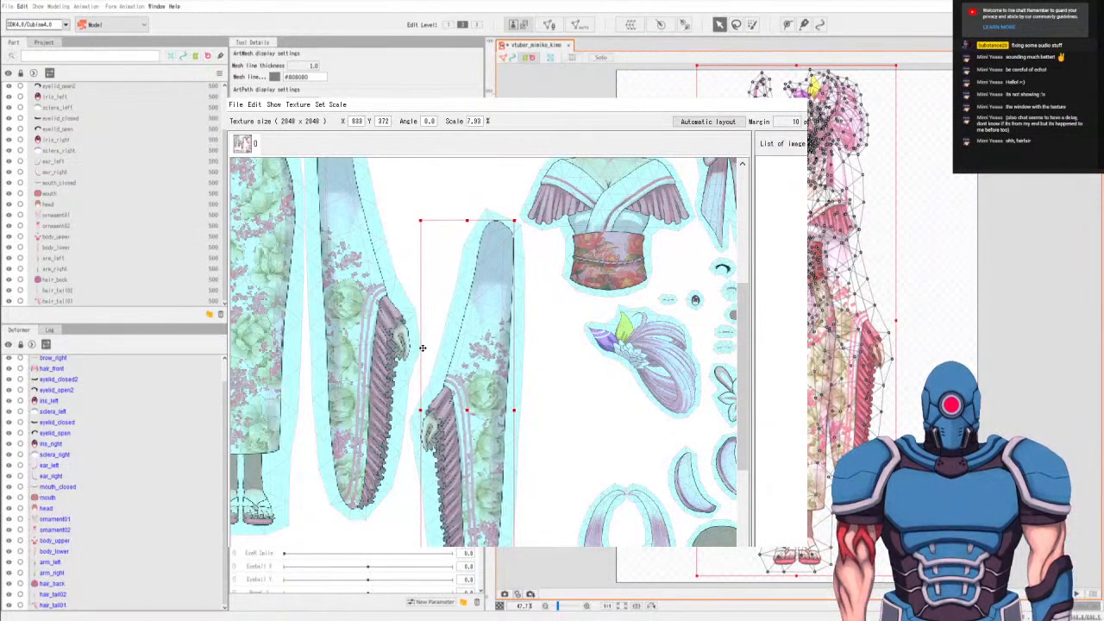
# Review the spacing of all atlas pieces, apply the texture layout, and deselect the model's meshes.
pyautogui.scroll(-6, 335, 295)
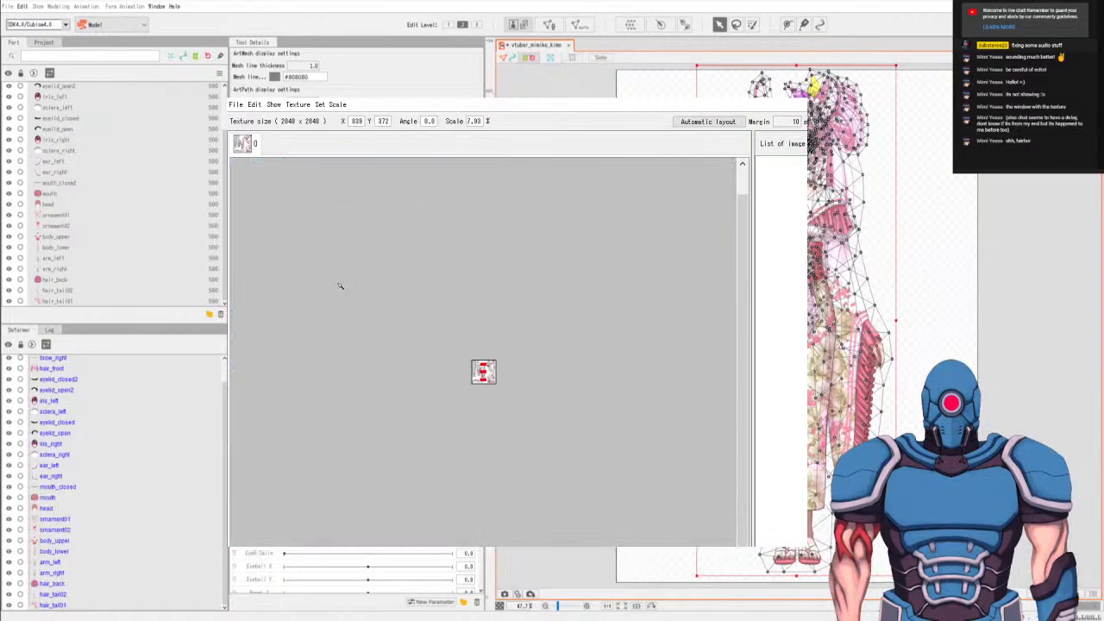
pyautogui.scroll(5, 454, 358)
pyautogui.scroll(-3, 454, 358)
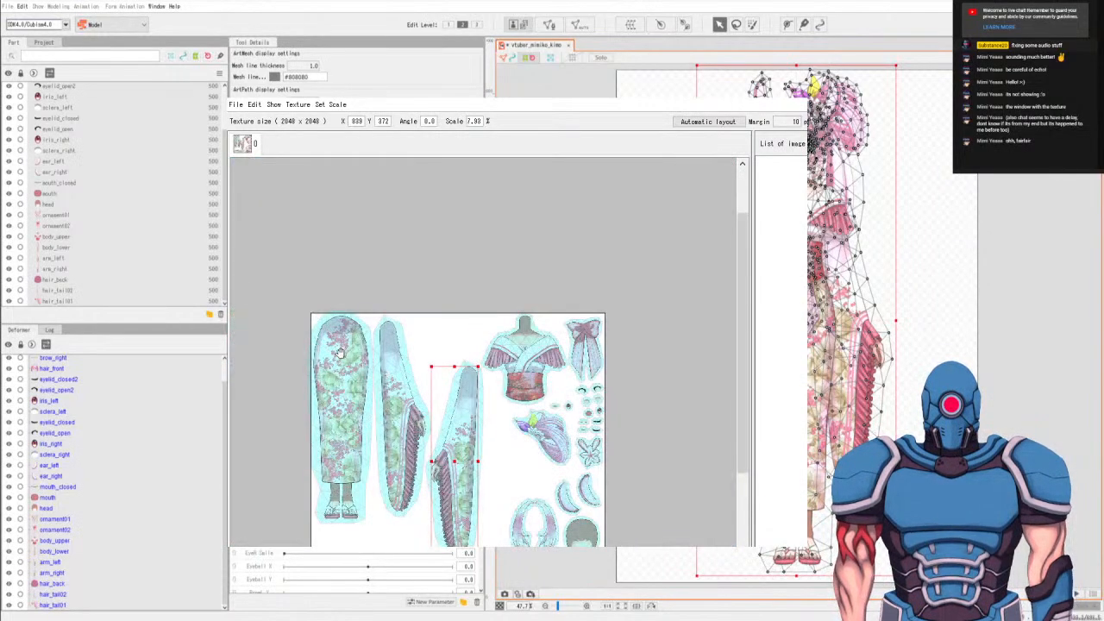
pyautogui.scroll(-1, 354, 317)
pyautogui.scroll(2, 355, 319)
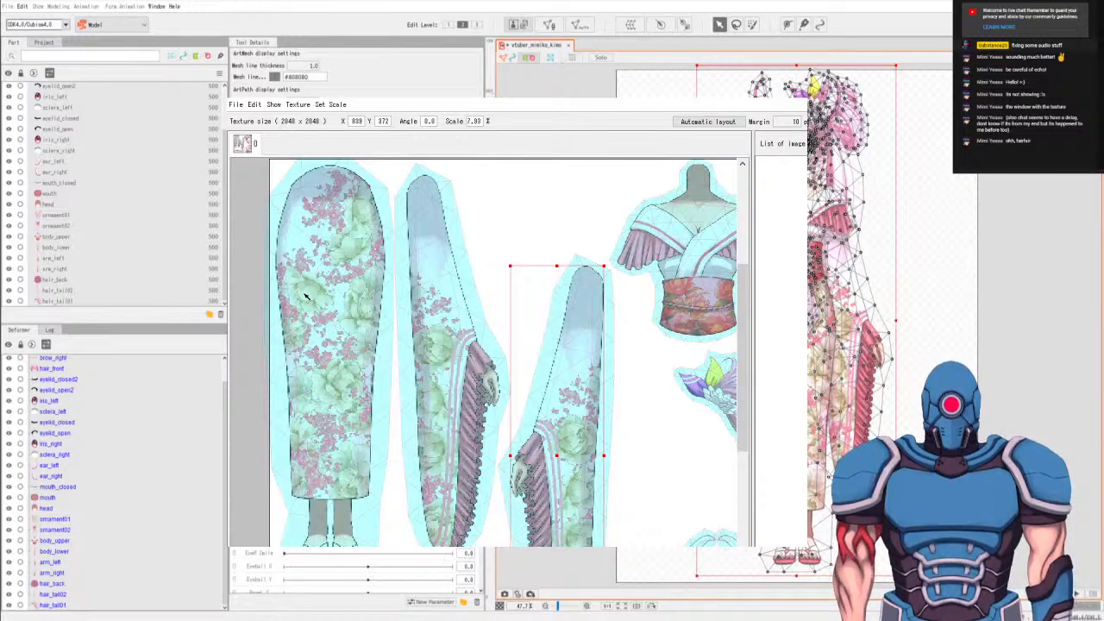
pyautogui.scroll(-2, 317, 295)
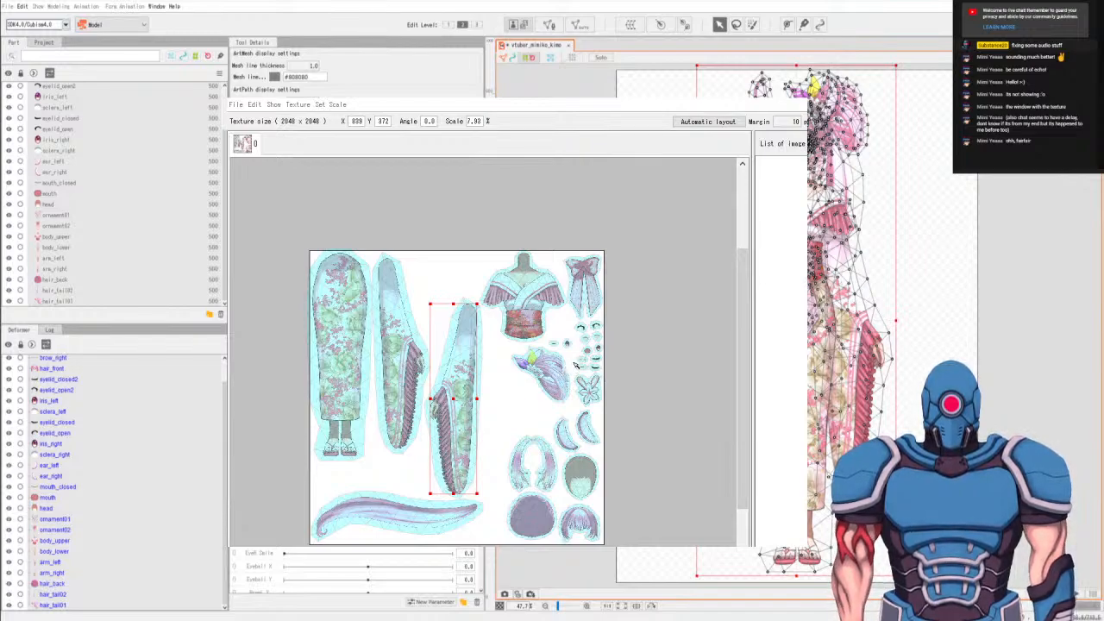
pyautogui.press('Return')
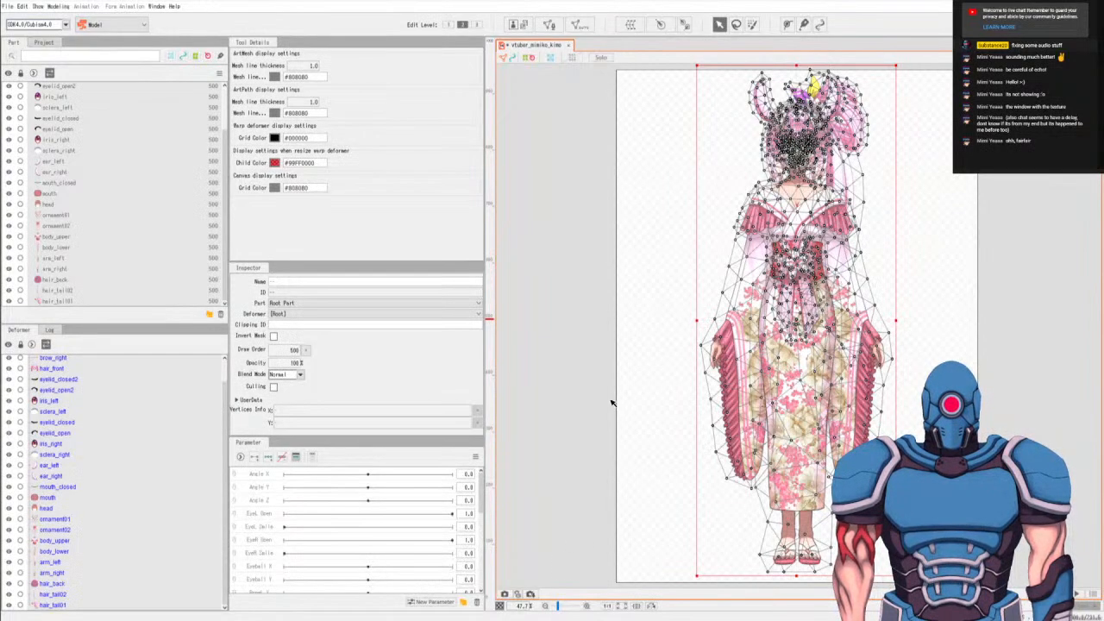
pyautogui.click(575, 371)
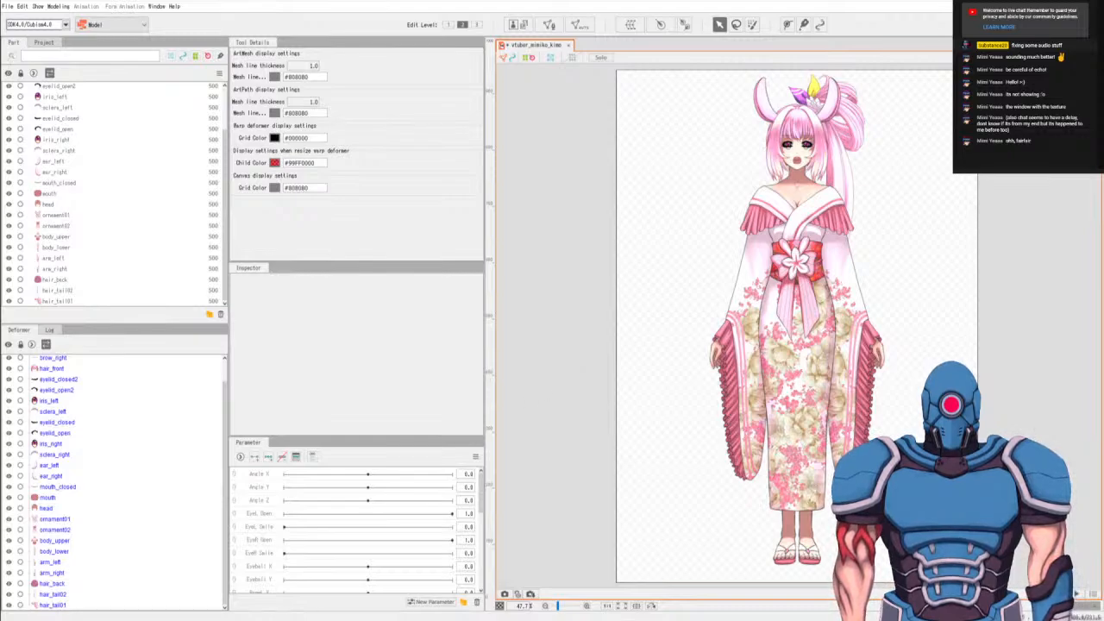
# Create a 4 × 5 Bezier warp deformer named warp_body_lower as the parent of the body_lower mesh.
pyautogui.scroll(1, 126, 475)
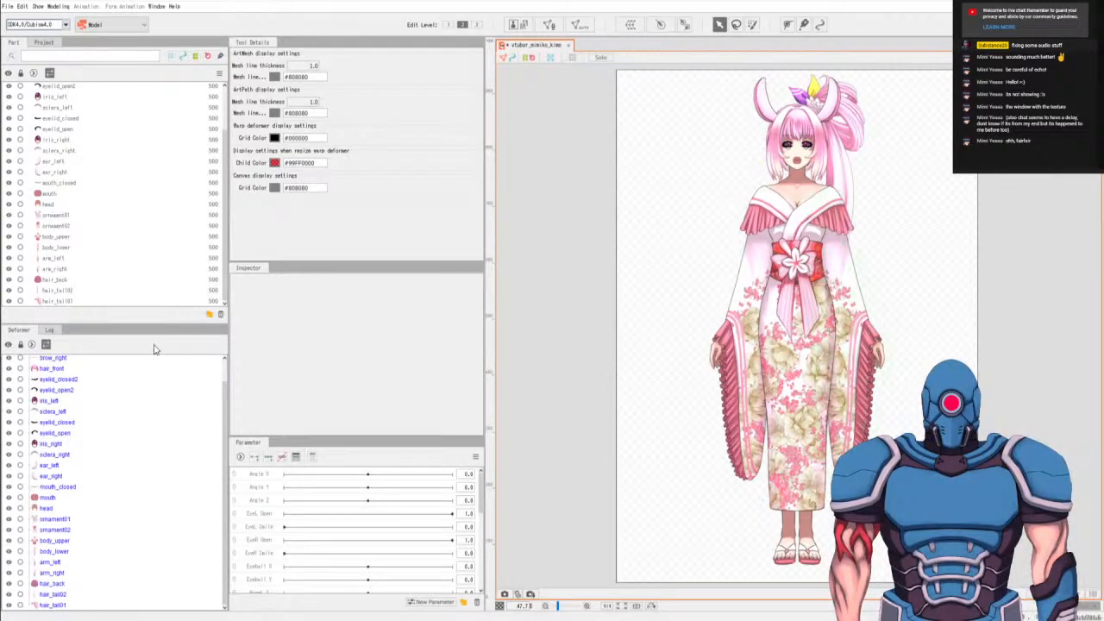
pyautogui.scroll(1, 97, 474)
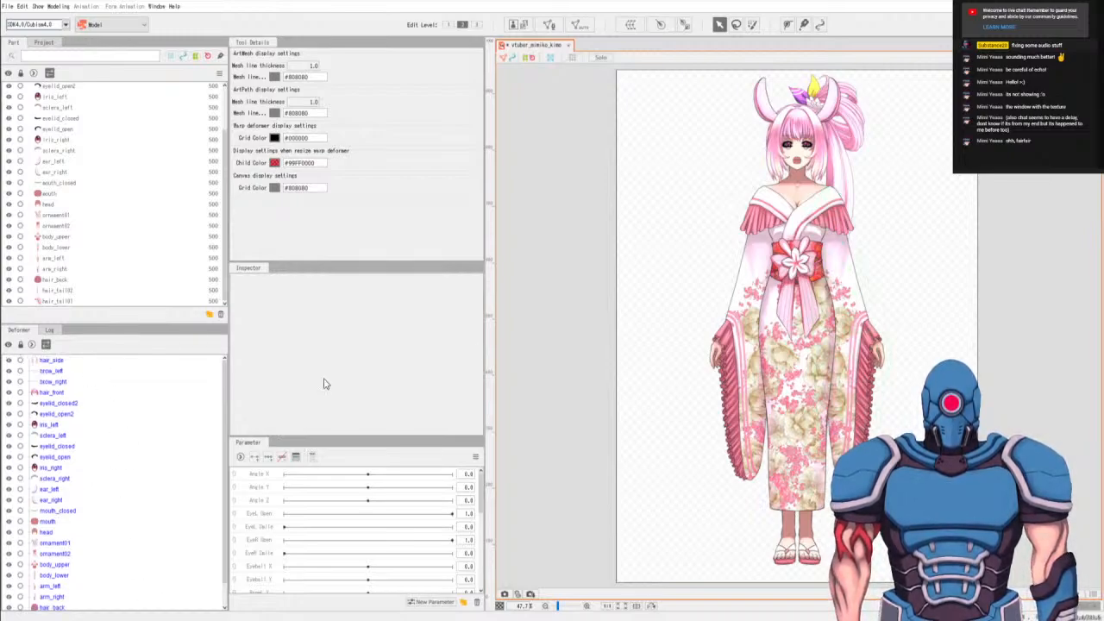
pyautogui.click(802, 427)
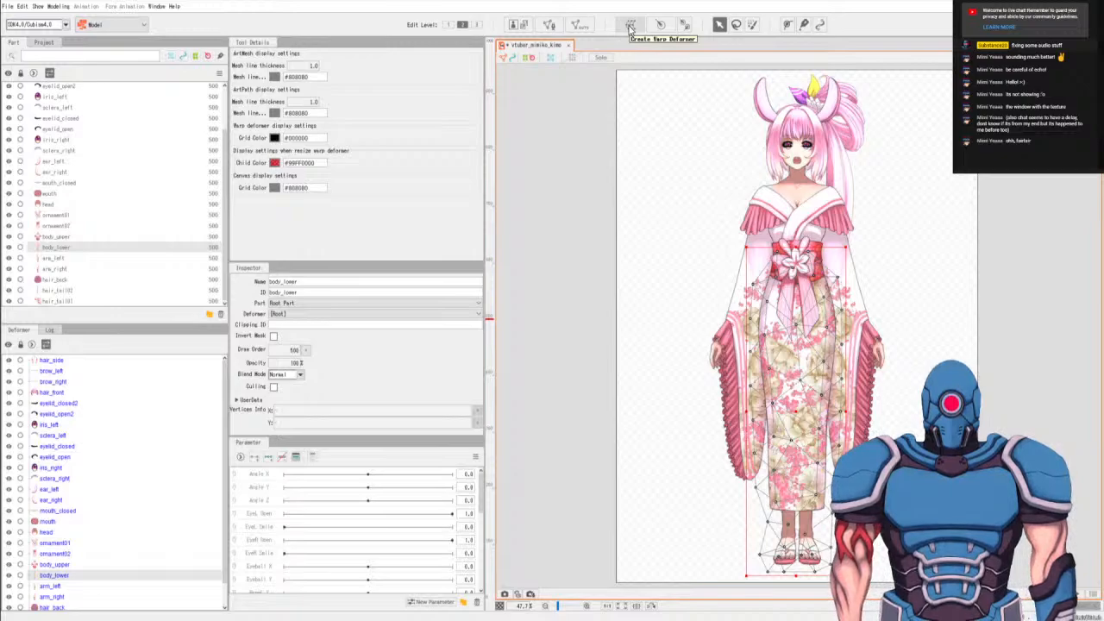
pyautogui.click(630, 25)
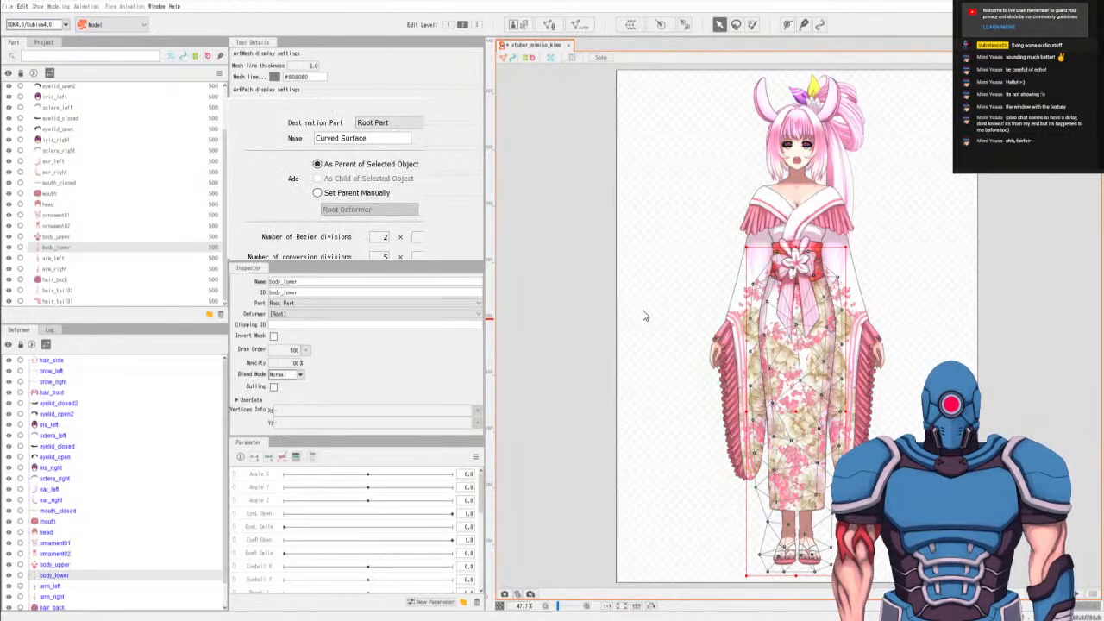
pyautogui.tripleClick(343, 136)
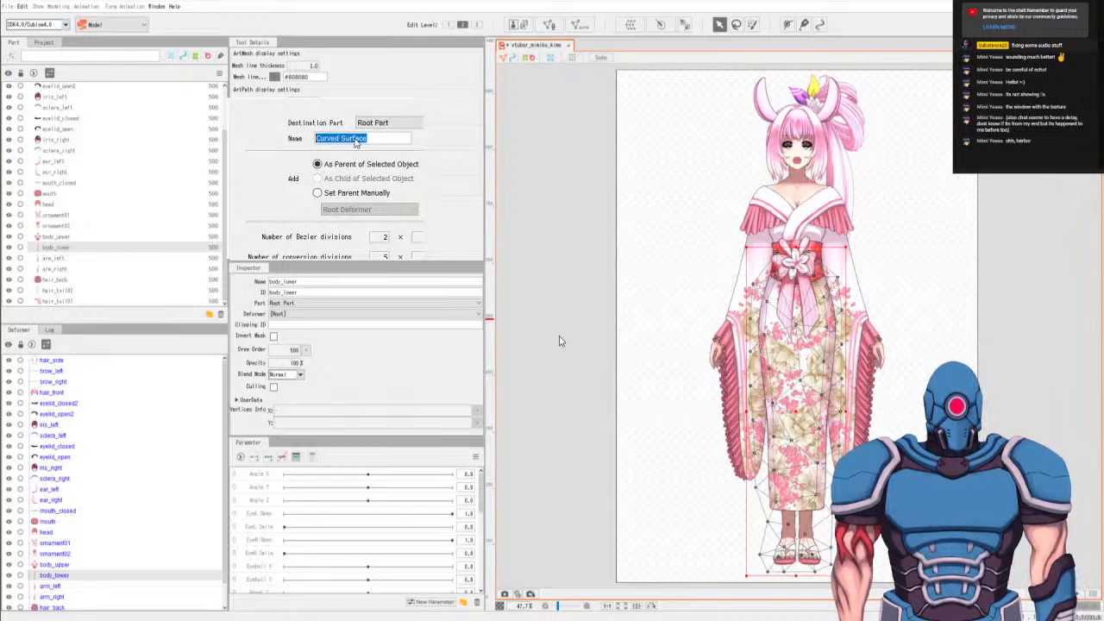
pyautogui.write('wa')
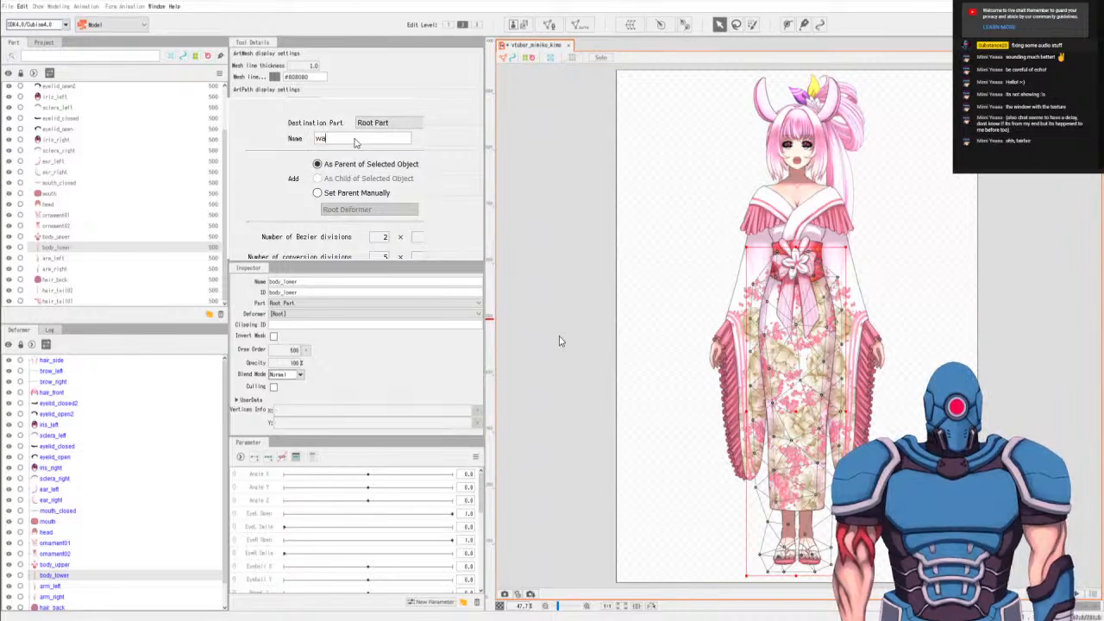
pyautogui.write('rp_body_')
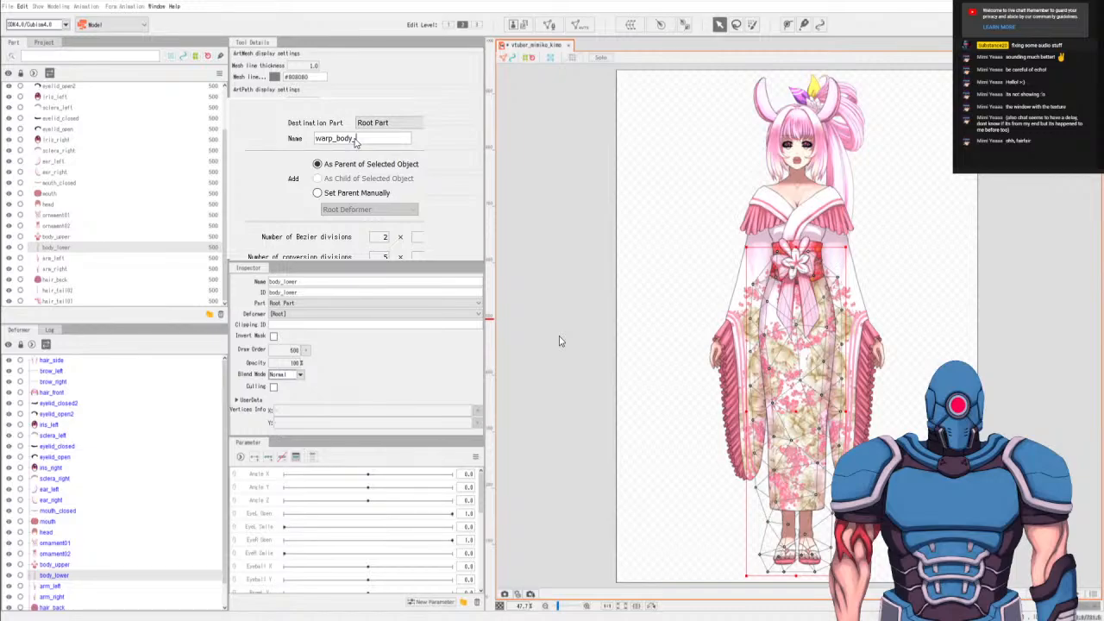
pyautogui.write('lower')
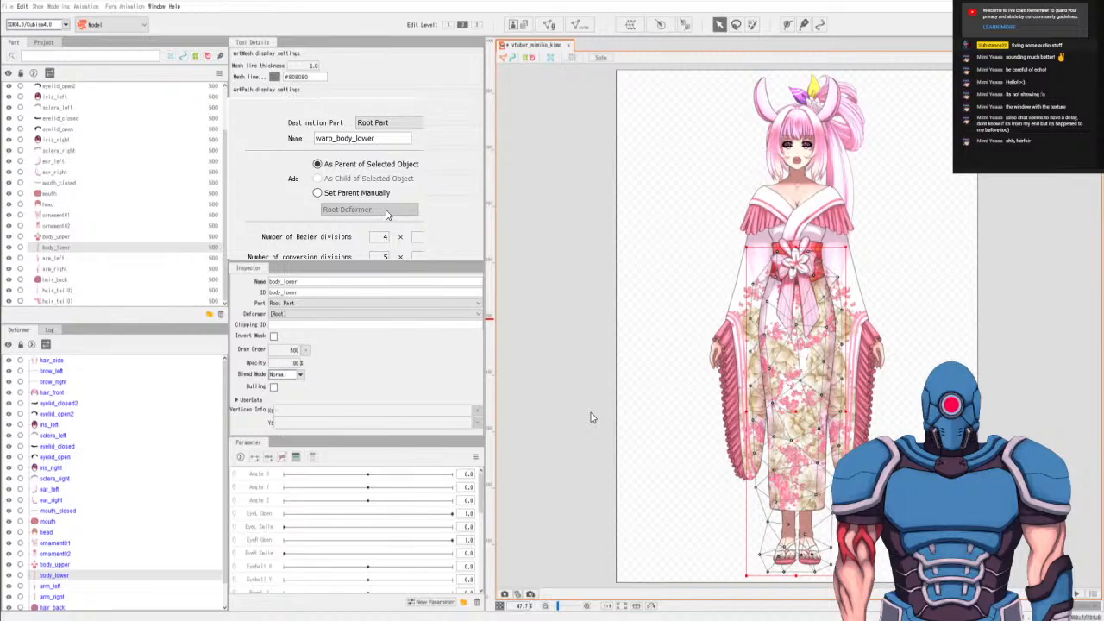
pyautogui.press('Return')
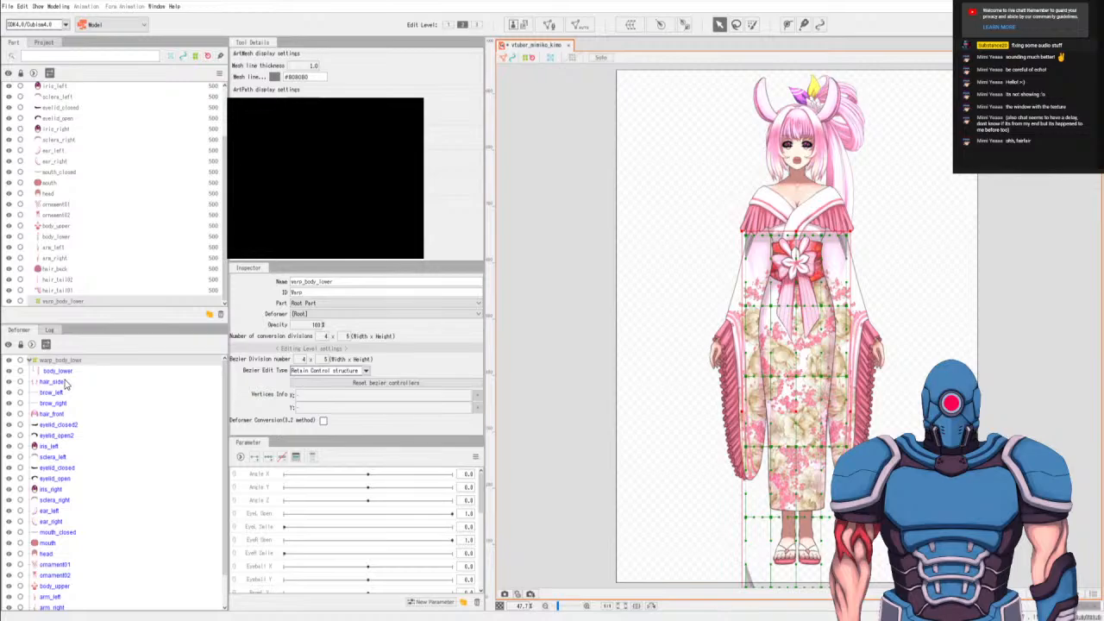
# Try to nest every mesh from hair_side to hair_tail01 under the warp_body_lower deformer.
pyautogui.click(65, 384)
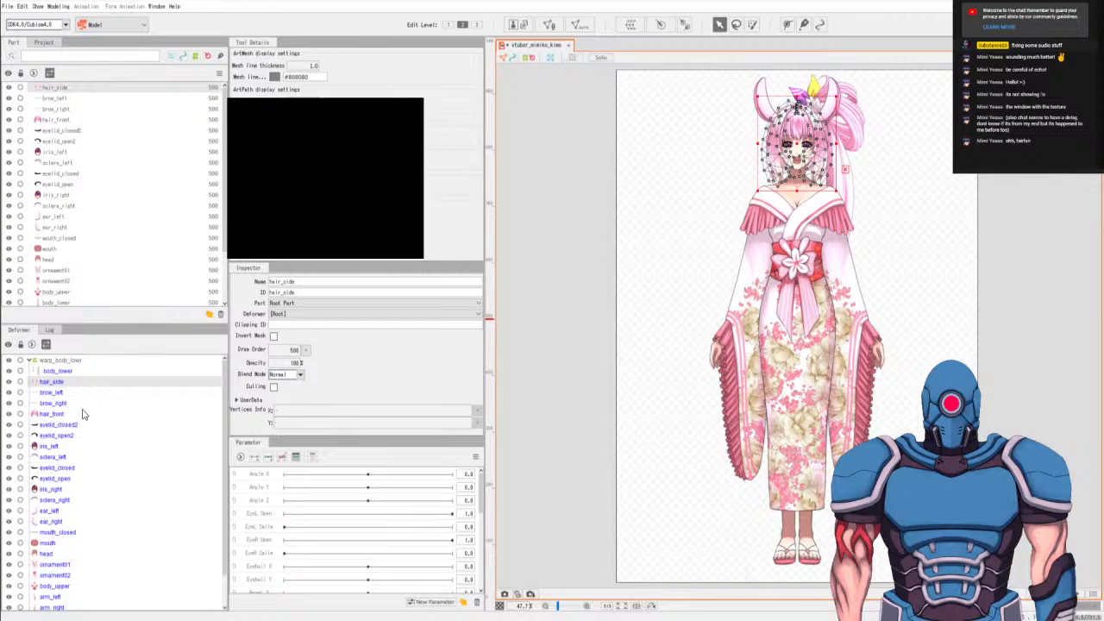
pyautogui.scroll(-1, 74, 560)
pyautogui.keyDown('shift'); pyautogui.click(67, 605); pyautogui.keyUp('shift')
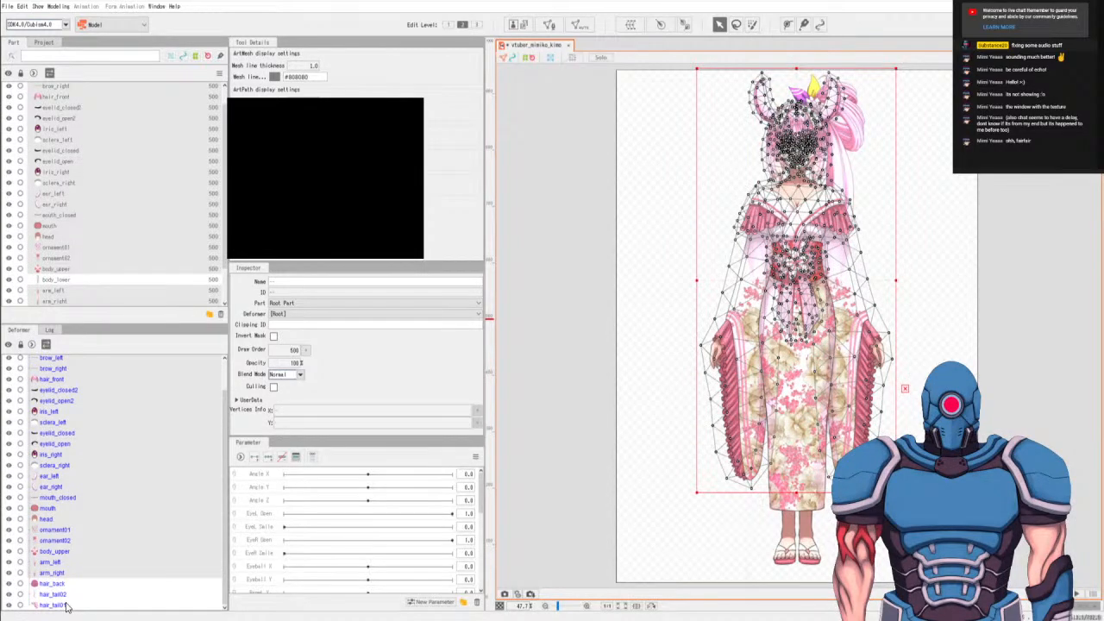
pyautogui.keyDown('shift'); pyautogui.click(67, 606); pyautogui.keyUp('shift')
pyautogui.scroll(1, 65, 595)
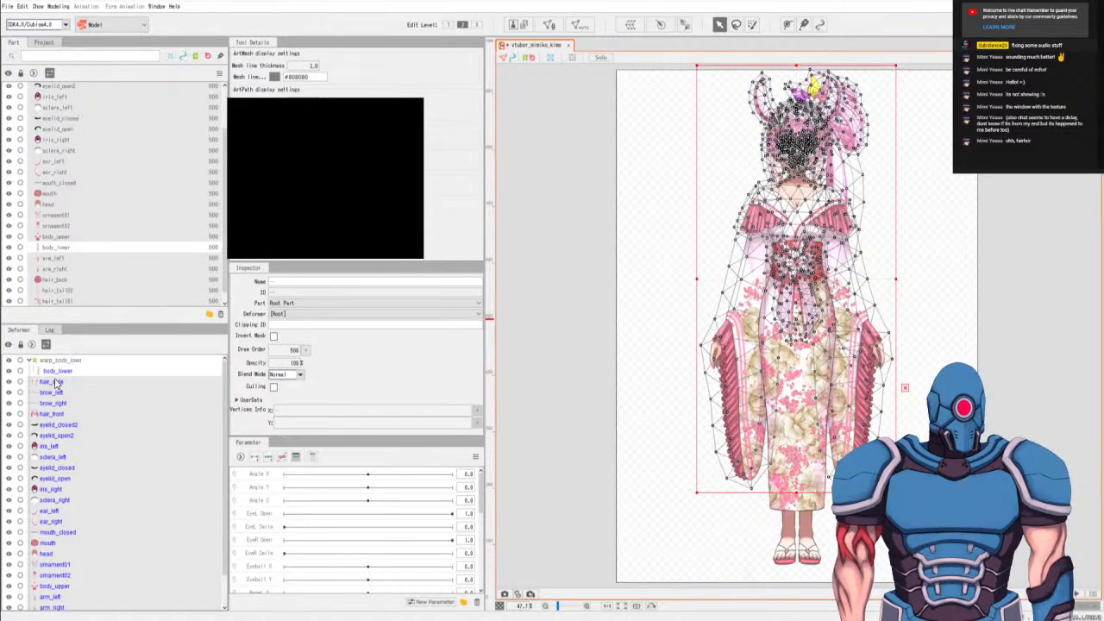
pyautogui.moveTo(57, 384); pyautogui.dragTo(69, 366)
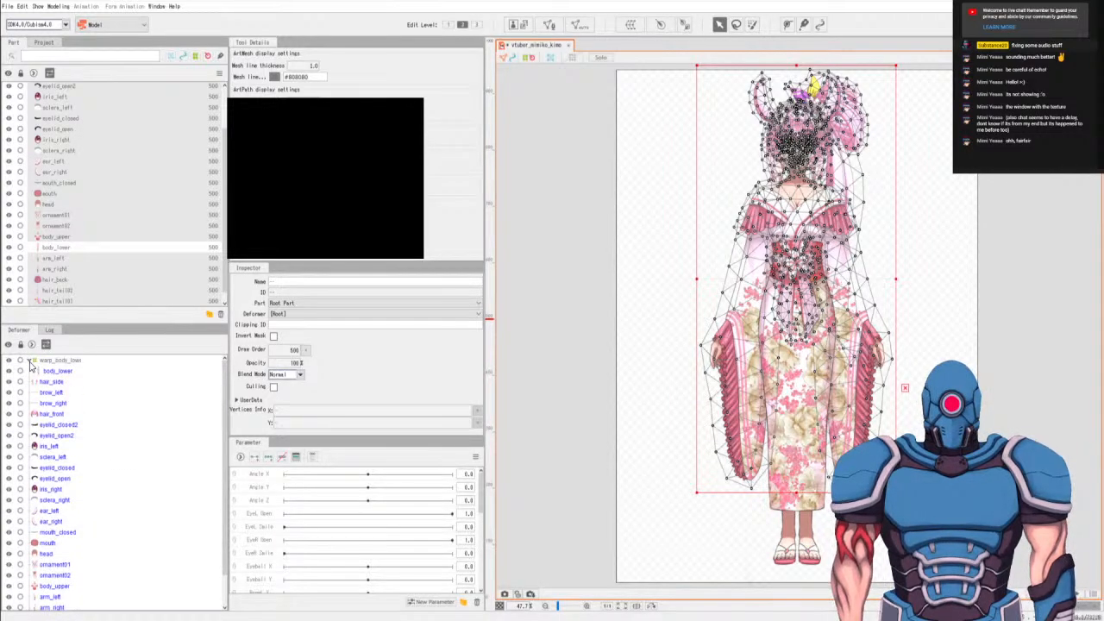
pyautogui.scroll(-1, 130, 423)
pyautogui.scroll(1, 133, 402)
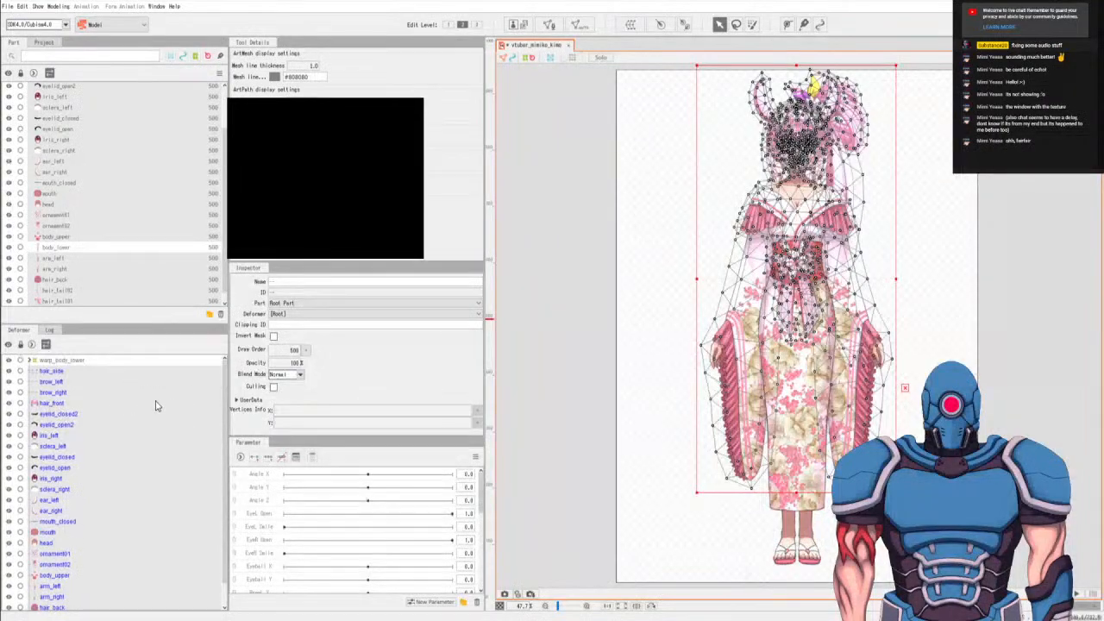
pyautogui.click(31, 361)
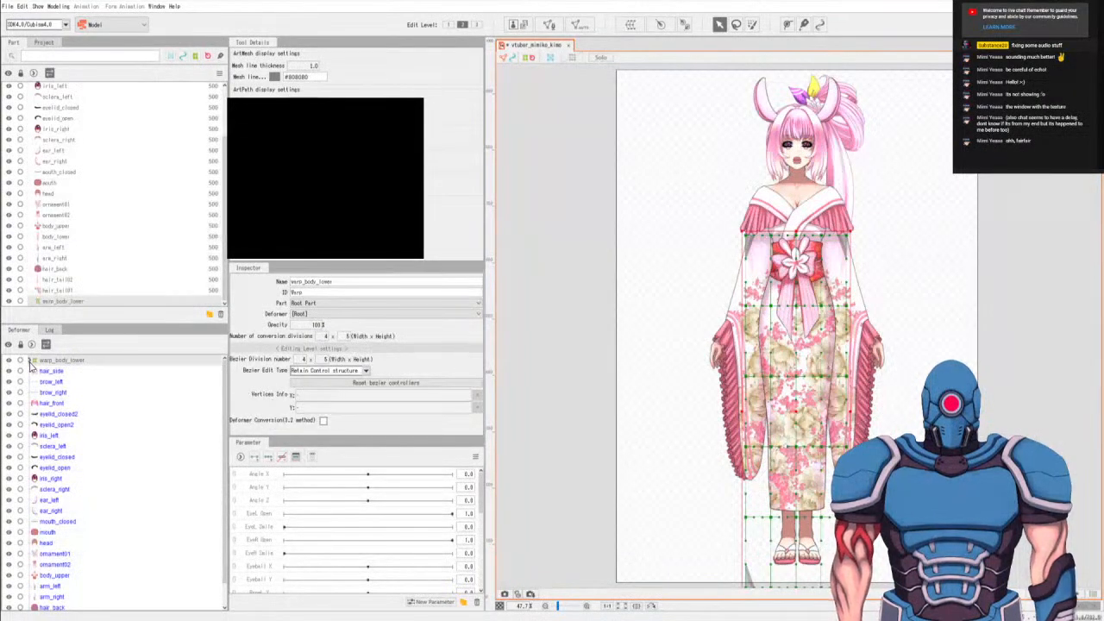
pyautogui.click(30, 361)
# Select all meshes from hair_side to hair_tail01 and place them inside the warp_body_lower deformer alongside body_lower.
pyautogui.click(50, 383)
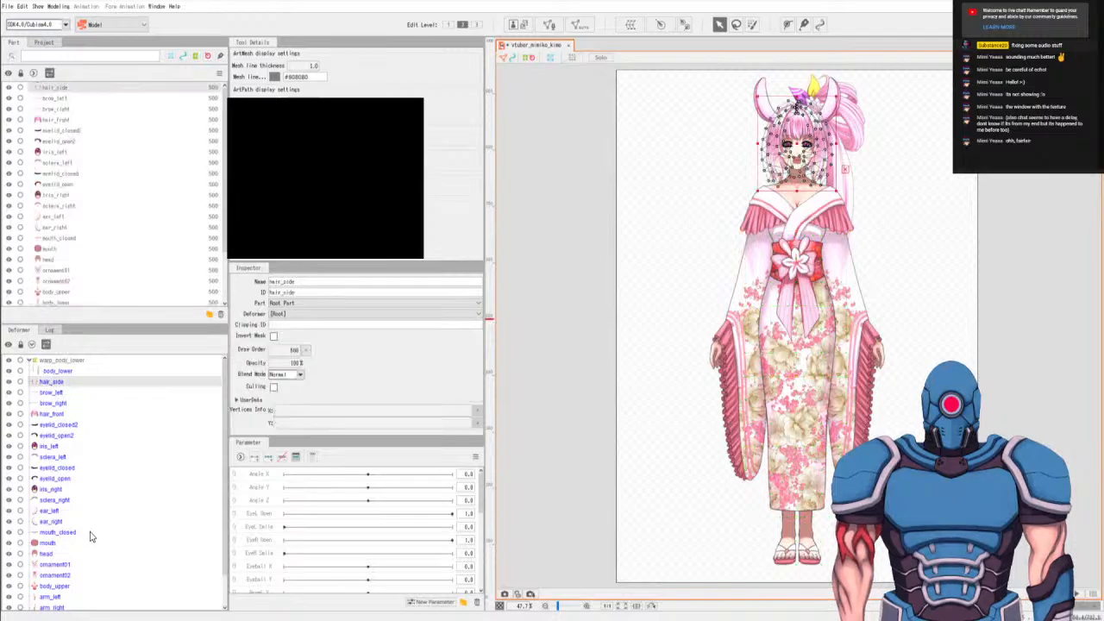
pyautogui.scroll(-1, 88, 531)
pyautogui.click(71, 612)
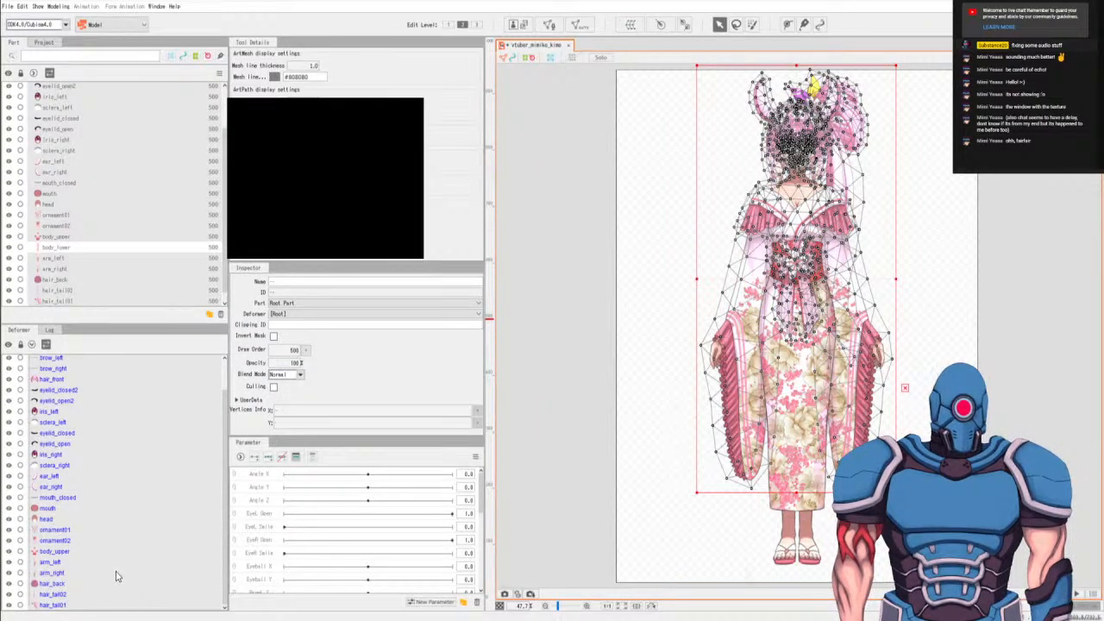
pyautogui.scroll(1, 145, 440)
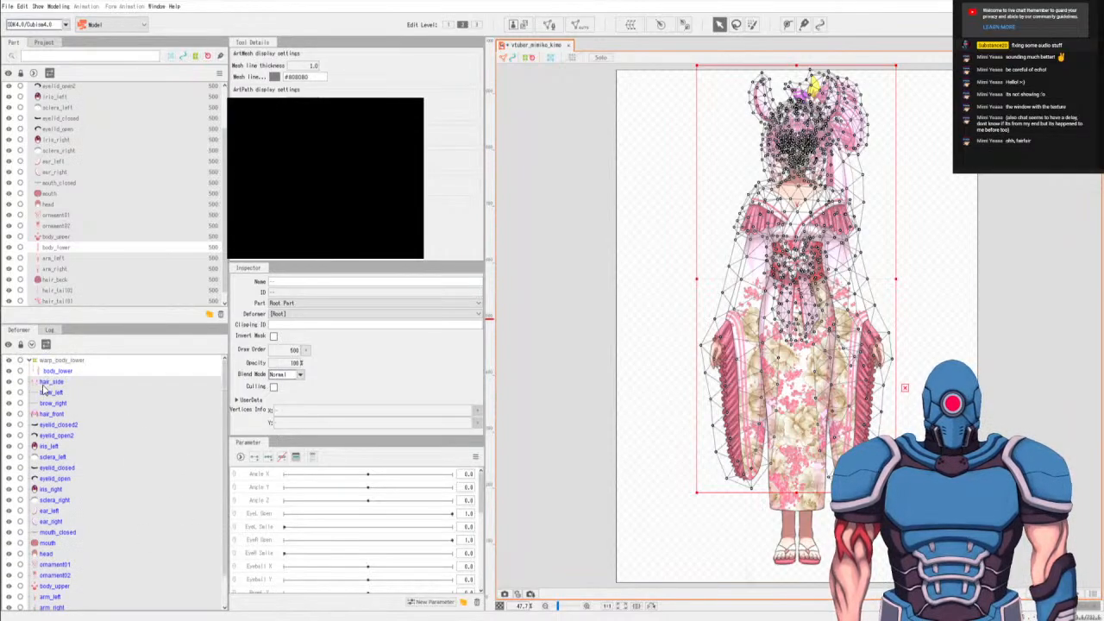
pyautogui.moveTo(50, 381); pyautogui.dragTo(61, 371)
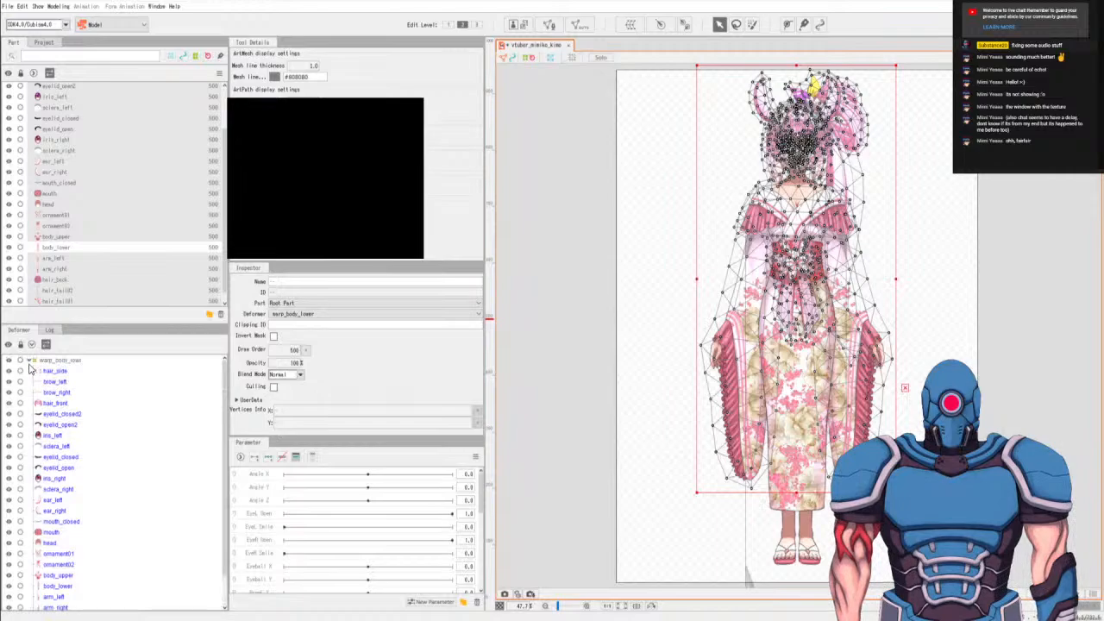
# Check the contents of the warp_body_lower deformer in the hierarchy and select the deformer.
pyautogui.click(29, 362)
pyautogui.click(29, 363)
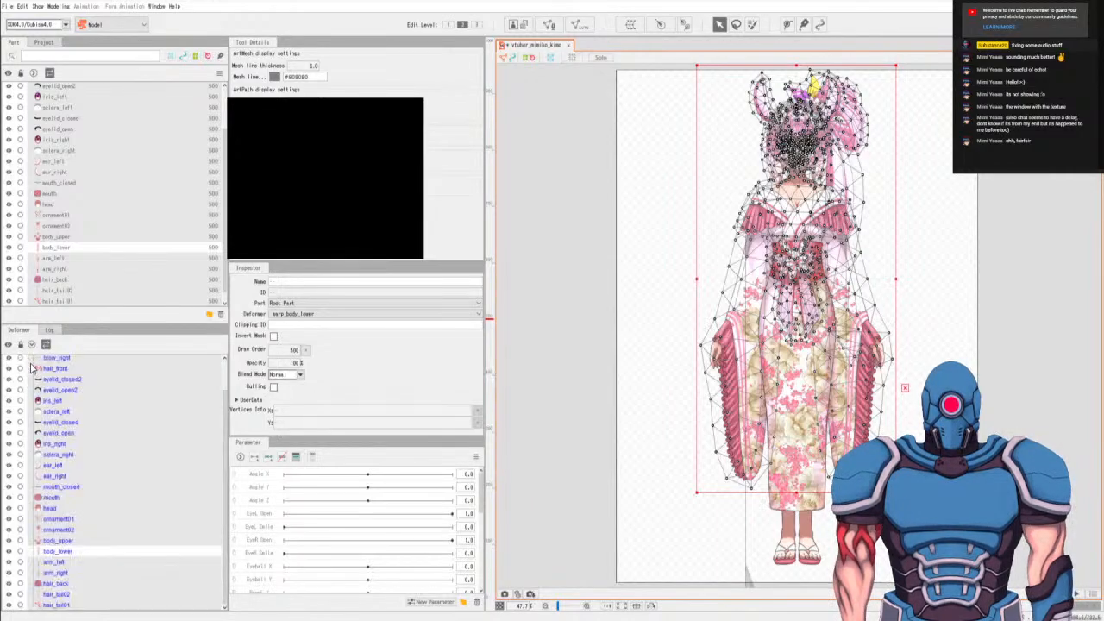
pyautogui.click(30, 362)
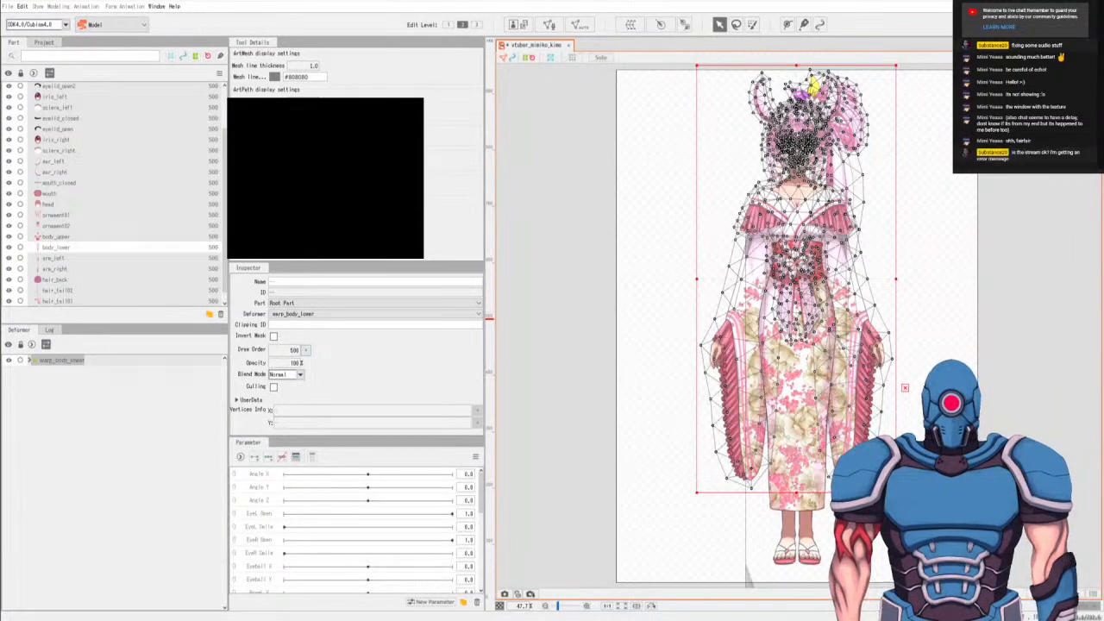
pyautogui.click(30, 360)
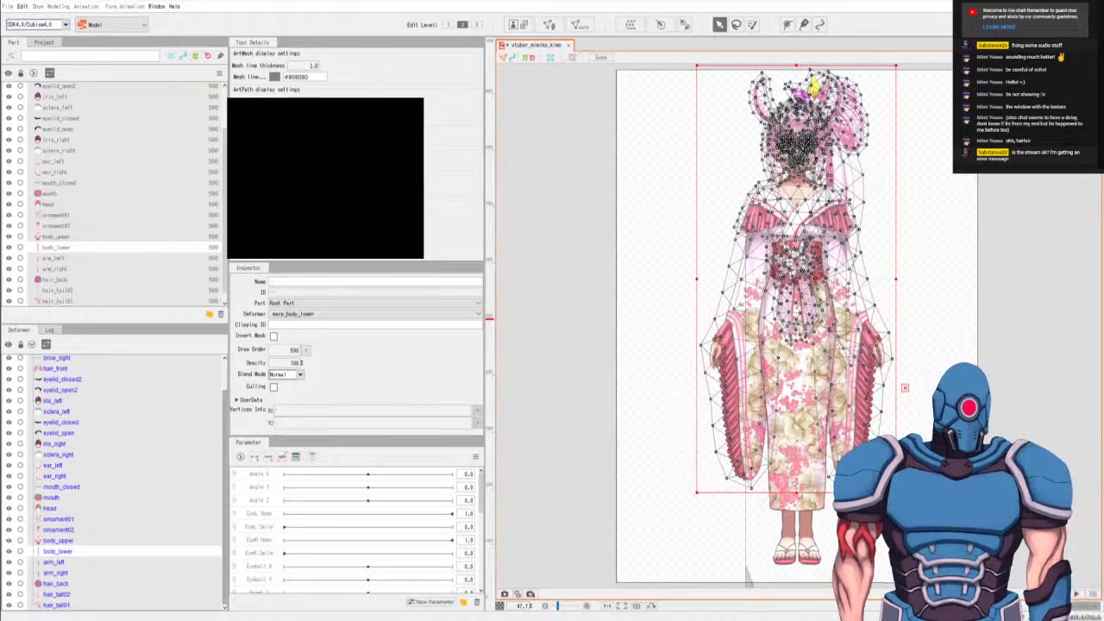
pyautogui.scroll(3, 85, 483)
pyautogui.click(62, 359)
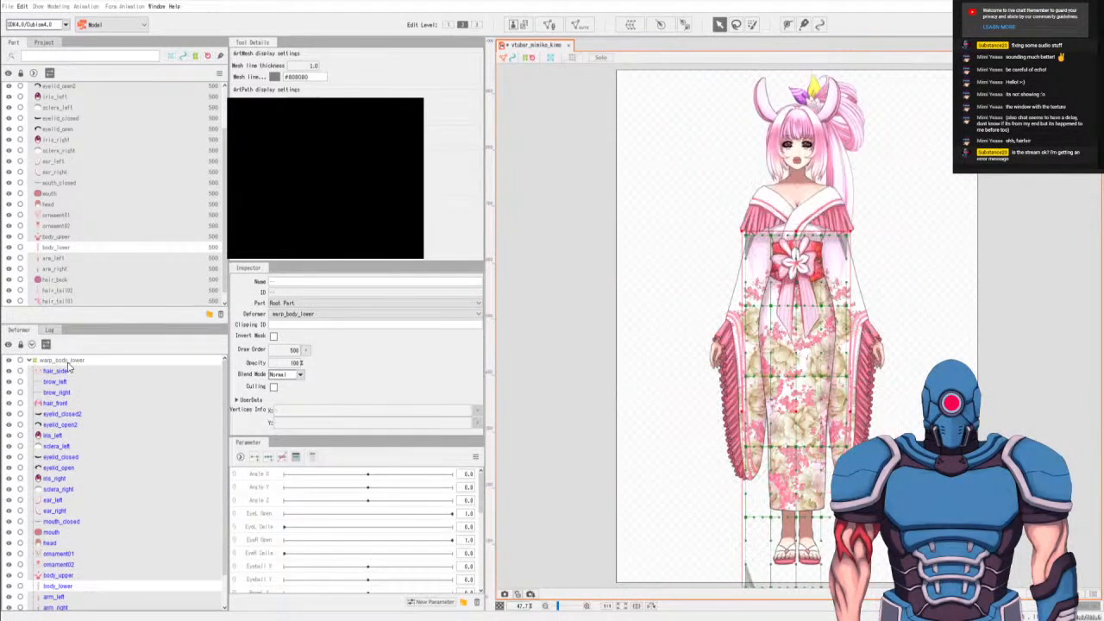
pyautogui.scroll(-1, 84, 550)
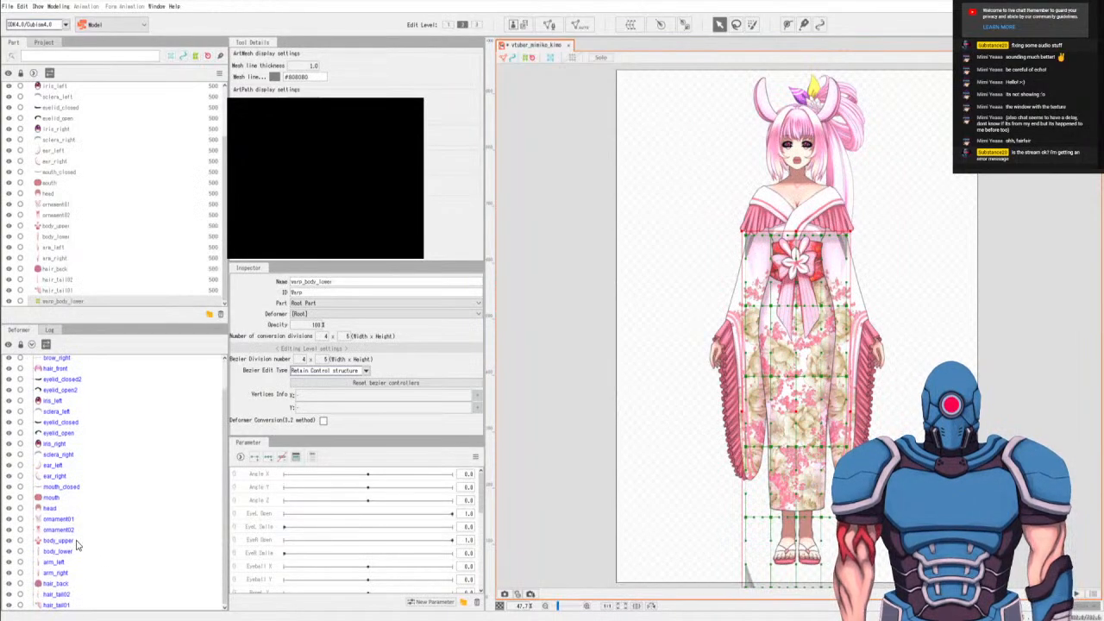
# Regenerate the body_upper mesh as a denser mesh that closely follows its outline, and save the model.
pyautogui.click(72, 543)
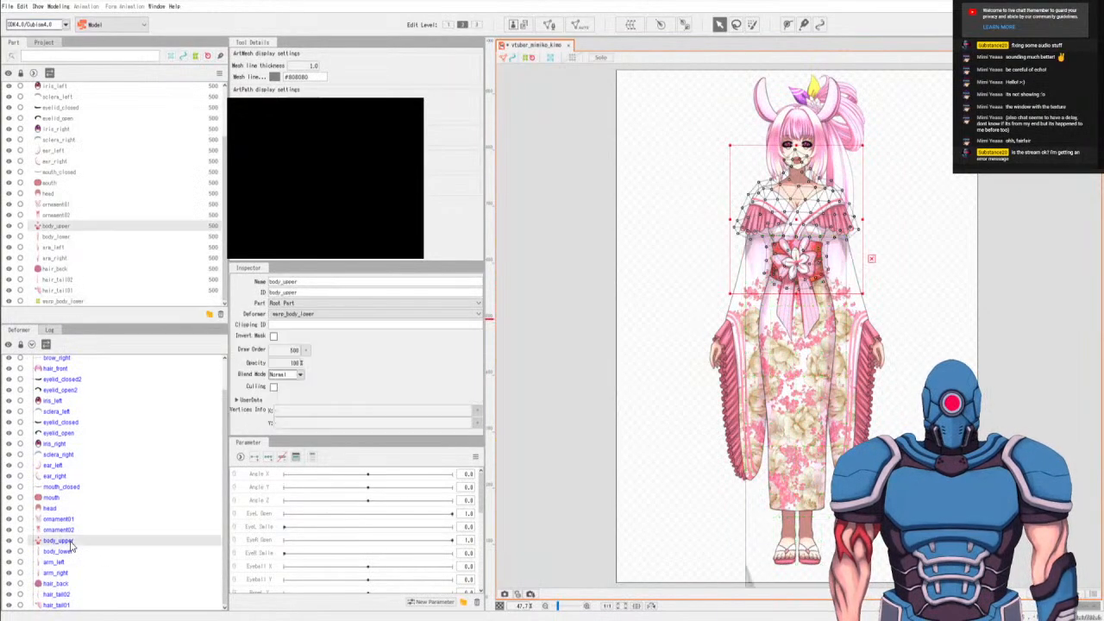
pyautogui.scroll(5, 834, 263)
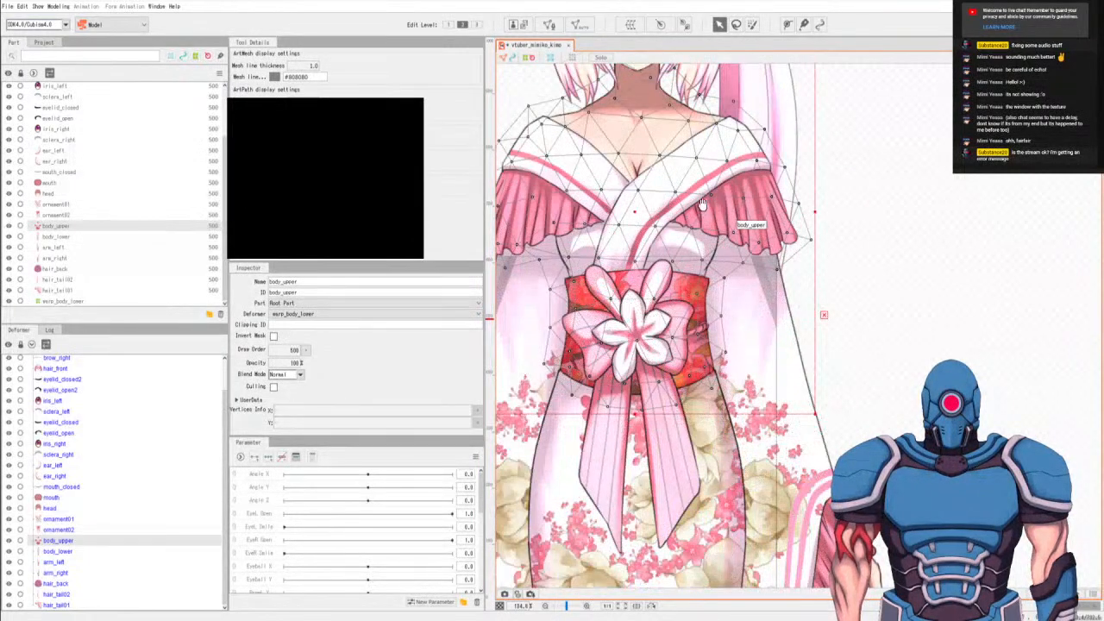
pyautogui.moveTo(712, 257); pyautogui.dragTo(780, 318)
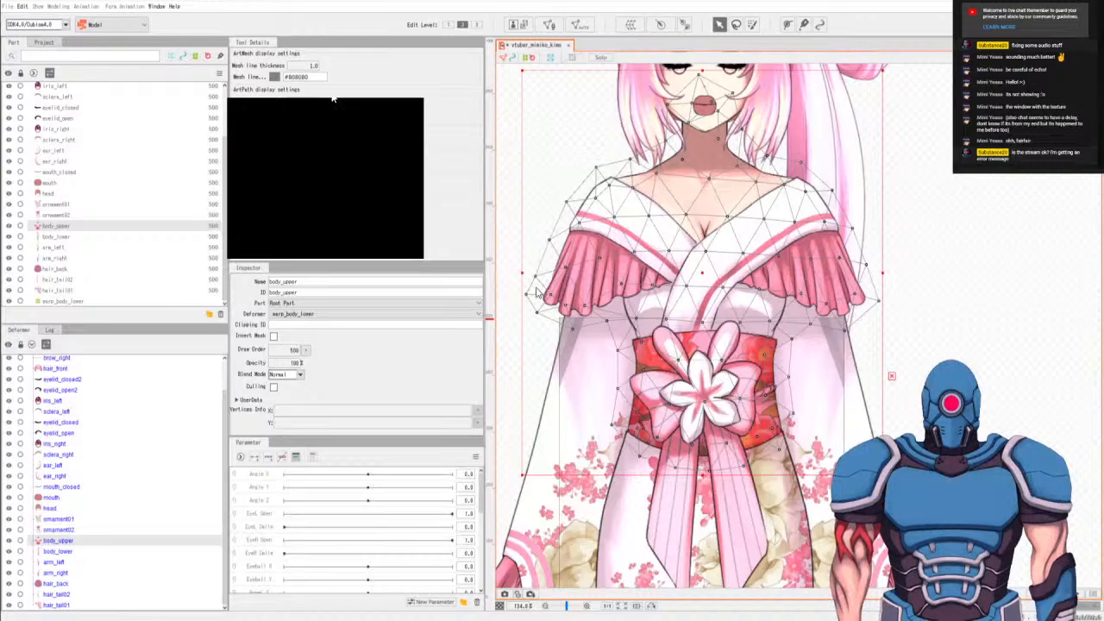
pyautogui.hotkey('ctrl', 'e')
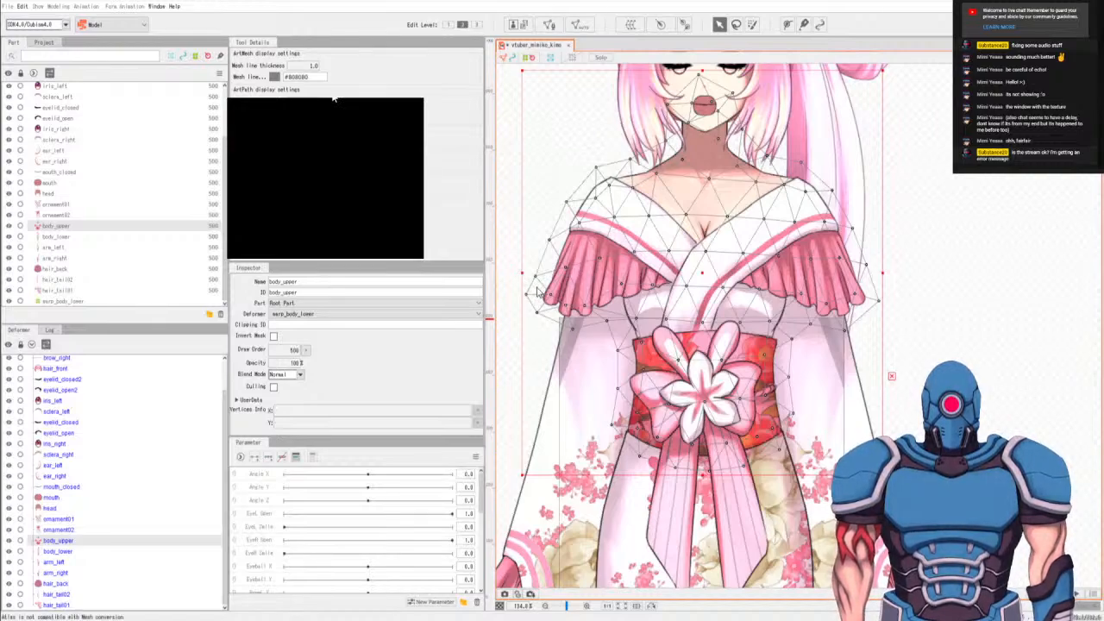
pyautogui.hotkey('ctrl', 'z')
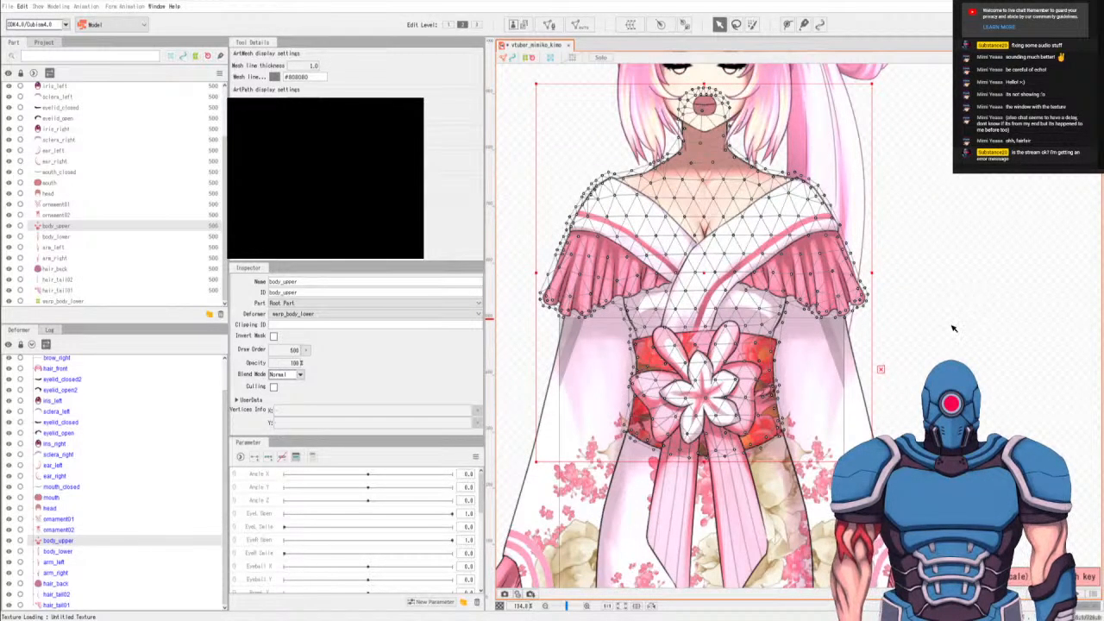
pyautogui.click(953, 328)
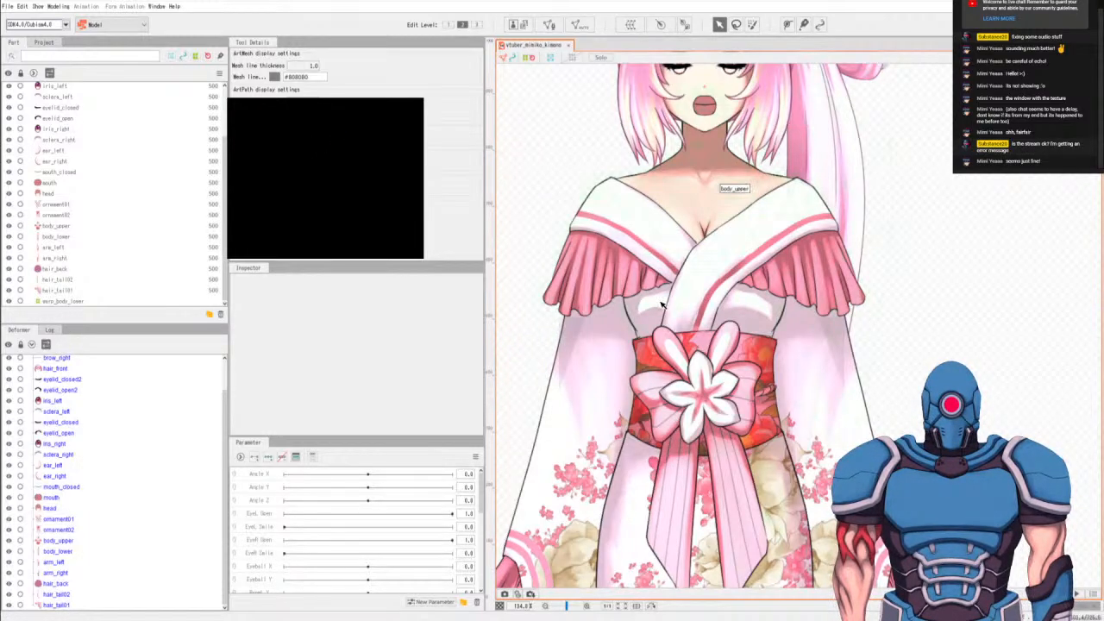
# Create a rotation deformer for body_upper, running from the obi flower up to the chest, and name it rotate_body_upper.
pyautogui.click(628, 250)
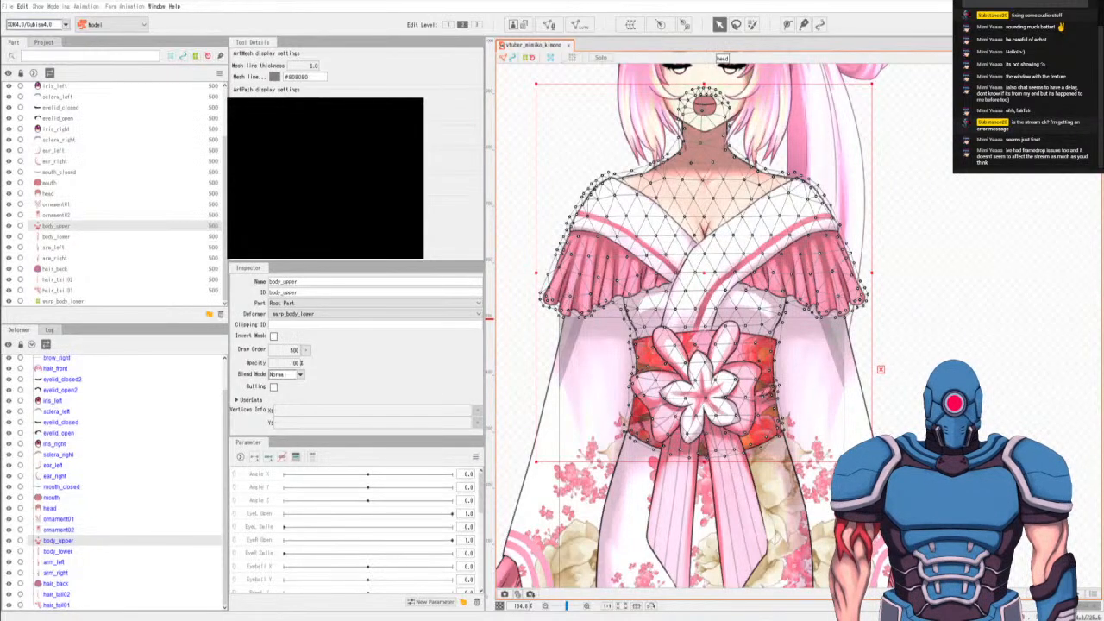
pyautogui.click(684, 24)
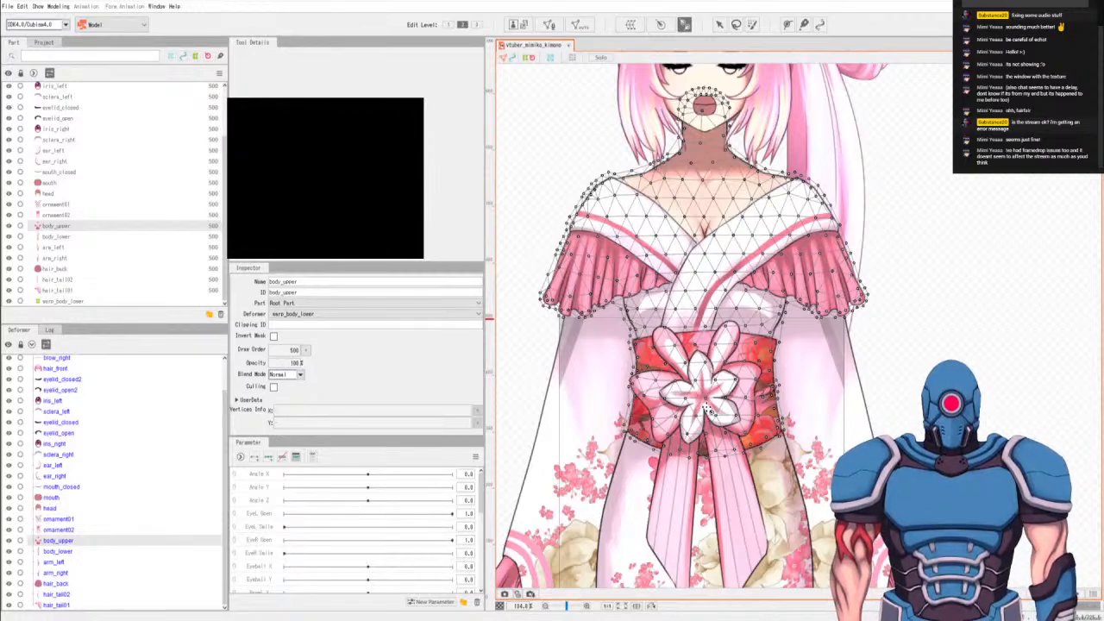
pyautogui.moveTo(706, 406); pyautogui.dragTo(715, 312)
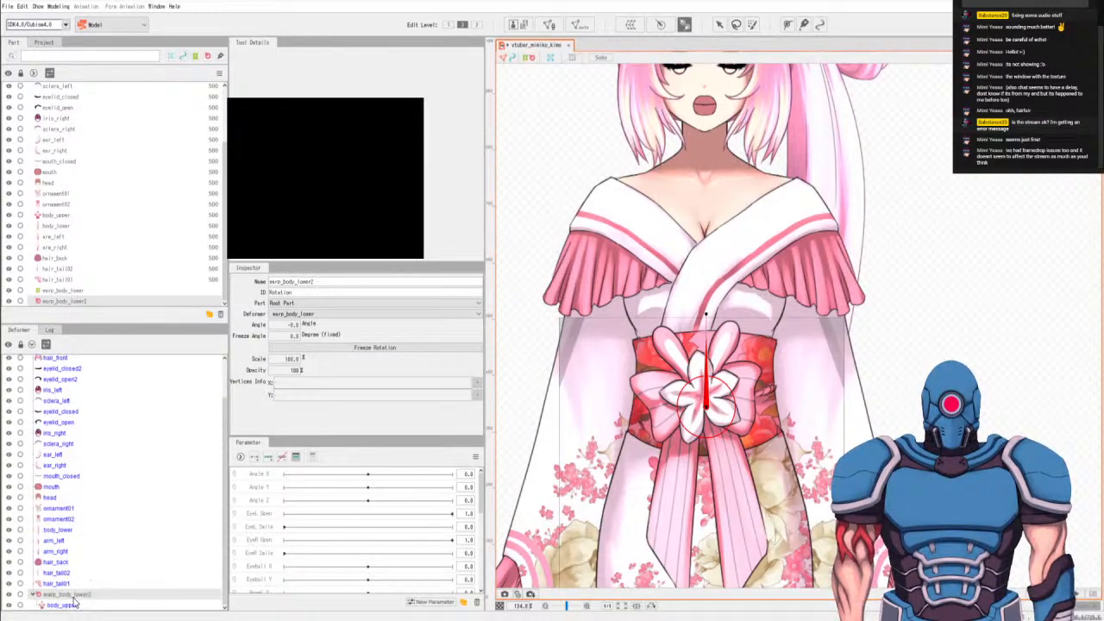
pyautogui.click(69, 594)
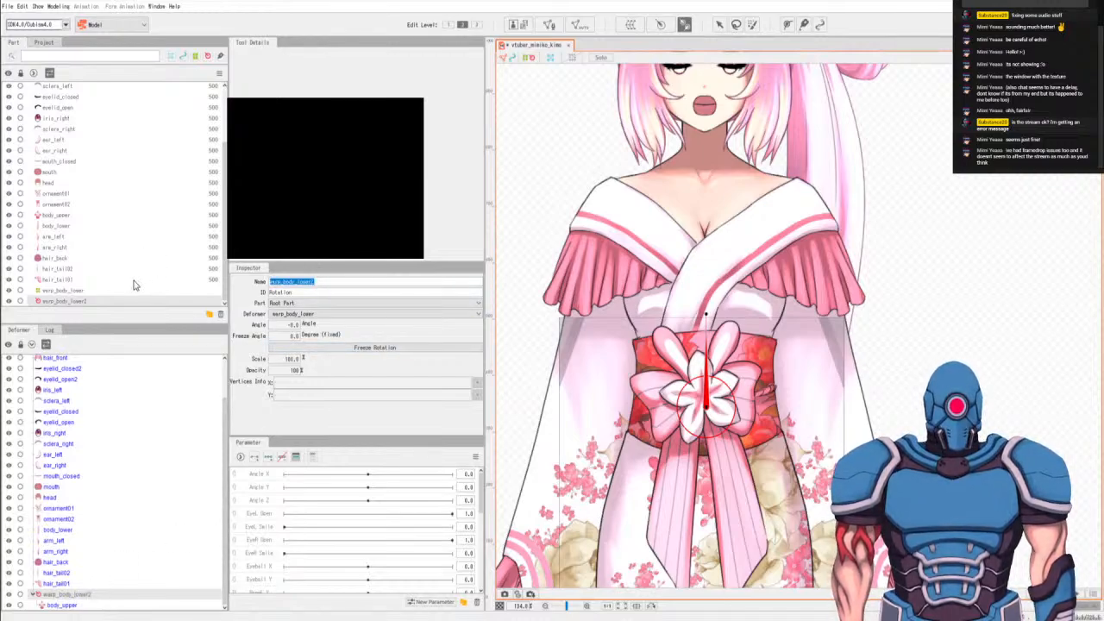
pyautogui.write('rotate')
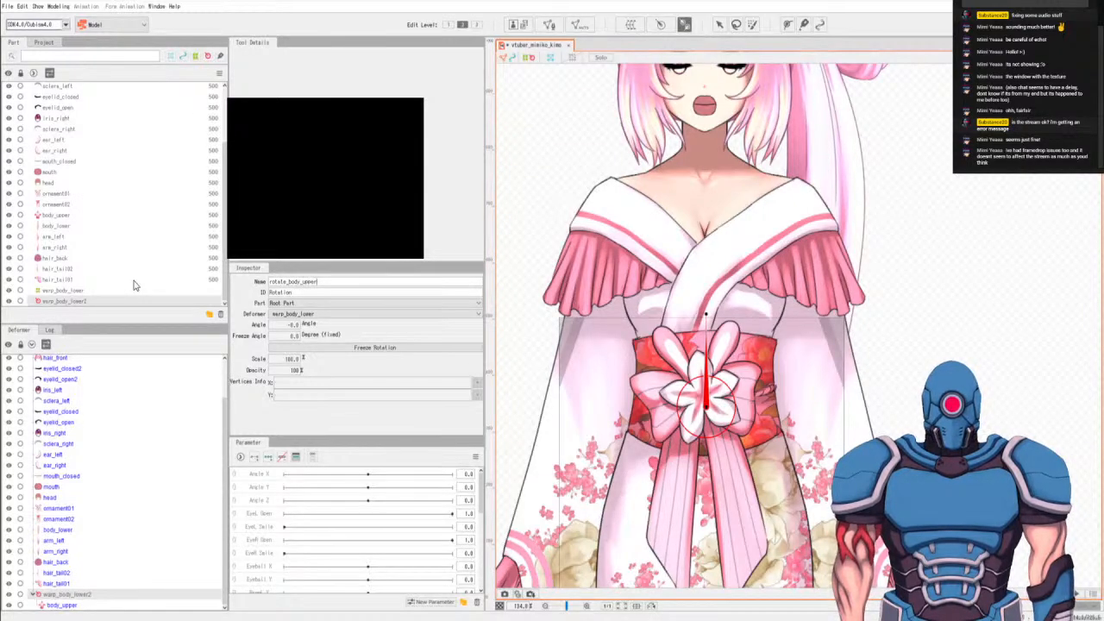
pyautogui.press('Return')
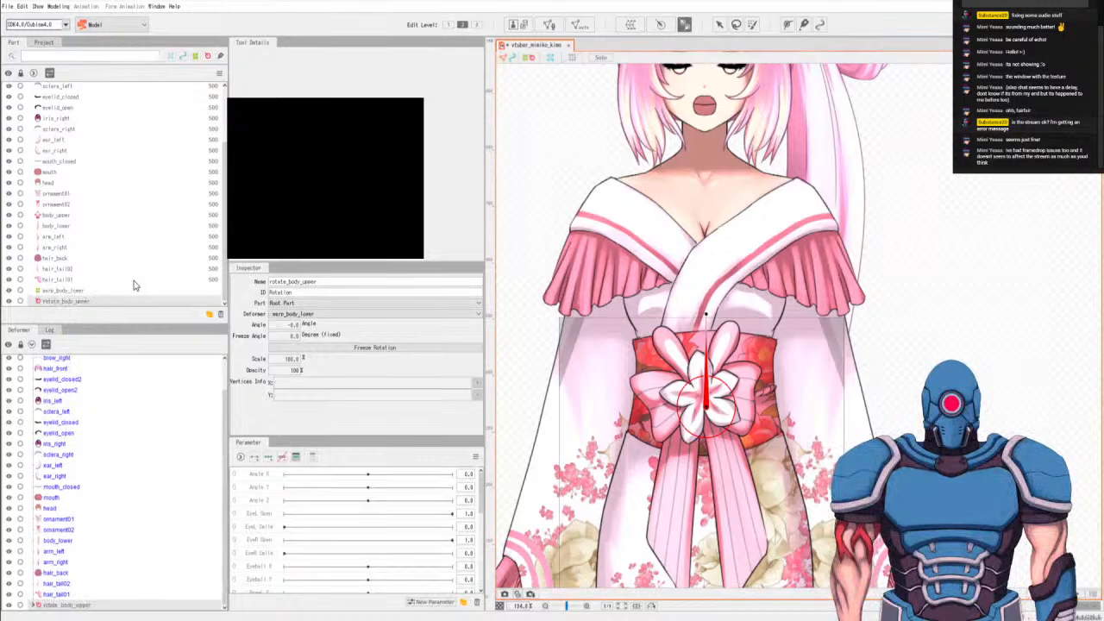
# Move all meshes from hair_side to hair_tail01 except body_lower into the rotate_body_upper deformer.
pyautogui.click(33, 607)
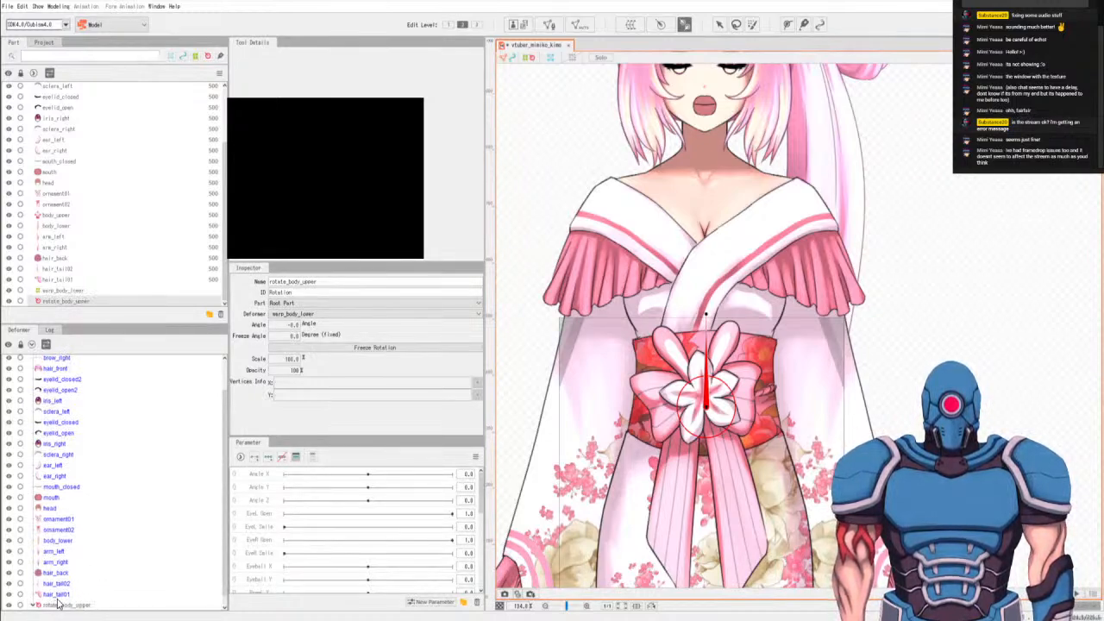
pyautogui.click(58, 595)
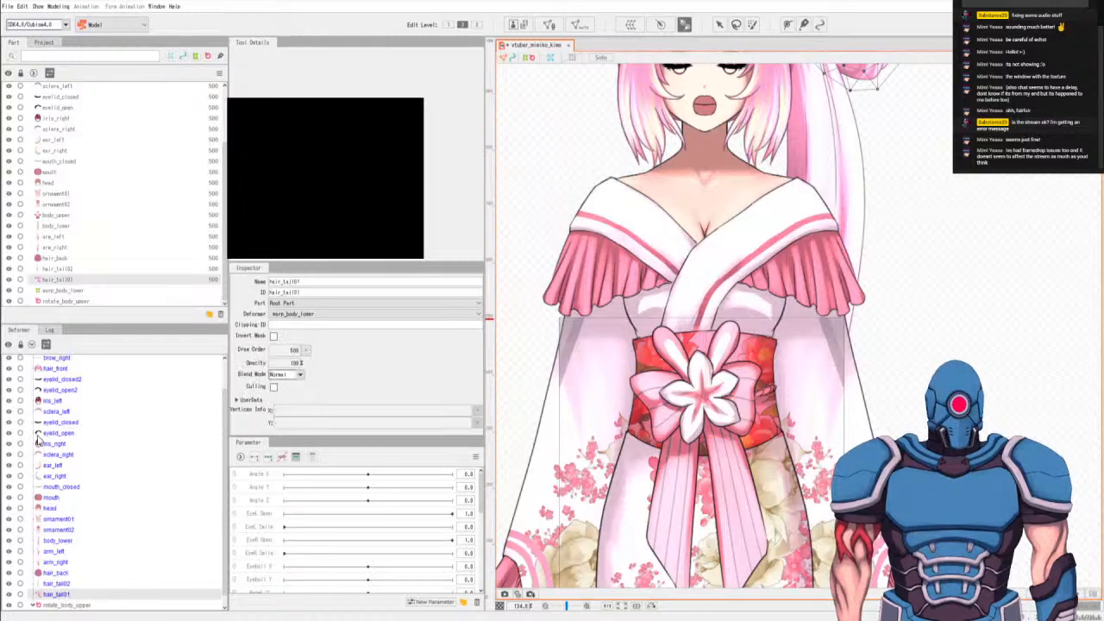
pyautogui.scroll(1, 71, 395)
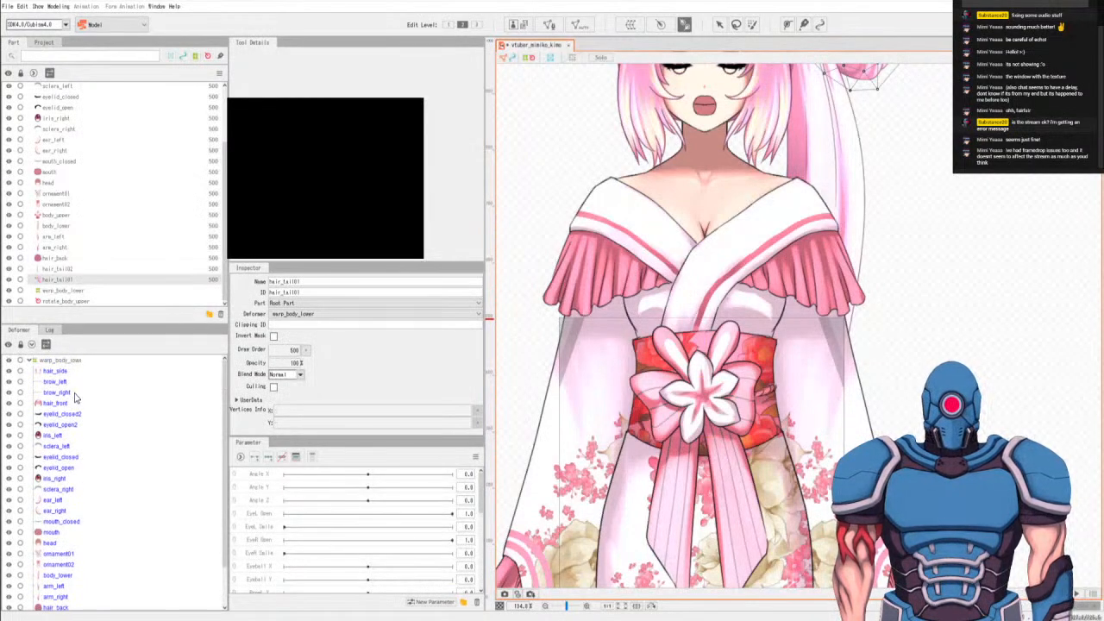
pyautogui.keyDown('shift'); pyautogui.click(57, 372); pyautogui.keyUp('shift')
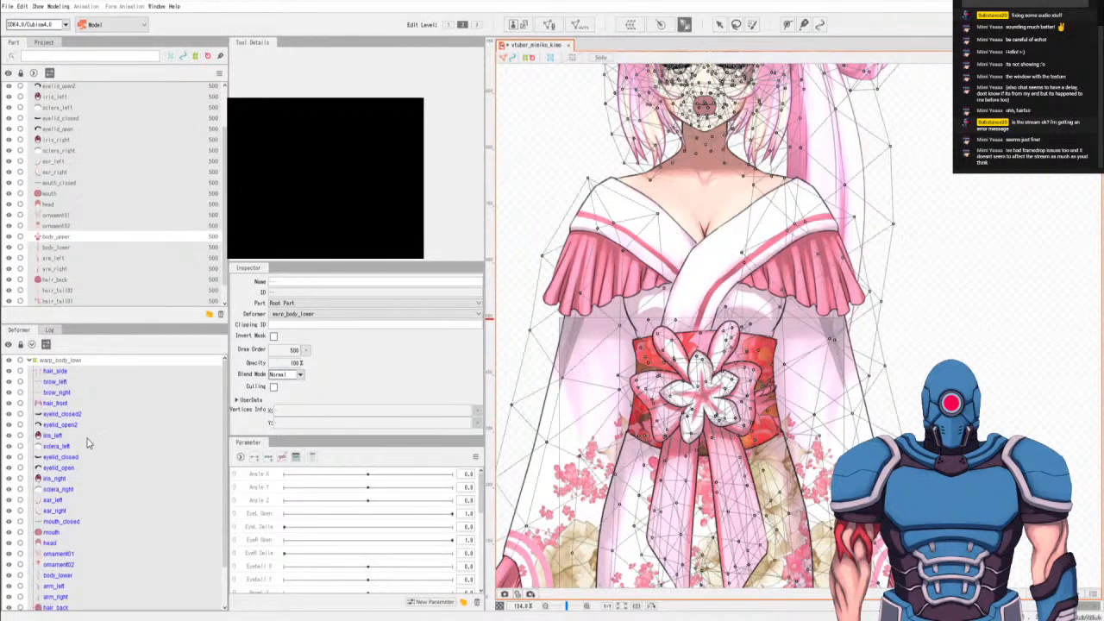
pyautogui.scroll(-2, 95, 474)
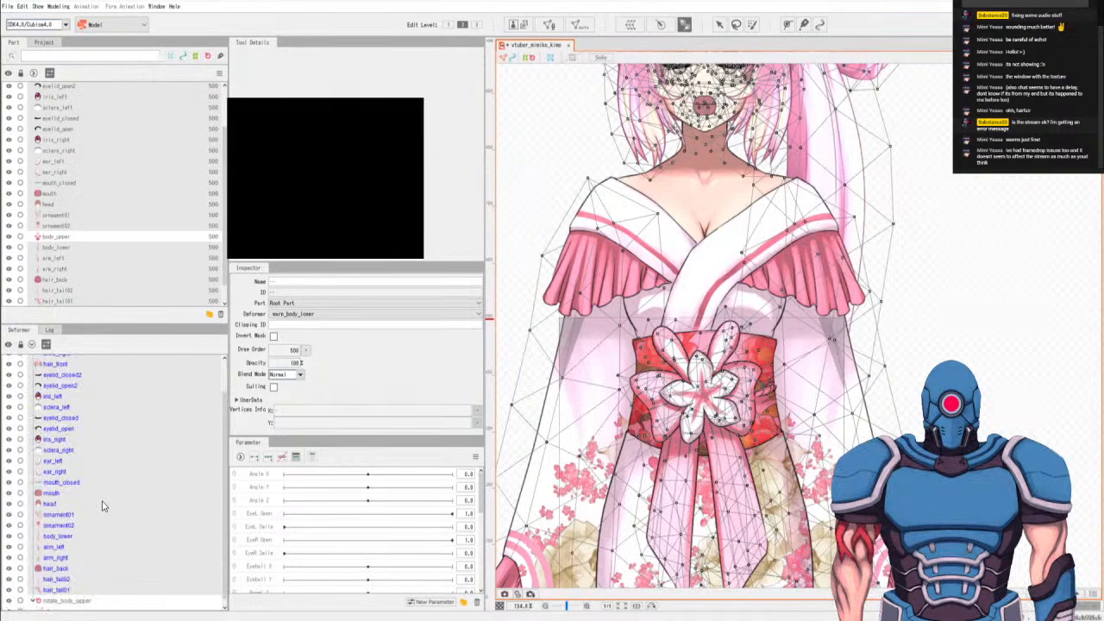
pyautogui.click(58, 529)
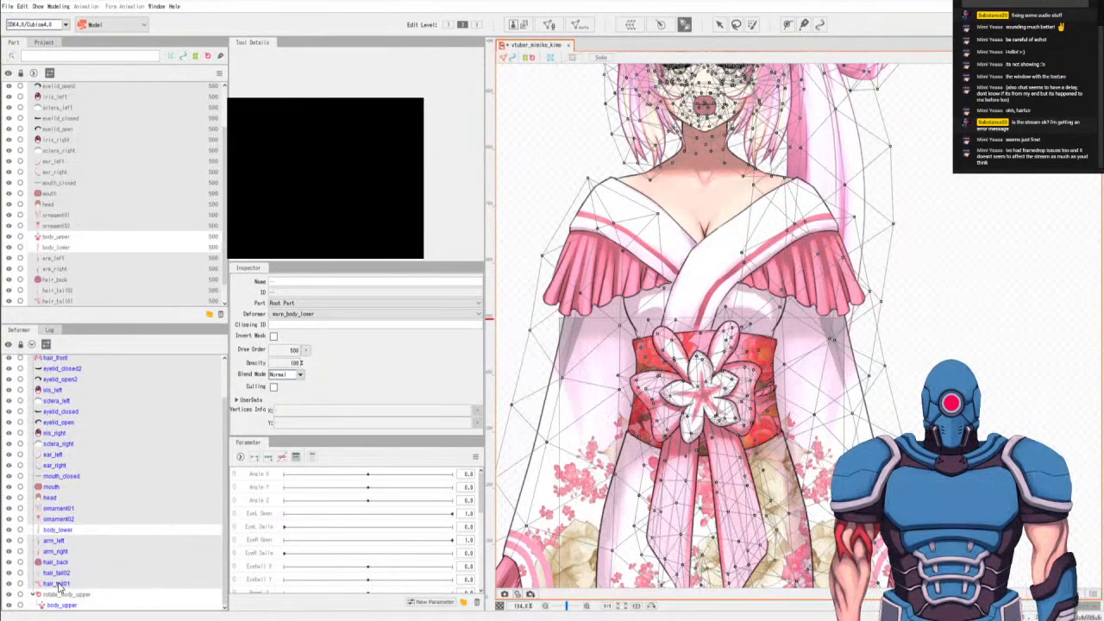
pyautogui.moveTo(58, 586); pyautogui.dragTo(64, 602)
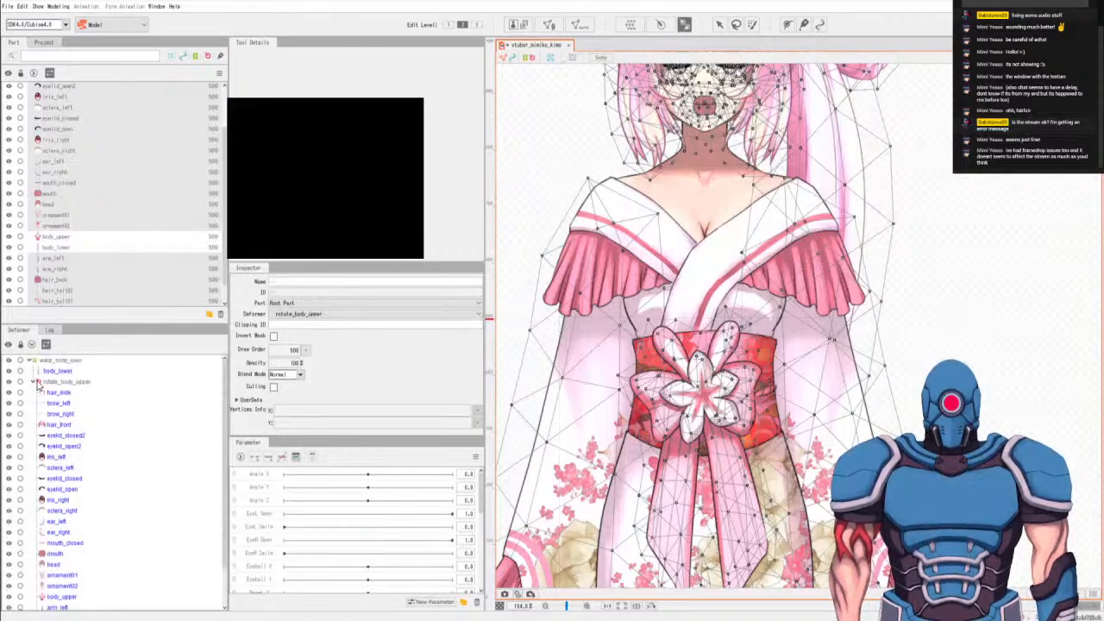
# Check how body_lower and the contents of rotate_body_upper are nested under the warp_body_lower deformer.
pyautogui.click(34, 382)
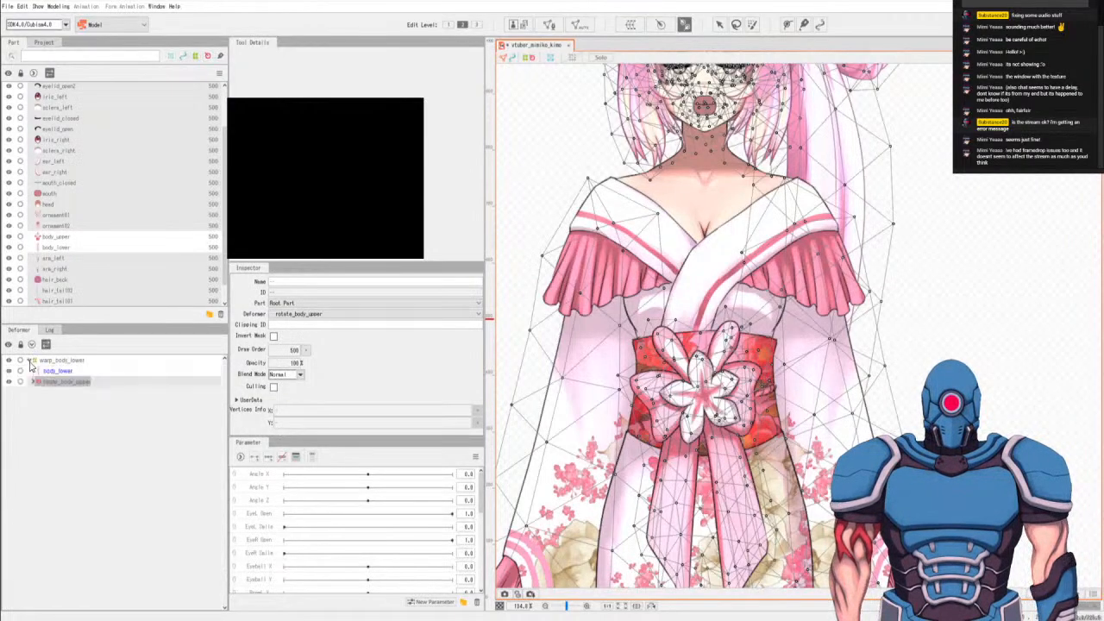
pyautogui.click(33, 382)
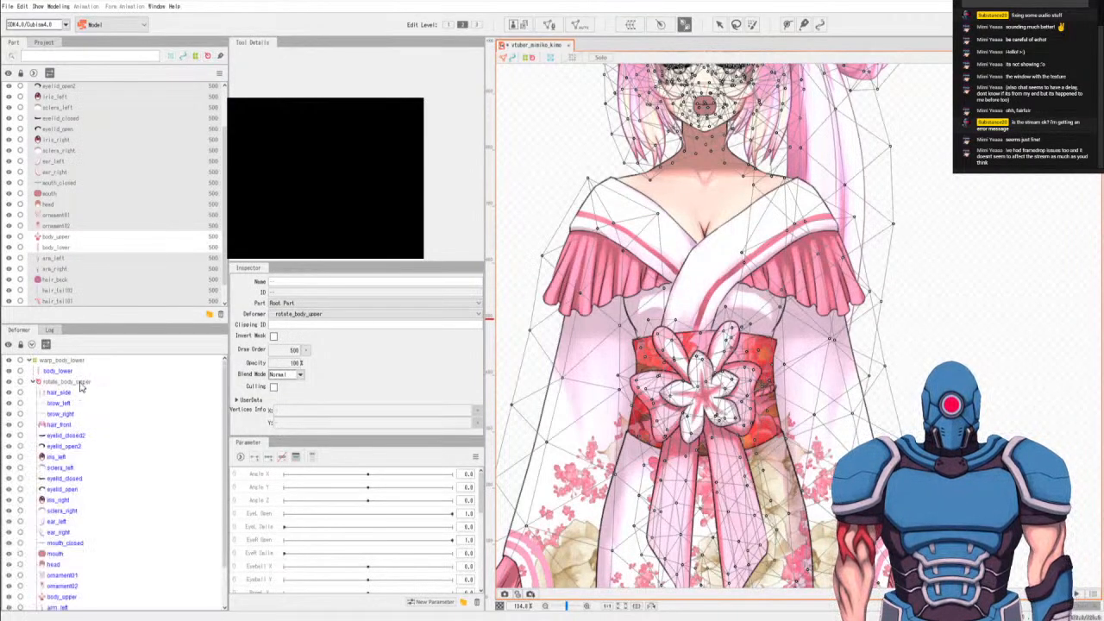
pyautogui.click(59, 372)
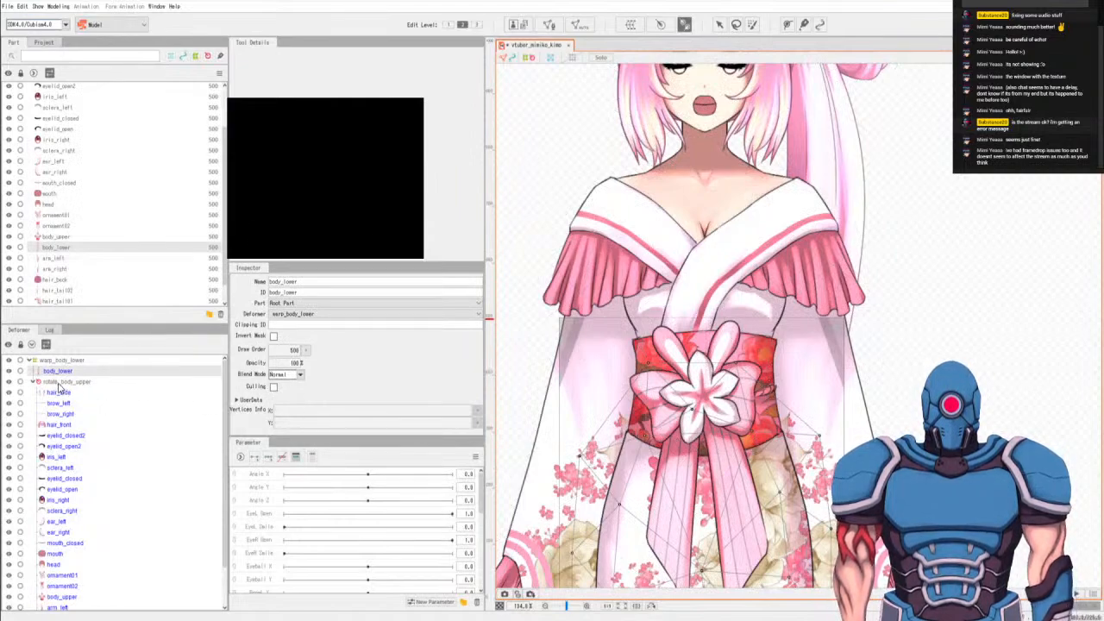
# Test the rotate_body_upper deformer by tilting the upper body sideways twice, and undo both rotations.
pyautogui.click(60, 382)
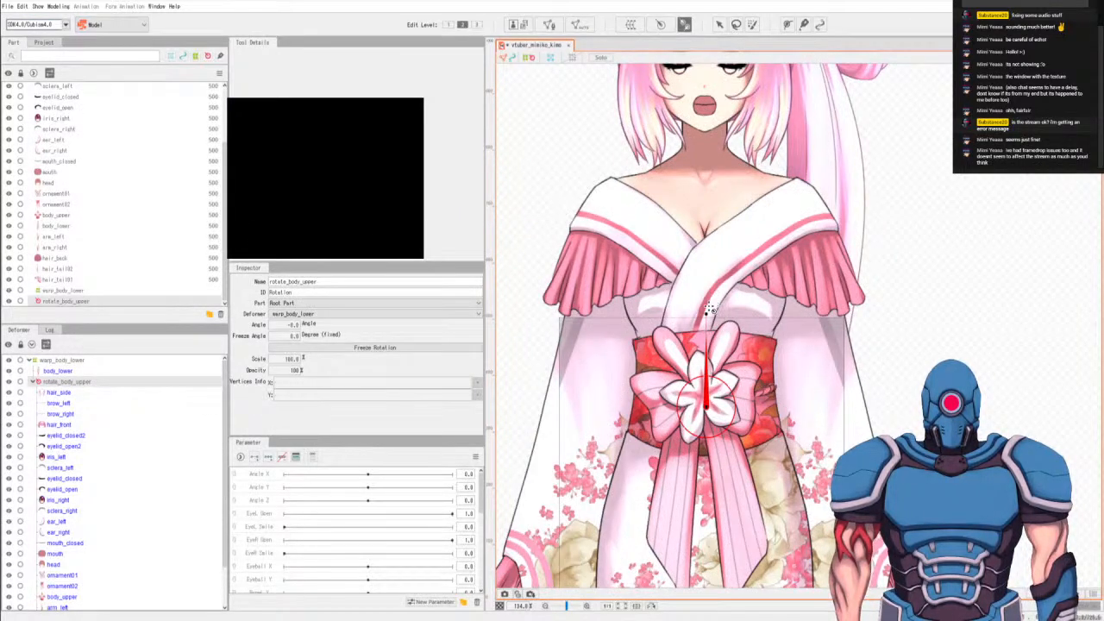
pyautogui.click(719, 24)
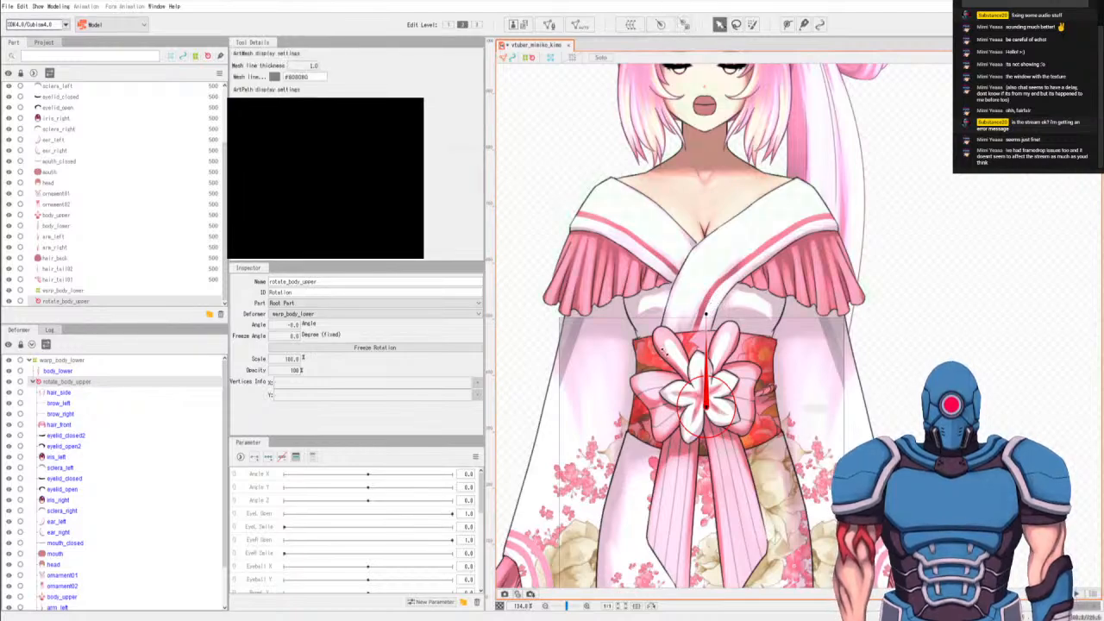
pyautogui.scroll(-4, 694, 329)
pyautogui.scroll(2, 705, 320)
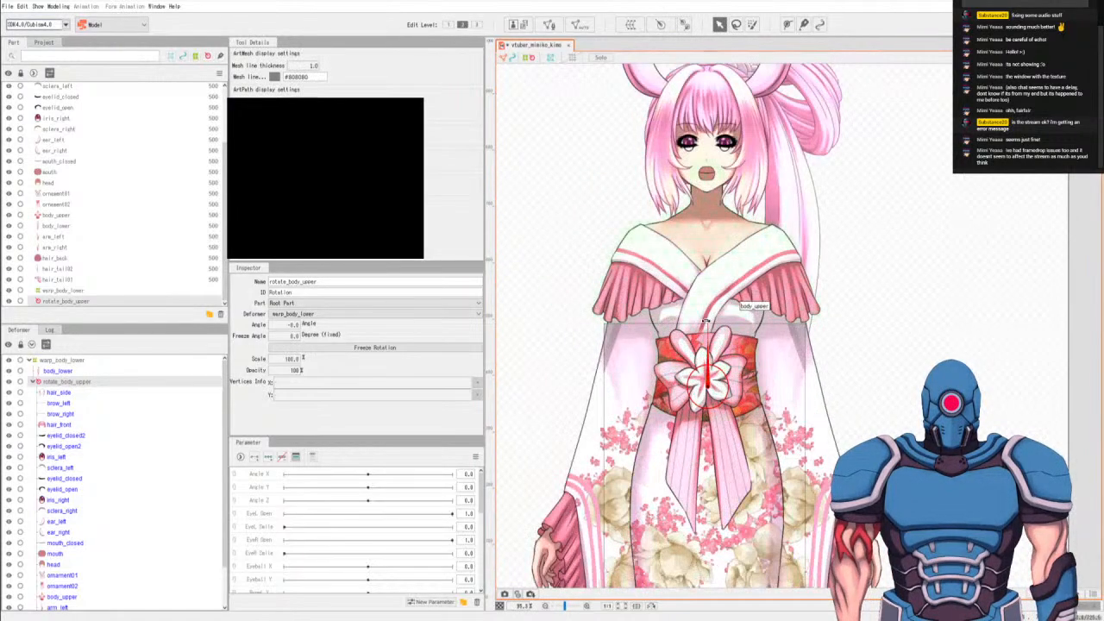
pyautogui.moveTo(705, 321)
pyautogui.mouseDown()
pyautogui.moveTo(695, 322)
pyautogui.moveTo(719, 321)
pyautogui.moveTo(700, 321)
pyautogui.mouseUp()
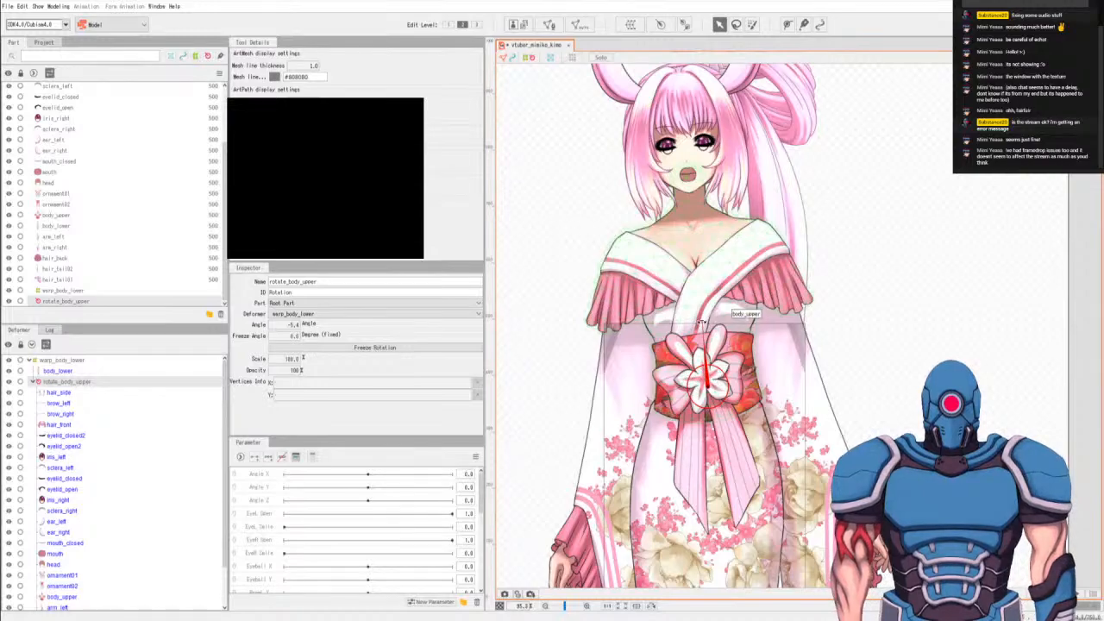
pyautogui.moveTo(706, 322); pyautogui.dragTo(682, 322)
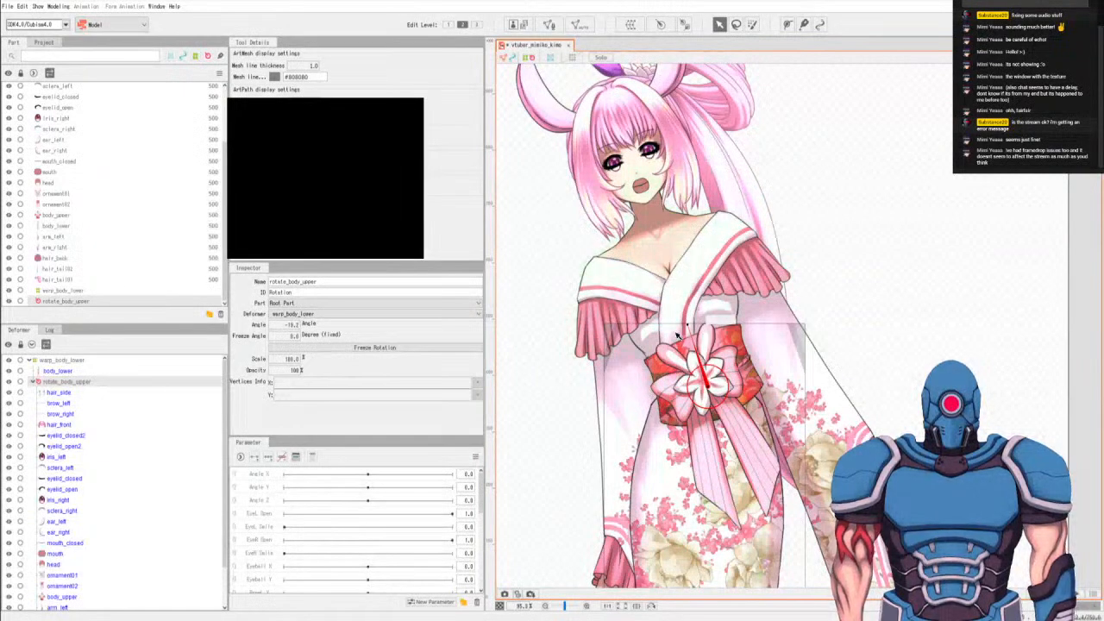
pyautogui.hotkey('ctrl', 'z')
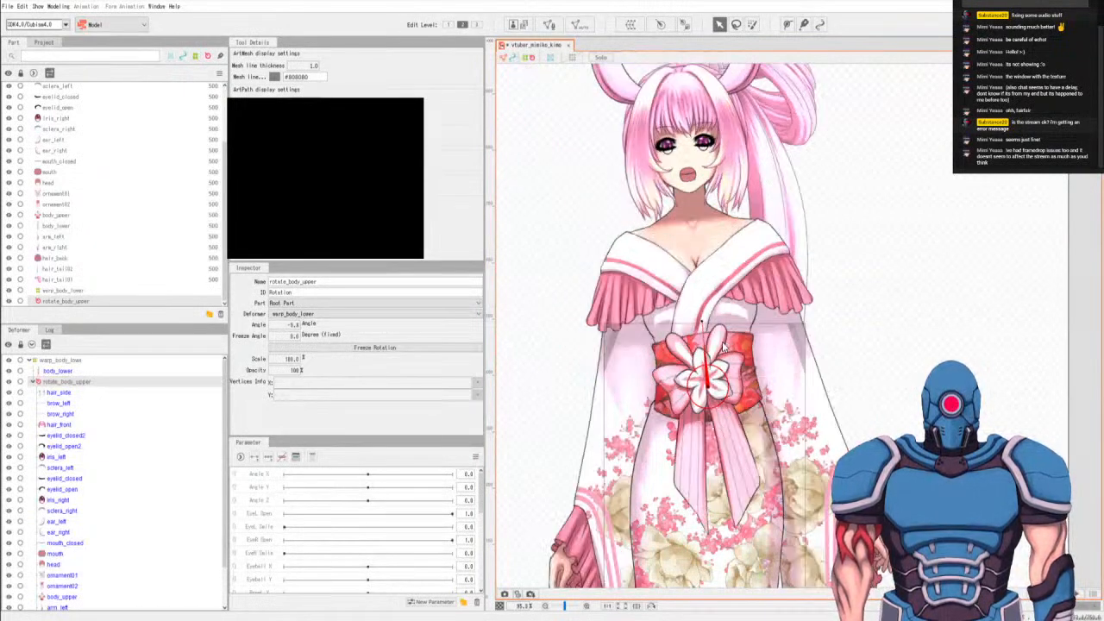
pyautogui.hotkey('ctrl', 'z')
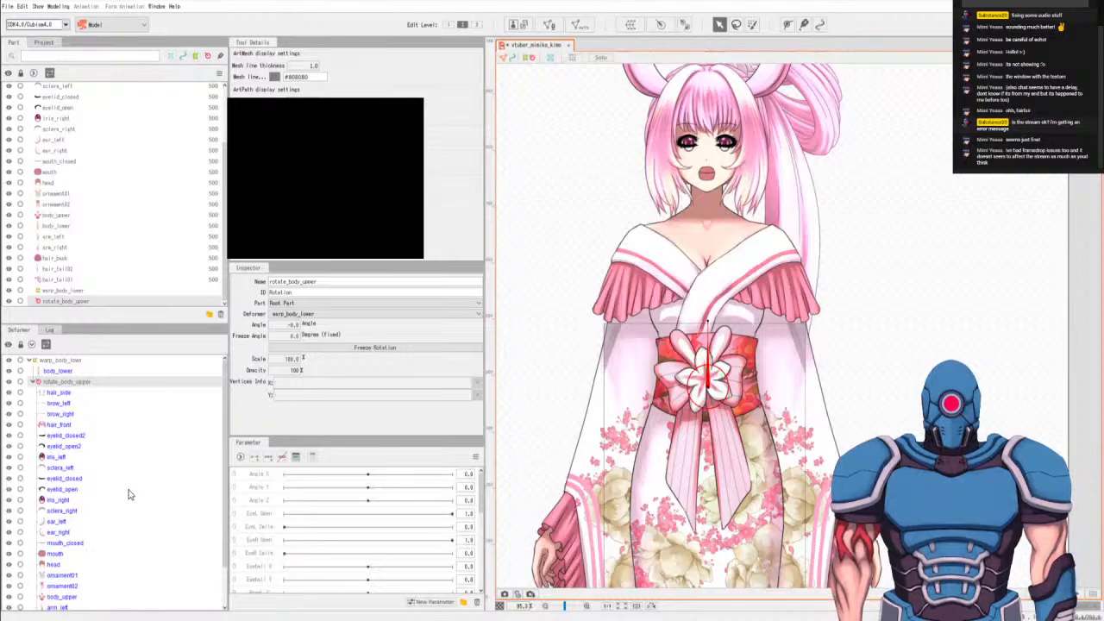
# Try to reposition the rotate_body_upper deformer's pivot on the obi flower with the arrow tool, and undo the moves.
pyautogui.click(717, 25)
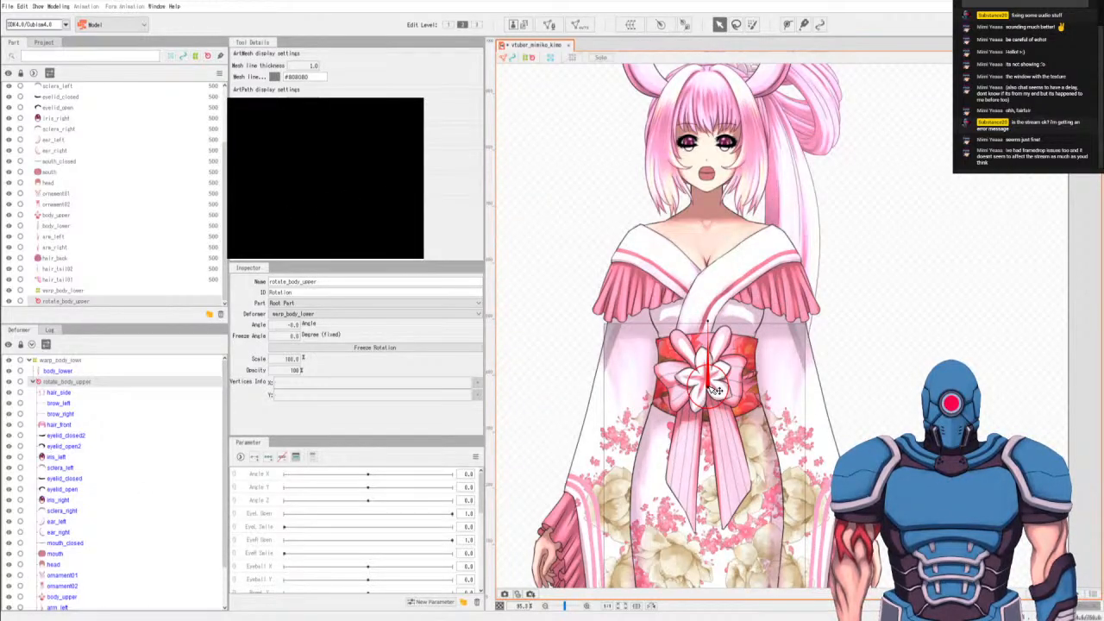
pyautogui.moveTo(716, 391); pyautogui.dragTo(722, 396)
pyautogui.hotkey('ctrl', 'z')
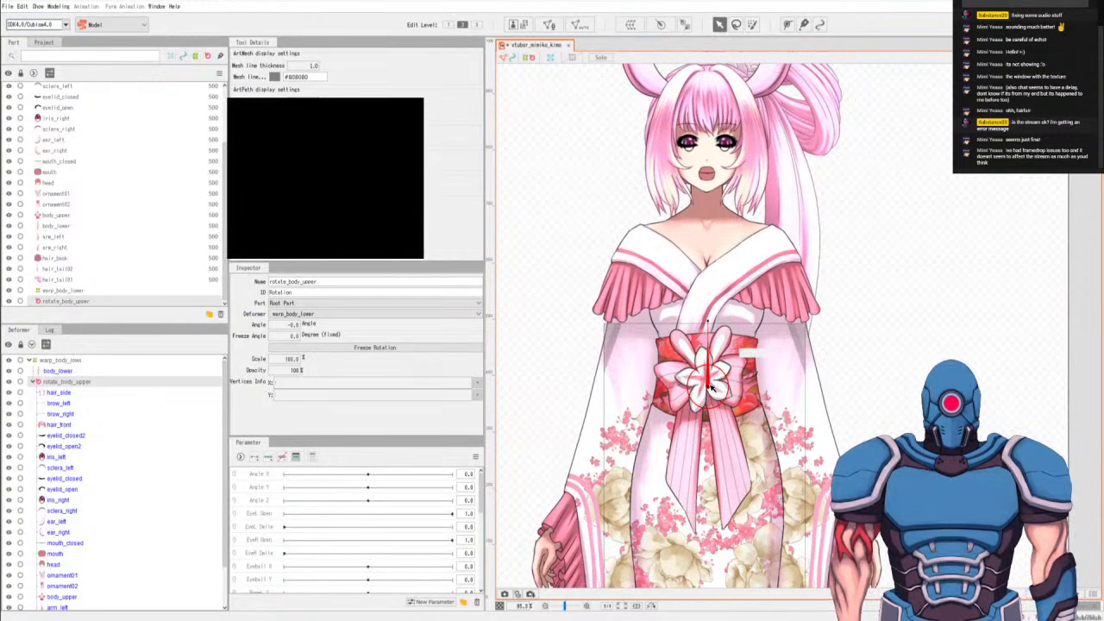
pyautogui.click(710, 390)
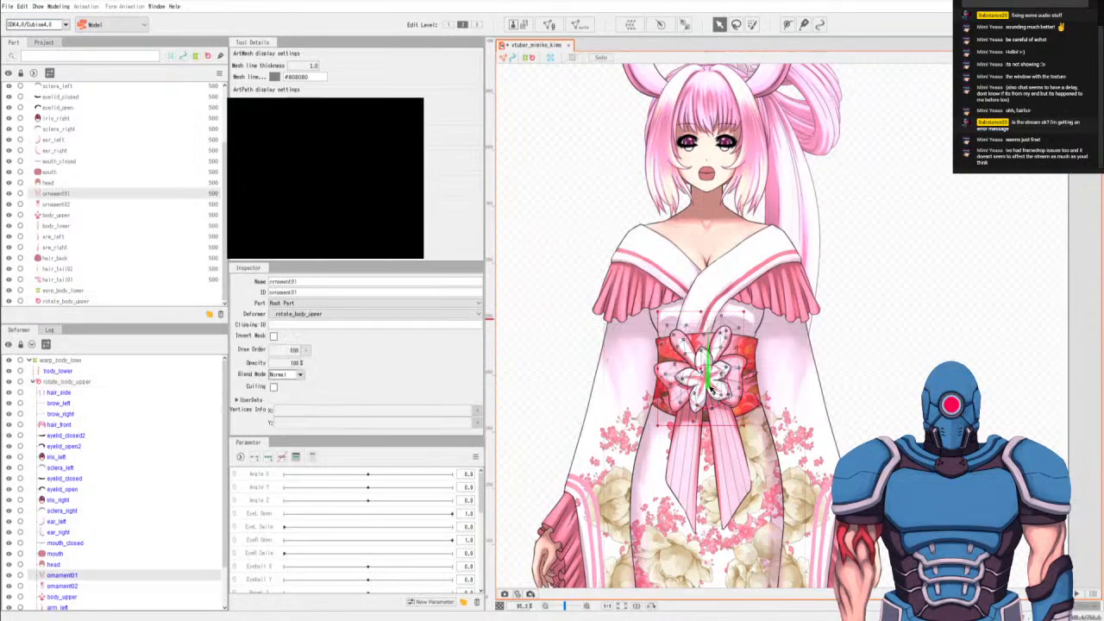
pyautogui.click(709, 387)
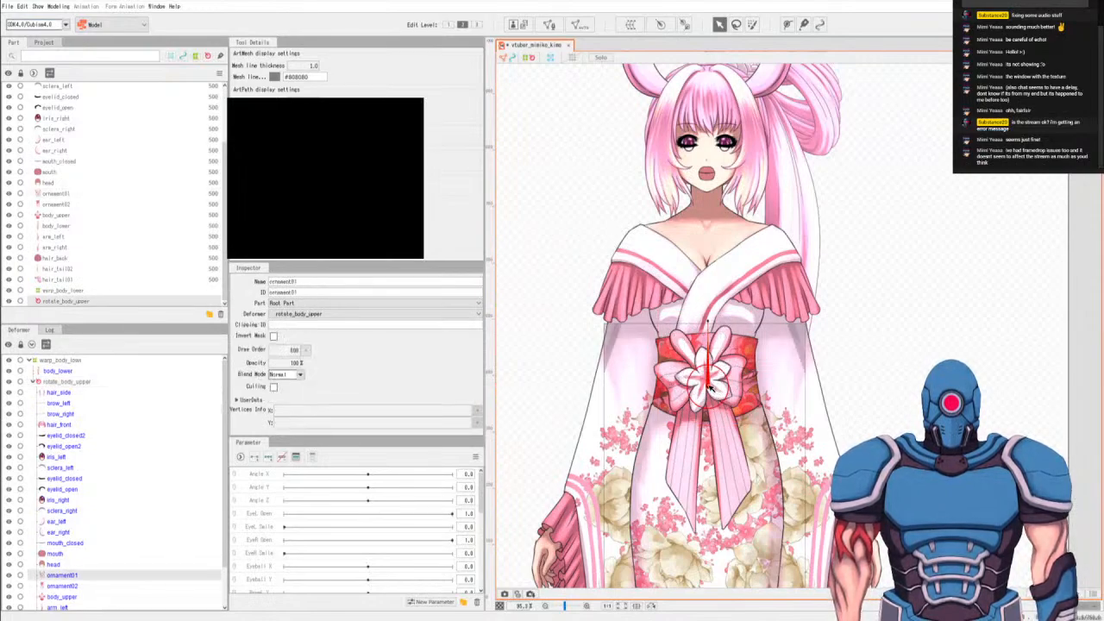
pyautogui.moveTo(709, 386); pyautogui.dragTo(709, 378)
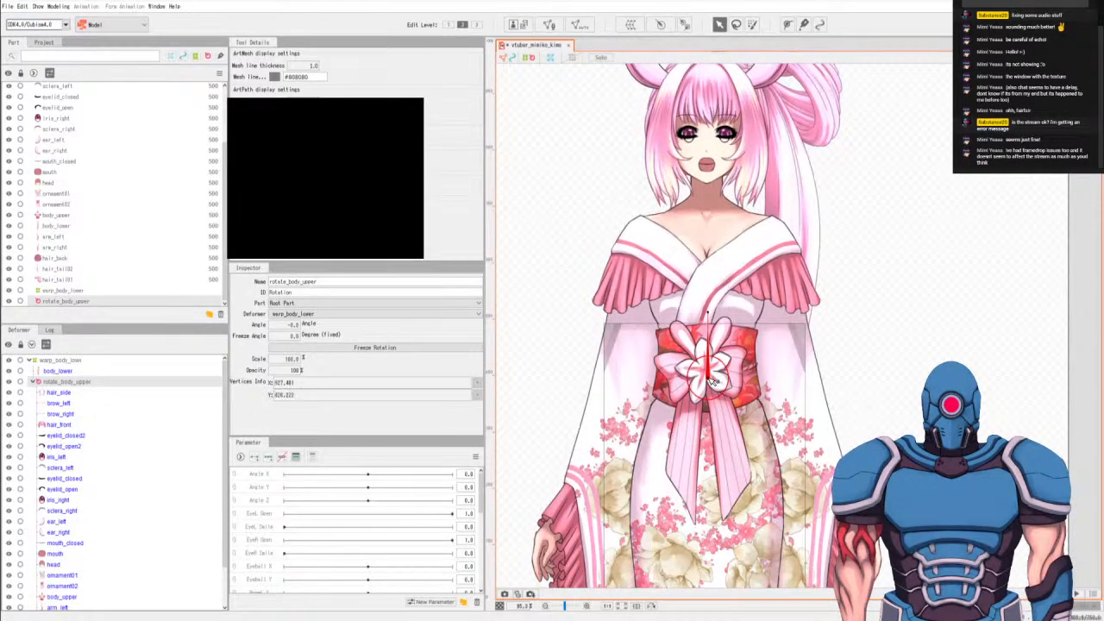
pyautogui.hotkey('ctrl', 'z')
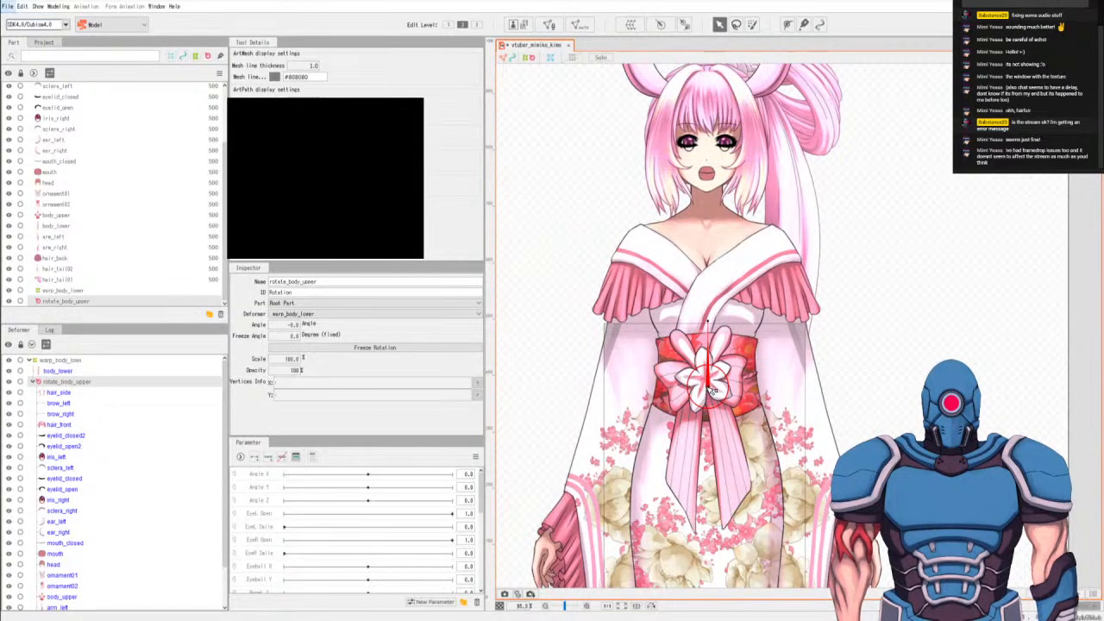
pyautogui.rightClick(712, 393)
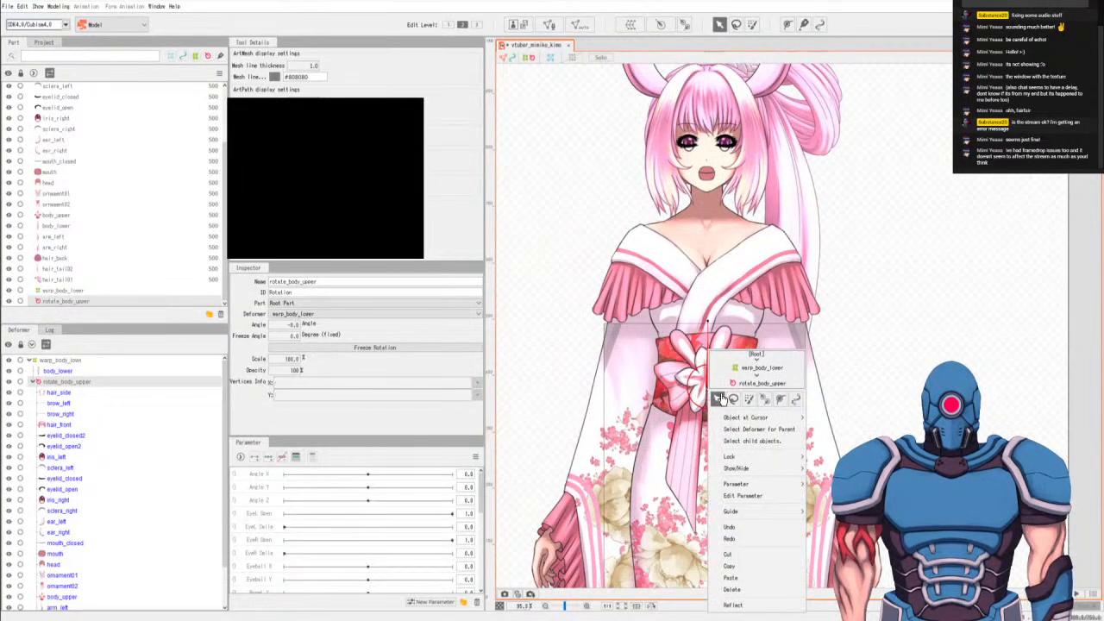
pyautogui.click(764, 3)
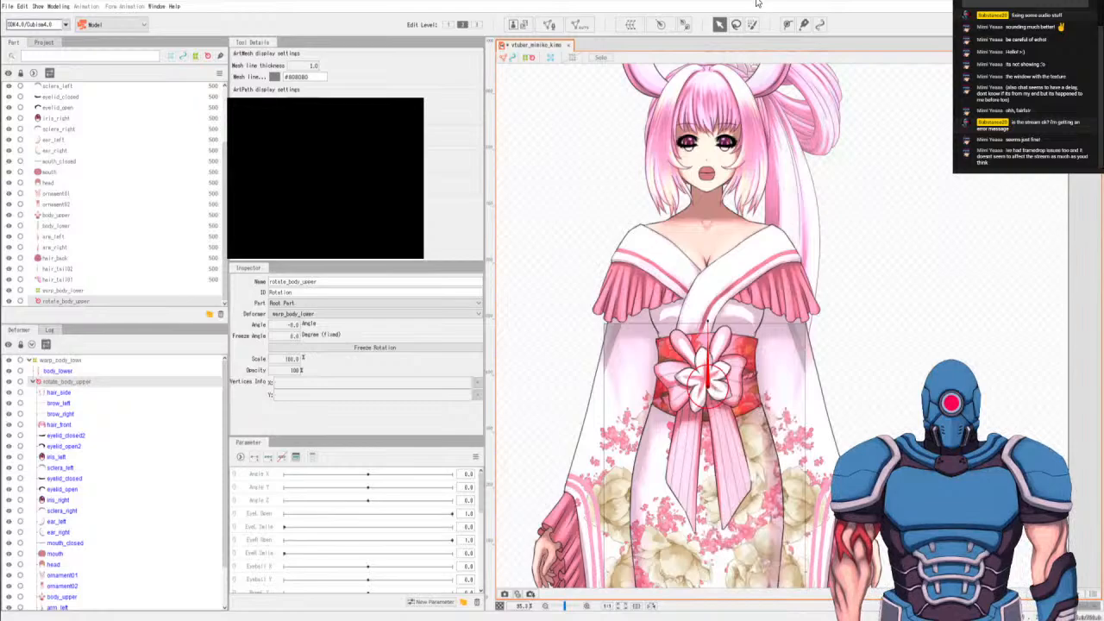
# Try to shift the rotate_body_upper pivot with the rotation deformer tool active, and undo the move.
pyautogui.click(682, 27)
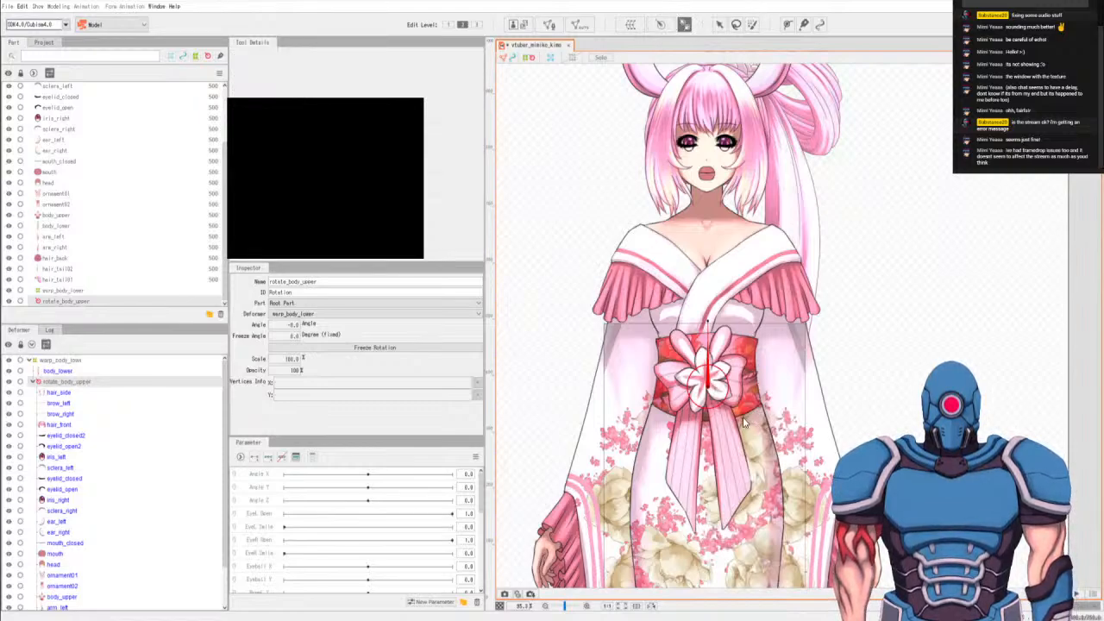
pyautogui.click(711, 388)
pyautogui.press('alt')
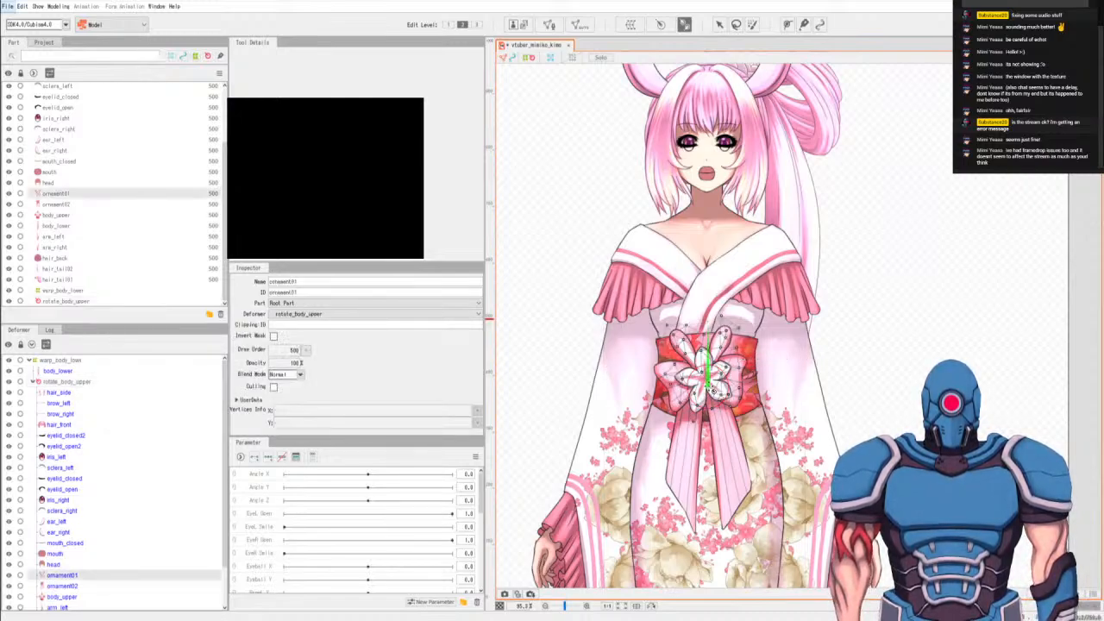
pyautogui.click(712, 389)
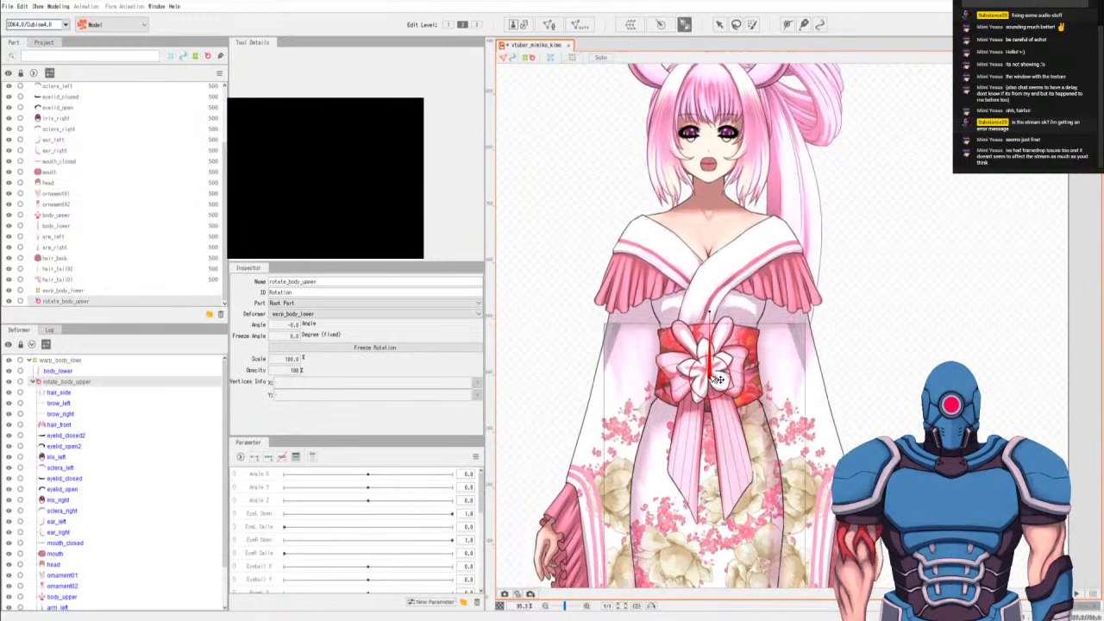
pyautogui.click(713, 386)
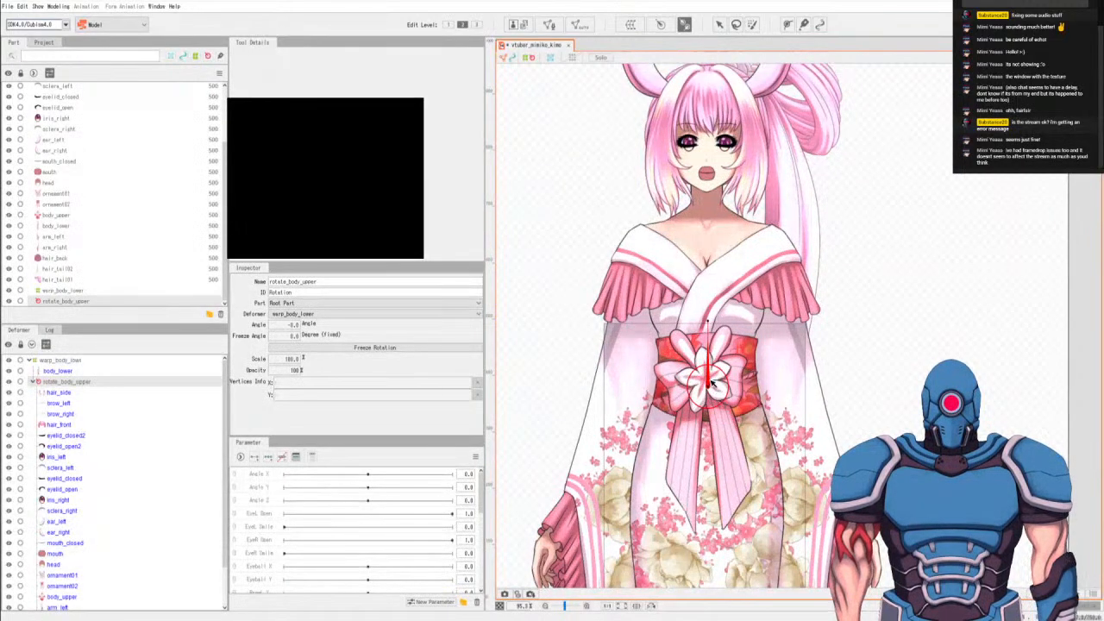
# Undo the parenting, naming and creation of the rotate_body_upper deformer, and leave the body_upper mesh selected.
pyautogui.scroll(3, 712, 370)
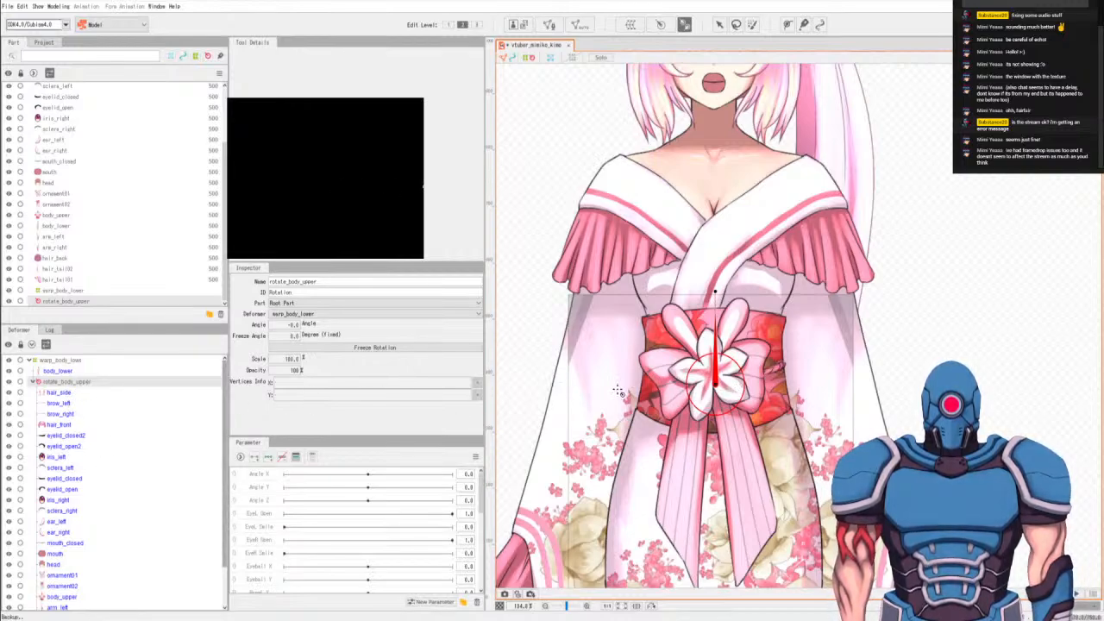
pyautogui.click(729, 390)
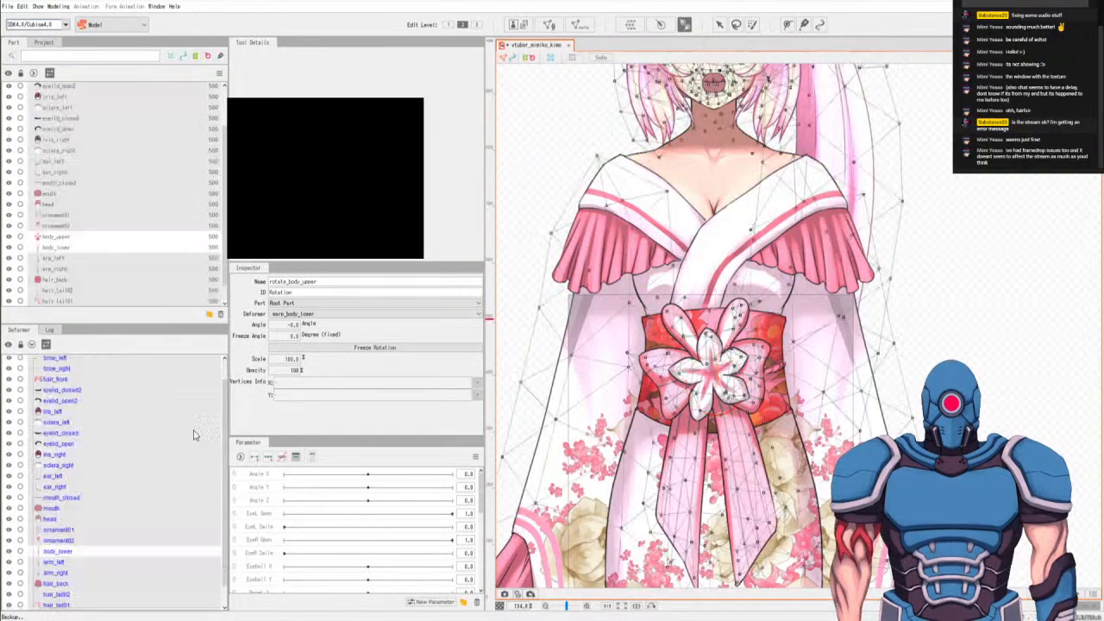
pyautogui.hotkey('ctrl', 'z')
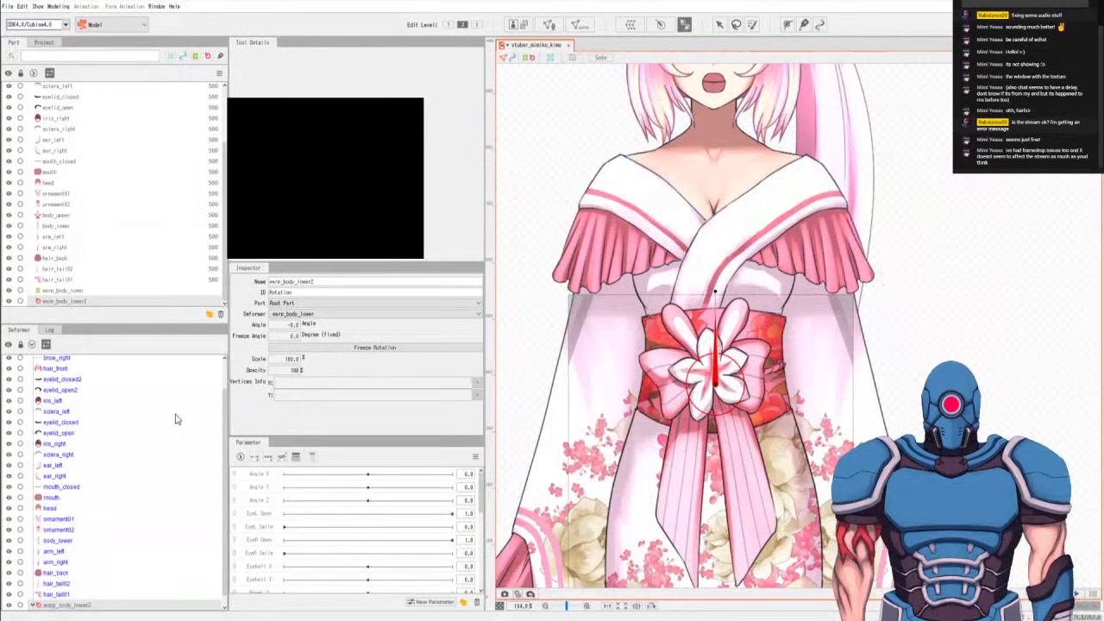
pyautogui.hotkey('ctrl', 'y')
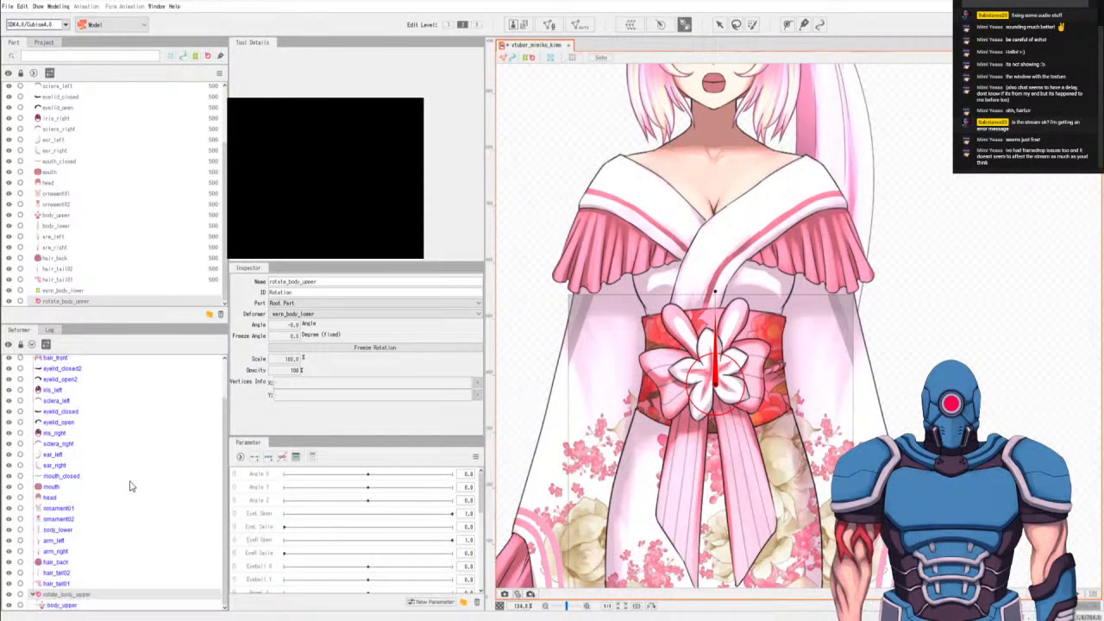
pyautogui.hotkey('ctrl', 'z')
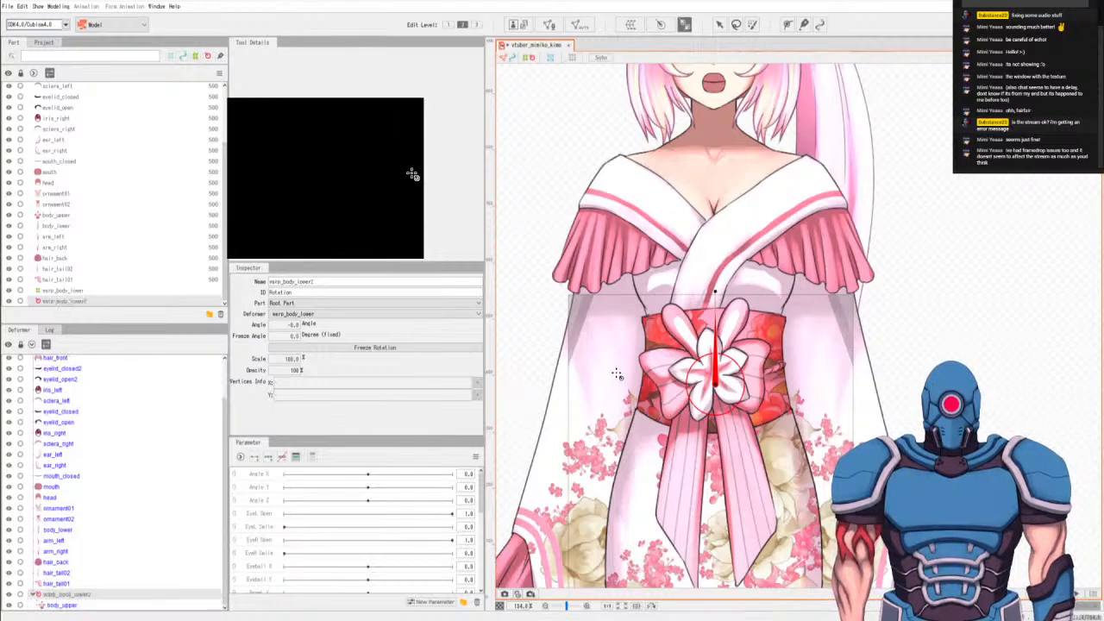
pyautogui.click(690, 358)
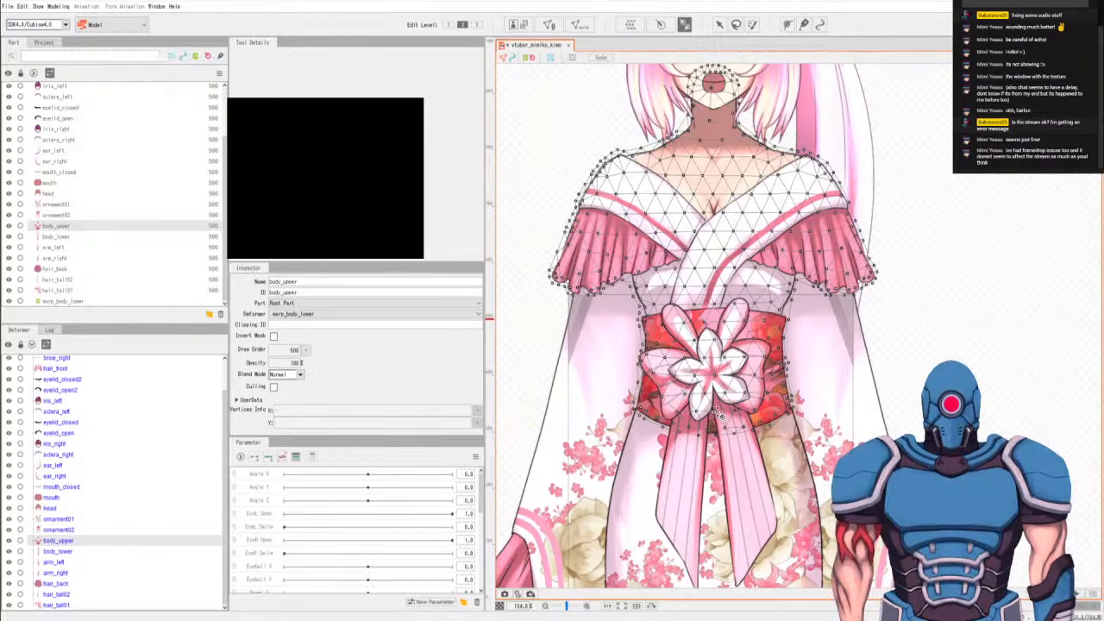
# Draw a rotation deformer for body_upper from the obi's lower edge up to just below the chest, and name it rotate_body_upper.
pyautogui.moveTo(718, 410); pyautogui.dragTo(718, 290)
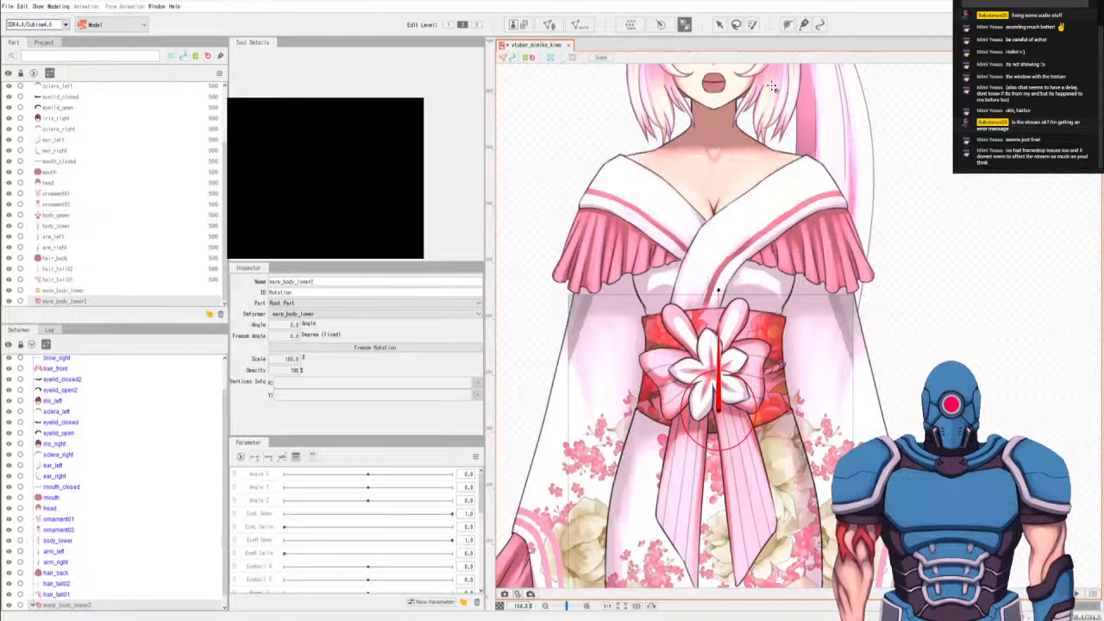
pyautogui.doubleClick(312, 282)
pyautogui.write('rotate')
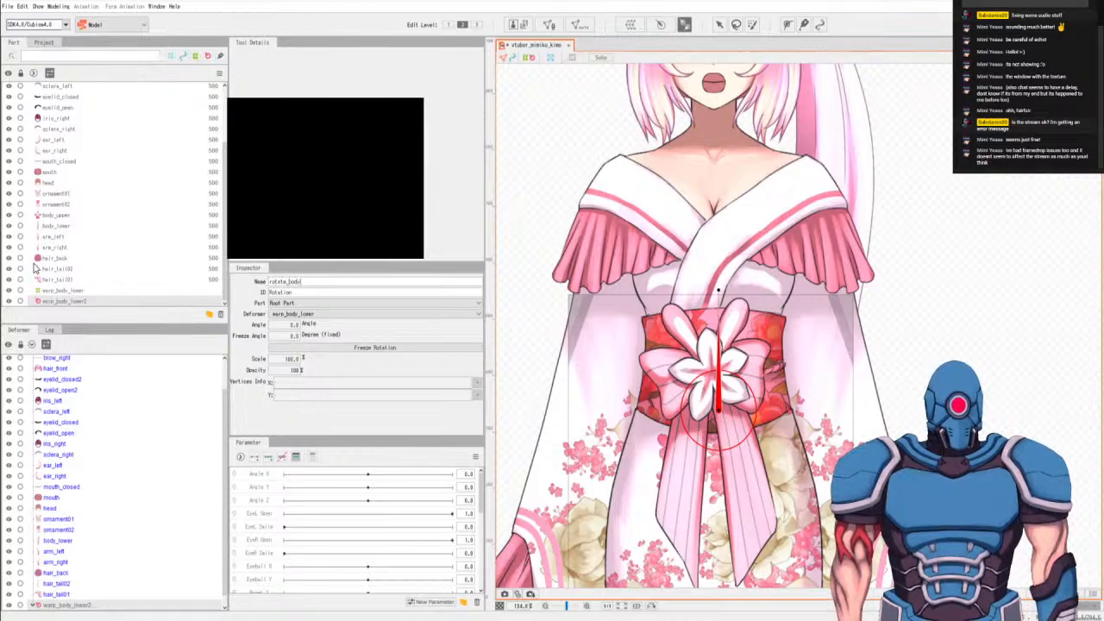
pyautogui.press('Return')
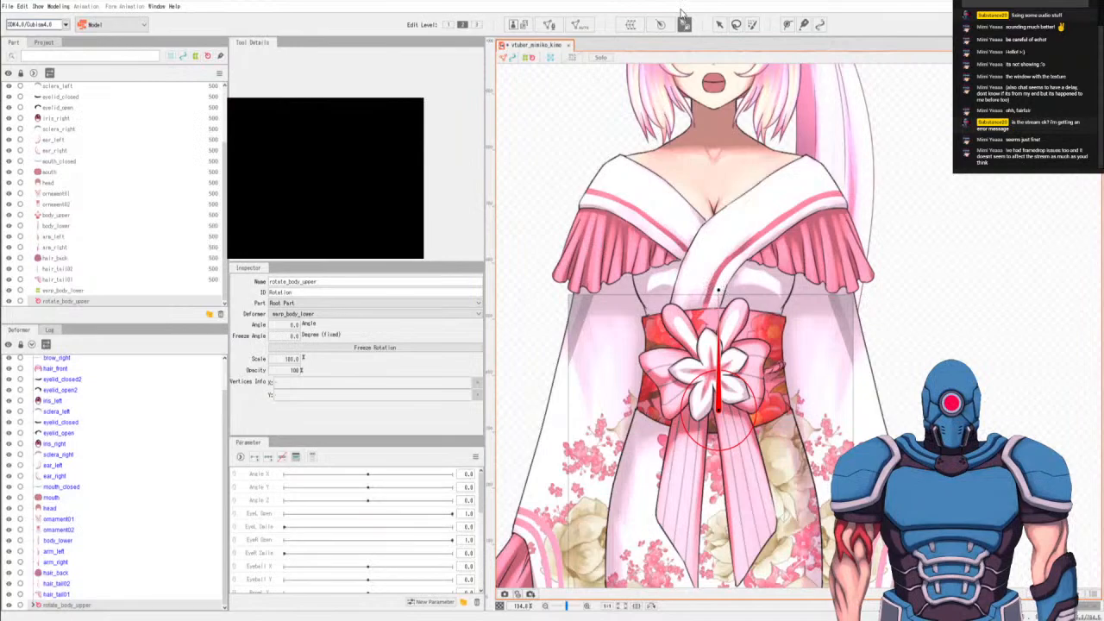
# Try adjusting the handle of the new rotate_body_upper deformer with the arrow tool, and undo the change.
pyautogui.click(720, 24)
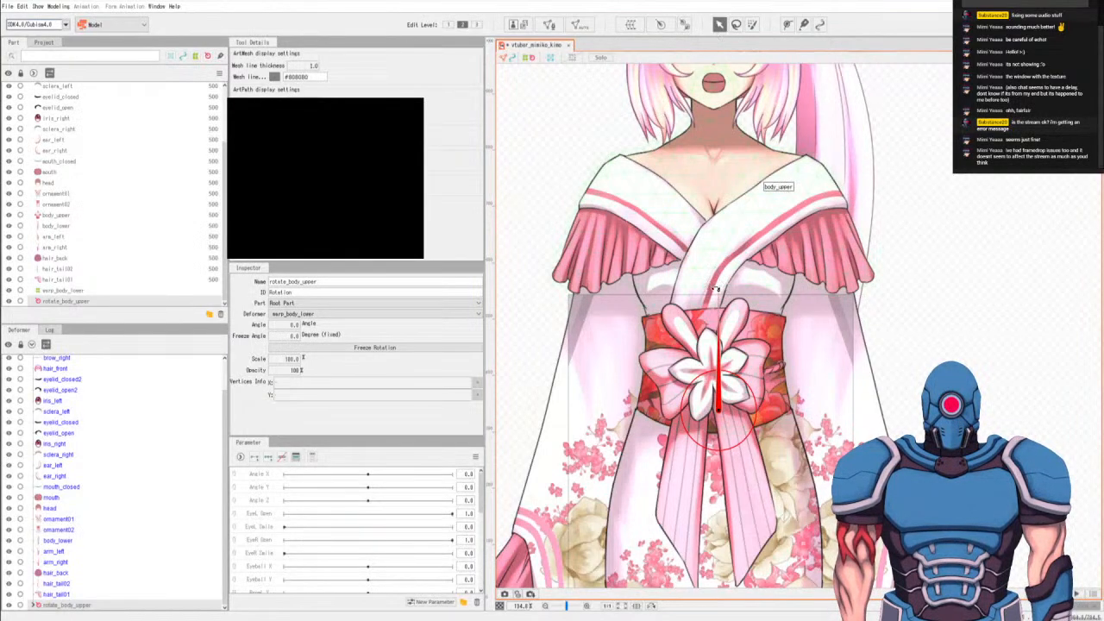
pyautogui.moveTo(714, 290)
pyautogui.mouseDown()
pyautogui.moveTo(733, 280)
pyautogui.moveTo(716, 281)
pyautogui.mouseUp()
pyautogui.hotkey('ctrl', 'z')
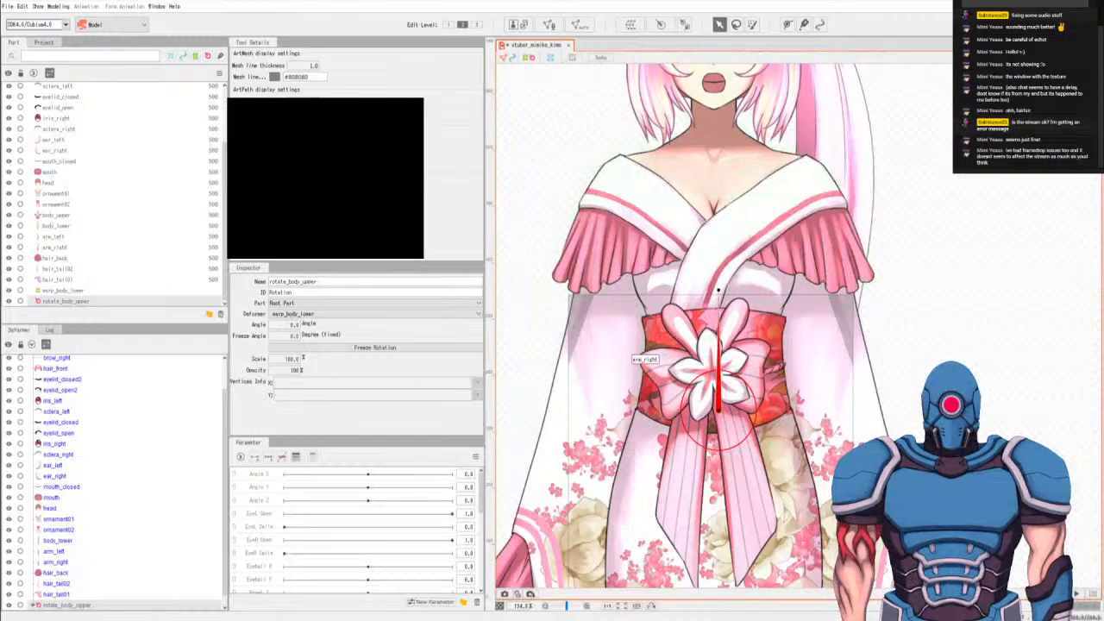
# Move all meshes from hair_side to hair_tail01 except body_lower under rotate_body_upper, and check the resulting hierarchy.
pyautogui.click(57, 594)
pyautogui.scroll(1, 97, 511)
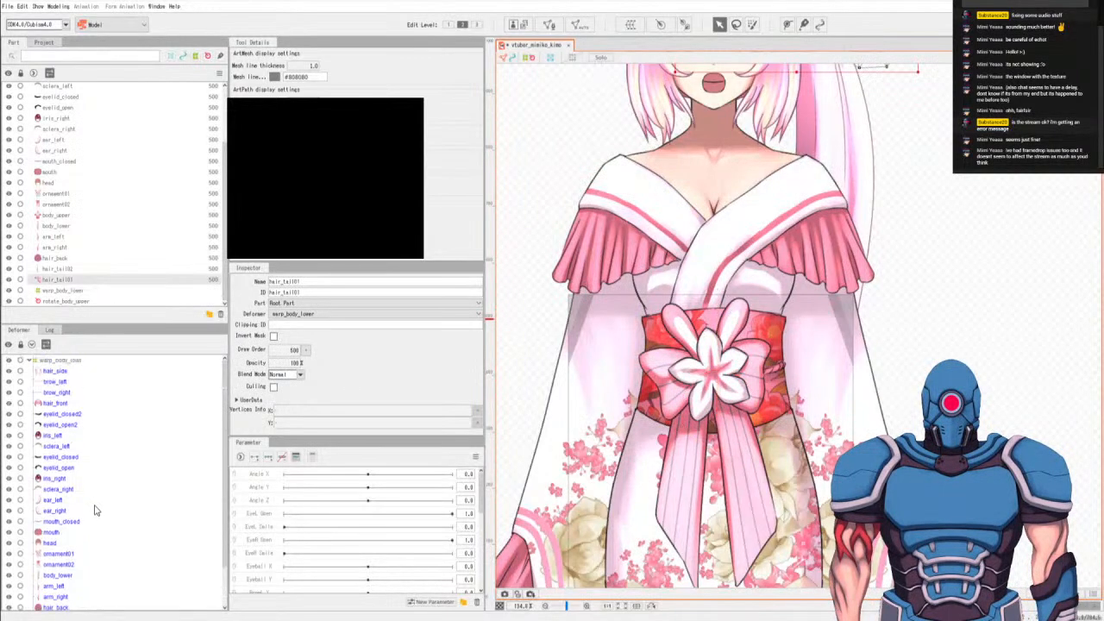
pyautogui.click(60, 377)
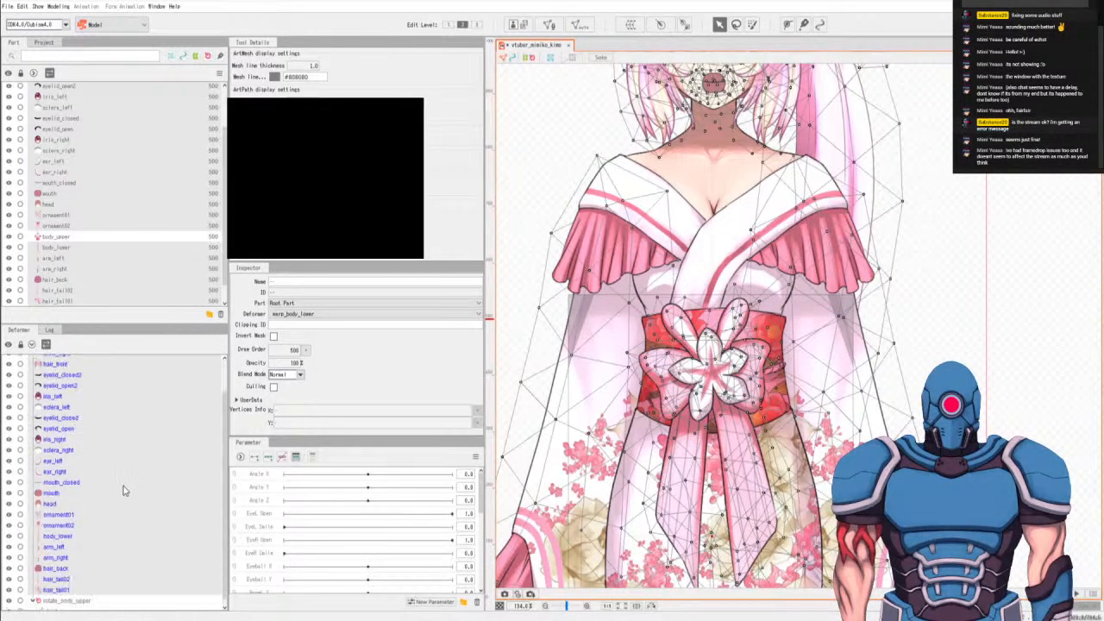
pyautogui.click(69, 532)
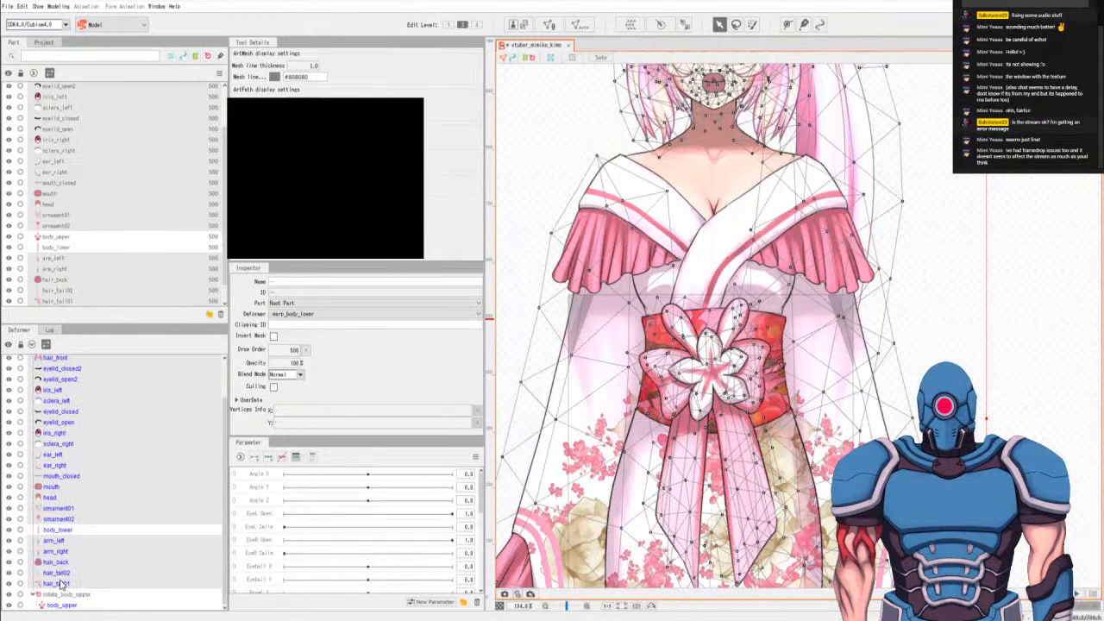
pyautogui.moveTo(61, 585); pyautogui.dragTo(65, 604)
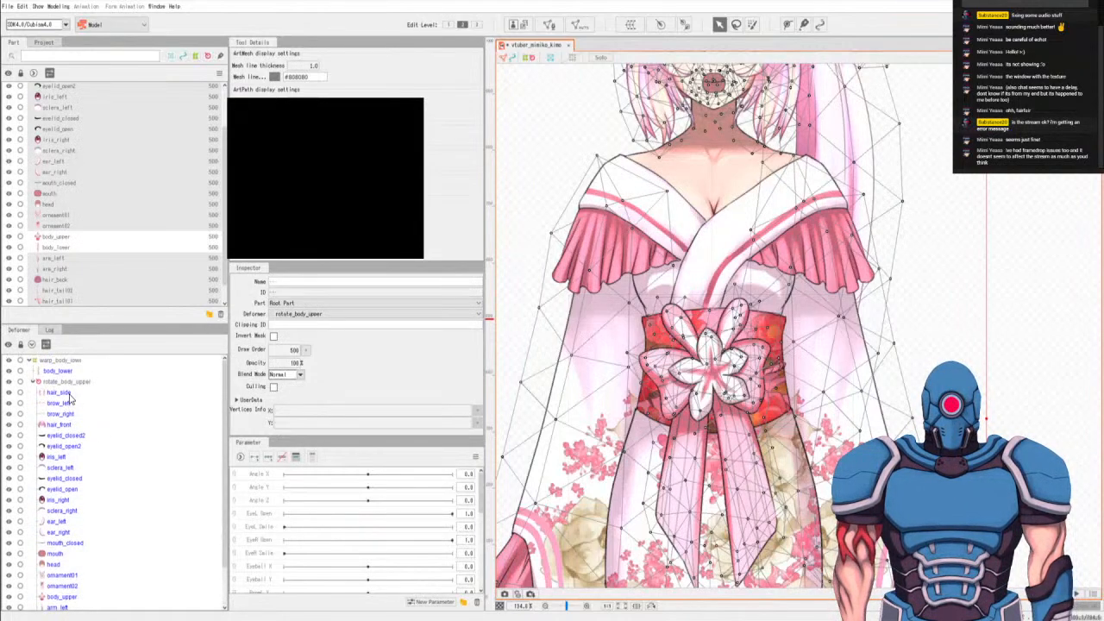
pyautogui.click(32, 383)
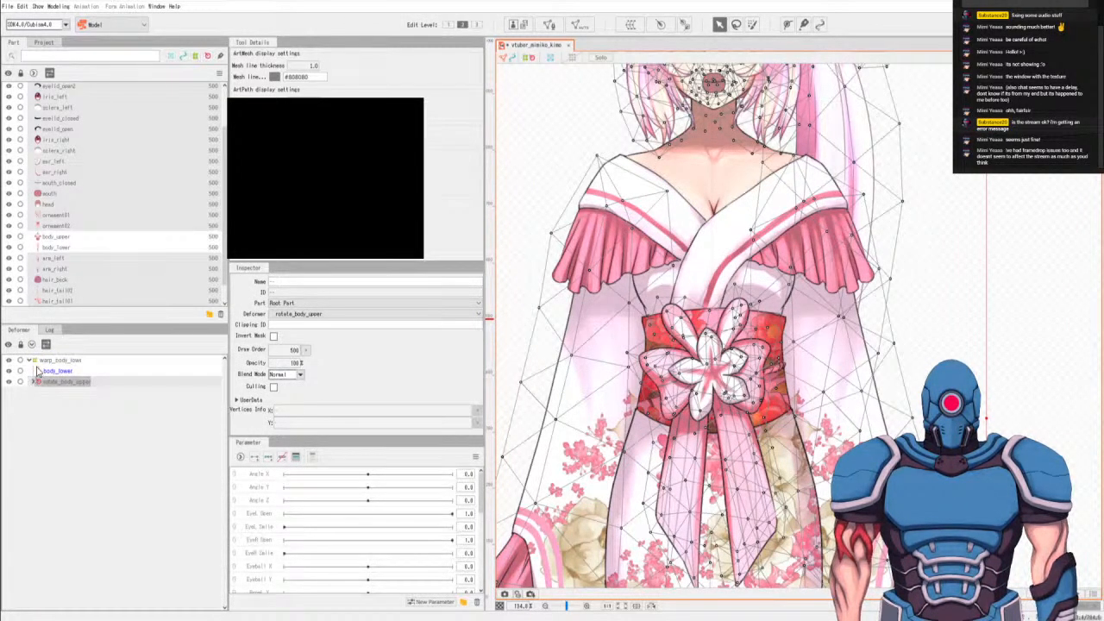
pyautogui.click(33, 381)
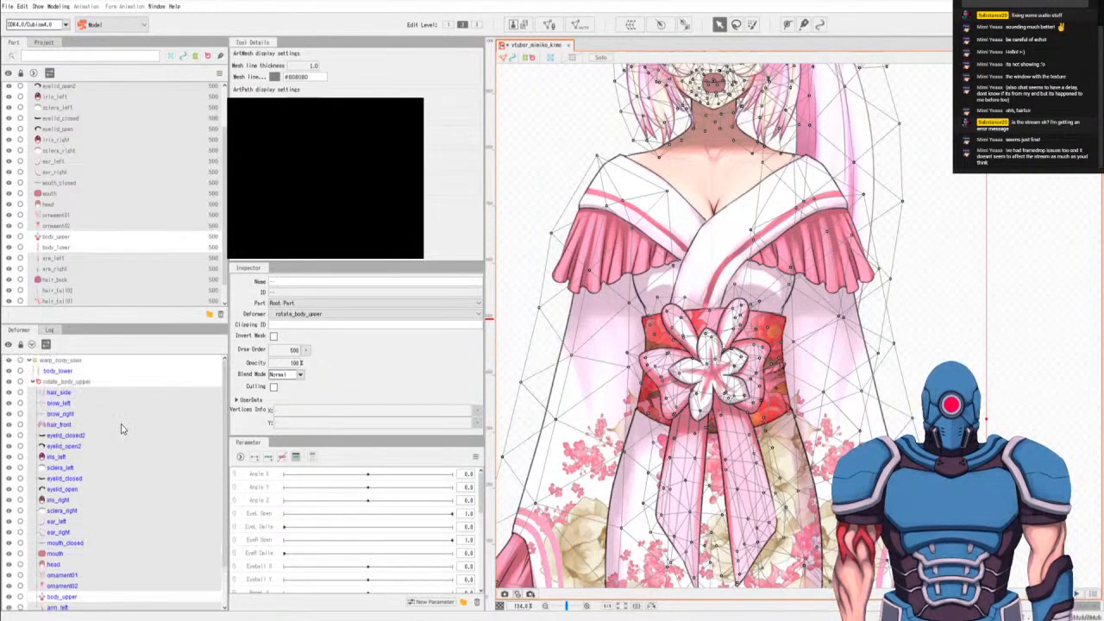
# Test the rotate_body_upper deformer by tilting the upper body sideways, and reset its angle to 0.
pyautogui.click(65, 381)
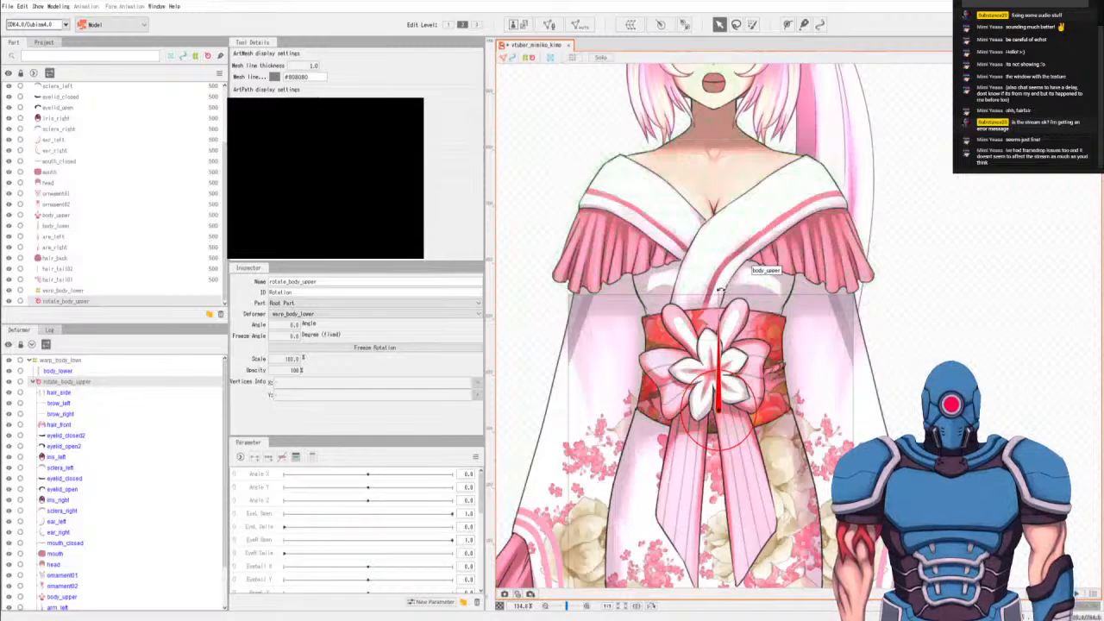
pyautogui.moveTo(720, 290); pyautogui.dragTo(724, 291)
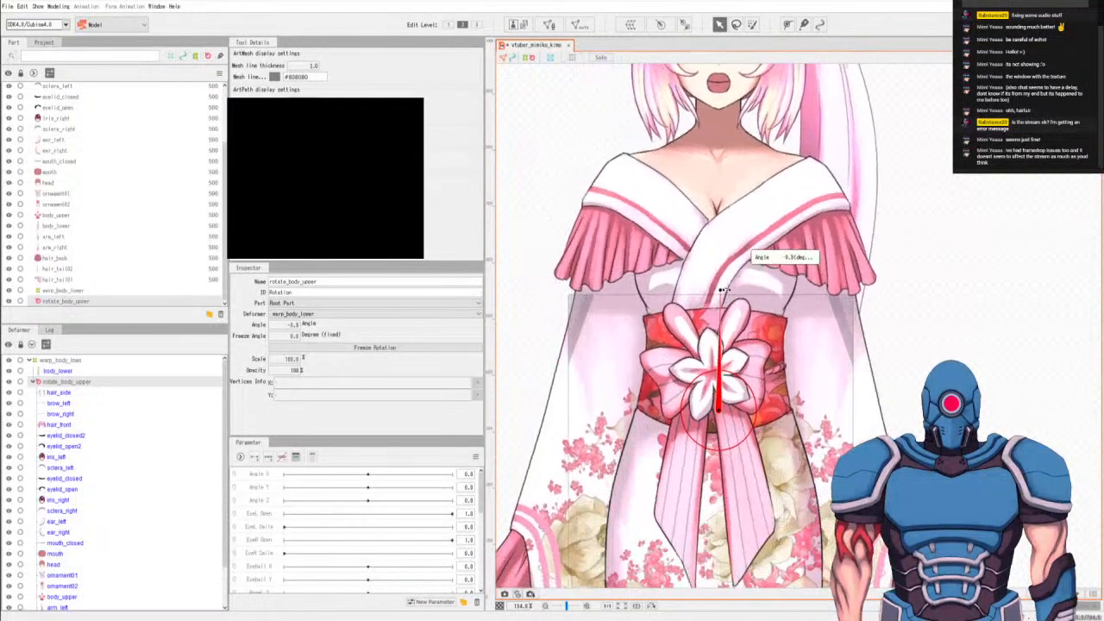
pyautogui.scroll(-5, 725, 290)
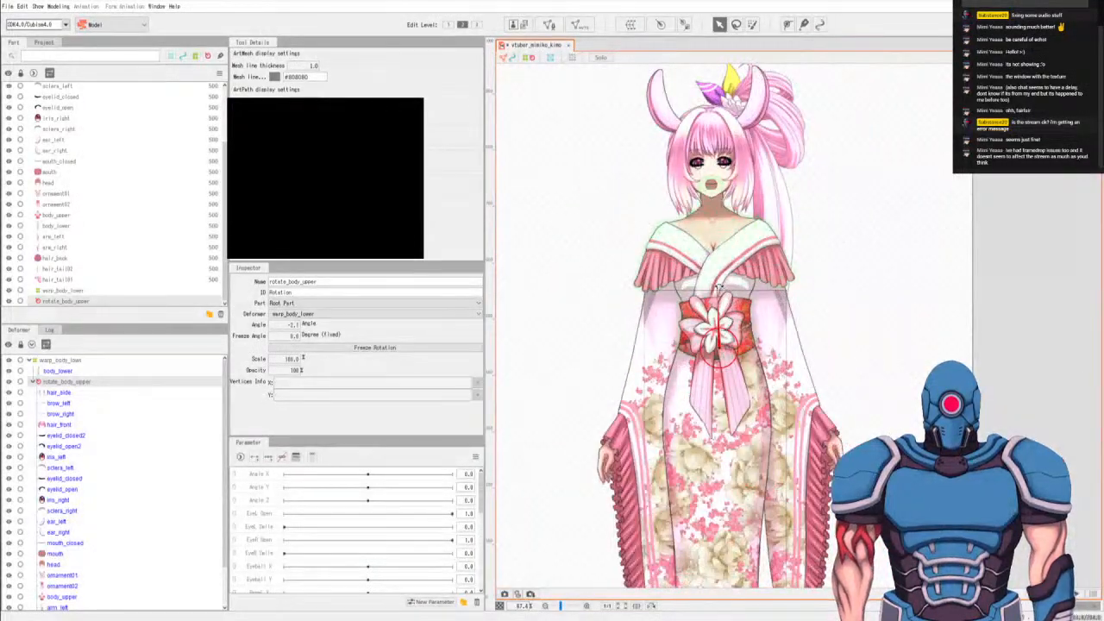
pyautogui.moveTo(716, 286)
pyautogui.mouseDown()
pyautogui.moveTo(744, 285)
pyautogui.moveTo(720, 287)
pyautogui.mouseUp()
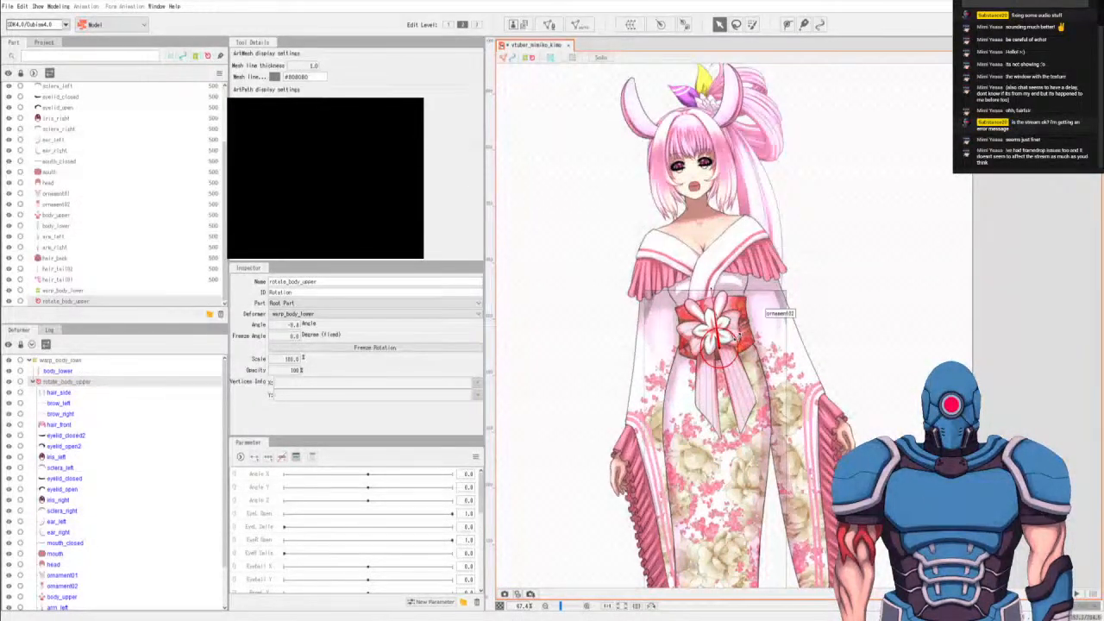
pyautogui.doubleClick(296, 324)
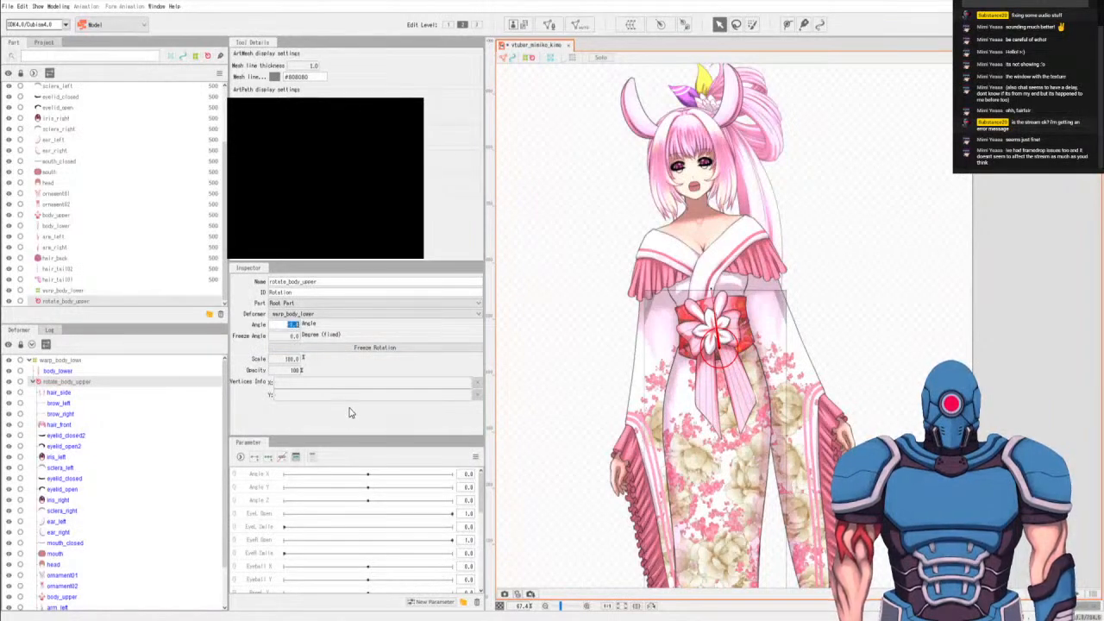
pyautogui.write('0')
pyautogui.press('Return')
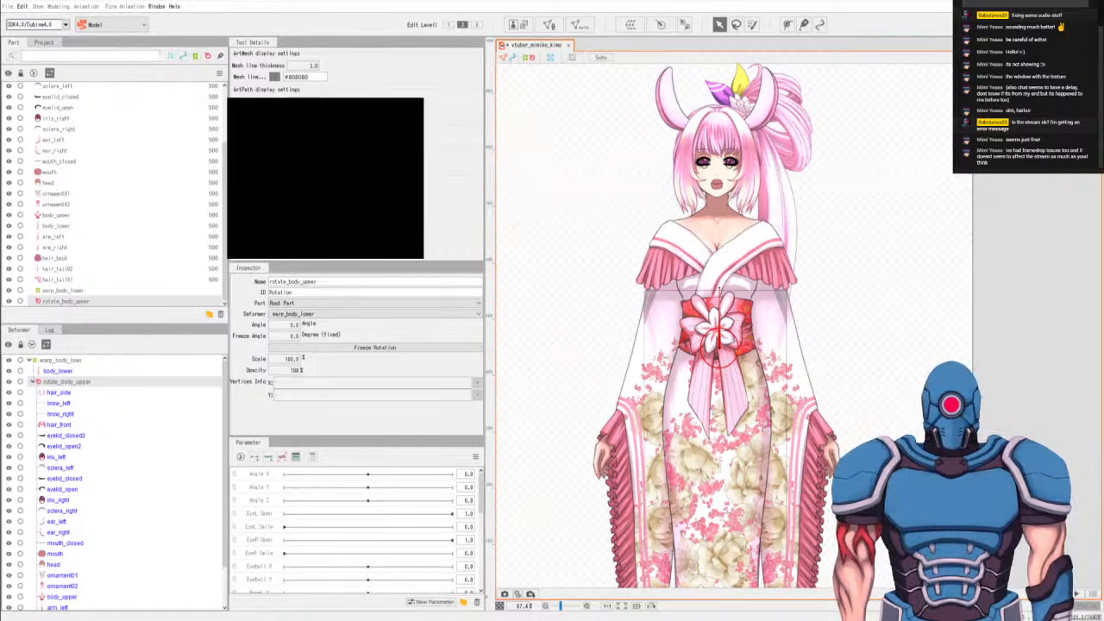
# Add three keys to the Body Z parameter for the rotate_body_upper deformer.
pyautogui.scroll(-5, 363, 526)
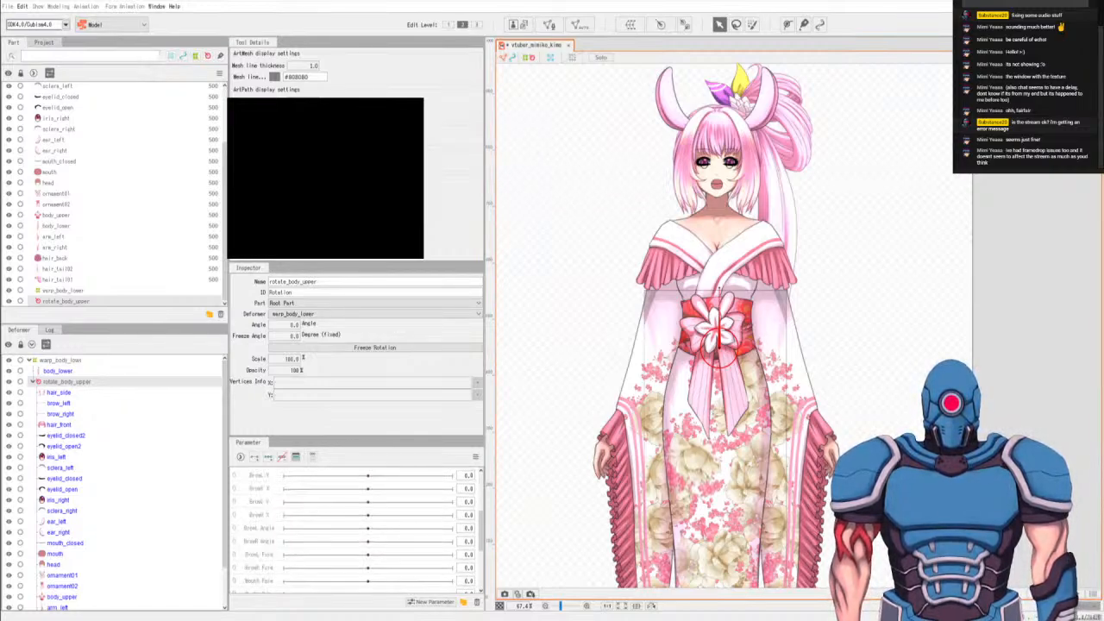
pyautogui.scroll(-3, 354, 526)
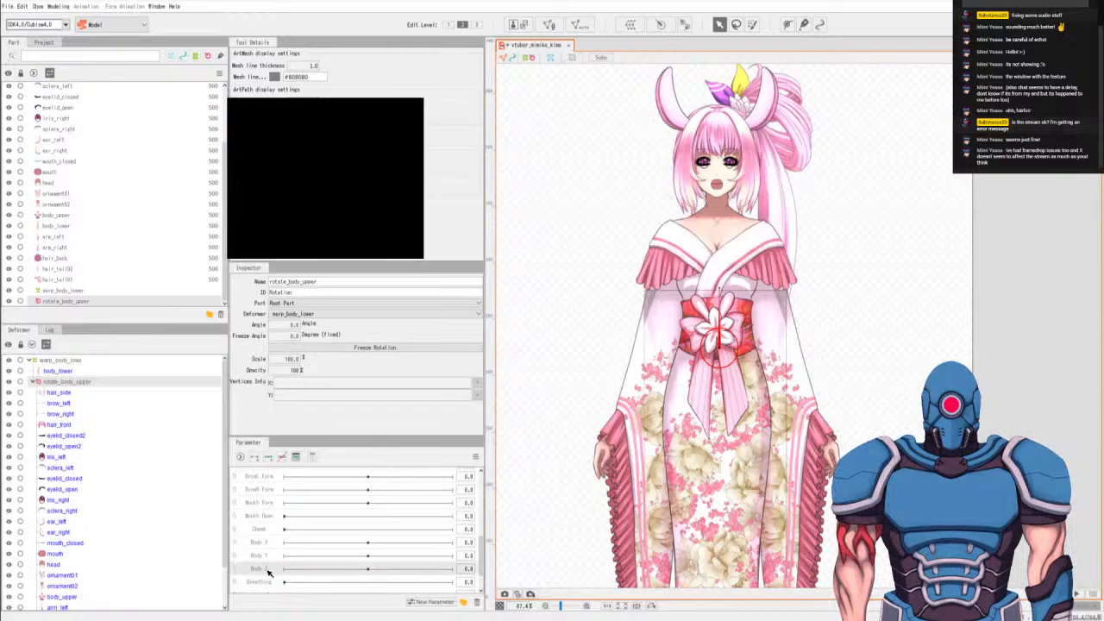
pyautogui.scroll(-2, 270, 571)
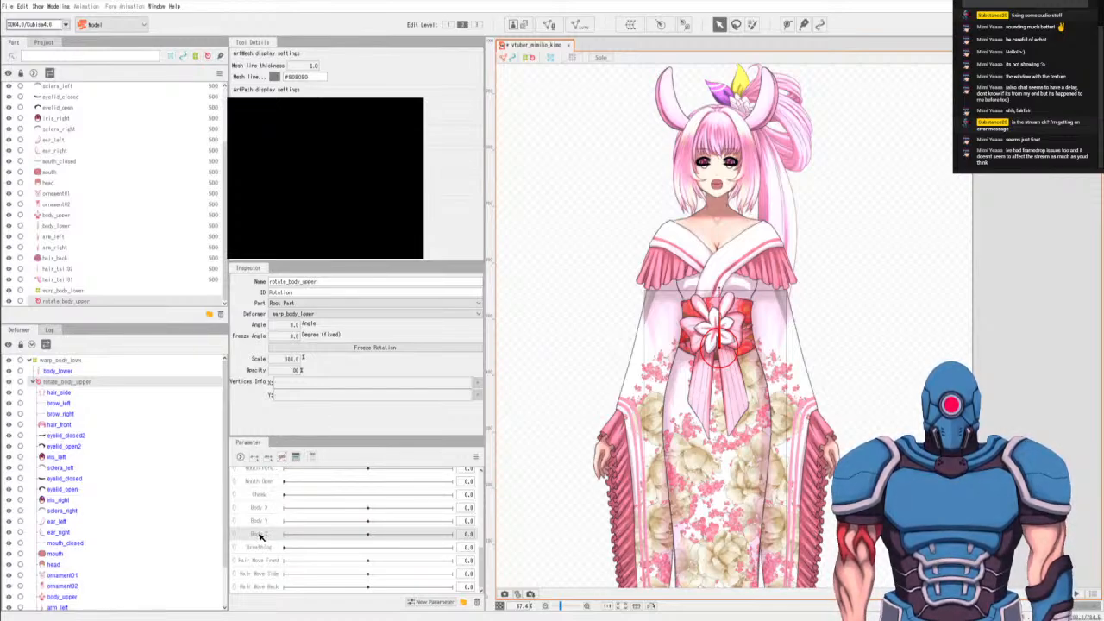
pyautogui.click(270, 461)
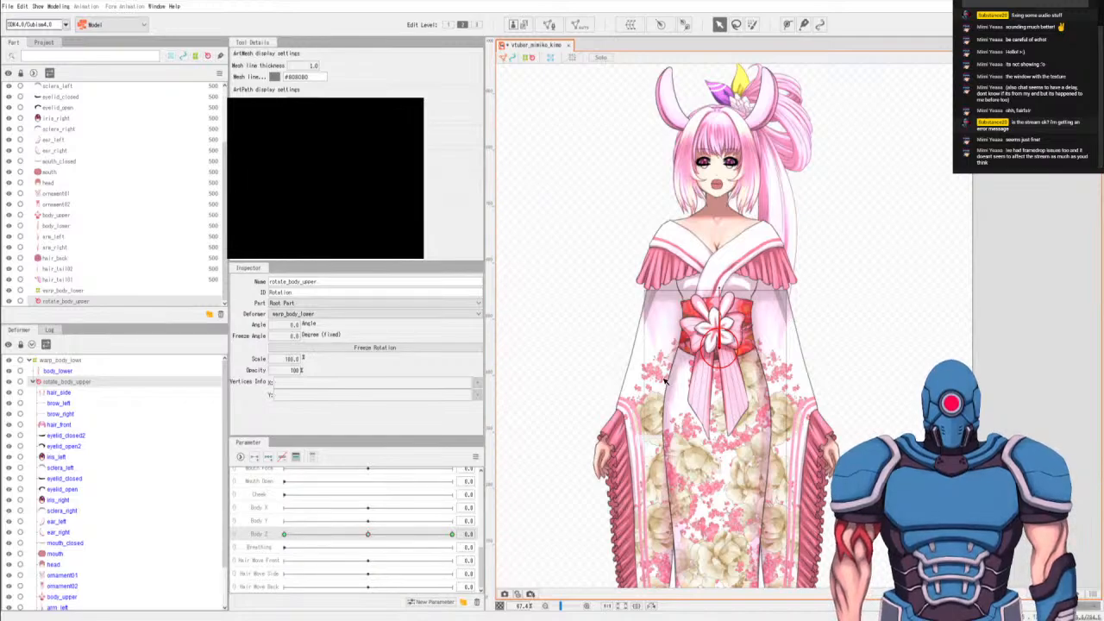
# Set the rotate_body_upper angle to -3.5 degrees at the Body Z key of -10.
pyautogui.scroll(2, 718, 338)
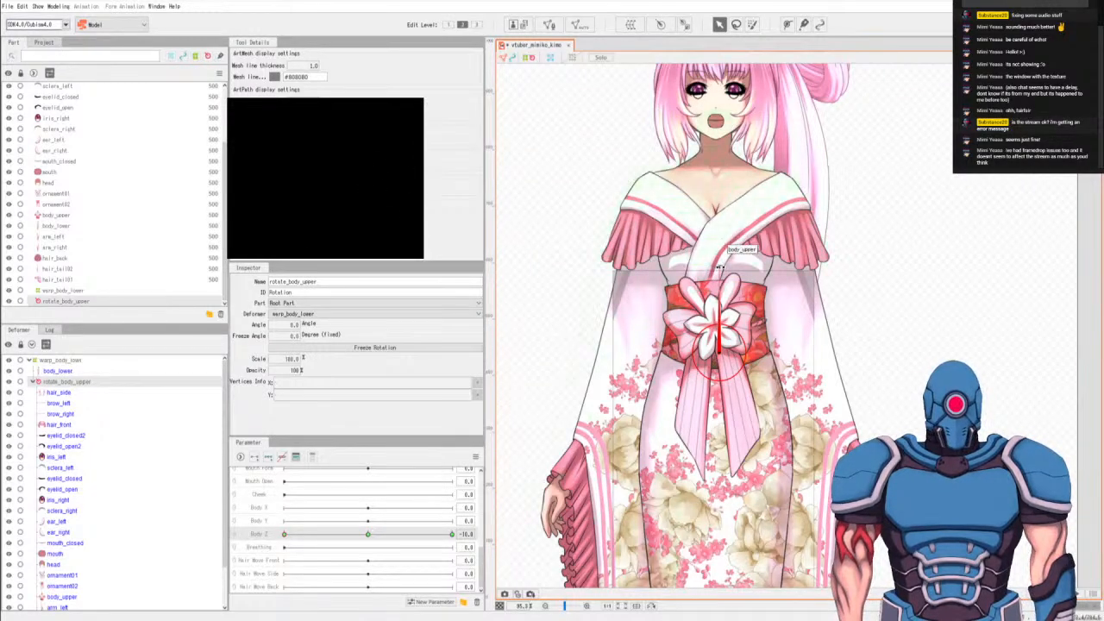
pyautogui.moveTo(719, 268); pyautogui.dragTo(712, 268)
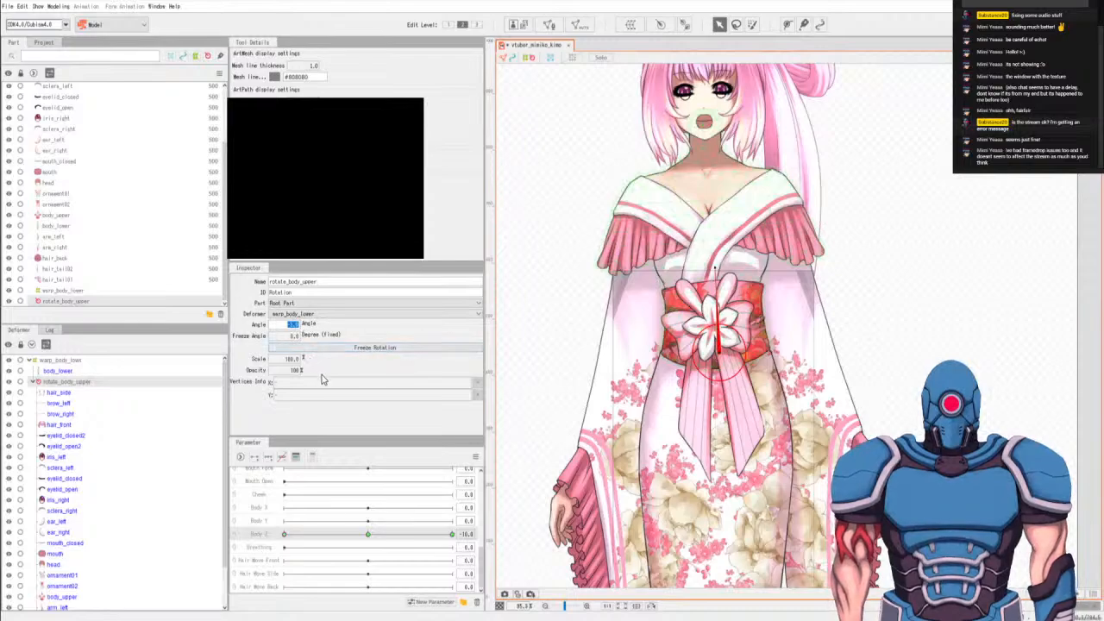
pyautogui.write('-5')
pyautogui.press('Return')
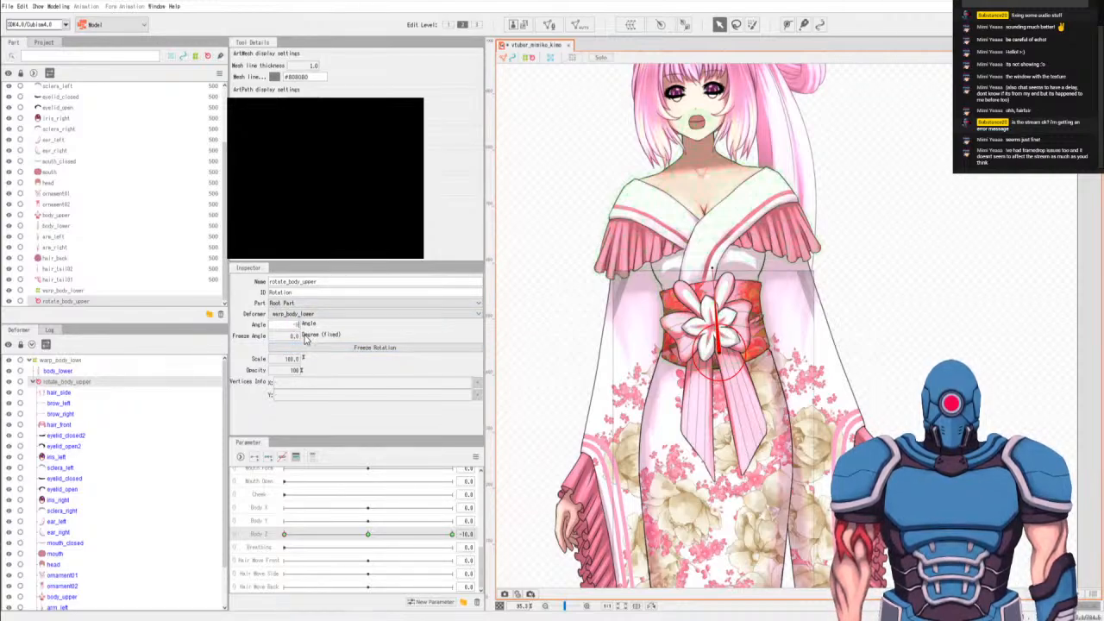
pyautogui.moveTo(302, 330); pyautogui.dragTo(298, 326)
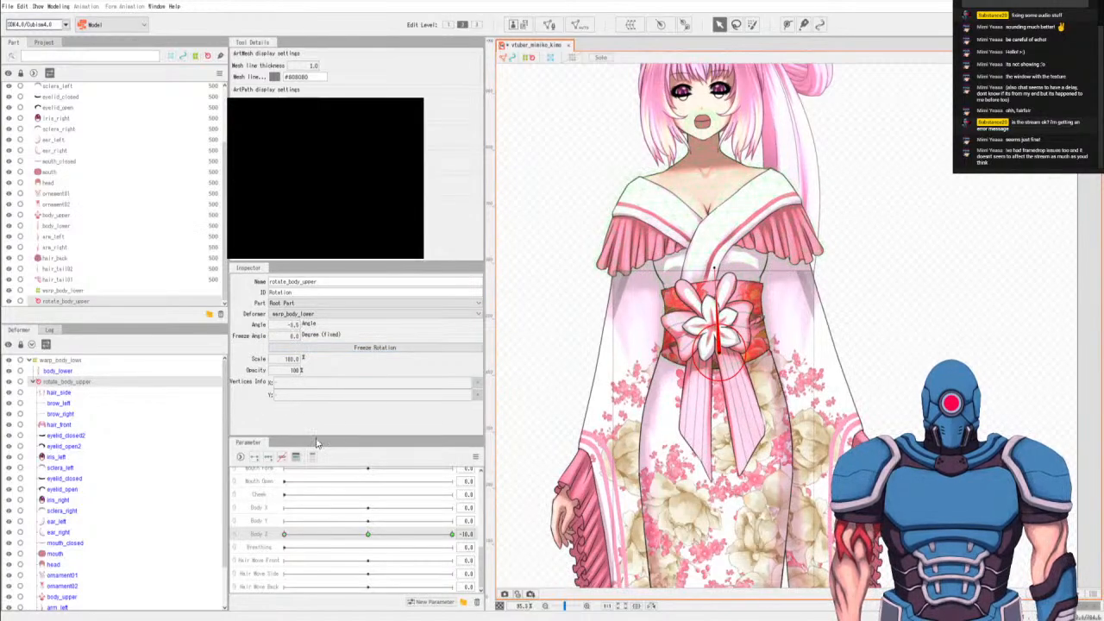
# Set the rotate_body_upper angle to 3.5 degrees at Body Z 10, and preview the tilt by sweeping Body Z from 0 to -10.
pyautogui.click(451, 535)
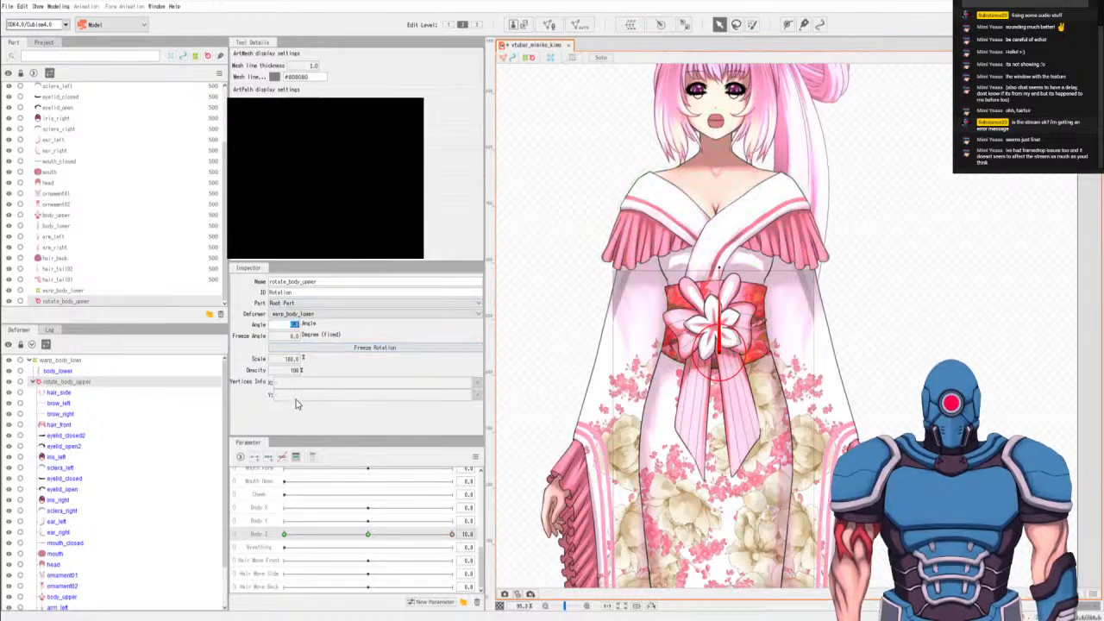
pyautogui.write('3.5')
pyautogui.press('Return')
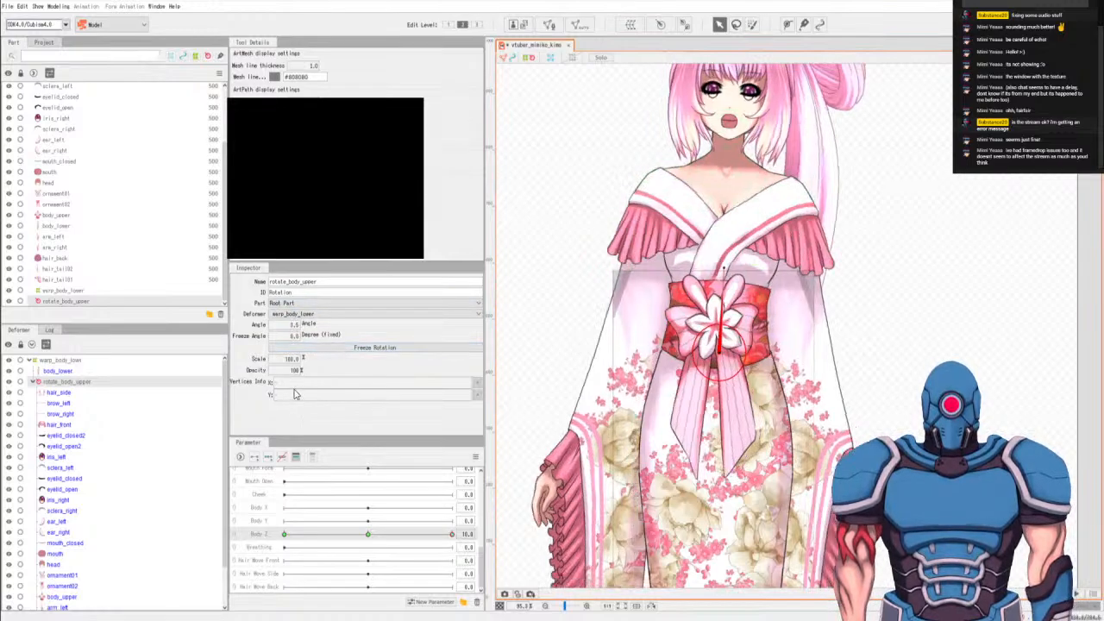
pyautogui.click(368, 534)
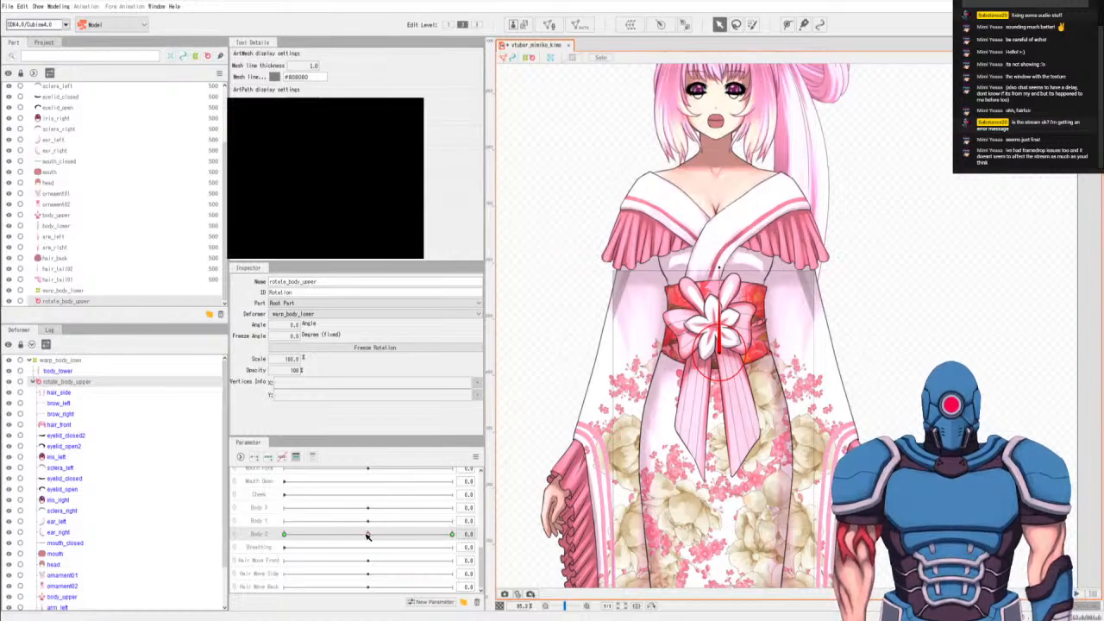
pyautogui.moveTo(368, 535)
pyautogui.mouseDown()
pyautogui.moveTo(316, 534)
pyautogui.moveTo(414, 542)
pyautogui.moveTo(200, 536)
pyautogui.moveTo(474, 529)
pyautogui.moveTo(197, 546)
pyautogui.mouseUp()
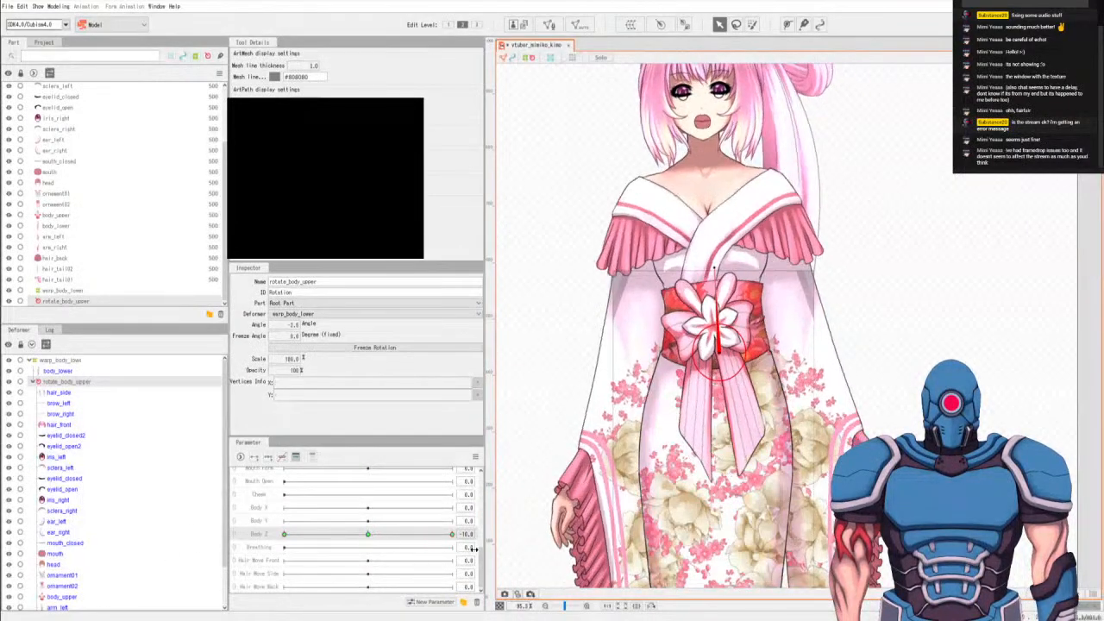
# Preview the upper-body tilt between Body Z -10 and 0, and reset Body Z to 0.
pyautogui.moveTo(323, 544); pyautogui.dragTo(313, 535)
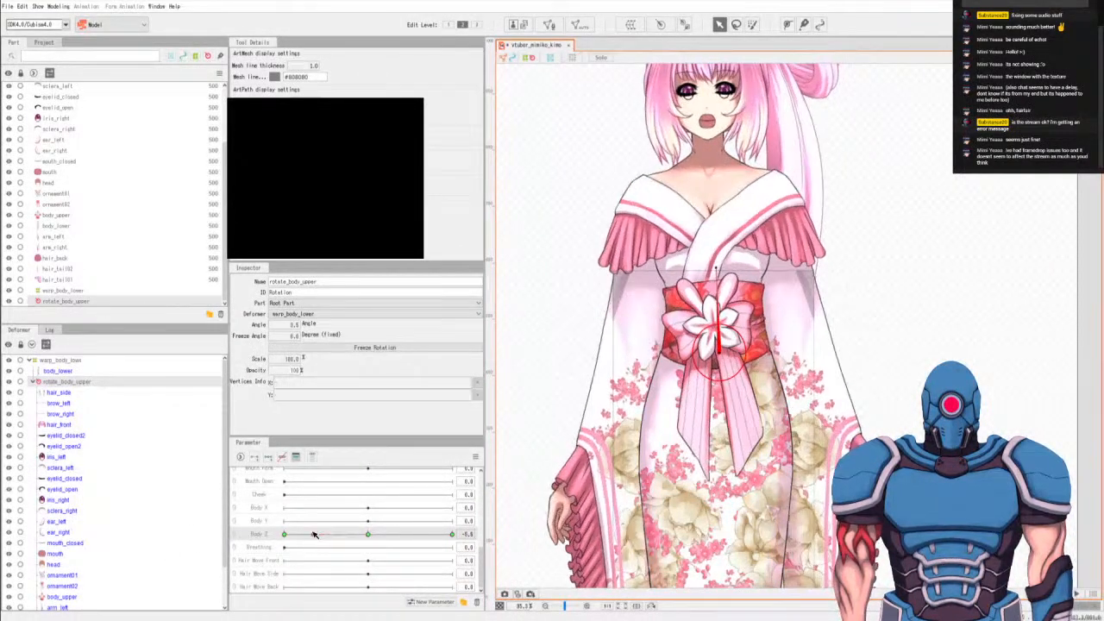
pyautogui.click(366, 536)
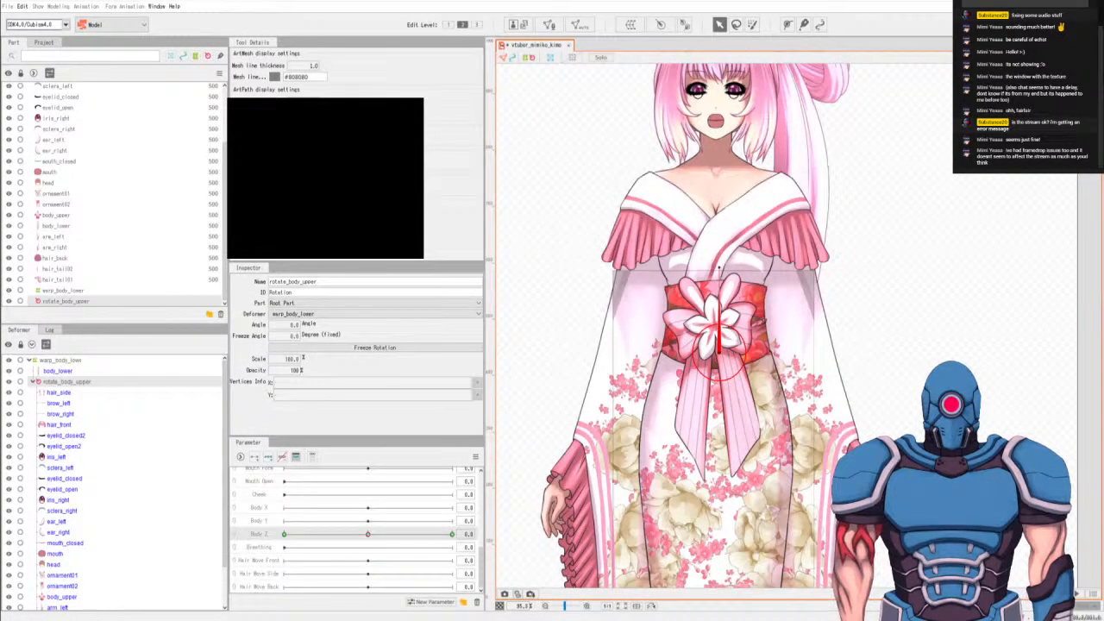
# Create a warp deformer named warp_body_upper as the parent of the body_upper mesh.
pyautogui.click(59, 393)
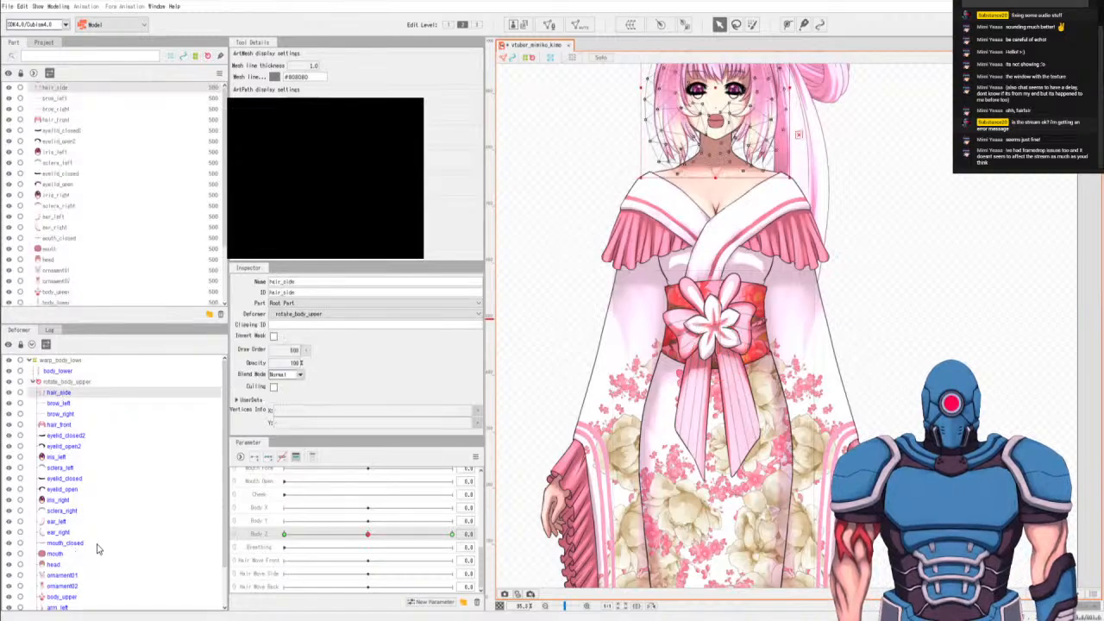
pyautogui.scroll(-1, 95, 524)
pyautogui.scroll(-1, 95, 523)
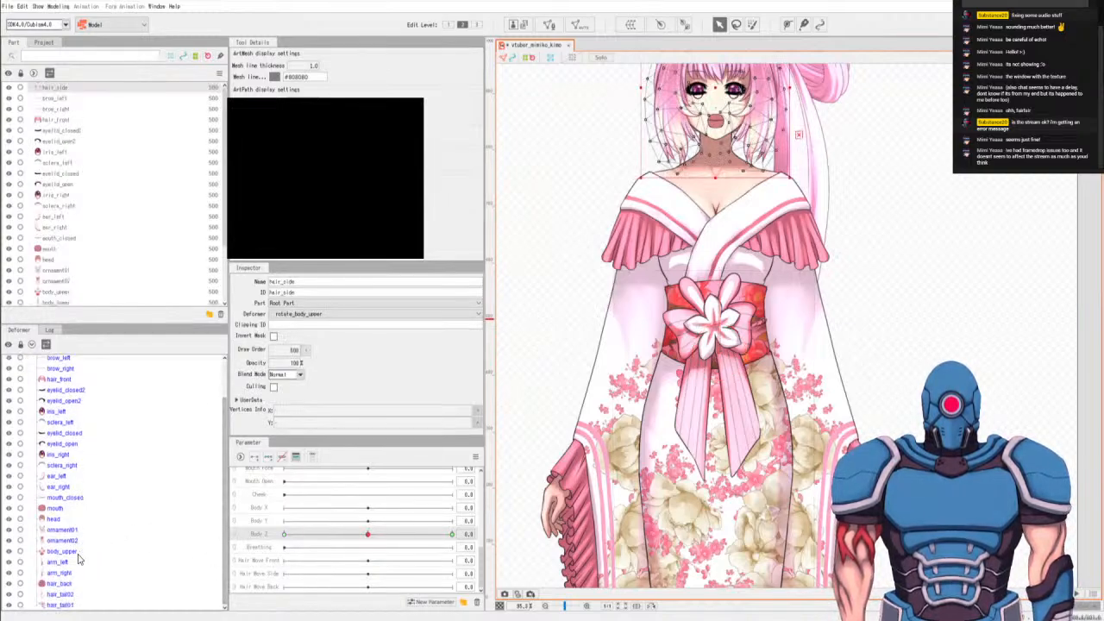
pyautogui.scroll(3, 82, 551)
pyautogui.click(78, 384)
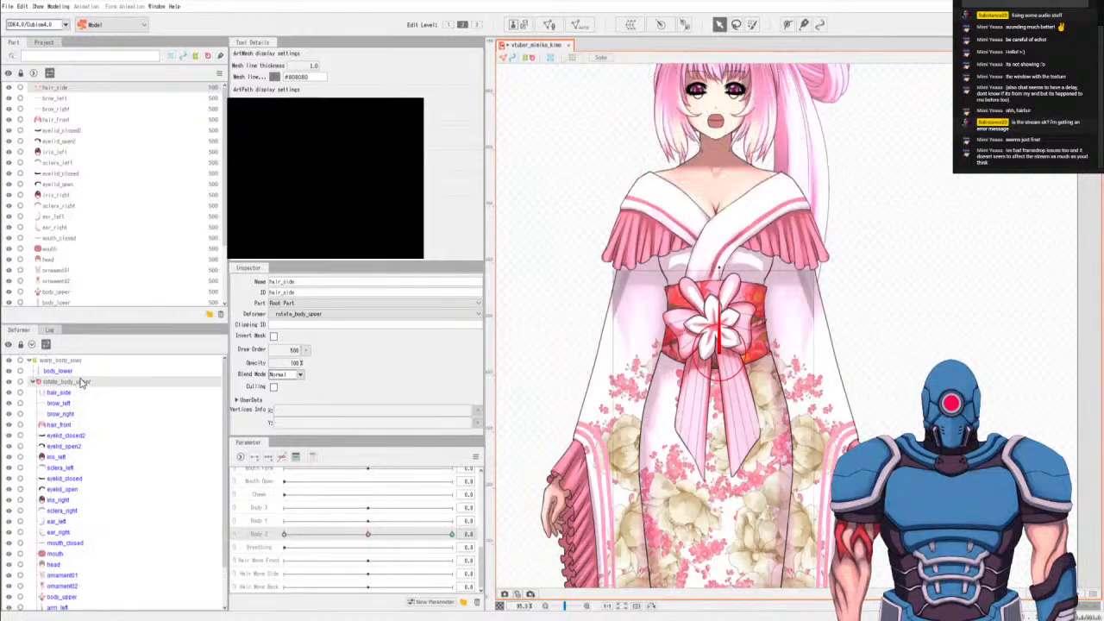
pyautogui.click(69, 599)
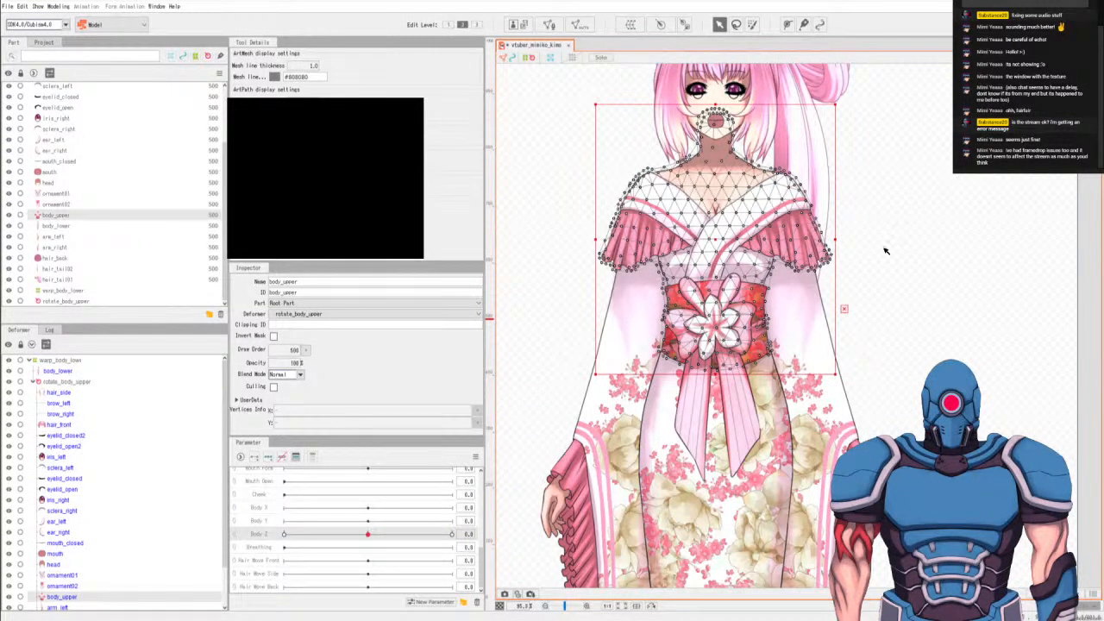
pyautogui.scroll(3, 748, 246)
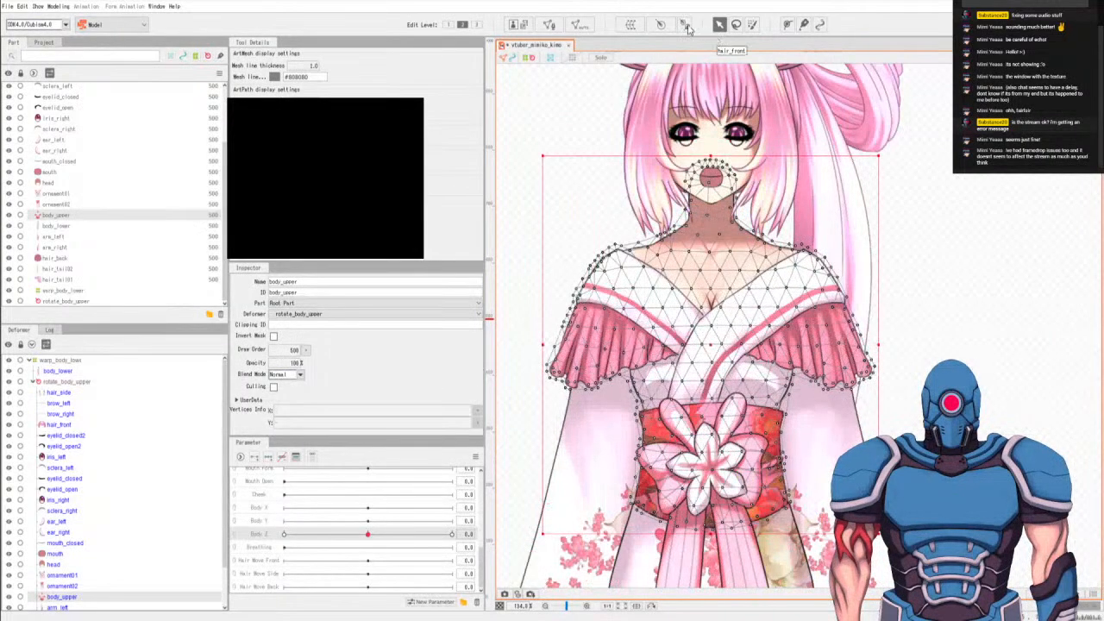
pyautogui.click(632, 26)
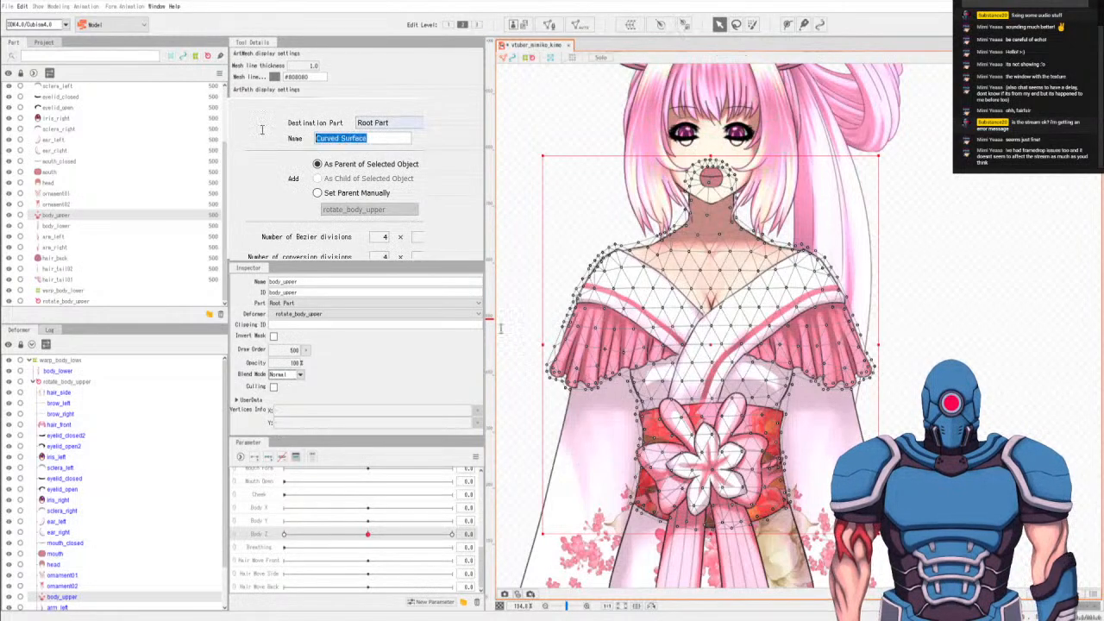
pyautogui.write('warp_body_upper')
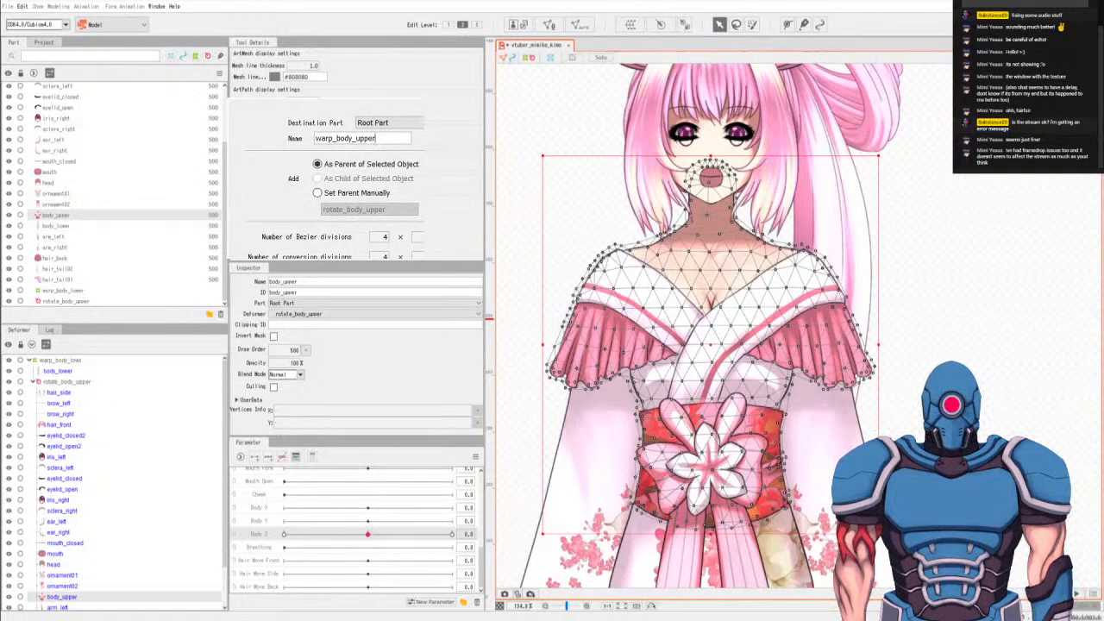
pyautogui.click(342, 251)
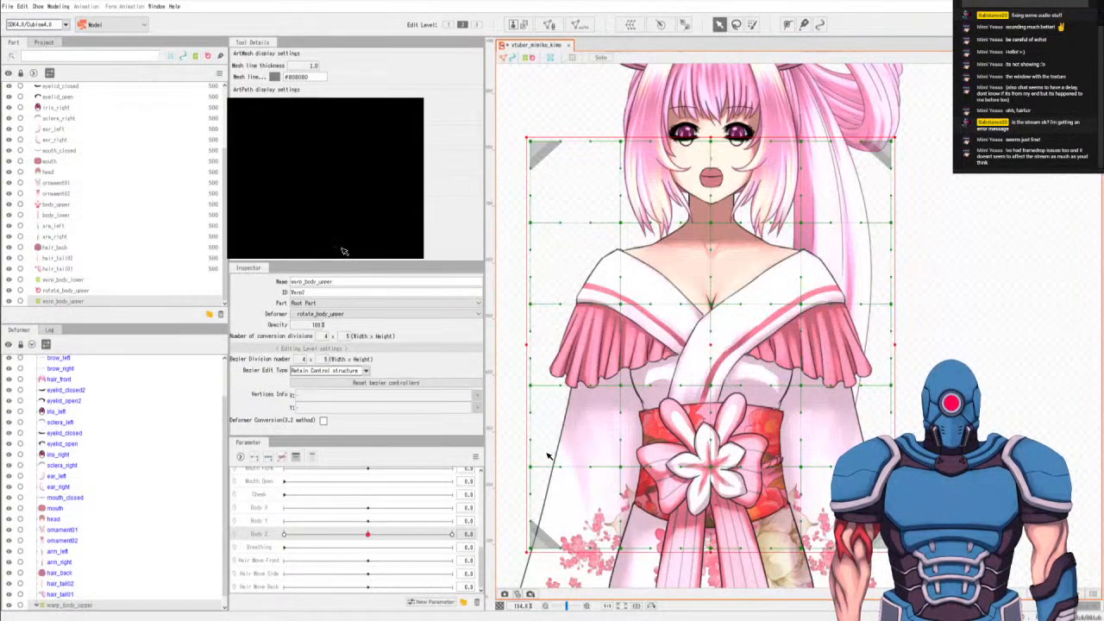
# Set the conversion and Bezier division widths of warp_body_upper to 6, keeping the height at 5.
pyautogui.doubleClick(326, 337)
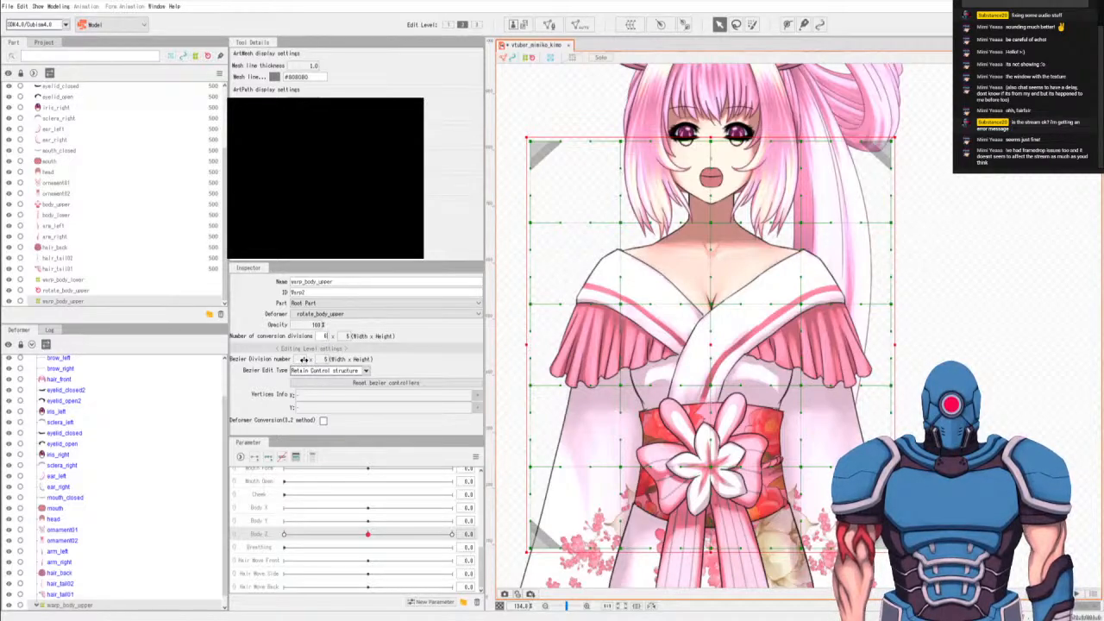
pyautogui.doubleClick(304, 361)
pyautogui.write('6')
pyautogui.press('Return')
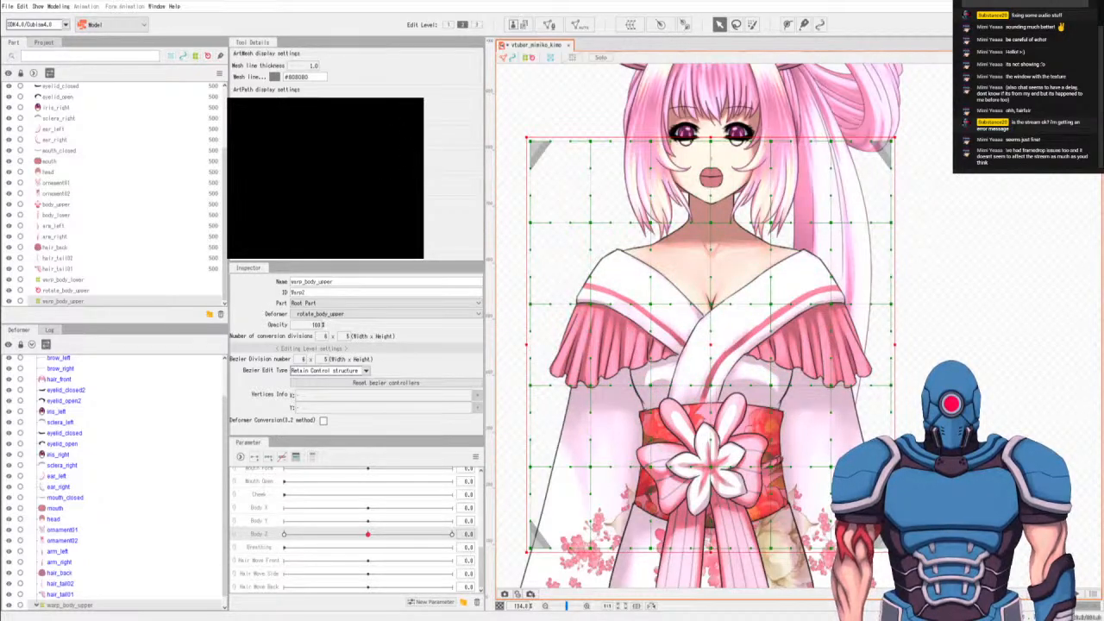
pyautogui.scroll(2, 780, 453)
pyautogui.scroll(-3, 690, 419)
pyautogui.scroll(3, 690, 427)
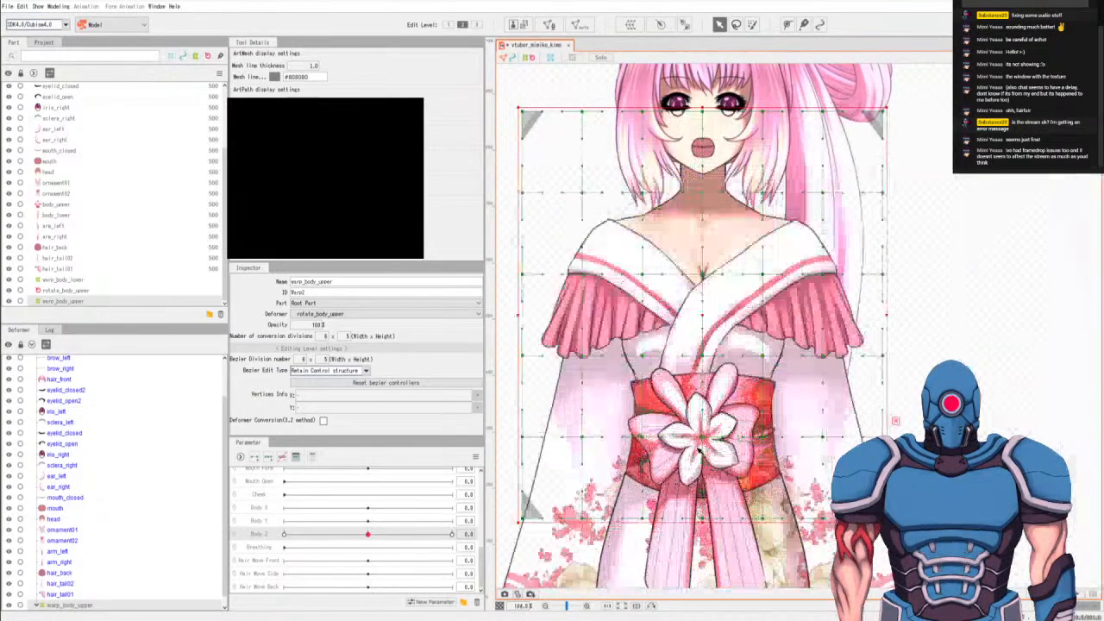
pyautogui.scroll(-2, 702, 457)
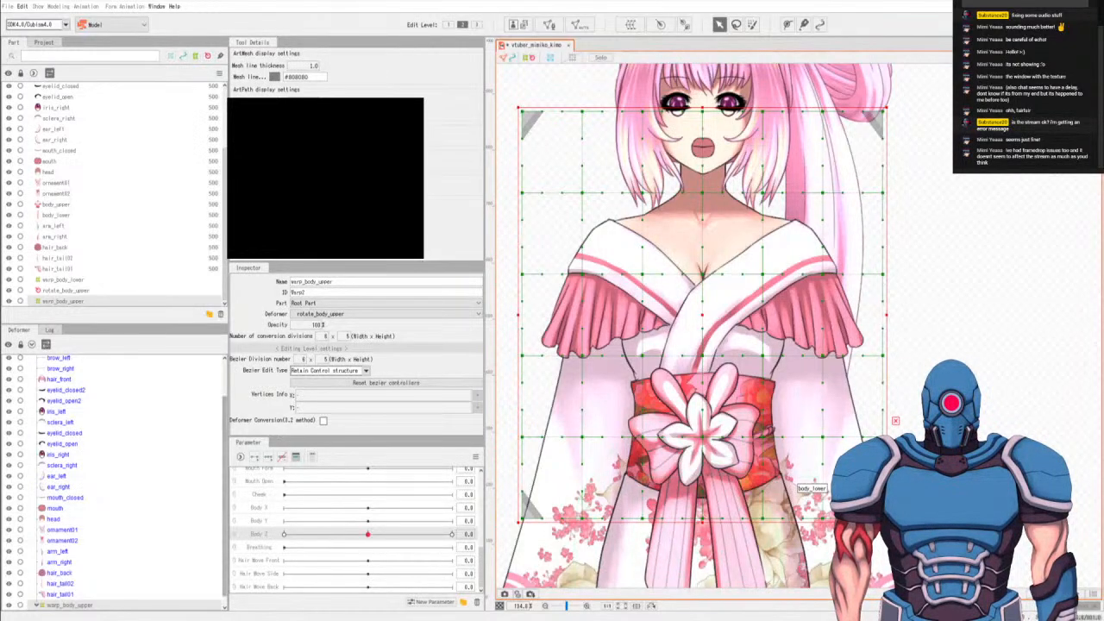
# Move all meshes from hair_side through hair_tail01 under rotate_body_upper into the warp_body_upper deformer.
pyautogui.click(68, 595)
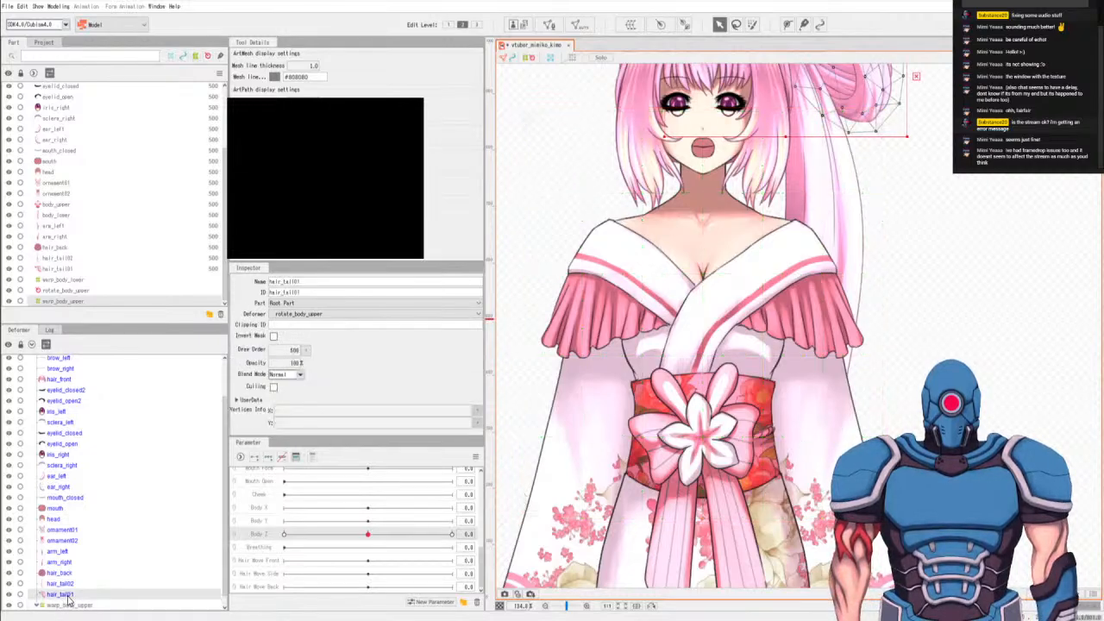
pyautogui.scroll(2, 121, 550)
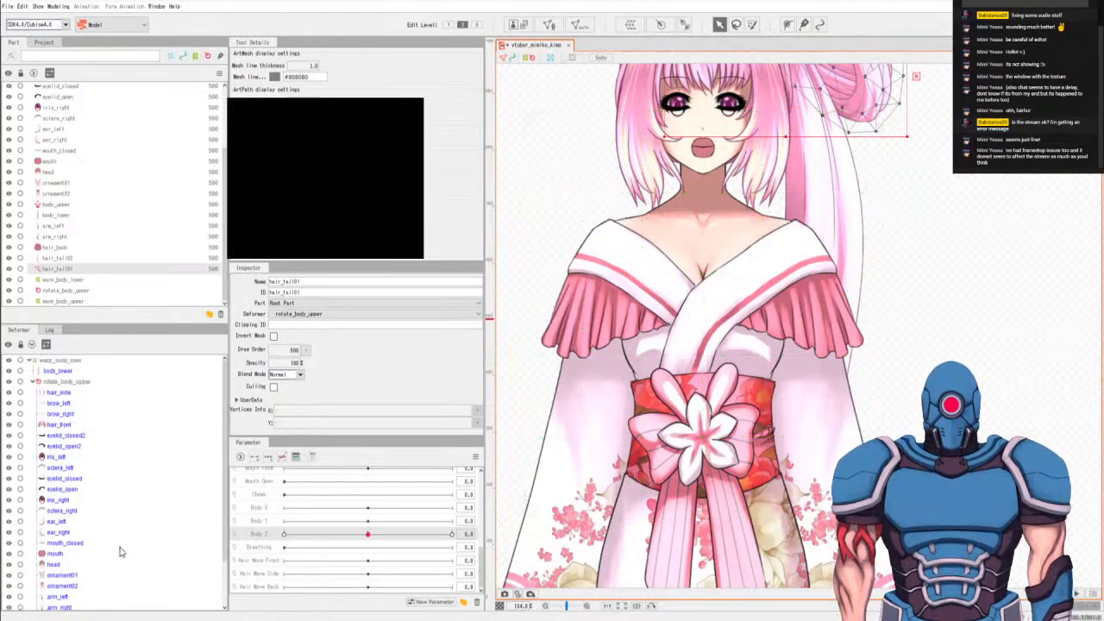
pyautogui.keyDown('shift'); pyautogui.click(58, 393); pyautogui.keyUp('shift')
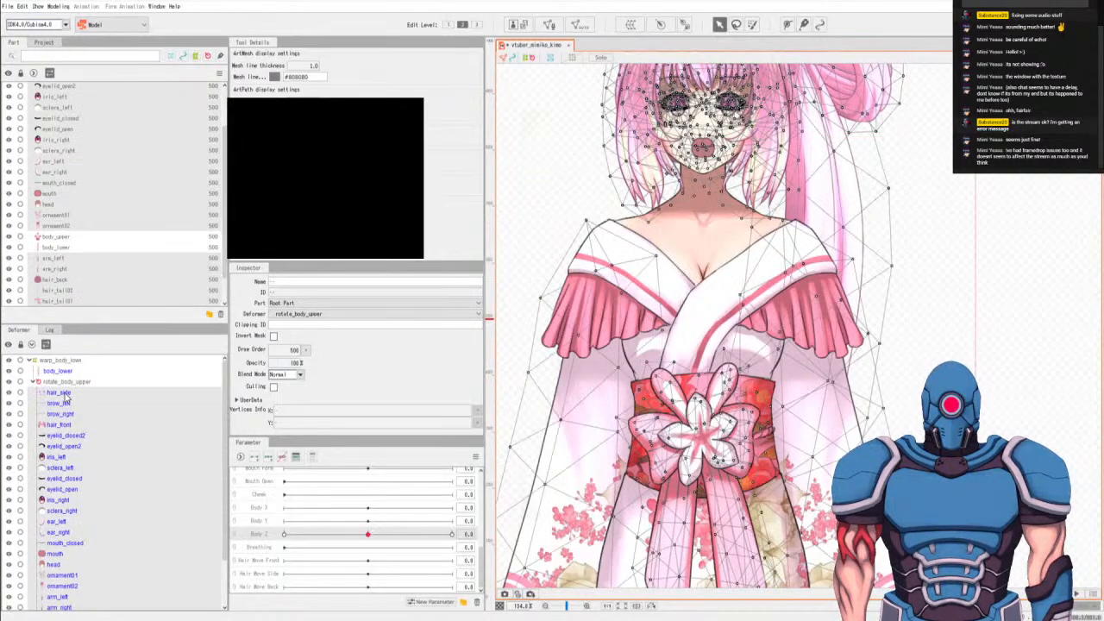
pyautogui.scroll(-2, 138, 568)
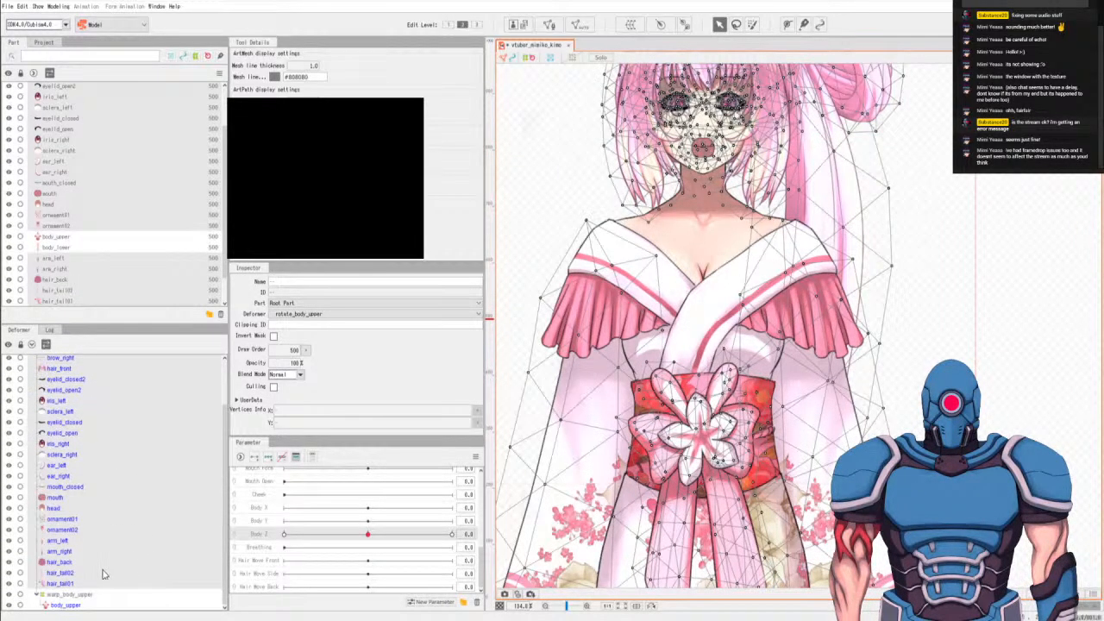
pyautogui.moveTo(62, 584); pyautogui.dragTo(74, 603)
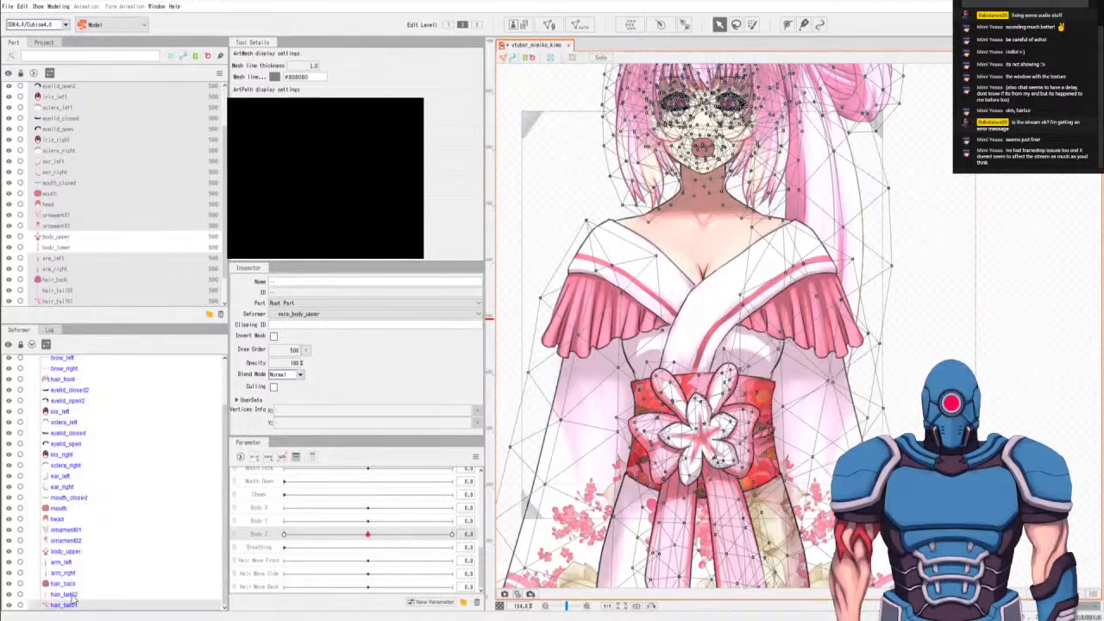
# Examine the nesting of the deformer hierarchy from warp_body_lower through rotate_body_upper to warp_body_upper.
pyautogui.click(36, 394)
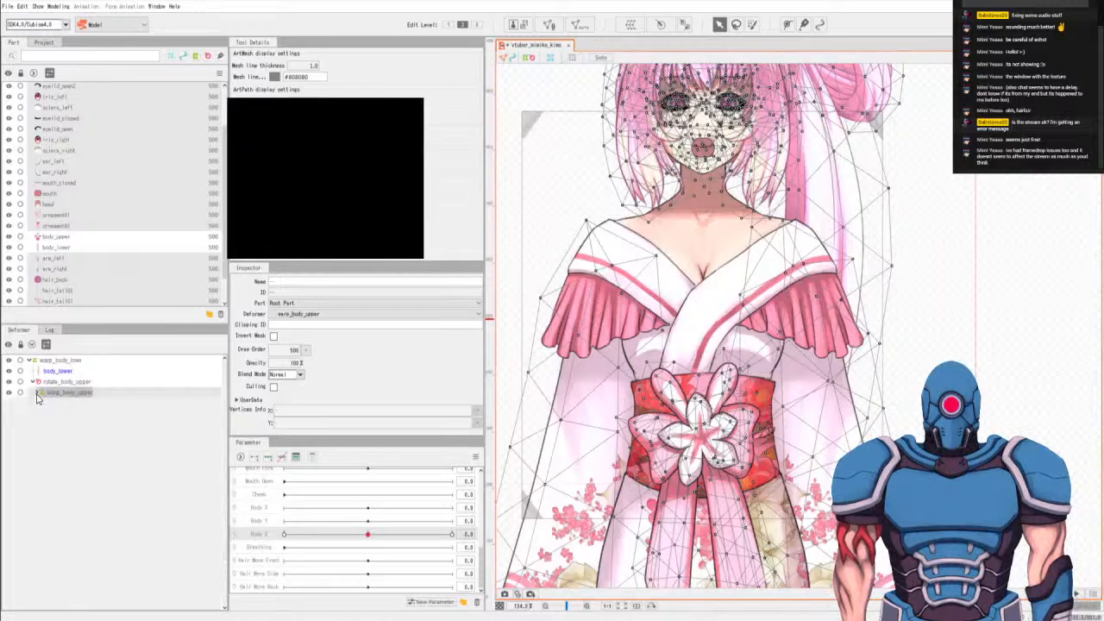
pyautogui.click(36, 395)
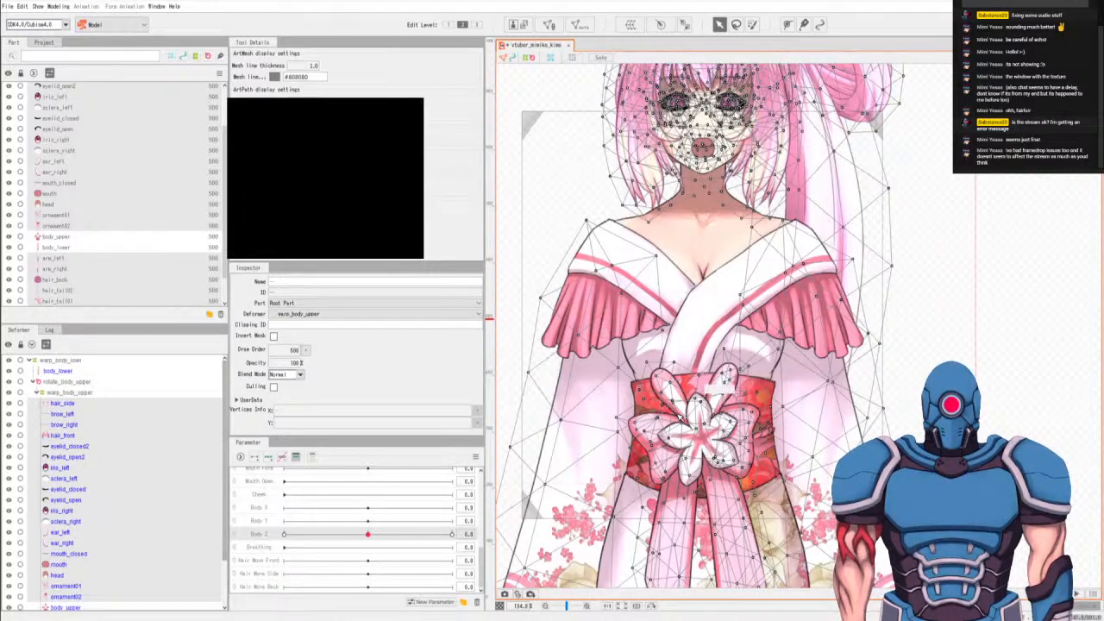
pyautogui.scroll(-3, 682, 419)
pyautogui.click(36, 394)
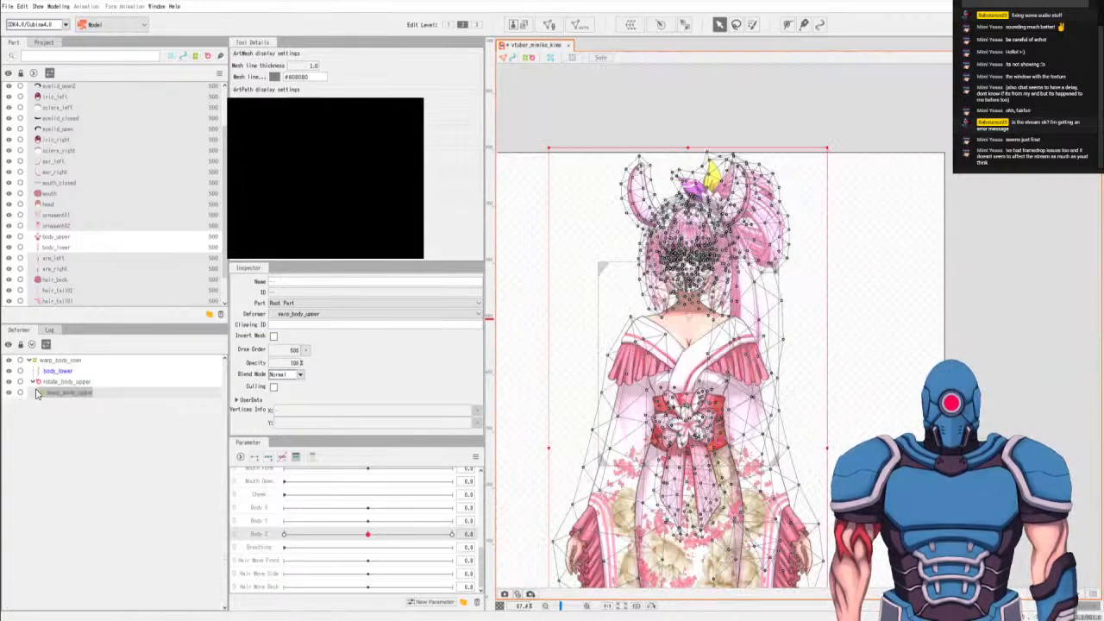
pyautogui.click(32, 381)
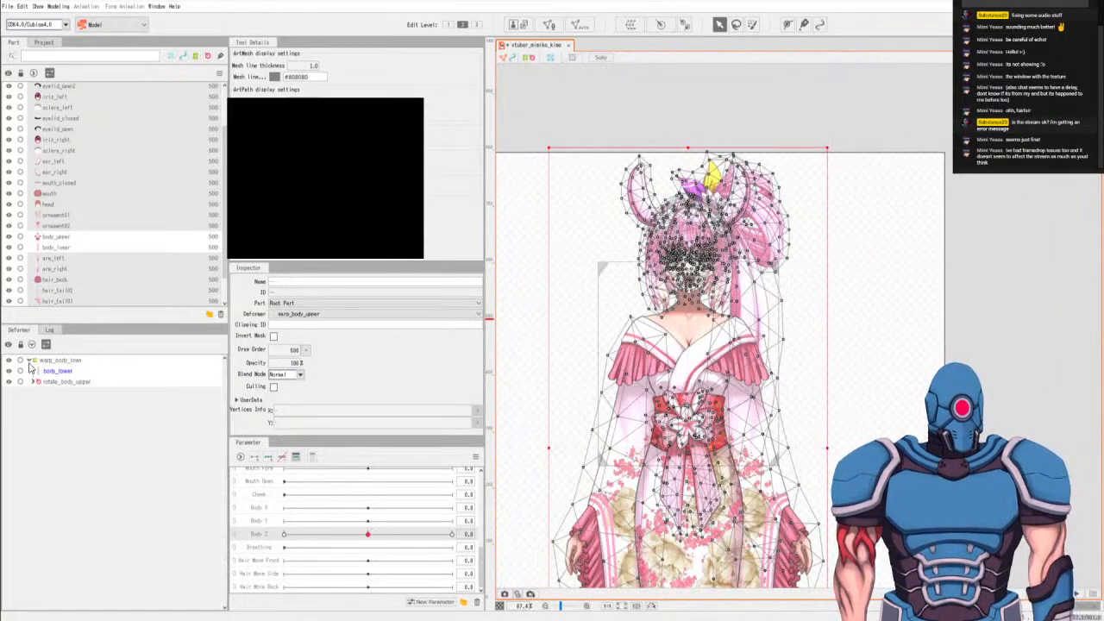
pyautogui.click(30, 360)
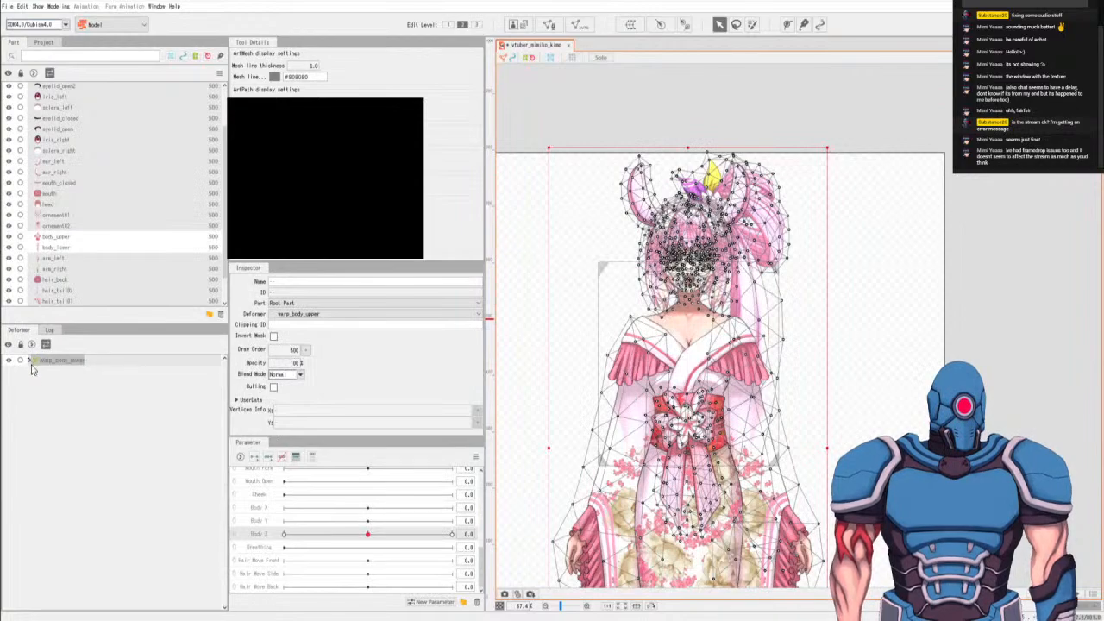
pyautogui.click(30, 361)
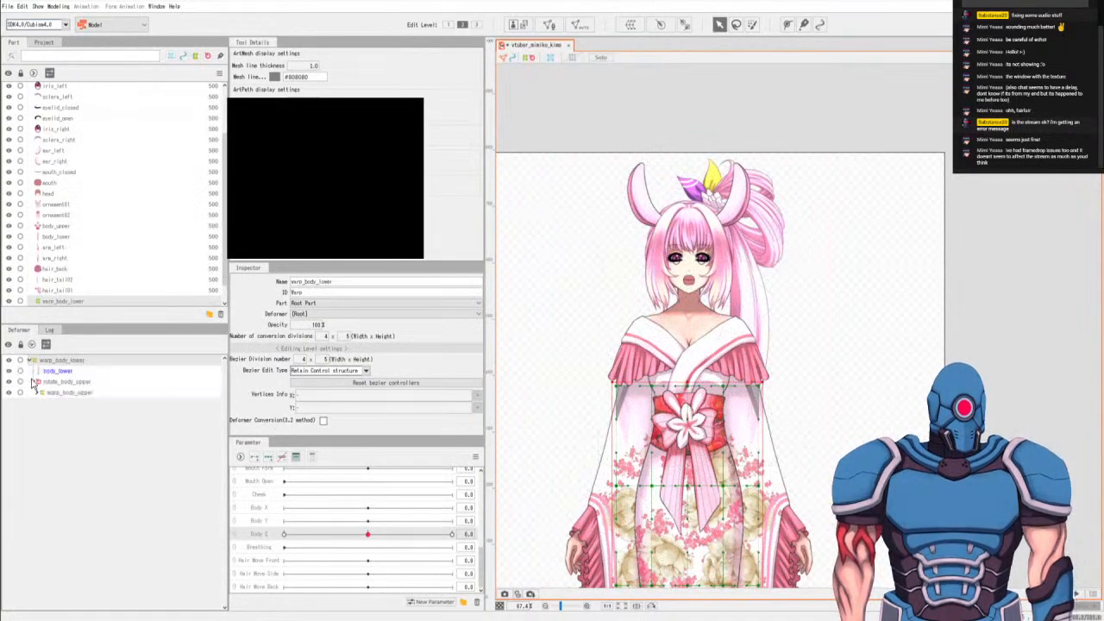
# Add three keys each to Body X and Body Y for warp_body_upper, and link the two parameters into one grid.
pyautogui.click(41, 395)
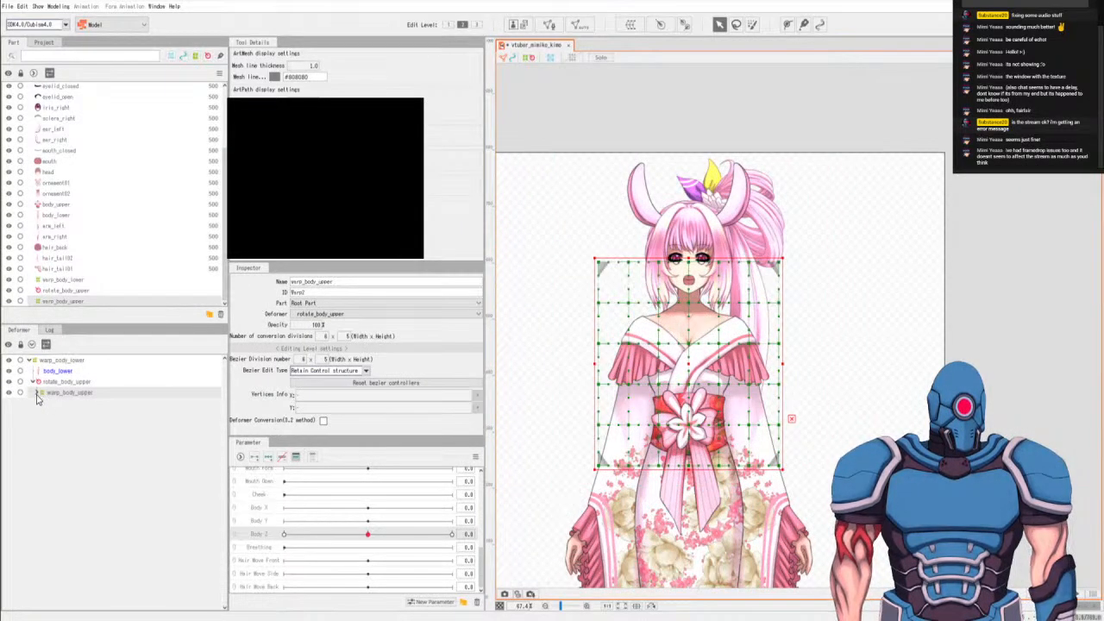
pyautogui.click(36, 393)
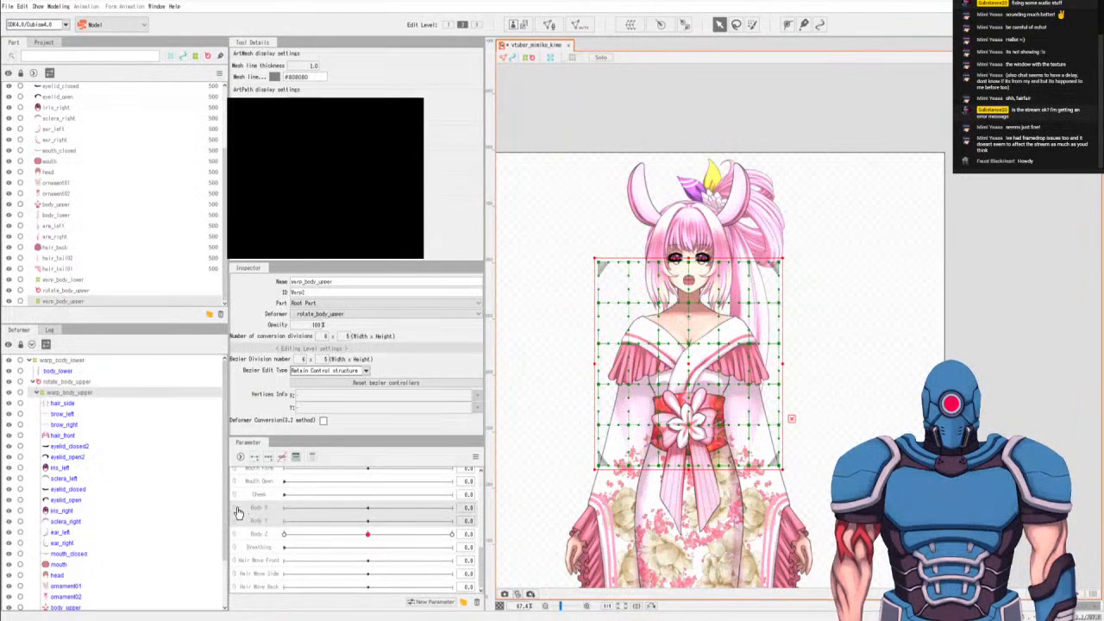
pyautogui.scroll(2, 729, 376)
pyautogui.scroll(2, 716, 379)
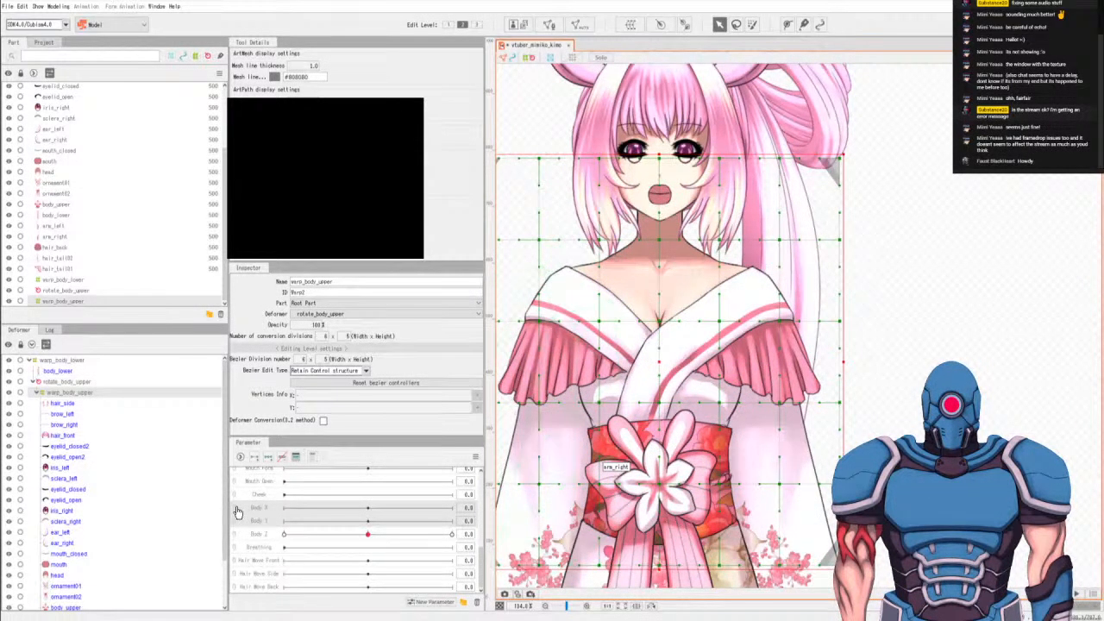
pyautogui.click(268, 460)
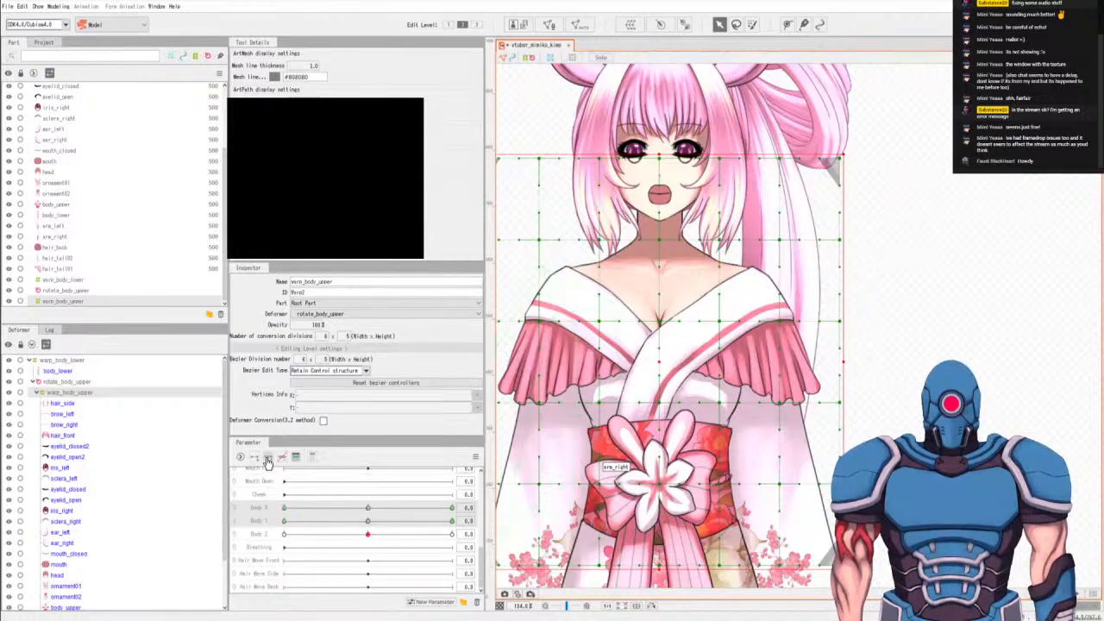
pyautogui.click(233, 513)
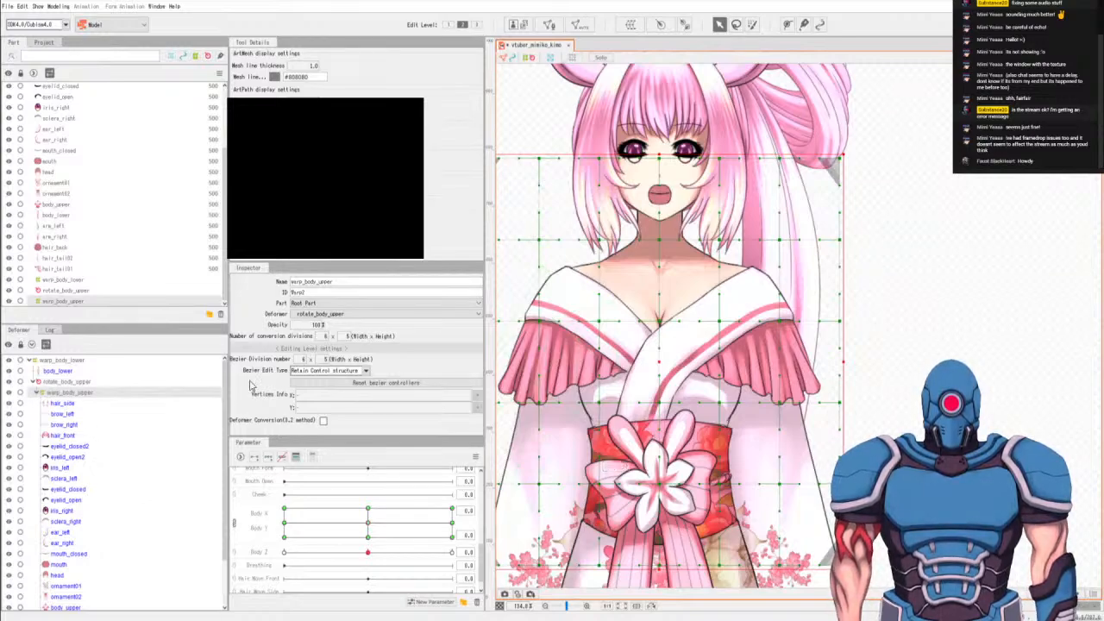
# Create a rotation deformer for the head mesh, pivoting at the mouth and extending up to between the eyes.
pyautogui.click(732, 133)
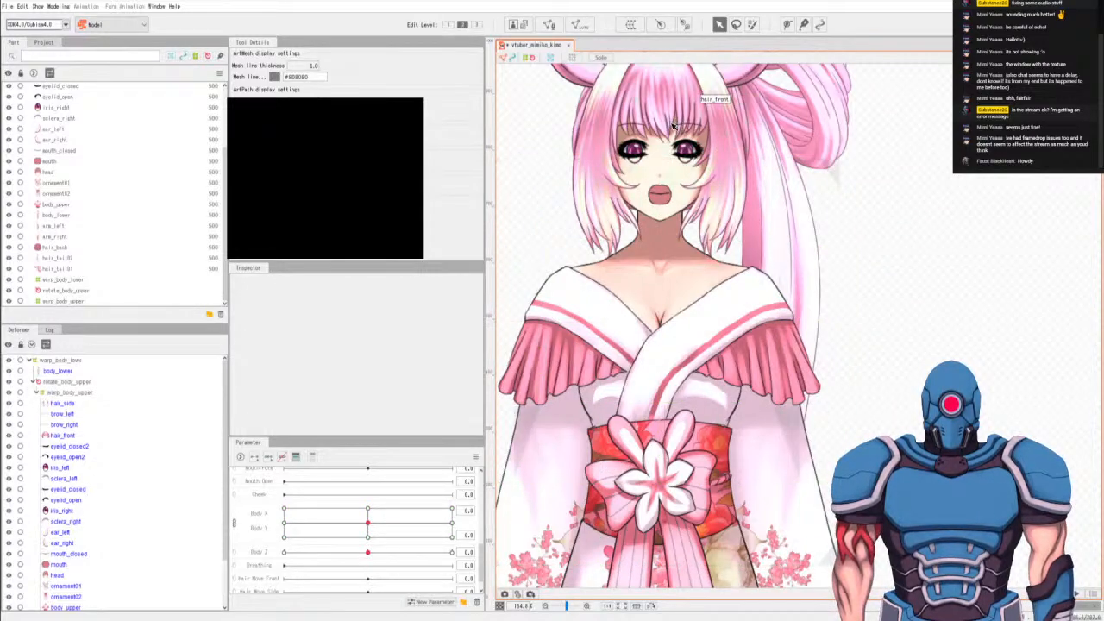
pyautogui.click(687, 205)
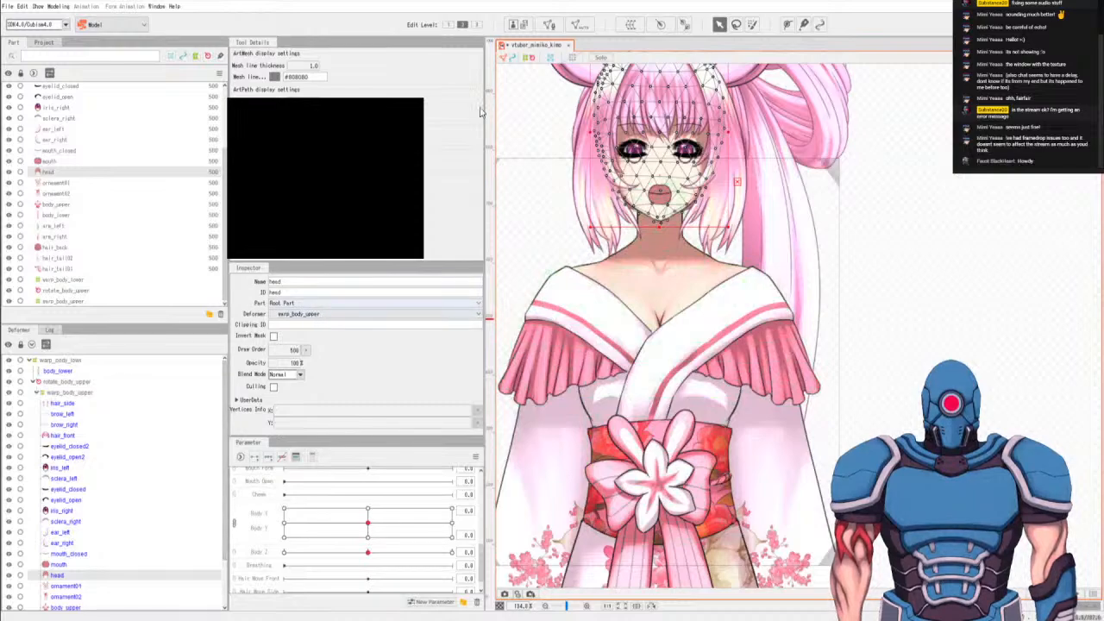
pyautogui.click(683, 24)
pyautogui.scroll(3, 669, 204)
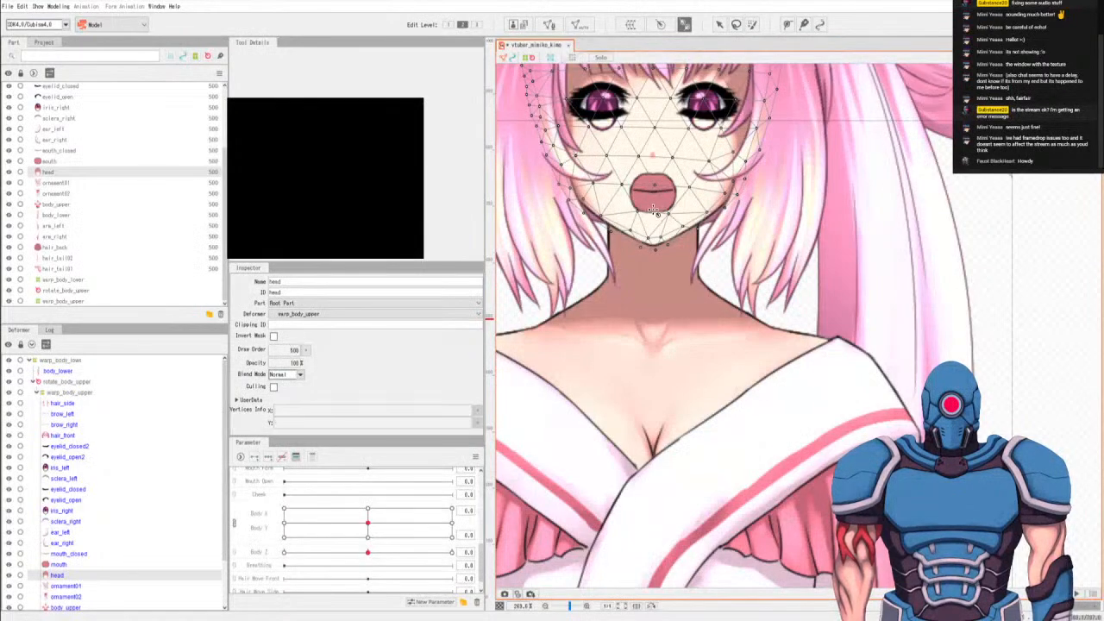
pyautogui.moveTo(694, 190); pyautogui.dragTo(712, 392)
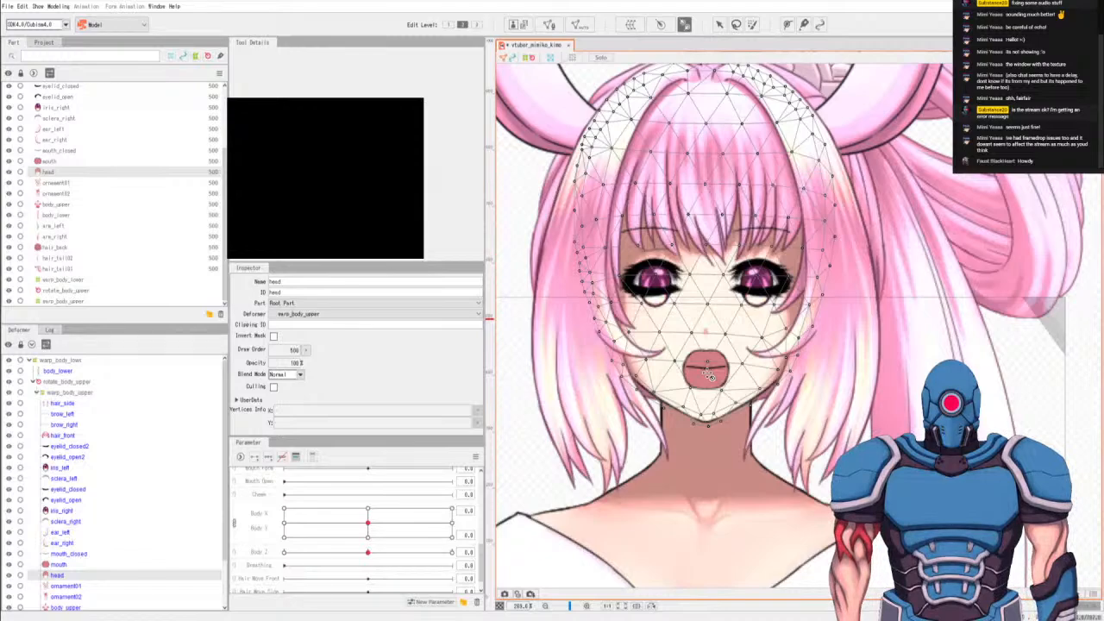
pyautogui.moveTo(709, 375); pyautogui.dragTo(708, 276)
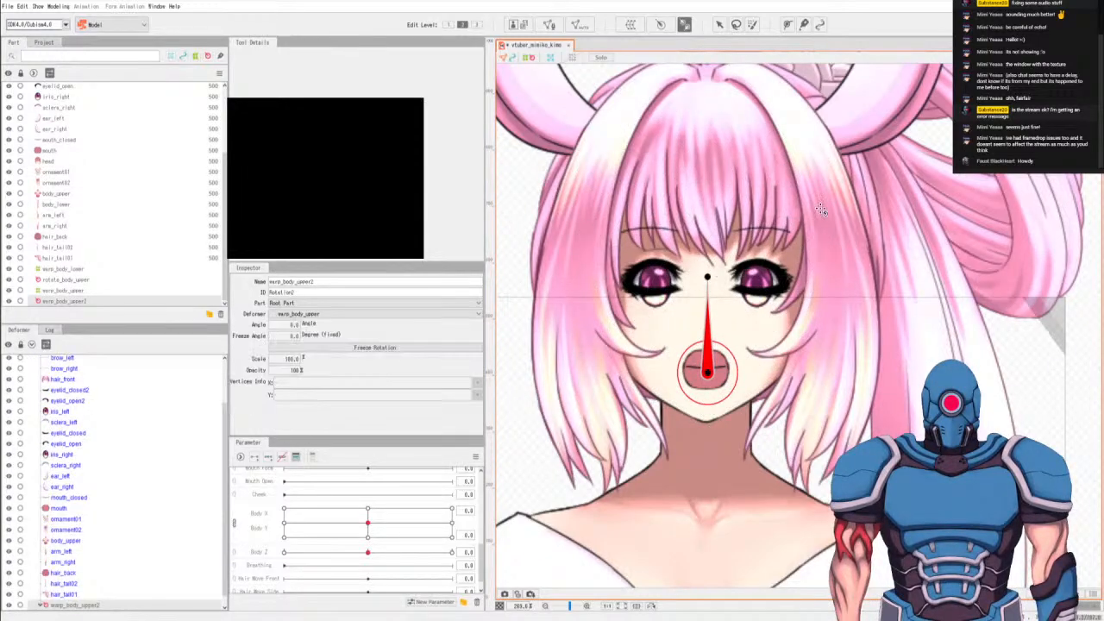
# Rename the new rotation deformer above the head mesh to rotate_head.
pyautogui.scroll(-1, 65, 595)
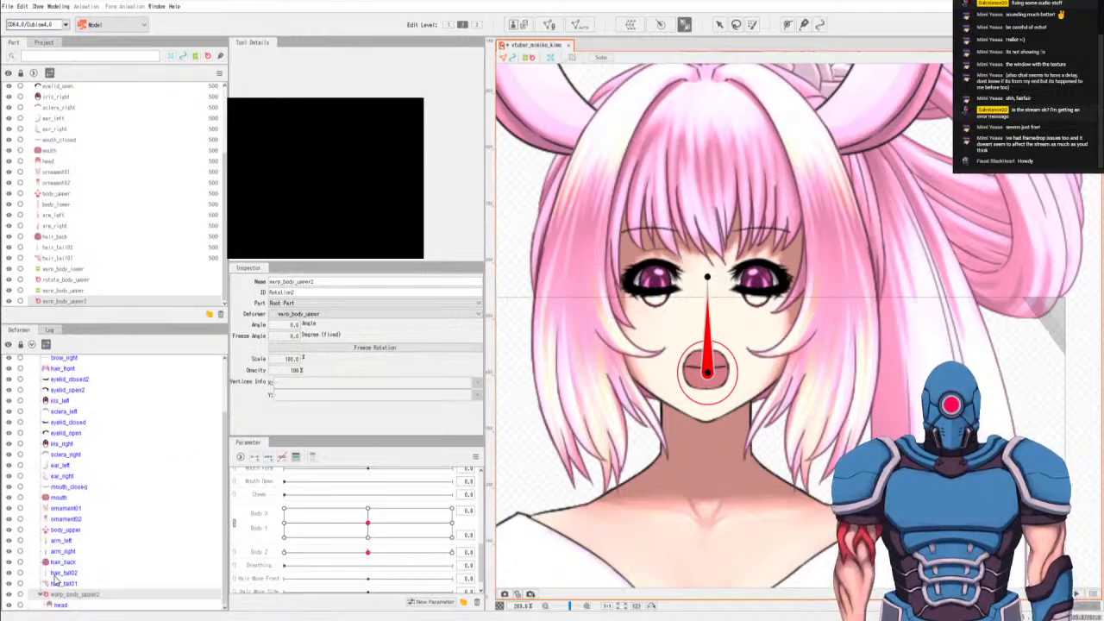
pyautogui.doubleClick(317, 282)
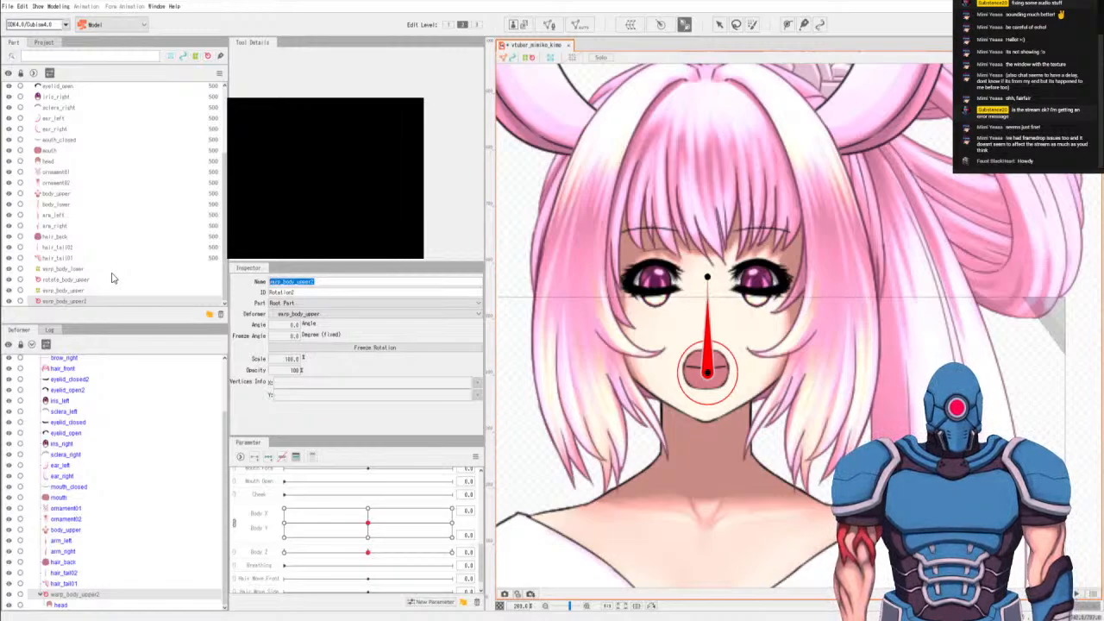
pyautogui.write('rotate_head')
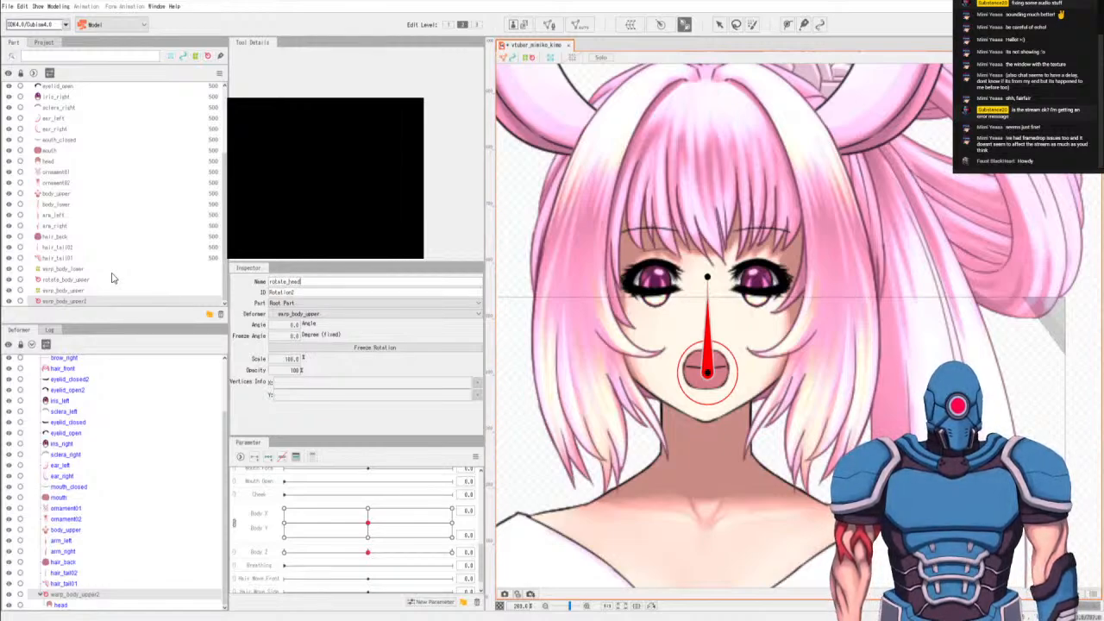
pyautogui.press('Return')
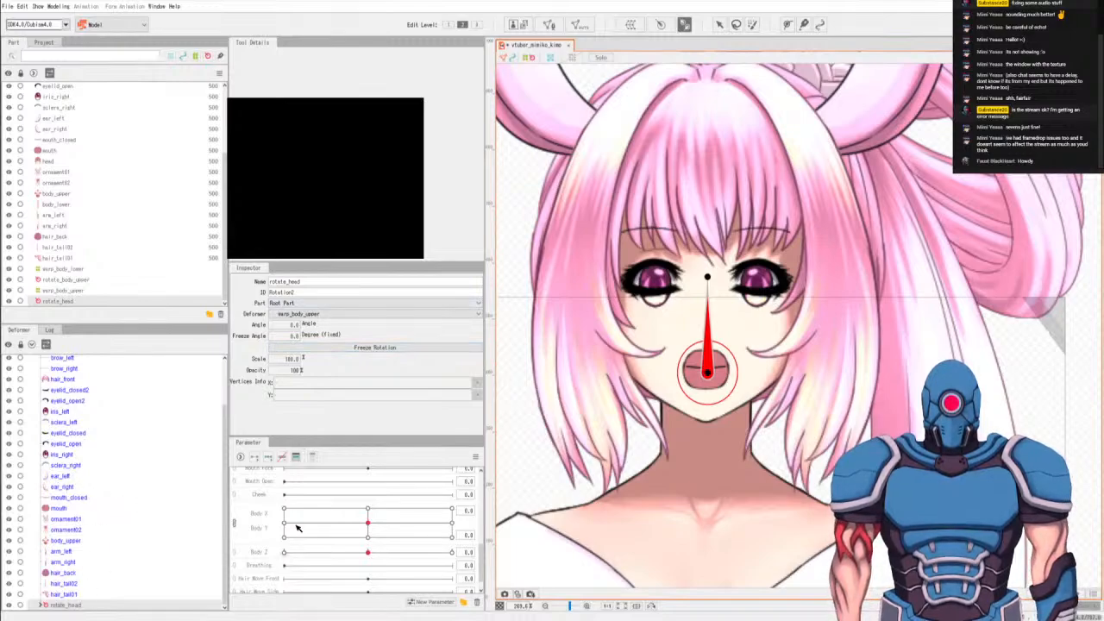
# Add three keys to the Angle Z parameter for the rotate_head deformer.
pyautogui.scroll(5, 311, 526)
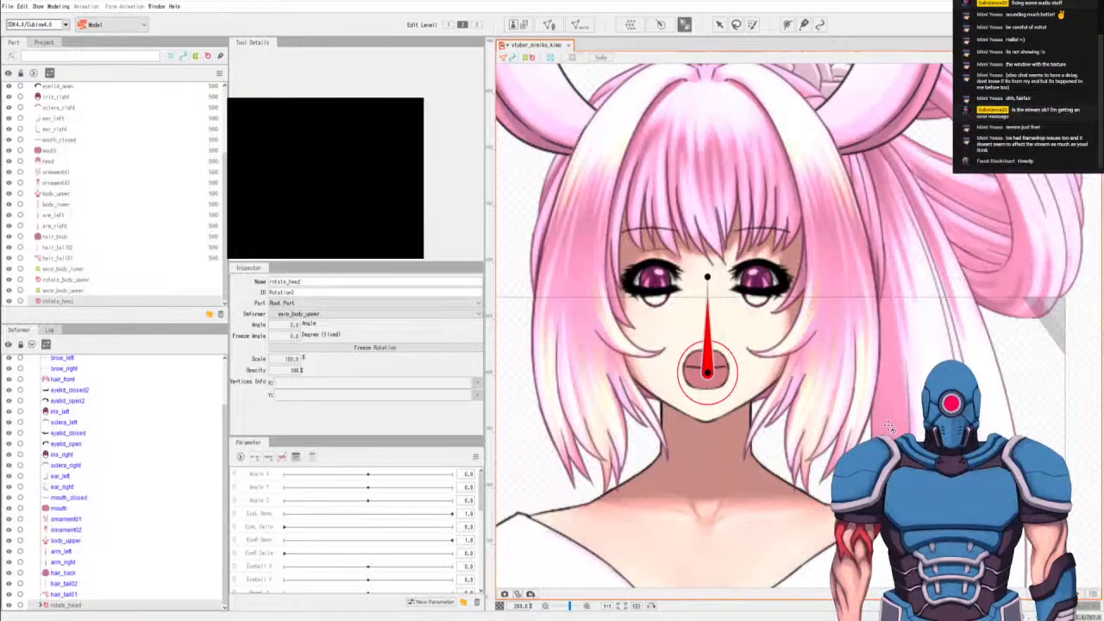
pyautogui.click(264, 504)
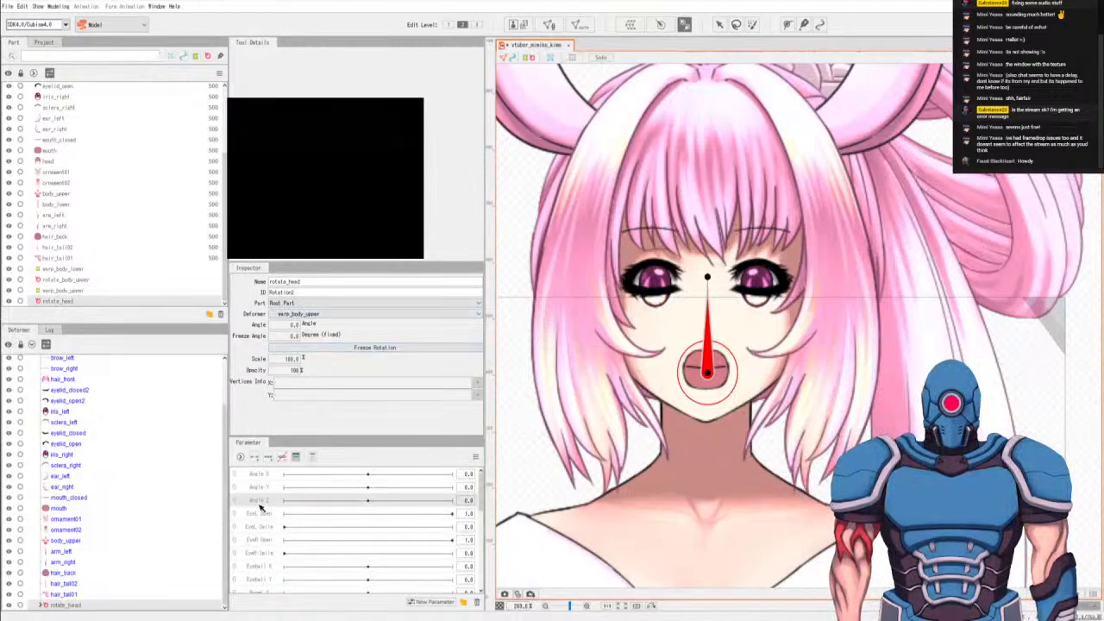
pyautogui.click(268, 458)
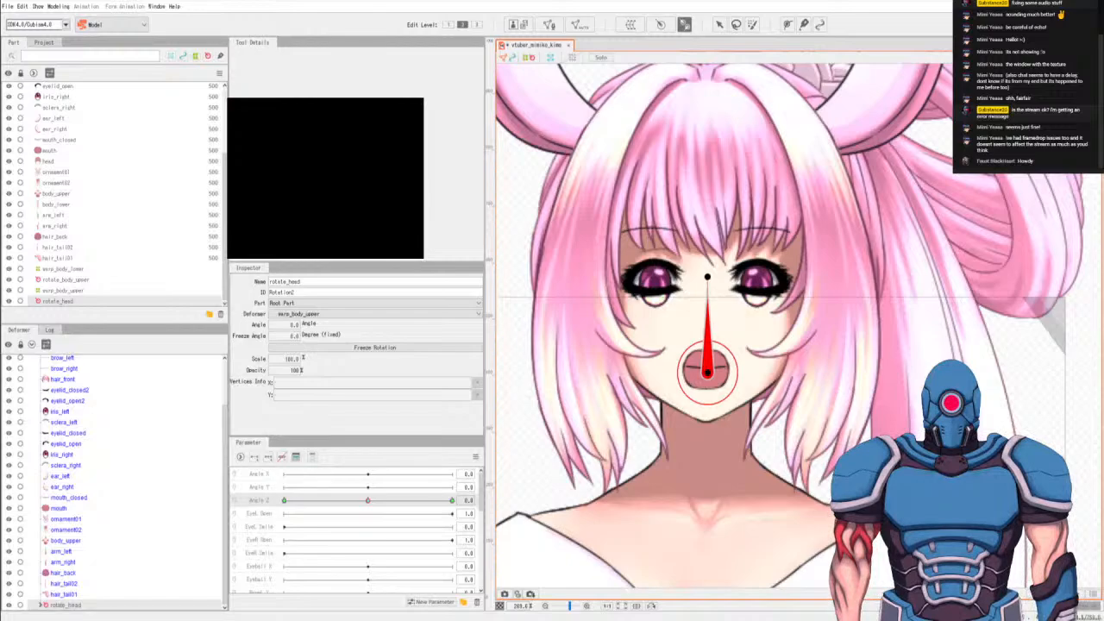
# Move the meshes from hair_side through hair_tail01 into the rotate_head deformer, leaving out ornament01 and ornament02.
pyautogui.click(69, 594)
pyautogui.scroll(2, 86, 412)
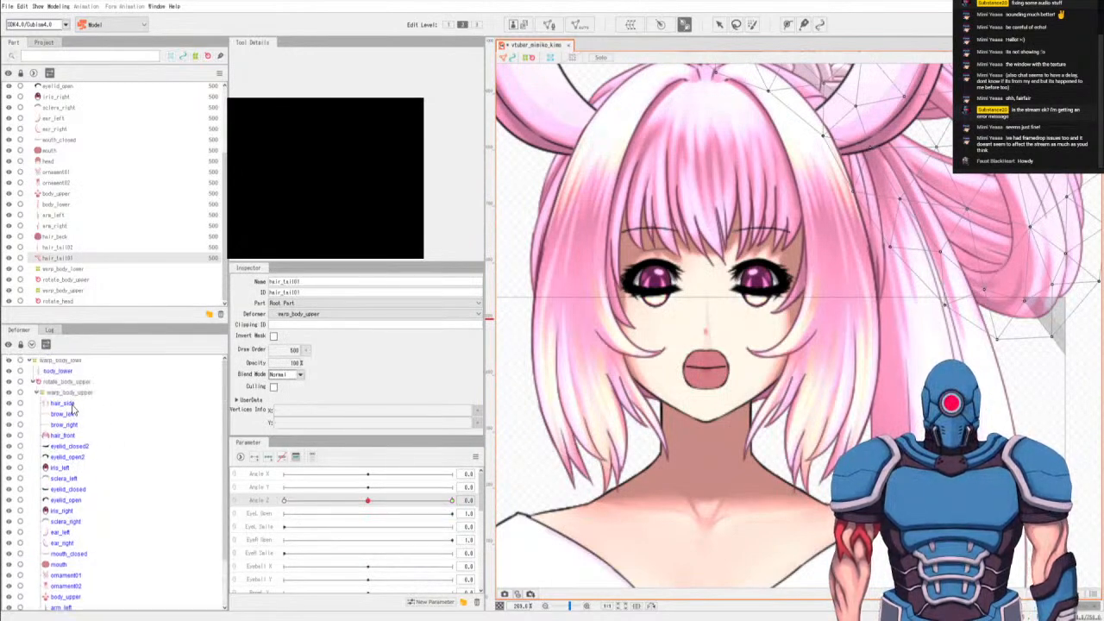
pyautogui.click(73, 411)
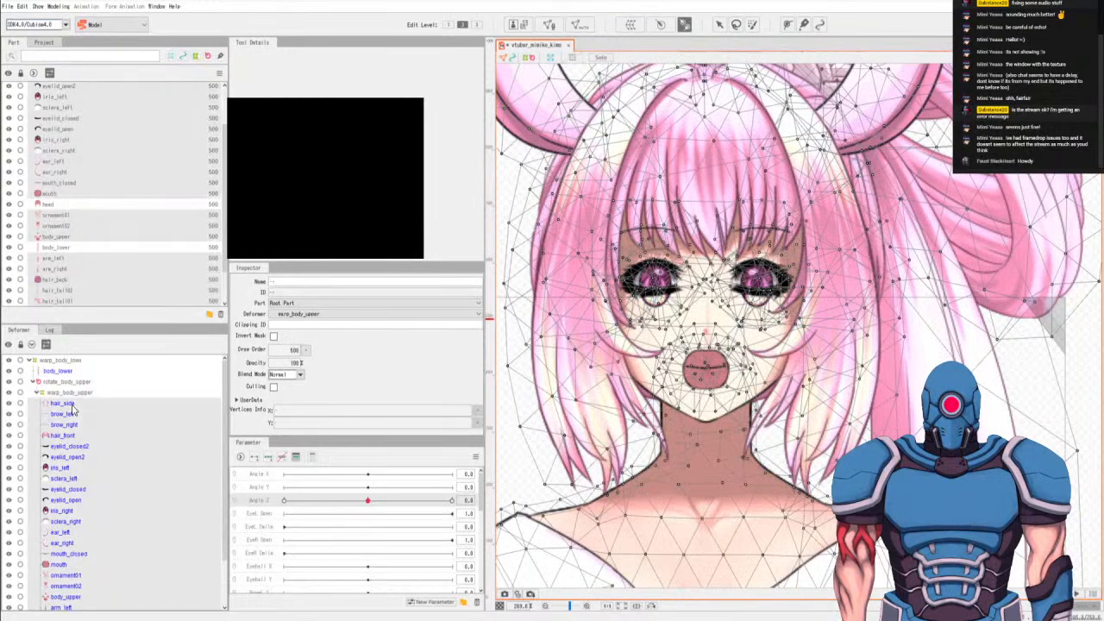
pyautogui.scroll(-2, 97, 509)
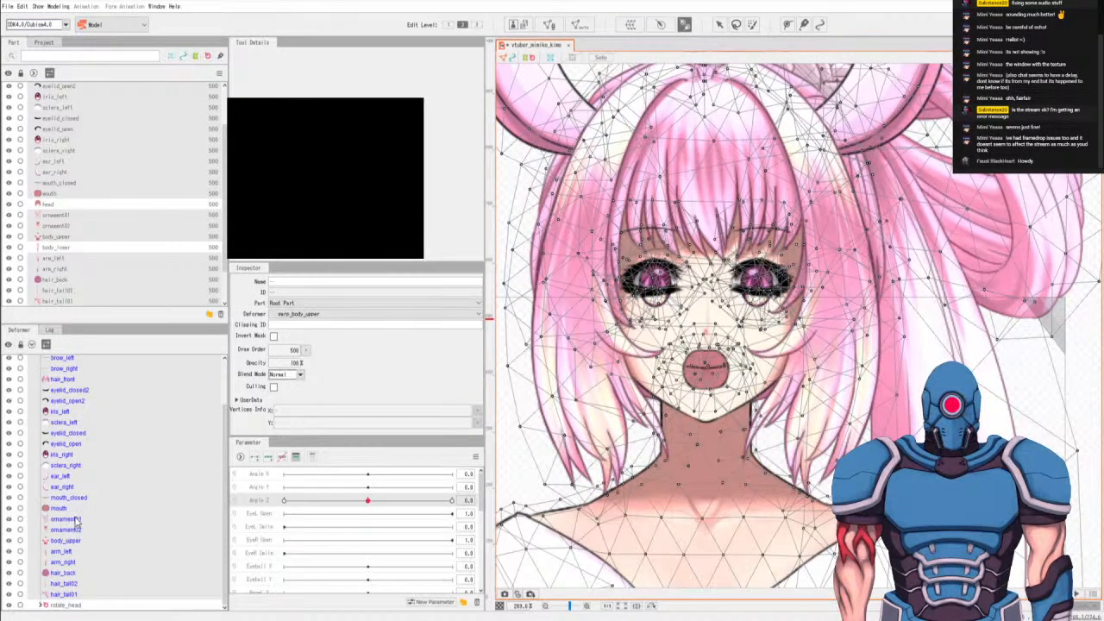
pyautogui.click(65, 518)
pyautogui.keyDown('ctrl'); pyautogui.click(69, 530); pyautogui.keyUp('ctrl')
pyautogui.scroll(-5, 741, 521)
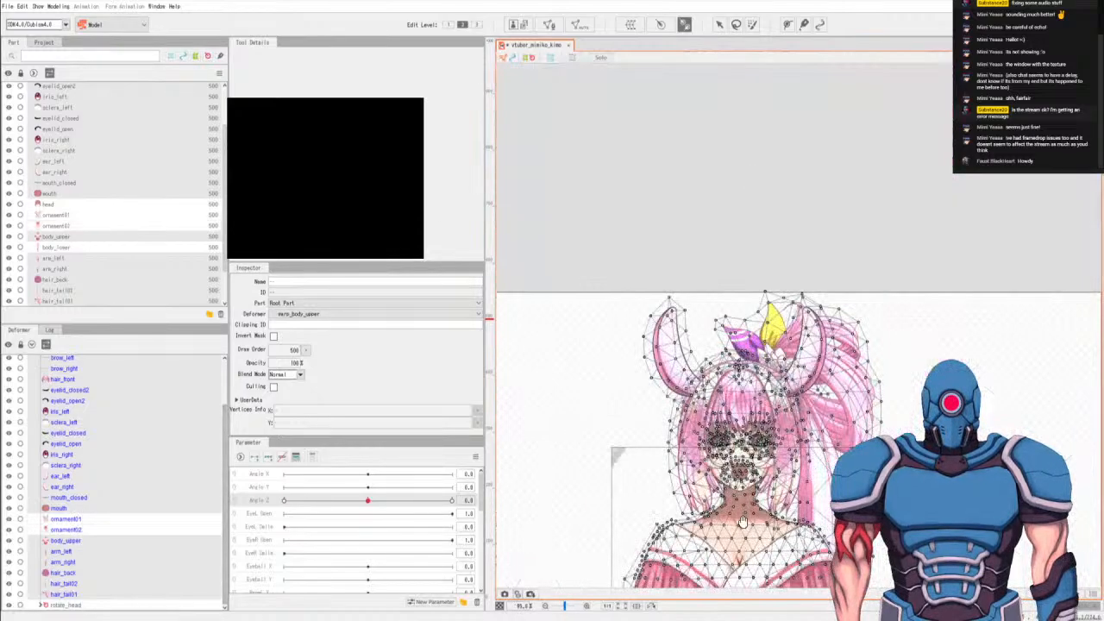
pyautogui.scroll(5, 742, 522)
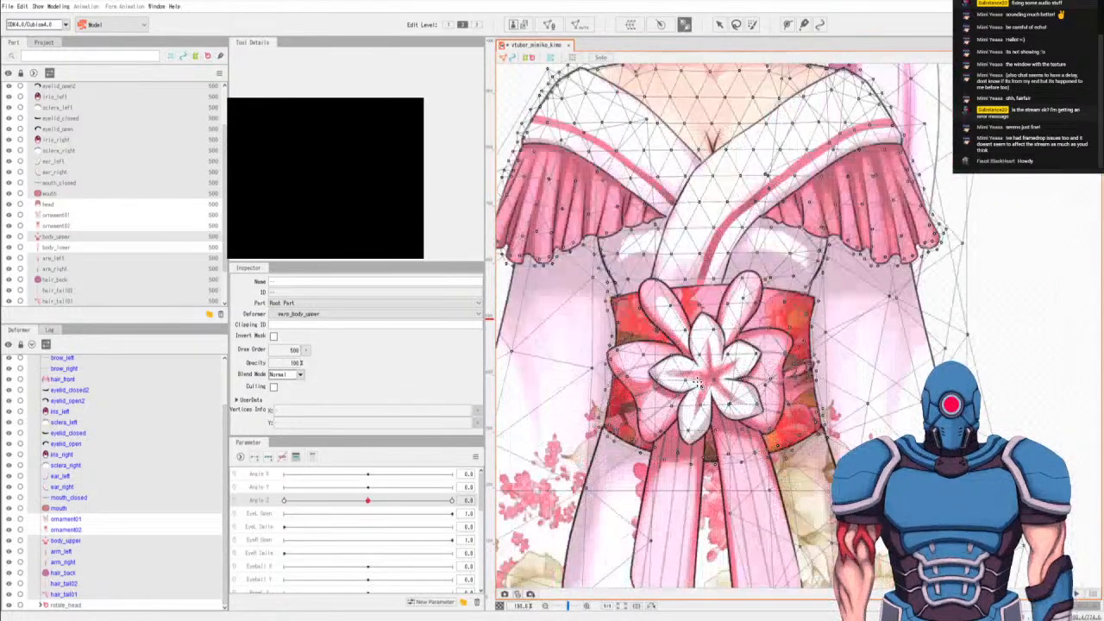
pyautogui.scroll(-2, 728, 422)
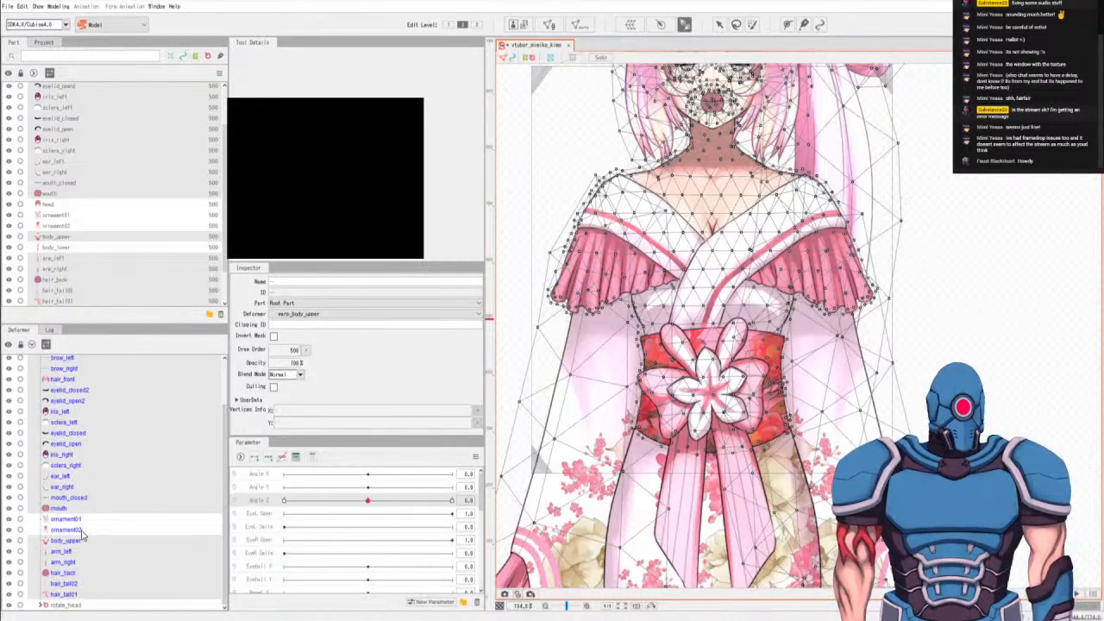
pyautogui.click(65, 585)
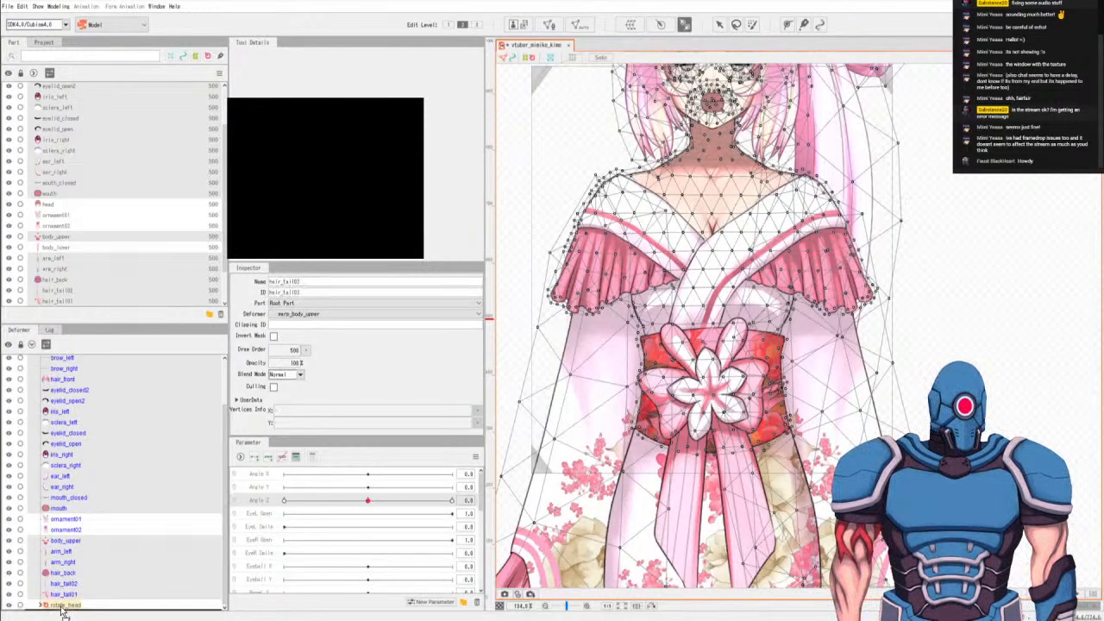
pyautogui.click(61, 609)
# Expand rotate_head, try tilting the head slightly with the deformer, and undo the tilt.
pyautogui.click(40, 425)
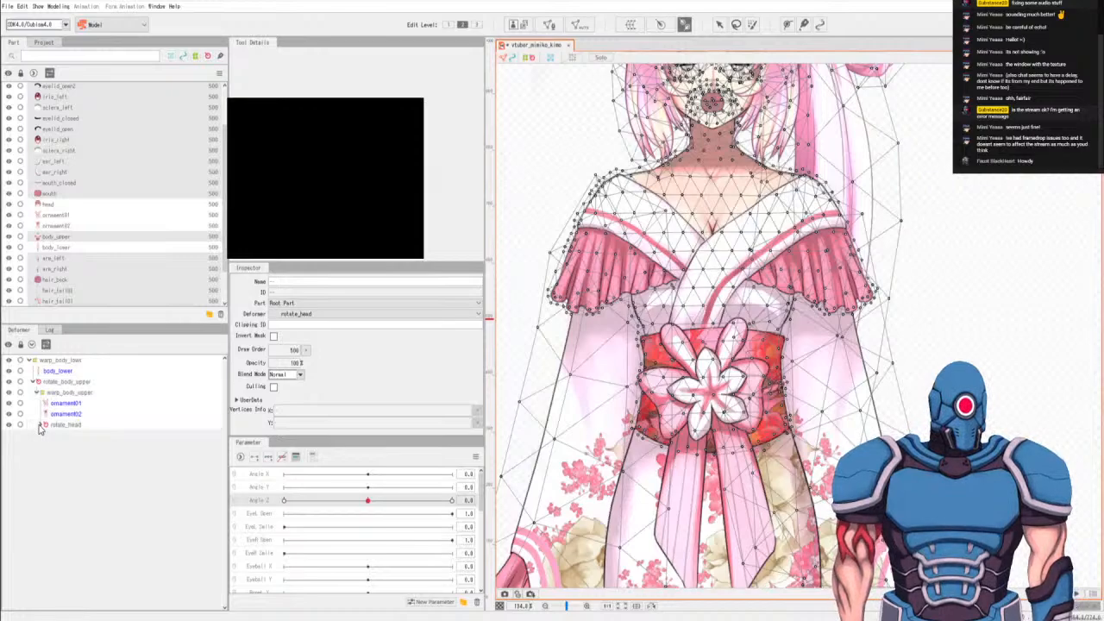
pyautogui.click(54, 360)
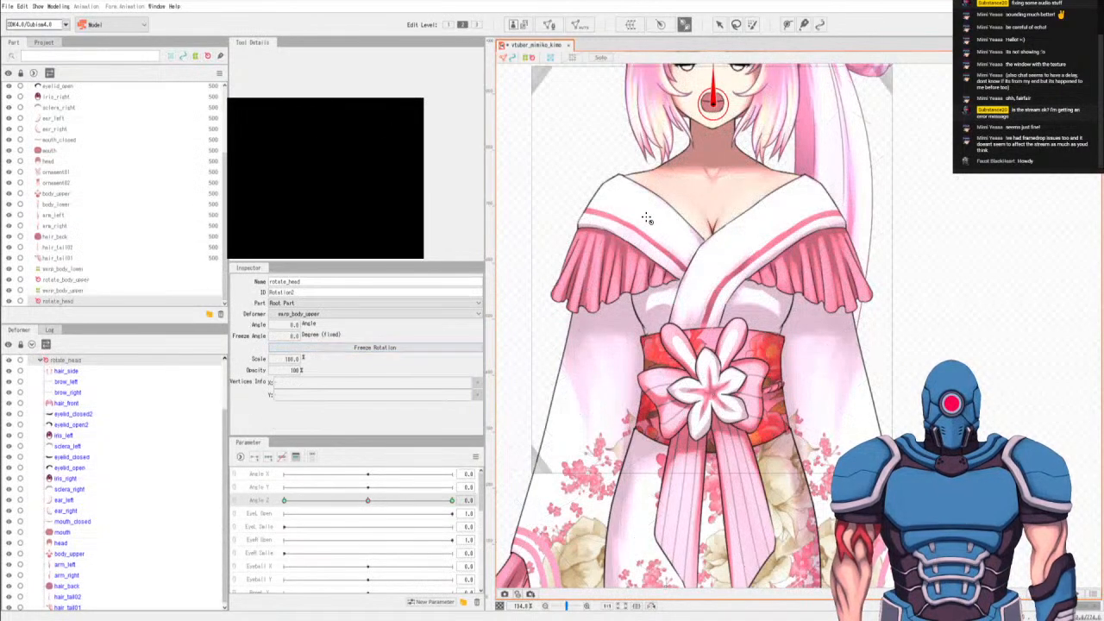
pyautogui.scroll(2, 663, 215)
pyautogui.scroll(2, 706, 207)
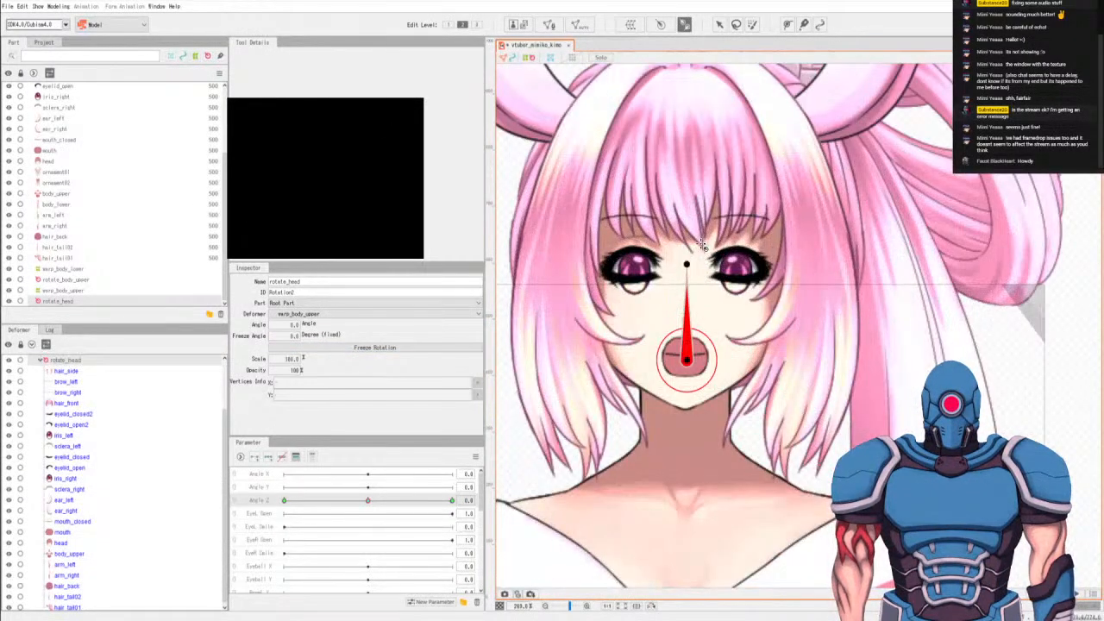
pyautogui.click(718, 24)
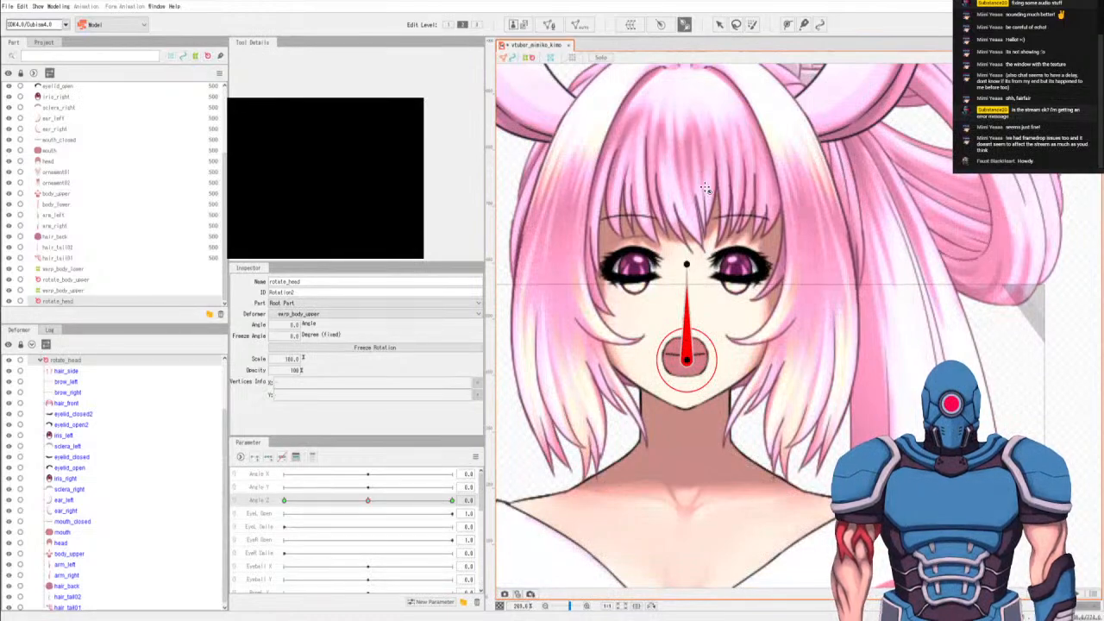
pyautogui.moveTo(686, 263); pyautogui.dragTo(674, 266)
pyautogui.hotkey('ctrl', 'z')
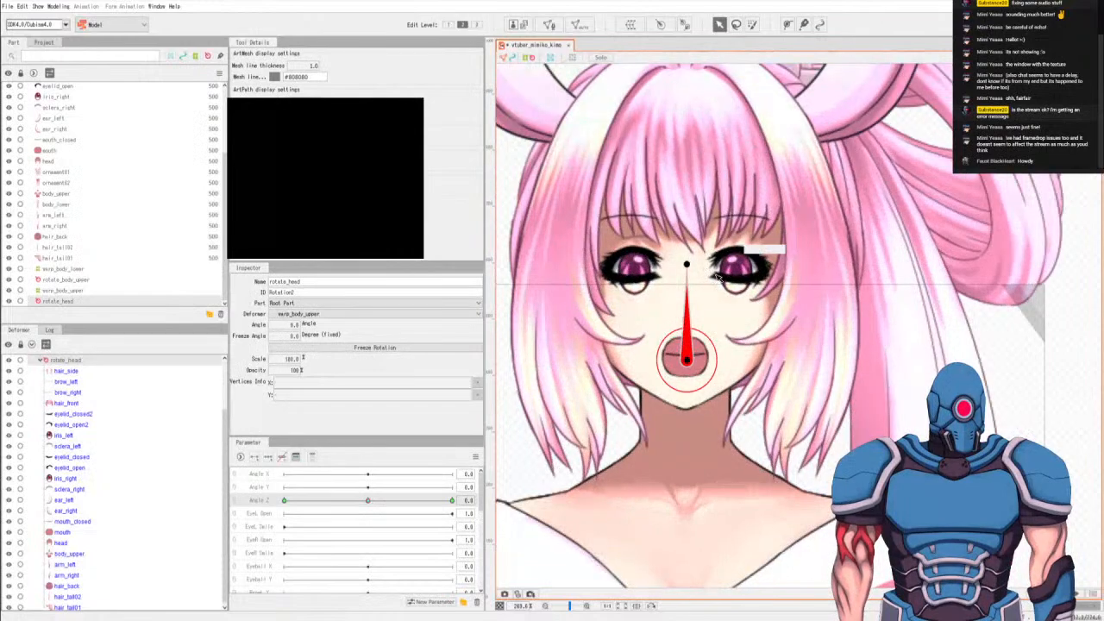
# Move the body_upper mesh out of rotate_head into warp_body_upper, and collapse the rotate_head group.
pyautogui.scroll(1, 71, 536)
pyautogui.scroll(-1, 78, 538)
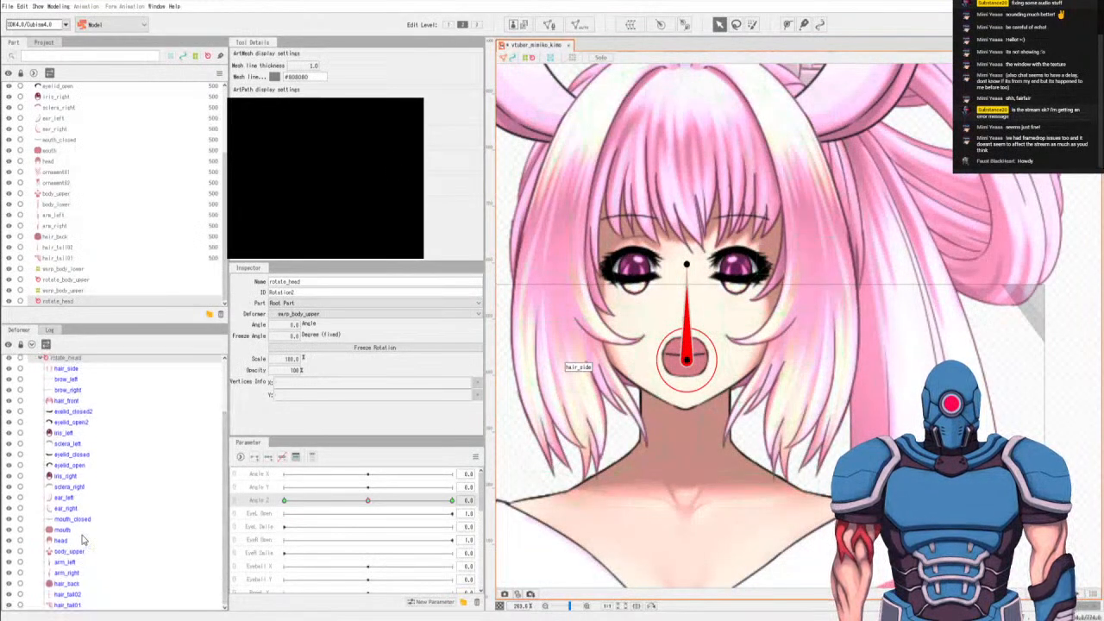
pyautogui.click(72, 553)
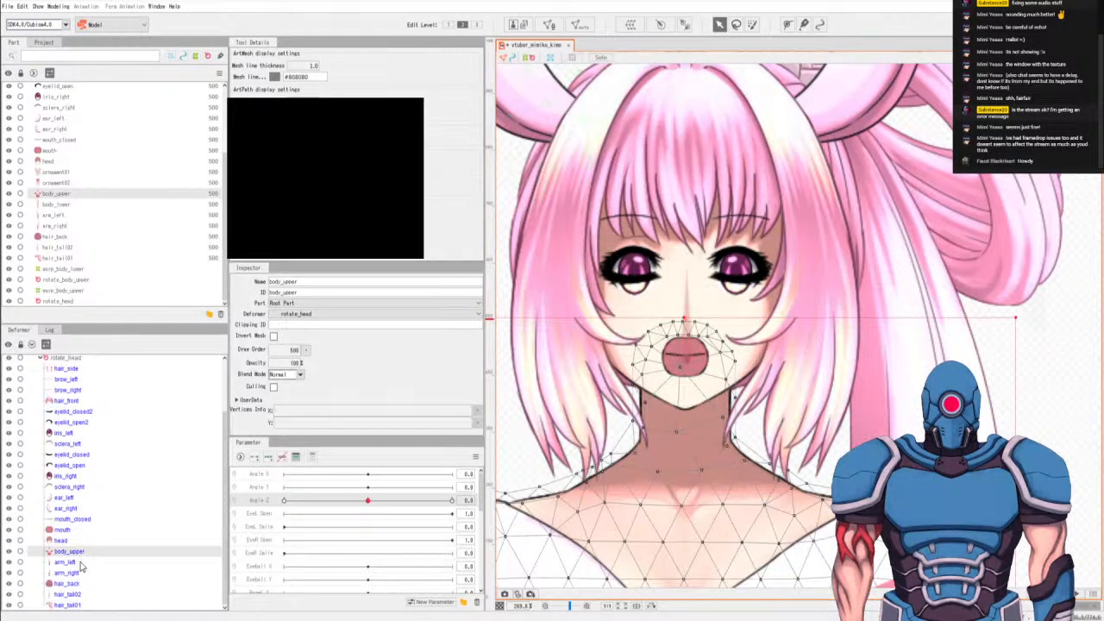
pyautogui.scroll(-1, 78, 560)
pyautogui.scroll(1, 78, 561)
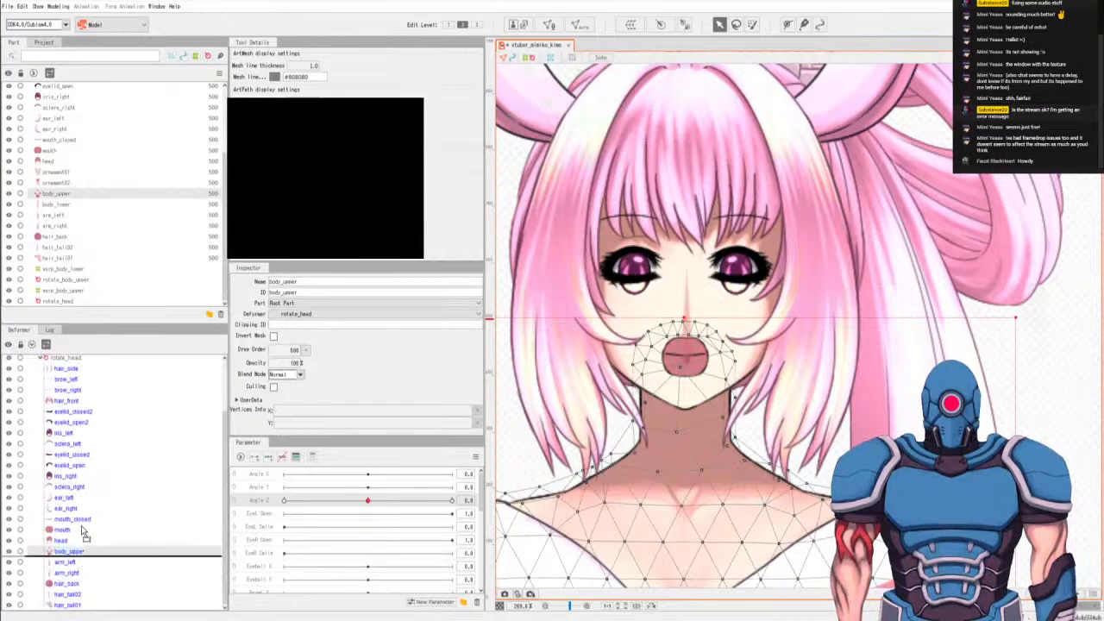
pyautogui.moveTo(82, 359); pyautogui.dragTo(91, 363)
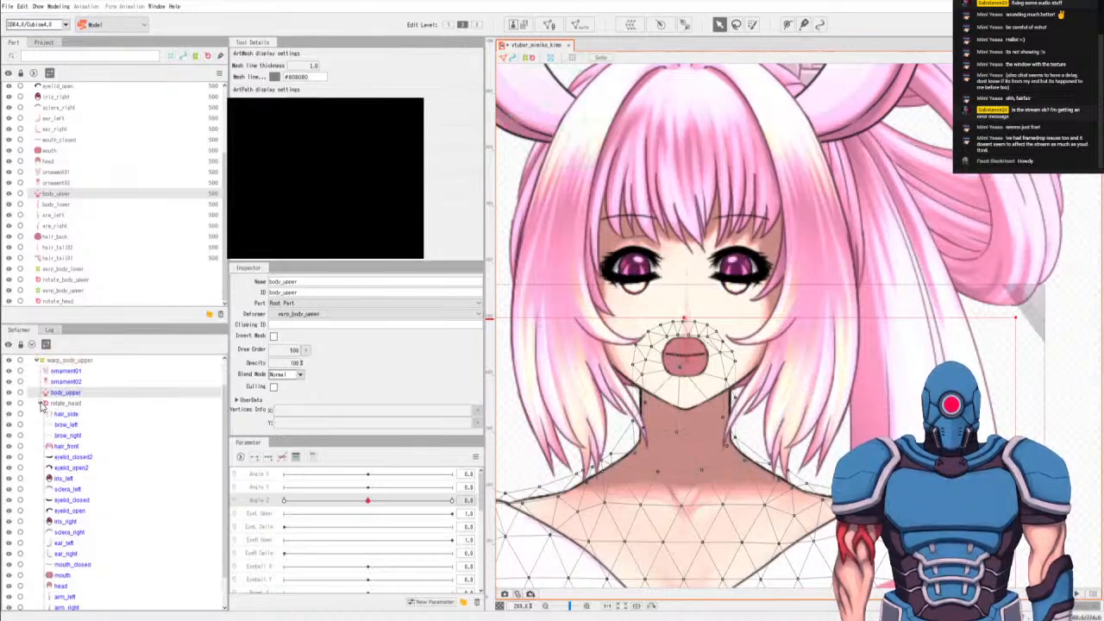
pyautogui.click(41, 404)
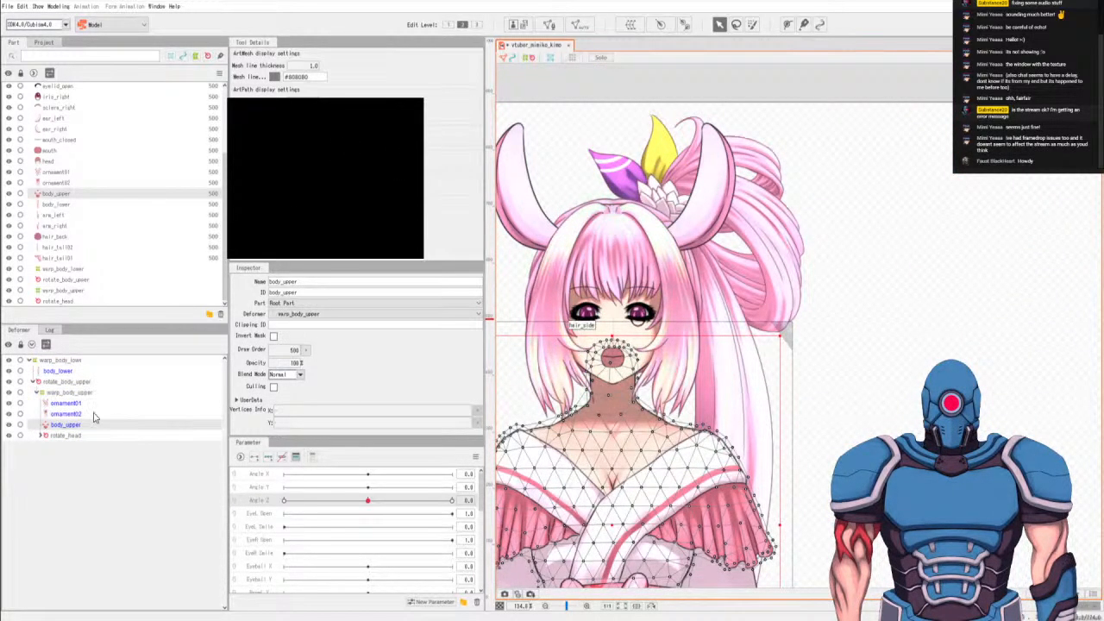
# Try tilting the rotate_head deformer to about 12 degrees and undo the tilt.
pyautogui.click(62, 436)
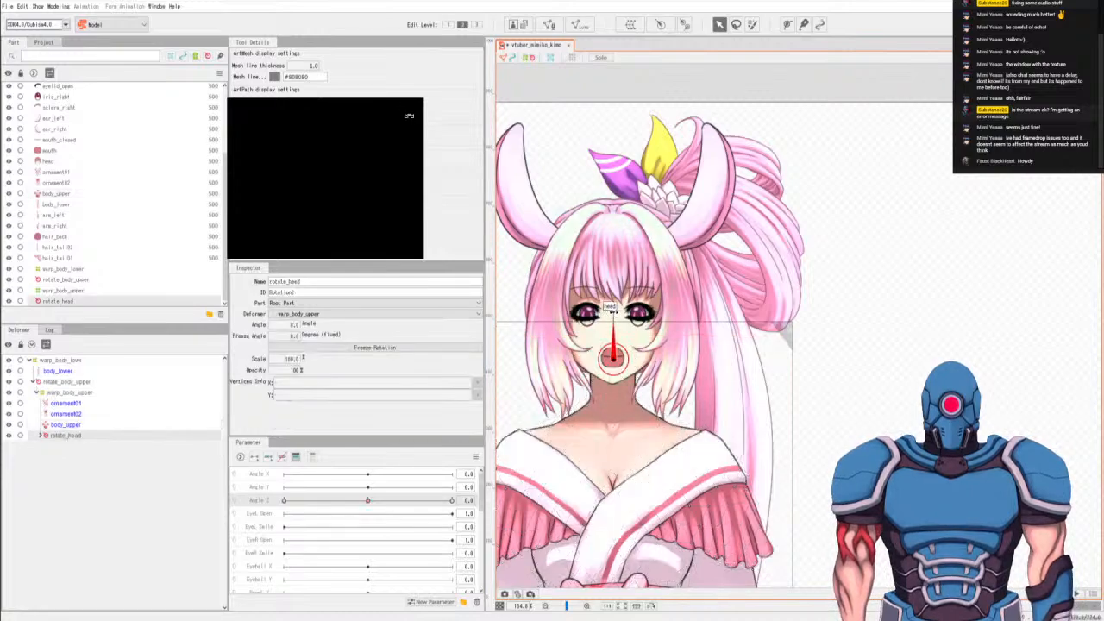
pyautogui.moveTo(613, 311); pyautogui.dragTo(623, 313)
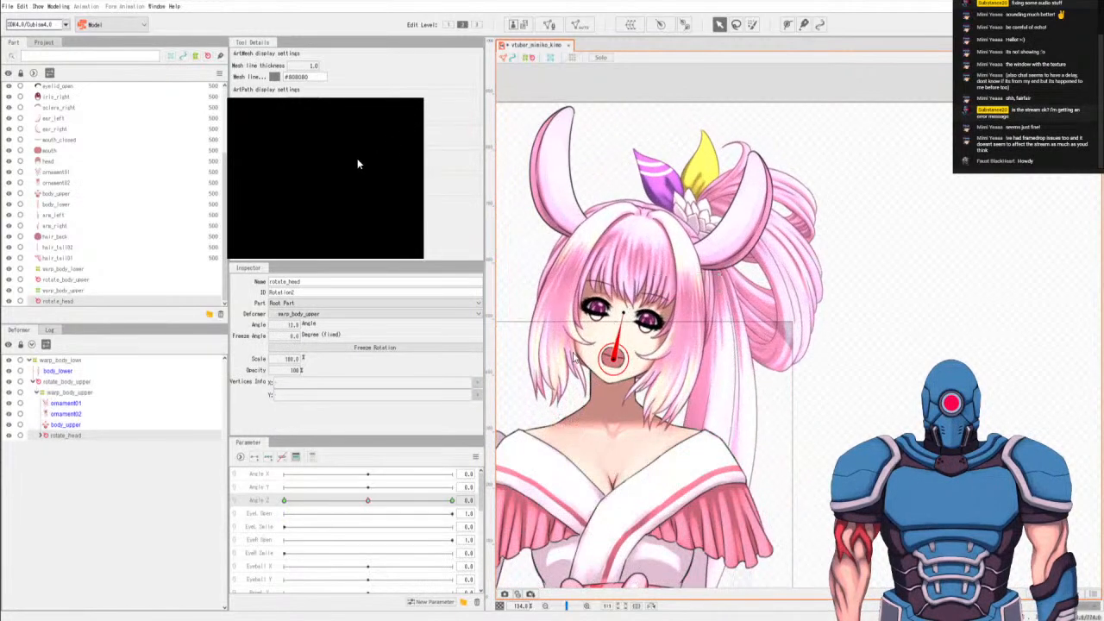
pyautogui.hotkey('ctrl', 'z')
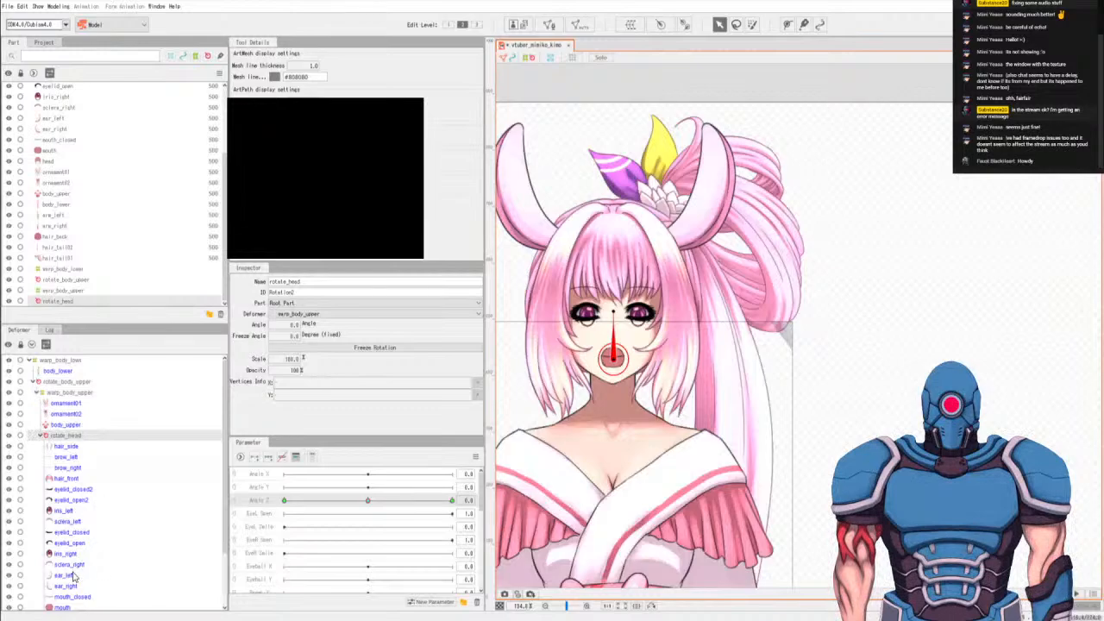
# Move the arm_left and arm_right meshes out of rotate_head into warp_body_upper, directly below body_upper.
pyautogui.scroll(-2, 76, 569)
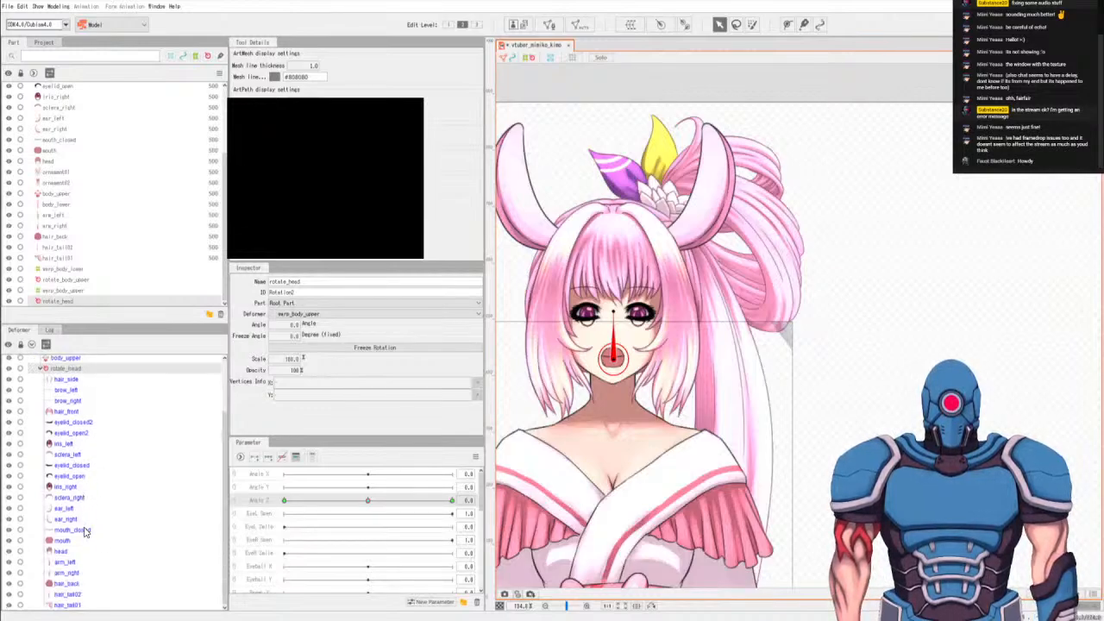
pyautogui.click(71, 563)
pyautogui.keyDown('ctrl'); pyautogui.click(71, 572); pyautogui.keyUp('ctrl')
pyautogui.scroll(1, 94, 567)
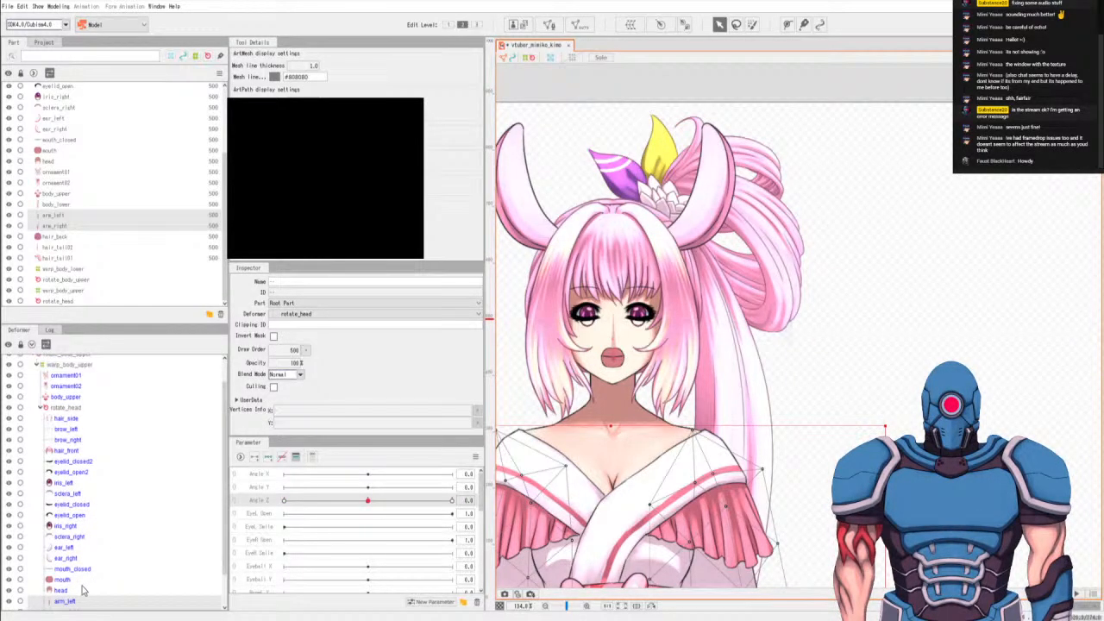
pyautogui.moveTo(67, 606); pyautogui.dragTo(74, 389)
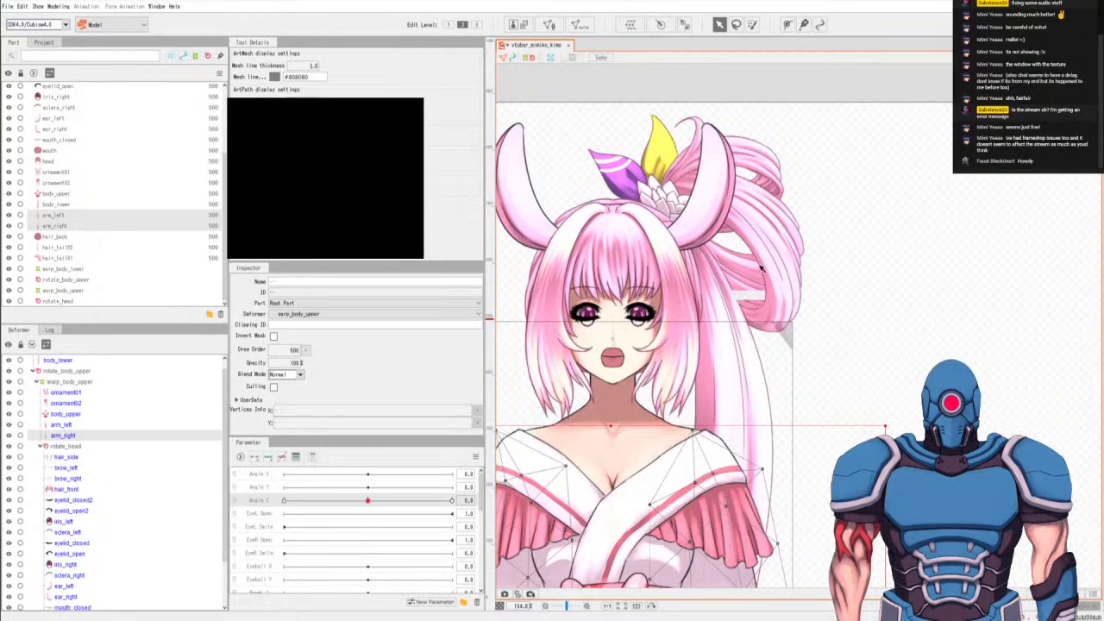
# Test the head rotation by swinging the rotate_head deformer between about -18 and 31 degrees.
pyautogui.click(67, 446)
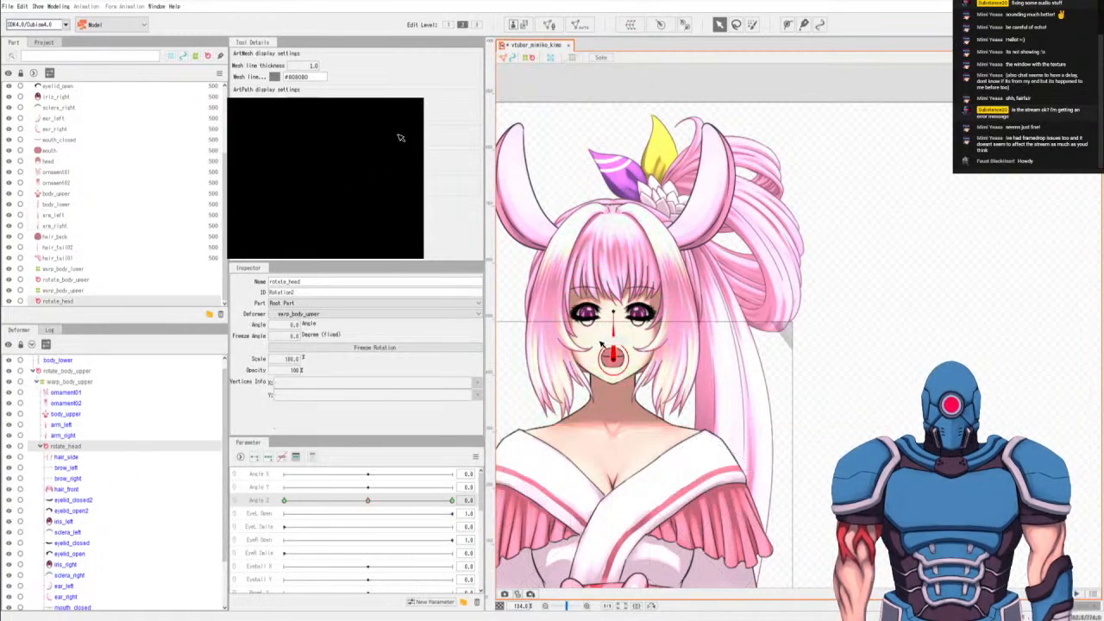
pyautogui.moveTo(613, 312)
pyautogui.mouseDown()
pyautogui.moveTo(603, 307)
pyautogui.moveTo(622, 306)
pyautogui.moveTo(617, 316)
pyautogui.mouseUp()
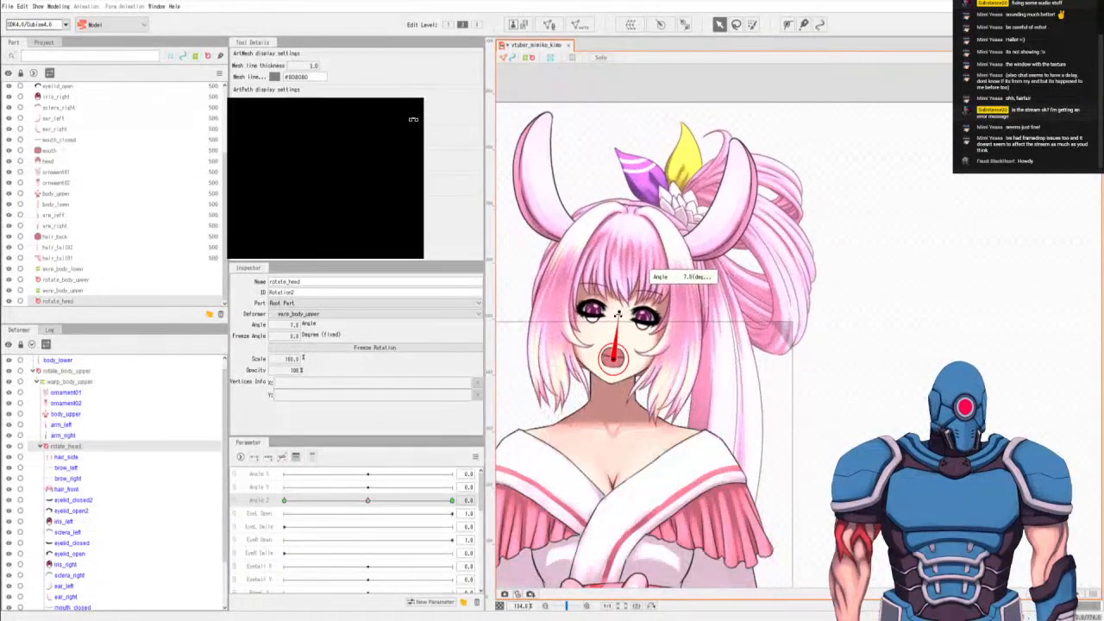
pyautogui.scroll(-2, 617, 315)
pyautogui.hscroll(-3, 739, 296)
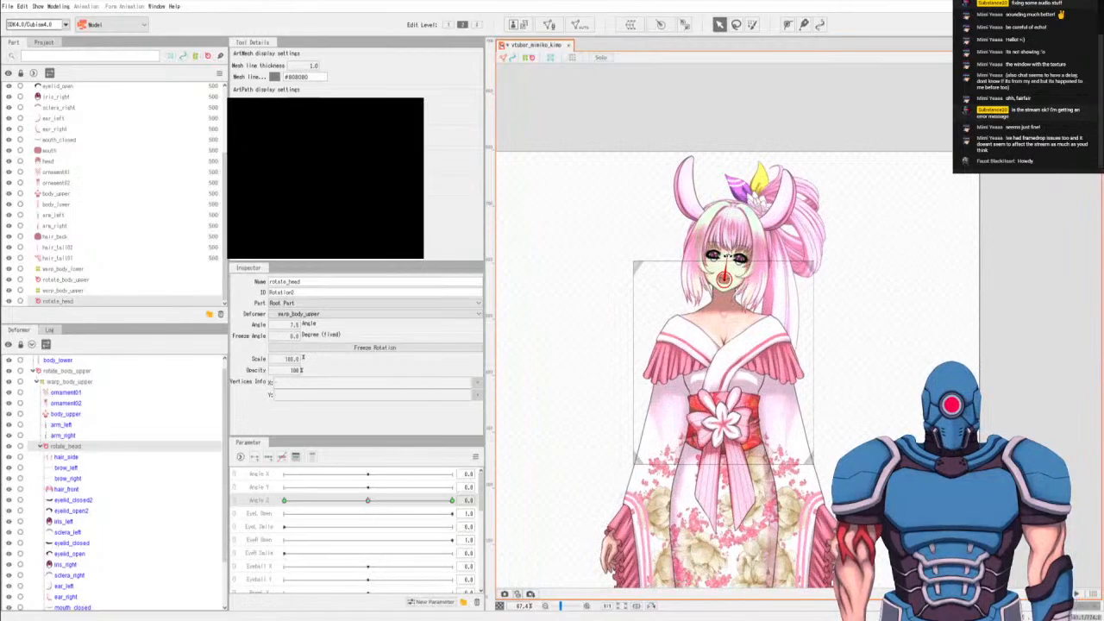
pyautogui.moveTo(741, 226)
pyautogui.mouseDown()
pyautogui.moveTo(781, 224)
pyautogui.moveTo(741, 219)
pyautogui.mouseUp()
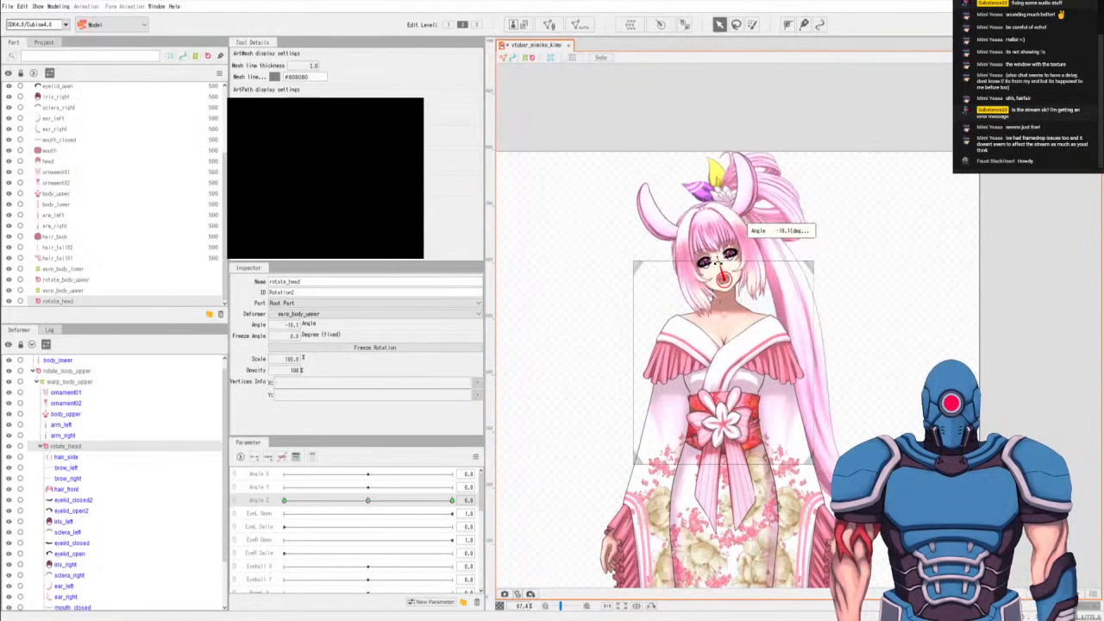
pyautogui.moveTo(719, 262); pyautogui.dragTo(759, 268)
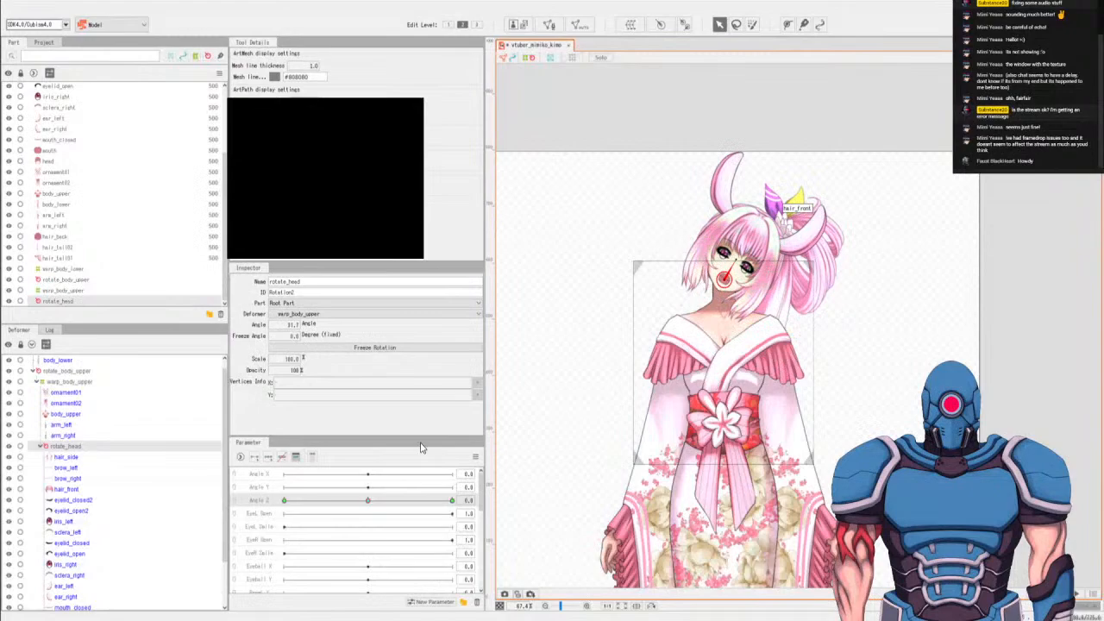
# Reset the rotate_head deformer's rotation angle to 0 and deselect it.
pyautogui.click(295, 326)
pyautogui.write('0')
pyautogui.press('Return')
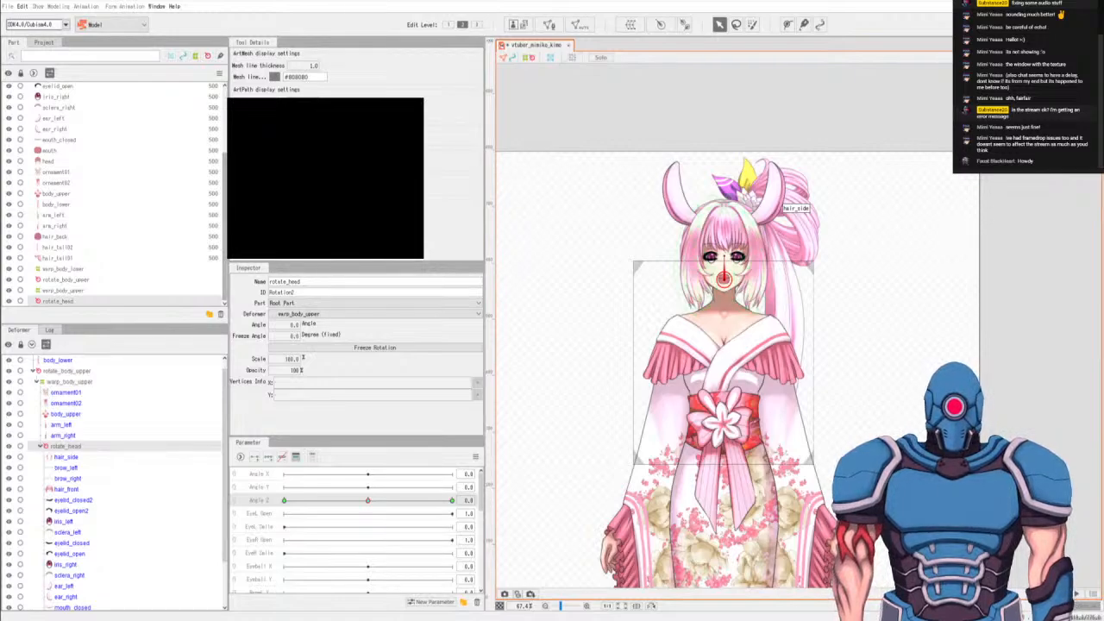
pyautogui.click(824, 104)
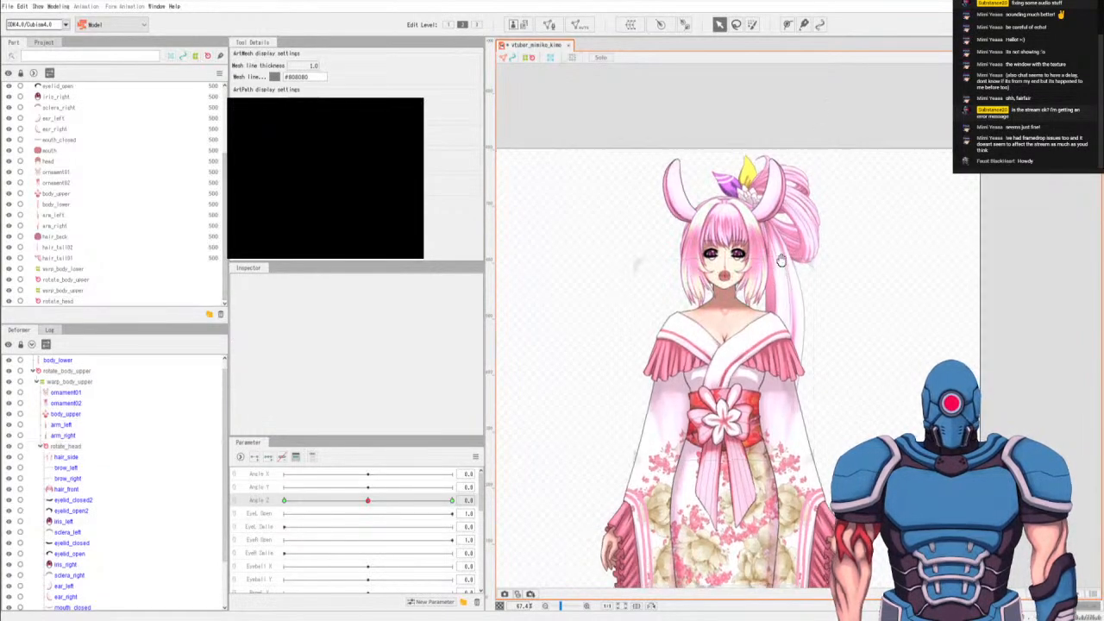
# Create a warp deformer around the head mesh inside rotate_head, set as parent of the selected object.
pyautogui.moveTo(727, 373); pyautogui.dragTo(759, 283)
pyautogui.scroll(4, 758, 289)
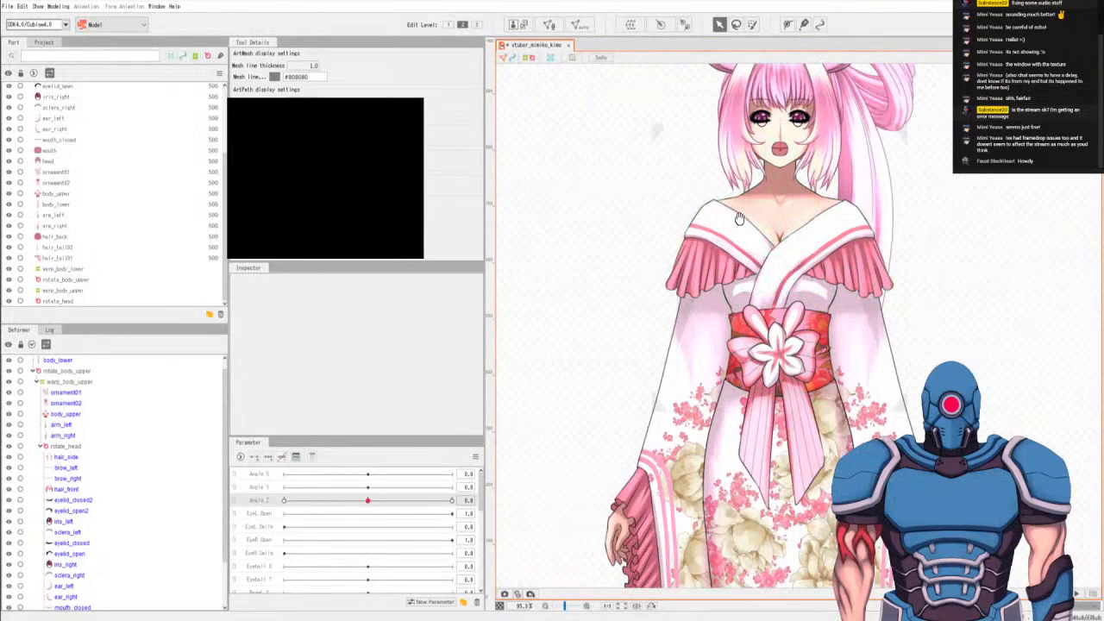
pyautogui.scroll(-2, 755, 297)
pyautogui.scroll(2, 750, 312)
pyautogui.scroll(-4, 750, 312)
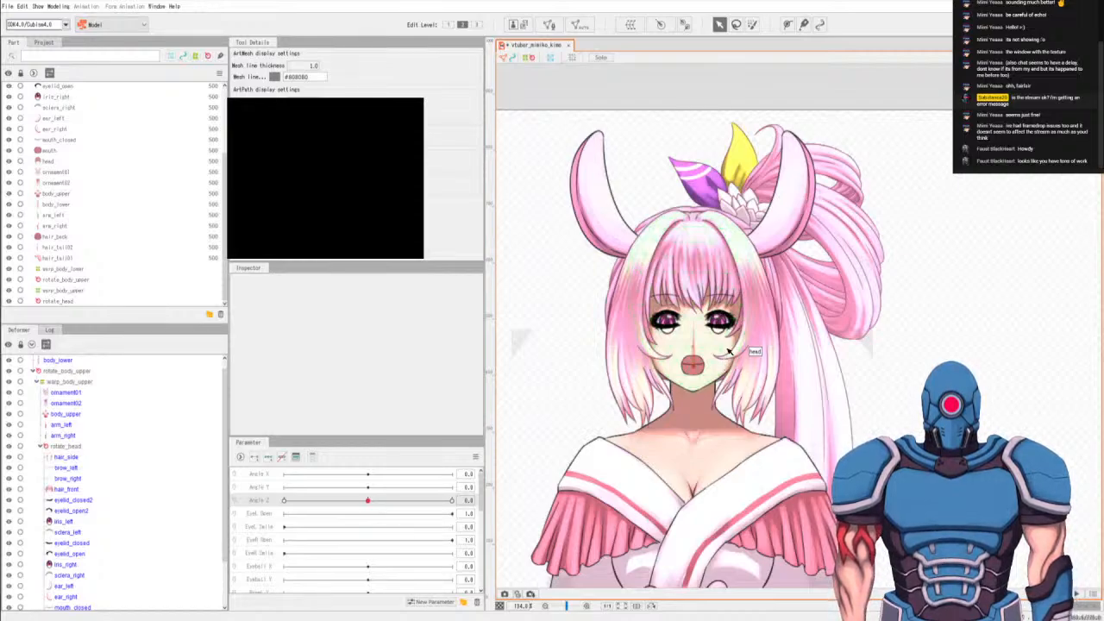
pyautogui.click(67, 446)
pyautogui.scroll(-2, 130, 486)
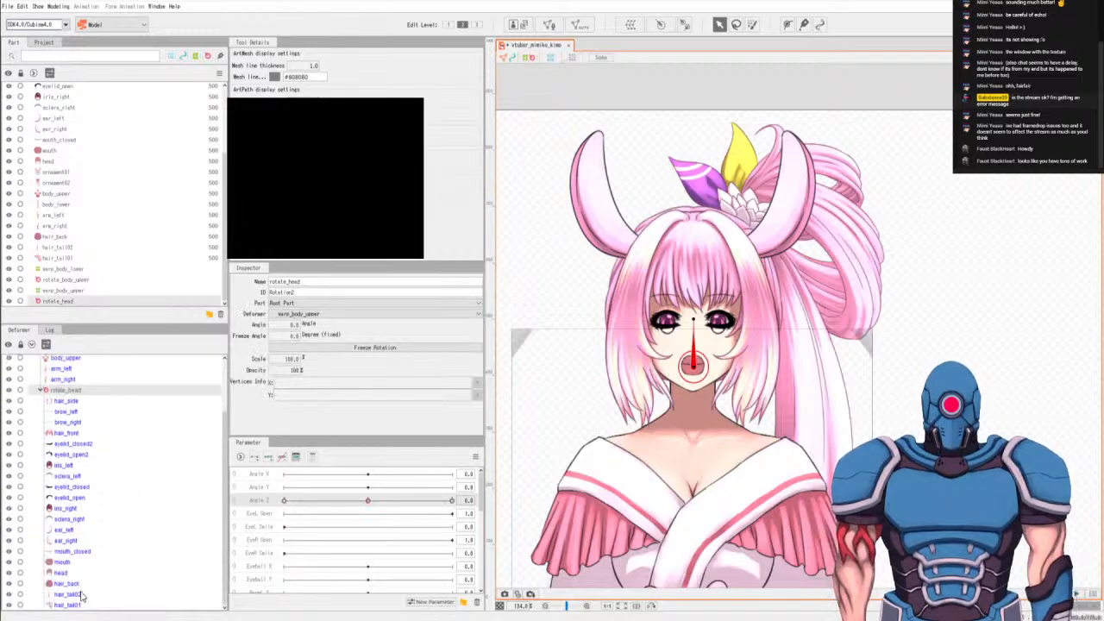
pyautogui.click(62, 573)
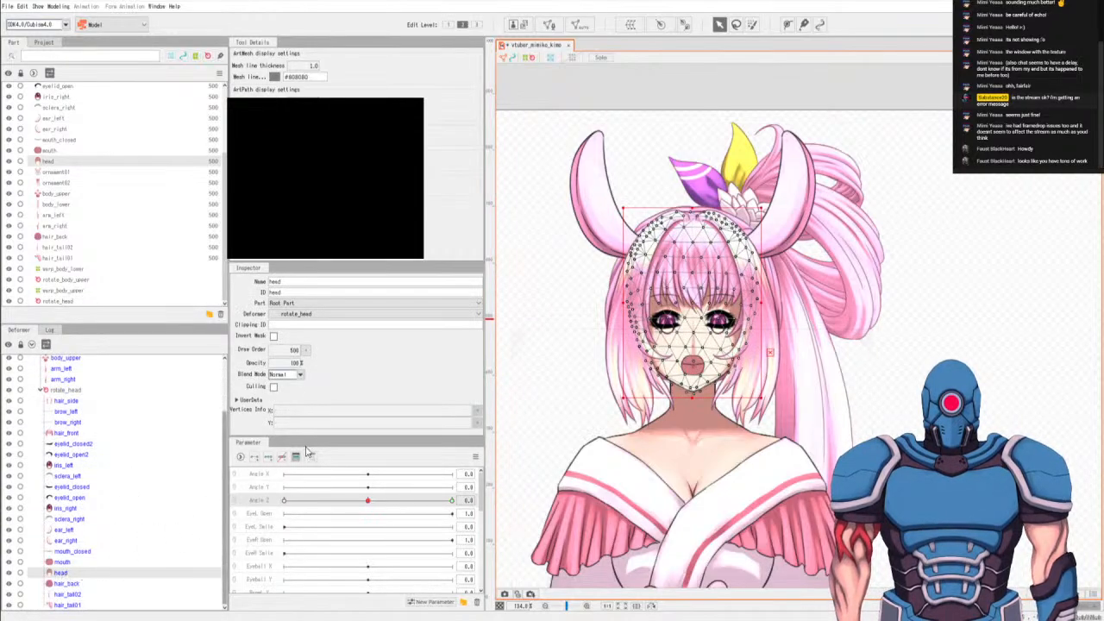
pyautogui.click(630, 26)
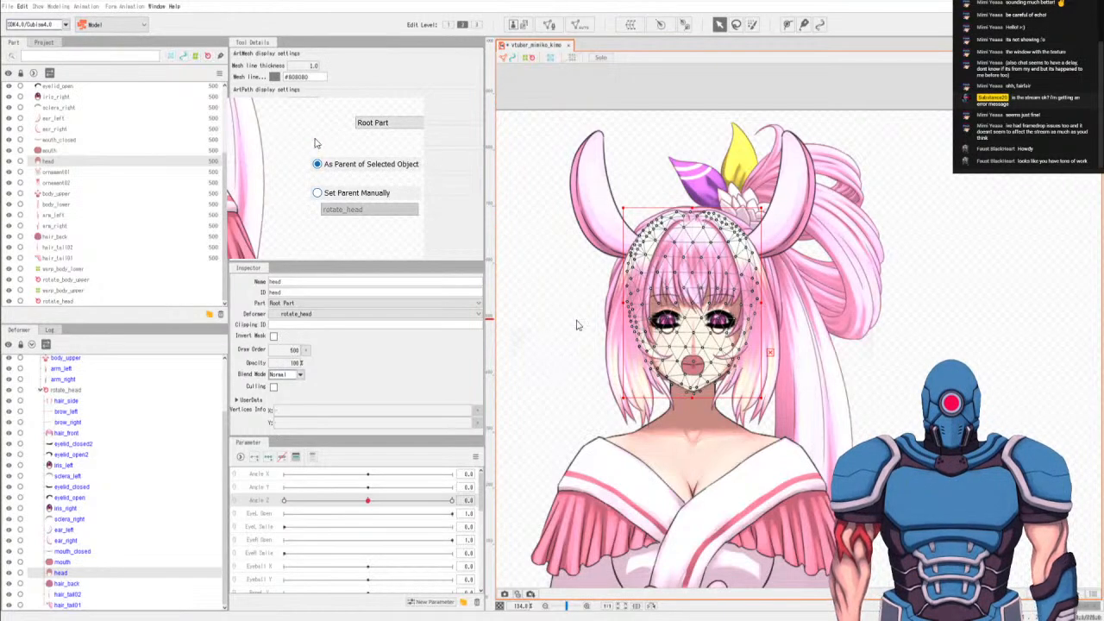
pyautogui.press('Return')
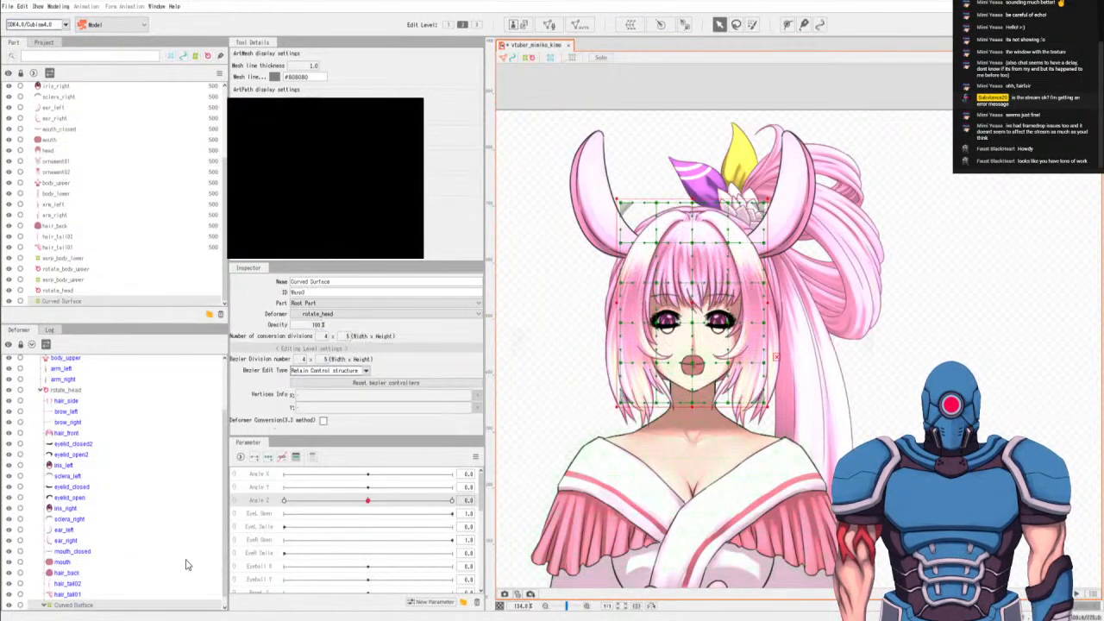
# Rename the new head warp deformer to warp_head.
pyautogui.moveTo(330, 281); pyautogui.dragTo(97, 266)
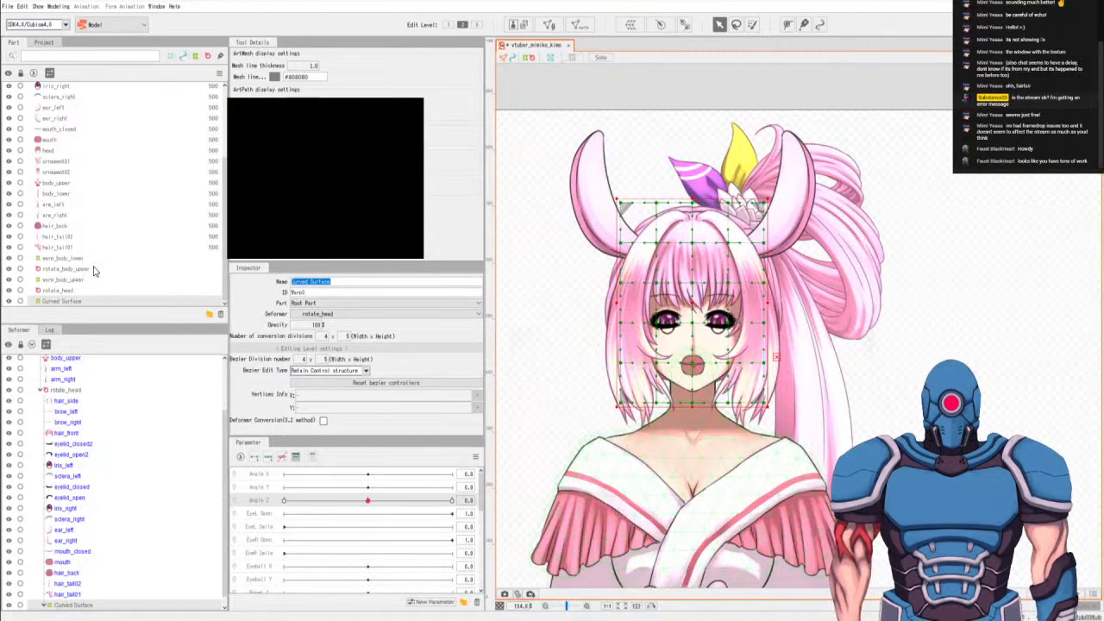
pyautogui.write('warp_head')
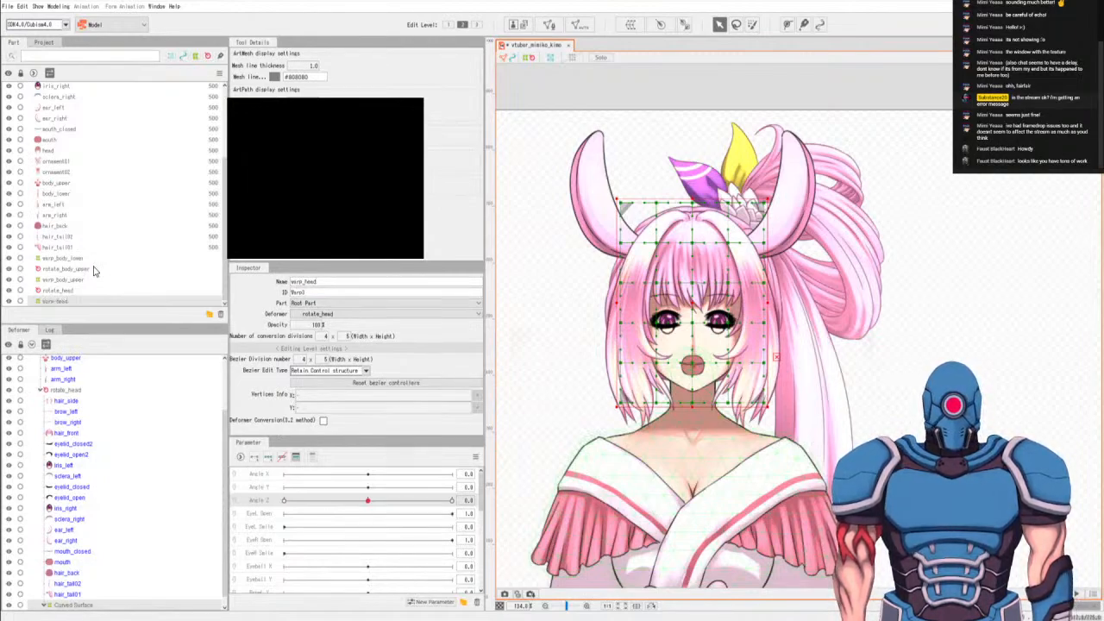
pyautogui.press('Return')
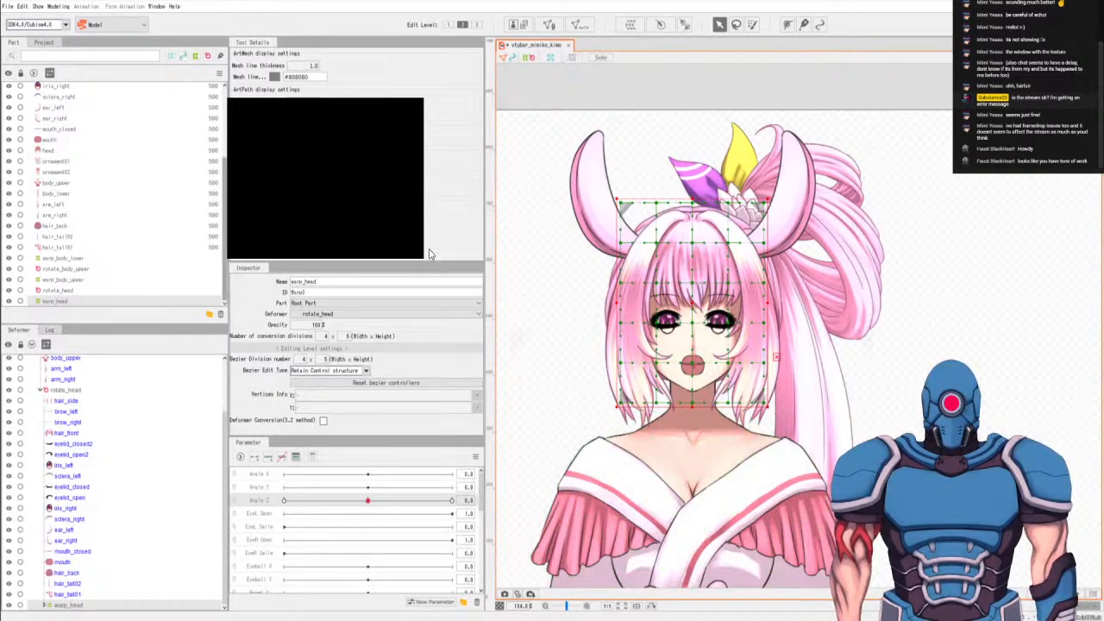
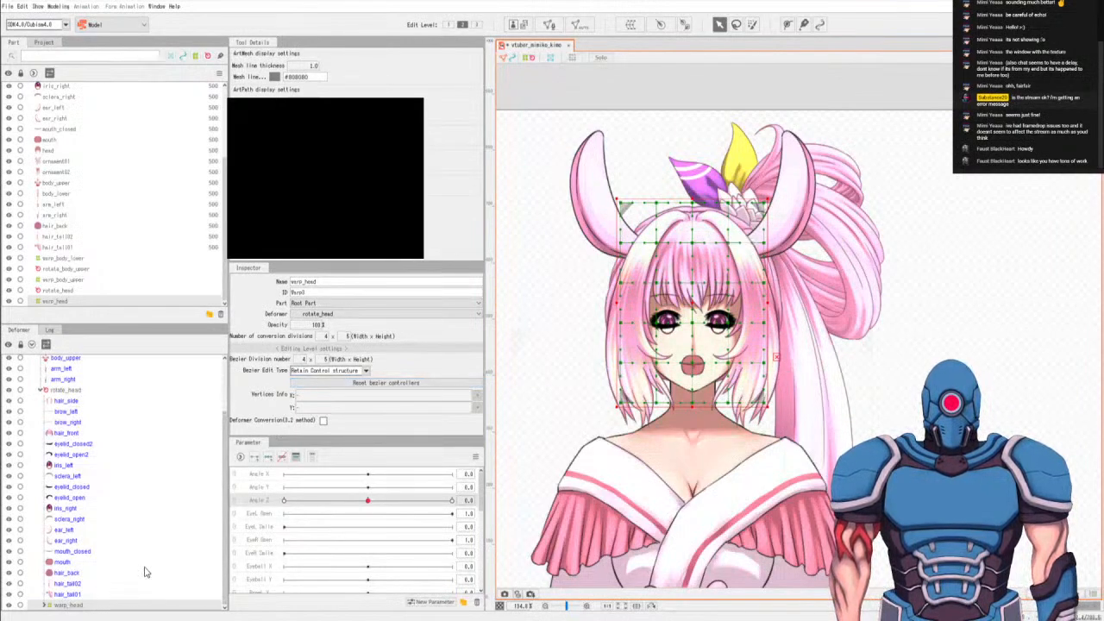
# Move the mouth and hair_back meshes from rotate_head into warp_head alongside the head mesh.
pyautogui.click(44, 606)
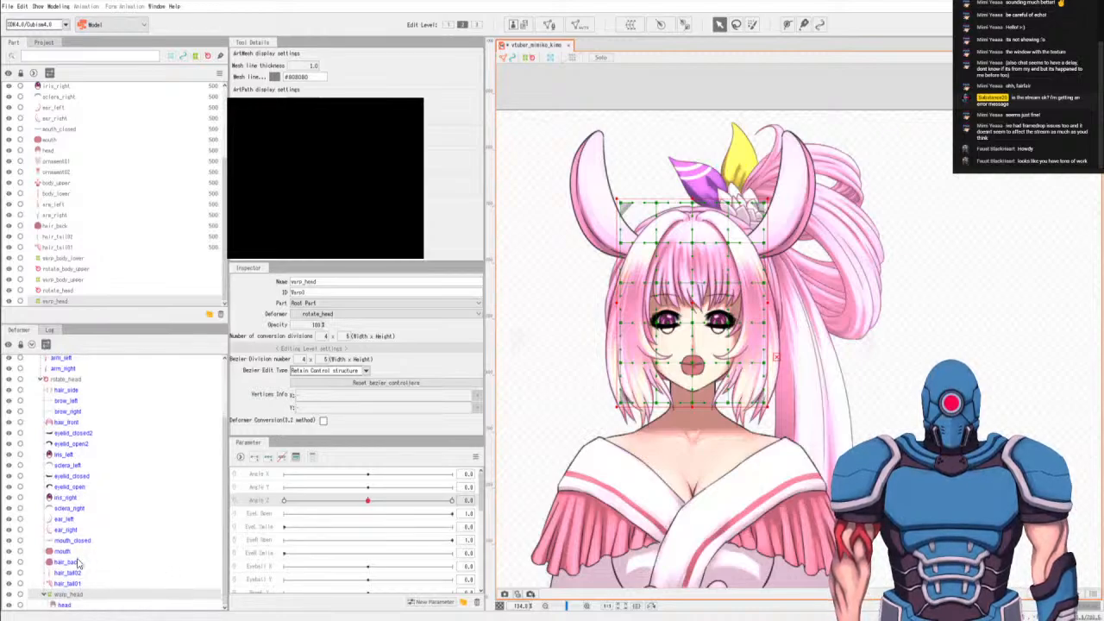
pyautogui.click(68, 562)
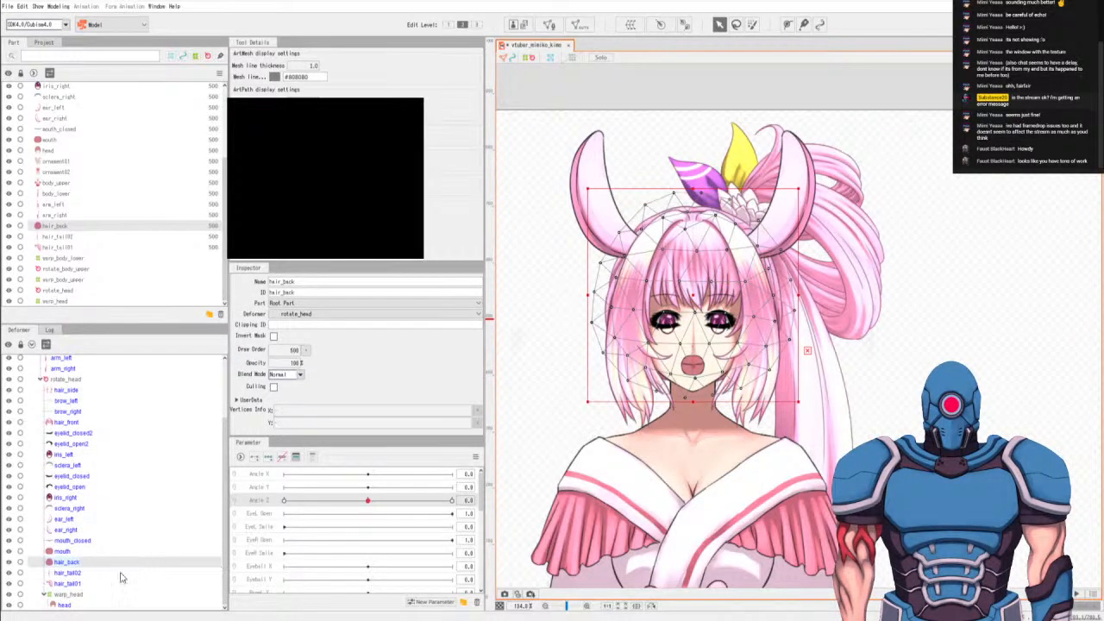
pyautogui.keyDown('ctrl'); pyautogui.click(77, 552); pyautogui.keyUp('ctrl')
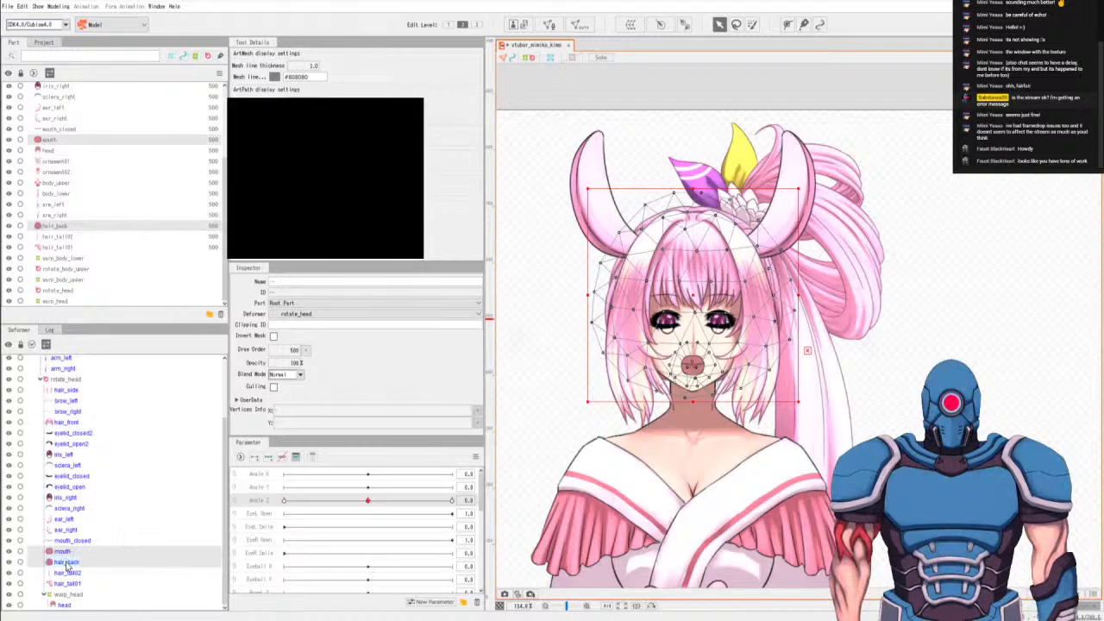
pyautogui.moveTo(67, 565); pyautogui.dragTo(69, 608)
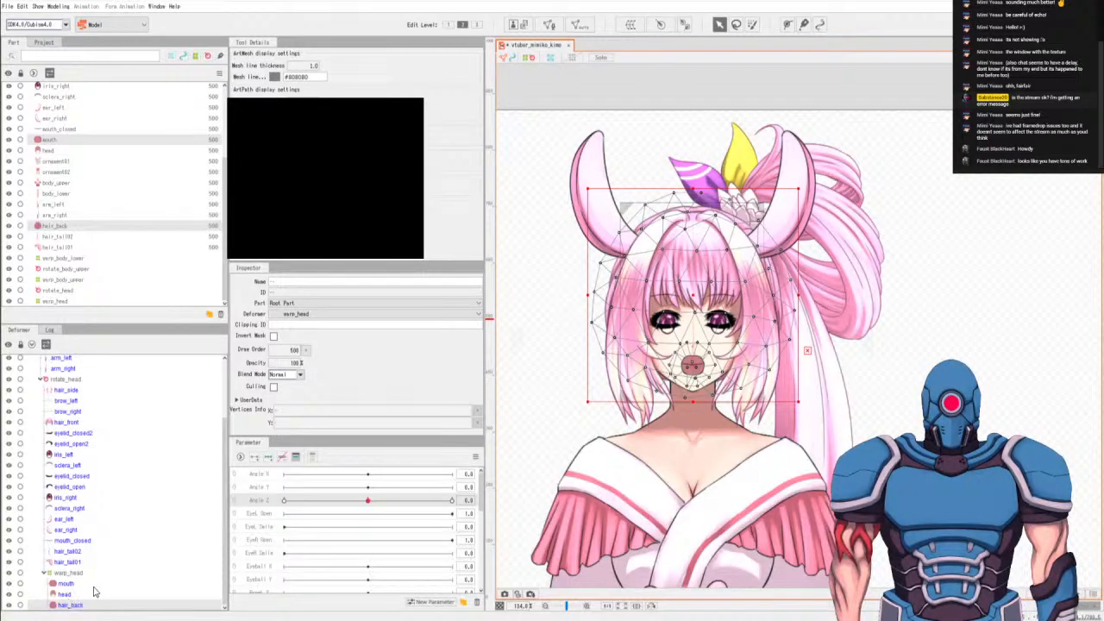
# Move mouth_closed, all eye and eyelid meshes, both brows, hair_front and hair_side from rotate_head into warp_head, and collapse the warp_head group.
pyautogui.click(73, 541)
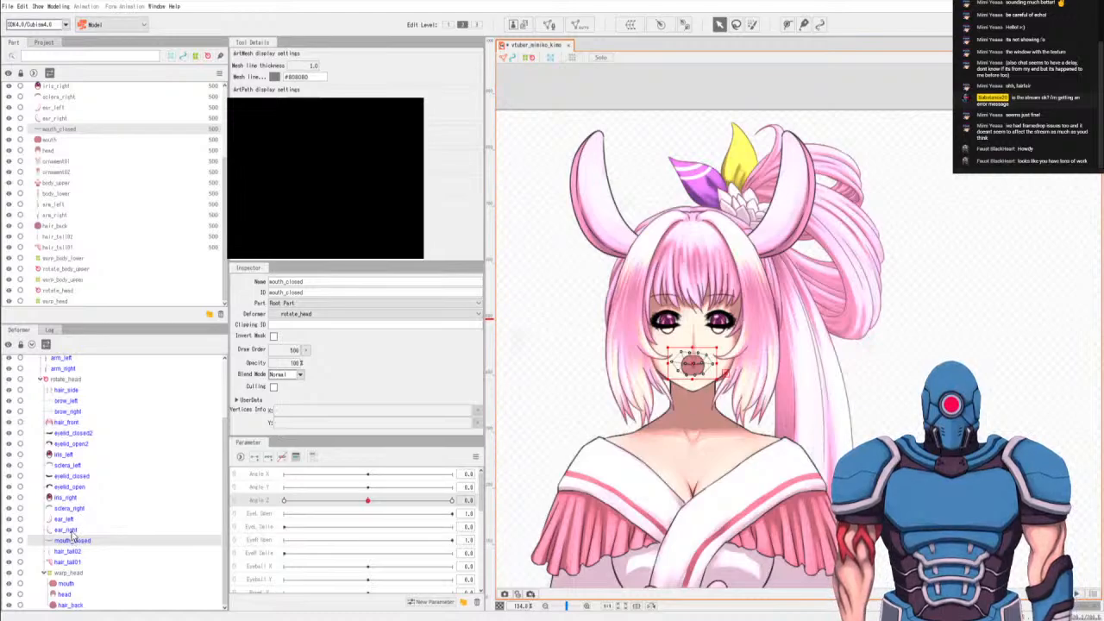
pyautogui.keyDown('ctrl'); pyautogui.click(76, 509); pyautogui.keyUp('ctrl')
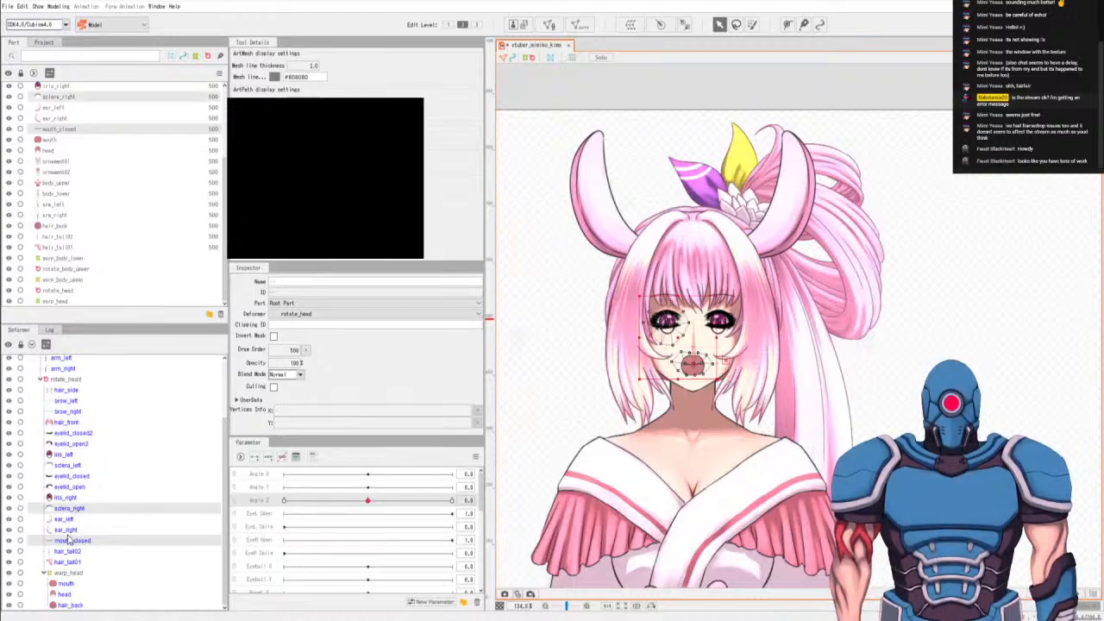
pyautogui.keyDown('ctrl'); pyautogui.click(69, 498); pyautogui.keyUp('ctrl')
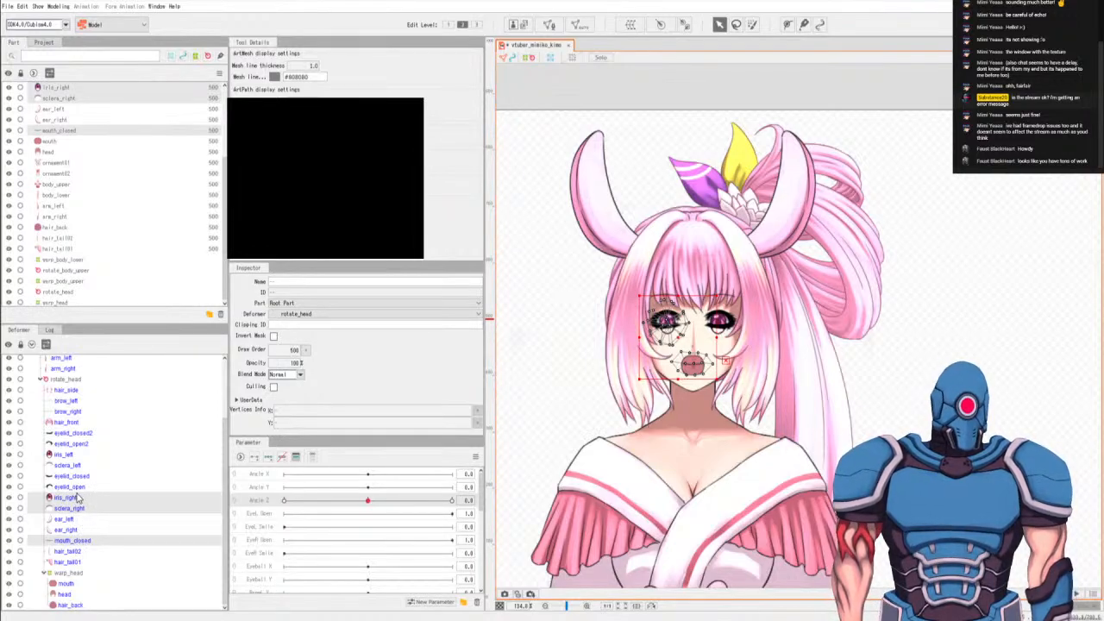
pyautogui.keyDown('ctrl'); pyautogui.click(73, 487); pyautogui.keyUp('ctrl')
pyautogui.keyDown('ctrl'); pyautogui.click(75, 477); pyautogui.keyUp('ctrl')
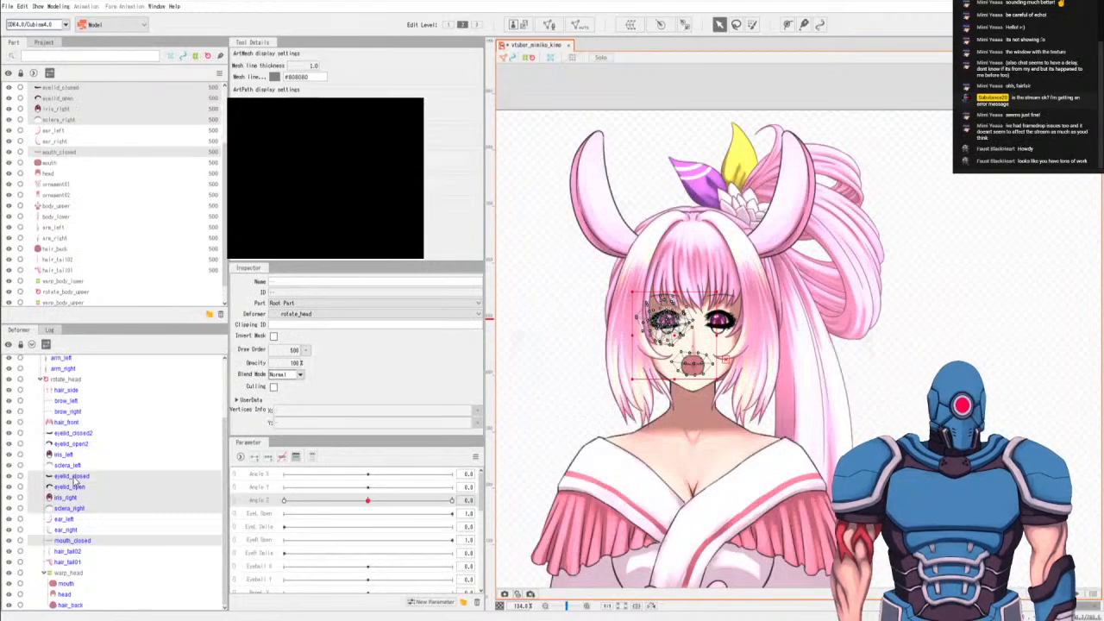
pyautogui.keyDown('ctrl'); pyautogui.click(69, 465); pyautogui.keyUp('ctrl')
pyautogui.keyDown('ctrl'); pyautogui.click(66, 455); pyautogui.keyUp('ctrl')
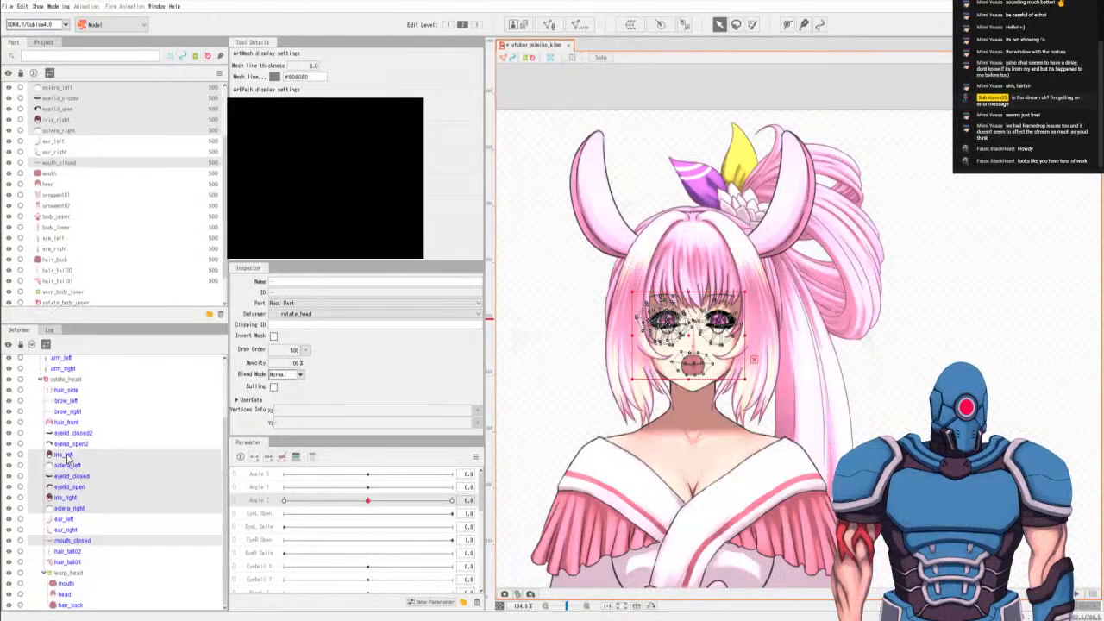
pyautogui.keyDown('ctrl'); pyautogui.click(72, 444); pyautogui.keyUp('ctrl')
pyautogui.keyDown('ctrl'); pyautogui.click(72, 433); pyautogui.keyUp('ctrl')
pyautogui.keyDown('ctrl'); pyautogui.click(74, 418); pyautogui.keyUp('ctrl')
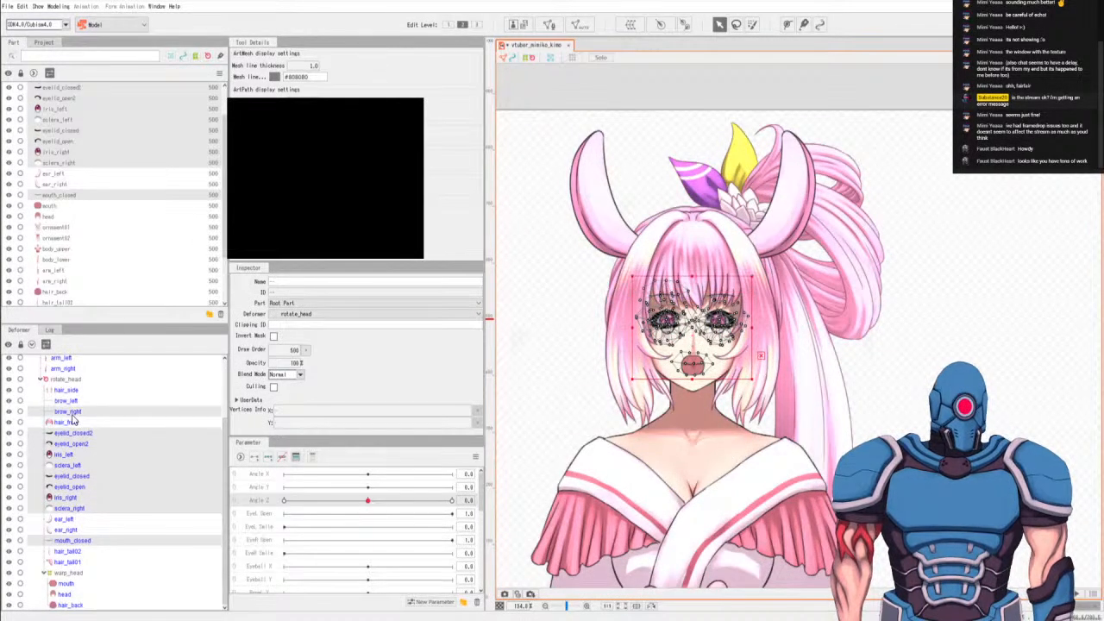
pyautogui.keyDown('ctrl'); pyautogui.click(74, 405); pyautogui.keyUp('ctrl')
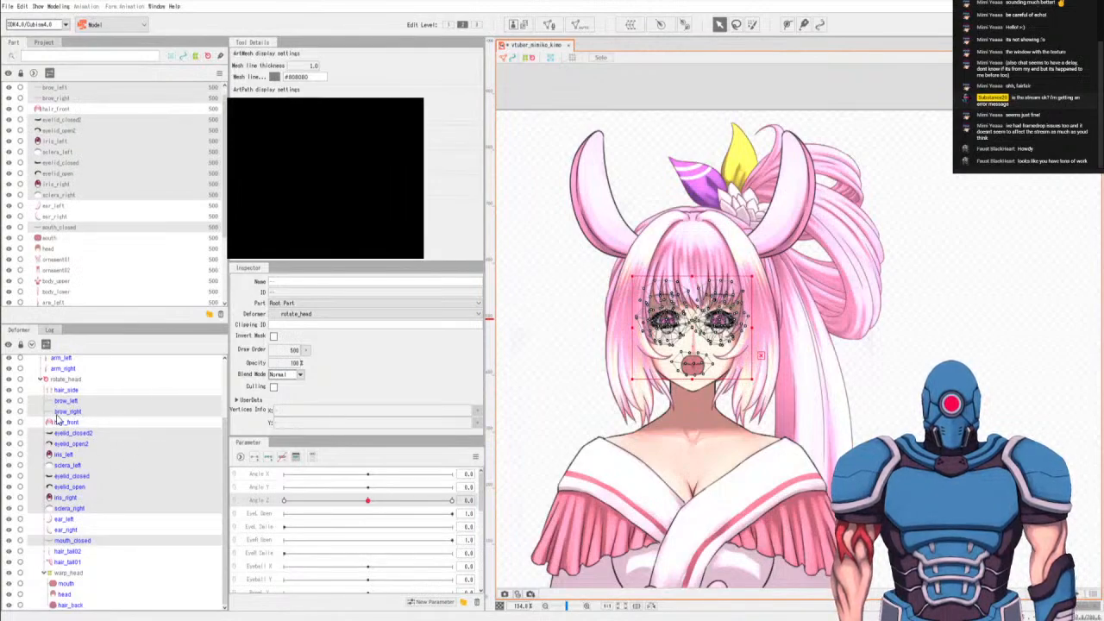
pyautogui.keyDown('ctrl'); pyautogui.click(65, 423); pyautogui.keyUp('ctrl')
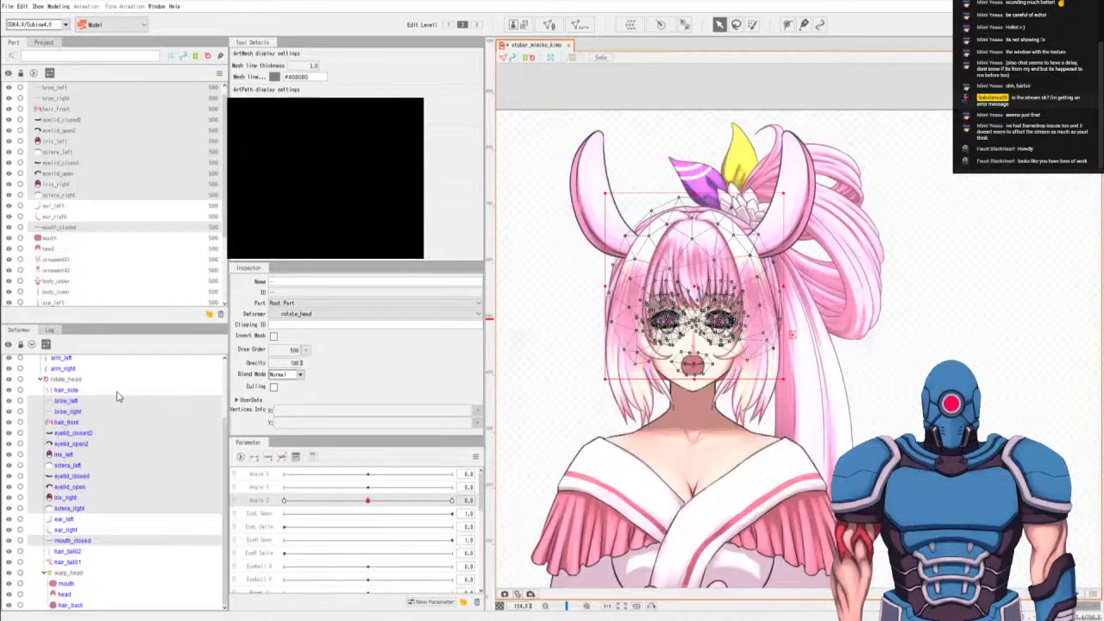
pyautogui.keyDown('ctrl'); pyautogui.click(72, 391); pyautogui.keyUp('ctrl')
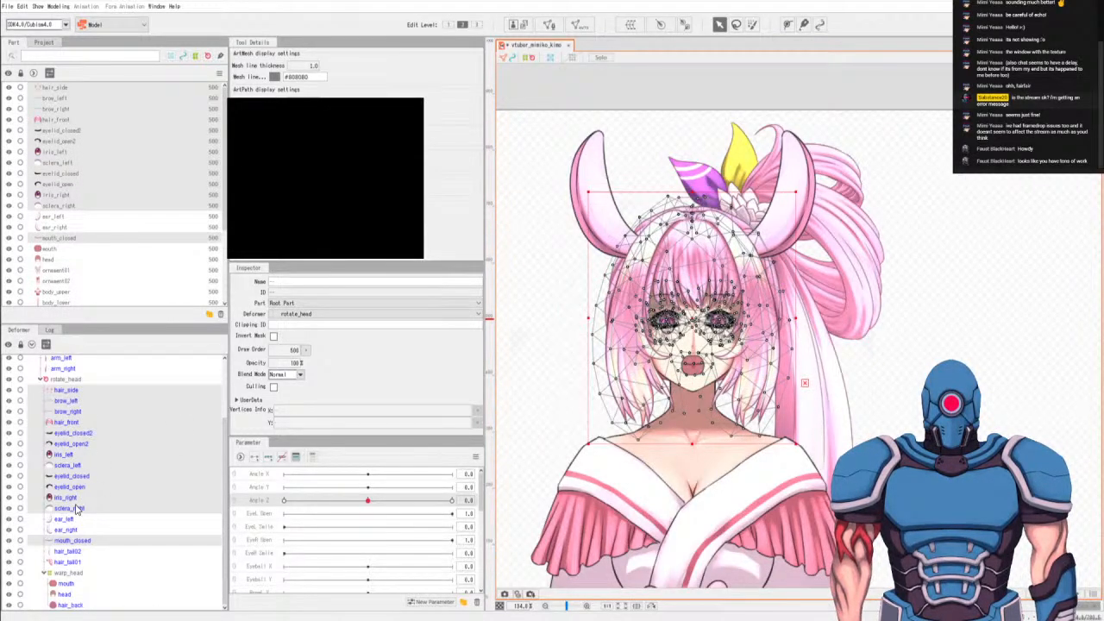
pyautogui.moveTo(73, 507); pyautogui.dragTo(69, 583)
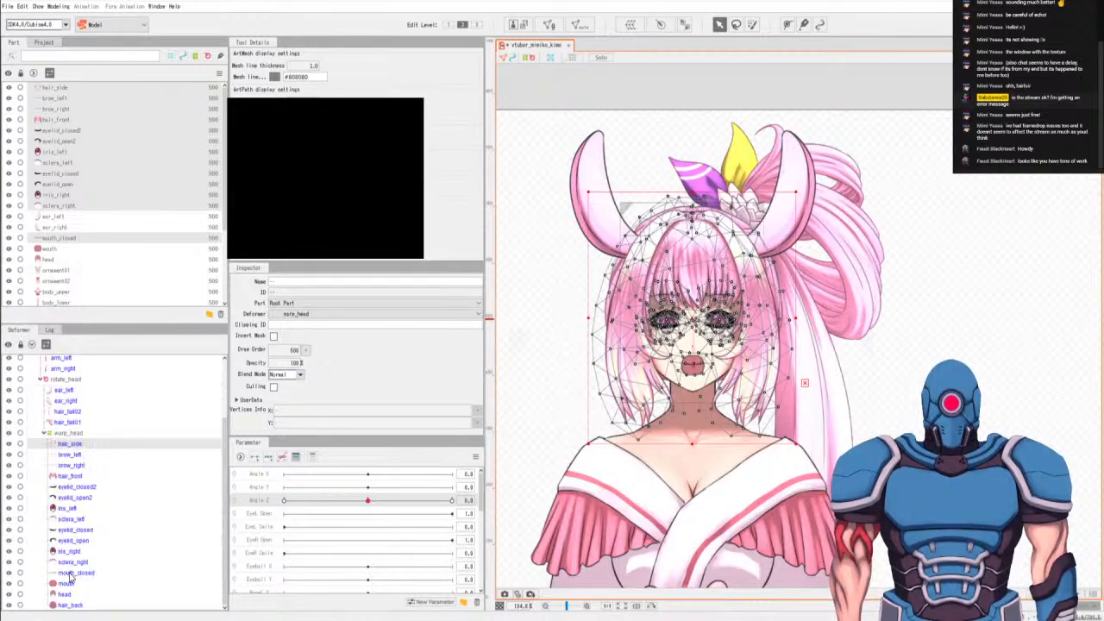
pyautogui.click(46, 433)
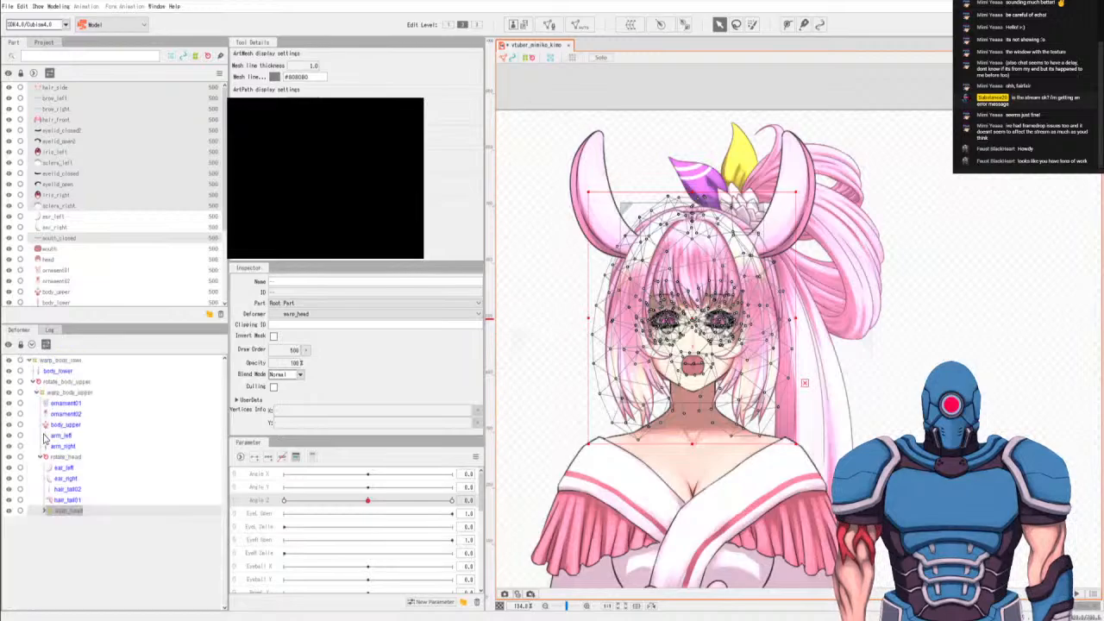
# Review the ear and hair_tail meshes directly under rotate_head, the contents of warp_head, and the warp grid on the model.
pyautogui.click(69, 500)
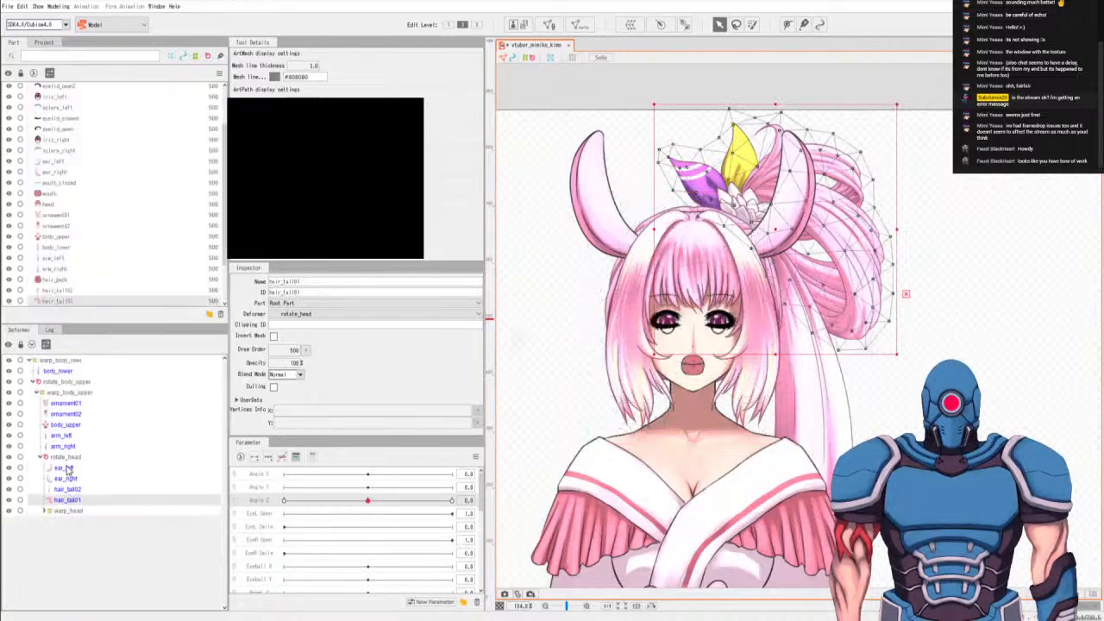
pyautogui.keyDown('shift'); pyautogui.click(66, 468); pyautogui.keyUp('shift')
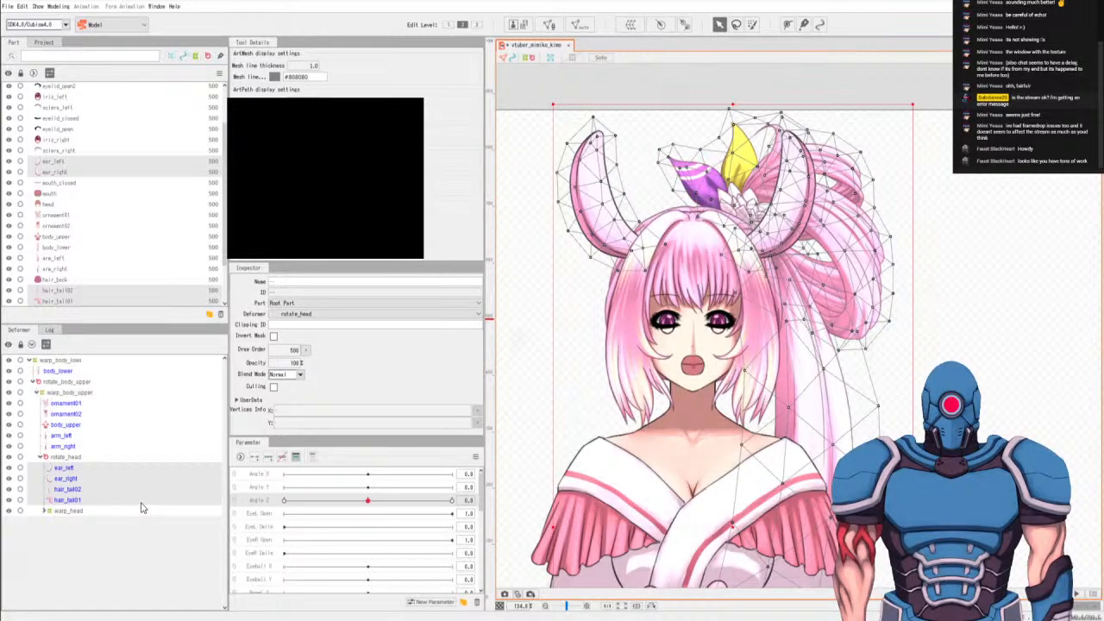
pyautogui.click(50, 511)
pyautogui.click(44, 512)
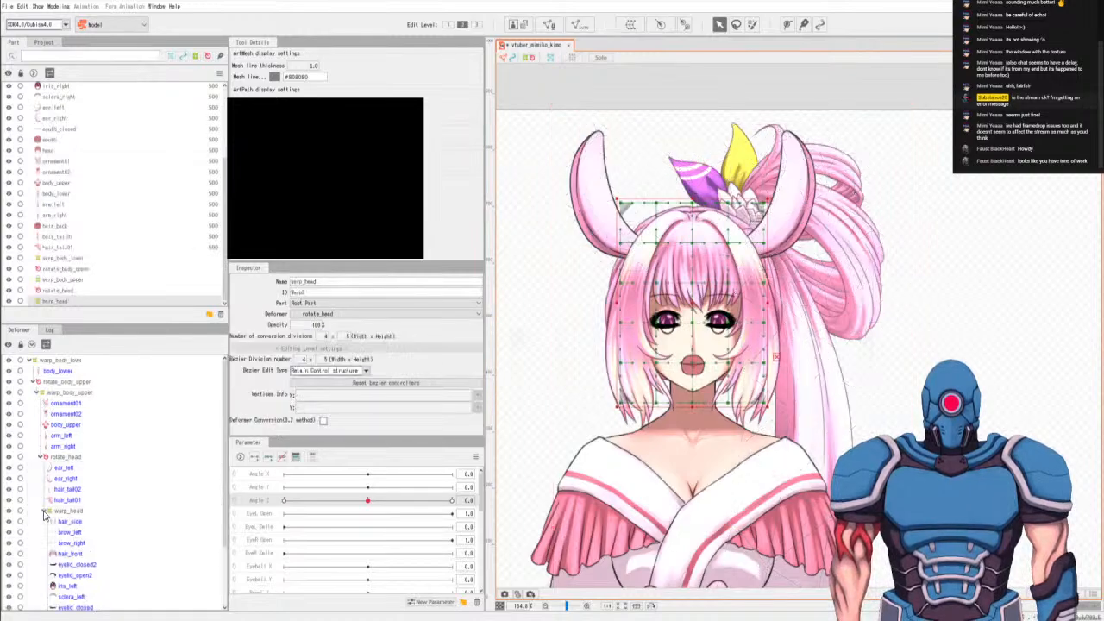
pyautogui.scroll(-3, 121, 509)
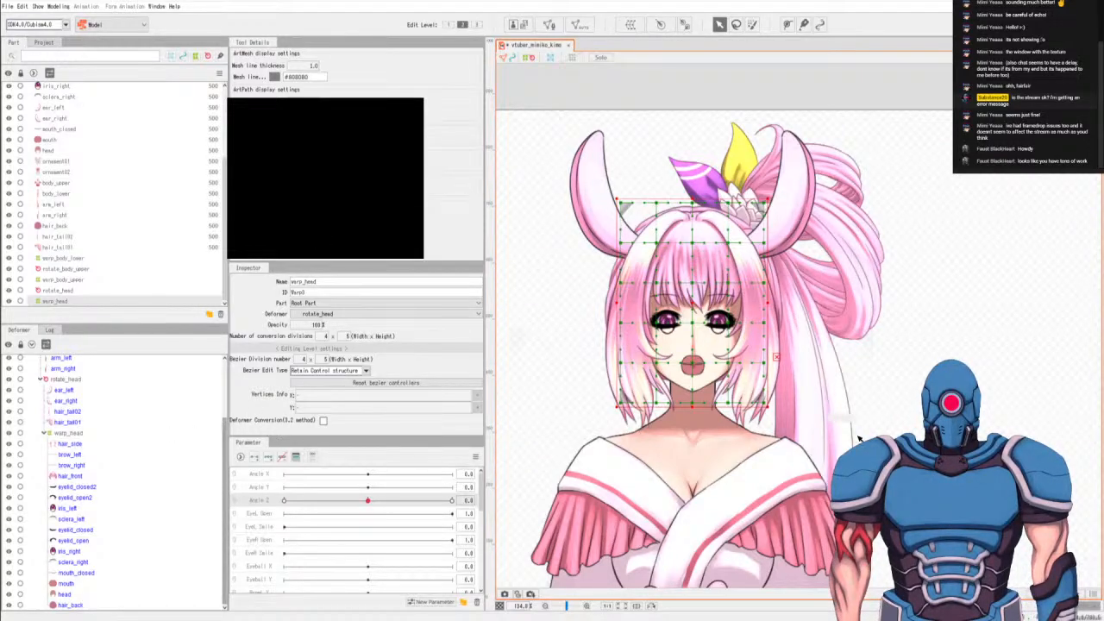
pyautogui.scroll(-2, 805, 442)
pyautogui.scroll(4, 800, 474)
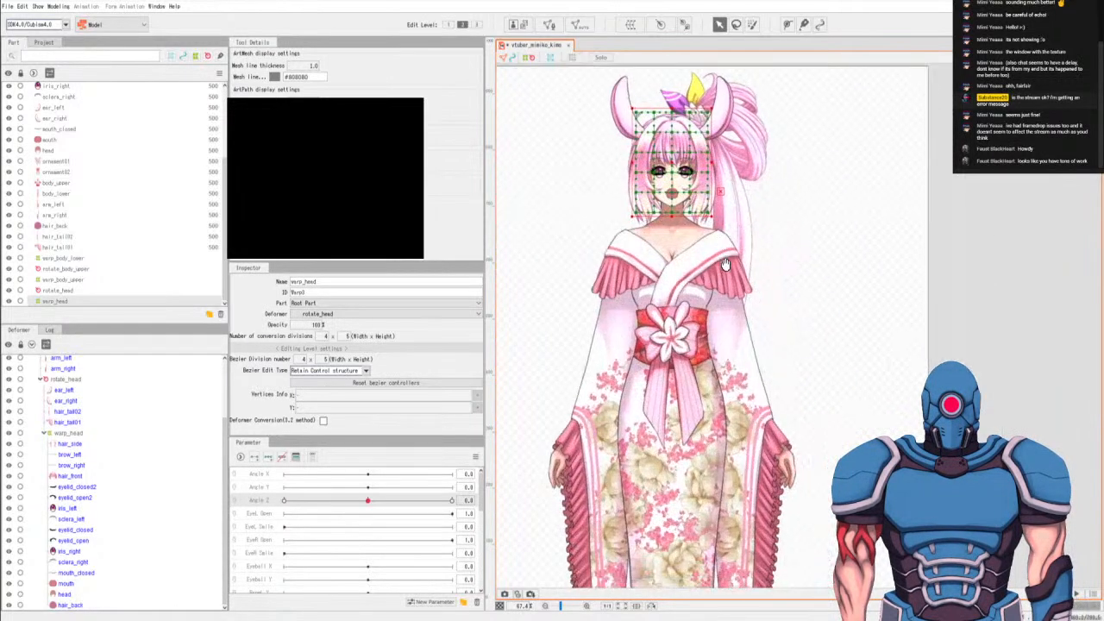
pyautogui.moveTo(715, 323); pyautogui.dragTo(761, 428)
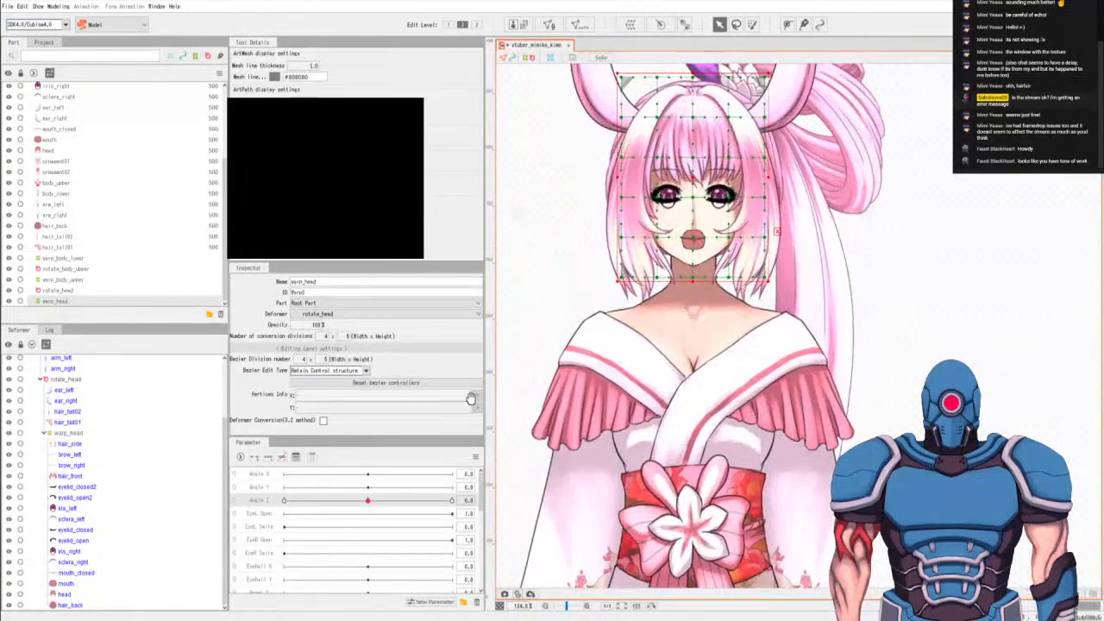
# Add three keys each to Angle X and Angle Y for warp_head, and link the two parameters into one combined grid.
pyautogui.click(43, 434)
pyautogui.click(43, 434)
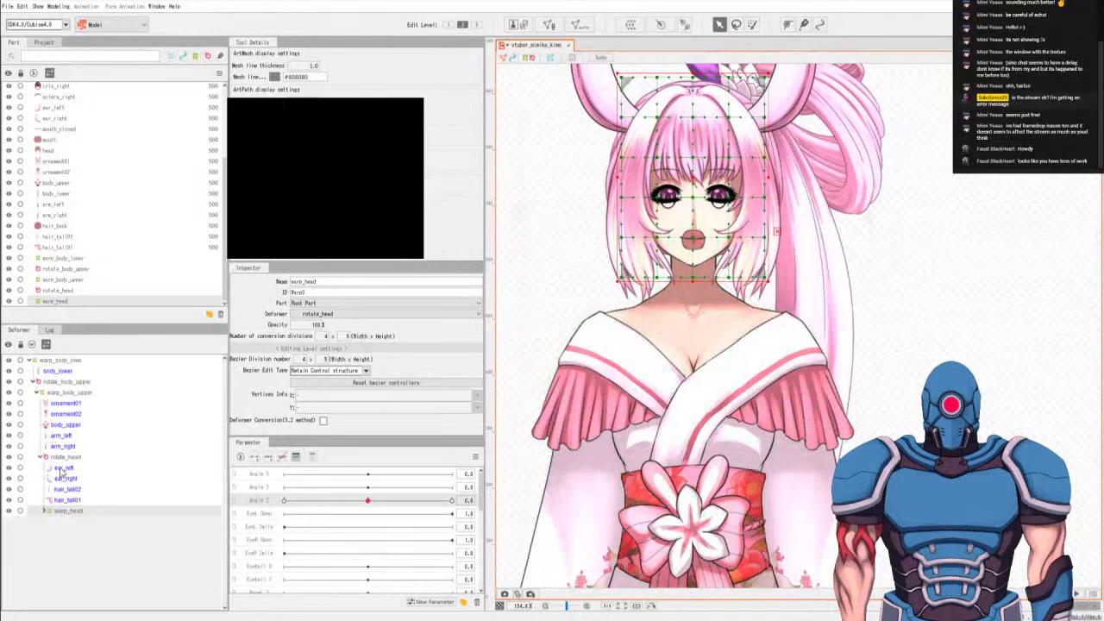
pyautogui.click(267, 488)
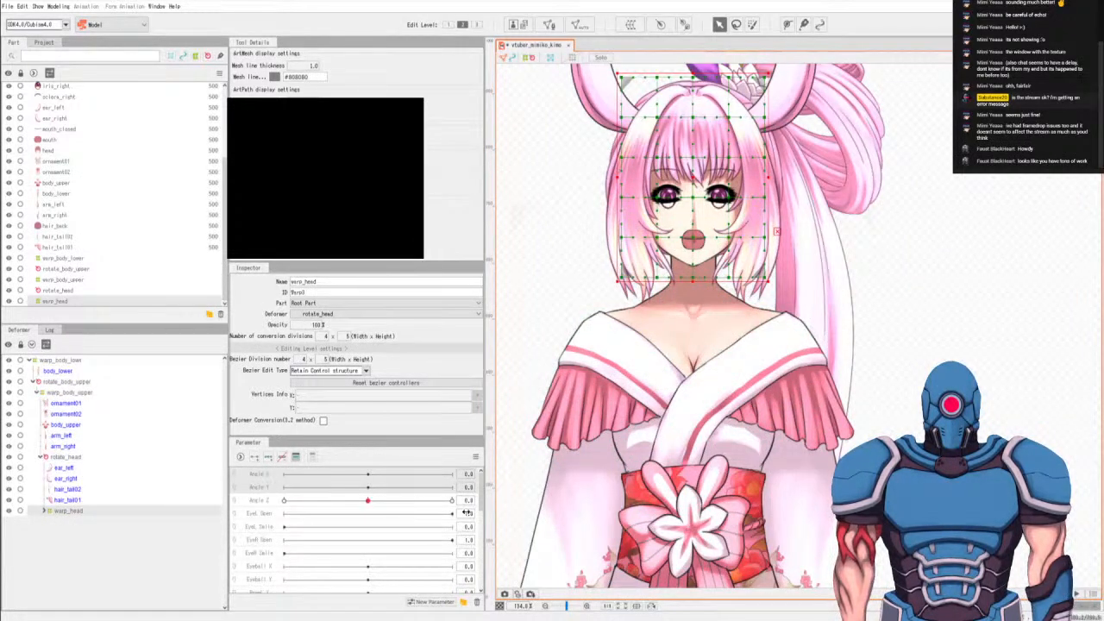
pyautogui.click(268, 458)
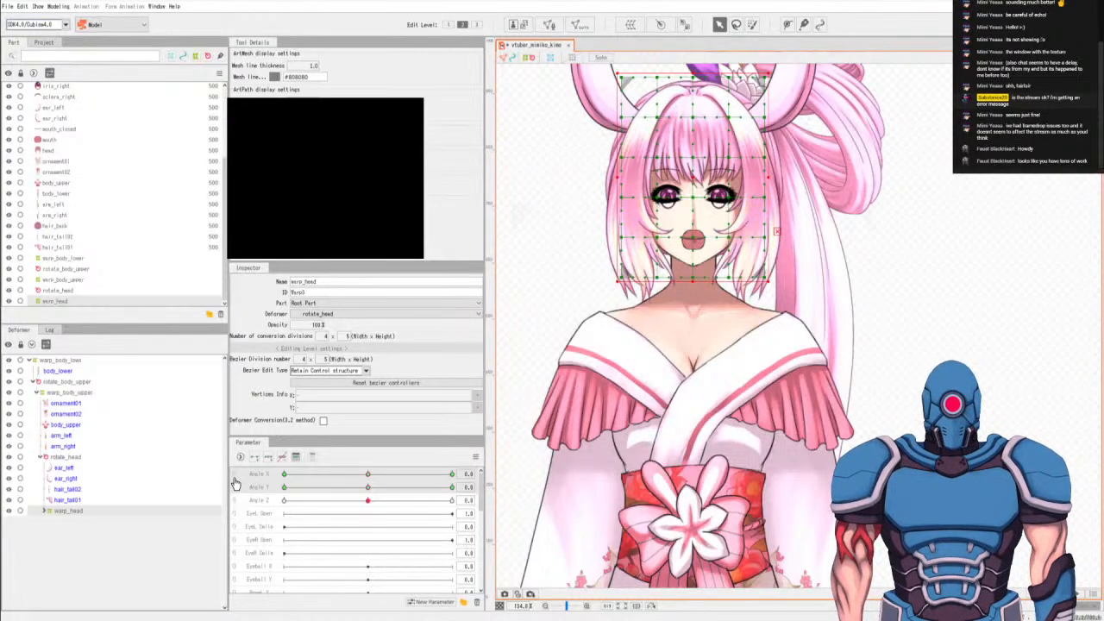
pyautogui.click(235, 483)
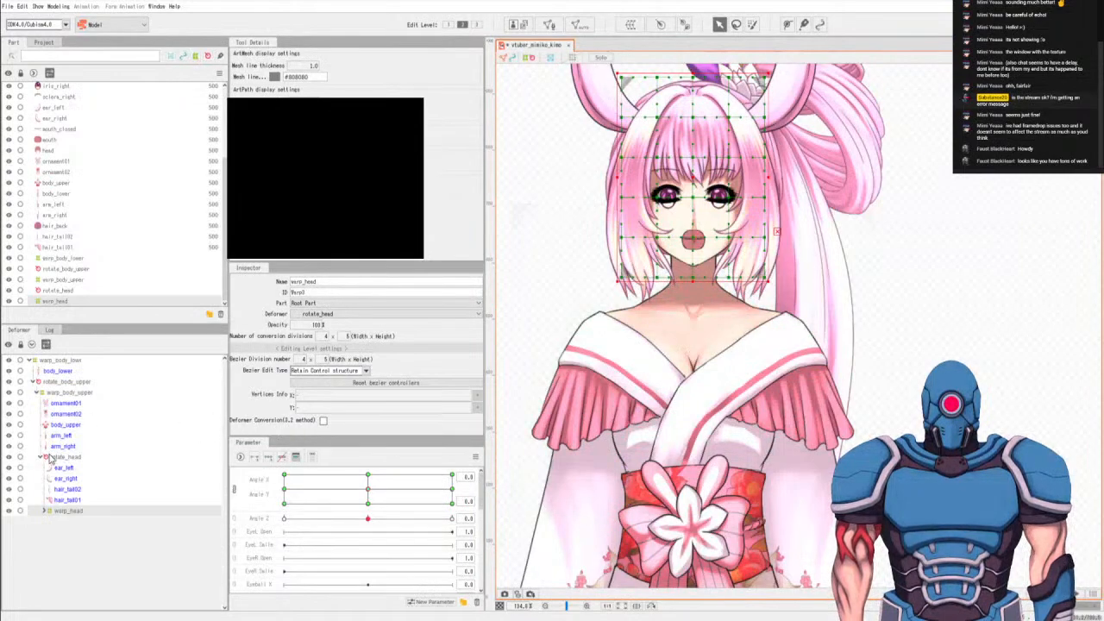
# Set the rotate_head deformer's angle to -10 degrees at the Angle Z -30 key.
pyautogui.click(60, 382)
pyautogui.scroll(-10, 367, 539)
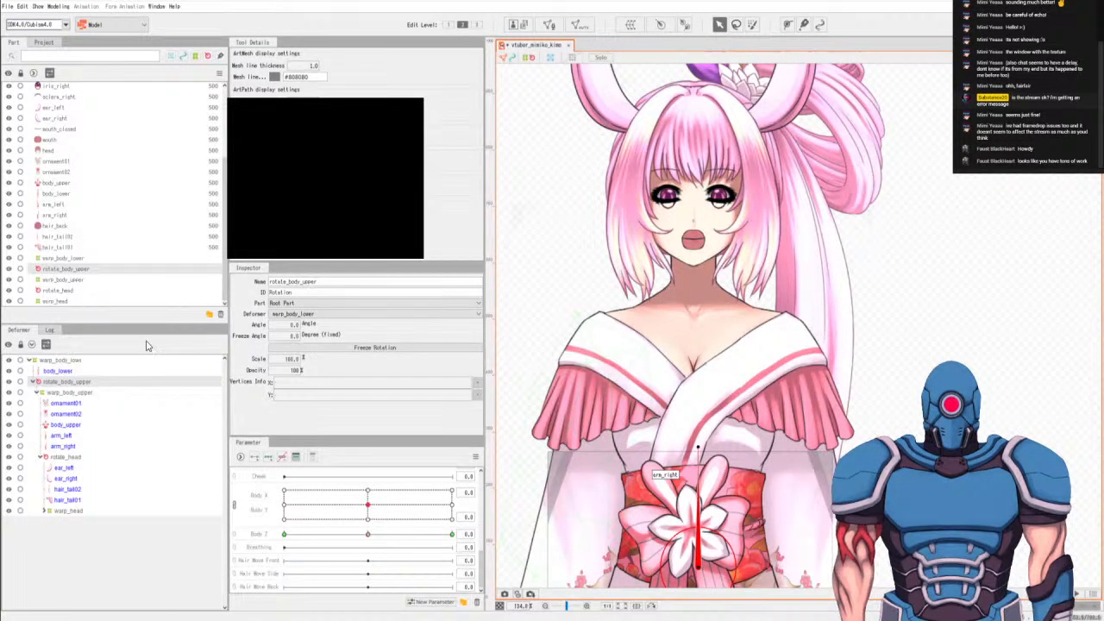
pyautogui.scroll(10, 330, 536)
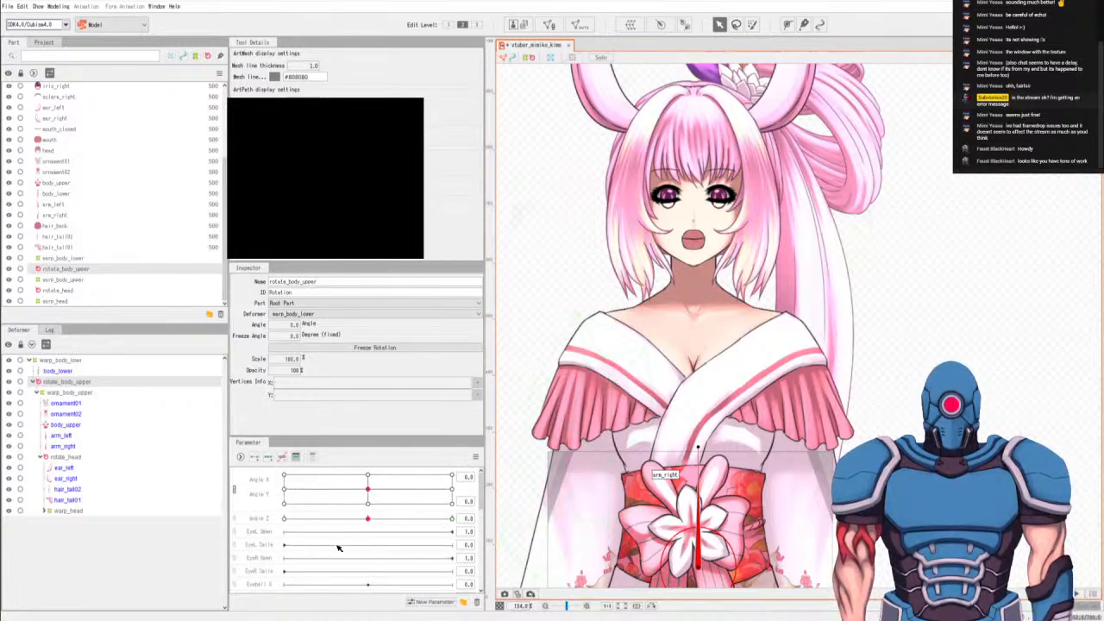
pyautogui.click(74, 457)
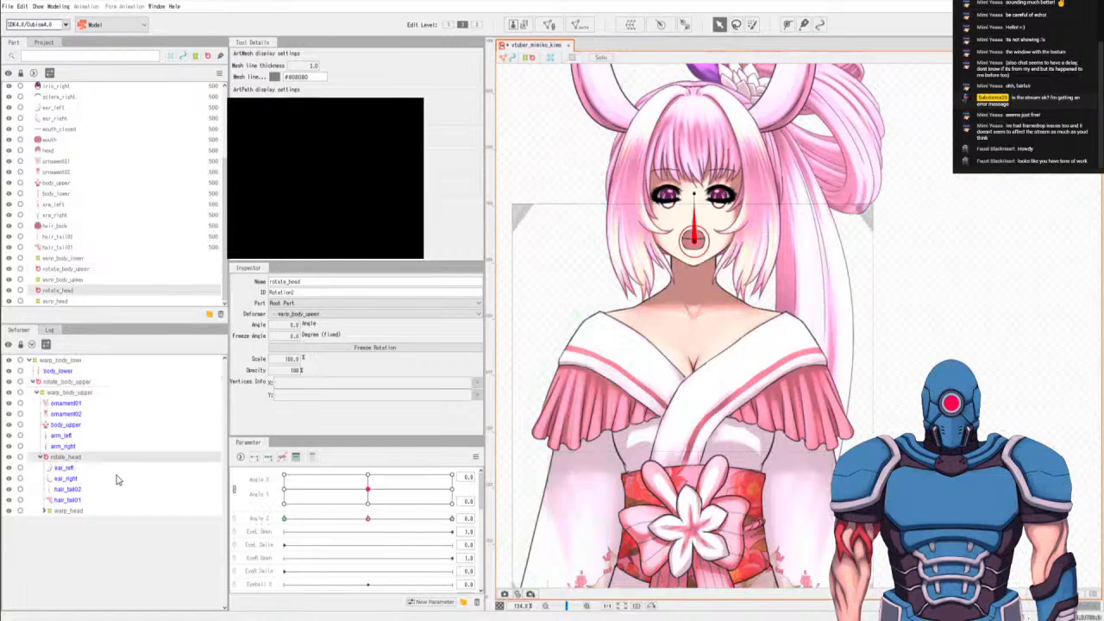
pyautogui.scroll(3, 690, 235)
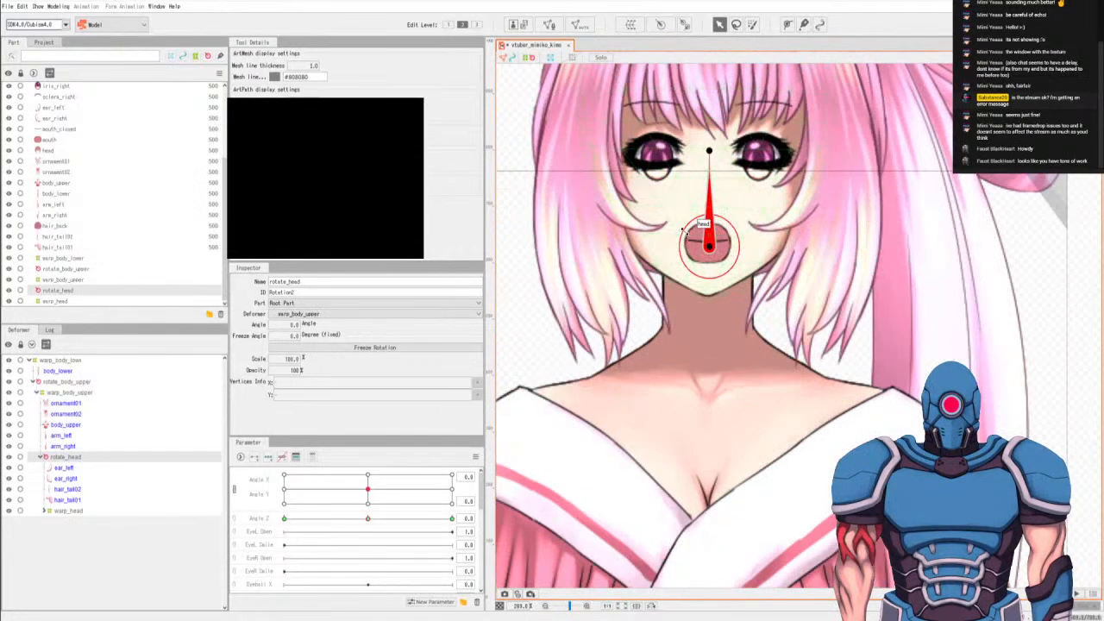
pyautogui.moveTo(685, 239); pyautogui.dragTo(672, 326)
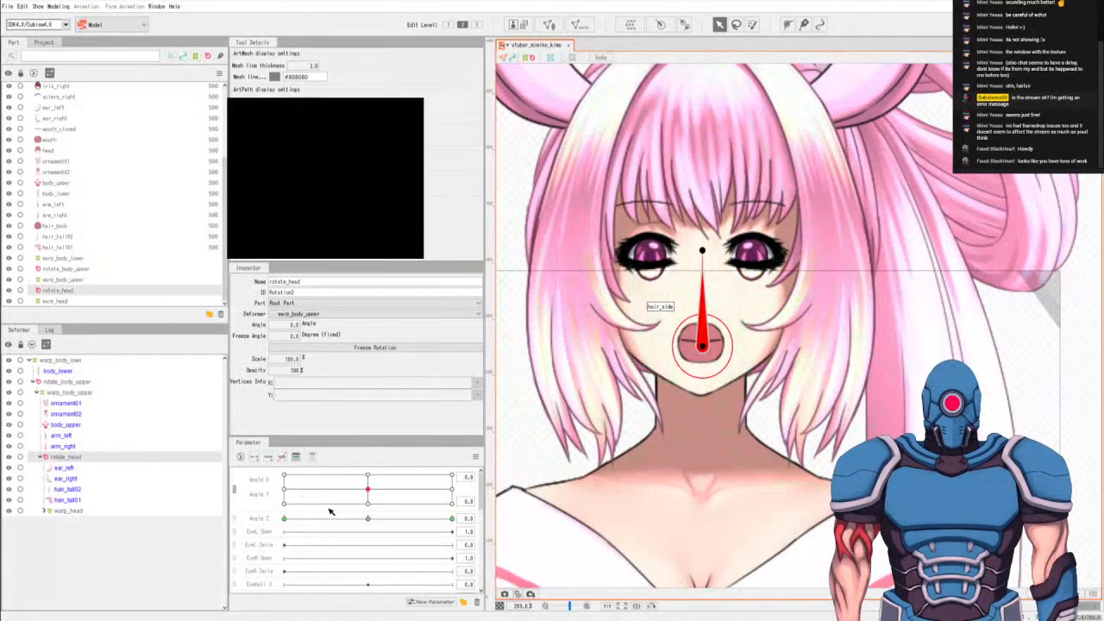
pyautogui.click(285, 518)
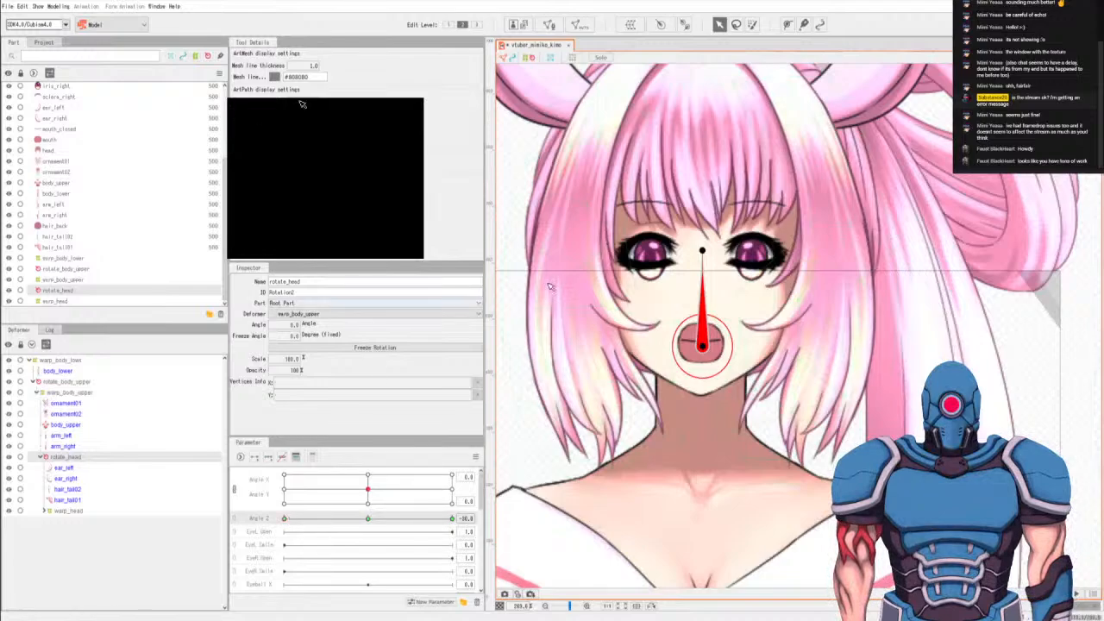
pyautogui.moveTo(701, 250)
pyautogui.mouseDown()
pyautogui.moveTo(721, 233)
pyautogui.moveTo(680, 251)
pyautogui.mouseUp()
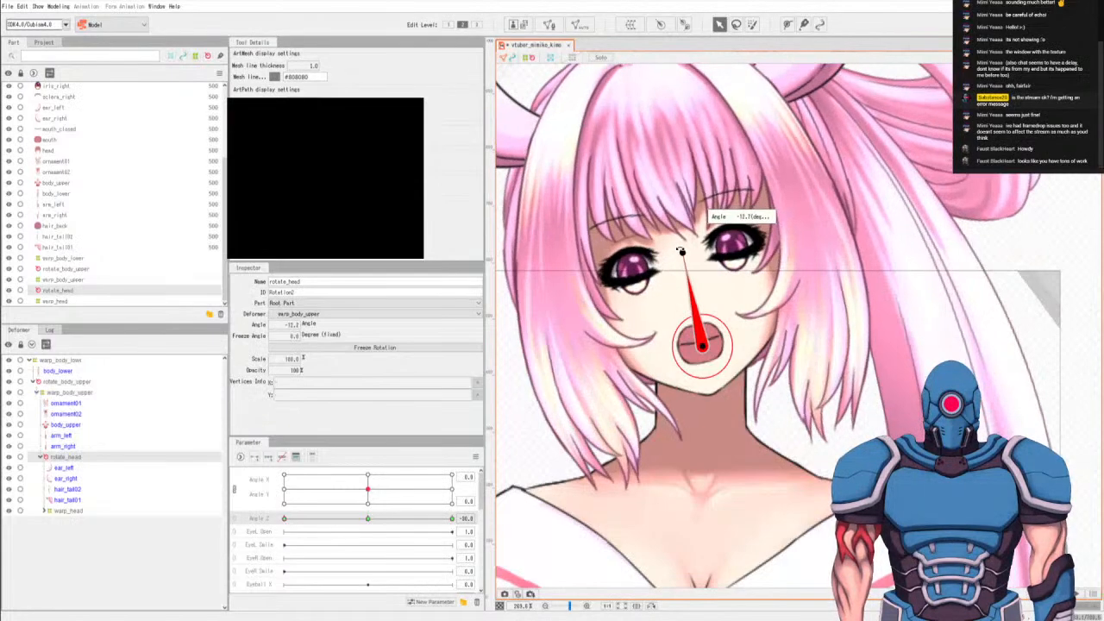
pyautogui.doubleClick(292, 324)
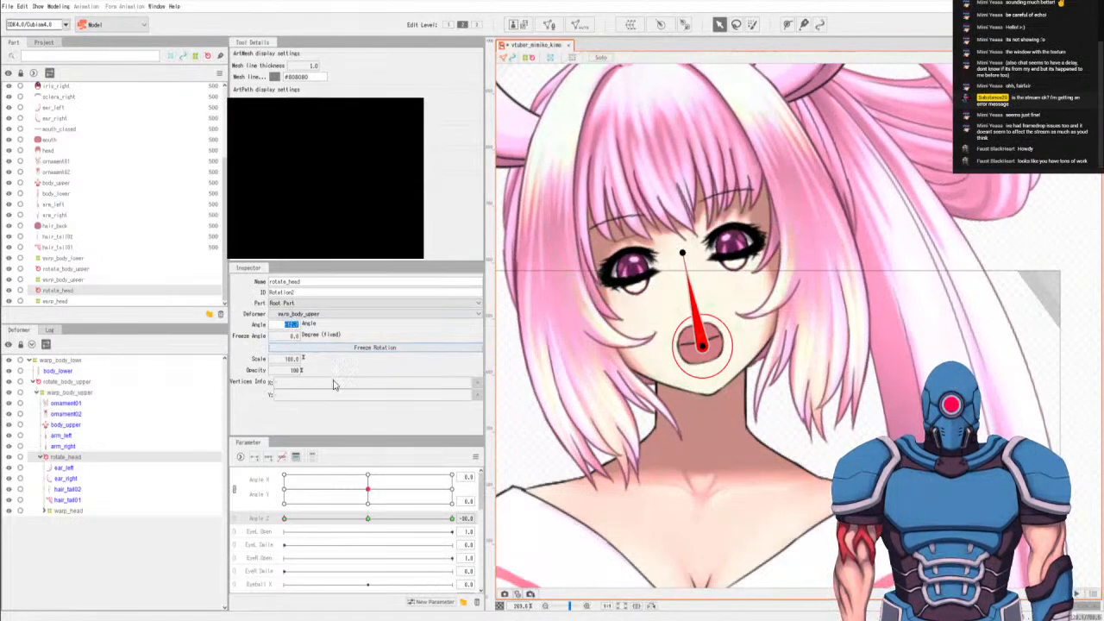
pyautogui.press('BackSpace')
pyautogui.write('-10')
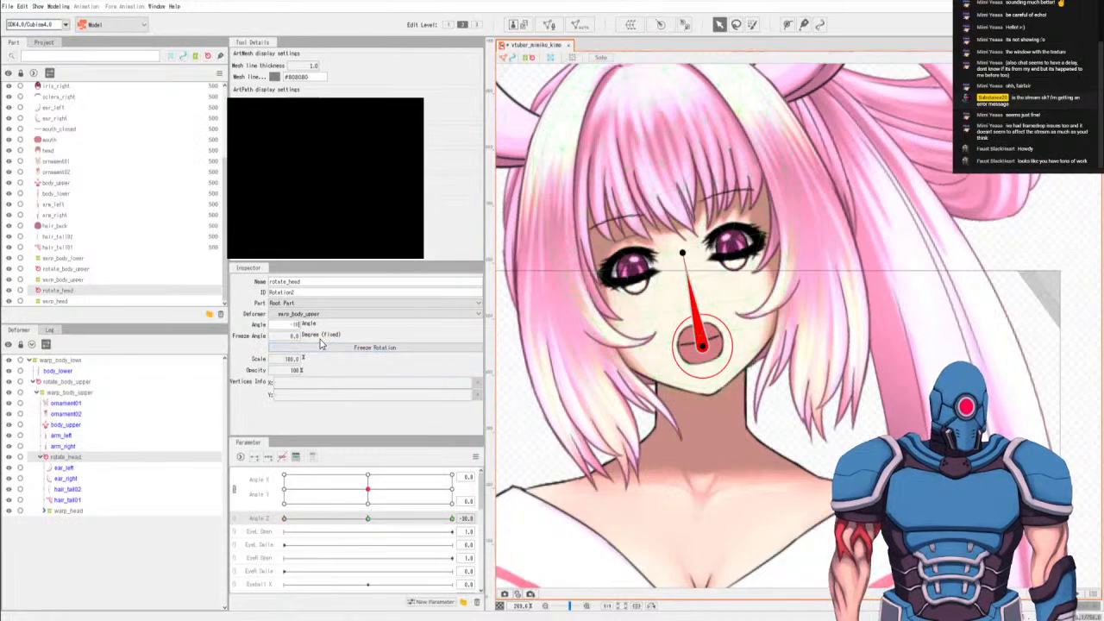
pyautogui.press('Return')
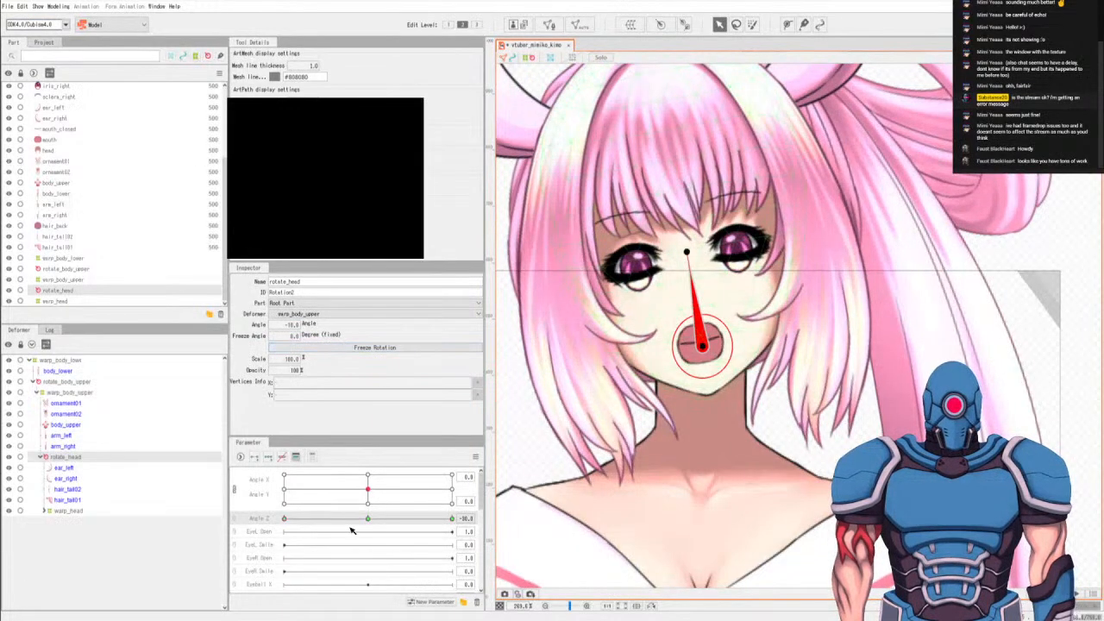
# Set rotate_head's angle to 10 degrees at the Angle Z 30 key, and return Angle Z to 0.
pyautogui.click(452, 518)
pyautogui.doubleClick(292, 326)
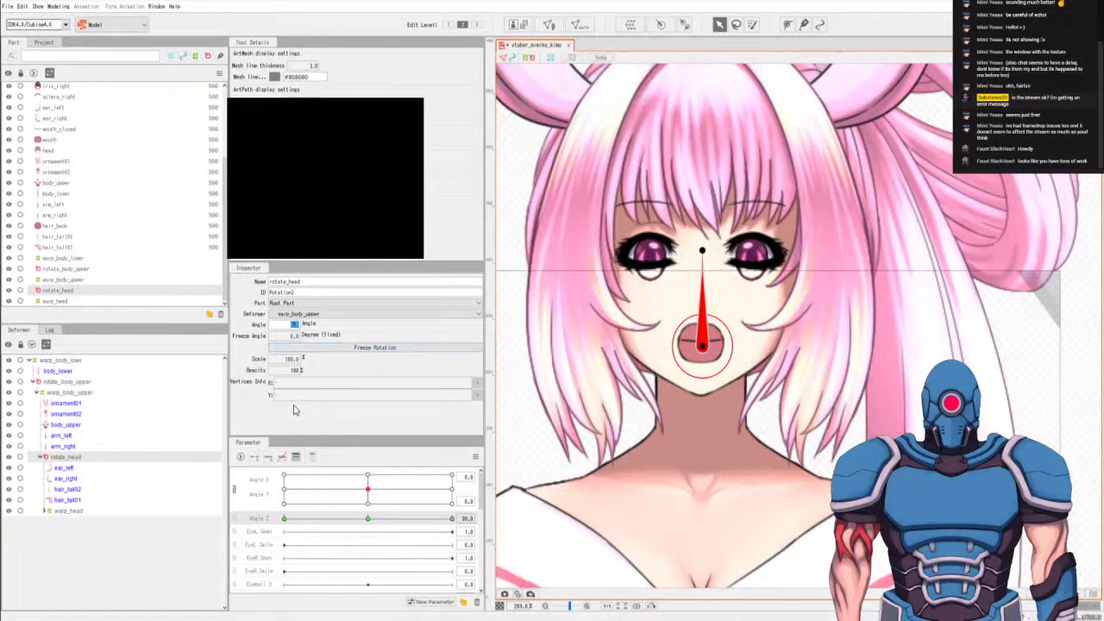
pyautogui.write('10')
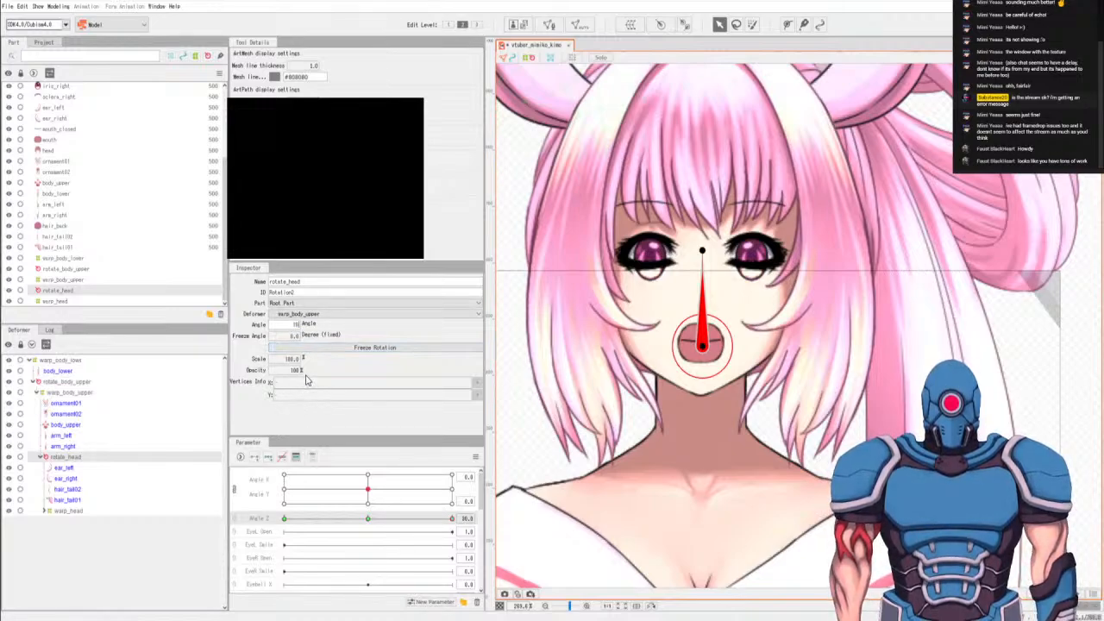
pyautogui.press('Return')
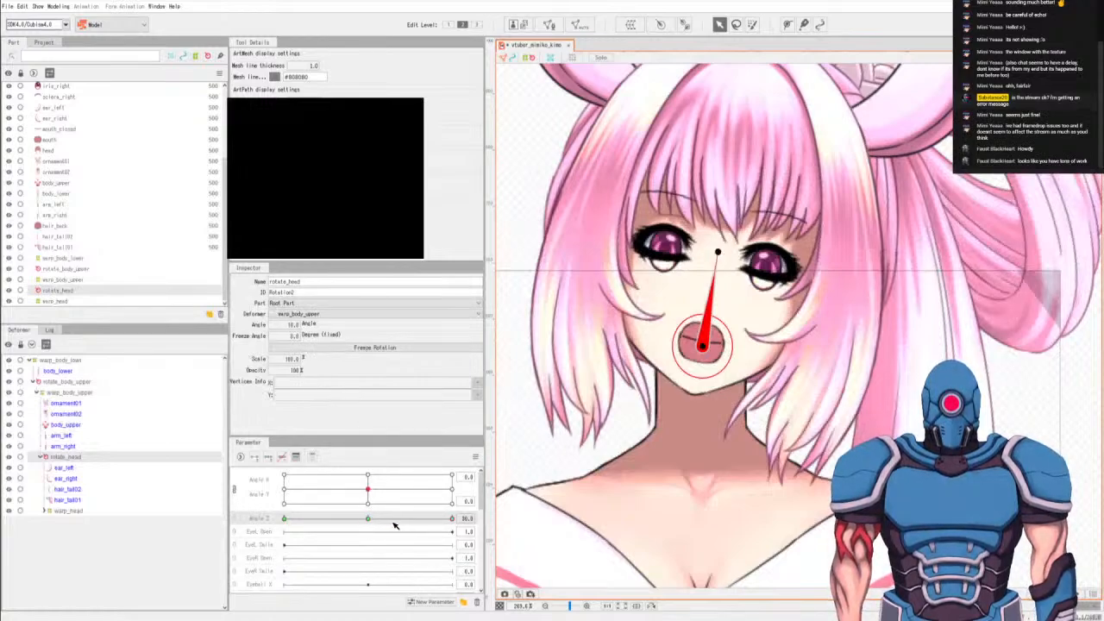
pyautogui.moveTo(394, 525)
pyautogui.mouseDown()
pyautogui.moveTo(246, 511)
pyautogui.moveTo(369, 520)
pyautogui.mouseUp()
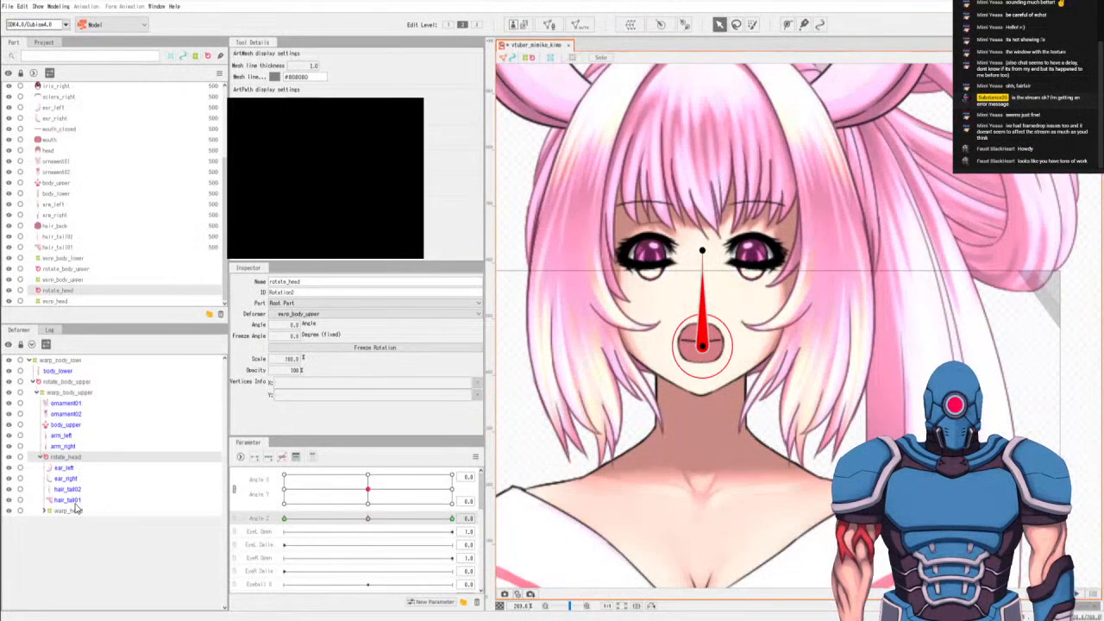
# At Angle X -30 and Angle Y 0, lasso the centre column of warp_head's control points and switch to the arrow tool.
pyautogui.click(50, 512)
pyautogui.click(47, 513)
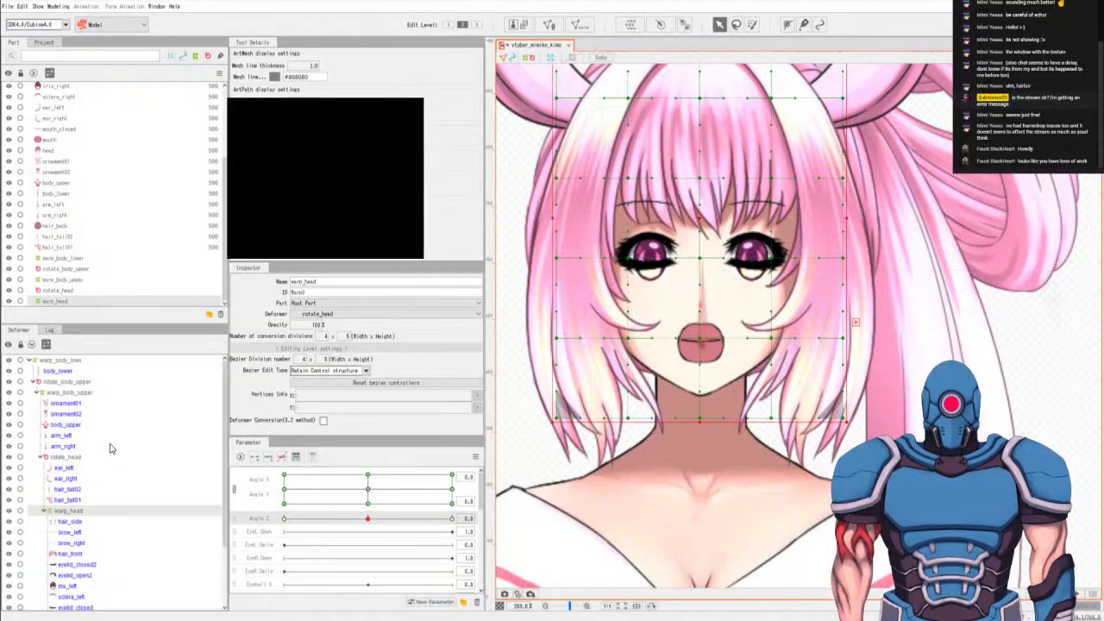
pyautogui.scroll(-3, 97, 512)
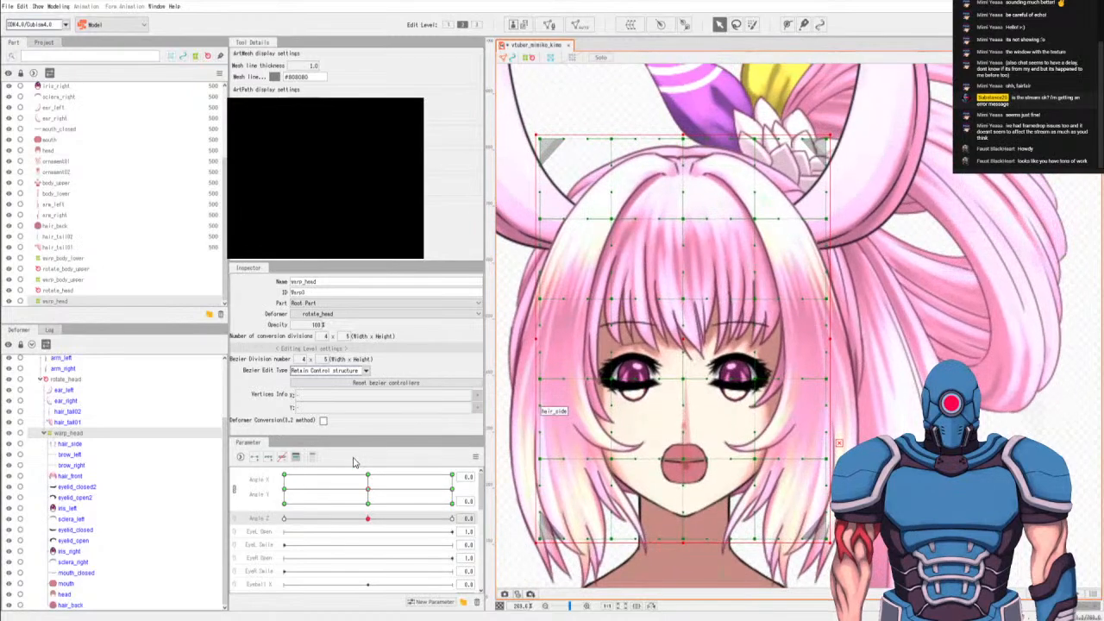
pyautogui.click(369, 490)
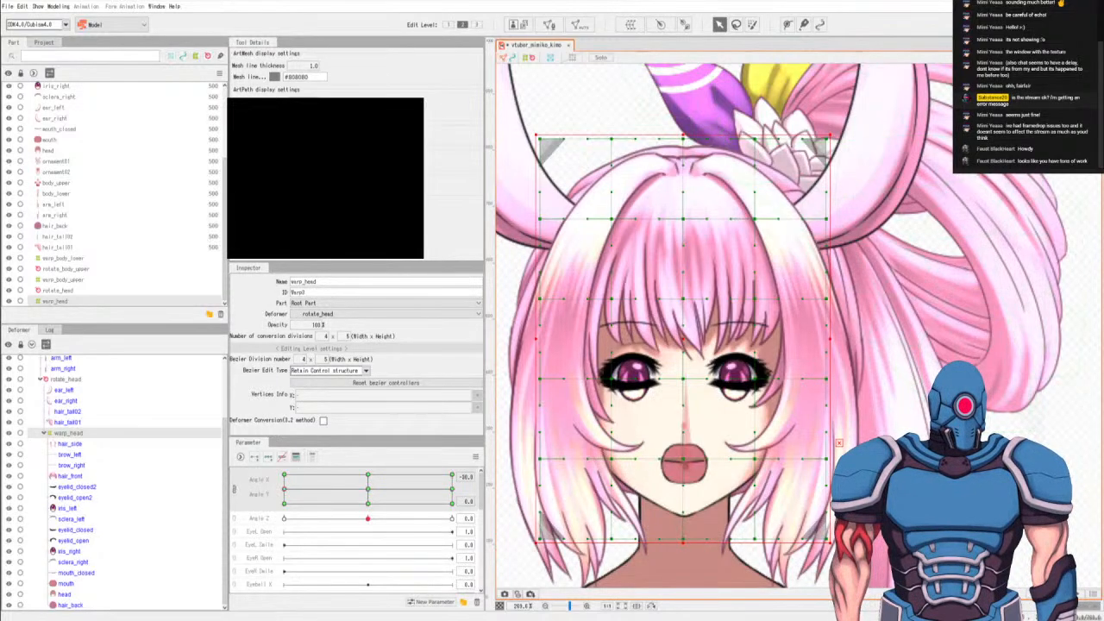
pyautogui.click(735, 25)
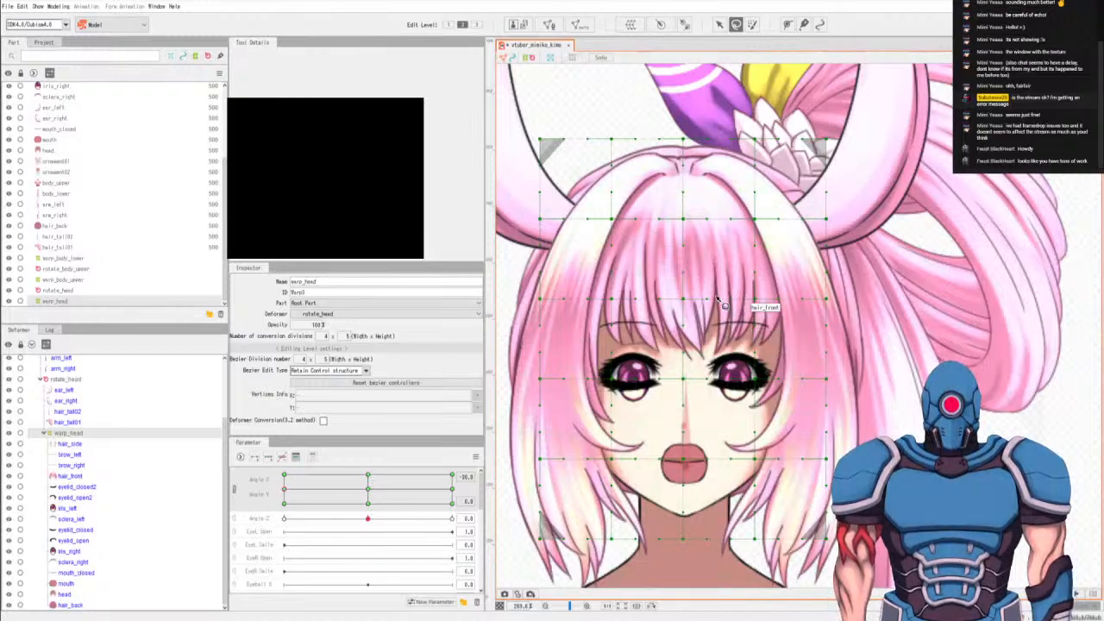
pyautogui.moveTo(703, 281)
pyautogui.mouseDown()
pyautogui.moveTo(697, 271)
pyautogui.moveTo(657, 401)
pyautogui.moveTo(672, 576)
pyautogui.moveTo(701, 580)
pyautogui.moveTo(729, 380)
pyautogui.moveTo(720, 293)
pyautogui.mouseUp()
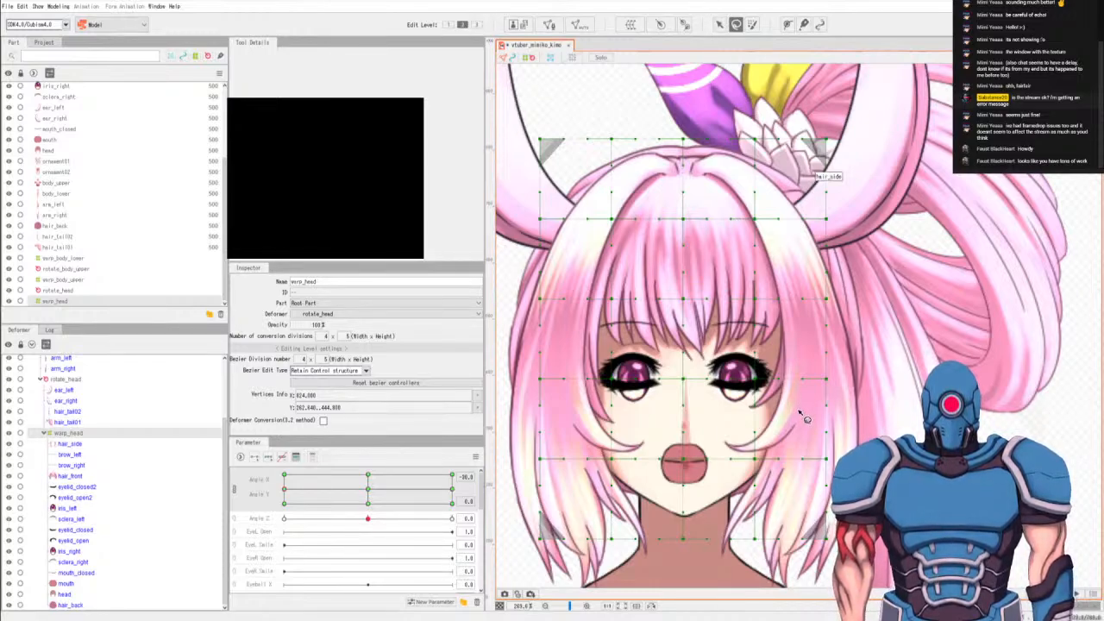
pyautogui.press('v')
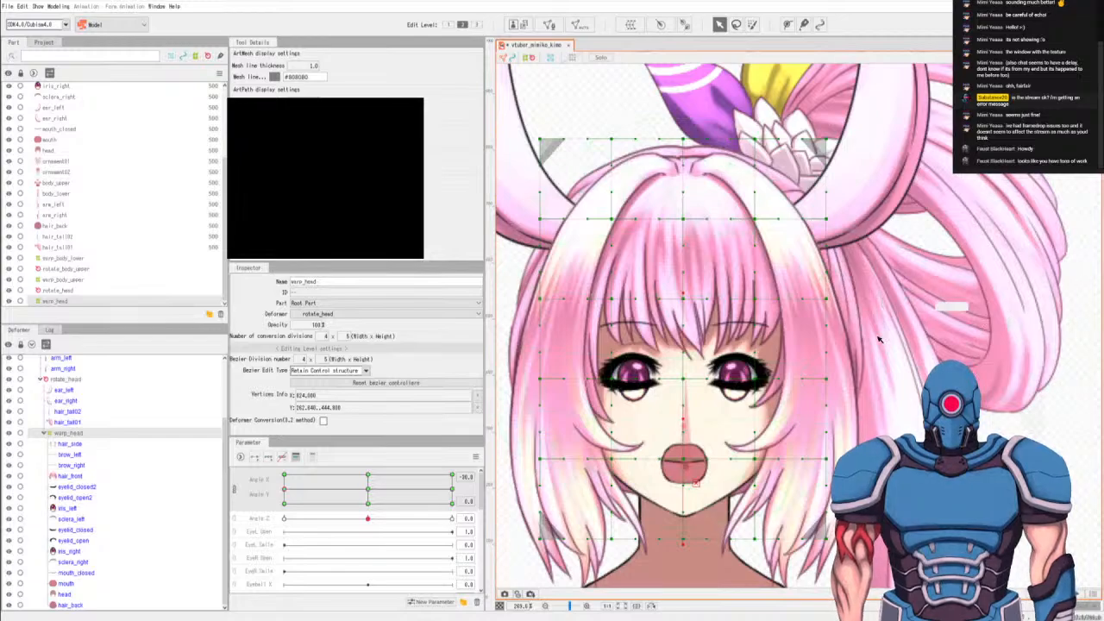
# Shift the lower central control points of the warp_head grid toward the canvas left for the Angle X -30 keyform.
pyautogui.scroll(-5, 873, 350)
pyautogui.scroll(-3, 873, 350)
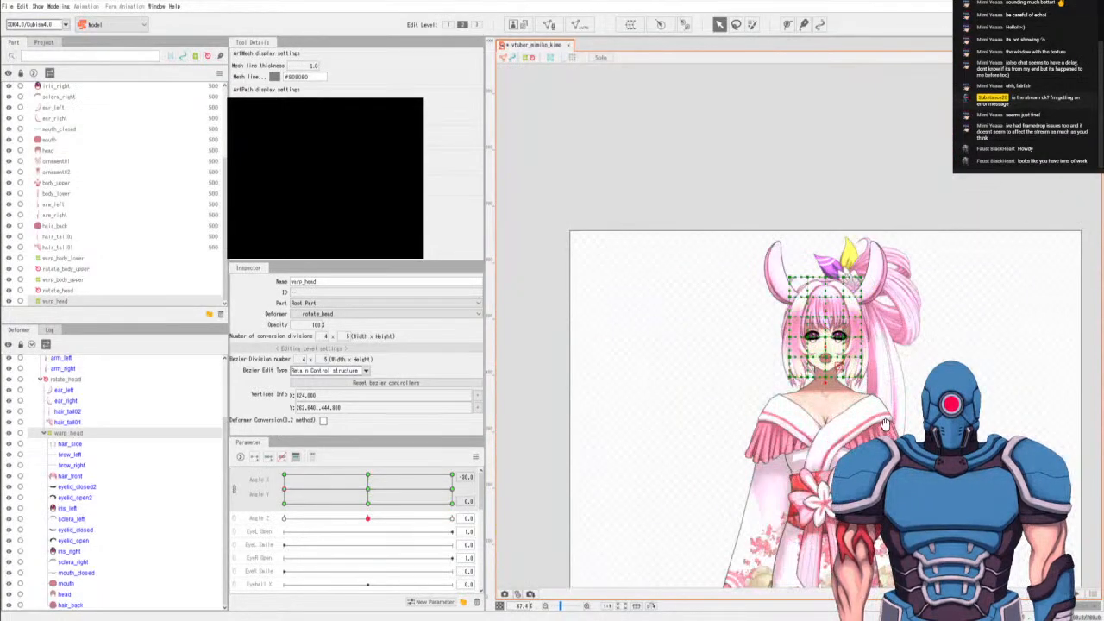
pyautogui.scroll(4, 885, 423)
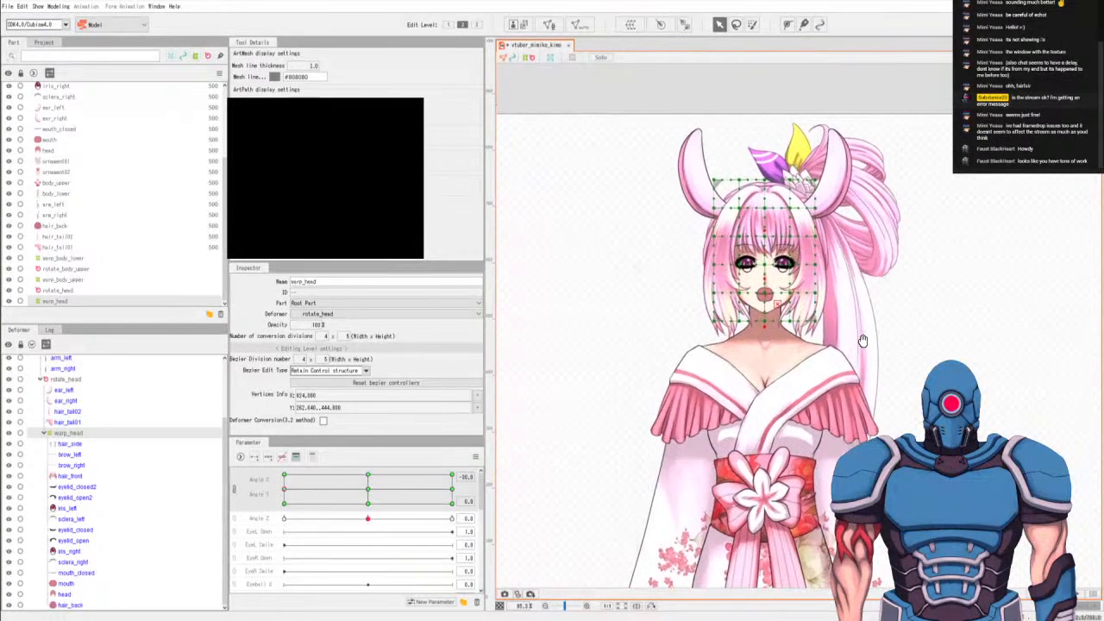
pyautogui.moveTo(862, 341); pyautogui.dragTo(870, 347)
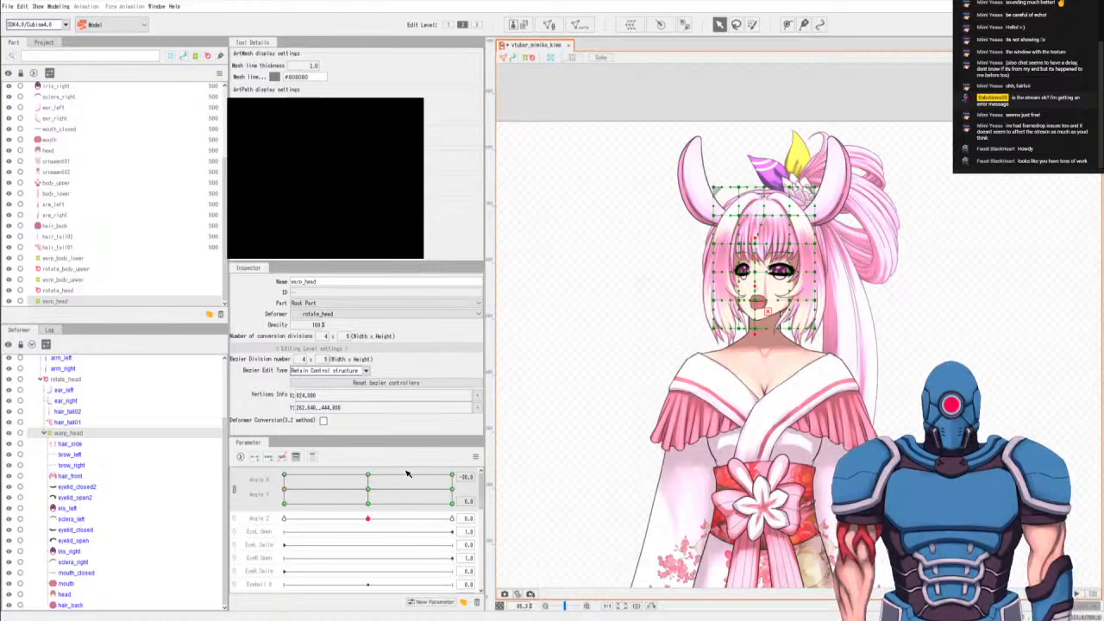
# Compare the face between Angle X 30 and -30, examining the eyes and mouth in the -30 pose.
pyautogui.click(455, 491)
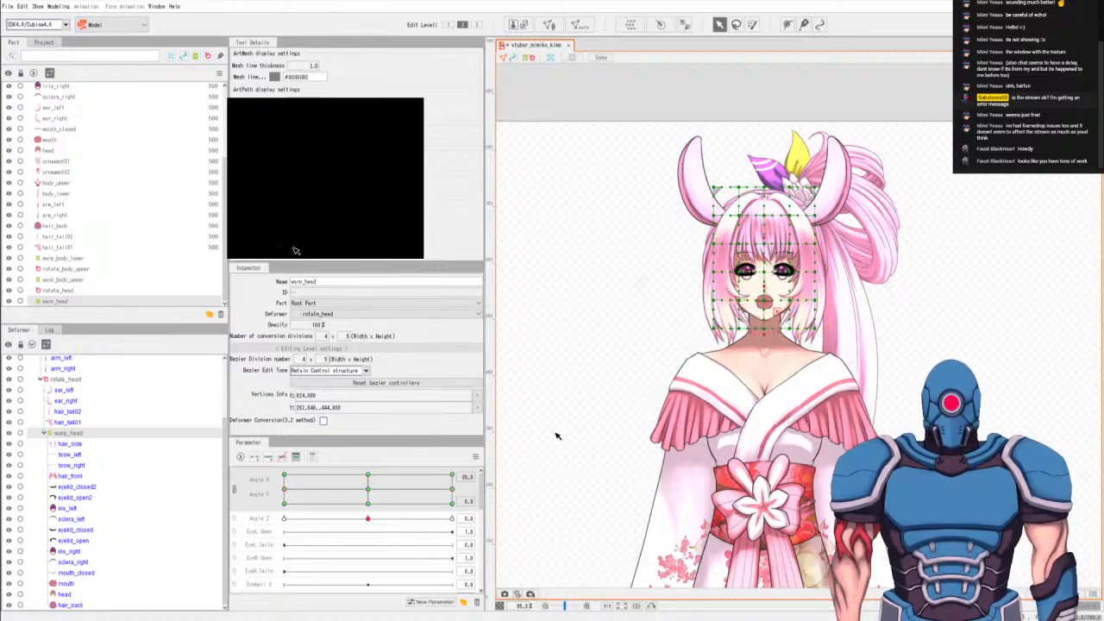
pyautogui.press('l')
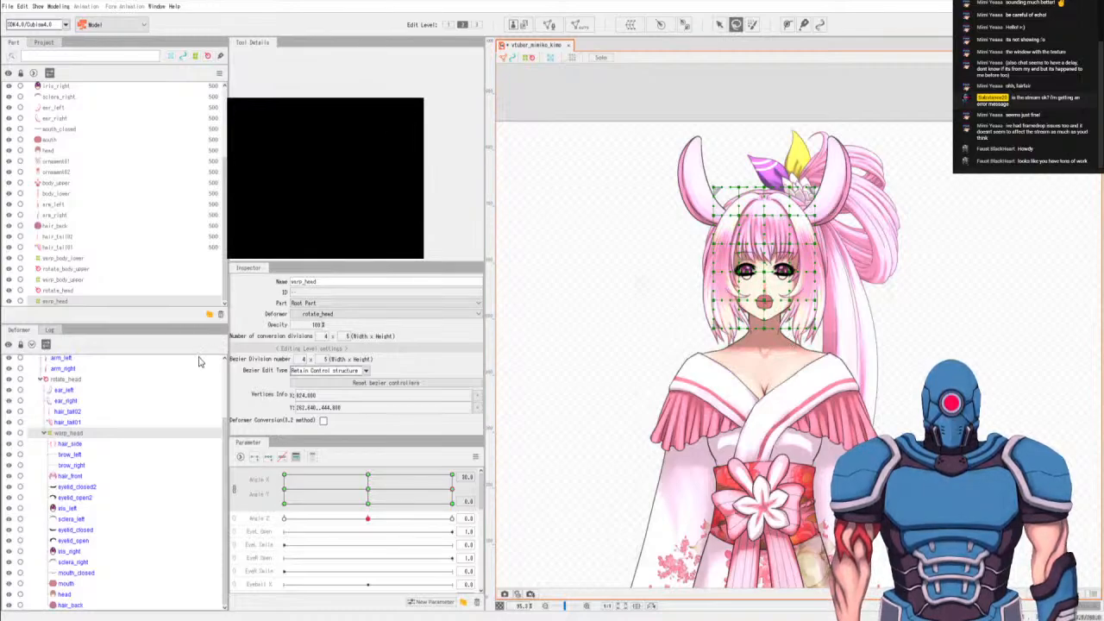
pyautogui.click(284, 490)
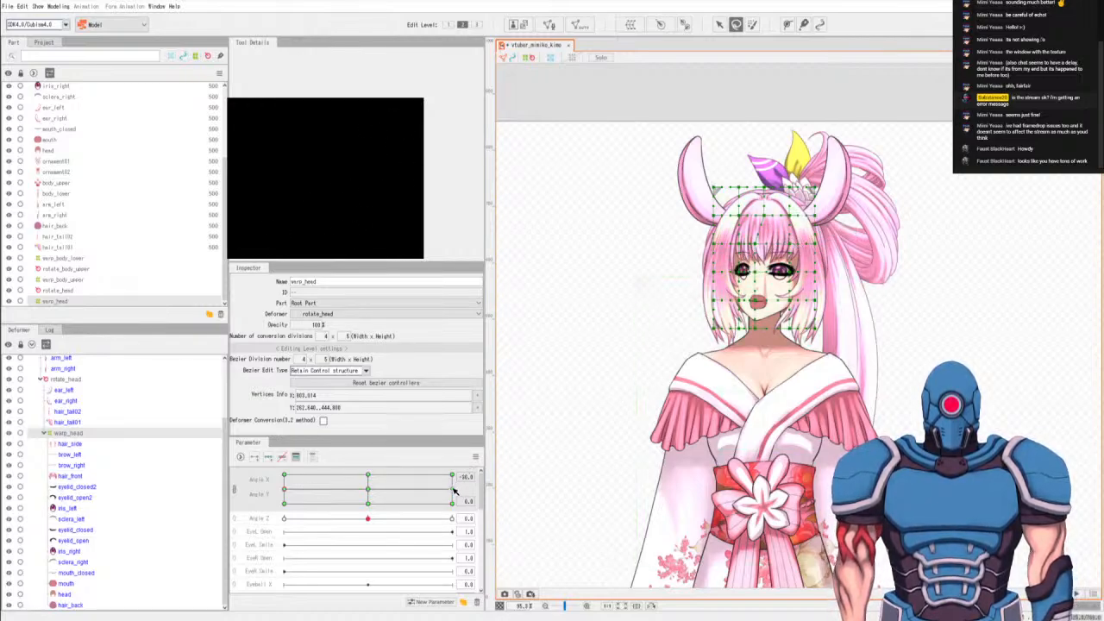
pyautogui.click(452, 491)
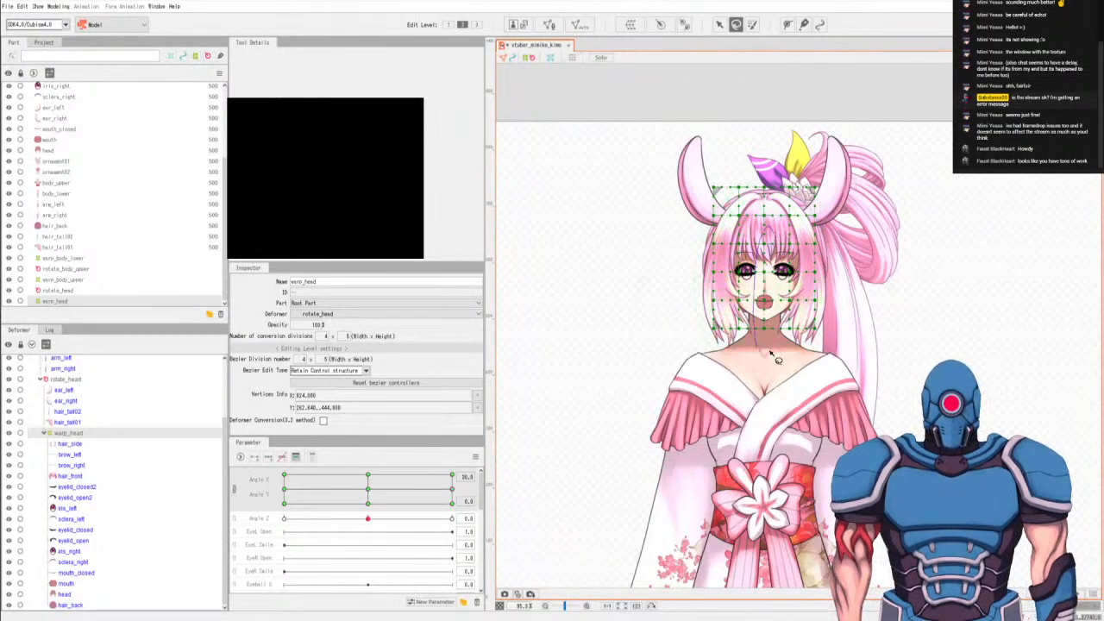
pyautogui.press('v')
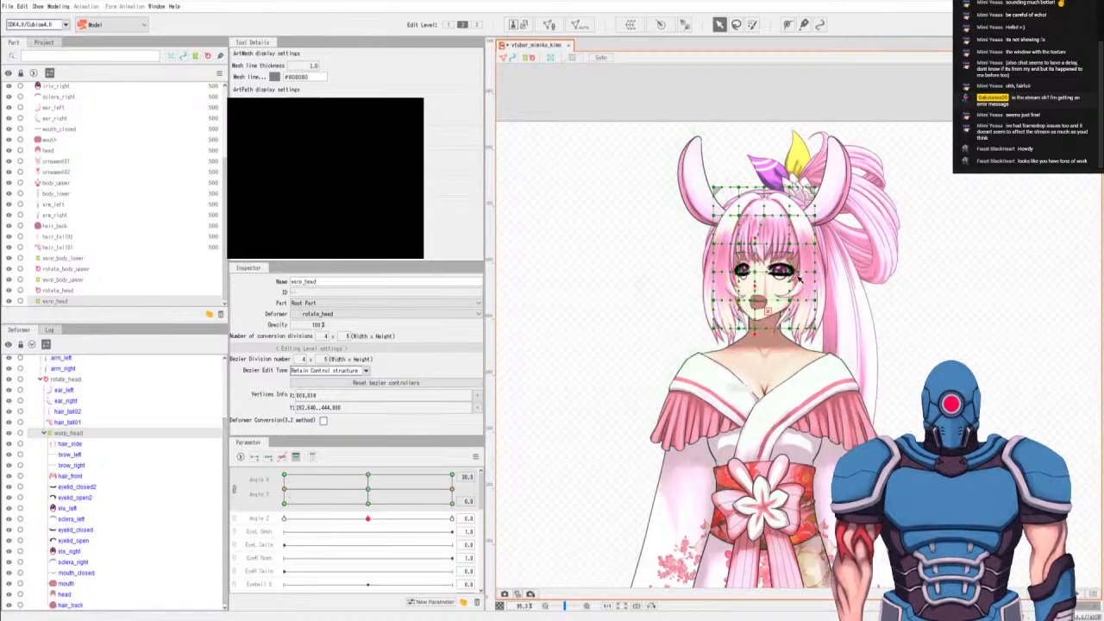
pyautogui.scroll(2, 770, 272)
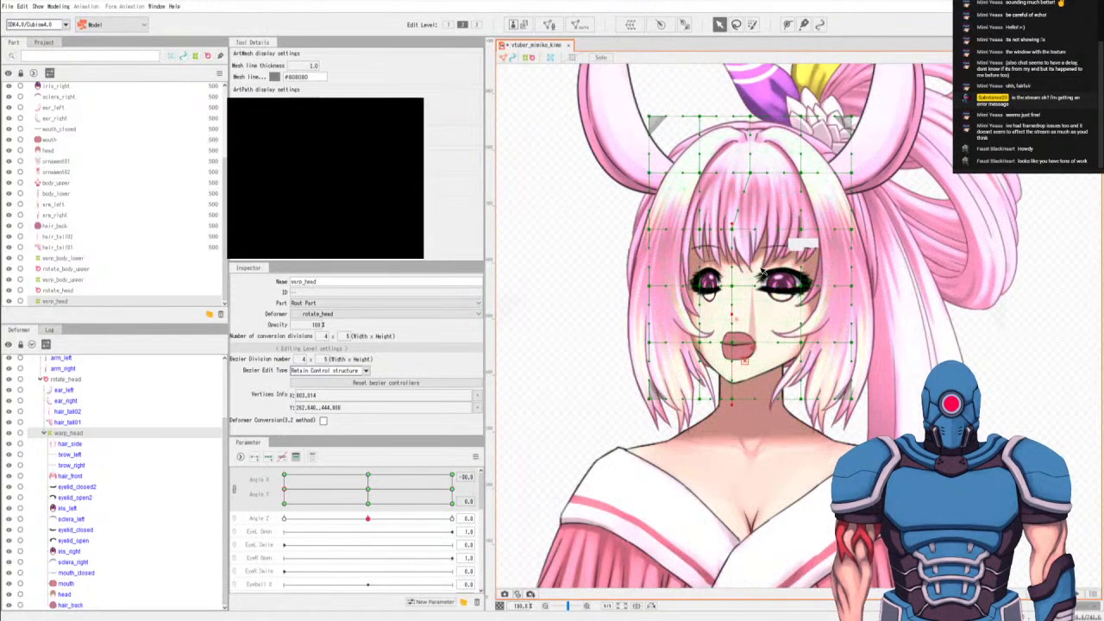
pyautogui.scroll(-2, 770, 273)
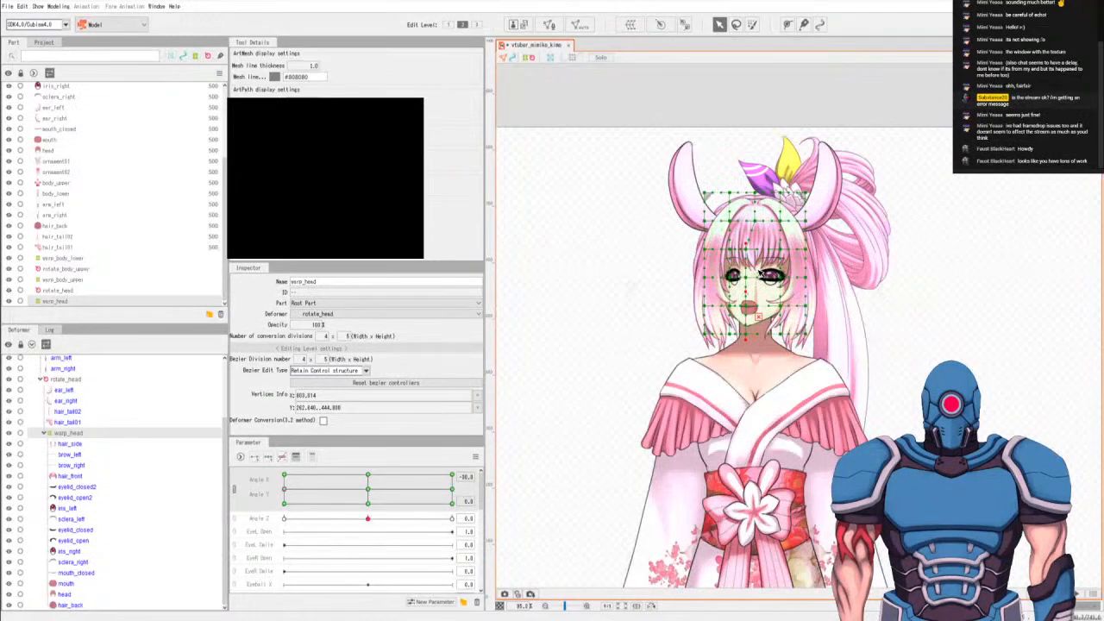
# At Angle X -30, shift the warp_head grid columns on either side of the centre column slightly toward the canvas left.
pyautogui.press('q')
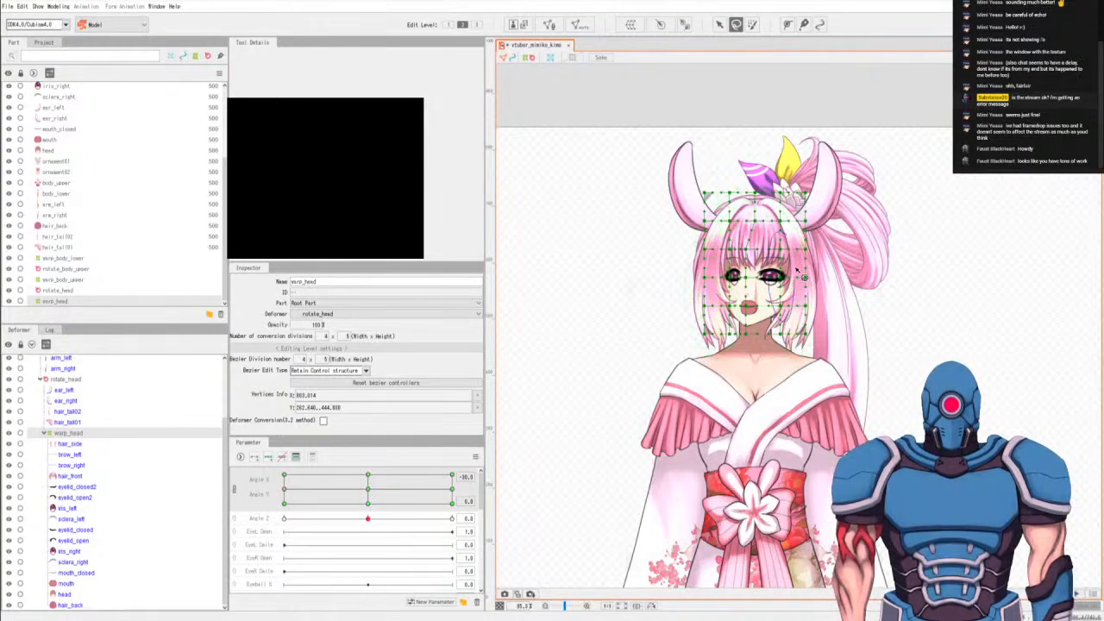
pyautogui.press('v')
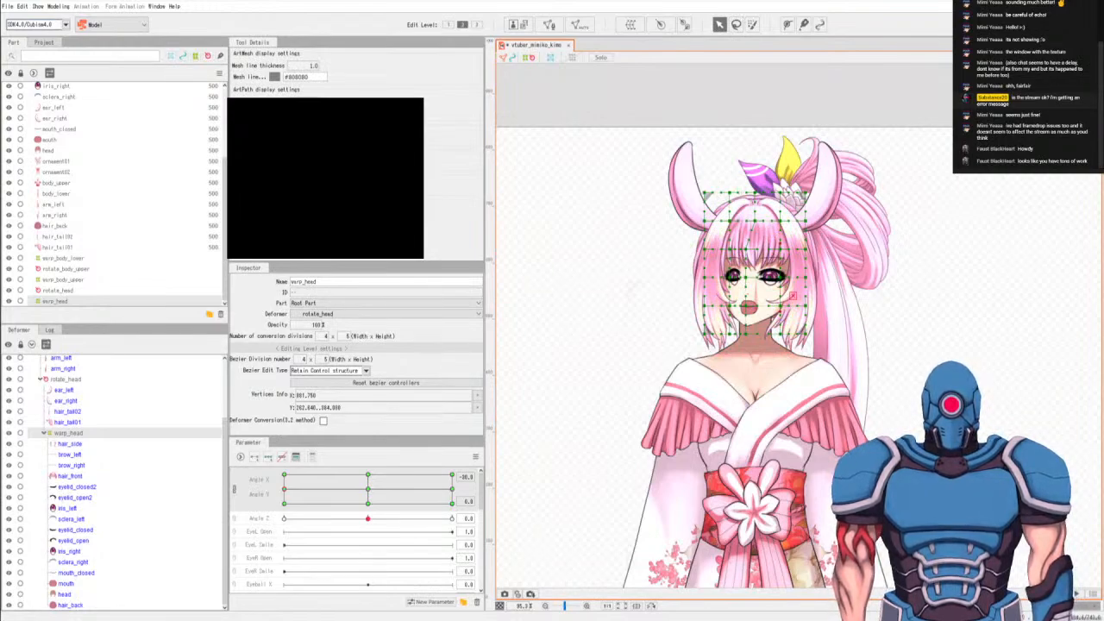
pyautogui.moveTo(791, 296); pyautogui.dragTo(787, 295)
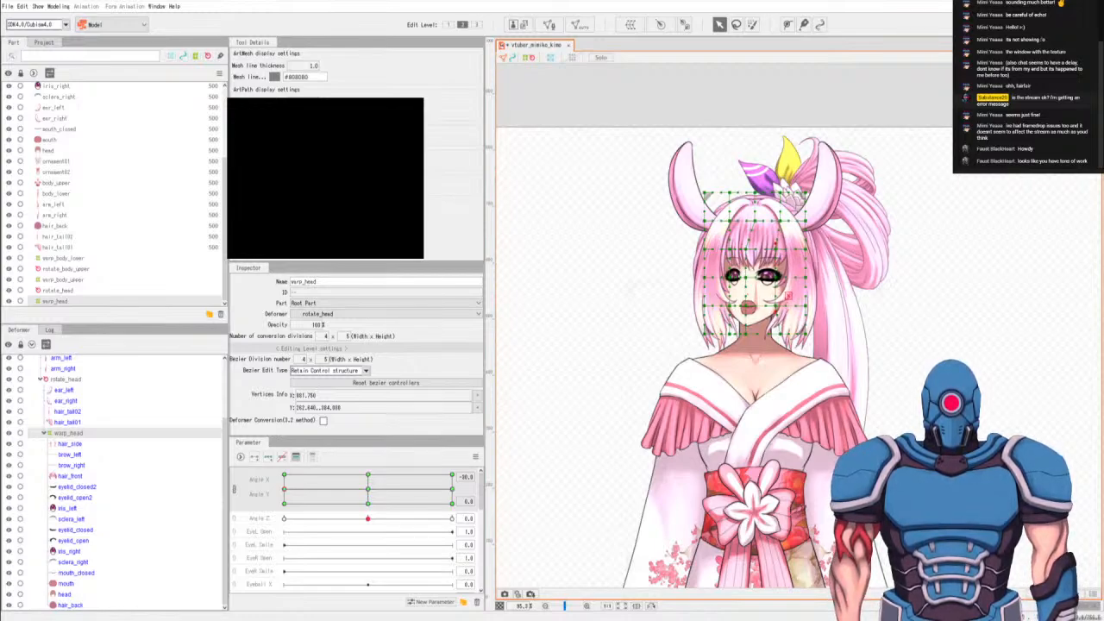
pyautogui.press('b')
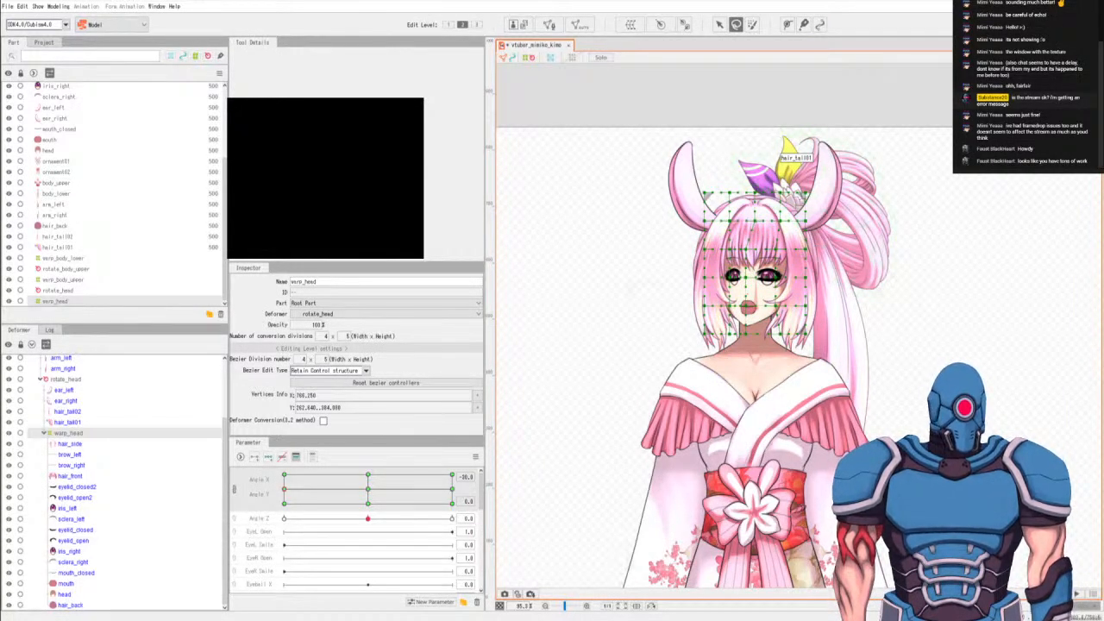
pyautogui.press('v')
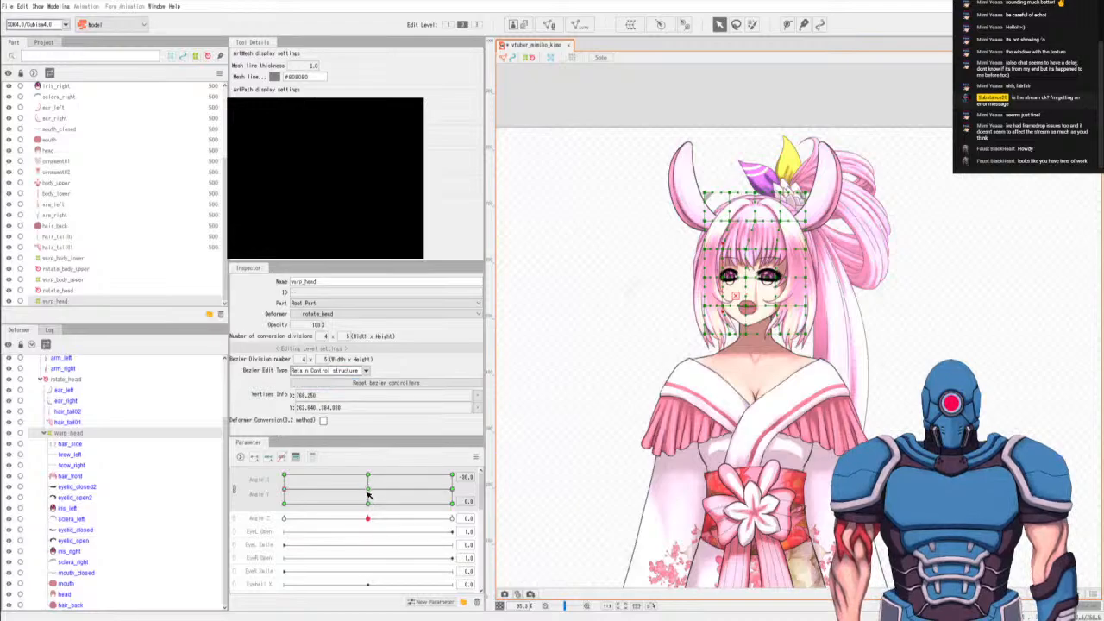
pyautogui.moveTo(369, 490); pyautogui.dragTo(287, 492)
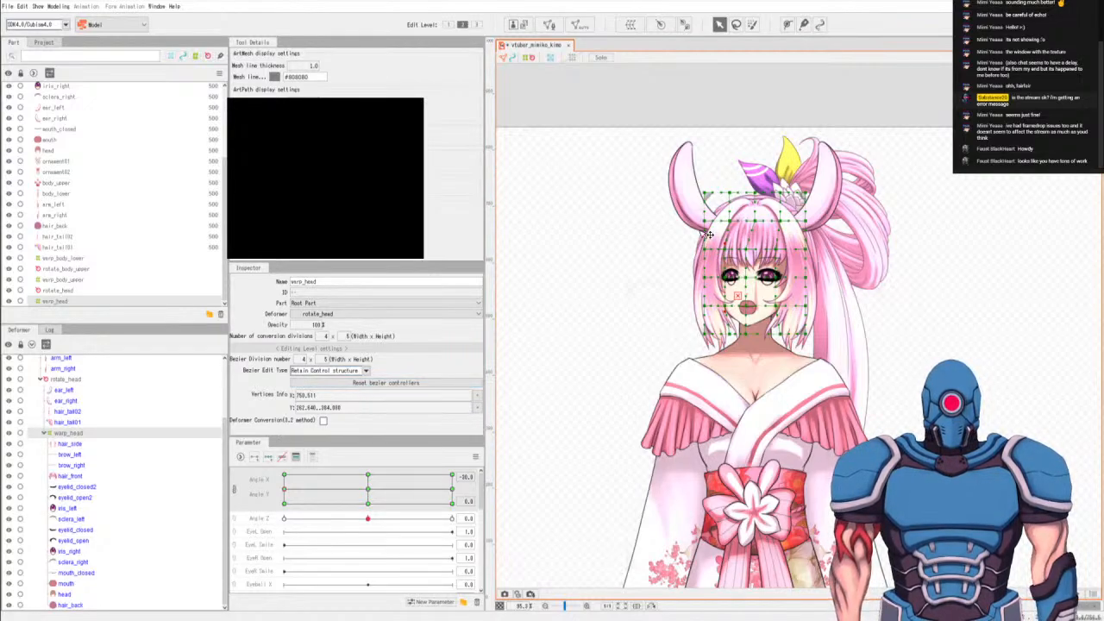
# Alternate Angle X between 0 and -30 to check how the face shifts as the head turns.
pyautogui.click(369, 492)
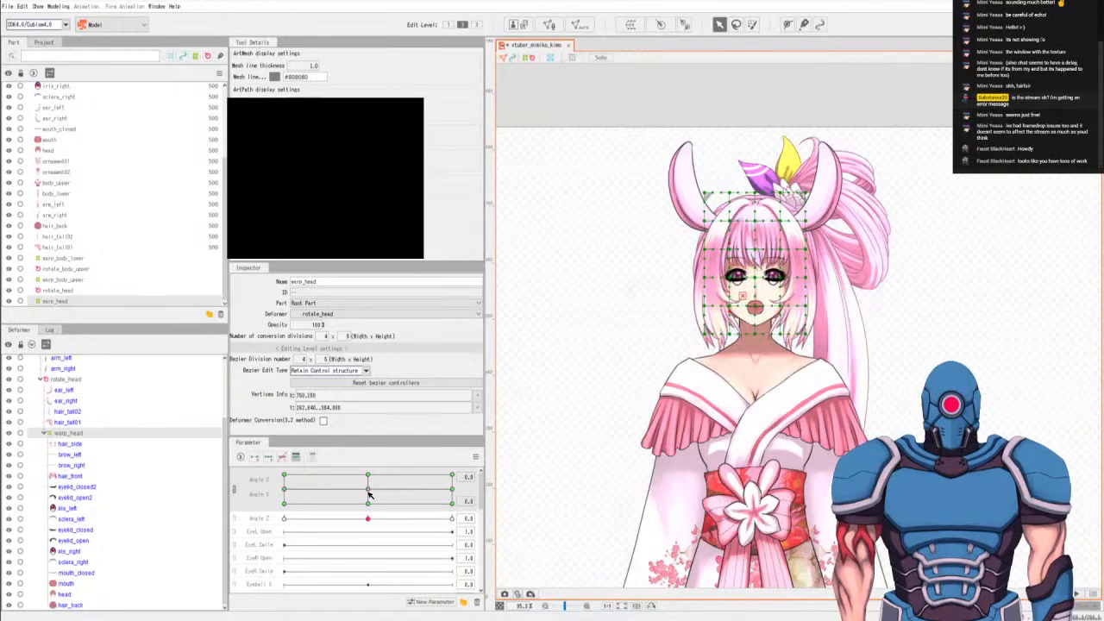
pyautogui.click(289, 491)
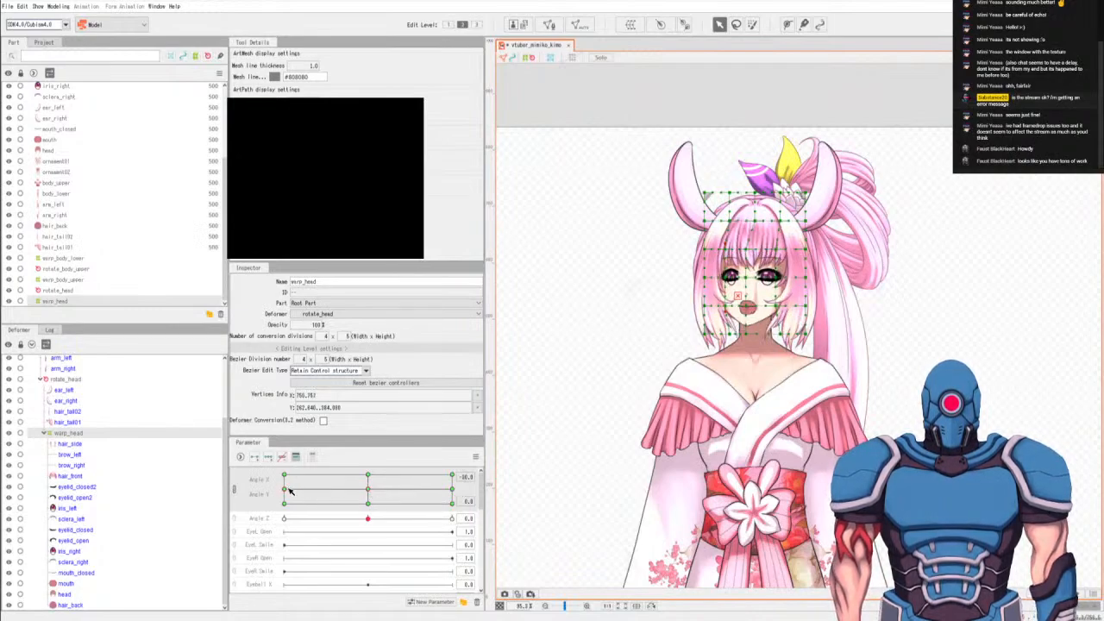
pyautogui.click(369, 494)
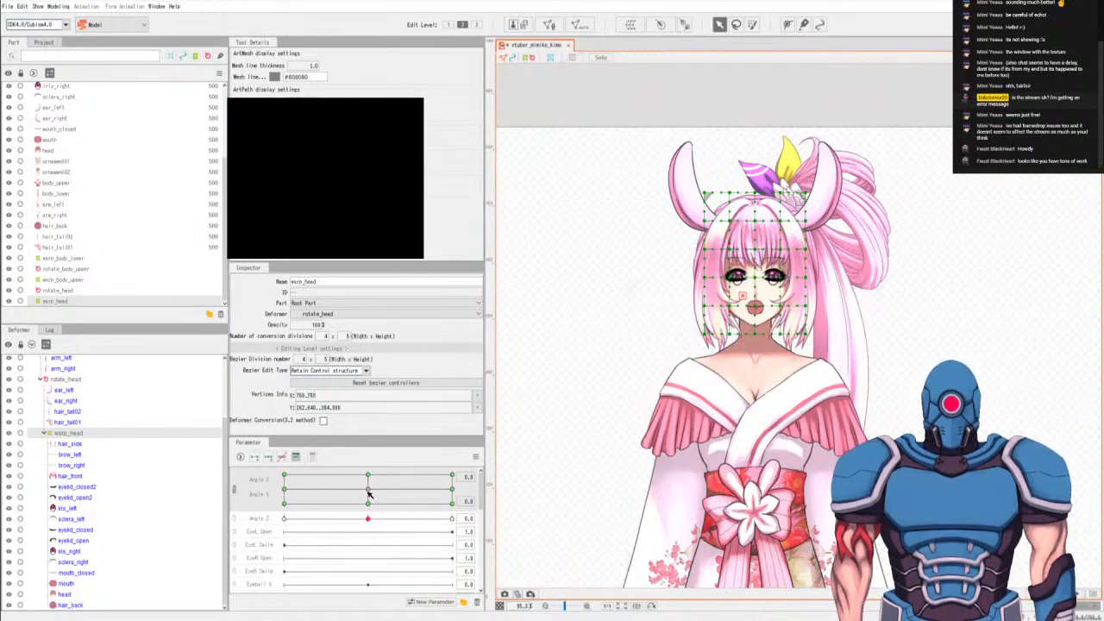
pyautogui.click(289, 492)
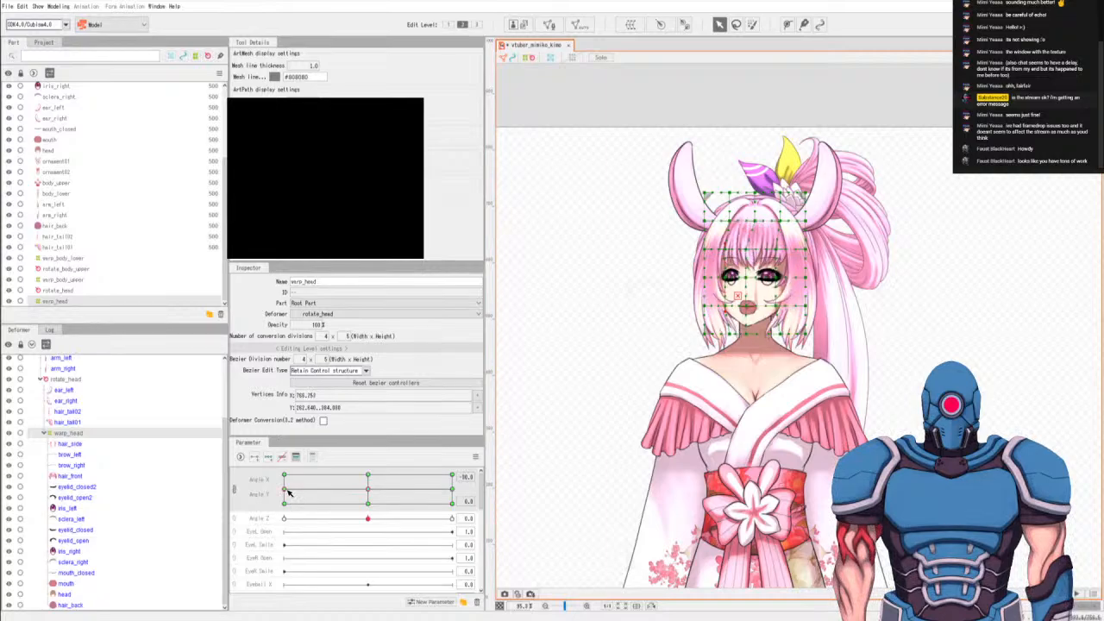
pyautogui.click(368, 493)
pyautogui.click(289, 489)
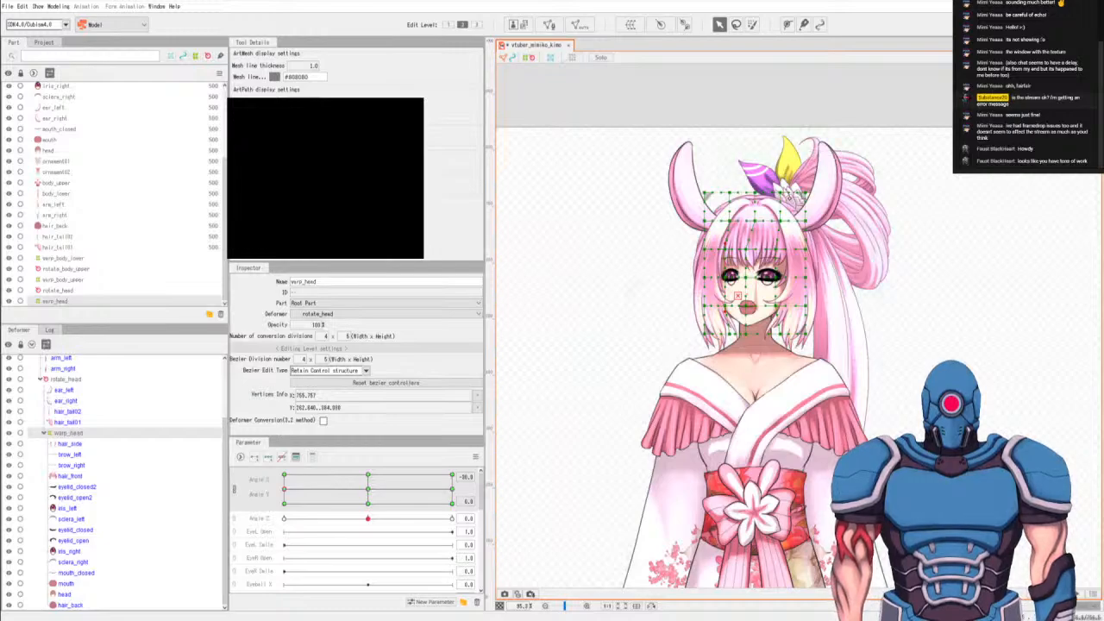
# Adjust the inner control points on the second row of the warp_head grid for the Angle X -30 pose.
pyautogui.press('b')
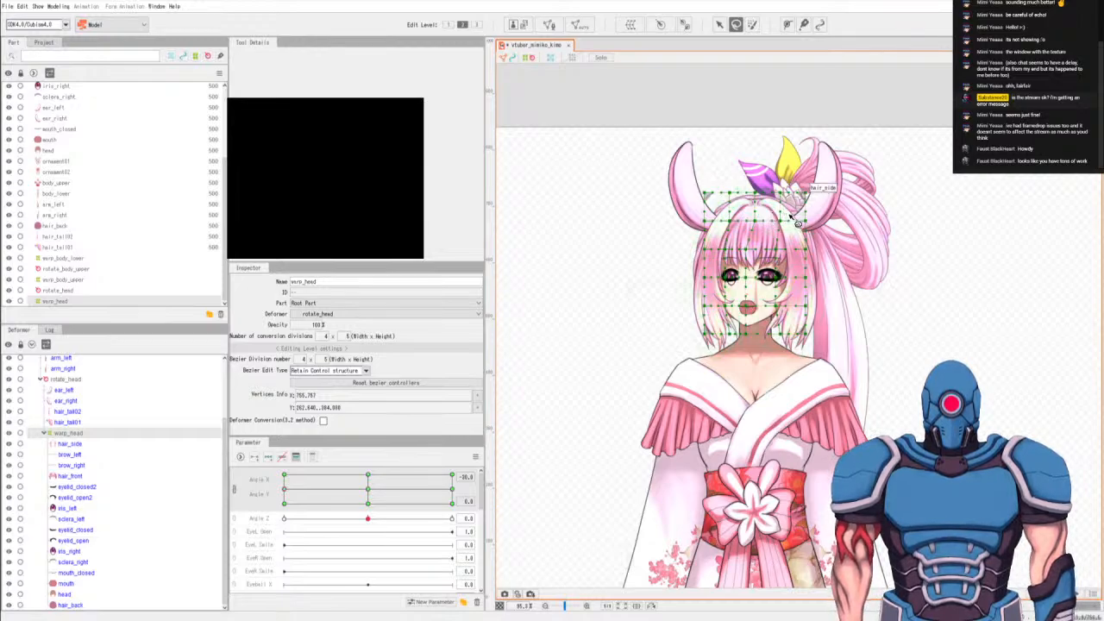
pyautogui.press('v')
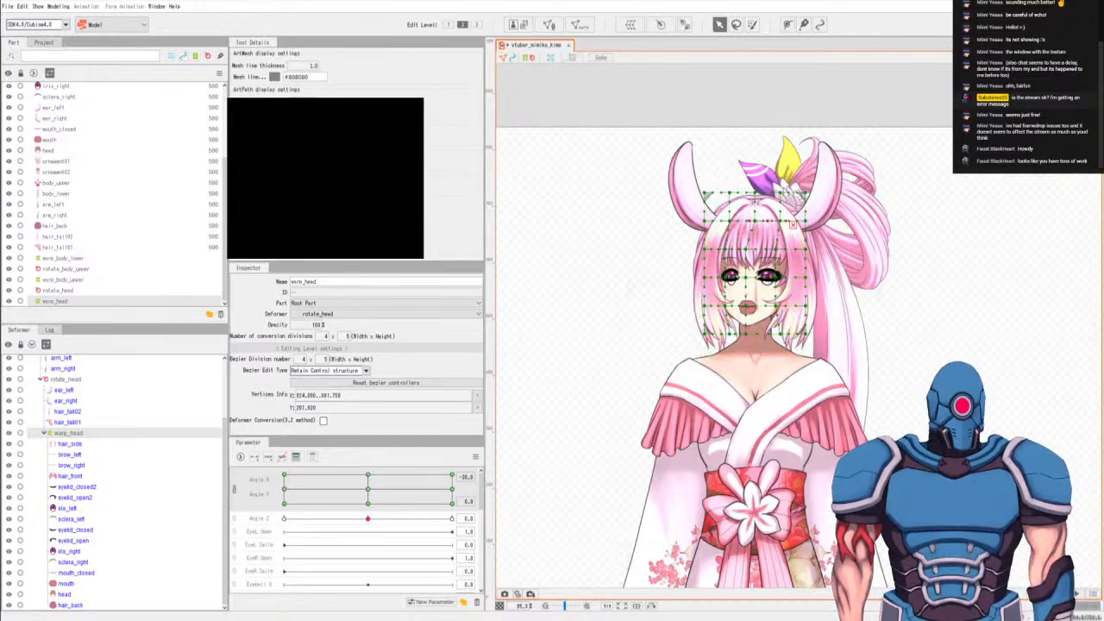
pyautogui.press('b')
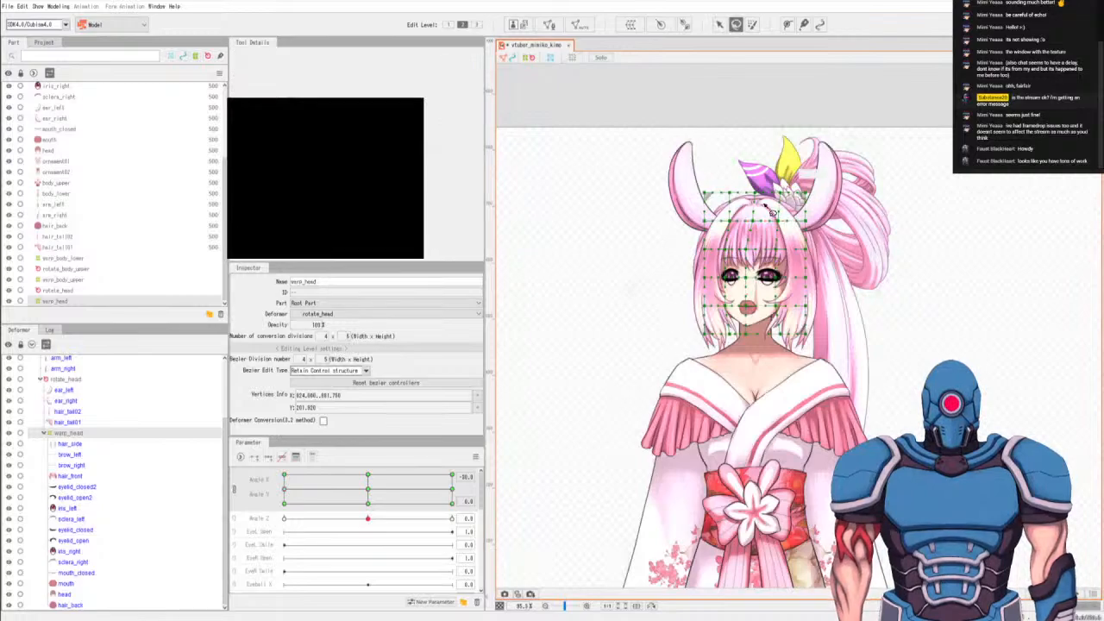
pyautogui.press('v')
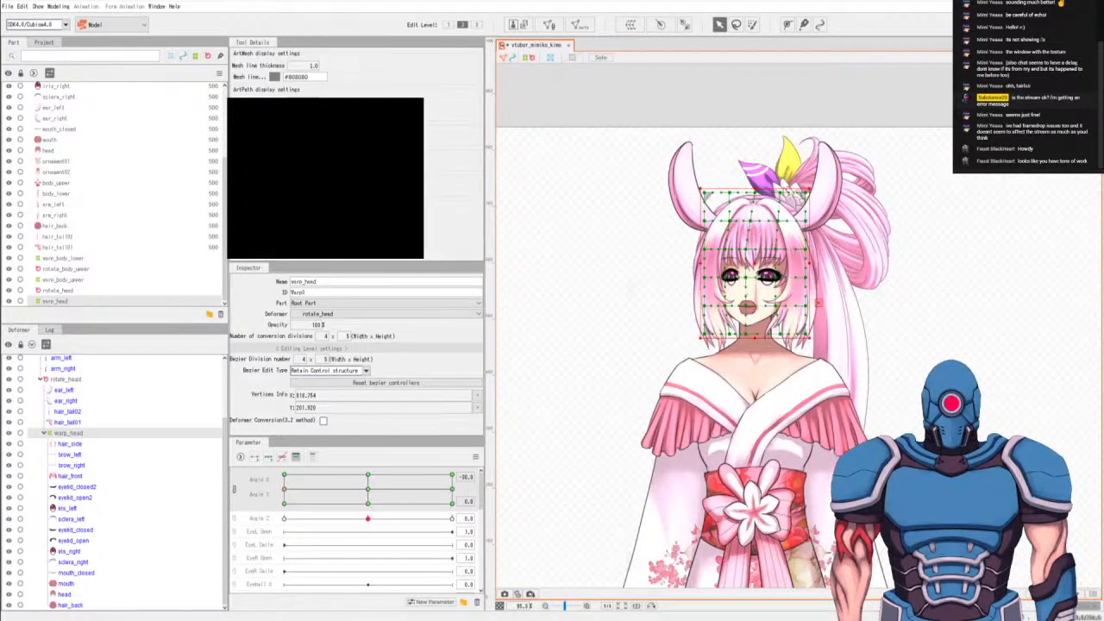
pyautogui.press('b')
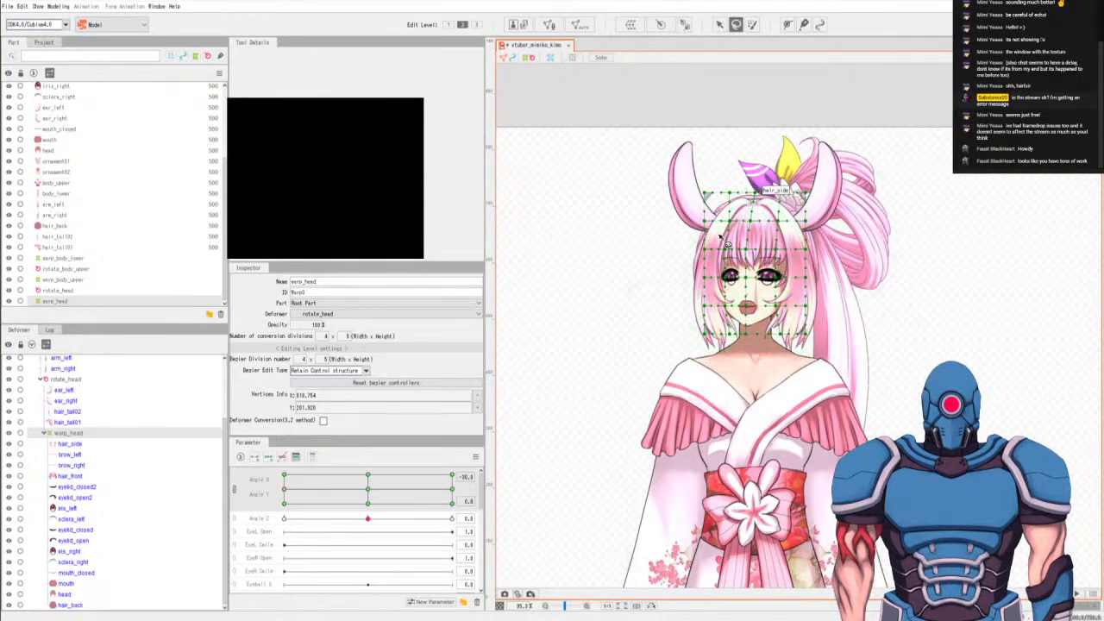
pyautogui.press('v')
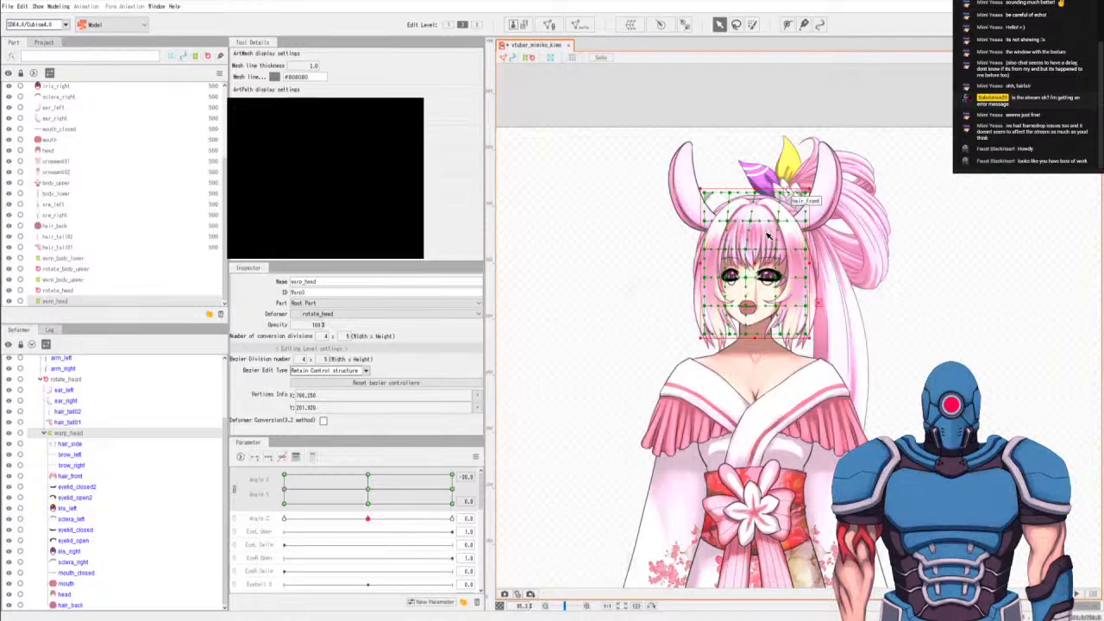
# Move the left edge points of the warp_head grid slightly inward at Angle X -30, checking the pose against Angle X 0.
pyautogui.press('b')
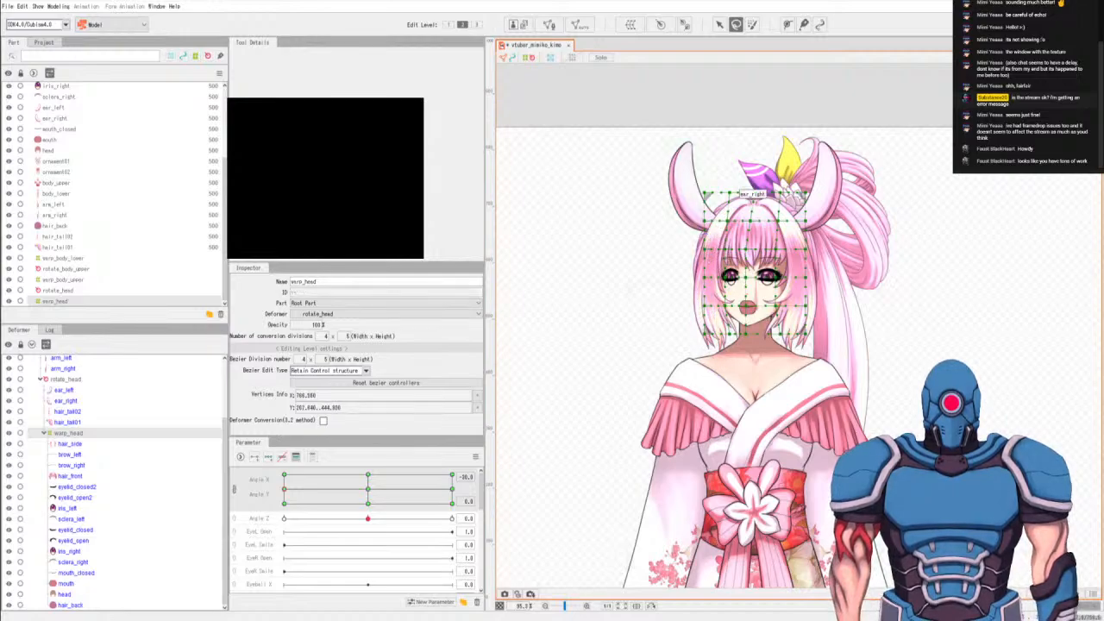
pyautogui.press('v')
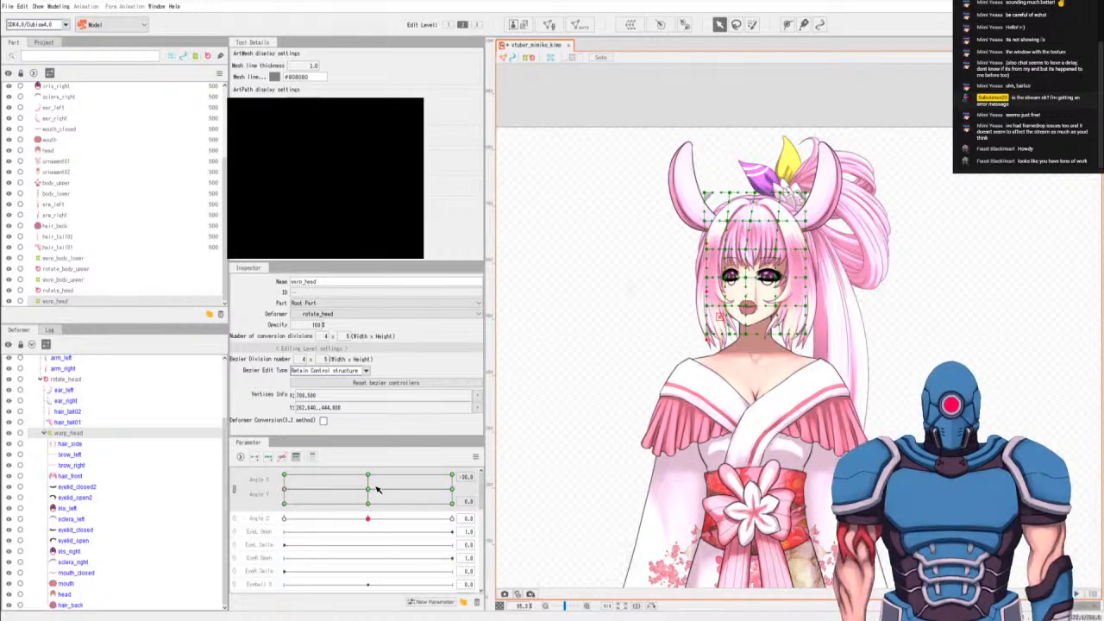
pyautogui.moveTo(366, 492); pyautogui.dragTo(373, 489)
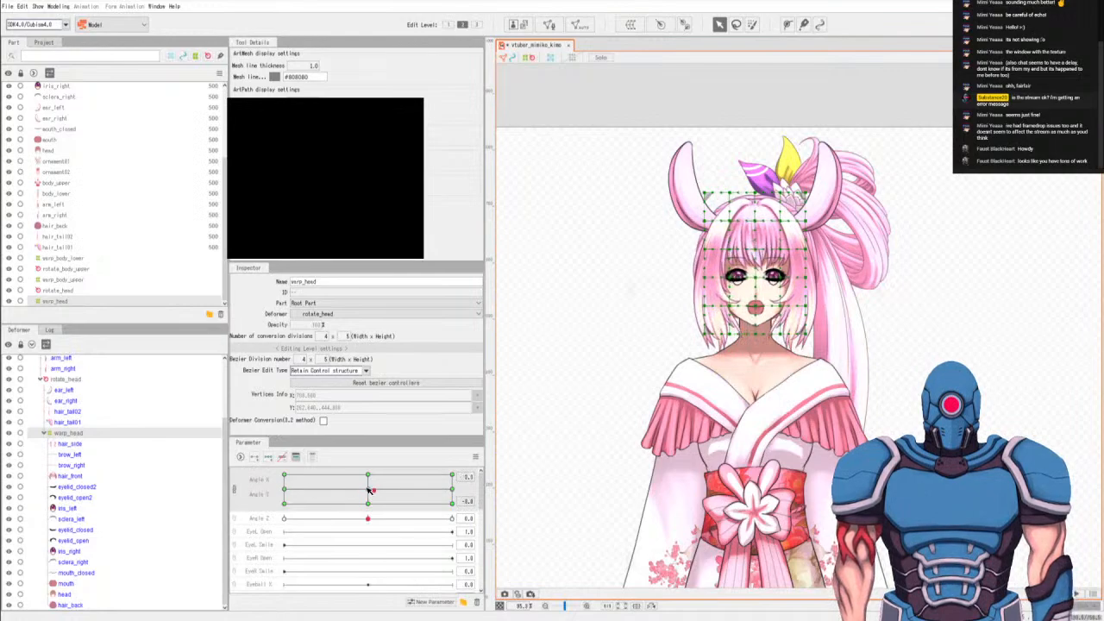
pyautogui.click(285, 489)
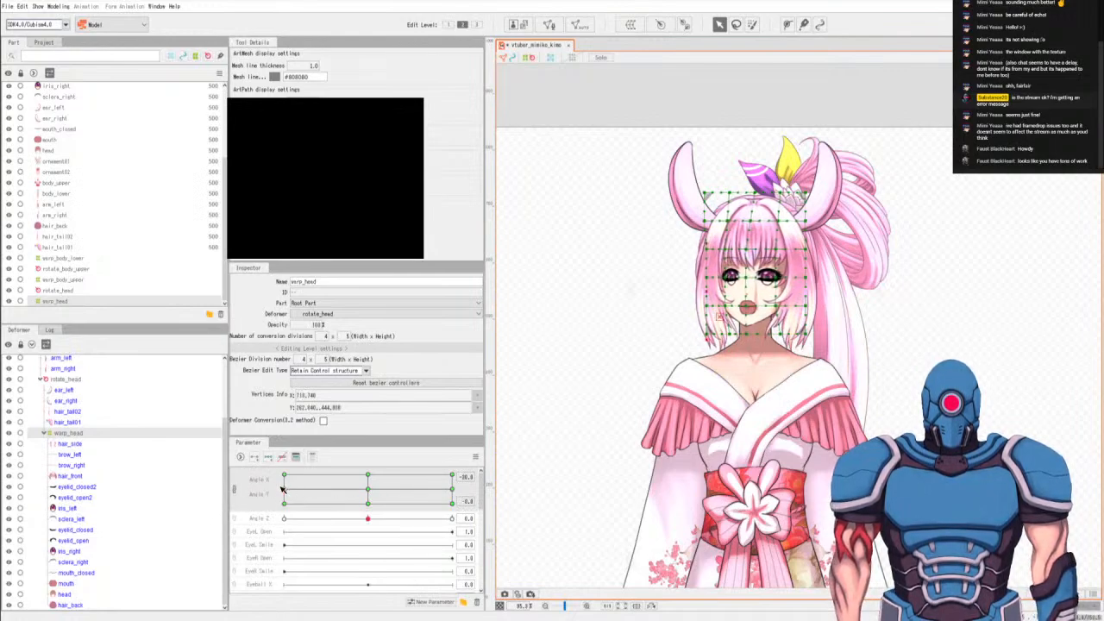
pyautogui.click(364, 495)
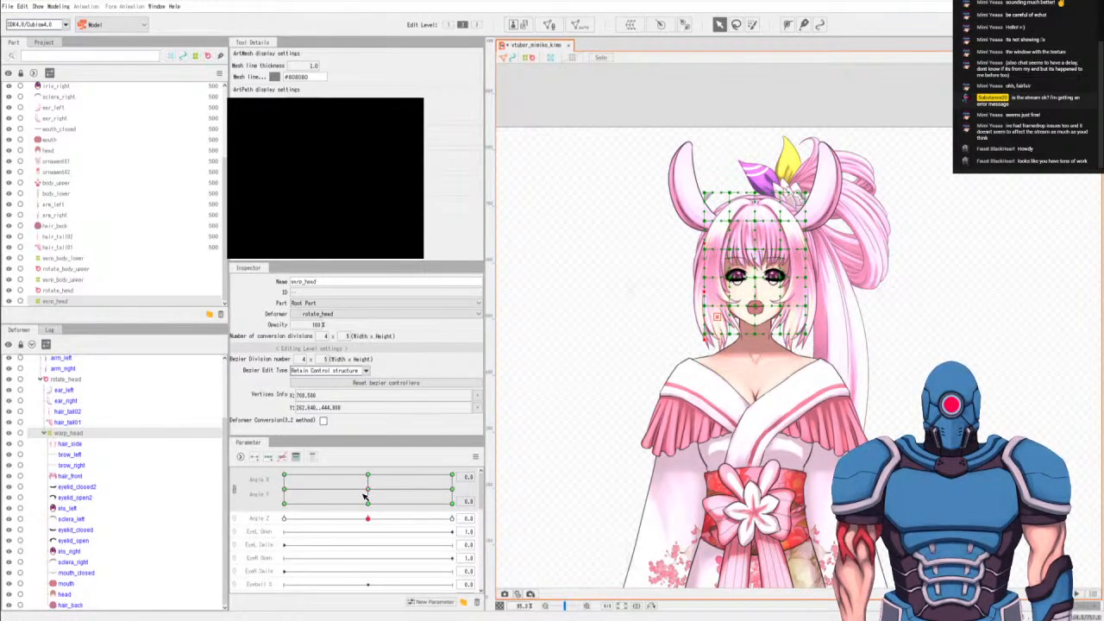
pyautogui.click(284, 492)
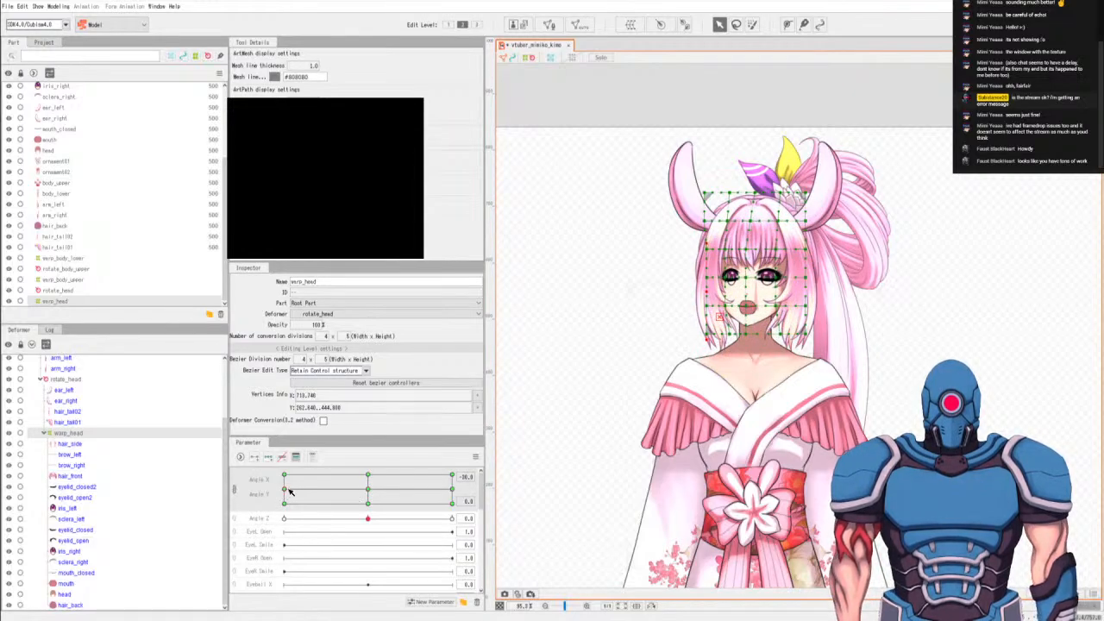
# Adjust the lower and middle points on the canvas-left edge of the warp_head grid at Angle X -30.
pyautogui.press('q')
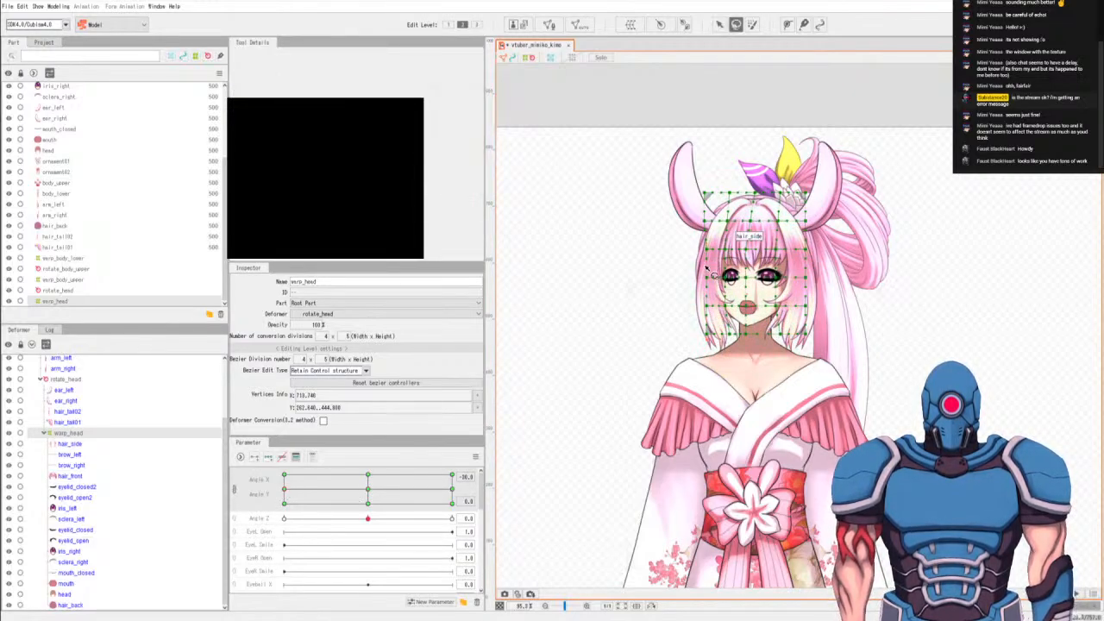
pyautogui.moveTo(714, 320); pyautogui.dragTo(713, 329)
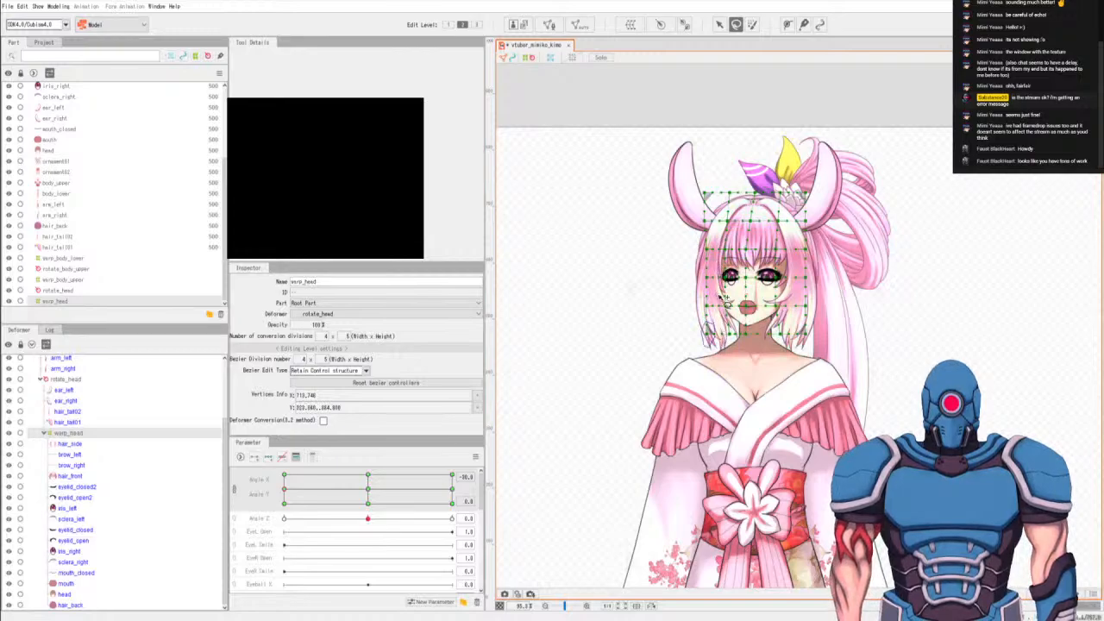
pyautogui.press('v')
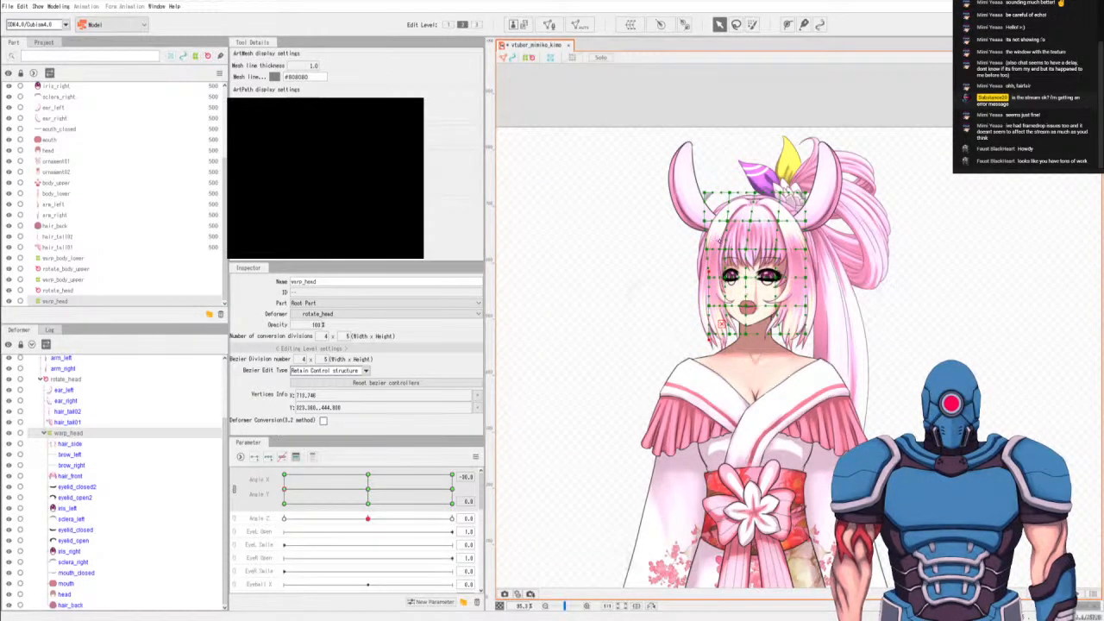
pyautogui.press('l')
pyautogui.click(713, 274)
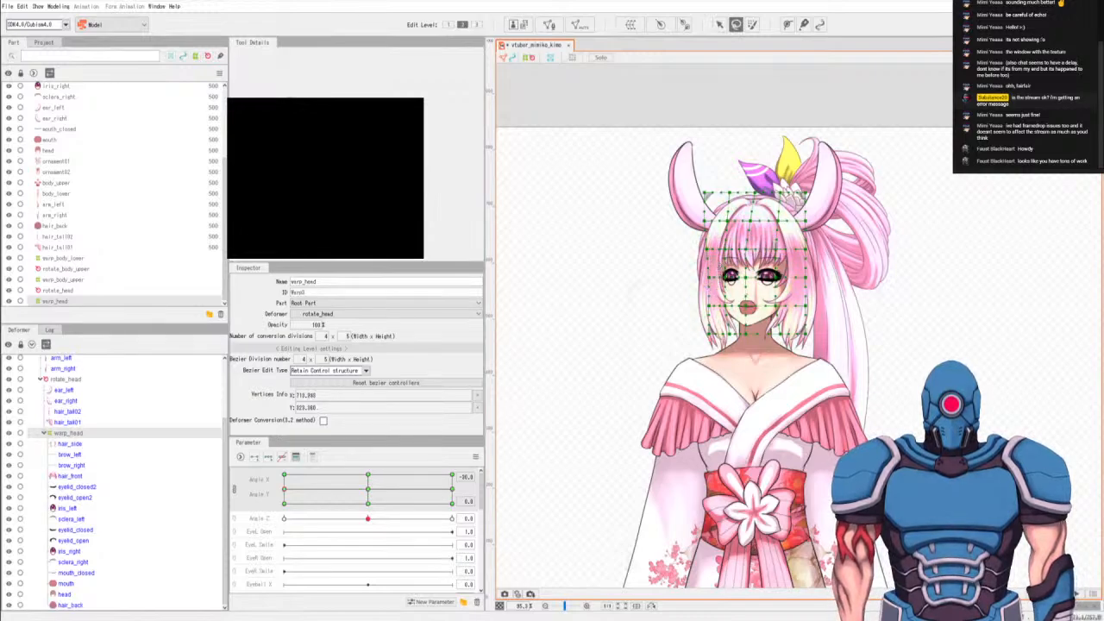
pyautogui.press('v')
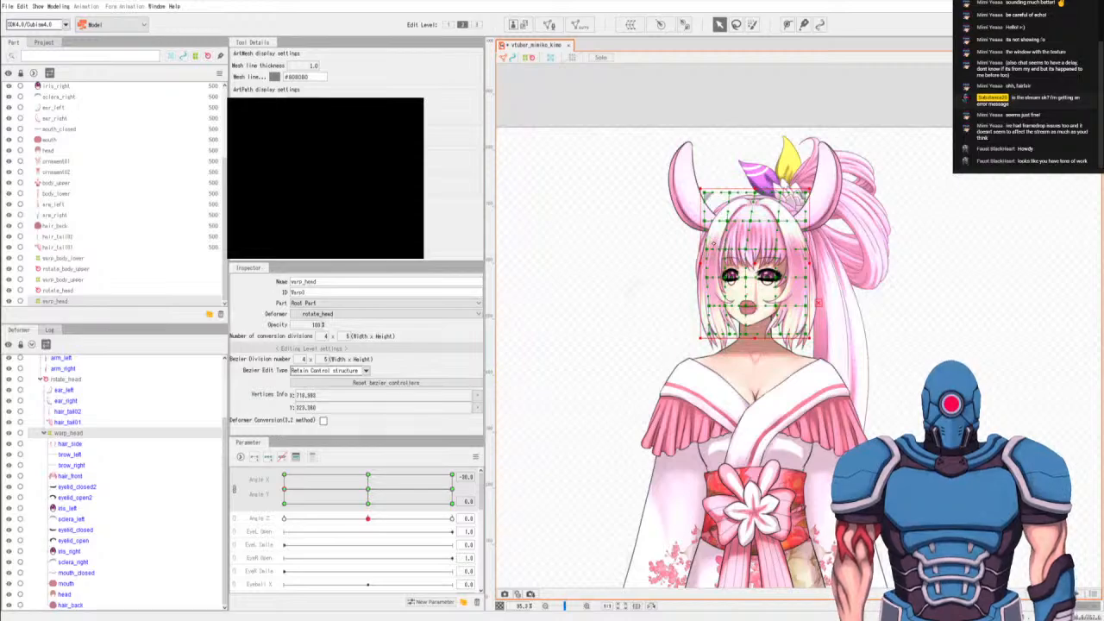
pyautogui.click(714, 244)
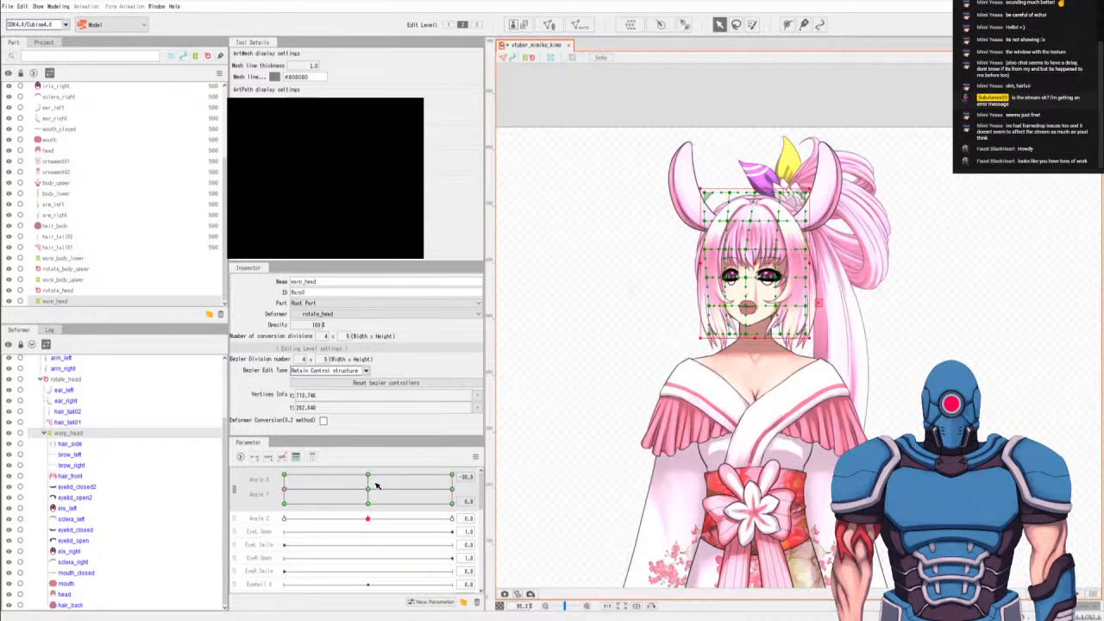
# Sweep Angle X to check the head turn, unlink the Angle X and Angle Y parameters, and return Angle X to -30.
pyautogui.moveTo(344, 493); pyautogui.dragTo(163, 501)
pyautogui.click(285, 490)
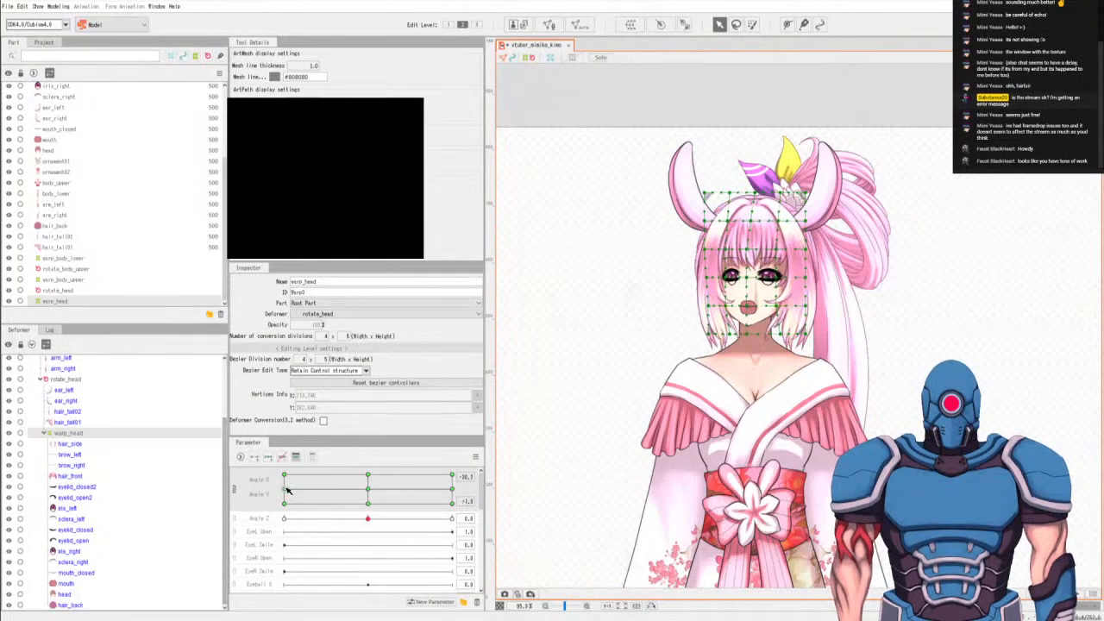
pyautogui.click(233, 494)
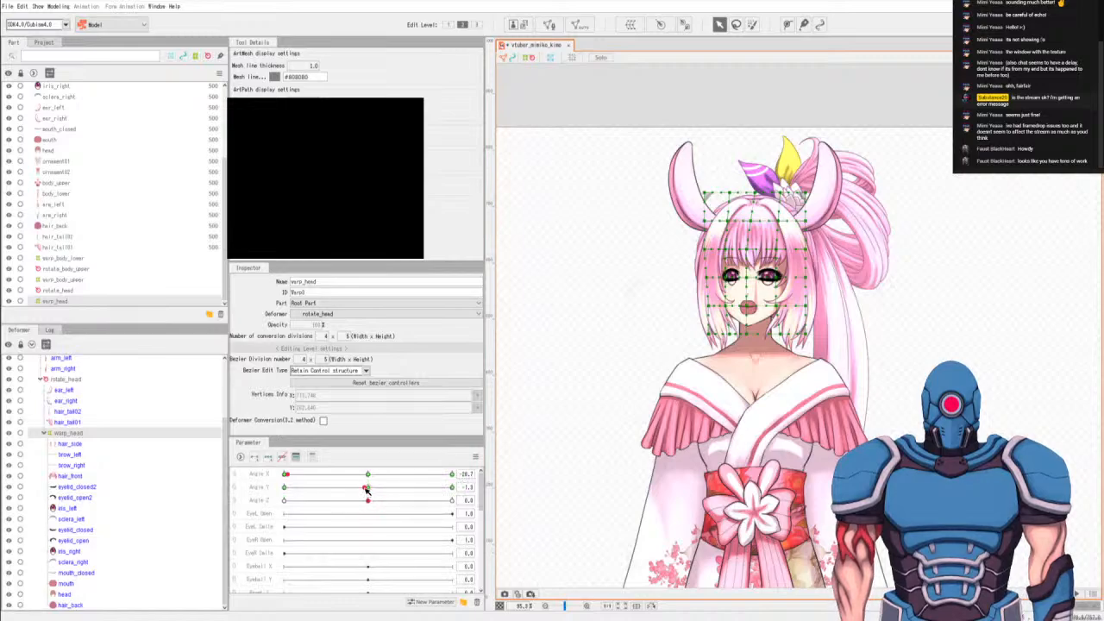
pyautogui.moveTo(362, 477); pyautogui.dragTo(222, 476)
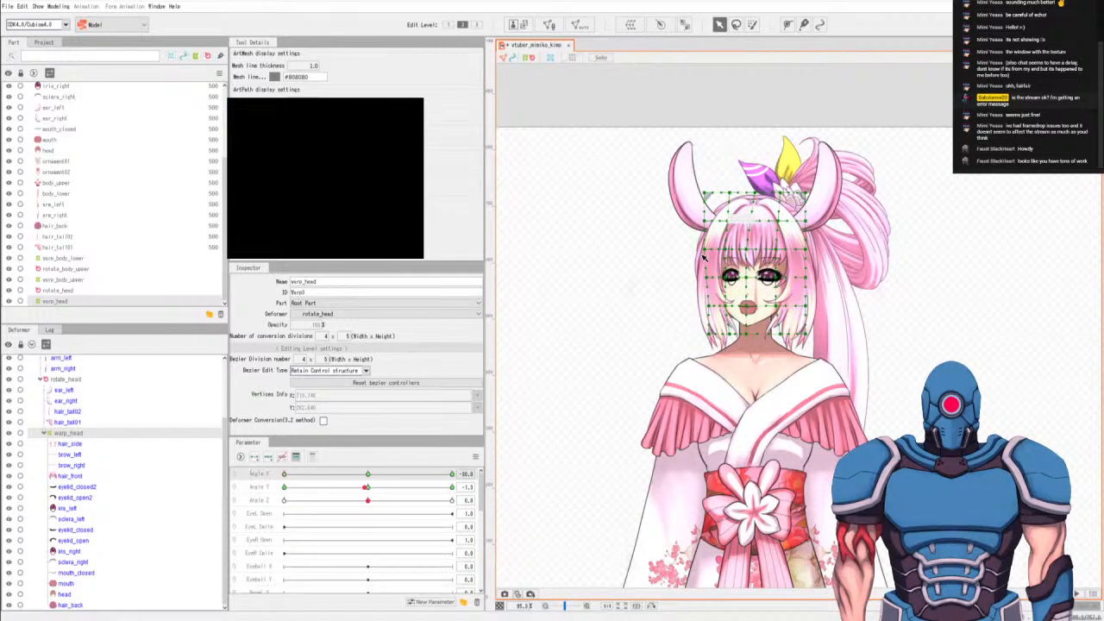
# Set Angle Y to 0 and refine the lower points on the warp_head grid's canvas-left edge at Angle X -30.
pyautogui.click(736, 25)
pyautogui.click(720, 25)
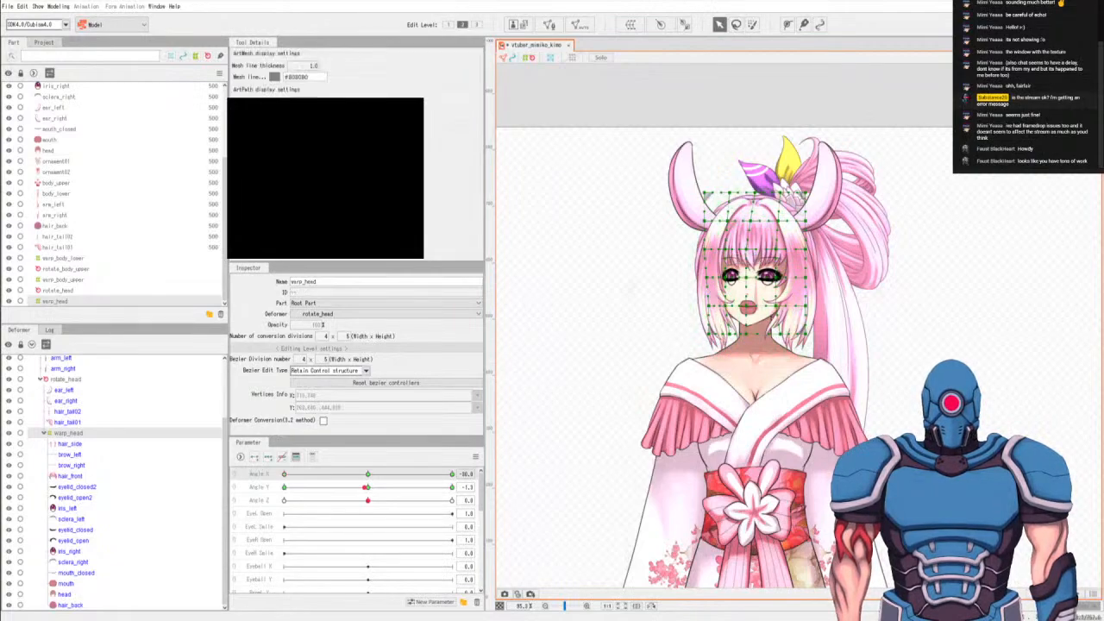
pyautogui.click(719, 331)
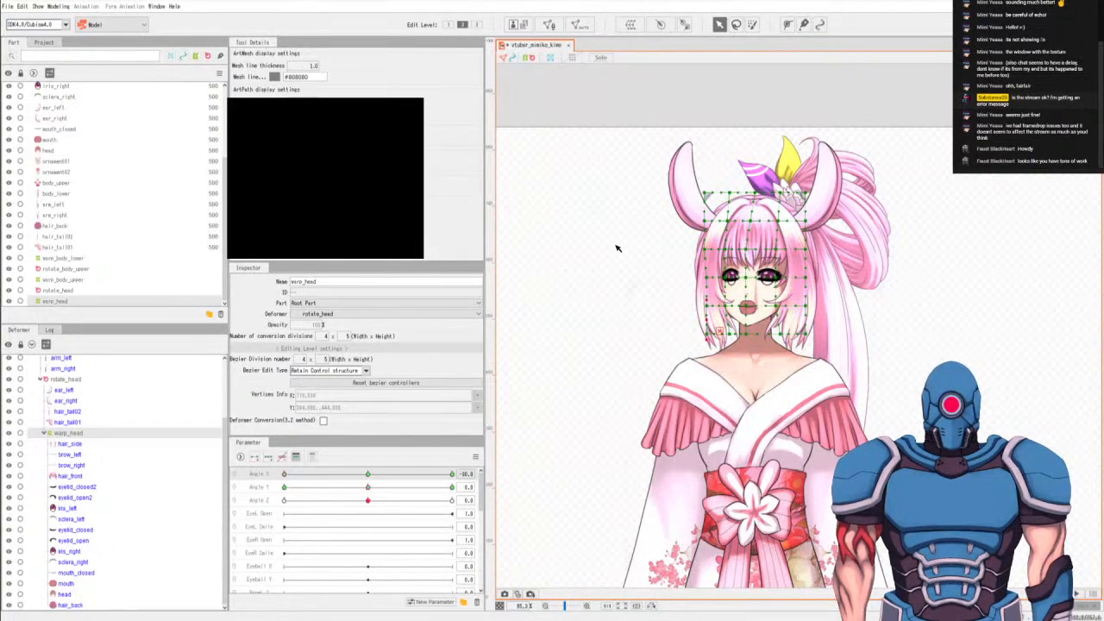
pyautogui.click(736, 24)
pyautogui.moveTo(714, 297)
pyautogui.mouseDown()
pyautogui.moveTo(702, 309)
pyautogui.moveTo(712, 301)
pyautogui.mouseUp()
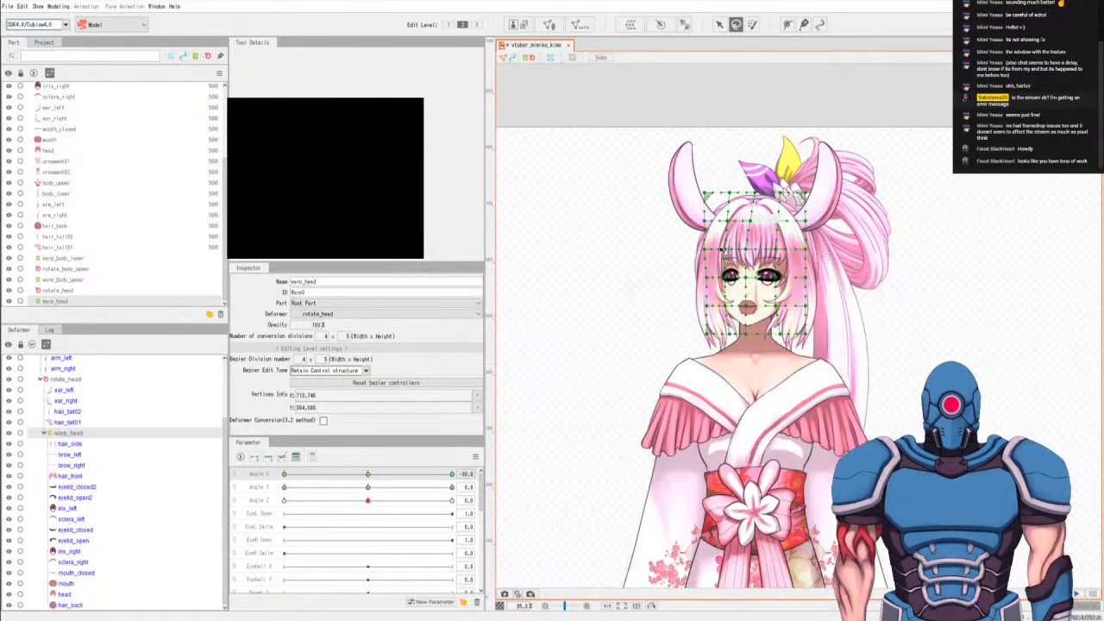
pyautogui.press('v')
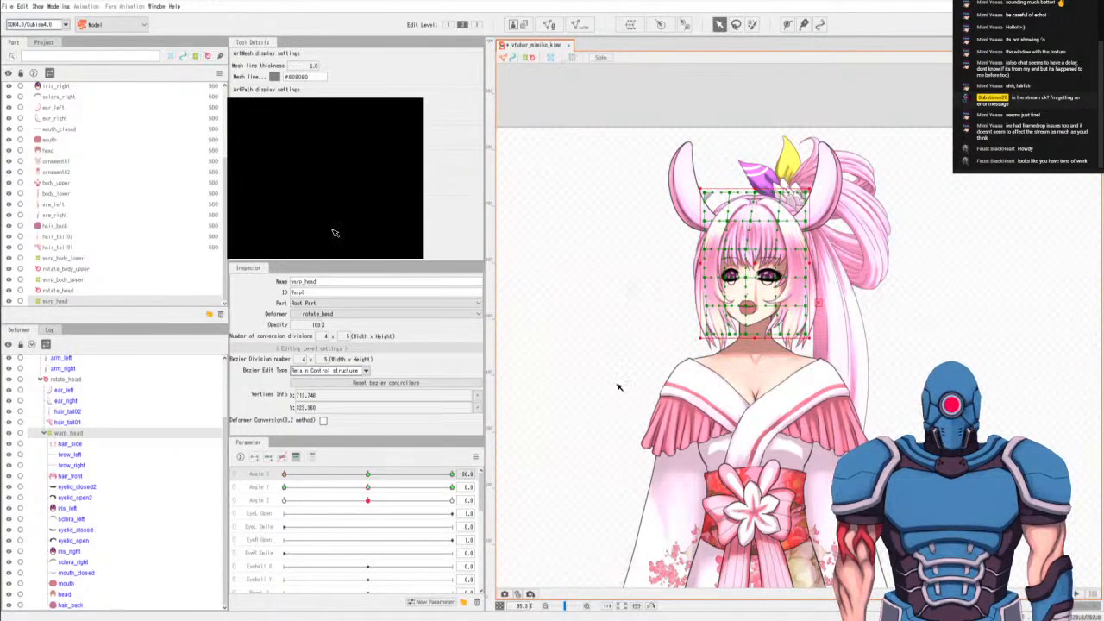
# Sweep Angle X back to -30 and fine-tune the middle points on the warp_head grid's canvas-left edge.
pyautogui.click(345, 475)
pyautogui.moveTo(369, 479); pyautogui.dragTo(173, 473)
pyautogui.press('b')
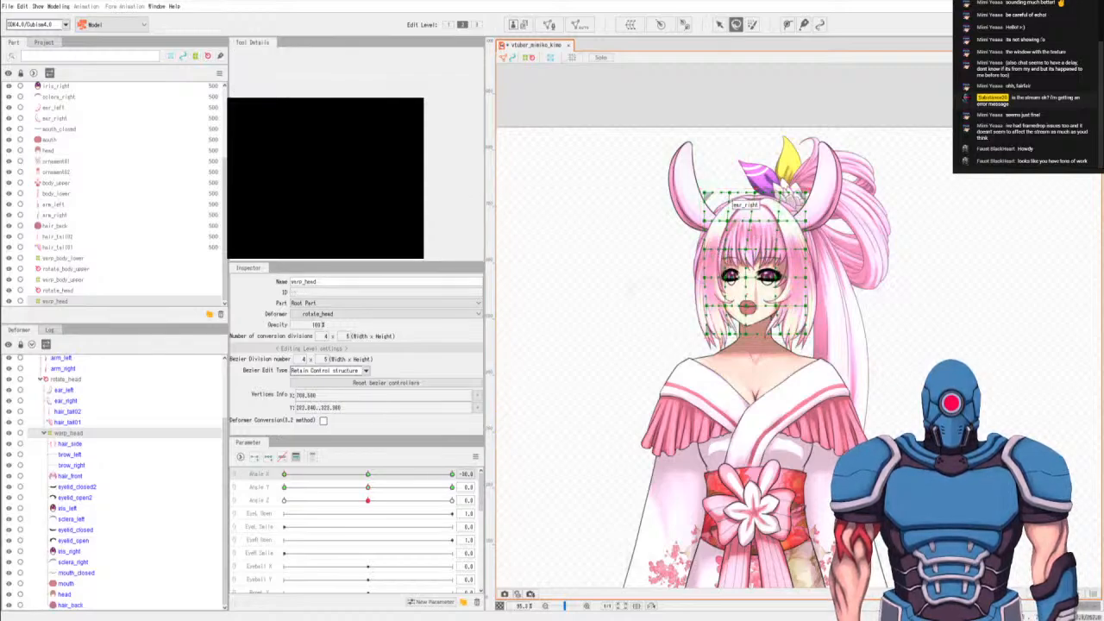
pyautogui.press('v')
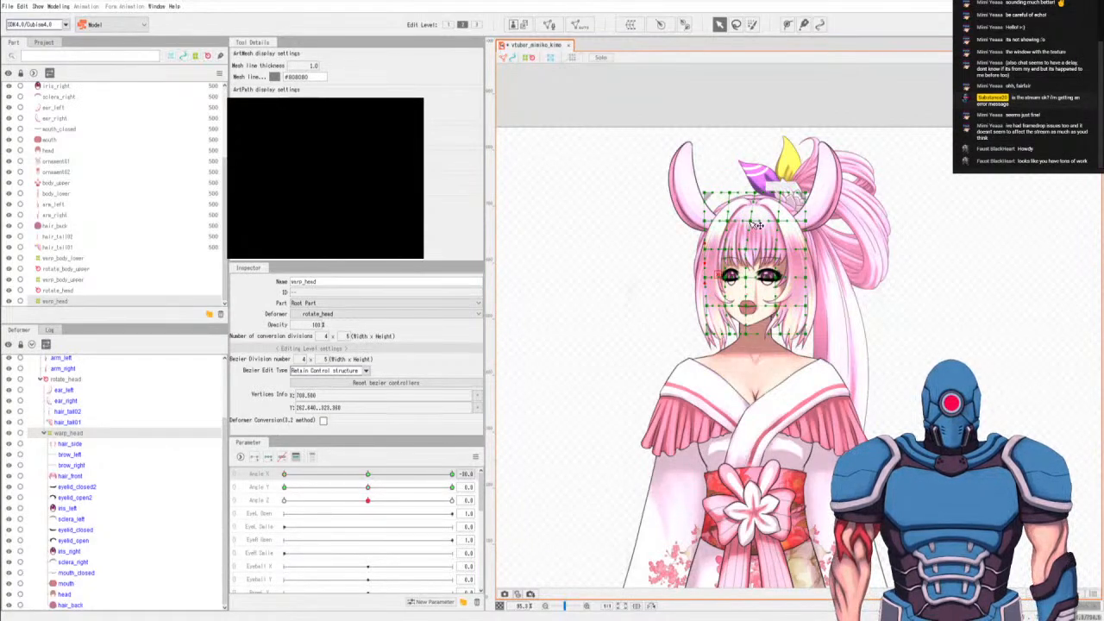
pyautogui.press('b')
pyautogui.press('v')
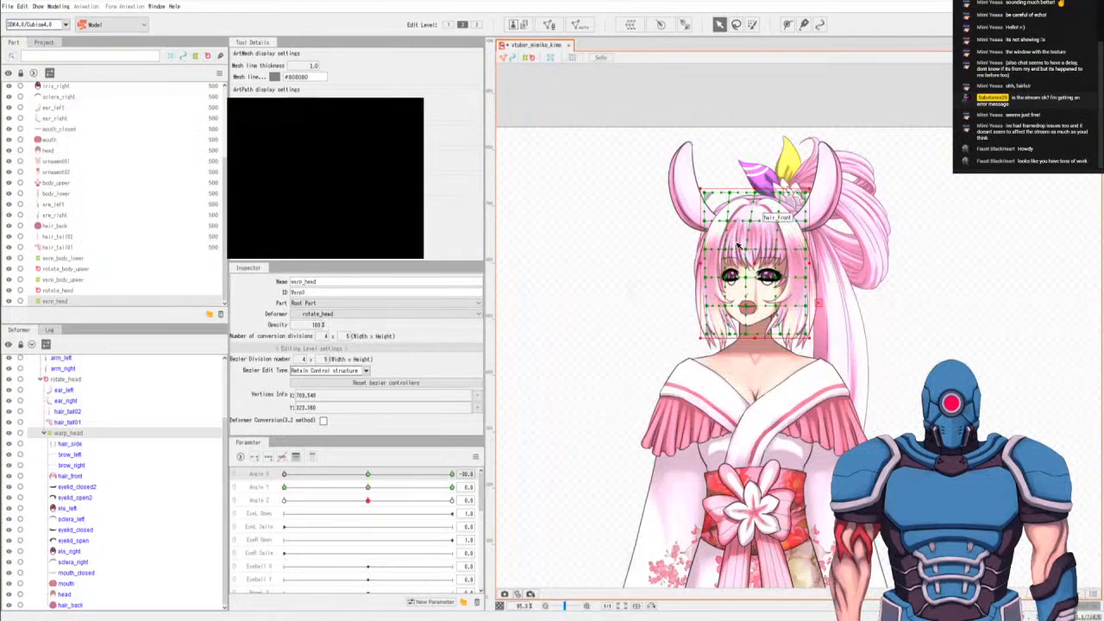
pyautogui.press('b')
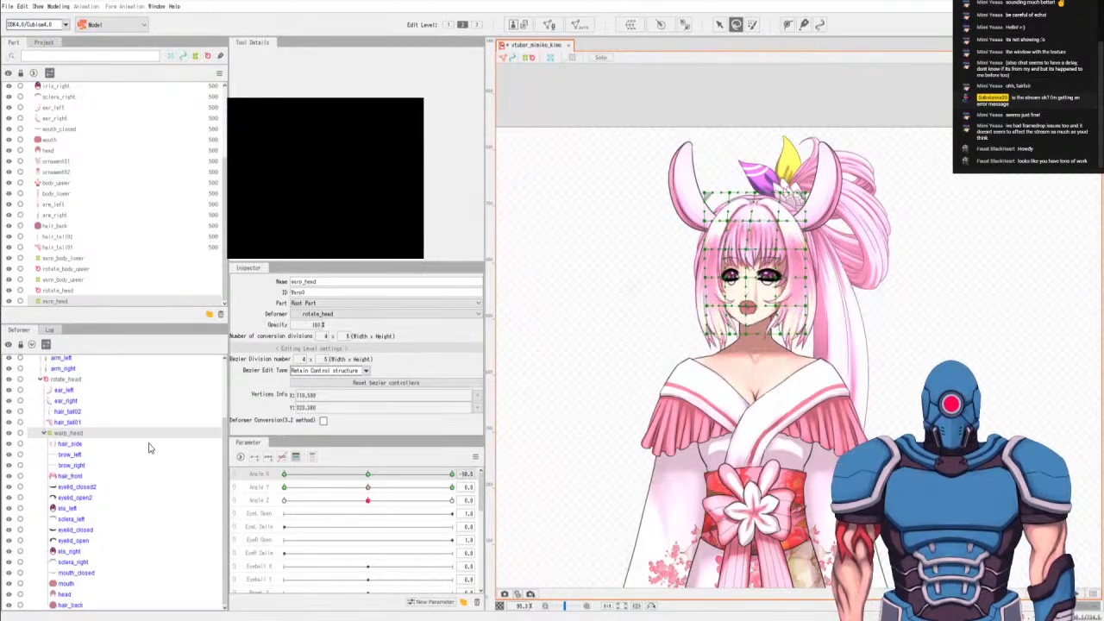
# Switch Angle X to 30 and shift the warp_head grid column just canvas-left of centre slightly toward the canvas right.
pyautogui.click(368, 475)
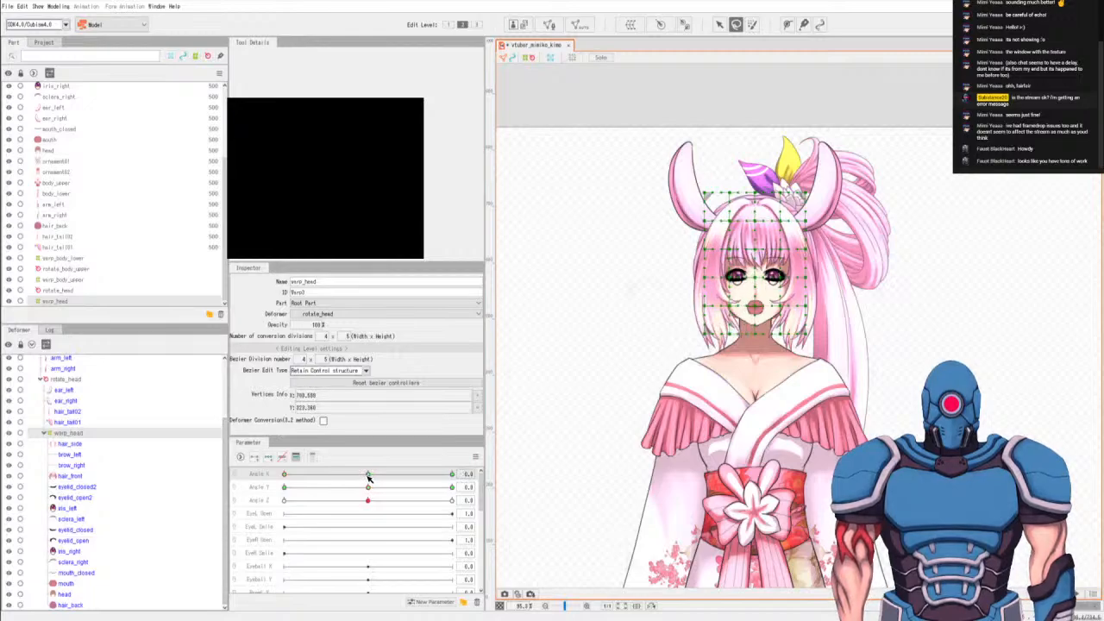
pyautogui.click(450, 474)
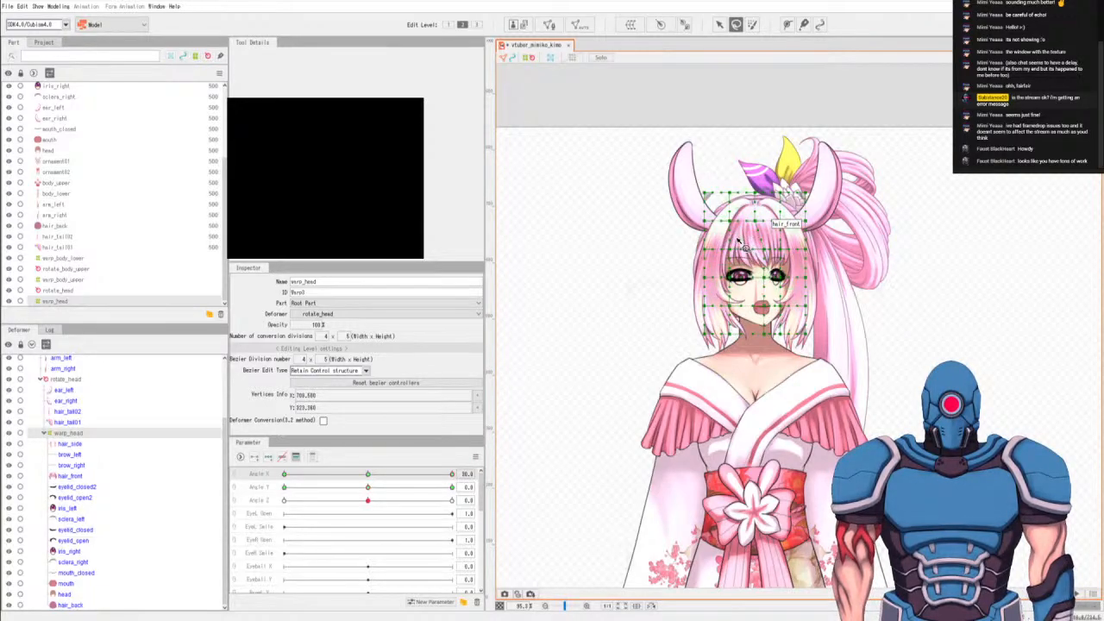
pyautogui.moveTo(746, 244); pyautogui.dragTo(744, 222)
pyautogui.click(720, 24)
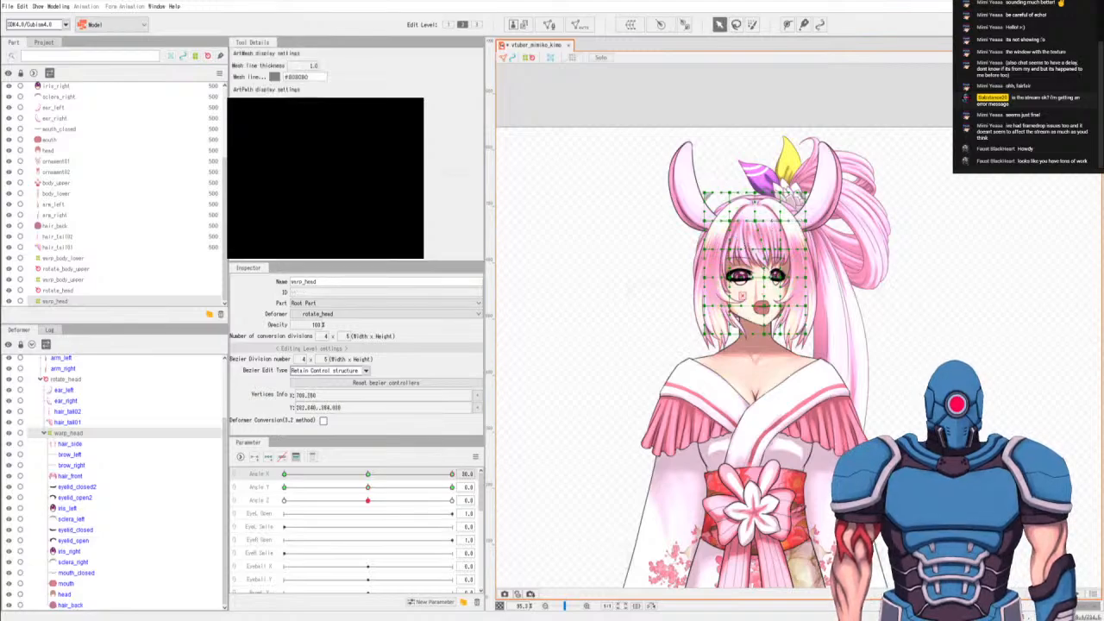
pyautogui.moveTo(735, 295); pyautogui.dragTo(747, 296)
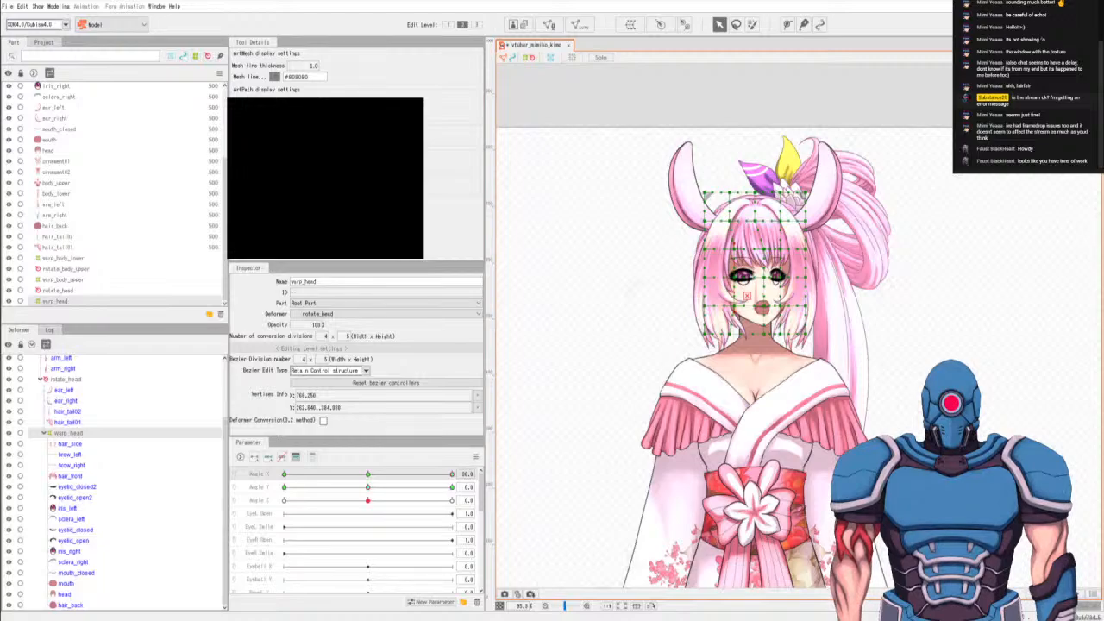
# At Angle X 30, shift the column just canvas-right of centre slightly toward the canvas right, then sweep Angle X to check the turn.
pyautogui.press('l')
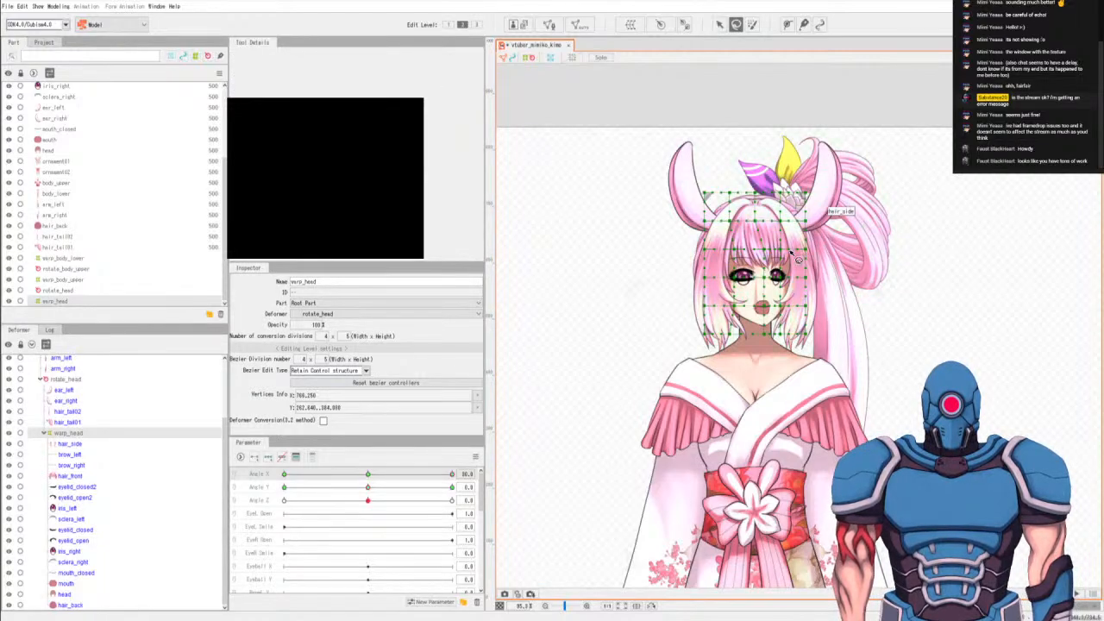
pyautogui.moveTo(773, 291)
pyautogui.mouseDown()
pyautogui.moveTo(794, 229)
pyautogui.moveTo(772, 252)
pyautogui.mouseUp()
pyautogui.press('a')
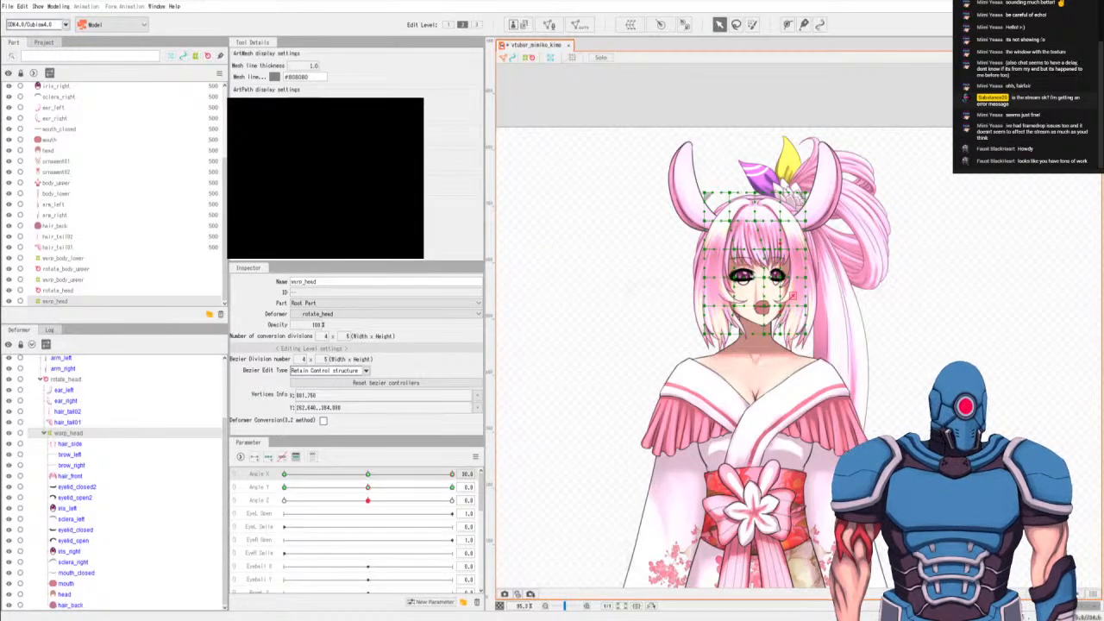
pyautogui.moveTo(786, 290); pyautogui.dragTo(792, 290)
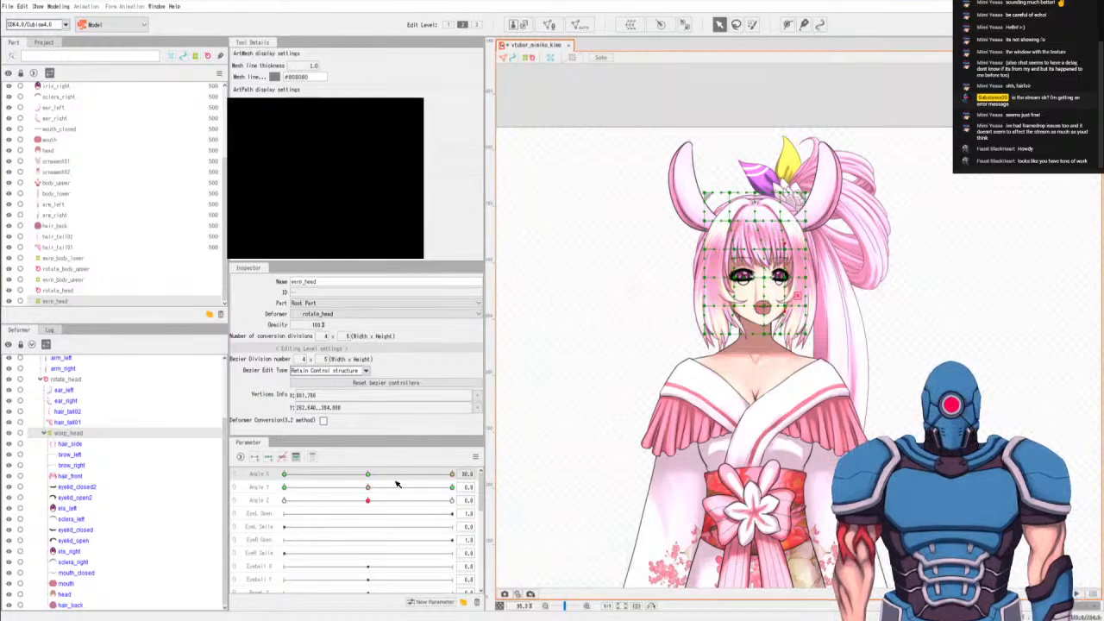
pyautogui.moveTo(411, 476); pyautogui.dragTo(516, 475)
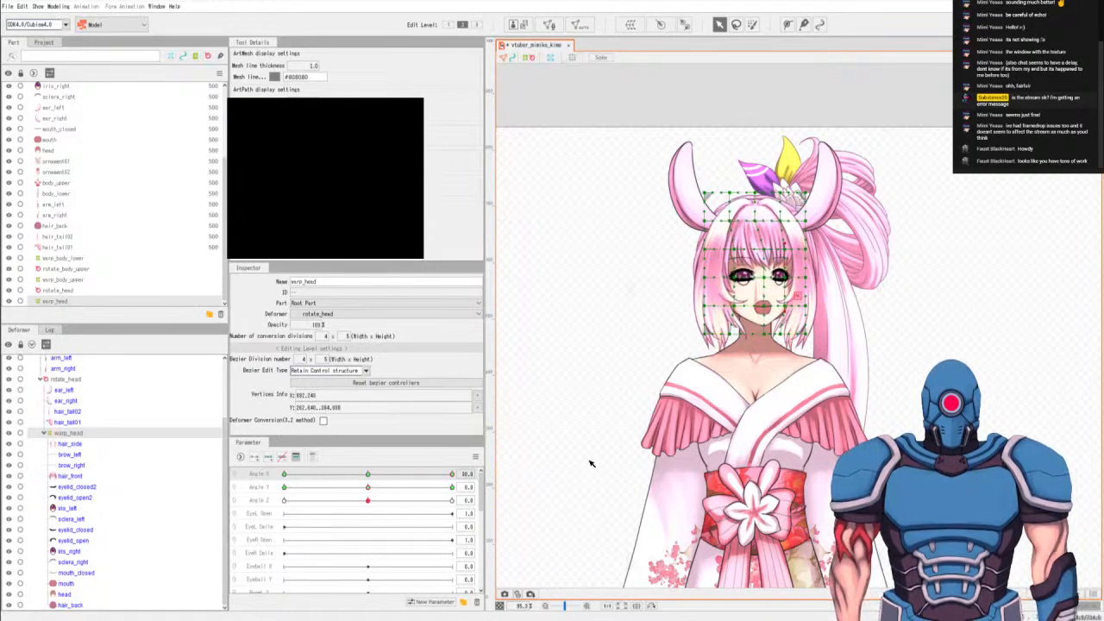
# Move the warp_head grid's canvas-right edge points slightly inward at Angle X 30, checking the full Angle X sweep.
pyautogui.click(736, 24)
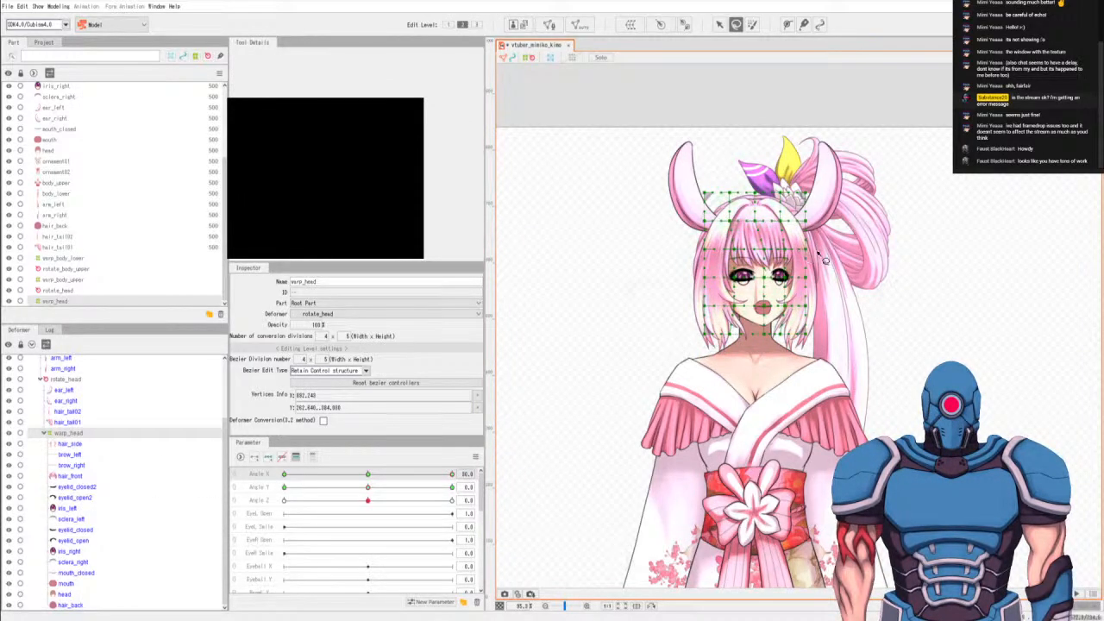
pyautogui.moveTo(824, 238)
pyautogui.mouseDown()
pyautogui.moveTo(795, 302)
pyautogui.moveTo(823, 242)
pyautogui.mouseUp()
pyautogui.press('v')
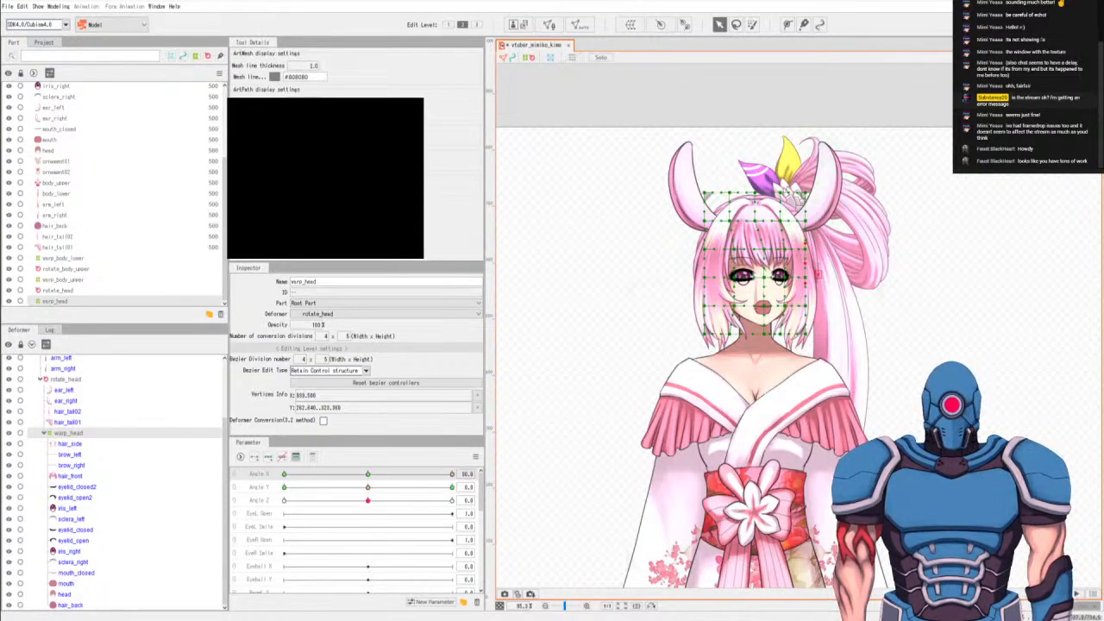
pyautogui.press('l')
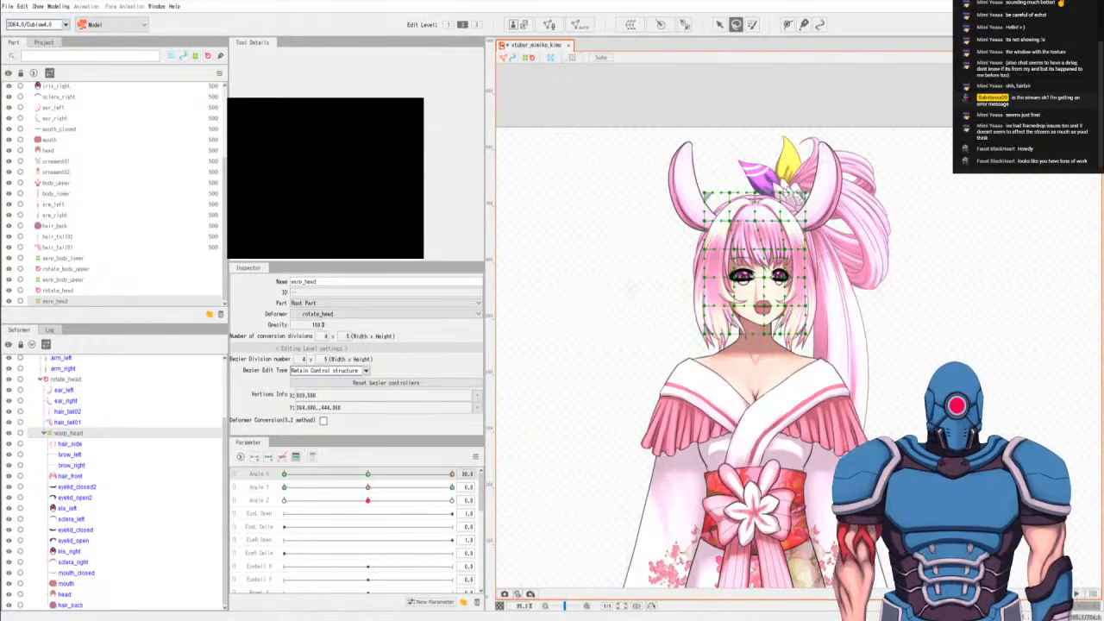
pyautogui.press('v')
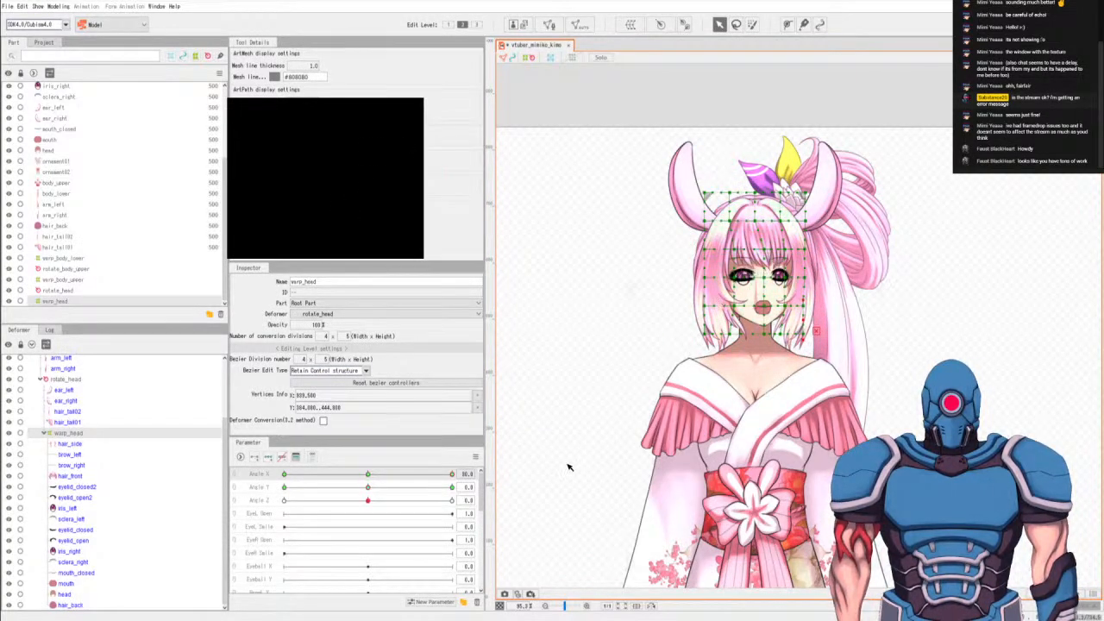
pyautogui.moveTo(371, 475); pyautogui.dragTo(503, 475)
pyautogui.moveTo(384, 472); pyautogui.dragTo(136, 494)
pyautogui.moveTo(353, 489); pyautogui.dragTo(634, 442)
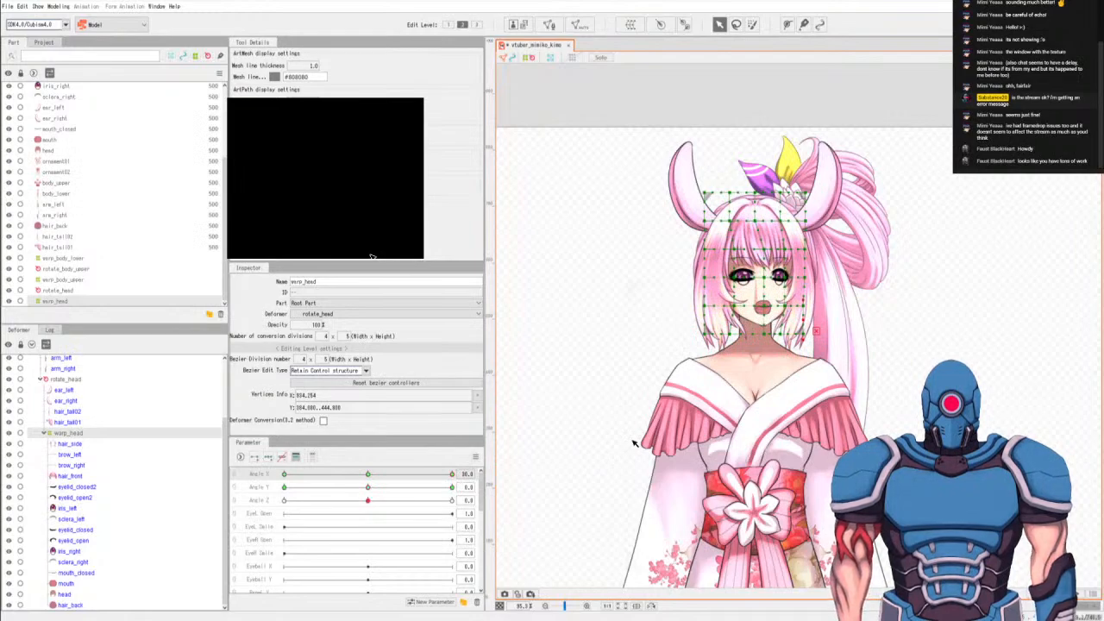
# At Angle X 30, fine-tune the inner points in the second row from the top of the warp_head grid.
pyautogui.press('b')
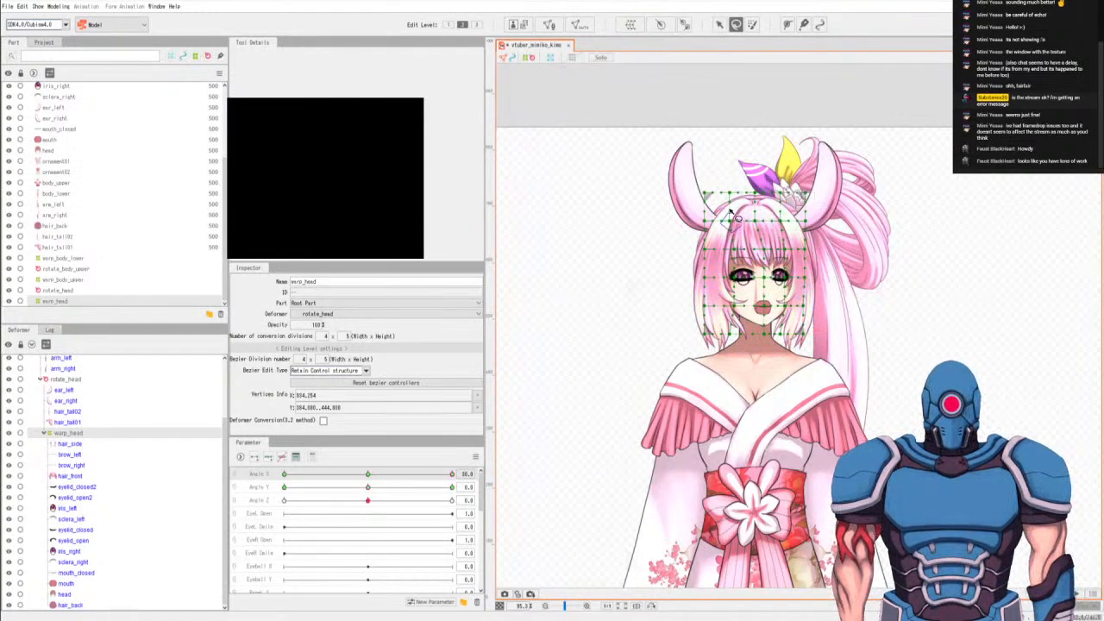
pyautogui.press('v')
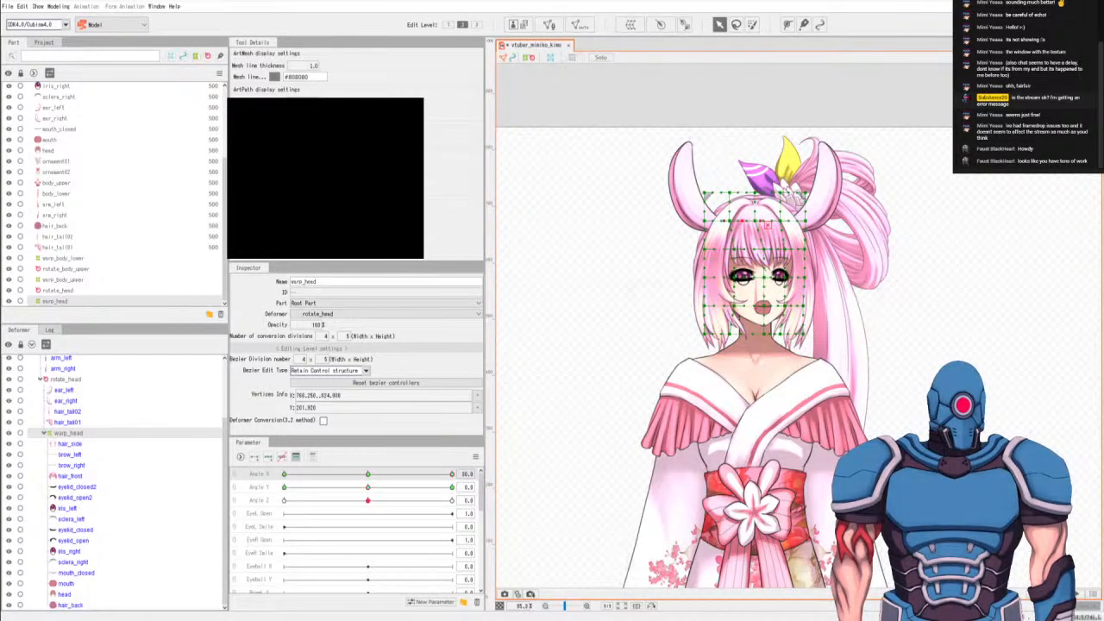
pyautogui.press('b')
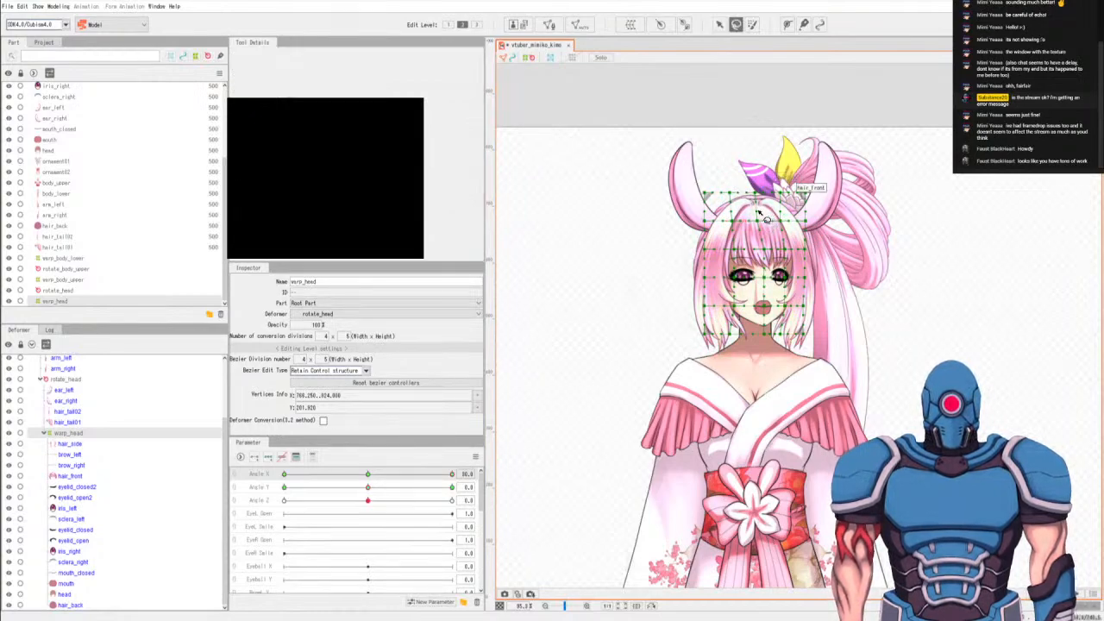
pyautogui.click(761, 221)
pyautogui.press('v')
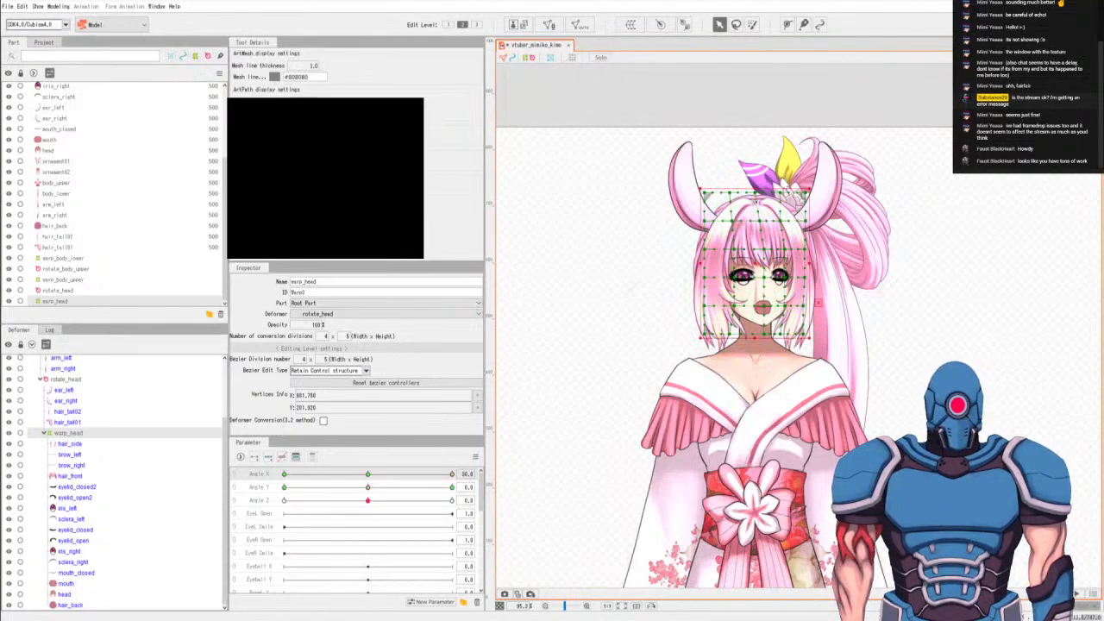
# Switch Angle X to -30 and adjust the lower points on the warp_head grid's canvas-right edge individually, then sweep Angle X to 30.
pyautogui.press('l')
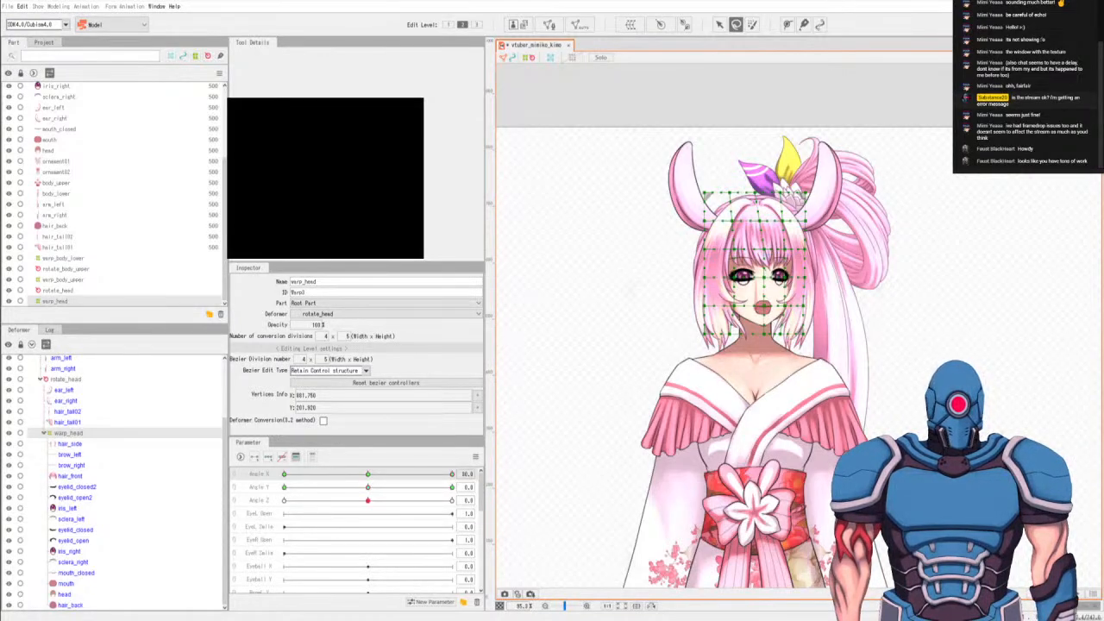
pyautogui.moveTo(451, 473)
pyautogui.mouseDown()
pyautogui.moveTo(239, 480)
pyautogui.moveTo(456, 481)
pyautogui.mouseUp()
pyautogui.moveTo(163, 487); pyautogui.dragTo(97, 494)
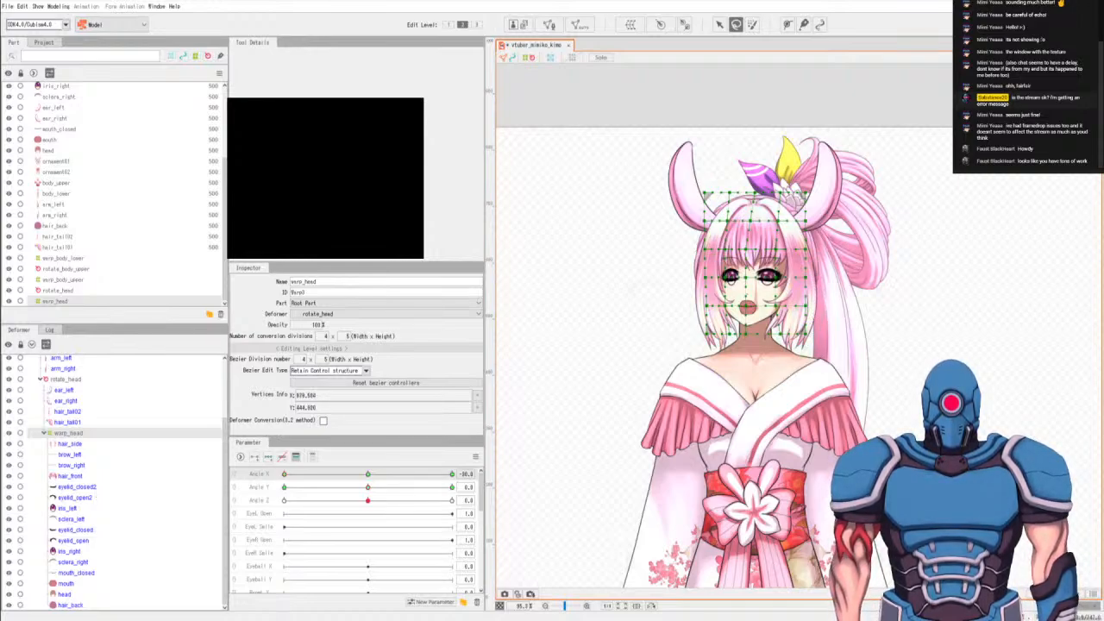
pyautogui.press('v')
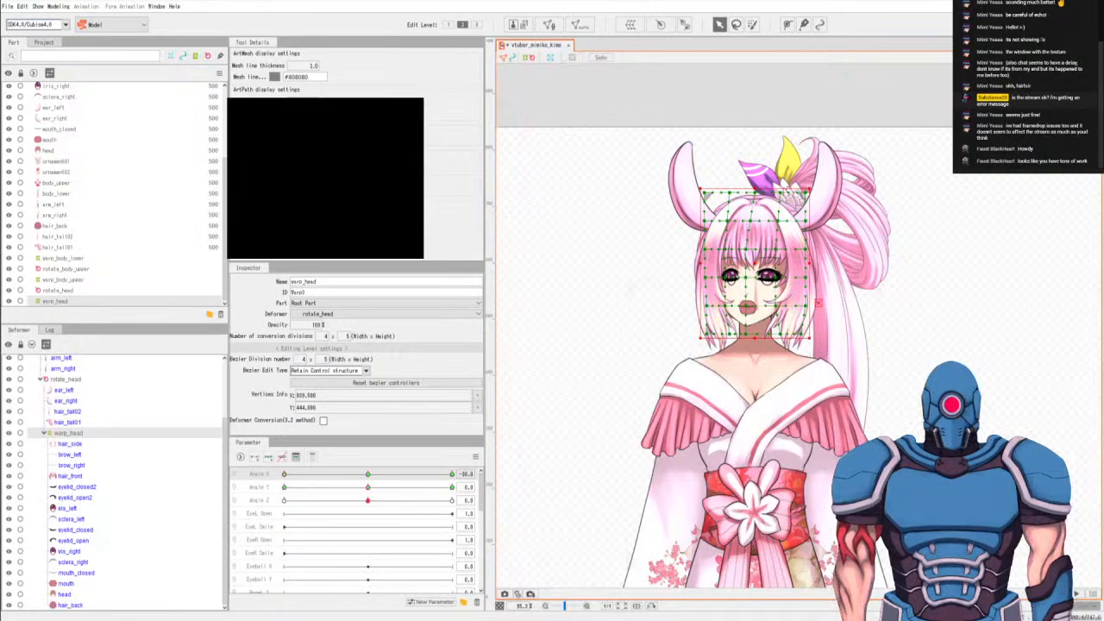
pyautogui.press('b')
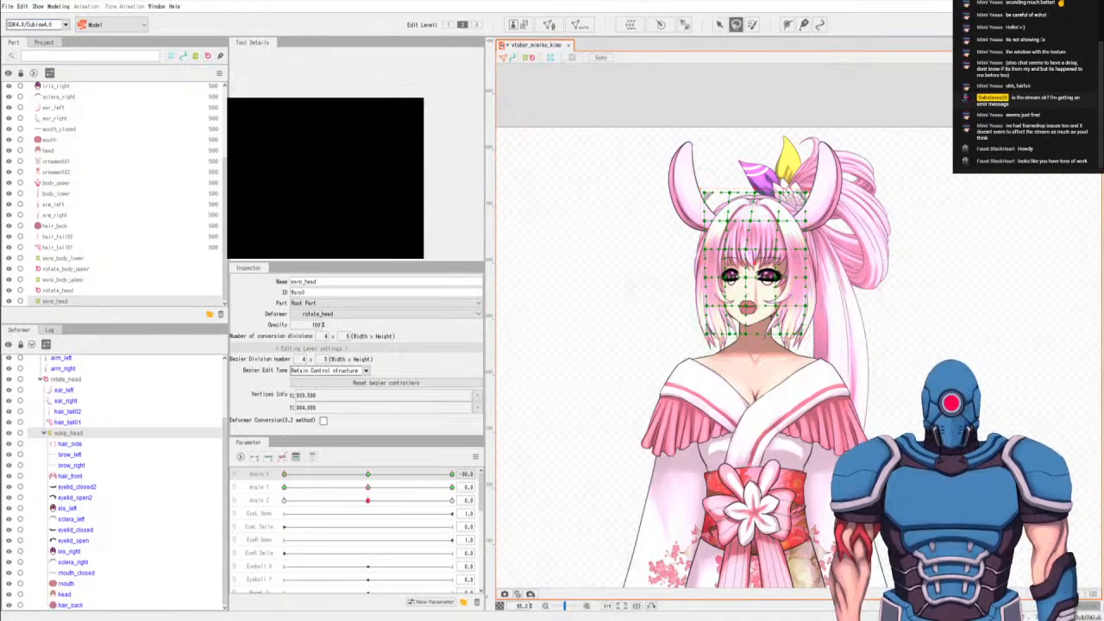
pyautogui.press('v')
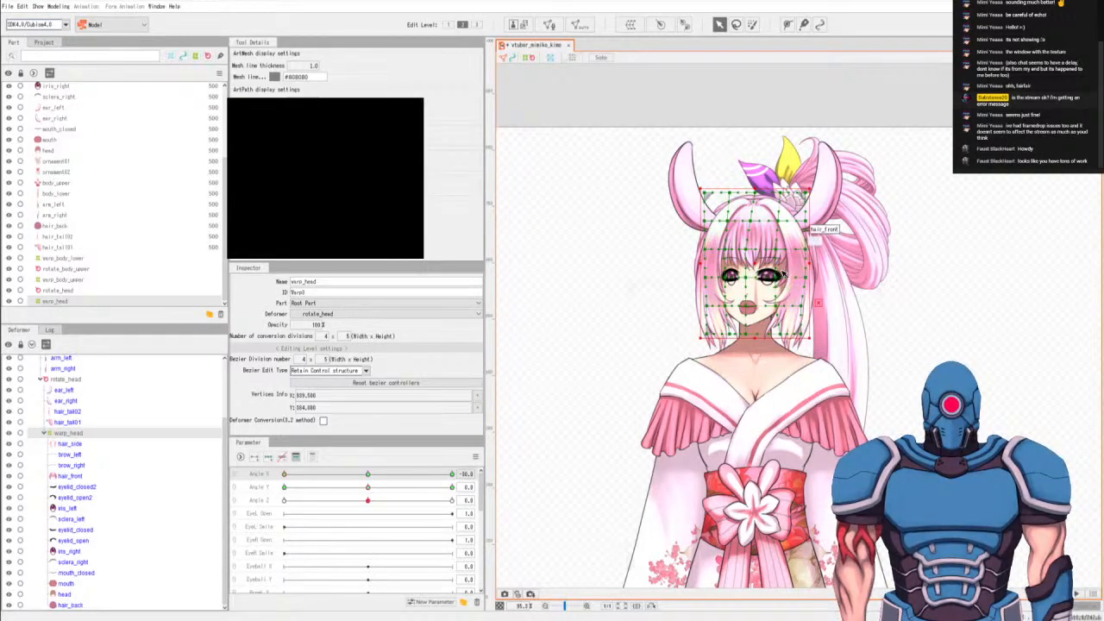
pyautogui.press('b')
pyautogui.press('v')
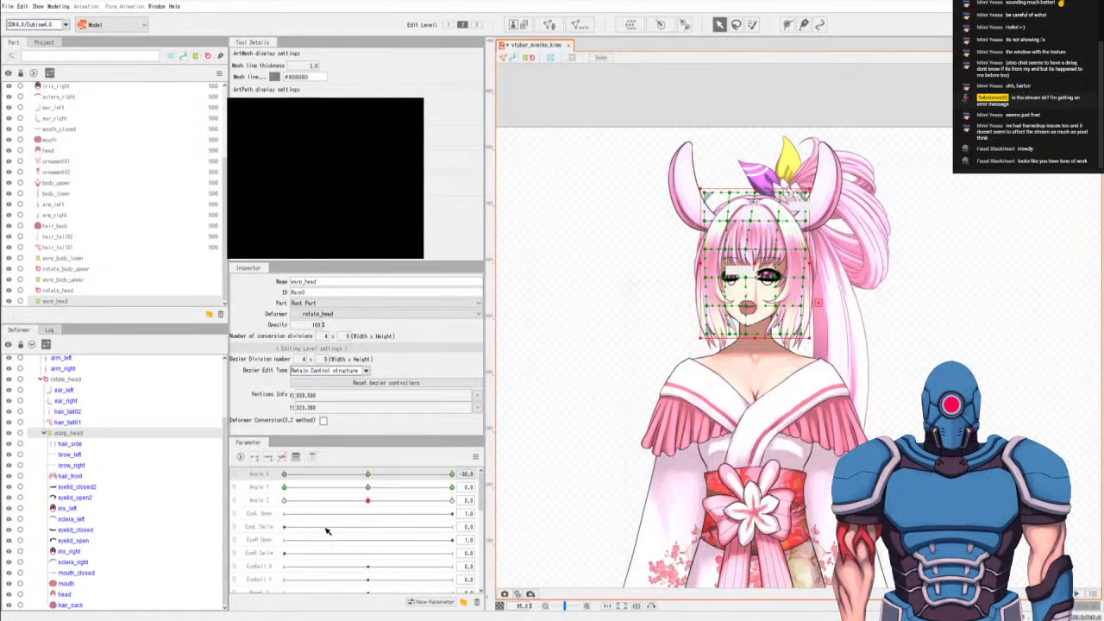
pyautogui.click(325, 475)
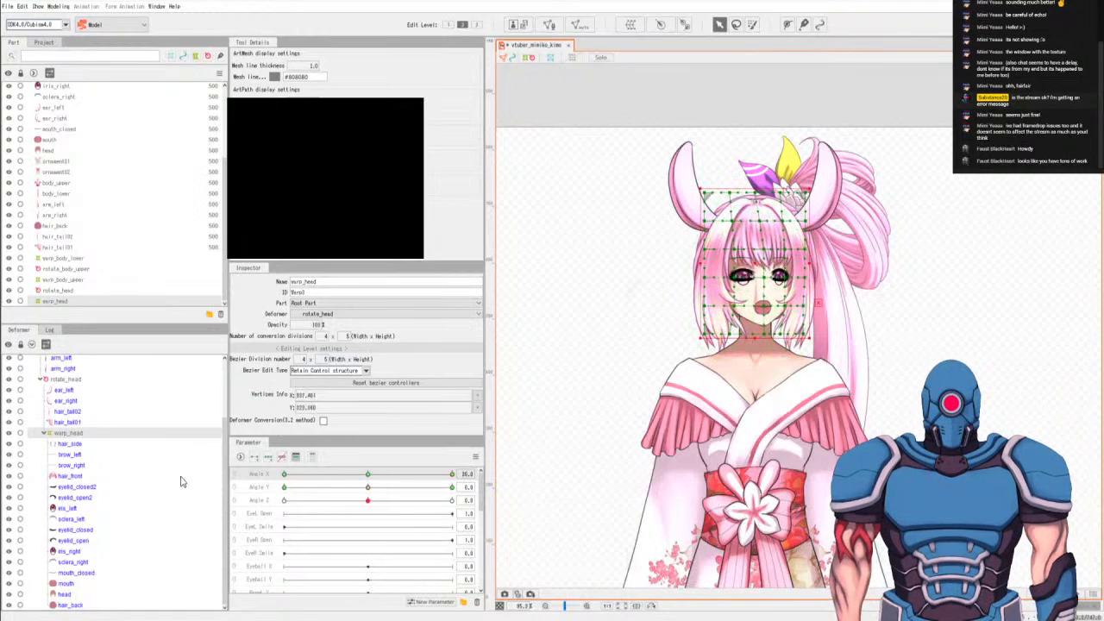
pyautogui.moveTo(472, 499); pyautogui.dragTo(698, 462)
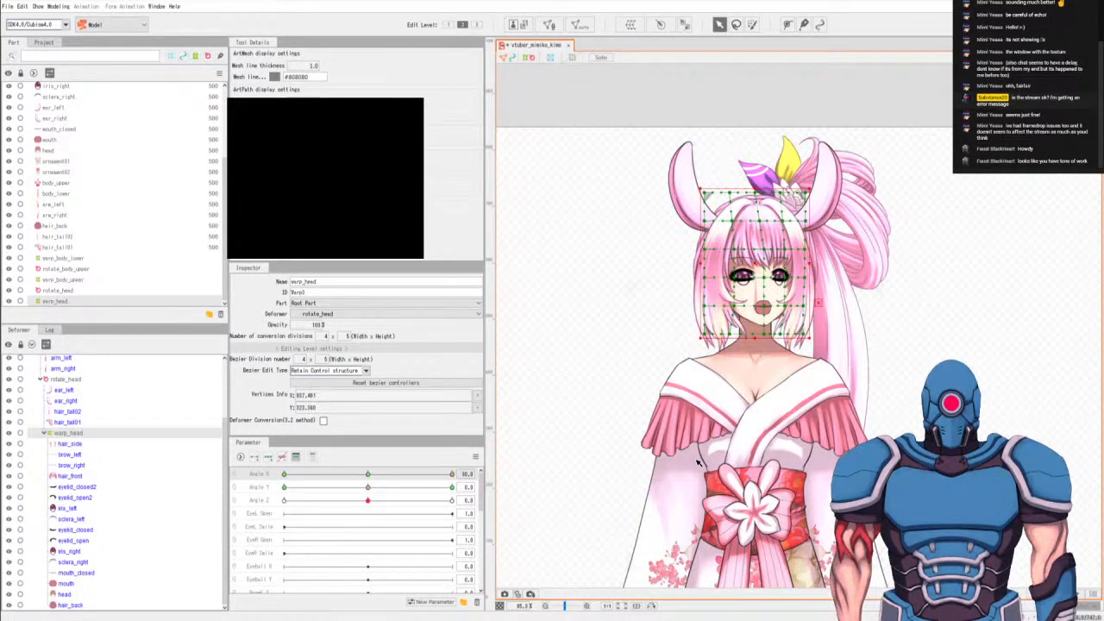
# Reselect the warp_head deformer at Angle X 30 and adjust the lowest points on its canvas-left edge.
pyautogui.press('q')
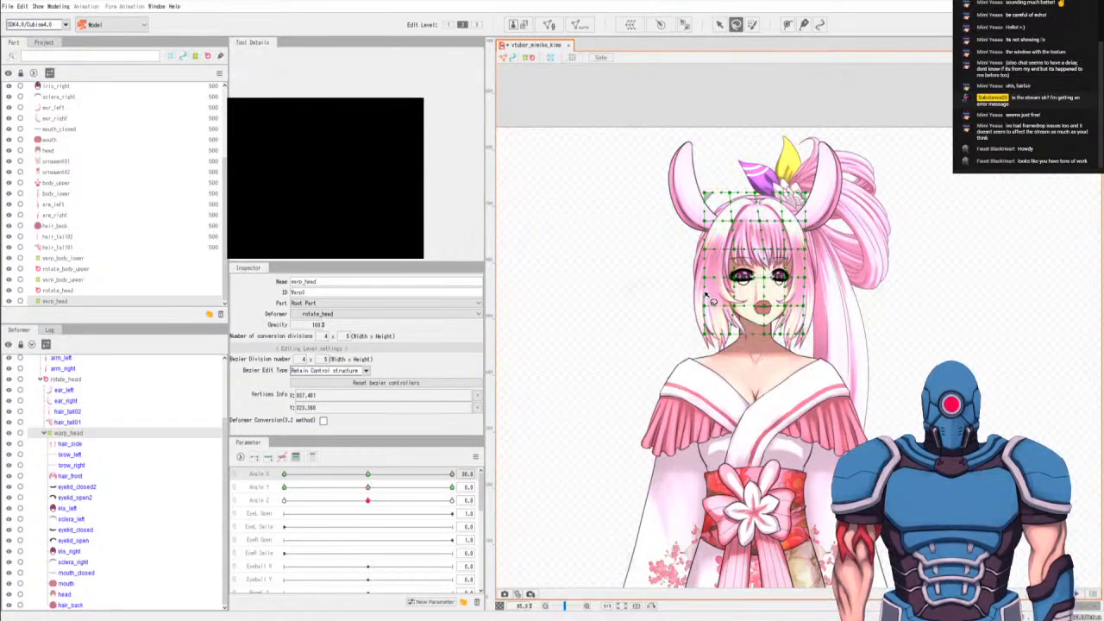
pyautogui.click(712, 301)
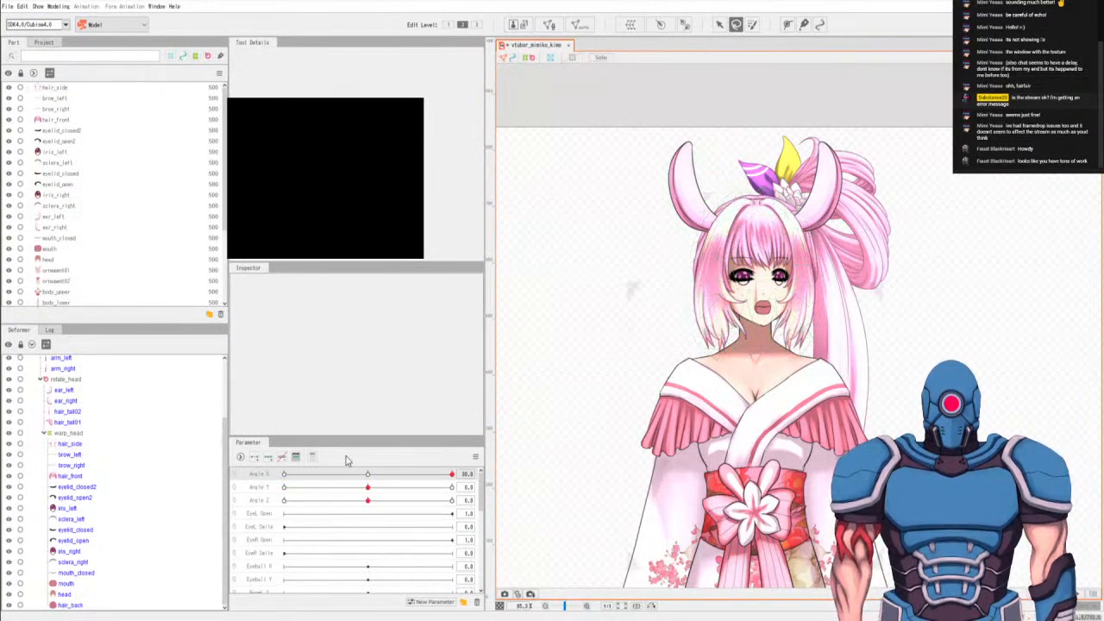
pyautogui.click(66, 434)
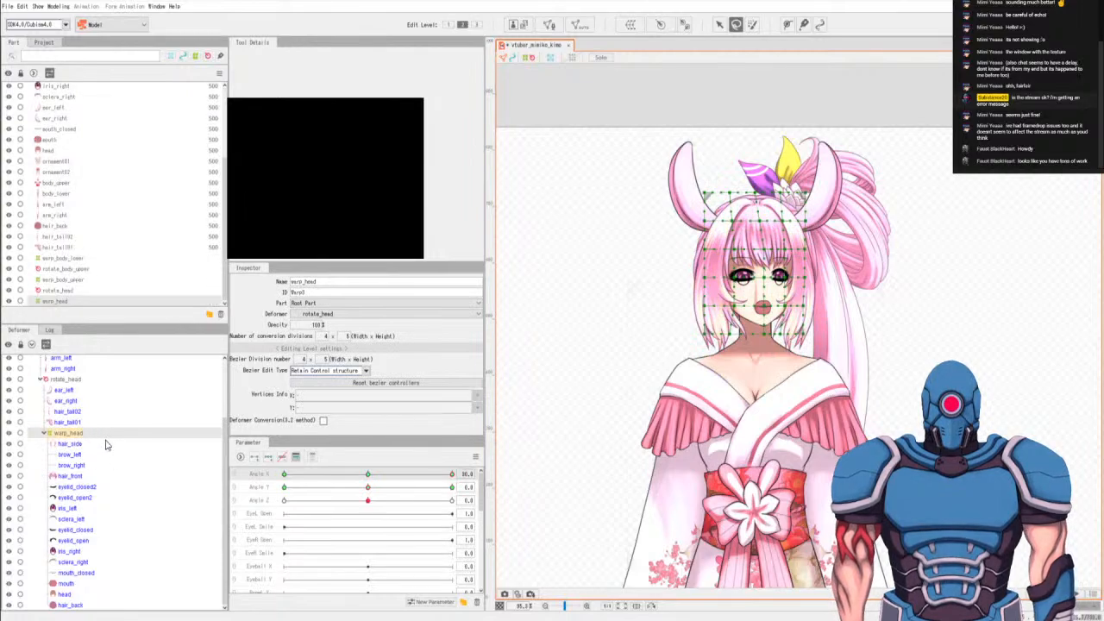
pyautogui.click(710, 321)
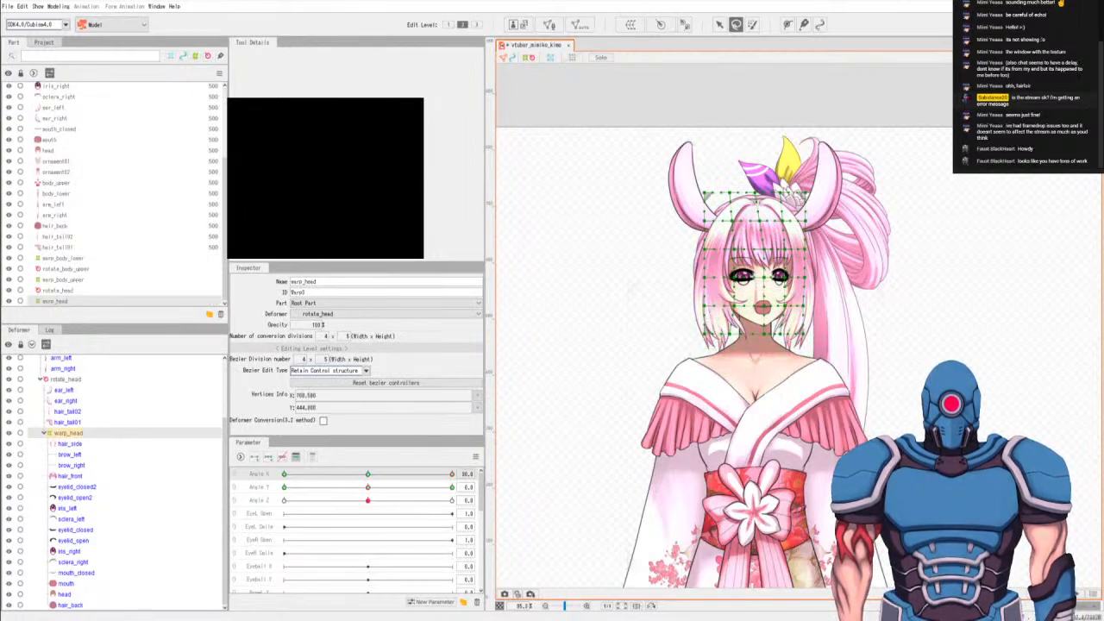
pyautogui.press('v')
pyautogui.press('l')
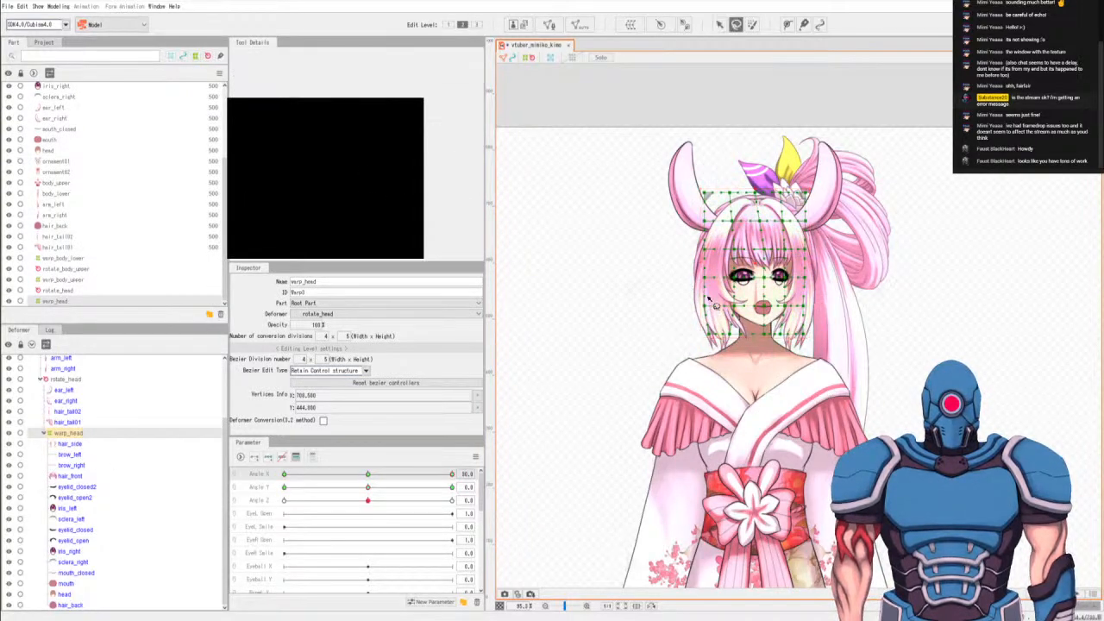
pyautogui.press('v')
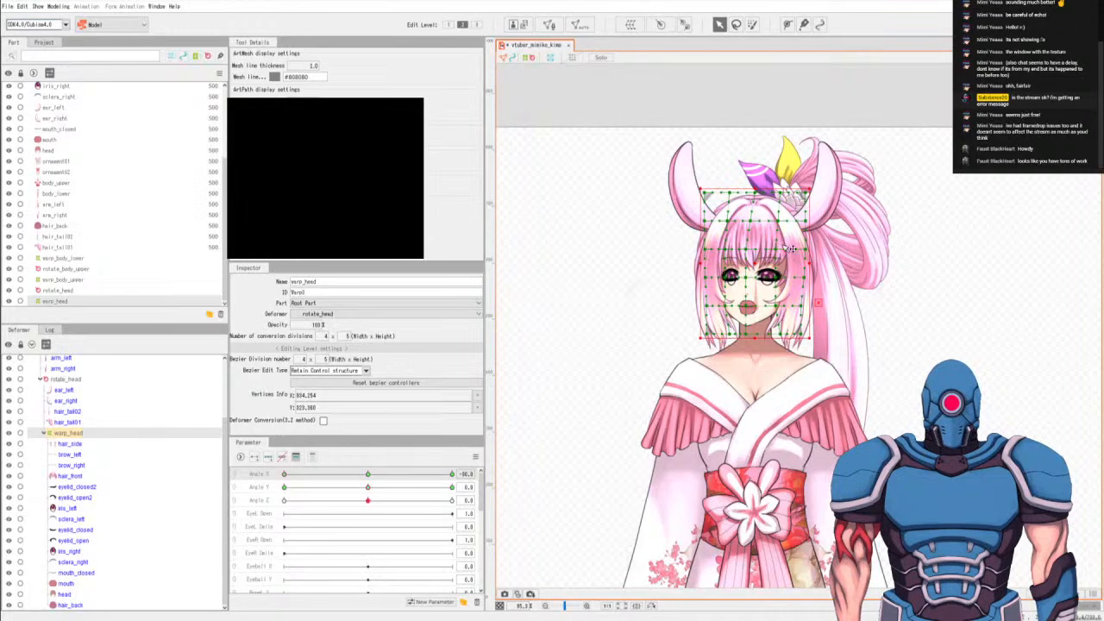
# At Angle X 30, nudge the middle and two lowest points of the warp_head grid's canvas-left edge inward, checking the full Angle X sweep.
pyautogui.click(451, 476)
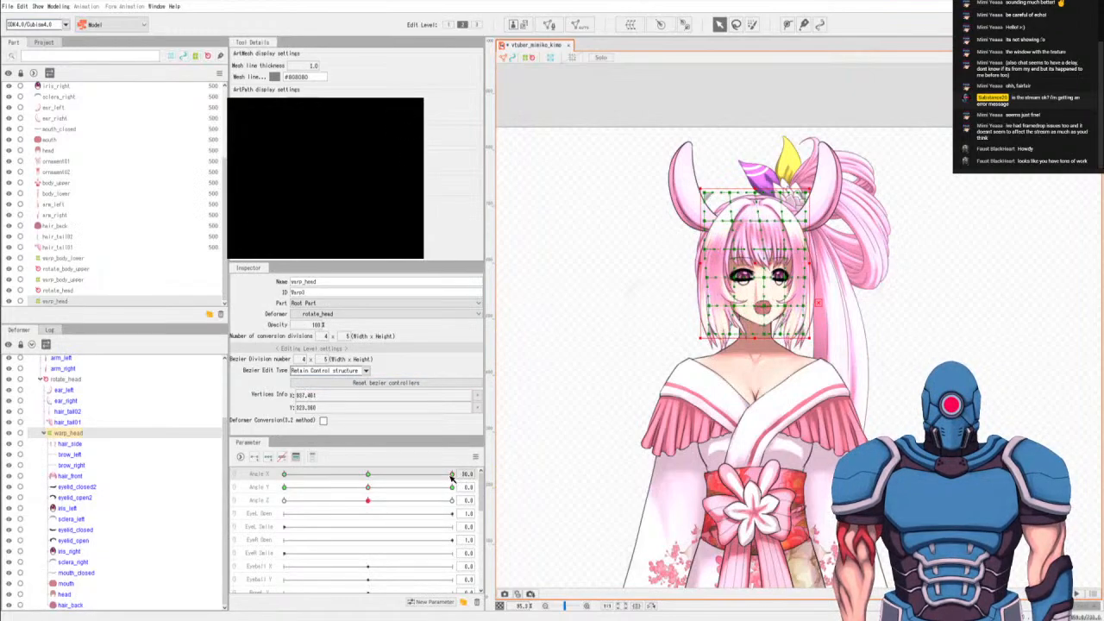
pyautogui.press('l')
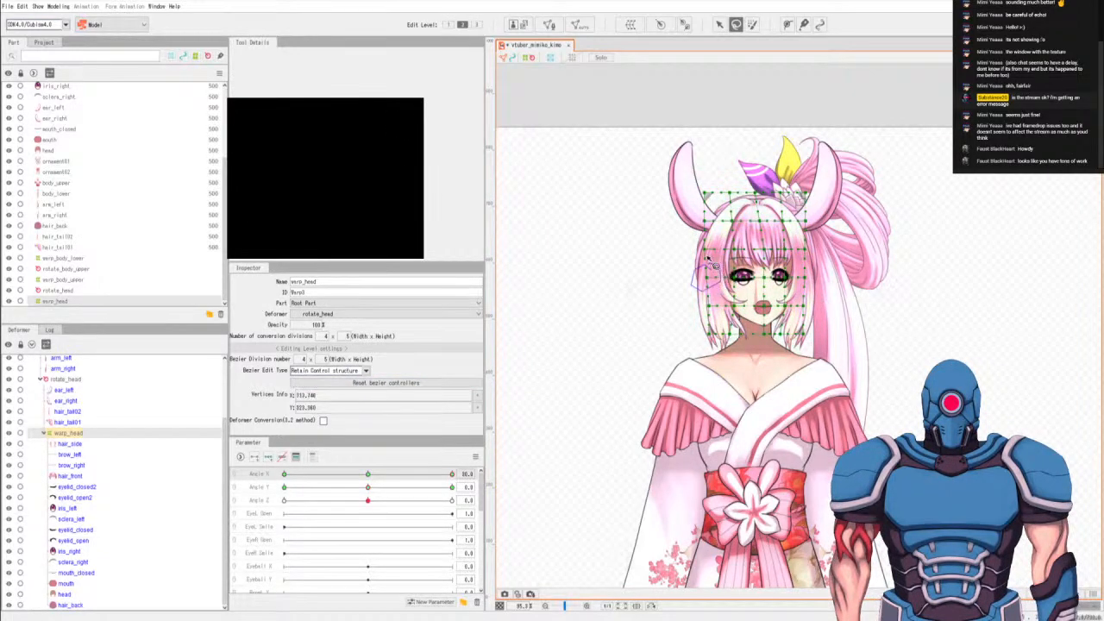
pyautogui.press('v')
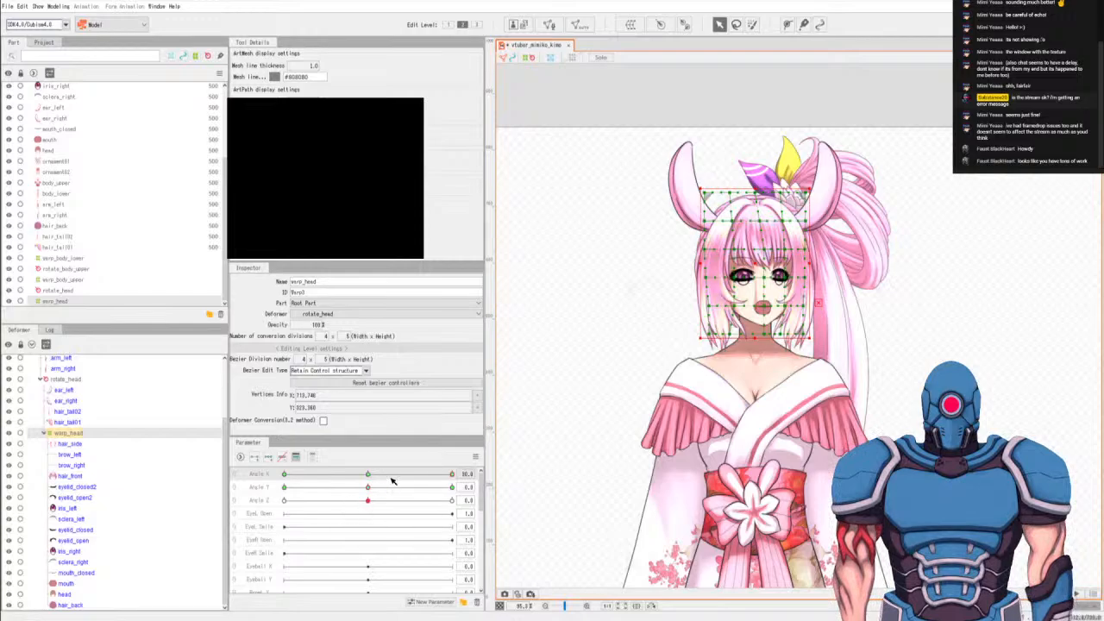
pyautogui.moveTo(472, 474); pyautogui.dragTo(146, 477)
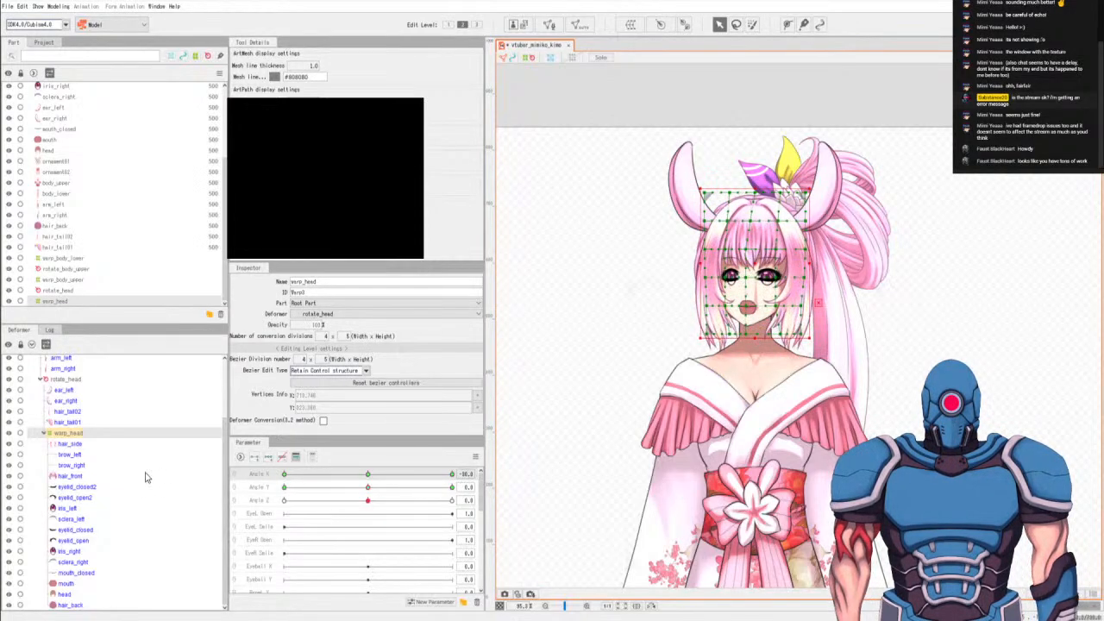
pyautogui.moveTo(367, 488); pyautogui.dragTo(518, 485)
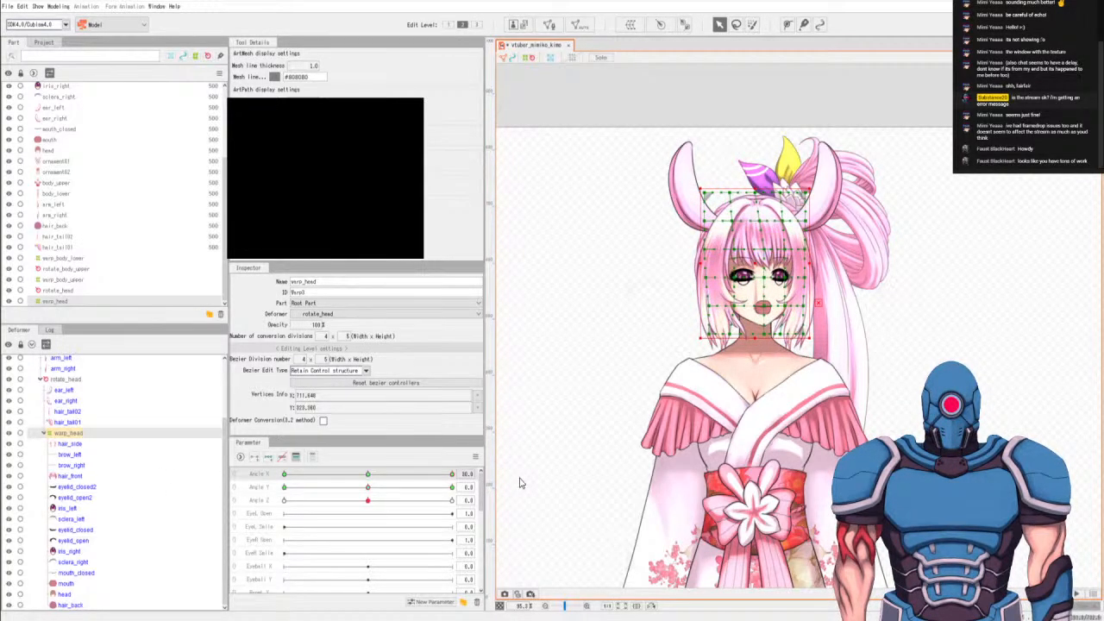
pyautogui.click(736, 24)
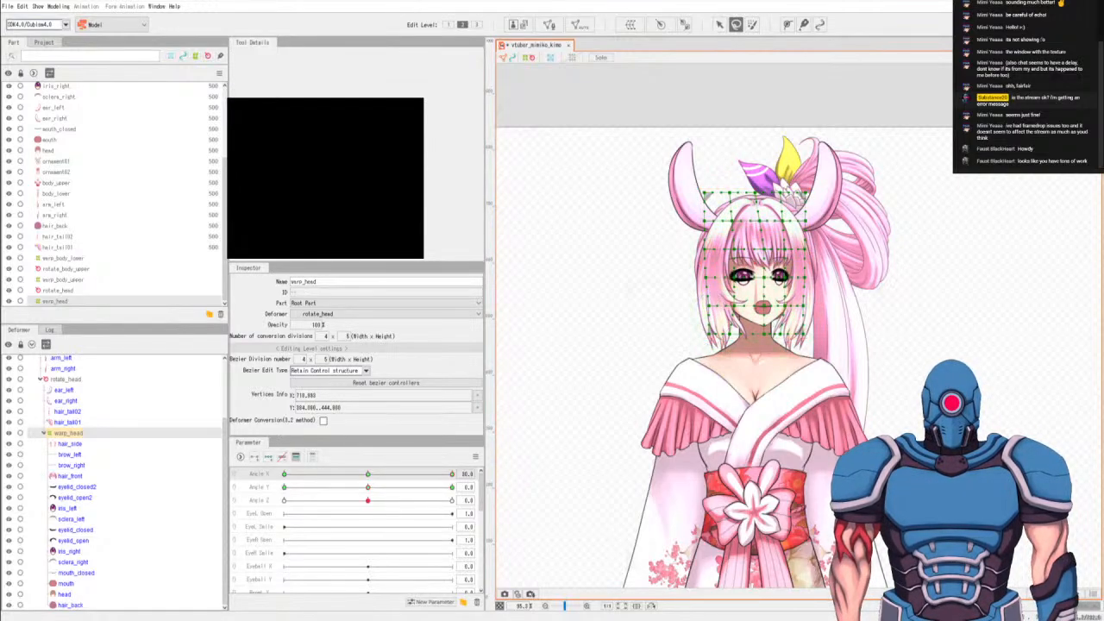
pyautogui.press('v')
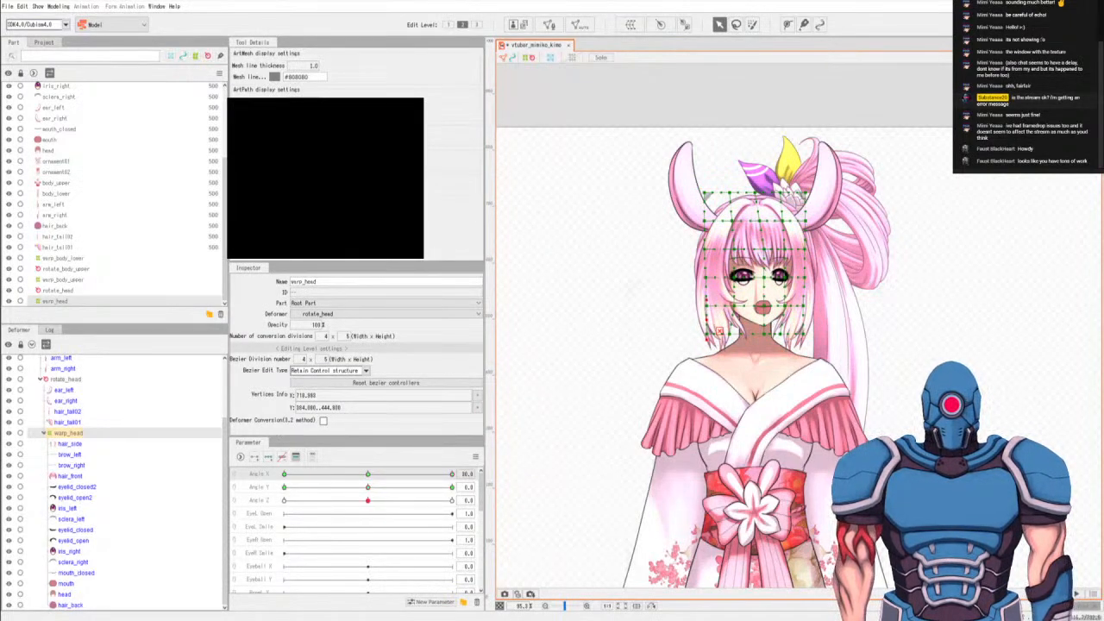
# Set Angle X to -30 and move the two lowest canvas-right edge points of warp_head slightly inward, then sweep Angle X both ways.
pyautogui.click(285, 475)
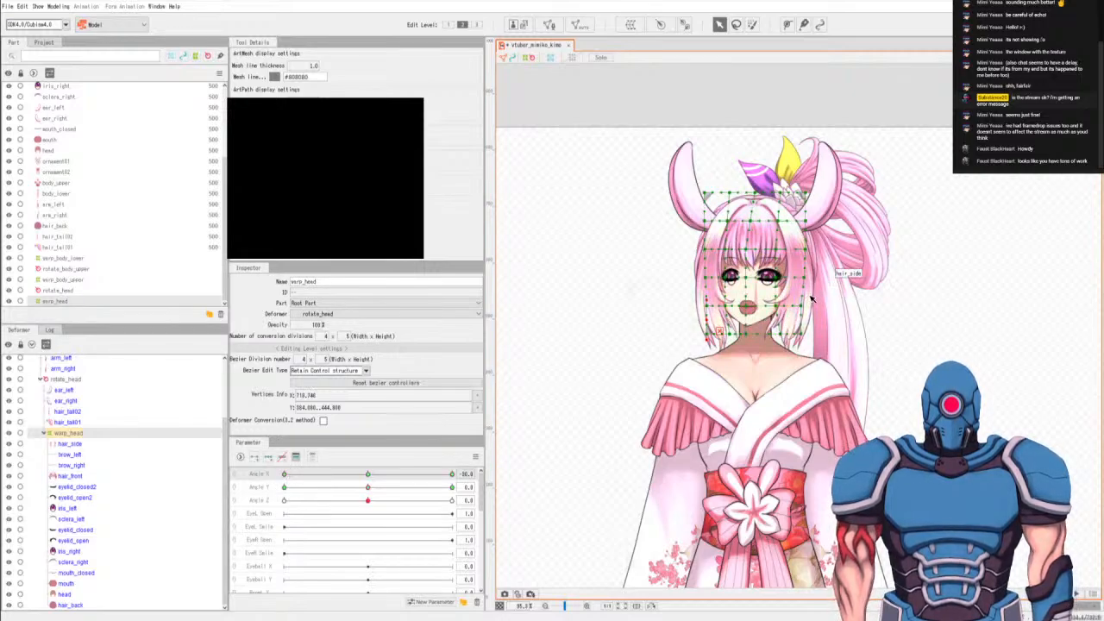
pyautogui.press('b')
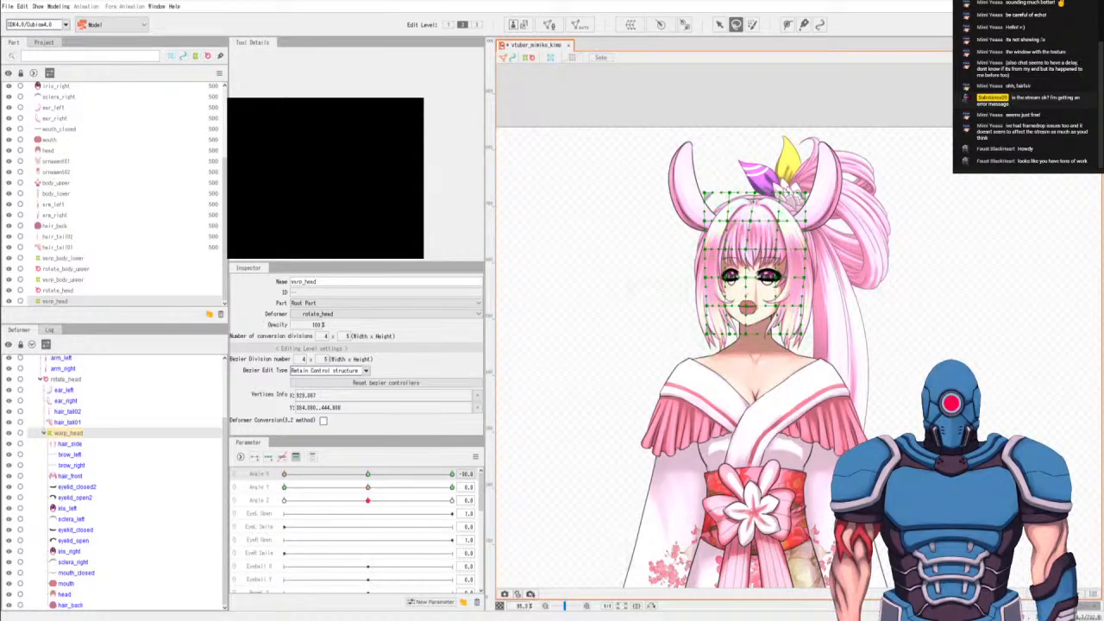
pyautogui.press('v')
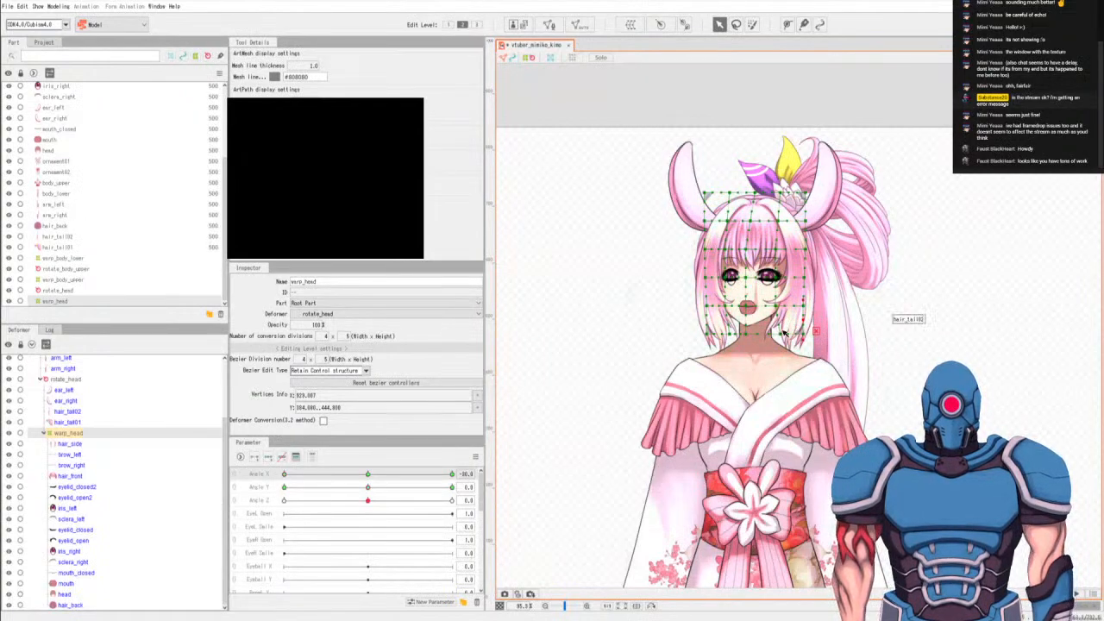
pyautogui.moveTo(337, 477); pyautogui.dragTo(505, 480)
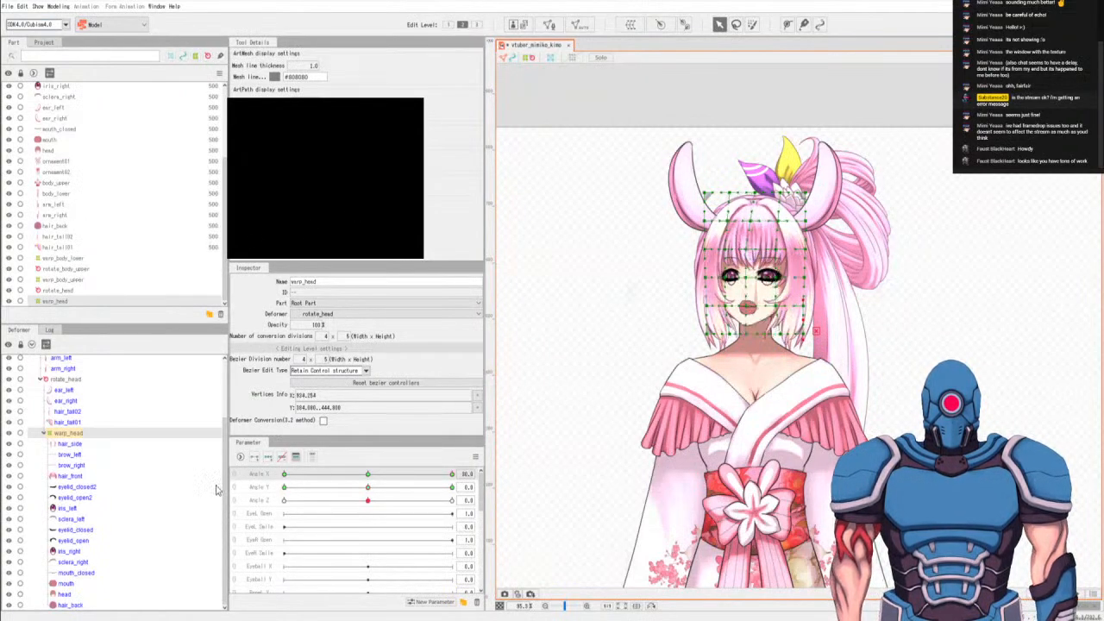
pyautogui.moveTo(393, 494); pyautogui.dragTo(583, 493)
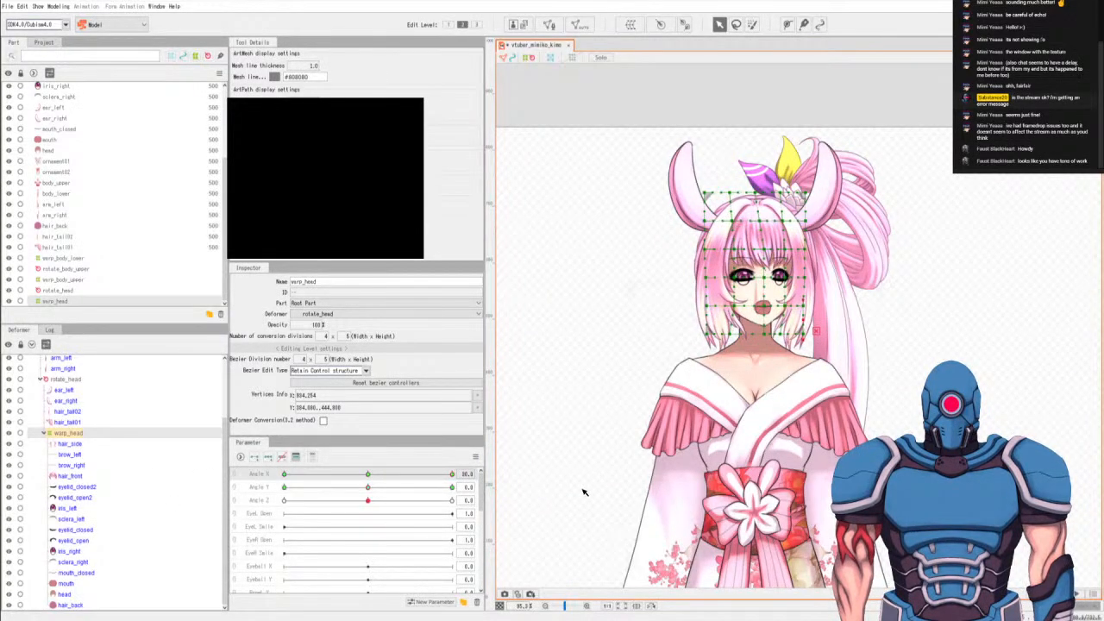
pyautogui.moveTo(318, 480); pyautogui.dragTo(119, 475)
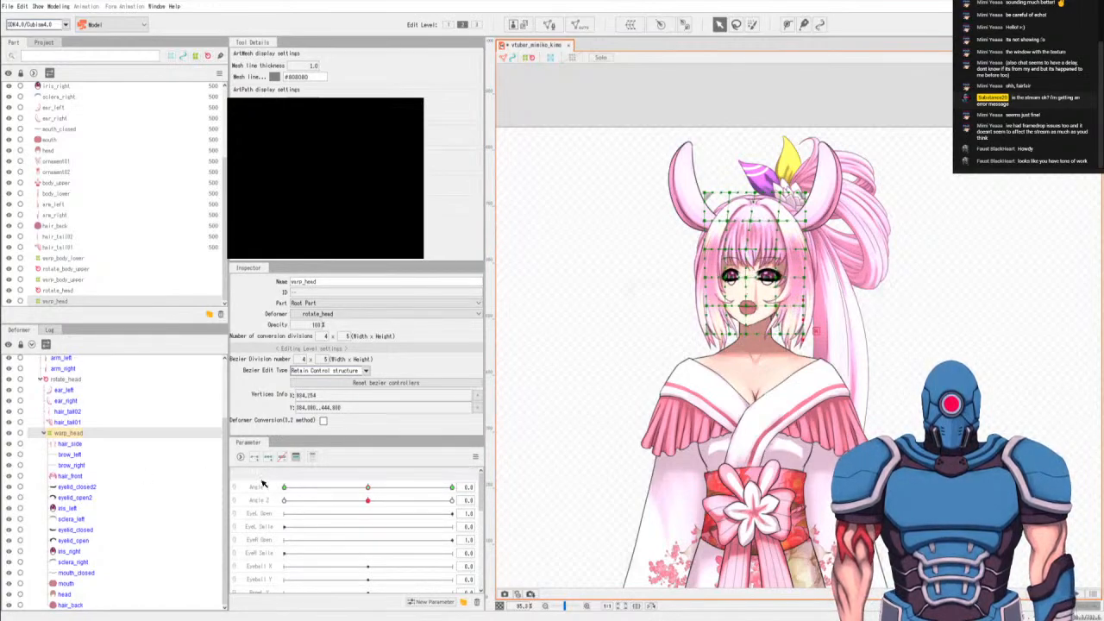
# Link Angle X and Angle Y into one combined parameter and put it on the Angle X -30, Angle Y 0 keyform.
pyautogui.click(239, 478)
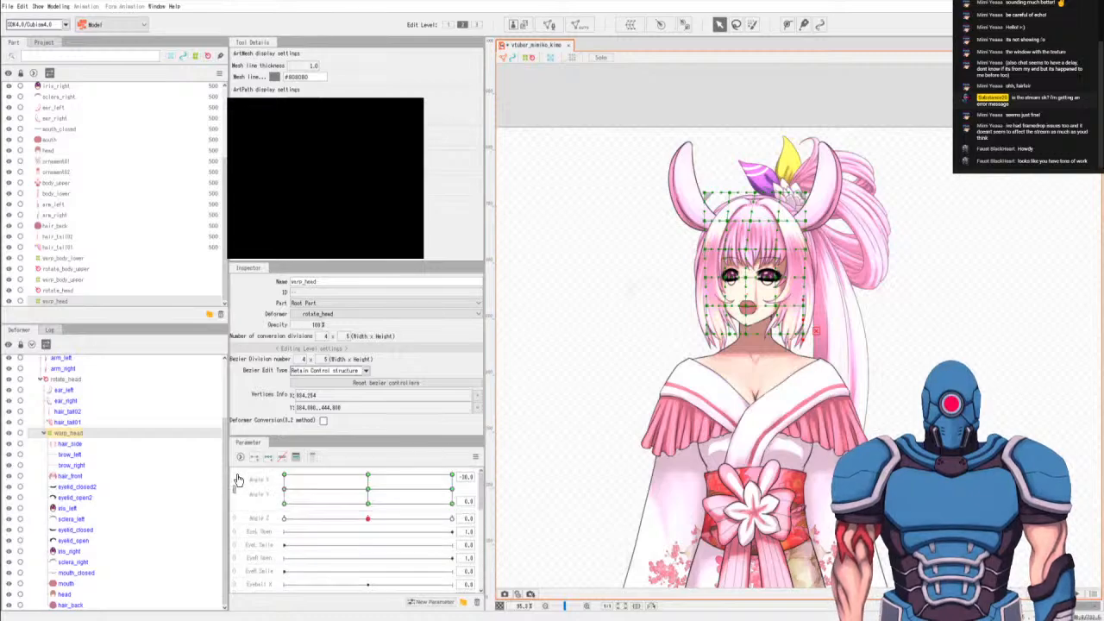
pyautogui.click(285, 490)
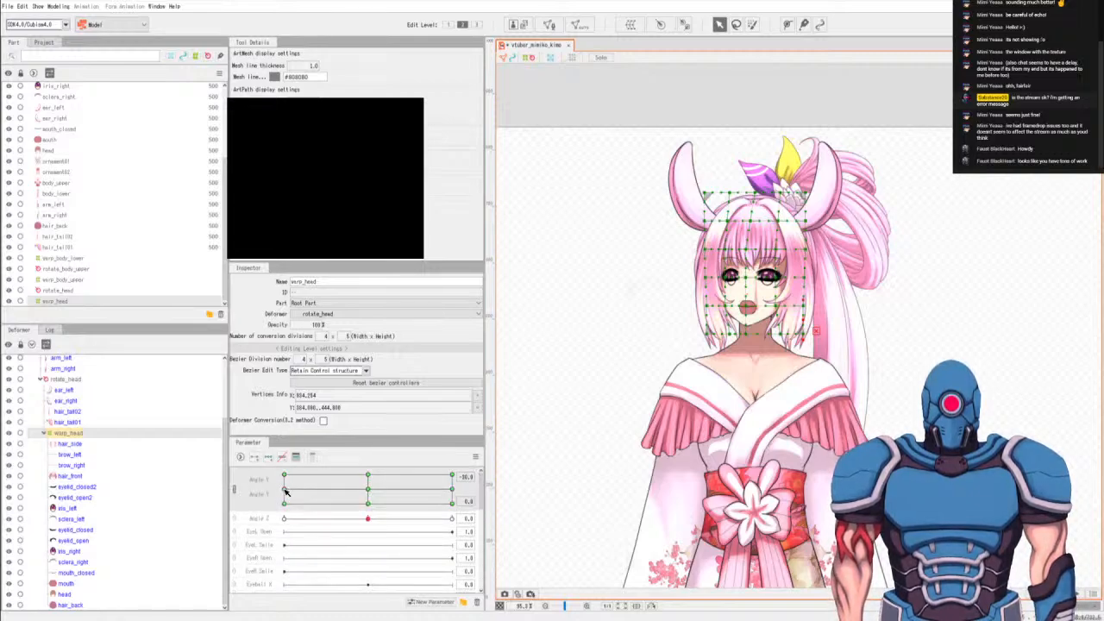
pyautogui.moveTo(285, 481); pyautogui.dragTo(287, 477)
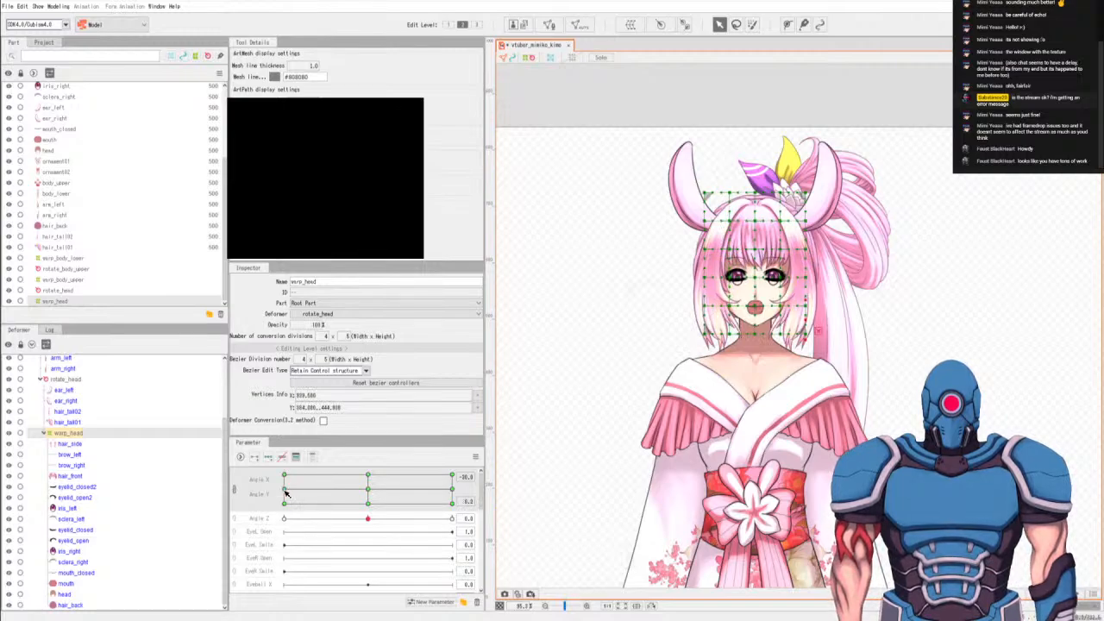
pyautogui.click(285, 494)
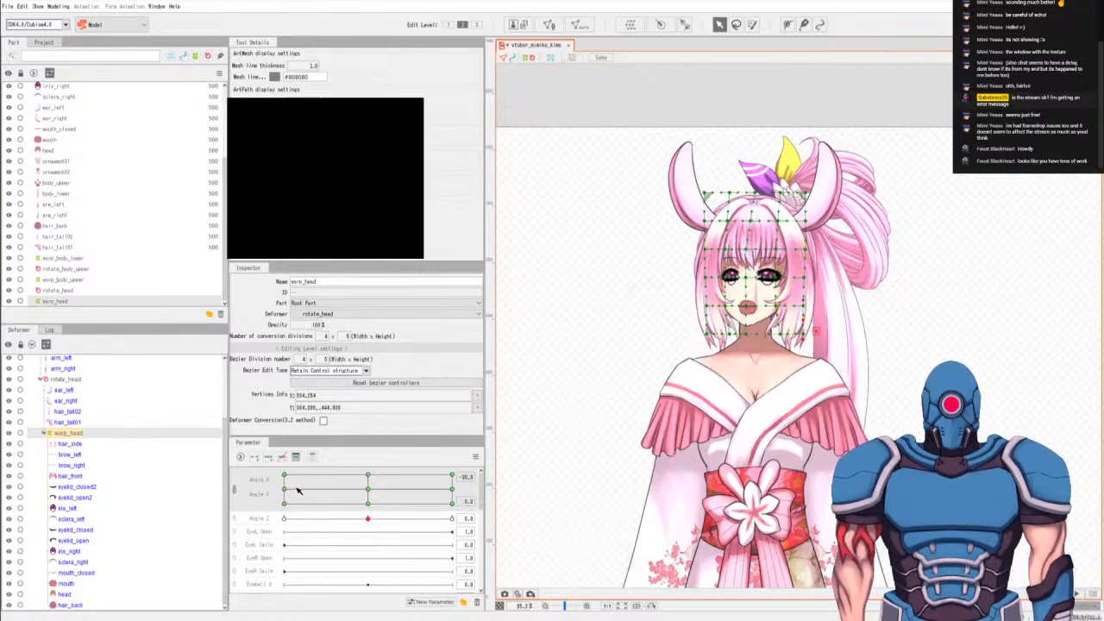
# At the Angle X -30, Angle Y 30 keyform, shift the warp_head grid's centre column of points toward canvas left.
pyautogui.click(287, 476)
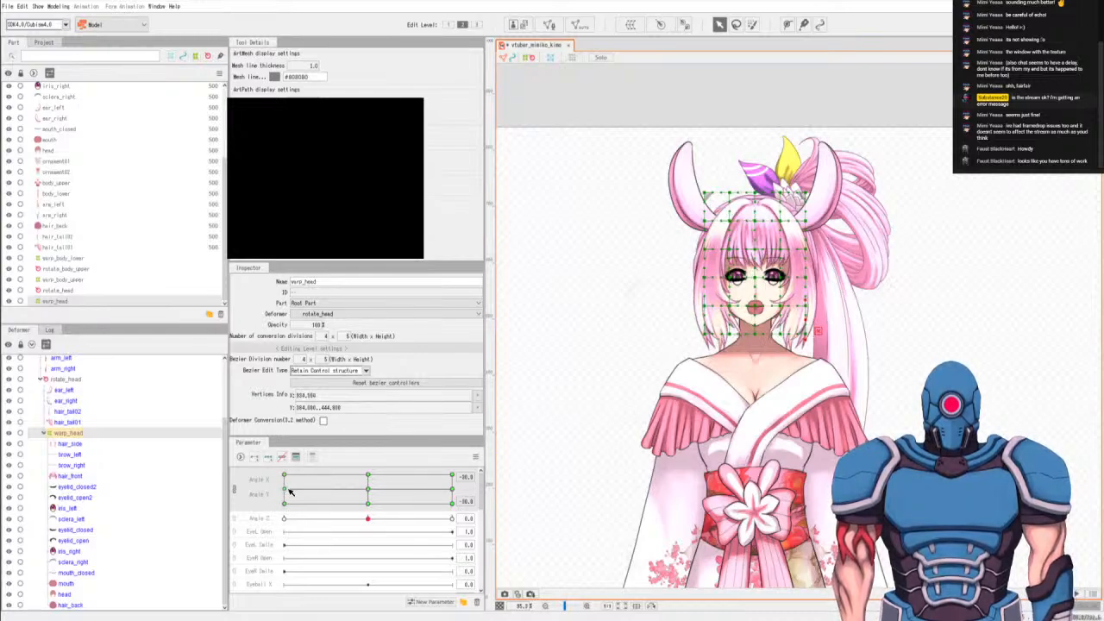
pyautogui.moveTo(286, 489); pyautogui.dragTo(451, 490)
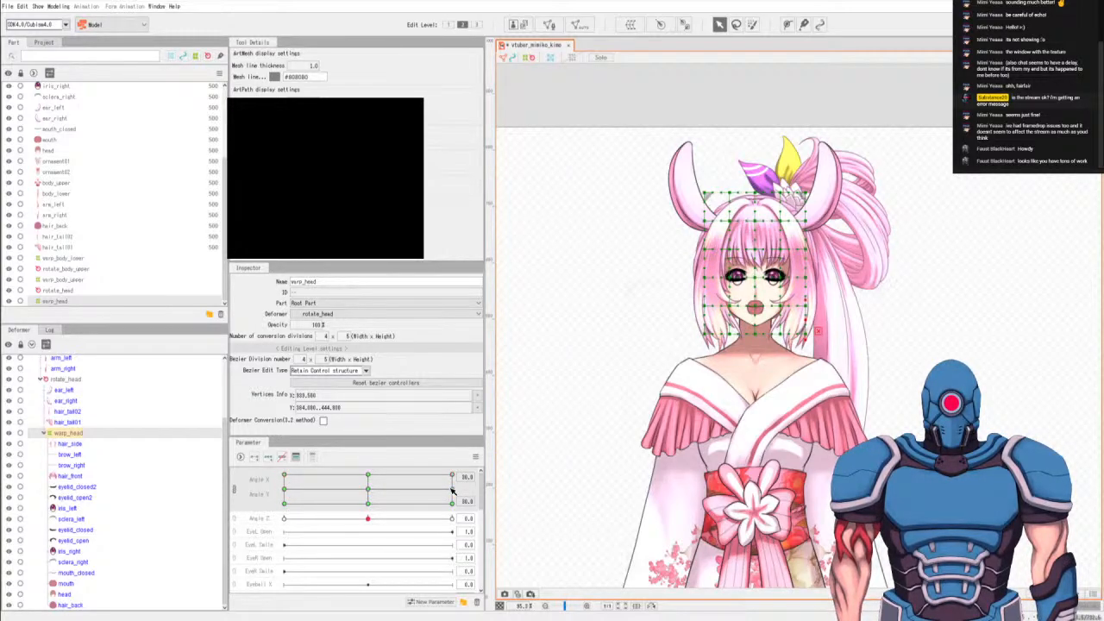
pyautogui.click(285, 478)
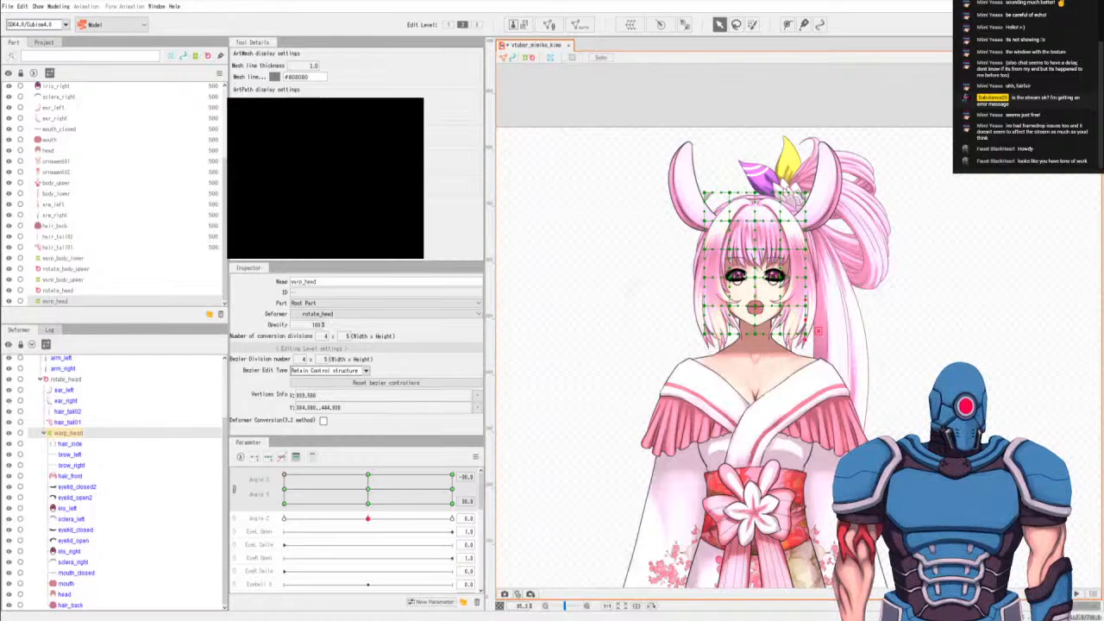
pyautogui.press('b')
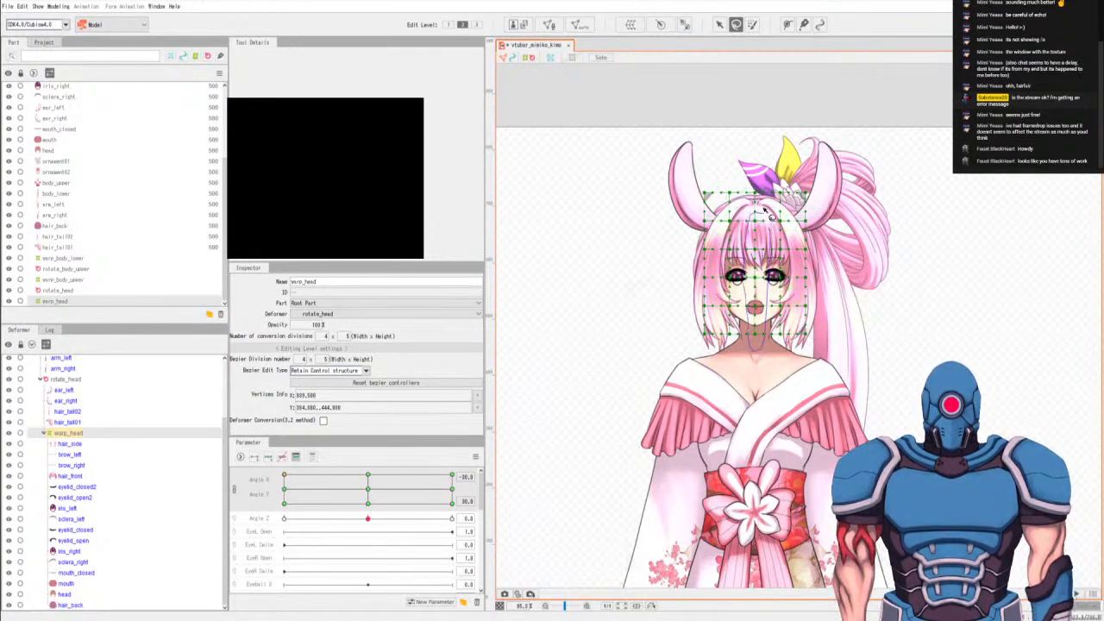
pyautogui.press('v')
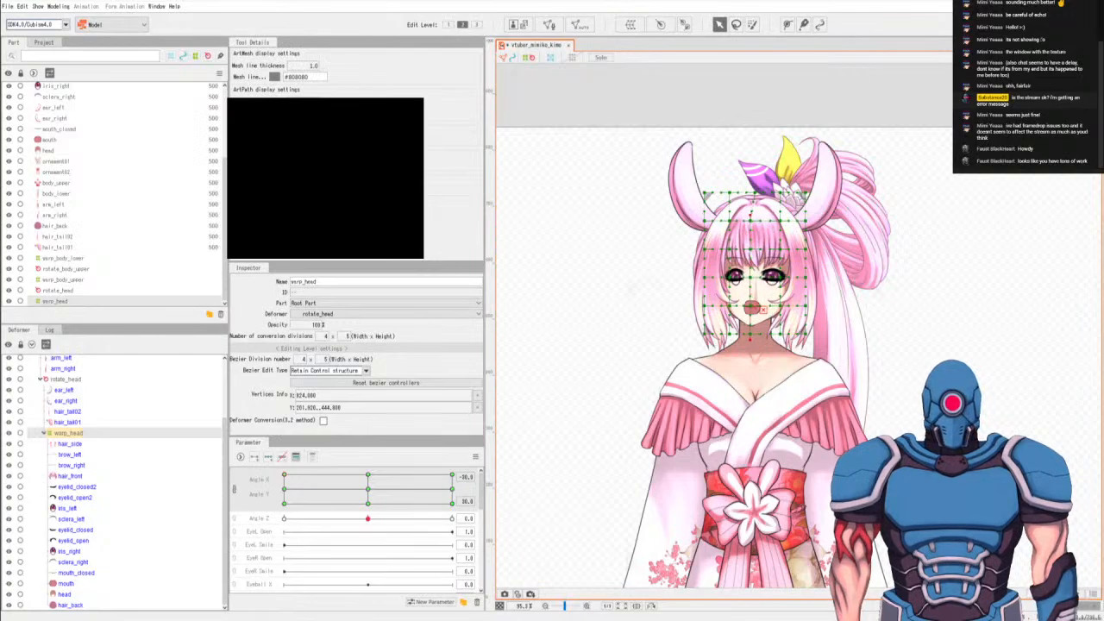
pyautogui.press('b')
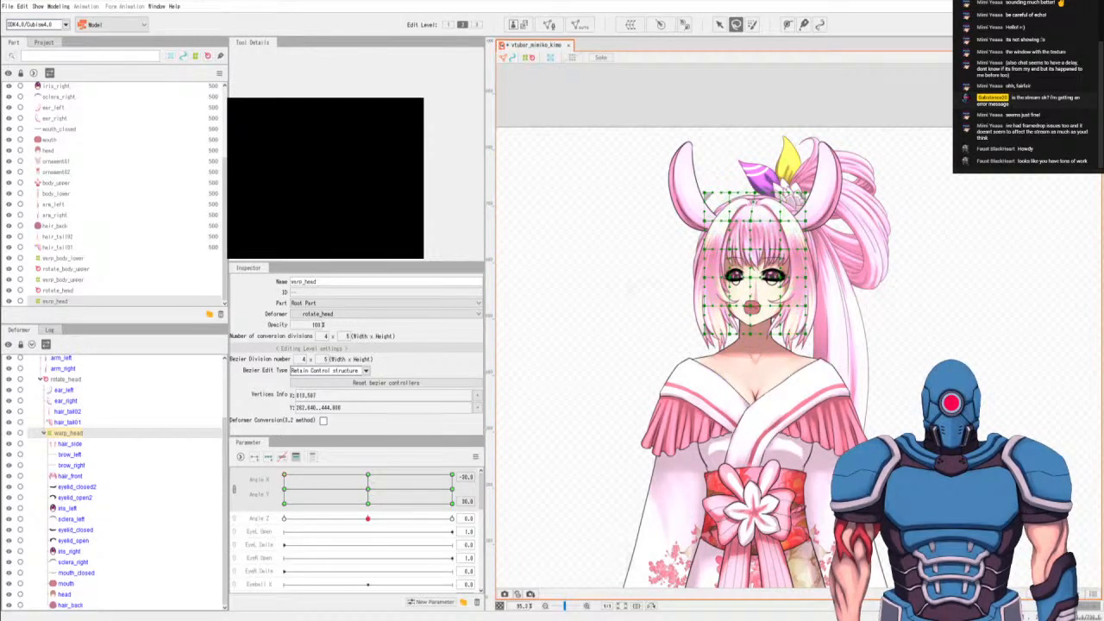
pyautogui.press('v')
pyautogui.moveTo(764, 315); pyautogui.dragTo(757, 317)
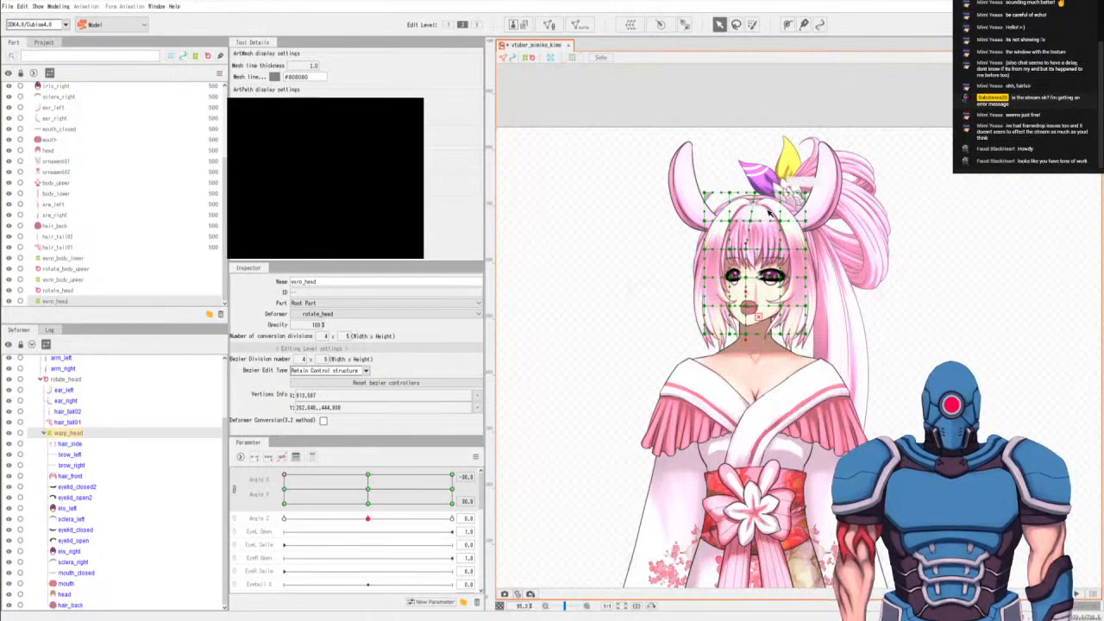
pyautogui.press('b')
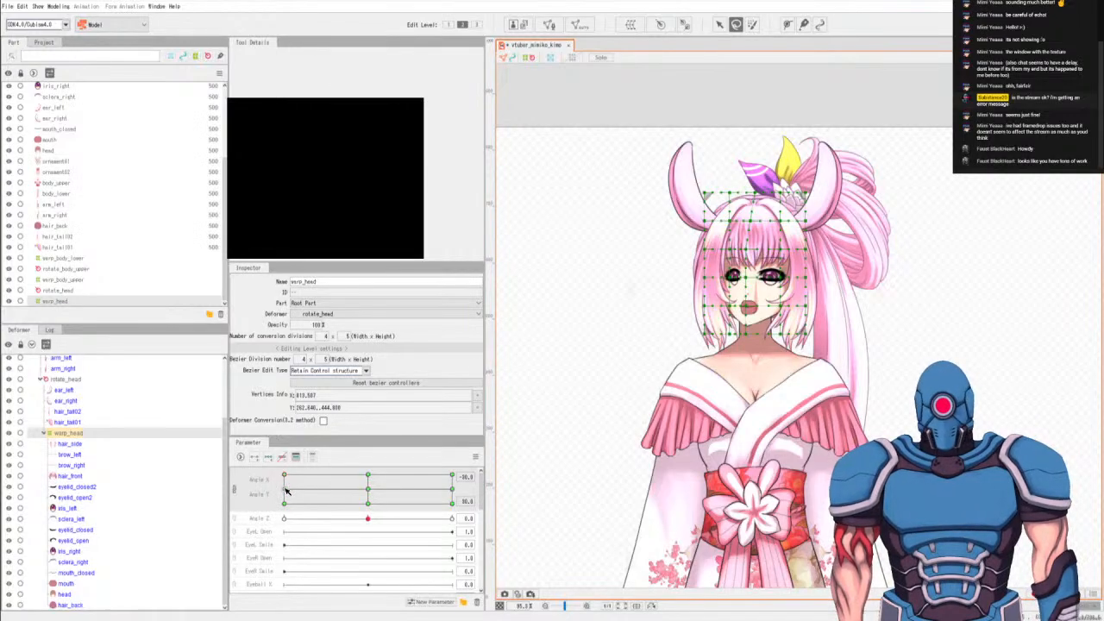
# Compare the Angle Y 0 and 30 keyforms at Angle X -30, and shift the inner canvas-left column toward canvas left at Angle Y 30.
pyautogui.moveTo(286, 490); pyautogui.dragTo(284, 477)
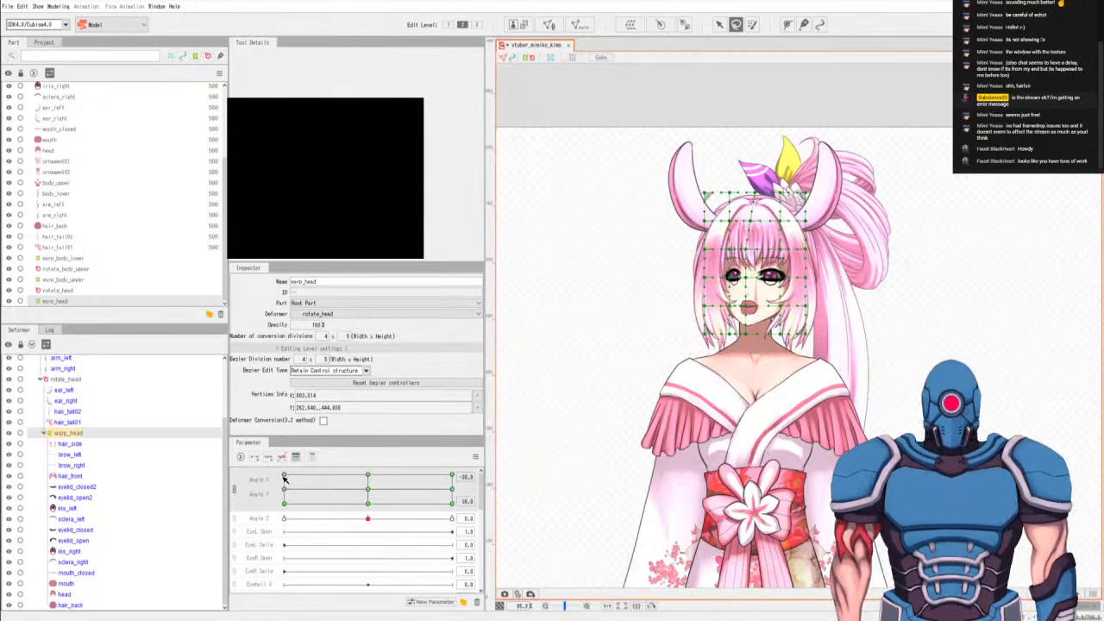
pyautogui.click(286, 489)
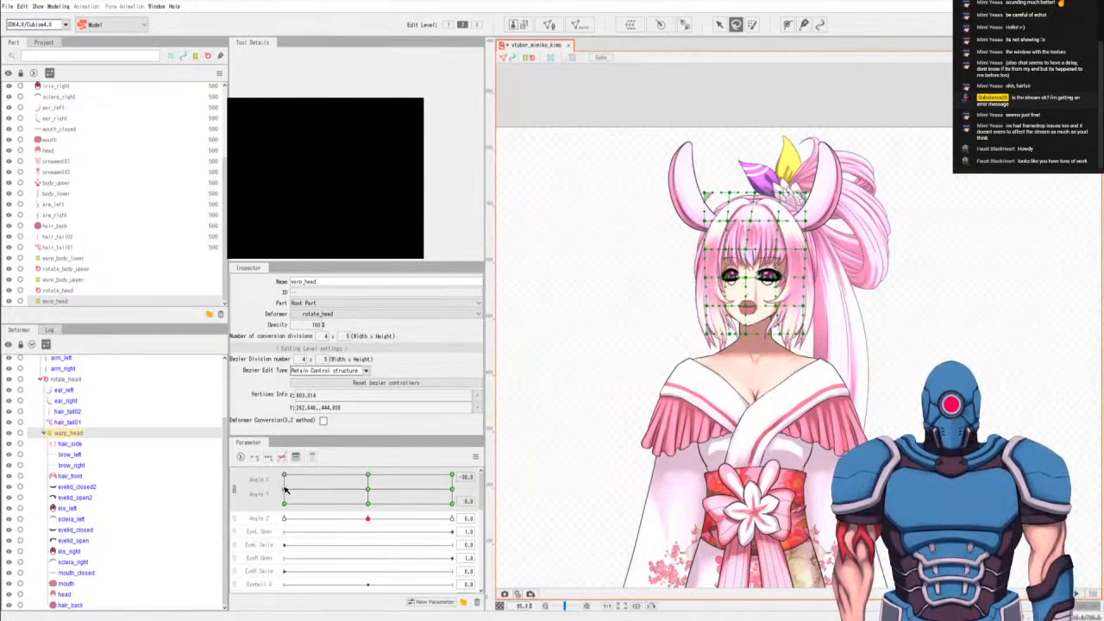
pyautogui.click(284, 477)
pyautogui.rightClick(278, 494)
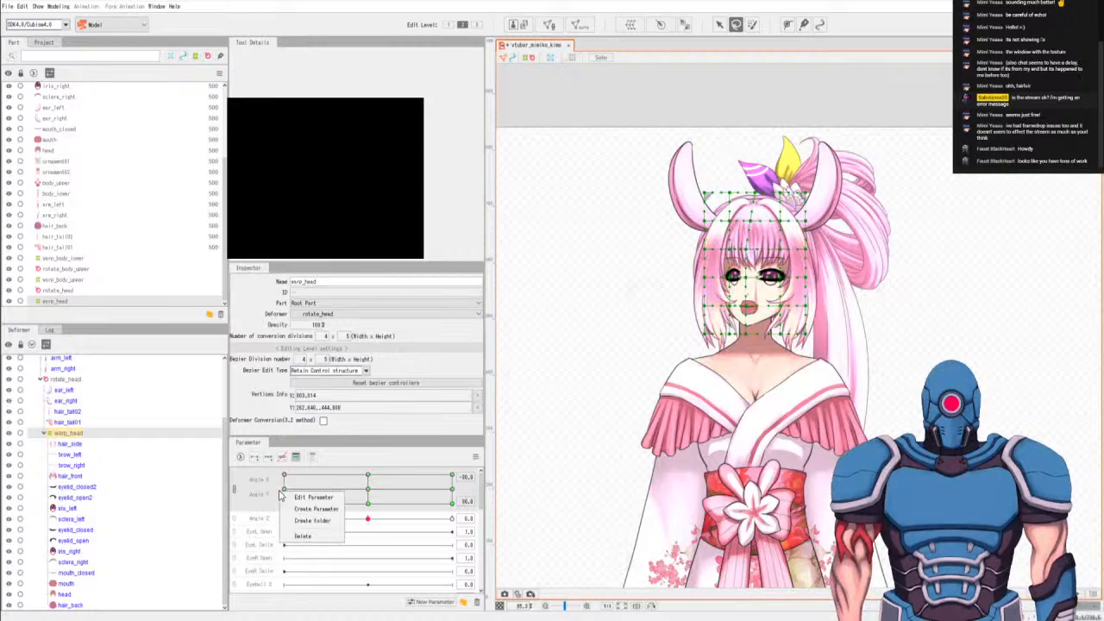
pyautogui.click(287, 488)
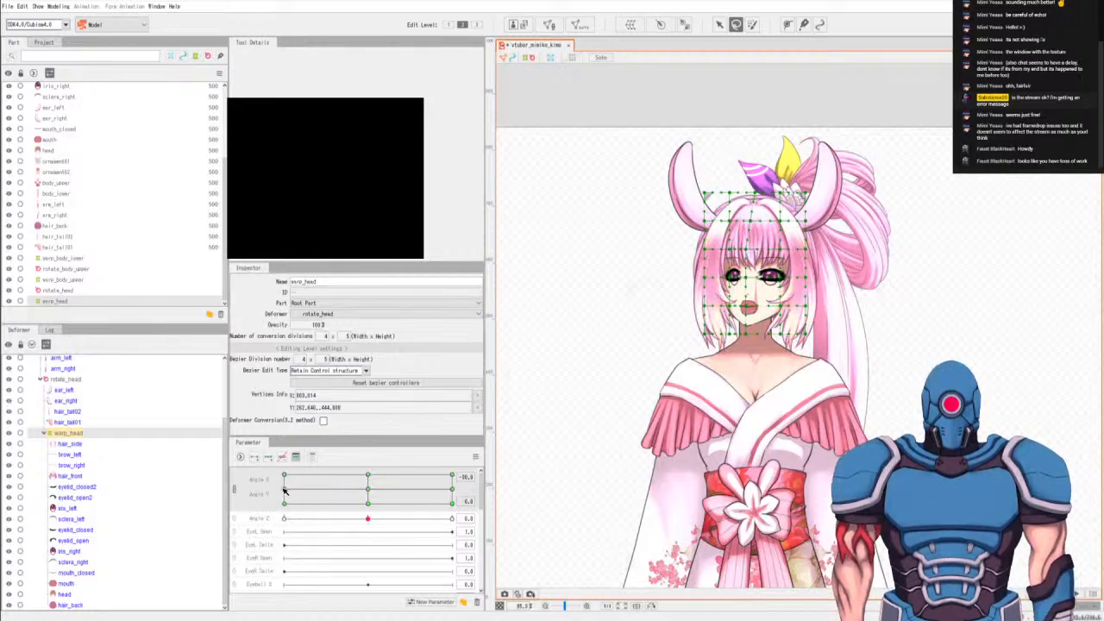
pyautogui.moveTo(285, 491); pyautogui.dragTo(285, 476)
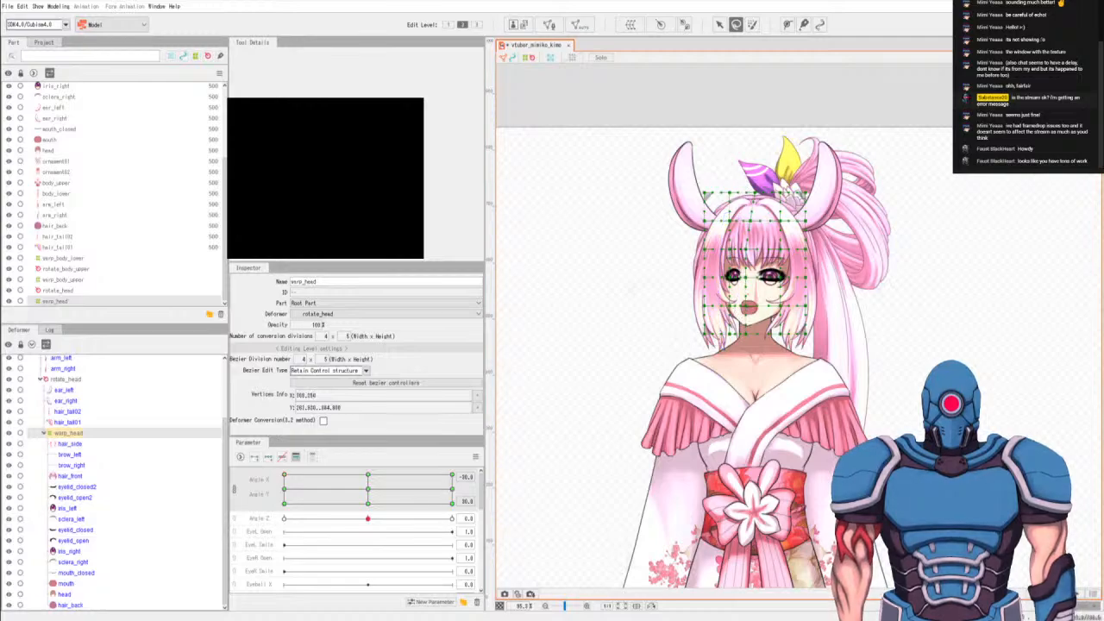
pyautogui.press('v')
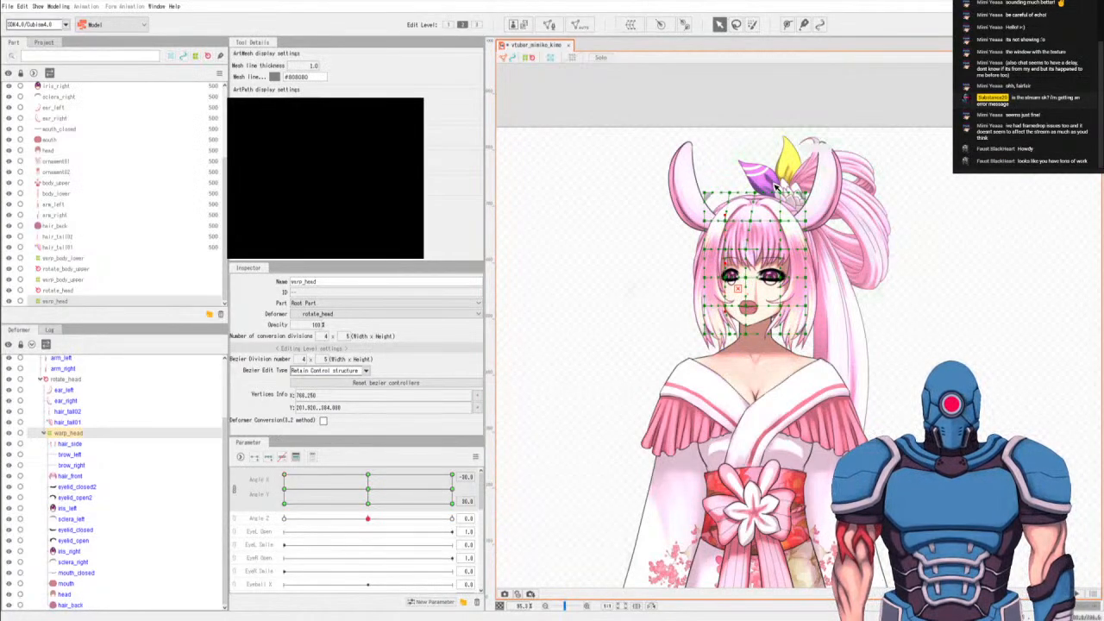
pyautogui.press('b')
pyautogui.press('v')
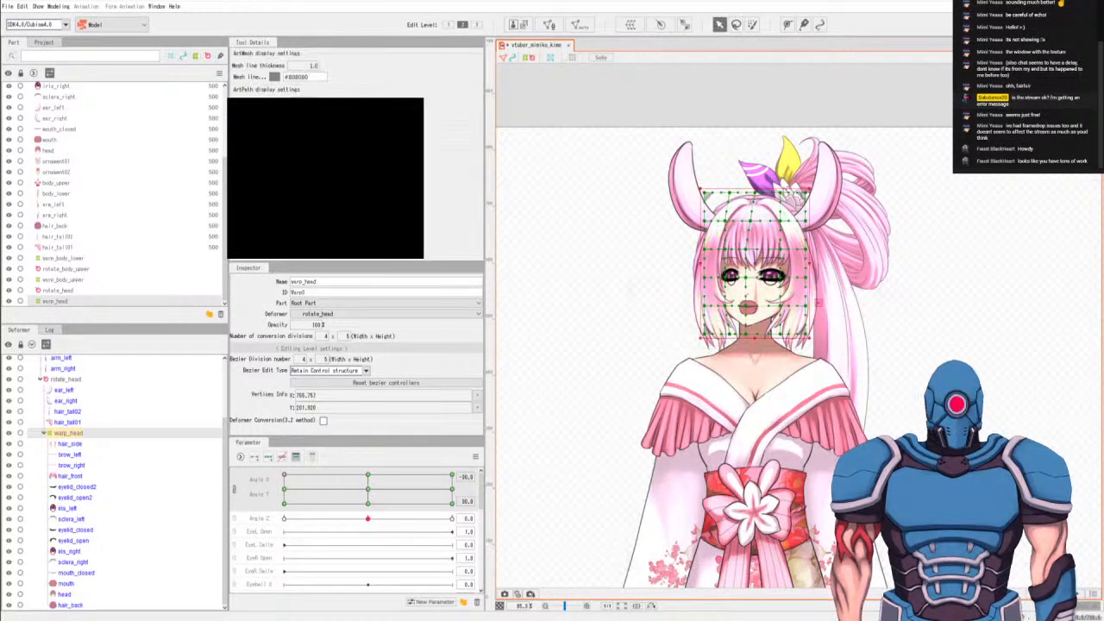
pyautogui.press('b')
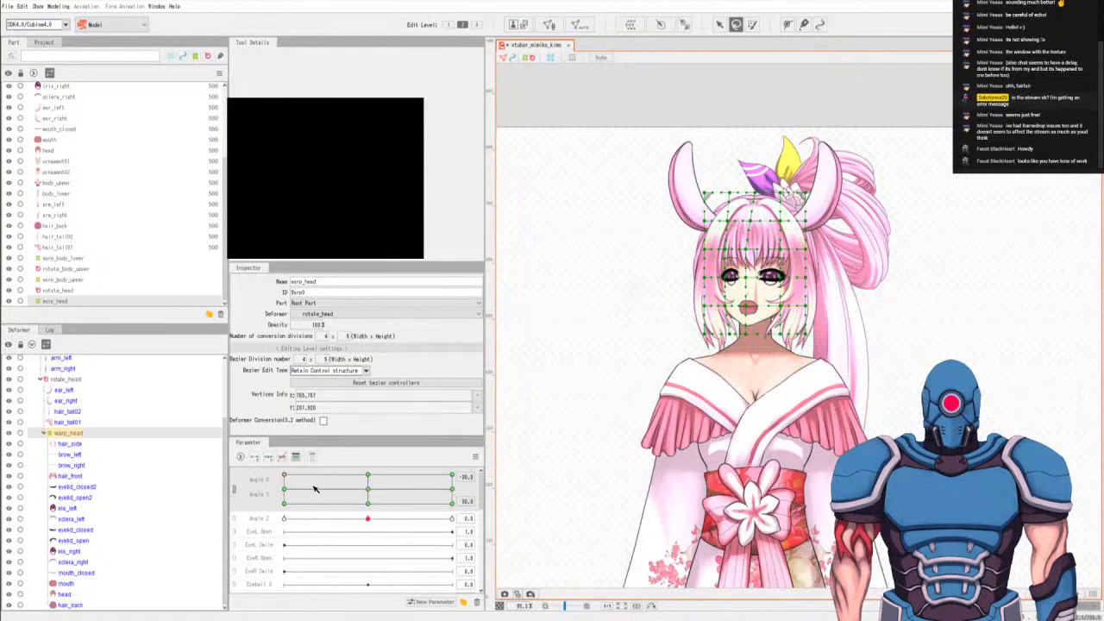
# At Angle X -30, Angle Y 30, adjust the lower and middle points of warp_head's canvas-left edge, checking against Angle Y 0.
pyautogui.click(284, 489)
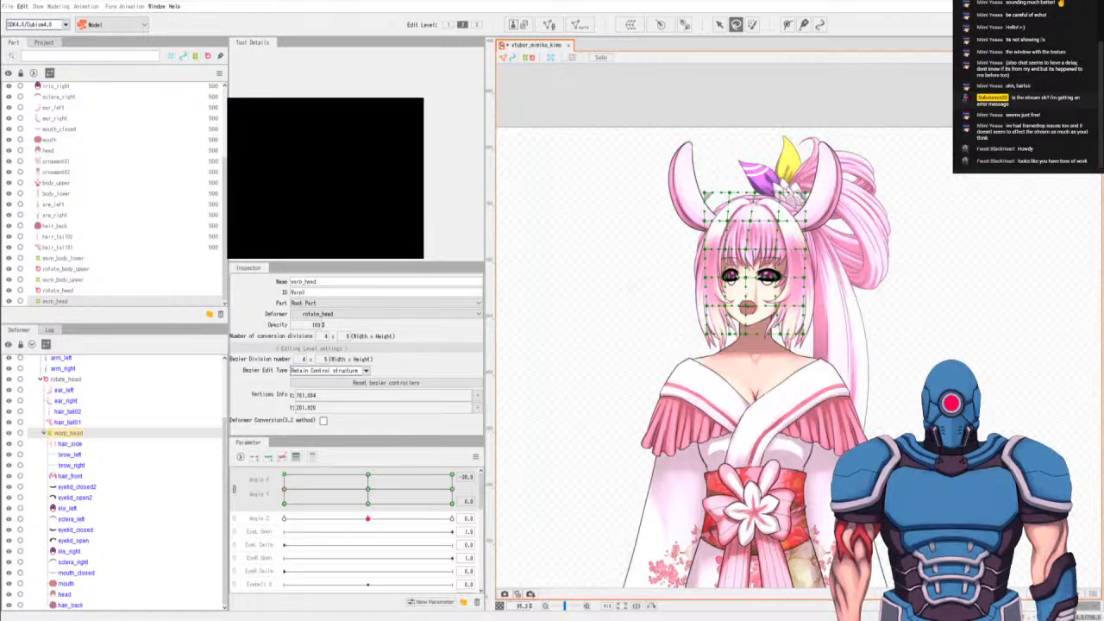
pyautogui.click(285, 474)
pyautogui.click(285, 489)
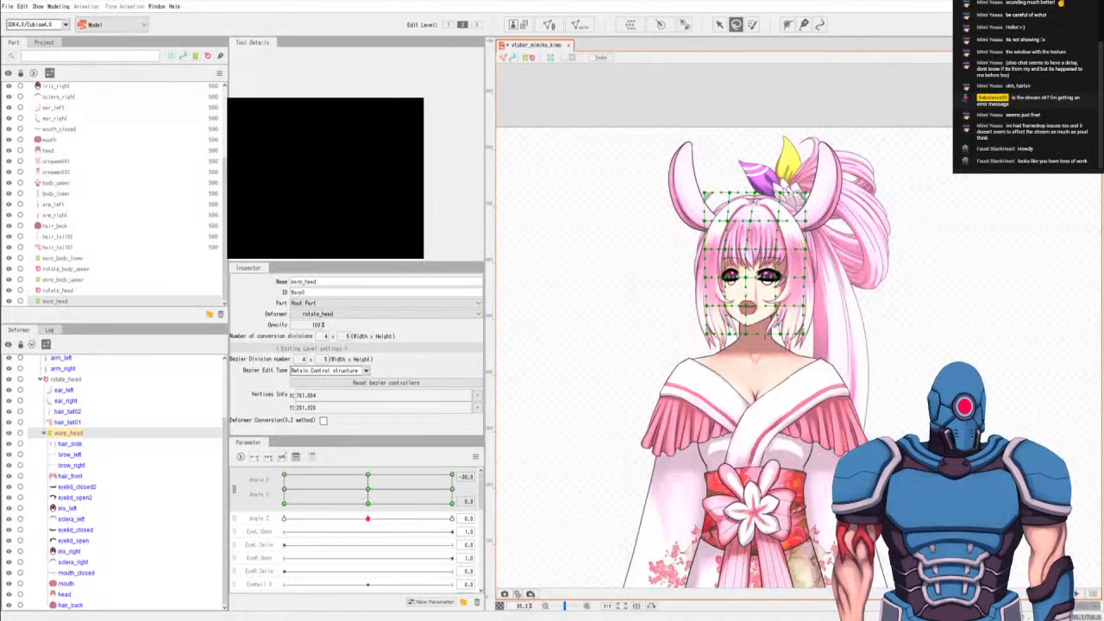
pyautogui.click(296, 481)
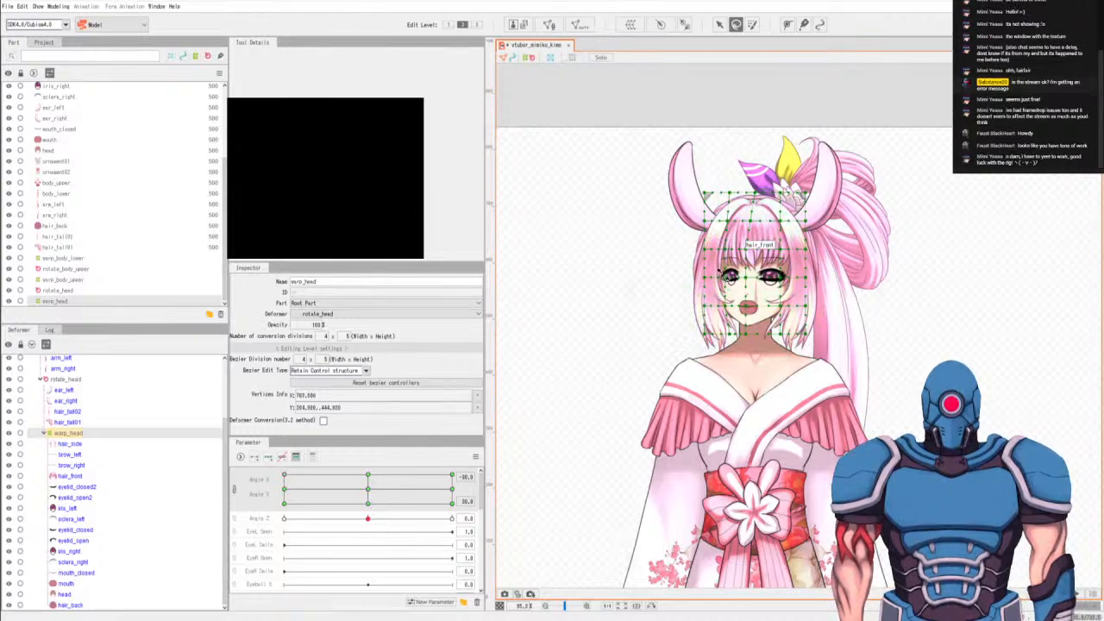
pyautogui.press('v')
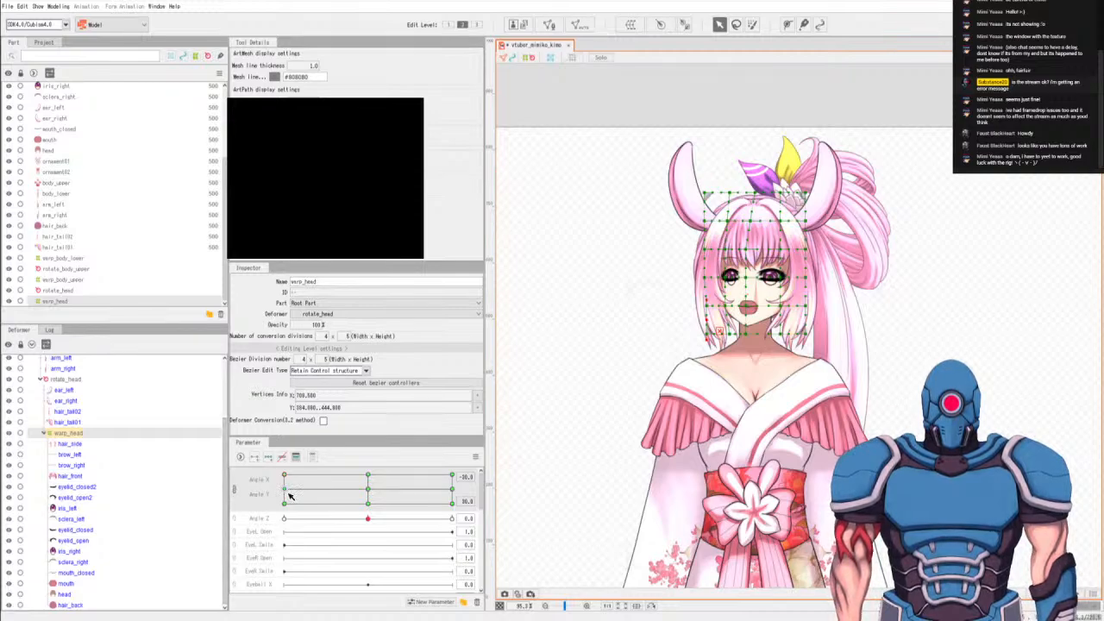
pyautogui.rightClick(281, 498)
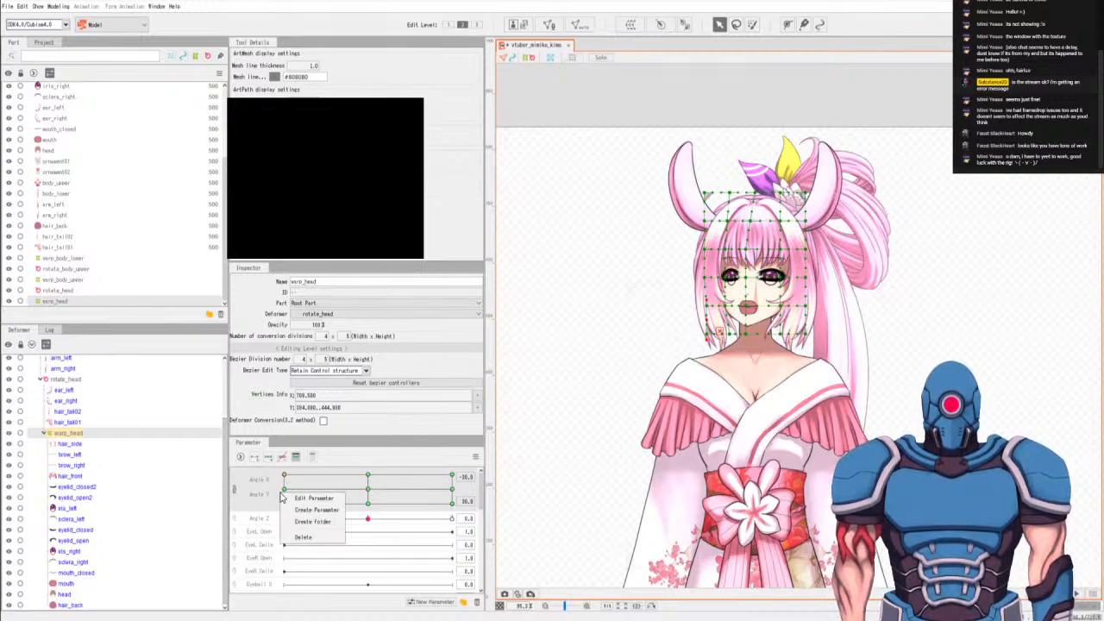
pyautogui.click(286, 493)
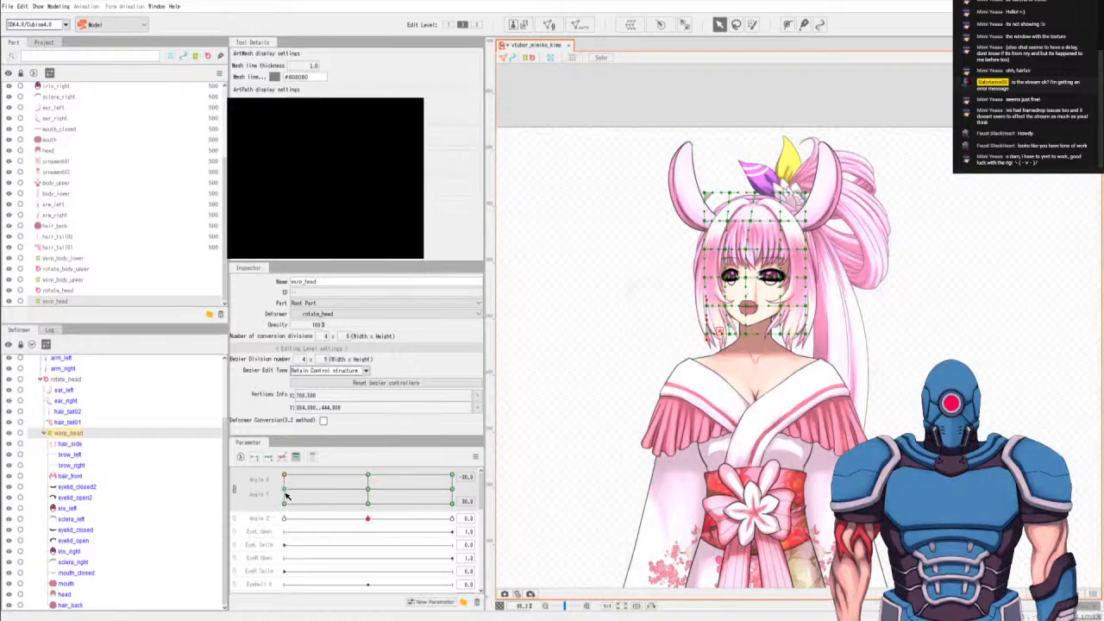
pyautogui.click(286, 489)
pyautogui.click(283, 486)
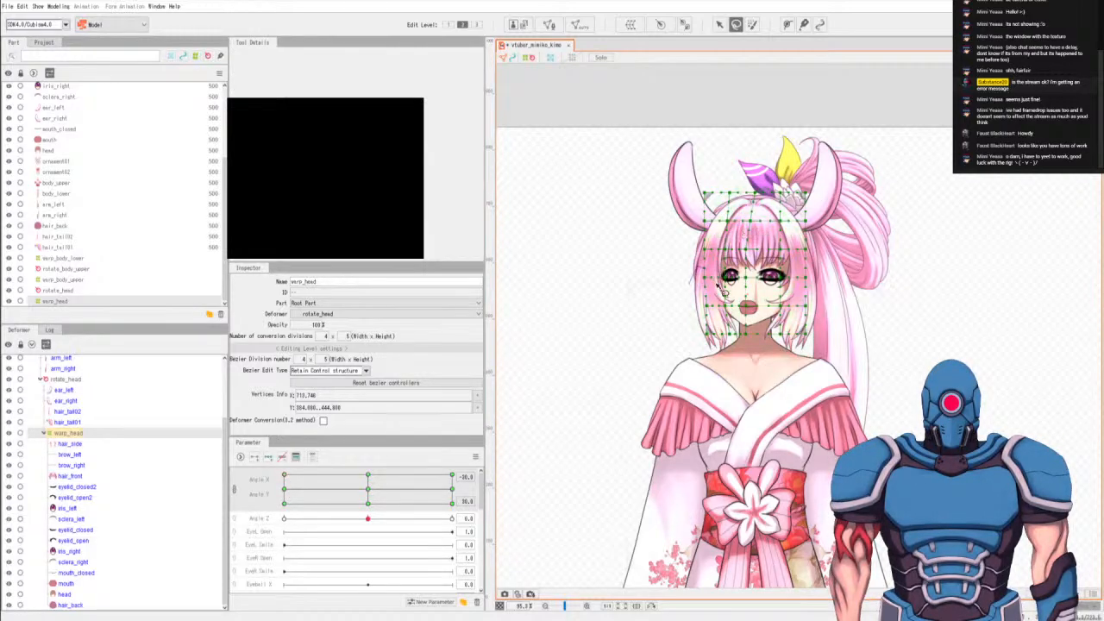
pyautogui.click(707, 277)
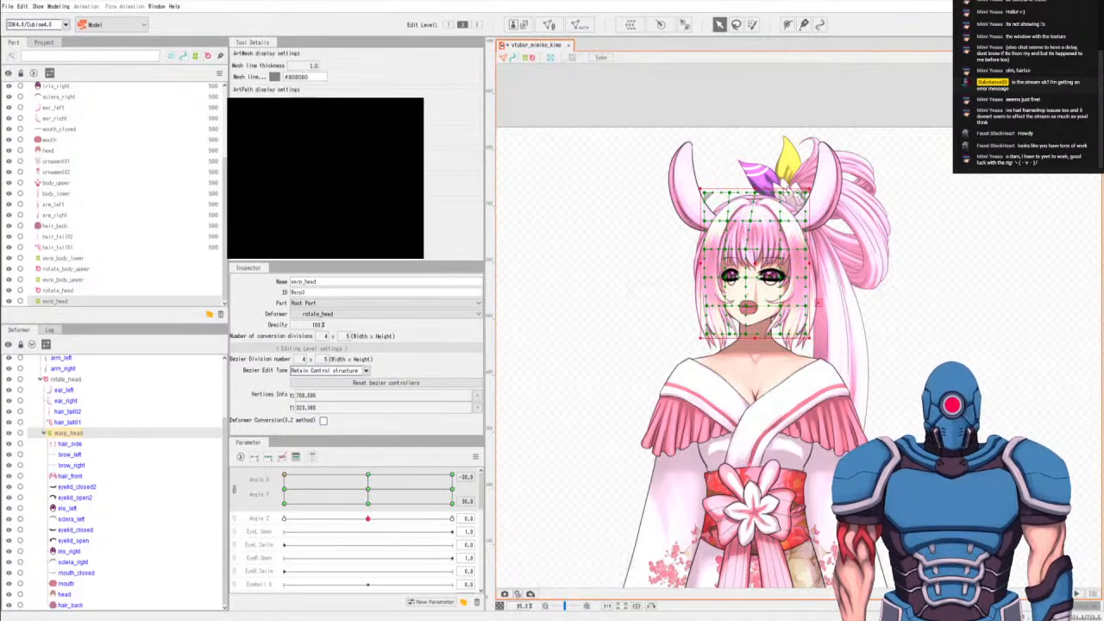
pyautogui.press('q')
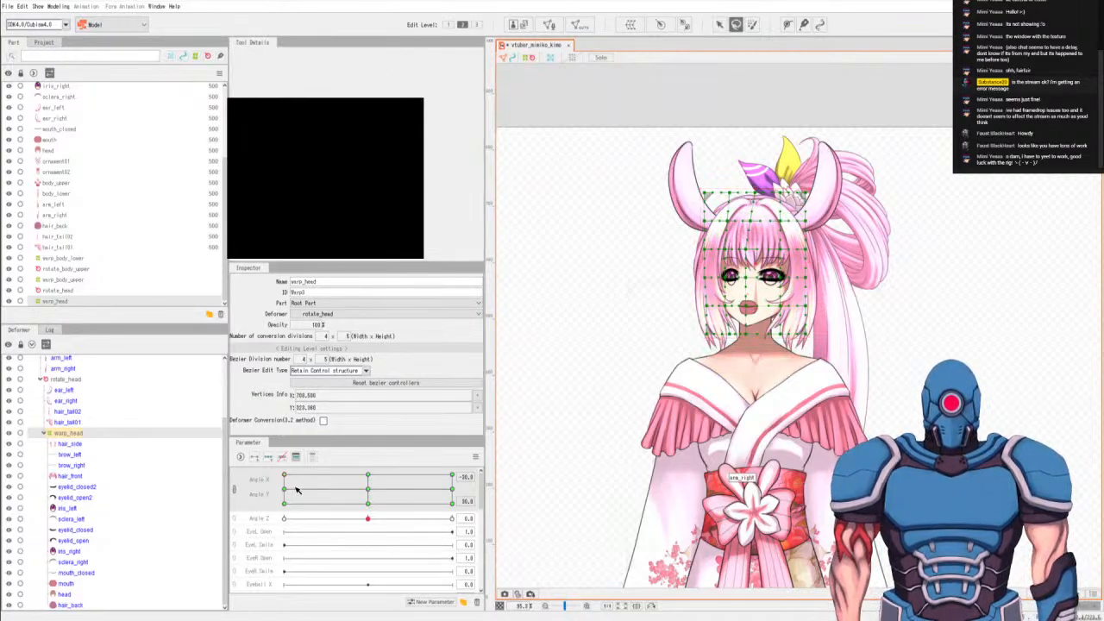
# Recheck Angle Y 0 and adjust the lower and middle points of warp_head's canvas-right edge at Angle X -30, Angle Y 30.
pyautogui.click(285, 490)
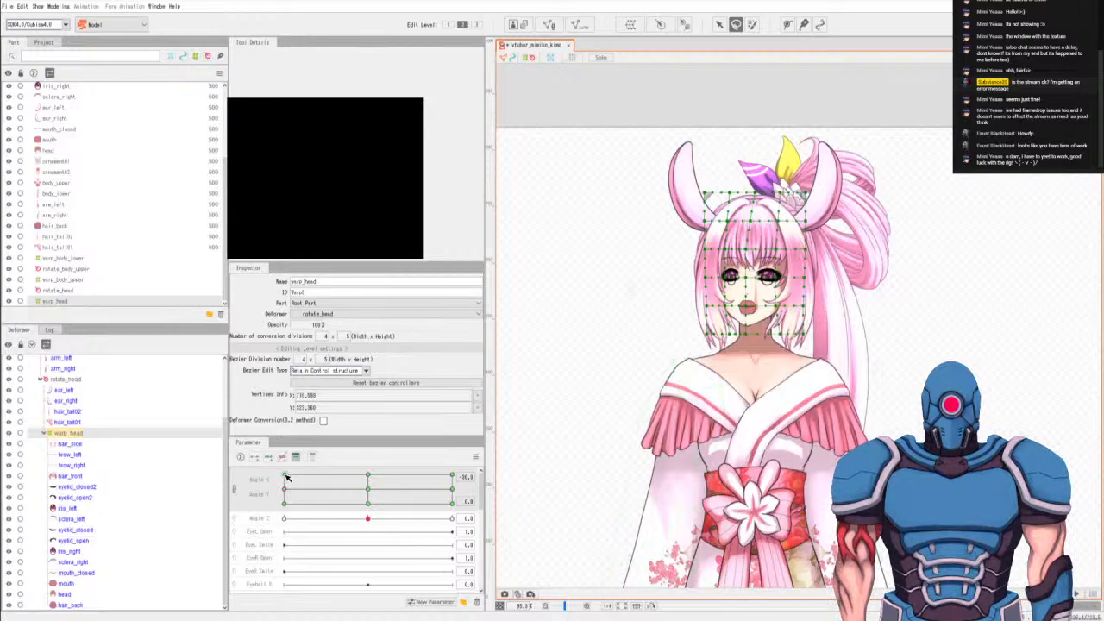
pyautogui.click(286, 477)
pyautogui.click(286, 477)
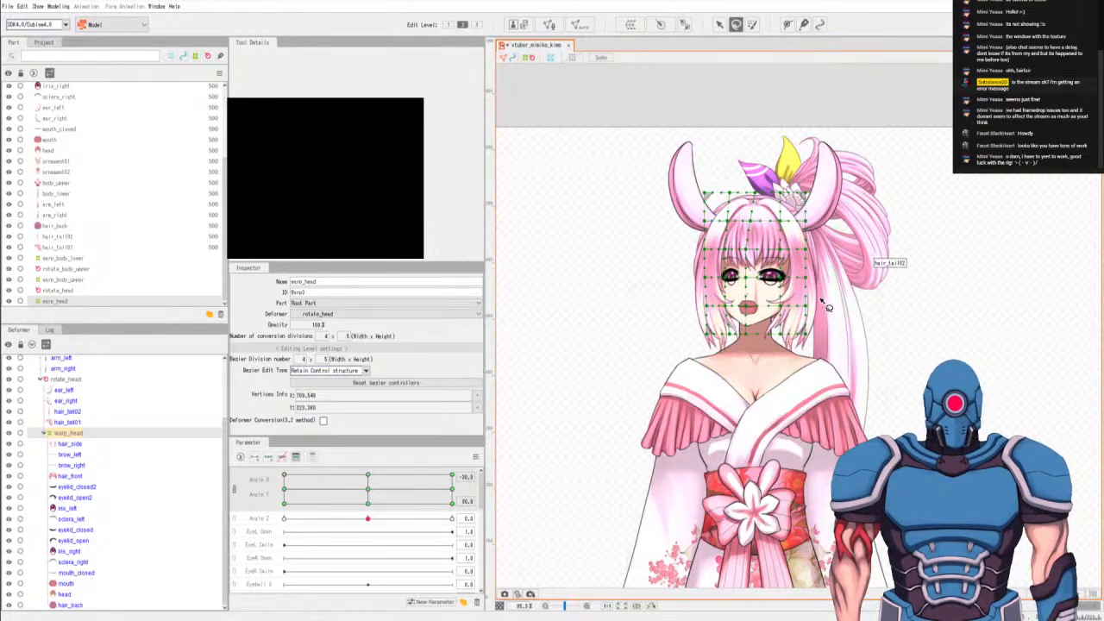
pyautogui.moveTo(806, 294); pyautogui.dragTo(808, 295)
pyautogui.press('a')
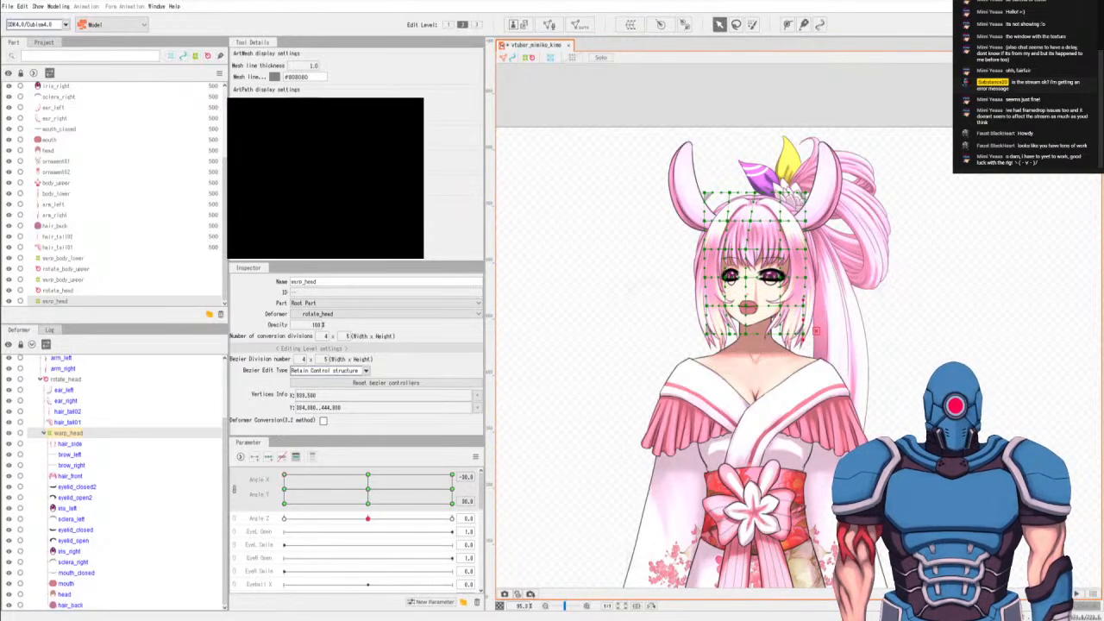
pyautogui.click(810, 284)
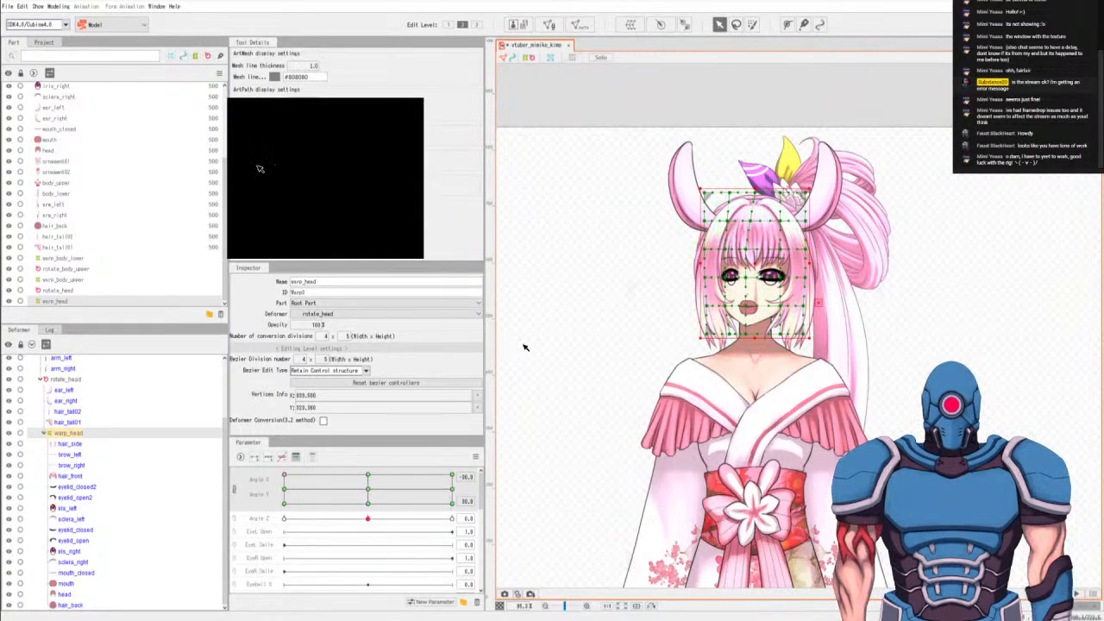
# At Angle X -30, Angle Y 30, shift the inner canvas-right column of warp_head points toward canvas left, using Angle Y 0 as reference.
pyautogui.click(285, 489)
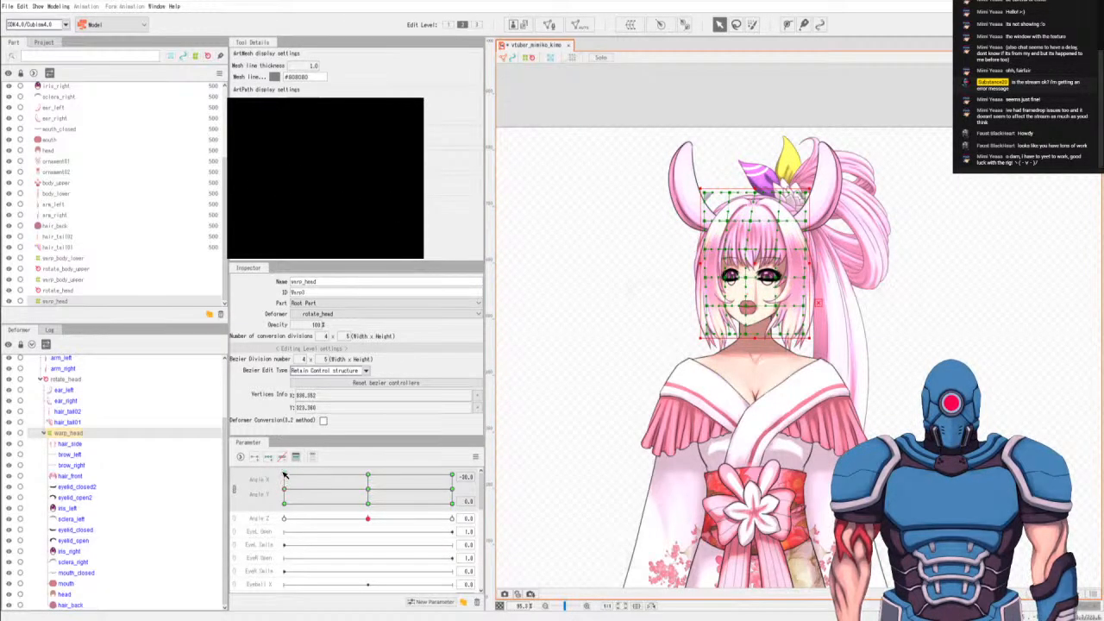
pyautogui.press('b')
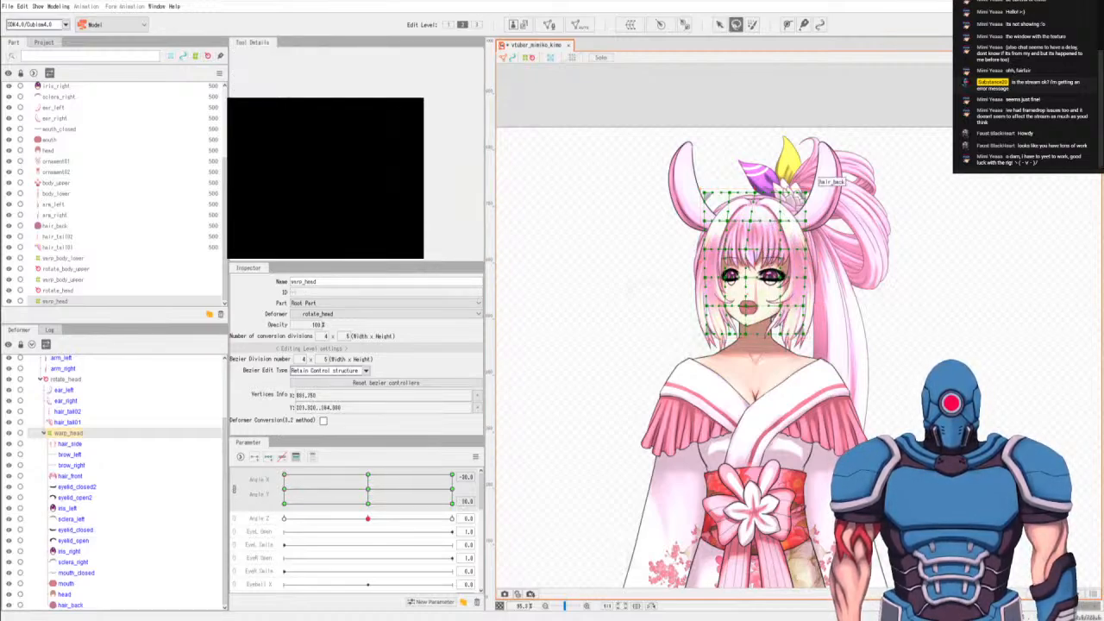
pyautogui.press('v')
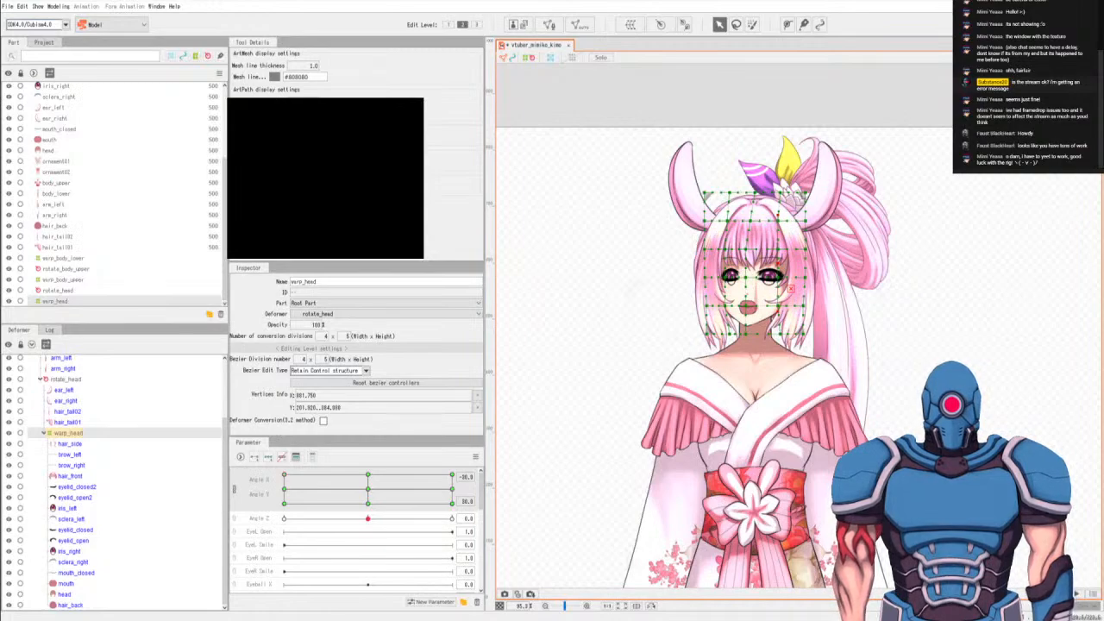
pyautogui.press('b')
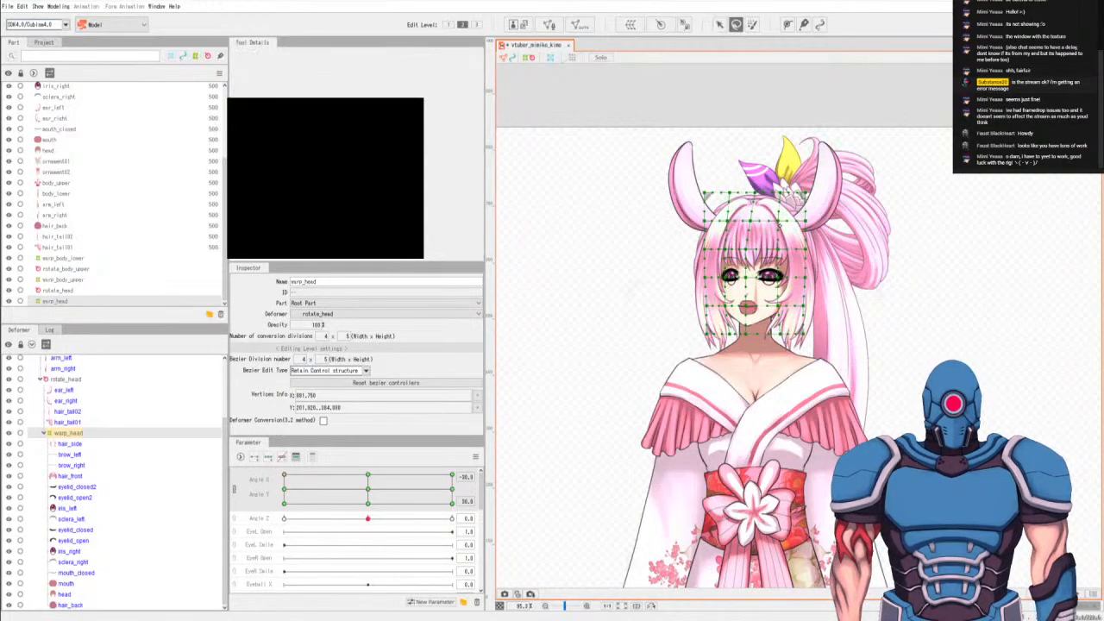
pyautogui.press('v')
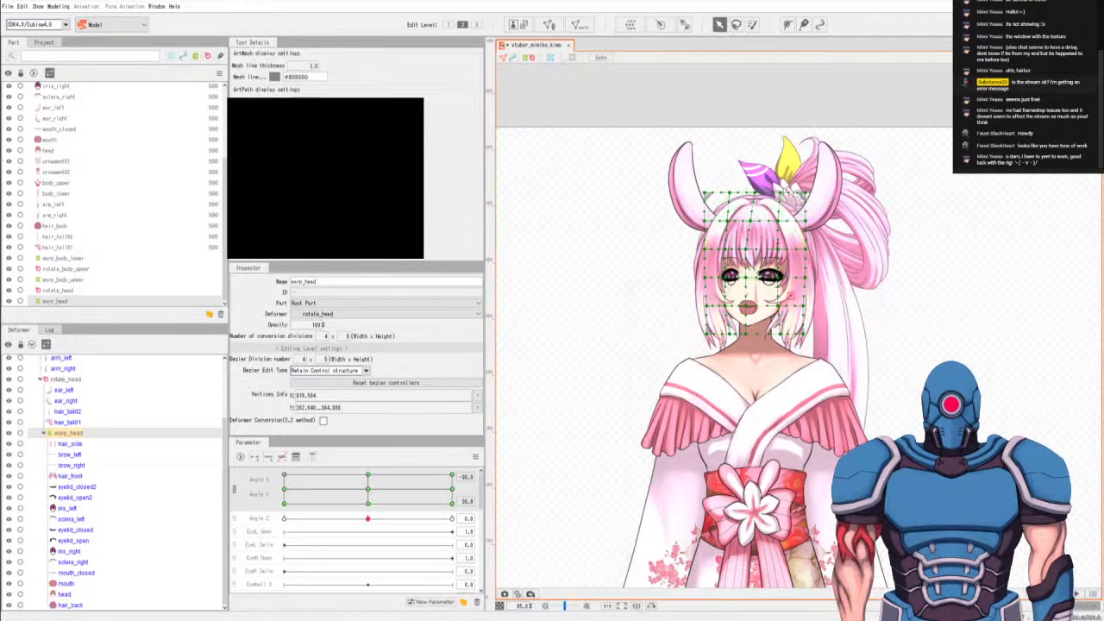
pyautogui.press('b')
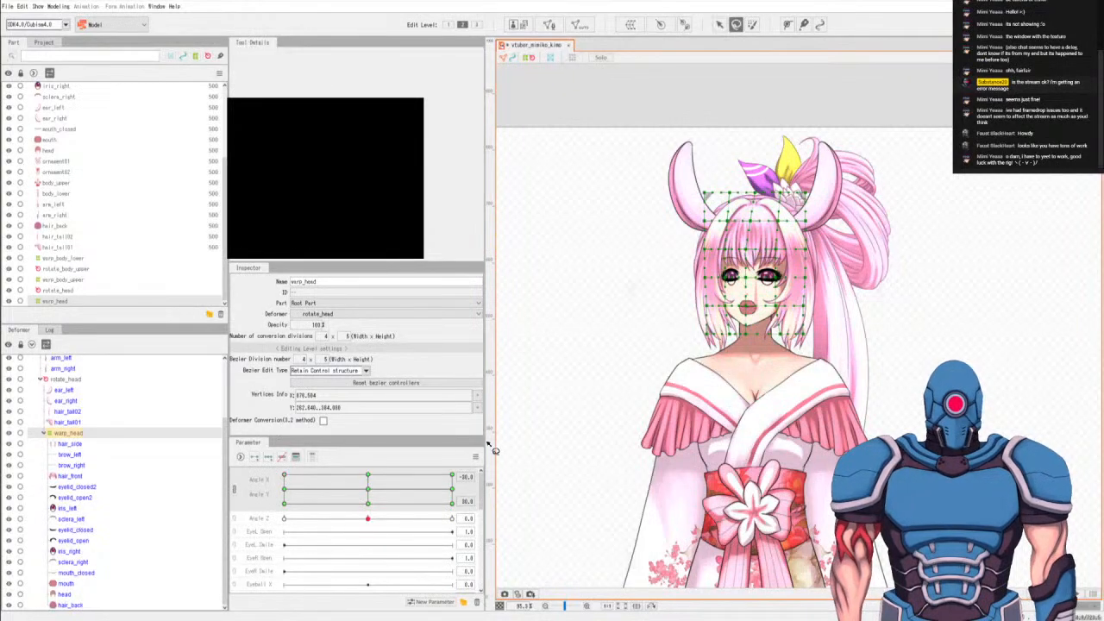
# Compare the Angle Y 0 and 30 keyforms at Angle X -30 and fine-tune warp_head's points at Angle Y 30.
pyautogui.moveTo(288, 489); pyautogui.dragTo(289, 478)
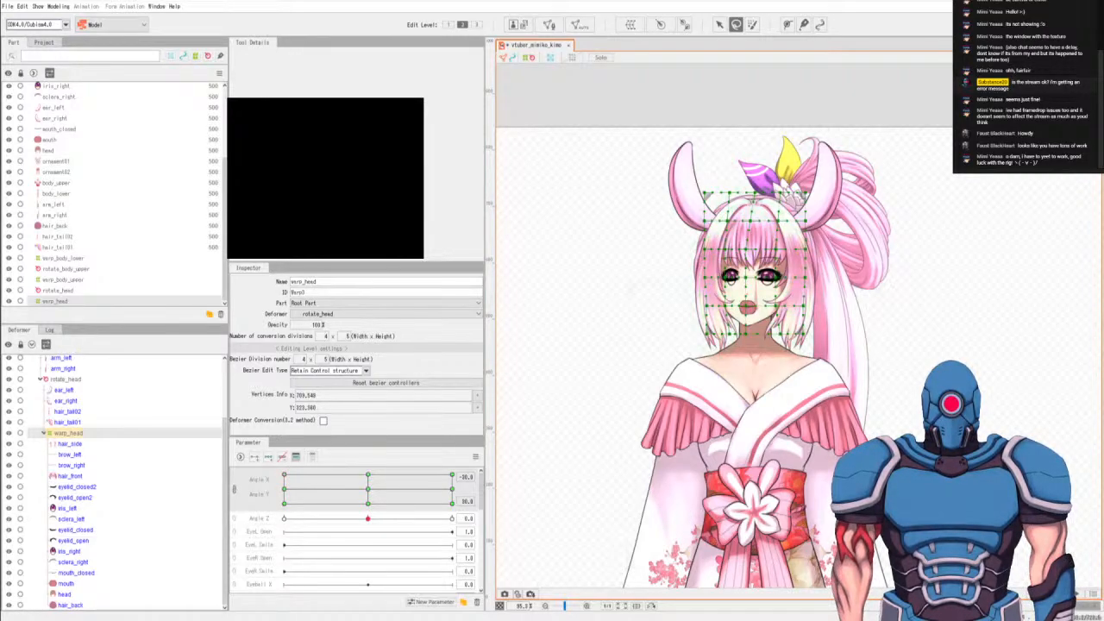
pyautogui.press('v')
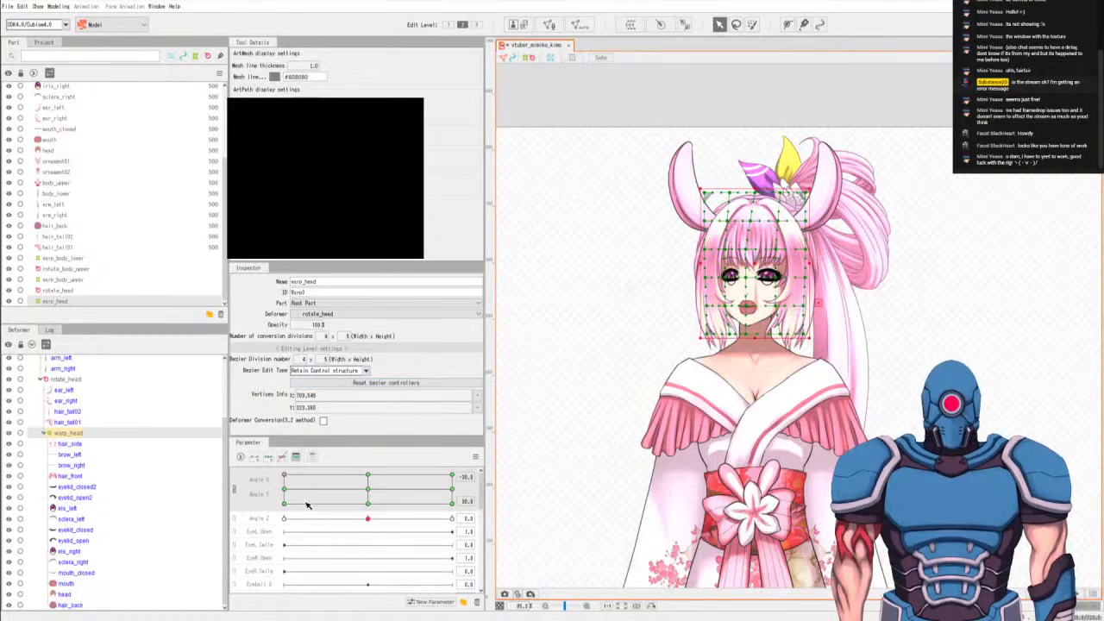
pyautogui.click(281, 489)
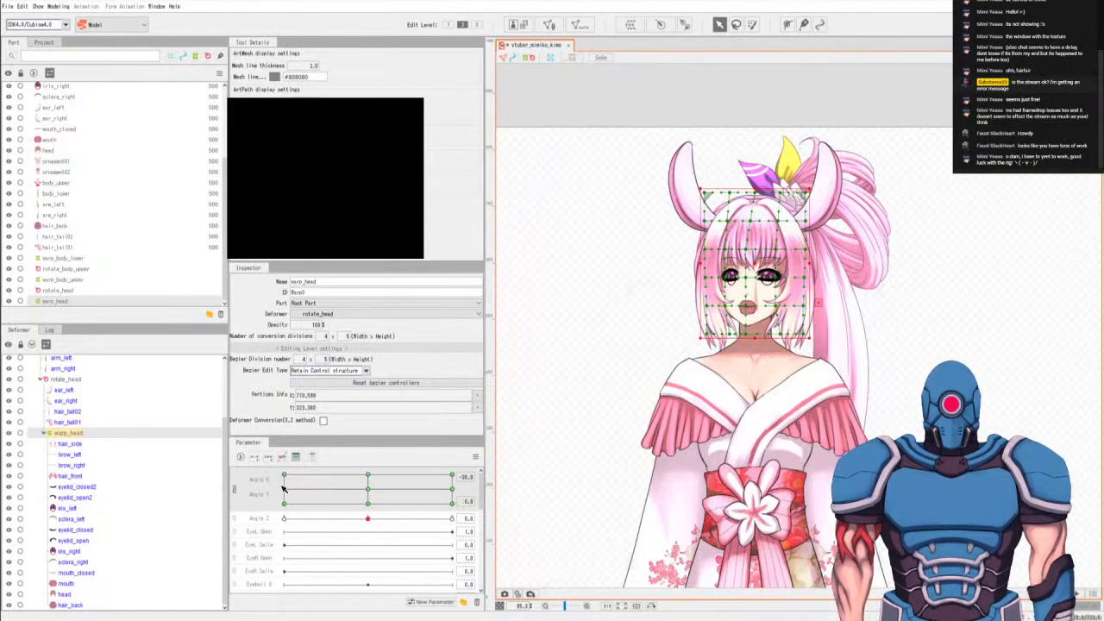
pyautogui.click(286, 476)
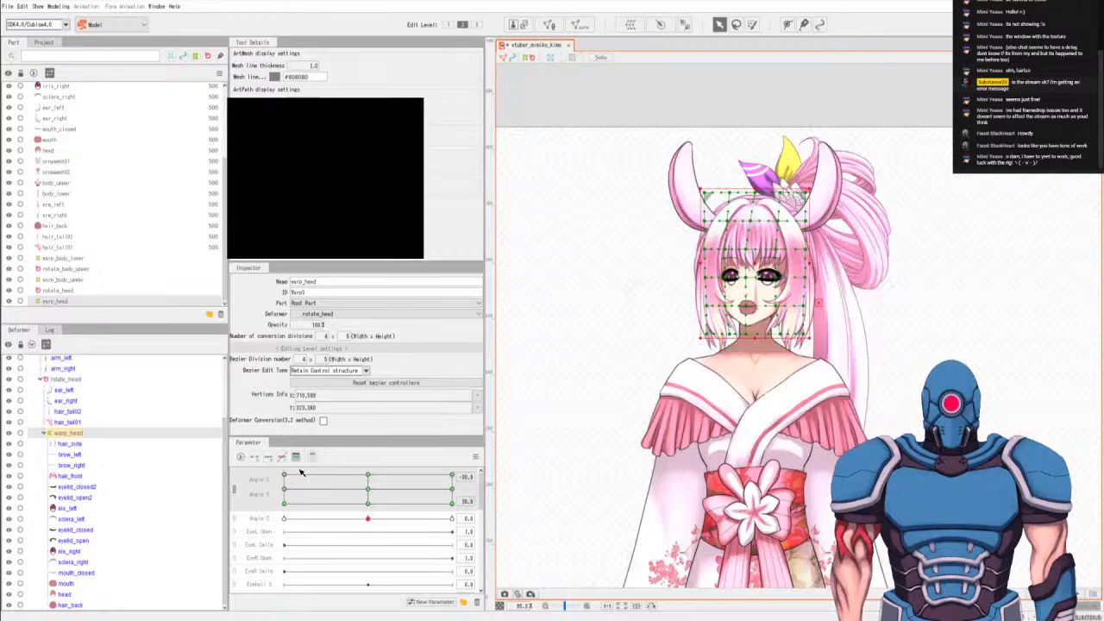
pyautogui.press('l')
pyautogui.press('v')
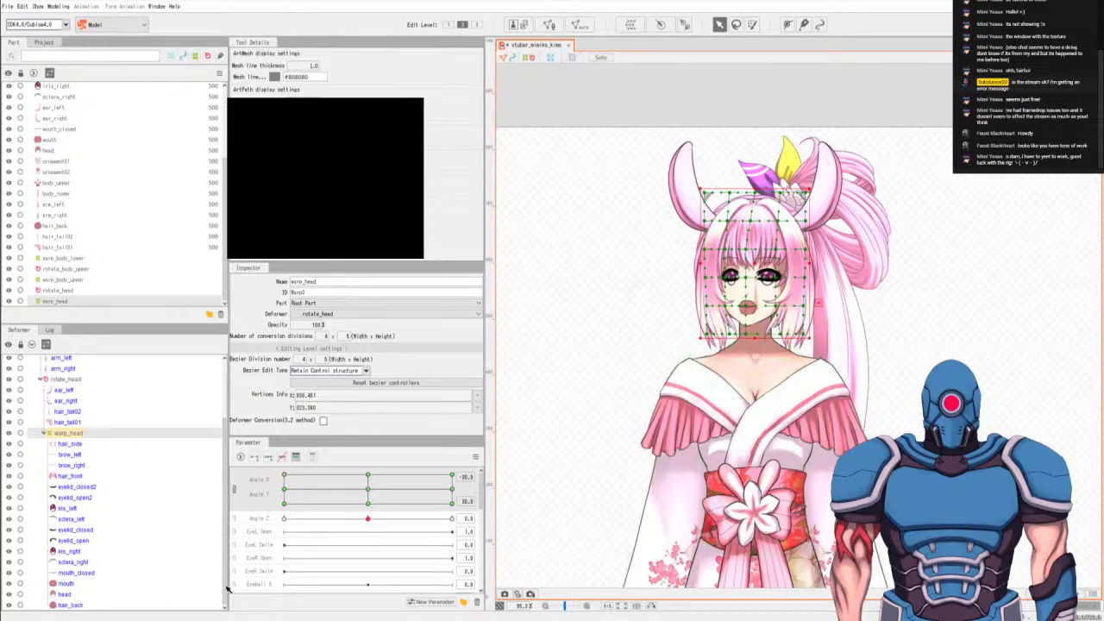
pyautogui.rightClick(277, 476)
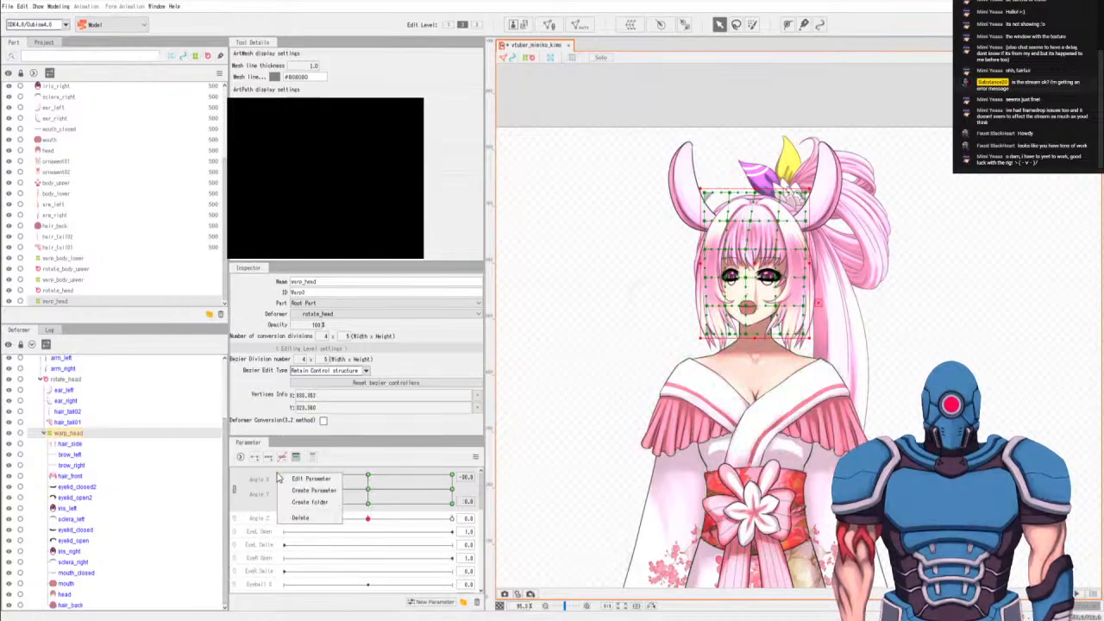
pyautogui.click(271, 477)
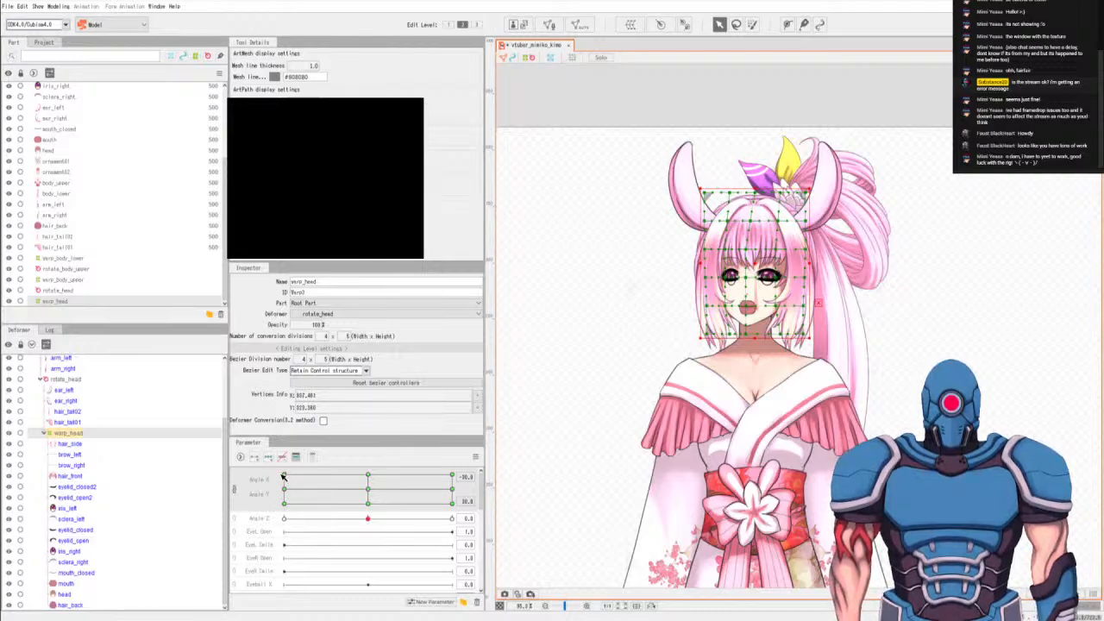
pyautogui.press('q')
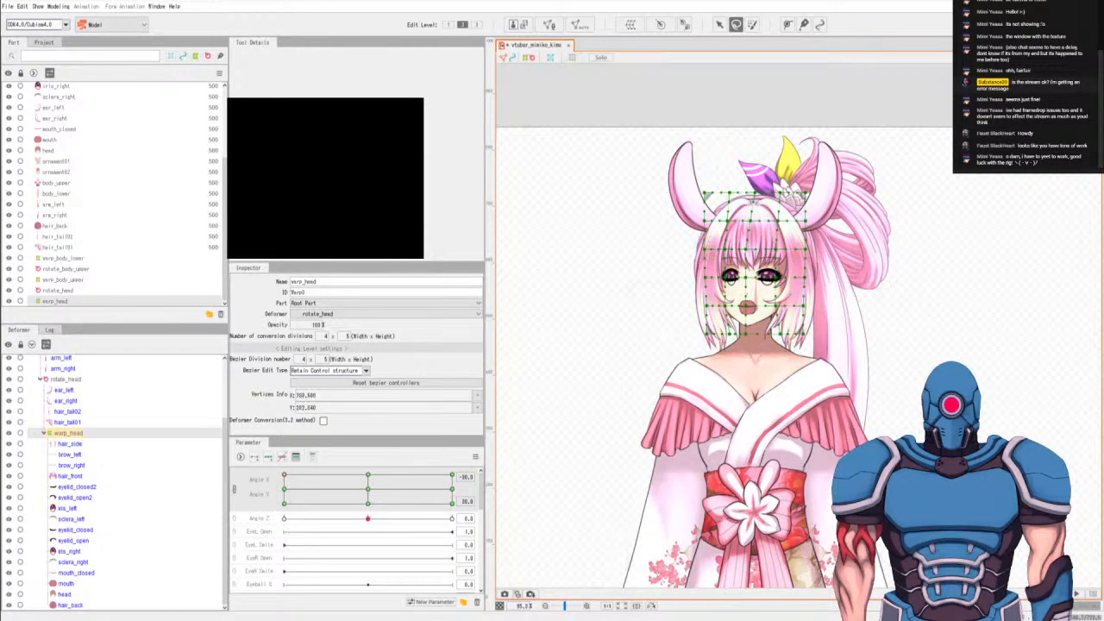
# At Angle X -30, Angle Y -30, shift warp_head's central column of points toward canvas left.
pyautogui.press('v')
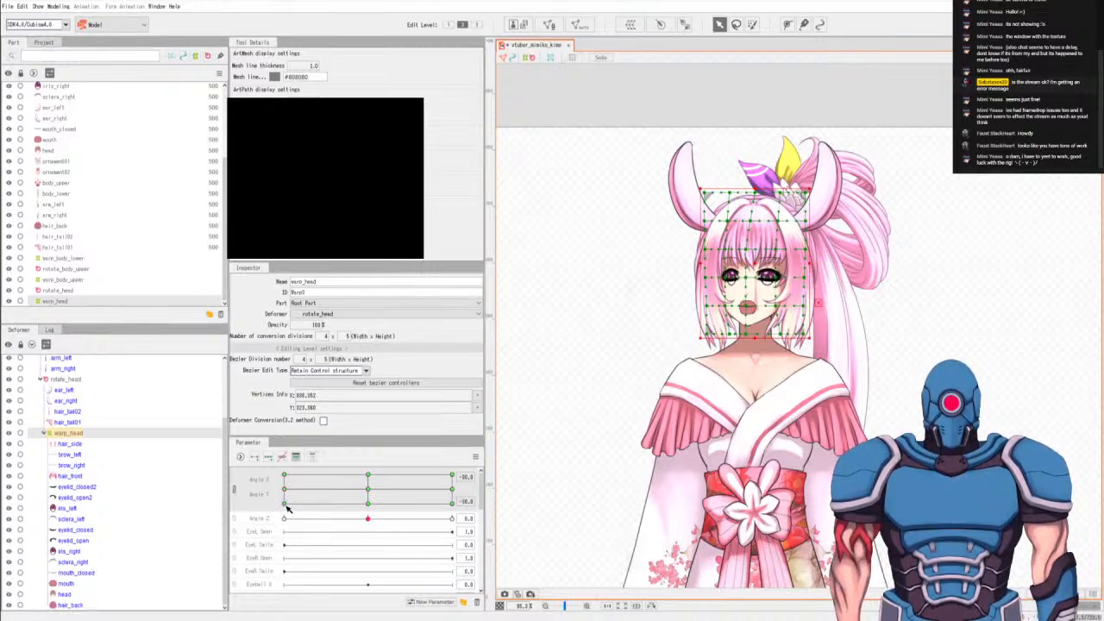
pyautogui.press('b')
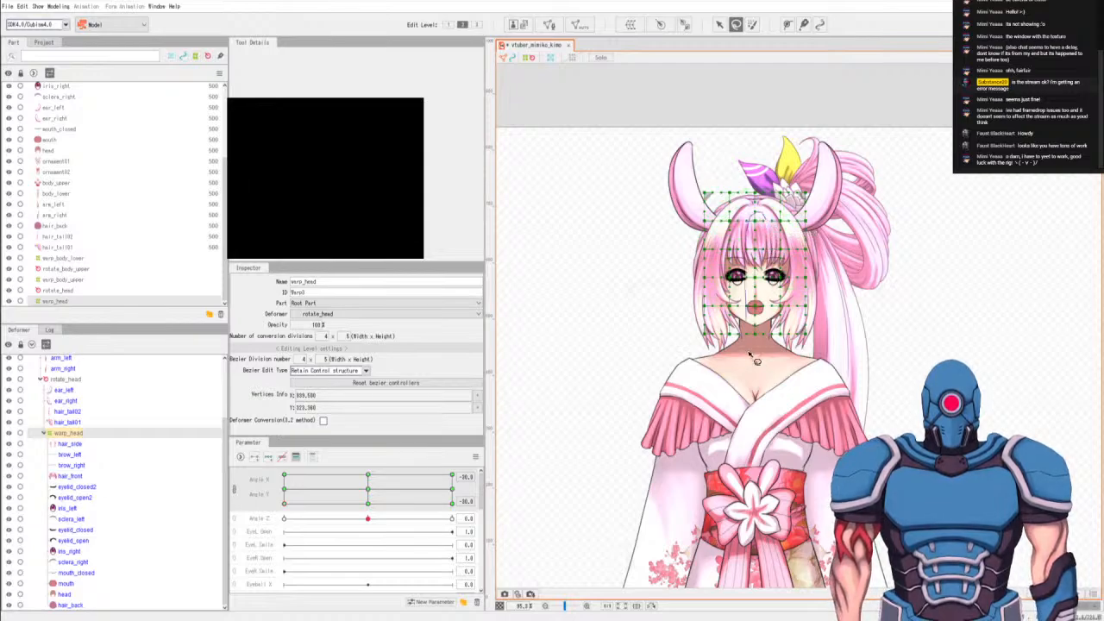
pyautogui.press('v')
pyautogui.moveTo(756, 236); pyautogui.dragTo(751, 236)
pyautogui.press('q')
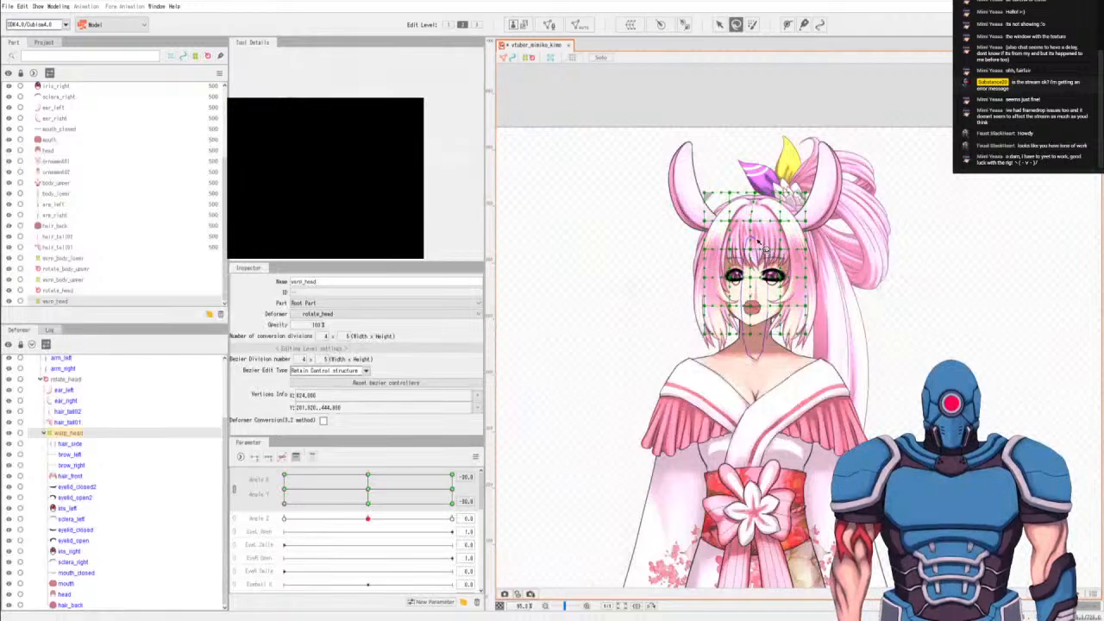
pyautogui.press('v')
pyautogui.moveTo(762, 315); pyautogui.dragTo(757, 317)
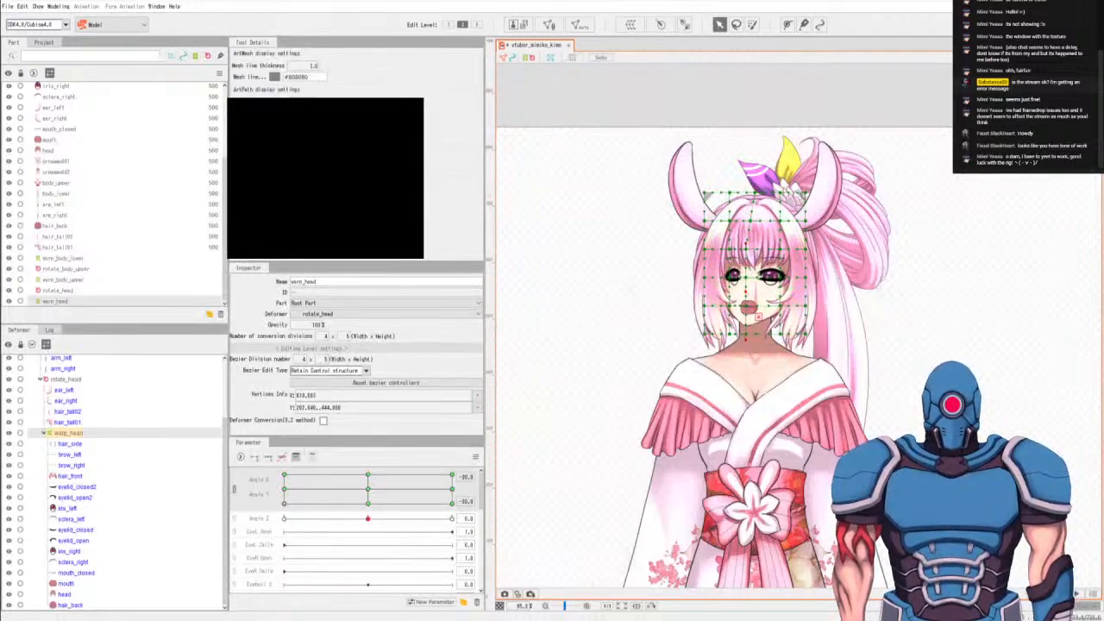
# At Angle X -30, Angle Y -30, shift both inner columns of warp_head points toward canvas left.
pyautogui.press('q')
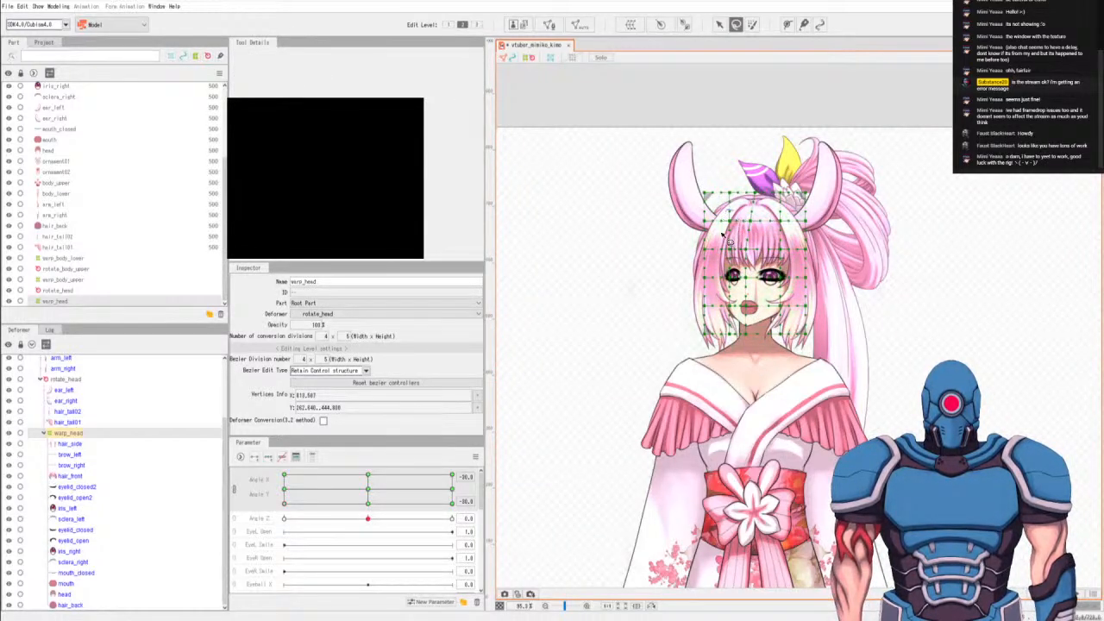
pyautogui.press('v')
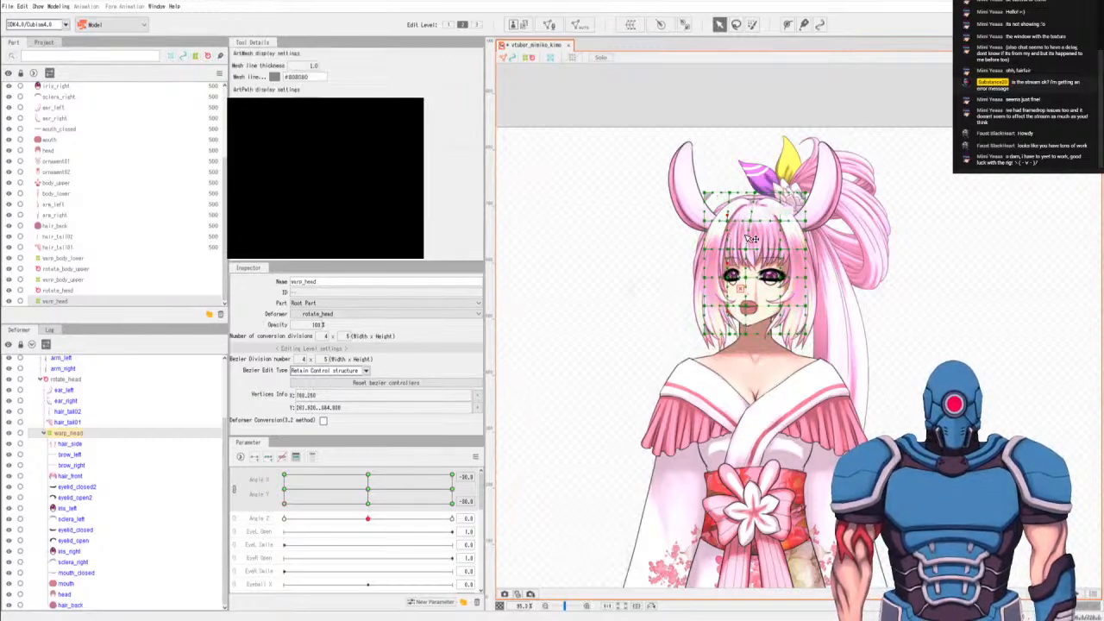
pyautogui.press('q')
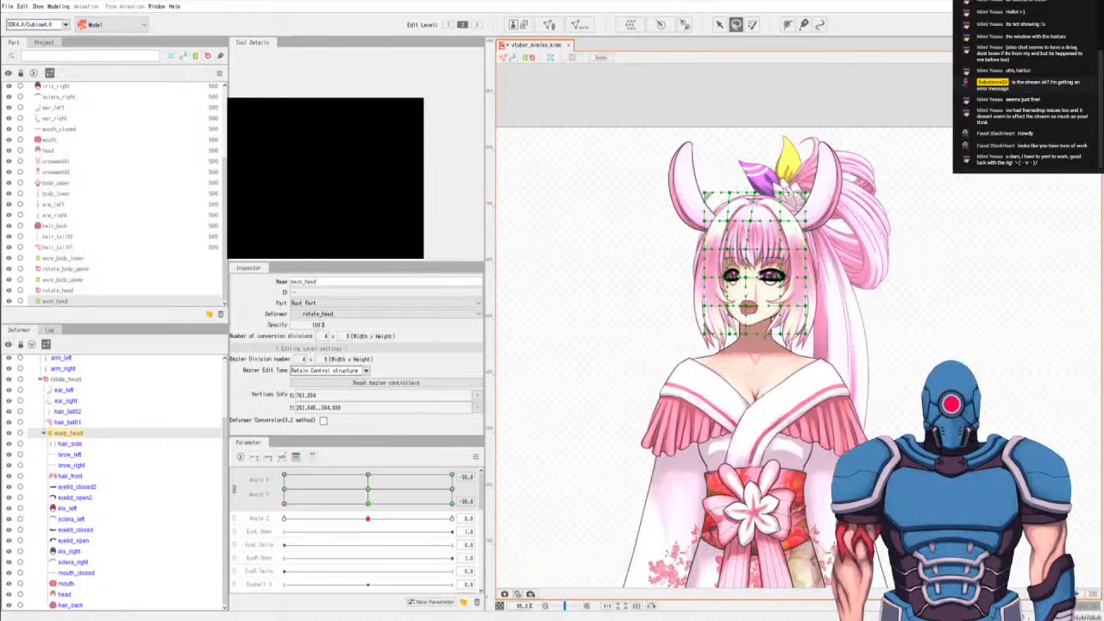
pyautogui.press('v')
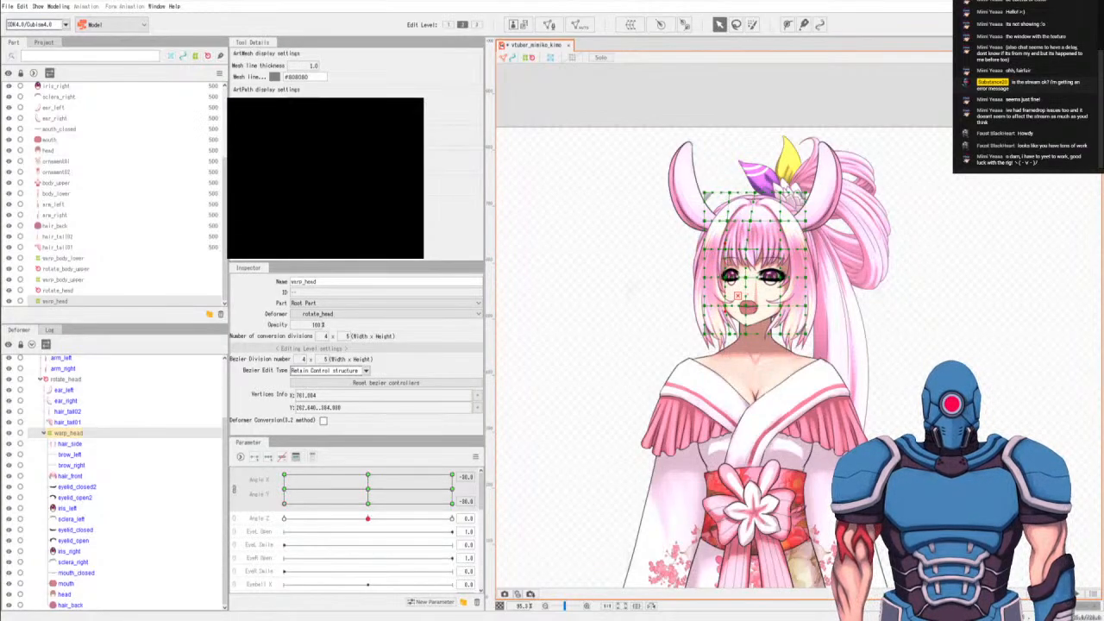
pyautogui.press('q')
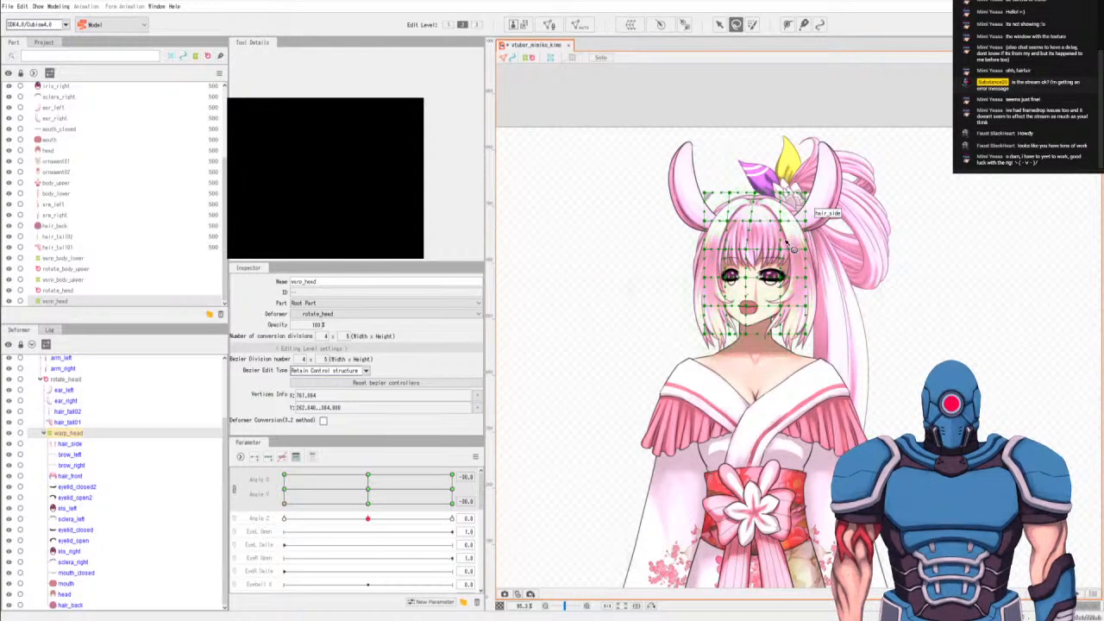
pyautogui.press('v')
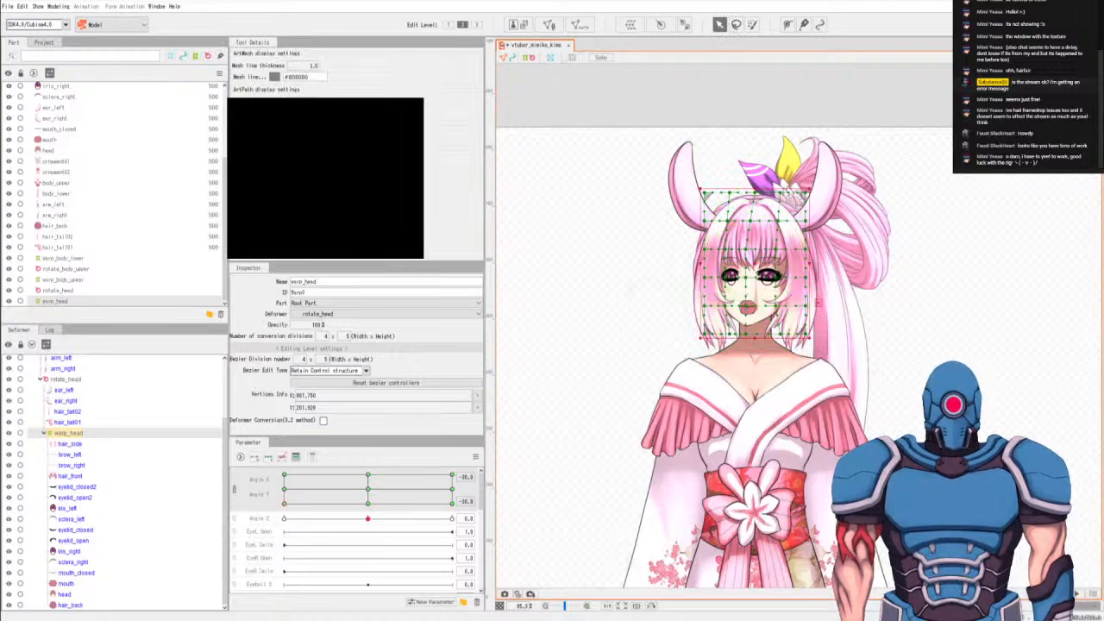
# Compare the Angle Y 0 and -30 keyforms, and adjust the lower and middle points of warp_head's canvas-left edge at Angle X -30, Angle Y -30.
pyautogui.click(287, 509)
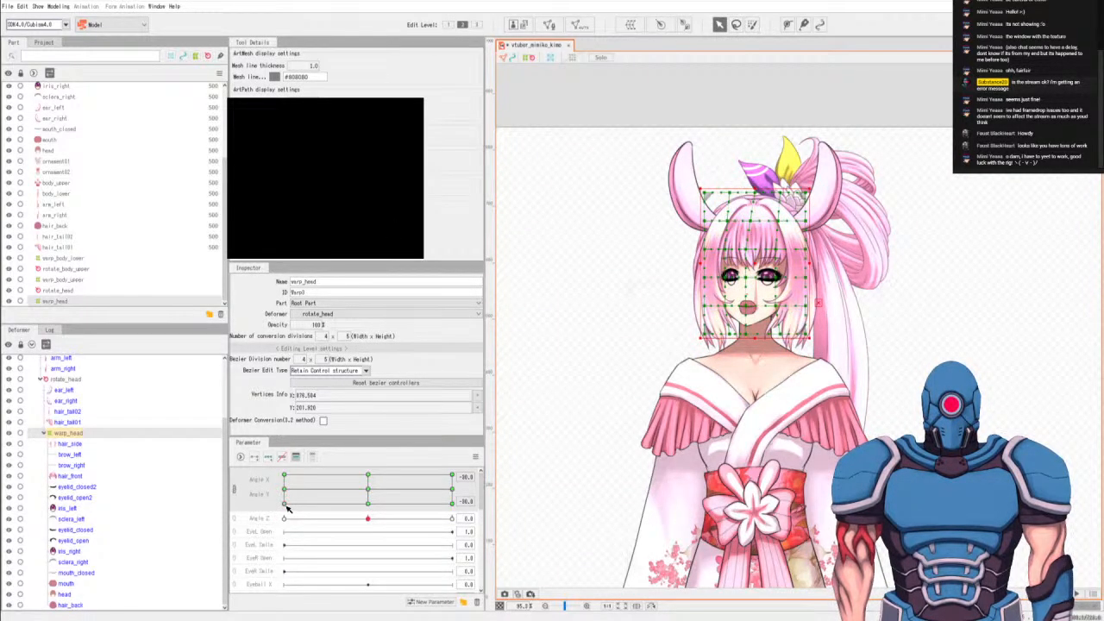
pyautogui.moveTo(286, 495); pyautogui.dragTo(284, 503)
pyautogui.press('v')
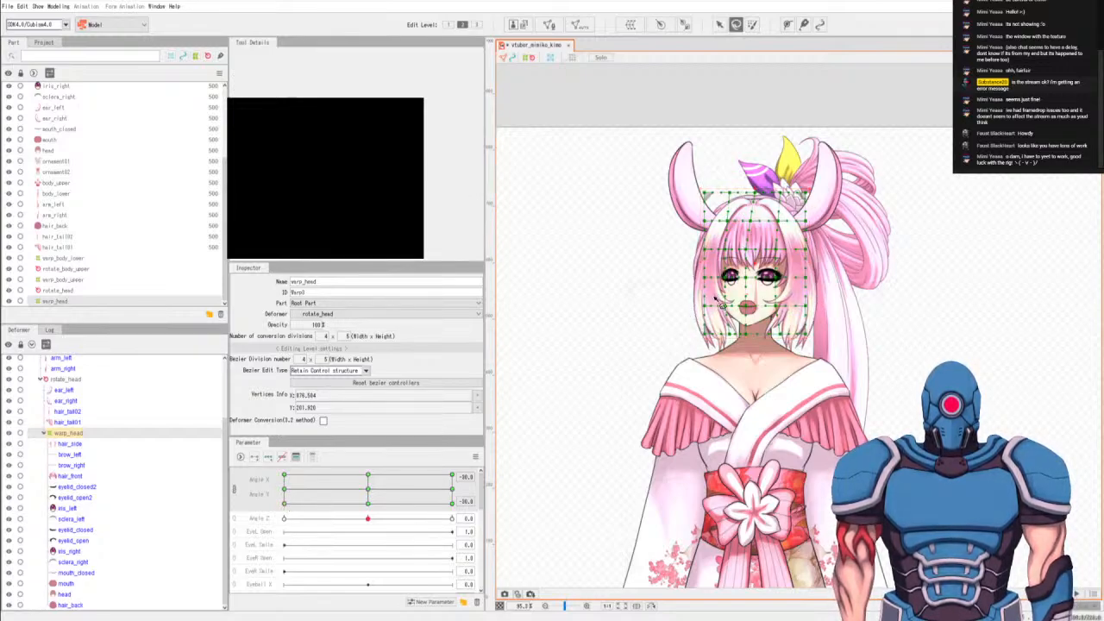
pyautogui.moveTo(719, 302)
pyautogui.mouseDown()
pyautogui.moveTo(692, 323)
pyautogui.moveTo(717, 343)
pyautogui.moveTo(707, 338)
pyautogui.mouseUp()
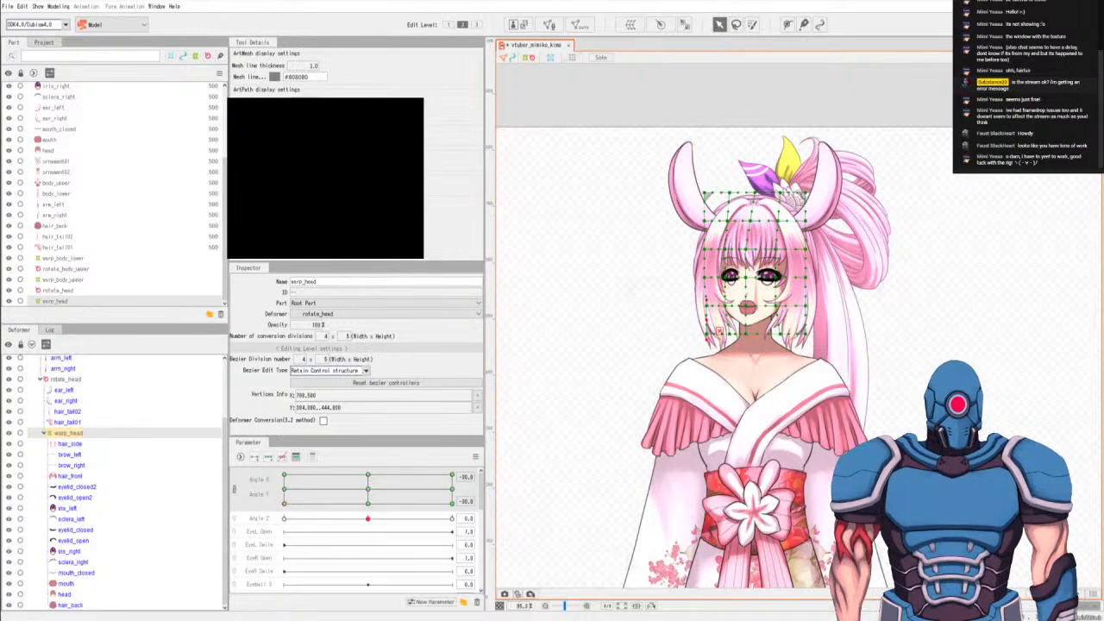
pyautogui.click(707, 281)
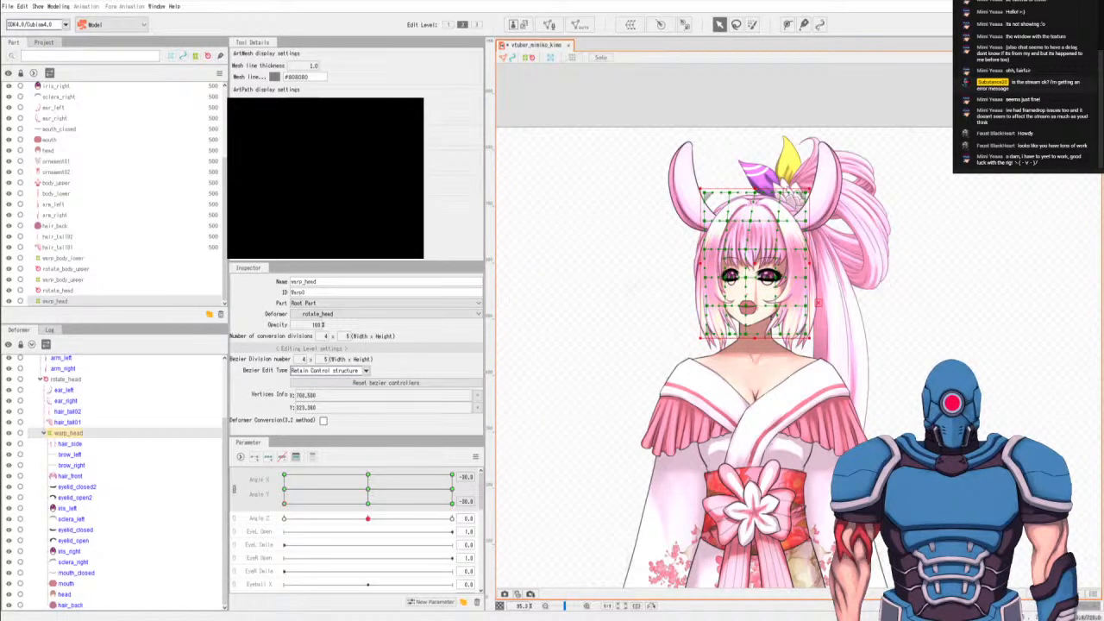
pyautogui.press('v')
pyautogui.moveTo(722, 256)
pyautogui.mouseDown()
pyautogui.moveTo(806, 235)
pyautogui.moveTo(704, 255)
pyautogui.moveTo(719, 245)
pyautogui.mouseUp()
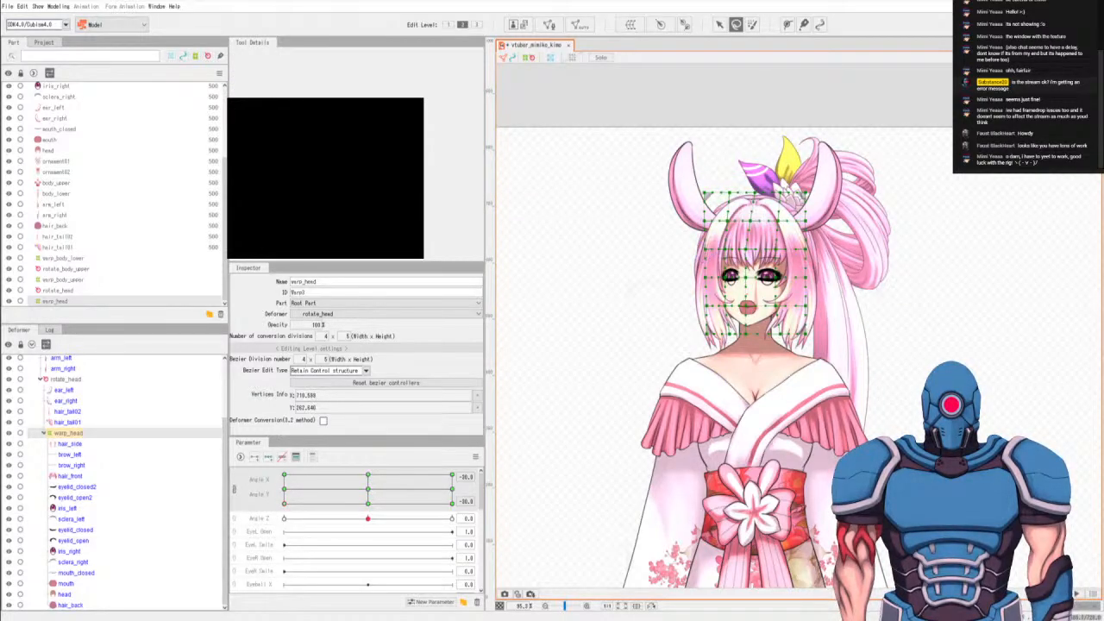
# Adjust the lower and middle points of warp_head's canvas-right edge at Angle X -30, Angle Y -30, and check against the other Angle Y keyforms.
pyautogui.press('v')
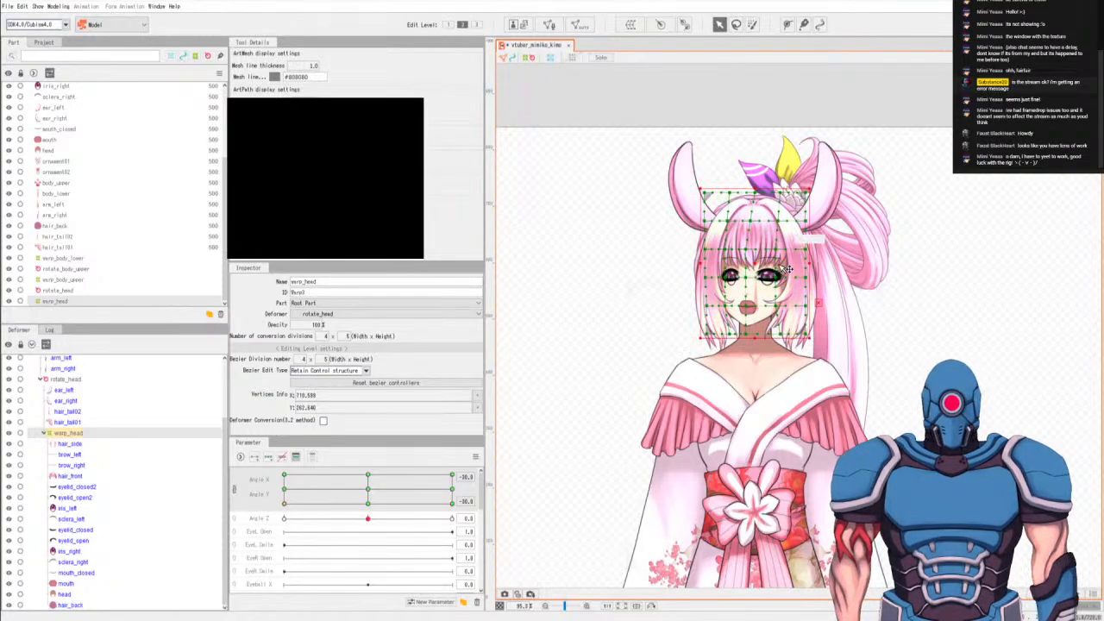
pyautogui.press('l')
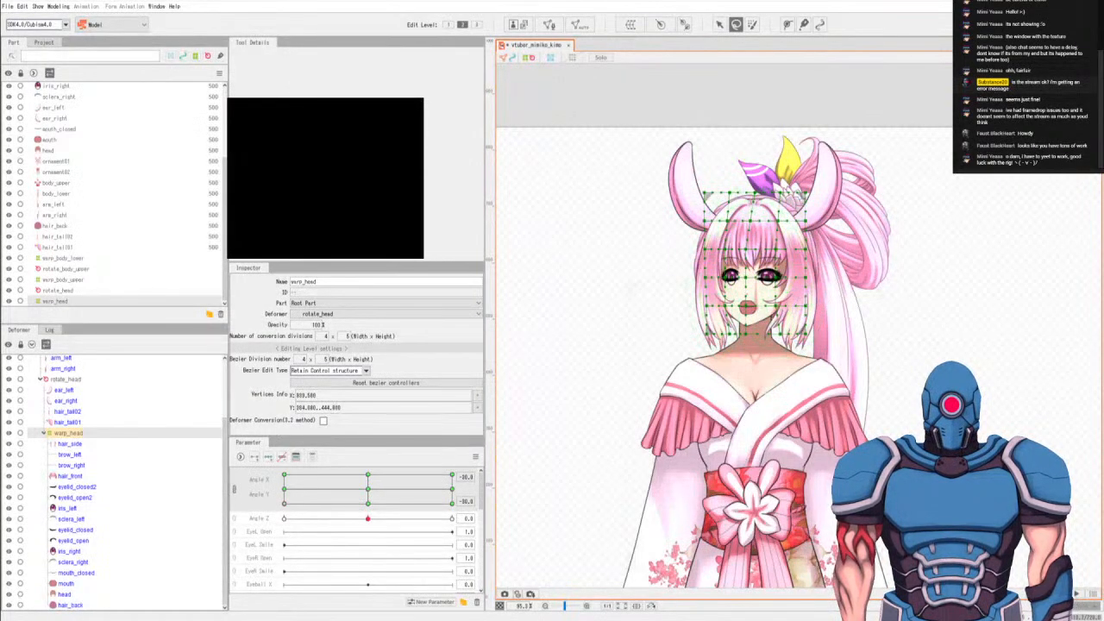
pyautogui.press('v')
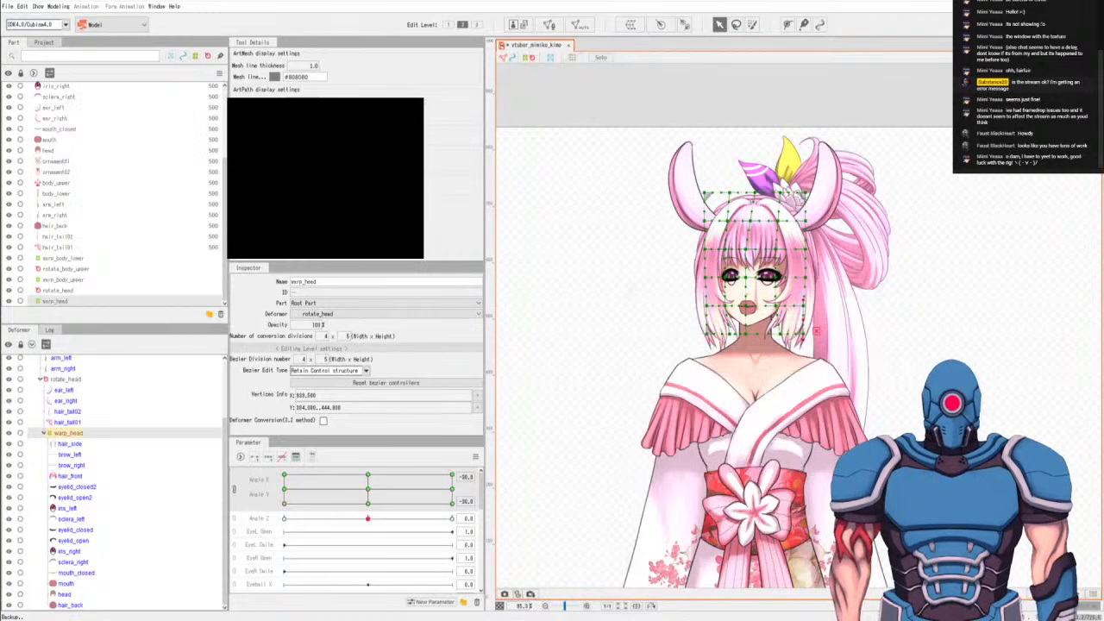
pyautogui.press('l')
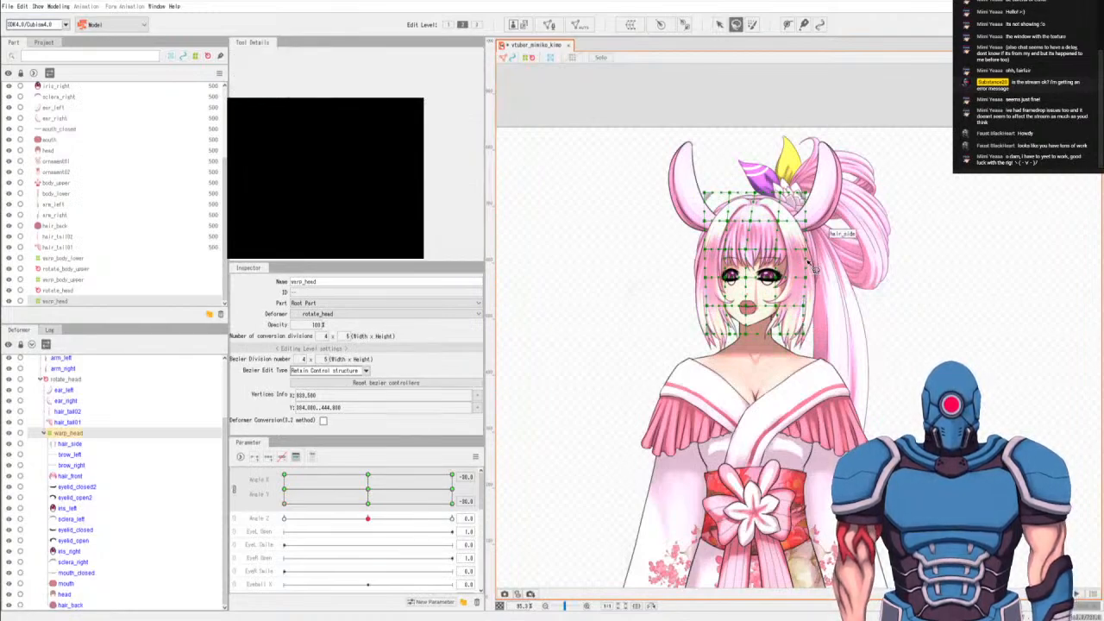
pyautogui.press('v')
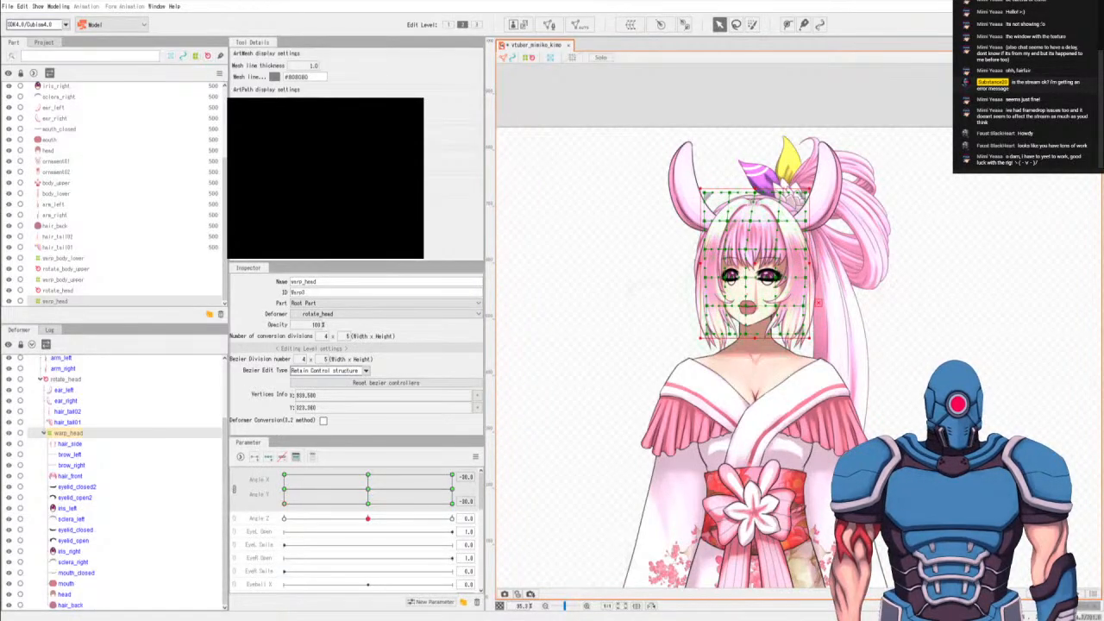
pyautogui.click(283, 490)
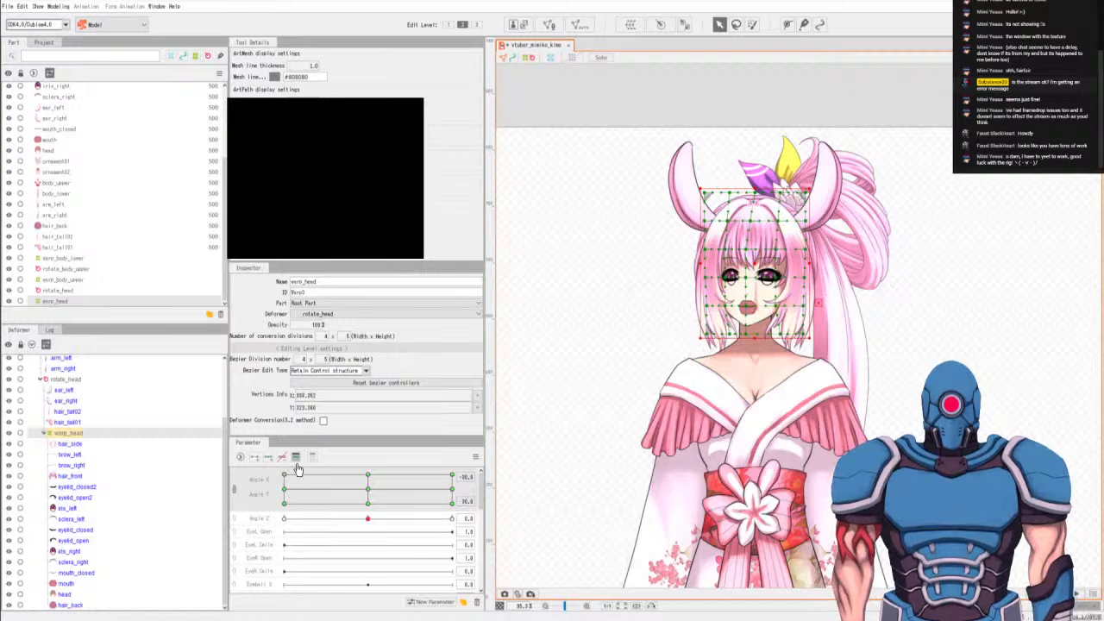
# At Angle X 30, Angle Y -30, shift warp_head's central column of points toward canvas right, using Angle Y 0 as reference.
pyautogui.click(452, 491)
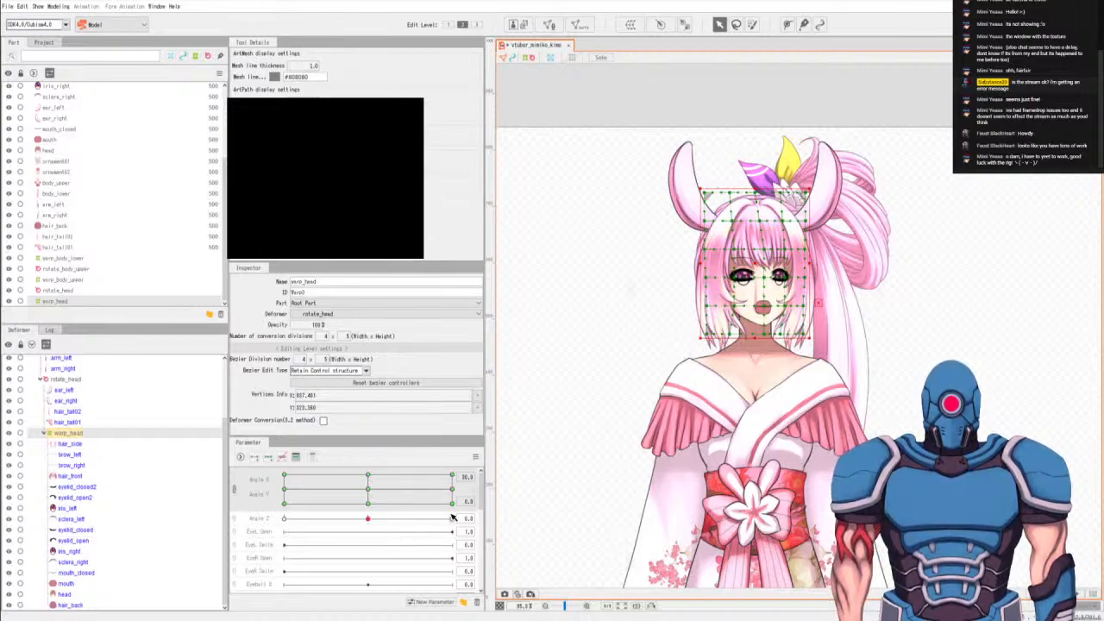
pyautogui.click(456, 507)
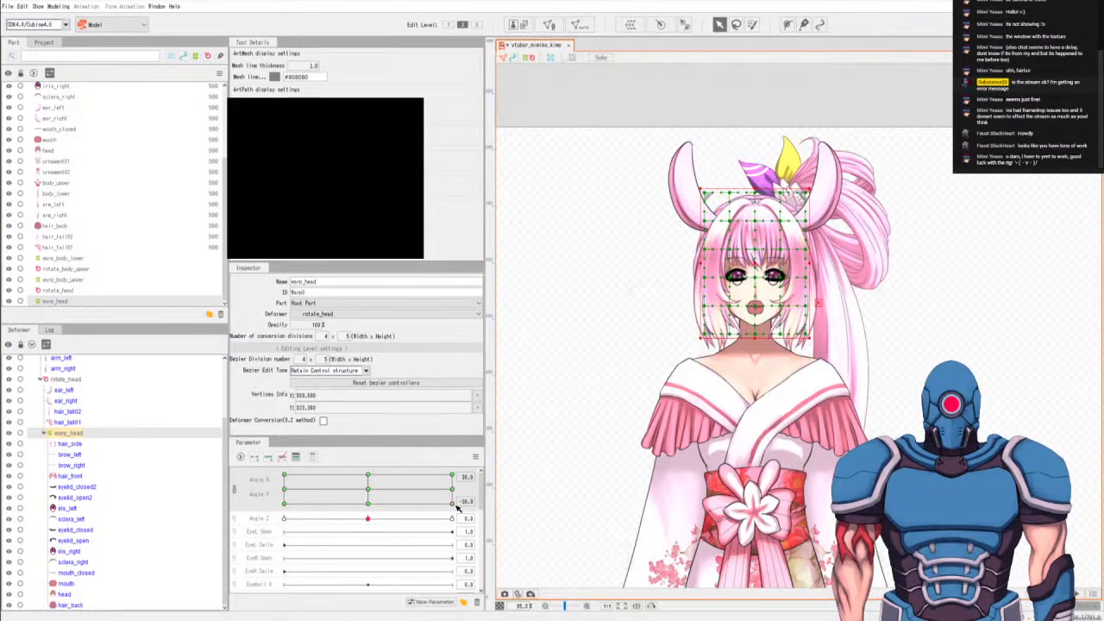
pyautogui.press('q')
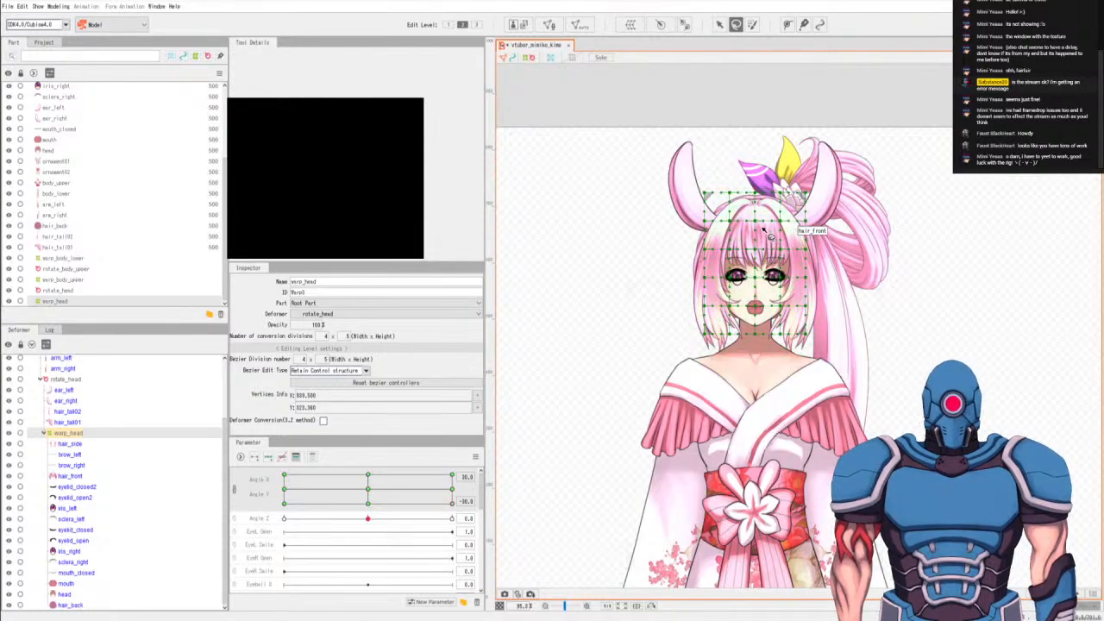
pyautogui.moveTo(758, 226)
pyautogui.mouseDown()
pyautogui.moveTo(754, 355)
pyautogui.moveTo(770, 200)
pyautogui.moveTo(771, 309)
pyautogui.mouseUp()
pyautogui.press('v')
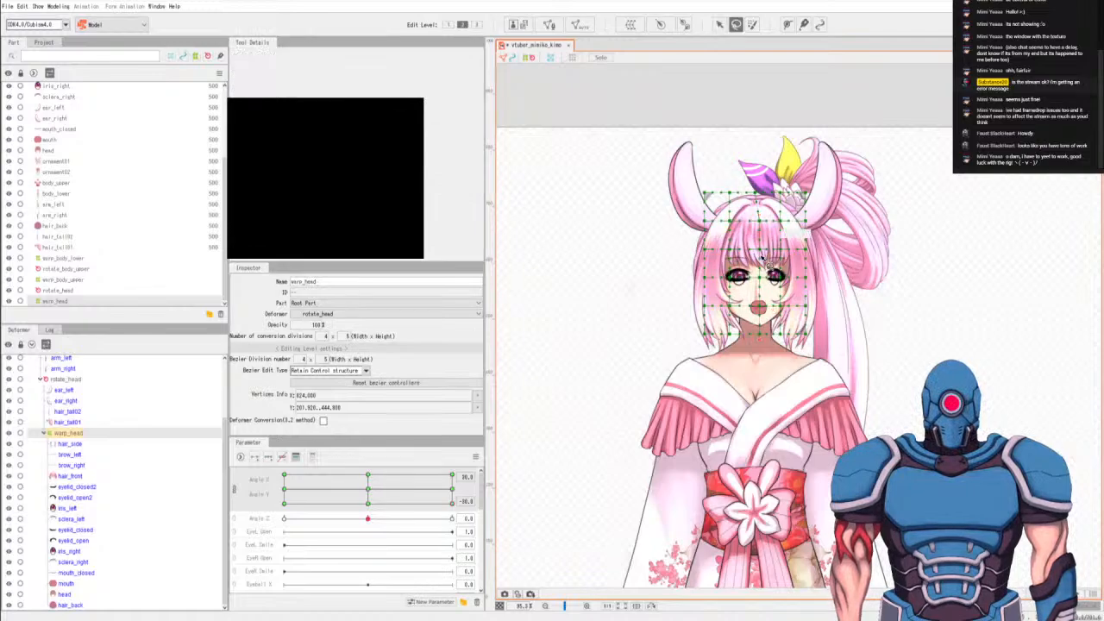
pyautogui.press('q')
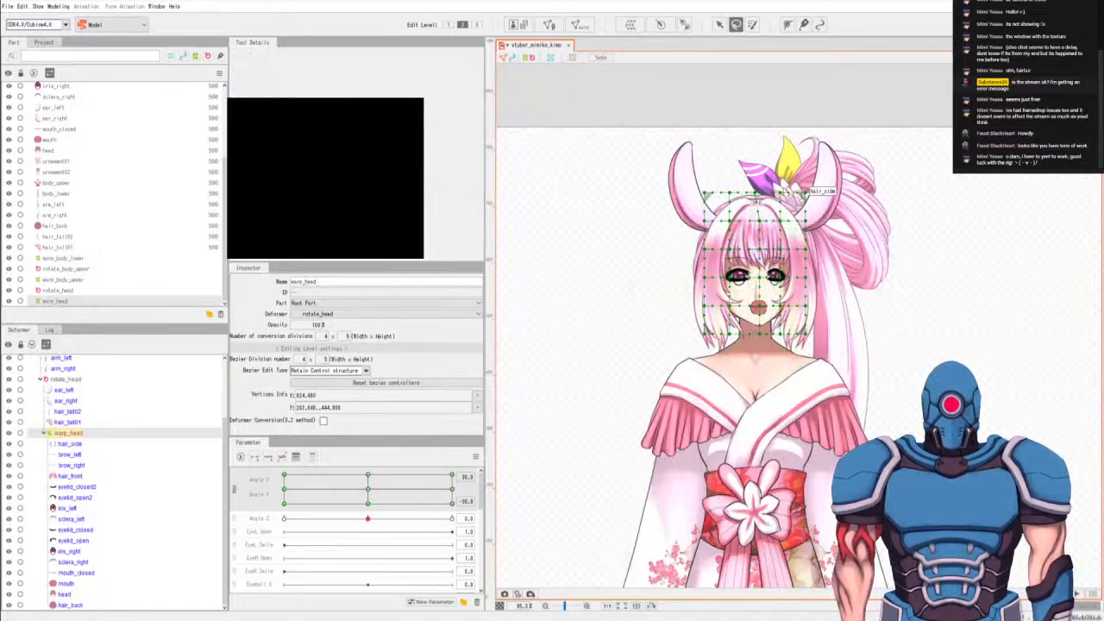
pyautogui.press('v')
pyautogui.moveTo(758, 336); pyautogui.dragTo(763, 338)
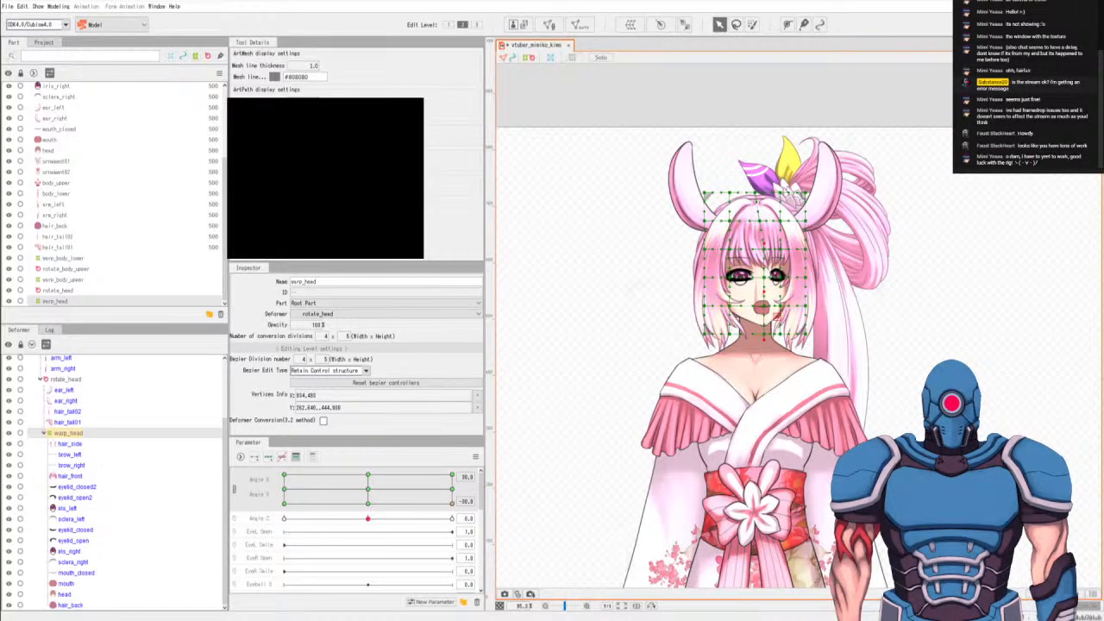
# At Angle X 30, Angle Y -30, shift both inner columns of warp_head points toward canvas right.
pyautogui.press('q')
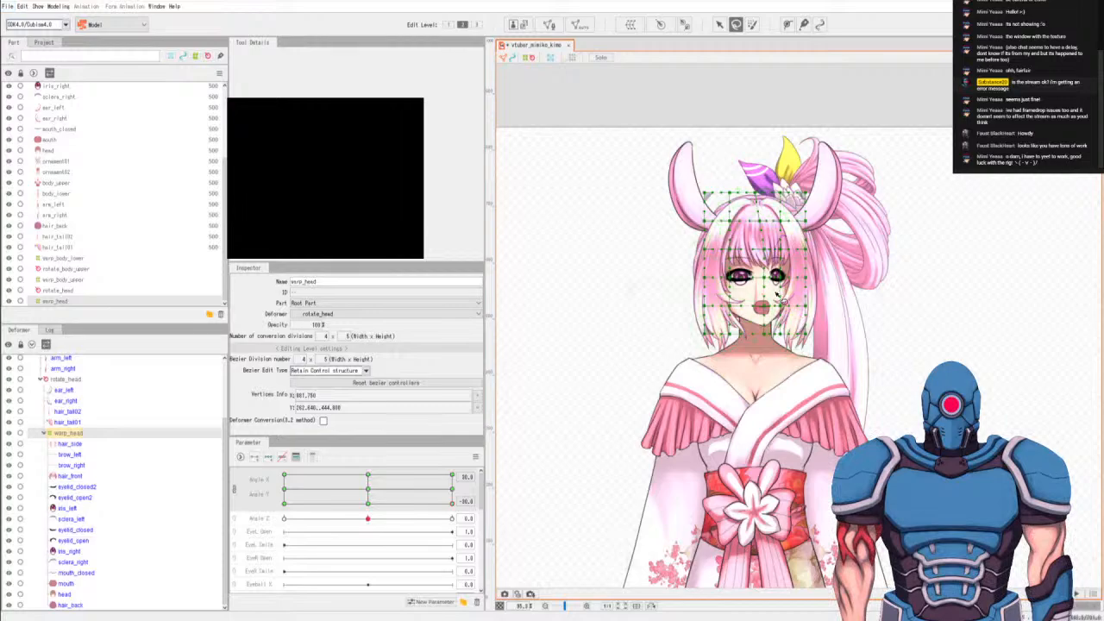
pyautogui.press('v')
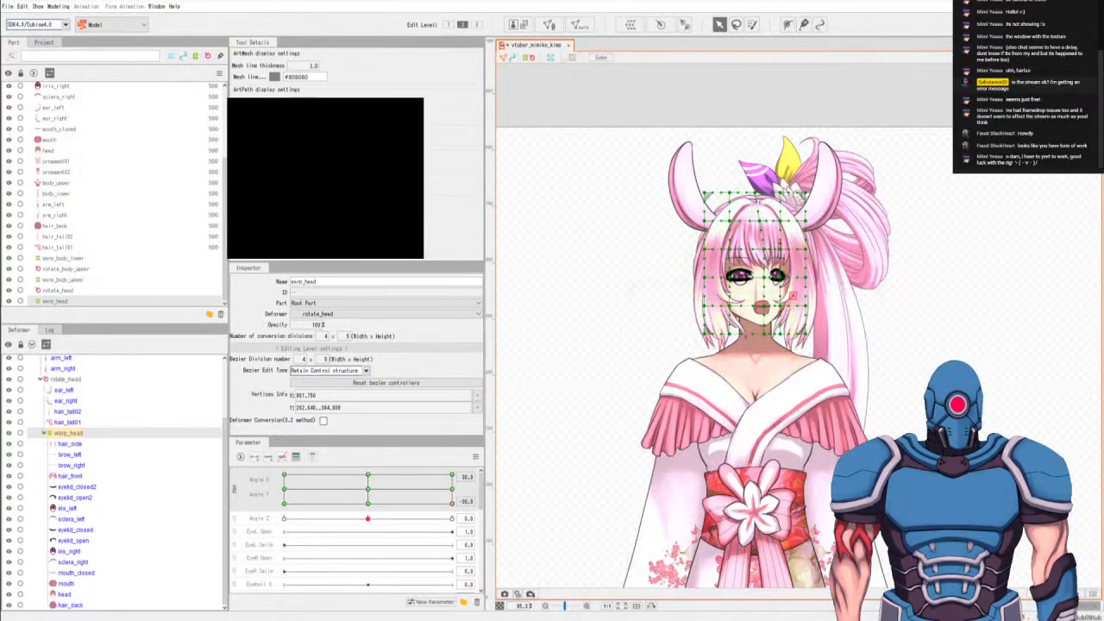
pyautogui.click(777, 219)
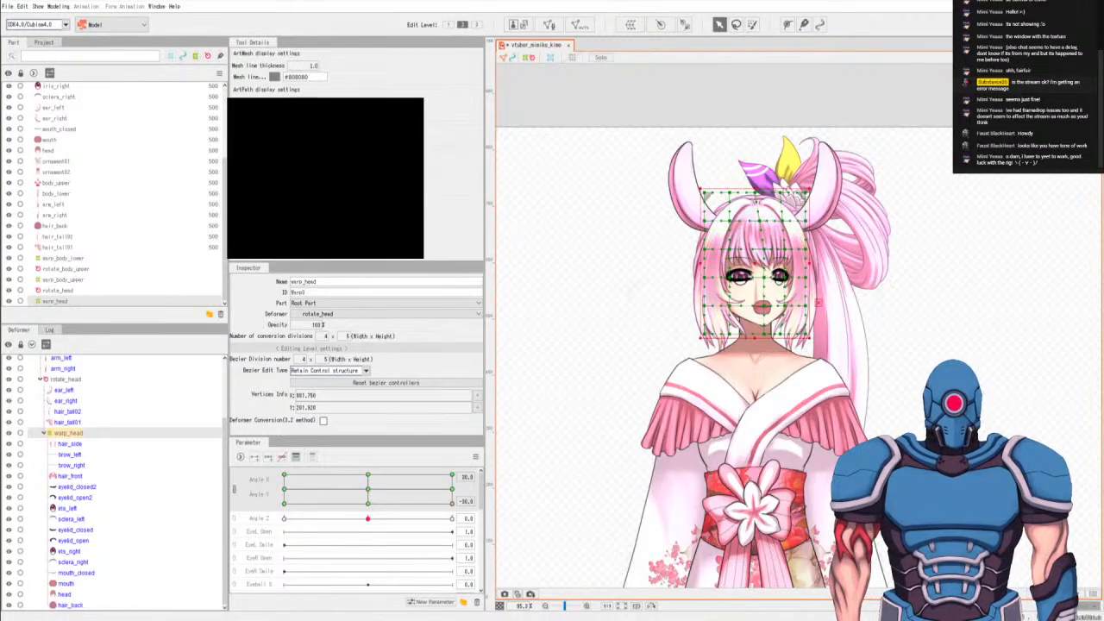
pyautogui.press('q')
pyautogui.moveTo(741, 248)
pyautogui.mouseDown()
pyautogui.moveTo(734, 241)
pyautogui.moveTo(741, 283)
pyautogui.moveTo(741, 250)
pyautogui.mouseUp()
pyautogui.press('v')
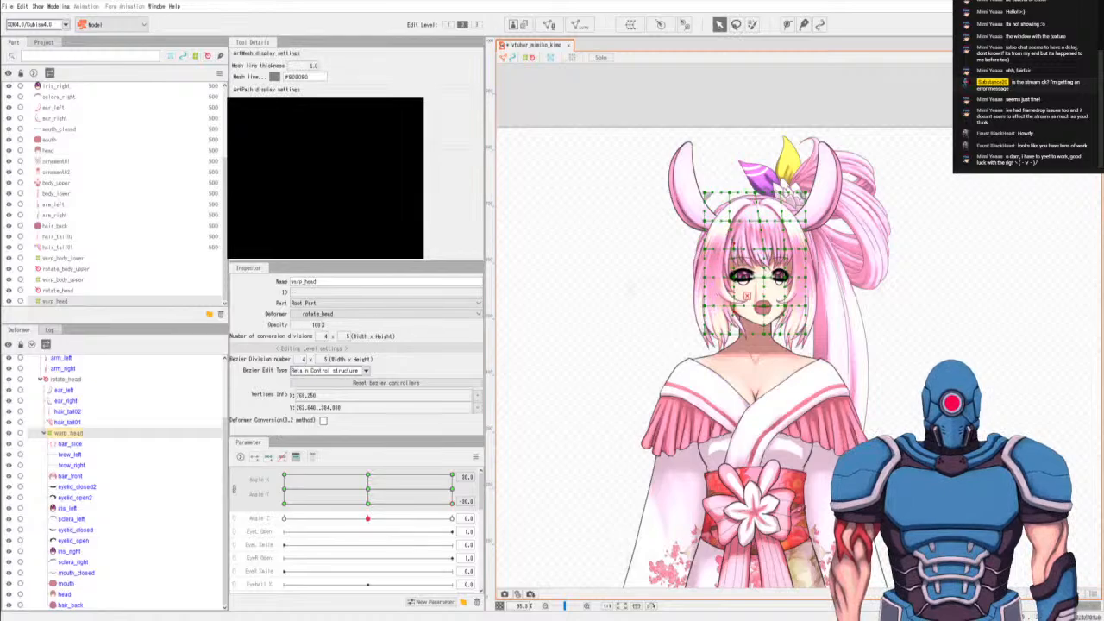
pyautogui.press('q')
pyautogui.moveTo(741, 217)
pyautogui.mouseDown()
pyautogui.moveTo(739, 234)
pyautogui.moveTo(741, 221)
pyautogui.mouseUp()
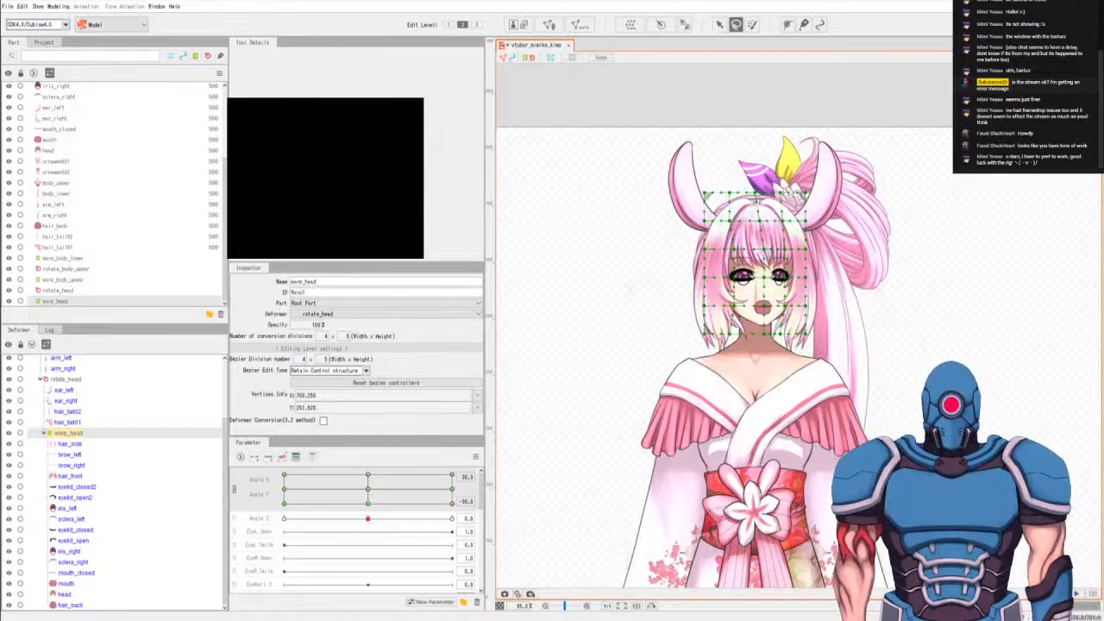
pyautogui.press('v')
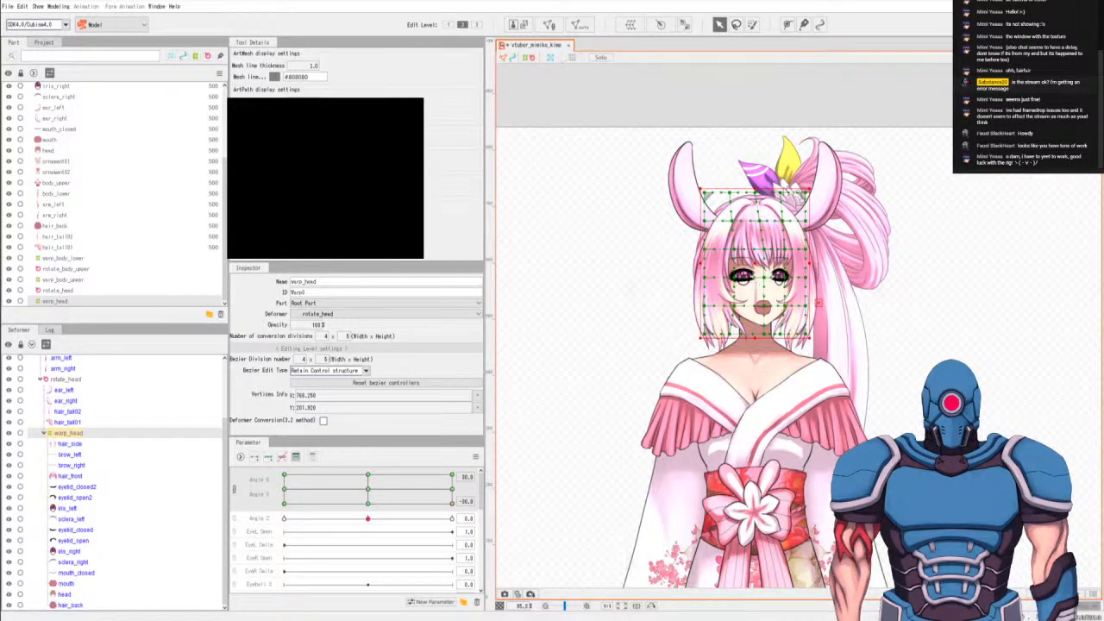
# At Angle X 30, Angle Y -30, adjust the lower points of both warp_head side edges and the middle points of its canvas-right edge.
pyautogui.press('q')
pyautogui.moveTo(716, 293)
pyautogui.mouseDown()
pyautogui.moveTo(693, 325)
pyautogui.moveTo(714, 297)
pyautogui.mouseUp()
pyautogui.press('v')
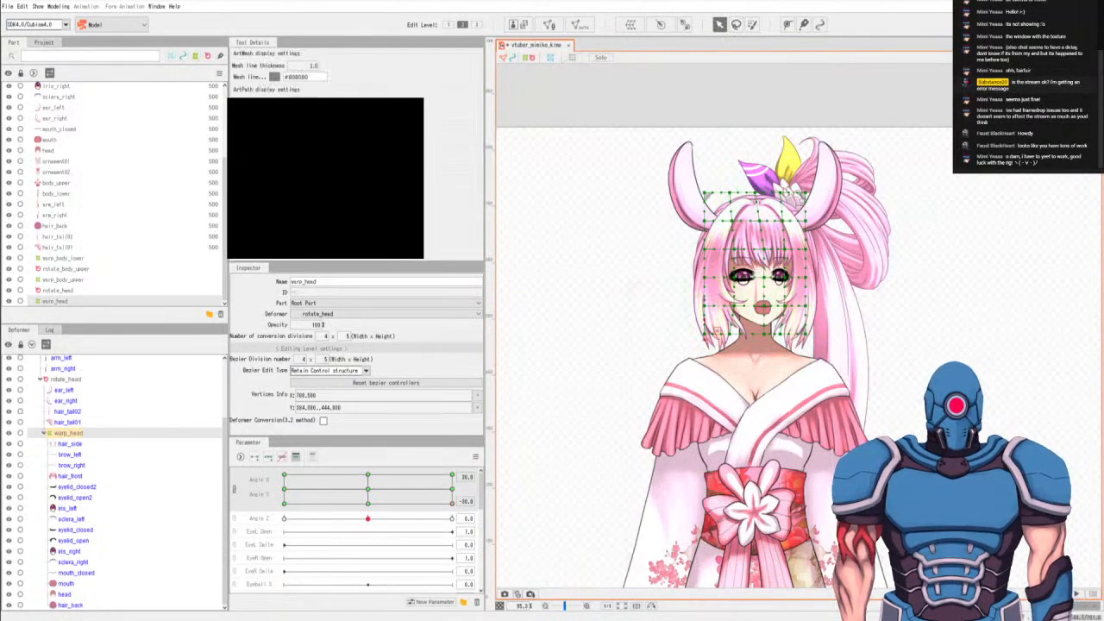
pyautogui.press('q')
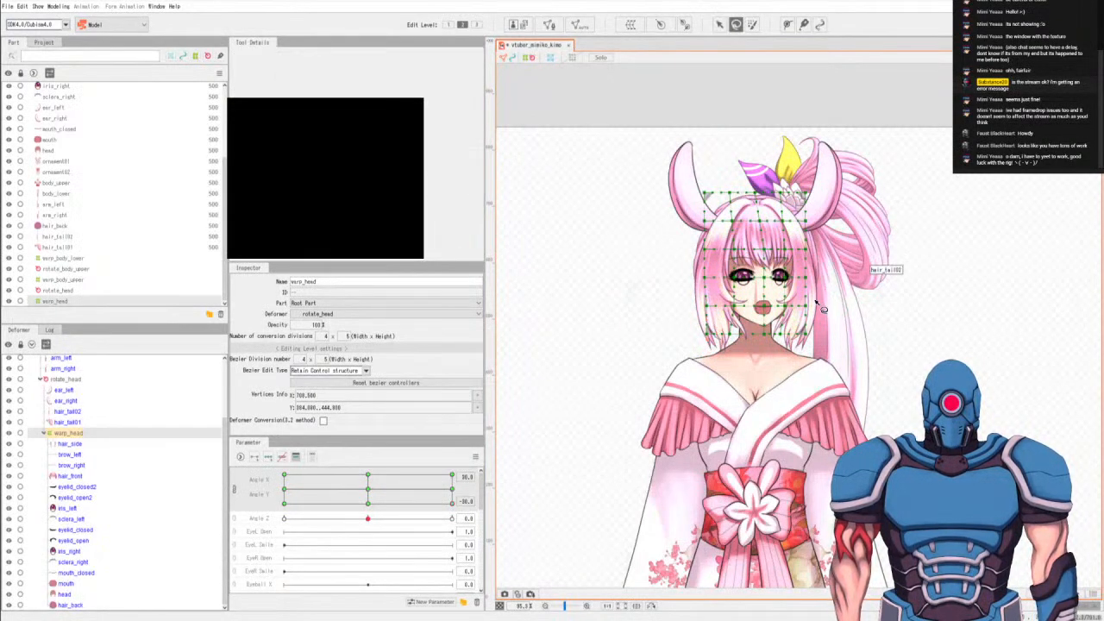
pyautogui.moveTo(814, 292)
pyautogui.mouseDown()
pyautogui.moveTo(802, 359)
pyautogui.moveTo(815, 295)
pyautogui.mouseUp()
pyautogui.press('v')
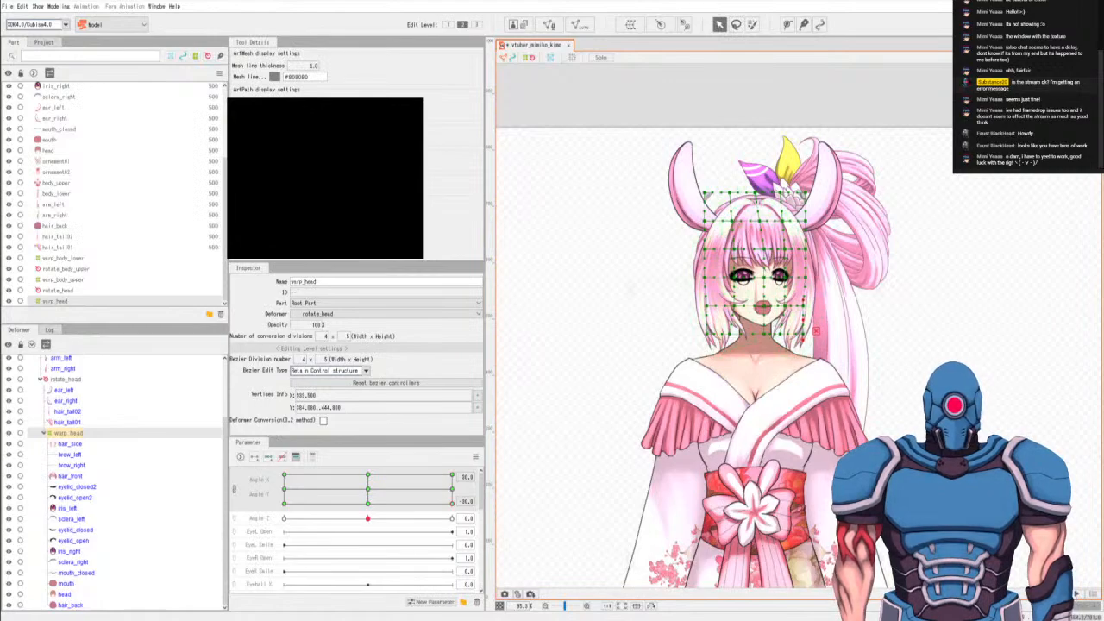
pyautogui.press('q')
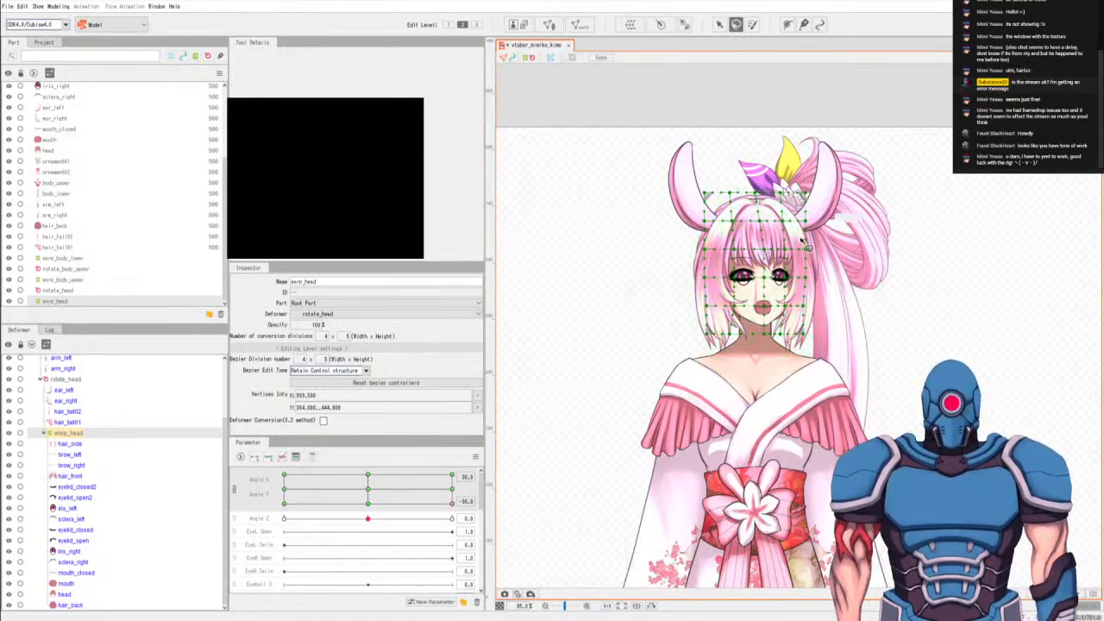
pyautogui.press('v')
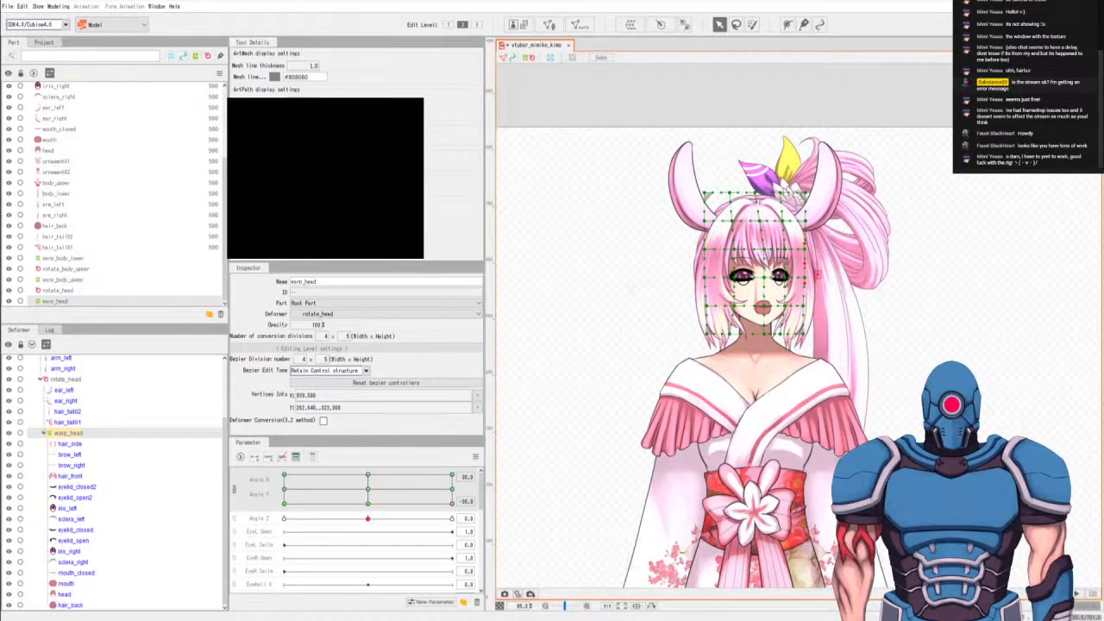
# Compare the Angle Y 0 and -30 keyforms at Angle X 30, and adjust the middle of warp_head's canvas-left edge at Angle Y -30.
pyautogui.click(452, 490)
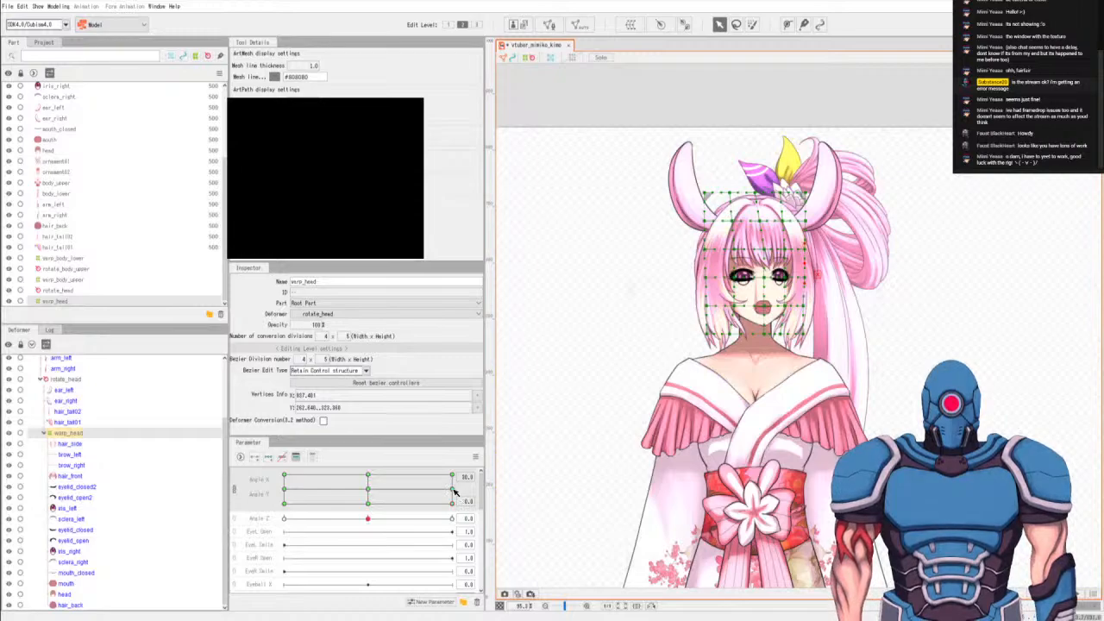
pyautogui.click(452, 502)
pyautogui.click(736, 25)
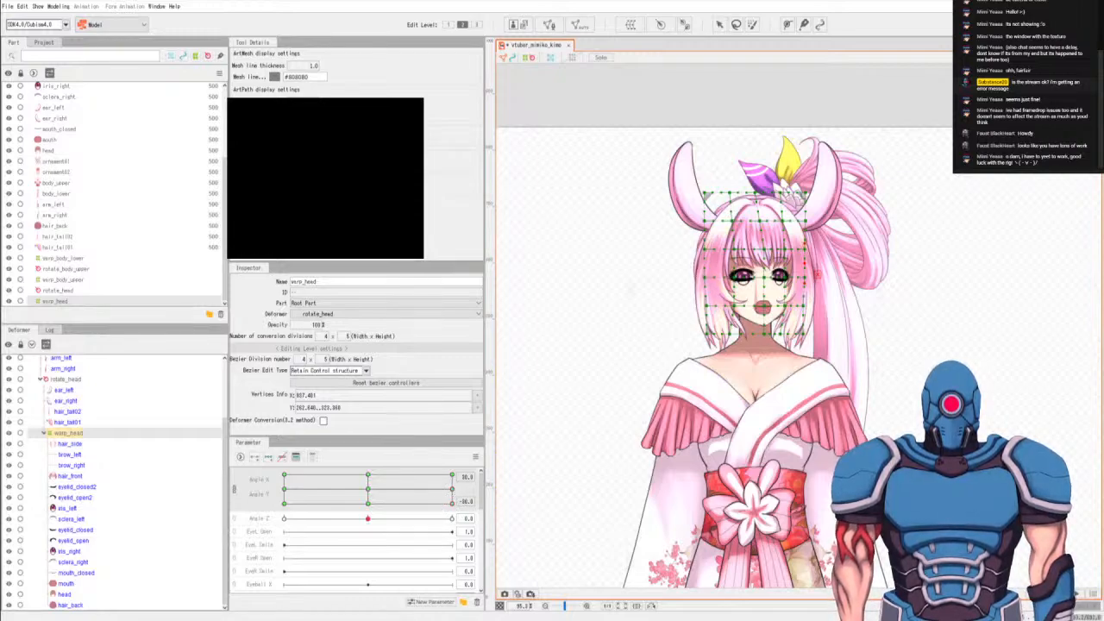
pyautogui.press('v')
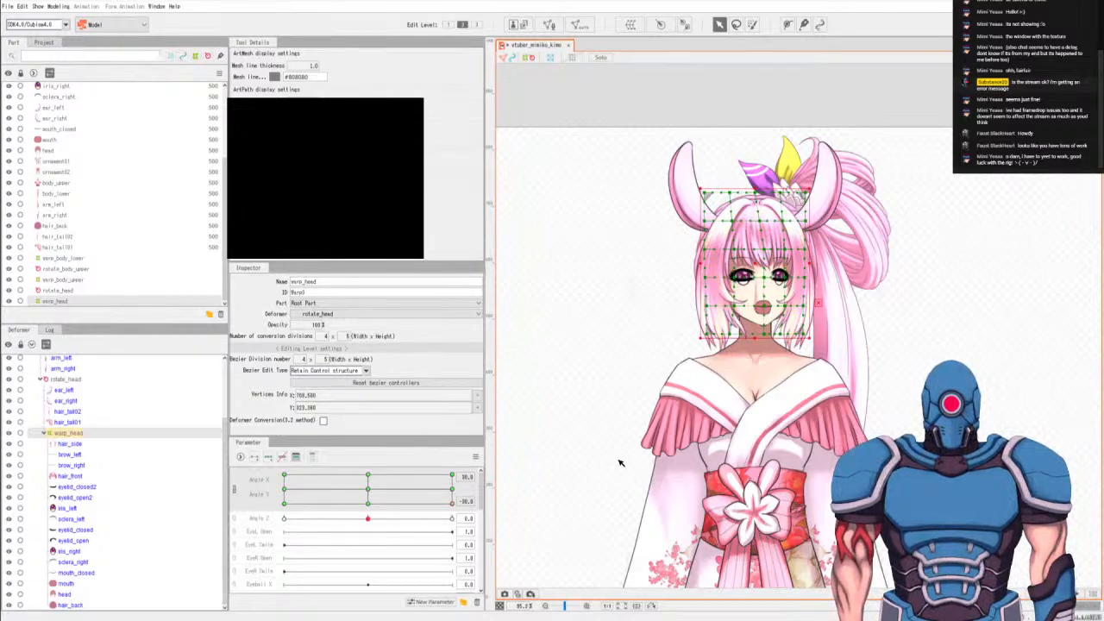
pyautogui.click(452, 489)
pyautogui.moveTo(455, 493); pyautogui.dragTo(454, 507)
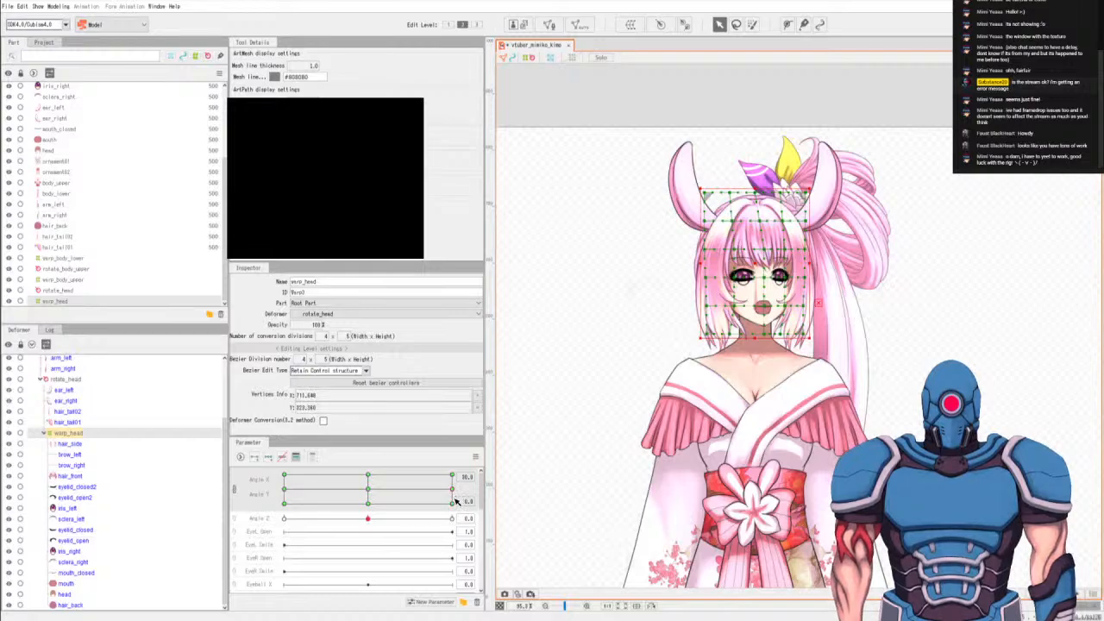
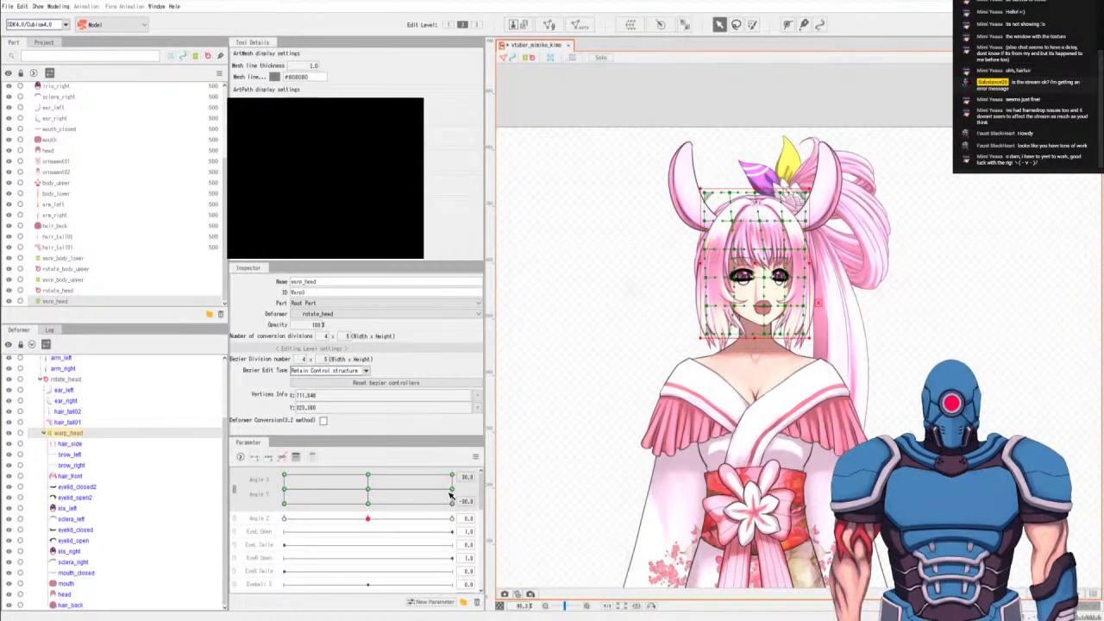
# At Angle X 30, Angle Y 30, shift warp_head's central column of points toward canvas right.
pyautogui.moveTo(449, 496); pyautogui.dragTo(453, 475)
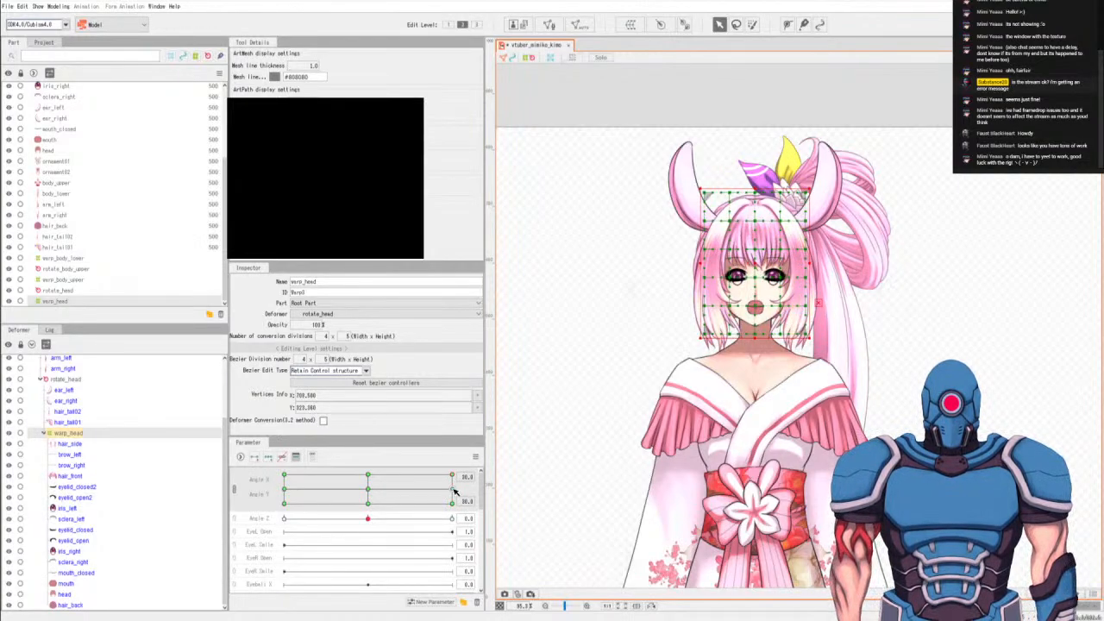
pyautogui.press('l')
pyautogui.moveTo(766, 201)
pyautogui.mouseDown()
pyautogui.moveTo(754, 344)
pyautogui.moveTo(769, 207)
pyautogui.mouseUp()
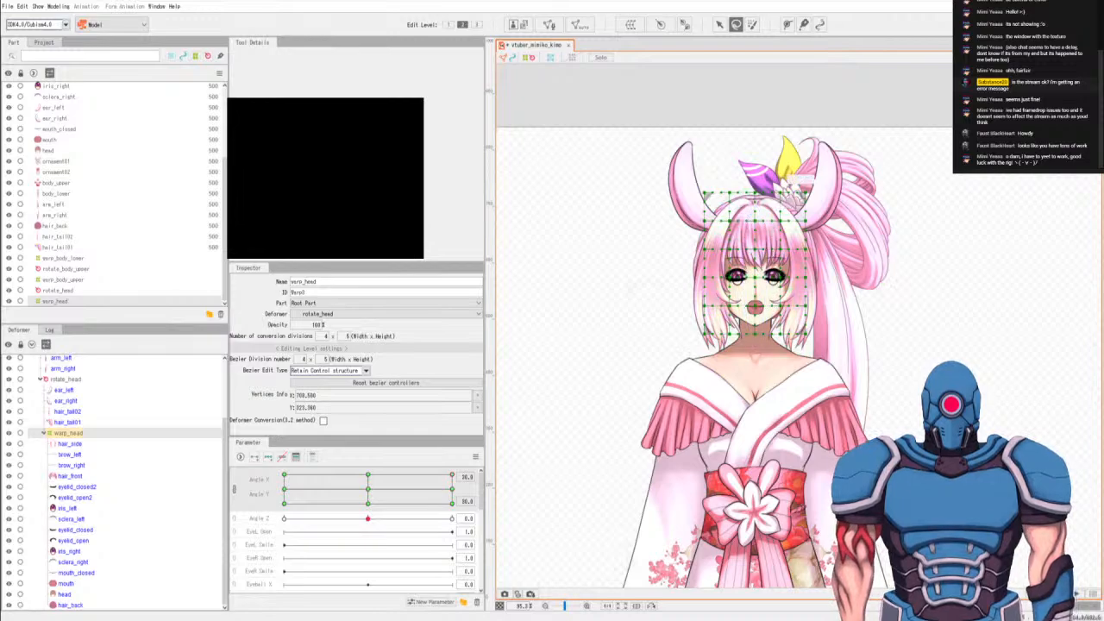
pyautogui.press('v')
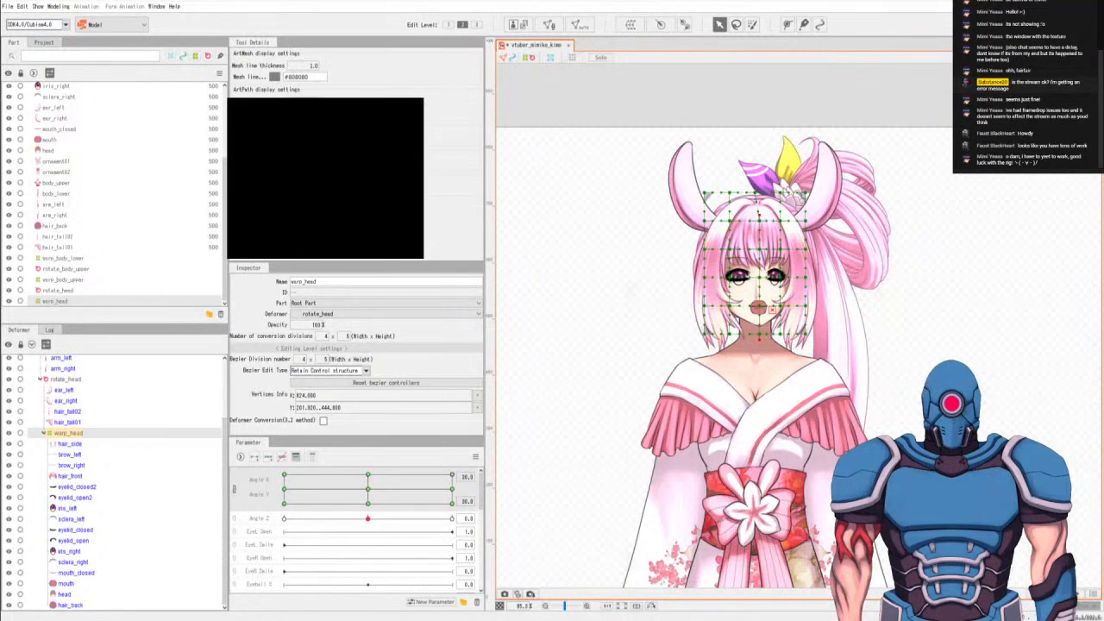
pyautogui.press('l')
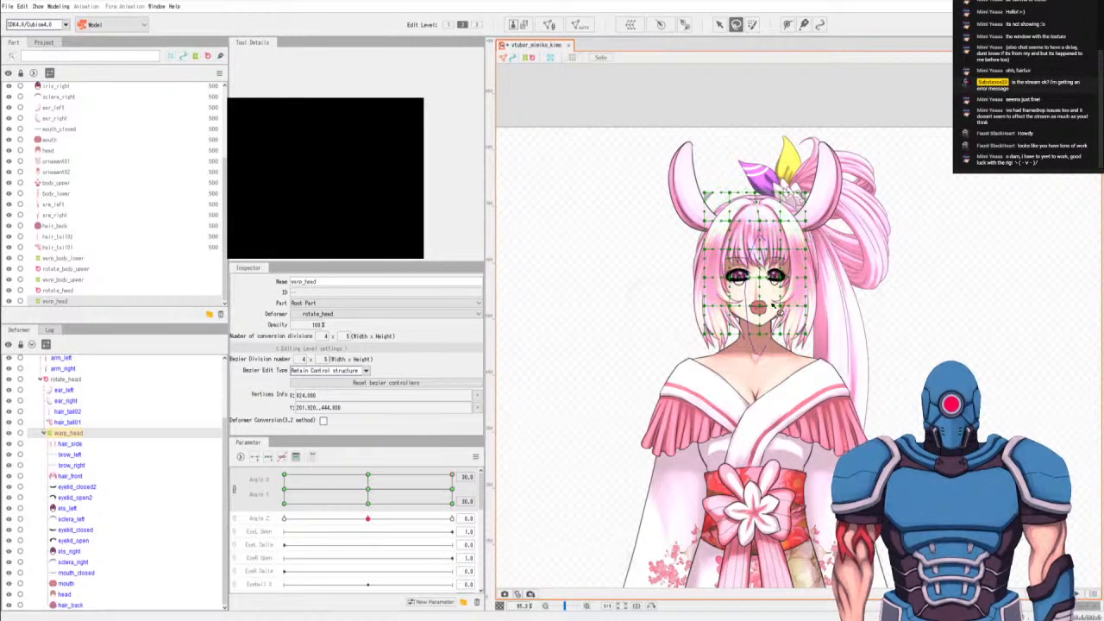
pyautogui.press('v')
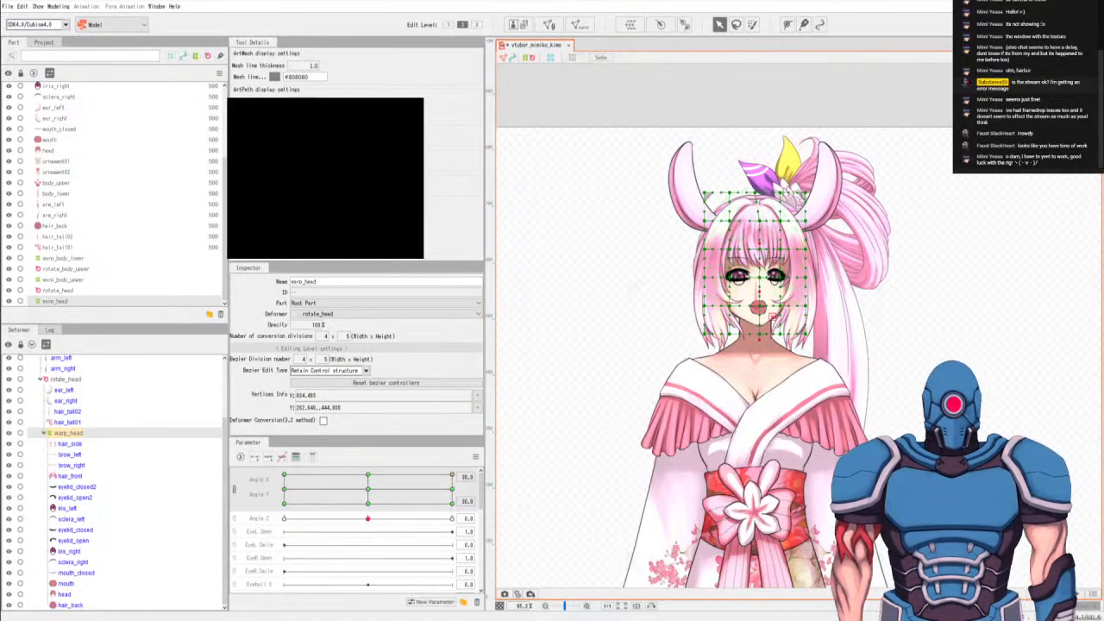
pyautogui.moveTo(760, 307); pyautogui.dragTo(765, 306)
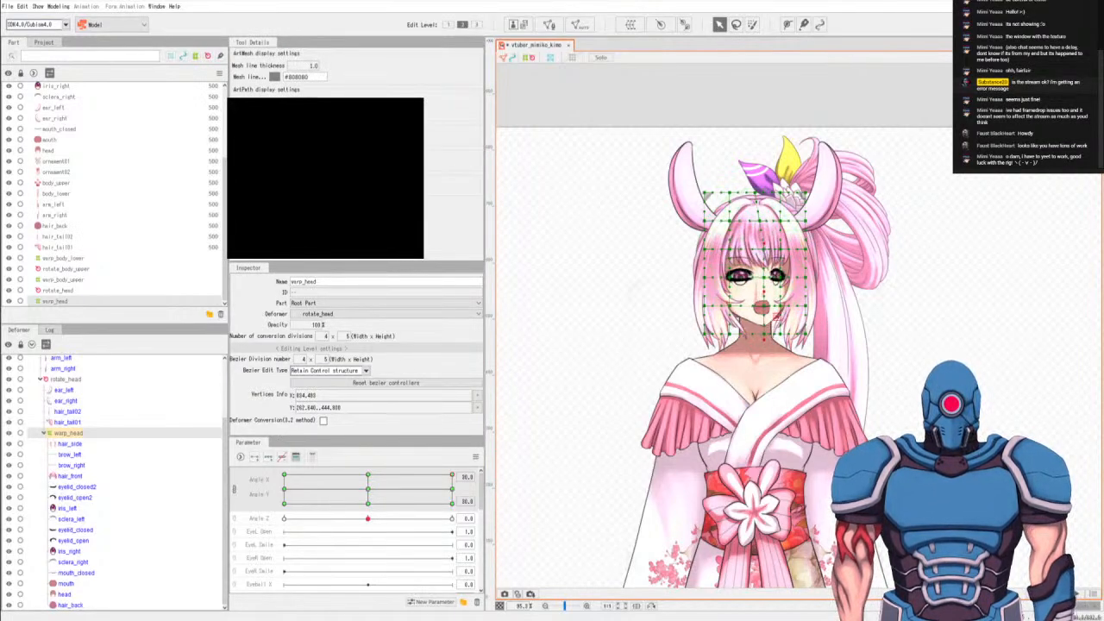
# At Angle X 30, Angle Y 30, shift both inner columns of warp_head points toward canvas right.
pyautogui.press('l')
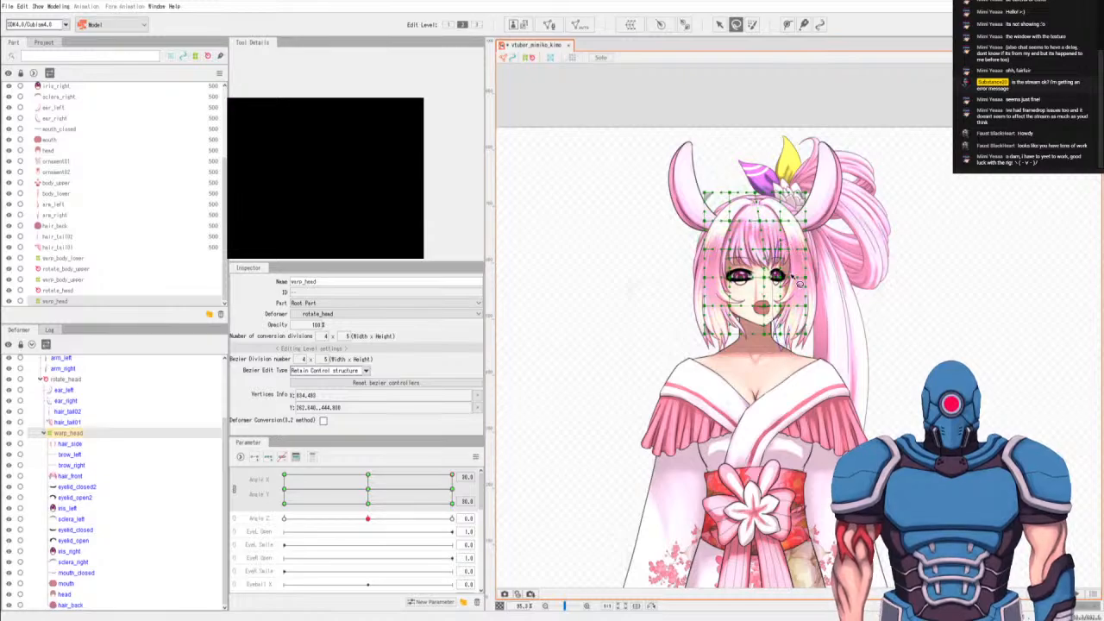
pyautogui.moveTo(800, 283)
pyautogui.mouseDown()
pyautogui.moveTo(825, 226)
pyautogui.moveTo(834, 253)
pyautogui.moveTo(784, 241)
pyautogui.moveTo(796, 247)
pyautogui.moveTo(796, 296)
pyautogui.mouseUp()
pyautogui.press('v')
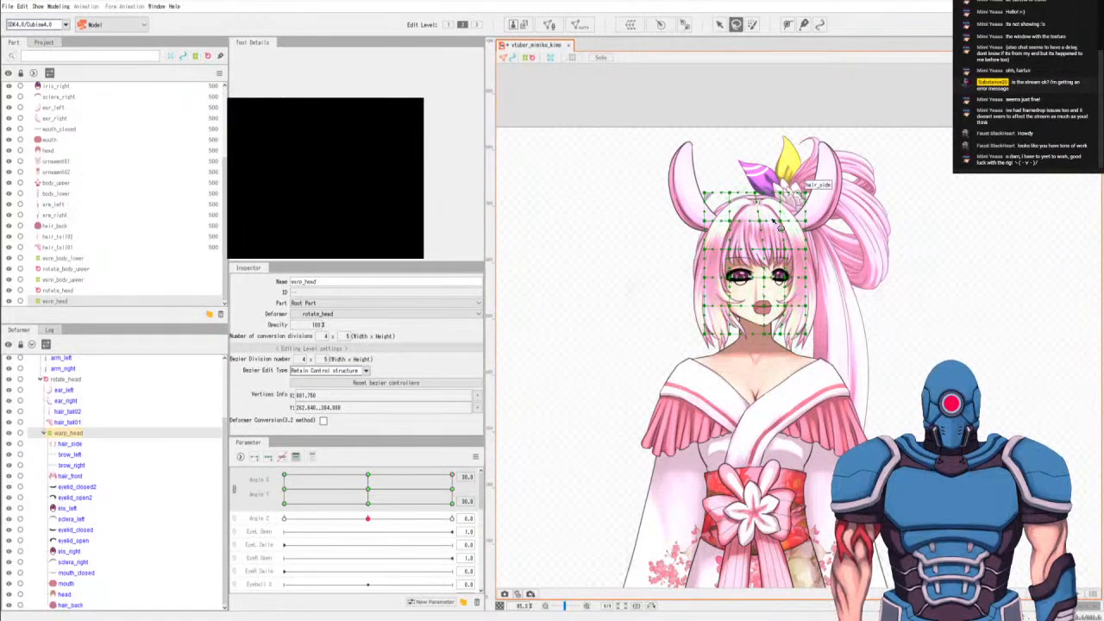
pyautogui.click(805, 188)
pyautogui.press('v')
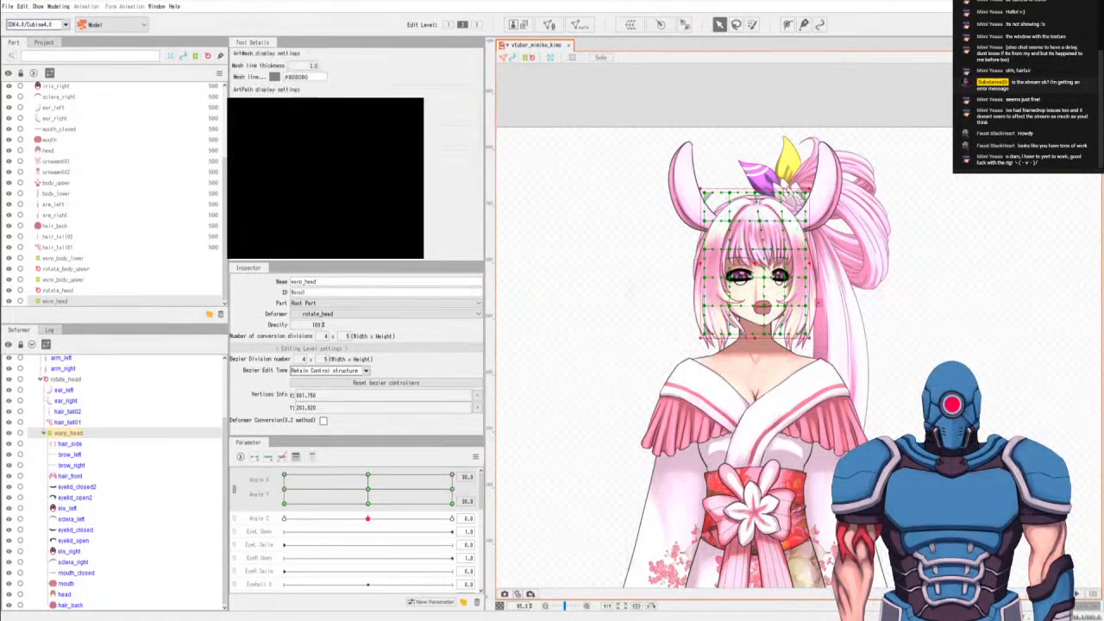
pyautogui.press('l')
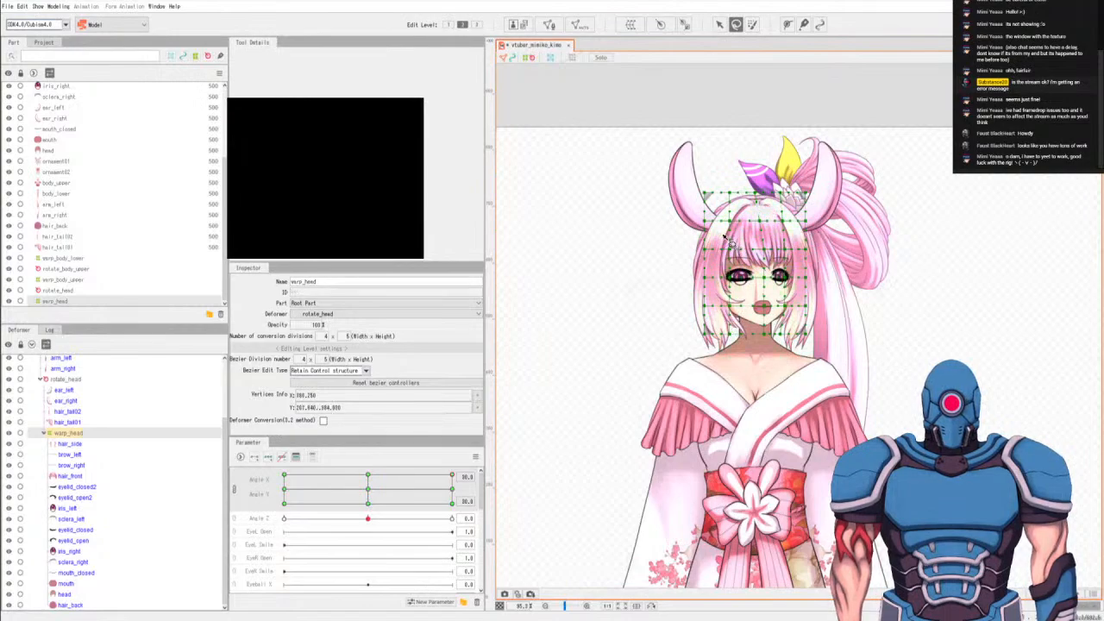
pyautogui.press('v')
pyautogui.moveTo(762, 220); pyautogui.dragTo(718, 333)
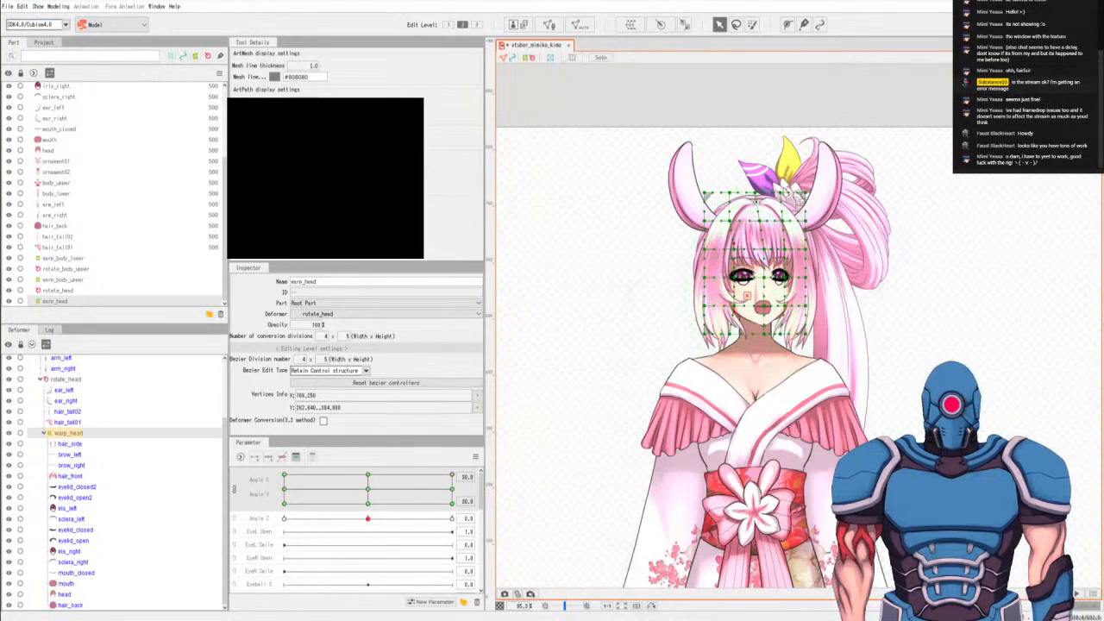
pyautogui.click(757, 192)
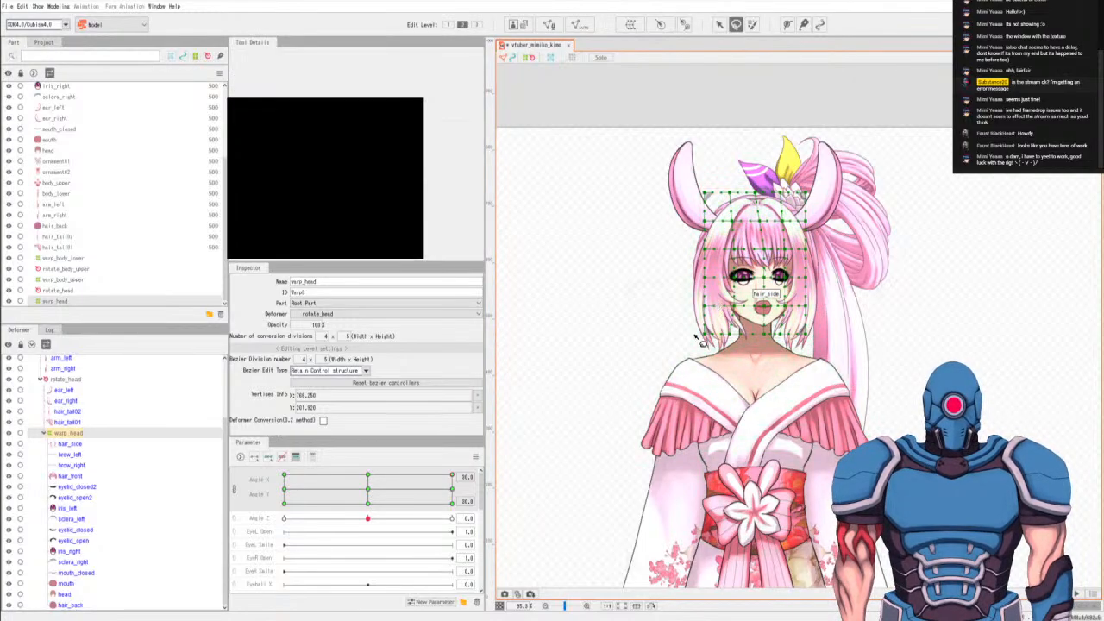
# Adjust the lower points of warp_head's canvas-left and canvas-right edges at Angle X 30, Angle Y 30.
pyautogui.moveTo(695, 288); pyautogui.dragTo(720, 348)
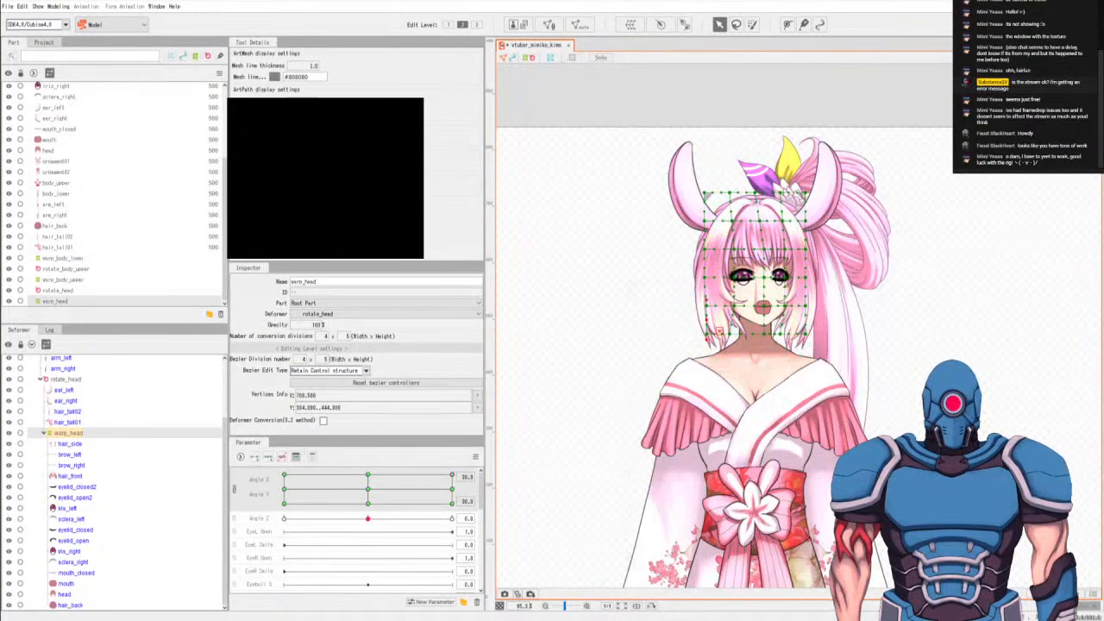
pyautogui.press('q')
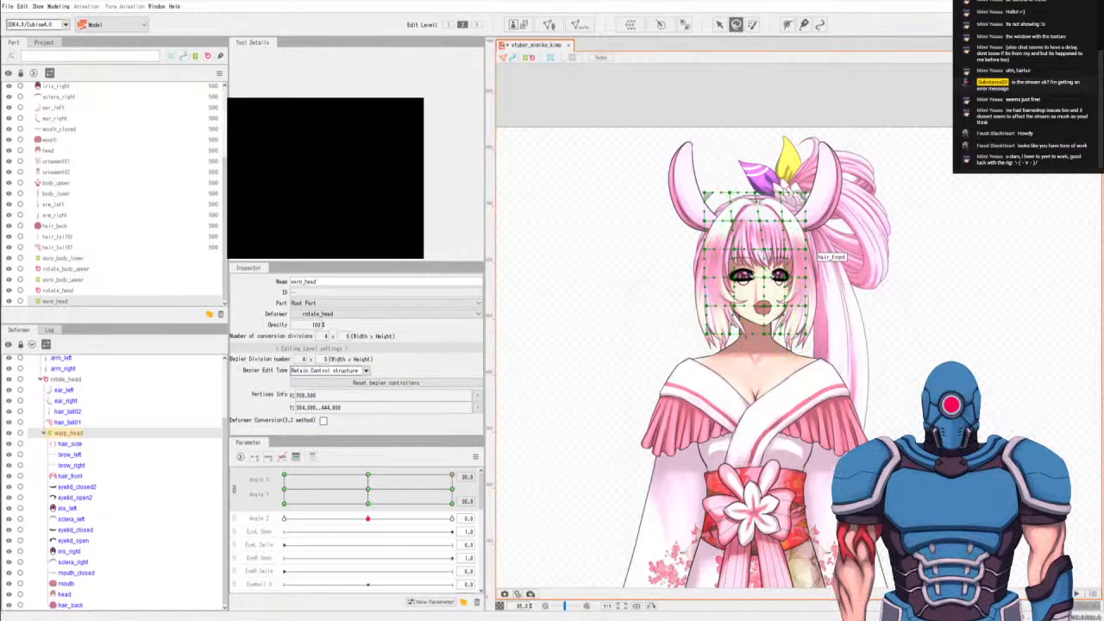
pyautogui.press('v')
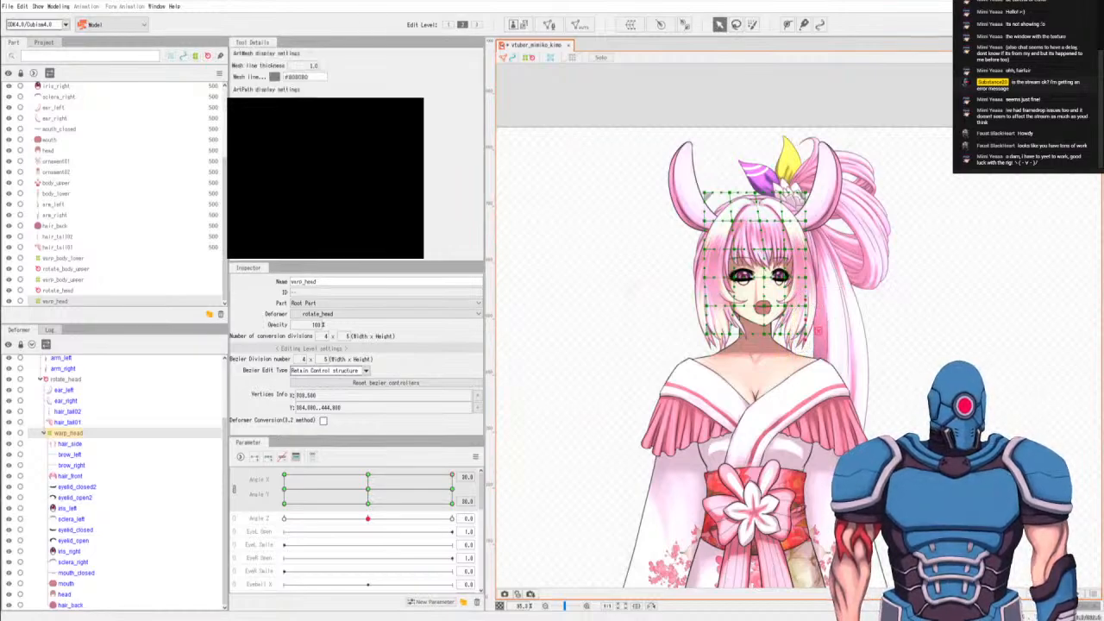
# Compare the Angle Y 0 and 30 keyforms at Angle X 30, and adjust the middle of warp_head's side edges at Angle Y 30.
pyautogui.press('q')
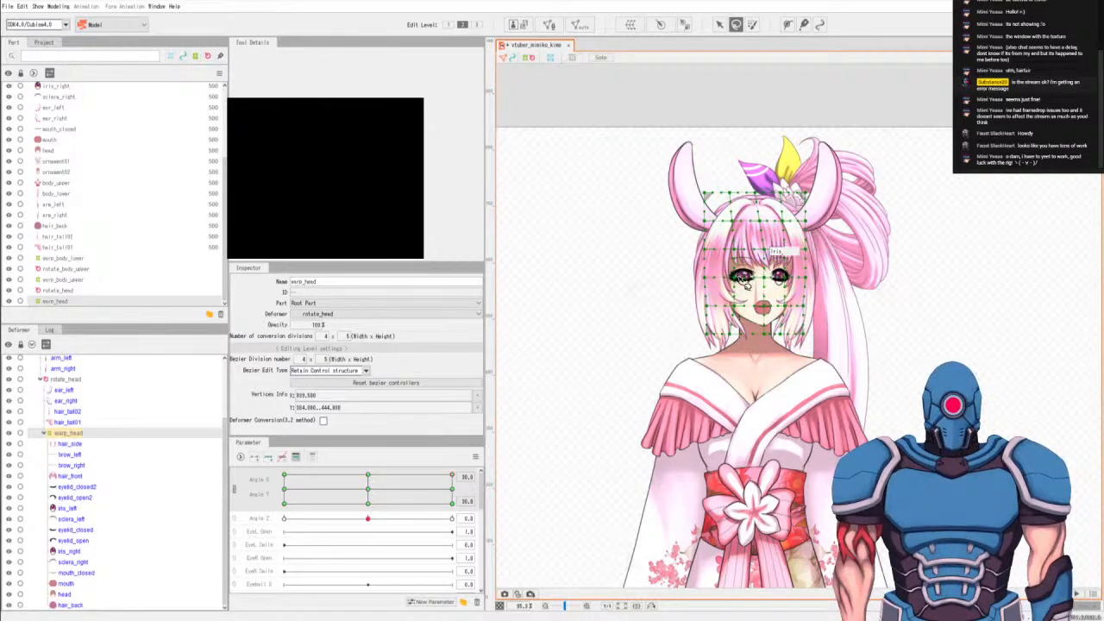
pyautogui.click(452, 489)
pyautogui.click(452, 477)
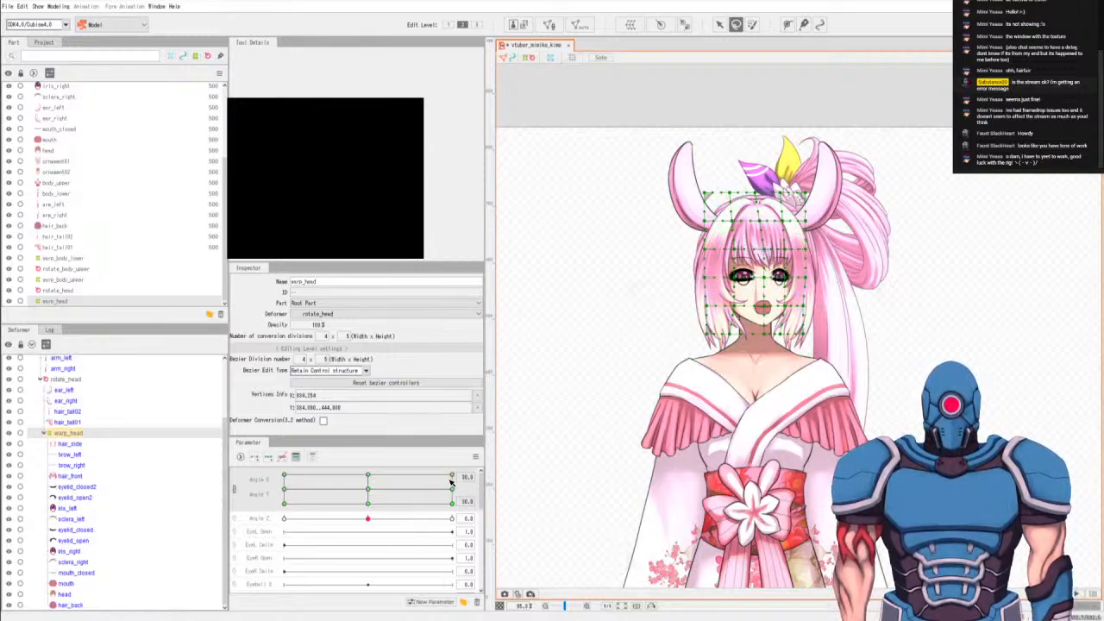
pyautogui.press('v')
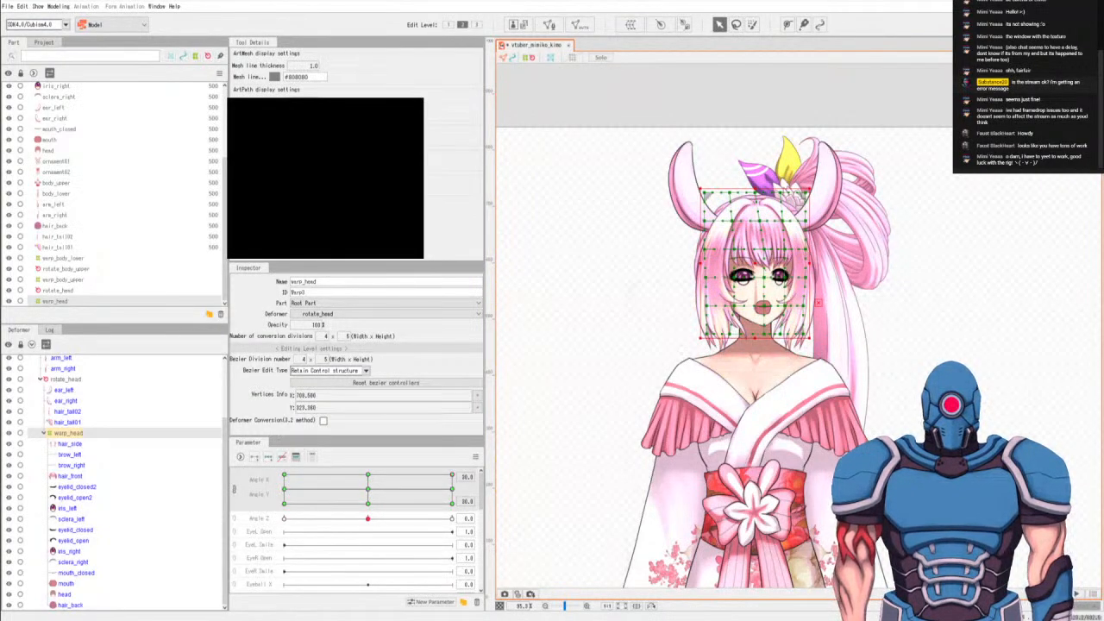
pyautogui.press('l')
pyautogui.press('v')
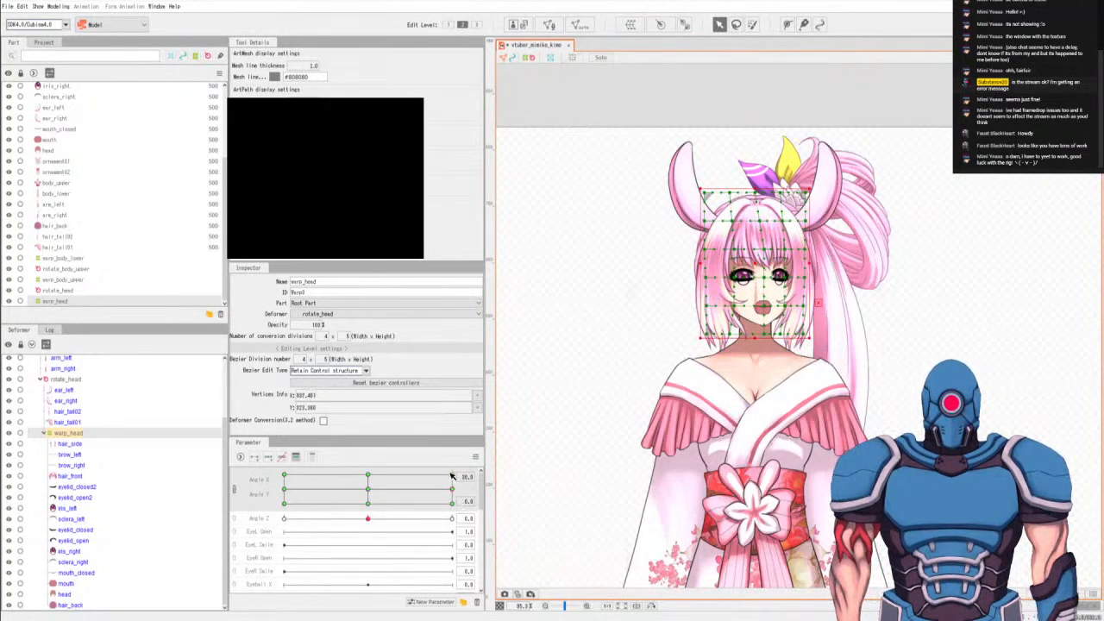
# Compare warp_head's Angle Y 0 and 30 keyforms at Angle X 30, and preview the head turning through the combined angles.
pyautogui.click(452, 477)
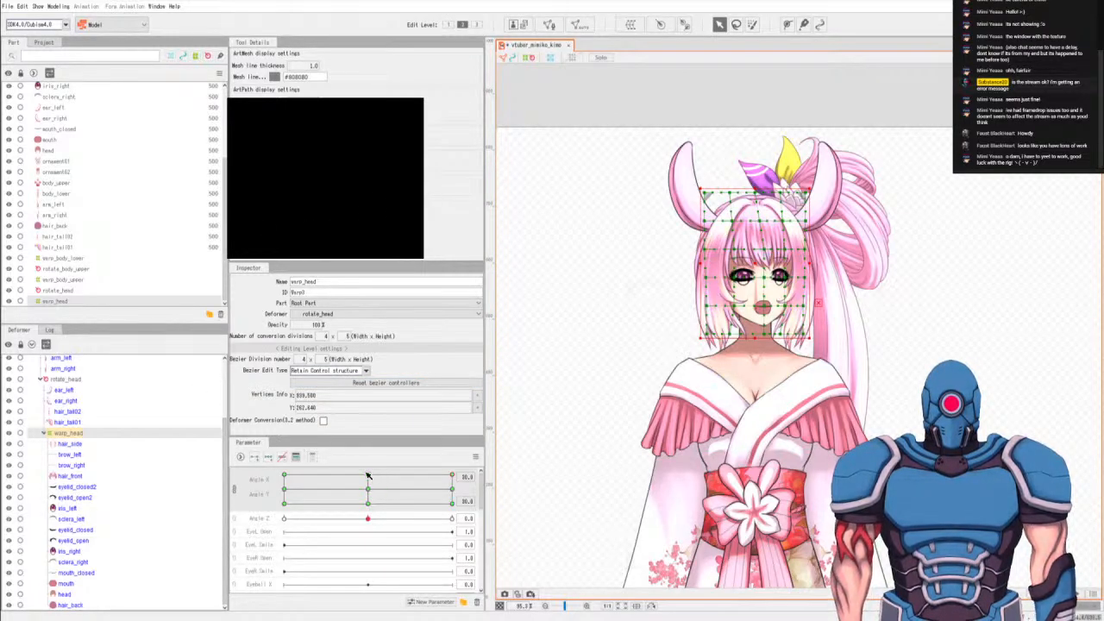
pyautogui.click(453, 490)
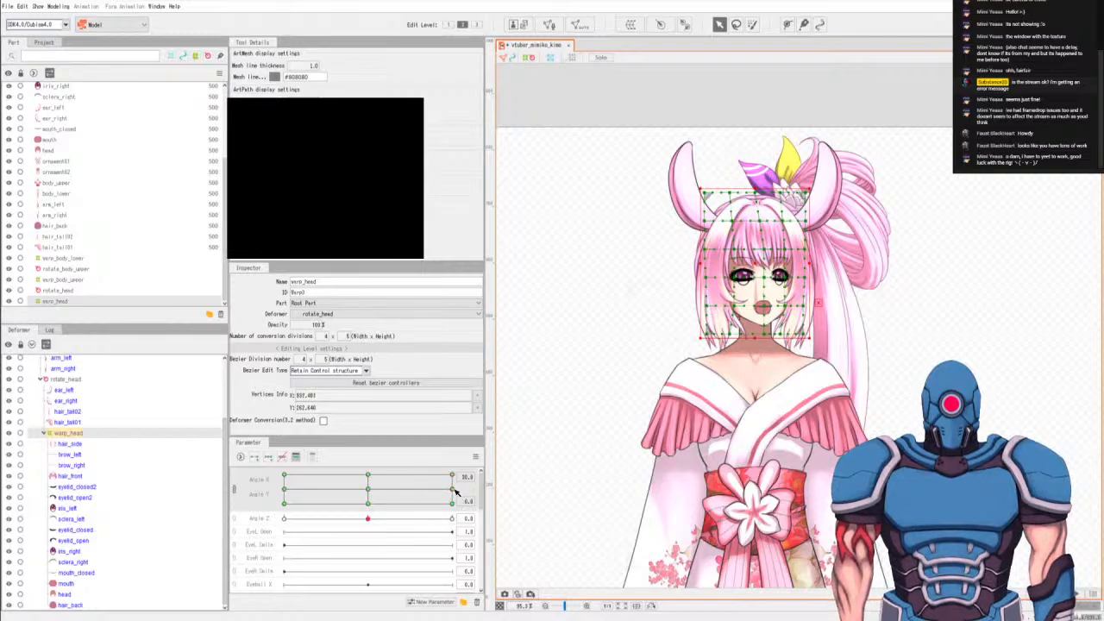
pyautogui.click(456, 477)
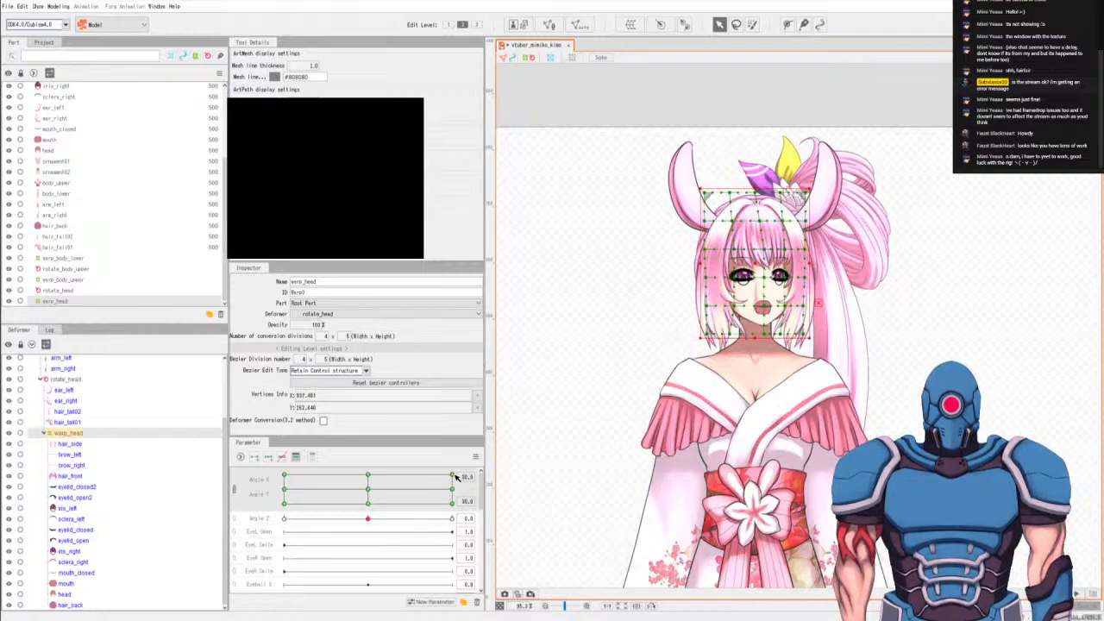
pyautogui.click(368, 489)
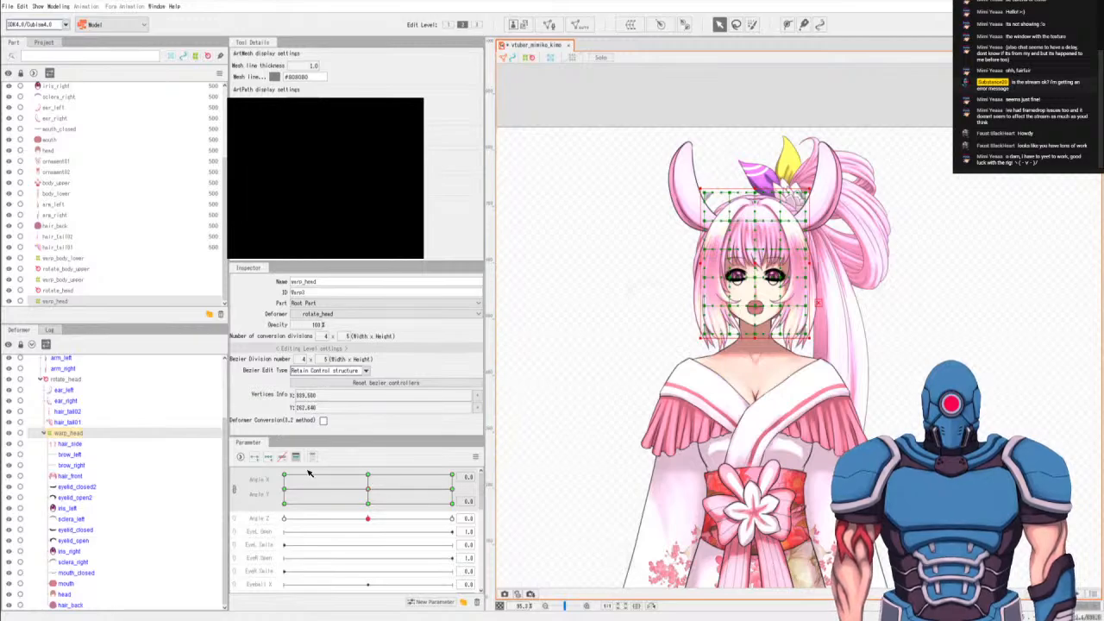
pyautogui.moveTo(296, 475); pyautogui.dragTo(413, 526)
pyautogui.click(369, 491)
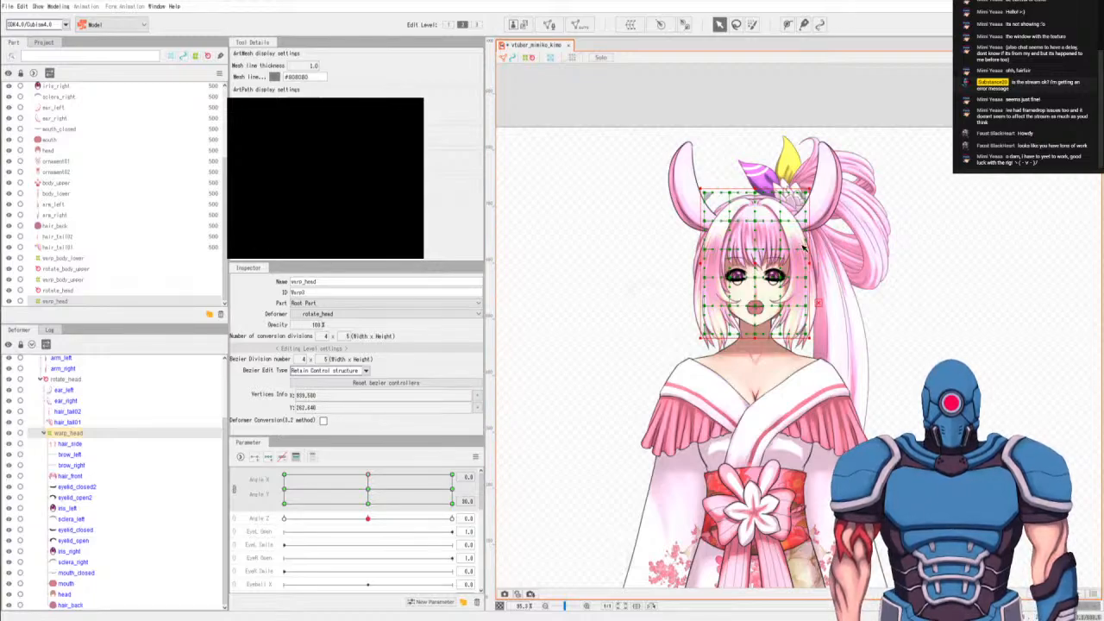
# At Angle X 0, Angle Y 30, raise the inner warp_head points of the forehead and eye rows.
pyautogui.press('l')
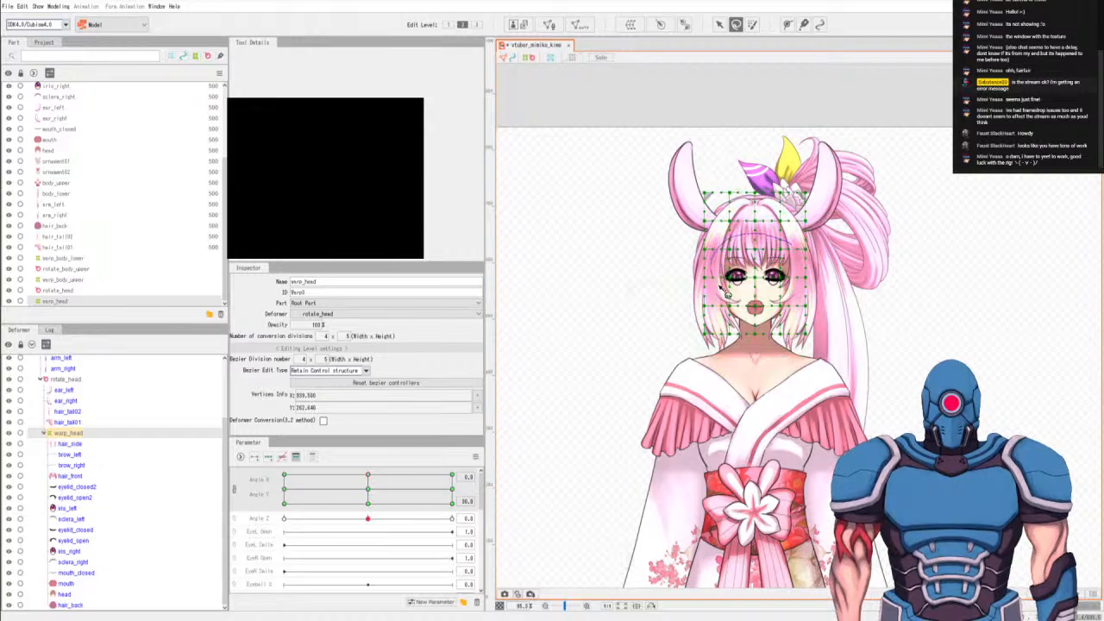
pyautogui.moveTo(802, 287); pyautogui.dragTo(821, 183)
pyautogui.press('v')
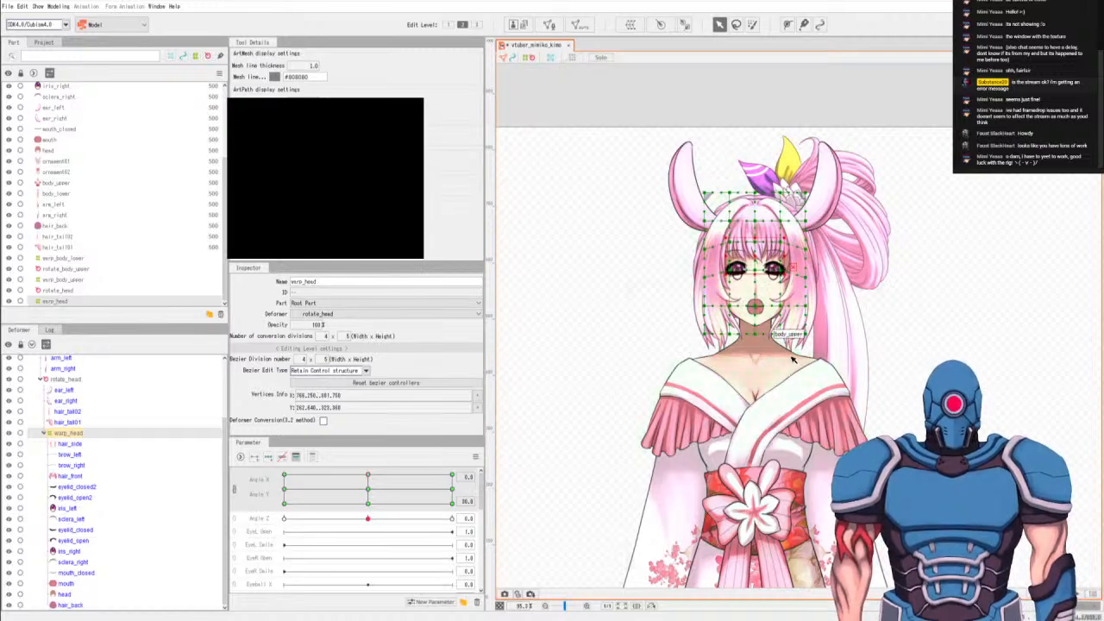
# Raise warp_head's inner mouth-row points and bottom centre point at Angle X 0, Angle Y 30, and compare with the Angle Y 0 keyform.
pyautogui.press('q')
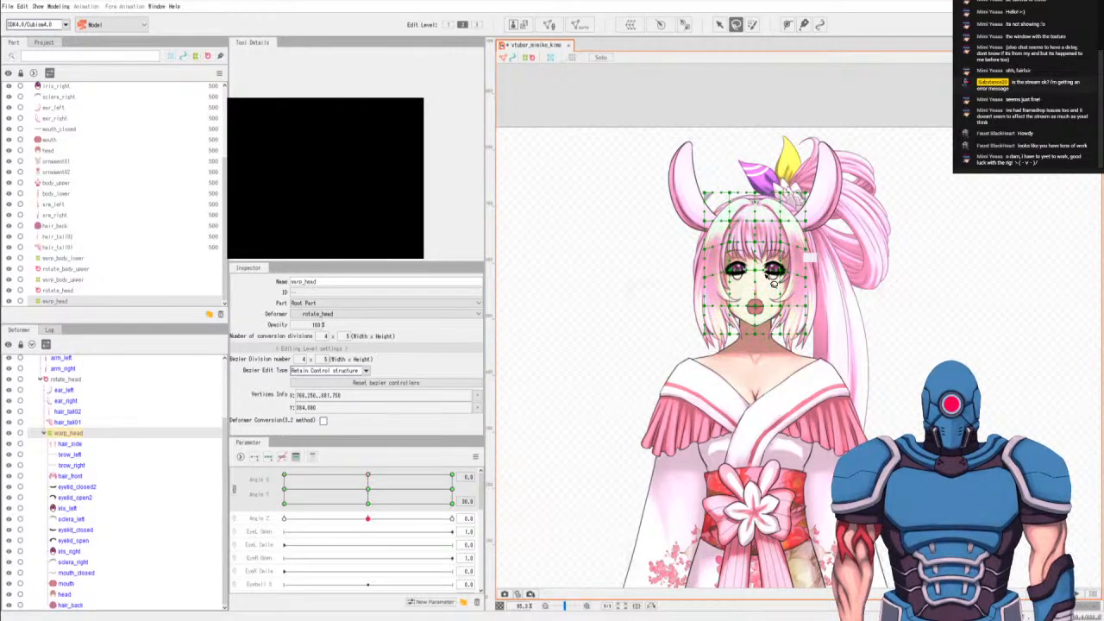
pyautogui.press('v')
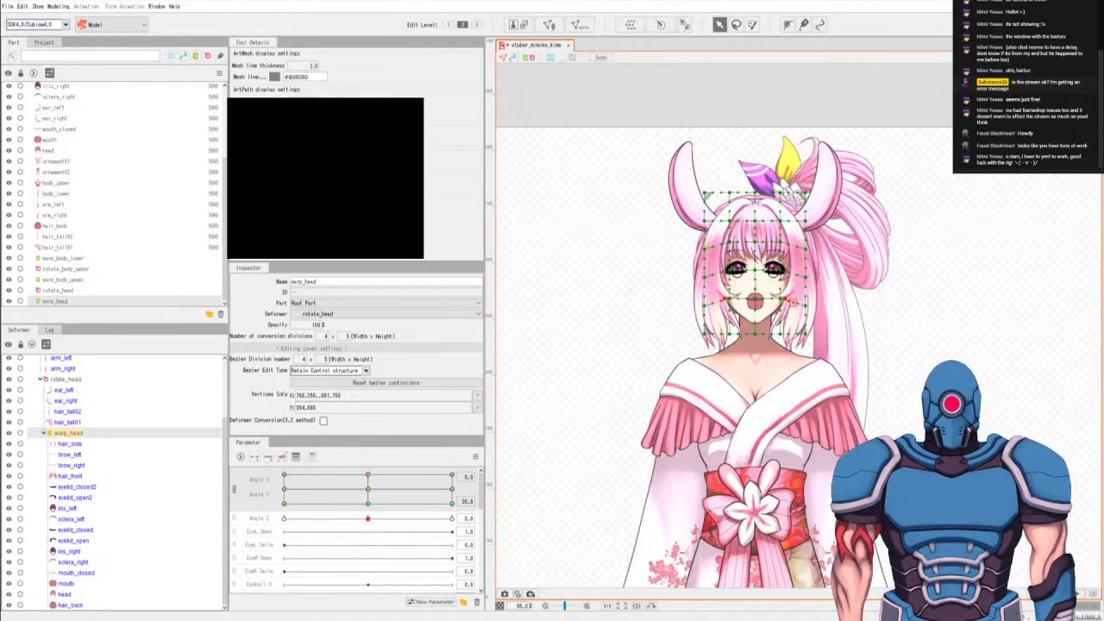
pyautogui.press('q')
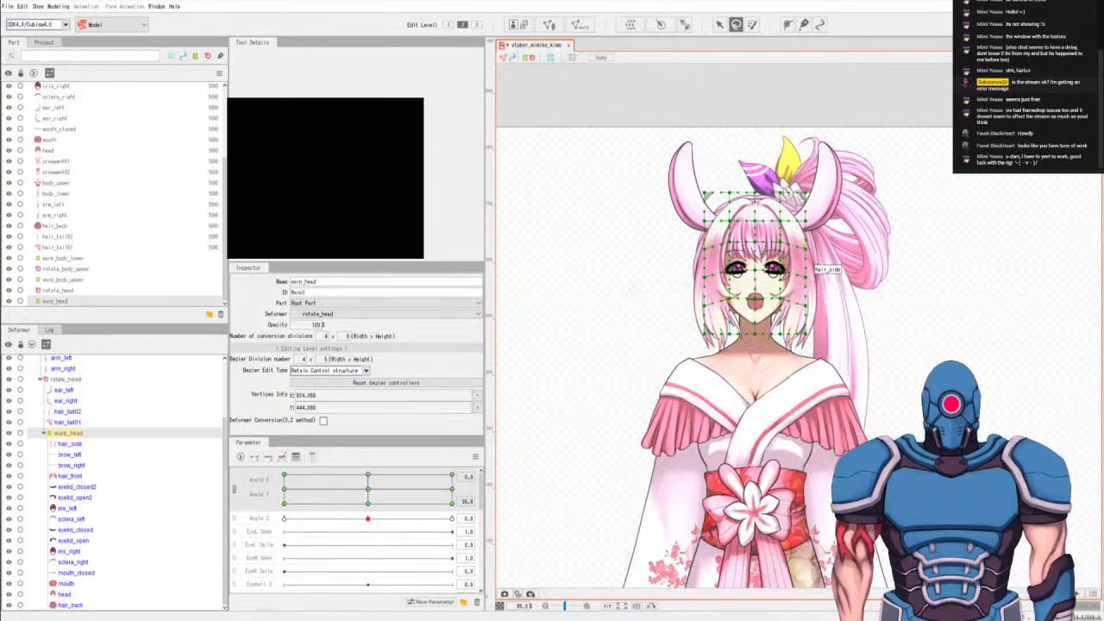
pyautogui.press('v')
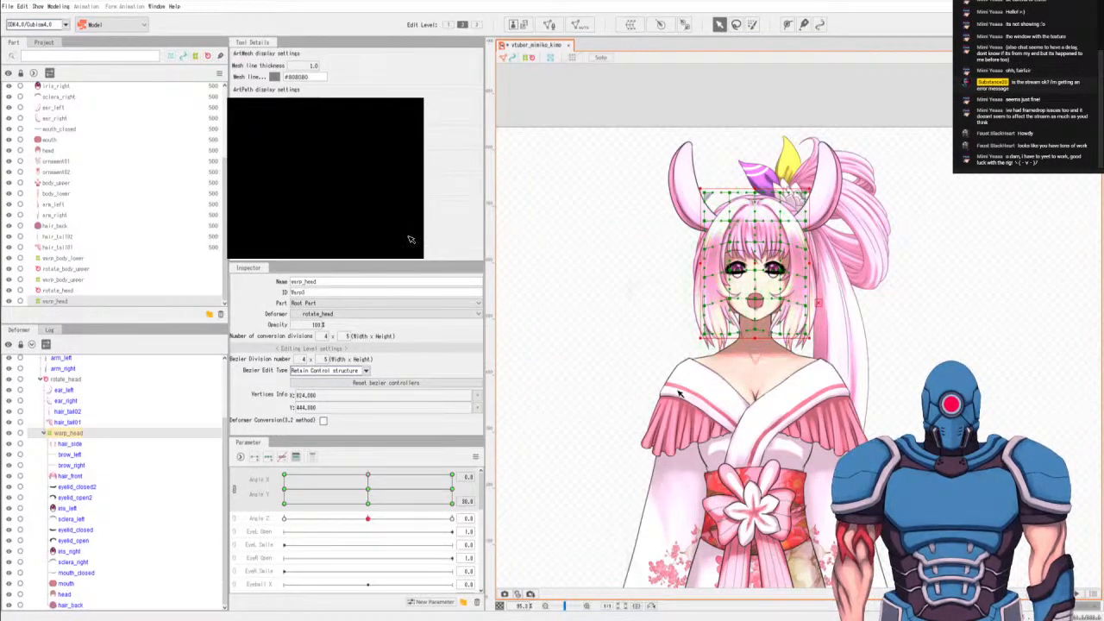
pyautogui.click(368, 489)
pyautogui.click(368, 477)
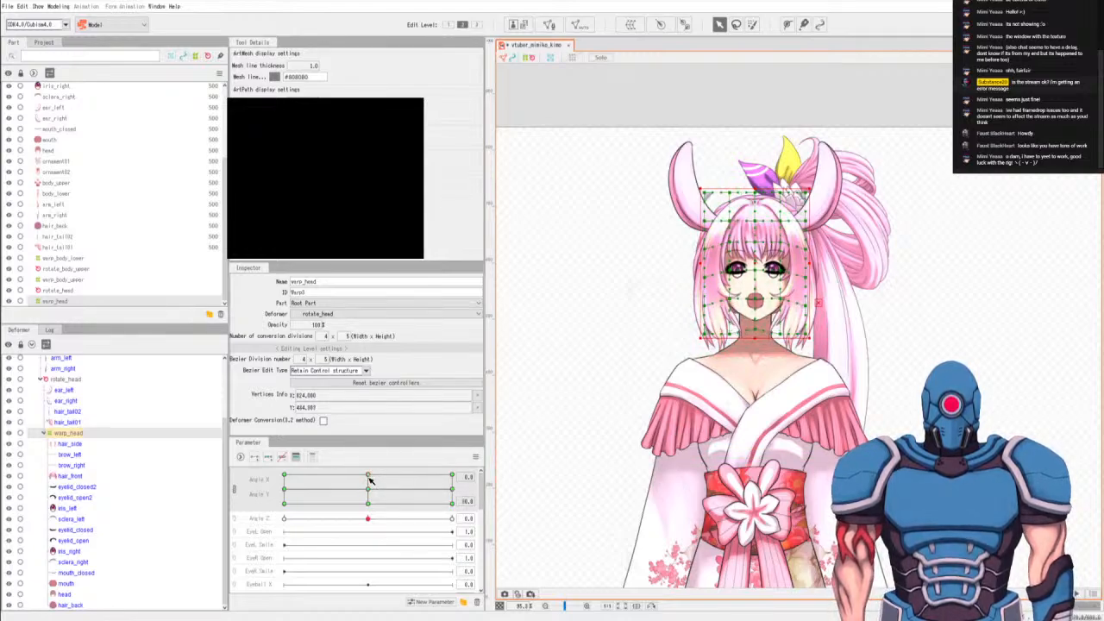
pyautogui.click(370, 489)
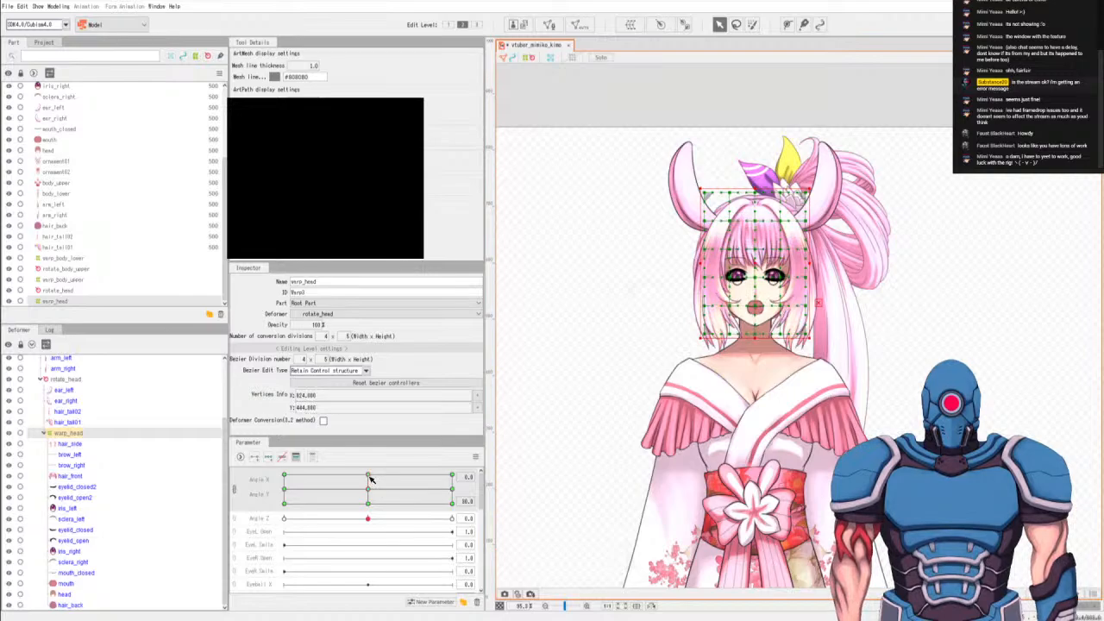
# Raise the inner points of warp_head's second row from the top at Angle Y 30, and compare with the Angle Y 0 keyform.
pyautogui.press('q')
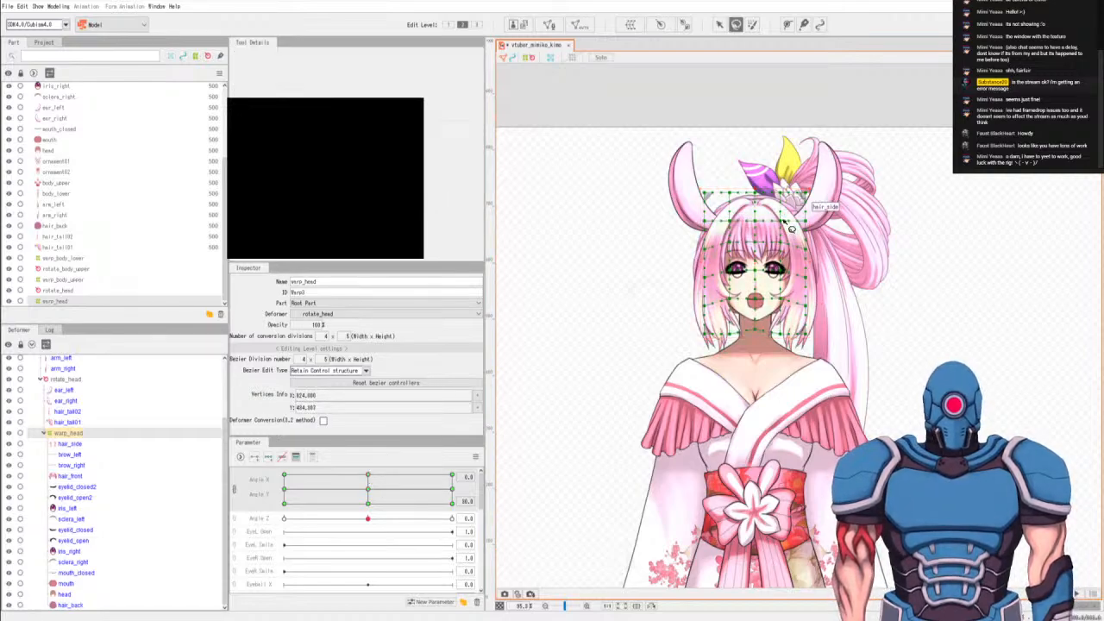
pyautogui.moveTo(793, 226)
pyautogui.mouseDown()
pyautogui.moveTo(766, 229)
pyautogui.moveTo(791, 213)
pyautogui.mouseUp()
pyautogui.press('v')
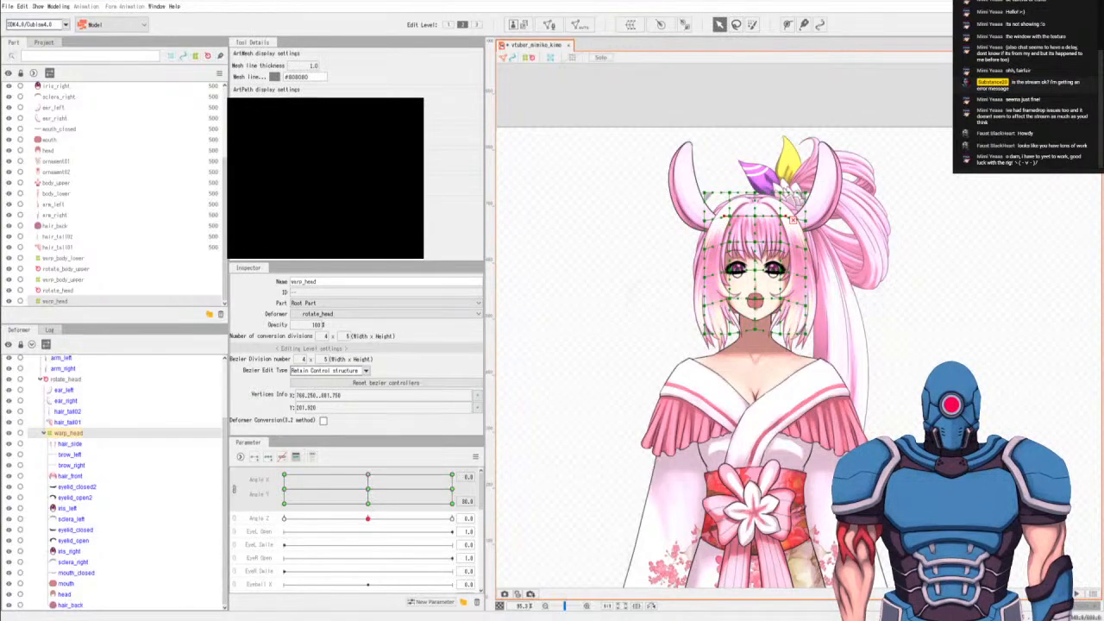
pyautogui.click(371, 493)
pyautogui.click(369, 476)
pyautogui.moveTo(371, 489); pyautogui.dragTo(371, 480)
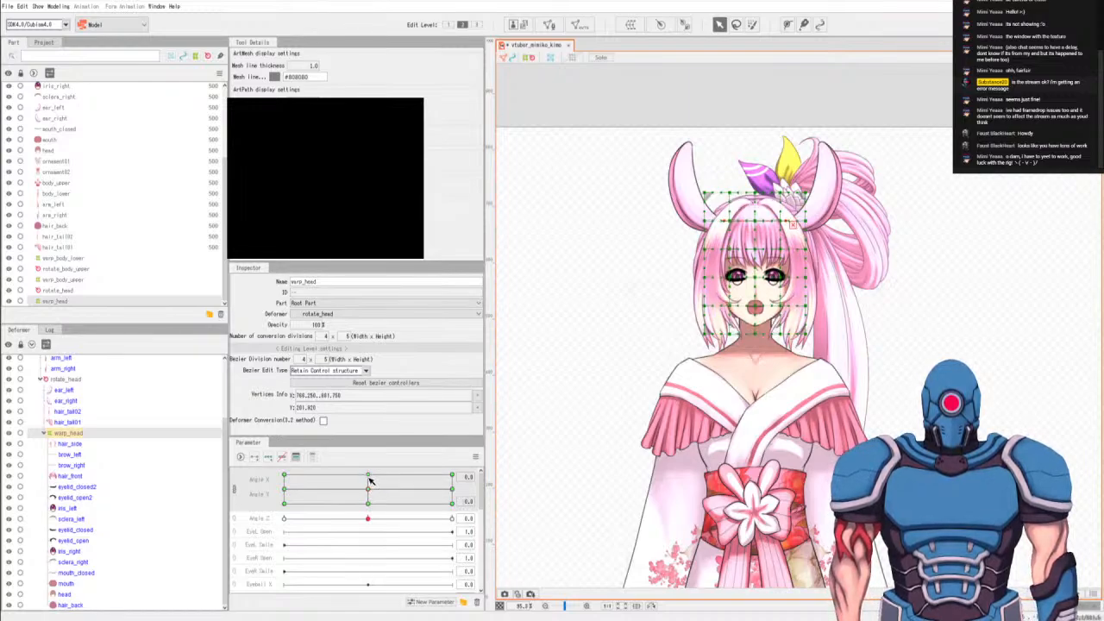
pyautogui.click(371, 481)
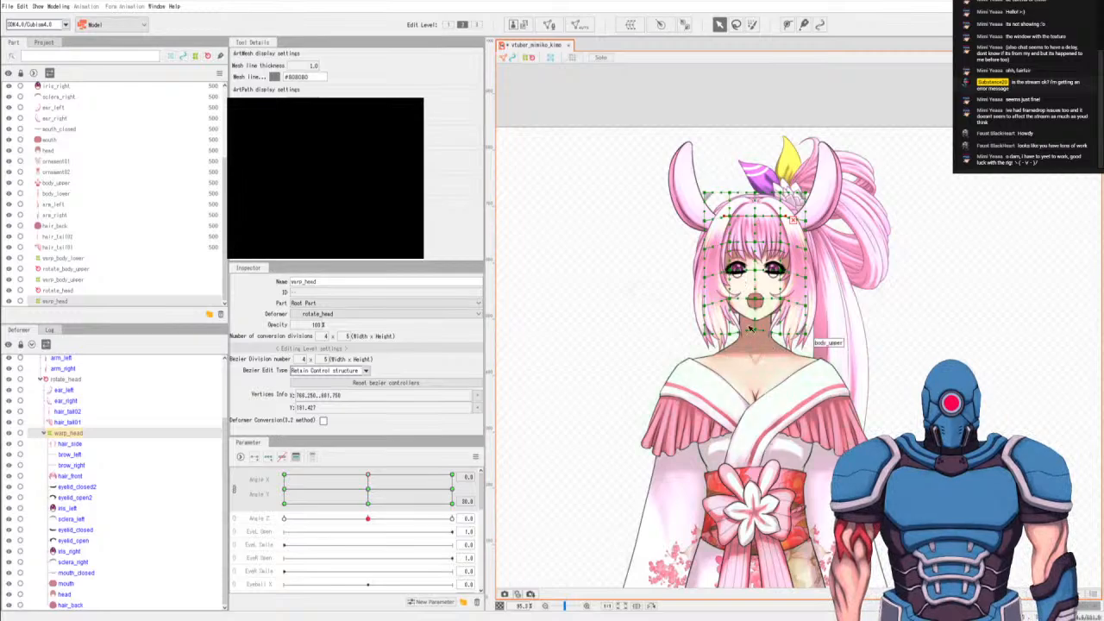
# Lower the points of both warp_head side edges from forehead to chin level at Angle X 0, Angle Y 30.
pyautogui.press('l')
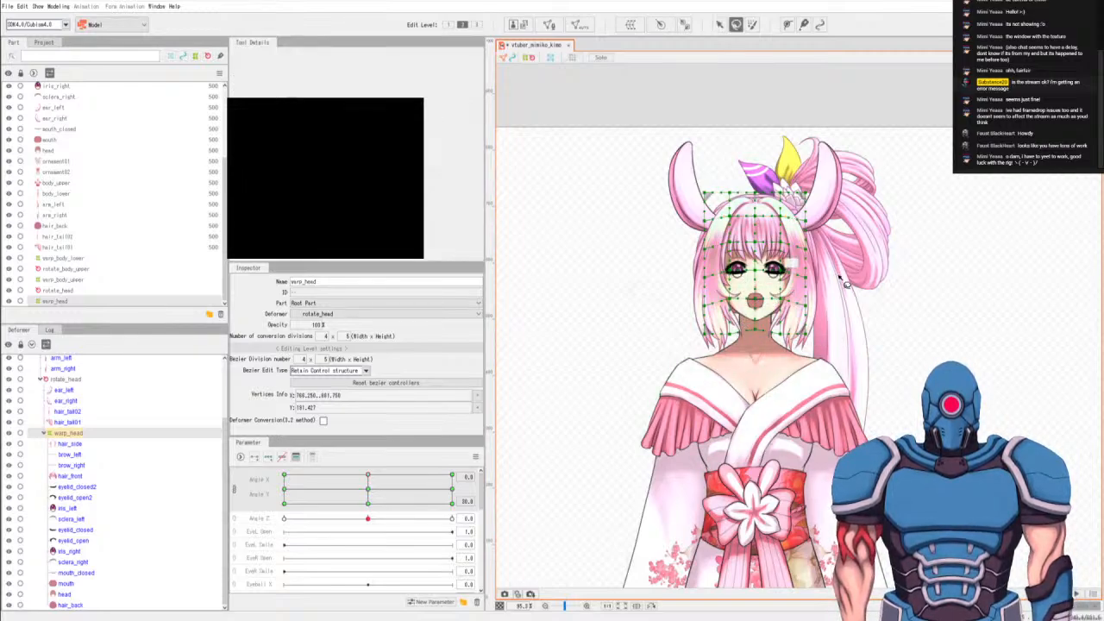
pyautogui.moveTo(367, 475)
pyautogui.mouseDown()
pyautogui.moveTo(369, 489)
pyautogui.moveTo(368, 480)
pyautogui.mouseUp()
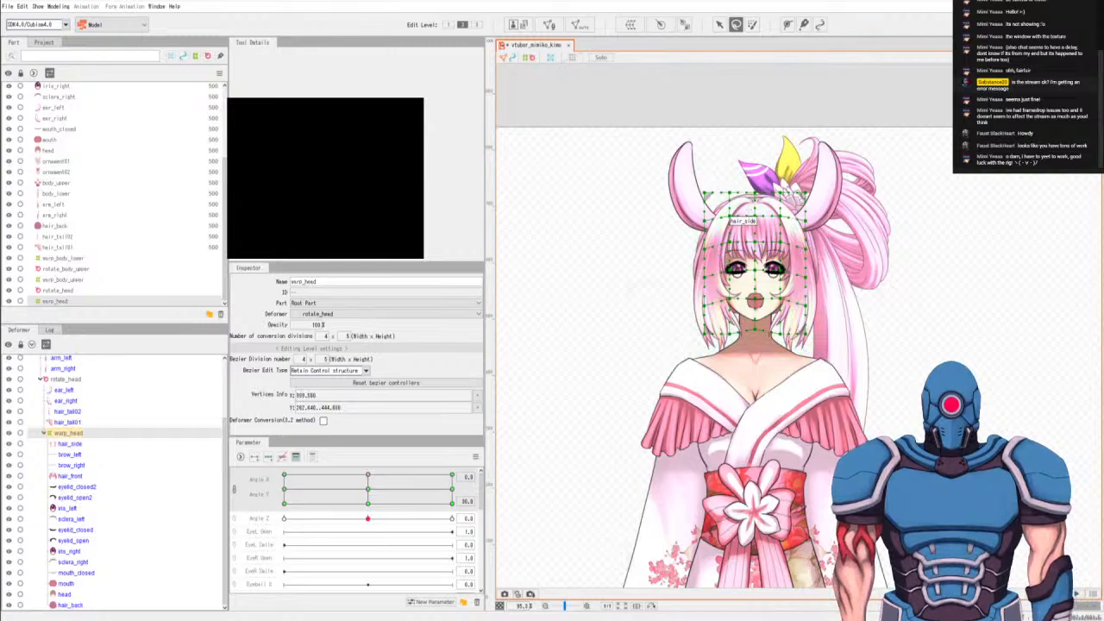
pyautogui.moveTo(709, 245)
pyautogui.mouseDown()
pyautogui.moveTo(724, 292)
pyautogui.moveTo(712, 245)
pyautogui.mouseUp()
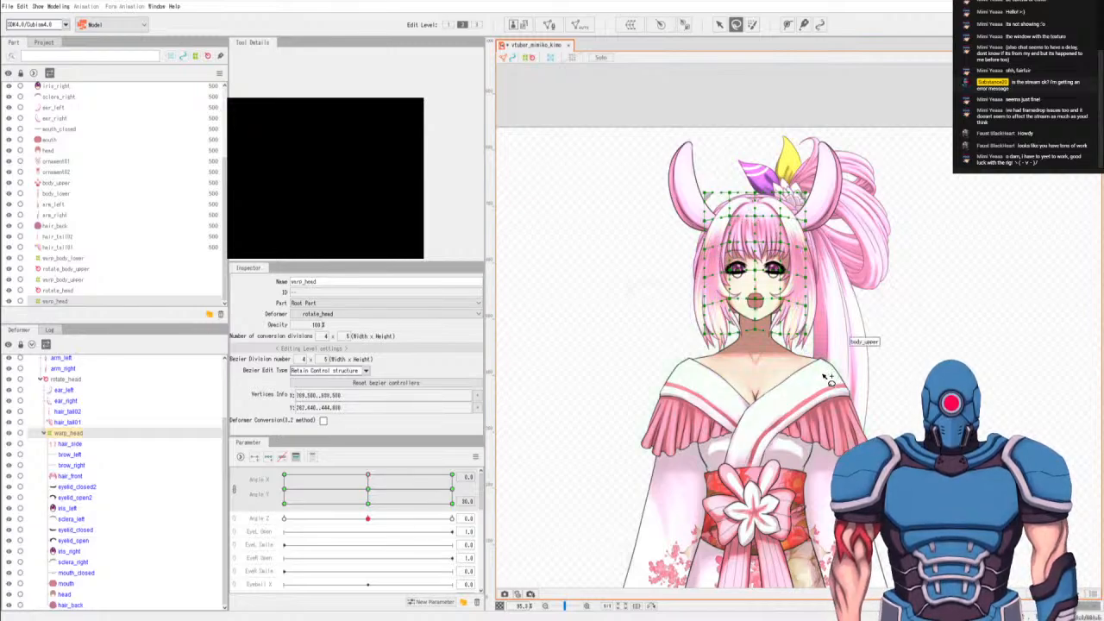
pyautogui.press('v')
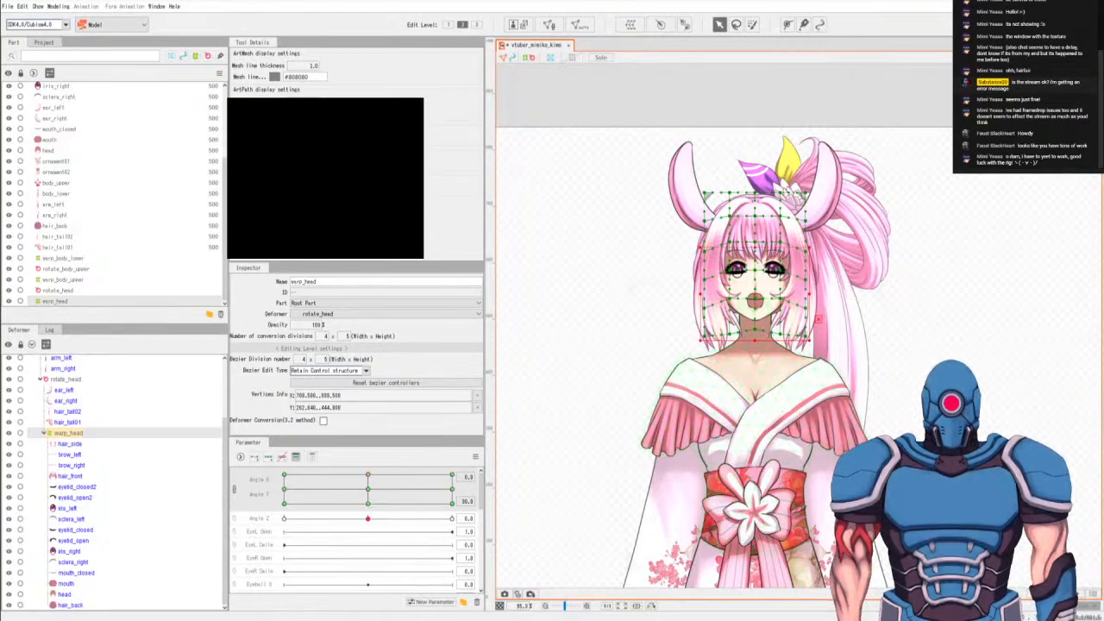
# Compare warp_head's Angle Y 0 and 30 keyforms at Angle X 0, and raise its central column of points at Angle Y 30.
pyautogui.click(368, 492)
pyautogui.click(371, 484)
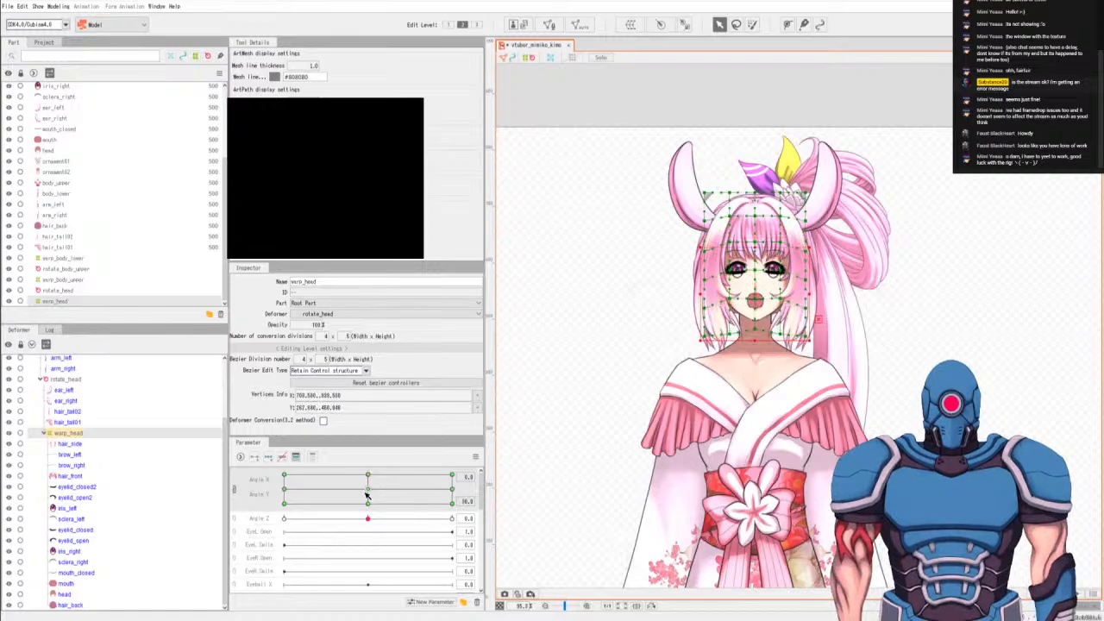
pyautogui.click(366, 496)
pyautogui.moveTo(365, 486); pyautogui.dragTo(372, 479)
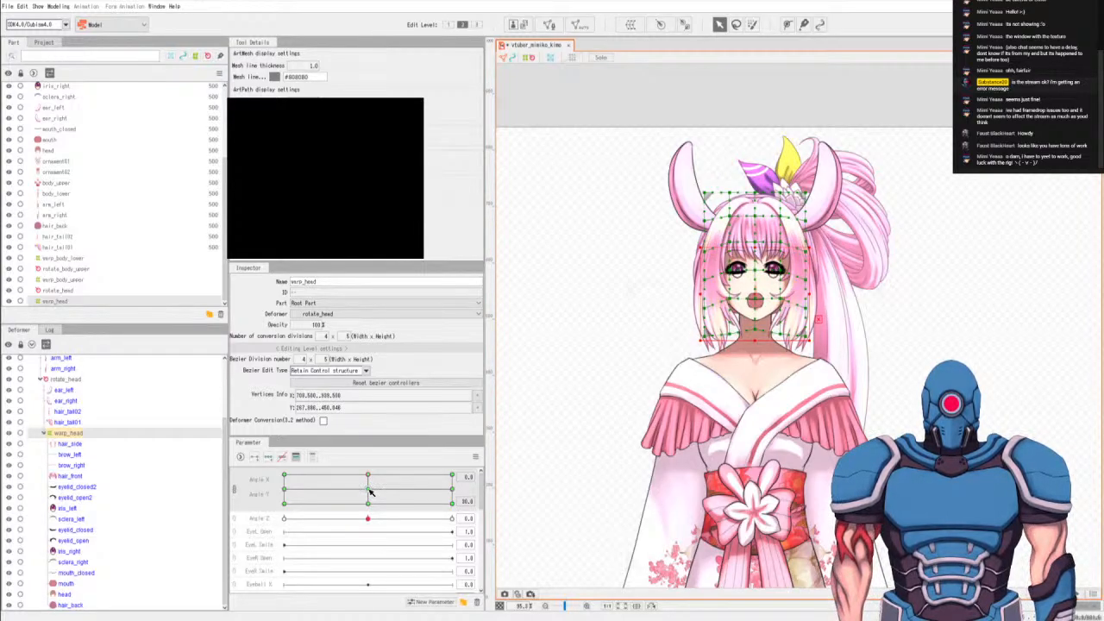
pyautogui.click(371, 491)
pyautogui.moveTo(368, 478); pyautogui.dragTo(366, 474)
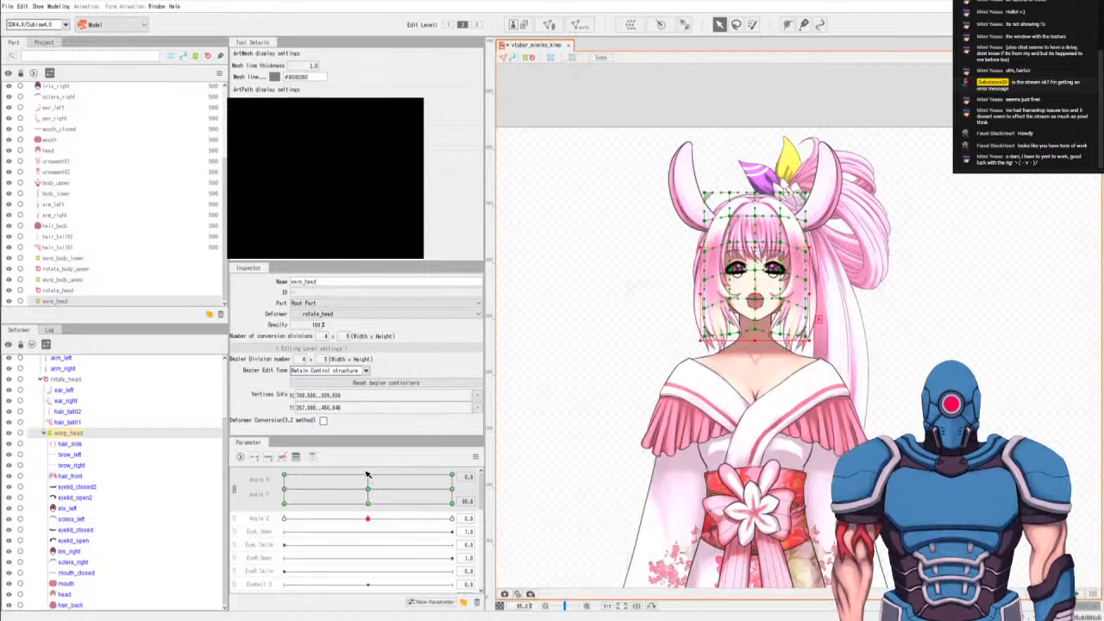
pyautogui.press('b')
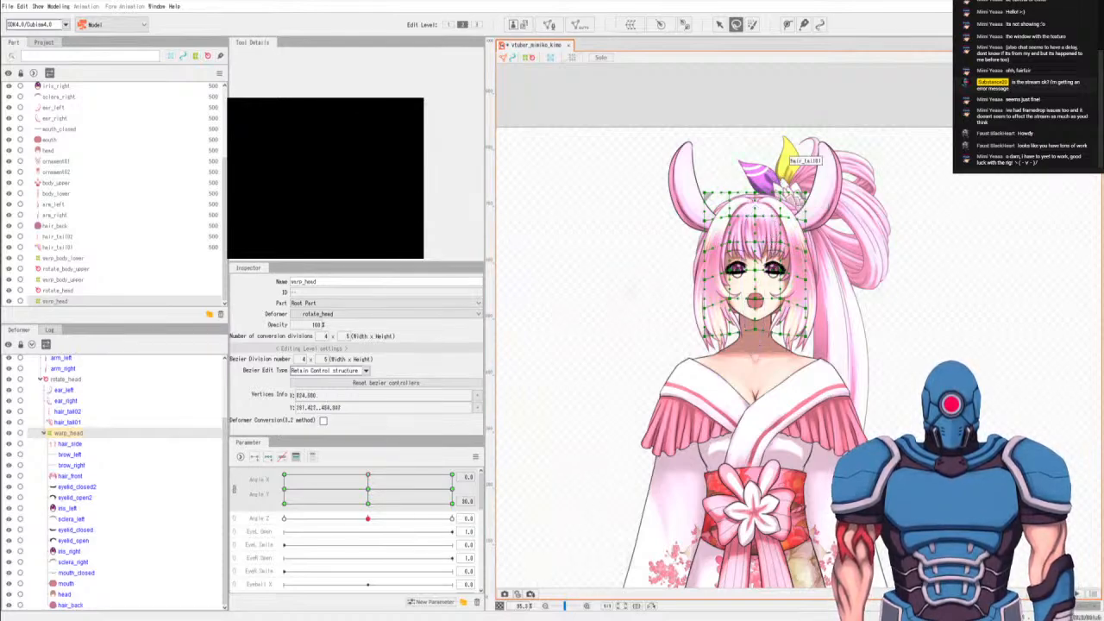
pyautogui.press('v')
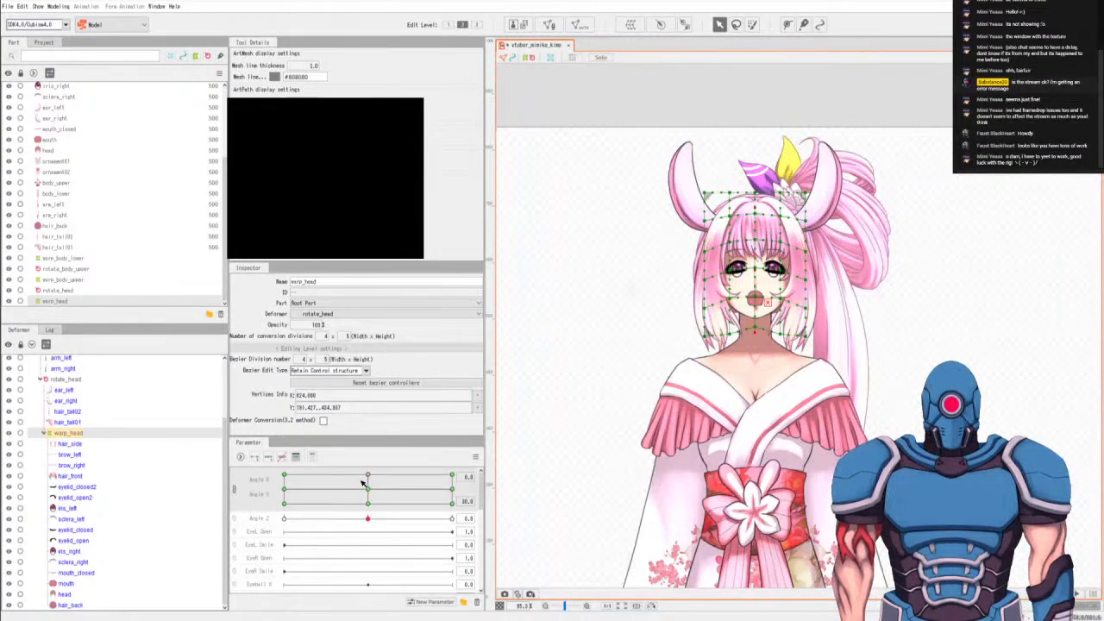
# At Angle X 0, Angle Y -30, lower the inner warp_head points in the three rows from upper forehead to eyes.
pyautogui.moveTo(368, 491)
pyautogui.mouseDown()
pyautogui.moveTo(367, 427)
pyautogui.moveTo(371, 509)
pyautogui.mouseUp()
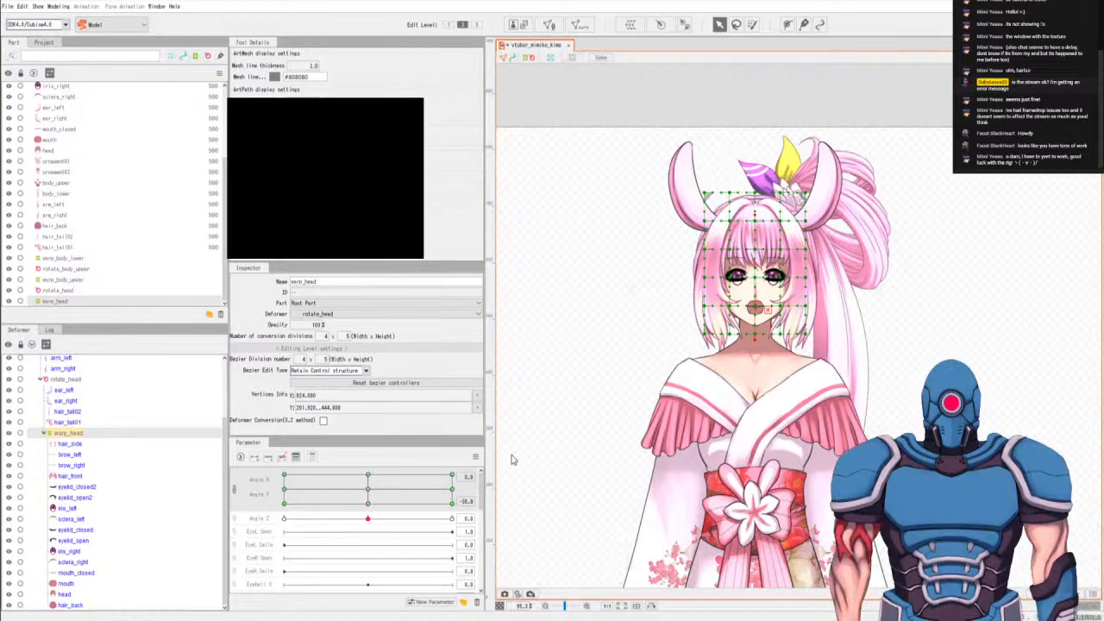
pyautogui.press('b')
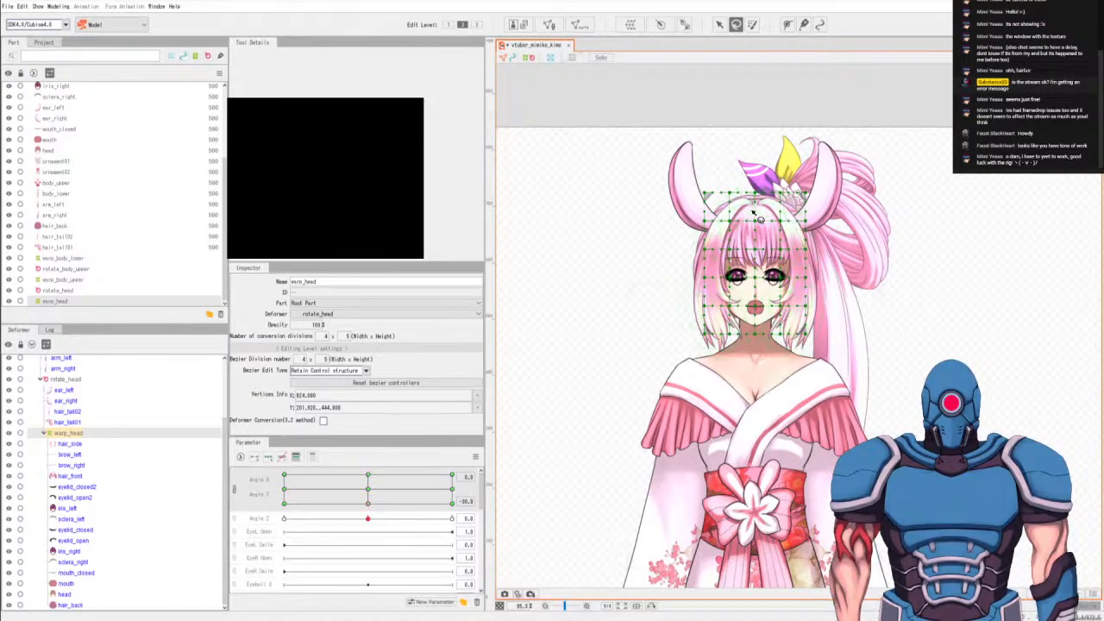
pyautogui.moveTo(754, 214)
pyautogui.mouseDown()
pyautogui.moveTo(721, 278)
pyautogui.moveTo(756, 298)
pyautogui.moveTo(791, 269)
pyautogui.moveTo(802, 211)
pyautogui.mouseUp()
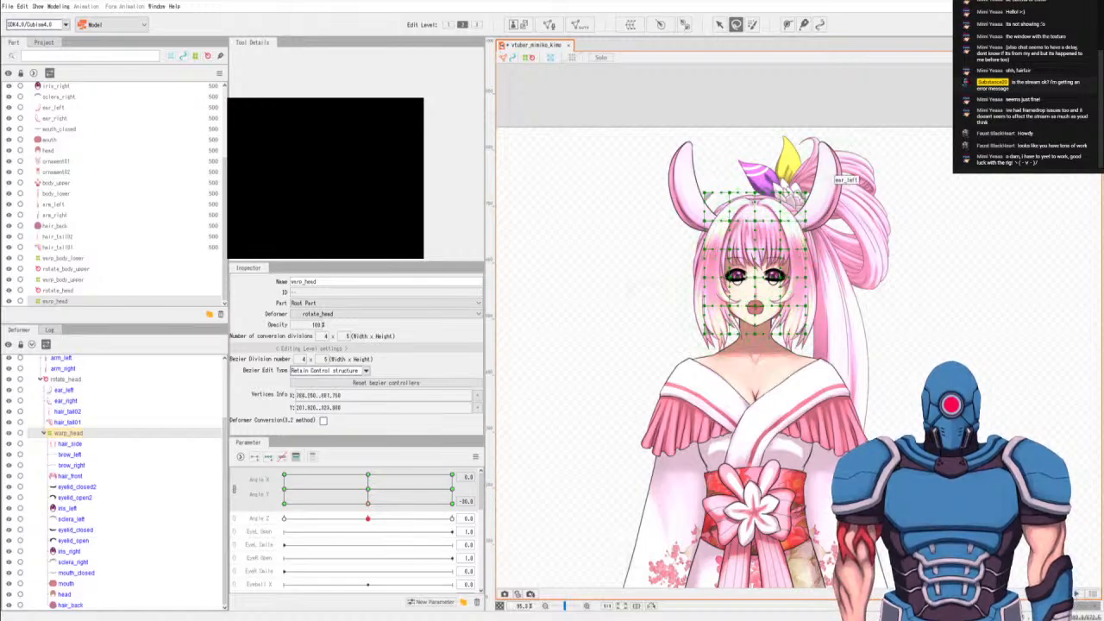
pyautogui.press('v')
pyautogui.press('Down')
pyautogui.press('Down')
pyautogui.press('Down')
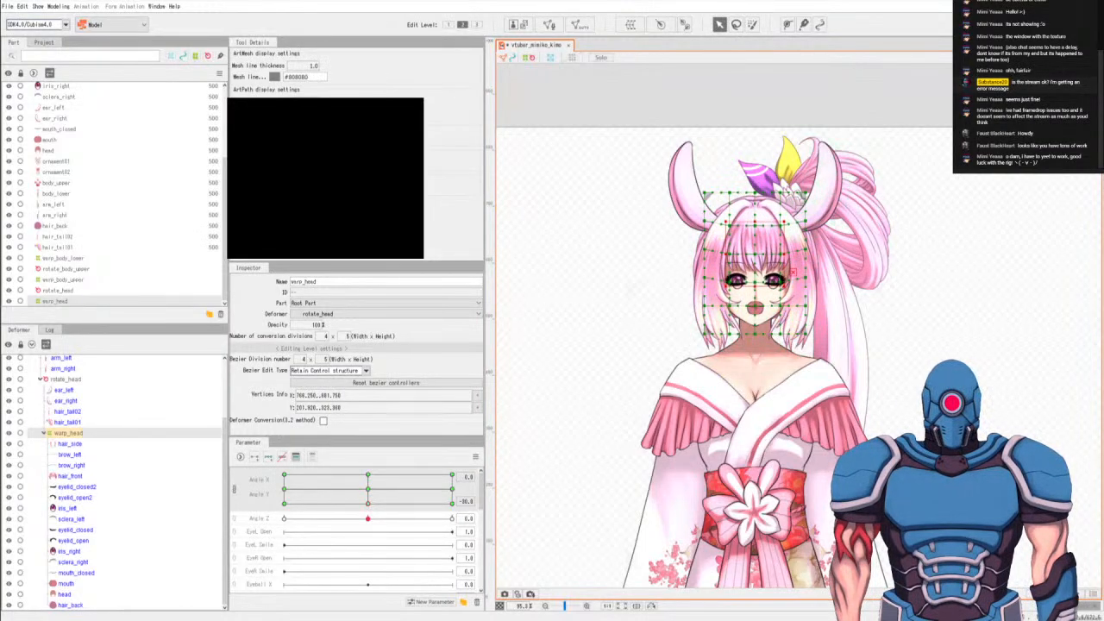
# Lower warp_head's inner mouth-row points and its bottom centre point at Angle X 0, Angle Y -30.
pyautogui.press('q')
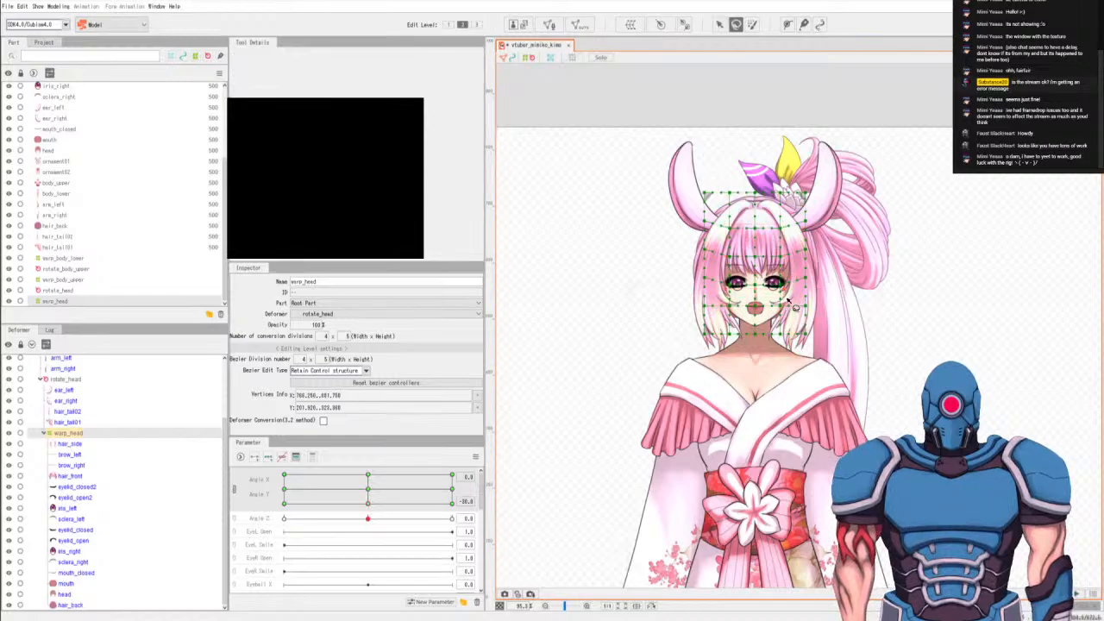
pyautogui.moveTo(789, 299)
pyautogui.mouseDown()
pyautogui.moveTo(737, 316)
pyautogui.moveTo(797, 302)
pyautogui.mouseUp()
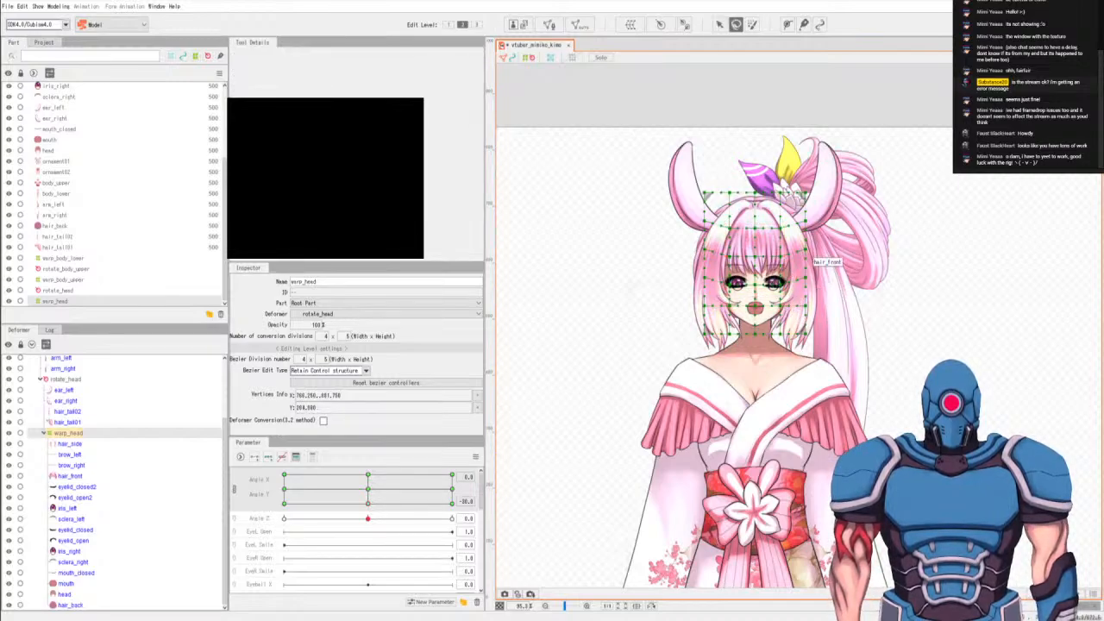
pyautogui.press('v')
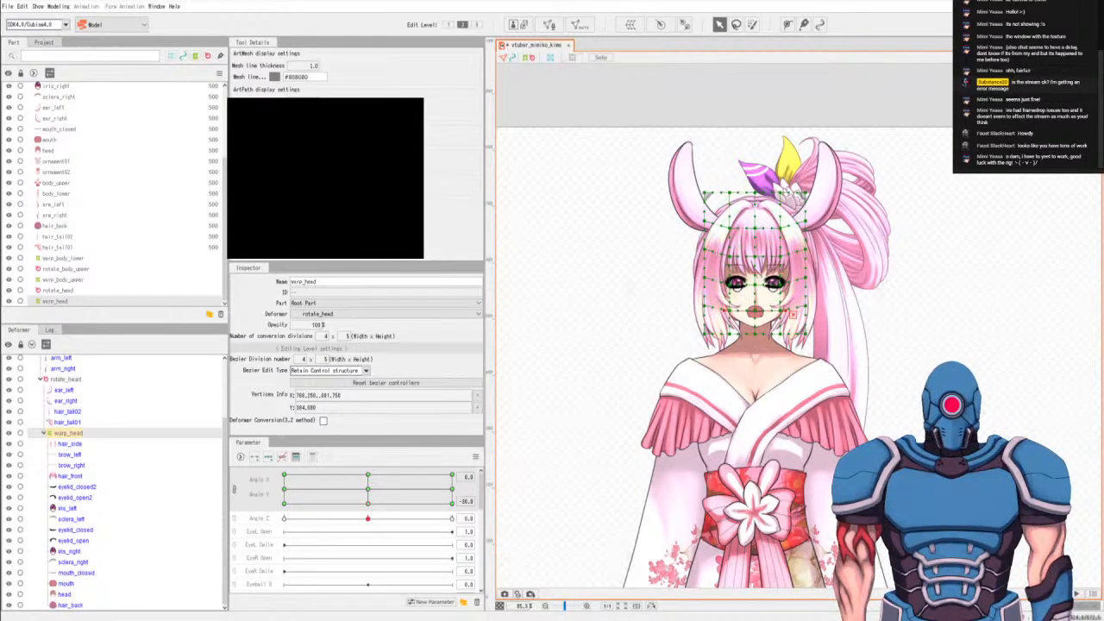
pyautogui.press('q')
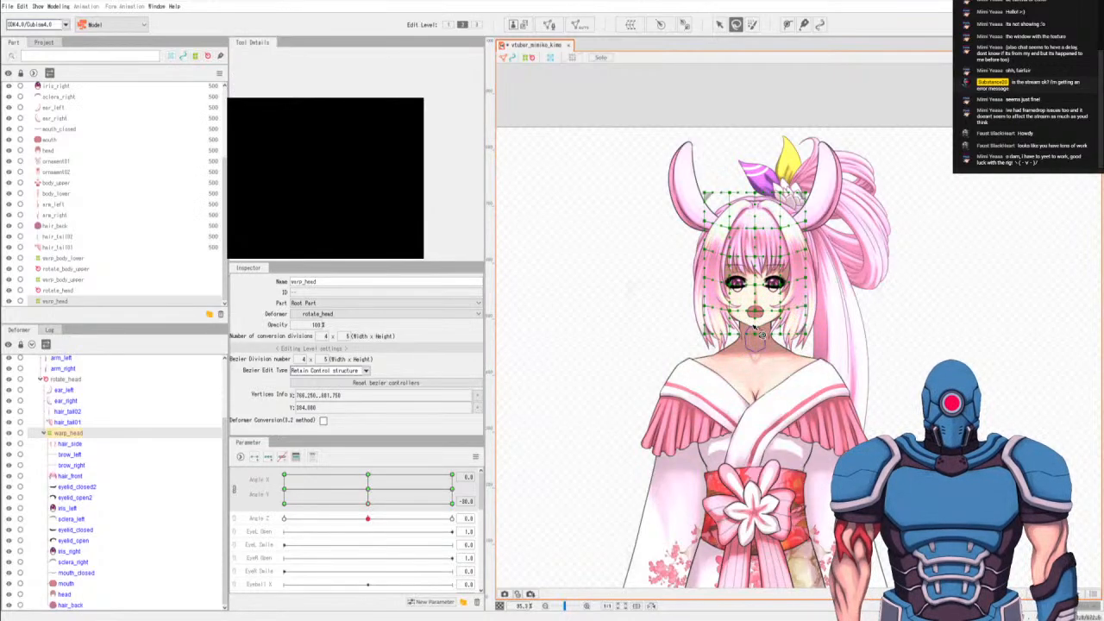
pyautogui.press('v')
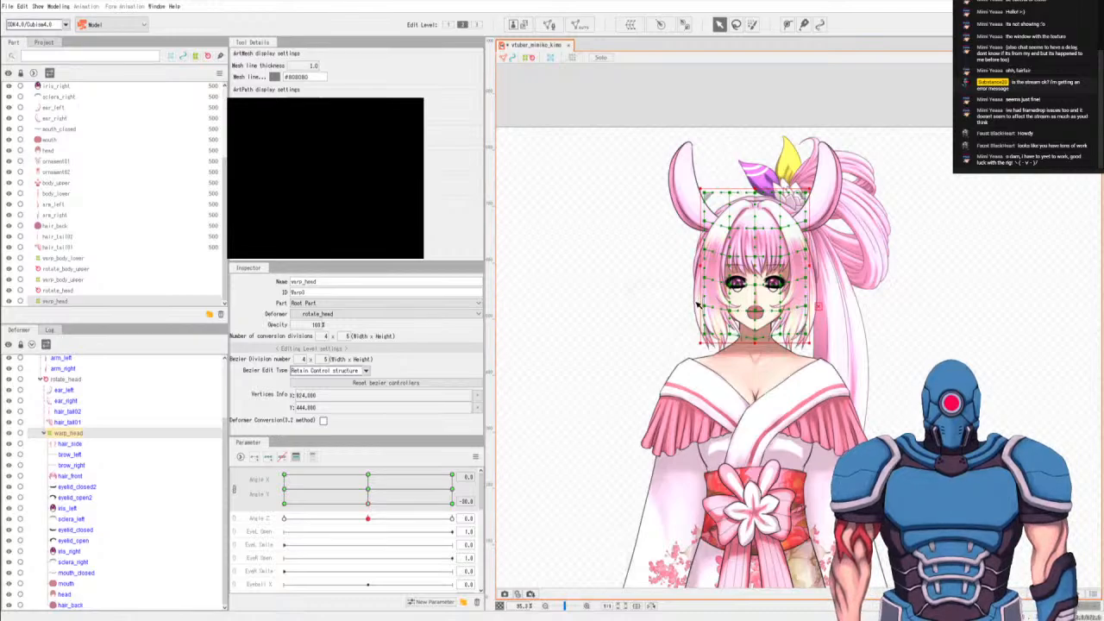
# At Angle X 0, Angle Y -30, lower warp_head's inner bottom-row points and check the motion from Angle Y 0.
pyautogui.press('q')
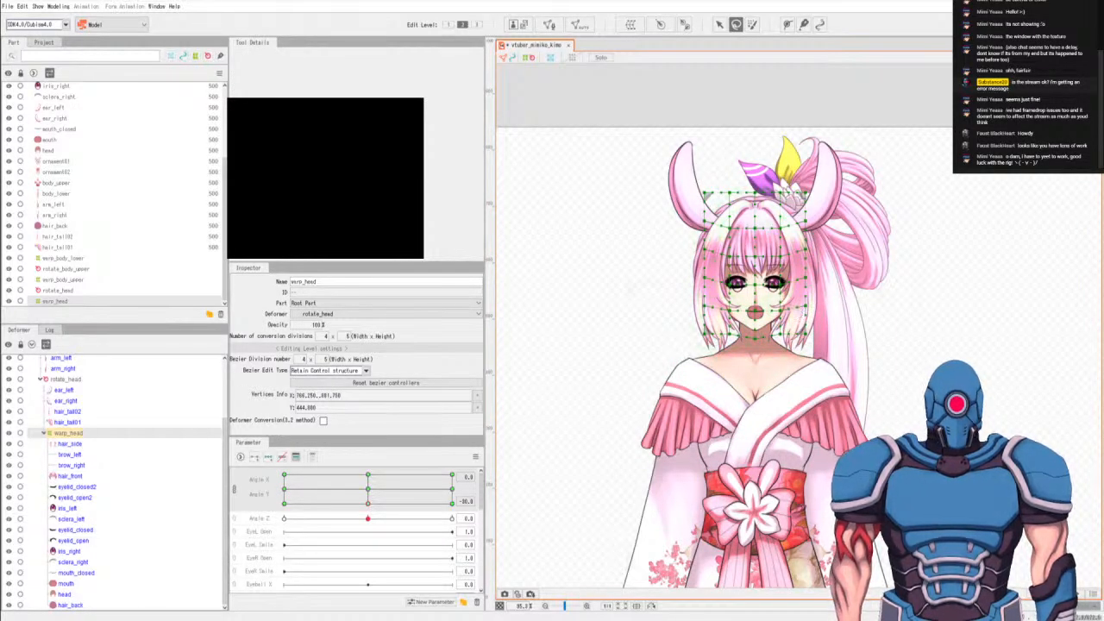
pyautogui.press('v')
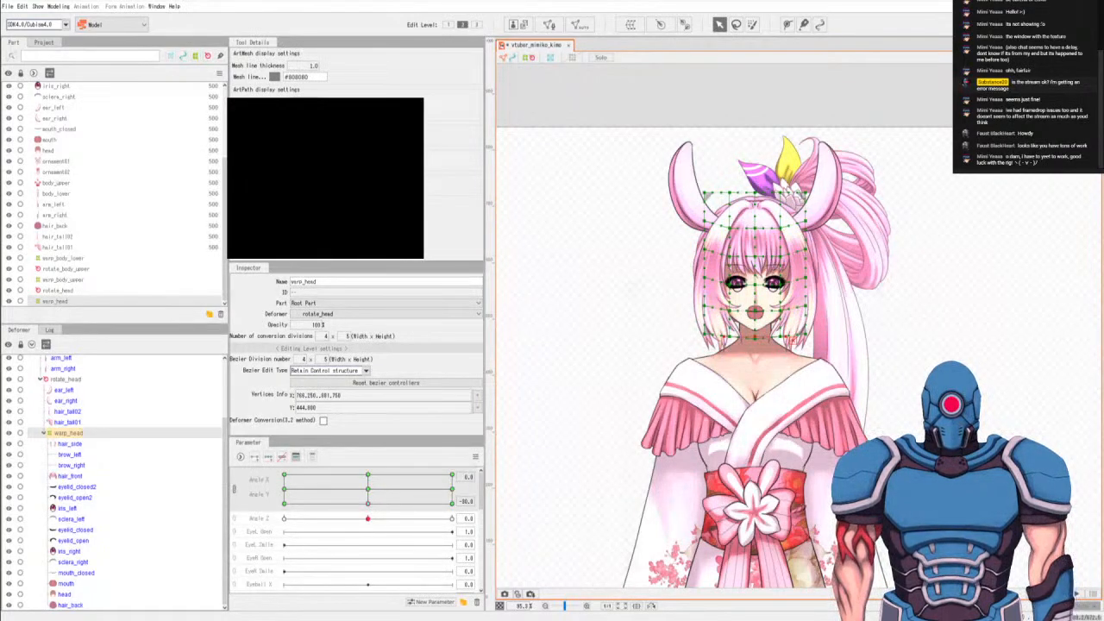
pyautogui.press('q')
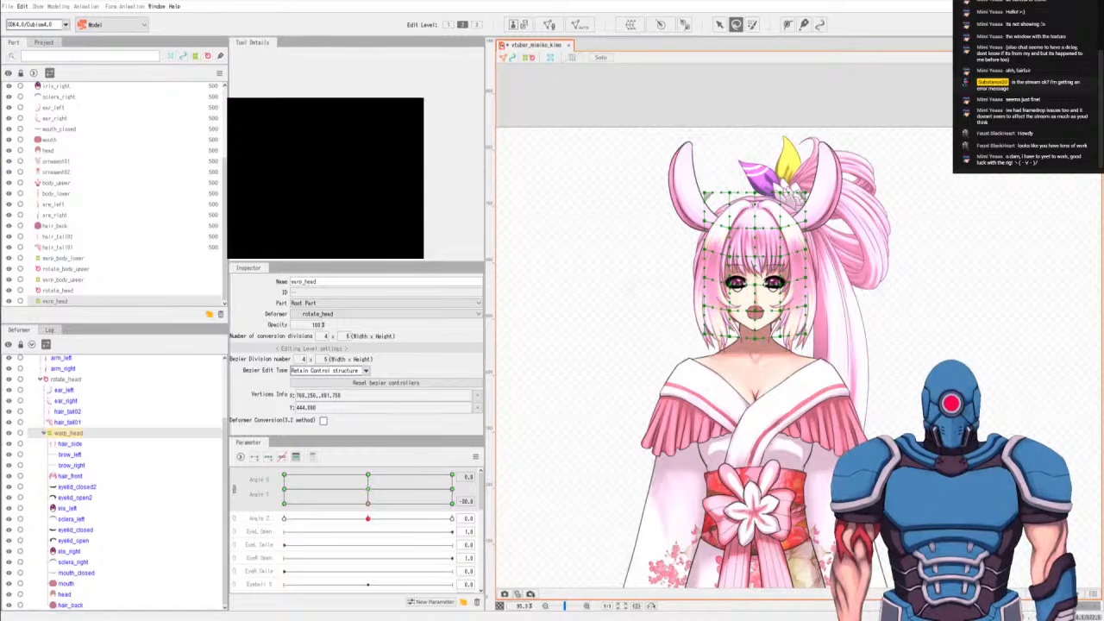
pyautogui.moveTo(367, 501); pyautogui.dragTo(369, 503)
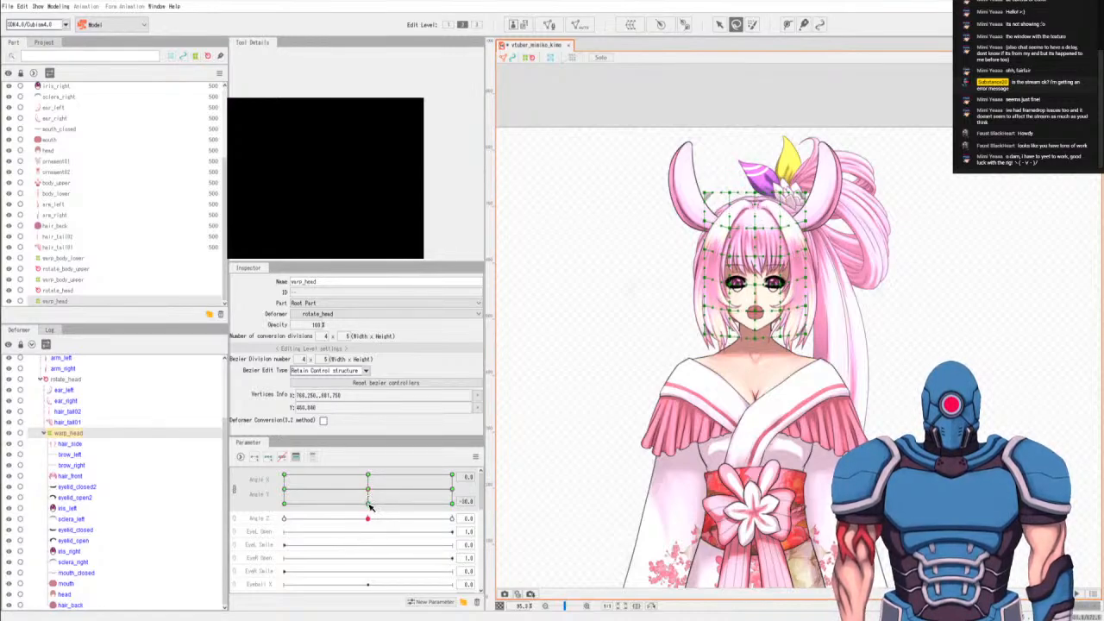
pyautogui.moveTo(369, 490); pyautogui.dragTo(368, 503)
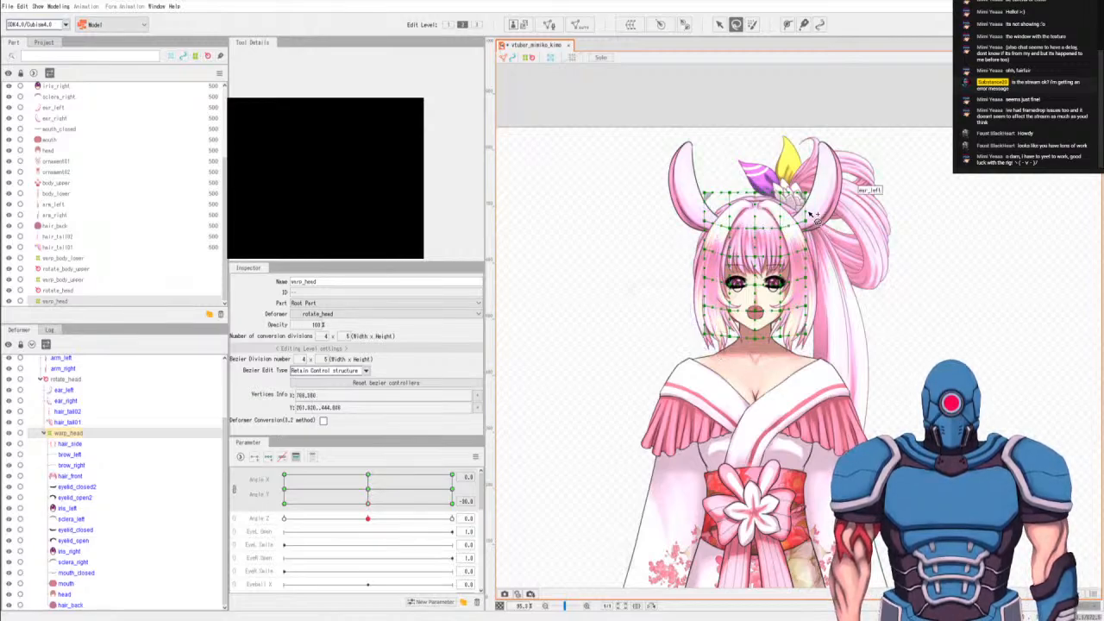
# Raise the points of both warp_head side edges, including the top corners, at Angle X 0, Angle Y -30.
pyautogui.press('v')
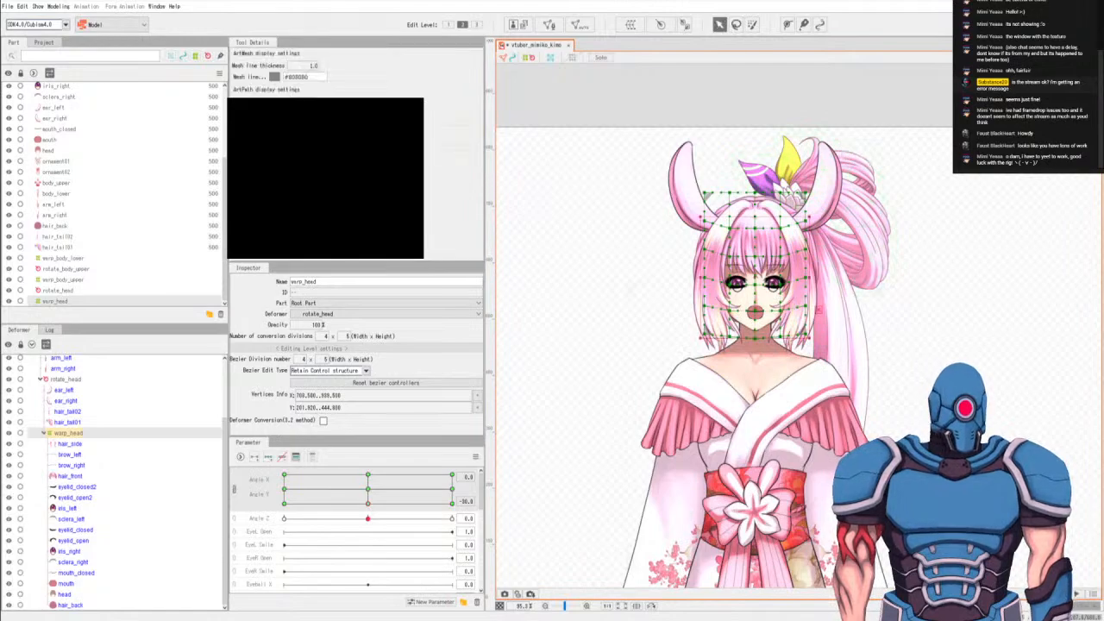
pyautogui.press('Up')
pyautogui.press('Up')
pyautogui.press('Up')
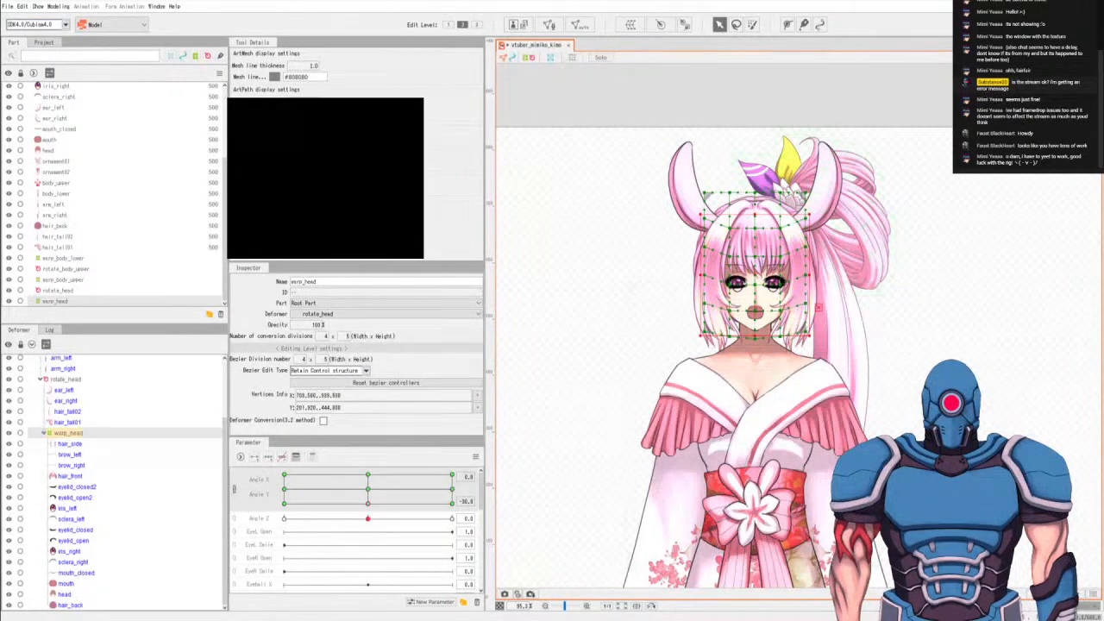
pyautogui.press('l')
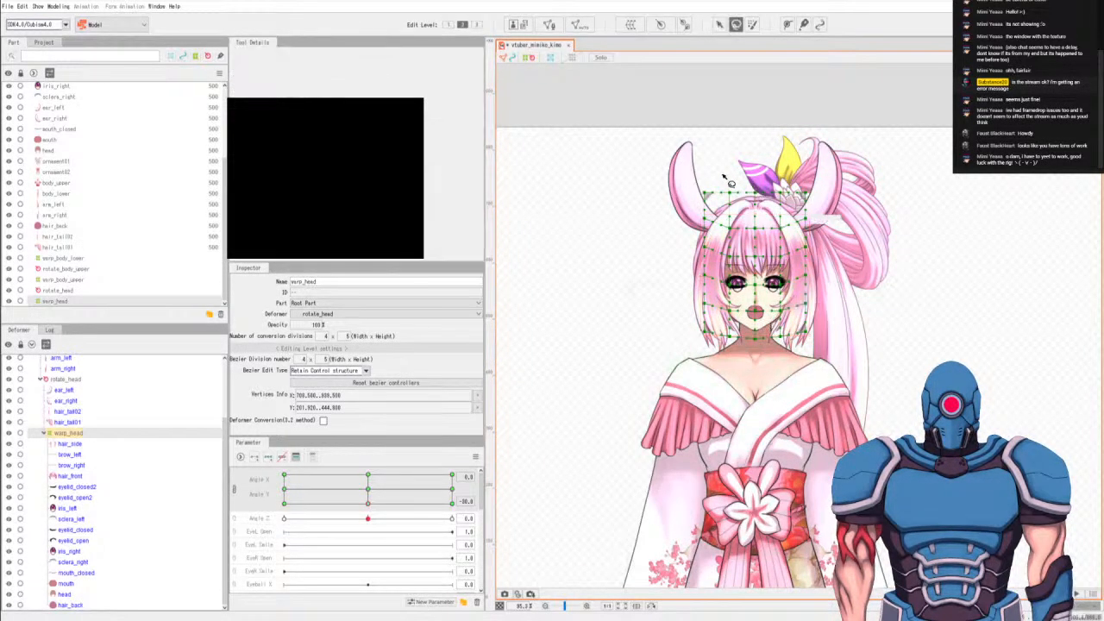
pyautogui.moveTo(696, 207)
pyautogui.mouseDown()
pyautogui.moveTo(708, 176)
pyautogui.moveTo(718, 194)
pyautogui.mouseUp()
pyautogui.moveTo(822, 192)
pyautogui.mouseDown()
pyautogui.moveTo(819, 211)
pyautogui.moveTo(807, 172)
pyautogui.moveTo(818, 196)
pyautogui.mouseUp()
pyautogui.press('v')
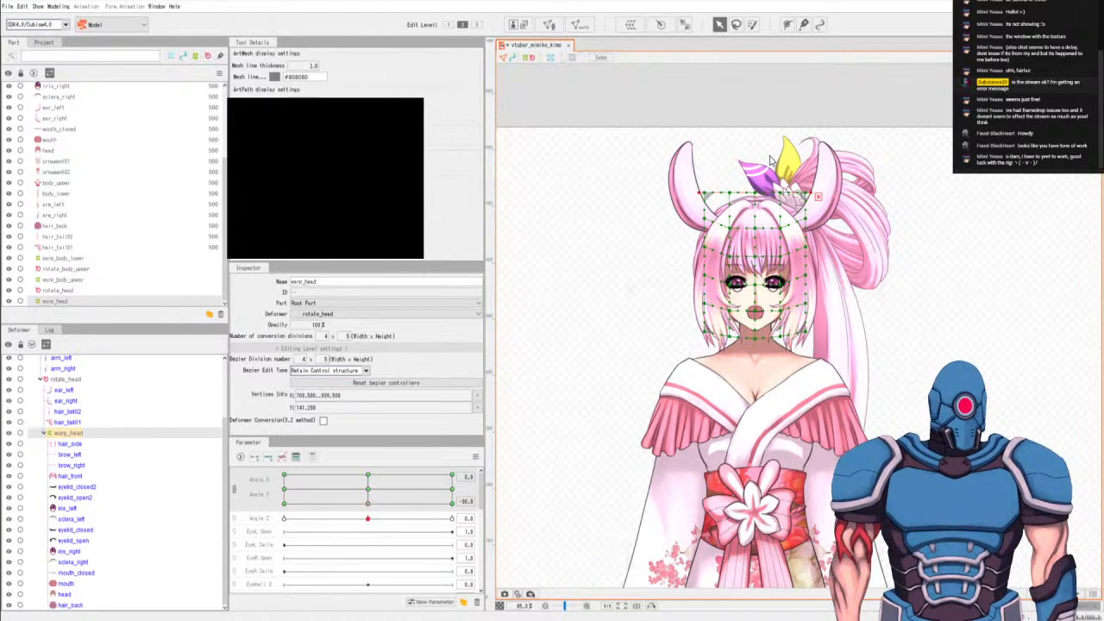
# Lower warp_head's central column of points at Angle X 0, Angle Y -30, and compare with the Angle Y 30 and 0 keyforms.
pyautogui.press('l')
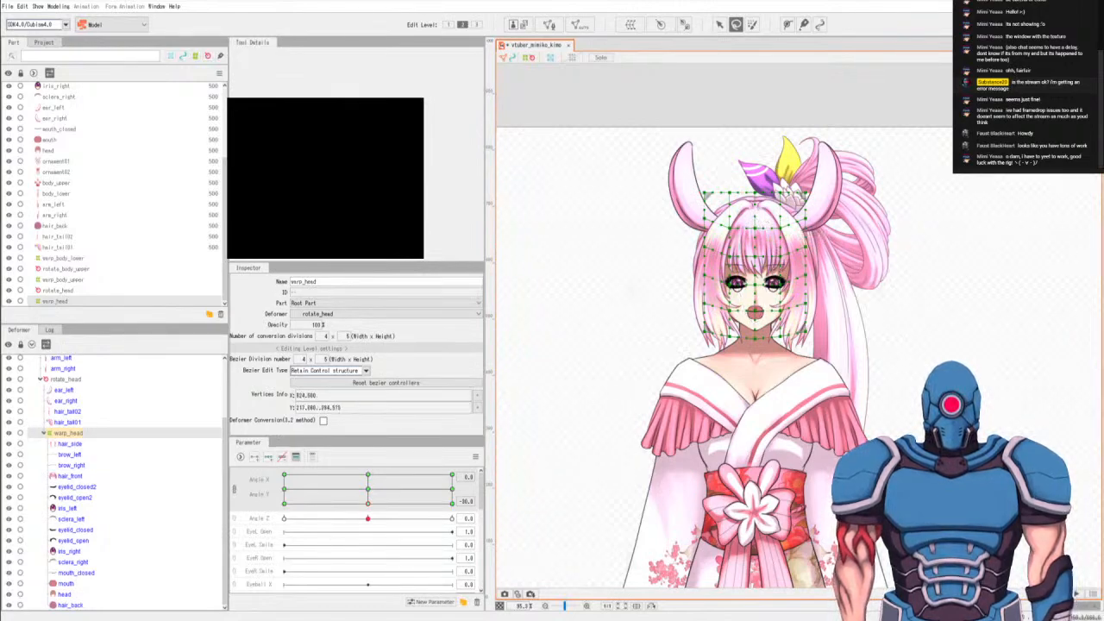
pyautogui.press('v')
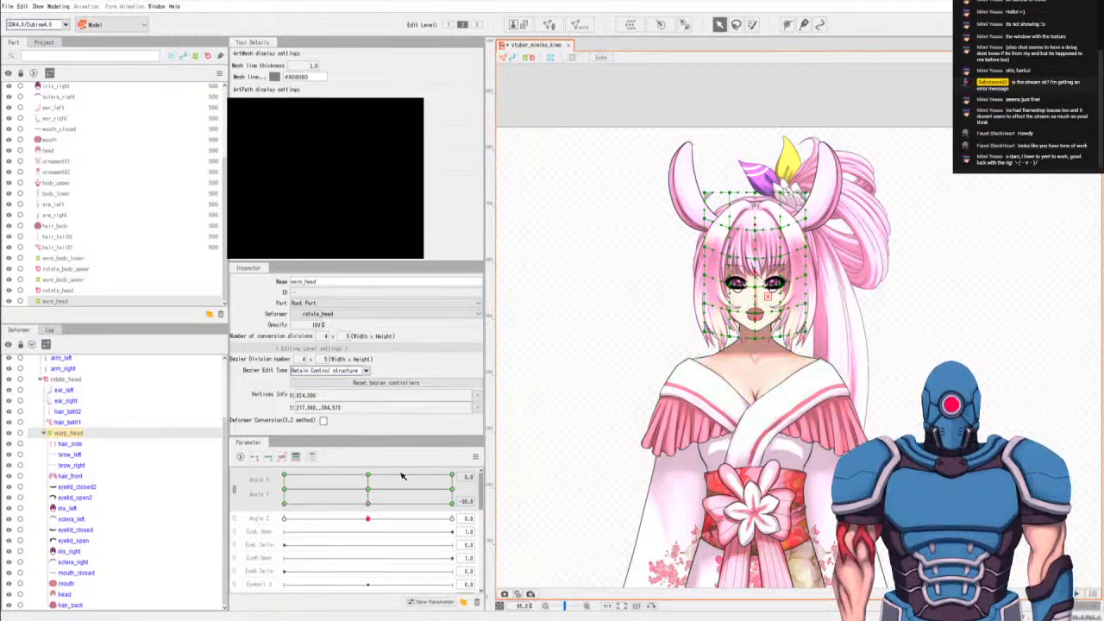
pyautogui.moveTo(375, 493)
pyautogui.mouseDown()
pyautogui.moveTo(382, 466)
pyautogui.moveTo(370, 503)
pyautogui.moveTo(367, 461)
pyautogui.moveTo(365, 498)
pyautogui.moveTo(361, 468)
pyautogui.moveTo(369, 504)
pyautogui.moveTo(382, 500)
pyautogui.moveTo(377, 448)
pyautogui.moveTo(371, 484)
pyautogui.moveTo(363, 474)
pyautogui.mouseUp()
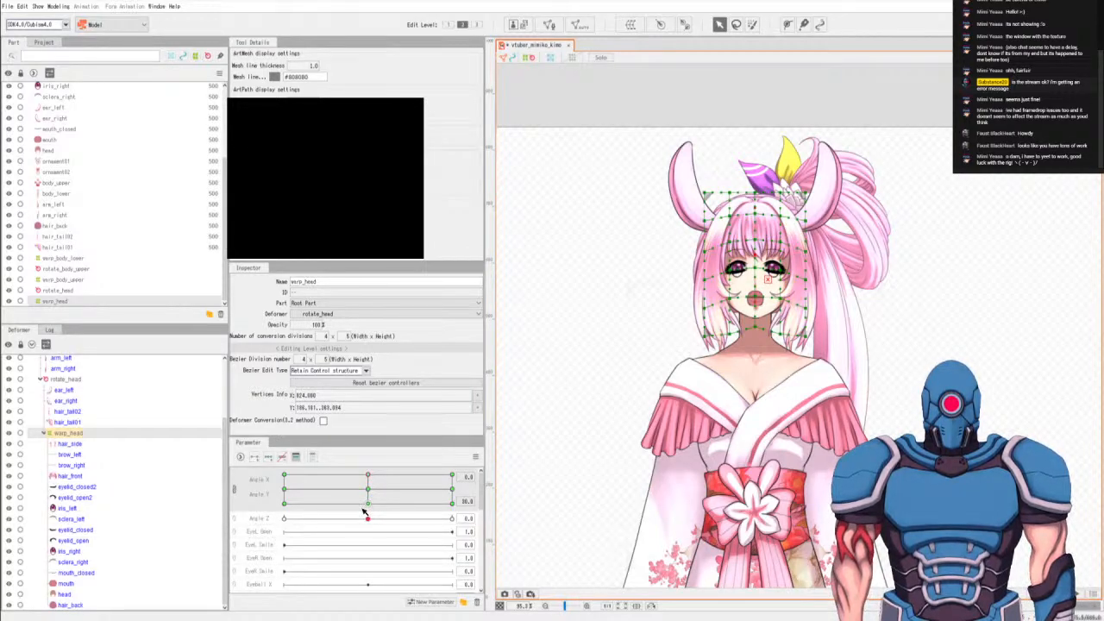
pyautogui.click(369, 489)
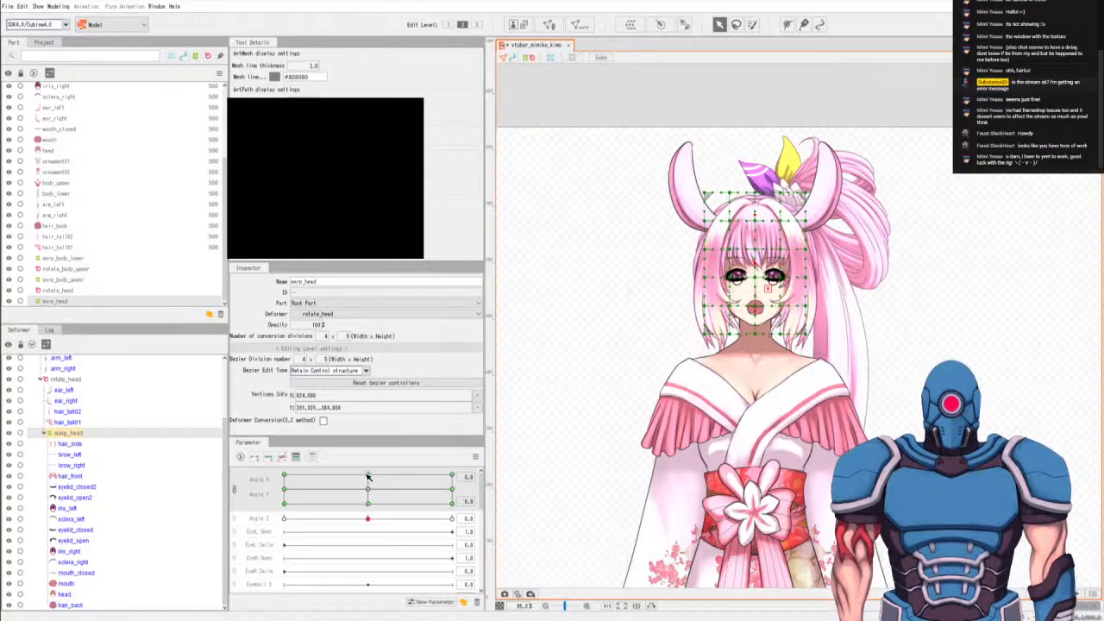
# At Angle X 0, Angle Y 30, lower the top two points of both warp_head side edges.
pyautogui.click(369, 475)
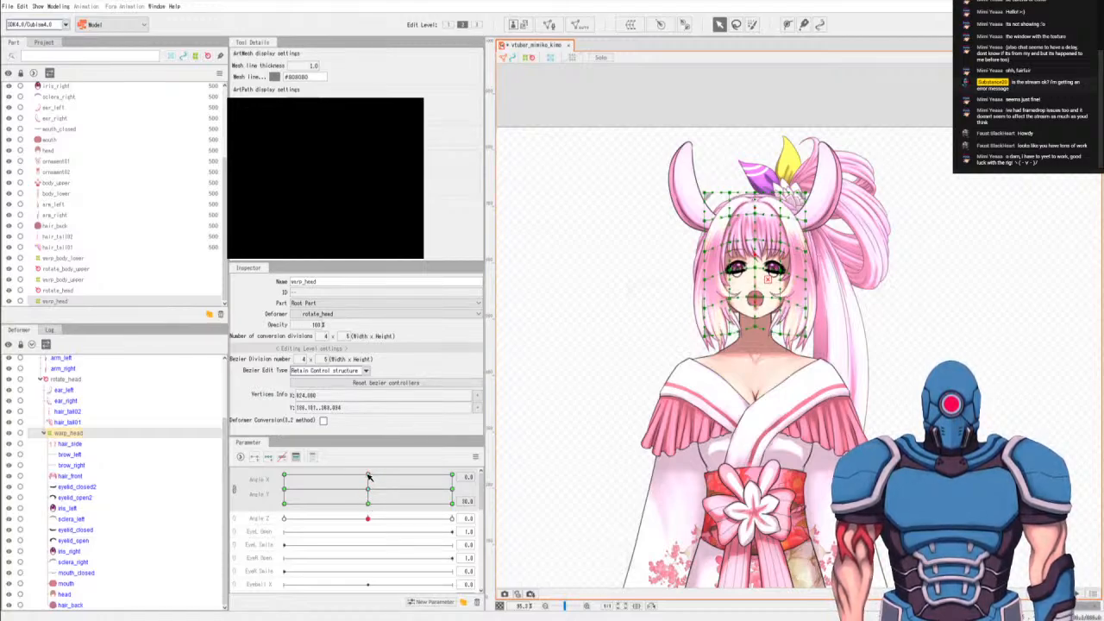
pyautogui.press('b')
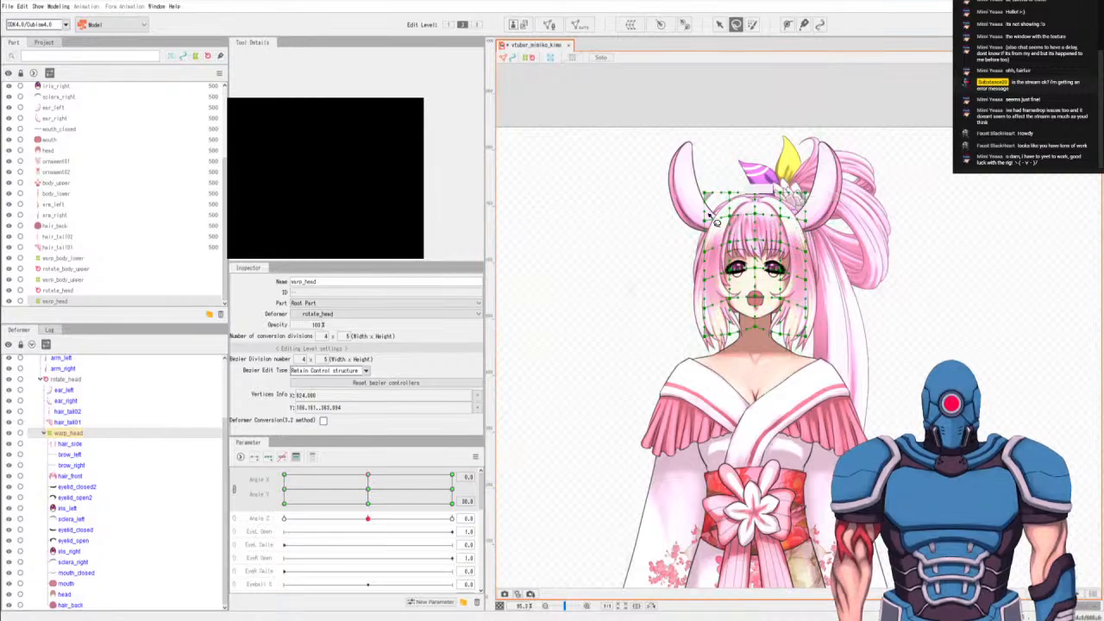
pyautogui.moveTo(709, 214); pyautogui.dragTo(696, 214)
pyautogui.moveTo(810, 221); pyautogui.dragTo(815, 212)
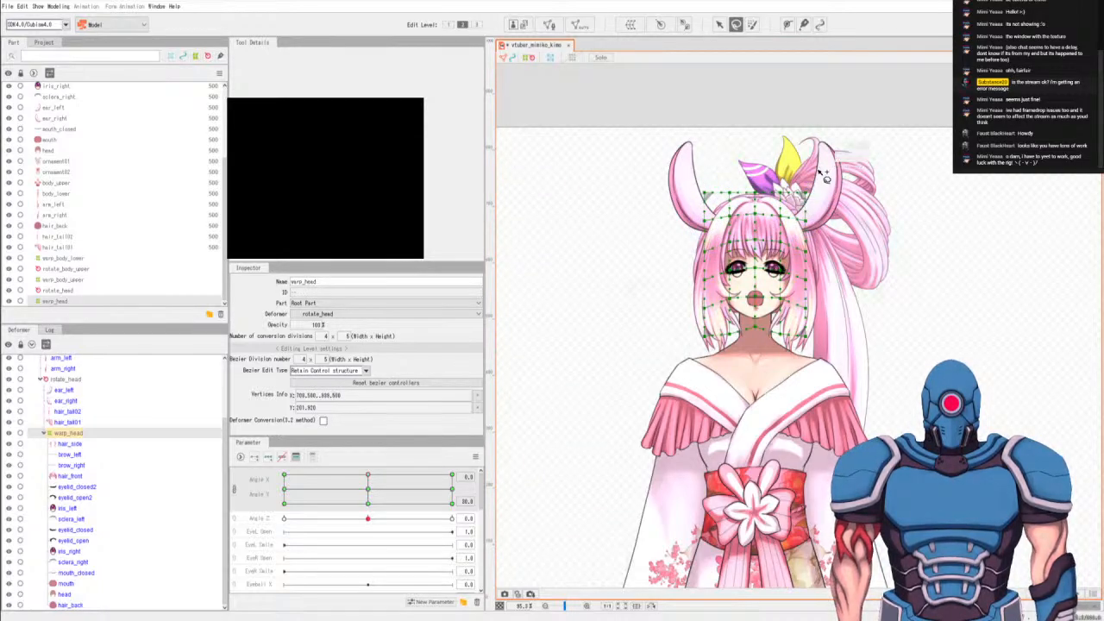
pyautogui.press('v')
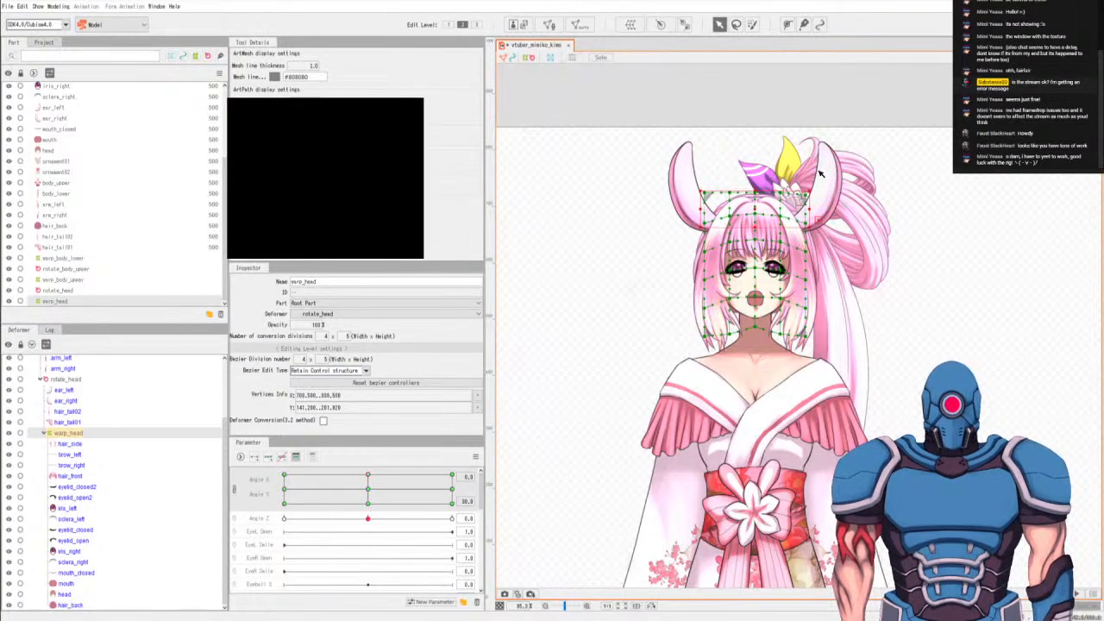
pyautogui.press('l')
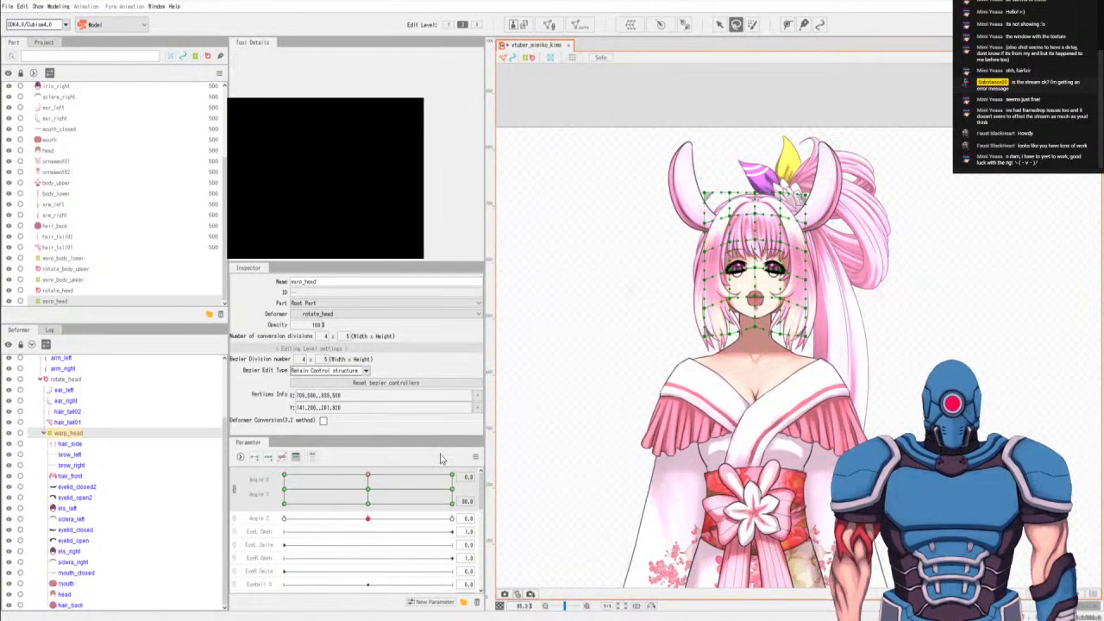
# Preview the head's vertical tilt at Angle X 0 by moving Angle Y between -30, 0 and 30.
pyautogui.moveTo(367, 489)
pyautogui.mouseDown()
pyautogui.moveTo(370, 476)
pyautogui.moveTo(376, 503)
pyautogui.mouseUp()
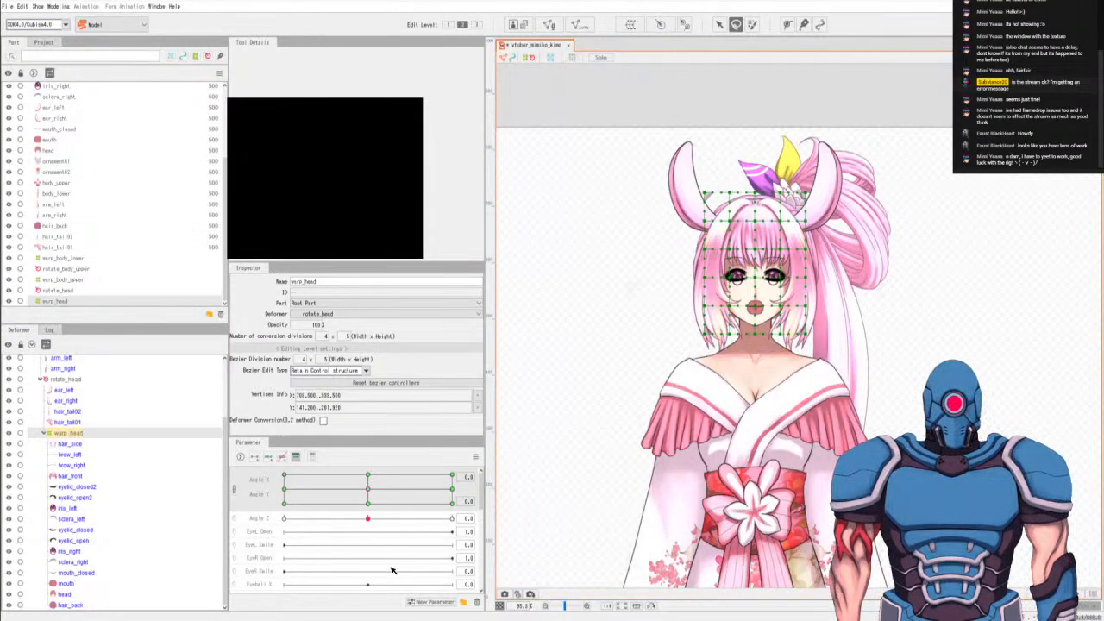
pyautogui.moveTo(377, 510)
pyautogui.mouseDown()
pyautogui.moveTo(370, 479)
pyautogui.moveTo(370, 510)
pyautogui.mouseUp()
pyautogui.rightClick(370, 510)
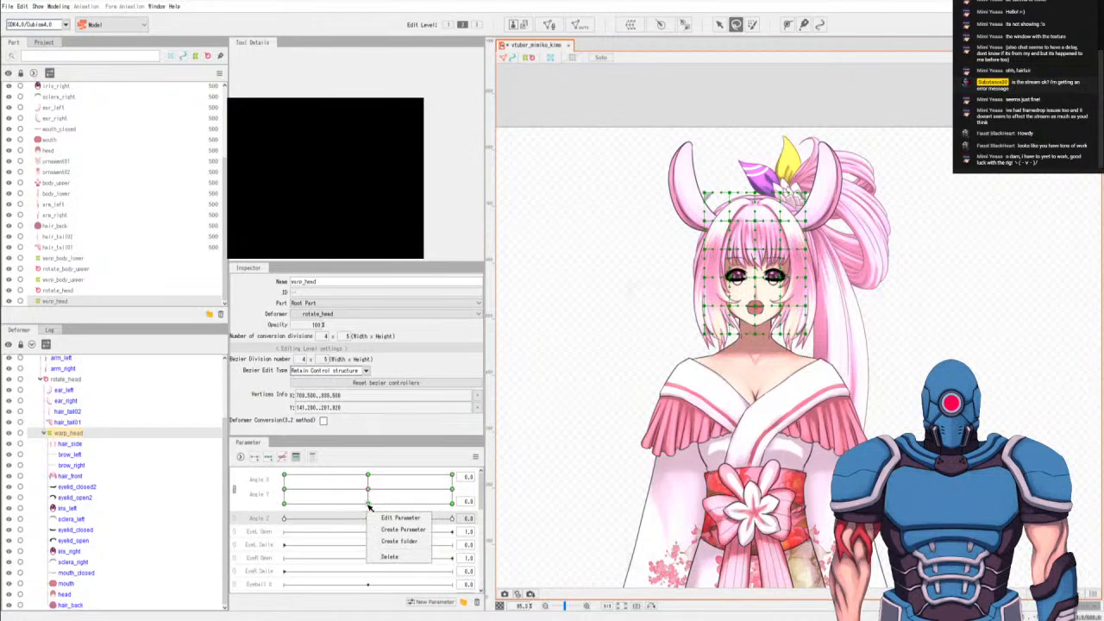
pyautogui.click(370, 507)
pyautogui.click(370, 507)
pyautogui.moveTo(370, 507); pyautogui.dragTo(370, 477)
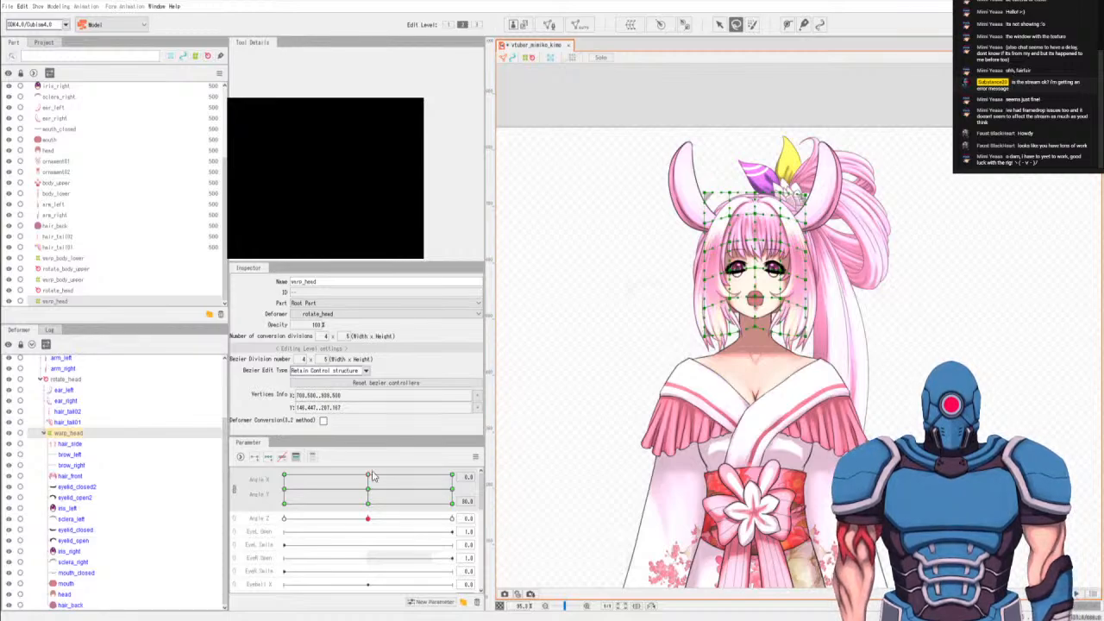
# At Angle X -30, Angle Y 30, raise warp_head's inner points from forehead to chin and compare the pose with Angle X 0.
pyautogui.click(285, 478)
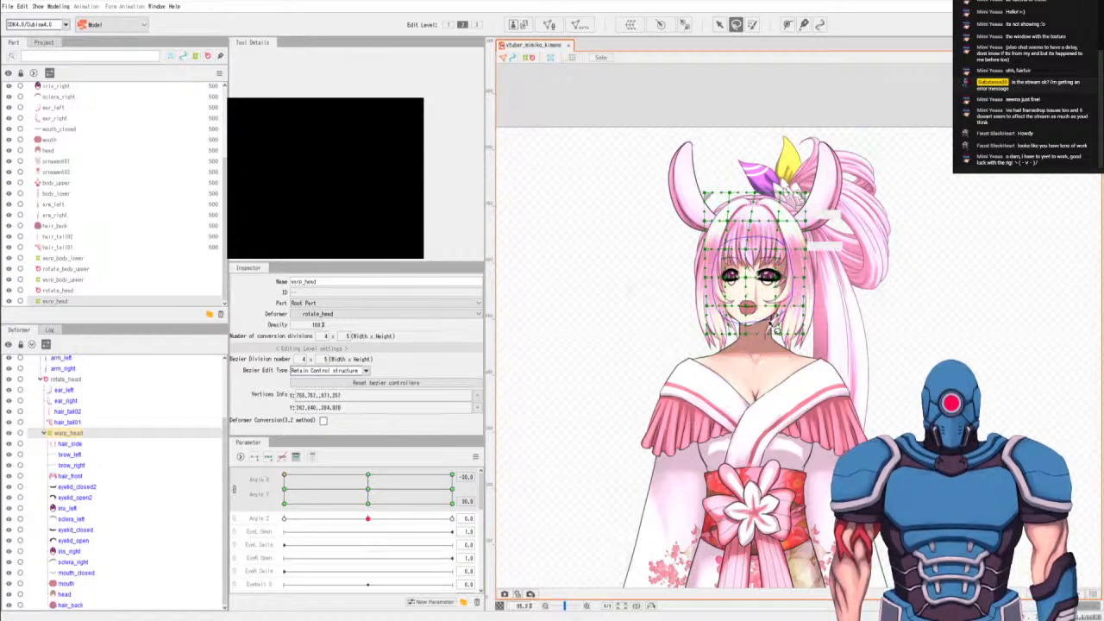
pyautogui.press('v')
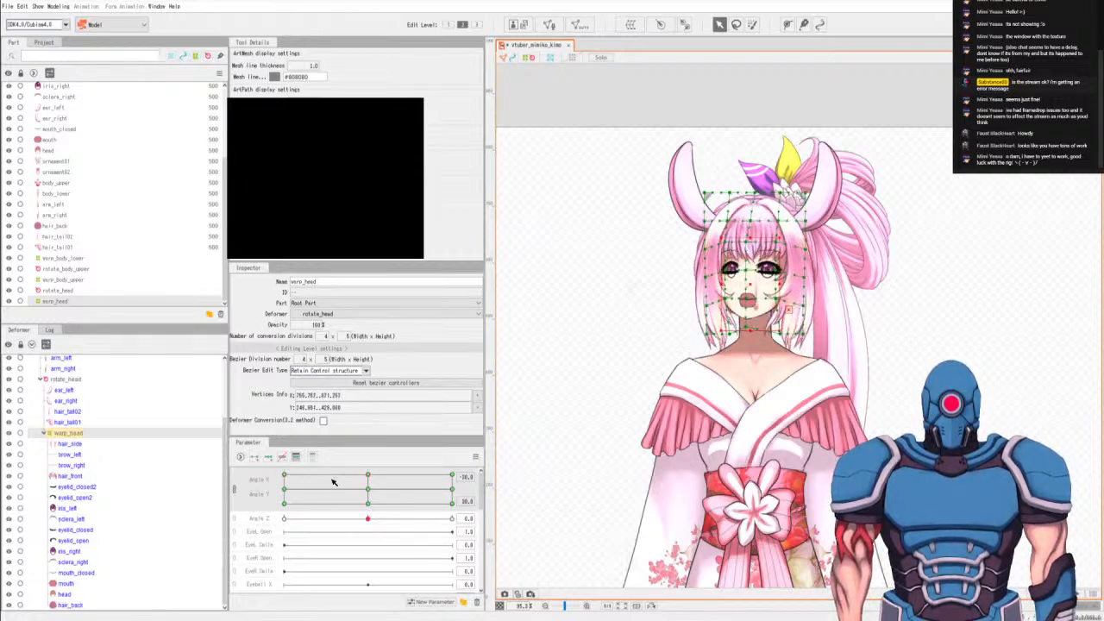
pyautogui.click(368, 477)
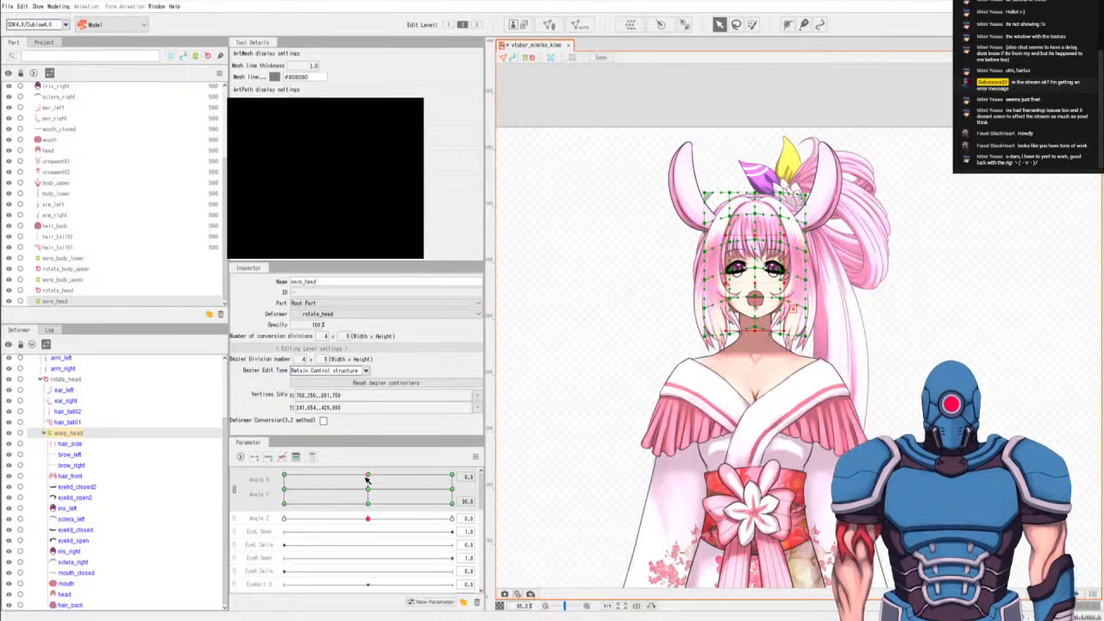
pyautogui.click(284, 477)
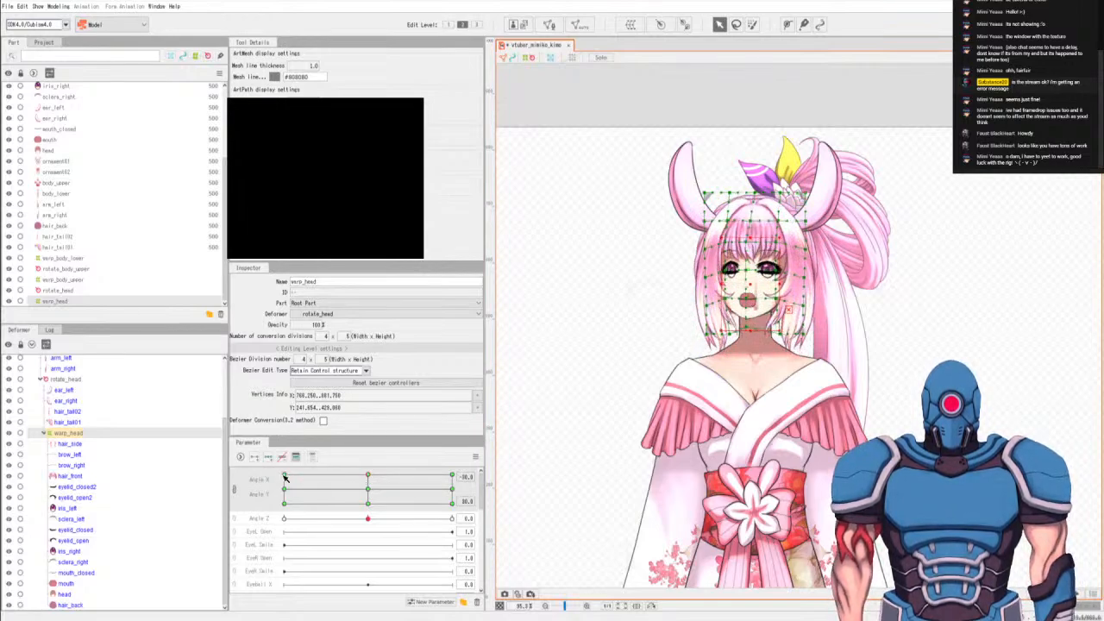
pyautogui.click(367, 477)
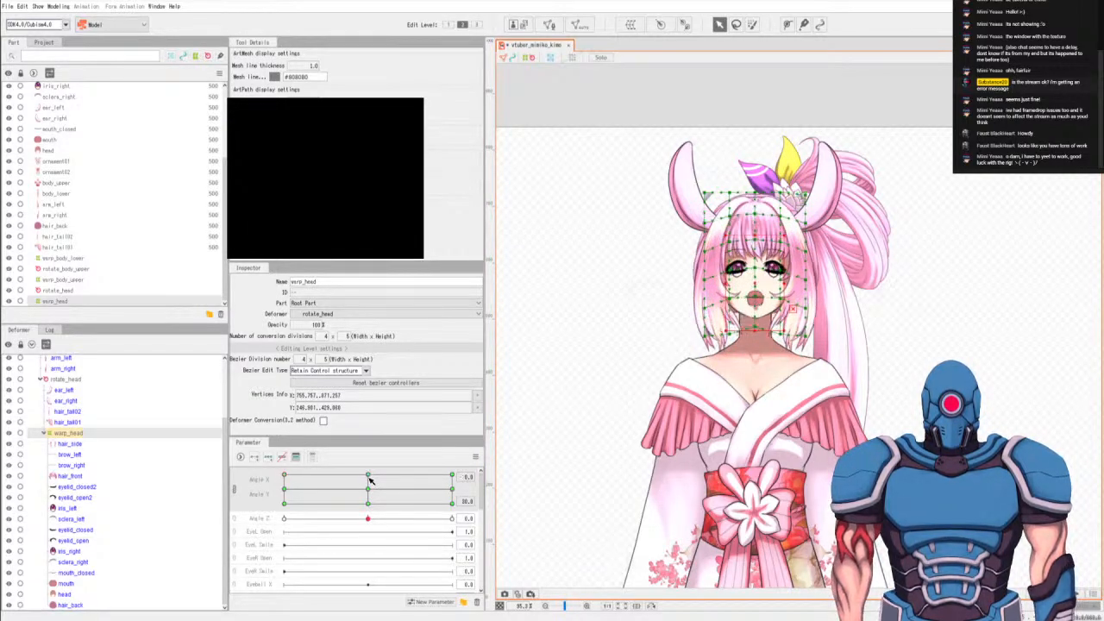
pyautogui.click(284, 476)
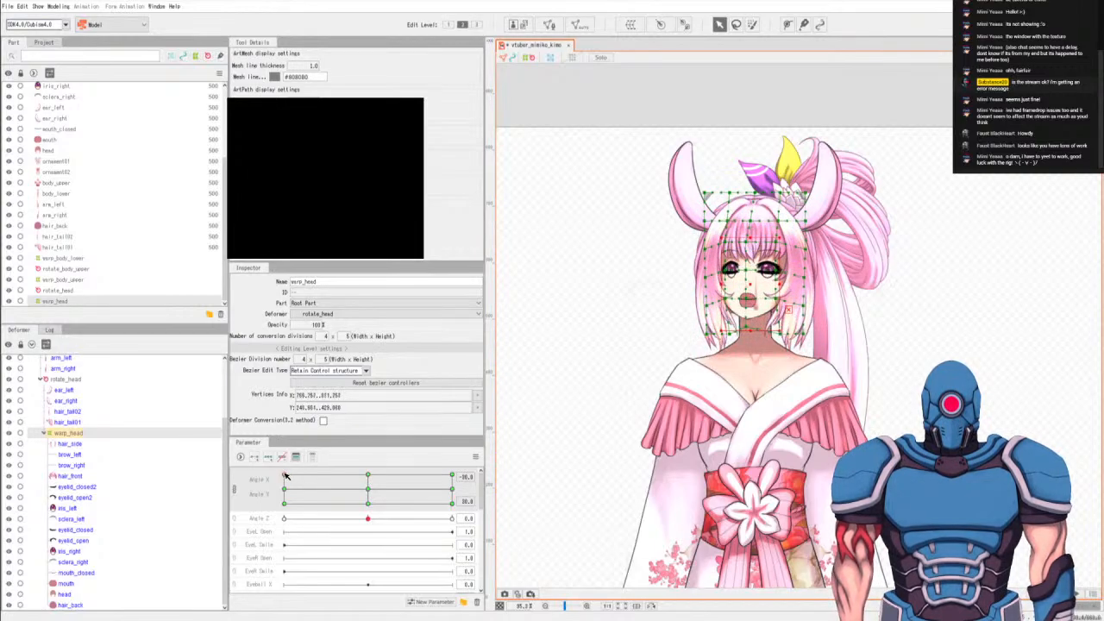
pyautogui.click(368, 477)
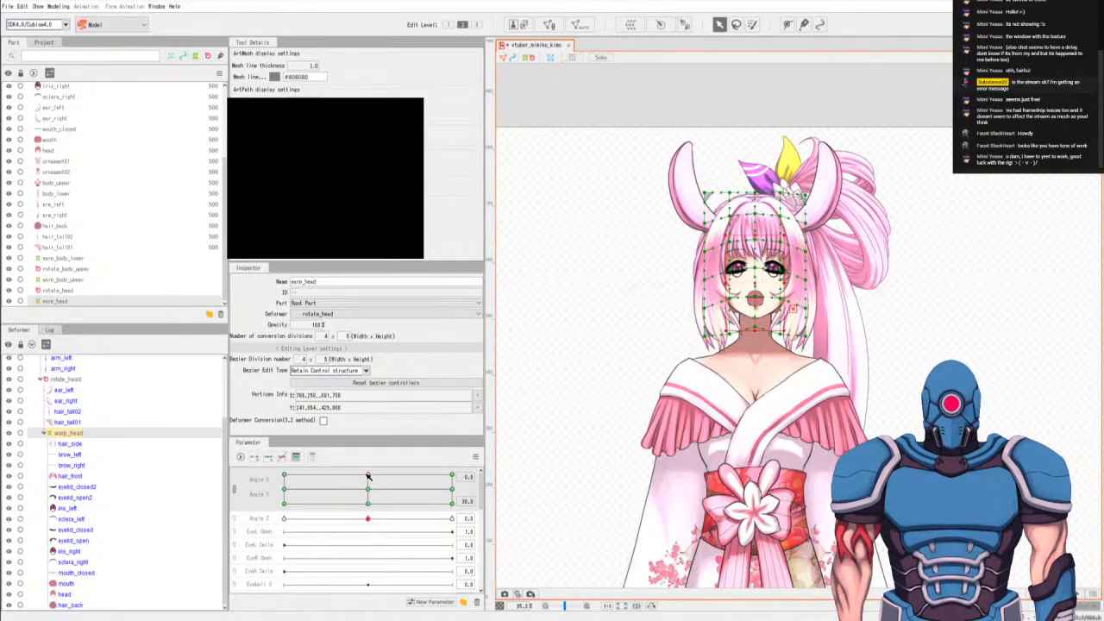
pyautogui.click(283, 477)
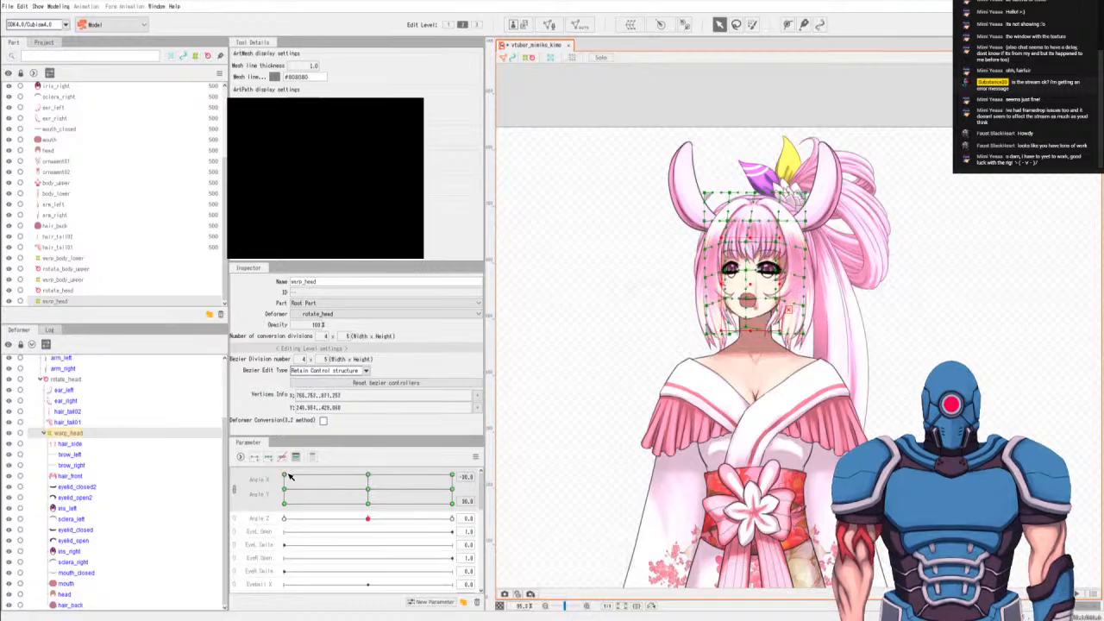
# Raise warp_head's inner upper-forehead points and its central column at Angle X -30, Angle Y 30, and inspect the face.
pyautogui.press('b')
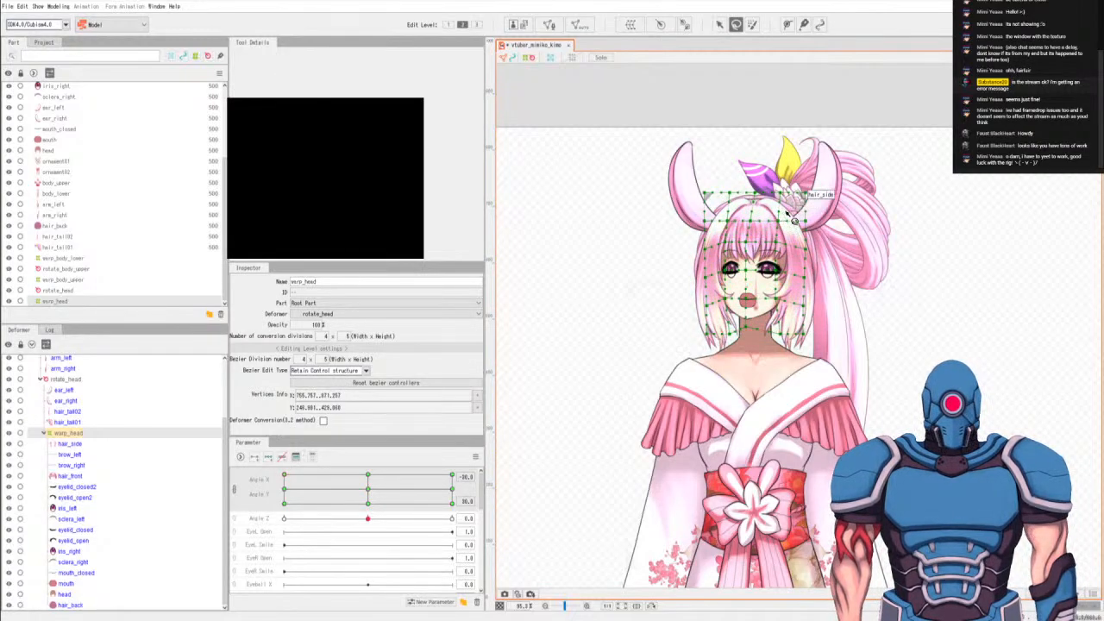
pyautogui.press('v')
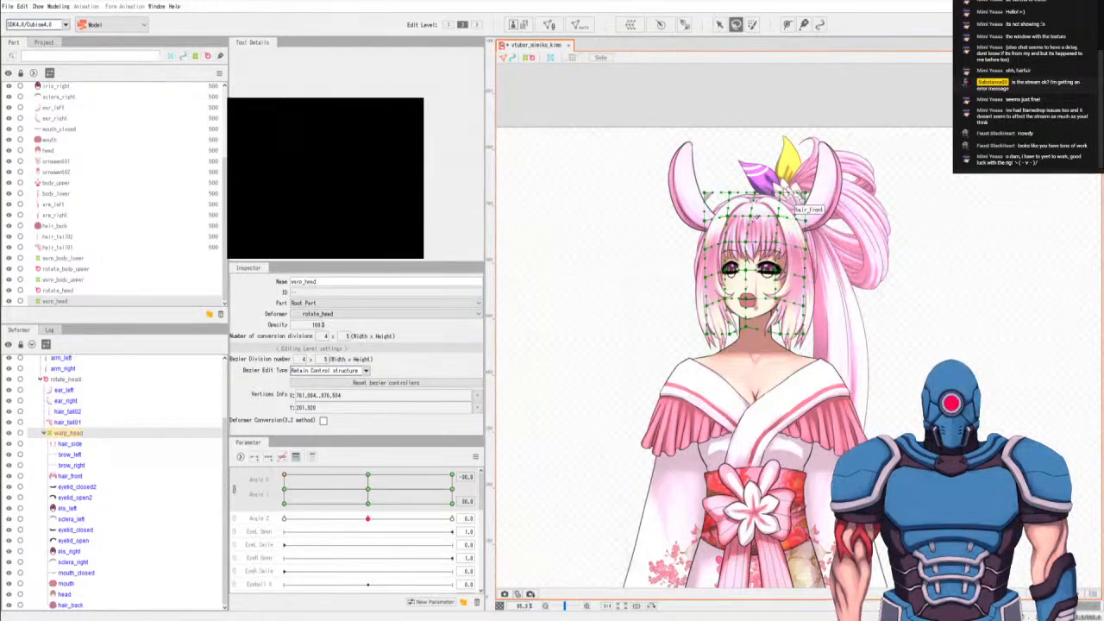
pyautogui.press('b')
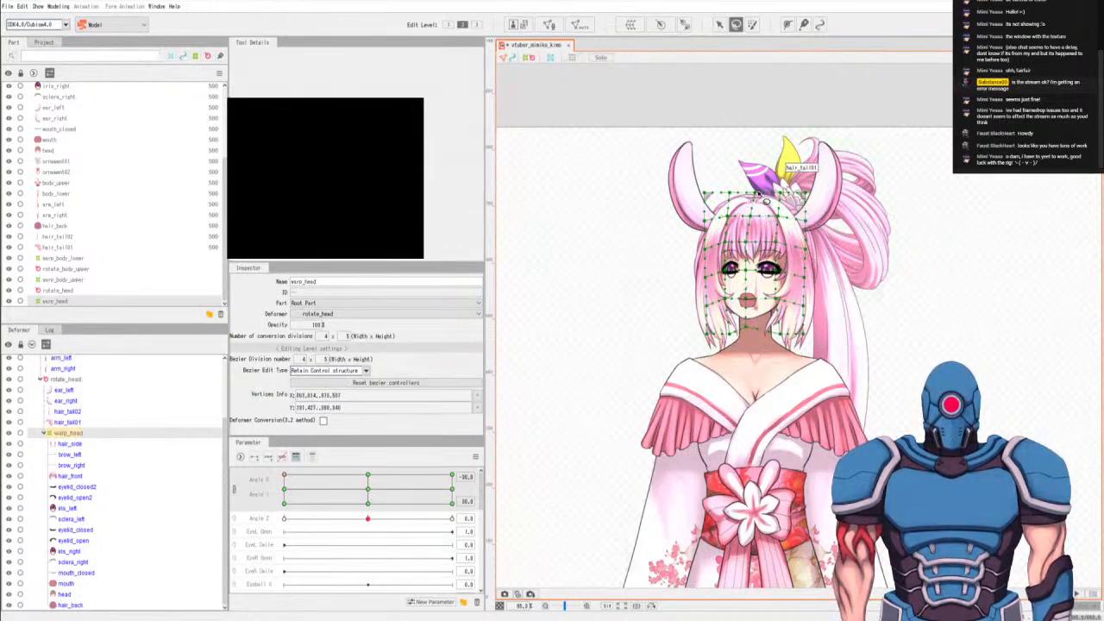
pyautogui.press('v')
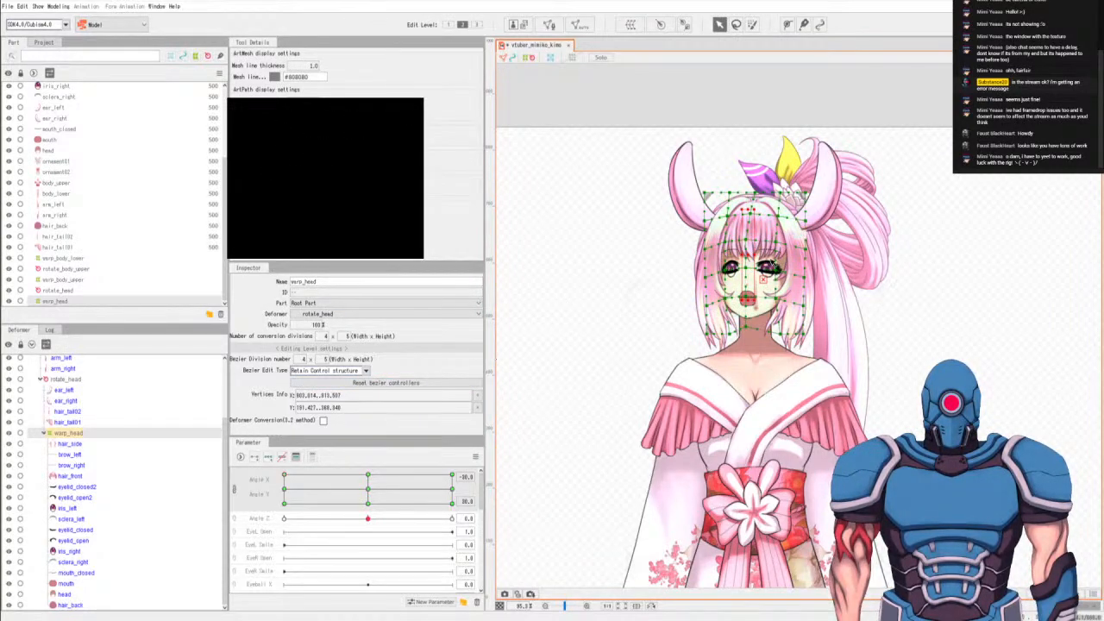
pyautogui.scroll(5, 740, 272)
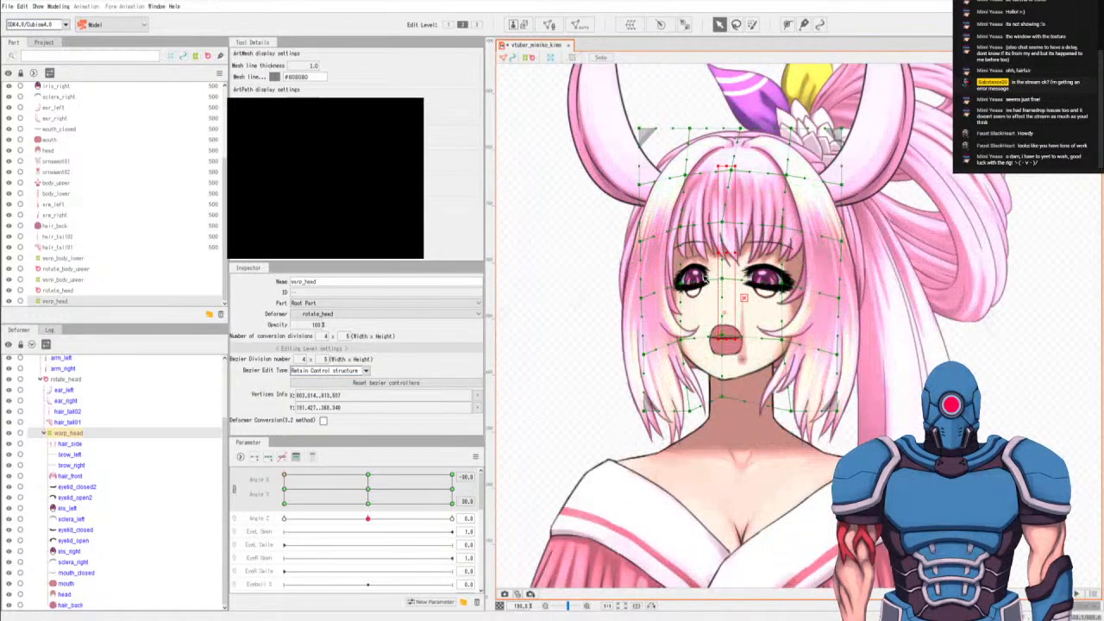
pyautogui.scroll(-3, 704, 281)
pyautogui.scroll(-2, 704, 281)
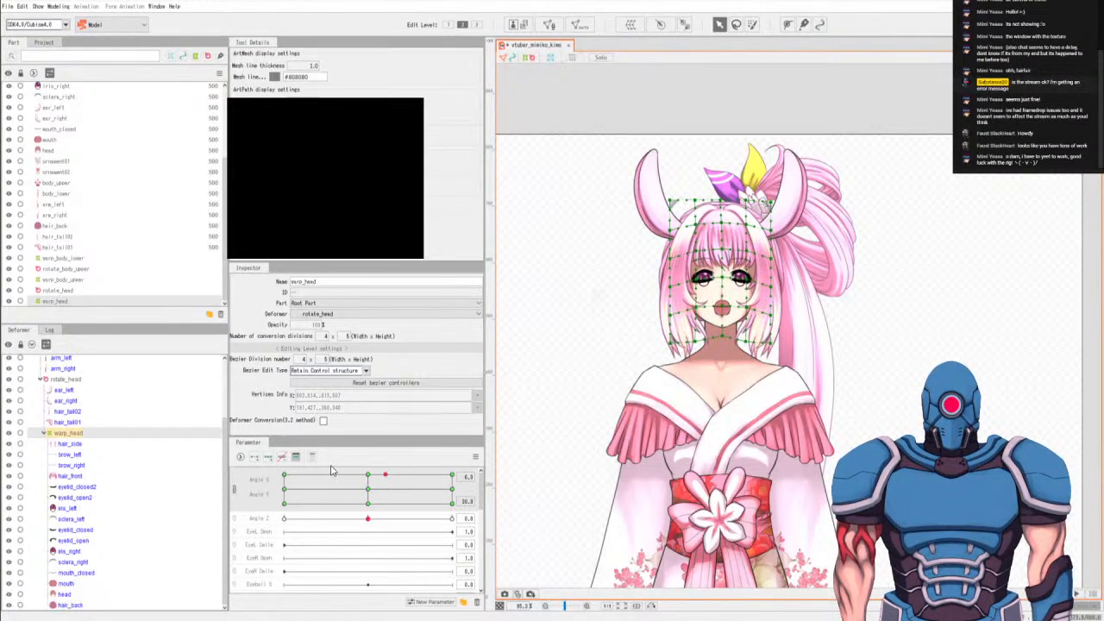
# Compare the head pose between Angle X -30 and 0 while Angle Y is 30.
pyautogui.click(285, 476)
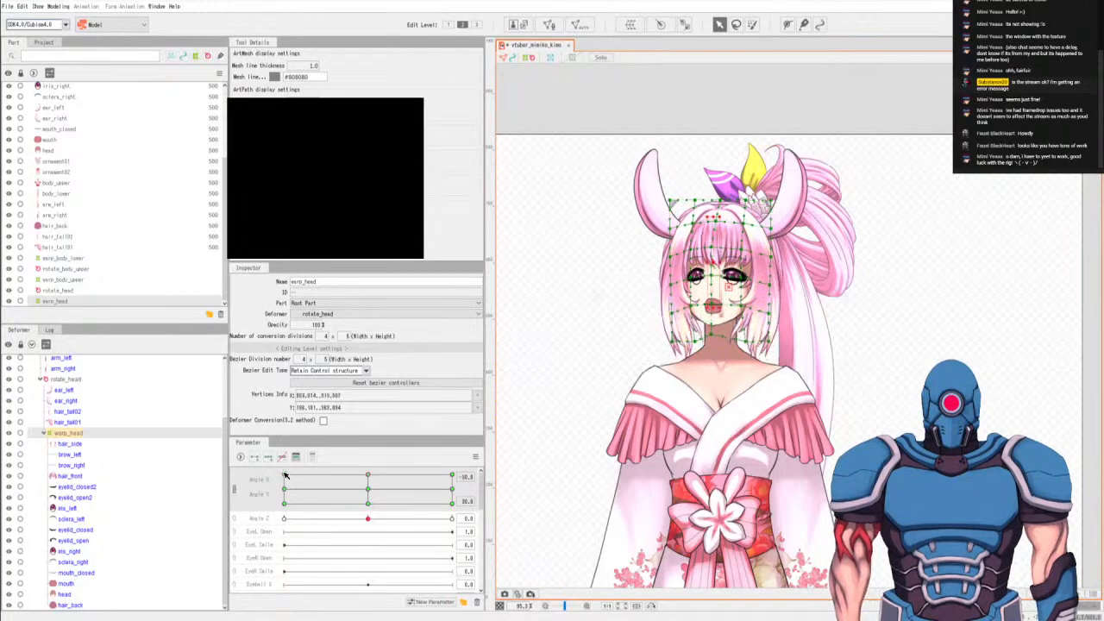
pyautogui.click(364, 477)
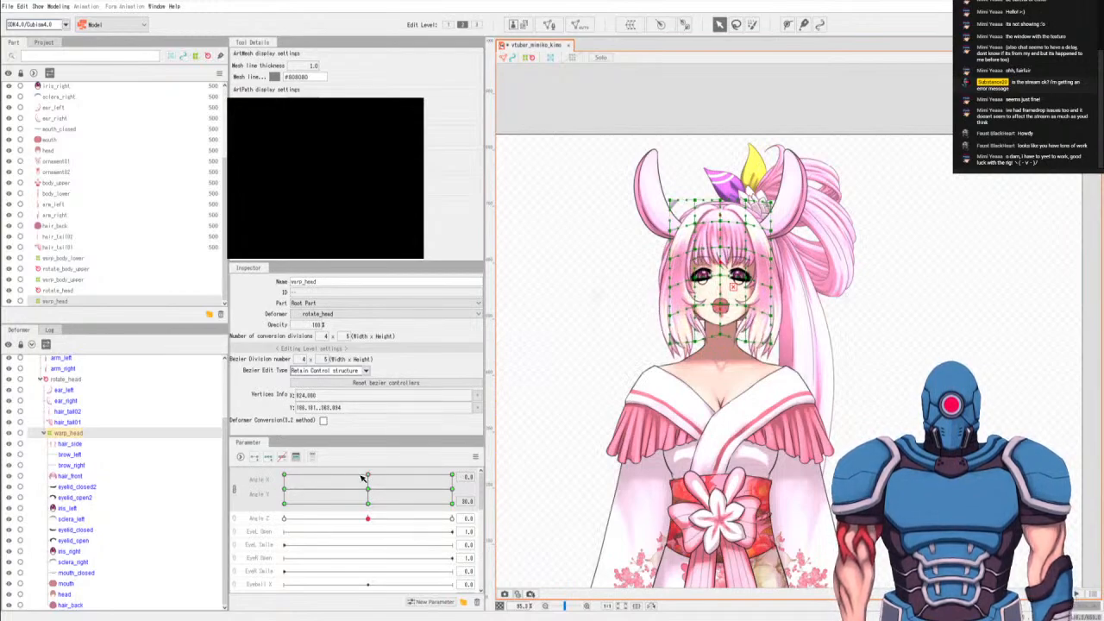
pyautogui.click(285, 478)
pyautogui.click(367, 478)
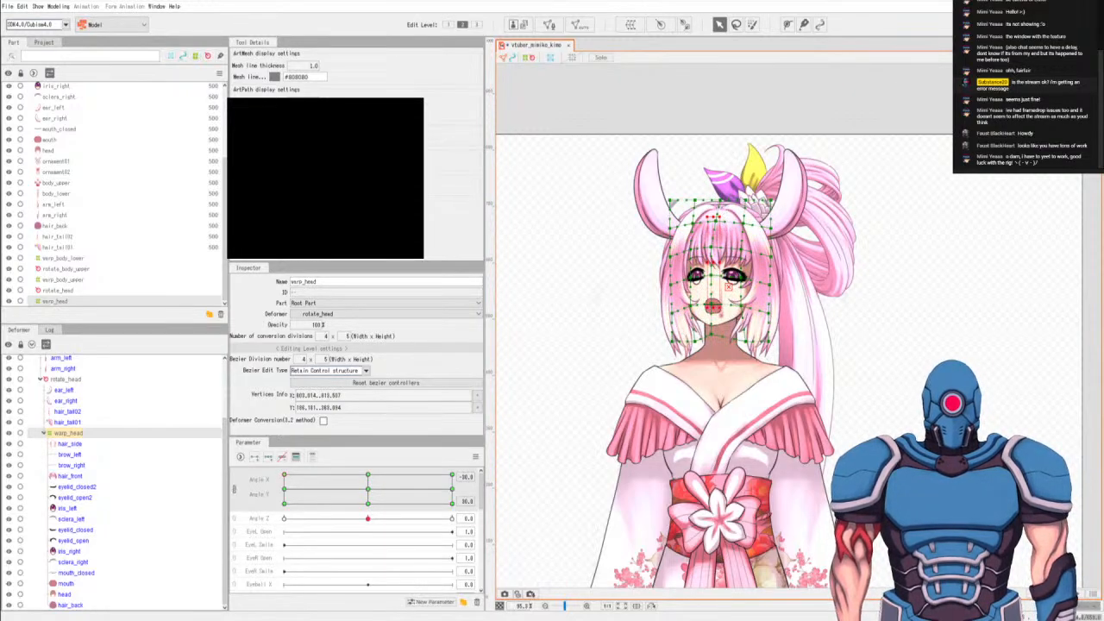
# At Angle X -30, Angle Y 30, lower warp_head's outer side-edge points, including both top corners.
pyautogui.press('l')
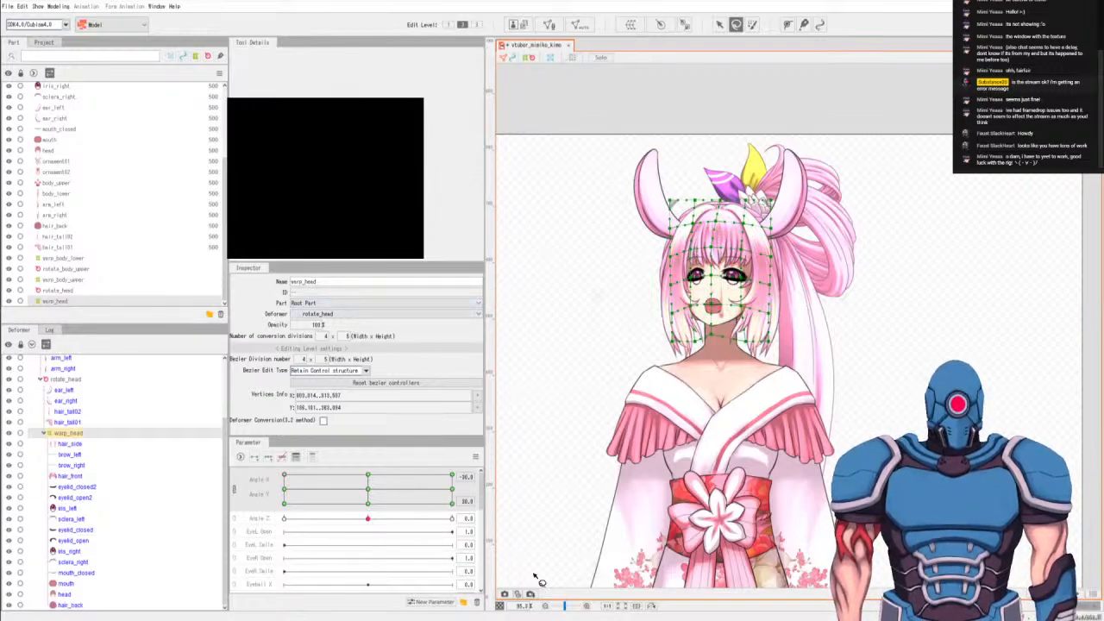
pyautogui.click(367, 476)
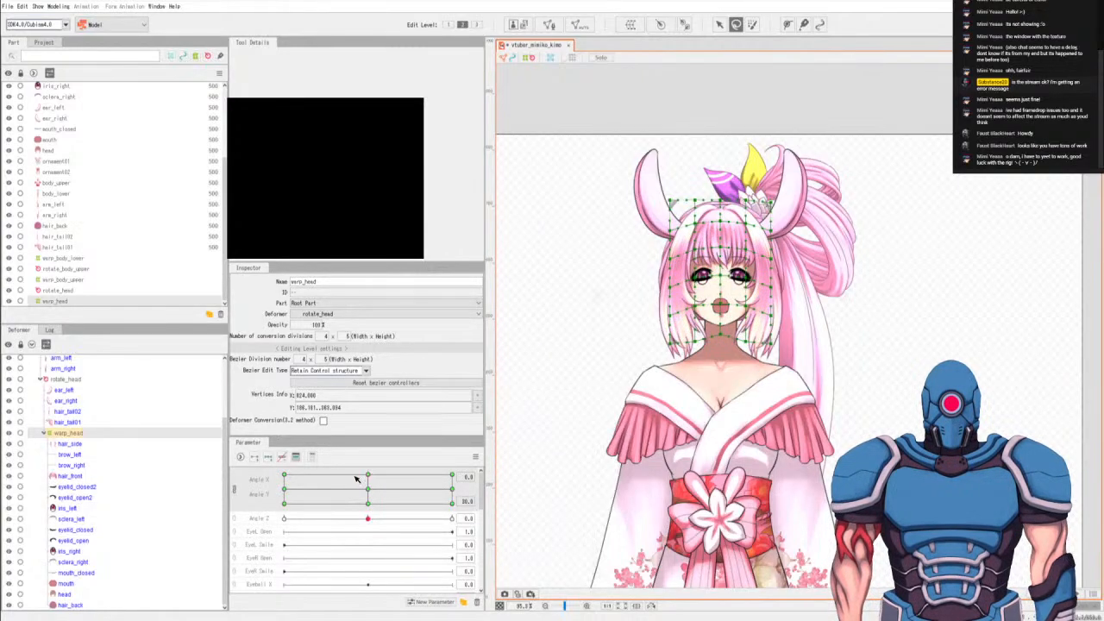
pyautogui.click(286, 477)
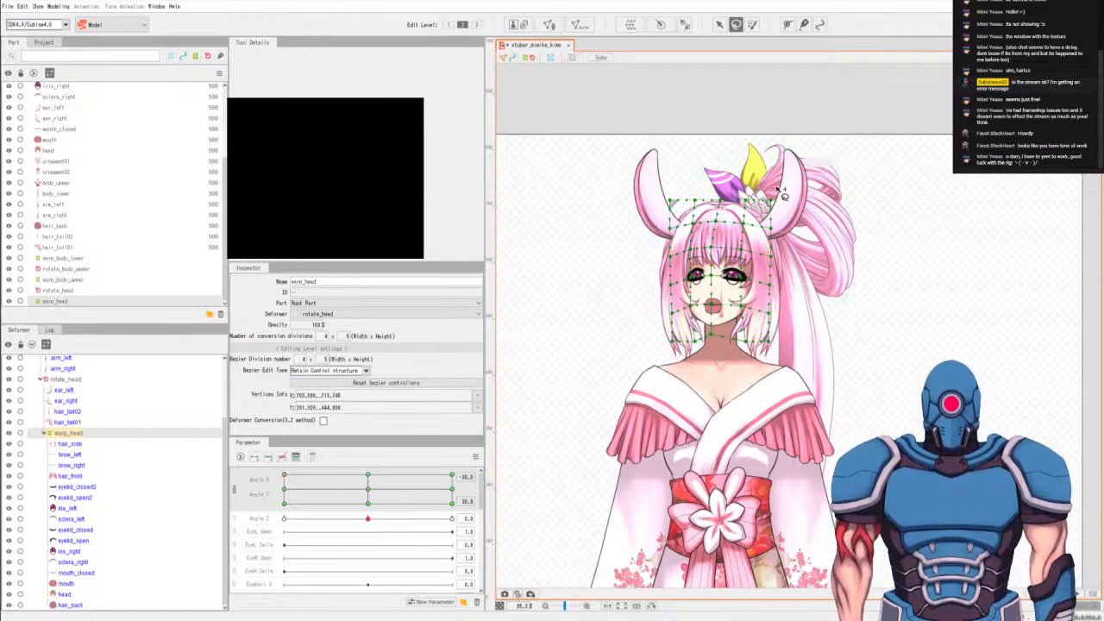
pyautogui.click(719, 25)
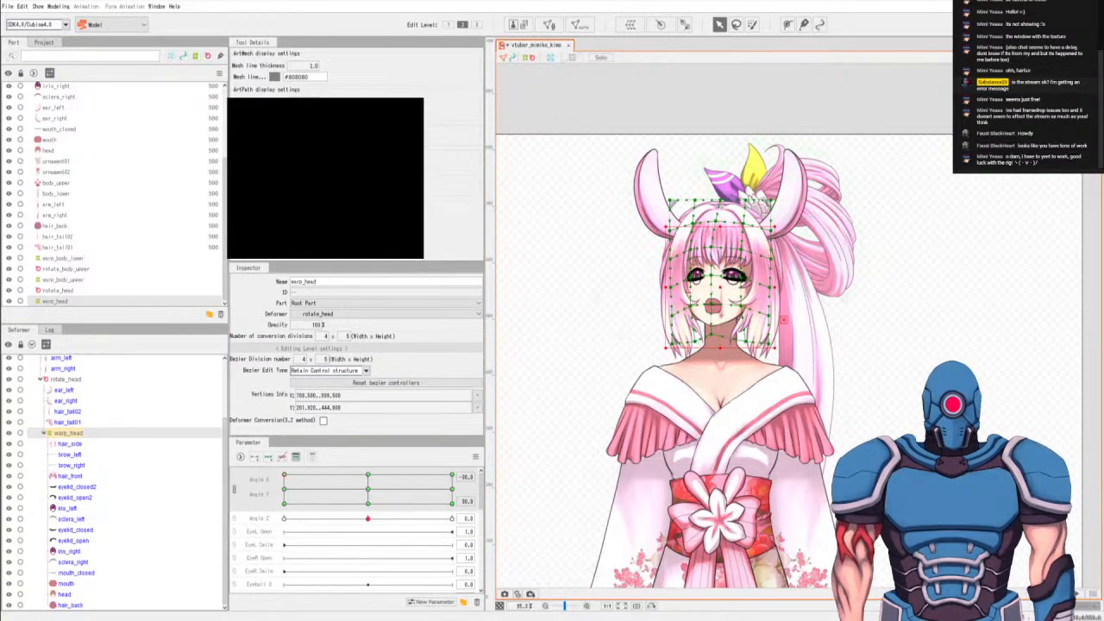
pyautogui.press('l')
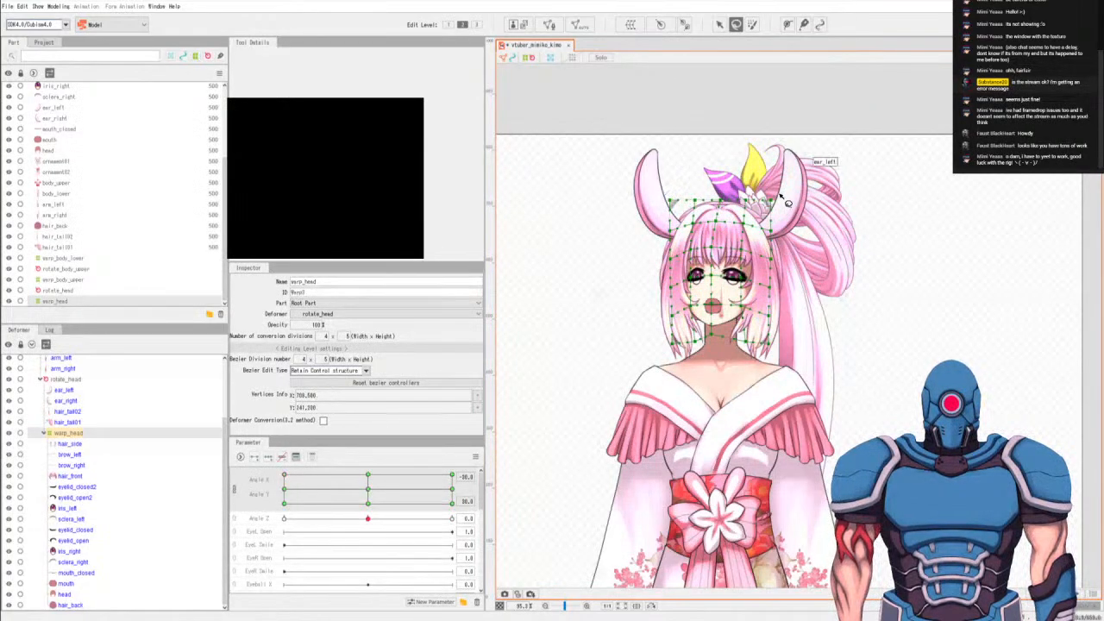
pyautogui.press('v')
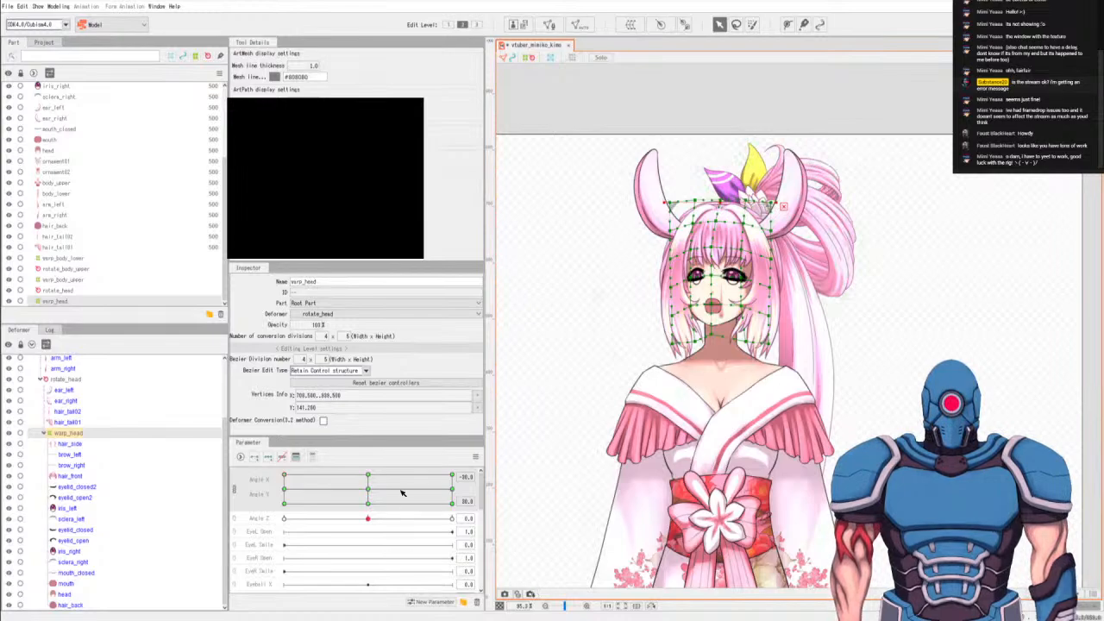
# Preview the adjusted side edges and top corners of warp_head by switching Angle X between 0 and -30 at Angle Y 30.
pyautogui.click(368, 478)
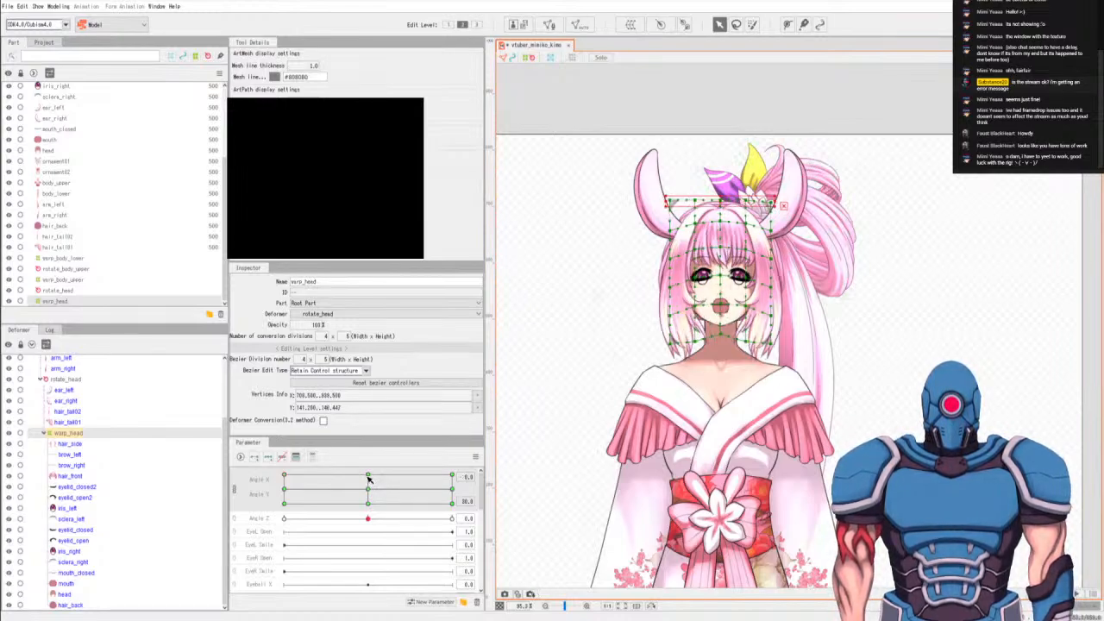
pyautogui.click(285, 479)
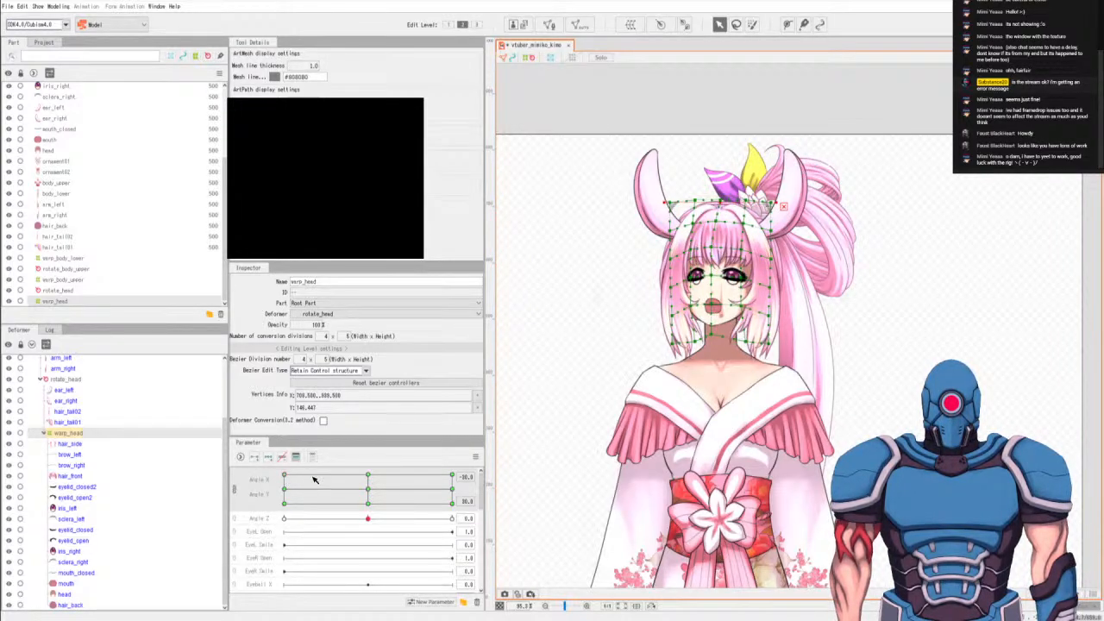
pyautogui.click(368, 476)
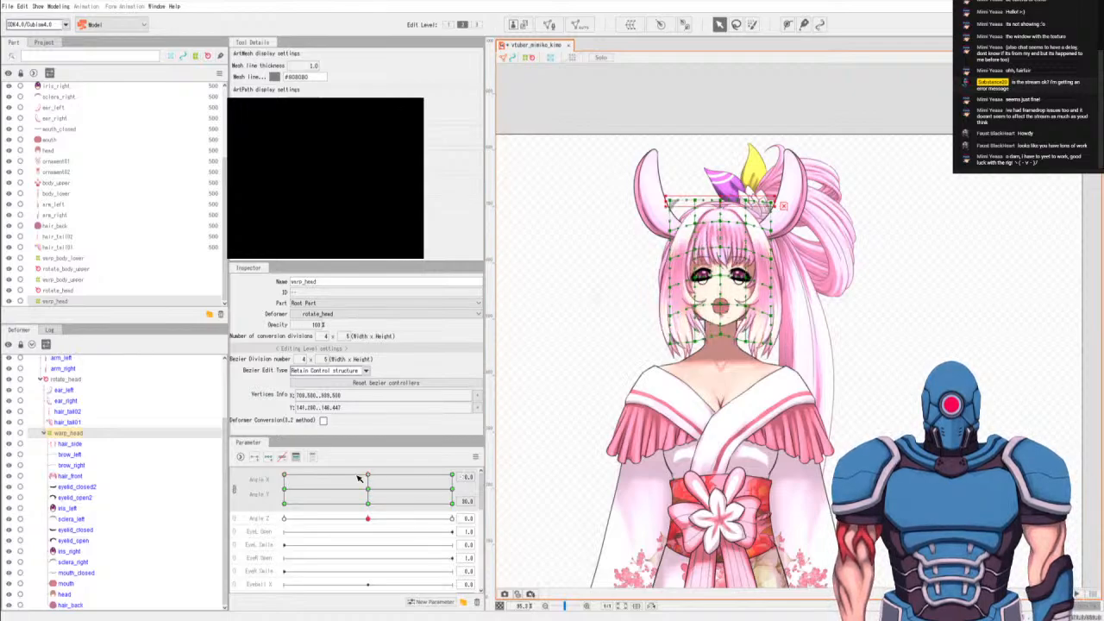
pyautogui.click(284, 476)
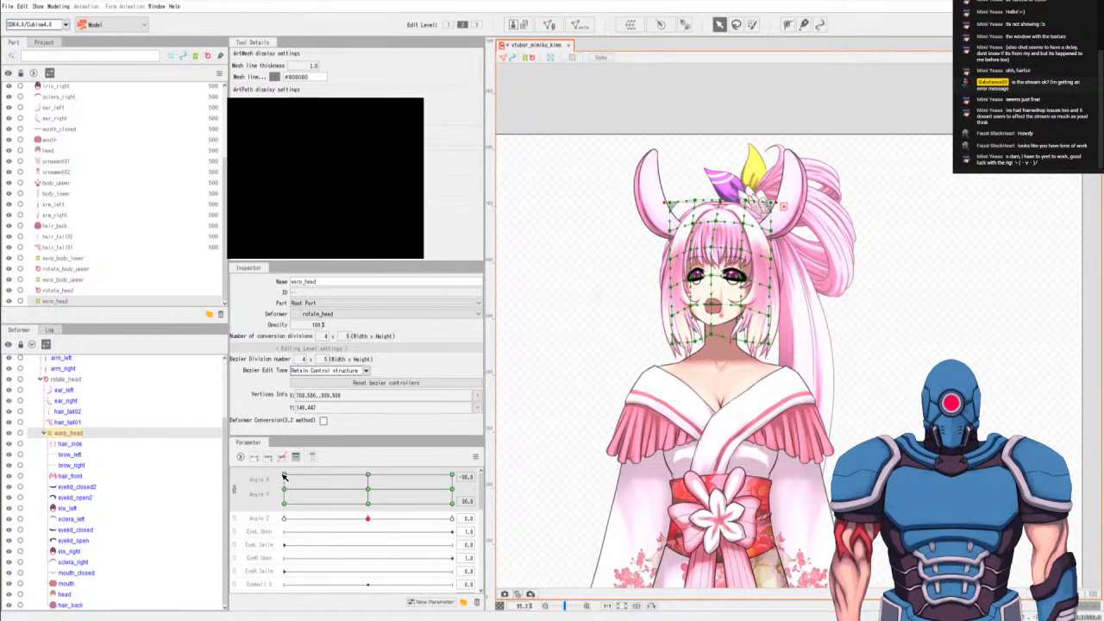
pyautogui.click(368, 476)
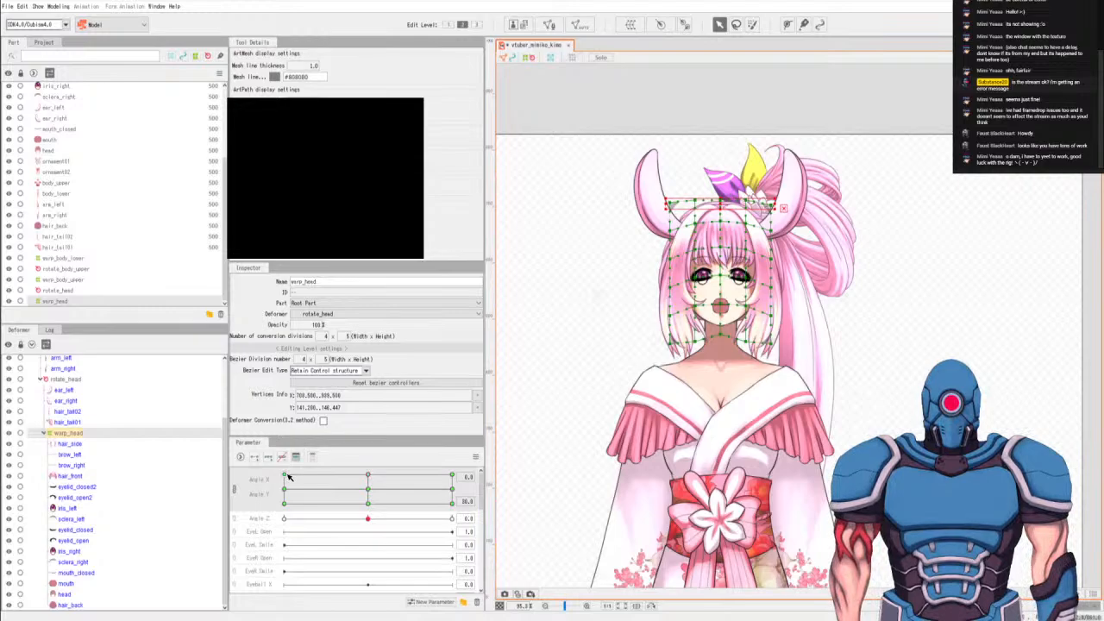
pyautogui.moveTo(289, 477); pyautogui.dragTo(369, 476)
# At Angle X 30, Angle Y 30, raise warp_head's inner upper-forehead row of points.
pyautogui.click(453, 477)
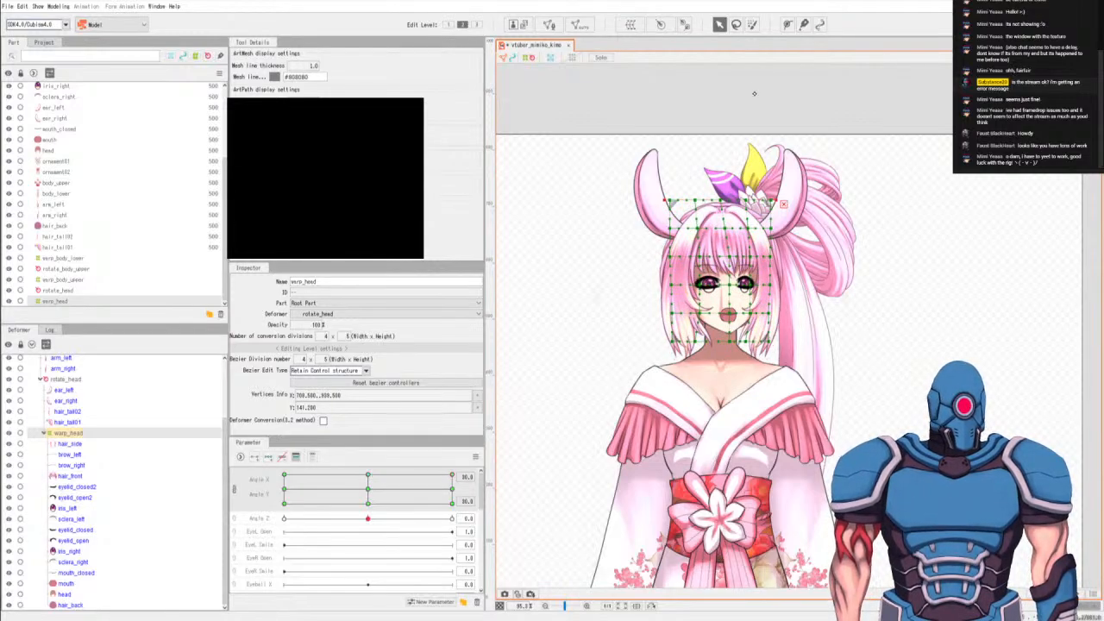
pyautogui.click(735, 24)
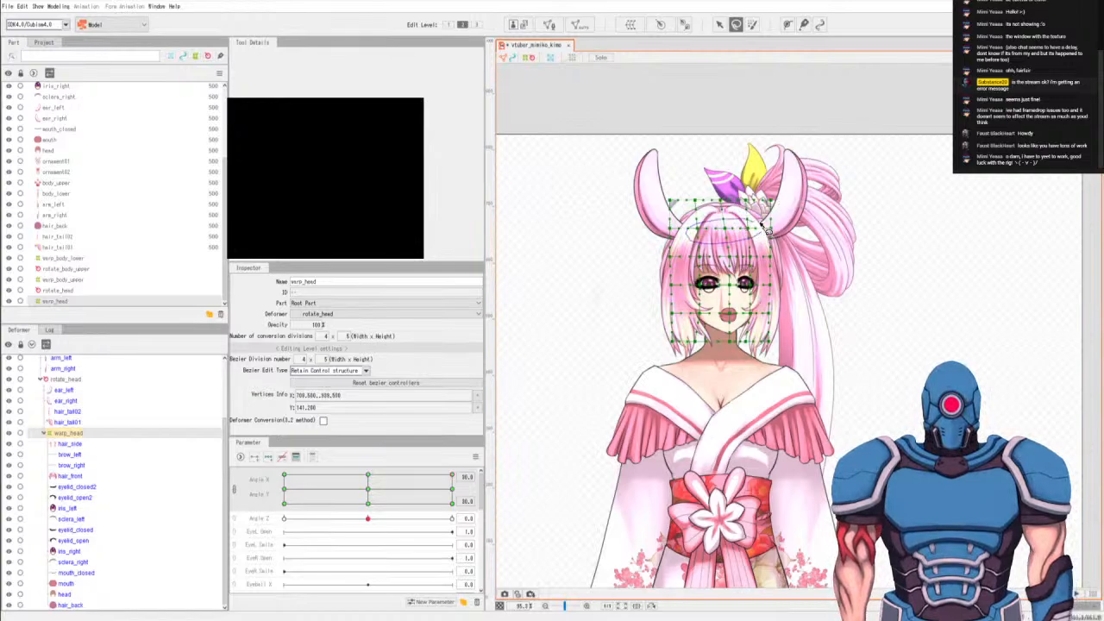
pyautogui.press('v')
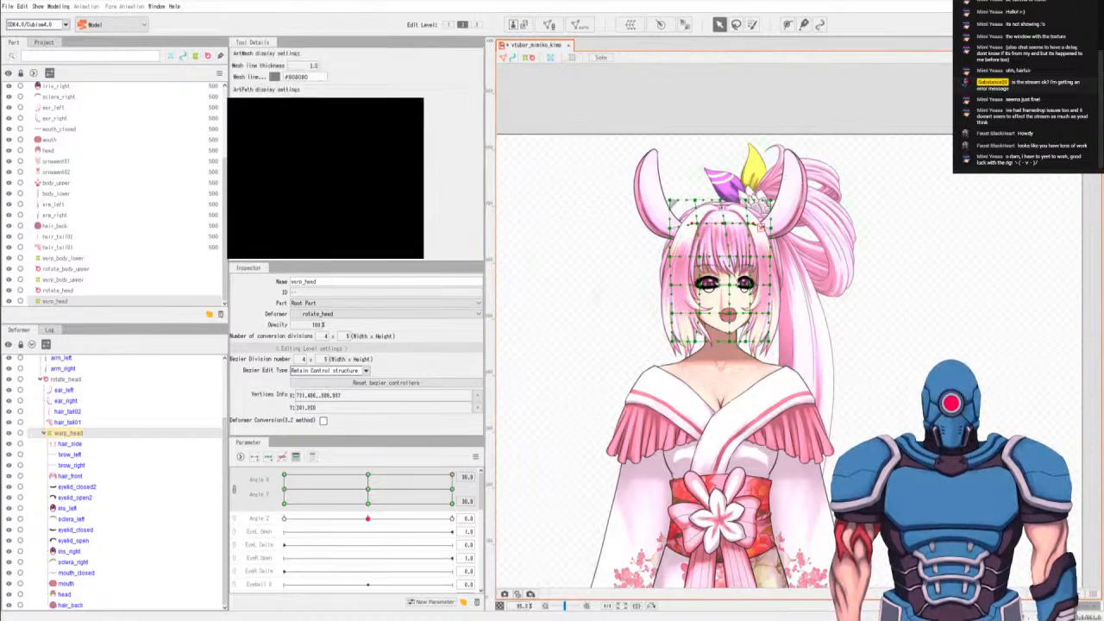
pyautogui.press('v')
# Raise warp_head's inner points from brow to chin and its central column at Angle X 30, Angle Y 30.
pyautogui.moveTo(700, 253)
pyautogui.mouseDown()
pyautogui.moveTo(716, 323)
pyautogui.moveTo(781, 309)
pyautogui.moveTo(732, 335)
pyautogui.mouseUp()
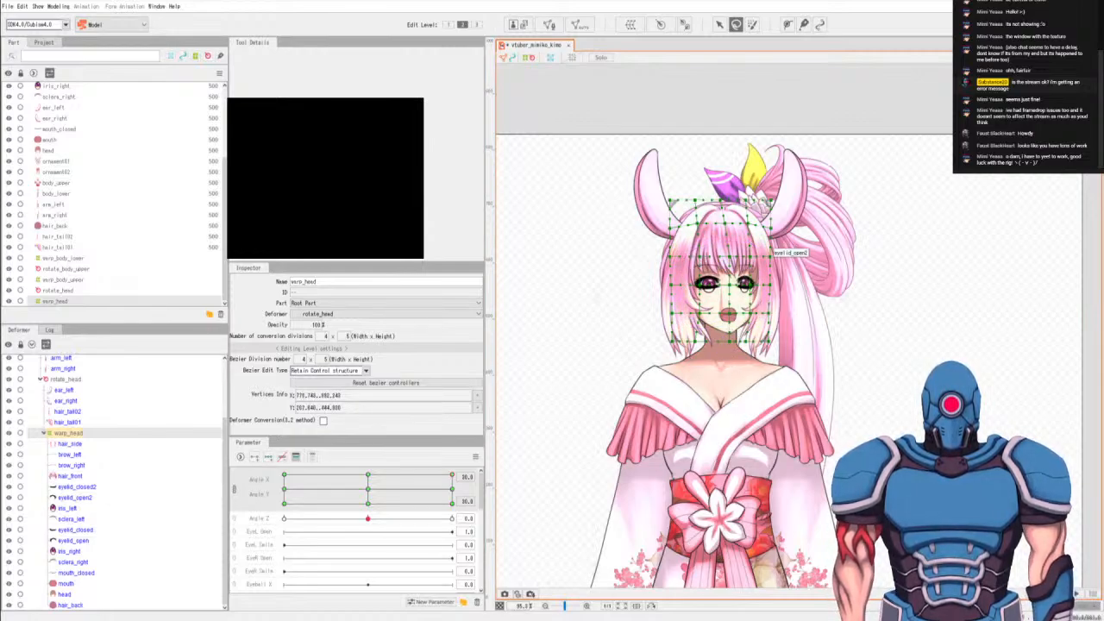
pyautogui.press('v')
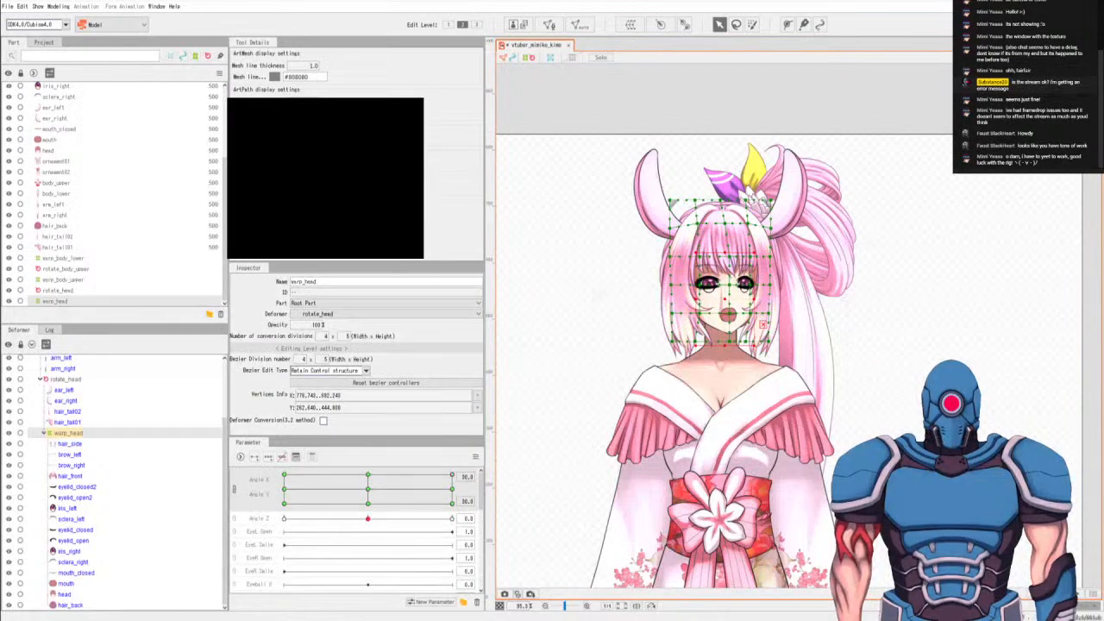
pyautogui.moveTo(729, 257)
pyautogui.mouseDown()
pyautogui.moveTo(740, 222)
pyautogui.moveTo(730, 243)
pyautogui.mouseUp()
pyautogui.press('q')
pyautogui.press('v')
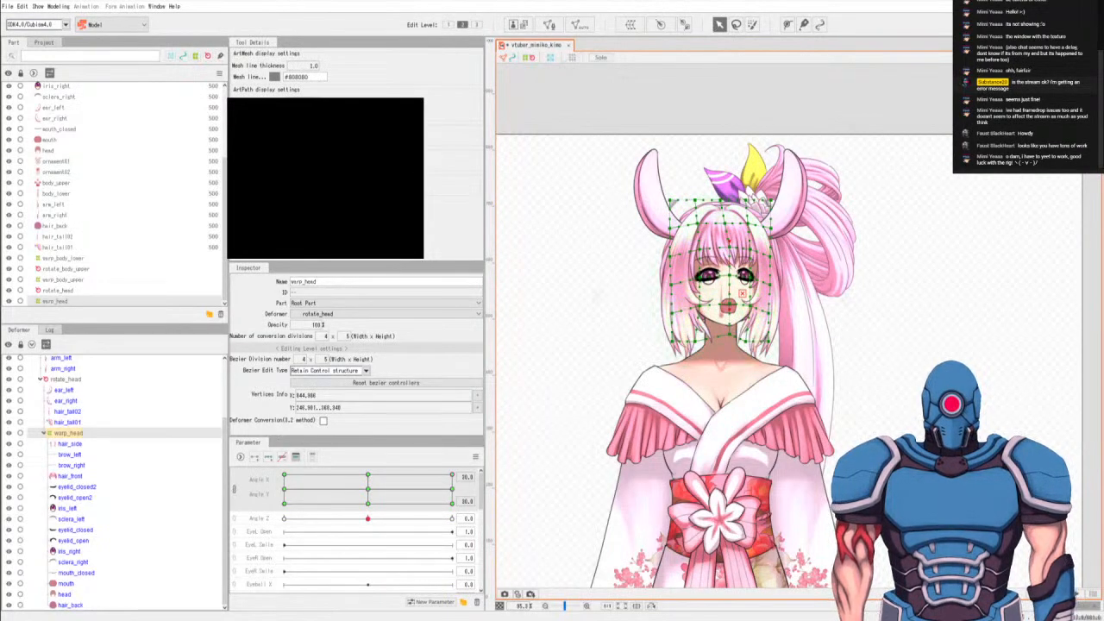
# Lower warp_head's outer side-edge points at Angle X 30, Angle Y 30, and compare the pose with Angle X 0.
pyautogui.press('q')
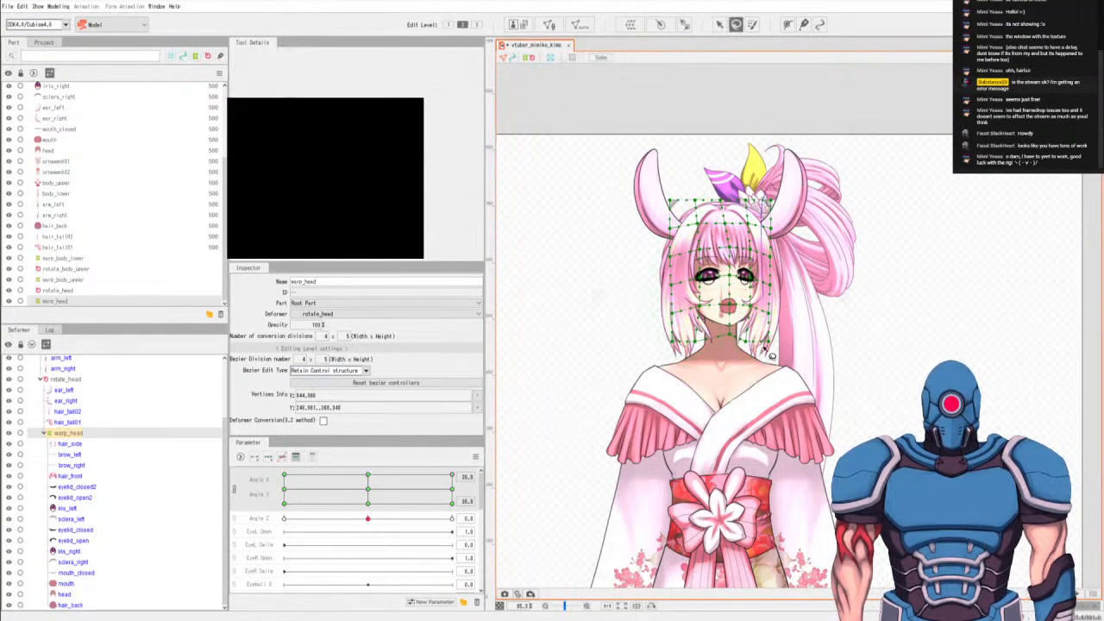
pyautogui.moveTo(772, 354)
pyautogui.mouseDown()
pyautogui.moveTo(759, 172)
pyautogui.moveTo(683, 193)
pyautogui.moveTo(660, 374)
pyautogui.moveTo(690, 373)
pyautogui.mouseUp()
pyautogui.press('v')
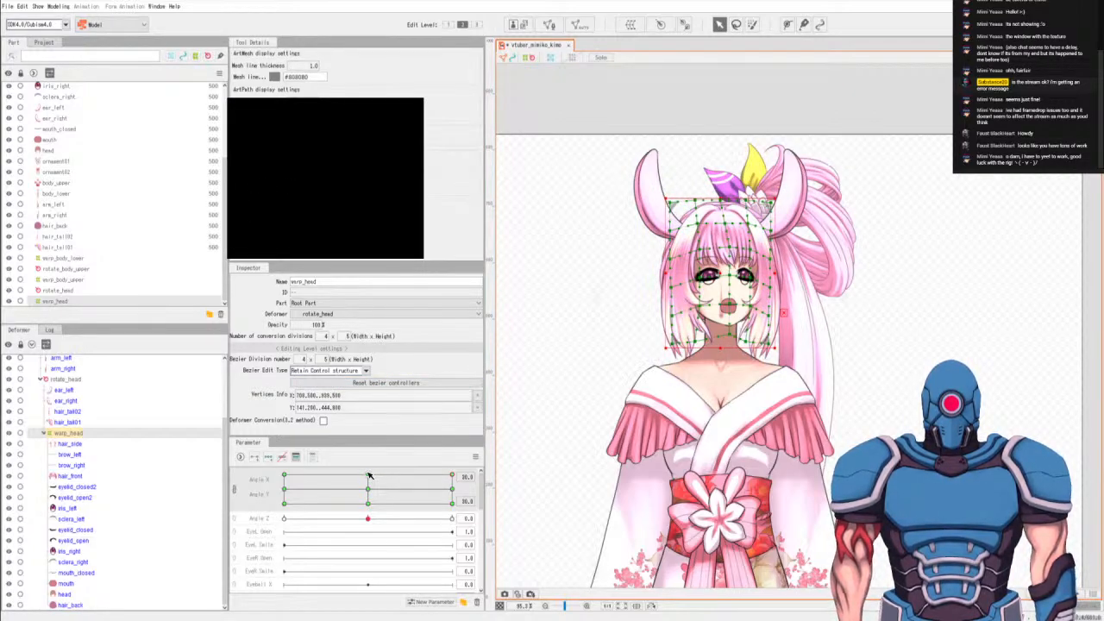
pyautogui.moveTo(367, 477); pyautogui.dragTo(366, 477)
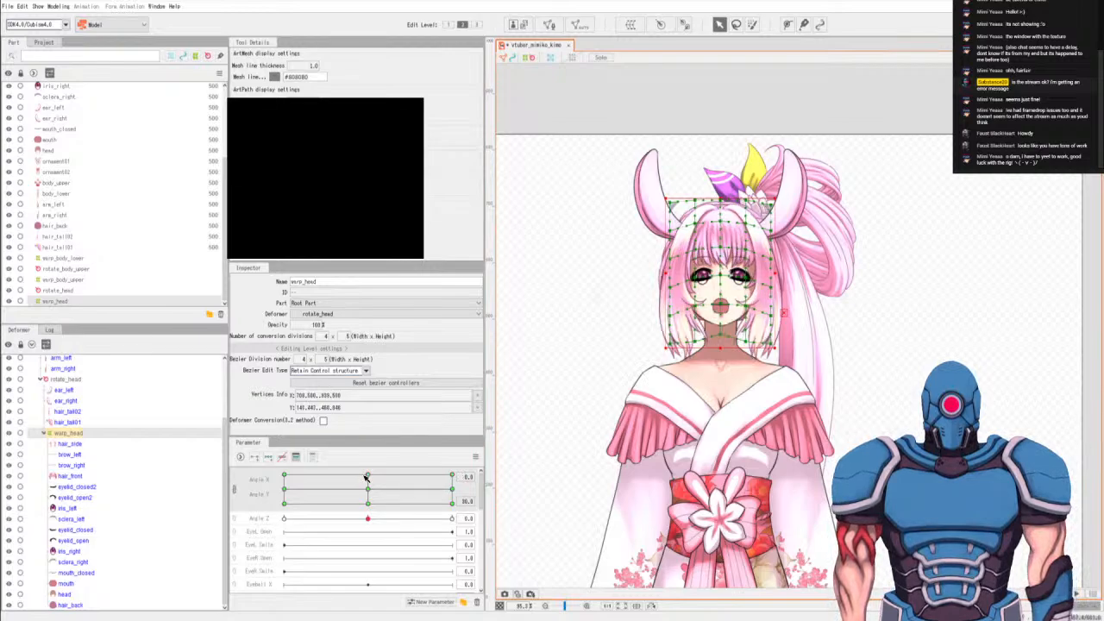
pyautogui.click(451, 477)
pyautogui.click(368, 476)
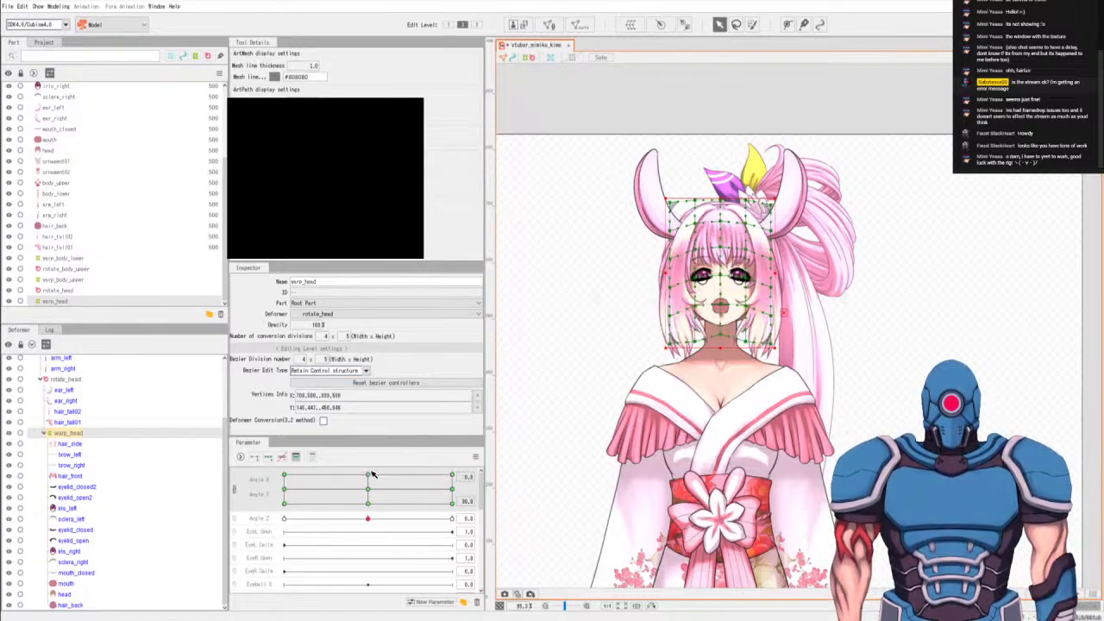
pyautogui.click(451, 477)
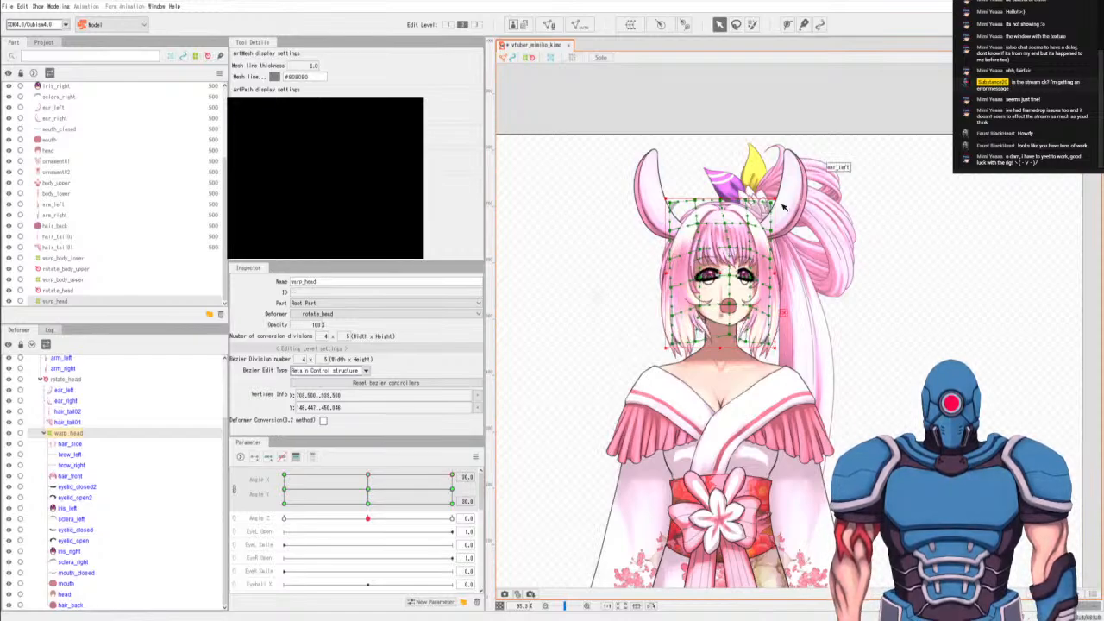
# Raise warp_head's central upper-forehead point at Angle X 30, Angle Y 30, and check the turn against Angle X 0.
pyautogui.press('t')
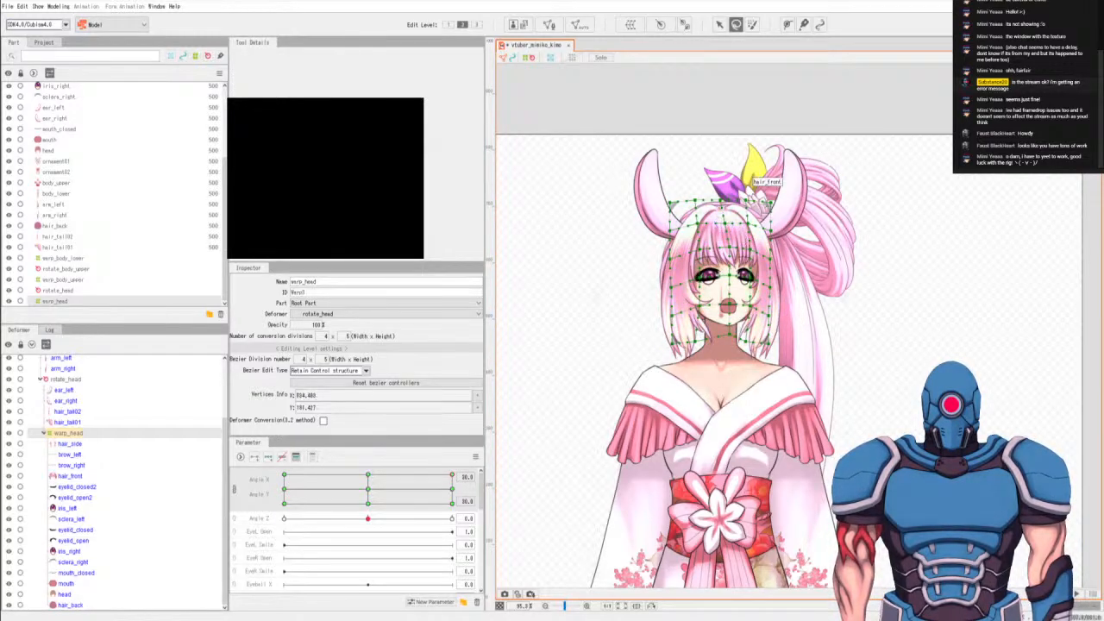
pyautogui.press('v')
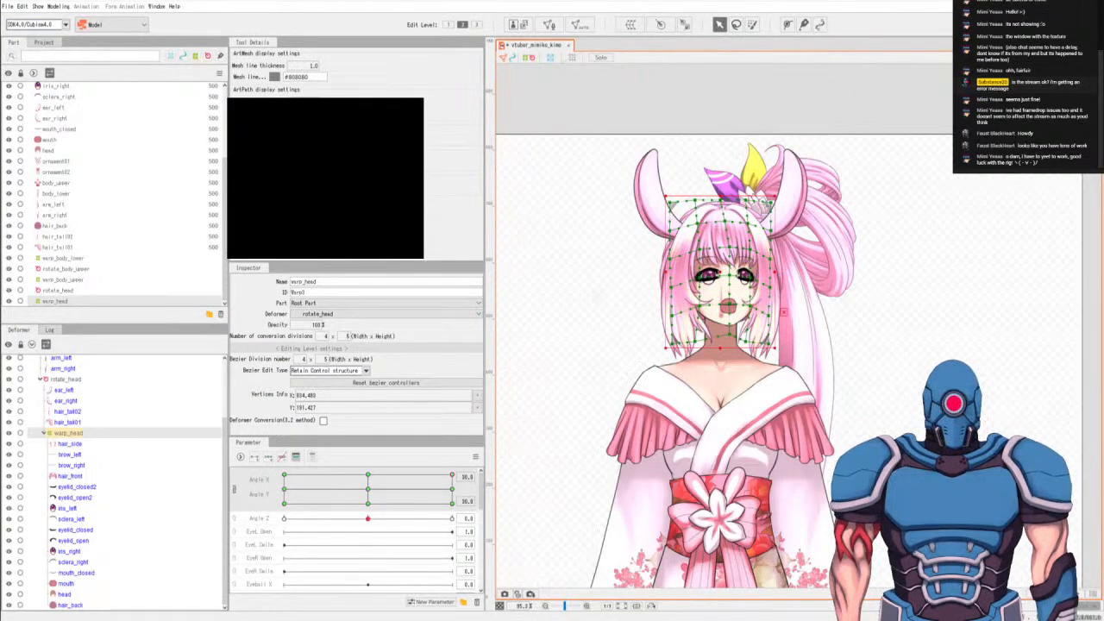
pyautogui.click(369, 478)
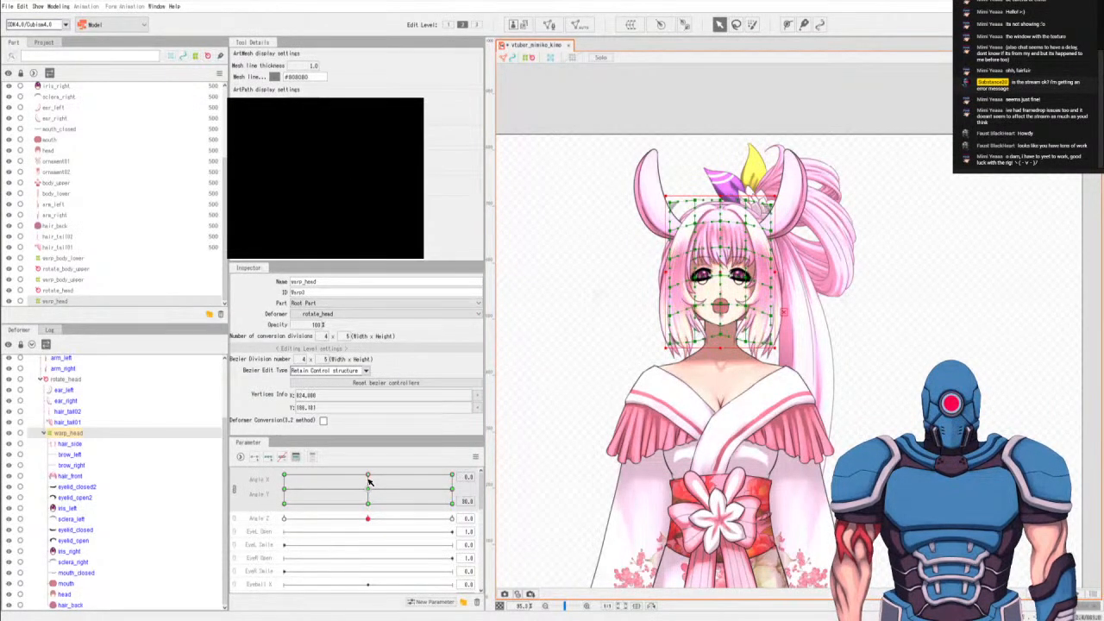
pyautogui.click(453, 477)
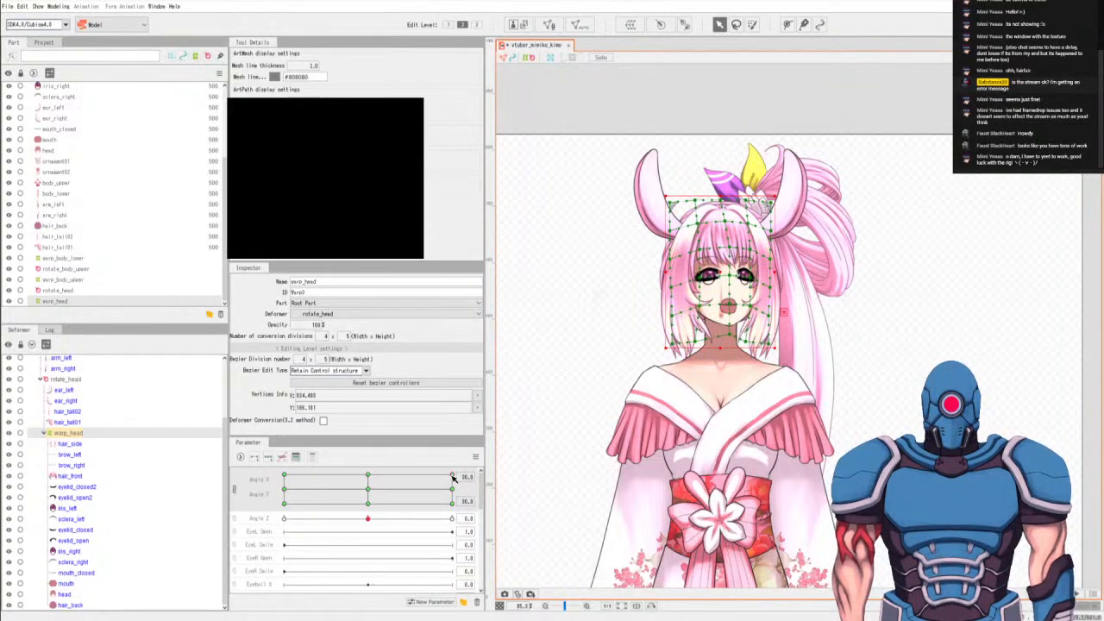
pyautogui.click(369, 478)
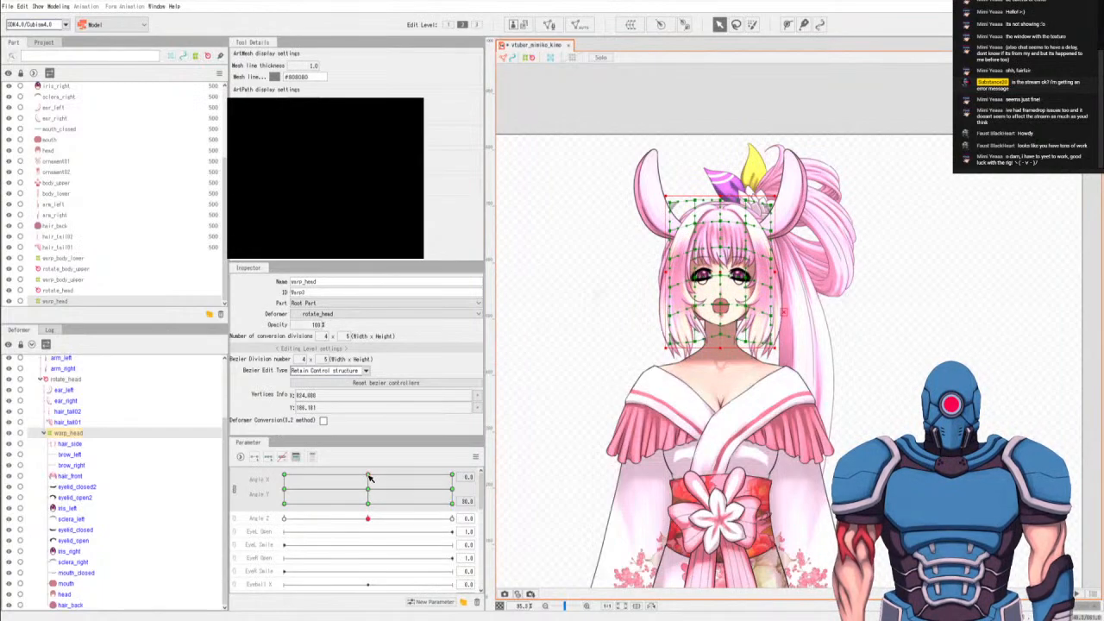
pyautogui.click(451, 480)
pyautogui.click(367, 477)
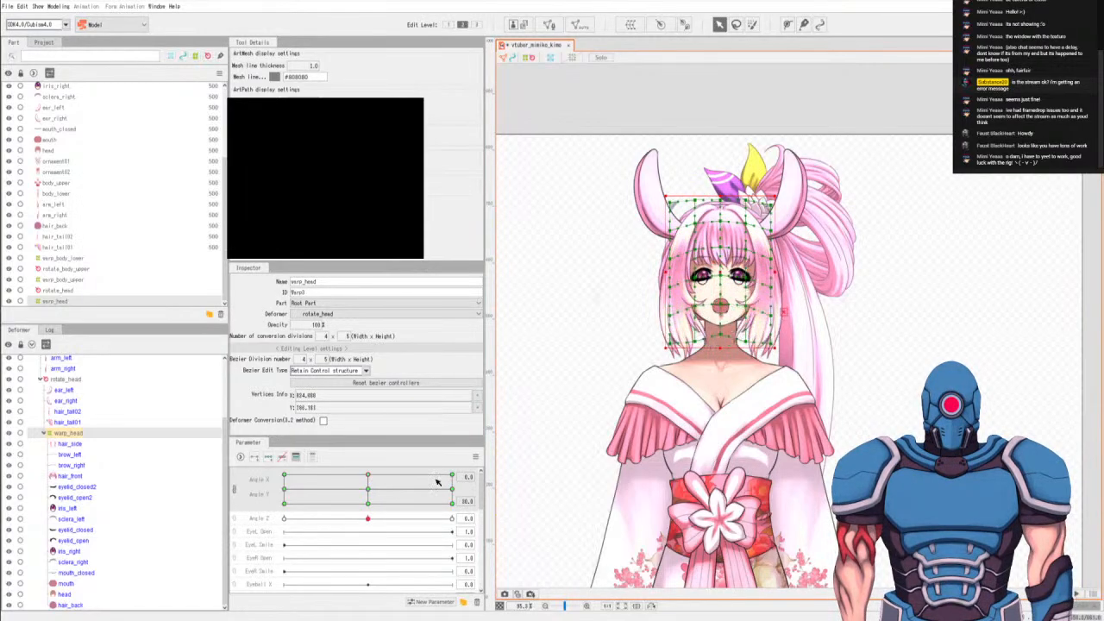
pyautogui.click(451, 477)
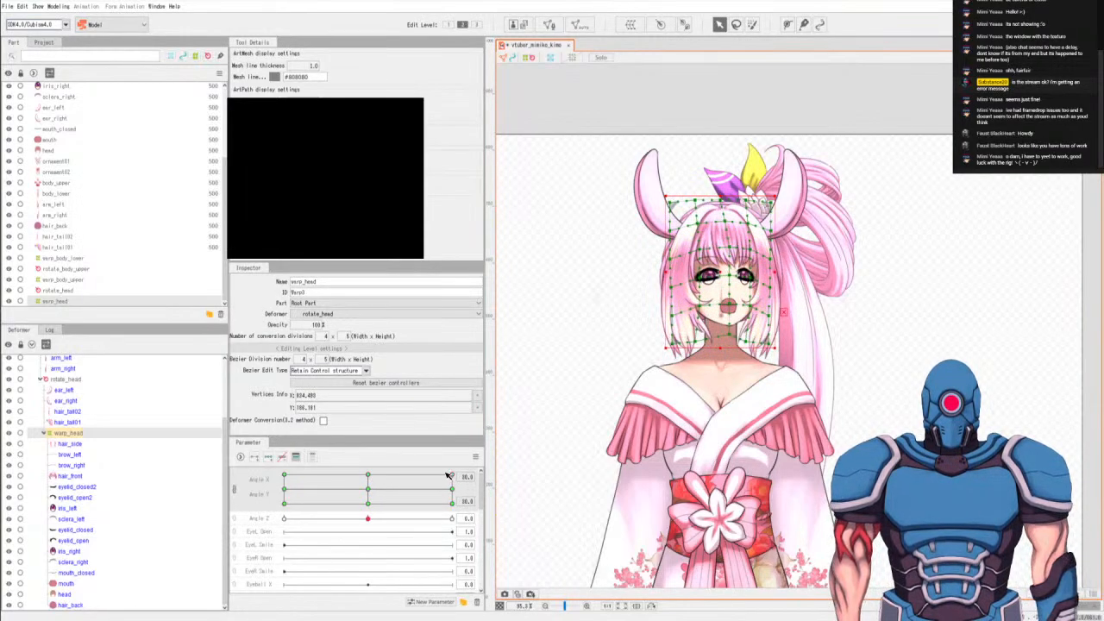
# Compare warp_head's poses at Angle Y 30 across Angle X -30, 0 and 30, and check Angle Y -30 at Angle X 0.
pyautogui.press('q')
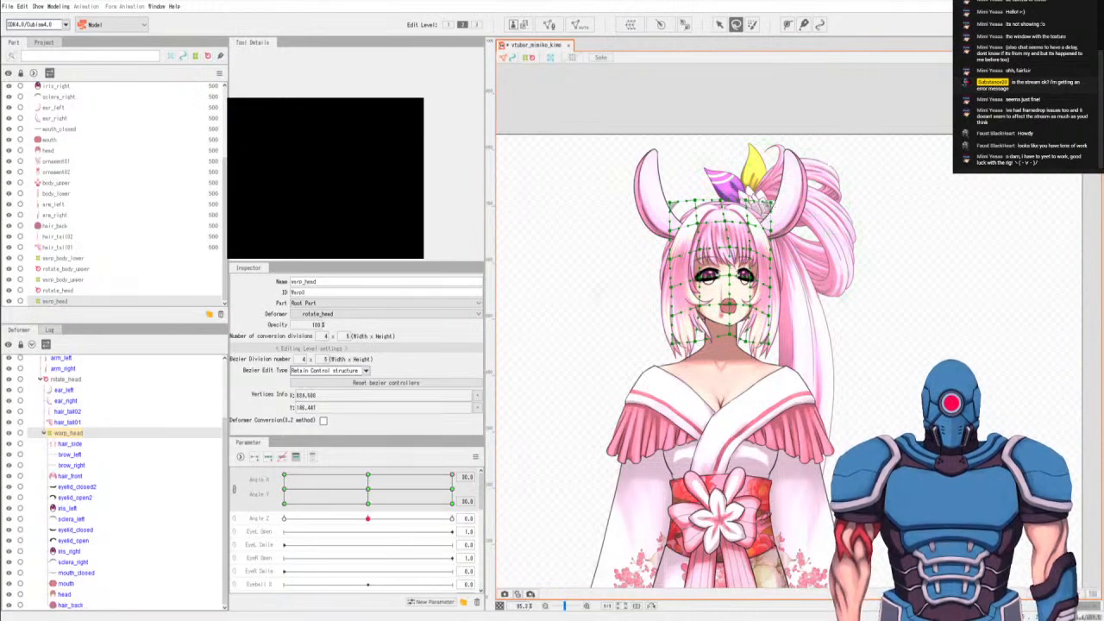
pyautogui.click(289, 474)
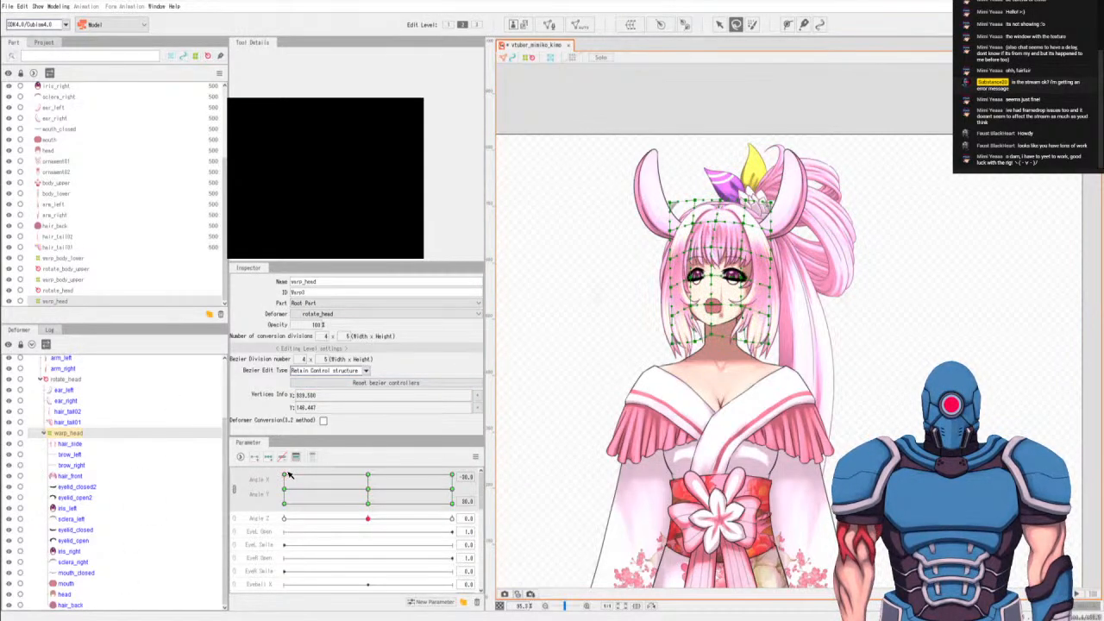
pyautogui.click(367, 477)
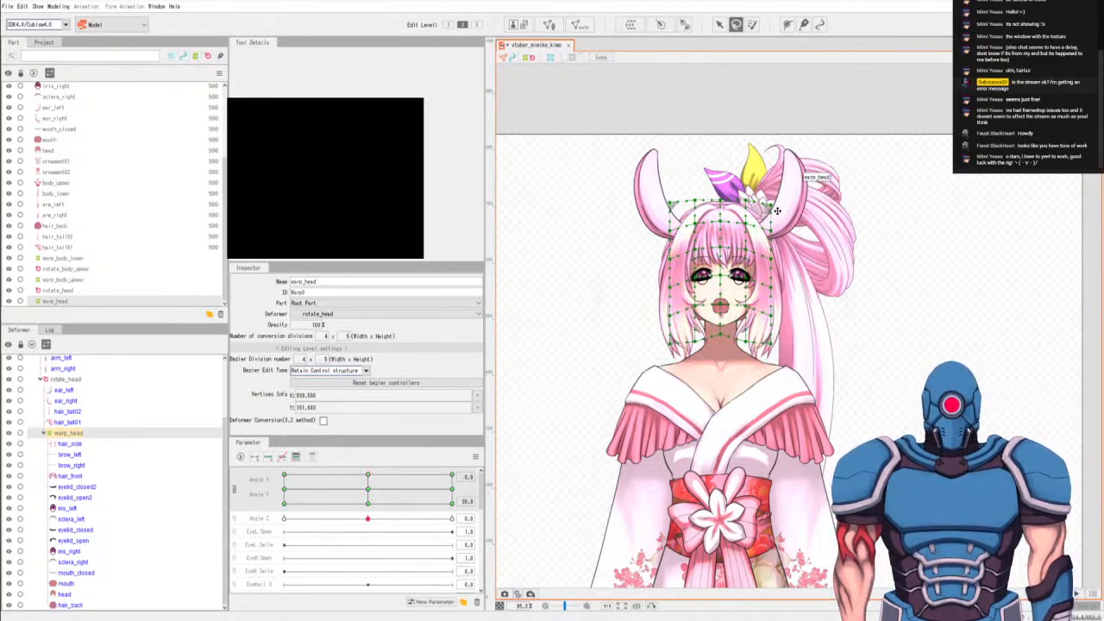
pyautogui.press('v')
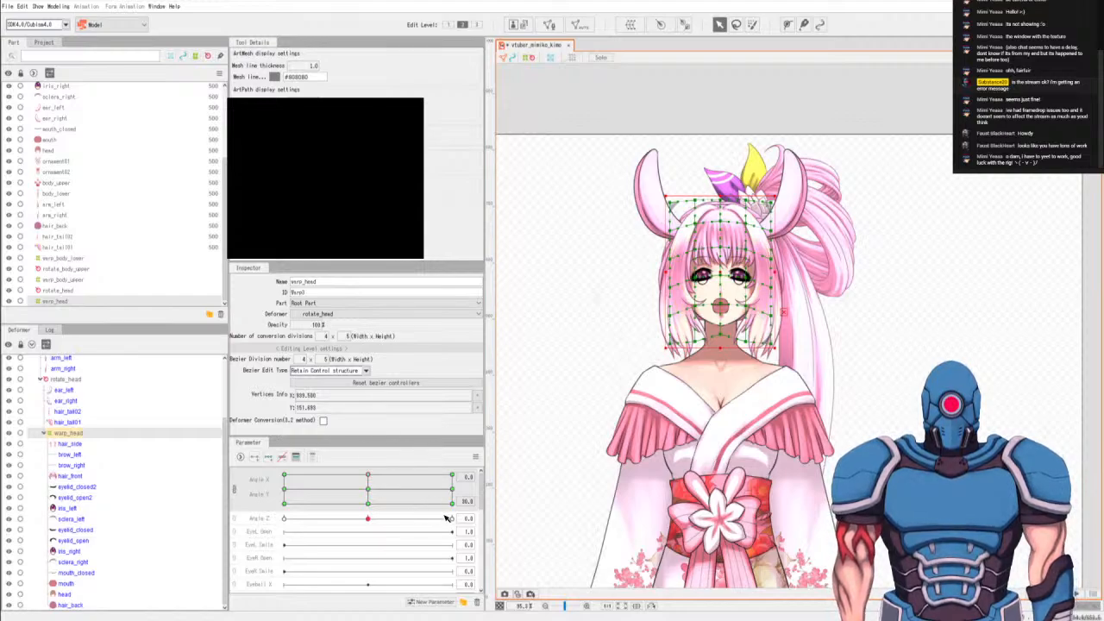
pyautogui.click(452, 476)
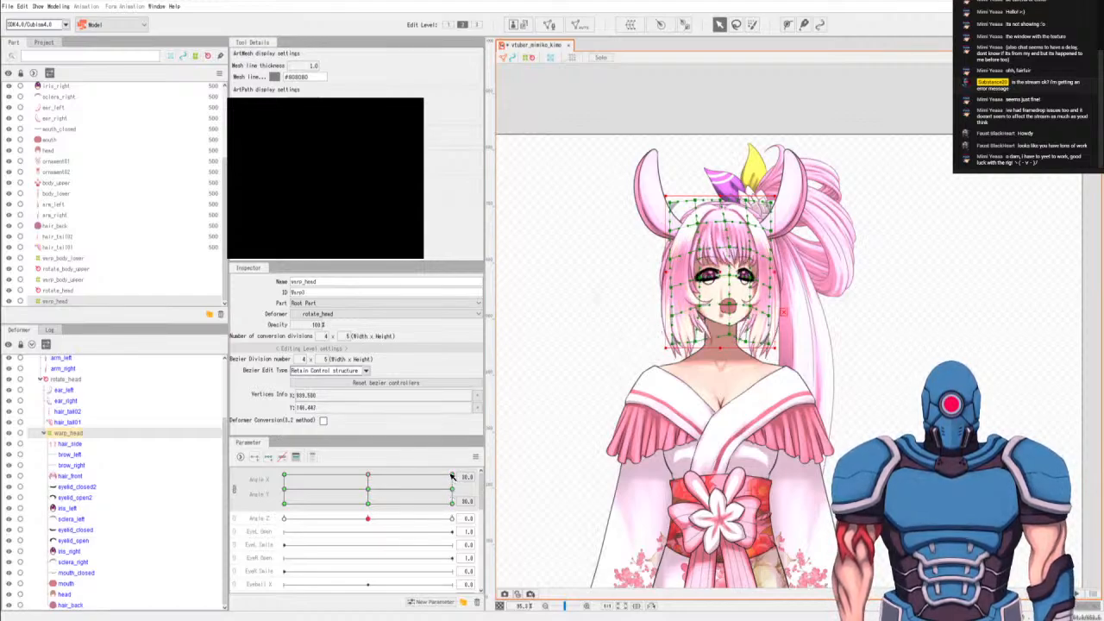
pyautogui.click(367, 476)
pyautogui.click(284, 476)
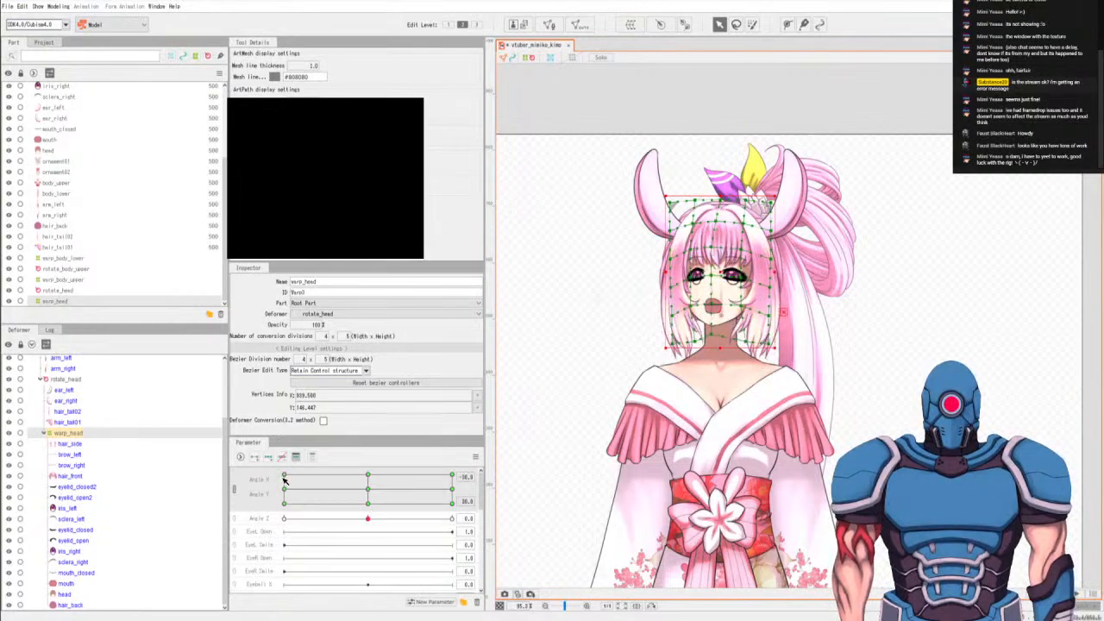
pyautogui.click(368, 476)
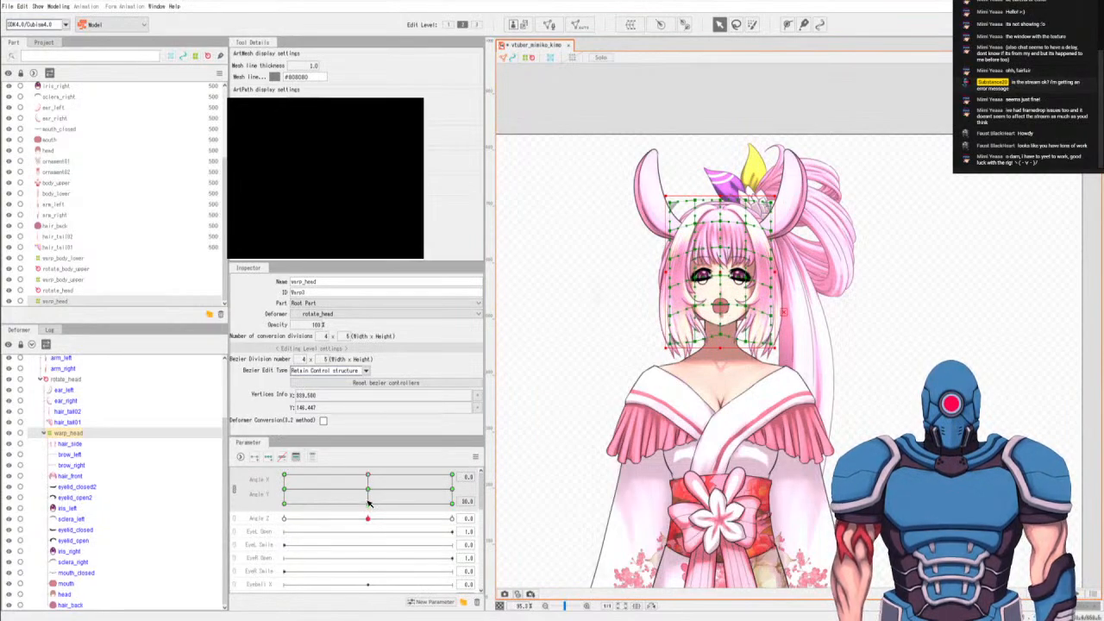
pyautogui.click(369, 489)
pyautogui.click(368, 505)
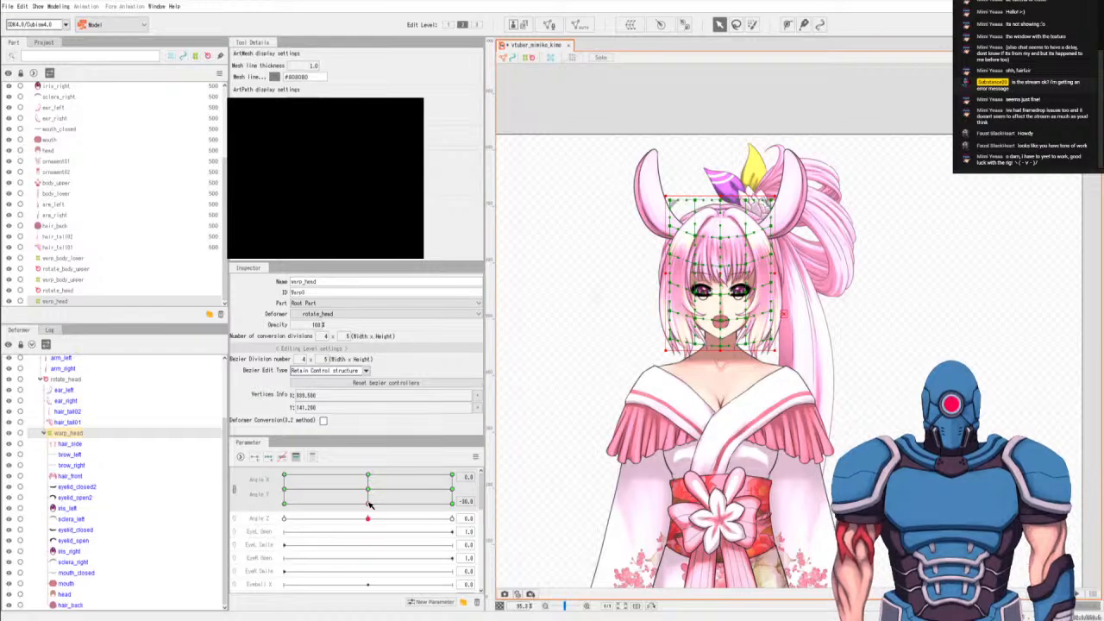
# At Angle X -30, Angle Y -30, lower warp_head's inner points from the upper forehead down to eye level.
pyautogui.click(285, 505)
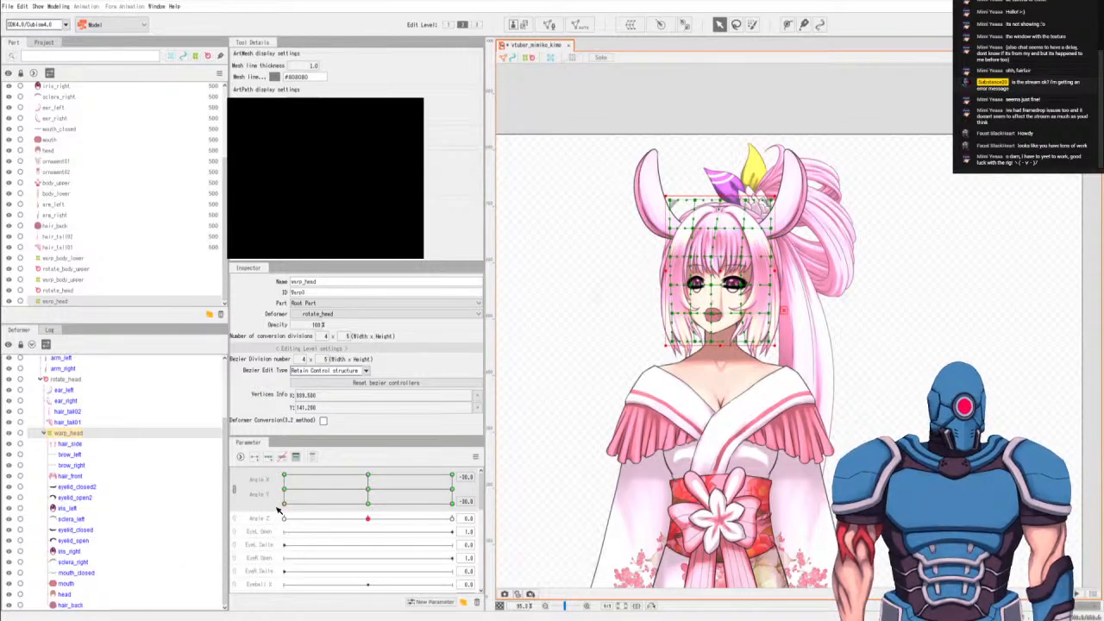
pyautogui.press('q')
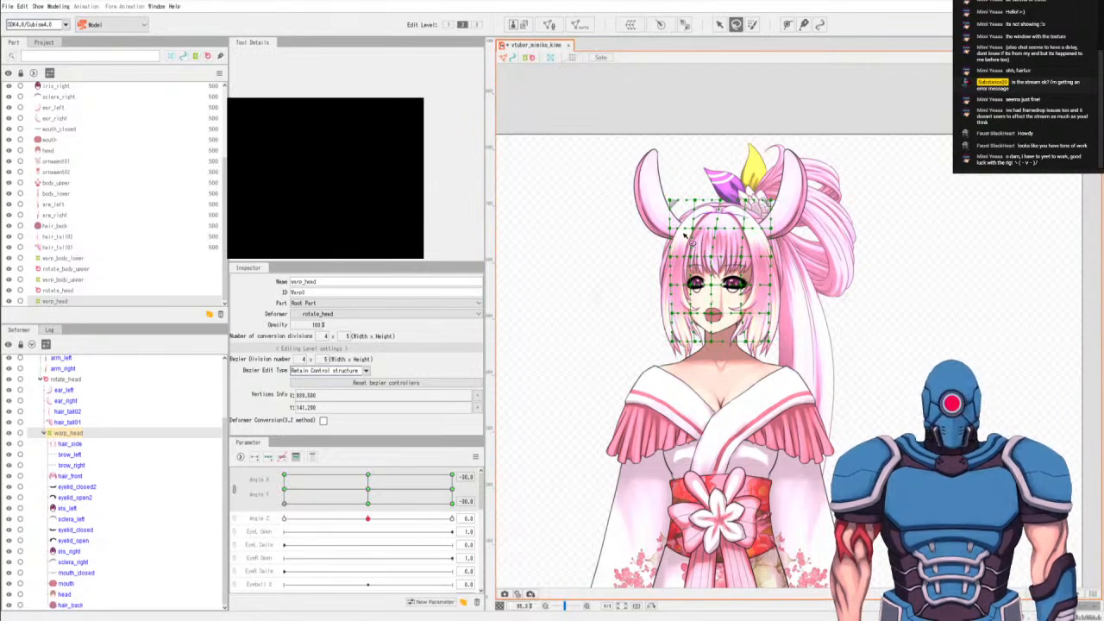
pyautogui.moveTo(686, 235)
pyautogui.mouseDown()
pyautogui.moveTo(730, 338)
pyautogui.moveTo(761, 310)
pyautogui.moveTo(759, 226)
pyautogui.mouseUp()
pyautogui.press('v')
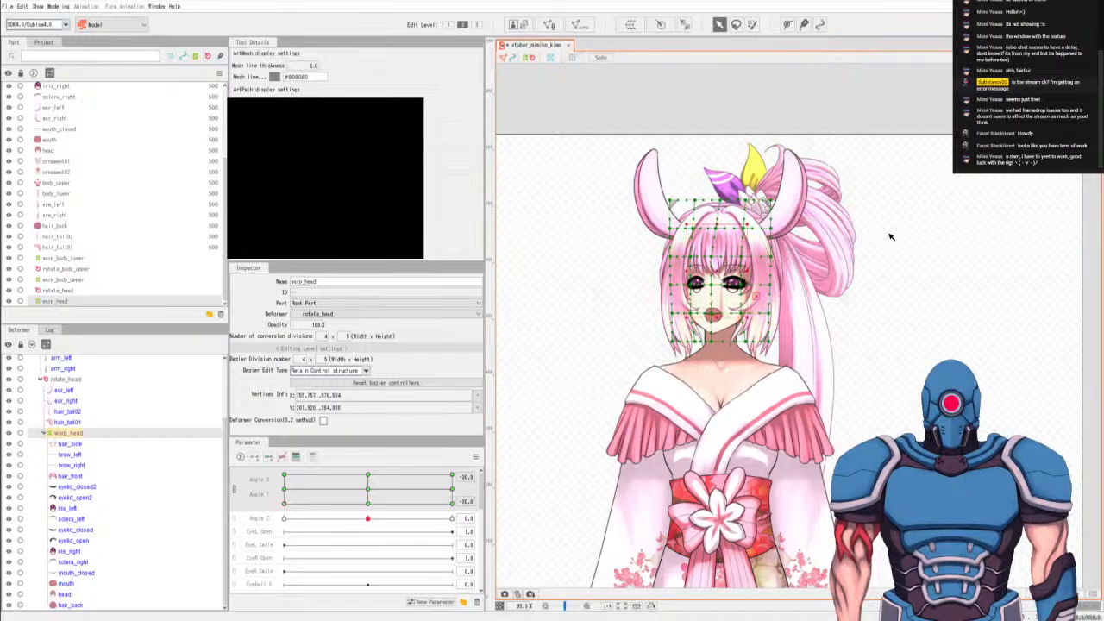
pyautogui.press('q')
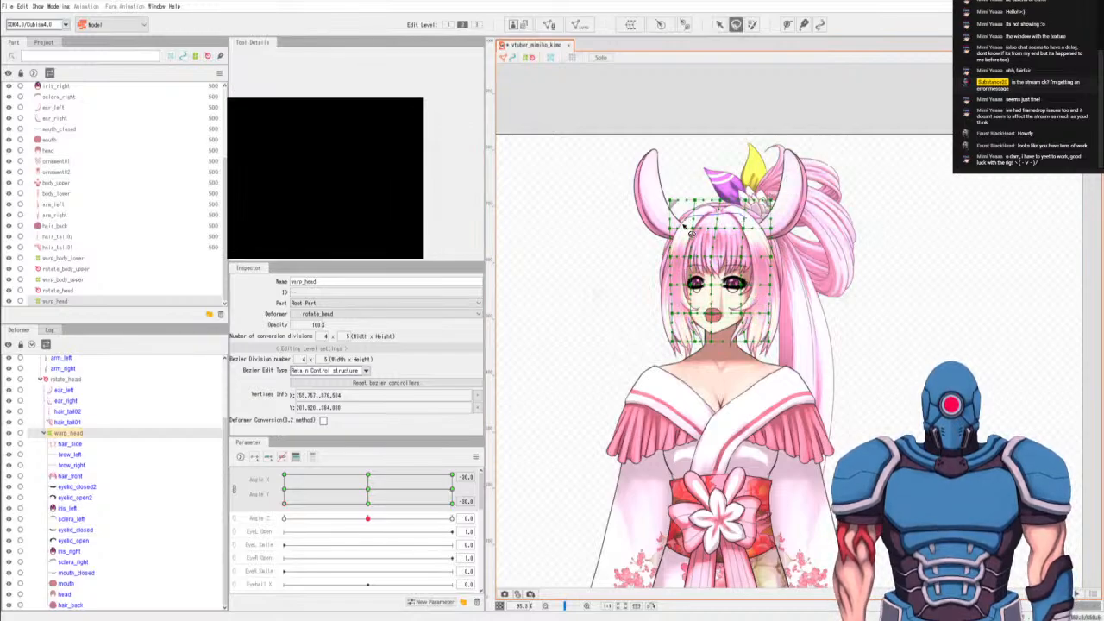
pyautogui.moveTo(689, 229)
pyautogui.mouseDown()
pyautogui.moveTo(710, 301)
pyautogui.moveTo(755, 282)
pyautogui.moveTo(752, 211)
pyautogui.mouseUp()
pyautogui.press('v')
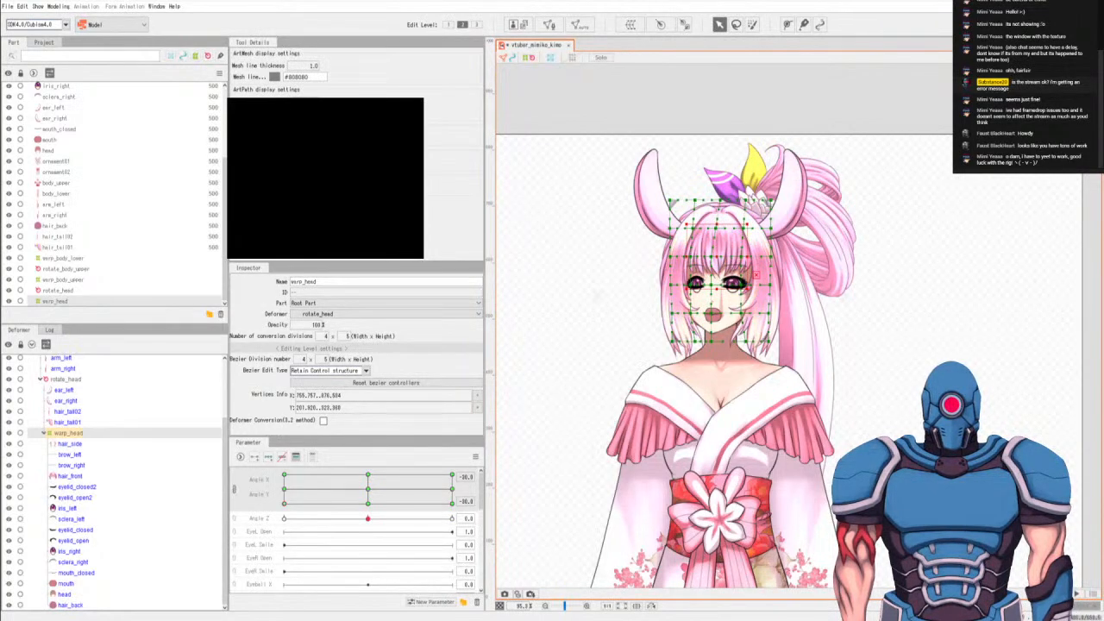
pyautogui.moveTo(756, 274); pyautogui.dragTo(754, 282)
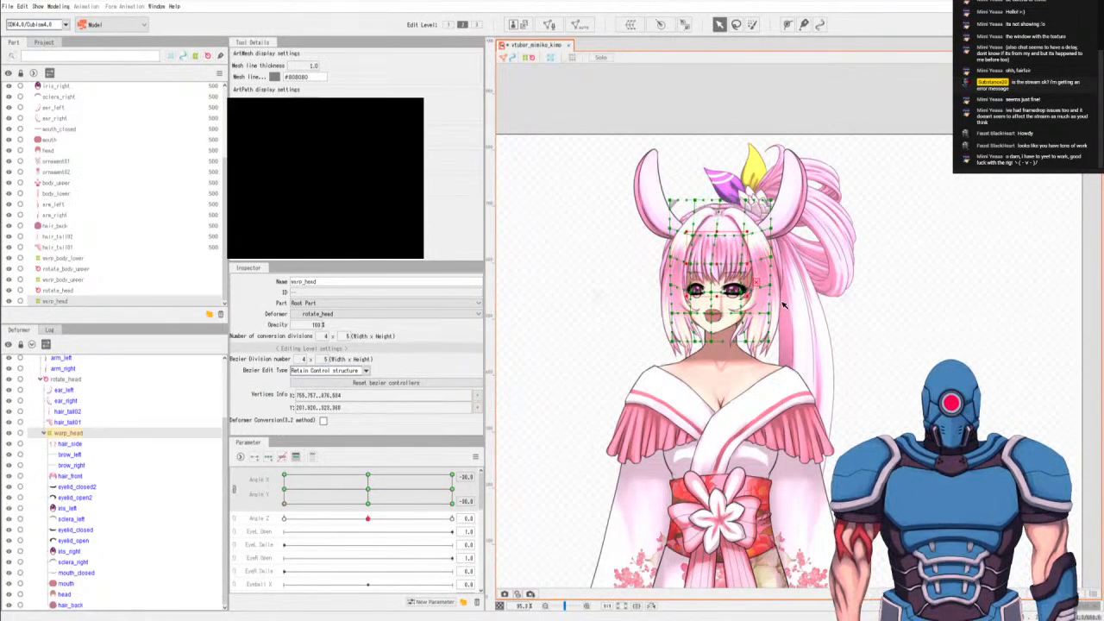
# Lower warp_head's inner mouth-level row of points at Angle X -30, Angle Y -30, and compare the pose with Angle X 0.
pyautogui.press('l')
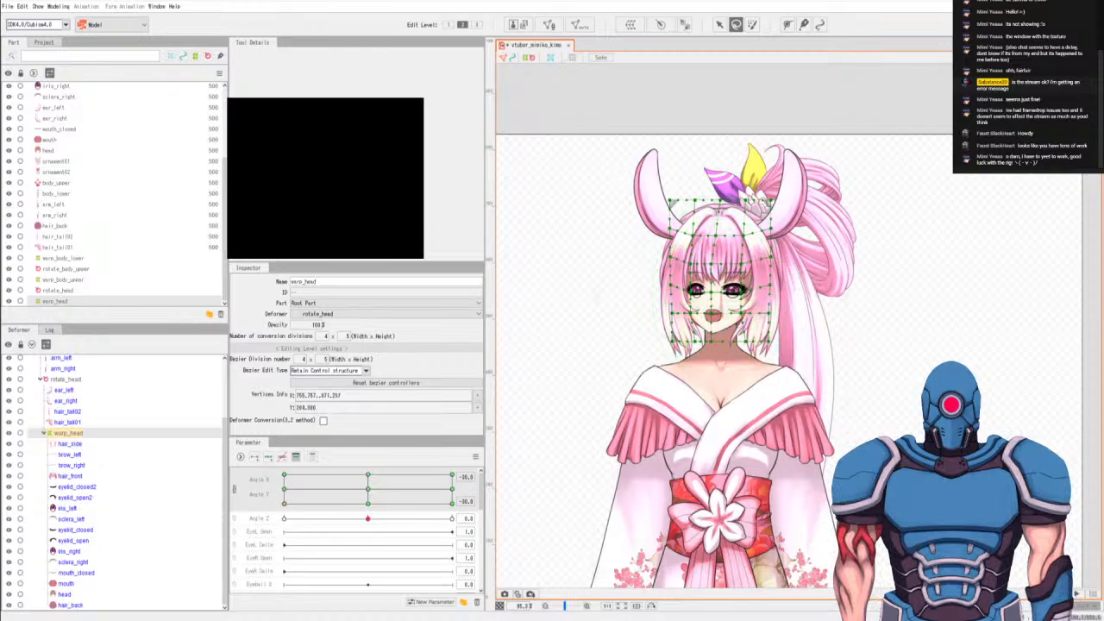
pyautogui.press('v')
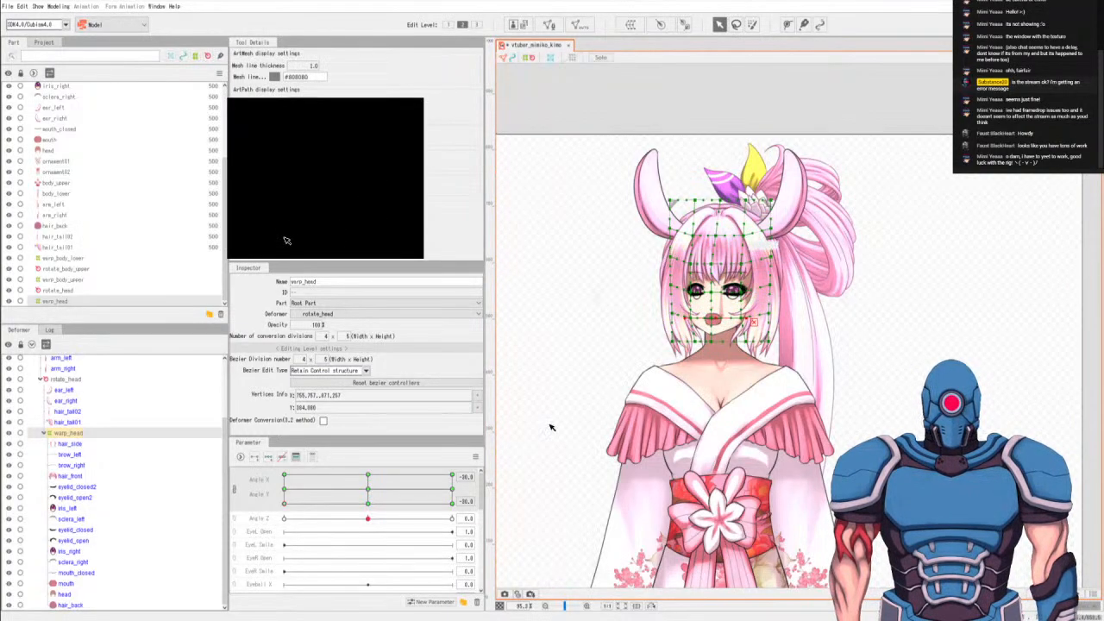
pyautogui.click(369, 504)
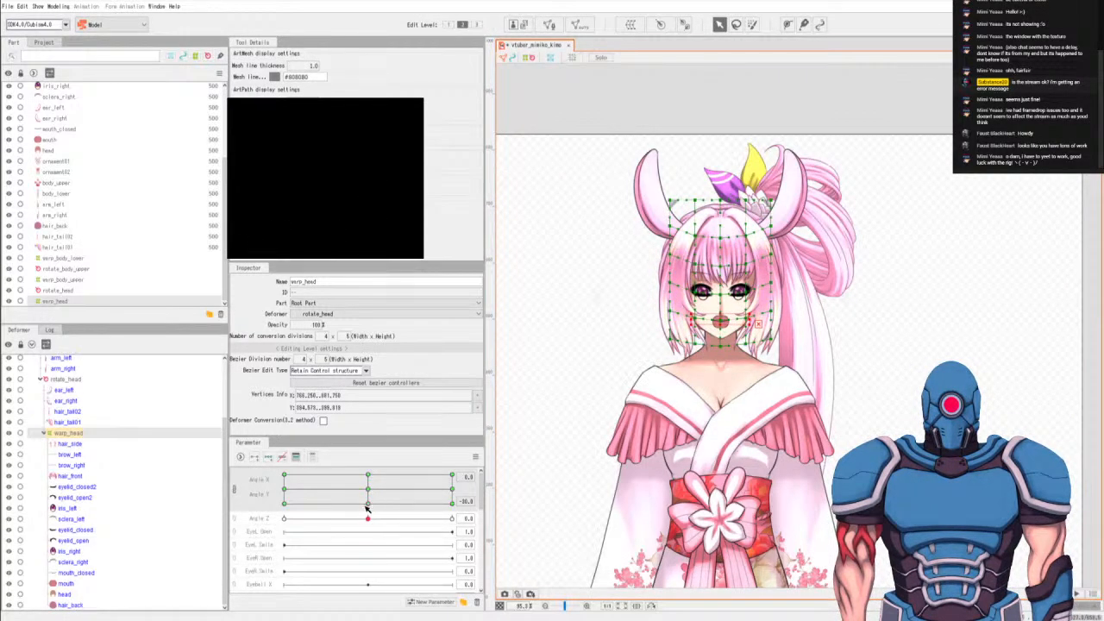
pyautogui.rightClick(281, 506)
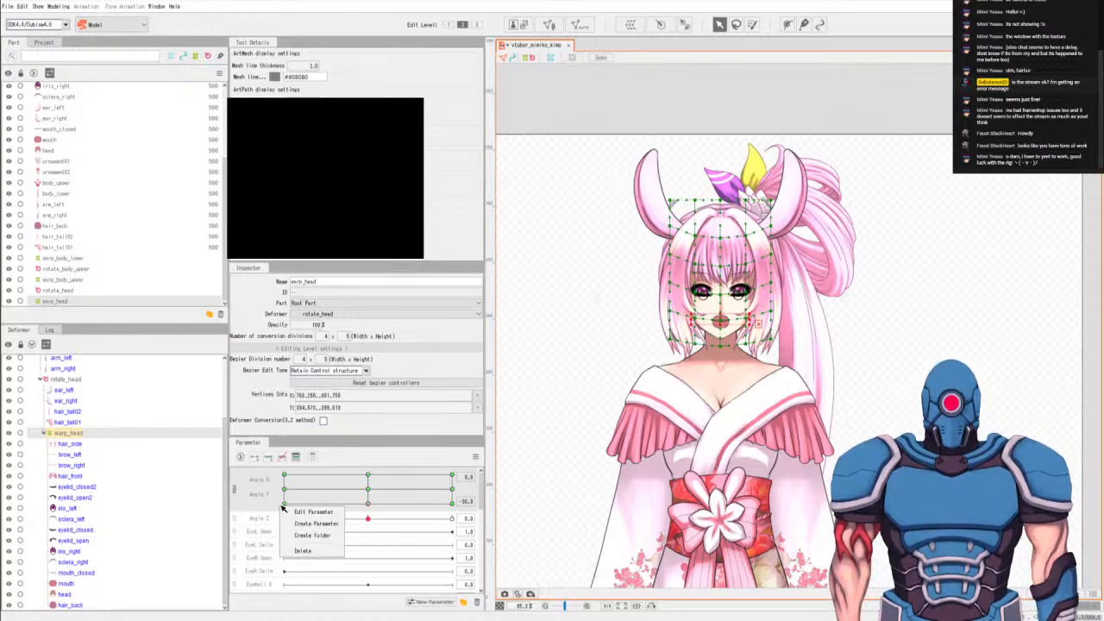
pyautogui.click(284, 506)
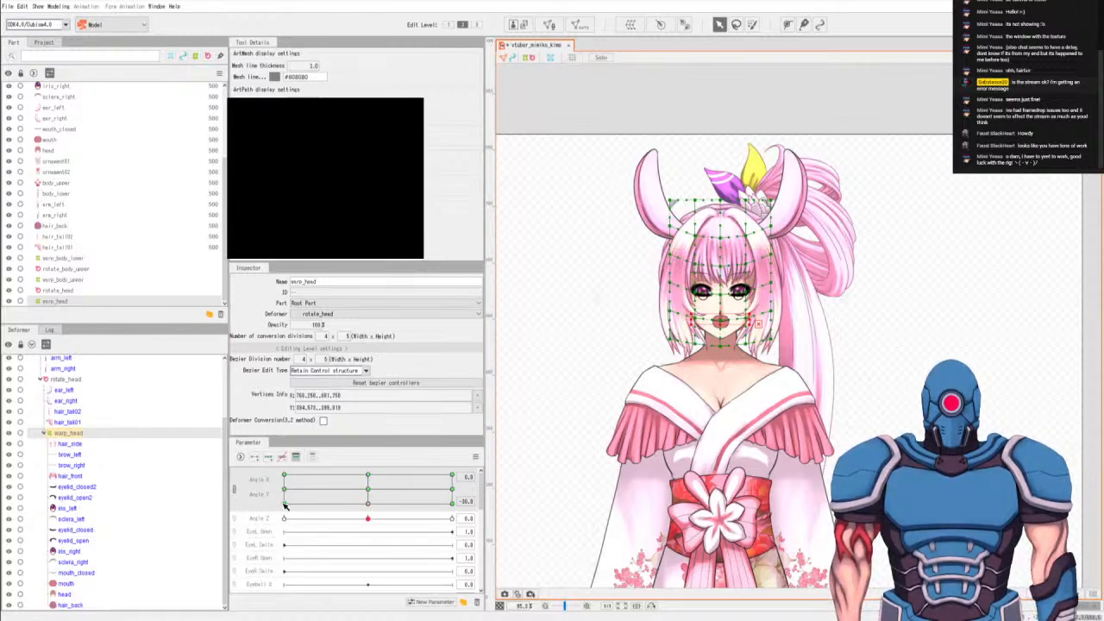
pyautogui.click(365, 505)
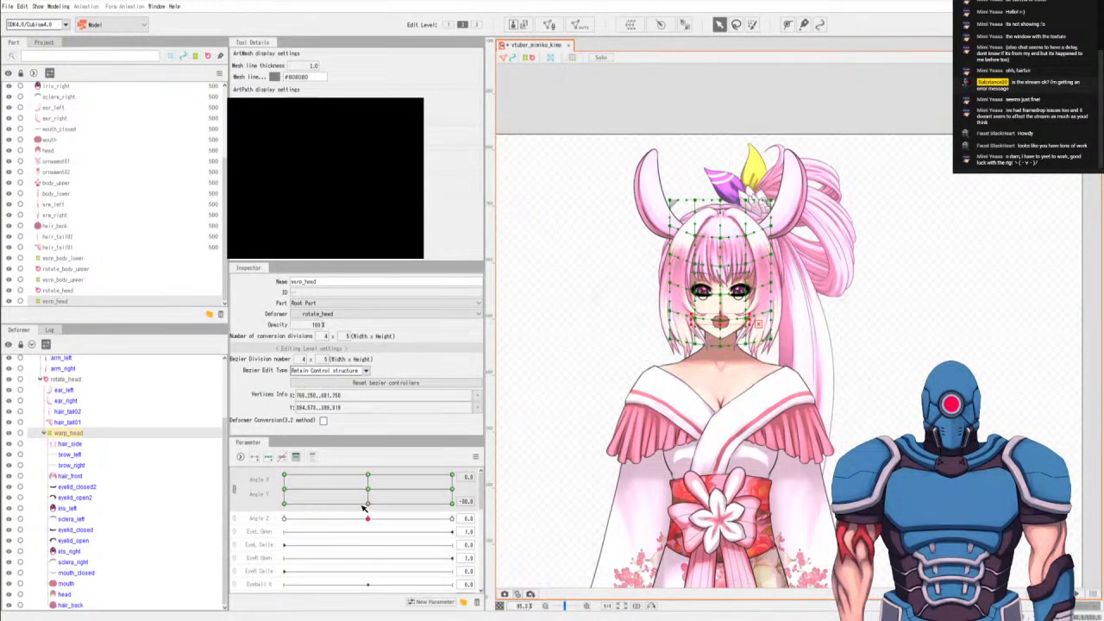
pyautogui.click(284, 504)
pyautogui.click(366, 507)
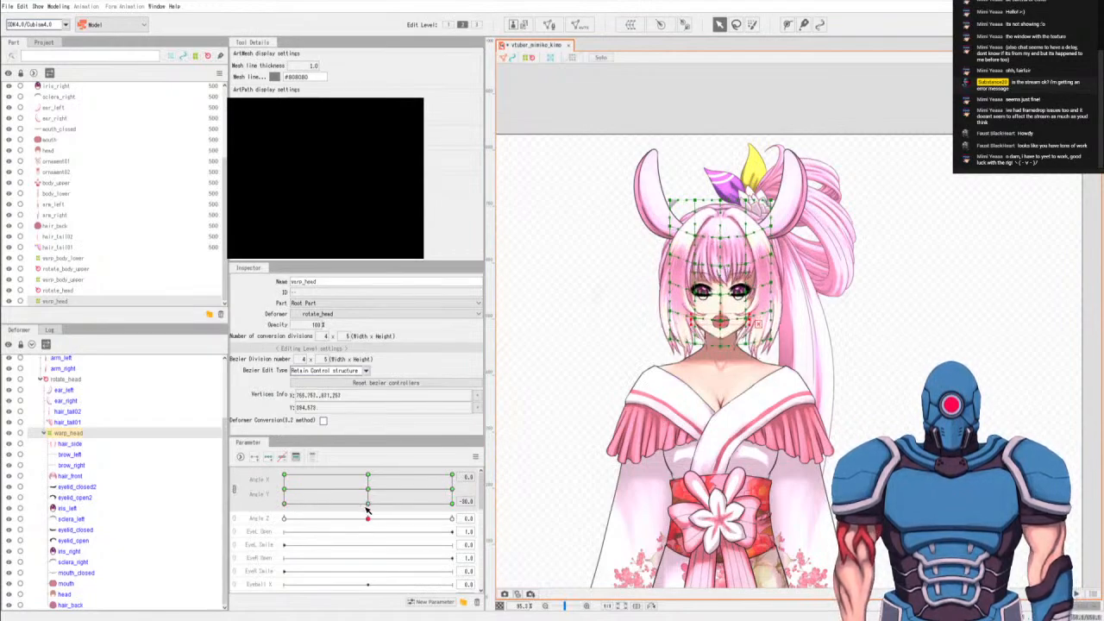
pyautogui.click(285, 506)
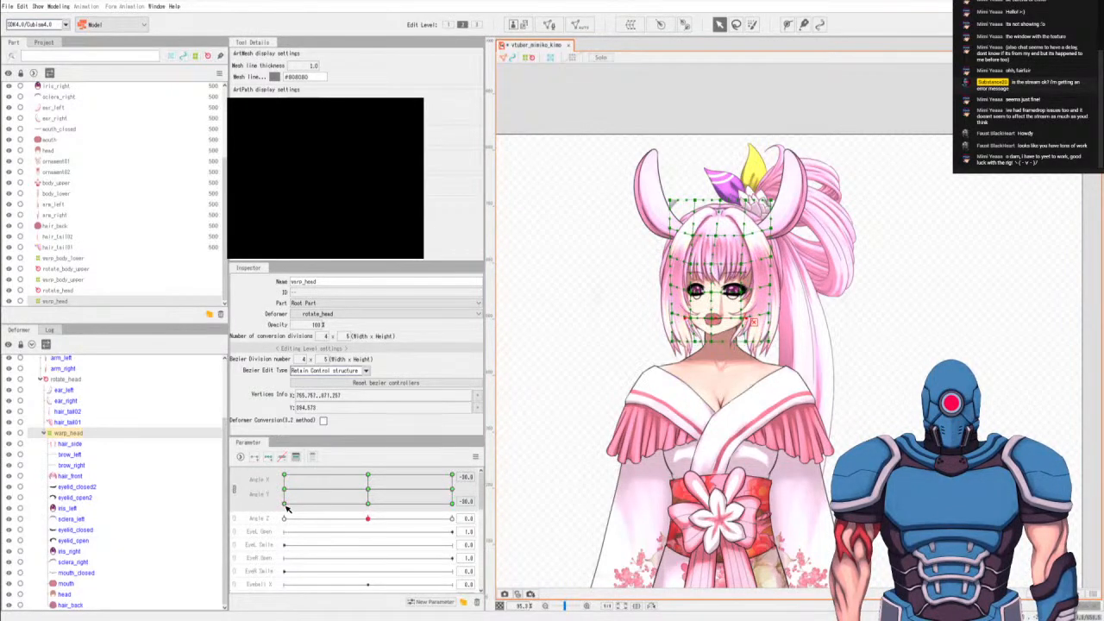
# At Angle X -30, Angle Y -30, shift the lower rows and centre column of warp_head's control points downward.
pyautogui.click(367, 507)
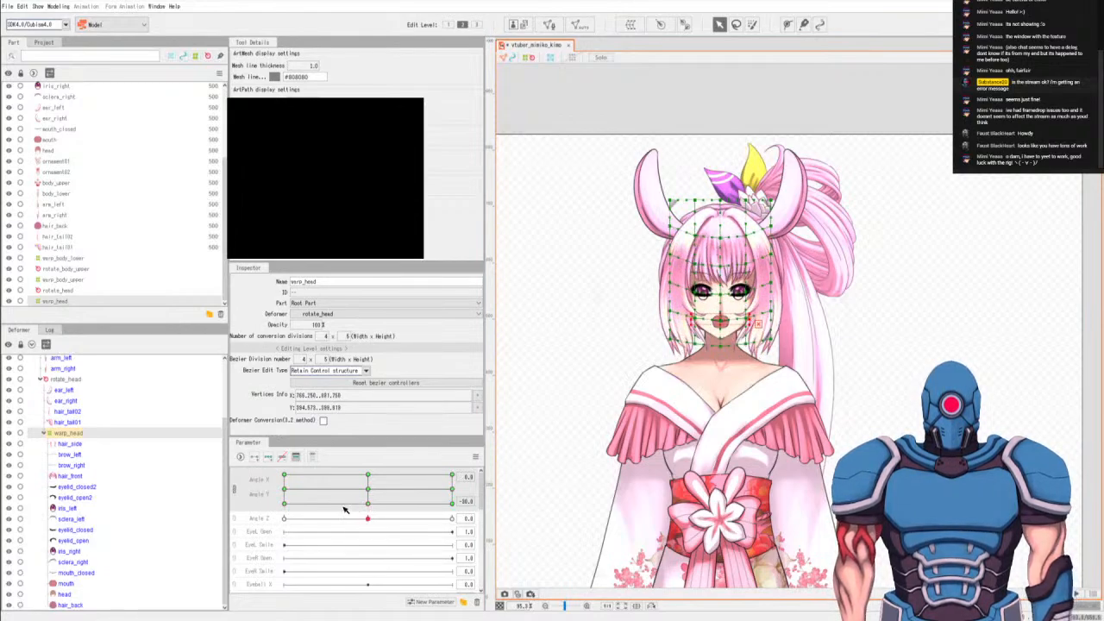
pyautogui.click(285, 506)
pyautogui.press('b')
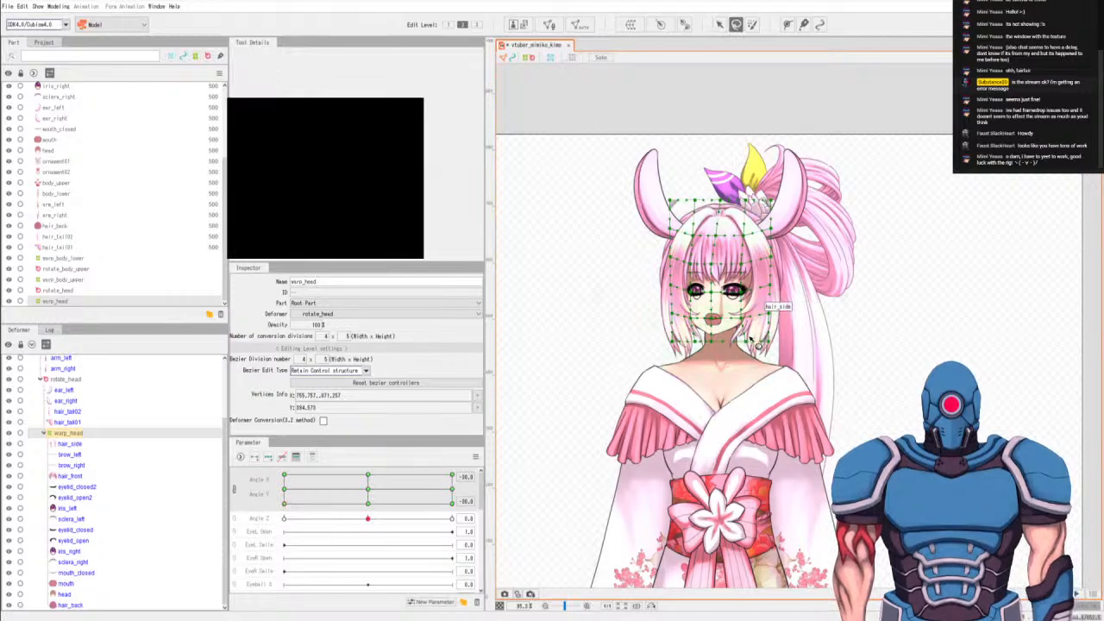
pyautogui.press('v')
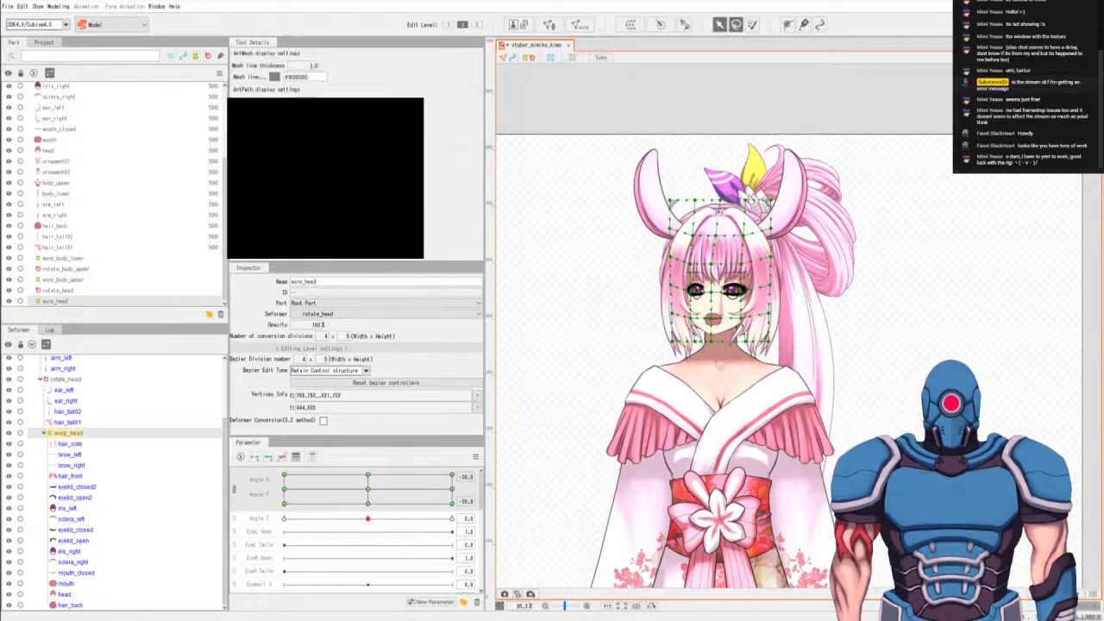
pyautogui.press('b')
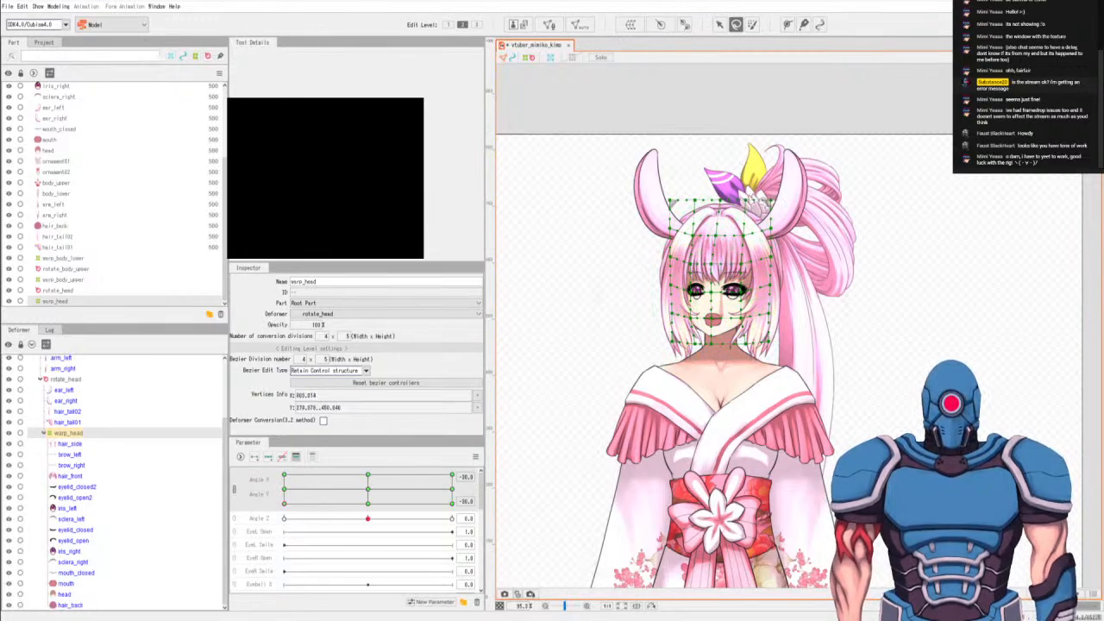
pyautogui.press('v')
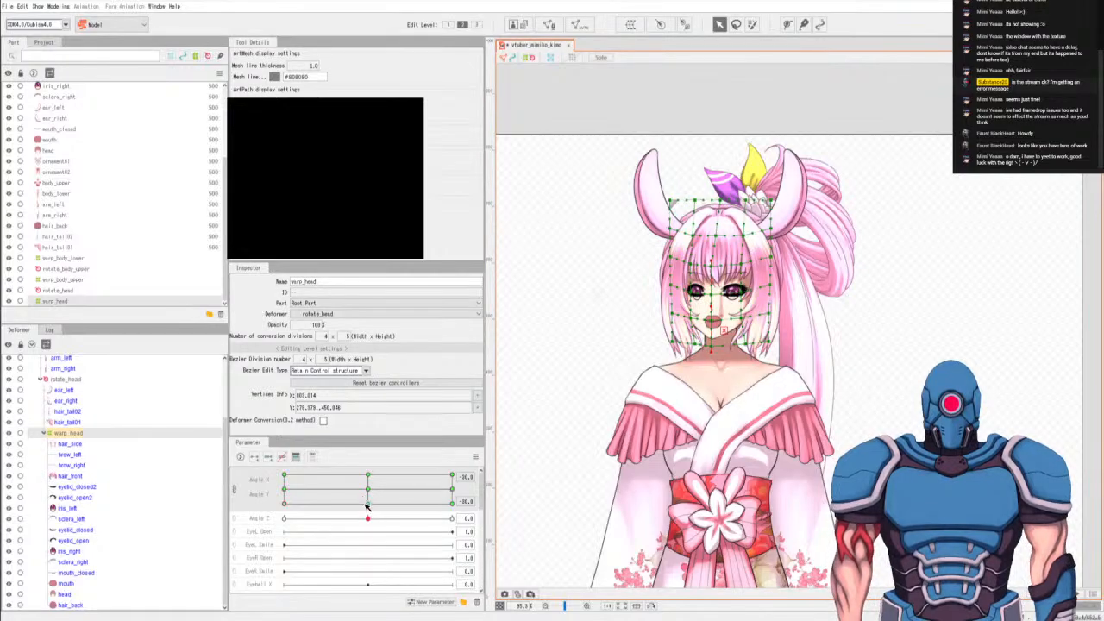
# Fine-tune the height of warp_head's centre column at Angle X -30, Angle Y -30, comparing it with the Angle X 0 pose.
pyautogui.moveTo(367, 511); pyautogui.dragTo(285, 506)
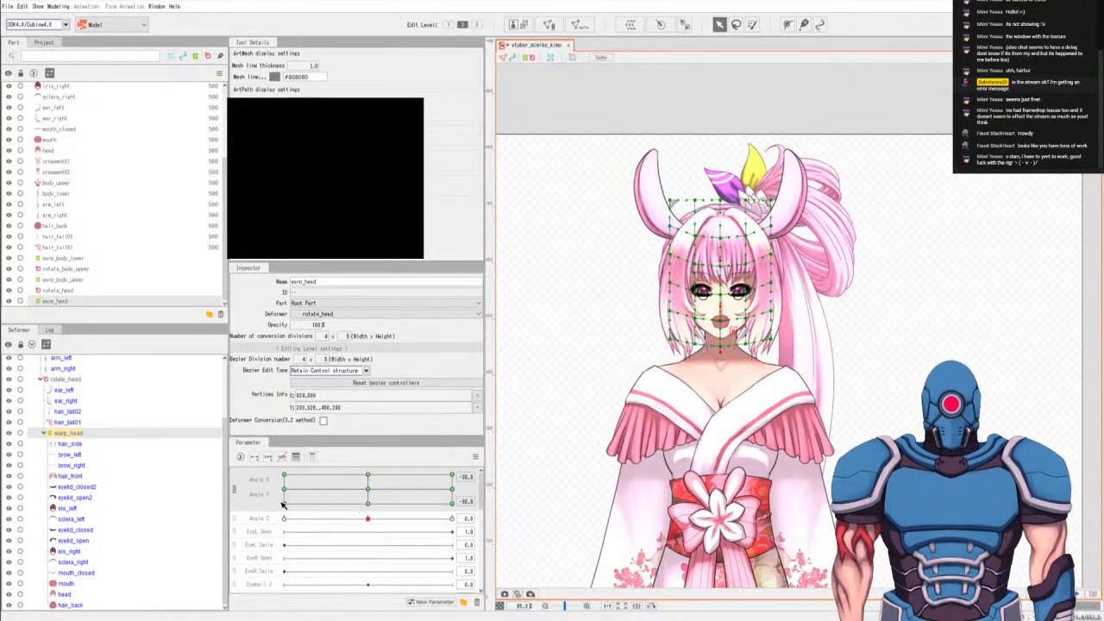
pyautogui.click(368, 503)
pyautogui.click(287, 504)
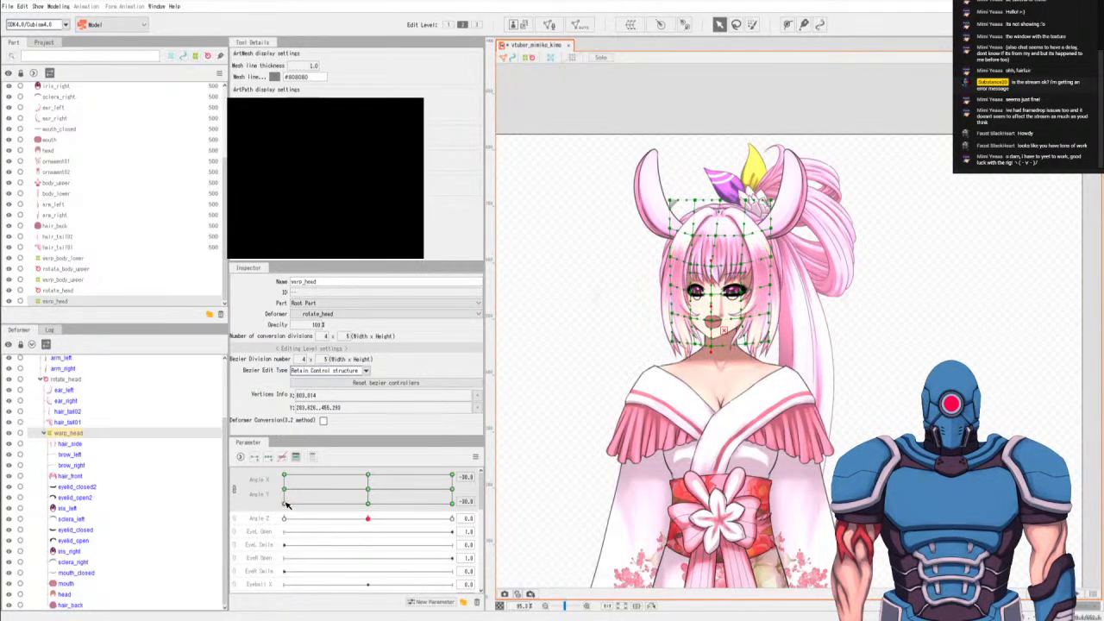
pyautogui.click(371, 507)
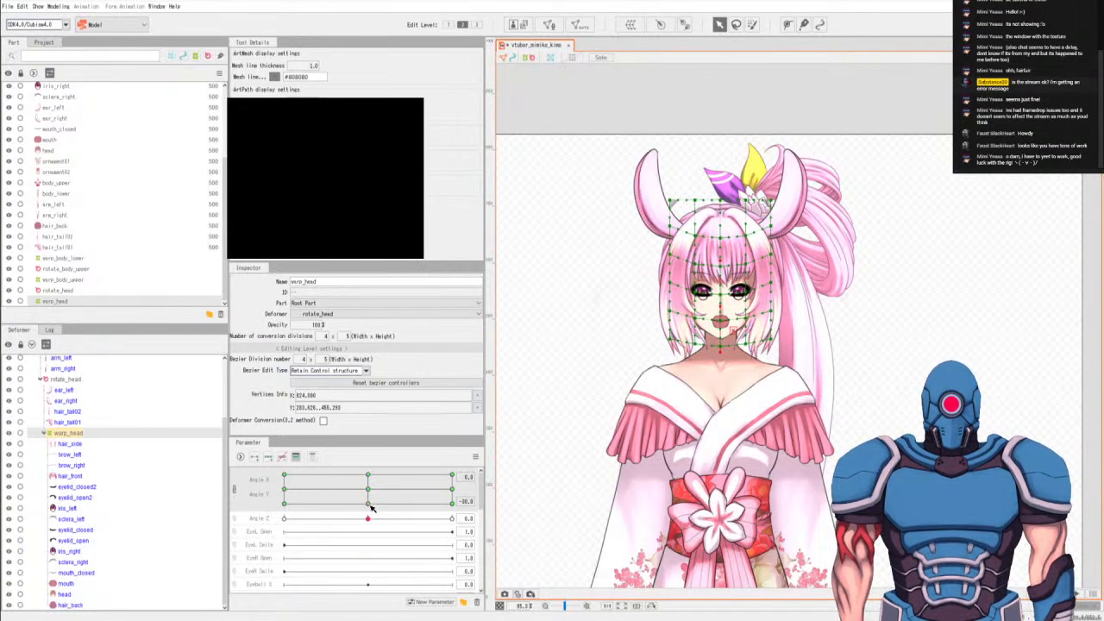
pyautogui.click(289, 504)
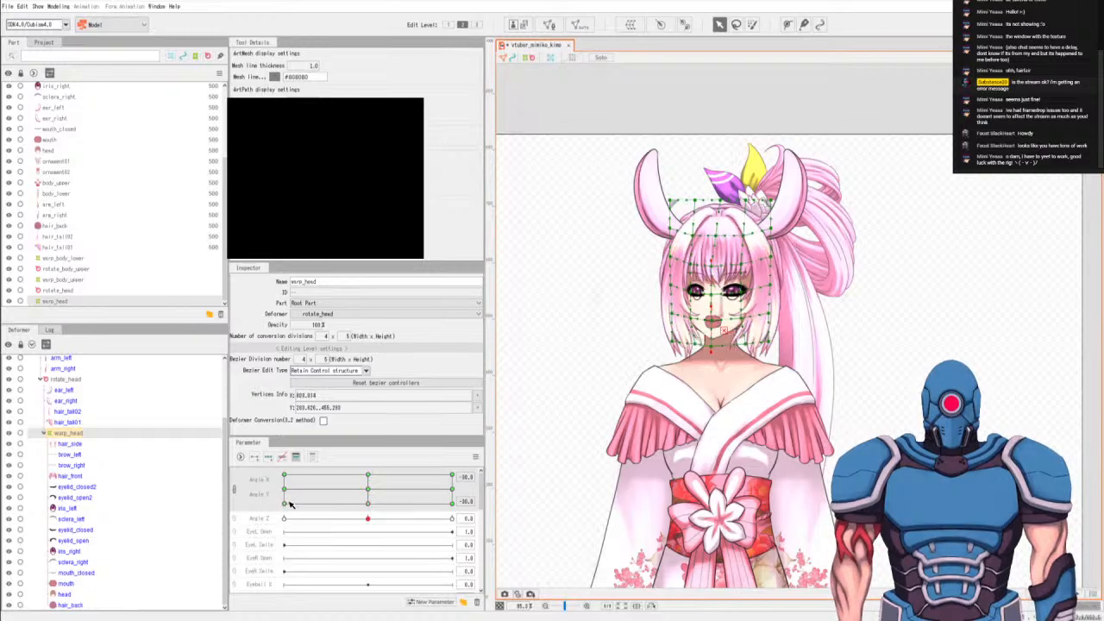
pyautogui.click(368, 507)
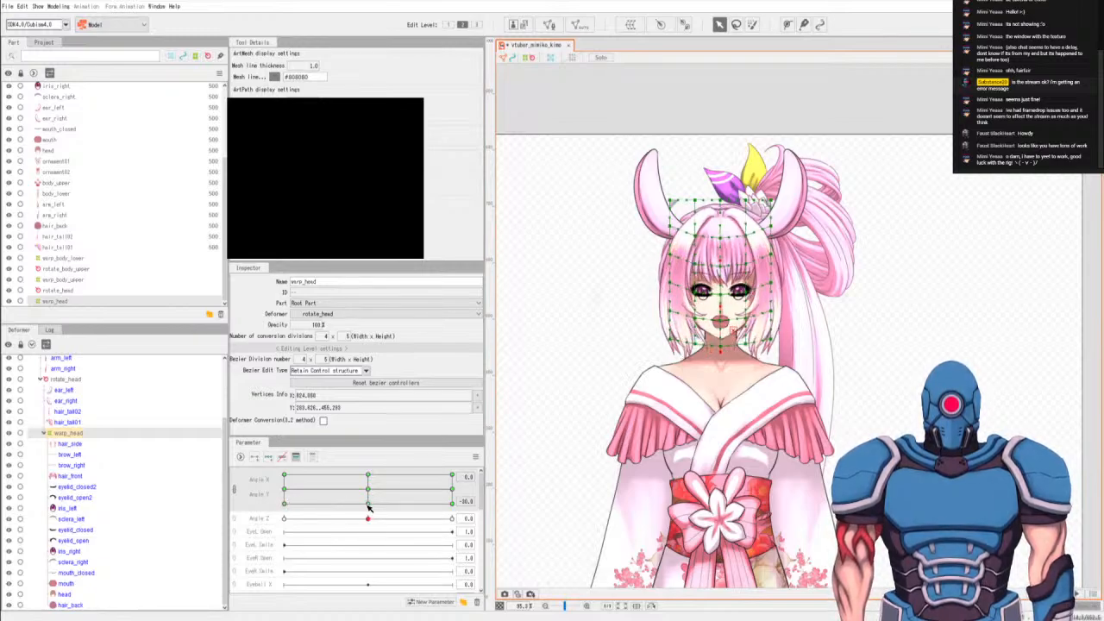
pyautogui.click(287, 504)
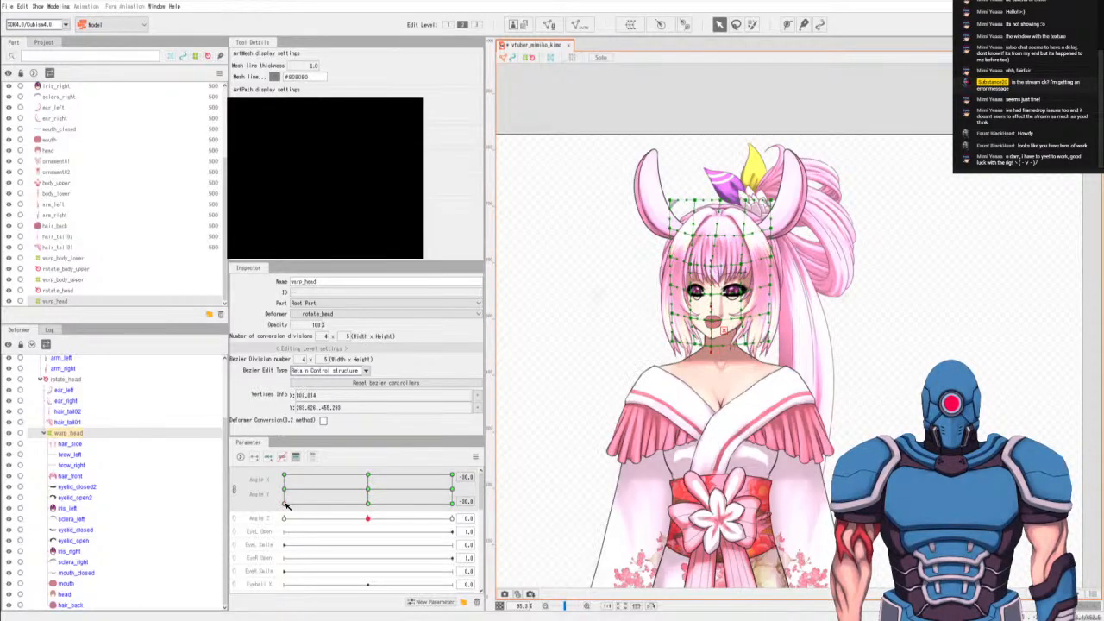
pyautogui.click(367, 504)
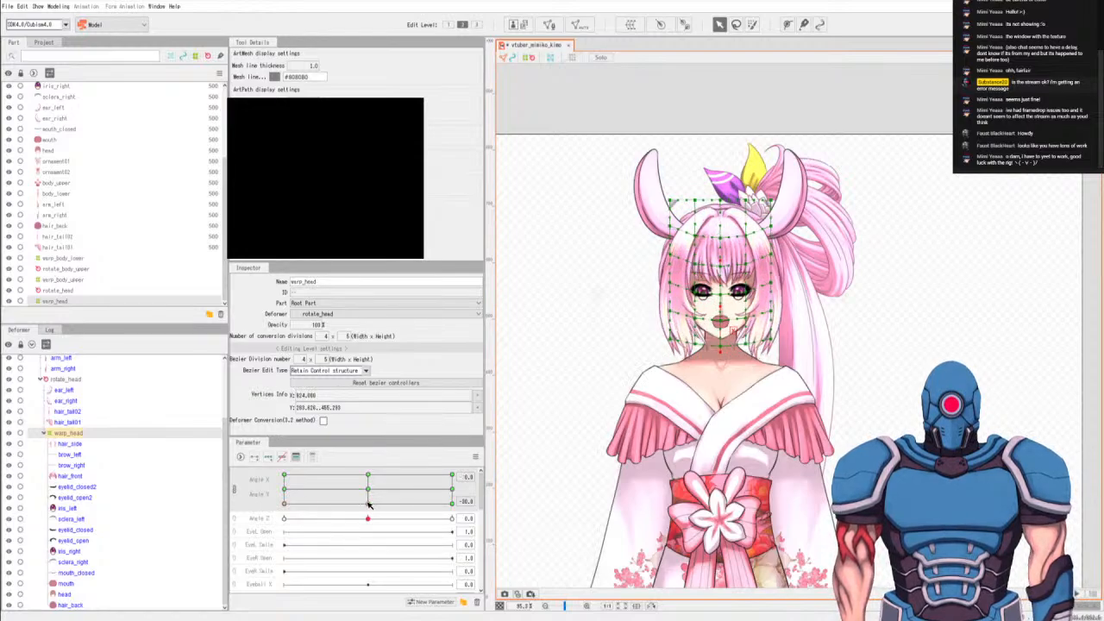
pyautogui.click(284, 502)
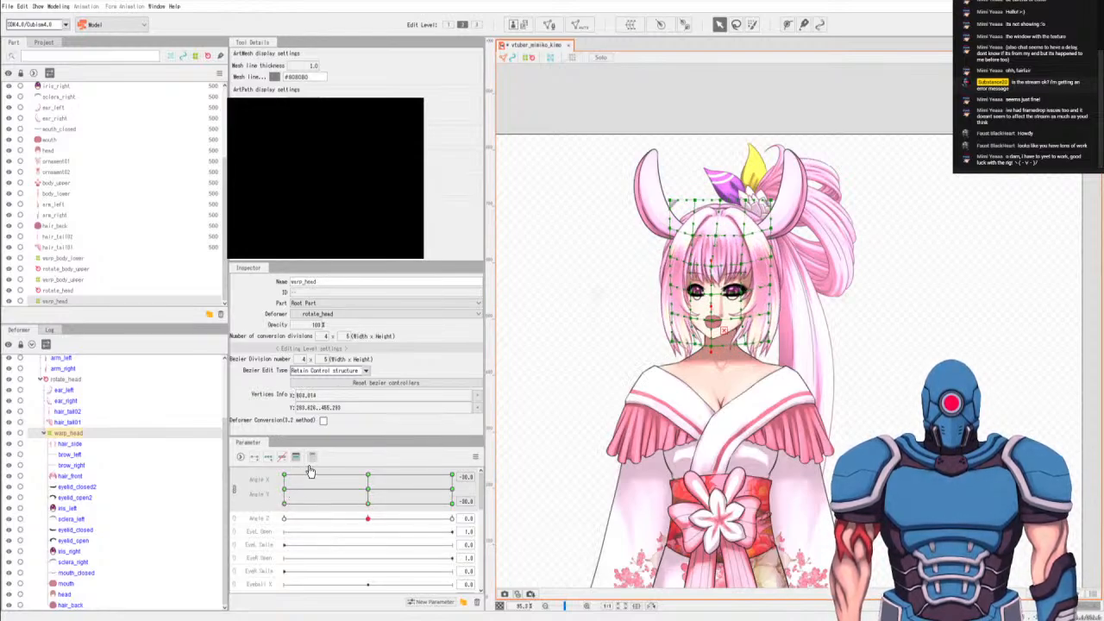
# Lower the upper centre control point of warp_head at Angle X -30, Angle Y -30 to match the Angle X 0 pose.
pyautogui.click(735, 25)
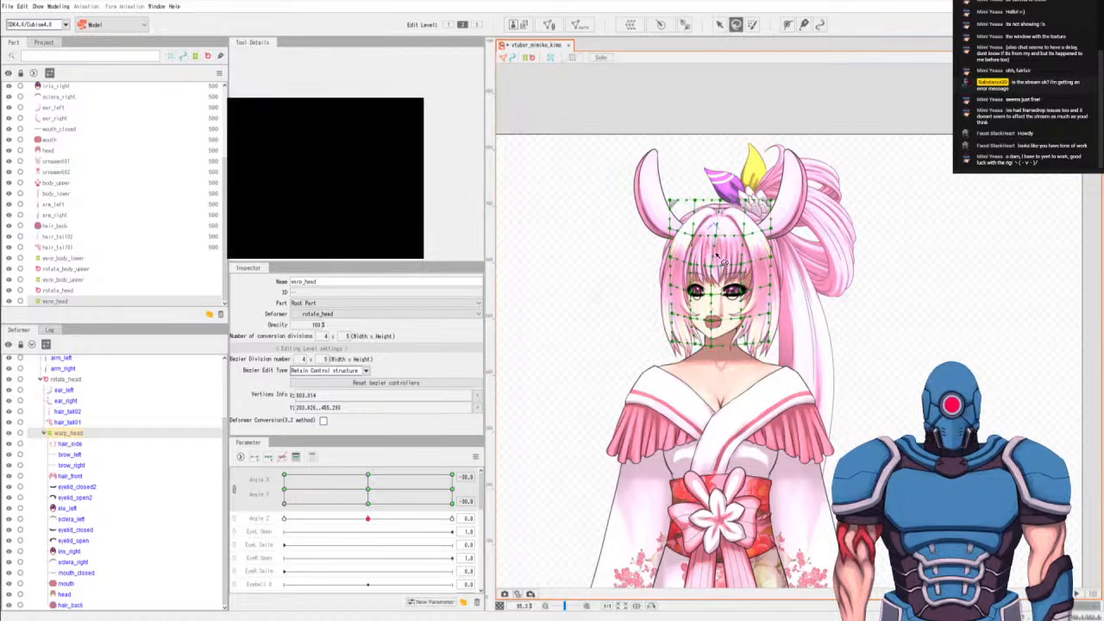
pyautogui.click(719, 24)
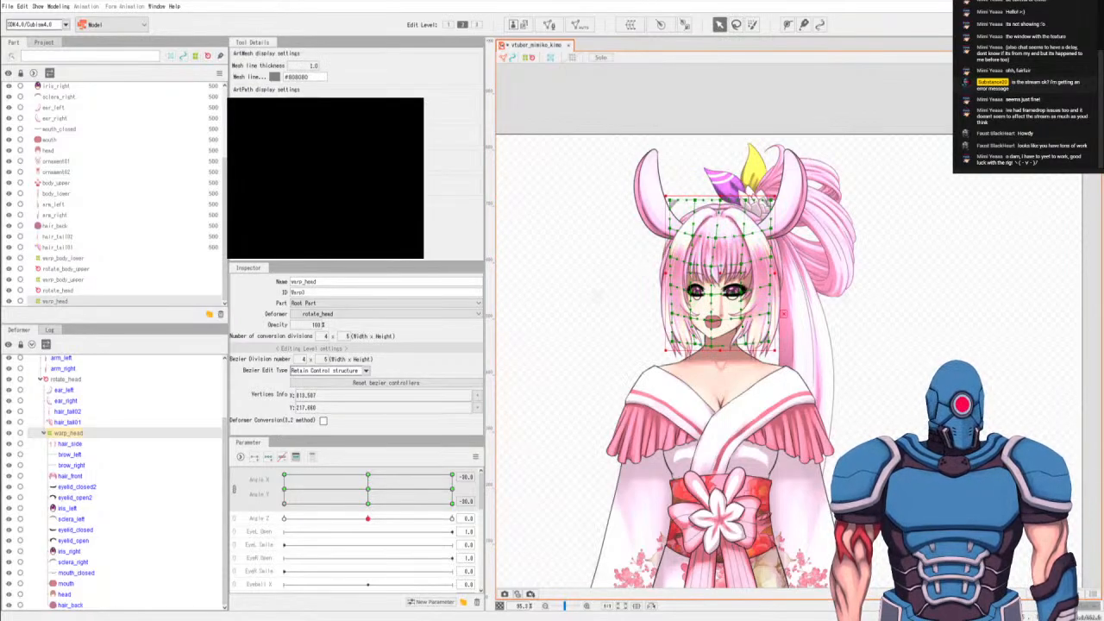
pyautogui.press('b')
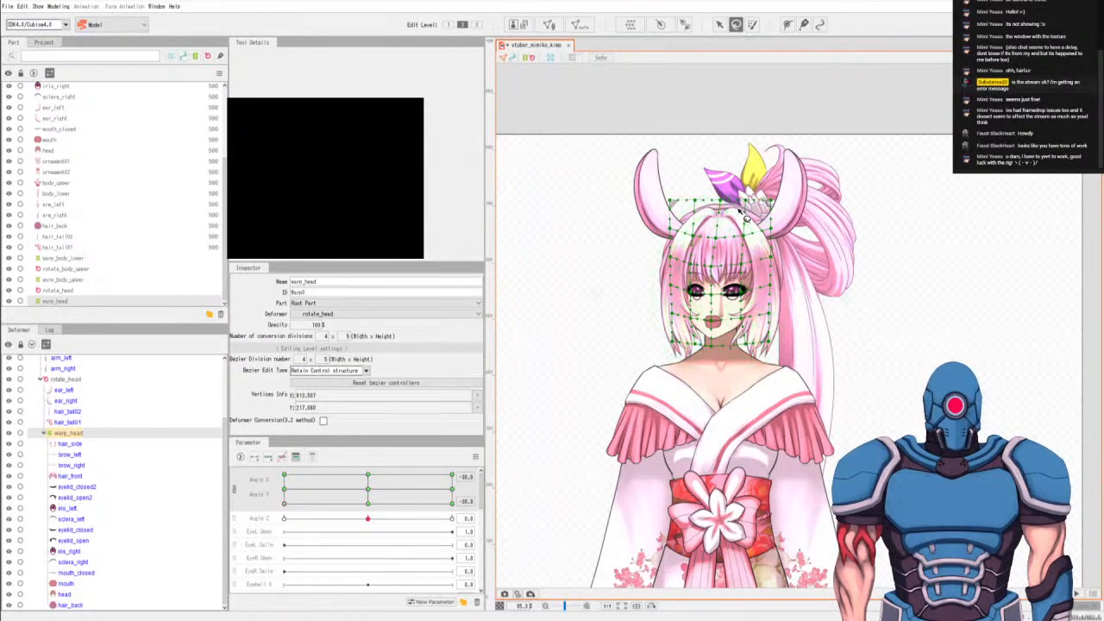
pyautogui.click(369, 504)
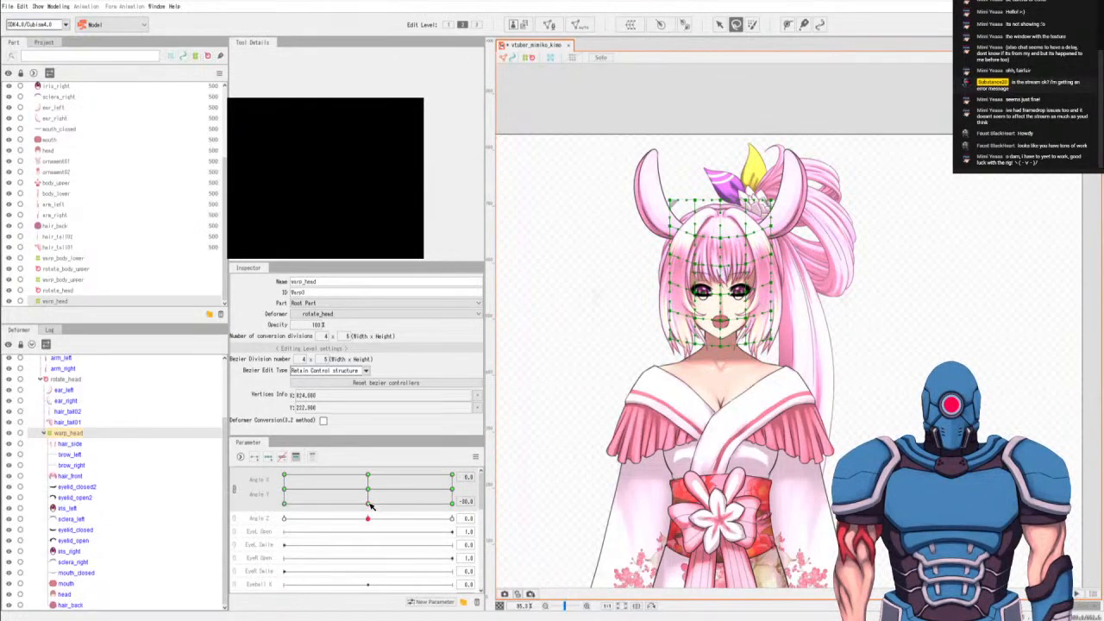
pyautogui.click(287, 509)
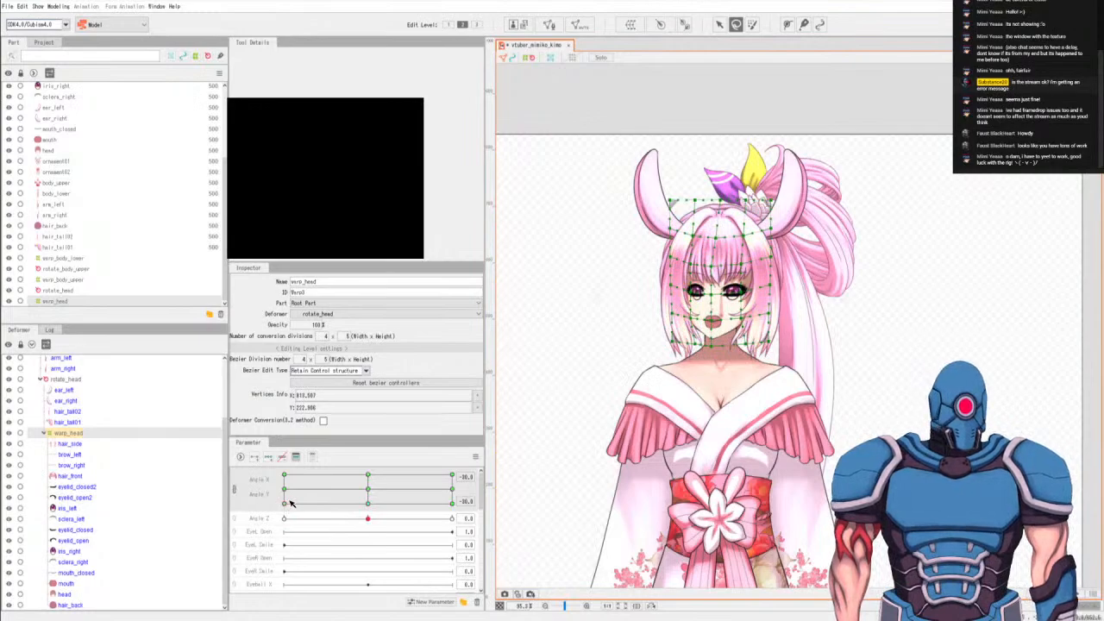
# Adjust the outer side columns of warp_head at Angle X -30, Angle Y -30 and compare the result with the Angle X 0 pose.
pyautogui.moveTo(675, 213)
pyautogui.mouseDown()
pyautogui.moveTo(653, 298)
pyautogui.moveTo(696, 220)
pyautogui.moveTo(683, 211)
pyautogui.mouseUp()
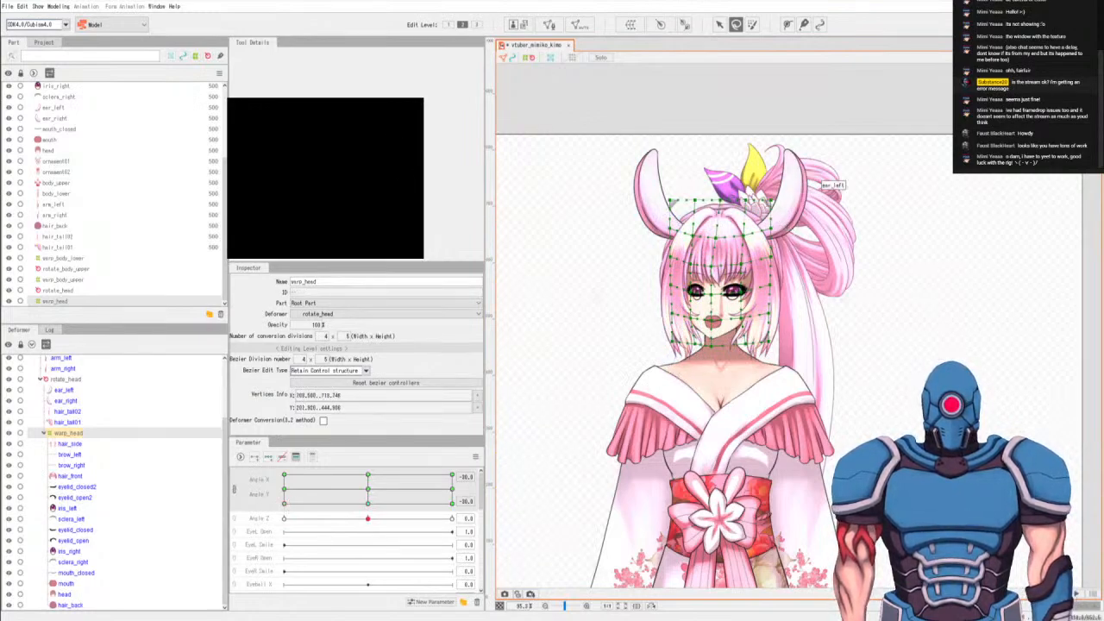
pyautogui.press('v')
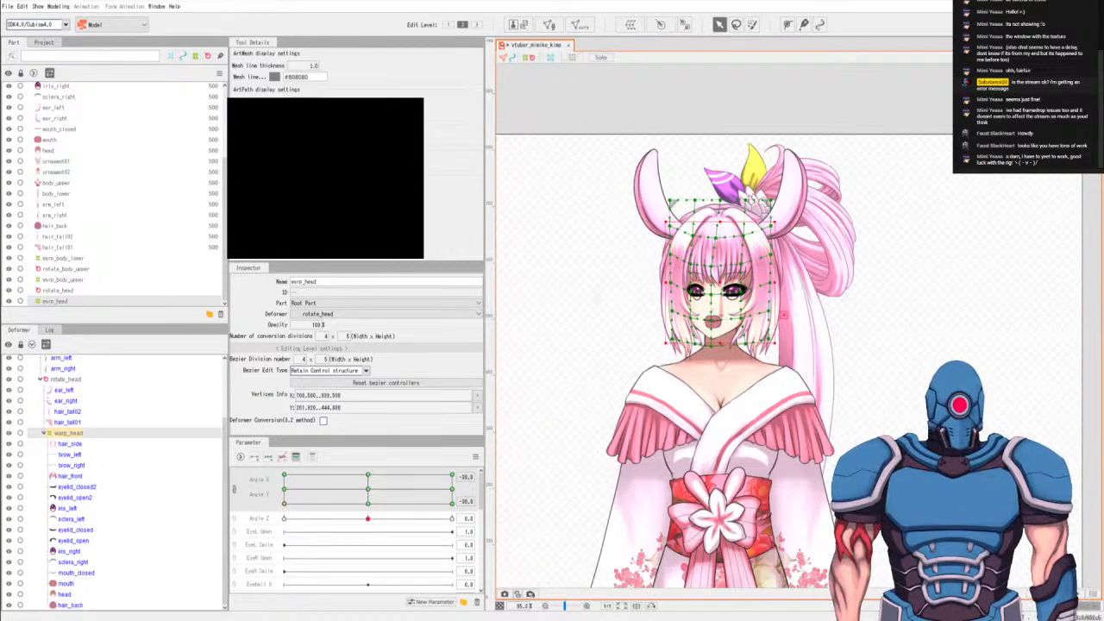
pyautogui.press('l')
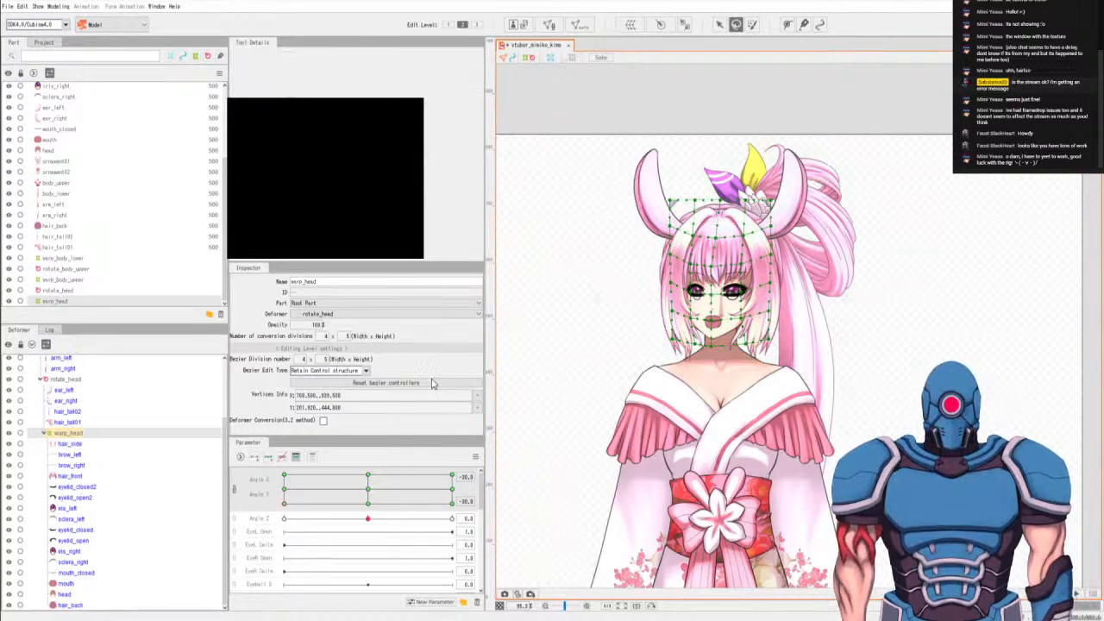
pyautogui.hotkey('ctrl', 'z')
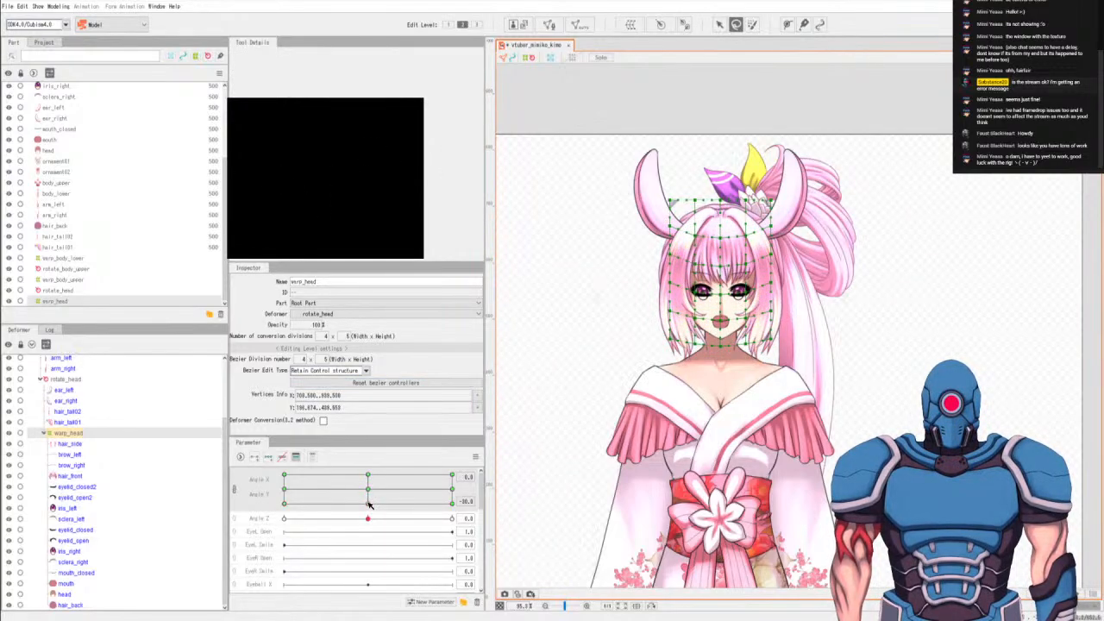
pyautogui.click(285, 504)
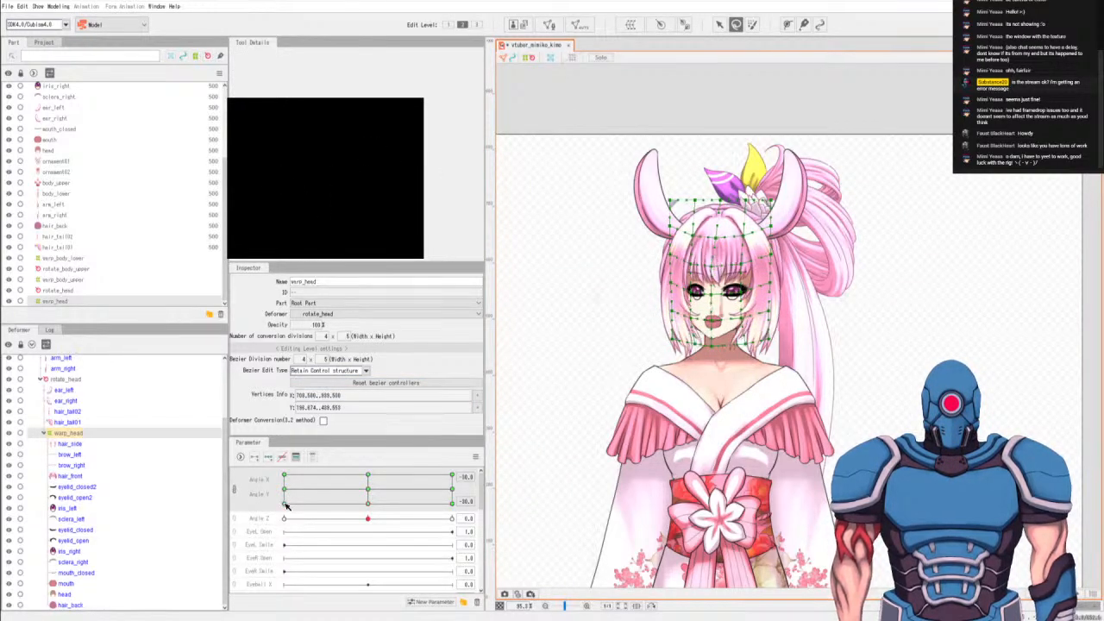
pyautogui.click(367, 505)
pyautogui.click(285, 504)
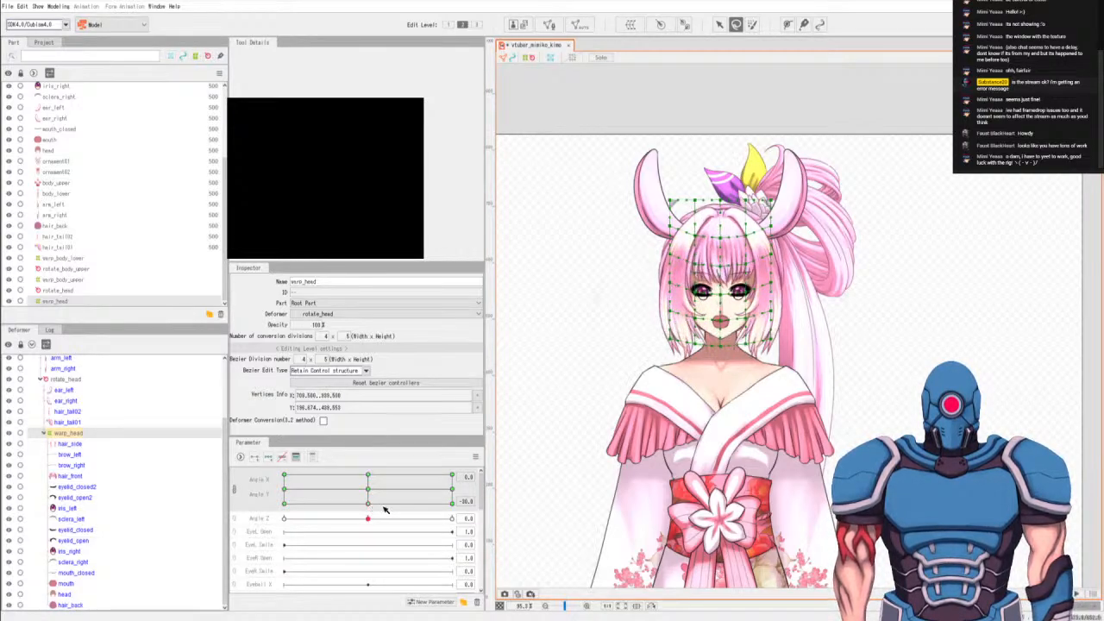
# At Angle X 30, Angle Y -30, curve the middle and lower rows of warp_head downward around the face.
pyautogui.click(452, 505)
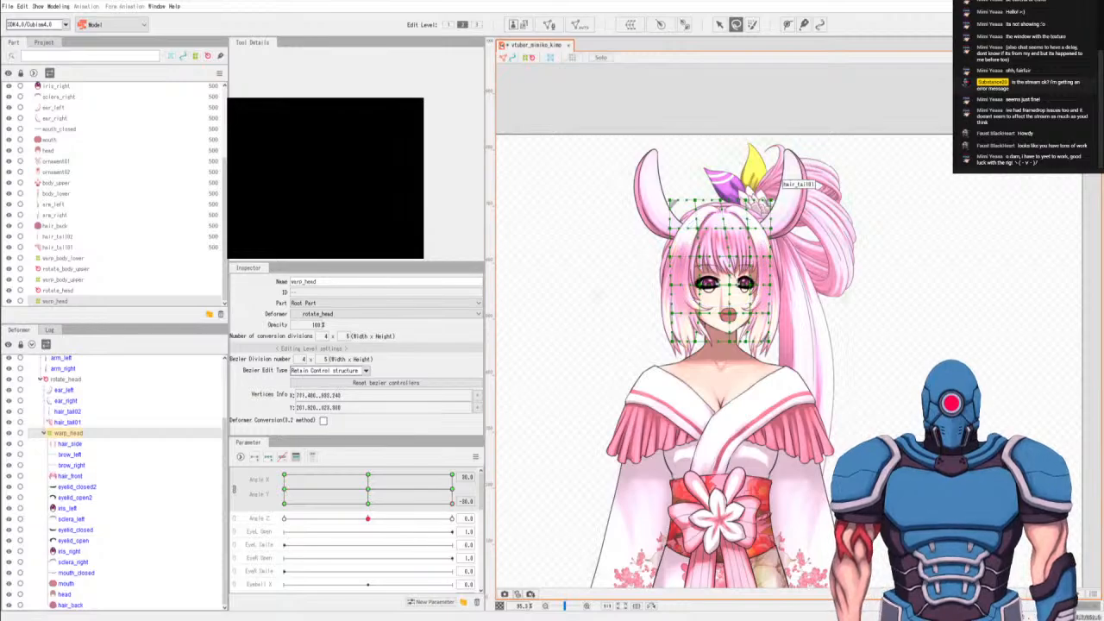
pyautogui.press('v')
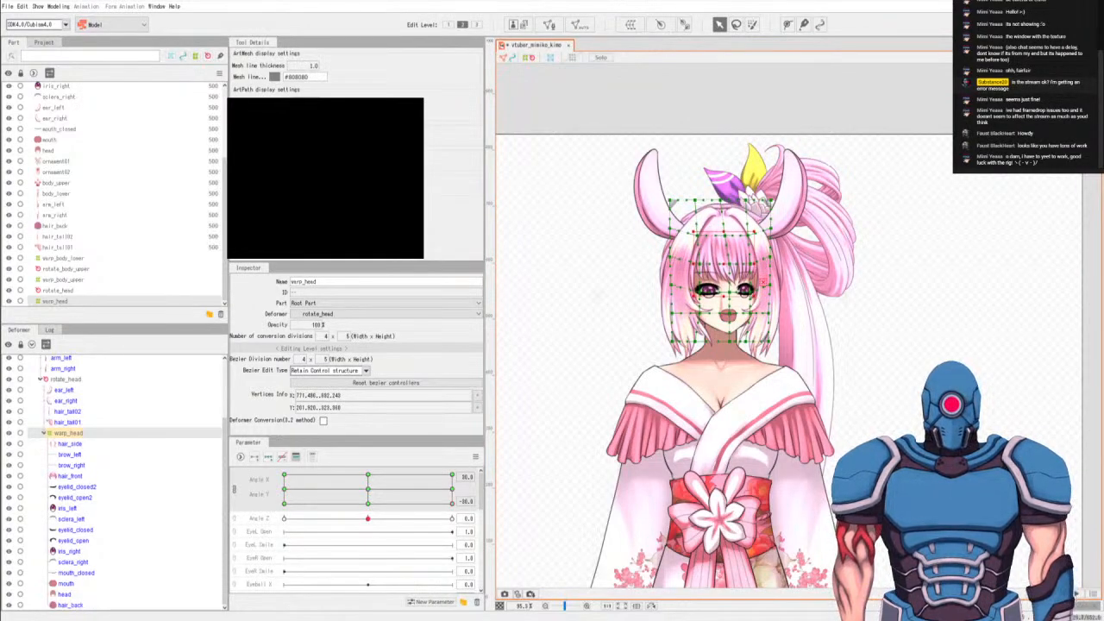
pyautogui.press('b')
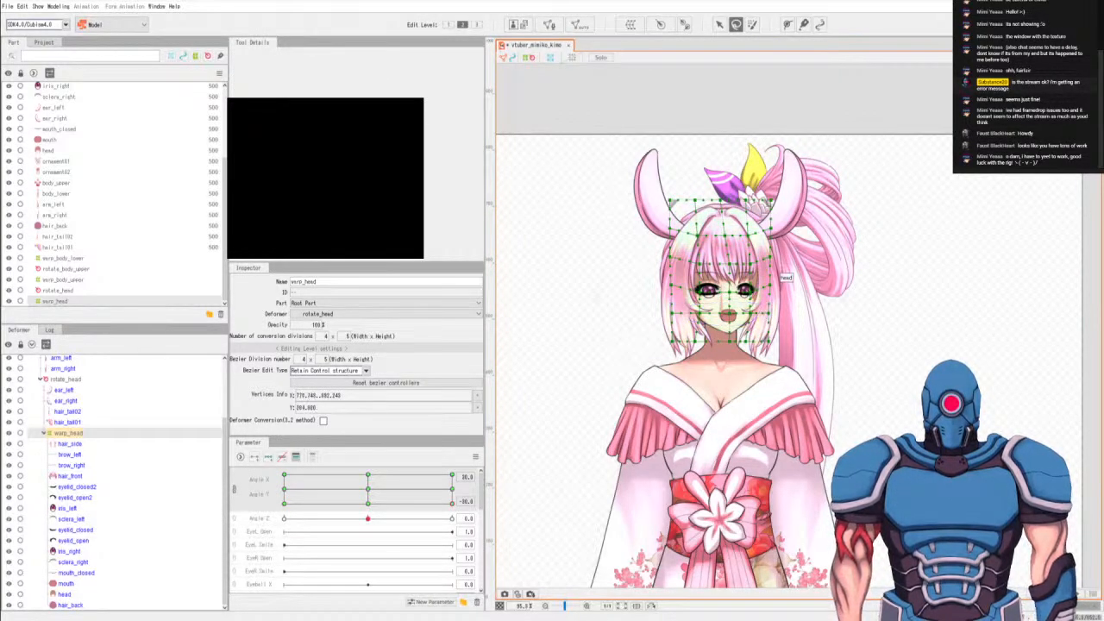
pyautogui.press('v')
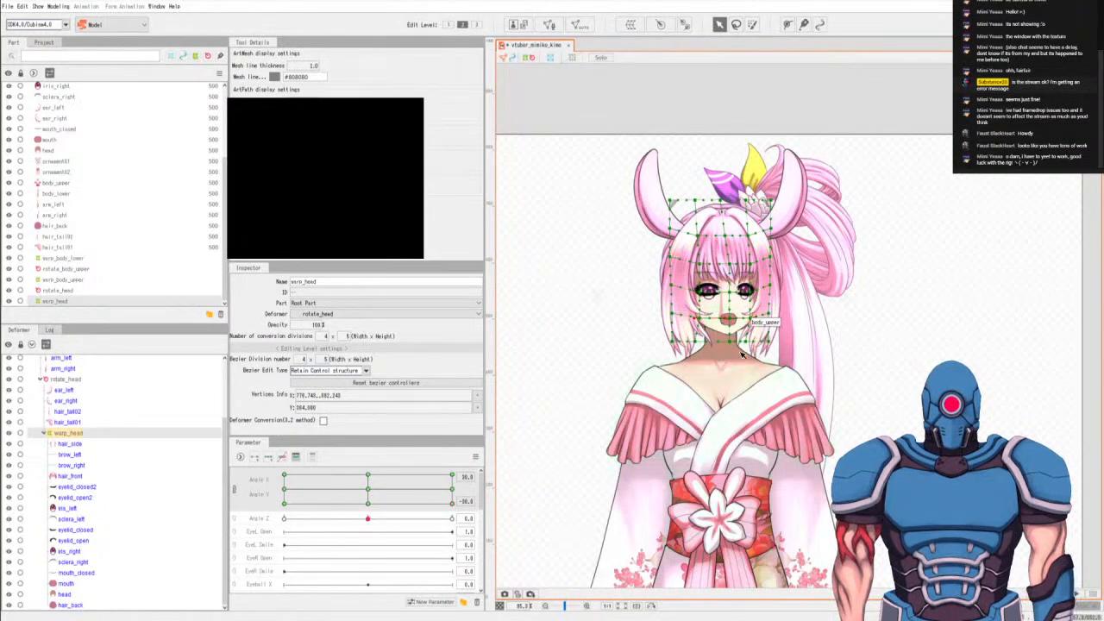
pyautogui.press('b')
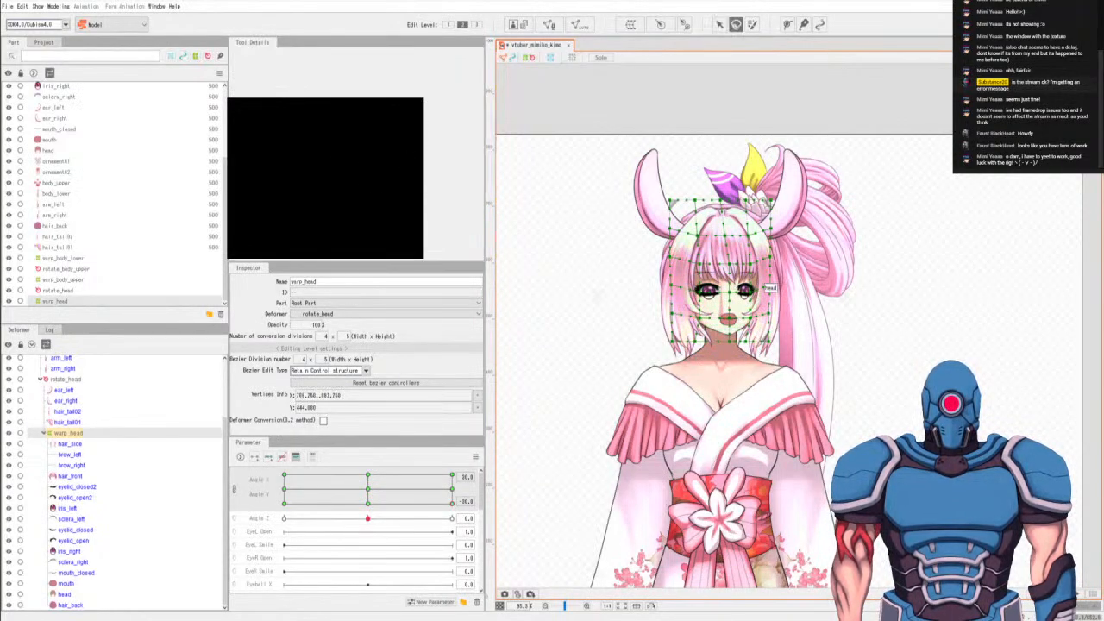
# Move the centre column of warp_head's control points down at Angle X 30, Angle Y -30.
pyautogui.press('v')
pyautogui.press('b')
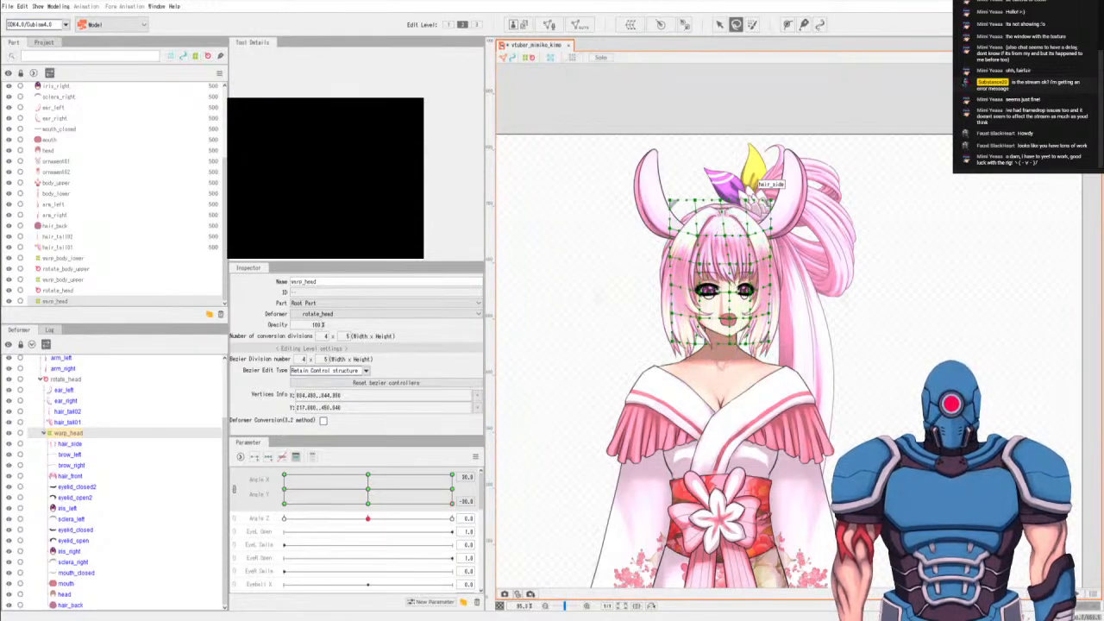
pyautogui.press('v')
pyautogui.moveTo(718, 193); pyautogui.dragTo(740, 321)
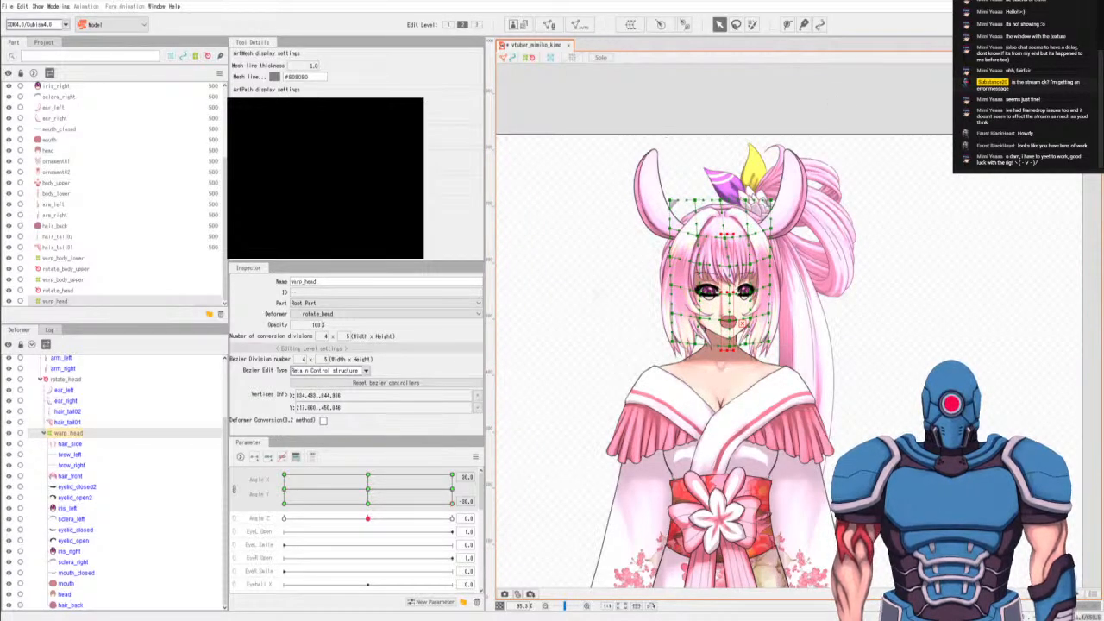
pyautogui.press('b')
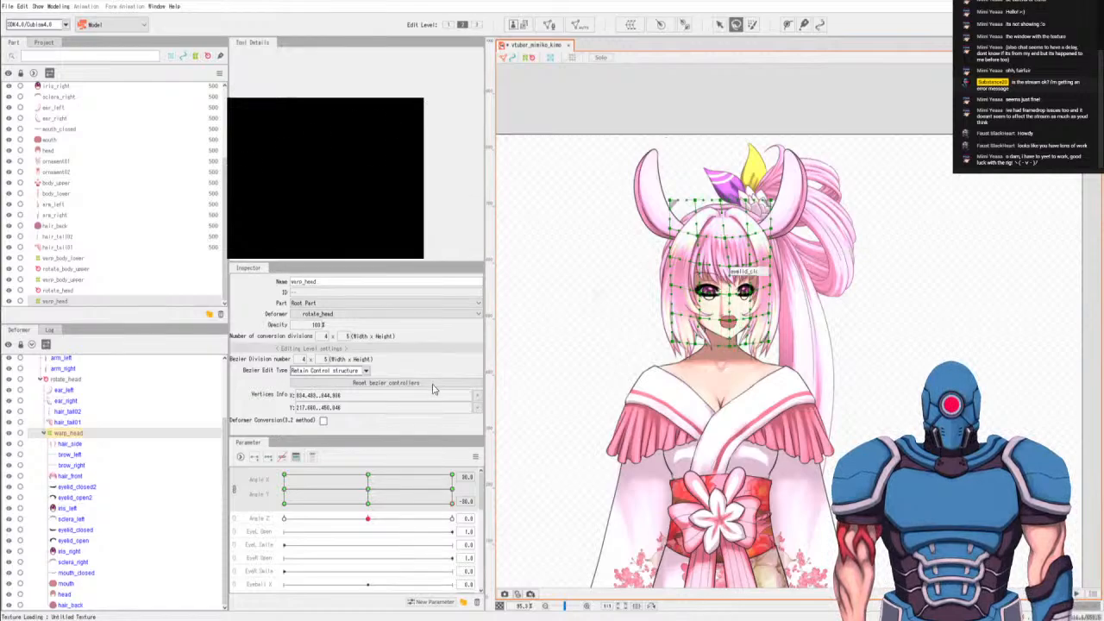
# Adjust the outer side column of warp_head at Angle X 30, Angle Y -30 and compare the result with the Angle X 0 pose.
pyautogui.click(367, 507)
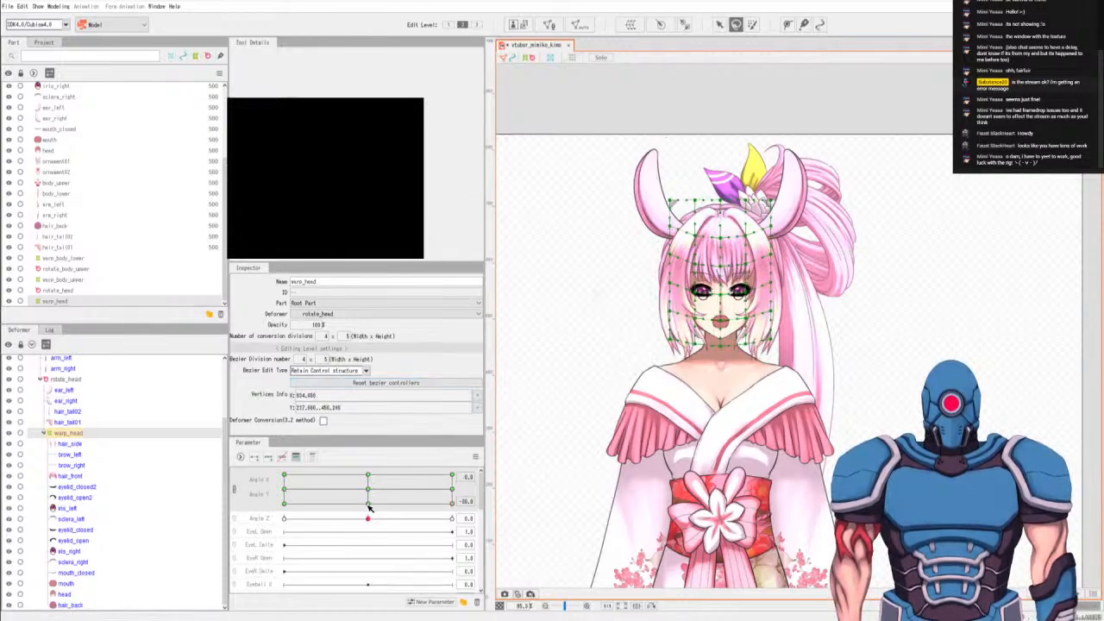
pyautogui.click(452, 509)
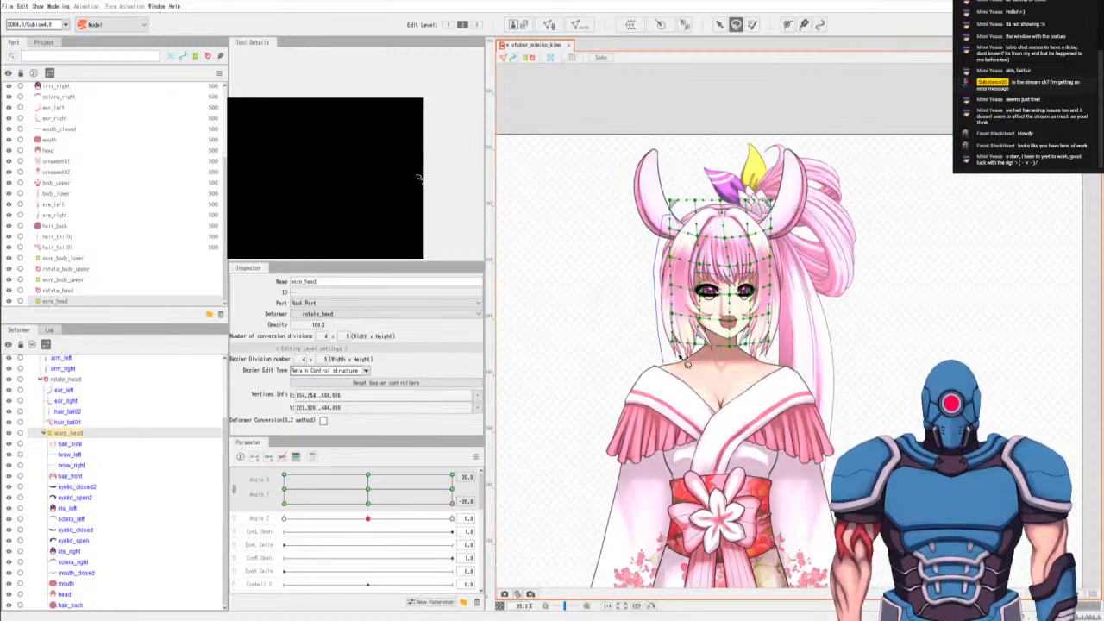
pyautogui.press('v')
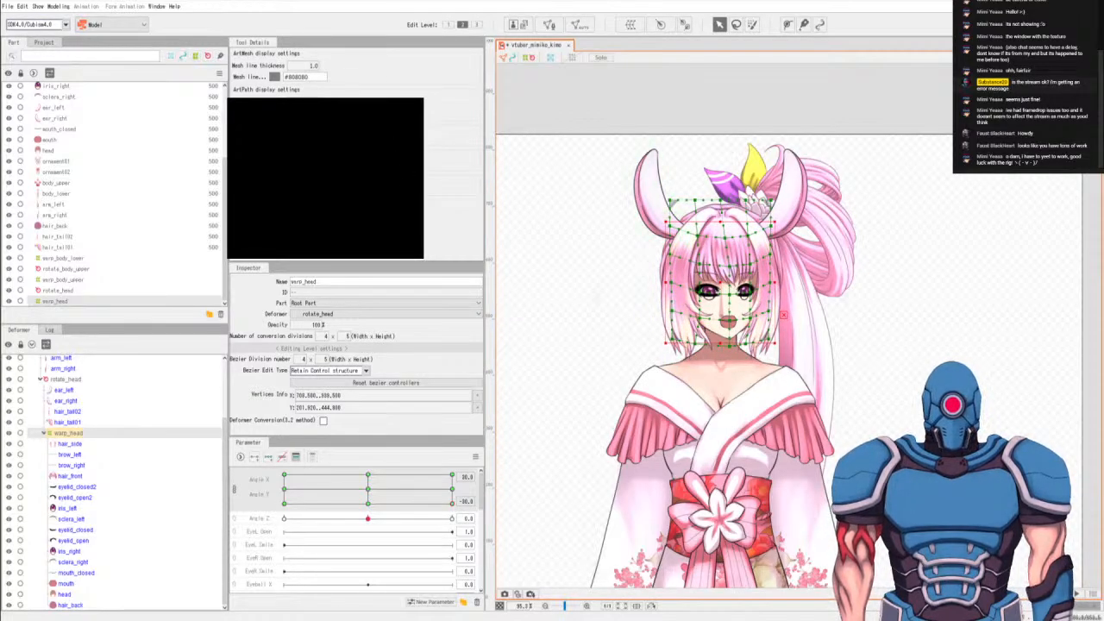
pyautogui.press('b')
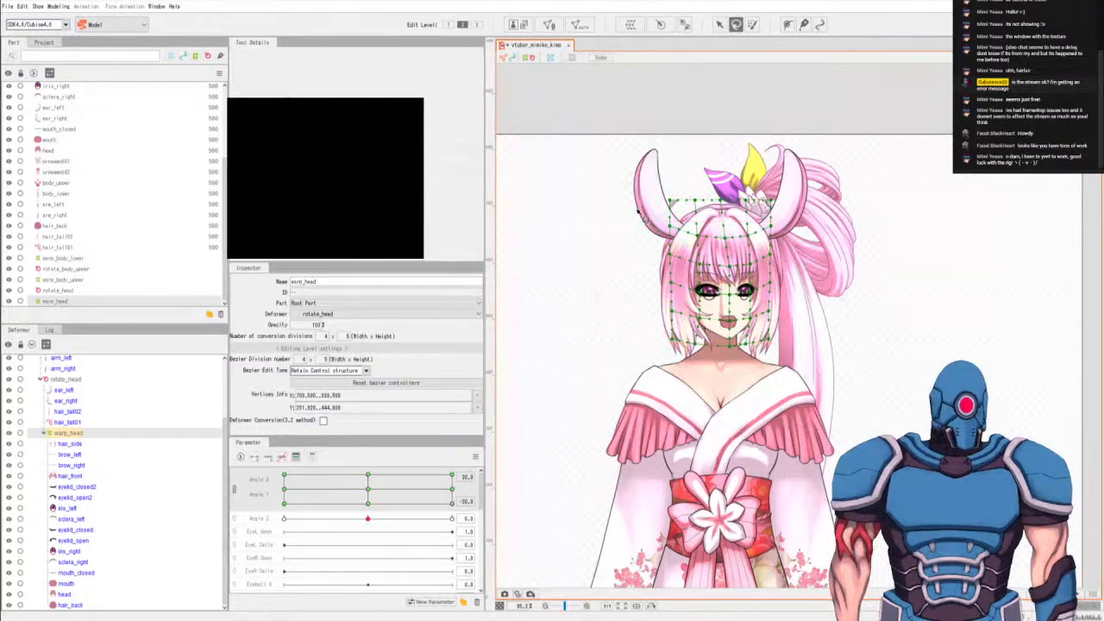
pyautogui.click(368, 506)
pyautogui.click(450, 505)
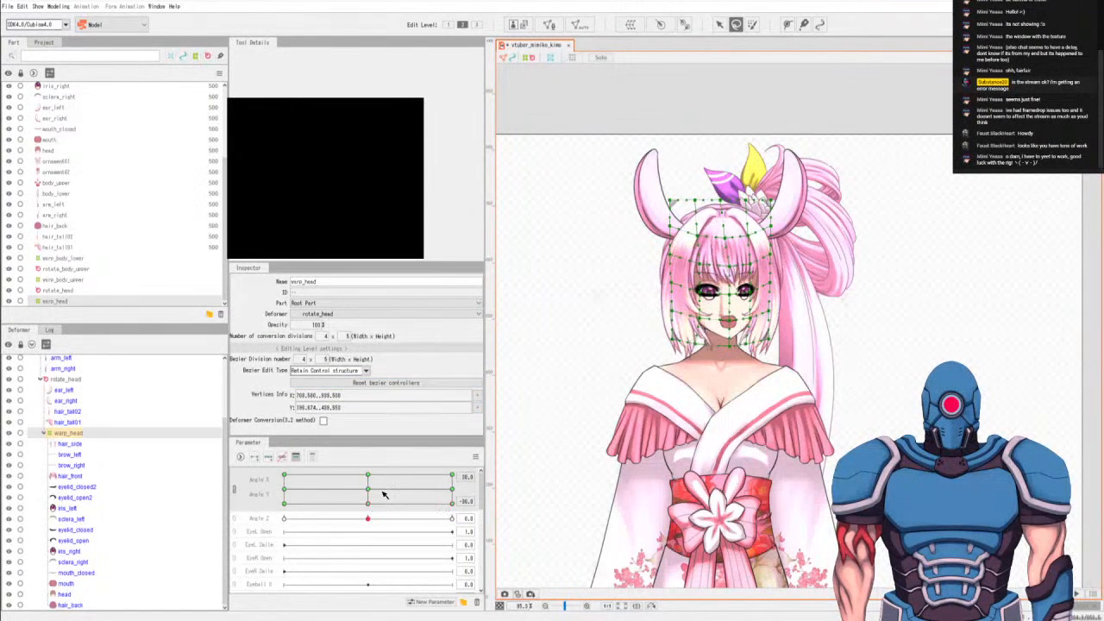
# Check warp_head's upward-looking poses at Angle Y 30 for Angle X 0, -30 and 30.
pyautogui.moveTo(421, 501); pyautogui.dragTo(373, 473)
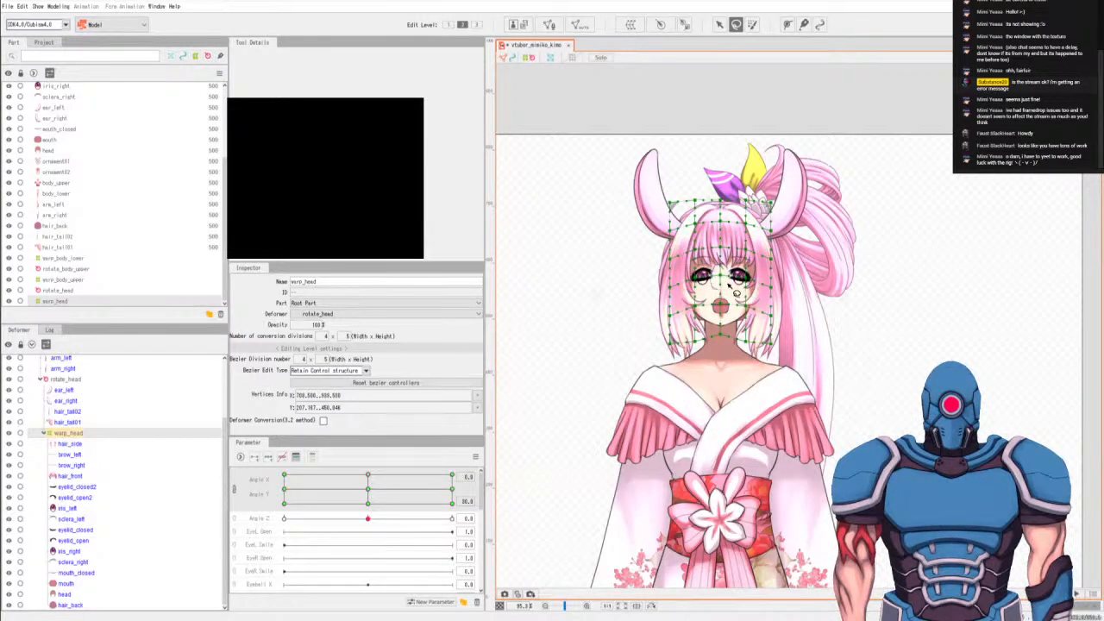
pyautogui.click(740, 234)
pyautogui.press('v')
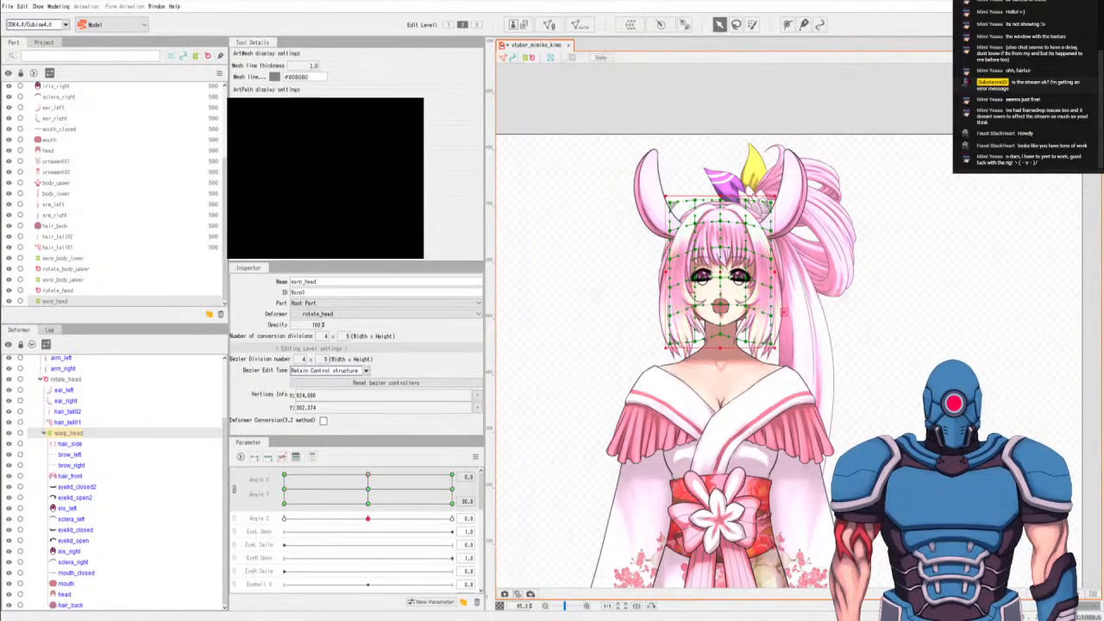
pyautogui.click(285, 477)
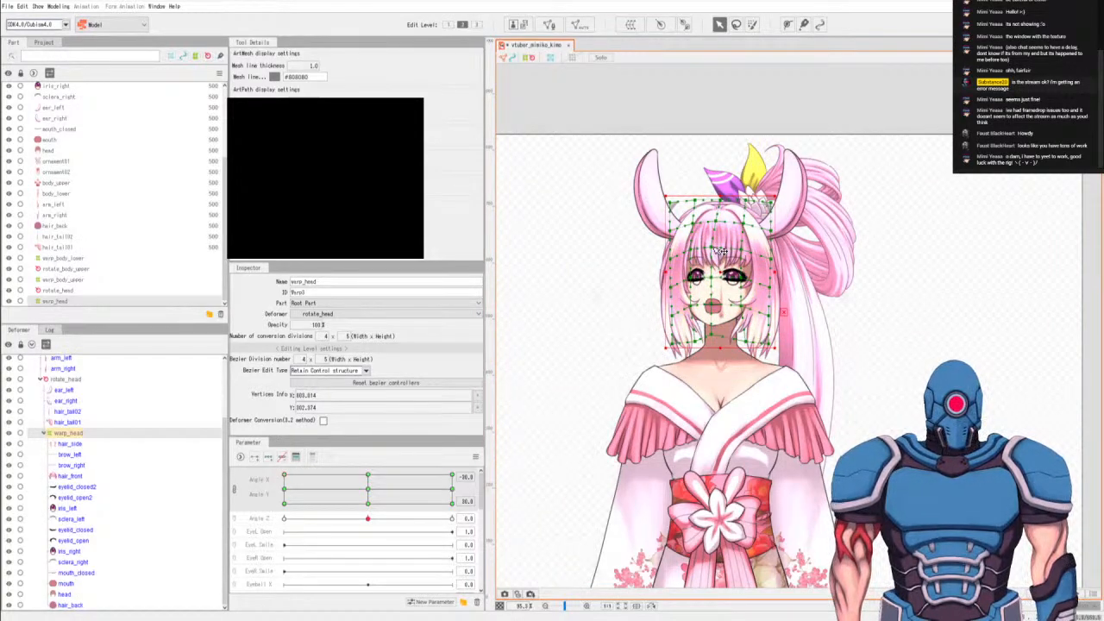
pyautogui.click(454, 478)
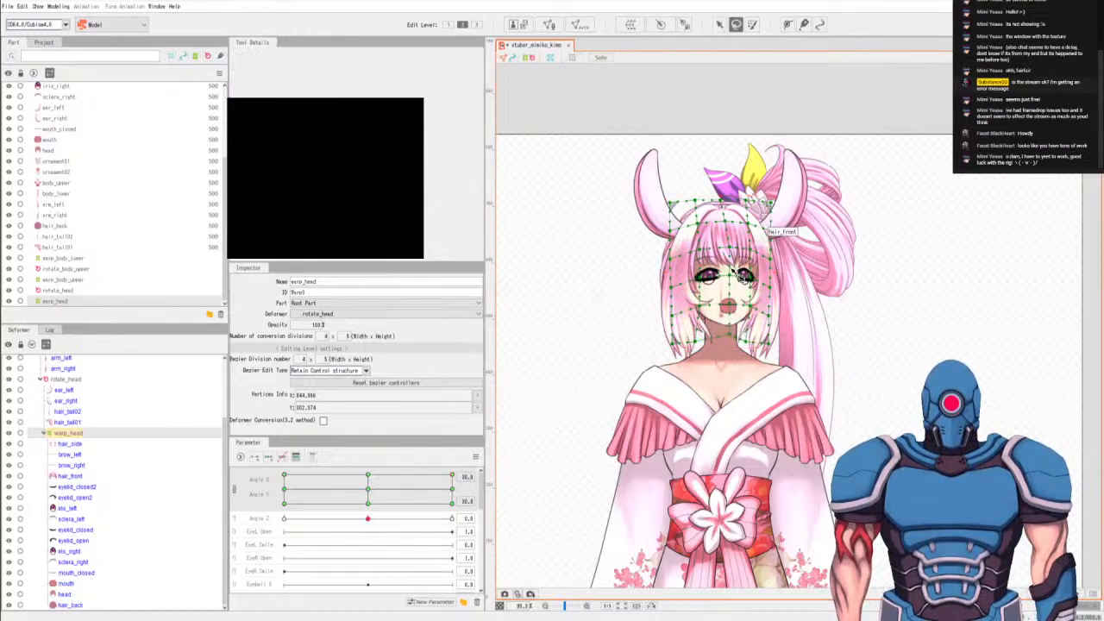
pyautogui.click(720, 24)
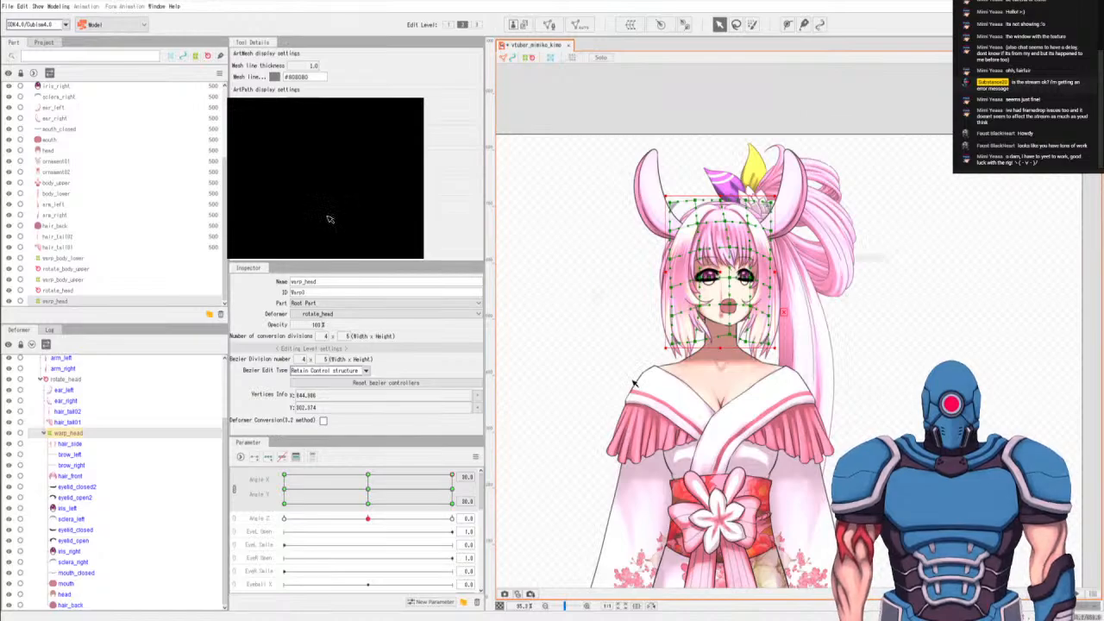
# Create a warp deformer named eye_right inside warp_head as the parent of sclera_right.
pyautogui.click(75, 488)
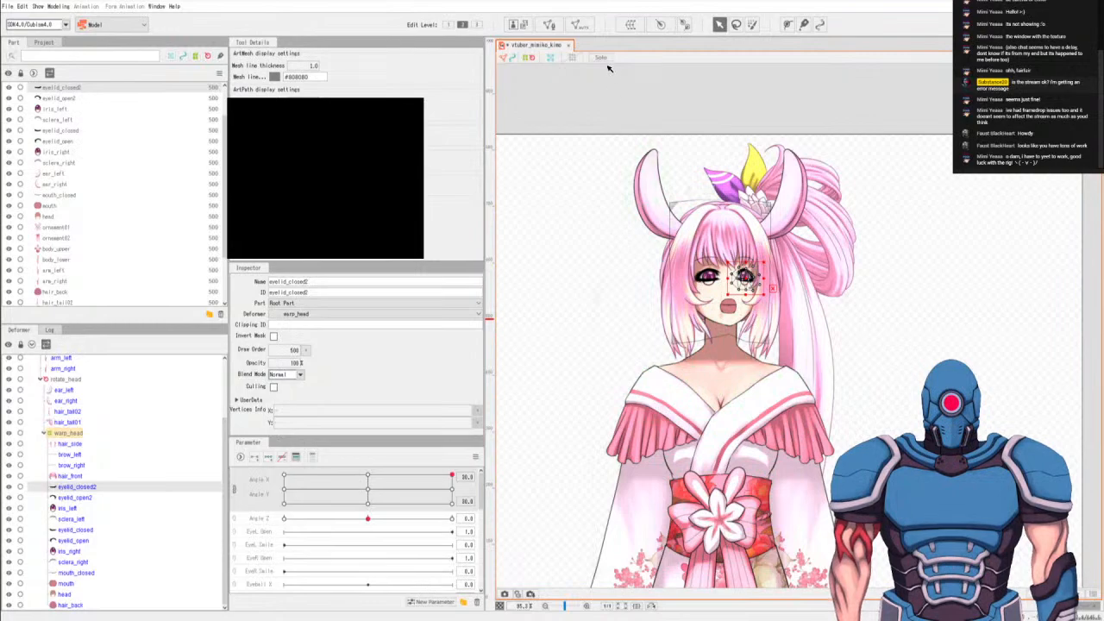
pyautogui.click(72, 519)
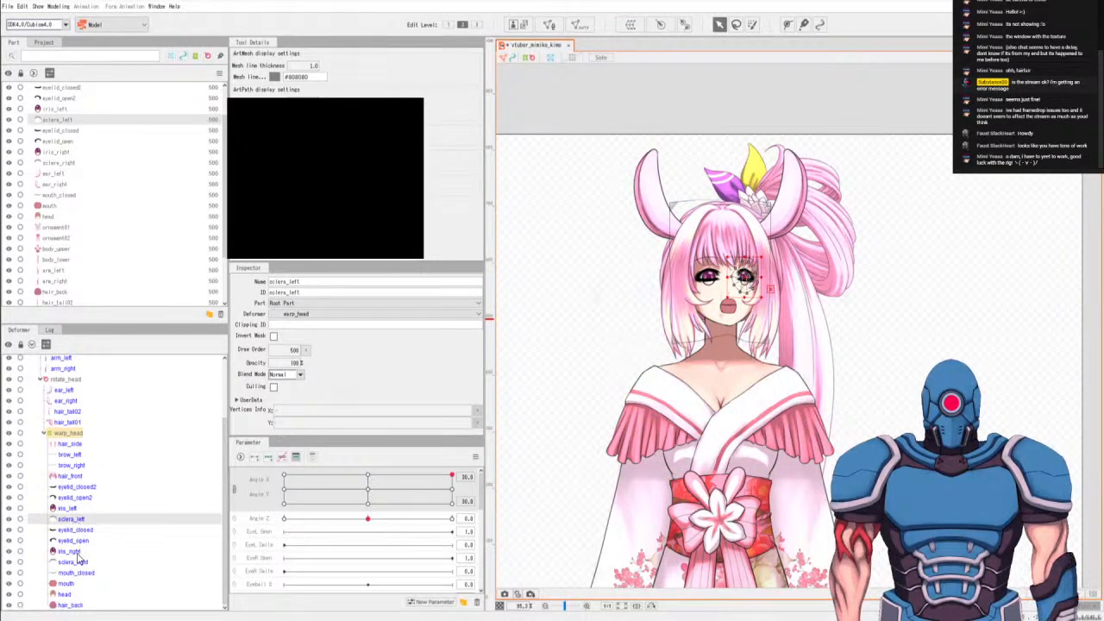
pyautogui.click(80, 562)
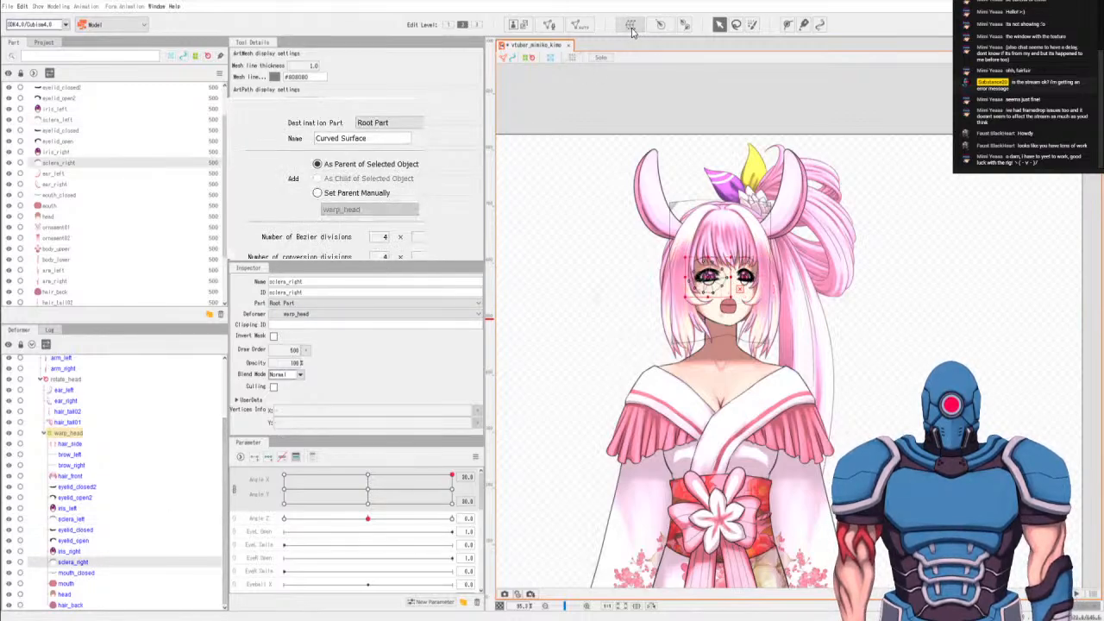
pyautogui.tripleClick(345, 138)
pyautogui.write('eye_right')
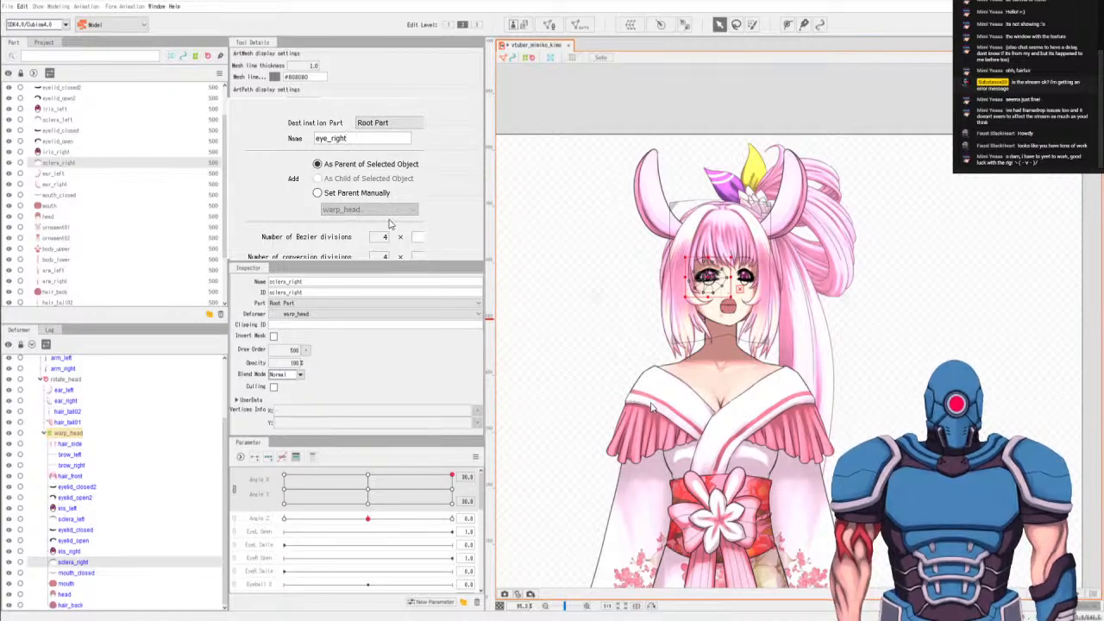
pyautogui.press('Return')
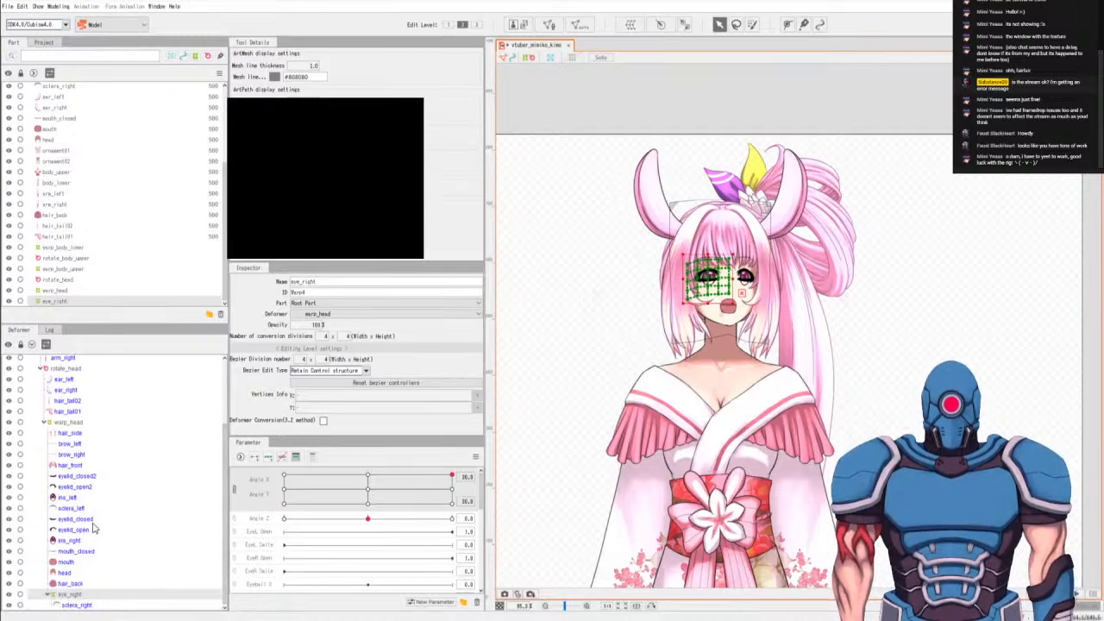
# Move eyelid_closed, eyelid_open and iris_right into the eye_right deformer and check its child meshes around the eye.
pyautogui.click(91, 489)
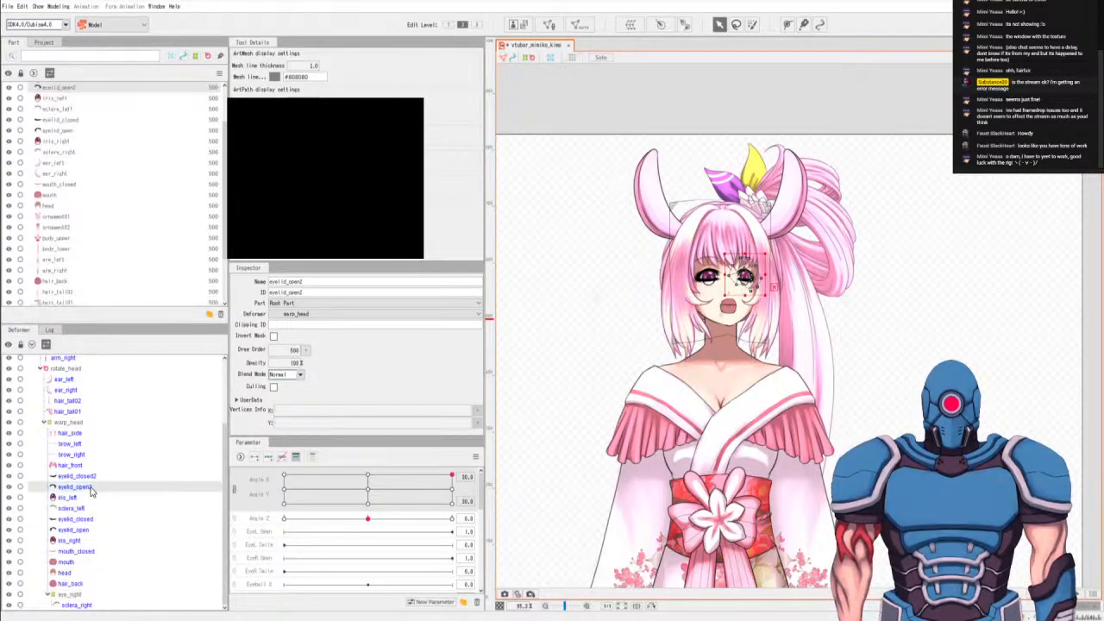
pyautogui.click(86, 529)
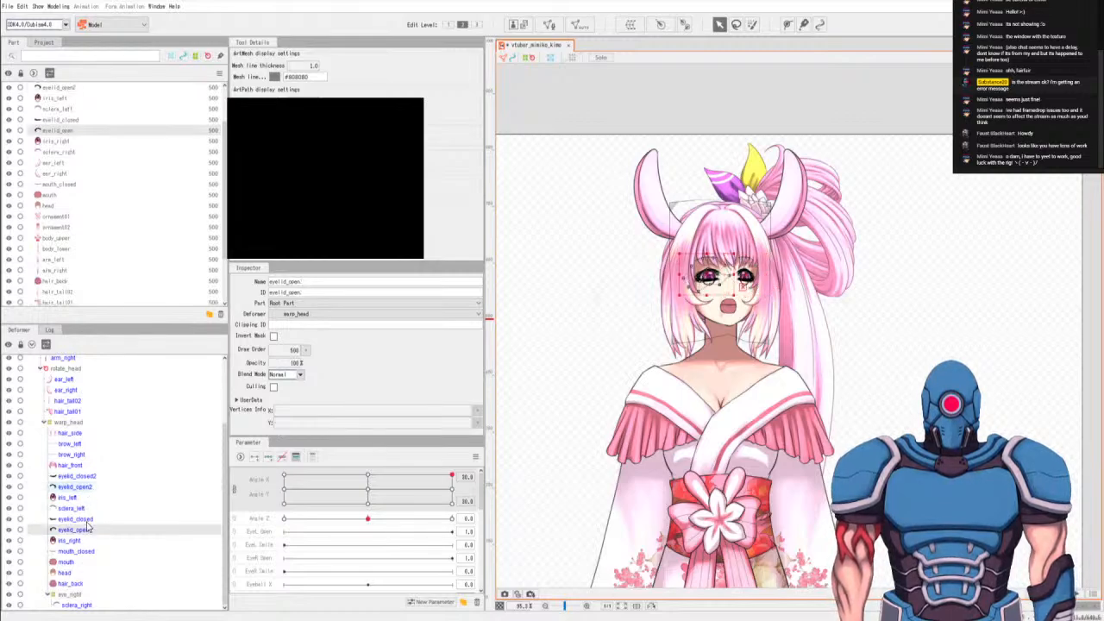
pyautogui.keyDown('ctrl'); pyautogui.click(88, 519); pyautogui.keyUp('ctrl')
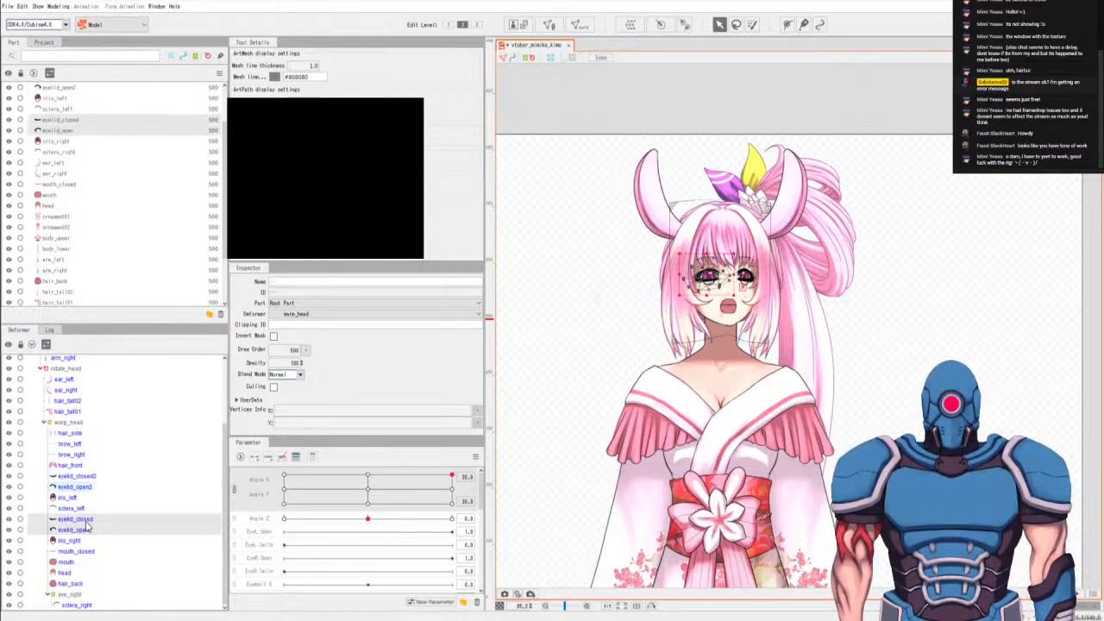
pyautogui.keyDown('ctrl'); pyautogui.click(76, 542); pyautogui.keyUp('ctrl')
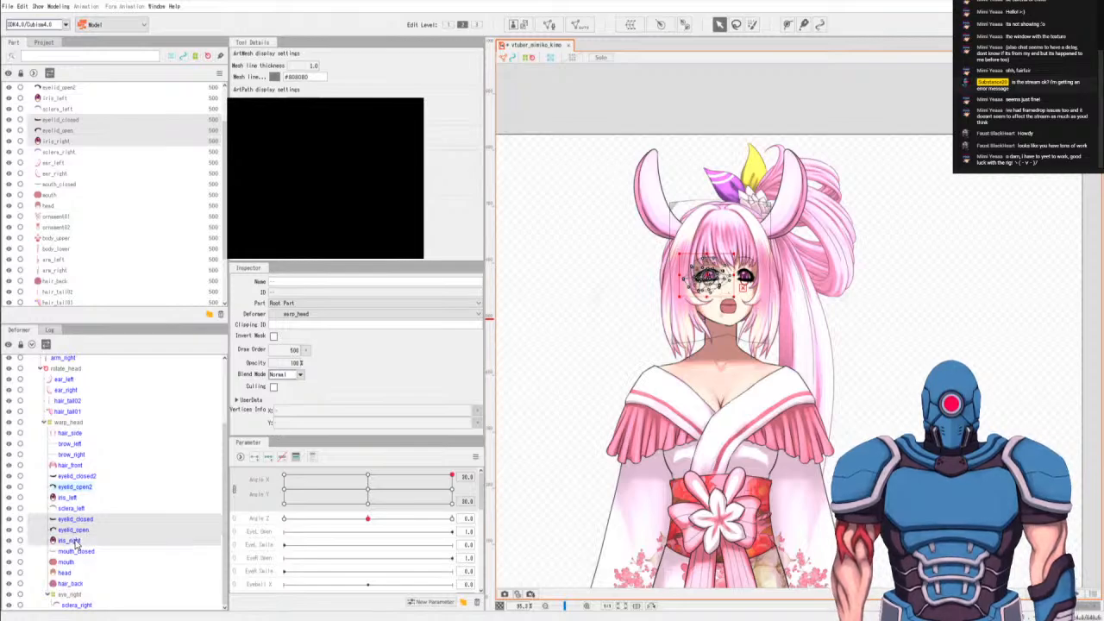
pyautogui.moveTo(76, 542); pyautogui.dragTo(76, 597)
pyautogui.click(73, 564)
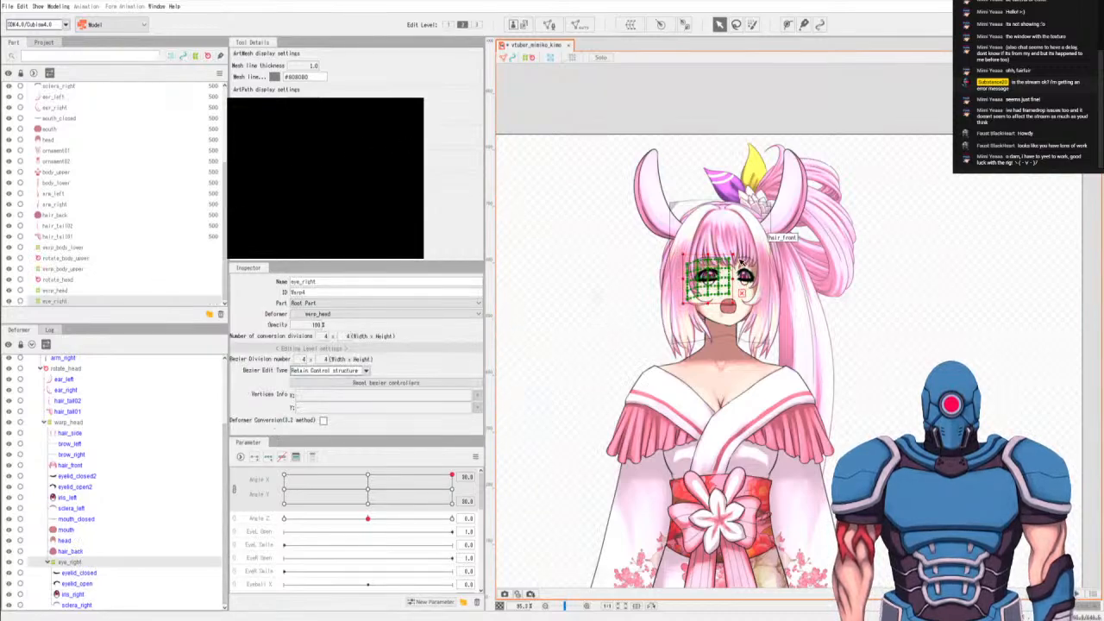
pyautogui.scroll(2, 739, 285)
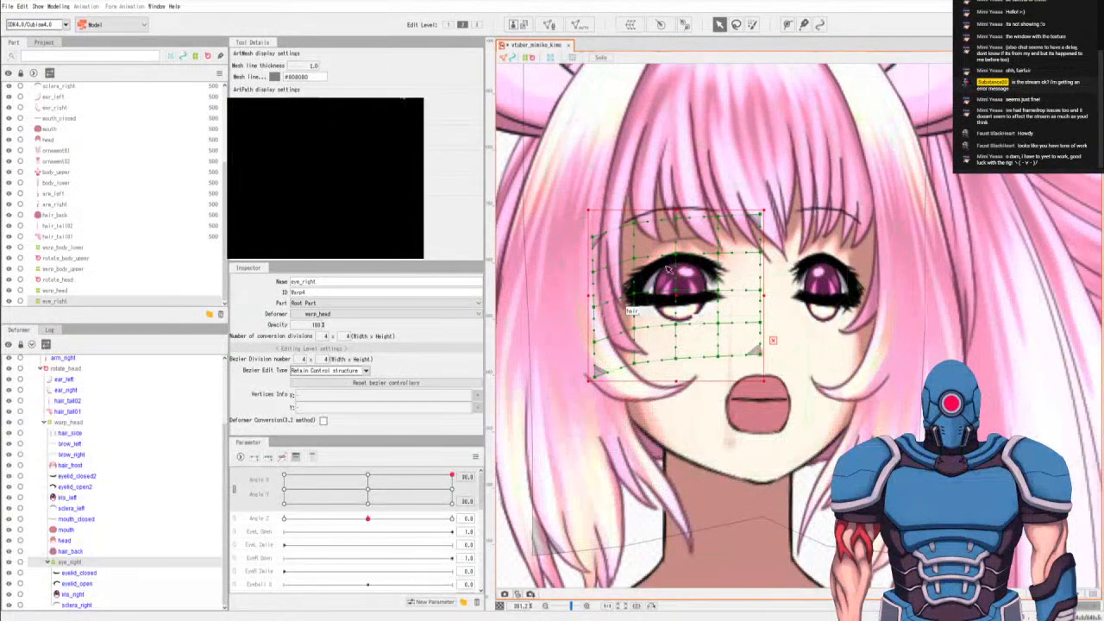
pyautogui.click(78, 572)
pyautogui.click(76, 605)
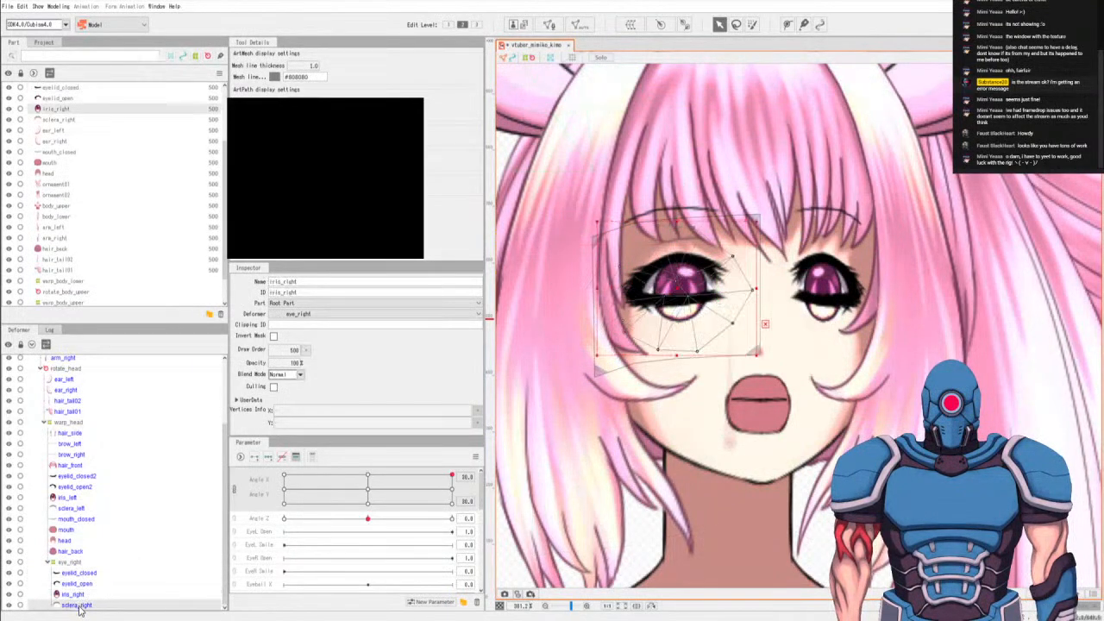
pyautogui.click(80, 572)
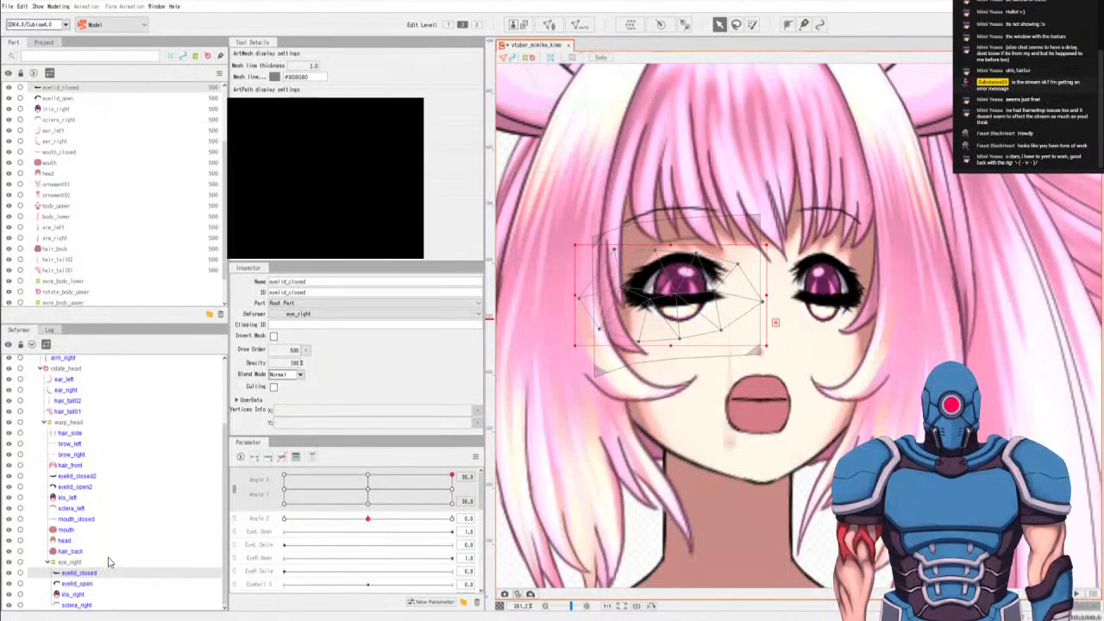
# Create a warp deformer named eye_left as the parent of eyelid_closed2, eyelid_open2, iris_left and sclera_left.
pyautogui.click(76, 509)
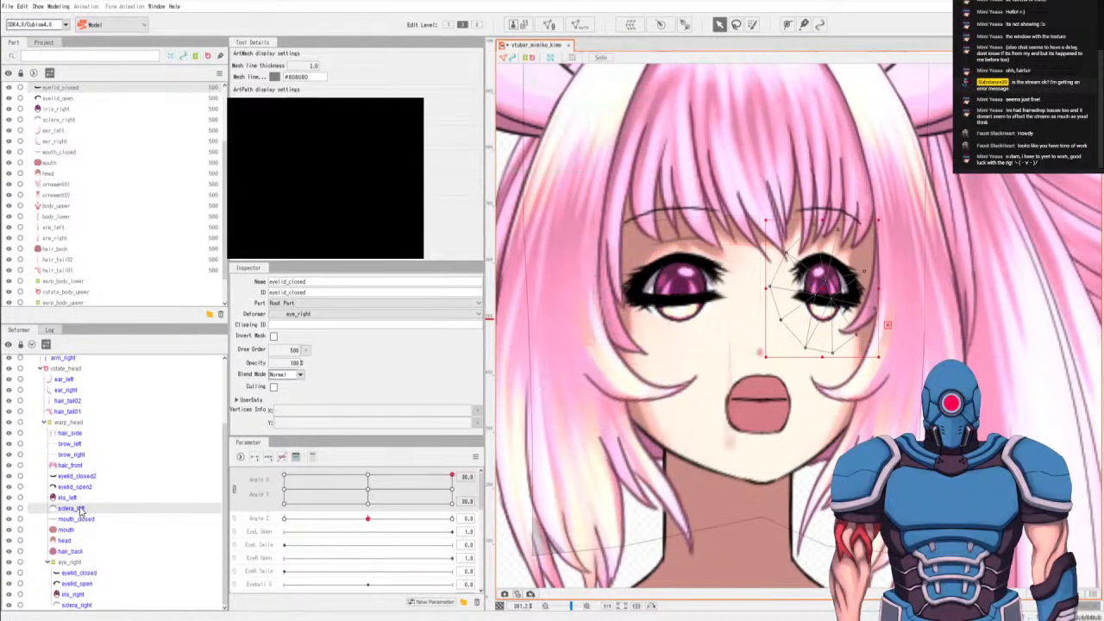
pyautogui.keyDown('shift'); pyautogui.click(86, 477); pyautogui.keyUp('shift')
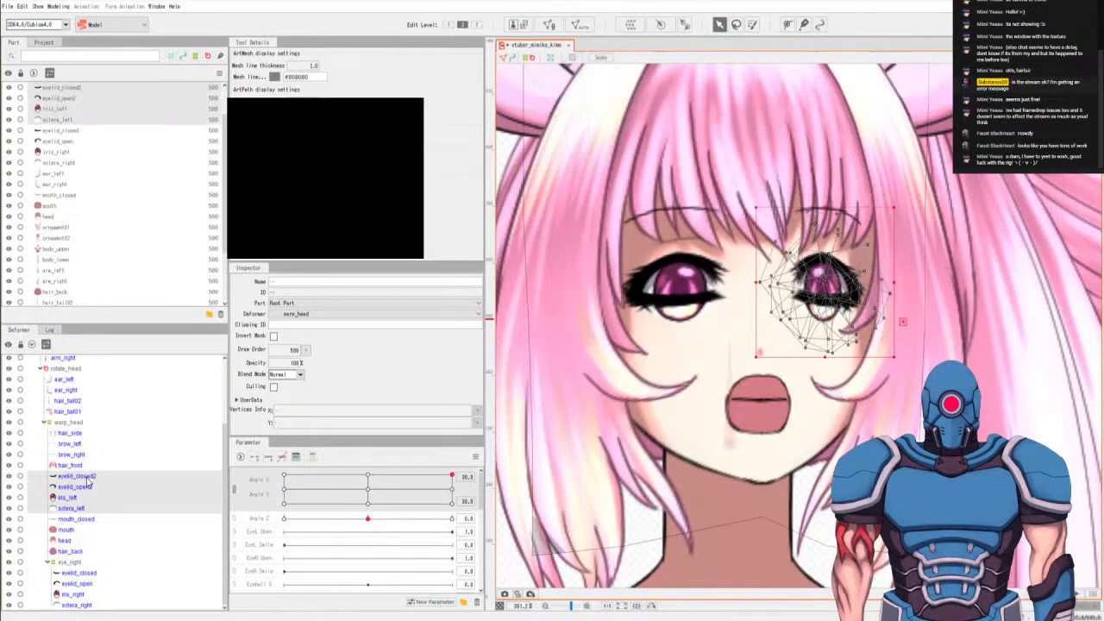
pyautogui.click(631, 24)
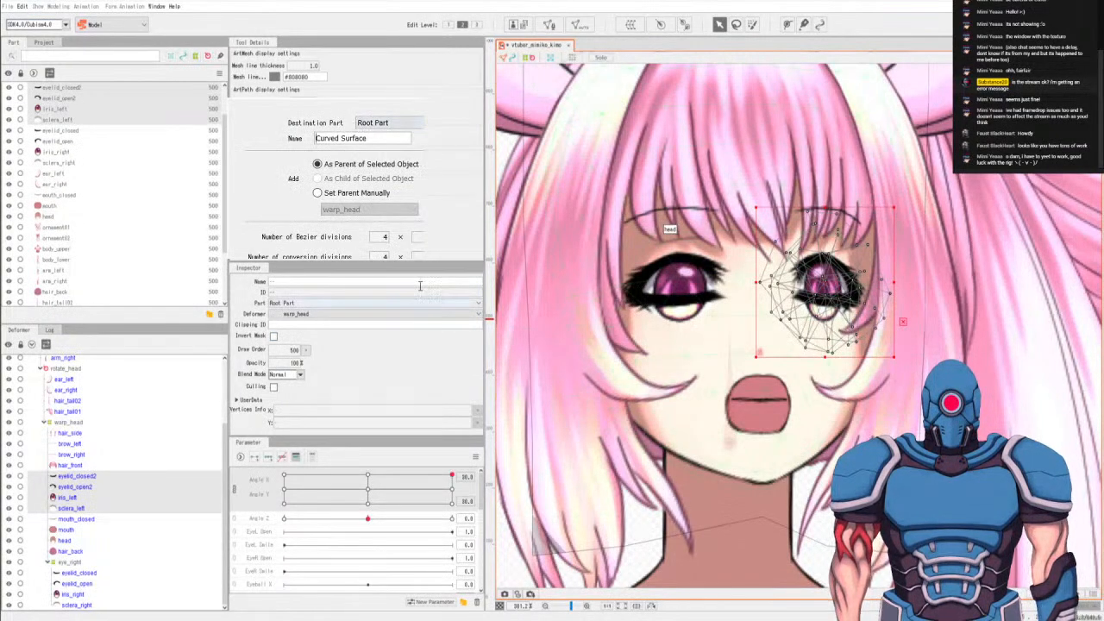
pyautogui.hotkey('ctrl', 'a')
pyautogui.write('w')
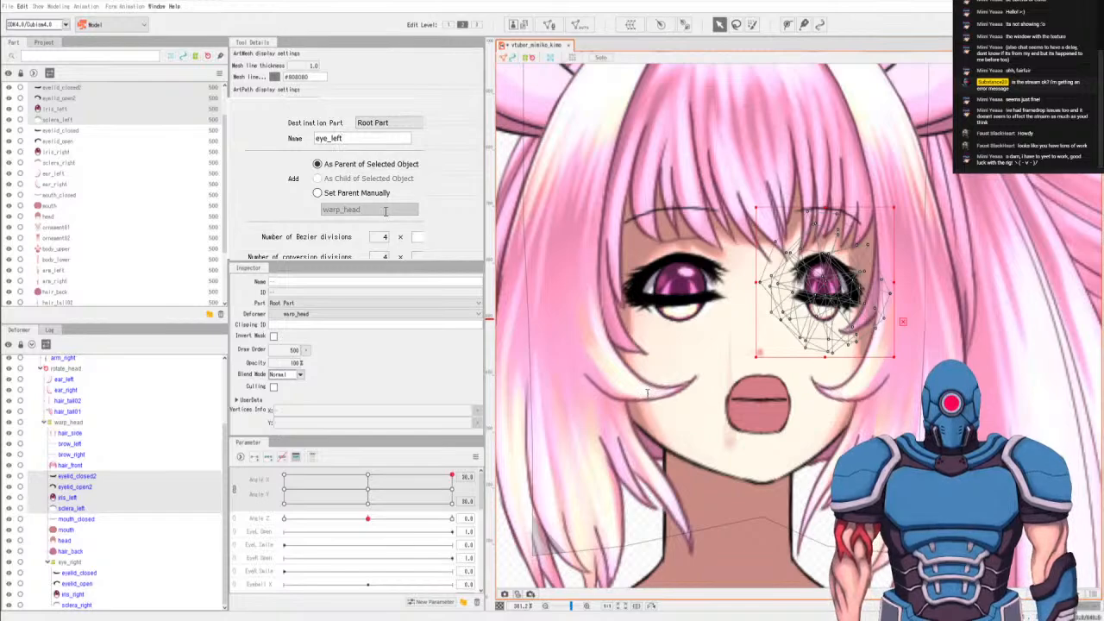
pyautogui.click(339, 255)
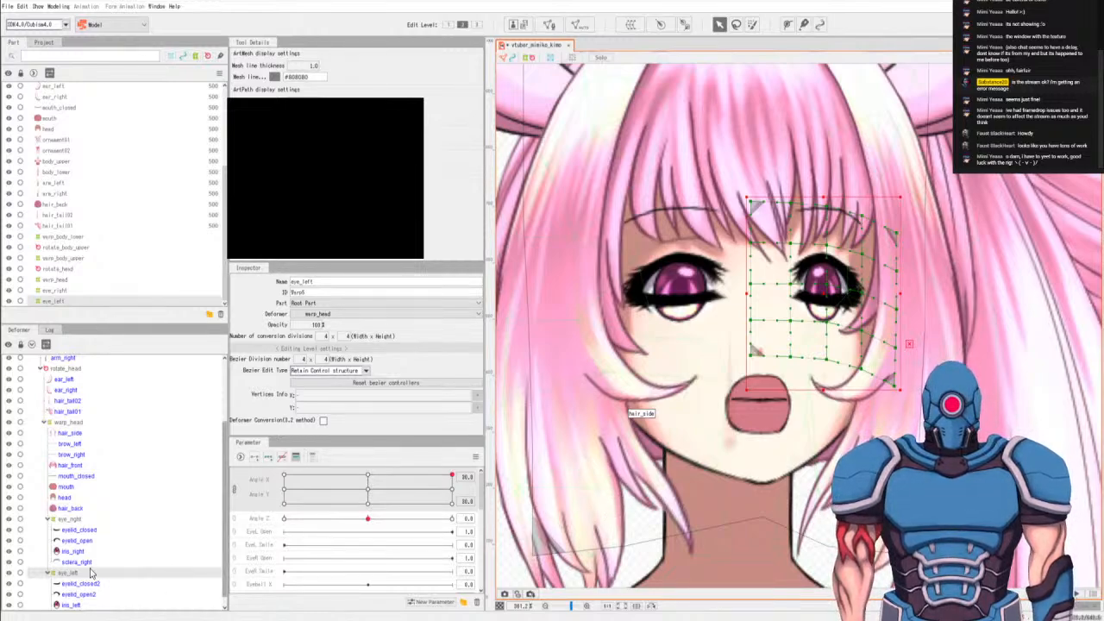
# Create a warp deformer as the parent of mouth_closed and mouth, and name it mouth.
pyautogui.scroll(-1, 91, 565)
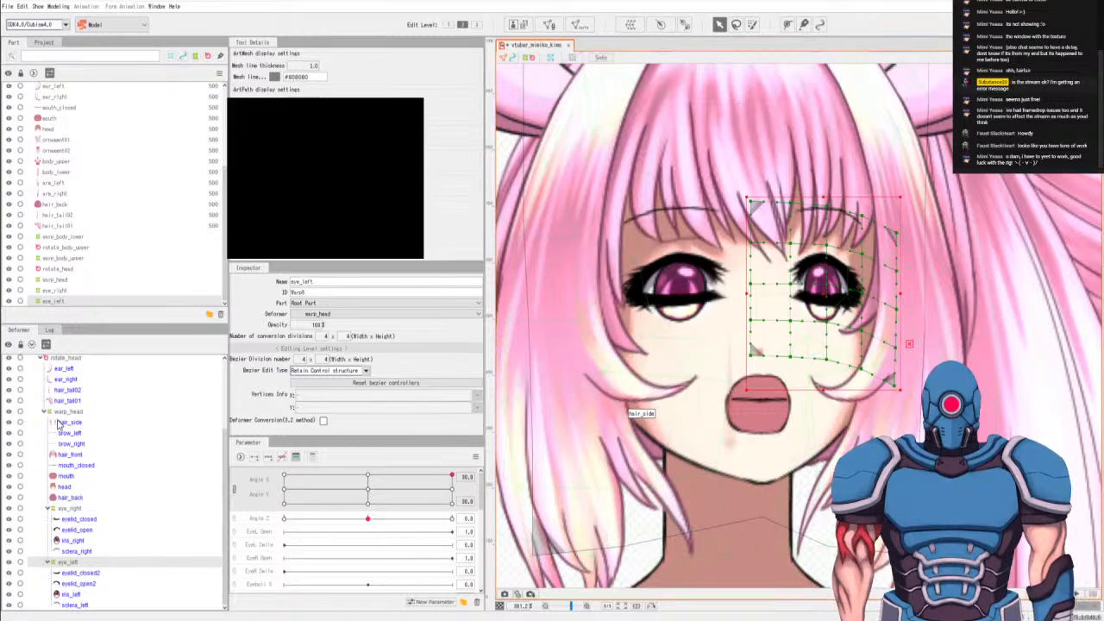
pyautogui.click(86, 466)
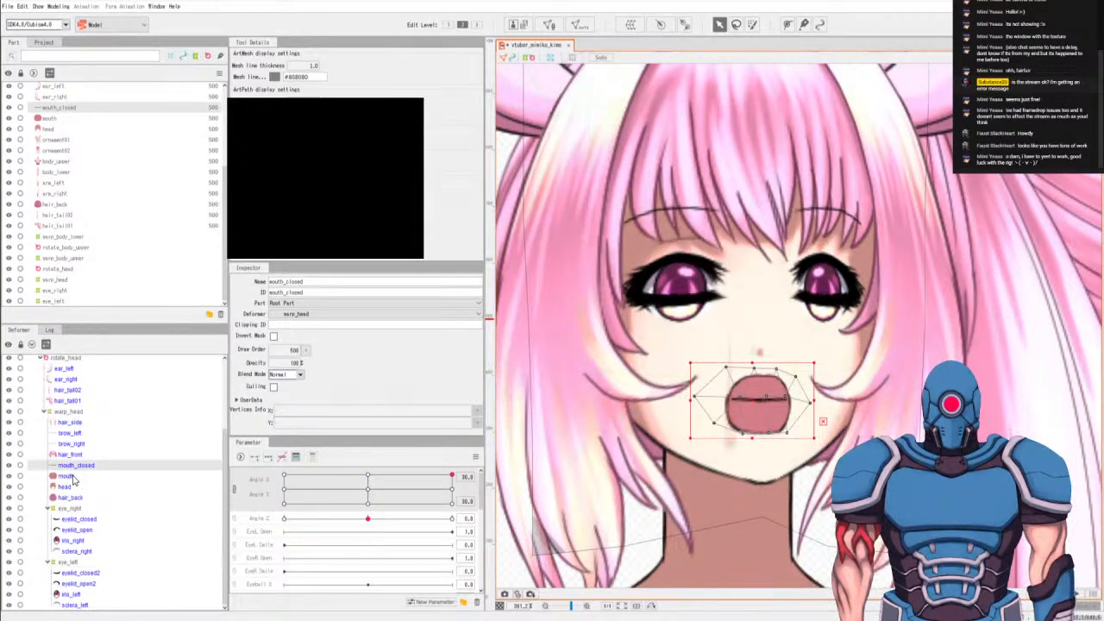
pyautogui.keyDown('ctrl'); pyautogui.click(68, 475); pyautogui.keyUp('ctrl')
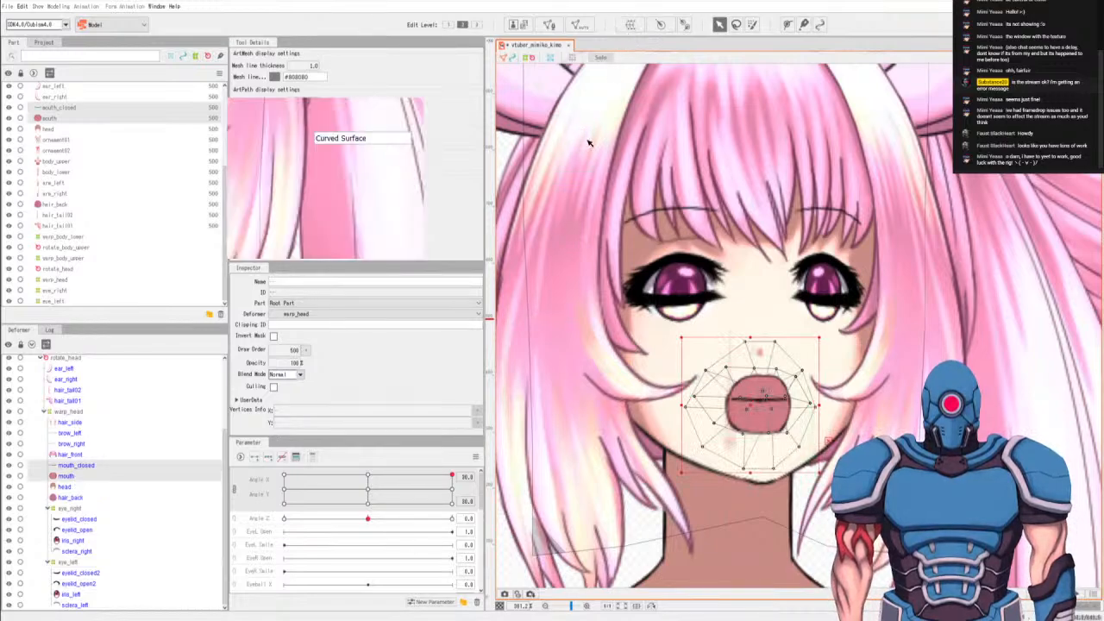
pyautogui.press('Return')
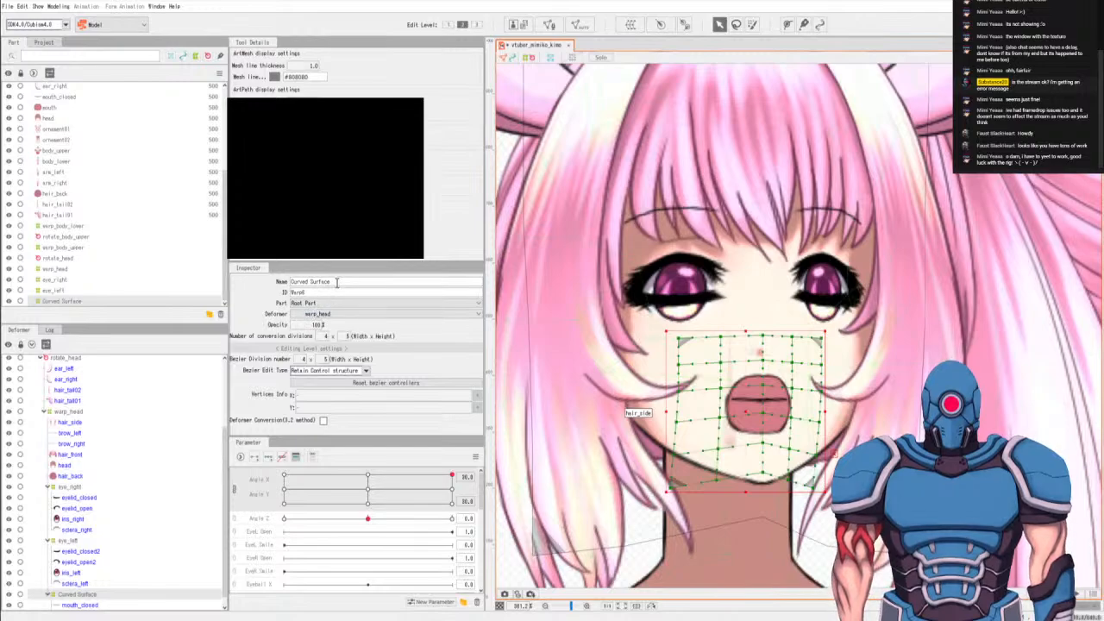
pyautogui.write('mo')
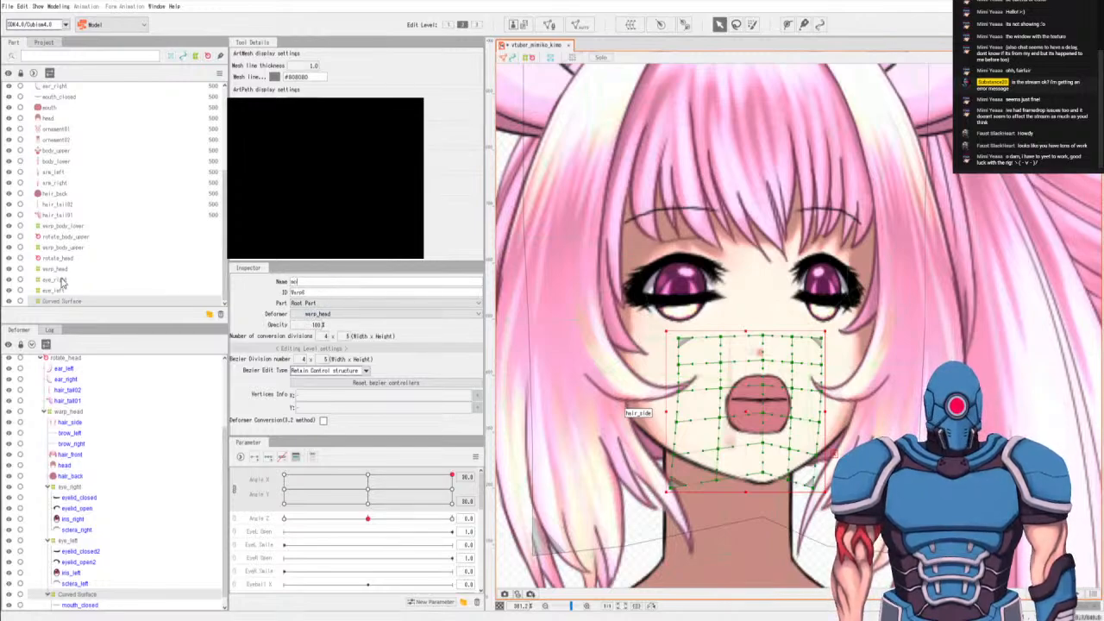
pyautogui.write('uth')
pyautogui.press('Return')
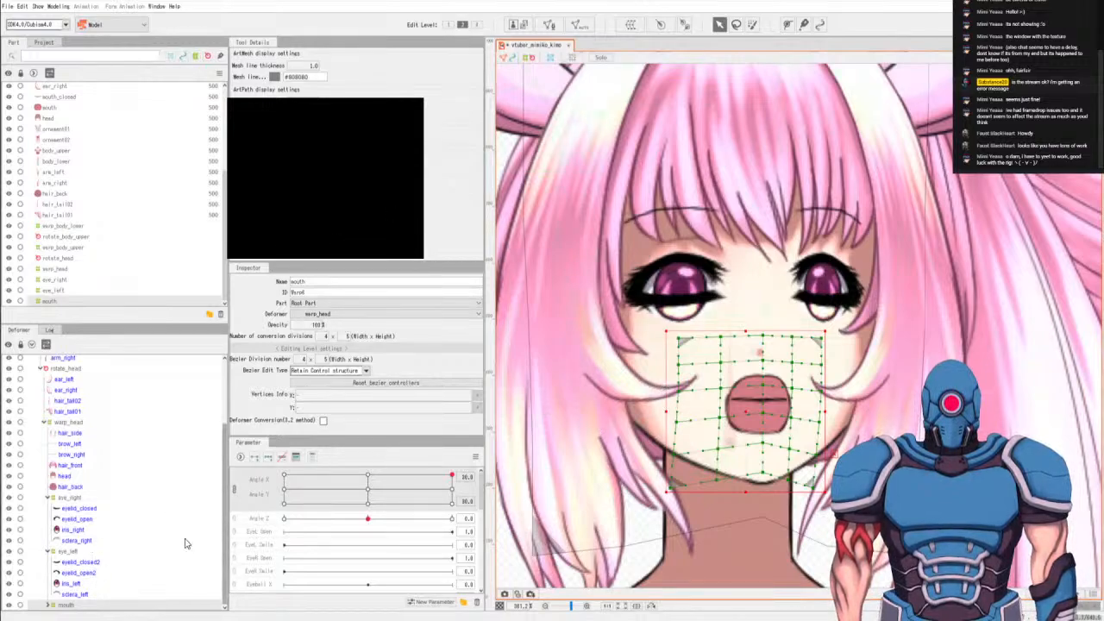
# Try moving iris_right downward inside the eye_right deformer to test its clipping against the sclera, and undo the move.
pyautogui.click(66, 498)
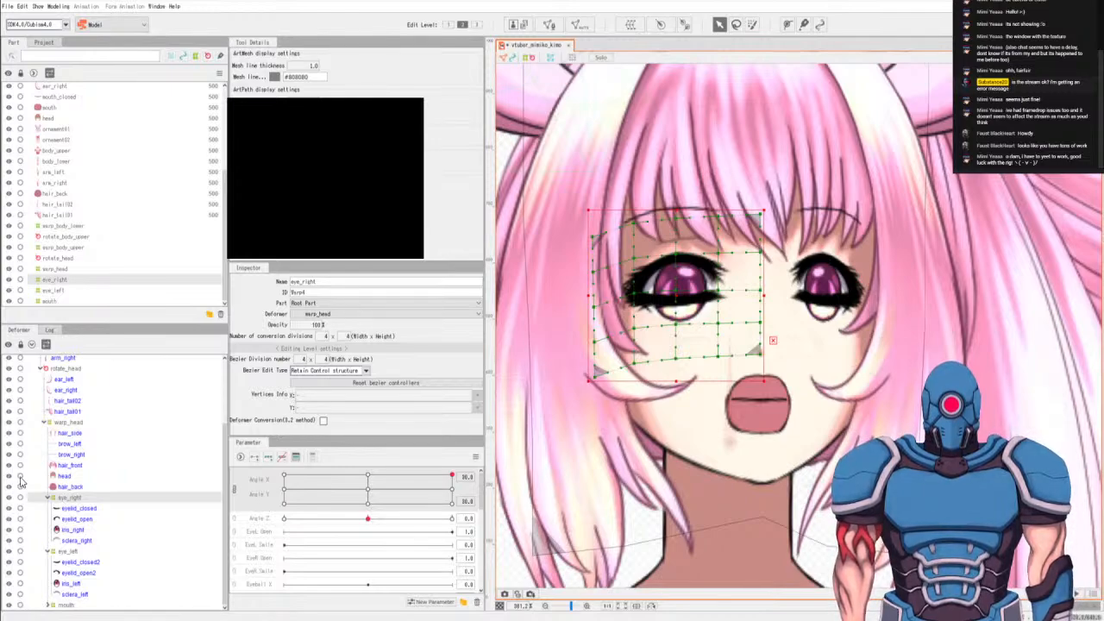
pyautogui.click(78, 509)
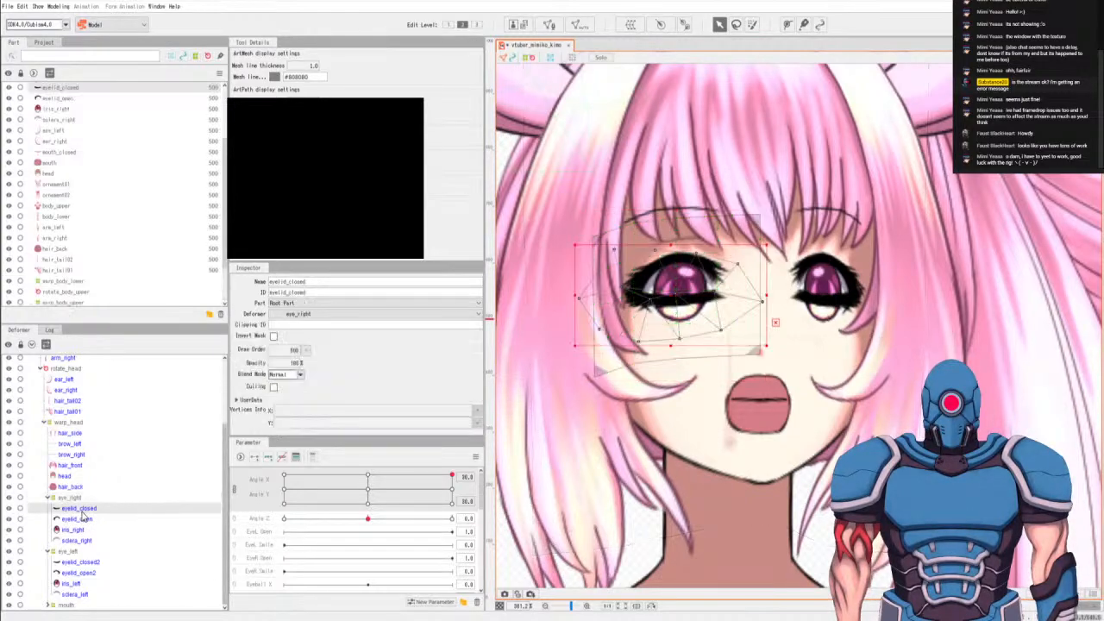
pyautogui.scroll(-3, 251, 546)
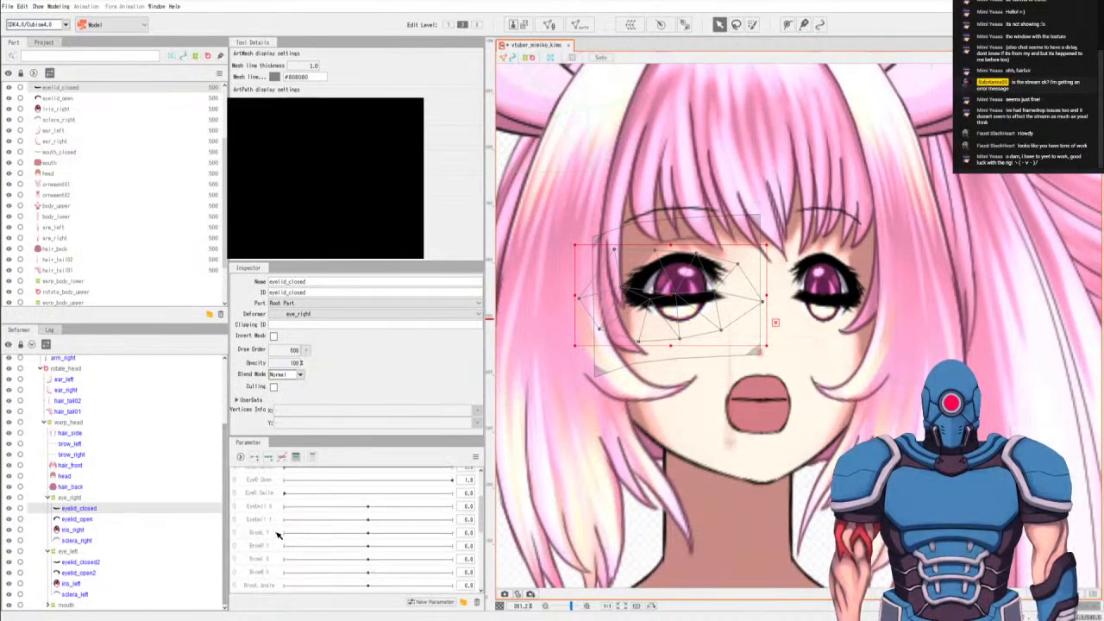
pyautogui.click(90, 530)
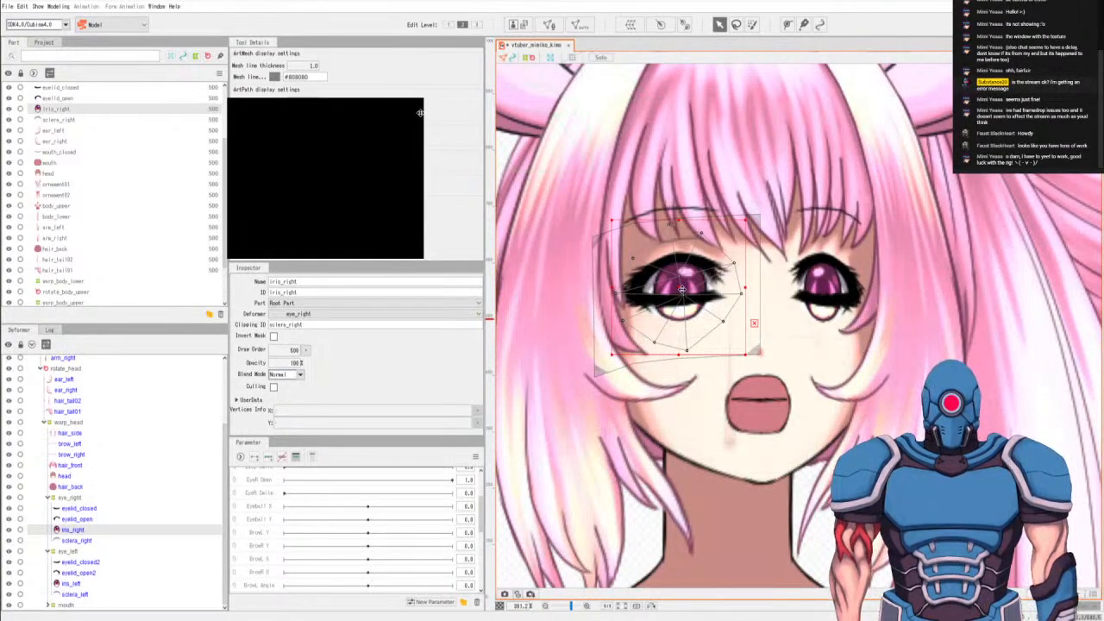
pyautogui.moveTo(681, 288); pyautogui.dragTo(681, 325)
pyautogui.hotkey('ctrl', 'z')
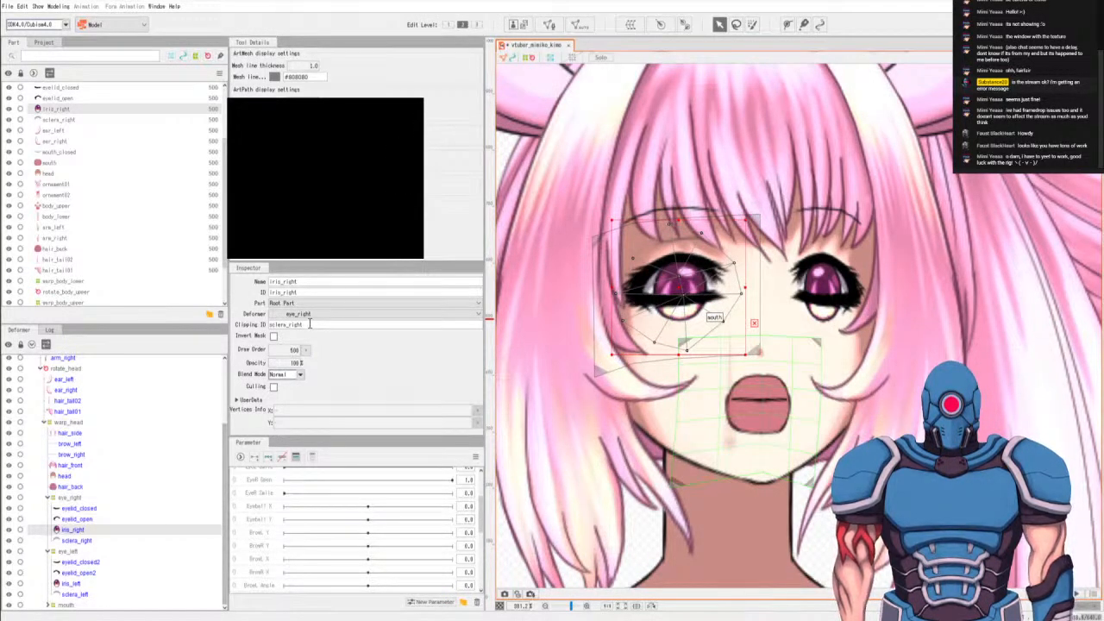
# Clear the clipping ID of iris_right to test the iris without a mask, and set the ID back to sclera_right.
pyautogui.doubleClick(287, 324)
pyautogui.press('BackSpace')
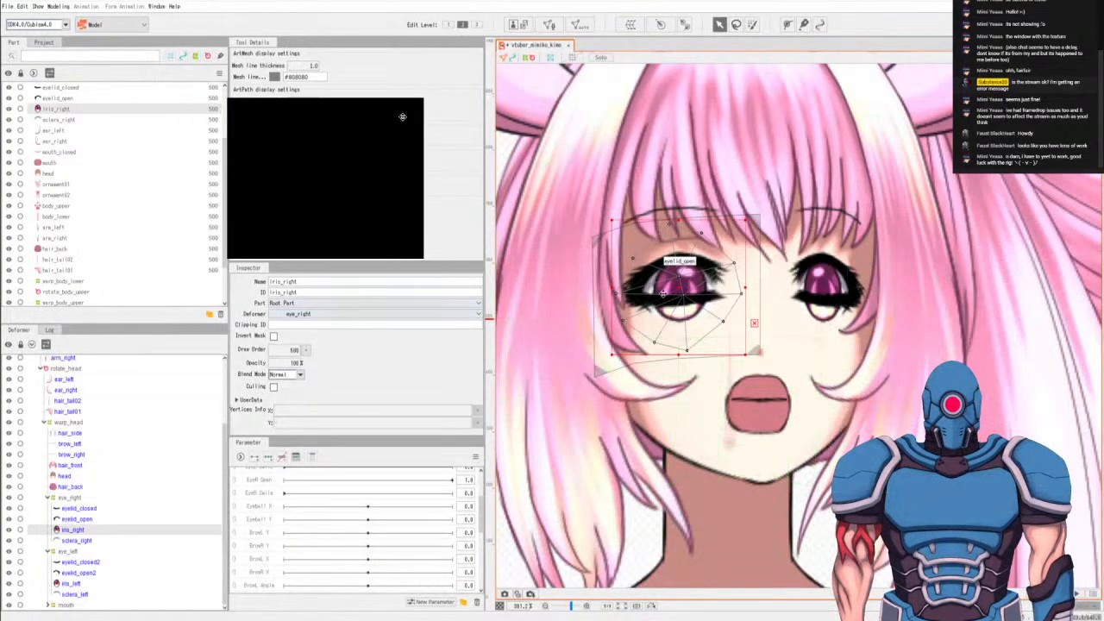
pyautogui.moveTo(679, 289)
pyautogui.mouseDown()
pyautogui.moveTo(665, 290)
pyautogui.moveTo(678, 290)
pyautogui.mouseUp()
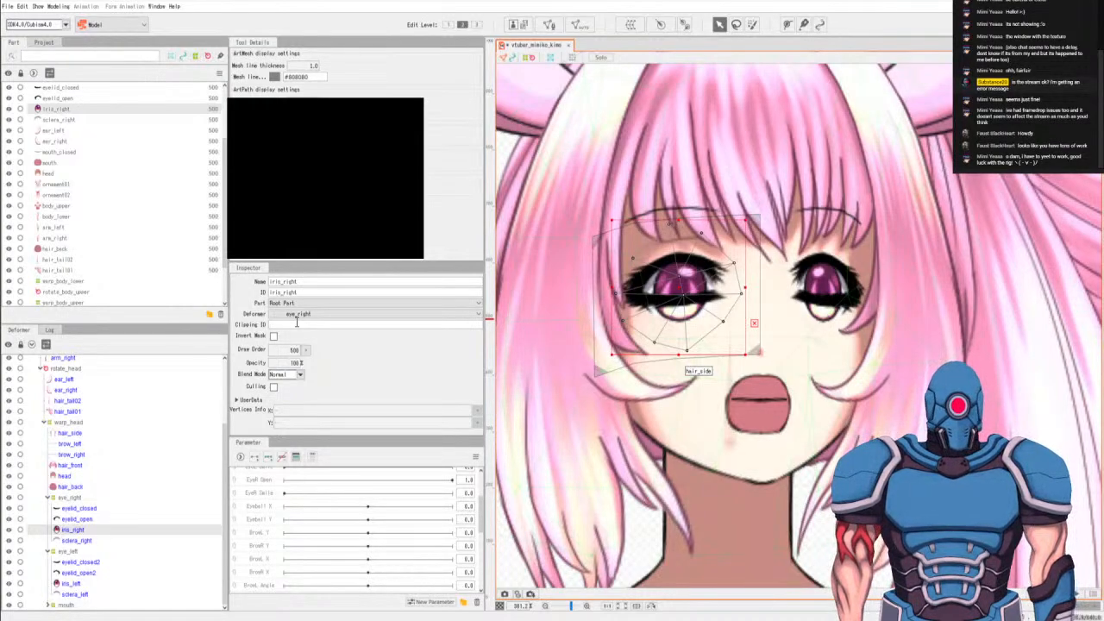
pyautogui.click(296, 322)
pyautogui.write('sclera')
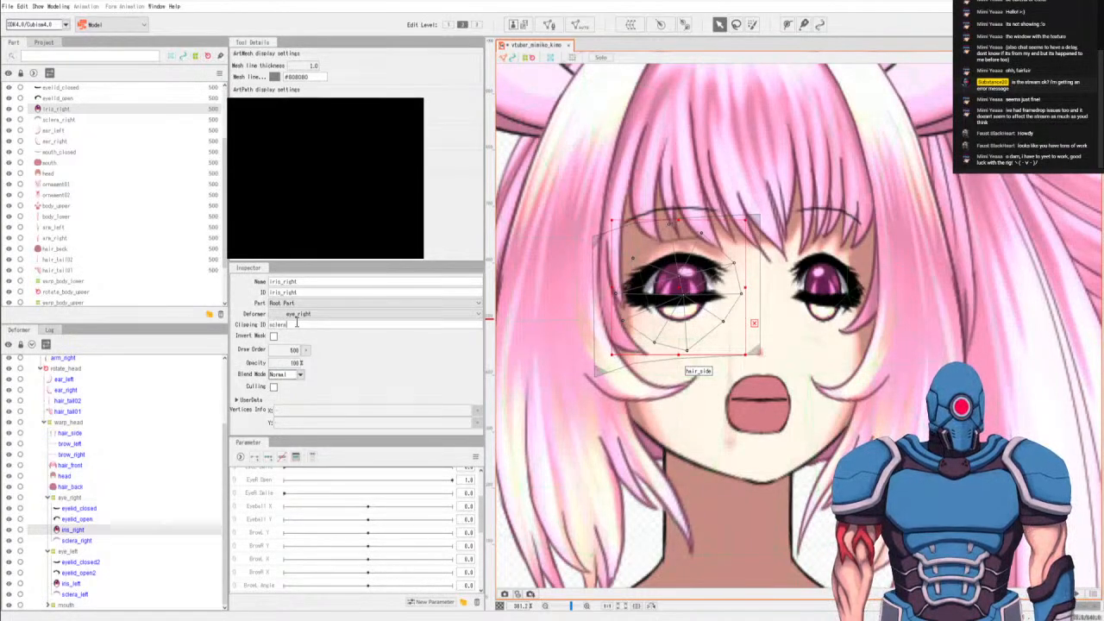
pyautogui.write('_right')
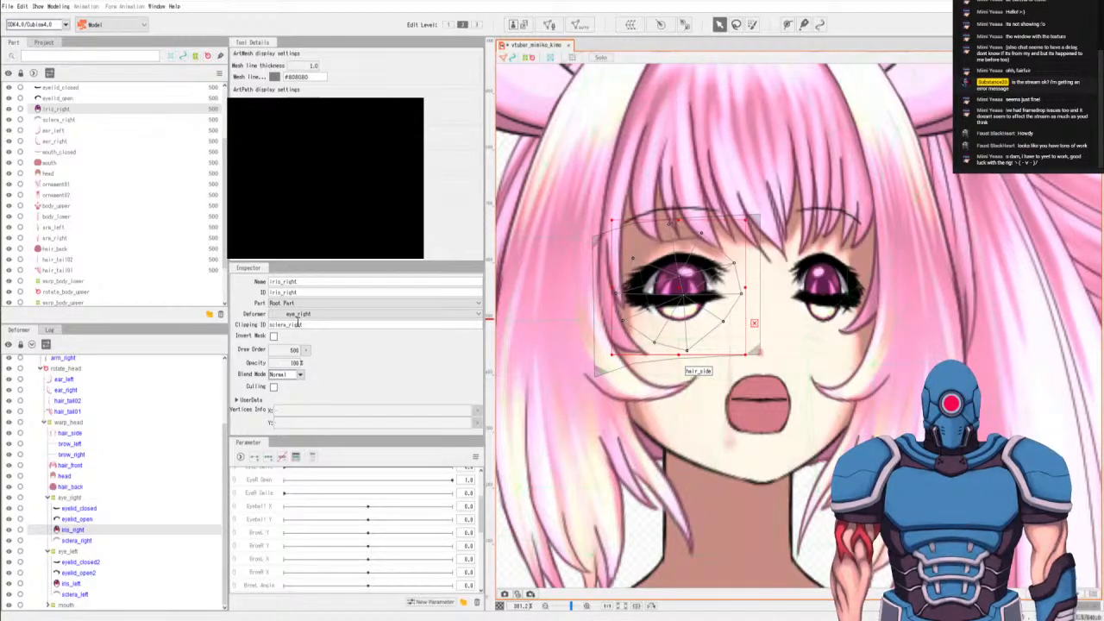
# Add EyeR Open keys at 0 and 1 to eyelid_closed, eyelid_open, iris_right and sclera_right together.
pyautogui.click(87, 519)
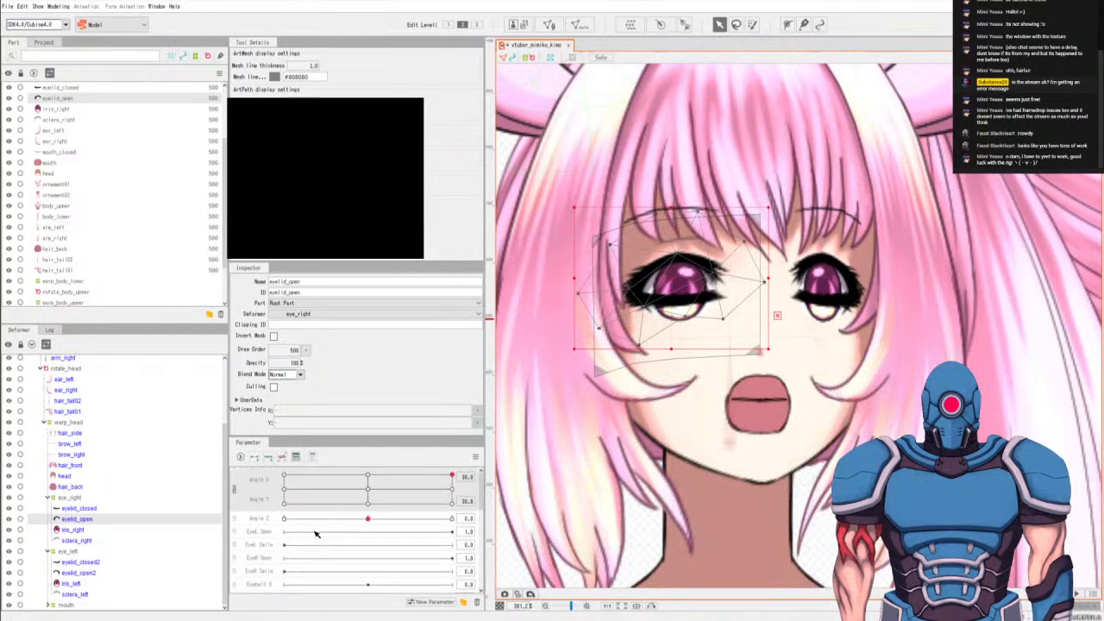
pyautogui.scroll(-1, 315, 535)
pyautogui.scroll(1, 332, 525)
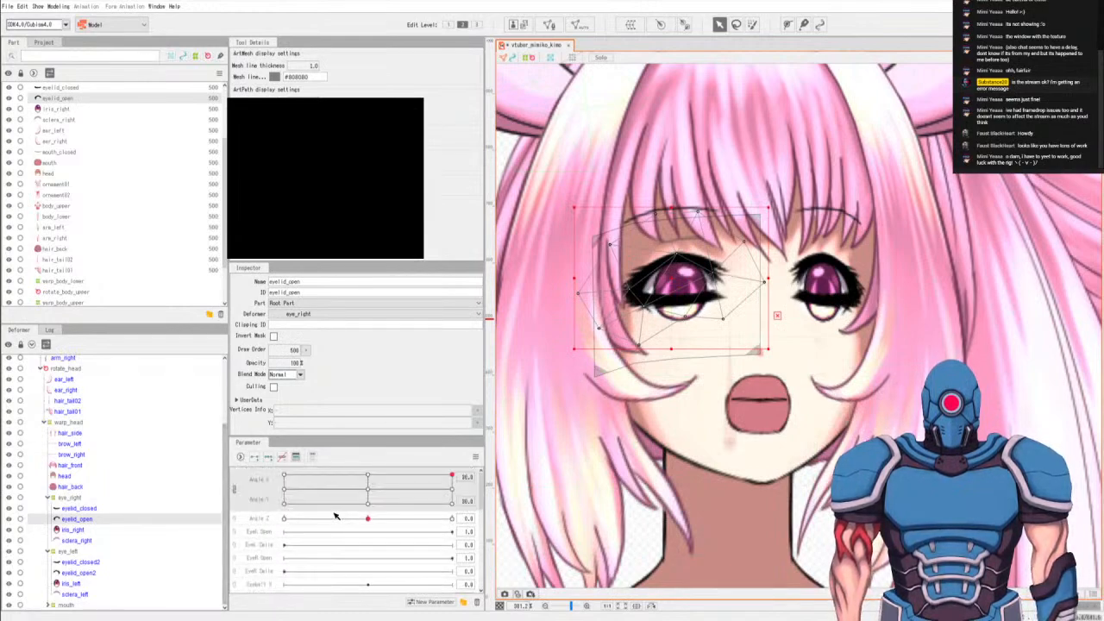
pyautogui.scroll(-1, 336, 521)
pyautogui.click(90, 509)
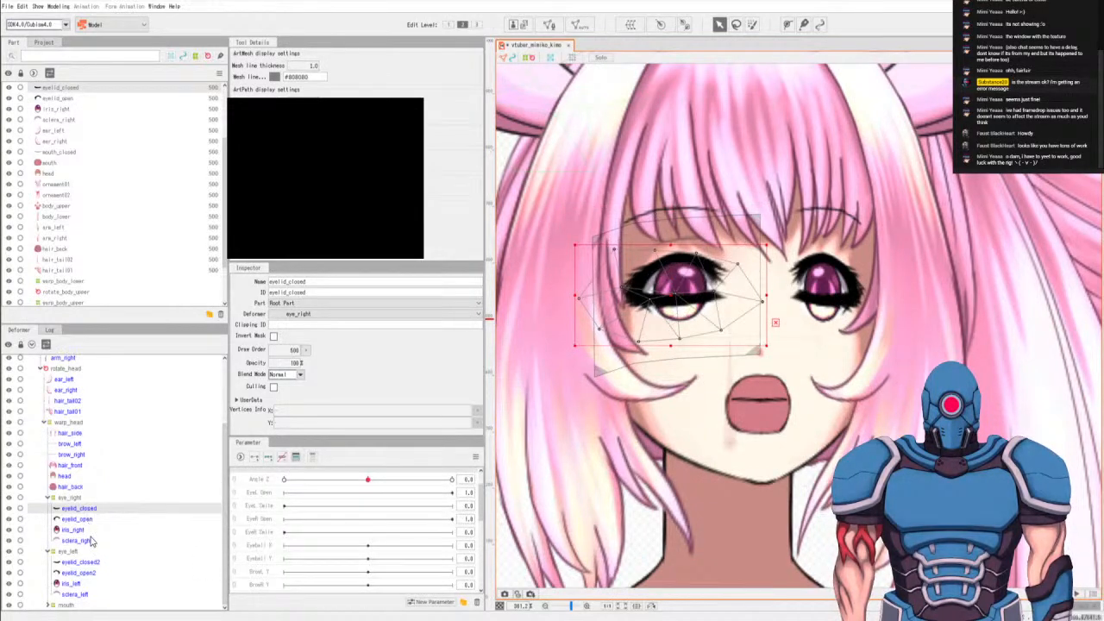
pyautogui.keyDown('shift'); pyautogui.click(90, 540); pyautogui.keyUp('shift')
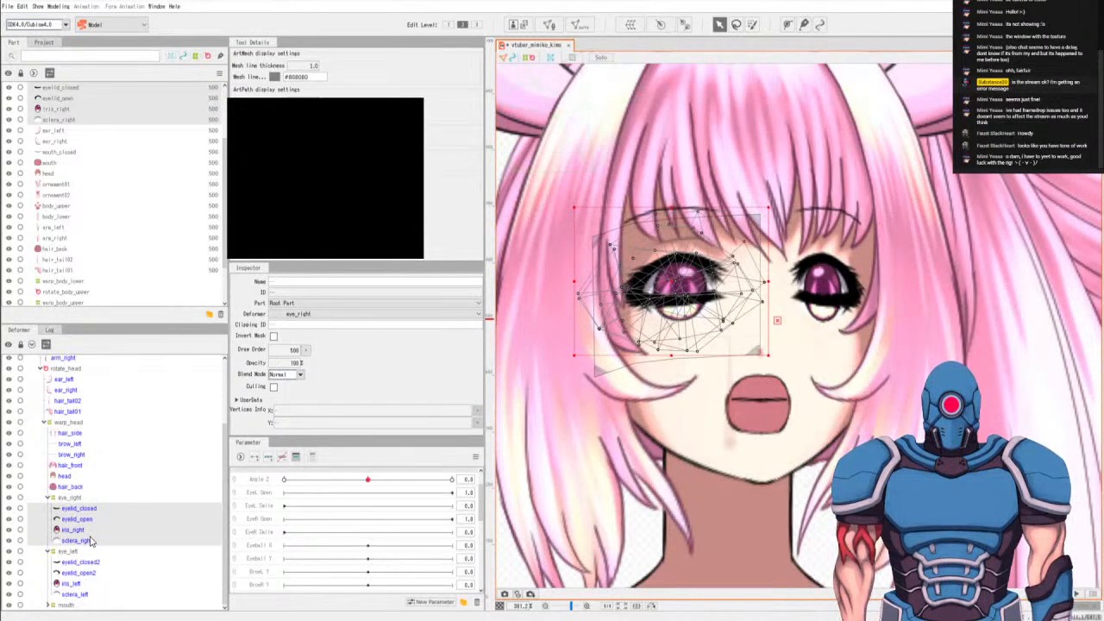
pyautogui.click(275, 520)
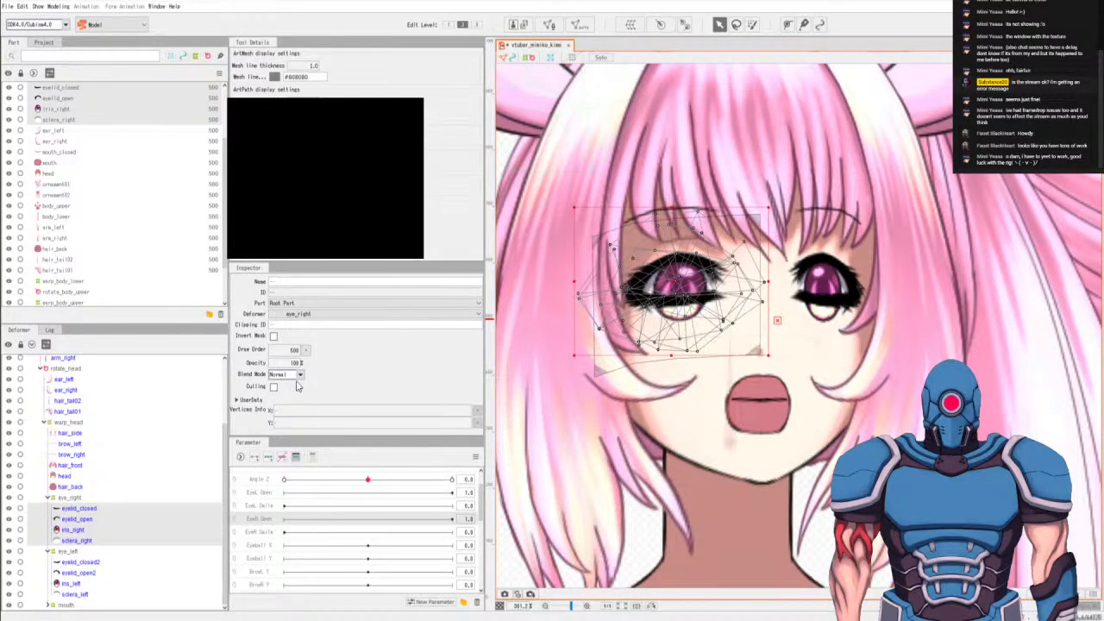
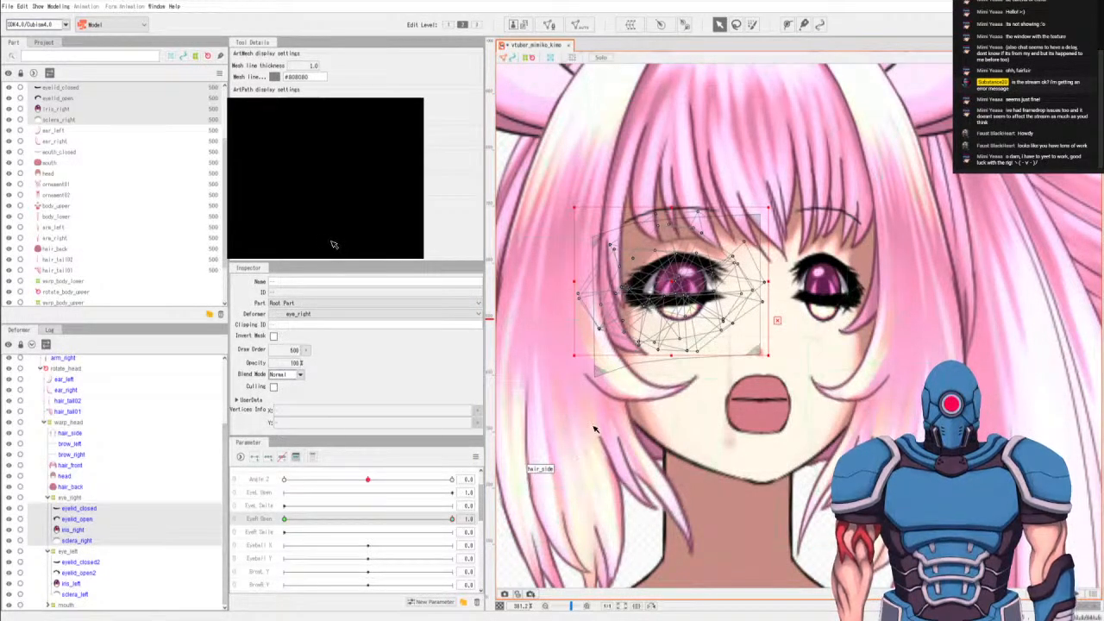
# Add a third EyeR Open key just above 0 for the four selected right-eye meshes.
pyautogui.scroll(2, 593, 429)
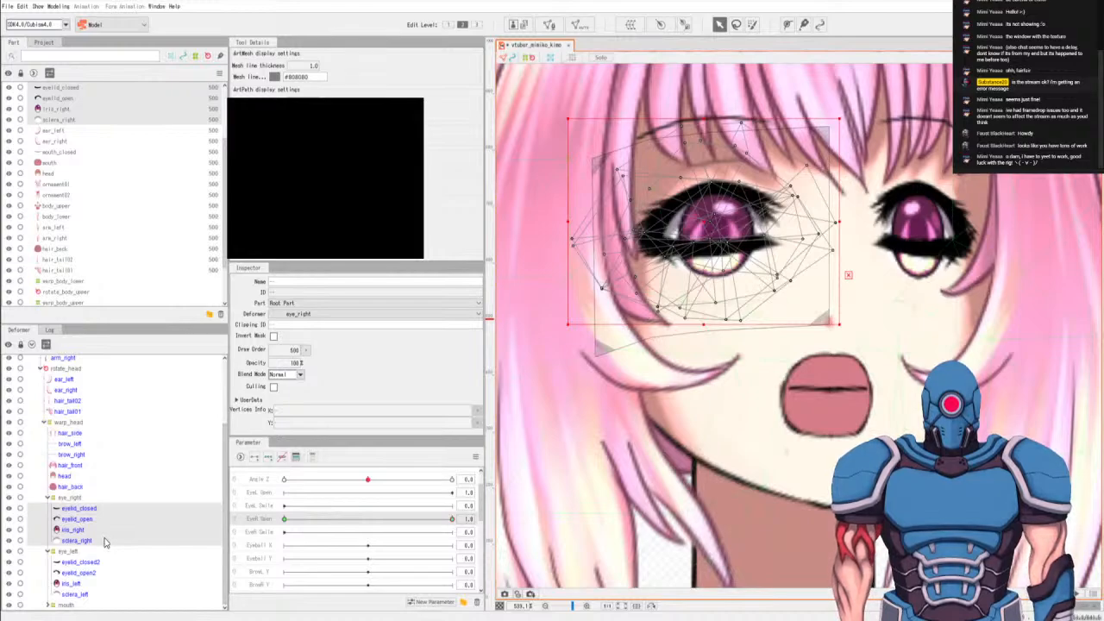
pyautogui.click(293, 522)
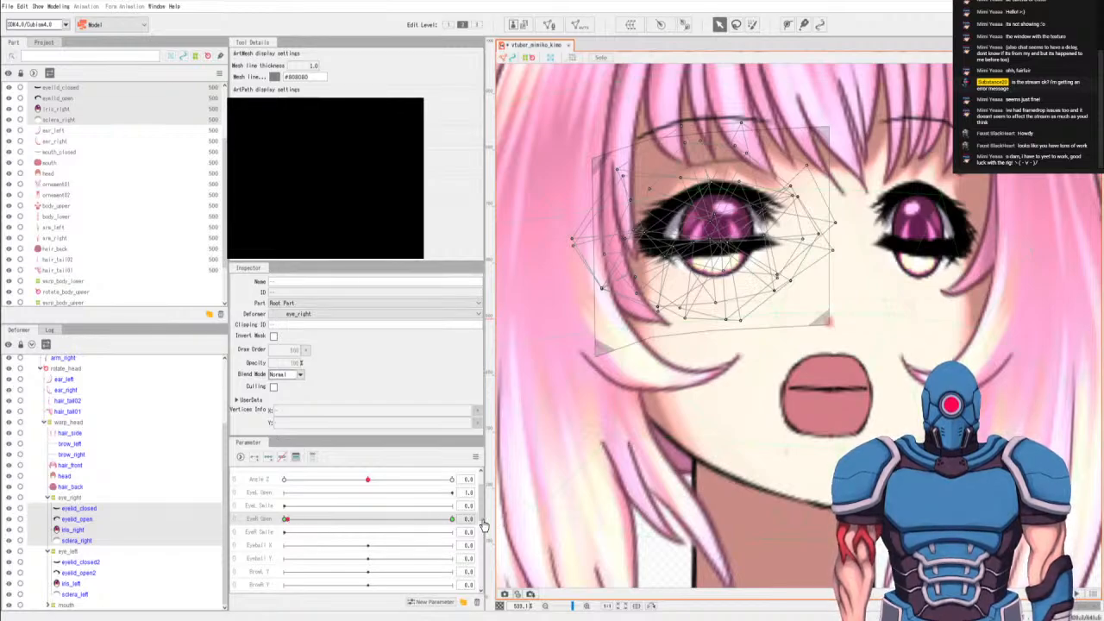
pyautogui.moveTo(293, 521); pyautogui.dragTo(295, 526)
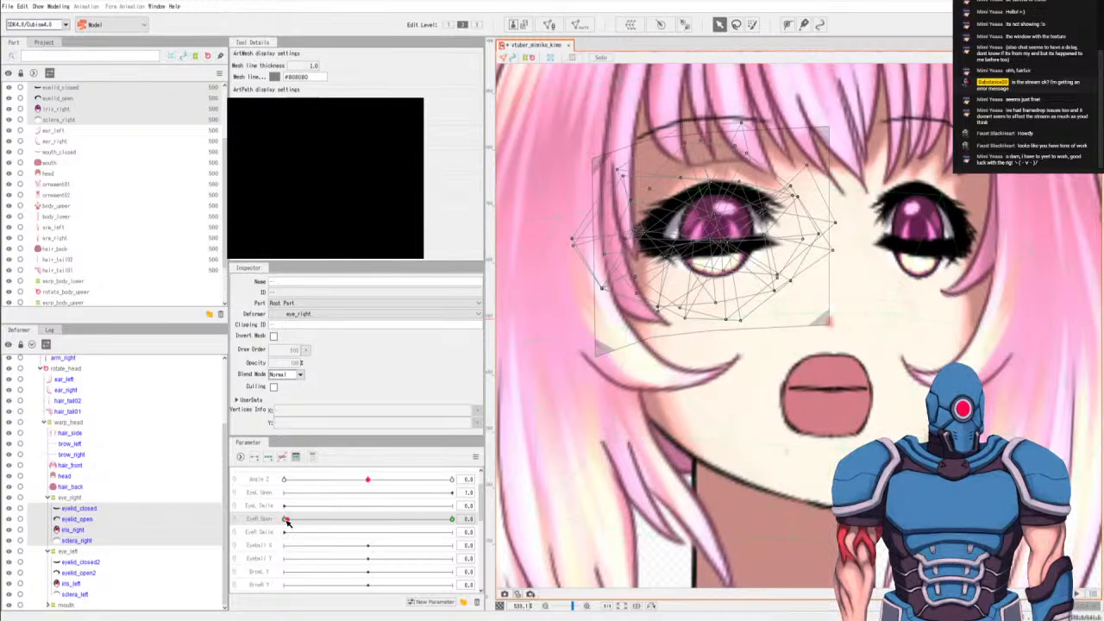
pyautogui.moveTo(289, 522)
pyautogui.mouseDown()
pyautogui.moveTo(451, 520)
pyautogui.moveTo(290, 524)
pyautogui.mouseUp()
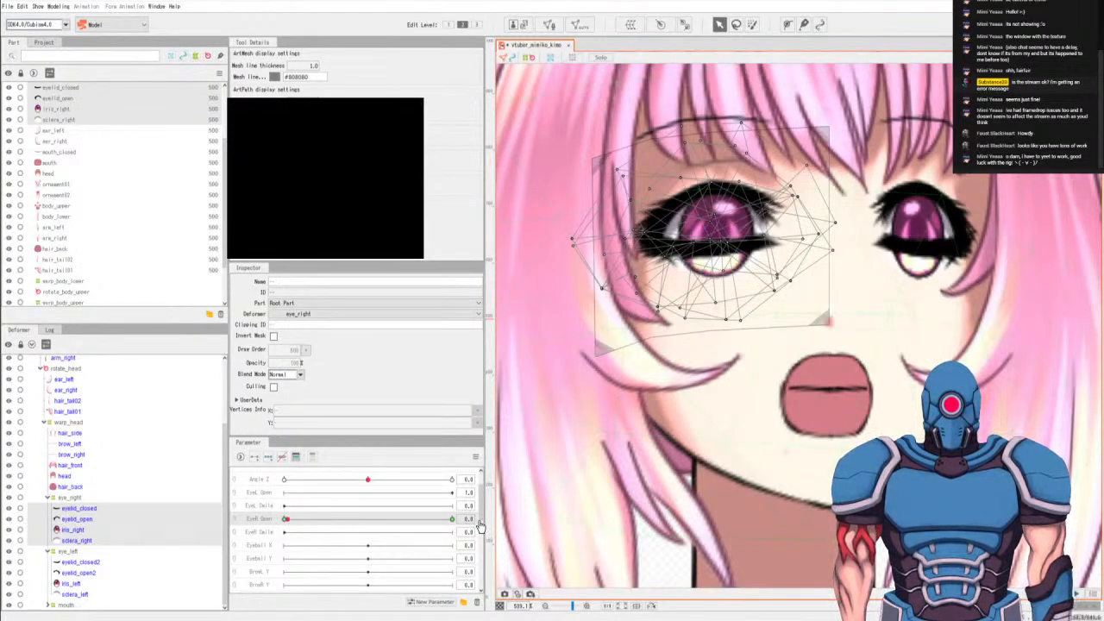
pyautogui.click(289, 519)
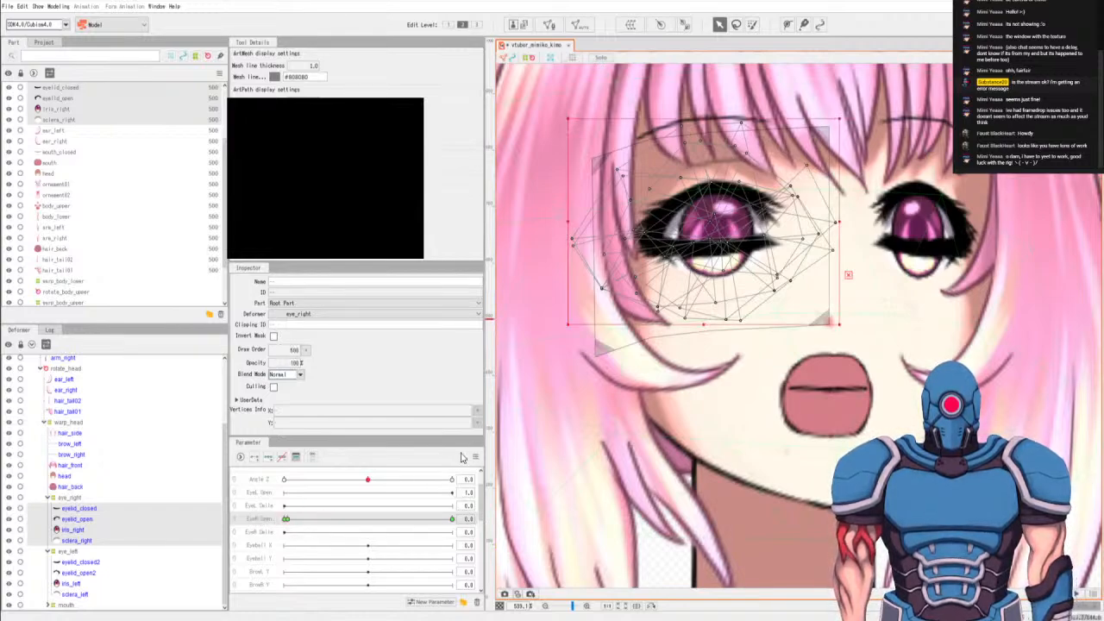
# Set the draw order of eyelid_open, iris_right and sclera_right to 400 at the current EyeR Open key near 0.
pyautogui.click(87, 520)
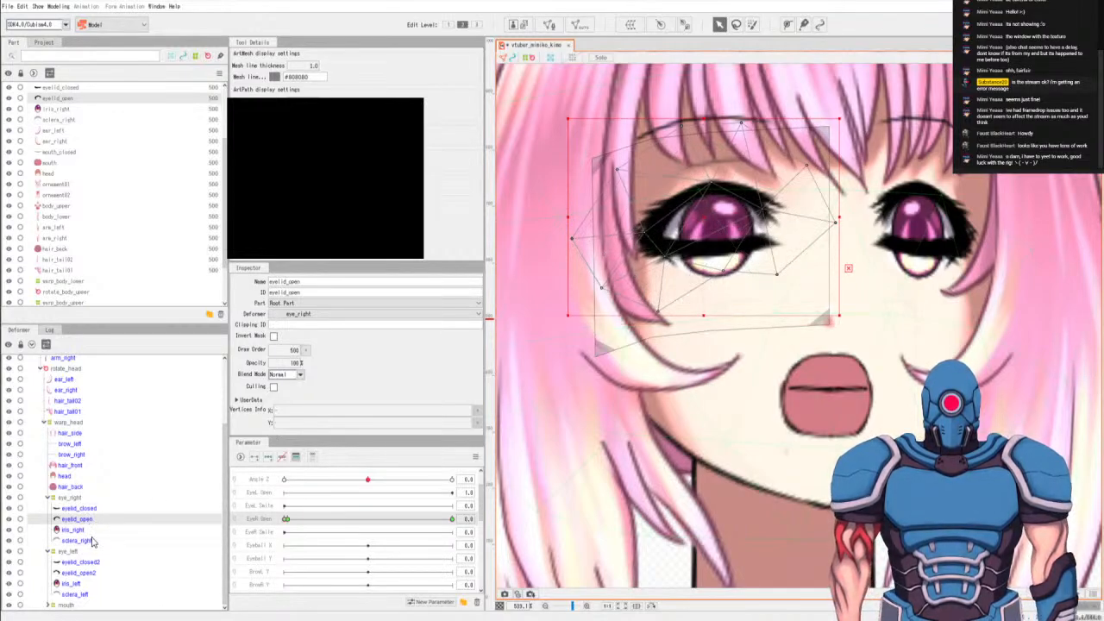
pyautogui.keyDown('shift'); pyautogui.click(92, 541); pyautogui.keyUp('shift')
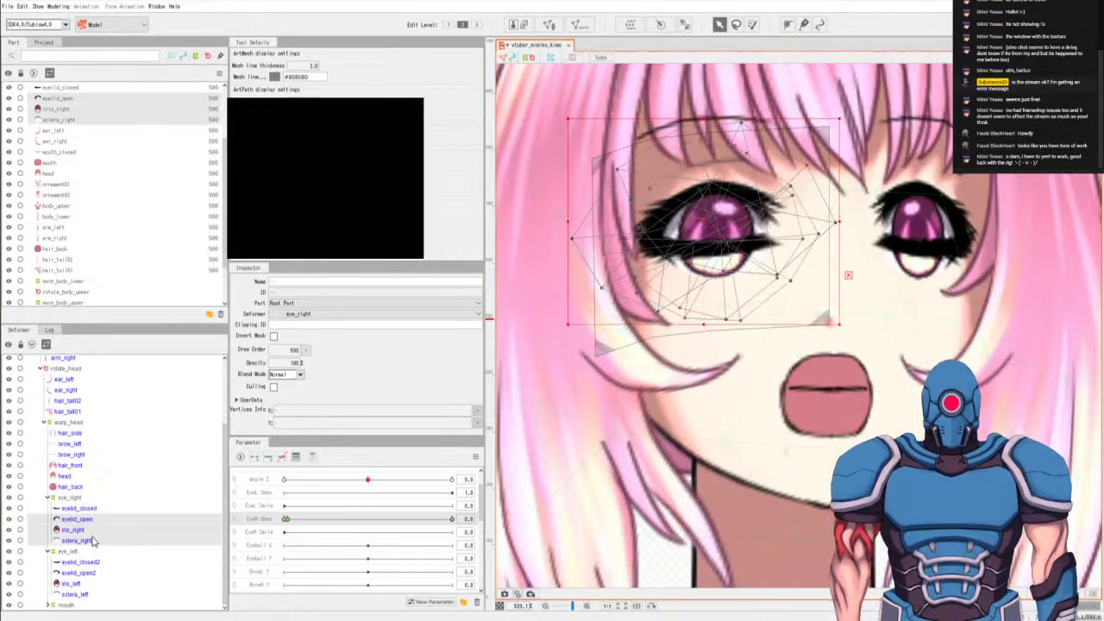
pyautogui.click(293, 351)
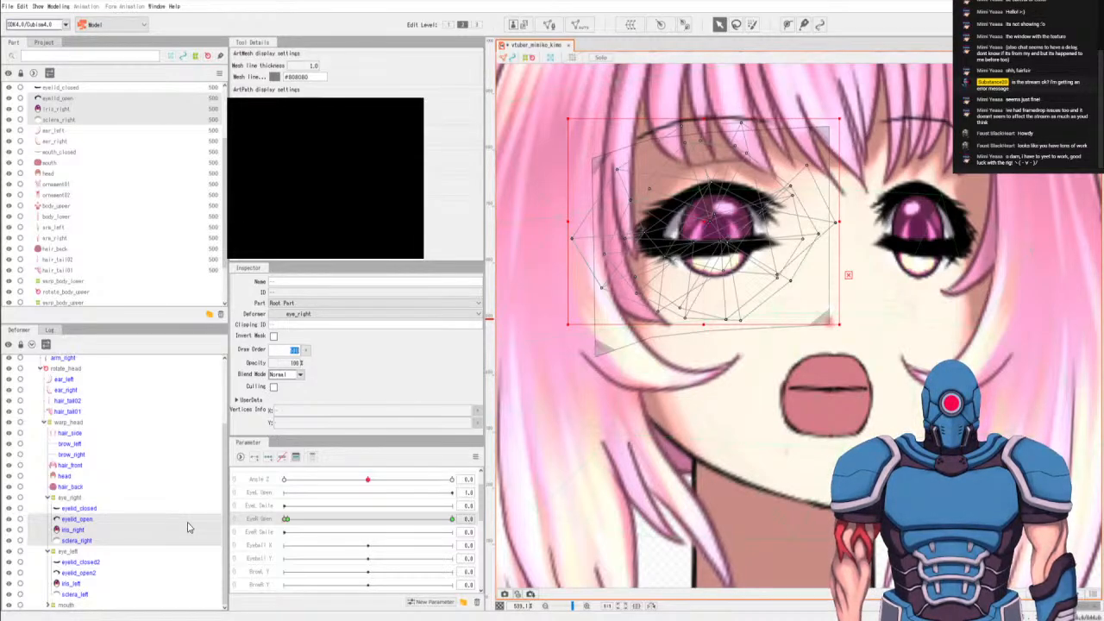
pyautogui.write('400')
pyautogui.press('Return')
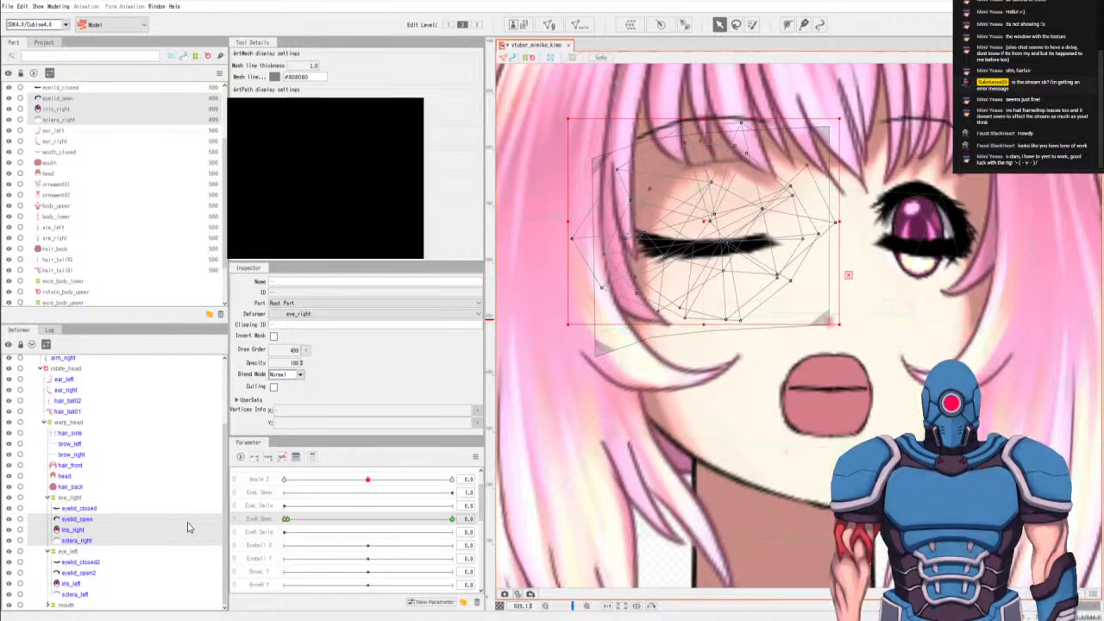
# Set eyelid_closed's draw order to 400 at the EyeR Open key just above 0 and at the 1.0 key.
pyautogui.click(287, 519)
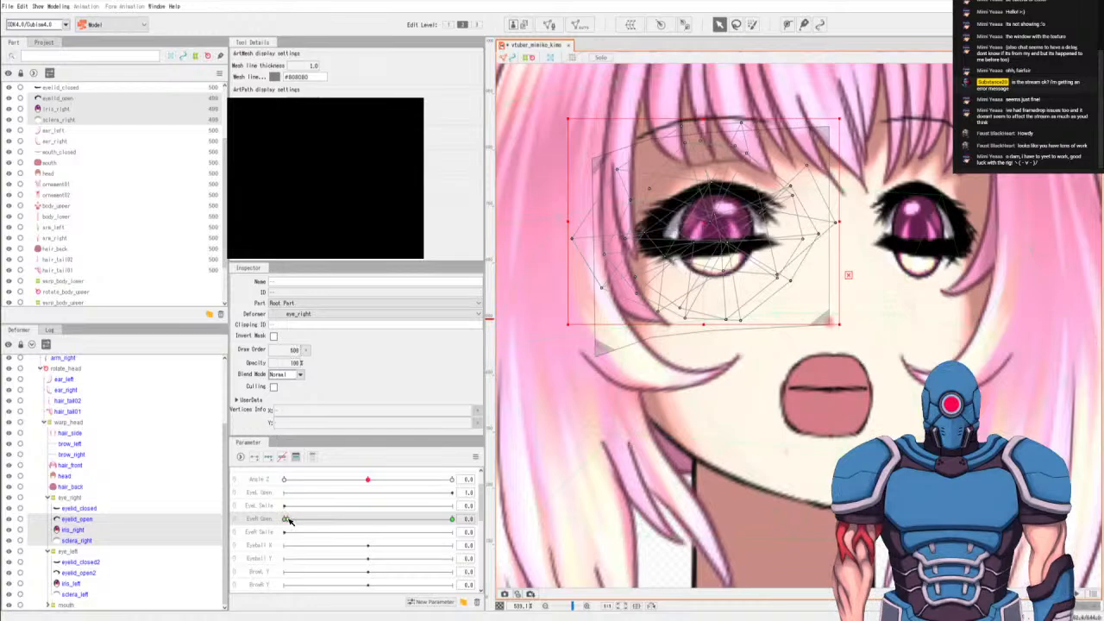
pyautogui.click(93, 510)
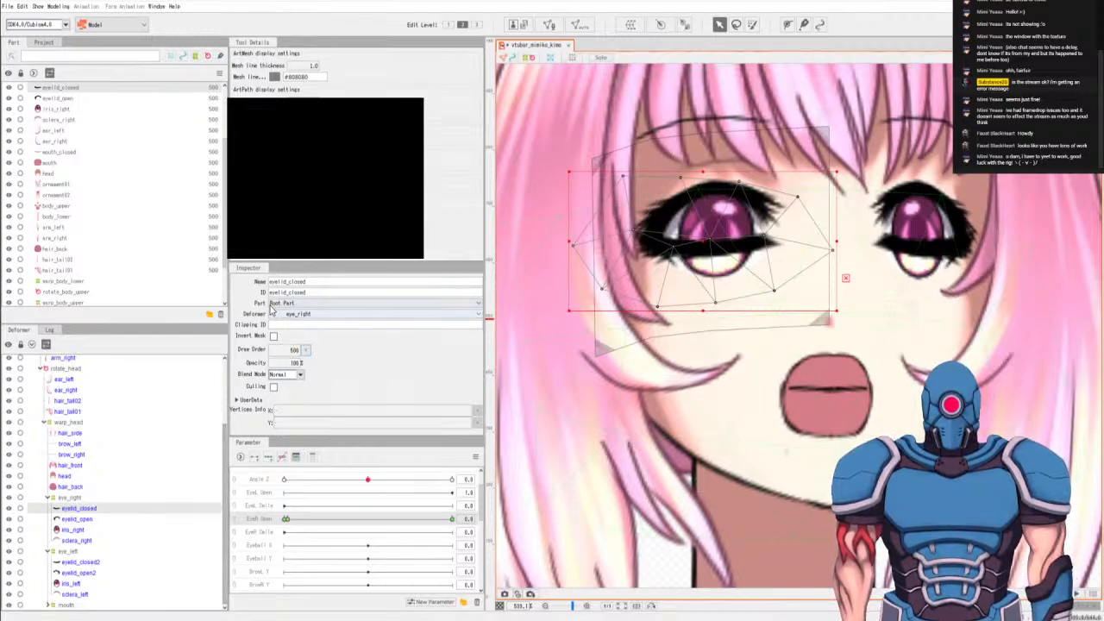
pyautogui.doubleClick(294, 349)
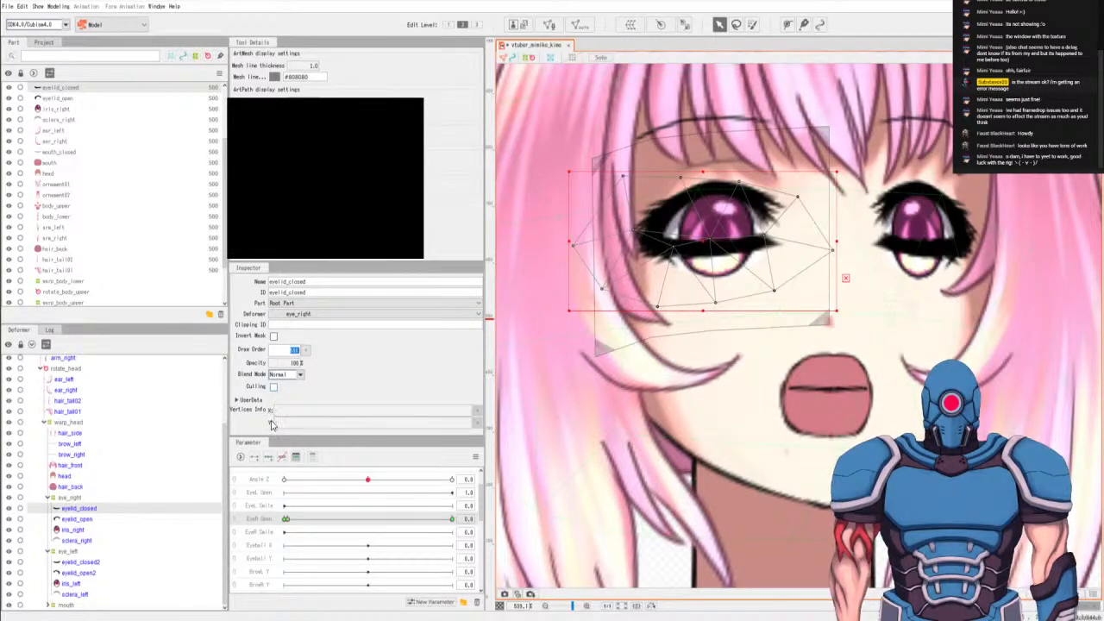
pyautogui.write('400')
pyautogui.press('Return')
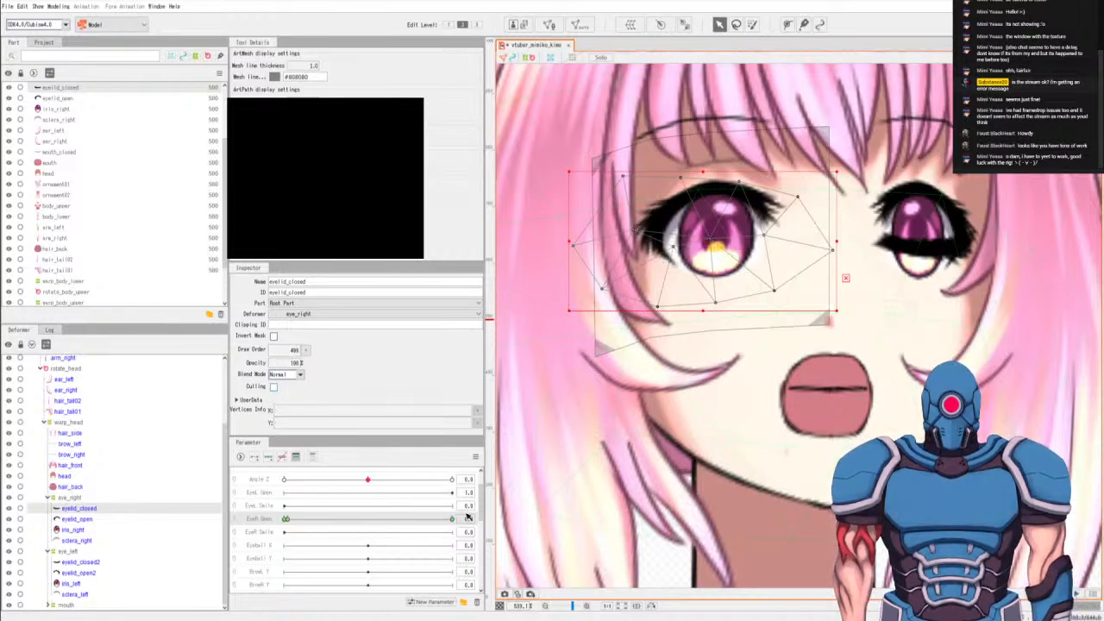
pyautogui.hotkey('ctrl', 'z')
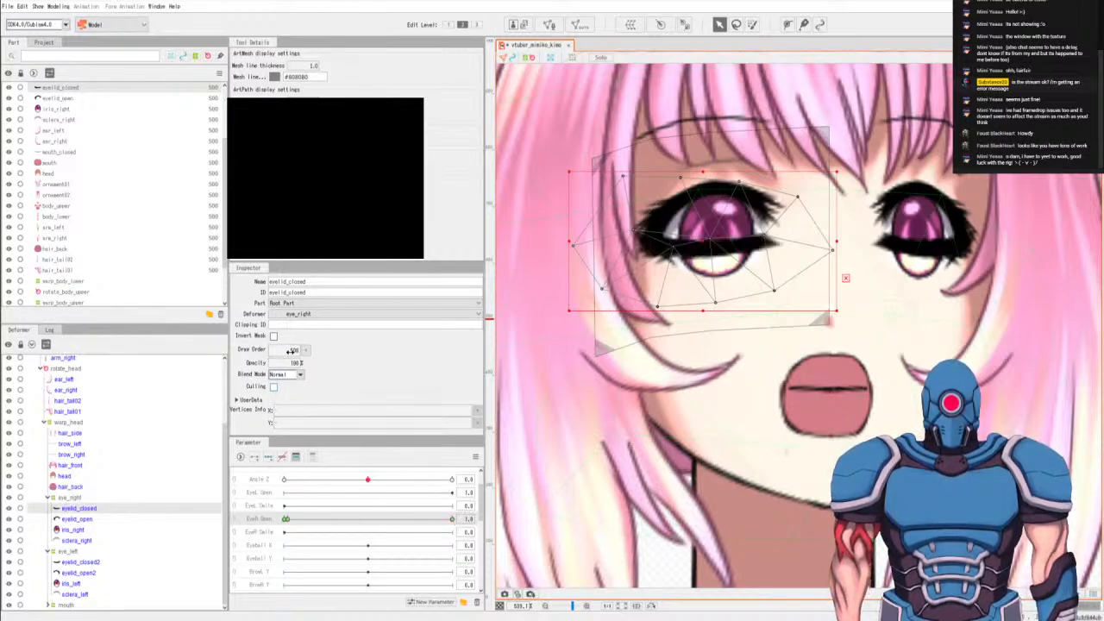
pyautogui.doubleClick(293, 351)
pyautogui.write('400')
pyautogui.press('Return')
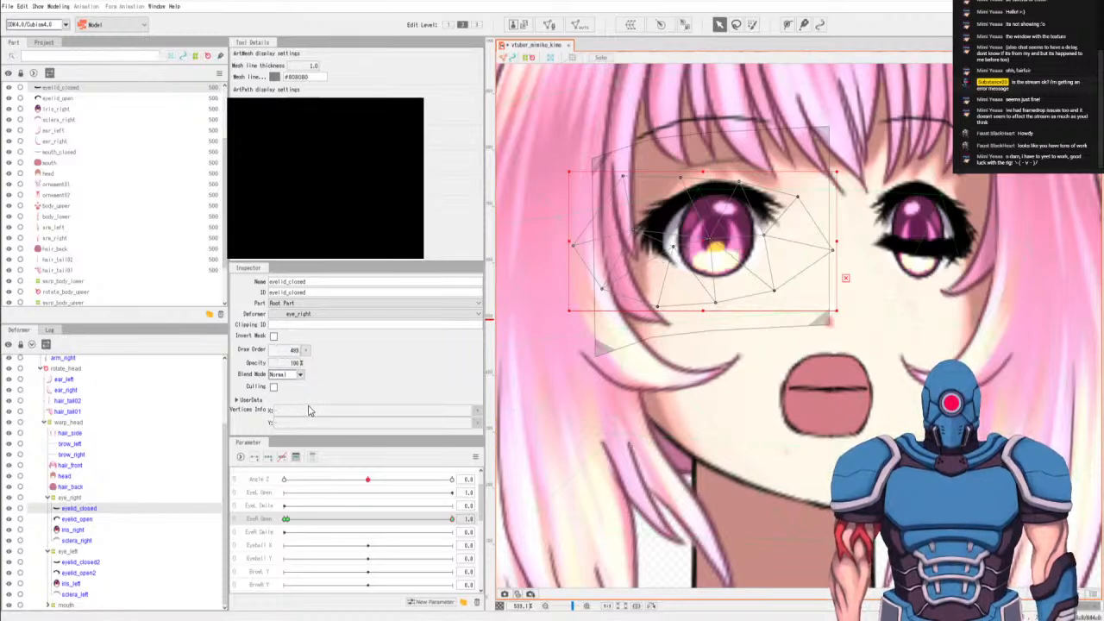
# Return EyeR Open to 0 and set the draw order of eyelid_open, iris_right and sclera_right to 500.
pyautogui.click(286, 519)
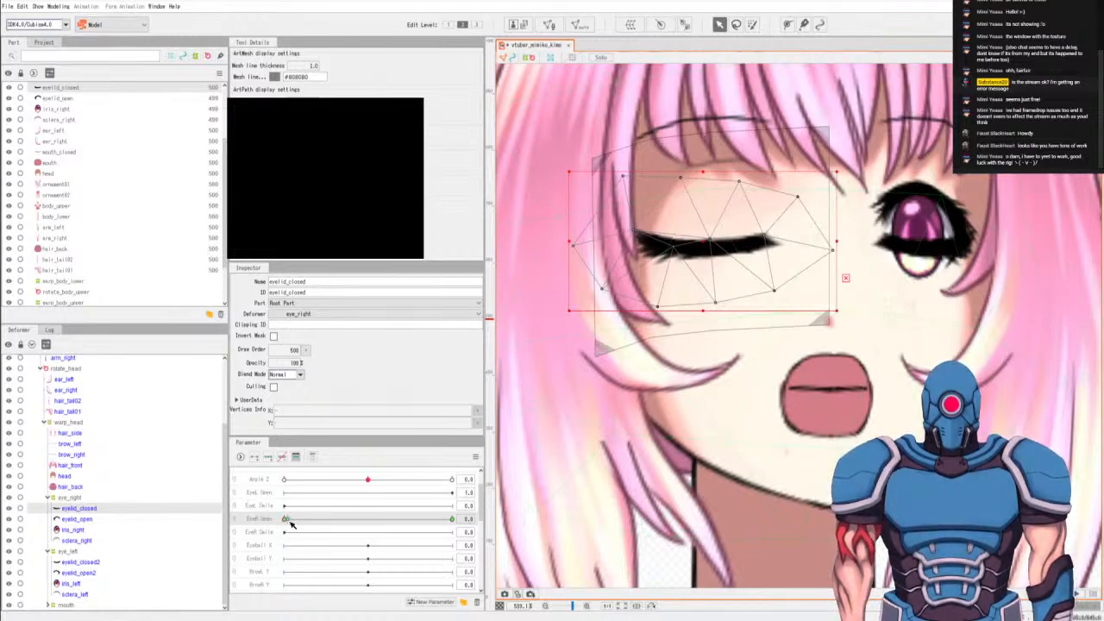
pyautogui.click(100, 519)
pyautogui.keyDown('shift'); pyautogui.click(97, 540); pyautogui.keyUp('shift')
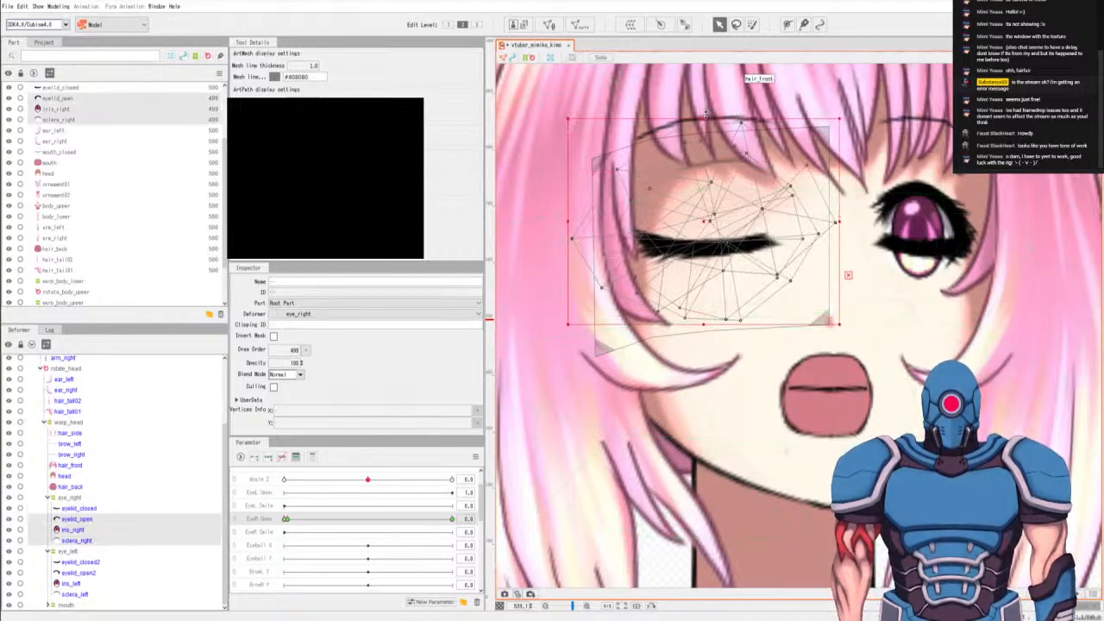
pyautogui.doubleClick(294, 350)
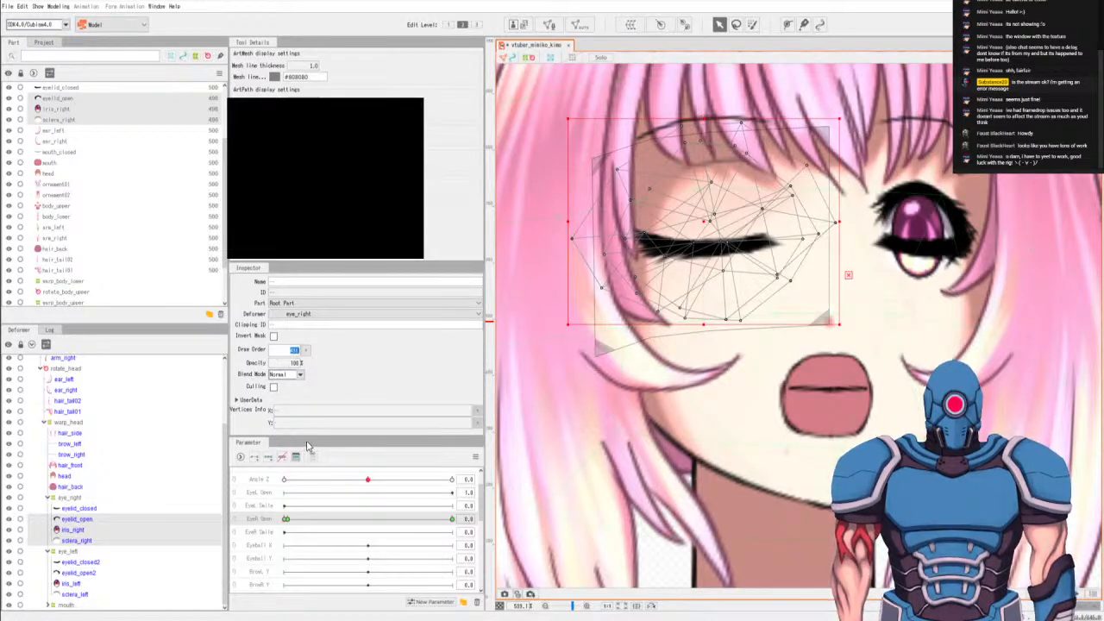
pyautogui.write('500')
pyautogui.press('Return')
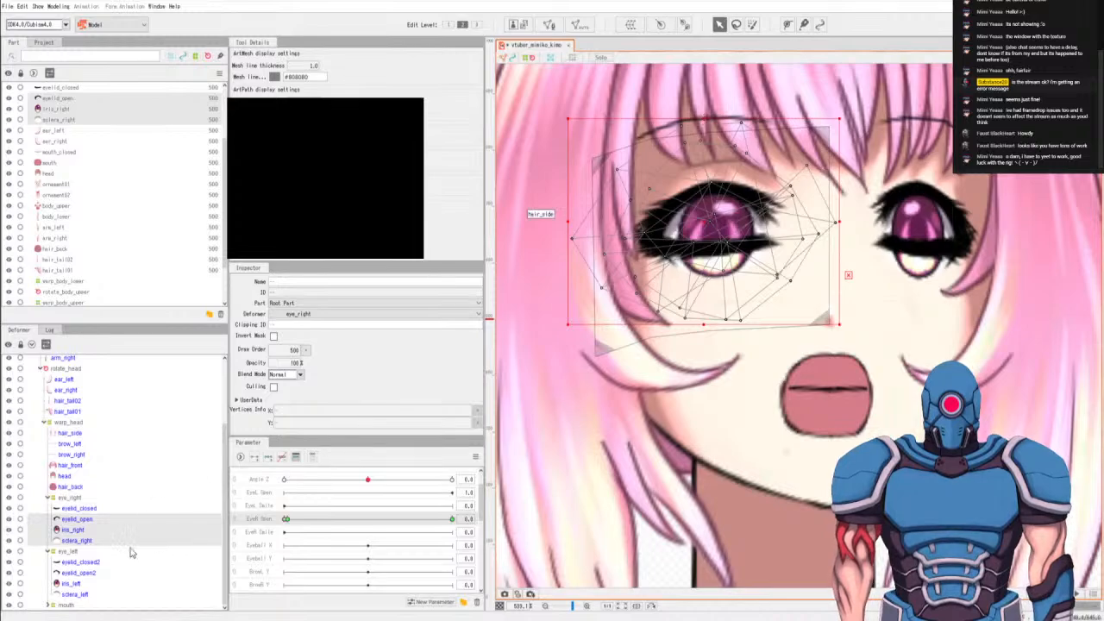
pyautogui.keyDown('ctrl'); pyautogui.click(76, 531); pyautogui.keyUp('ctrl')
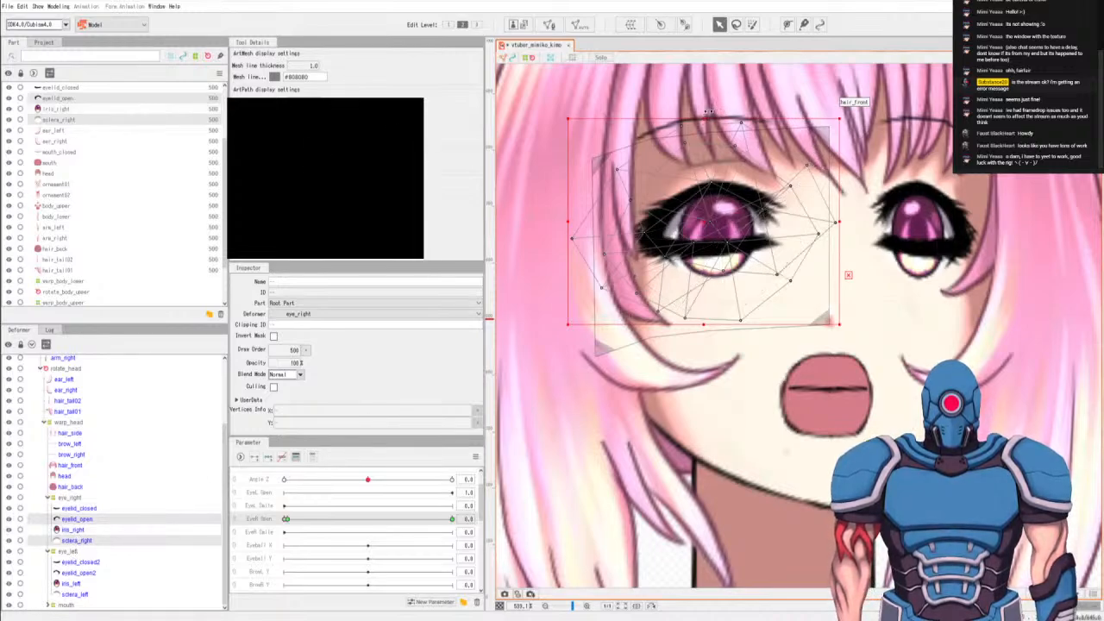
pyautogui.moveTo(703, 116); pyautogui.dragTo(706, 173)
pyautogui.hotkey('ctrl', 'z')
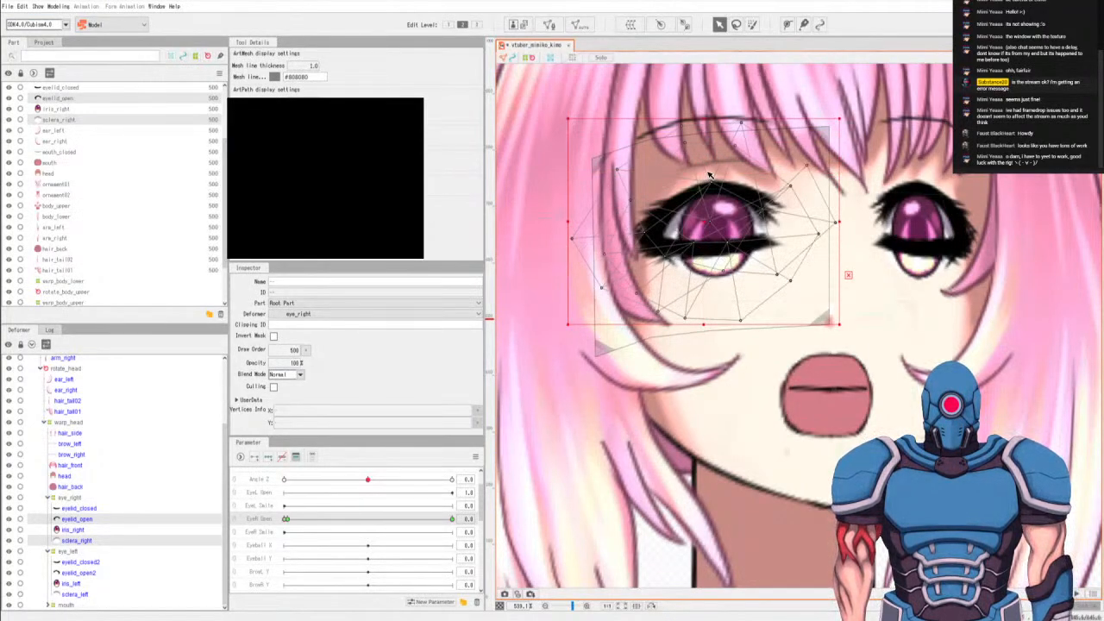
# Squash sclera_right vertically at EyeR Open 0 into a thin band along the closed eyelid line.
pyautogui.click(76, 540)
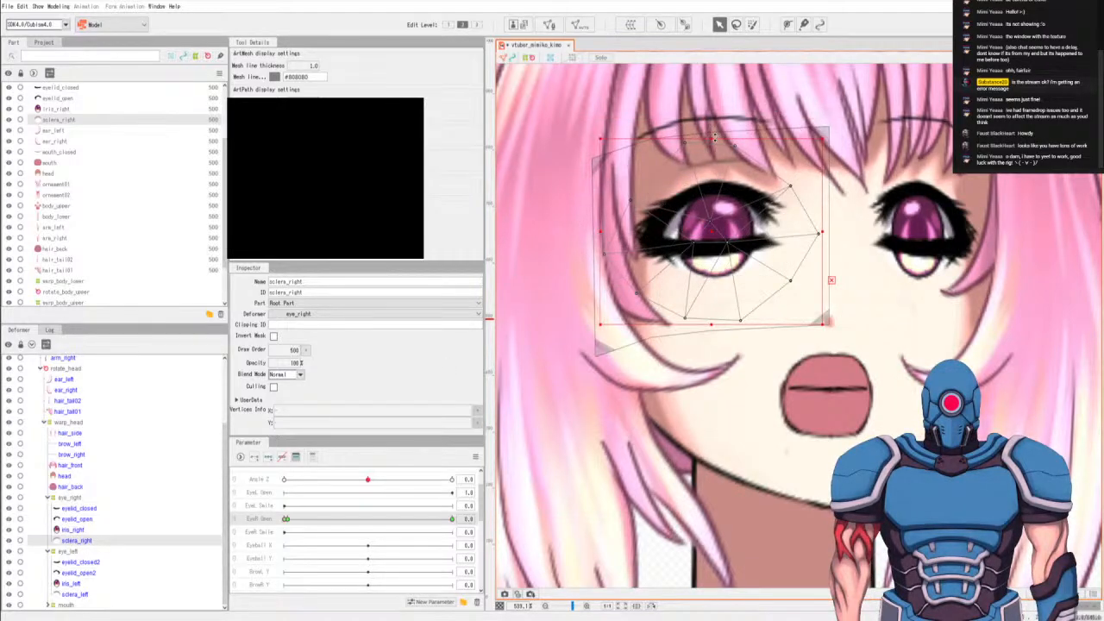
pyautogui.moveTo(713, 136); pyautogui.dragTo(713, 188)
pyautogui.moveTo(714, 322); pyautogui.dragTo(715, 275)
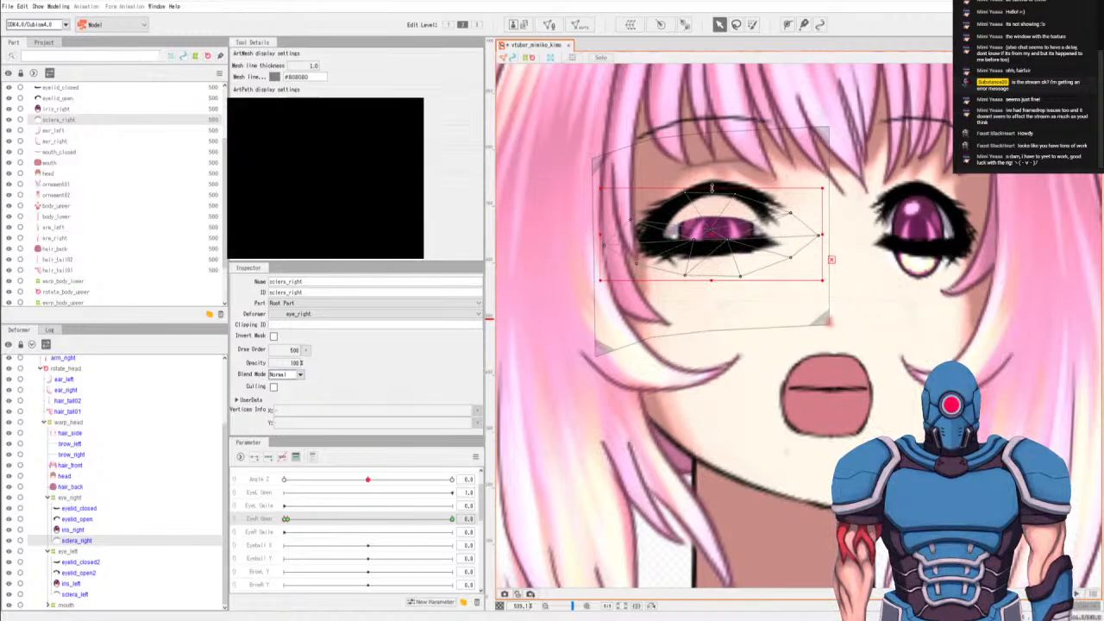
pyautogui.moveTo(712, 188); pyautogui.dragTo(710, 214)
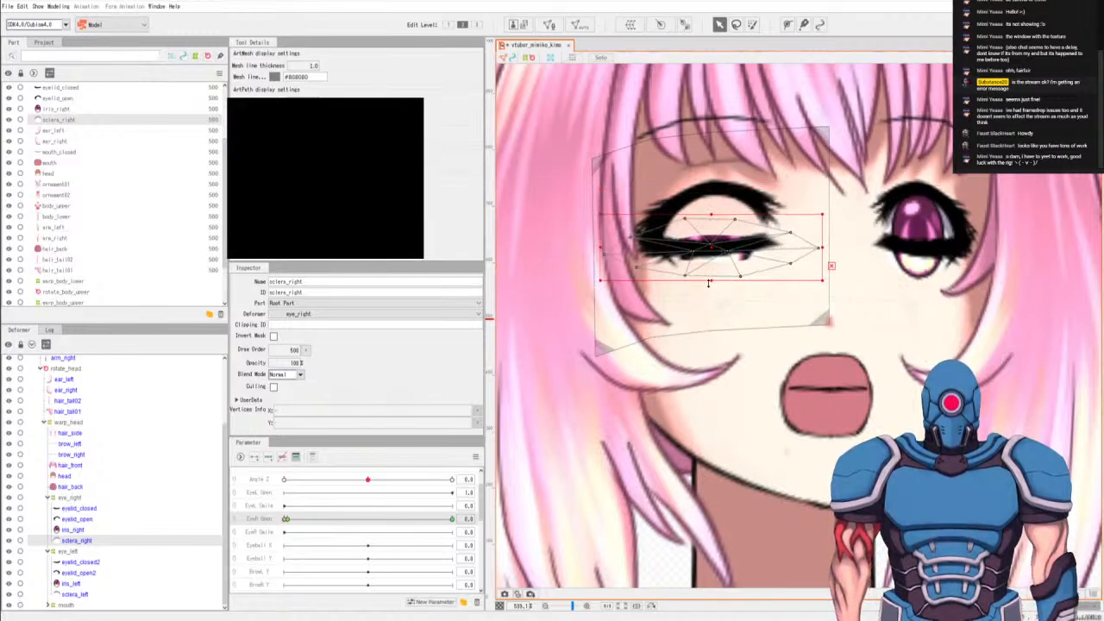
pyautogui.moveTo(711, 280); pyautogui.dragTo(713, 271)
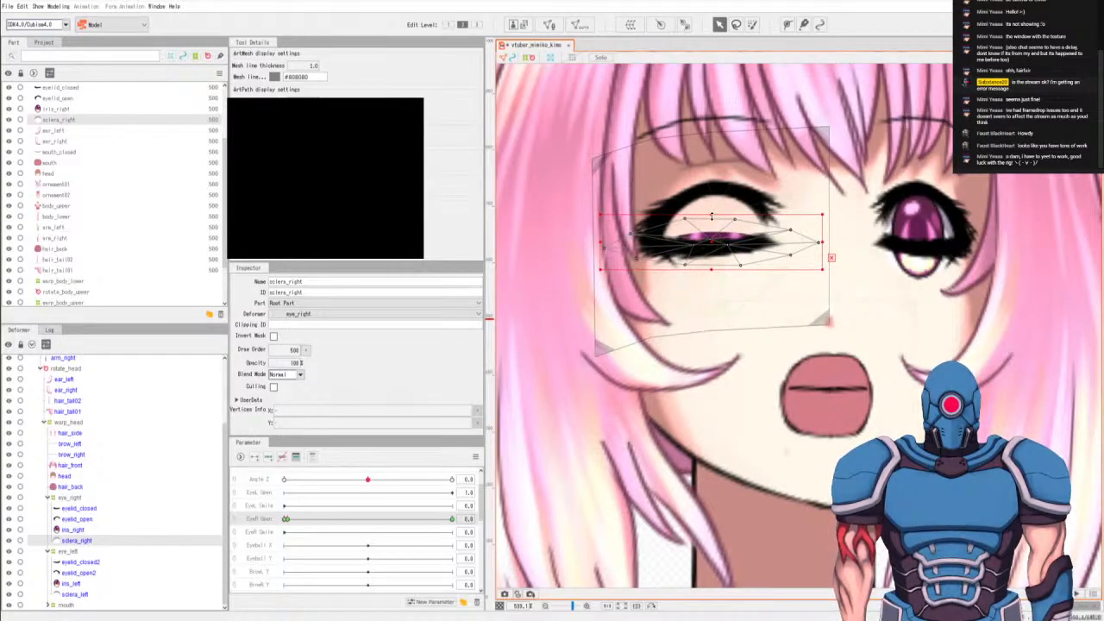
pyautogui.moveTo(711, 216); pyautogui.dragTo(711, 222)
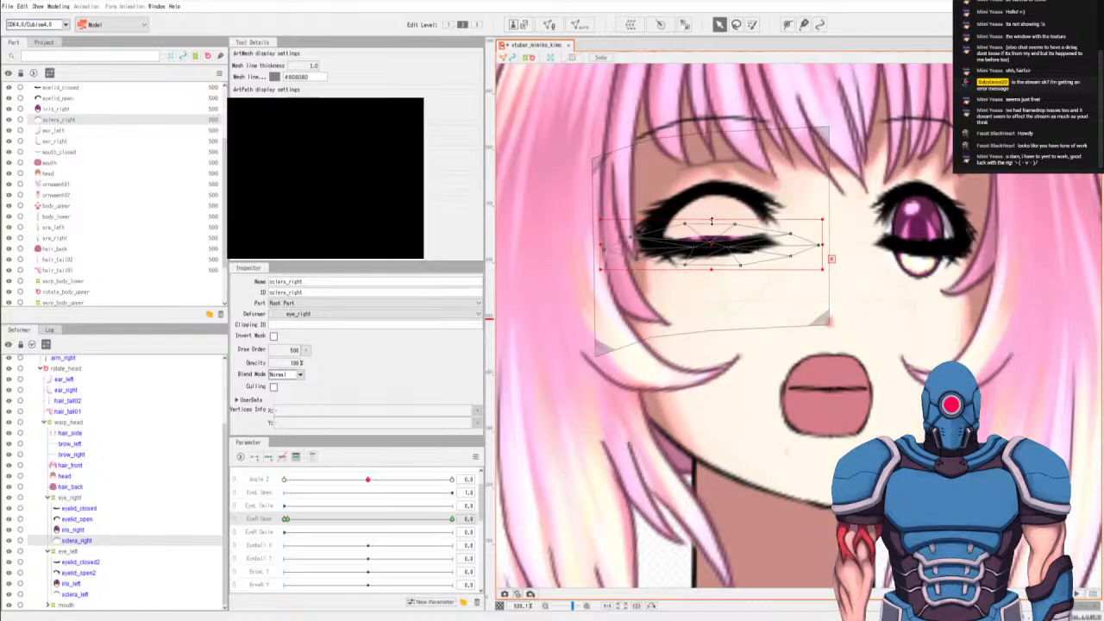
# At the EyeR Open key just above 0, lower sclera_right's upper edge and set eyelid_closed's draw order to 500.
pyautogui.click(288, 520)
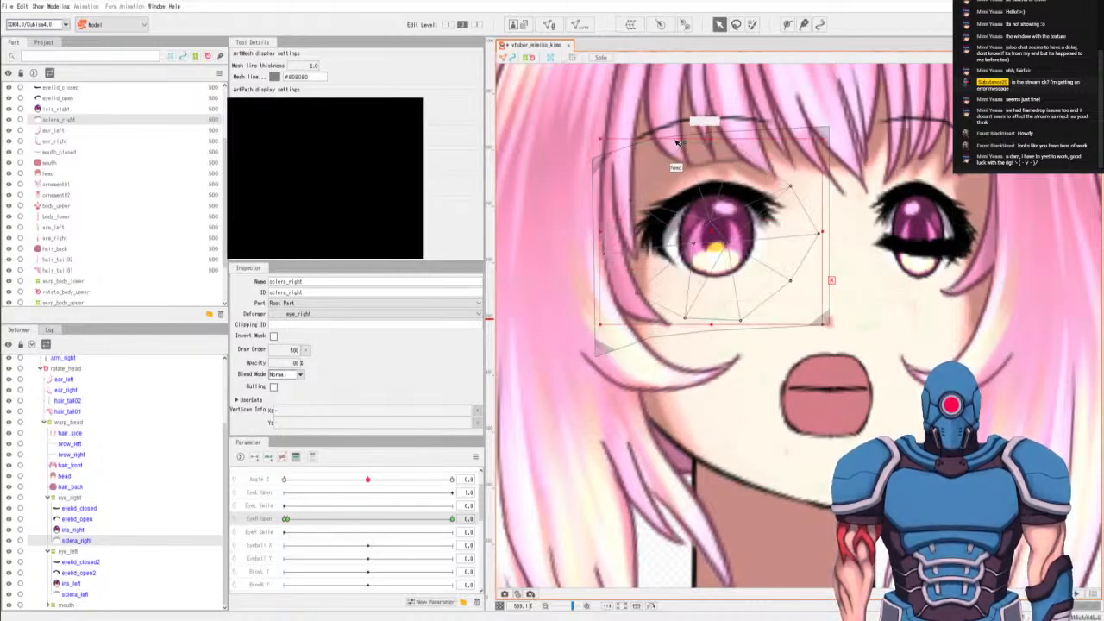
pyautogui.moveTo(713, 138); pyautogui.dragTo(712, 178)
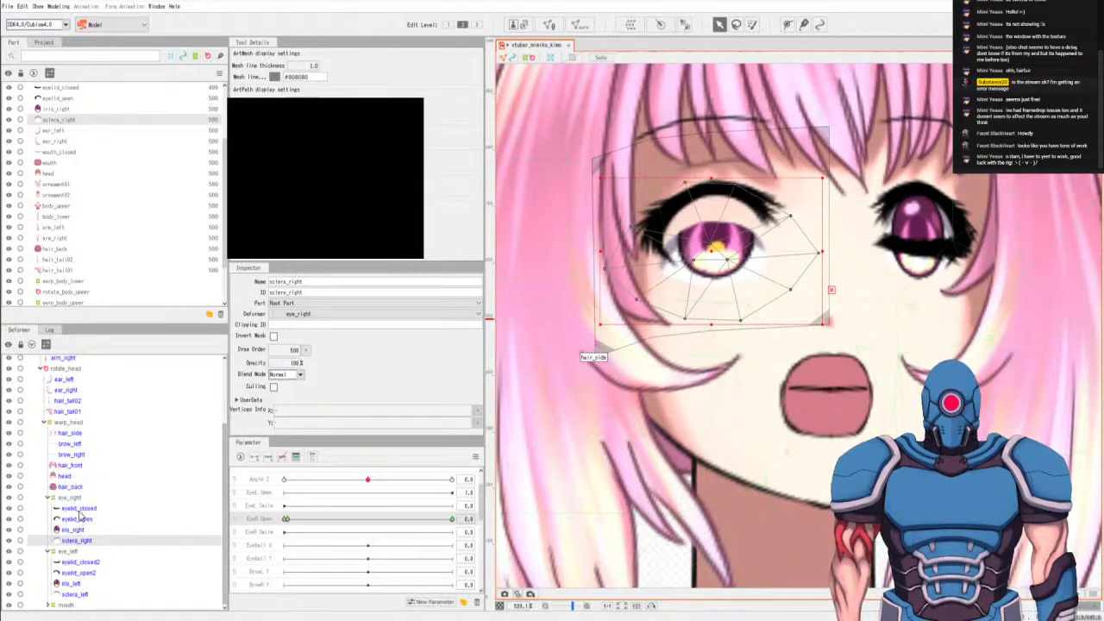
pyautogui.click(78, 509)
pyautogui.doubleClick(295, 349)
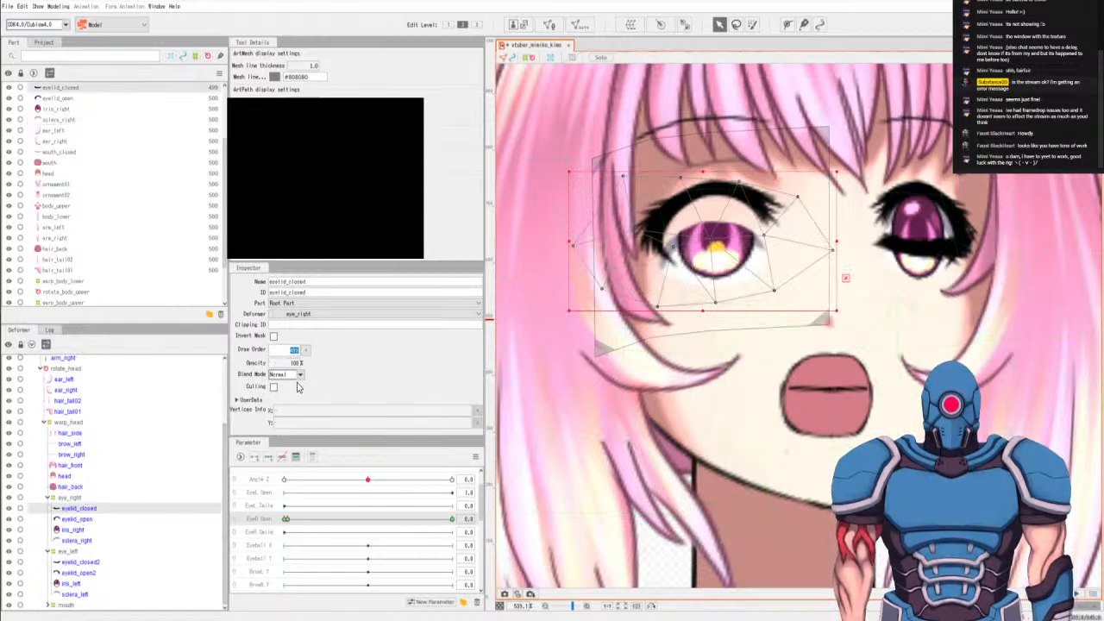
pyautogui.write('500')
pyautogui.press('Return')
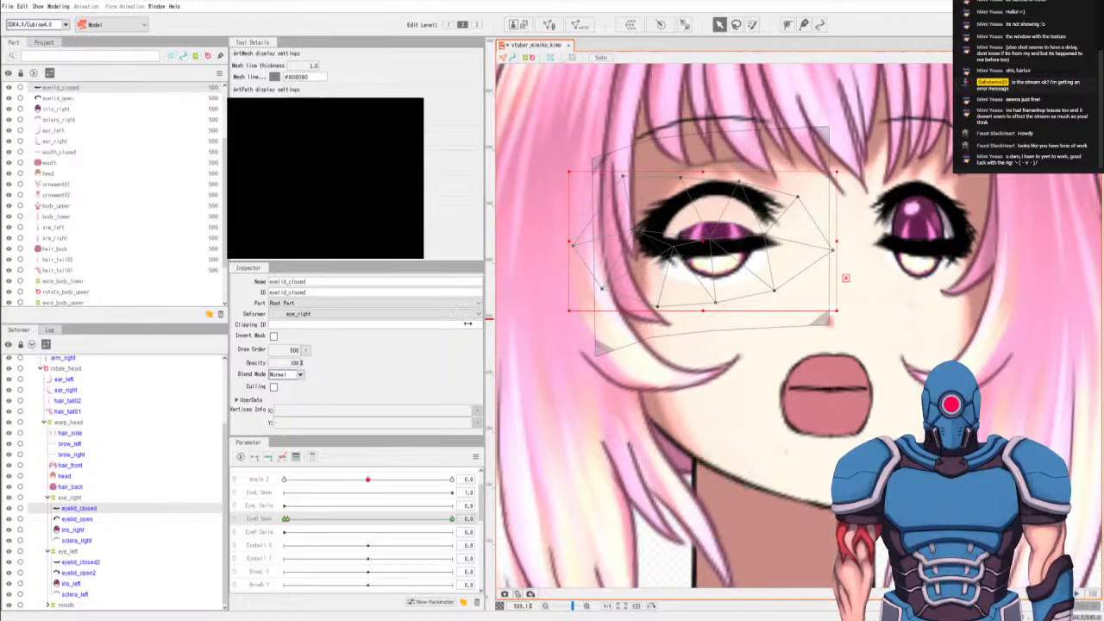
# Flatten sclera_right into a thin band behind the closed eyelid at the key just above 0, then return EyeR Open to 0.
pyautogui.click(76, 540)
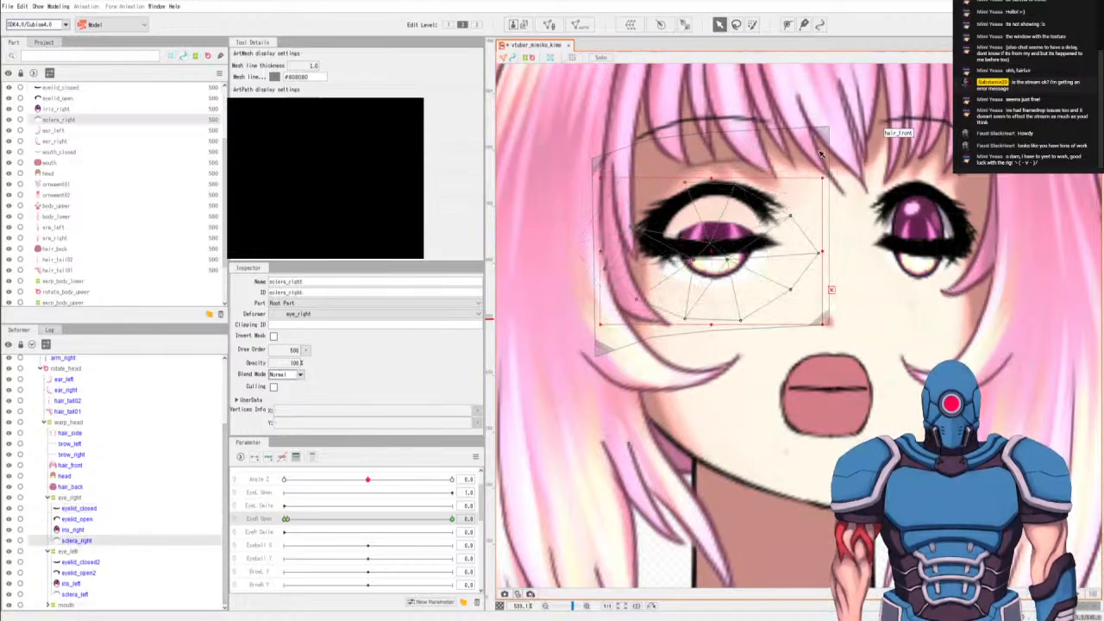
pyautogui.moveTo(712, 182); pyautogui.dragTo(712, 194)
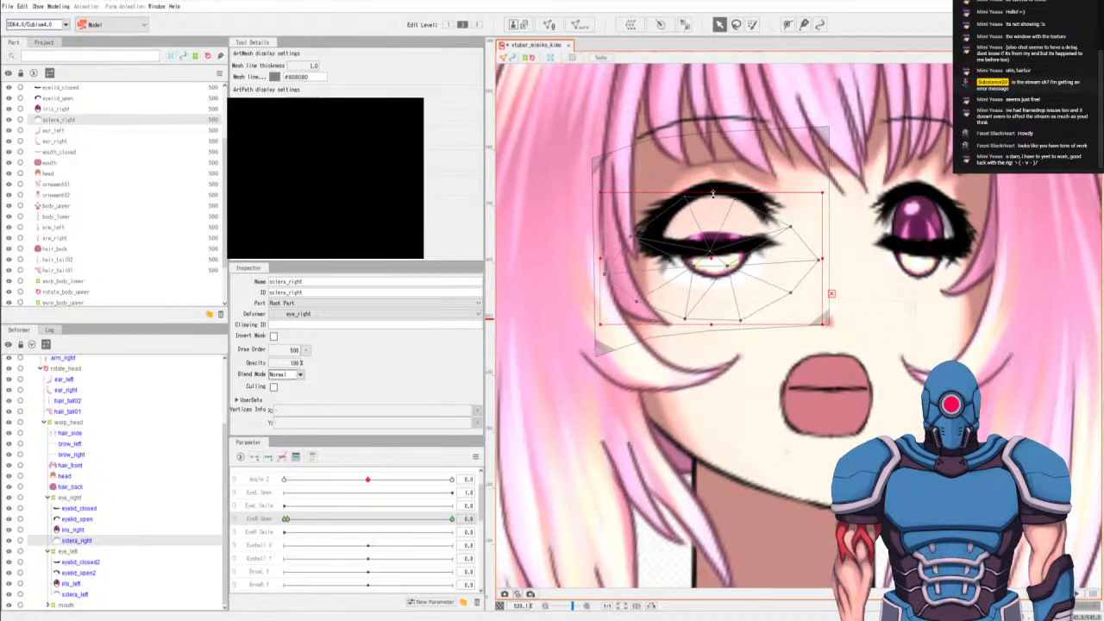
pyautogui.moveTo(712, 325); pyautogui.dragTo(714, 277)
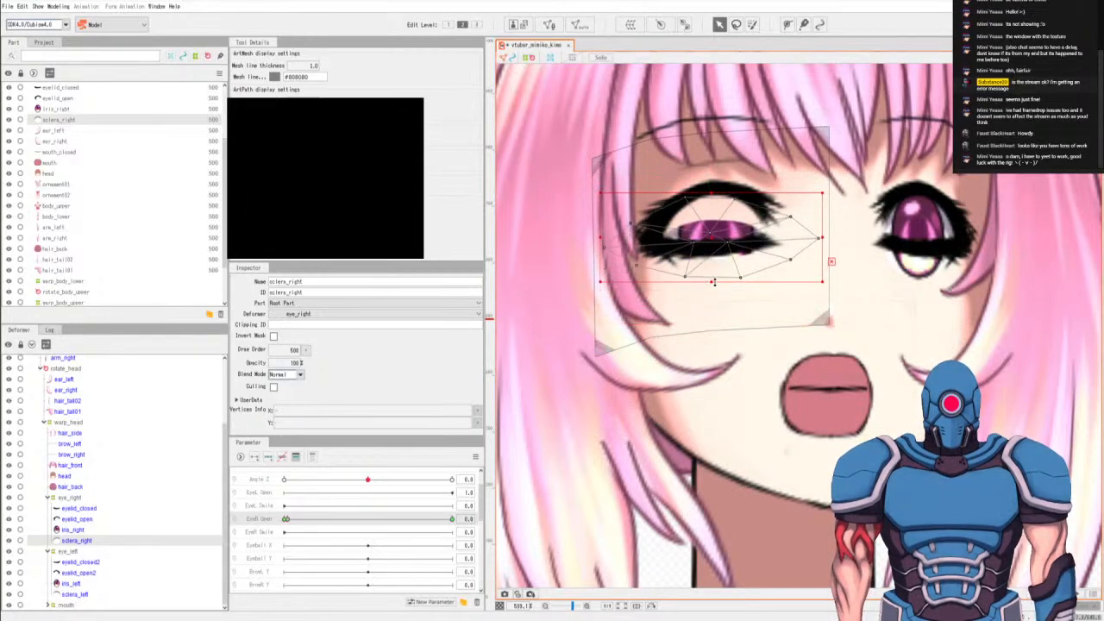
pyautogui.moveTo(713, 193); pyautogui.dragTo(713, 213)
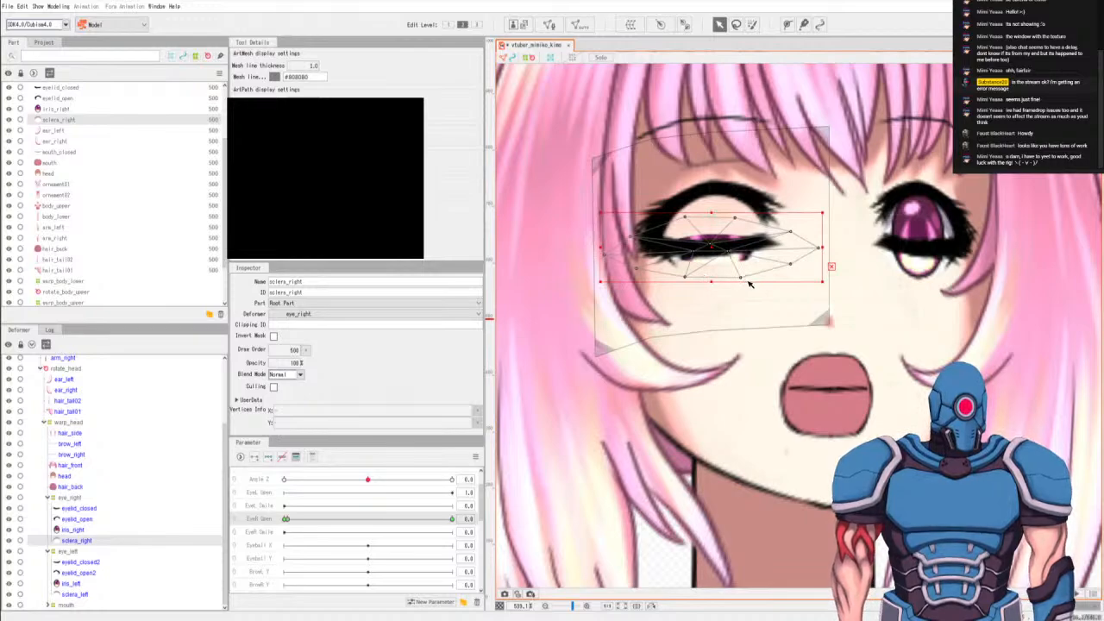
pyautogui.moveTo(711, 280); pyautogui.dragTo(712, 269)
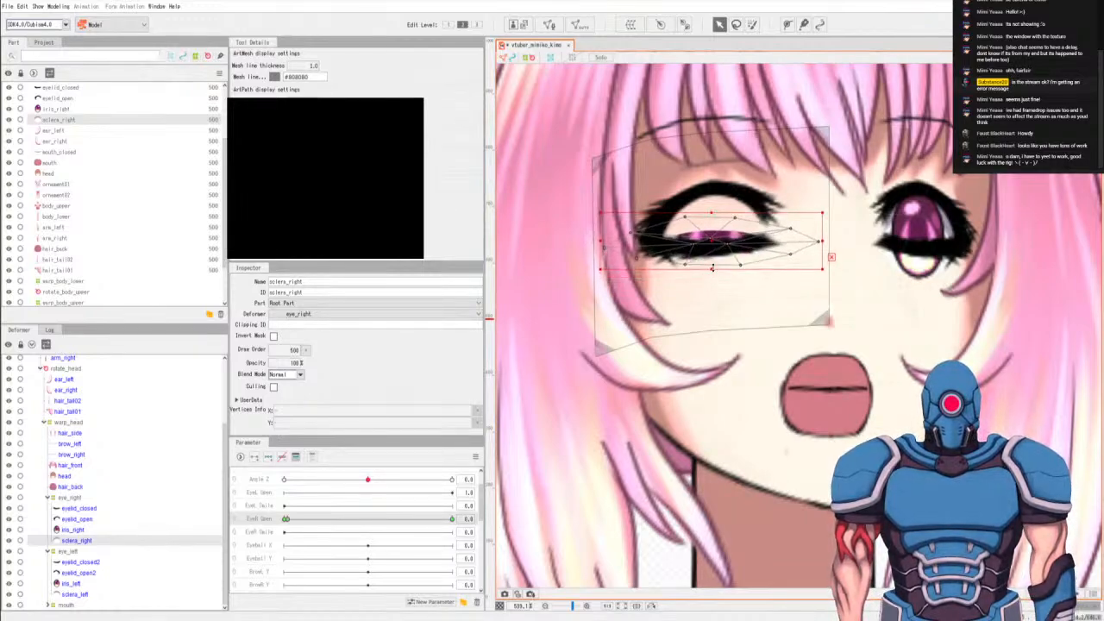
pyautogui.moveTo(711, 212); pyautogui.dragTo(711, 221)
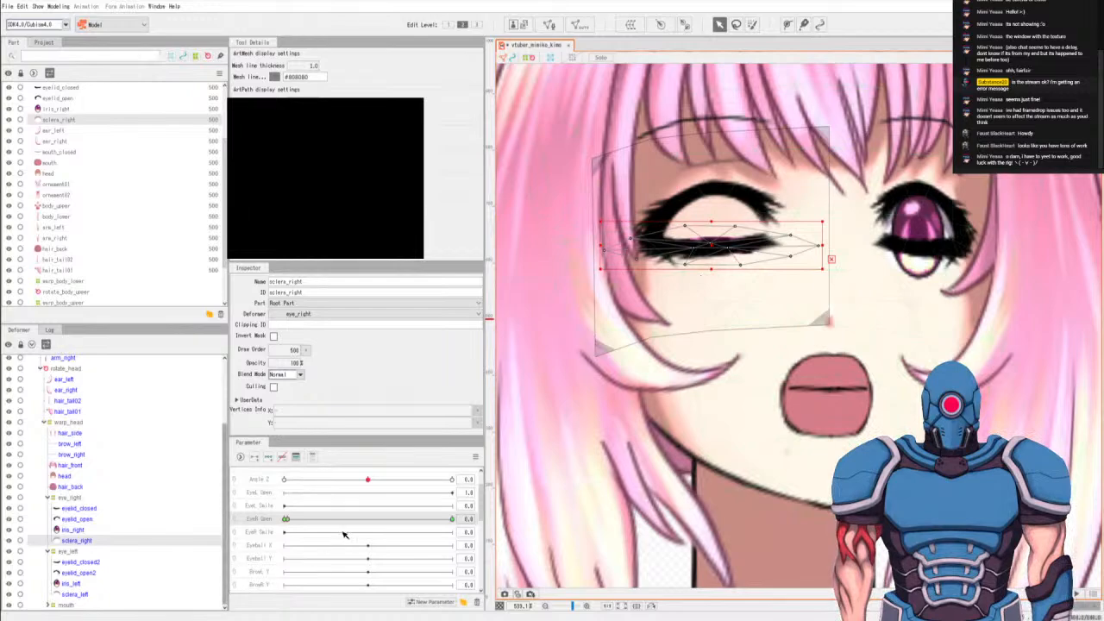
pyautogui.moveTo(345, 521); pyautogui.dragTo(284, 518)
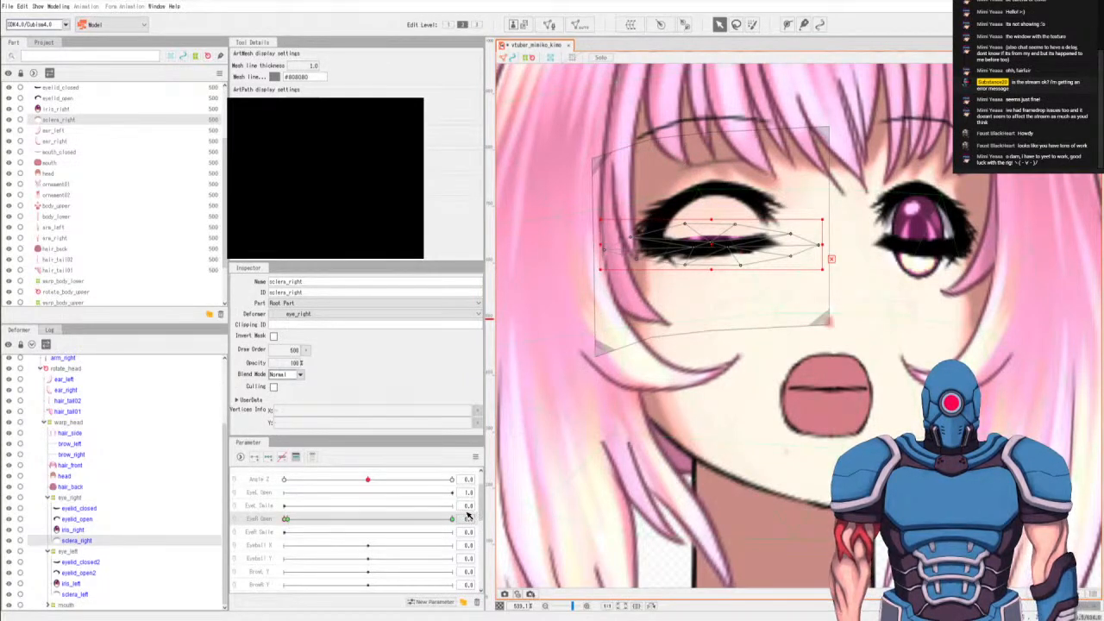
# Regenerate eyelid_open's mesh with the automatic mesh generator so it follows the lash shape closely.
pyautogui.click(78, 519)
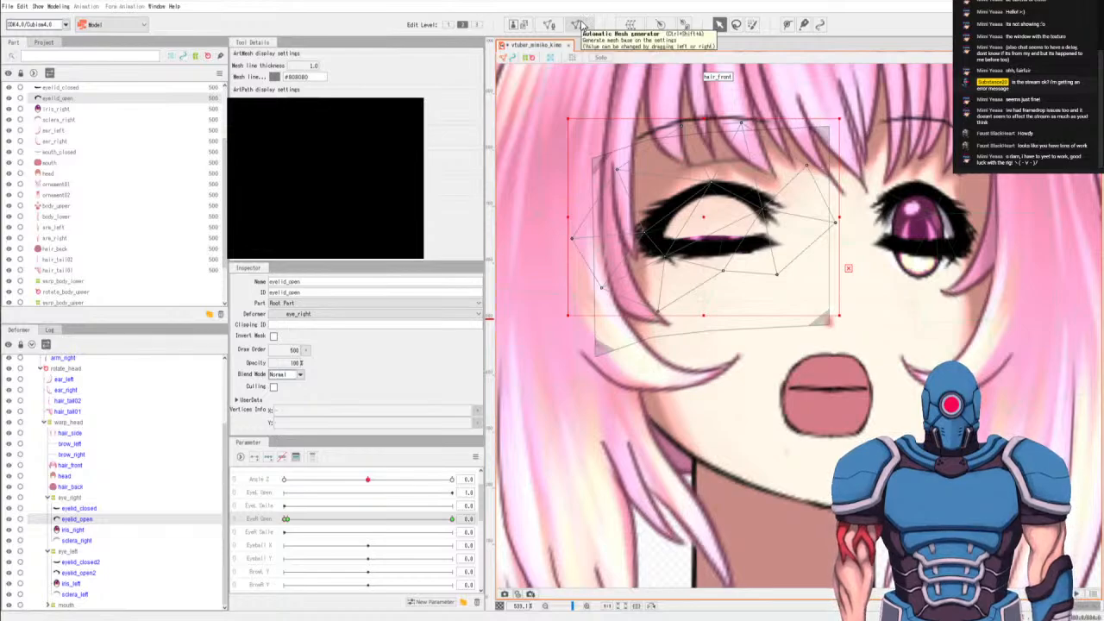
pyautogui.click(539, 289)
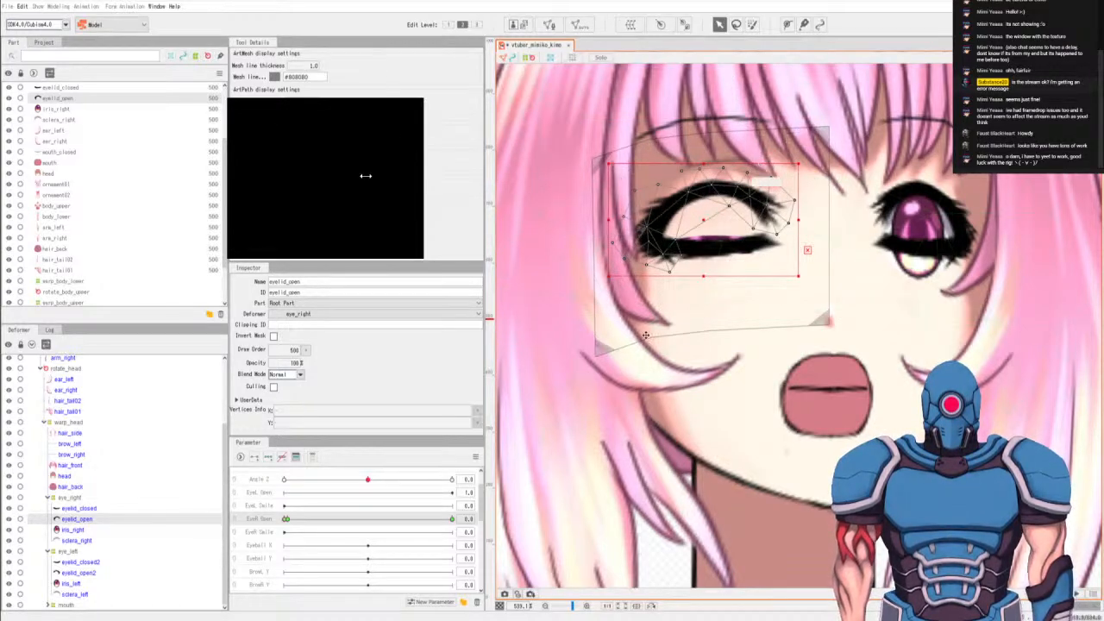
# Edit eyelid_open's mesh manually, adding vertices inside the lash band and along the inner edge of its arch.
pyautogui.scroll(2, 776, 183)
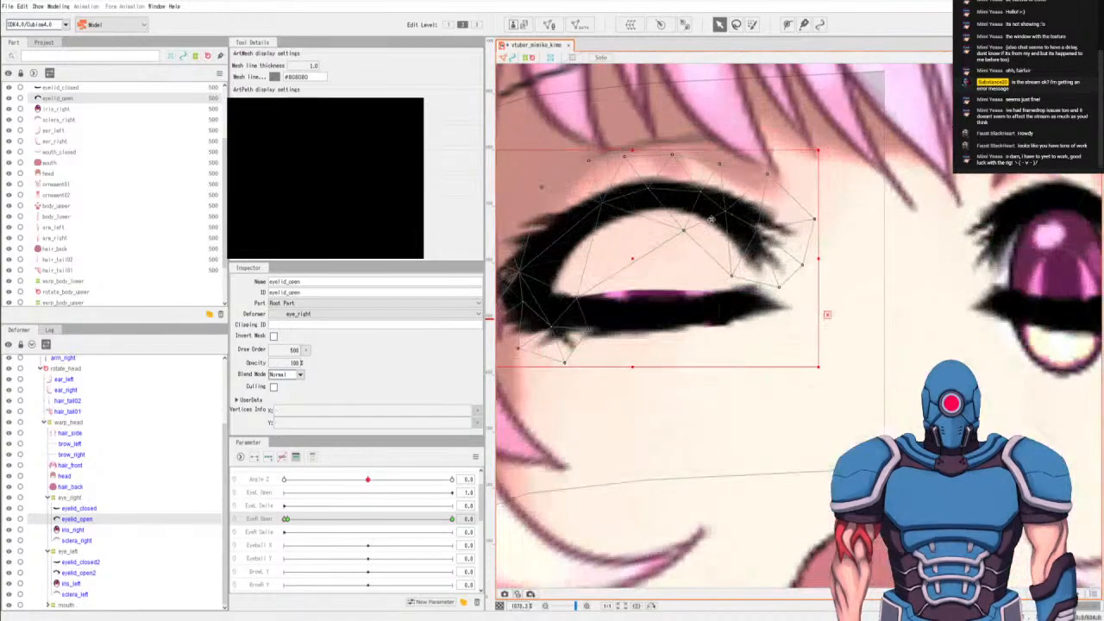
pyautogui.moveTo(660, 271); pyautogui.dragTo(734, 347)
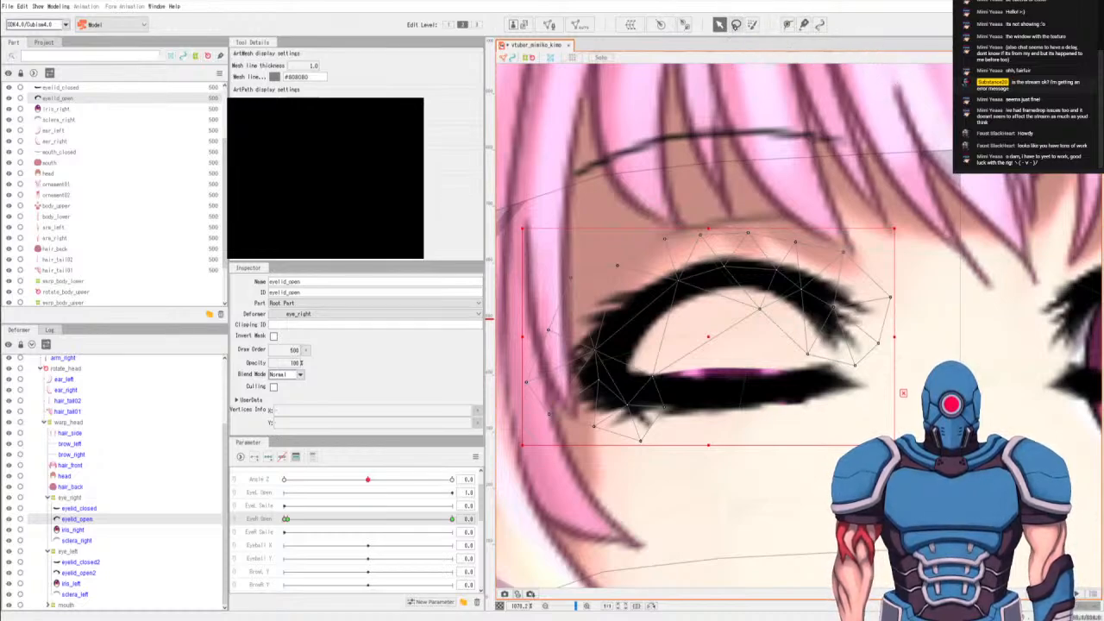
pyautogui.click(549, 24)
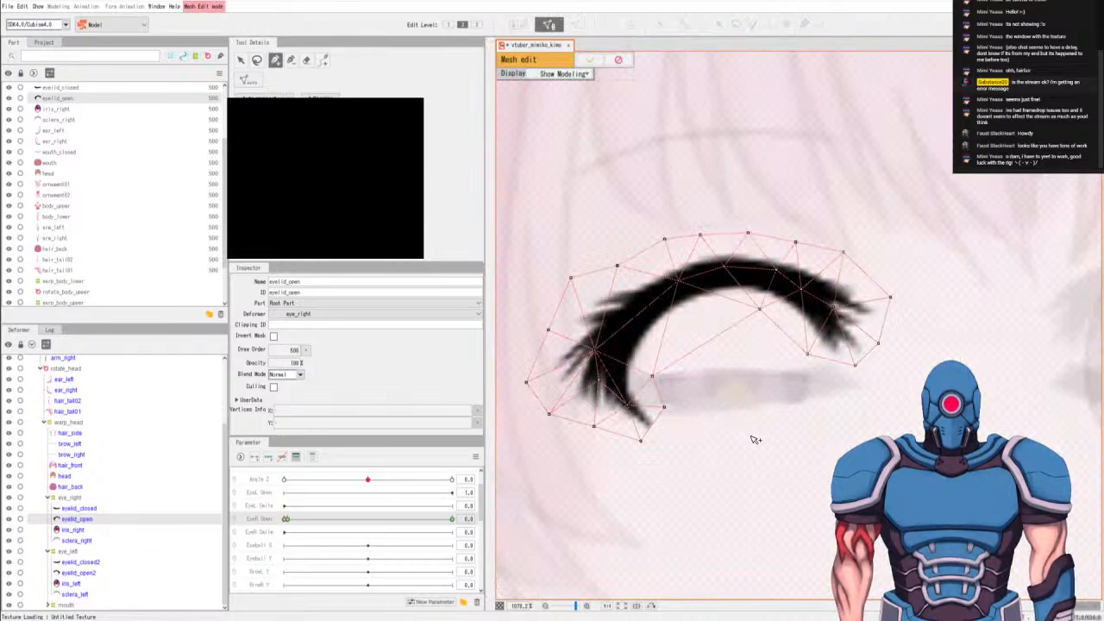
pyautogui.click(617, 265)
pyautogui.click(638, 314)
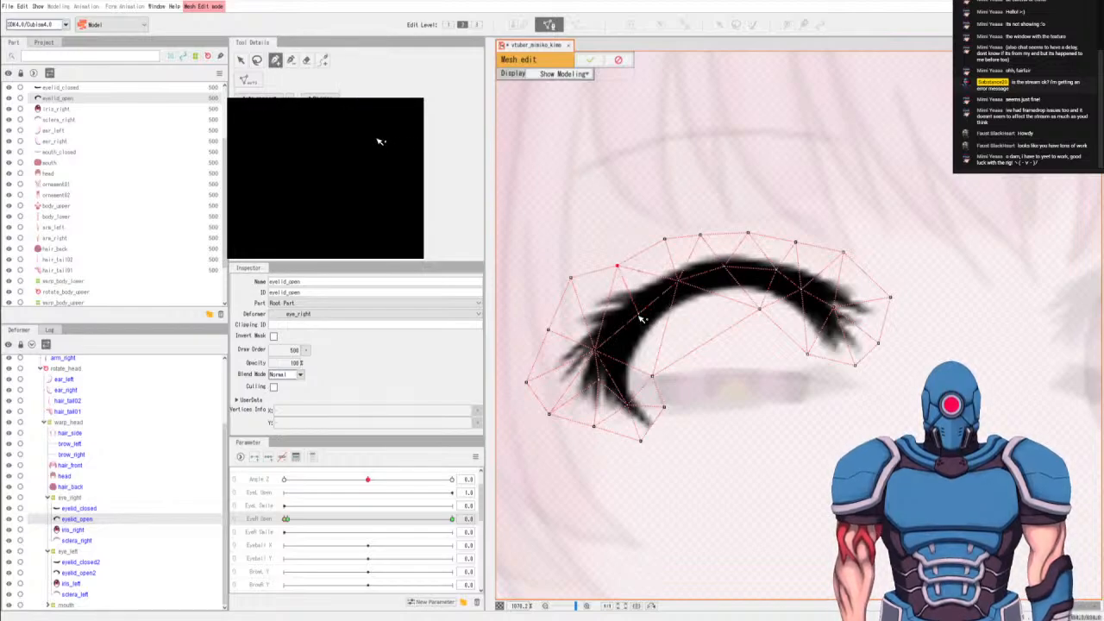
pyautogui.click(652, 377)
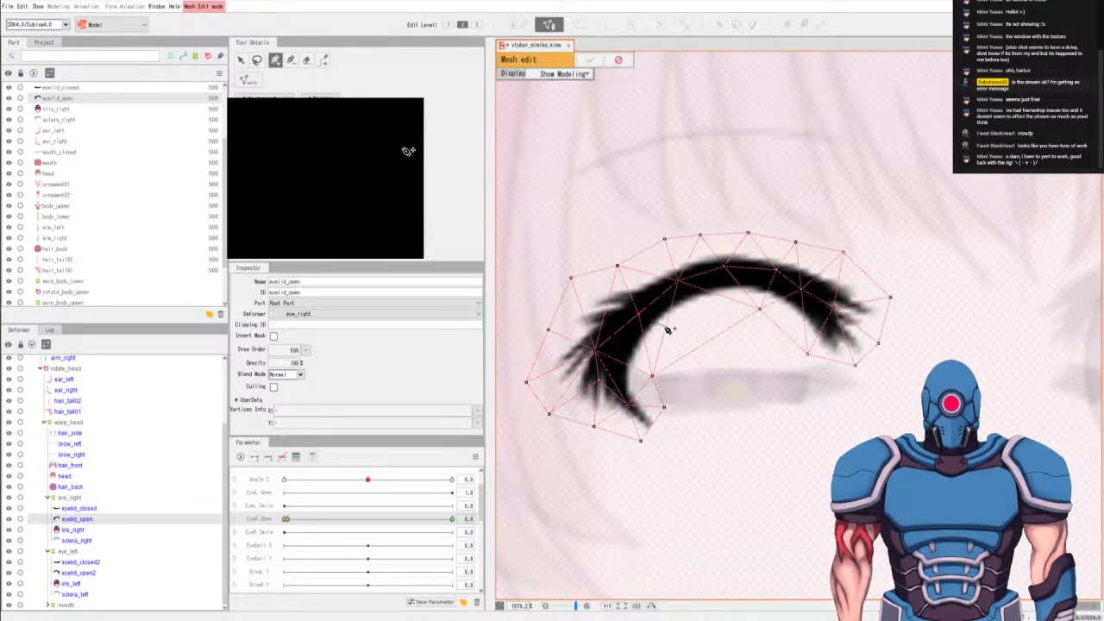
pyautogui.click(759, 308)
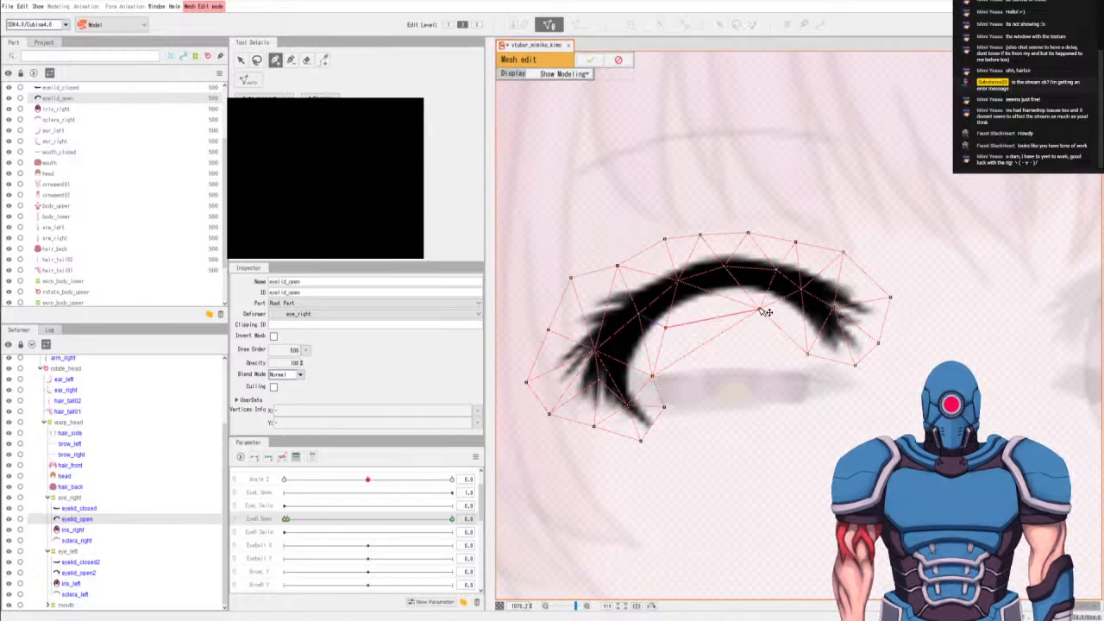
pyautogui.click(664, 326)
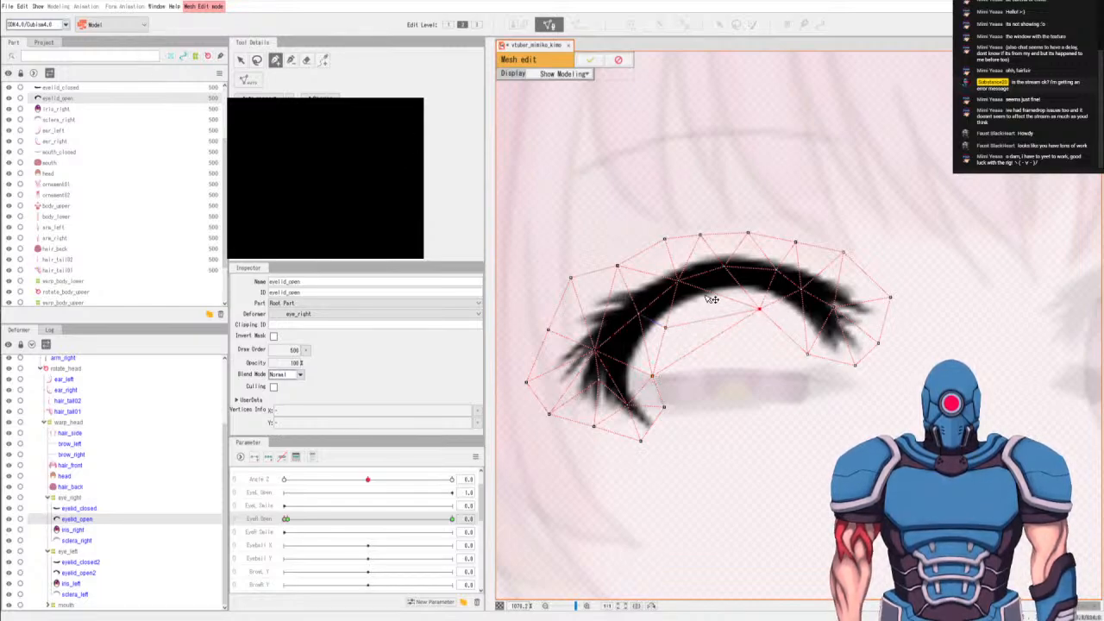
pyautogui.click(715, 295)
pyautogui.click(724, 268)
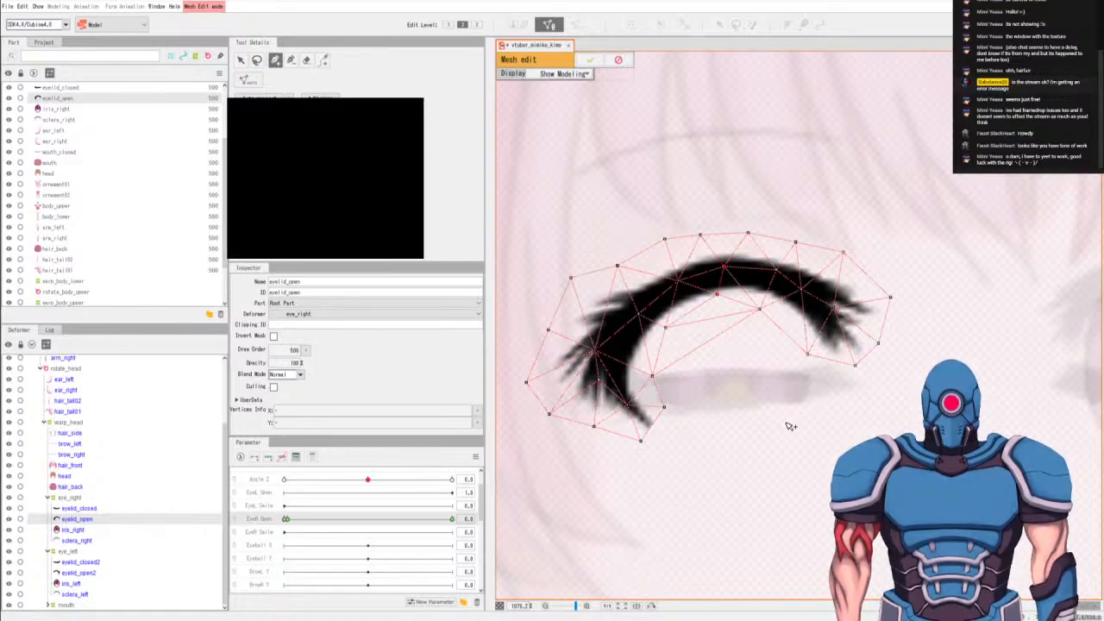
pyautogui.click(760, 309)
pyautogui.click(804, 323)
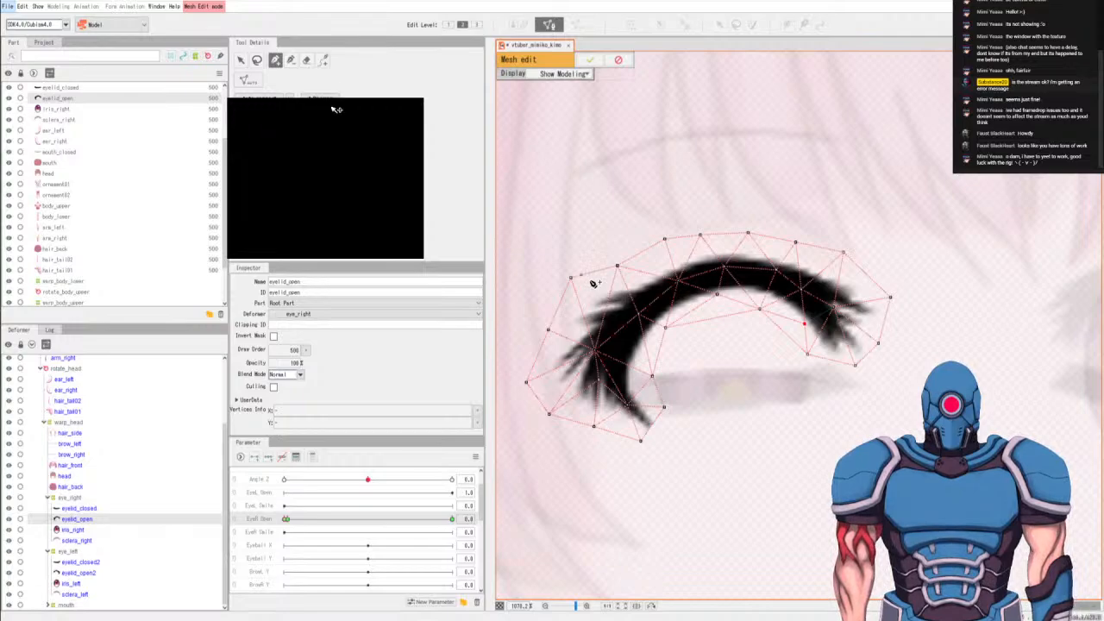
# Add mesh vertices among the lashes at the outer and inner corners of eyelid_open and apply the mesh edit.
pyautogui.moveTo(571, 278); pyautogui.dragTo(609, 304)
pyautogui.moveTo(548, 329); pyautogui.dragTo(608, 305)
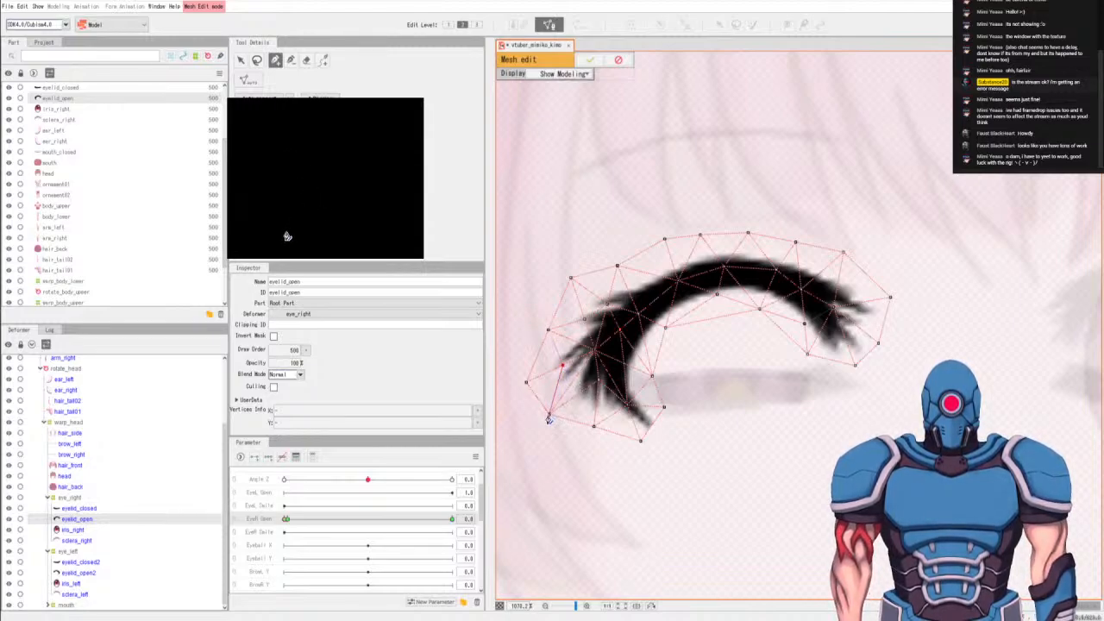
pyautogui.click(549, 414)
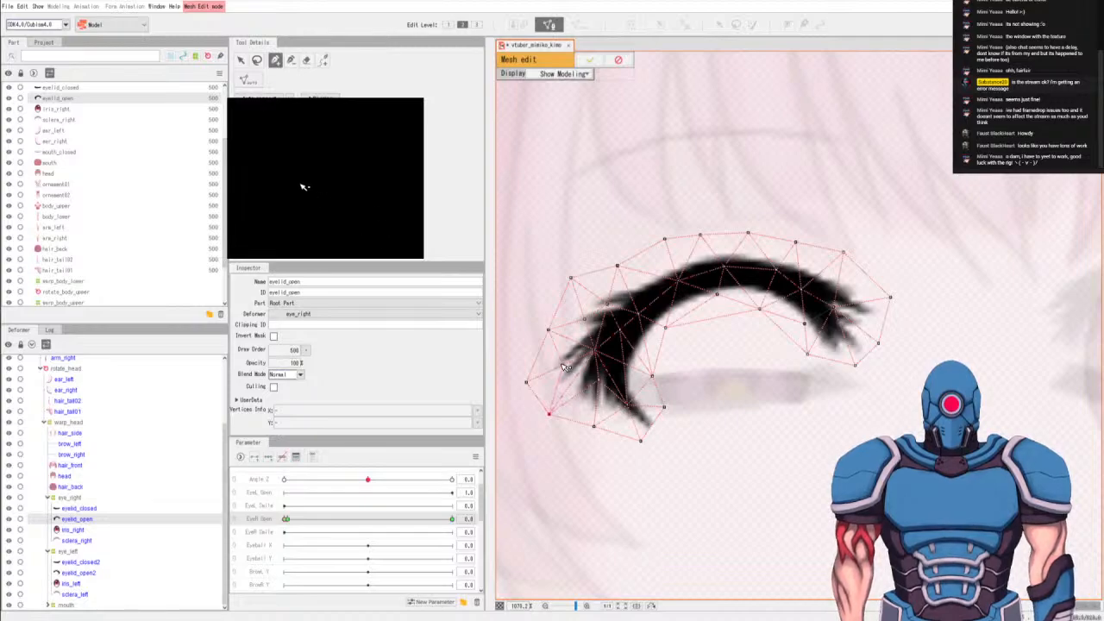
pyautogui.click(597, 379)
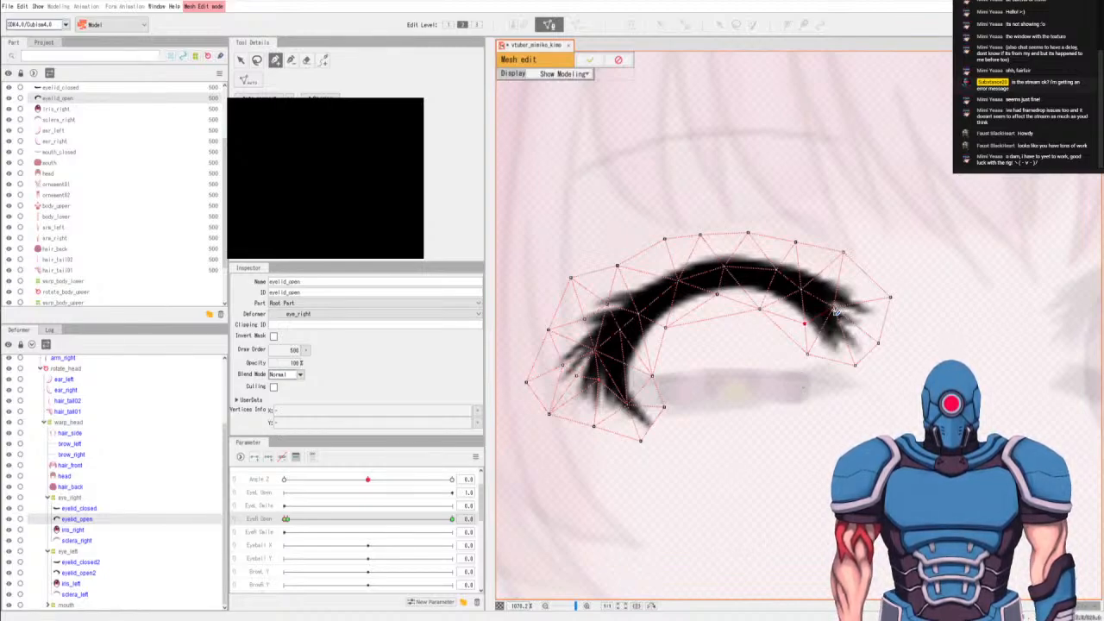
pyautogui.click(835, 308)
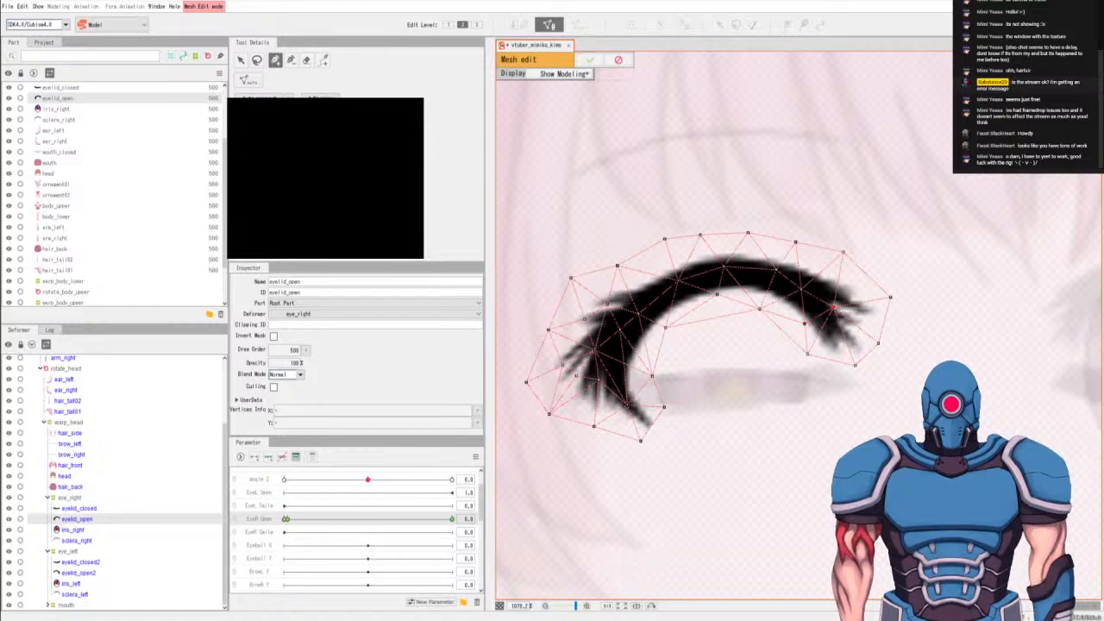
pyautogui.click(590, 60)
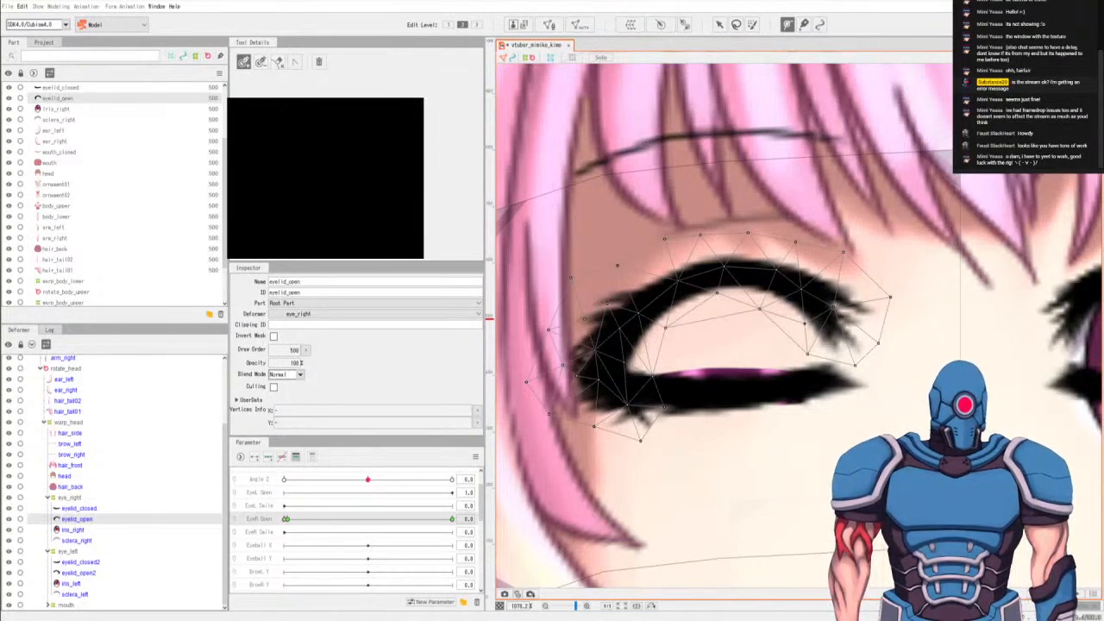
# Draw a six-point deform path through eyelid_open's lash band from the outer corner over the arch to the inner corner.
pyautogui.click(618, 399)
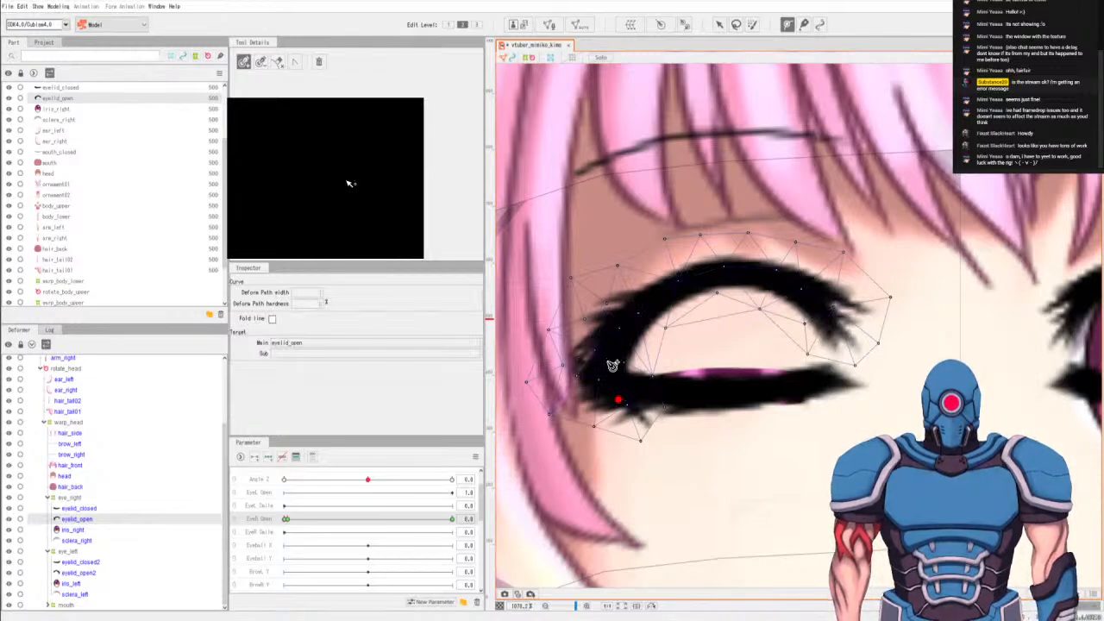
pyautogui.click(608, 362)
pyautogui.click(650, 305)
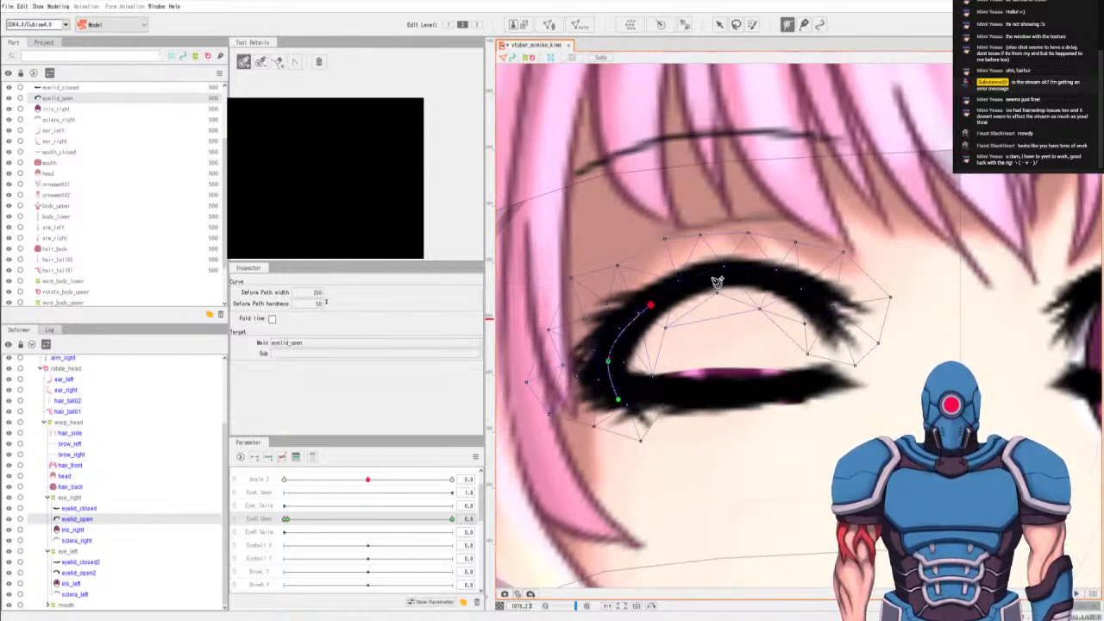
pyautogui.click(719, 275)
pyautogui.click(791, 286)
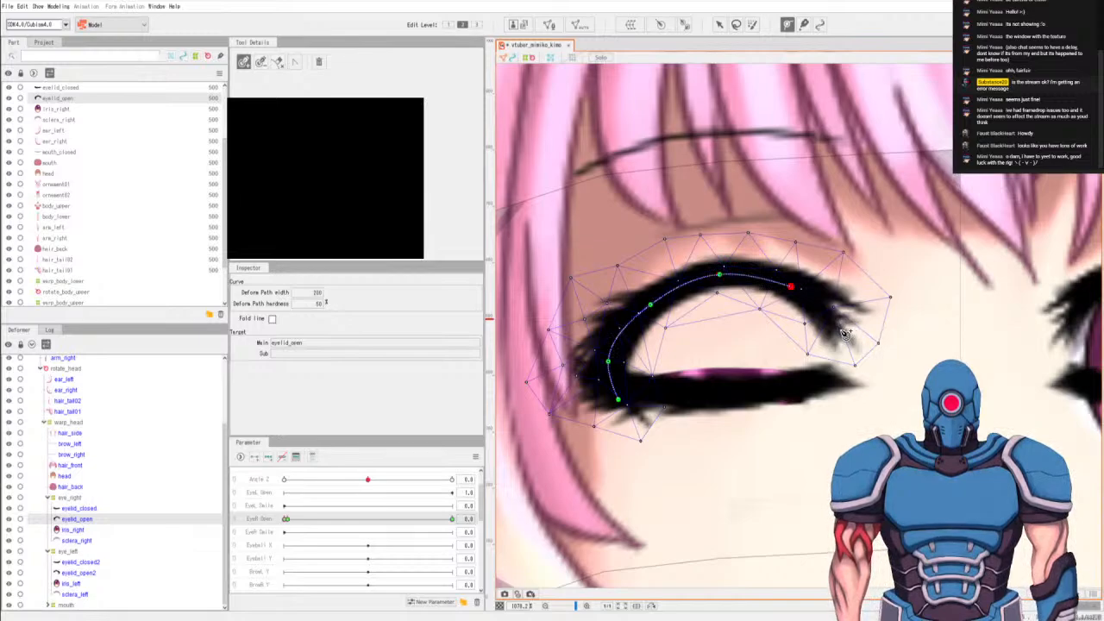
pyautogui.click(842, 331)
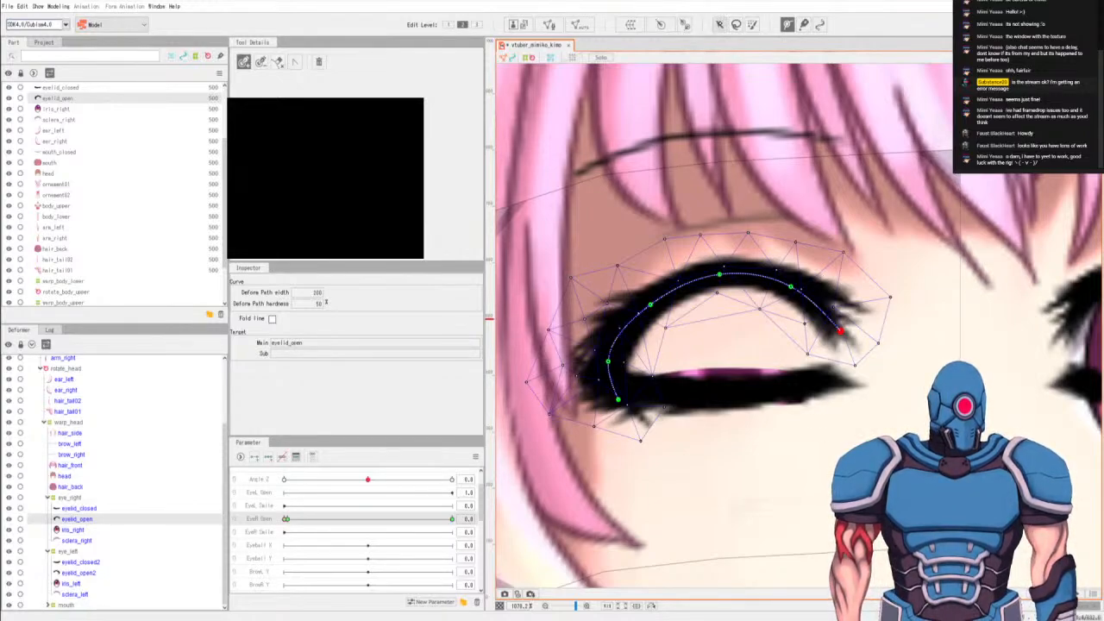
# Lower the deform path's points at EyeR Open 0 so eyelid_open's arch collapses onto the closed lash line.
pyautogui.click(719, 24)
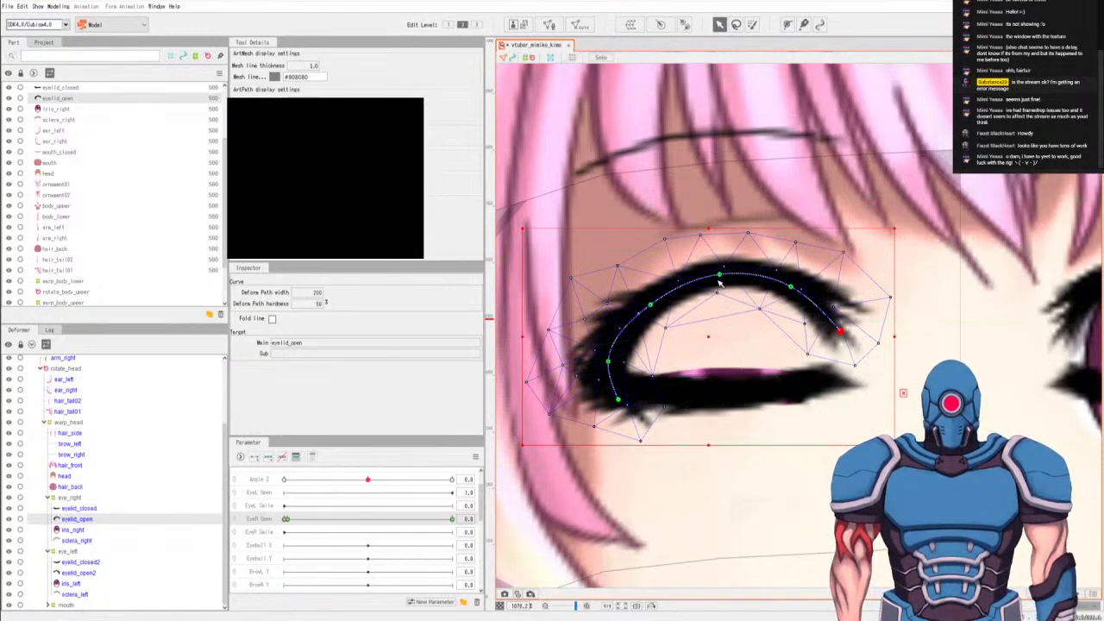
pyautogui.moveTo(720, 276); pyautogui.dragTo(725, 313)
pyautogui.moveTo(841, 330); pyautogui.dragTo(839, 368)
pyautogui.moveTo(794, 297); pyautogui.dragTo(788, 362)
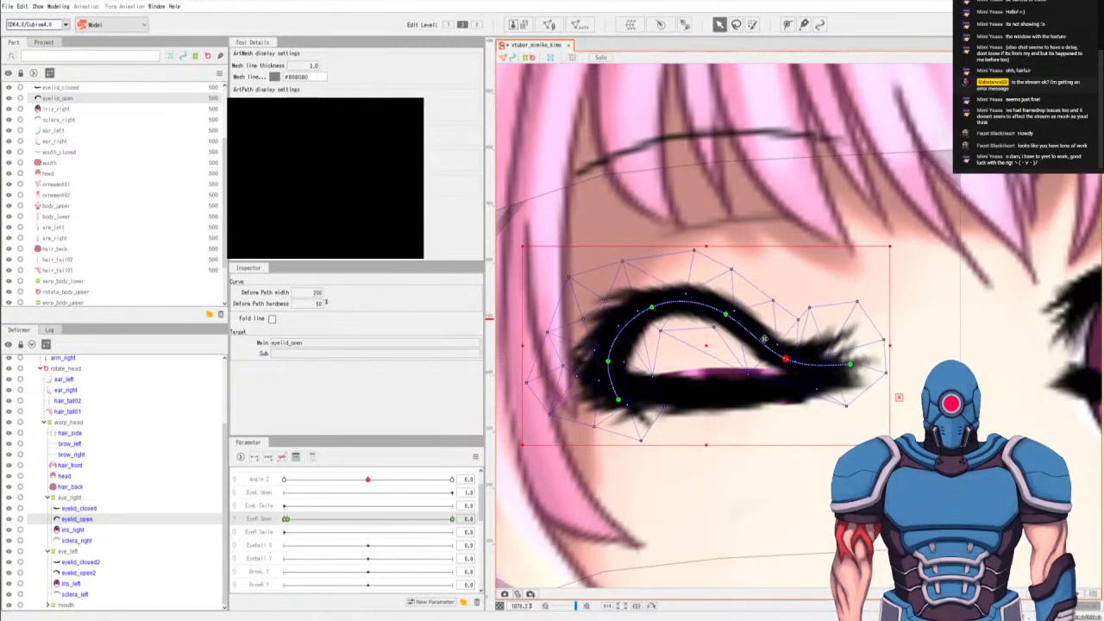
pyautogui.moveTo(726, 312); pyautogui.dragTo(735, 366)
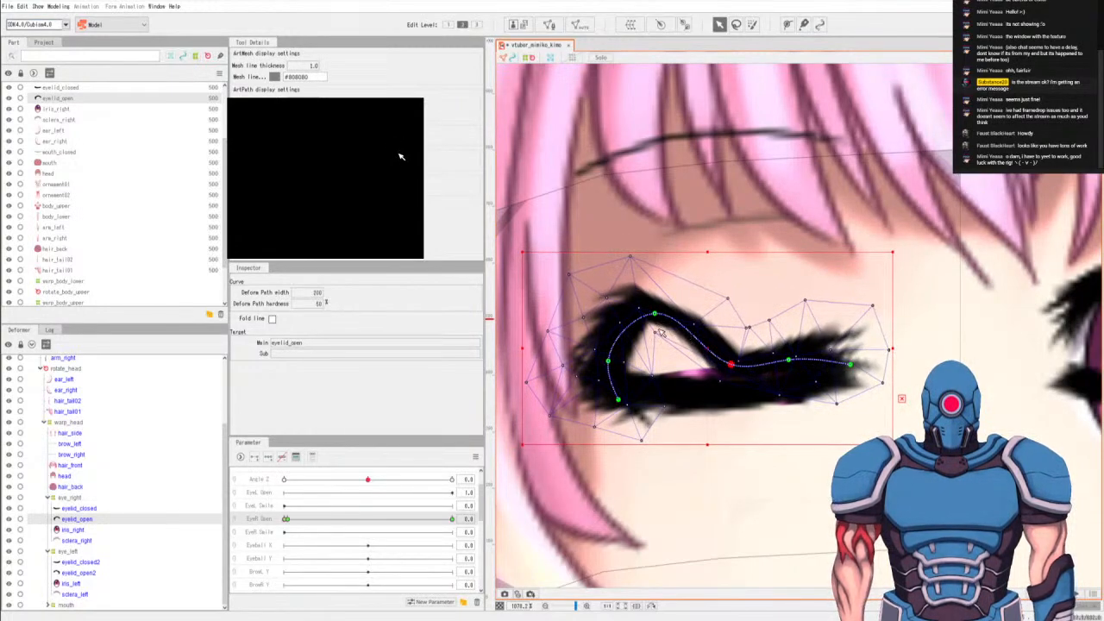
pyautogui.moveTo(659, 328); pyautogui.dragTo(682, 363)
pyautogui.moveTo(612, 357); pyautogui.dragTo(617, 390)
pyautogui.moveTo(688, 365); pyautogui.dragTo(655, 380)
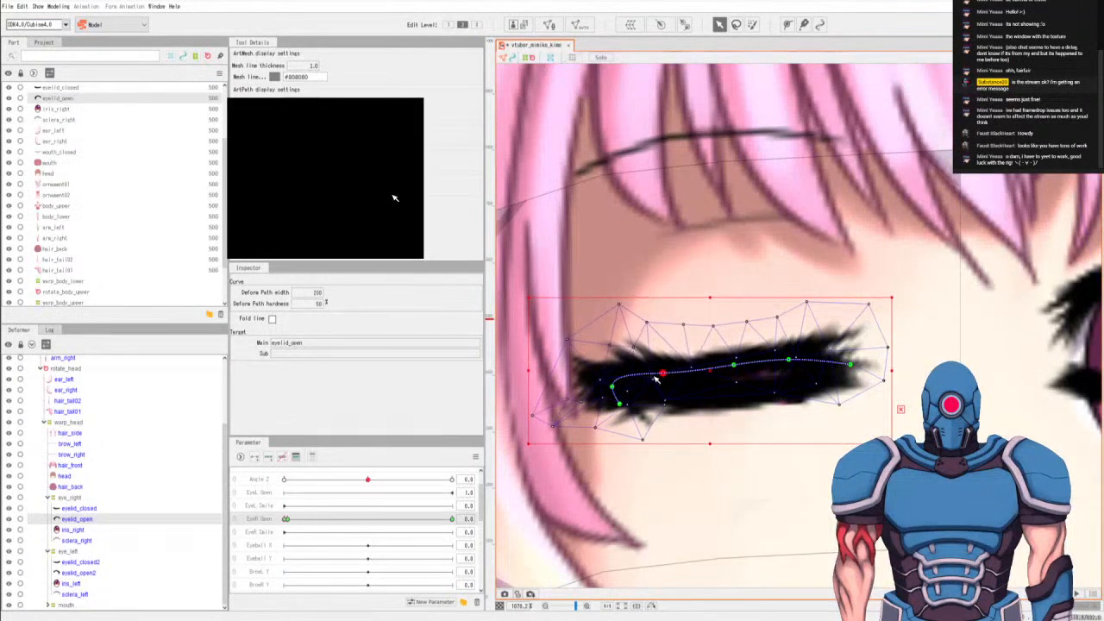
# Even out the collapsed path by lowering its inner end, leveling the middle points and spacing out those at the outer corner.
pyautogui.moveTo(734, 366); pyautogui.dragTo(849, 395)
pyautogui.click(739, 373)
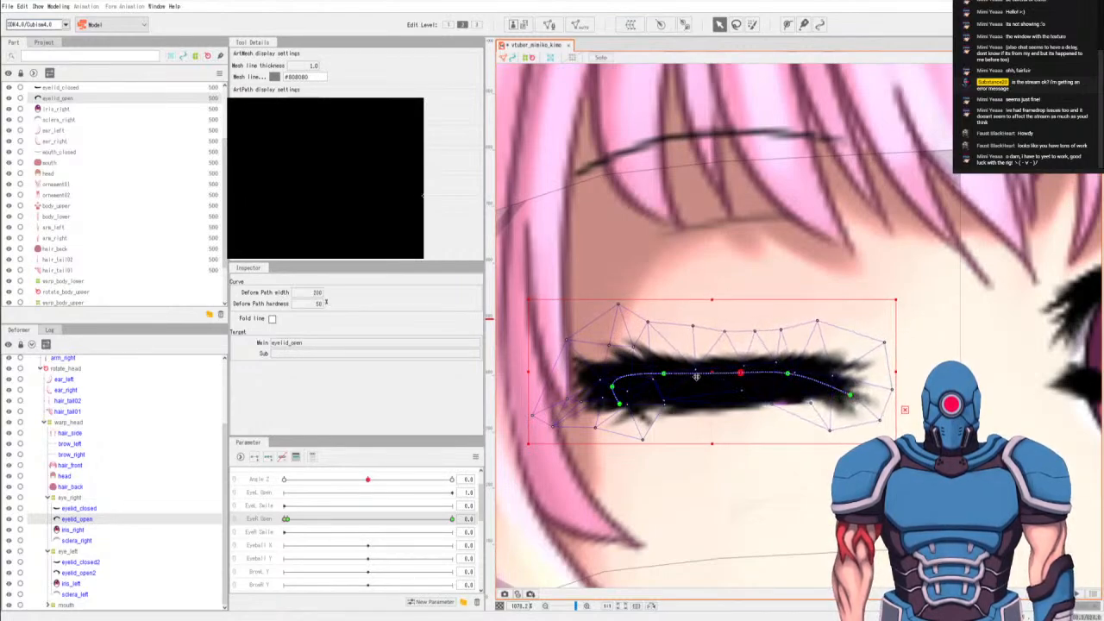
pyautogui.moveTo(664, 373); pyautogui.dragTo(688, 372)
pyautogui.moveTo(611, 385)
pyautogui.mouseDown()
pyautogui.moveTo(638, 388)
pyautogui.moveTo(626, 406)
pyautogui.moveTo(607, 403)
pyautogui.moveTo(607, 390)
pyautogui.mouseUp()
pyautogui.click(637, 388)
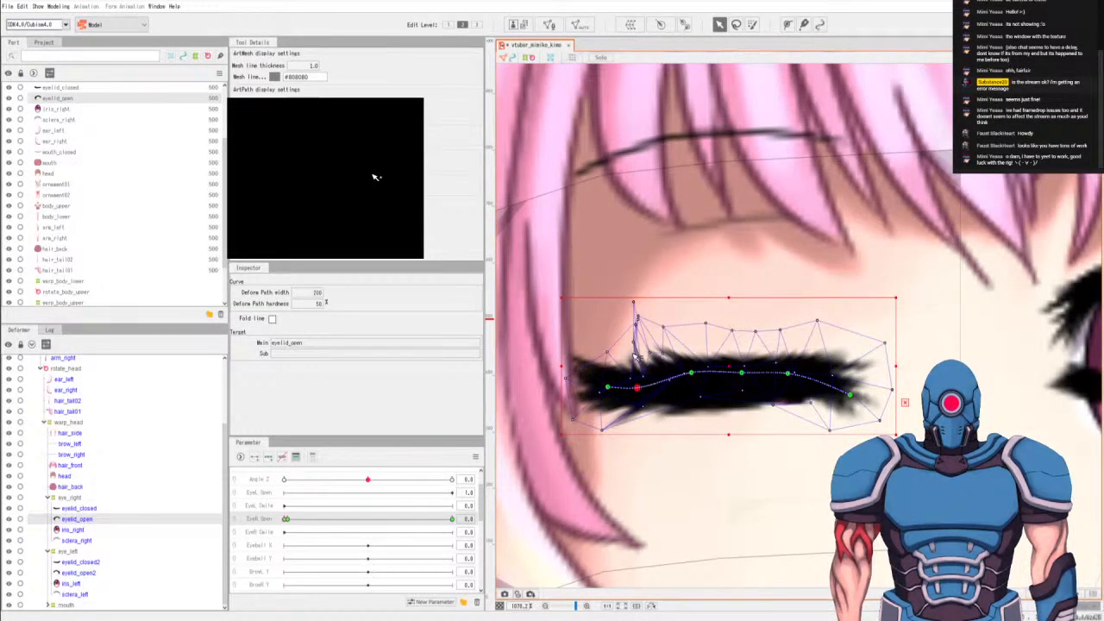
# Tidy eyelid_open's stray mesh vertices around the flattened lashes, then adjust the path's outer end and inner section into a gentle arc.
pyautogui.click(634, 354)
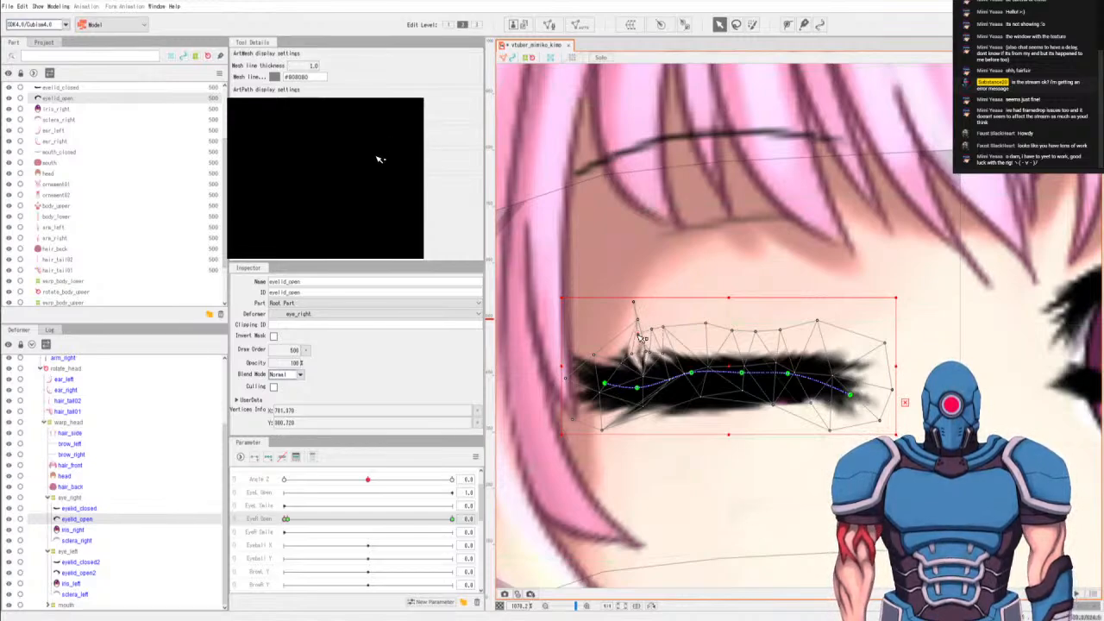
pyautogui.moveTo(638, 320)
pyautogui.mouseDown()
pyautogui.moveTo(622, 334)
pyautogui.moveTo(646, 326)
pyautogui.mouseUp()
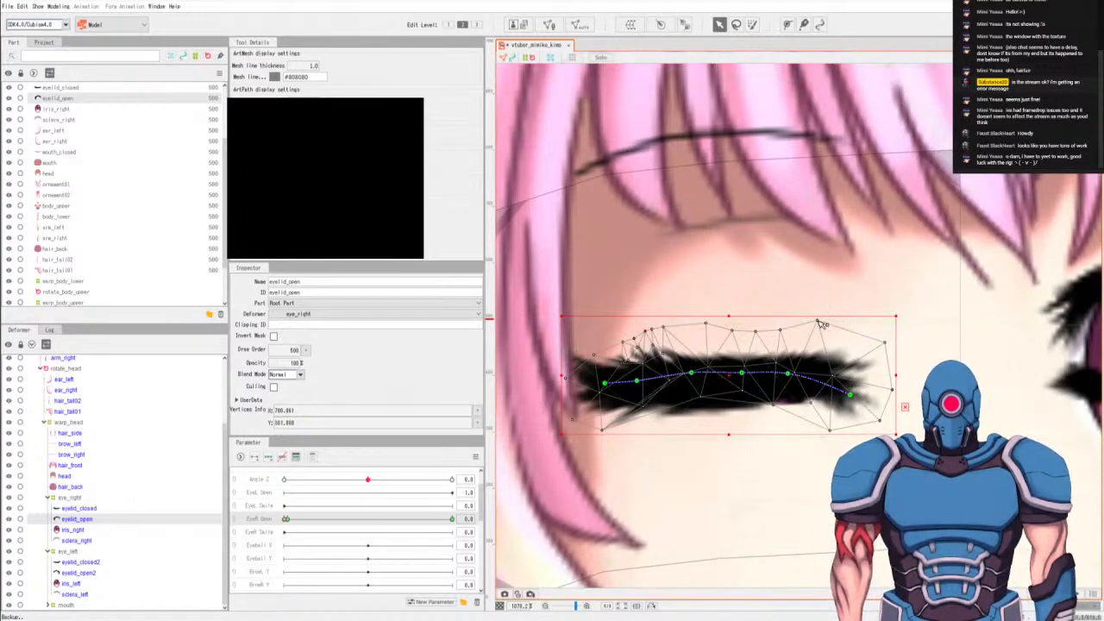
pyautogui.moveTo(817, 320); pyautogui.dragTo(820, 337)
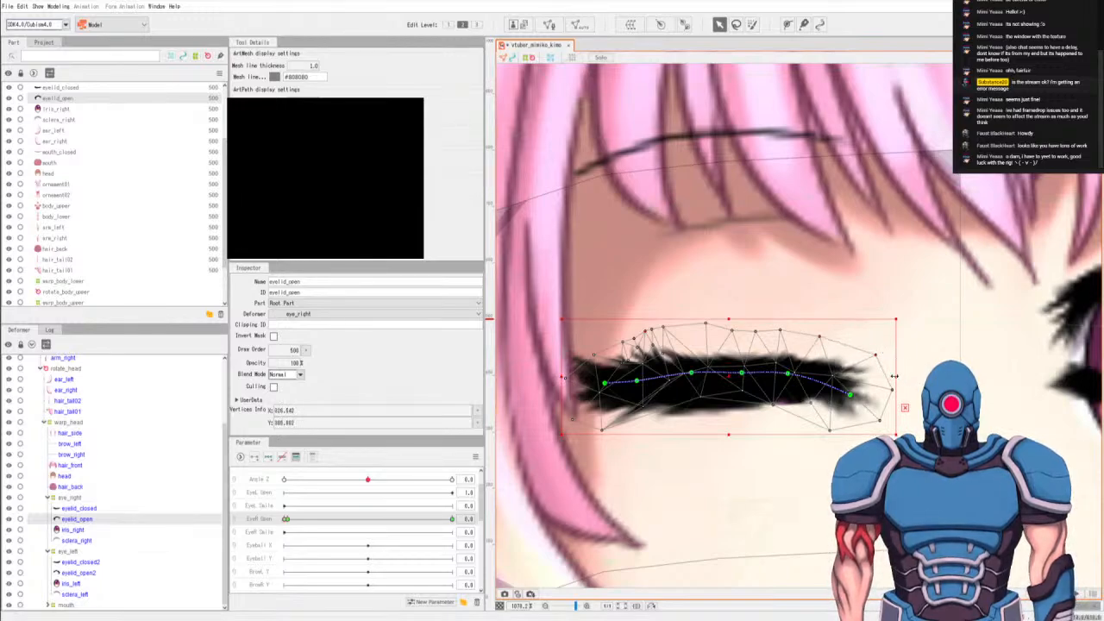
pyautogui.moveTo(895, 392); pyautogui.dragTo(889, 401)
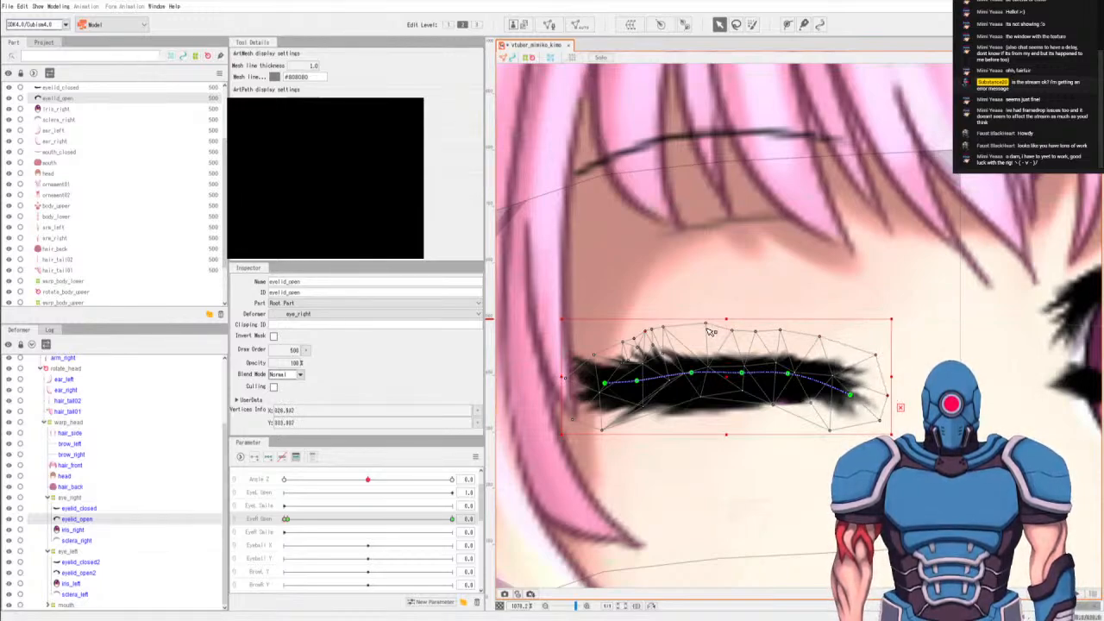
pyautogui.moveTo(710, 331); pyautogui.dragTo(704, 329)
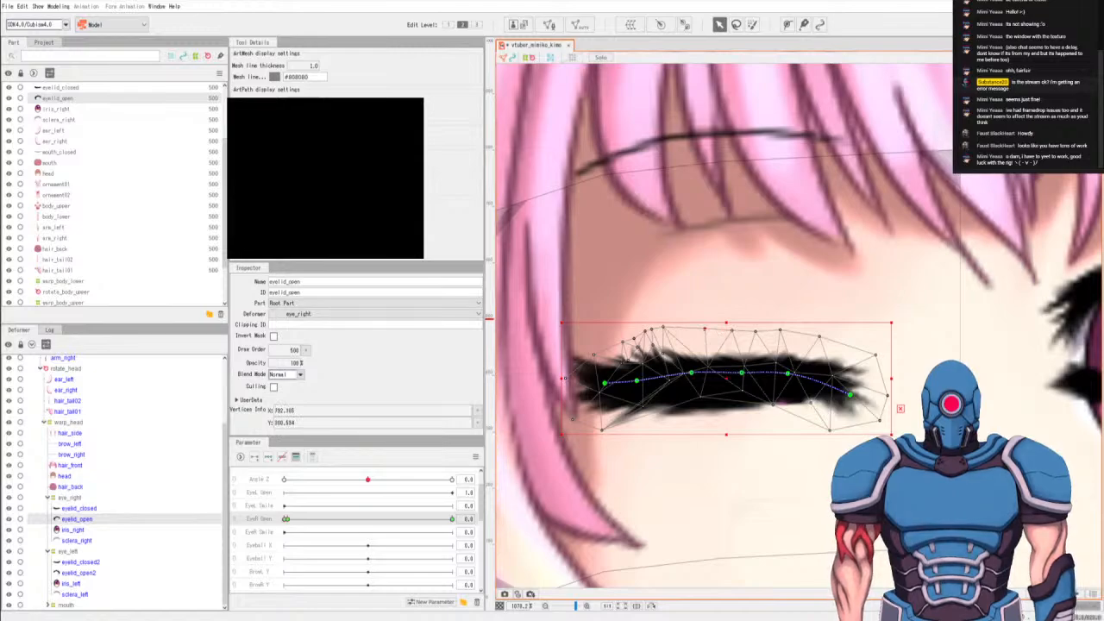
pyautogui.moveTo(623, 363)
pyautogui.mouseDown()
pyautogui.moveTo(585, 370)
pyautogui.moveTo(626, 363)
pyautogui.moveTo(620, 348)
pyautogui.moveTo(638, 352)
pyautogui.moveTo(629, 347)
pyautogui.moveTo(673, 314)
pyautogui.moveTo(646, 341)
pyautogui.moveTo(663, 359)
pyautogui.moveTo(648, 359)
pyautogui.moveTo(664, 362)
pyautogui.moveTo(644, 370)
pyautogui.moveTo(643, 390)
pyautogui.moveTo(602, 392)
pyautogui.mouseUp()
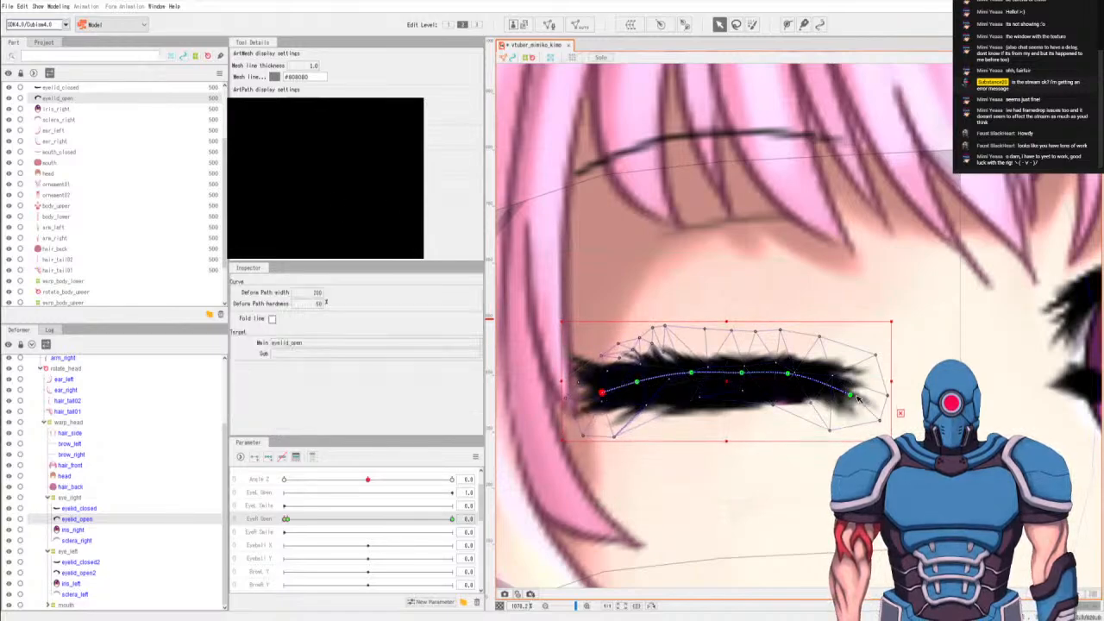
pyautogui.moveTo(788, 375); pyautogui.dragTo(791, 379)
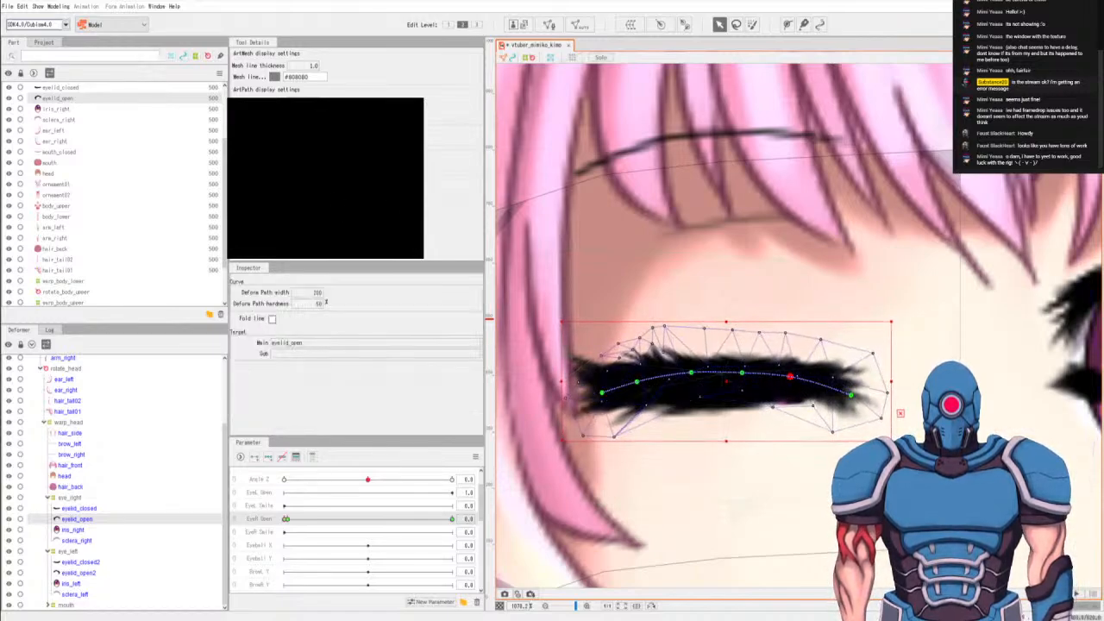
pyautogui.click(287, 519)
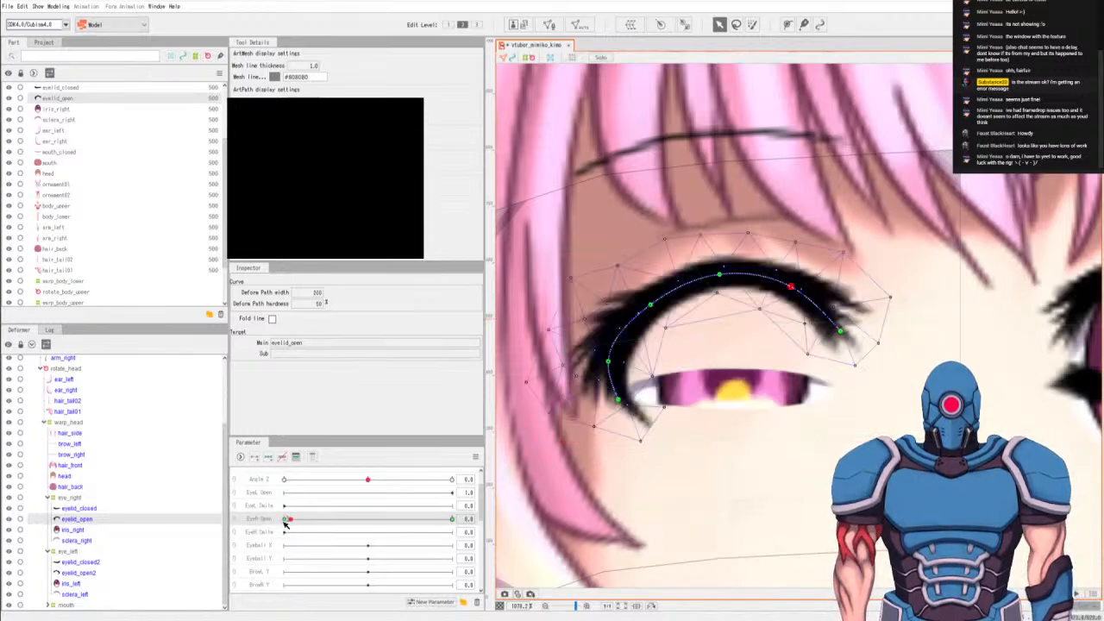
pyautogui.moveTo(842, 330); pyautogui.dragTo(831, 377)
pyautogui.hotkey('ctrl', 'z')
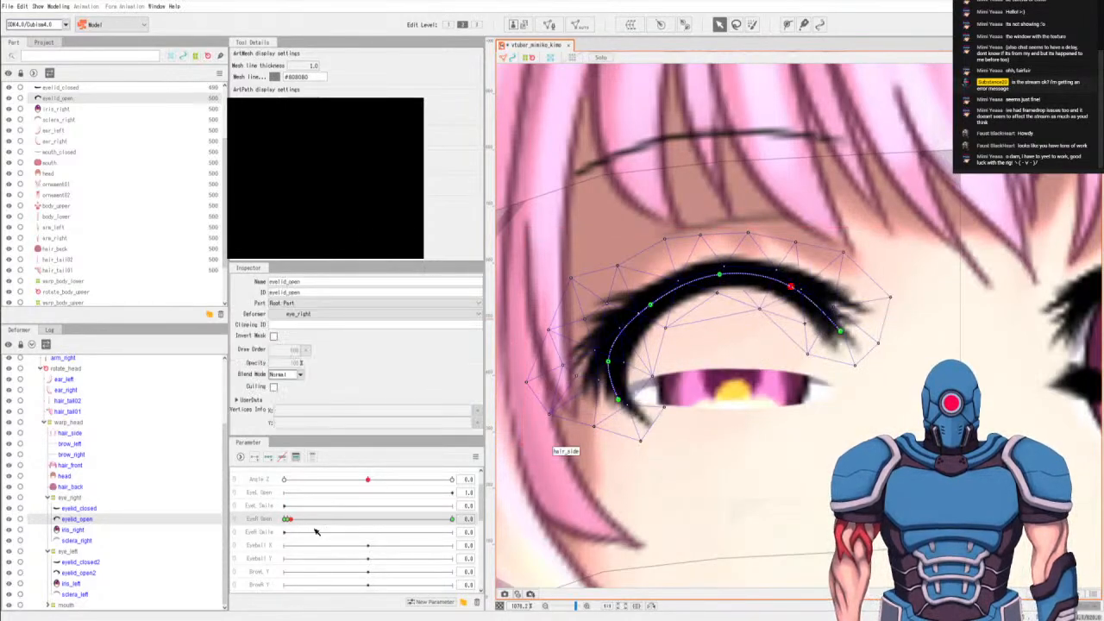
# At the EyeR Open key just above 0, lower eyelid_open's two innermost path points toward the closed lash line.
pyautogui.click(288, 519)
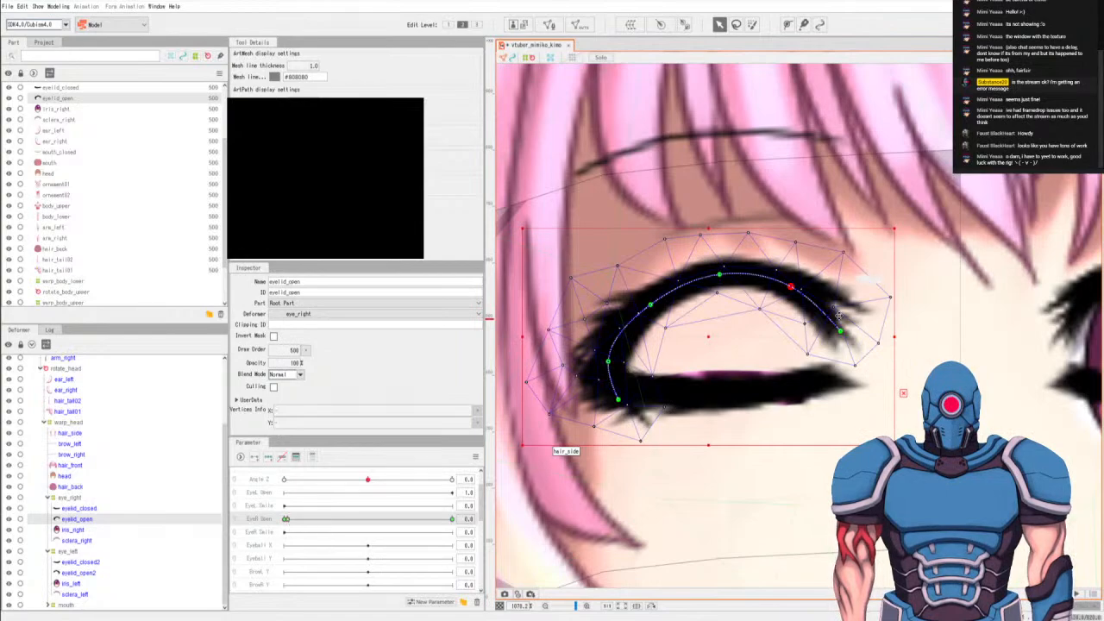
pyautogui.click(838, 344)
pyautogui.moveTo(842, 349); pyautogui.dragTo(841, 378)
pyautogui.click(797, 295)
pyautogui.moveTo(797, 295); pyautogui.dragTo(785, 355)
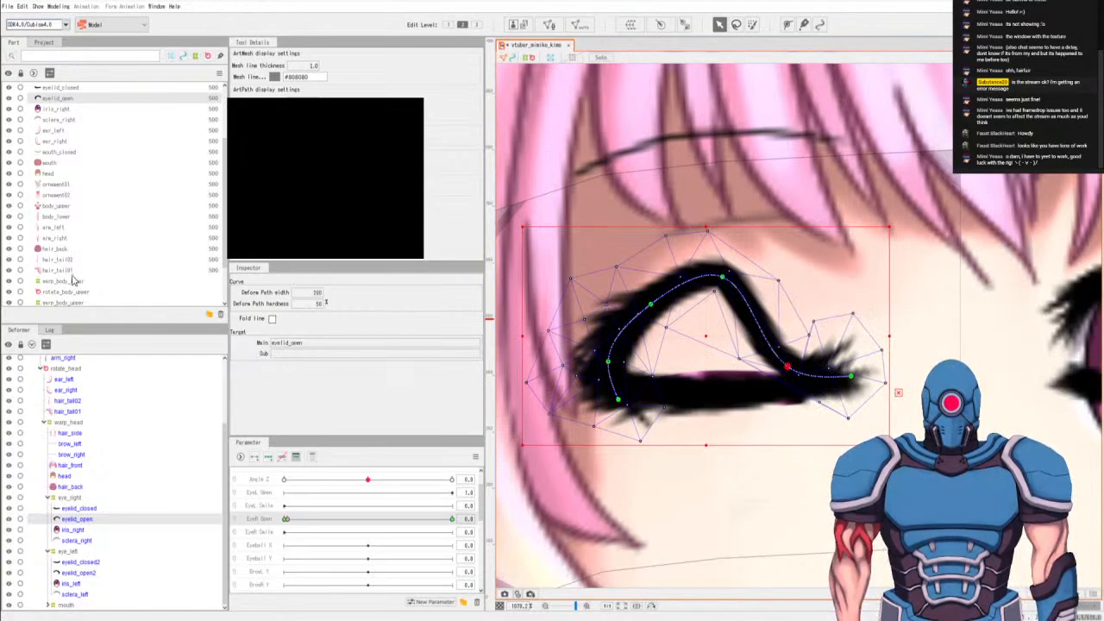
# Set eyelid_closed's draw order to 400 at the EyeR Open key just above 0.
pyautogui.click(97, 507)
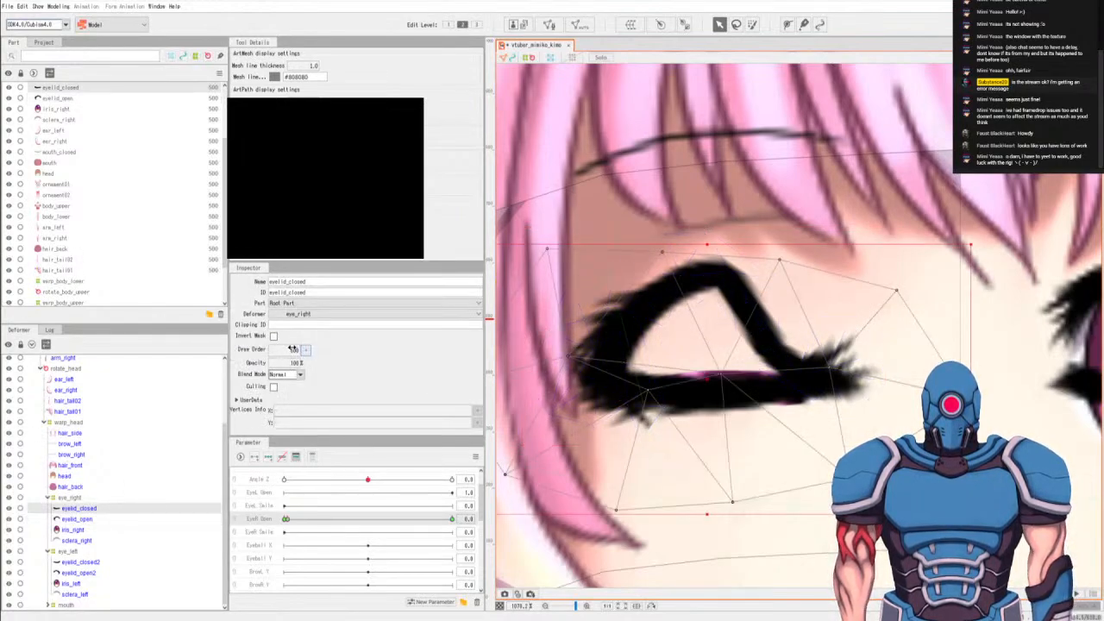
pyautogui.doubleClick(294, 349)
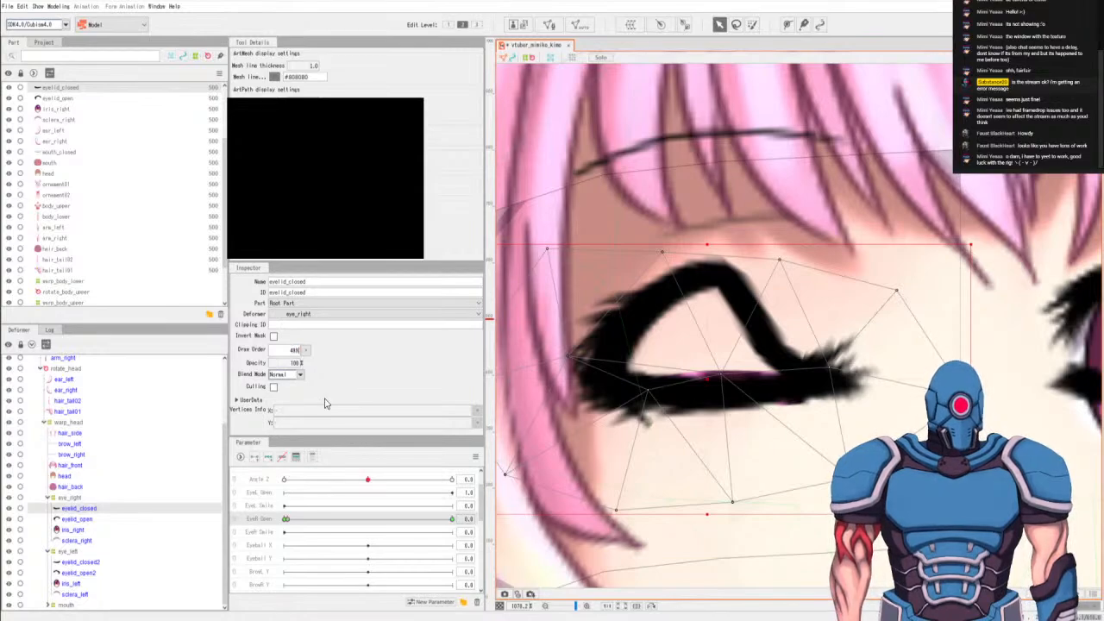
pyautogui.write('400')
pyautogui.press('Return')
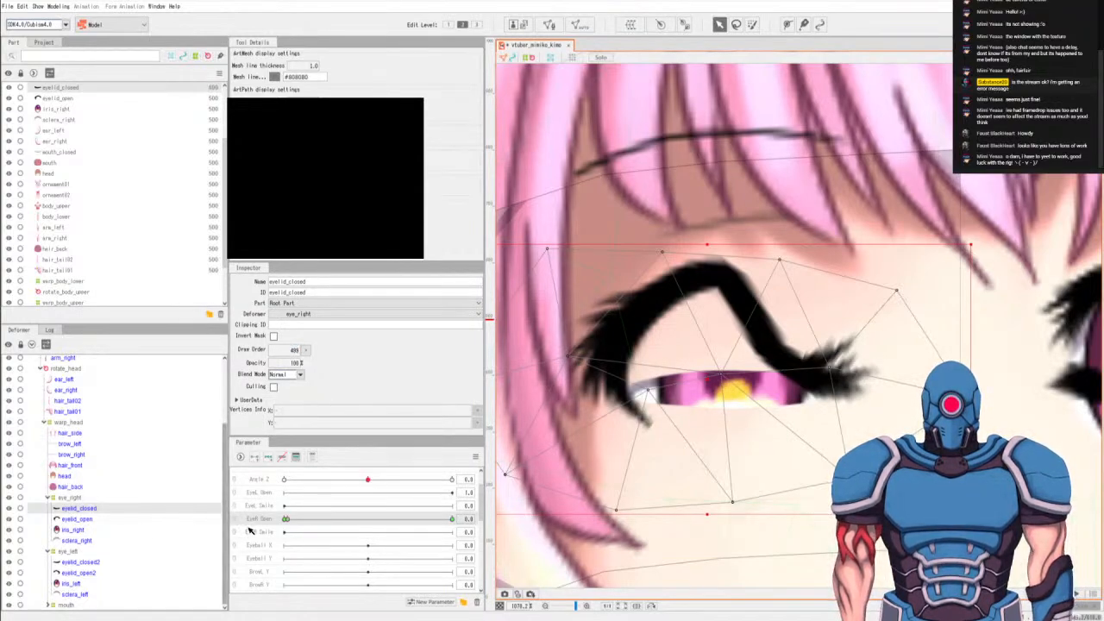
# At EyeR Open 0, set the draw order of eyelid_open, iris_right and sclera_right together to 400.
pyautogui.click(285, 520)
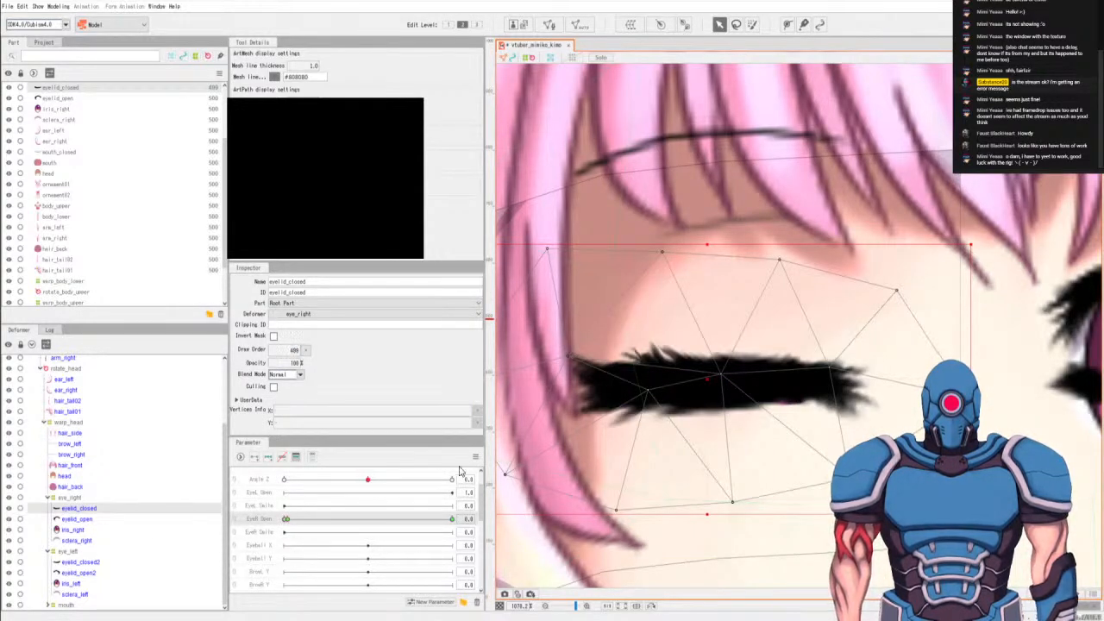
pyautogui.click(78, 519)
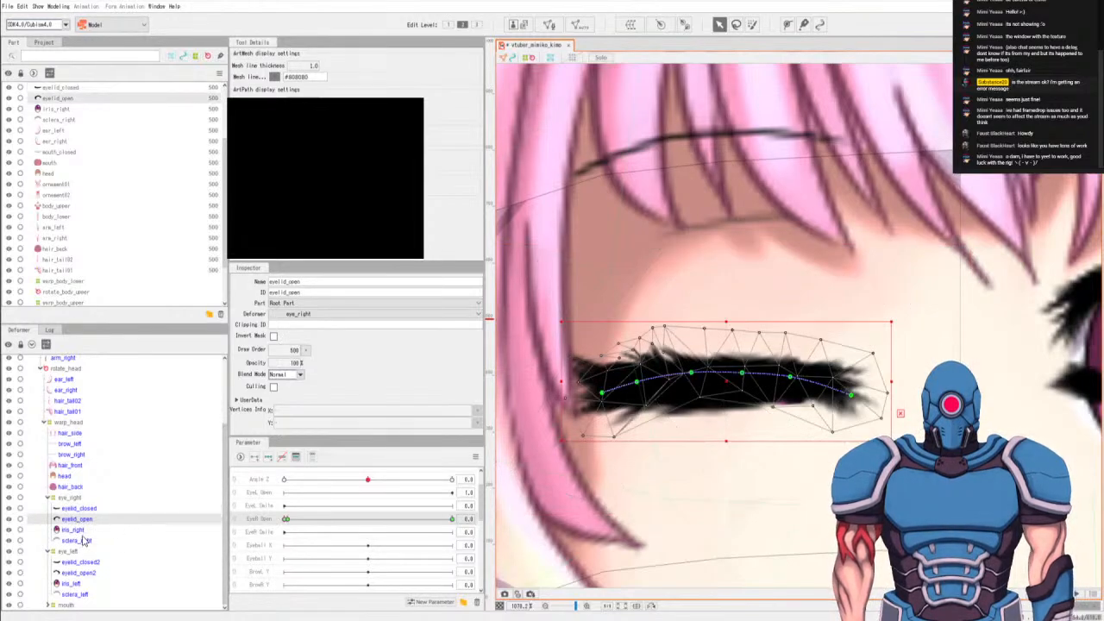
pyautogui.keyDown('ctrl'); pyautogui.click(85, 540); pyautogui.keyUp('ctrl')
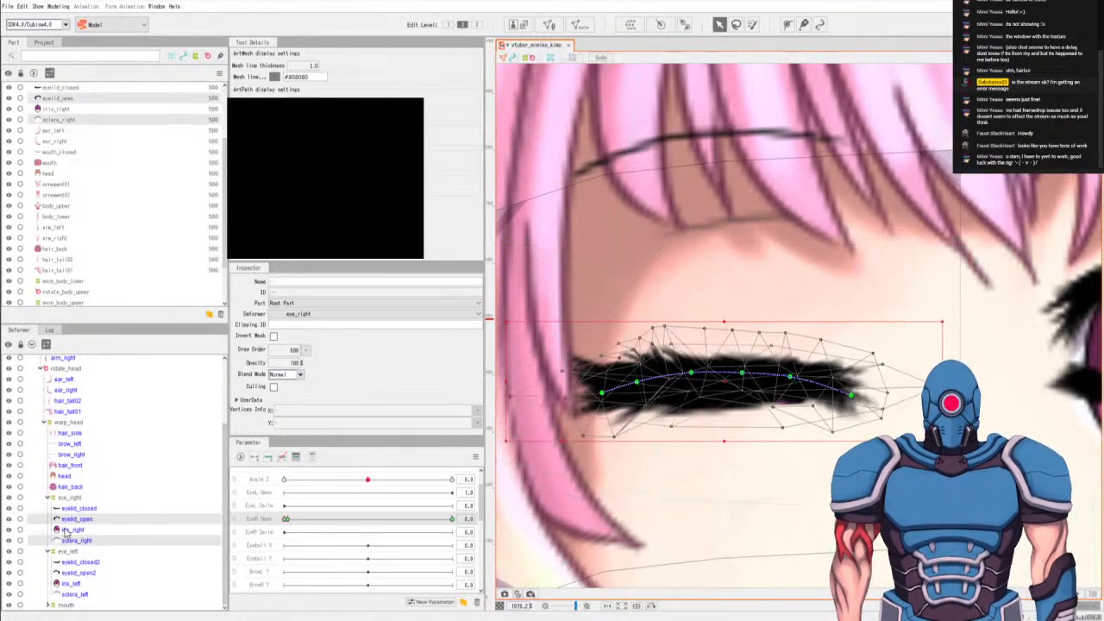
pyautogui.keyDown('ctrl'); pyautogui.click(74, 529); pyautogui.keyUp('ctrl')
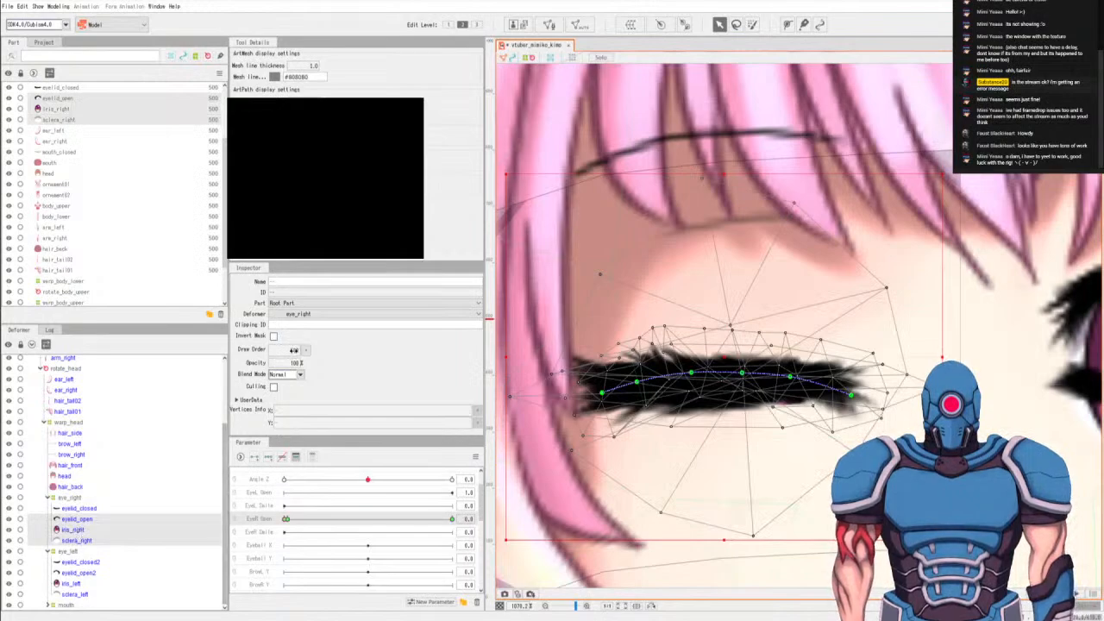
pyautogui.click(293, 350)
pyautogui.write('400')
pyautogui.press('Return')
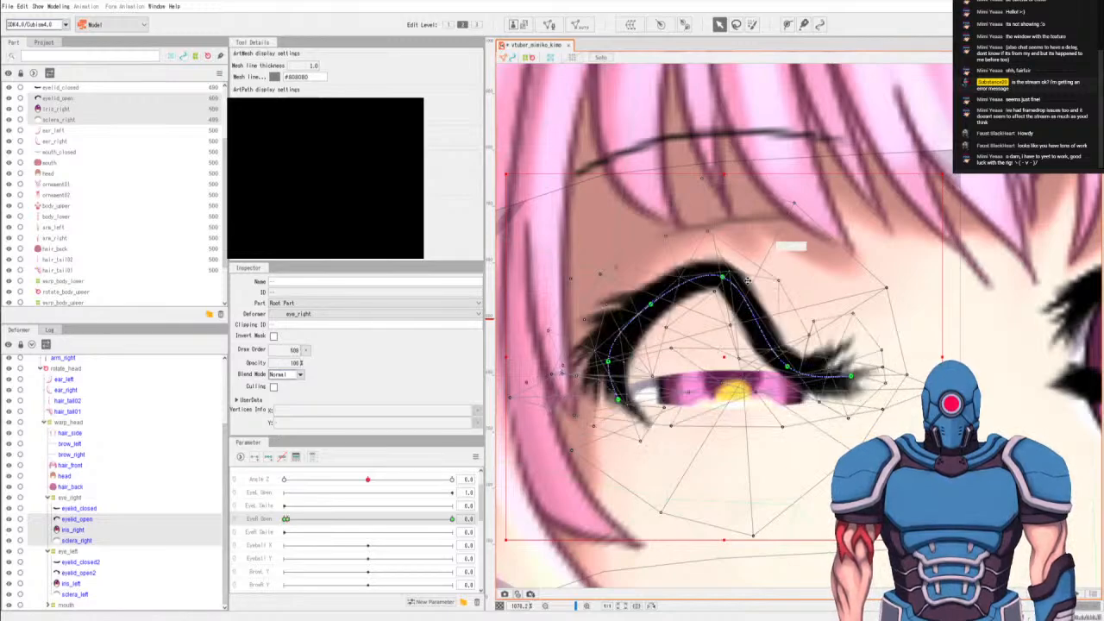
# At the key just above 0, lower eyelid_open's remaining path points to flatten the lid over the top of the narrowed iris.
pyautogui.click(728, 347)
pyautogui.click(729, 347)
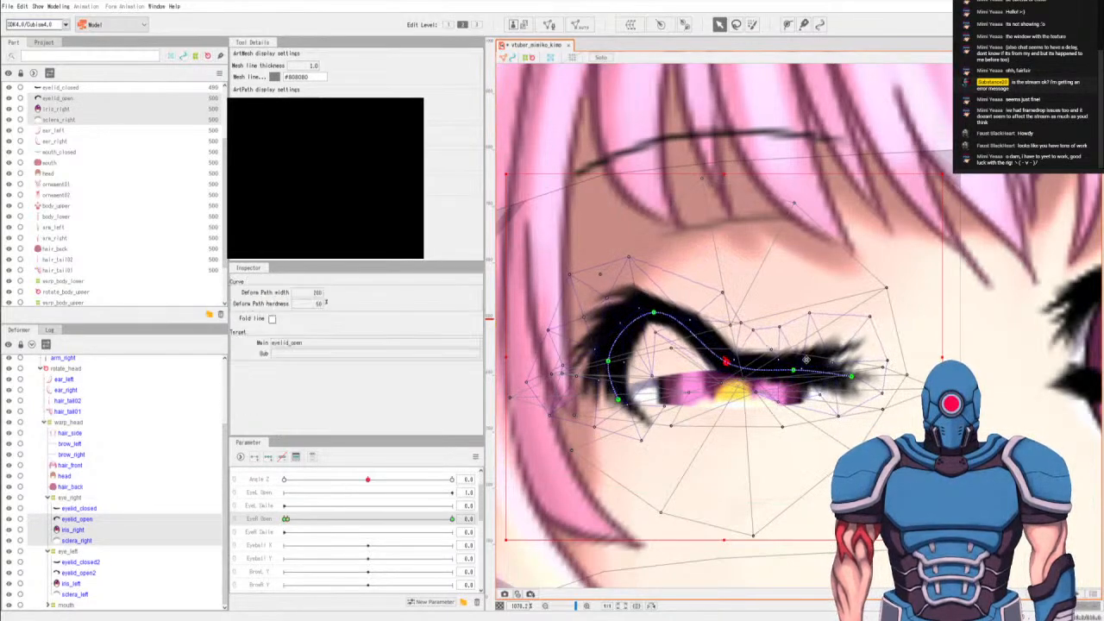
pyautogui.moveTo(678, 370); pyautogui.dragTo(612, 395)
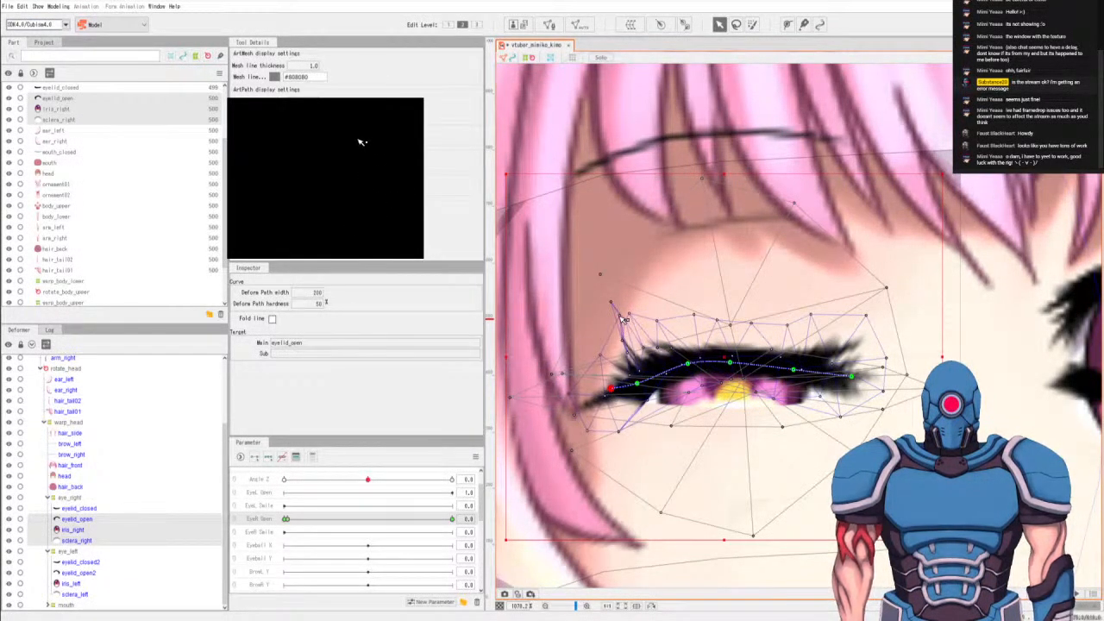
pyautogui.press('Escape')
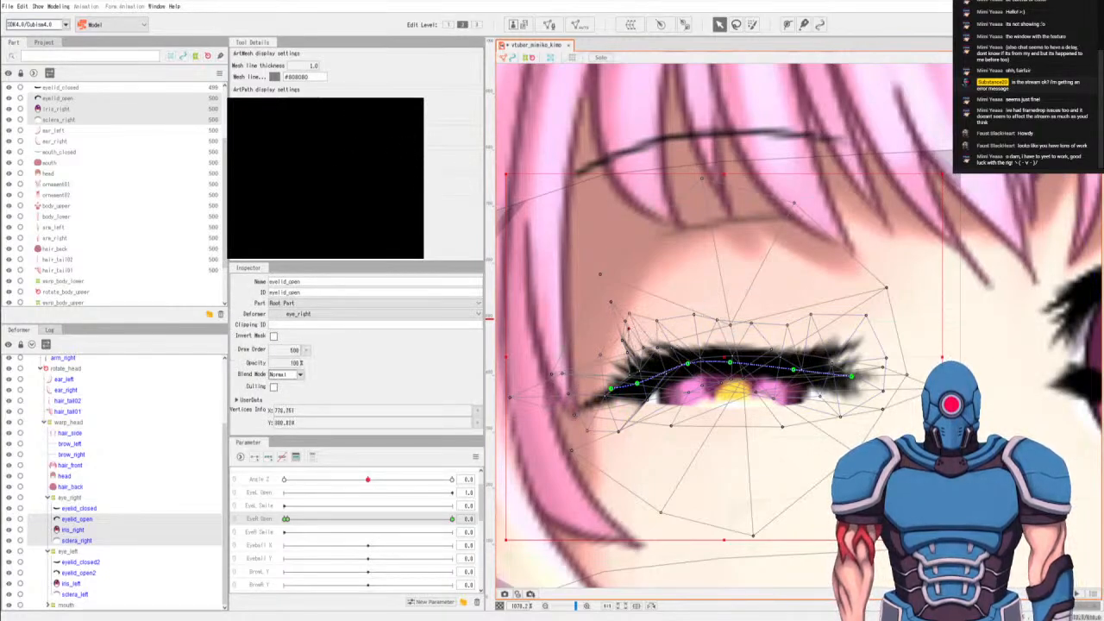
# Select only eyelid_open, tidy its outer-corner mesh vertices and slightly lower the neighboring path point to smooth the lid's curve.
pyautogui.click(95, 521)
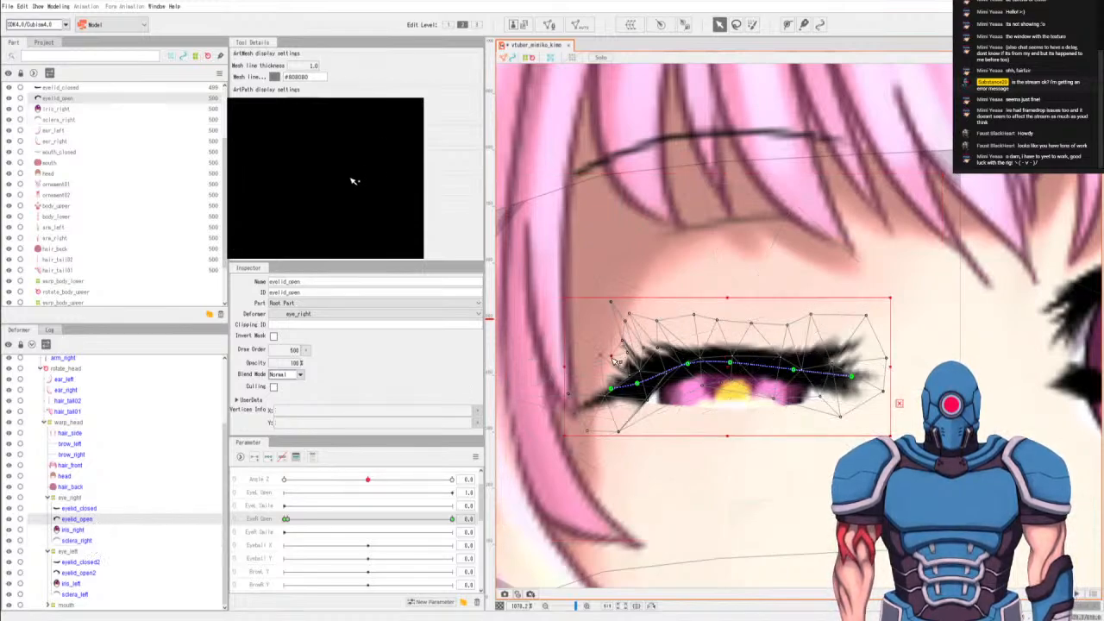
pyautogui.click(629, 320)
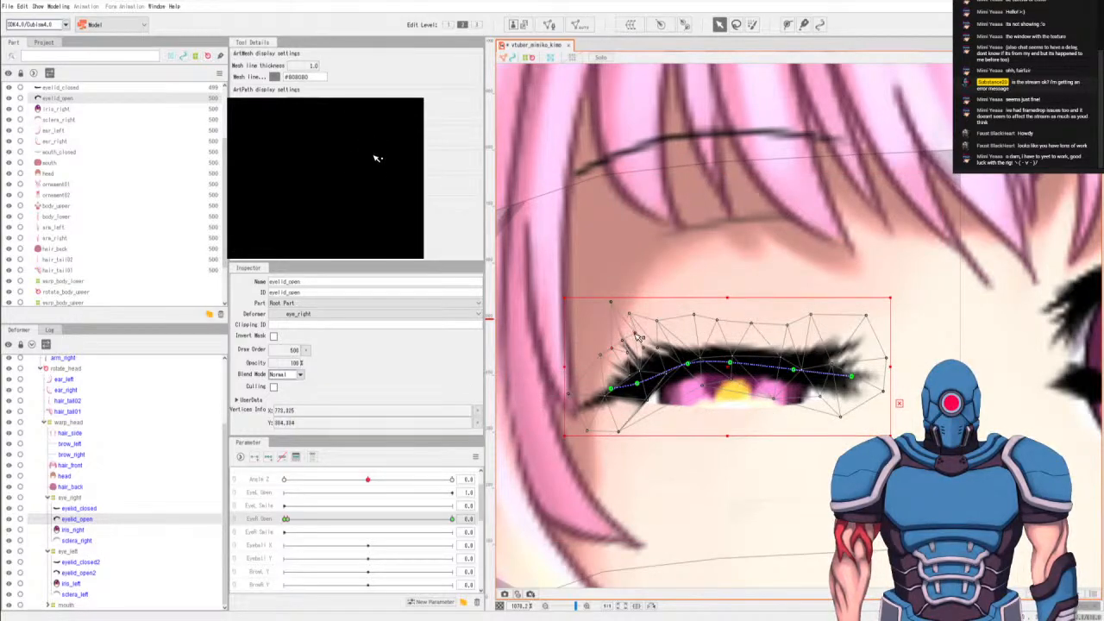
pyautogui.moveTo(638, 336); pyautogui.dragTo(692, 369)
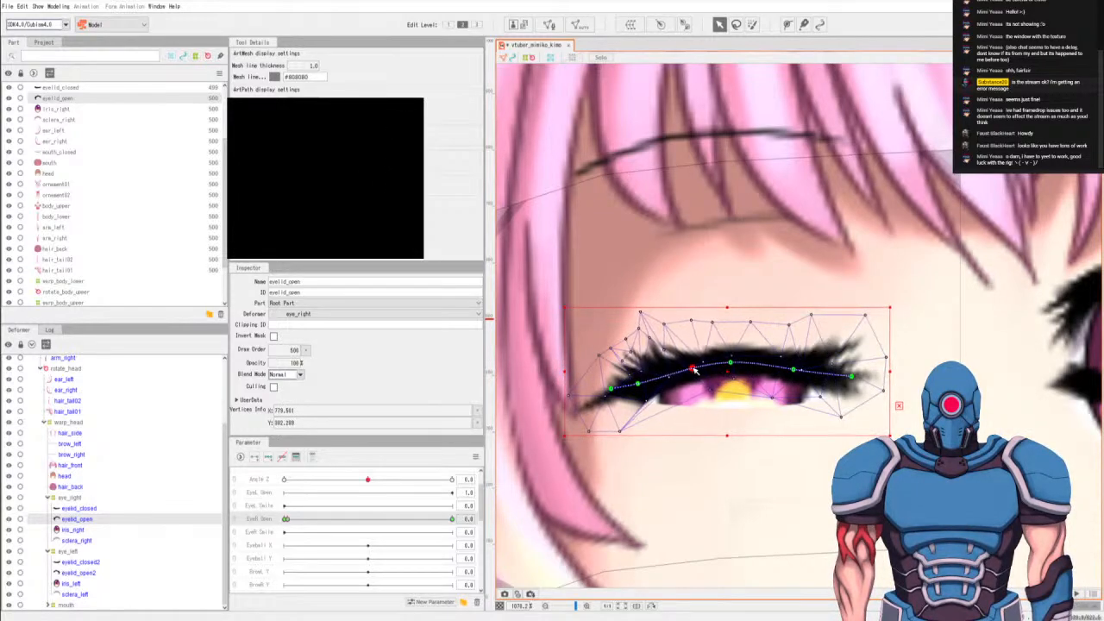
# Nudge the mesh vertices around eyelid_open's outer corner inward to clean up the outer lash tip.
pyautogui.click(680, 326)
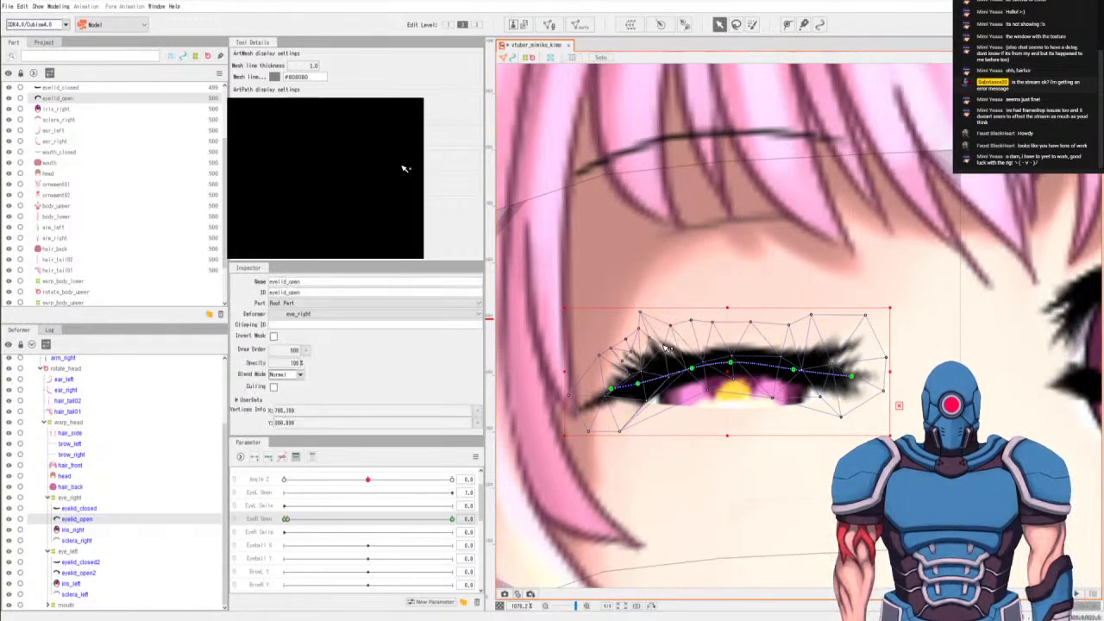
pyautogui.moveTo(645, 317); pyautogui.dragTo(648, 321)
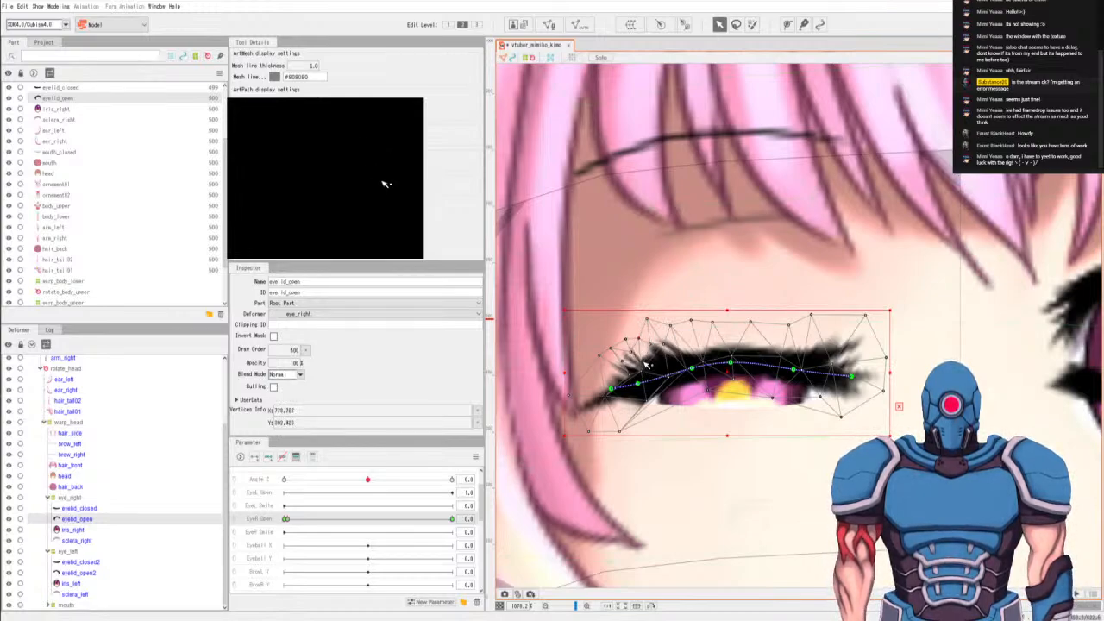
pyautogui.moveTo(645, 368); pyautogui.dragTo(643, 371)
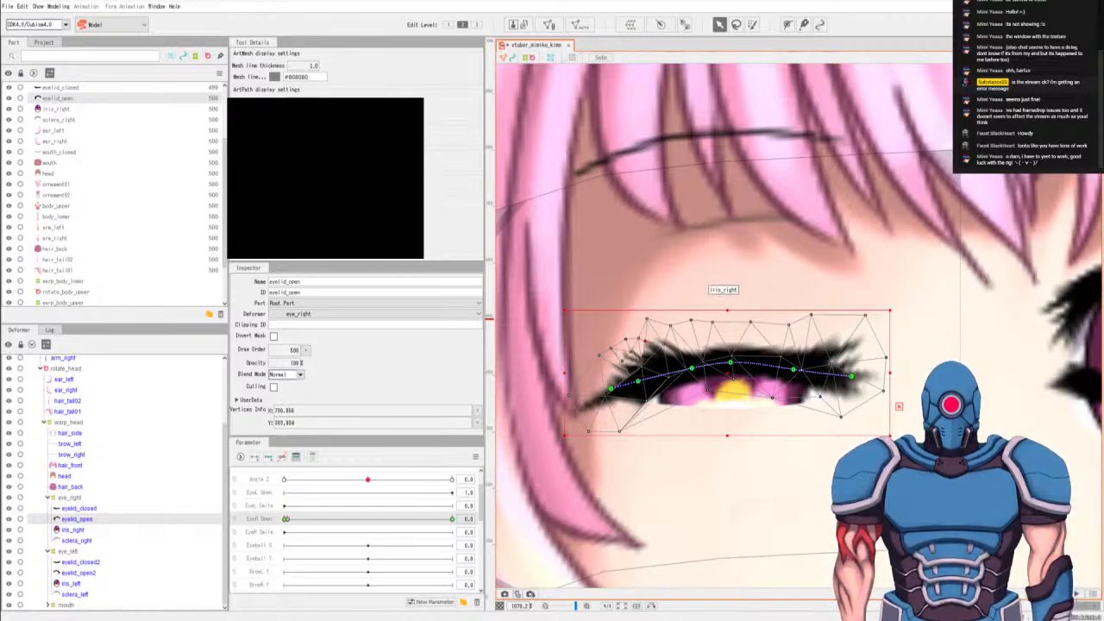
pyautogui.click(611, 391)
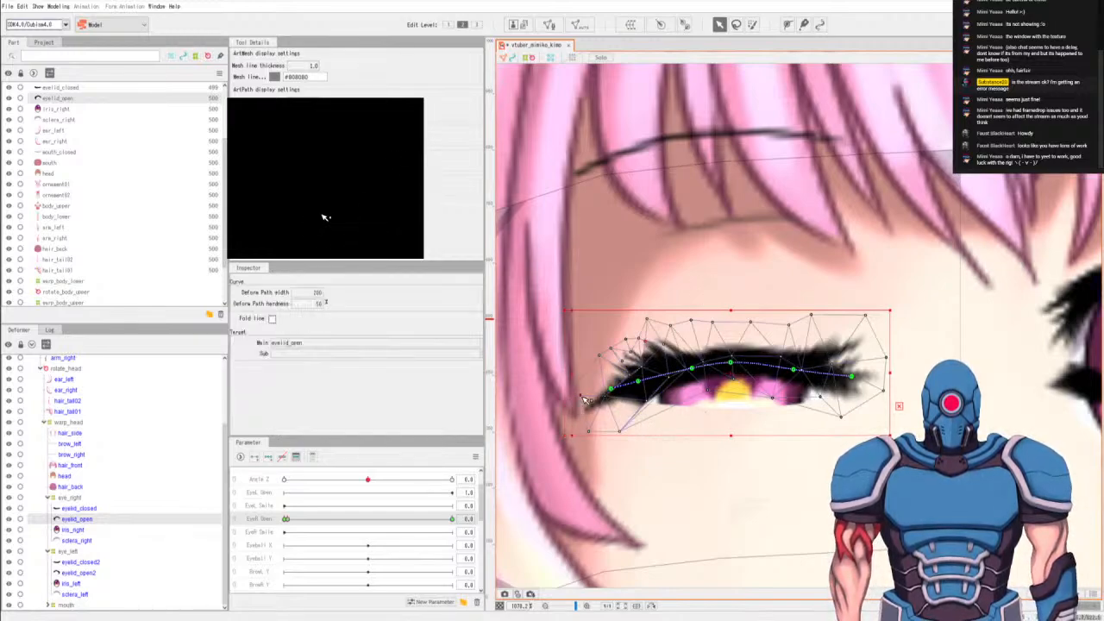
# Slightly lower the middle and inner-corner points of eyelid_open's path to round the lid's curve.
pyautogui.click(729, 387)
pyautogui.click(734, 368)
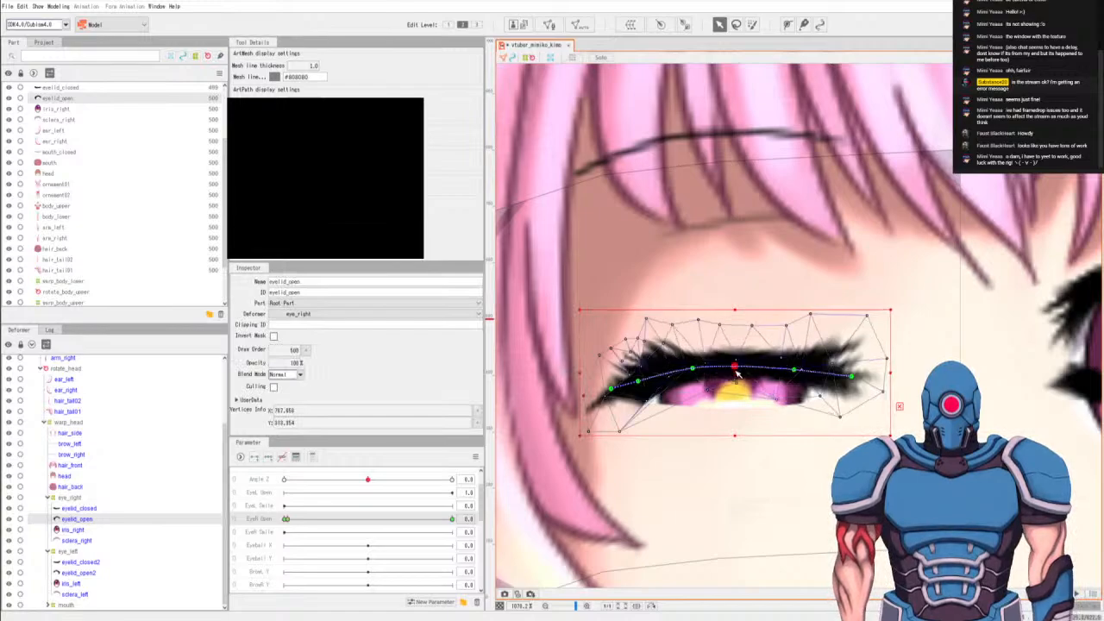
pyautogui.click(737, 370)
pyautogui.moveTo(853, 379); pyautogui.dragTo(855, 381)
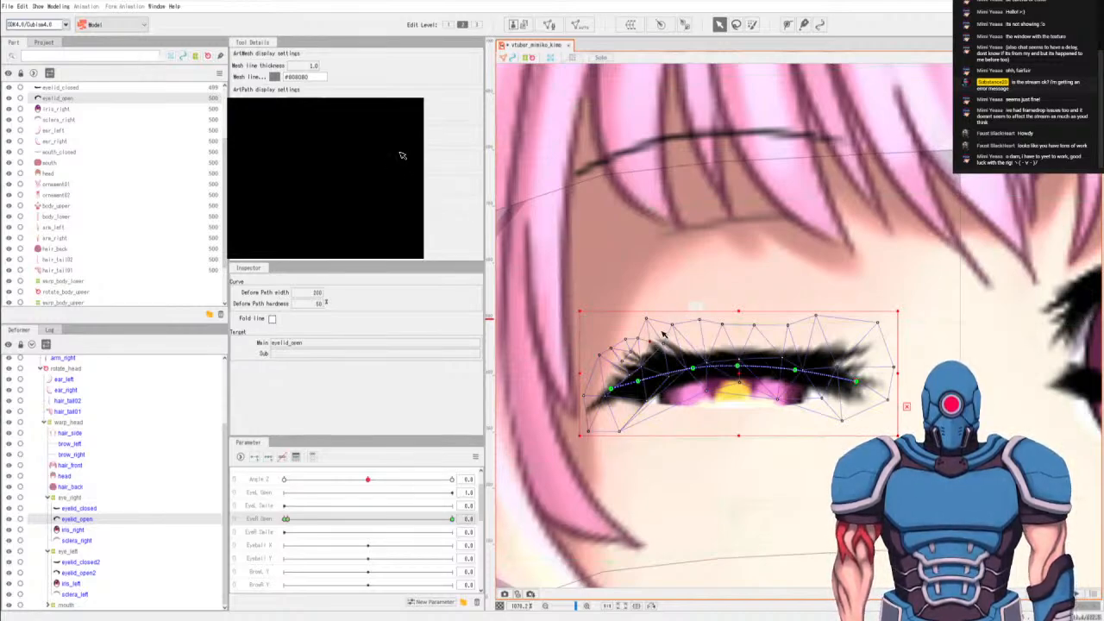
pyautogui.click(665, 339)
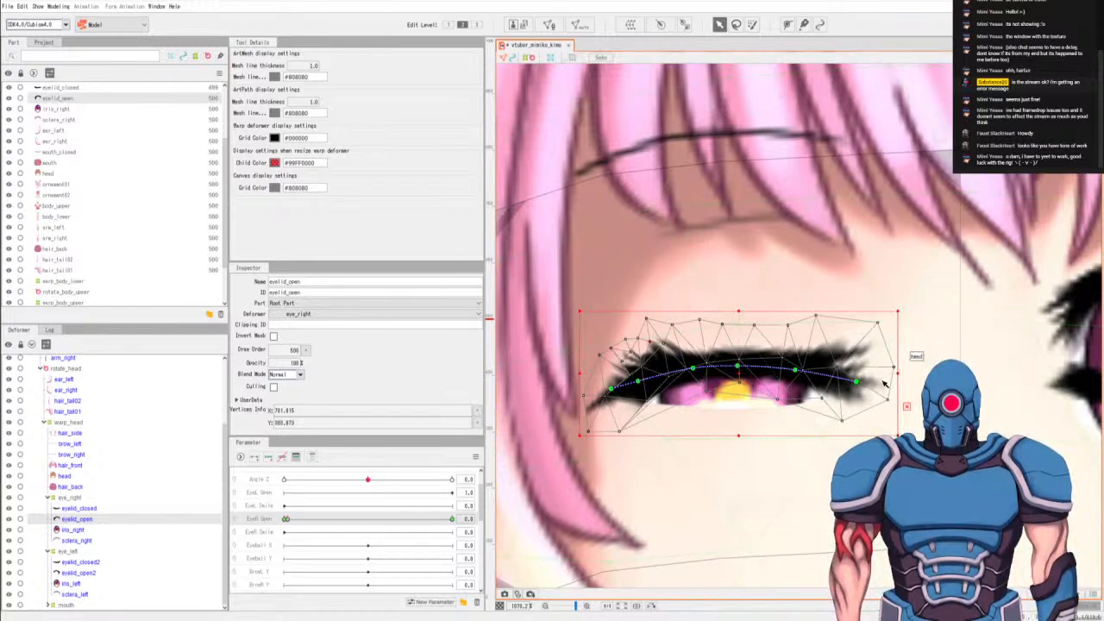
pyautogui.moveTo(335, 520); pyautogui.dragTo(233, 549)
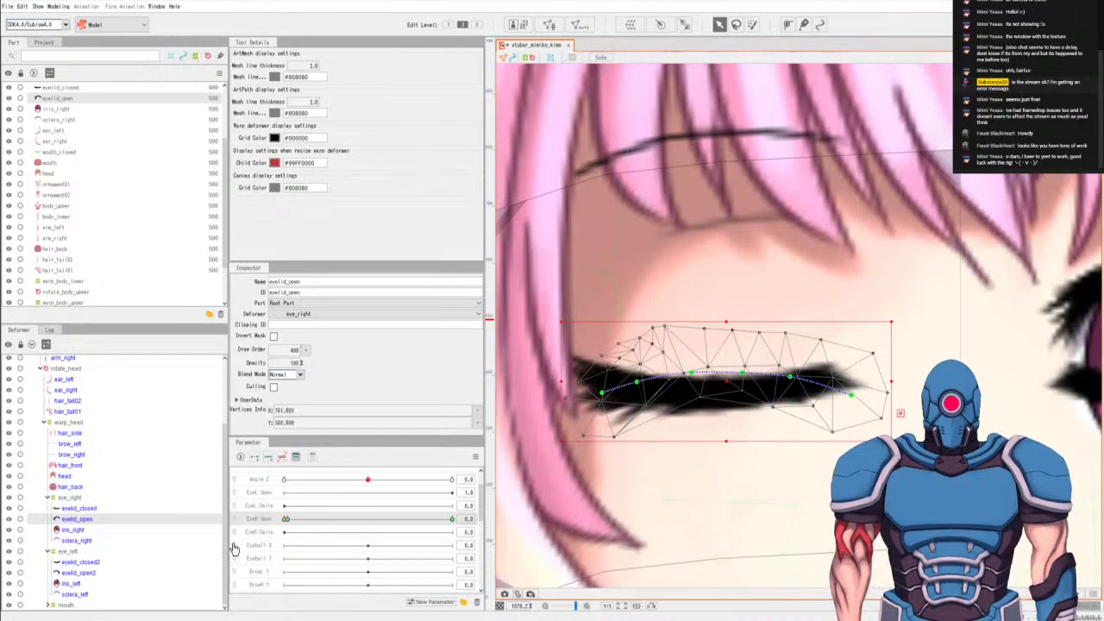
pyautogui.click(287, 520)
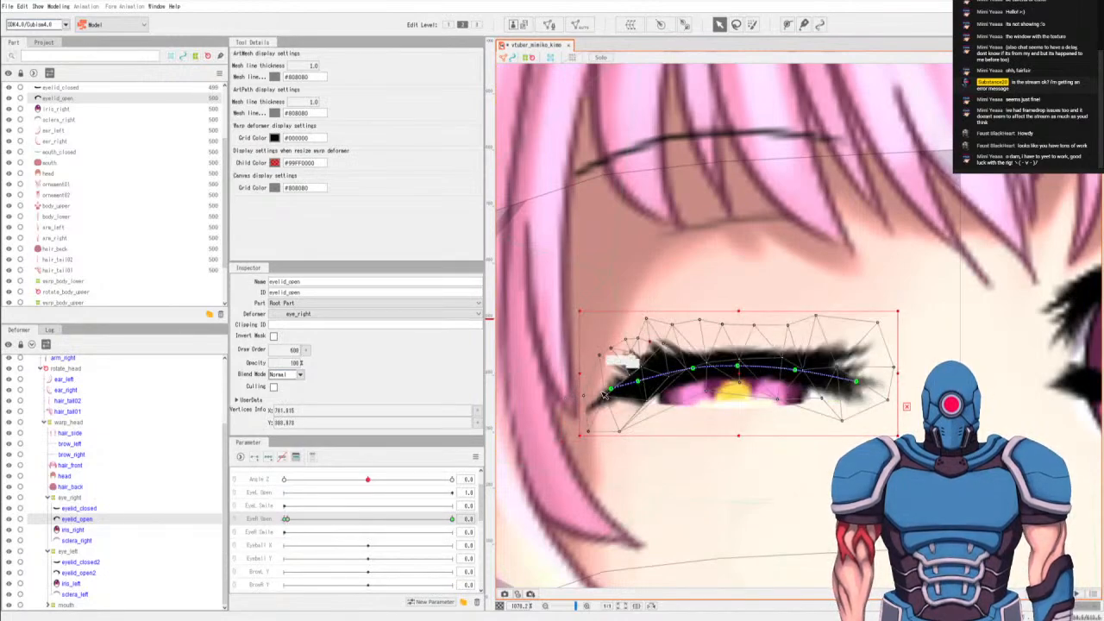
pyautogui.moveTo(608, 391); pyautogui.dragTo(690, 376)
pyautogui.click(685, 375)
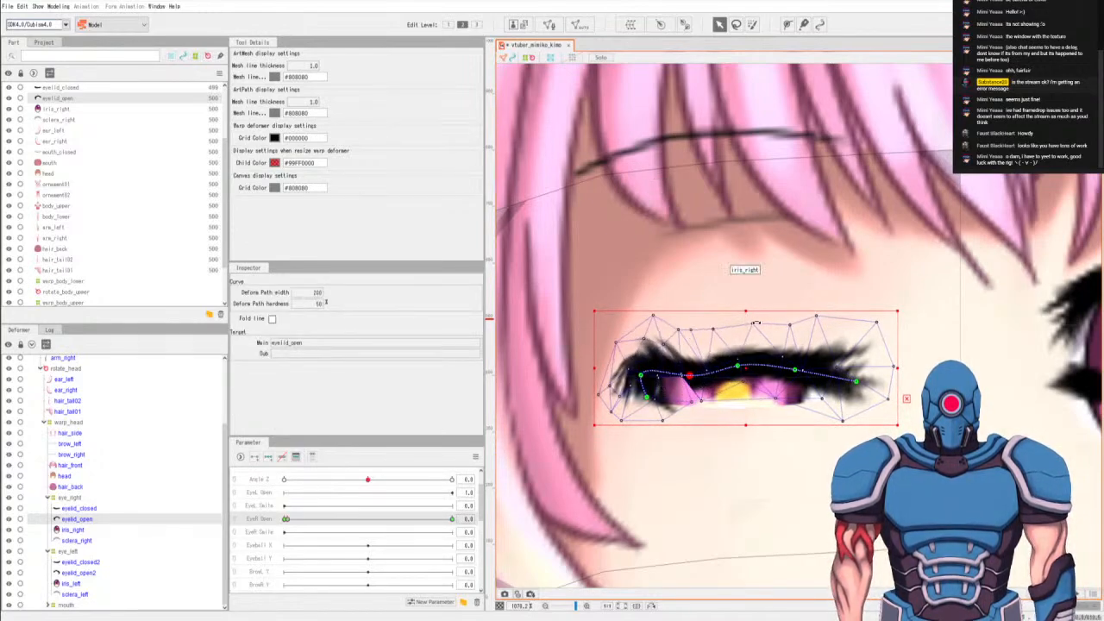
pyautogui.hotkey('ctrl', 'z')
pyautogui.hotkey('ctrl', 'z')
# Lower eyelid_open's third path point from the outer corner slightly and reposition the lower-edge mesh vertices near that corner.
pyautogui.moveTo(671, 387); pyautogui.dragTo(685, 409)
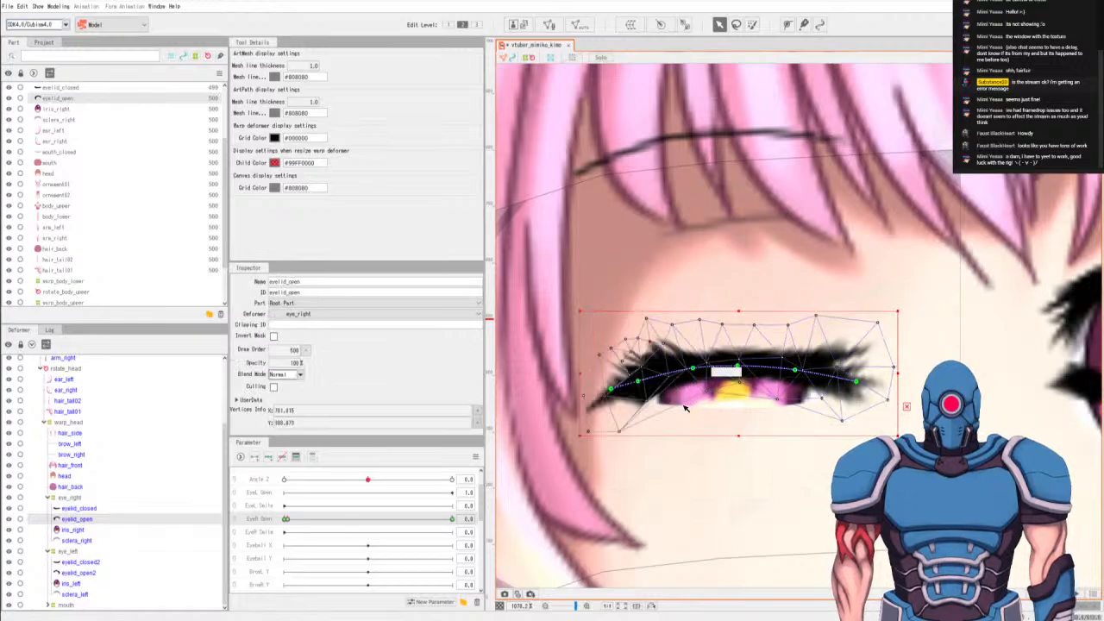
pyautogui.scroll(3, 676, 401)
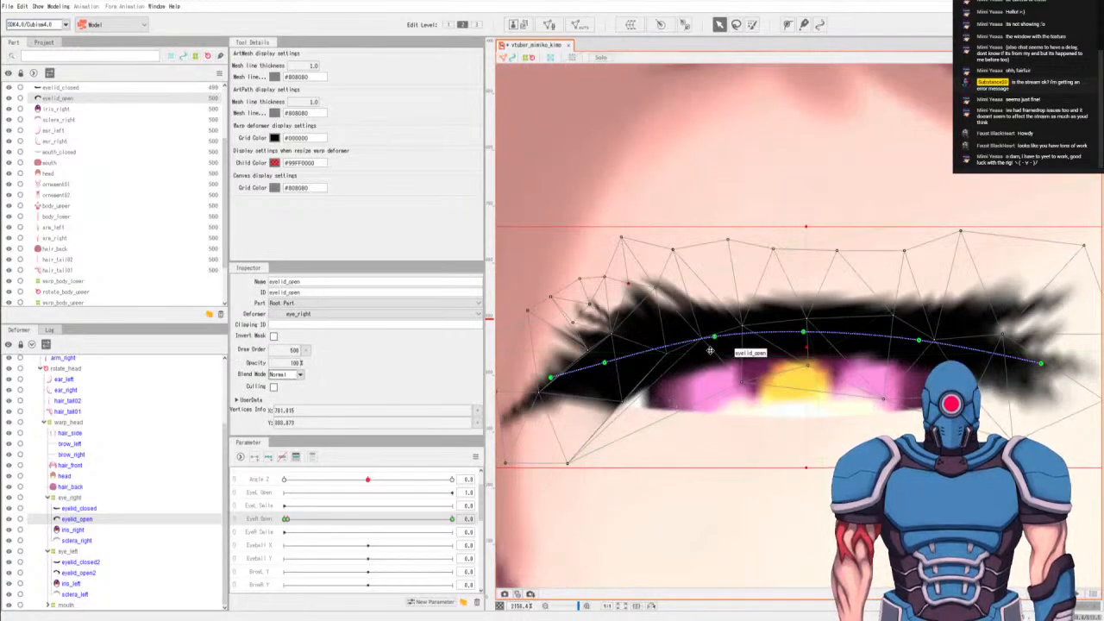
pyautogui.moveTo(705, 342)
pyautogui.mouseDown()
pyautogui.moveTo(714, 355)
pyautogui.moveTo(716, 343)
pyautogui.mouseUp()
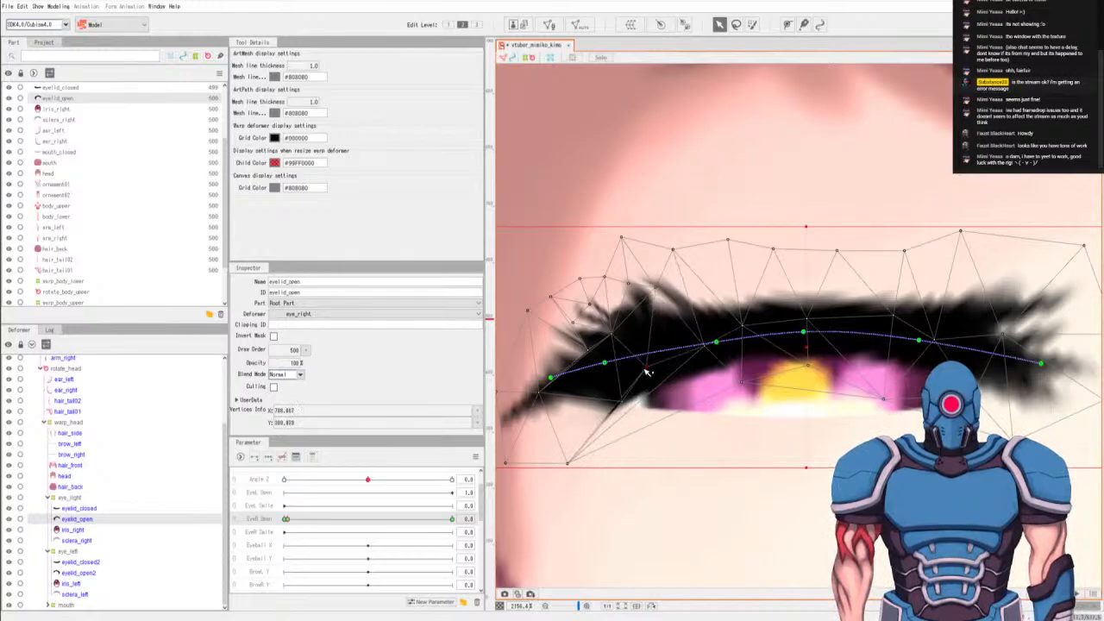
pyautogui.moveTo(623, 403); pyautogui.dragTo(607, 400)
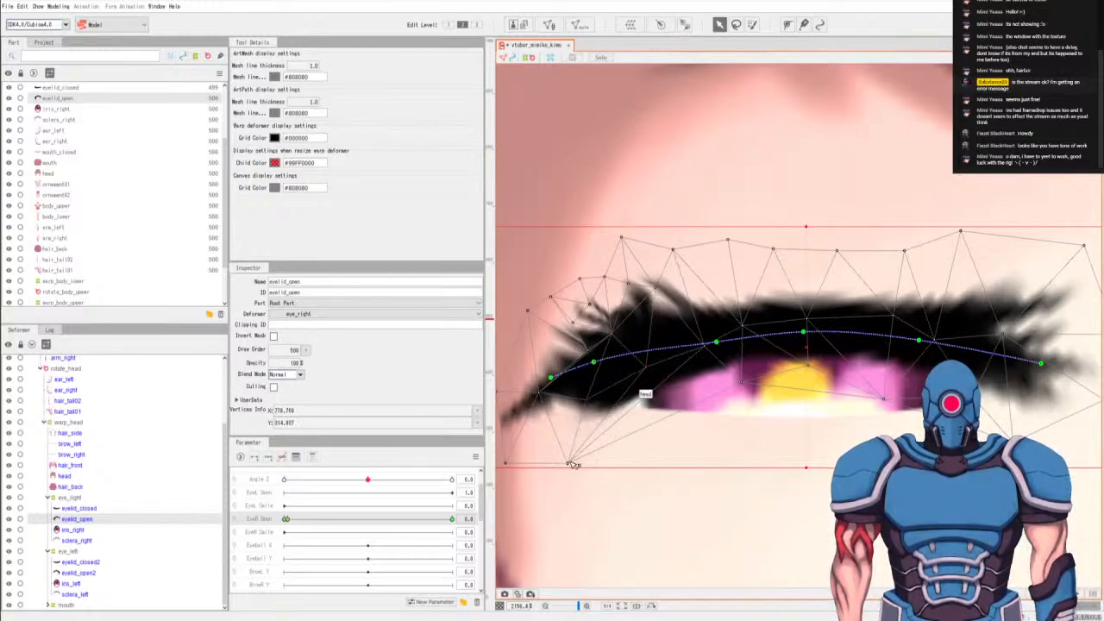
pyautogui.moveTo(571, 463); pyautogui.dragTo(660, 426)
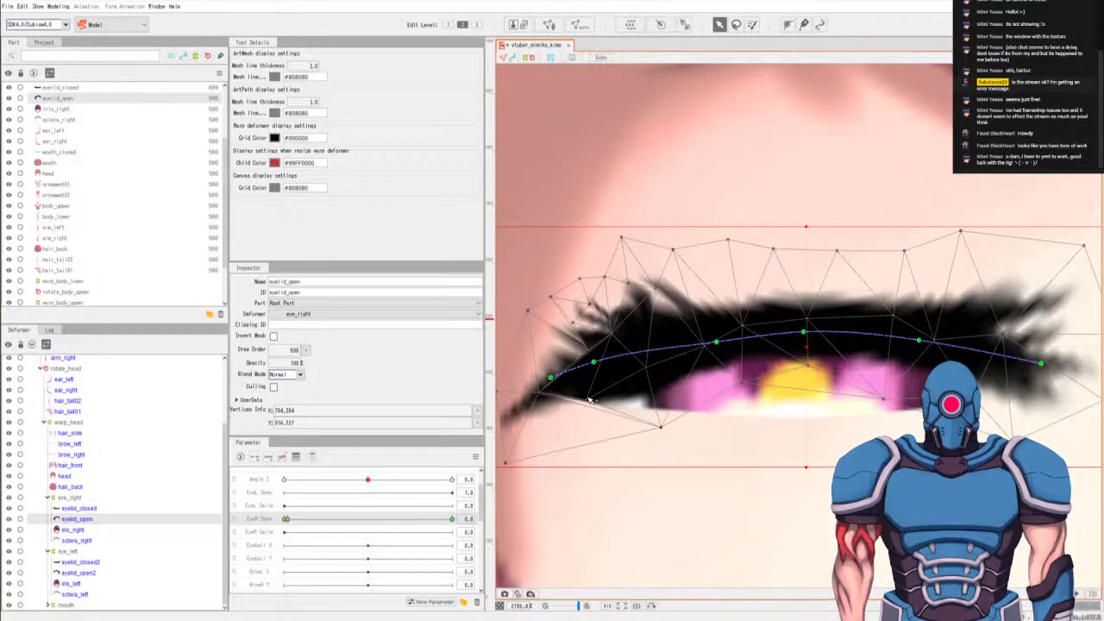
# Curl the outer end of eyelid_open's path down around the eye's outer corner and tighten the lower-edge vertices beside it.
pyautogui.moveTo(590, 398); pyautogui.dragTo(619, 404)
pyautogui.moveTo(659, 270); pyautogui.dragTo(684, 403)
pyautogui.moveTo(610, 391)
pyautogui.mouseDown()
pyautogui.moveTo(604, 409)
pyautogui.moveTo(615, 409)
pyautogui.mouseUp()
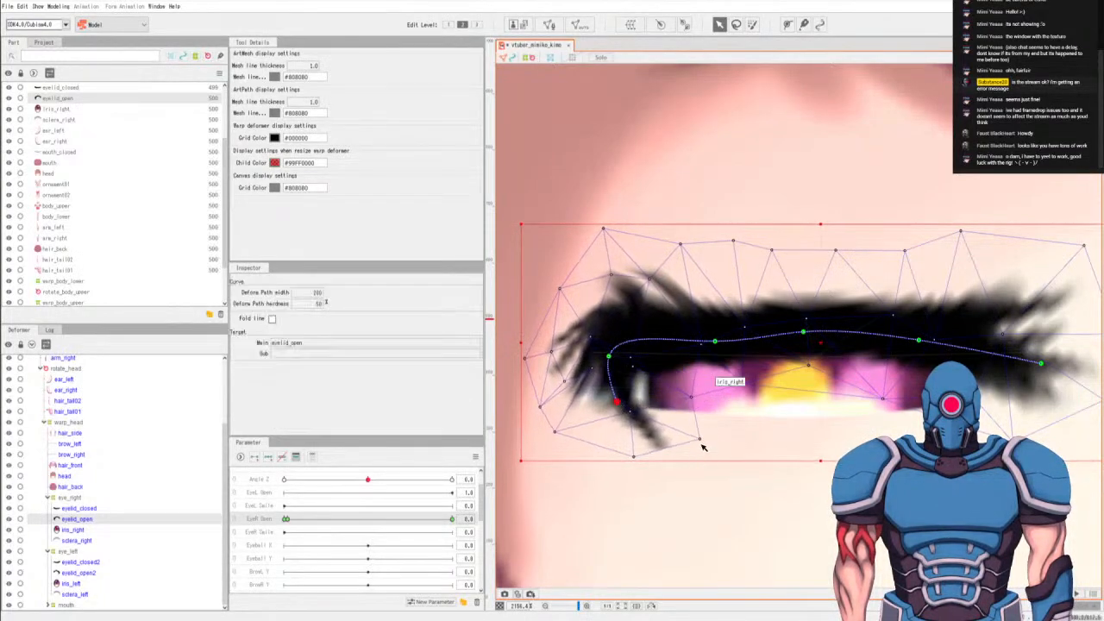
pyautogui.click(700, 412)
pyautogui.click(700, 410)
pyautogui.moveTo(636, 456); pyautogui.dragTo(656, 430)
# Rearrange the mesh vertices along the outer side of the curled eyelid_open to reshape its outer lashes.
pyautogui.moveTo(608, 356); pyautogui.dragTo(534, 357)
pyautogui.click(586, 355)
pyautogui.moveTo(536, 312); pyautogui.dragTo(637, 300)
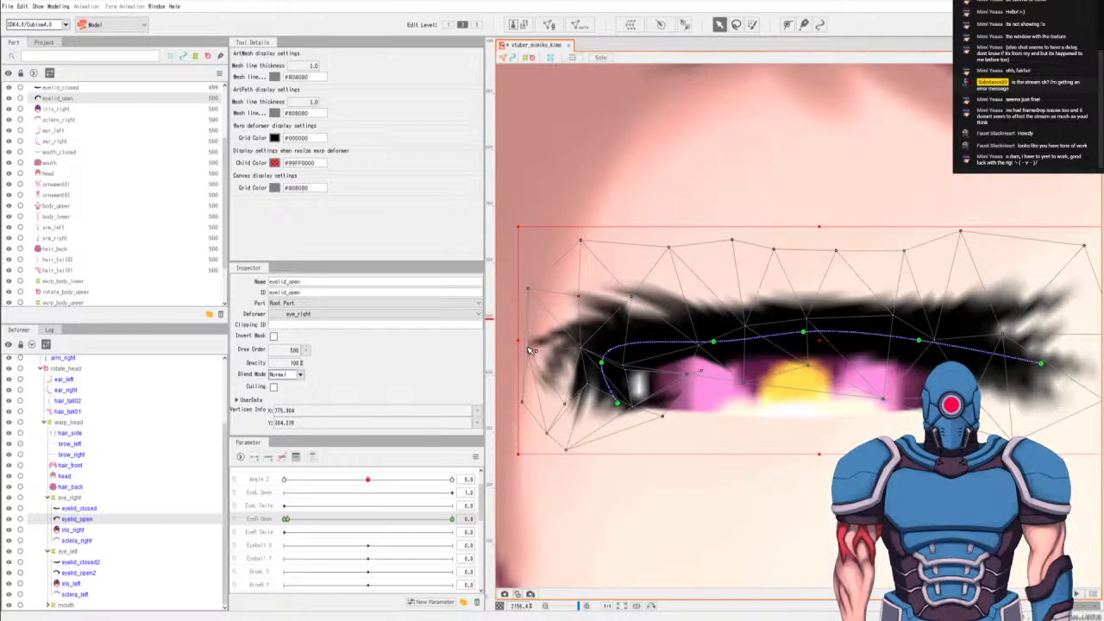
pyautogui.moveTo(535, 356); pyautogui.dragTo(541, 347)
pyautogui.moveTo(522, 403); pyautogui.dragTo(555, 385)
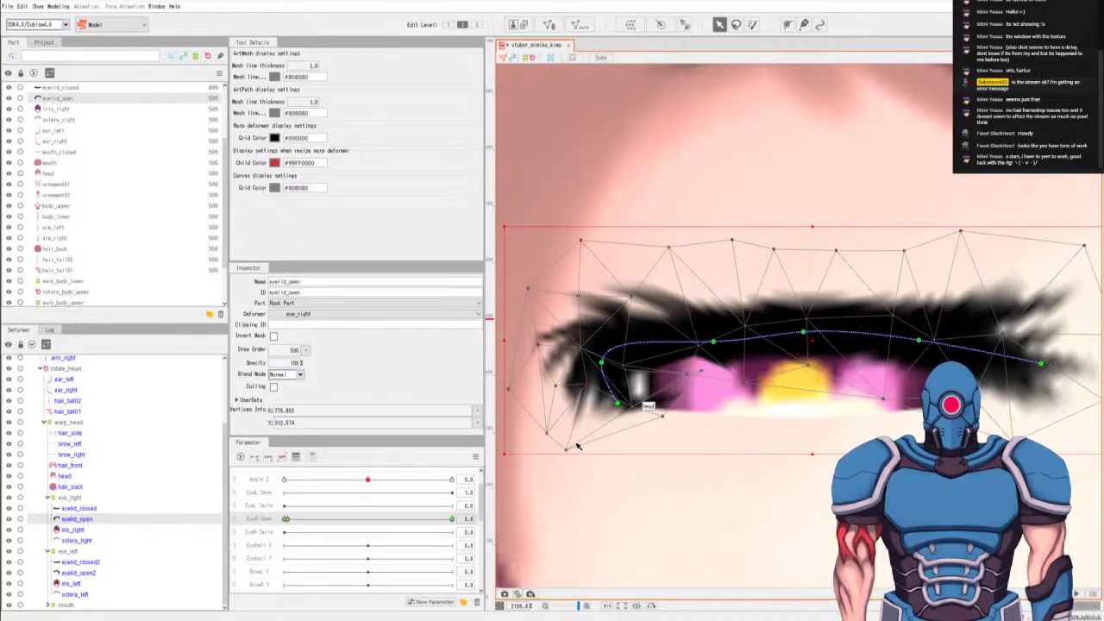
pyautogui.moveTo(569, 447); pyautogui.dragTo(529, 420)
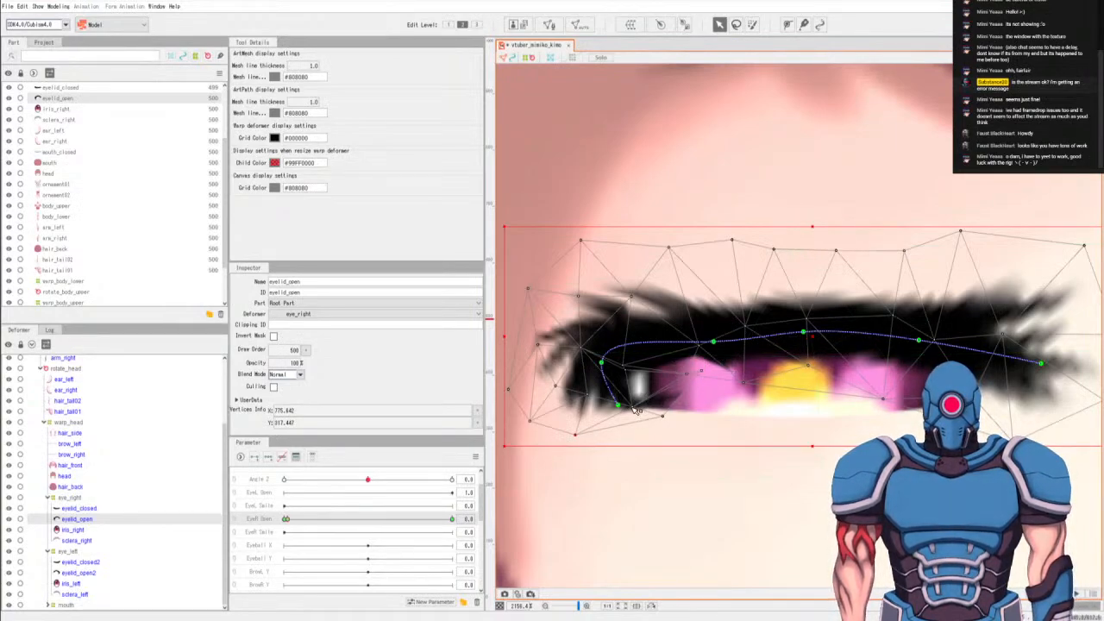
pyautogui.moveTo(639, 408)
pyautogui.mouseDown()
pyautogui.moveTo(642, 391)
pyautogui.moveTo(634, 410)
pyautogui.mouseUp()
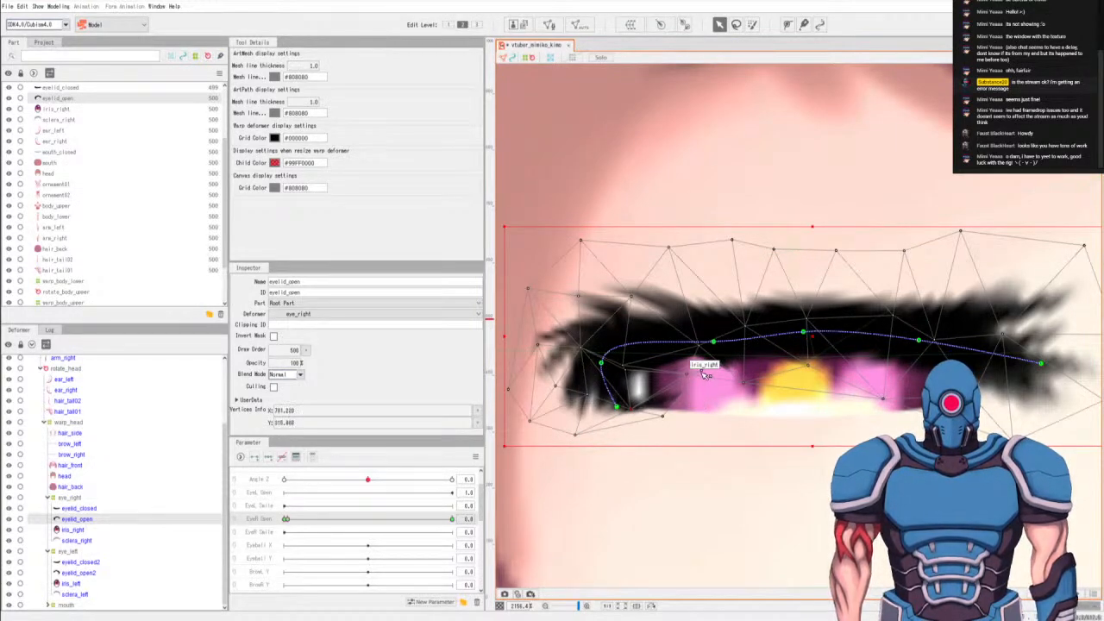
# Move eyelid_open's lower-edge mesh vertices over the iris to arch the lid and uncover more of the iris.
pyautogui.click(702, 373)
pyautogui.moveTo(701, 373); pyautogui.dragTo(682, 393)
pyautogui.moveTo(749, 382); pyautogui.dragTo(739, 374)
pyautogui.moveTo(815, 359); pyautogui.dragTo(813, 334)
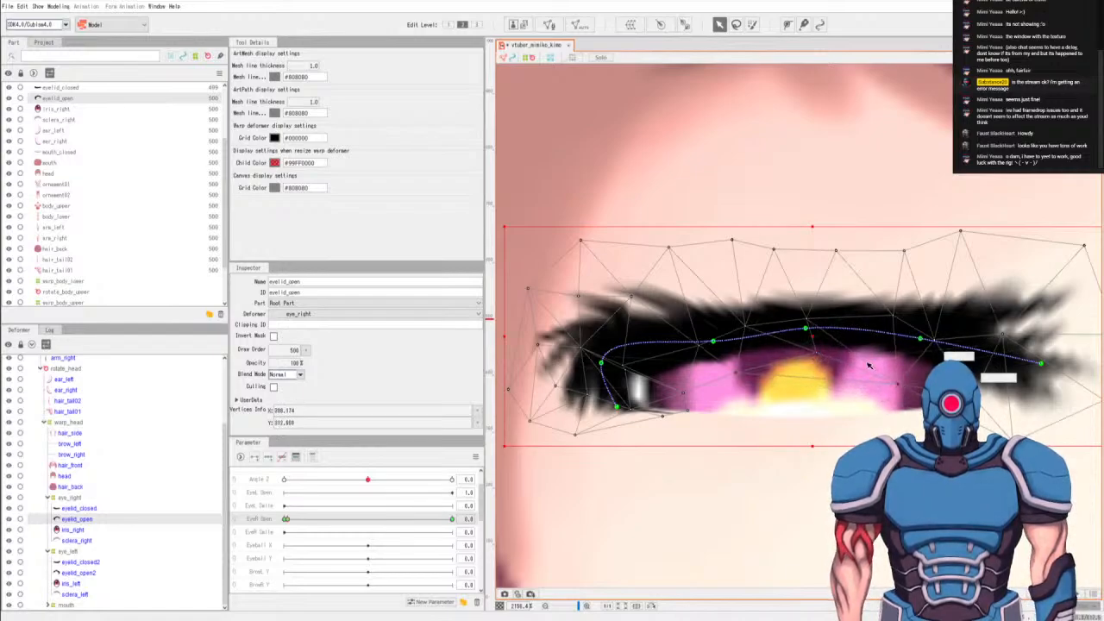
# Adjust eyelid_open's upper outer lash vertices and extend the mesh beside the outer corner to cover more of the sclera.
pyautogui.moveTo(747, 320); pyautogui.dragTo(744, 321)
pyautogui.moveTo(632, 294); pyautogui.dragTo(627, 297)
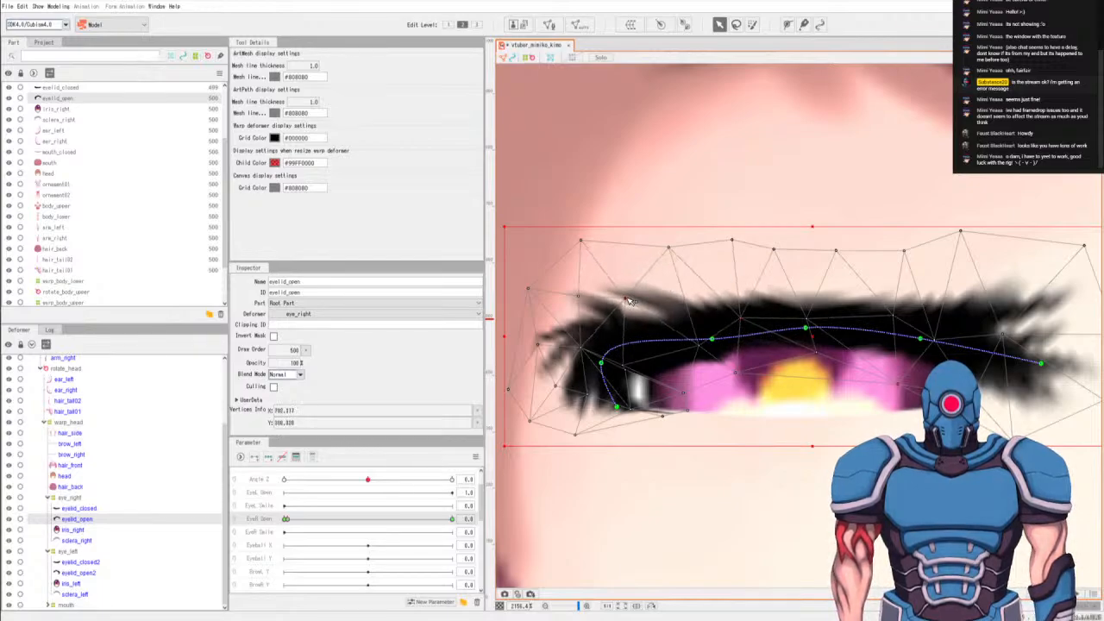
pyautogui.moveTo(584, 242); pyautogui.dragTo(610, 238)
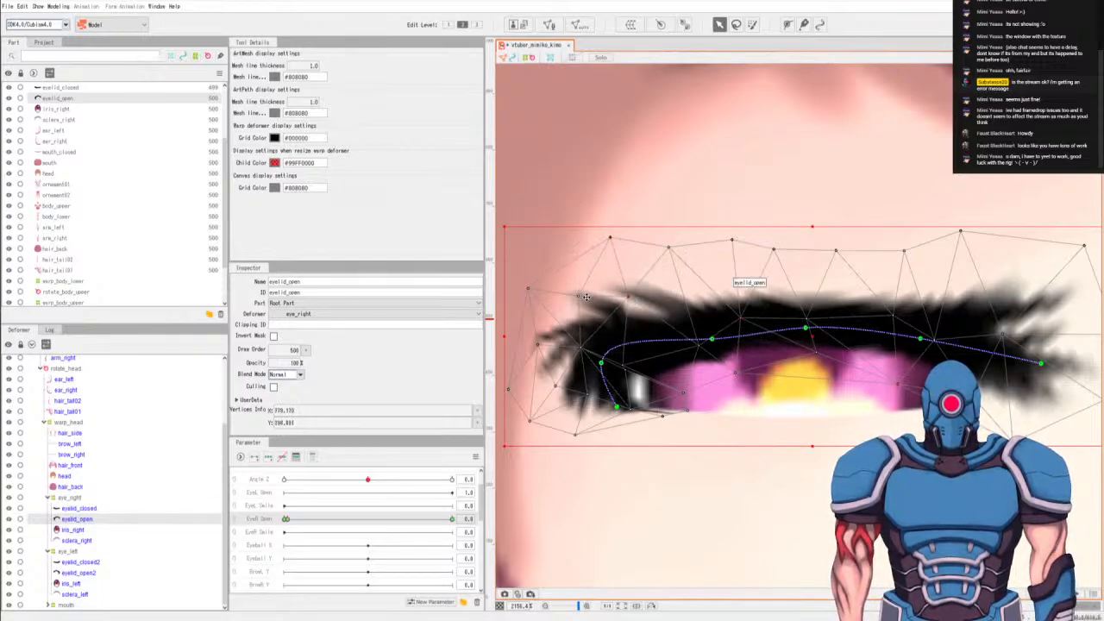
pyautogui.moveTo(569, 300); pyautogui.dragTo(567, 296)
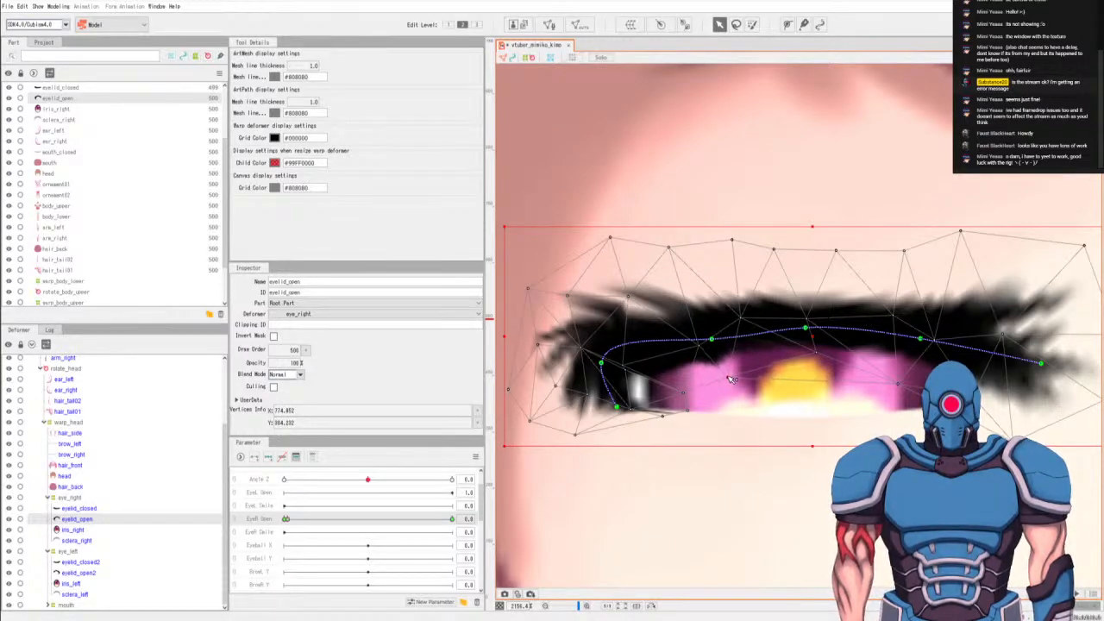
pyautogui.click(634, 412)
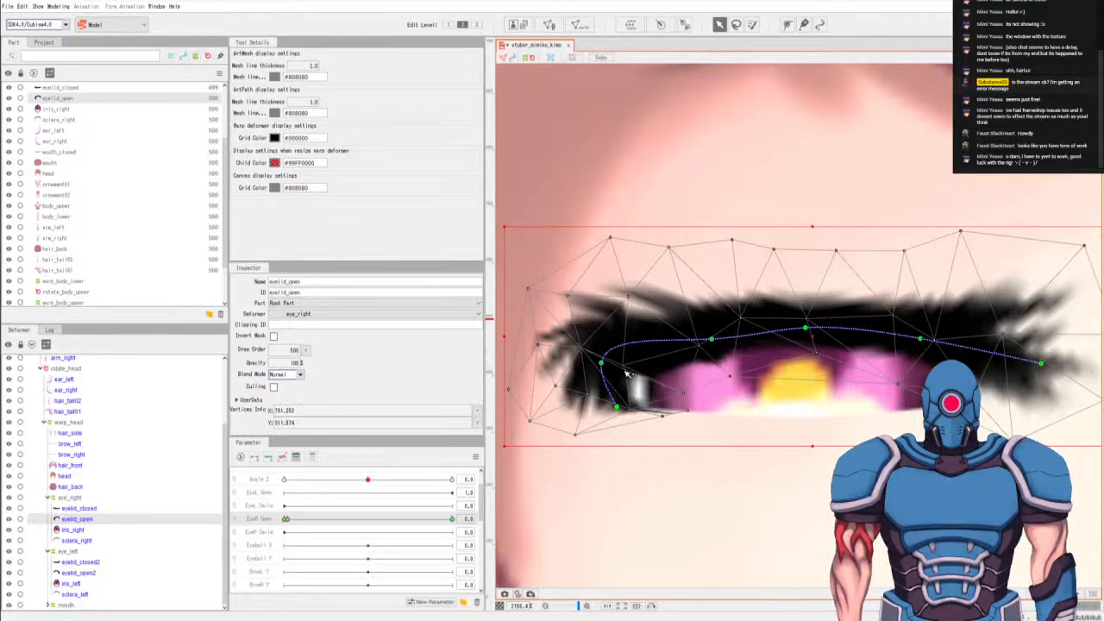
pyautogui.moveTo(628, 372); pyautogui.dragTo(657, 386)
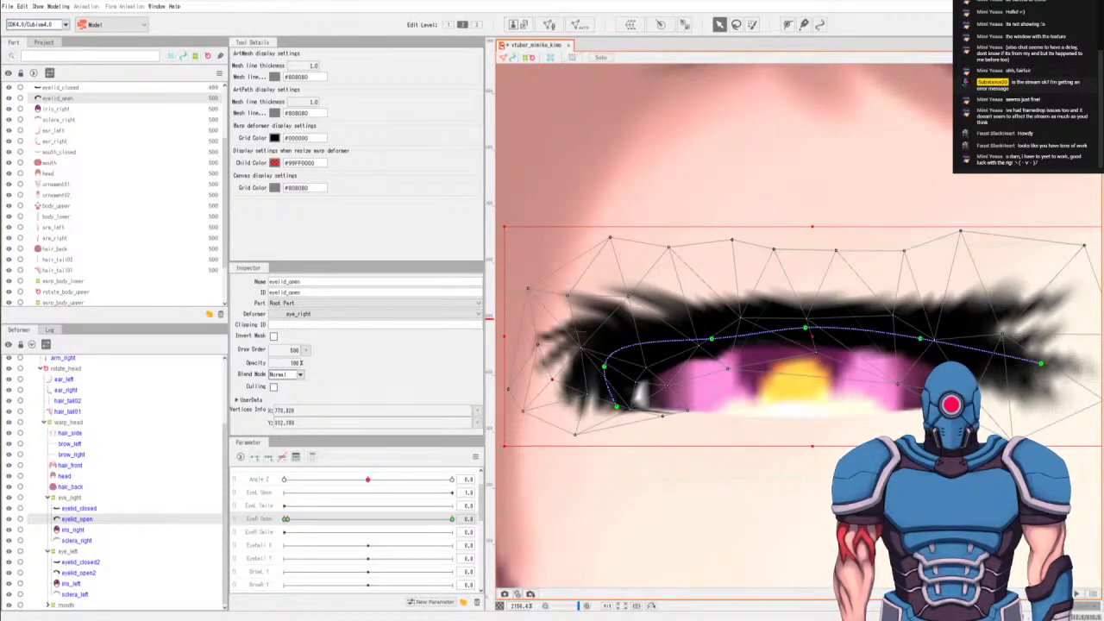
# Examine the right eye at face scale while moving EyeR Open between the key just above 0 and 0.
pyautogui.scroll(-5, 876, 294)
pyautogui.scroll(2, 875, 294)
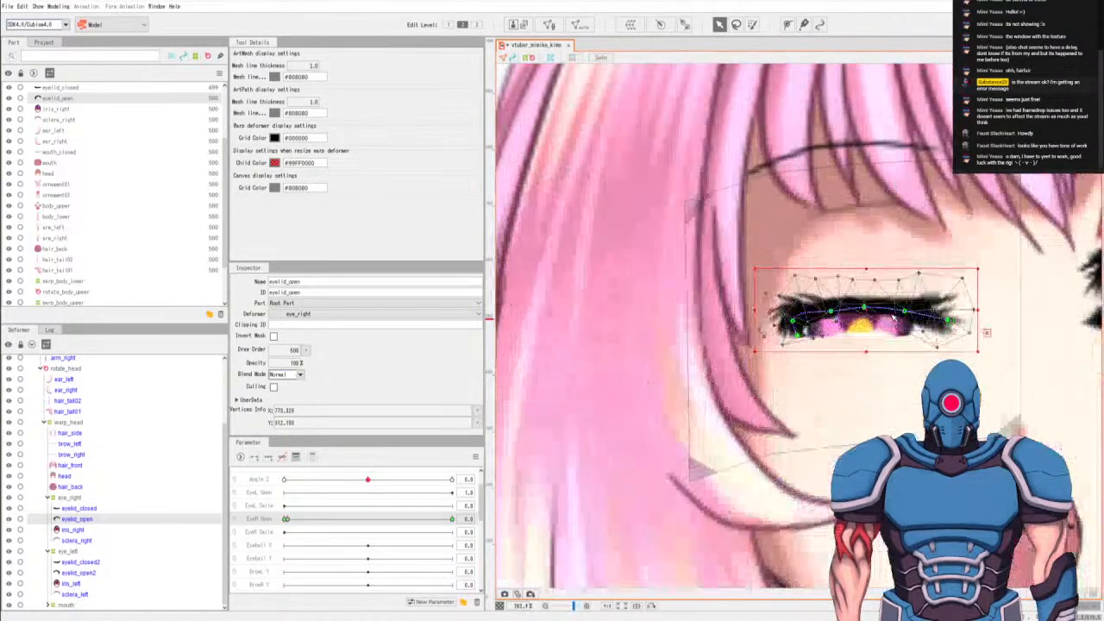
pyautogui.scroll(-2, 875, 294)
pyautogui.scroll(-2, 943, 335)
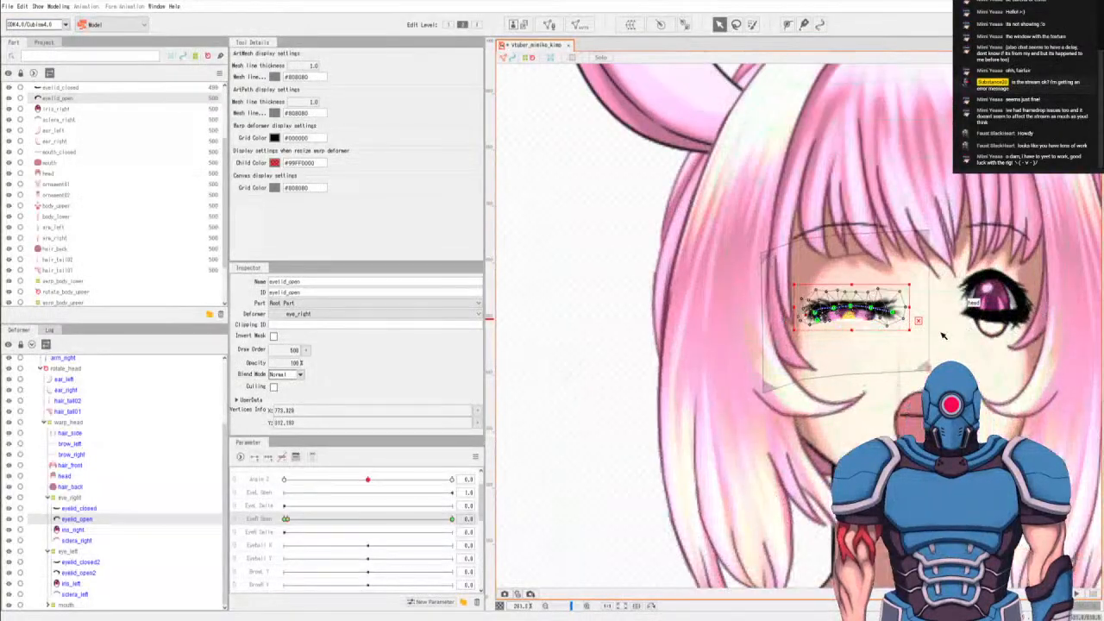
pyautogui.moveTo(299, 521); pyautogui.dragTo(170, 521)
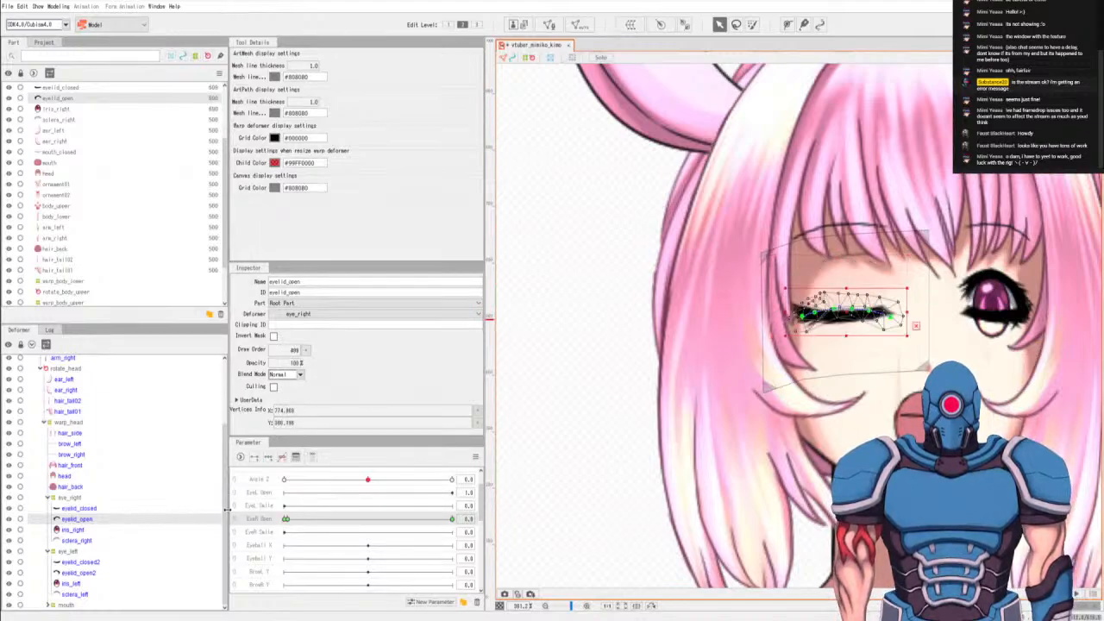
pyautogui.moveTo(300, 518); pyautogui.dragTo(274, 540)
pyautogui.click(284, 518)
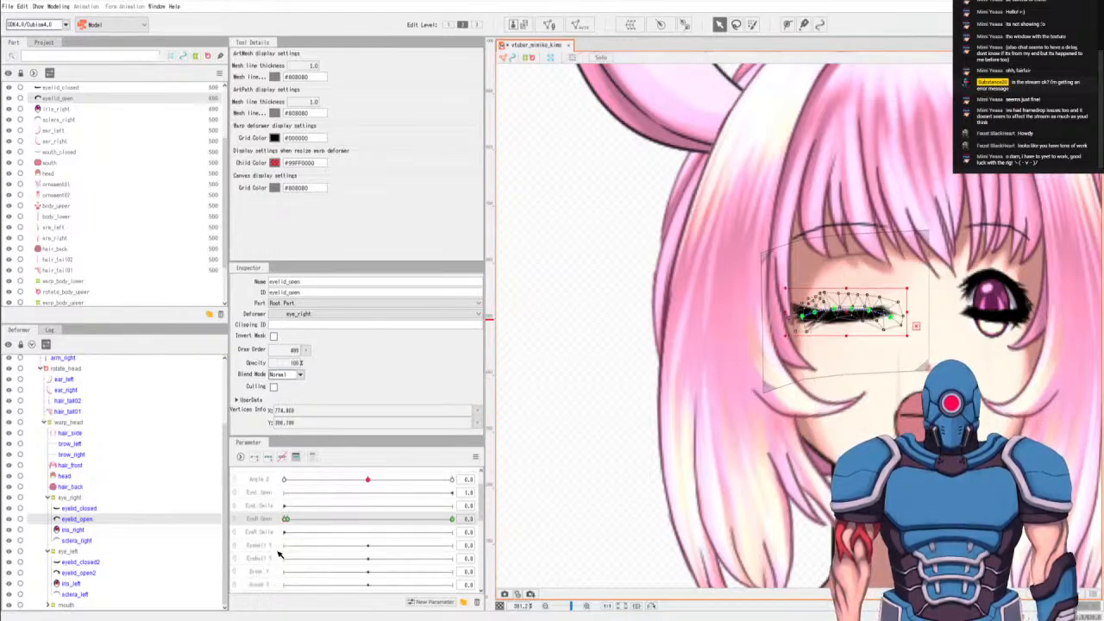
pyautogui.moveTo(288, 524); pyautogui.dragTo(285, 523)
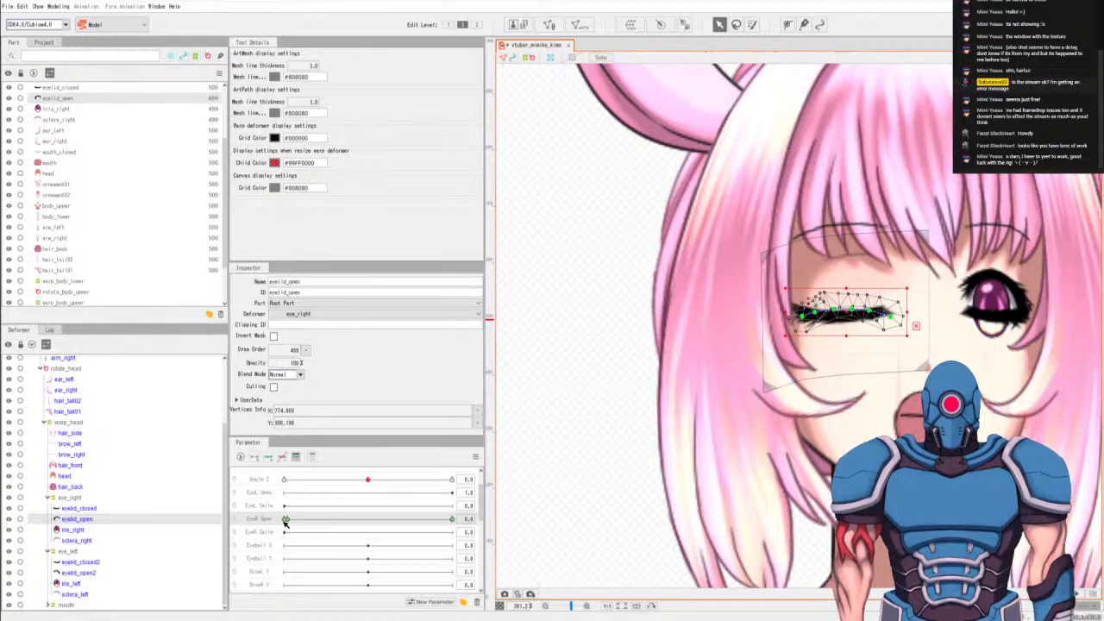
# At EyeR Open 0, set eyelid_closed's draw order to 510.
pyautogui.click(65, 508)
pyautogui.click(292, 350)
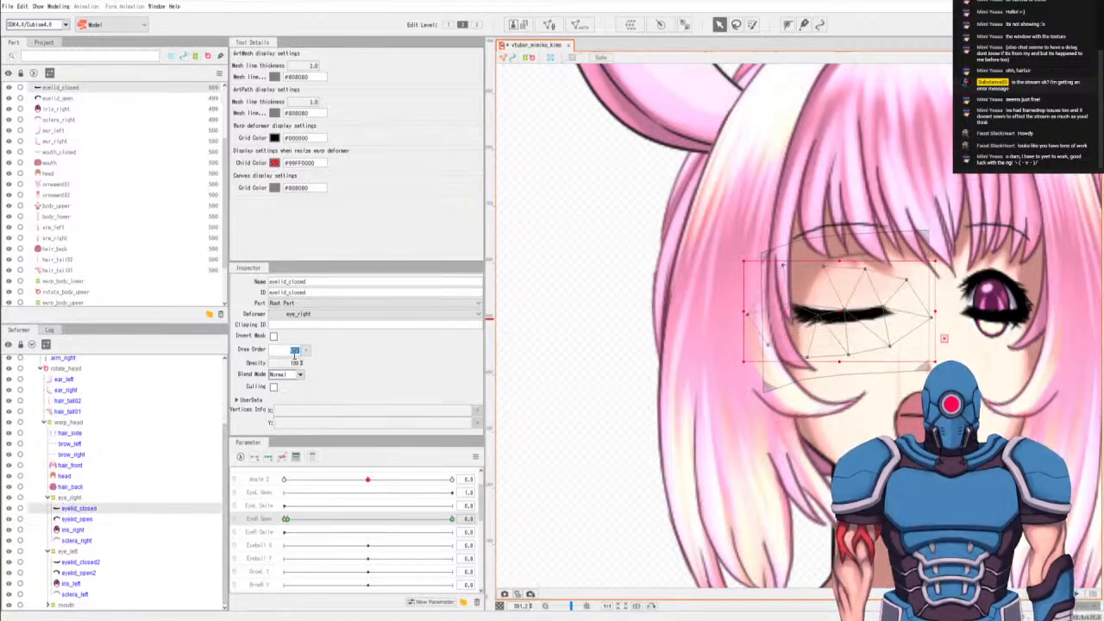
pyautogui.write('510')
pyautogui.press('Return')
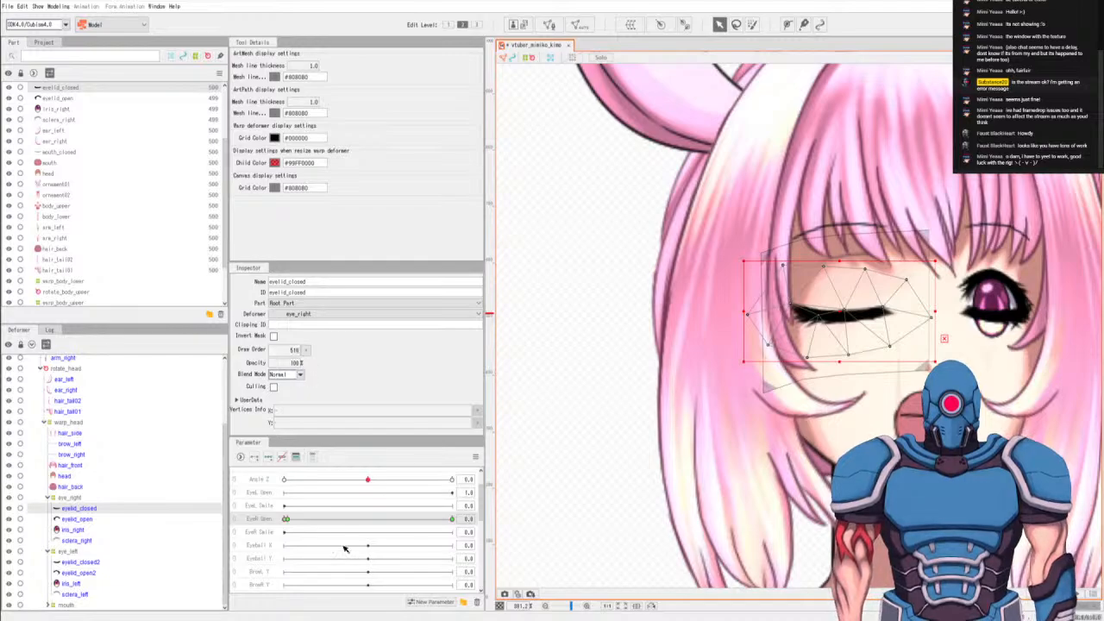
# At the EyeR Open key just above 0, pull eyelid_open's outer-corner lash vertex outward and adjust its upper outer lash vertex.
pyautogui.moveTo(285, 518)
pyautogui.mouseDown()
pyautogui.moveTo(451, 520)
pyautogui.moveTo(225, 533)
pyautogui.moveTo(562, 535)
pyautogui.moveTo(258, 534)
pyautogui.moveTo(291, 524)
pyautogui.mouseUp()
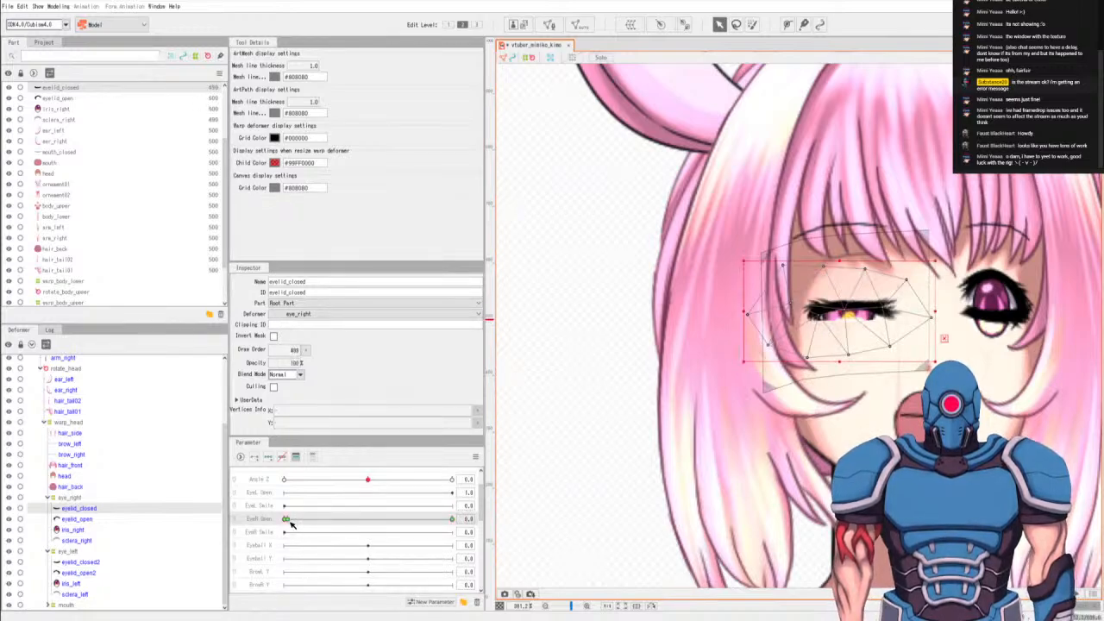
pyautogui.scroll(1, 806, 310)
pyautogui.scroll(3, 805, 311)
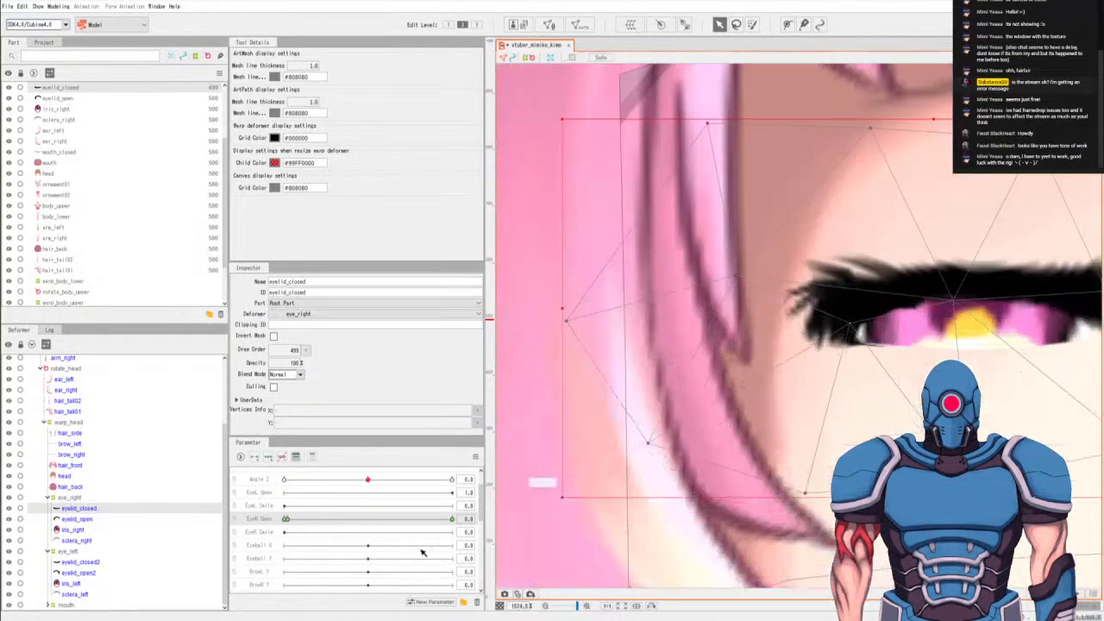
pyautogui.click(77, 519)
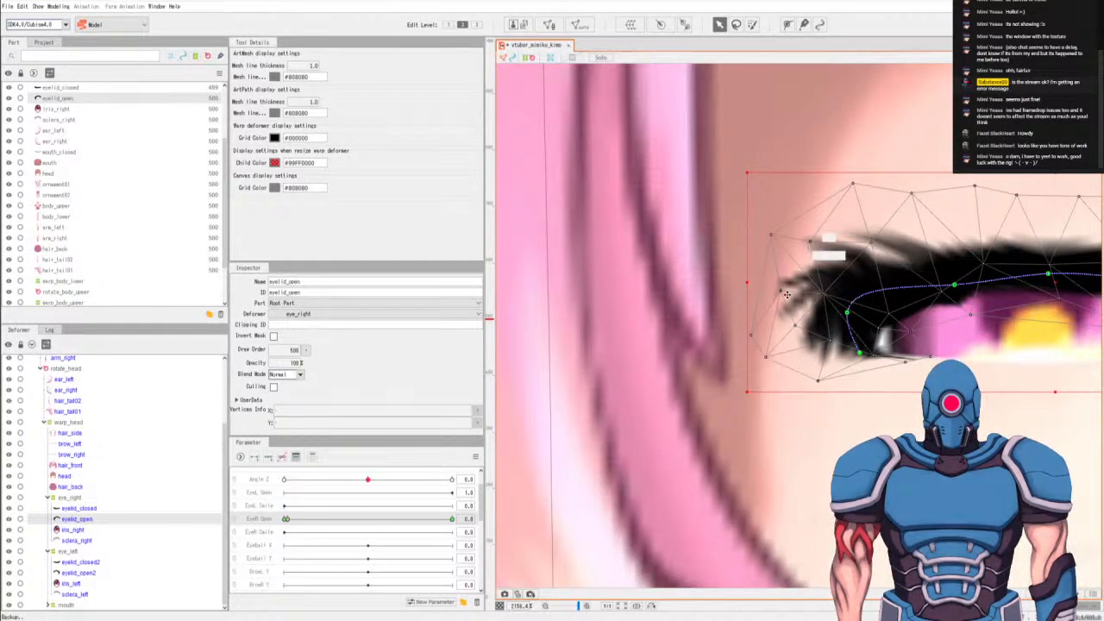
pyautogui.moveTo(750, 335); pyautogui.dragTo(747, 282)
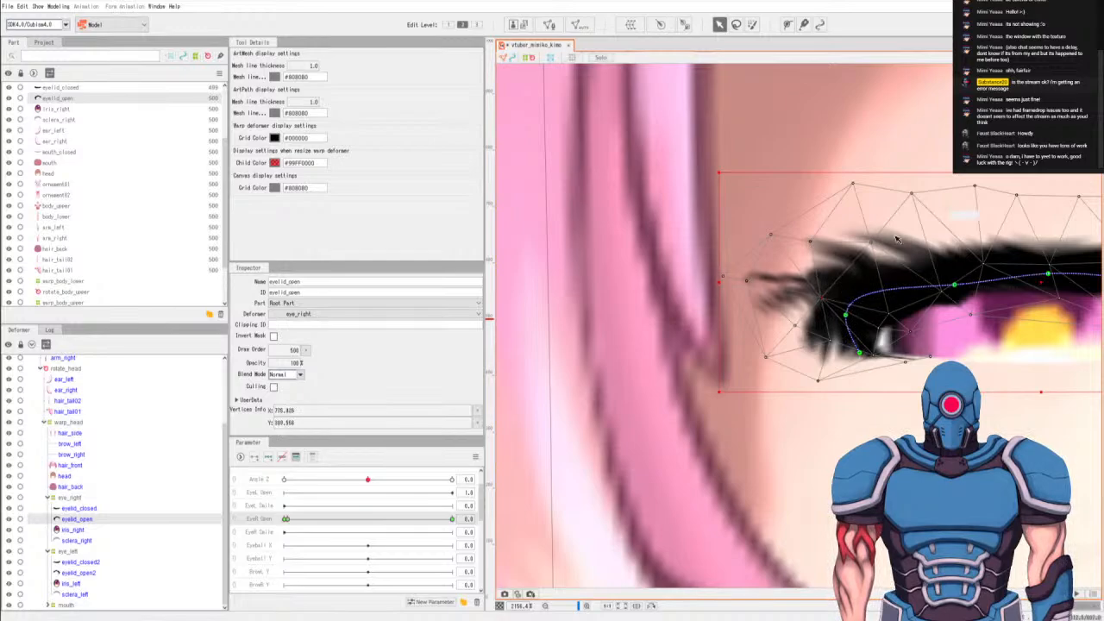
pyautogui.moveTo(872, 251); pyautogui.dragTo(874, 254)
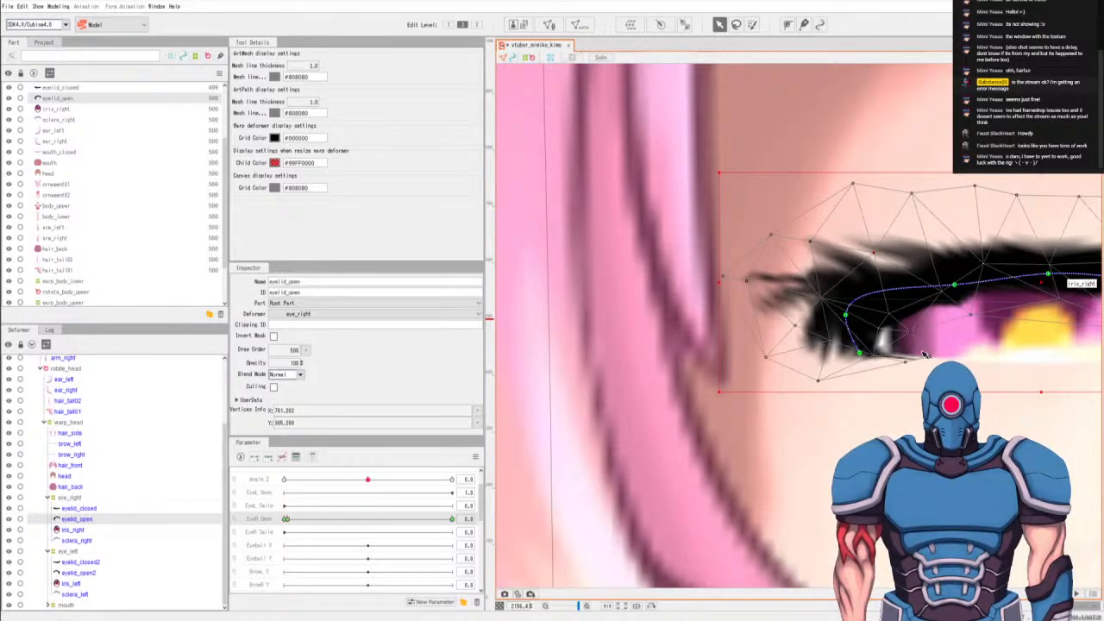
# Preview EyeR Open at 0.1, try shifting eyelid_open's outer deform path point outward, and undo that move.
pyautogui.scroll(-5, 781, 380)
pyautogui.moveTo(781, 379); pyautogui.dragTo(664, 384)
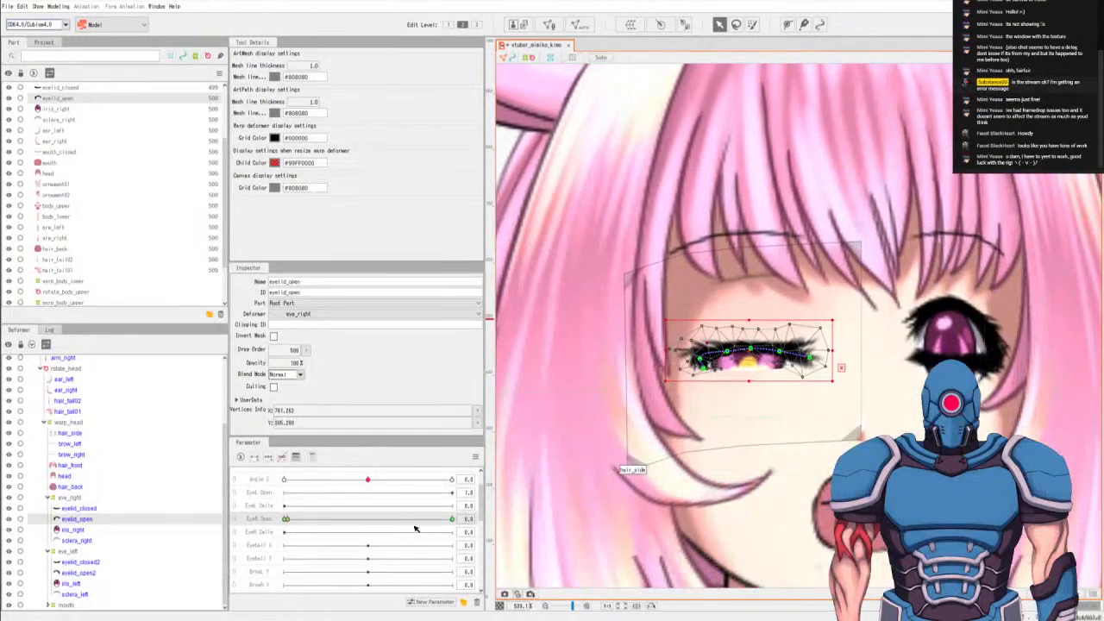
pyautogui.moveTo(291, 520)
pyautogui.mouseDown()
pyautogui.moveTo(449, 522)
pyautogui.moveTo(215, 526)
pyautogui.moveTo(373, 520)
pyautogui.moveTo(293, 520)
pyautogui.moveTo(265, 537)
pyautogui.moveTo(302, 538)
pyautogui.mouseUp()
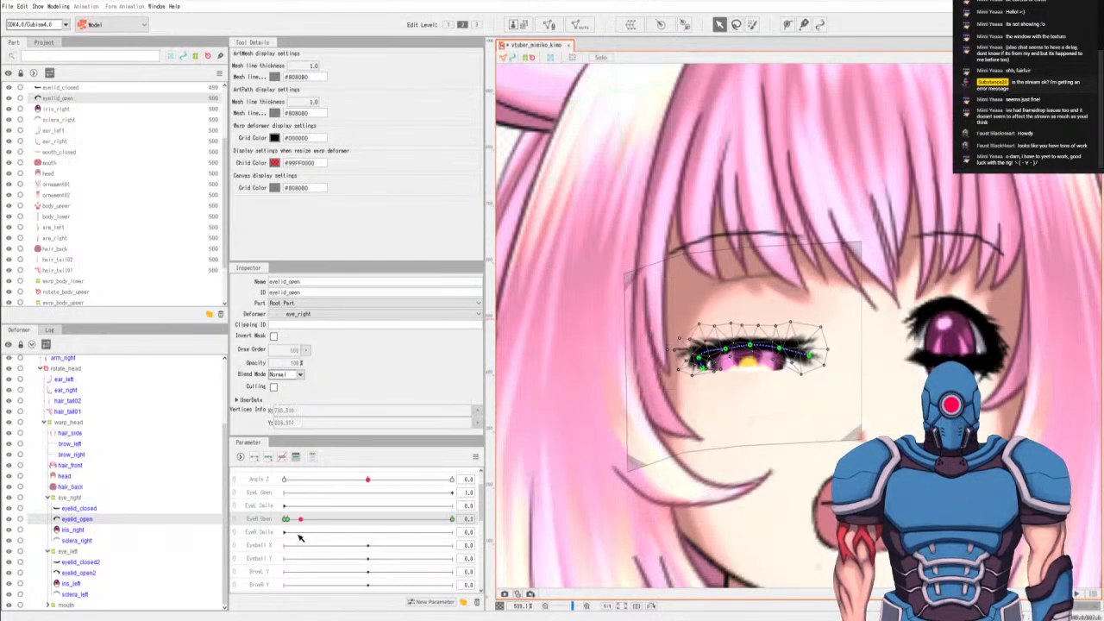
pyautogui.scroll(2, 715, 375)
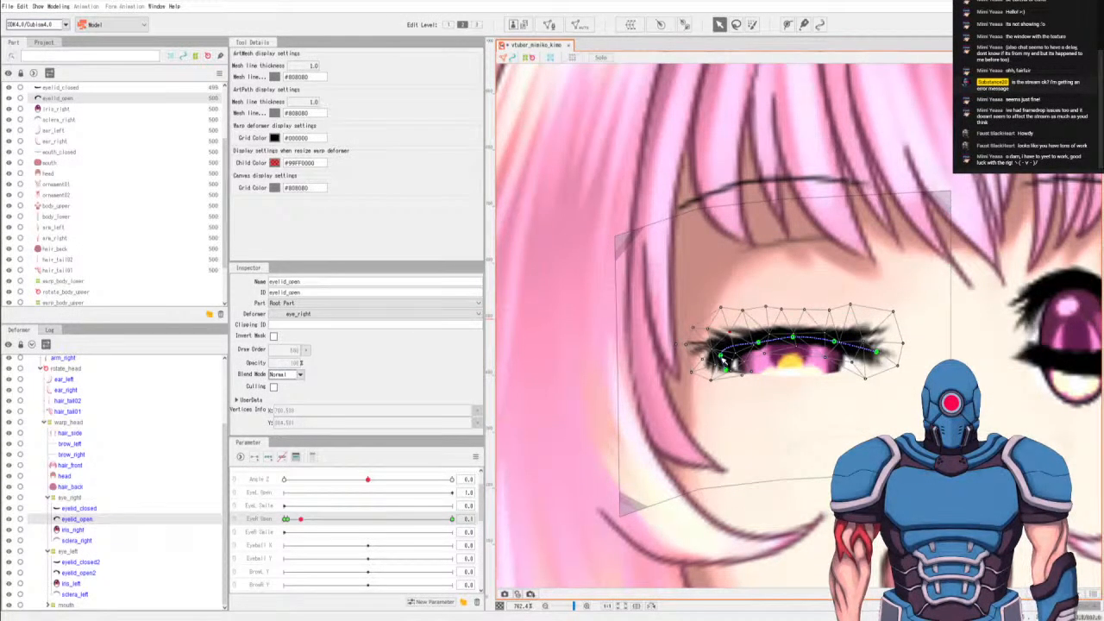
pyautogui.moveTo(721, 356); pyautogui.dragTo(709, 357)
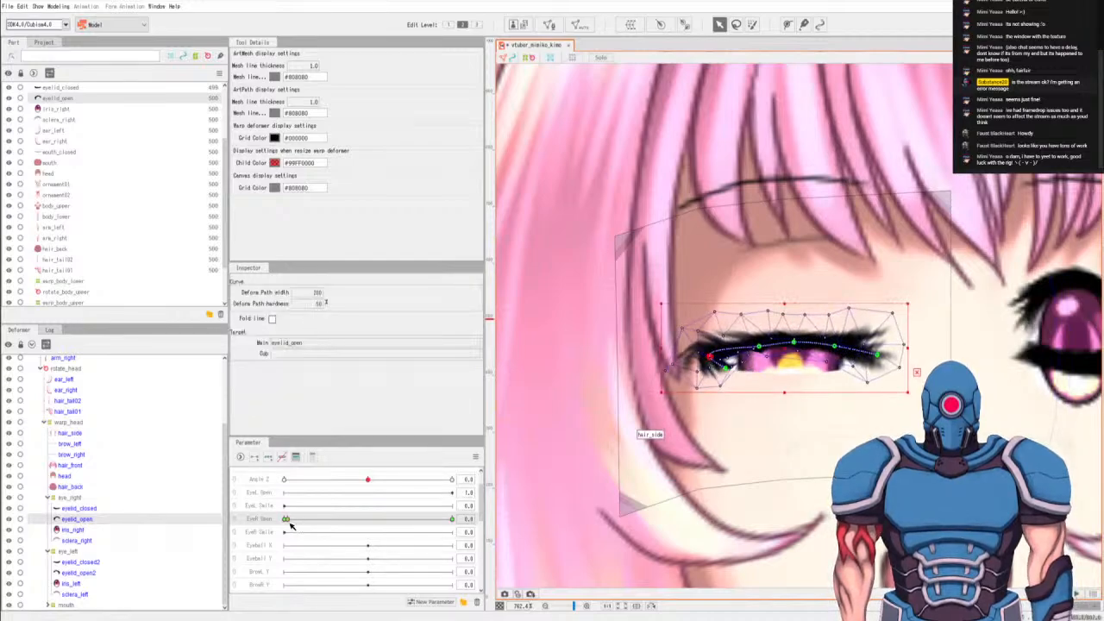
pyautogui.hotkey('ctrl', 'z')
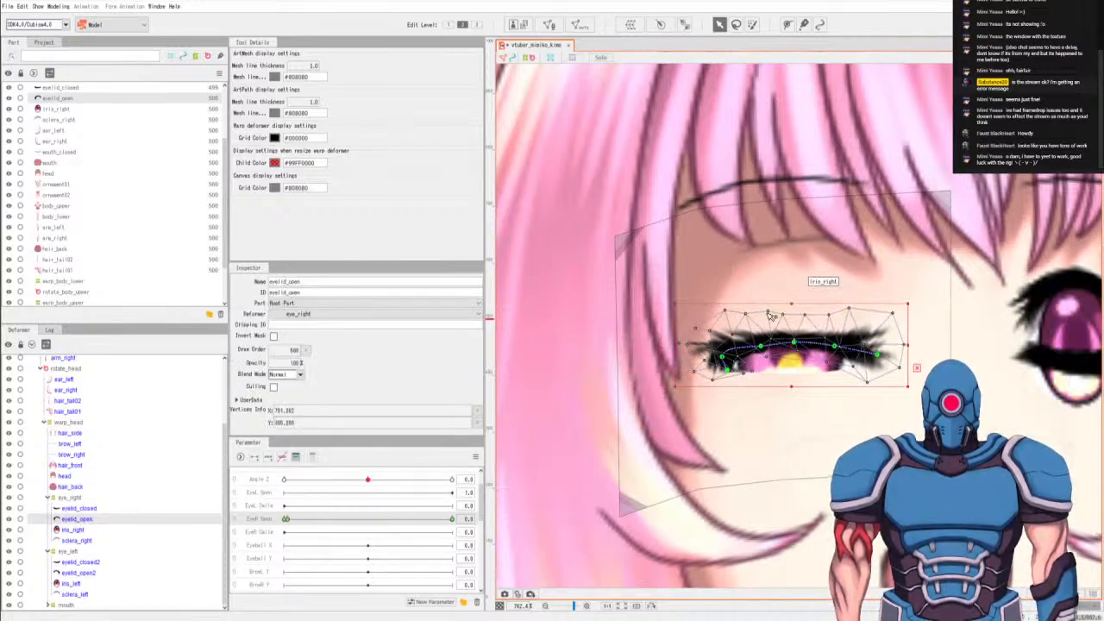
# Move eyelid_open's outer deform path point and its neighbour on the upper lid toward the outer corner.
pyautogui.moveTo(721, 356); pyautogui.dragTo(683, 361)
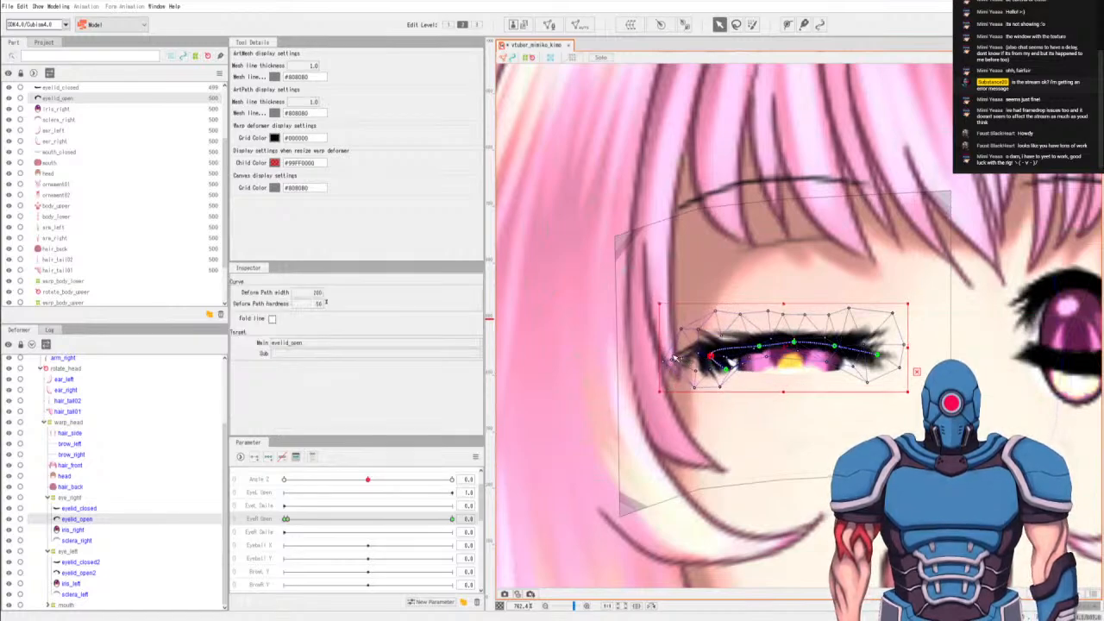
pyautogui.click(718, 335)
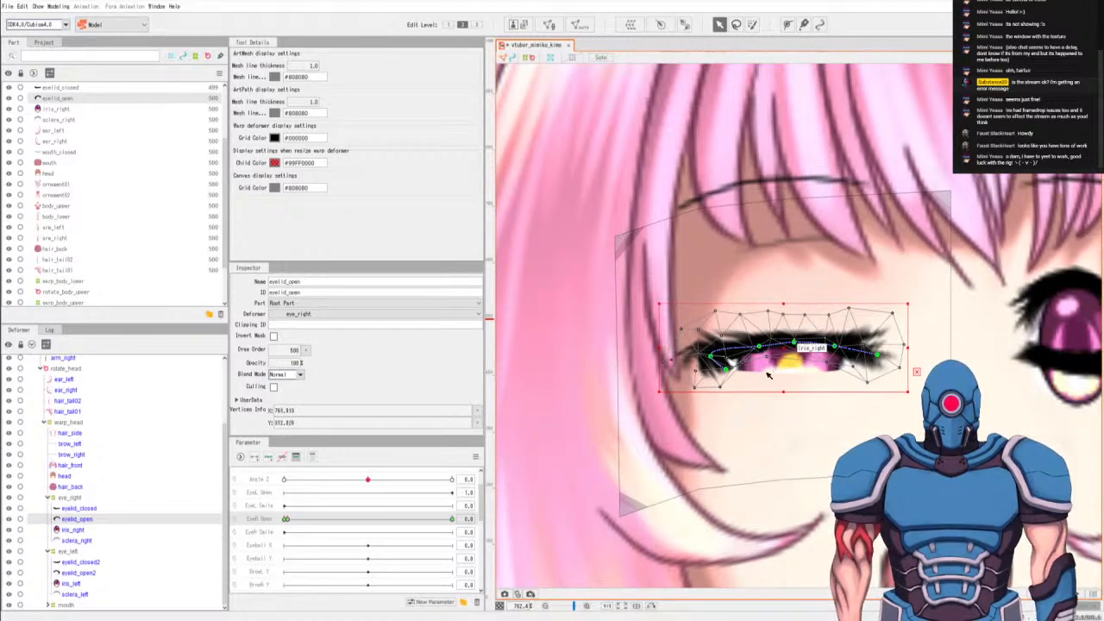
pyautogui.moveTo(728, 364); pyautogui.dragTo(743, 365)
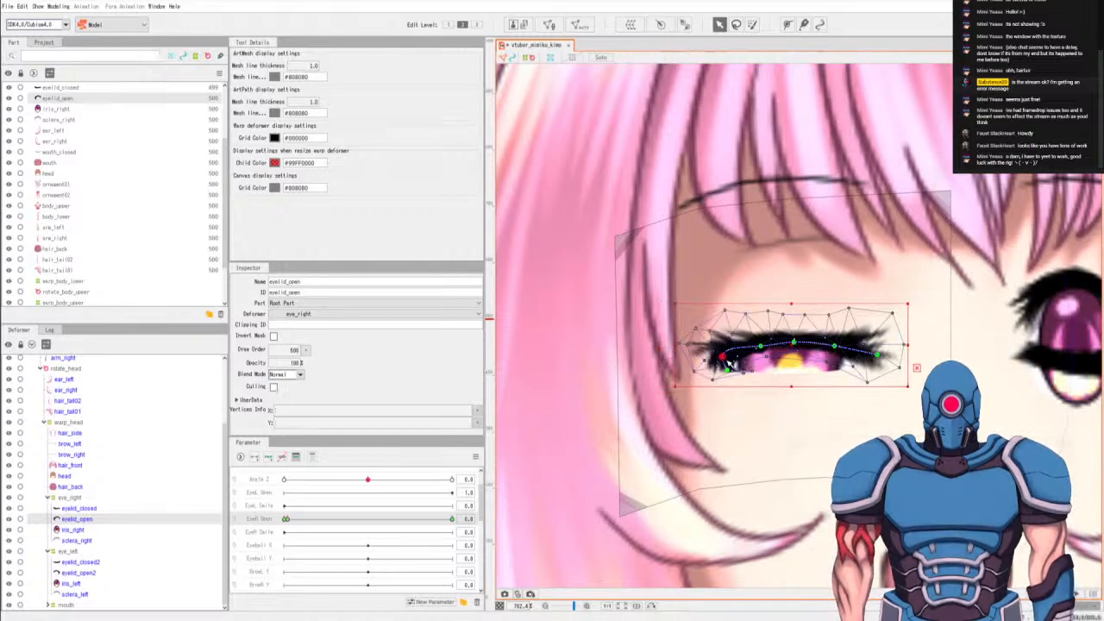
pyautogui.hotkey('ctrl', 'z')
pyautogui.click(752, 345)
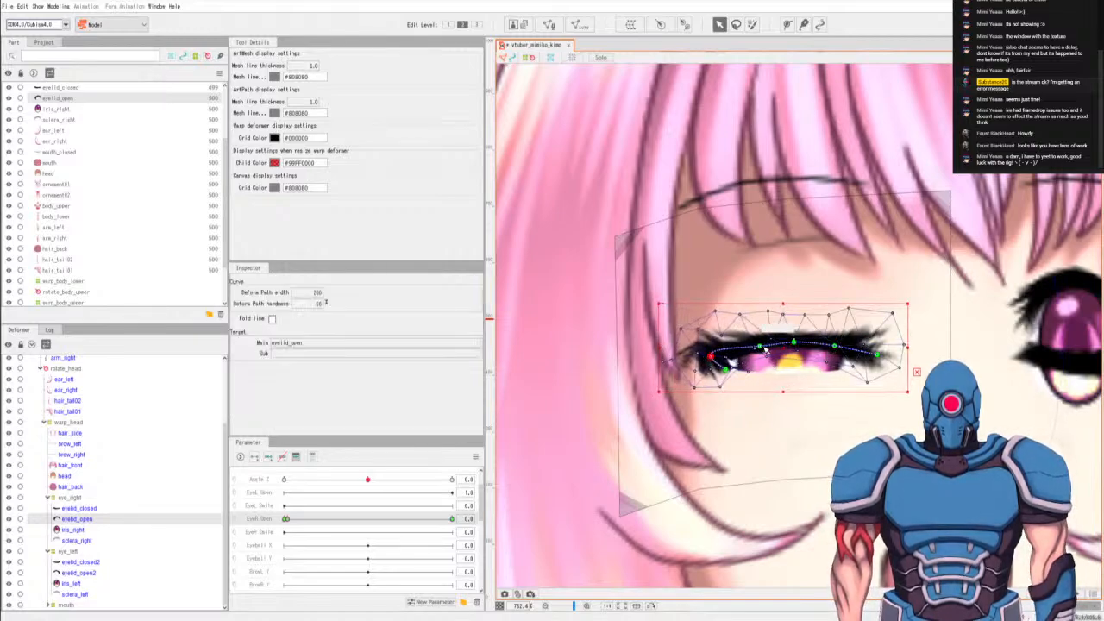
# Reposition eyelid_open's mesh vertices at the outer lash tip and along the upper lid to smooth the lash shape.
pyautogui.click(678, 355)
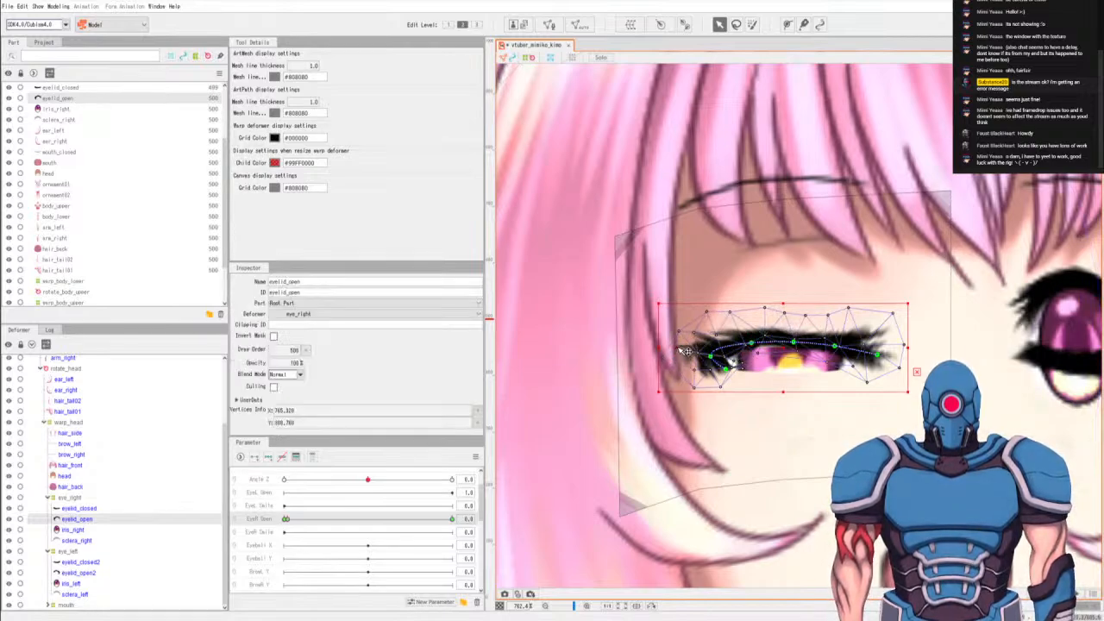
pyautogui.moveTo(677, 362); pyautogui.dragTo(655, 349)
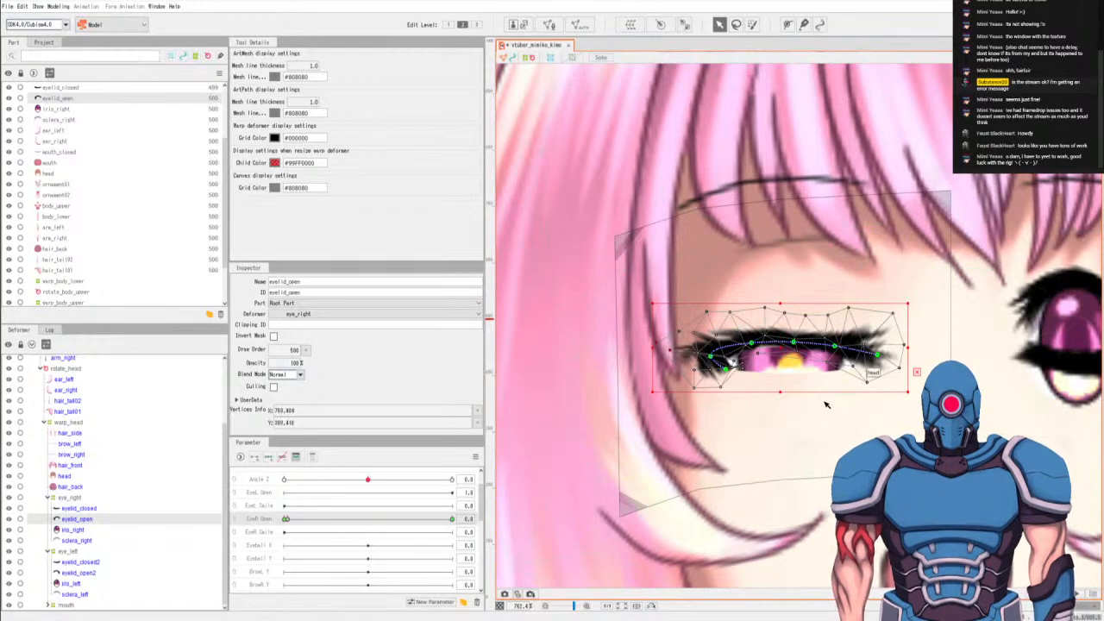
pyautogui.click(718, 331)
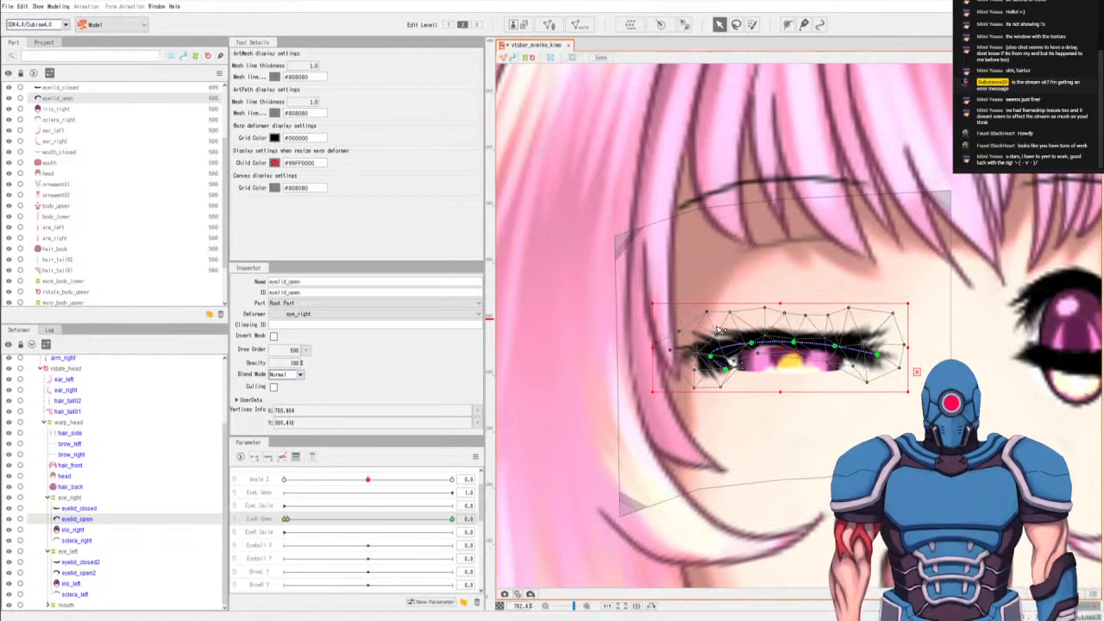
pyautogui.click(770, 340)
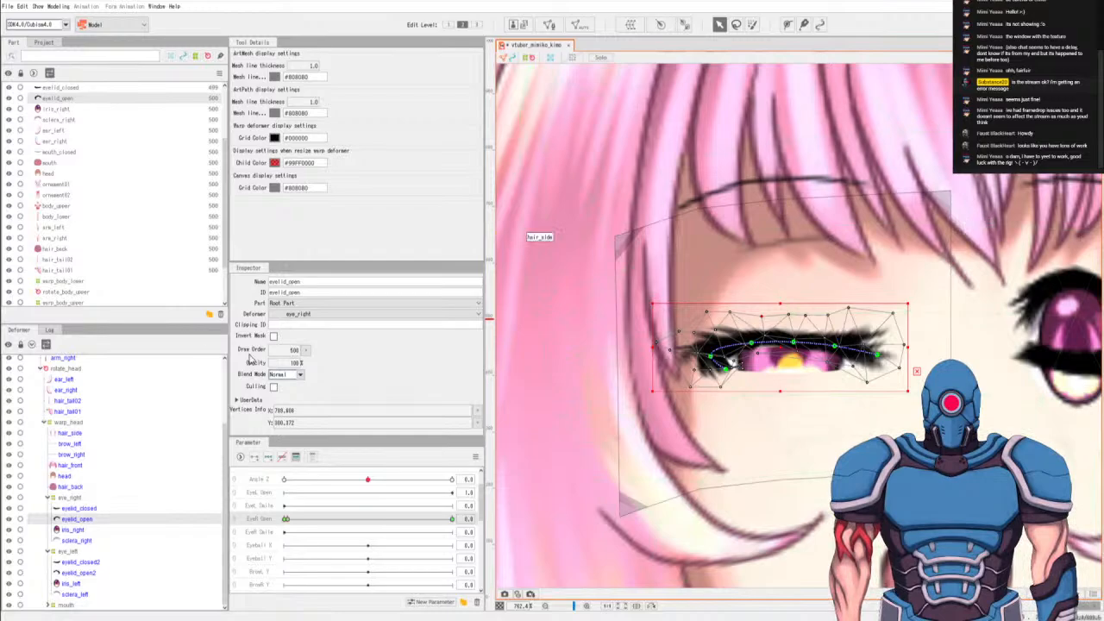
# Set EyeR Open to 1 and examine the fully open right eye at face scale.
pyautogui.moveTo(309, 520); pyautogui.dragTo(460, 535)
pyautogui.scroll(-5, 741, 336)
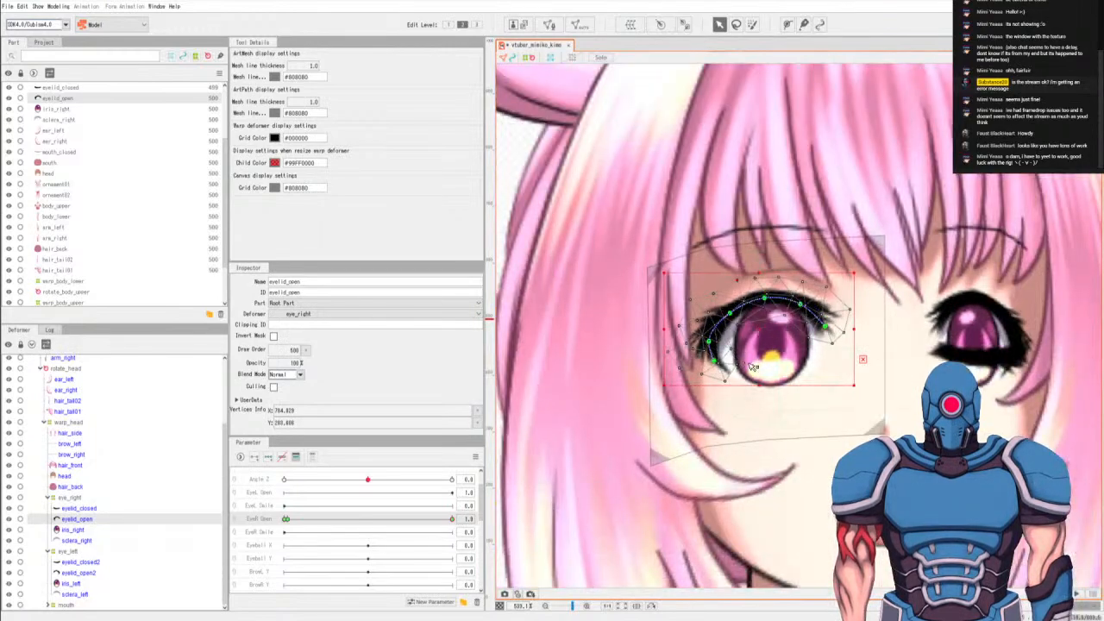
pyautogui.scroll(3, 694, 357)
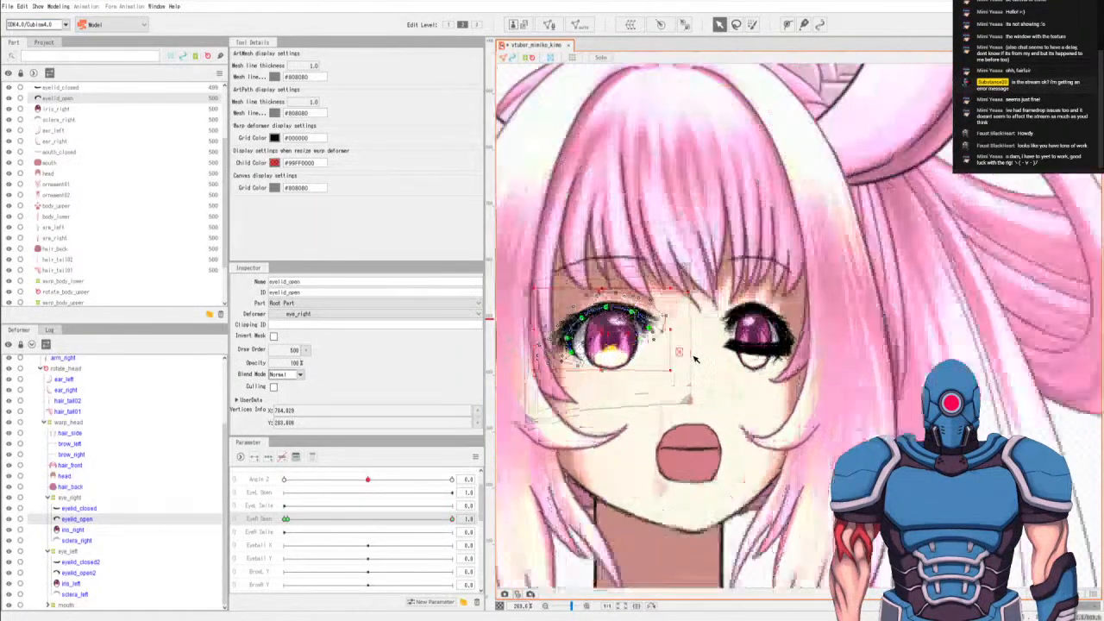
pyautogui.scroll(-3, 694, 358)
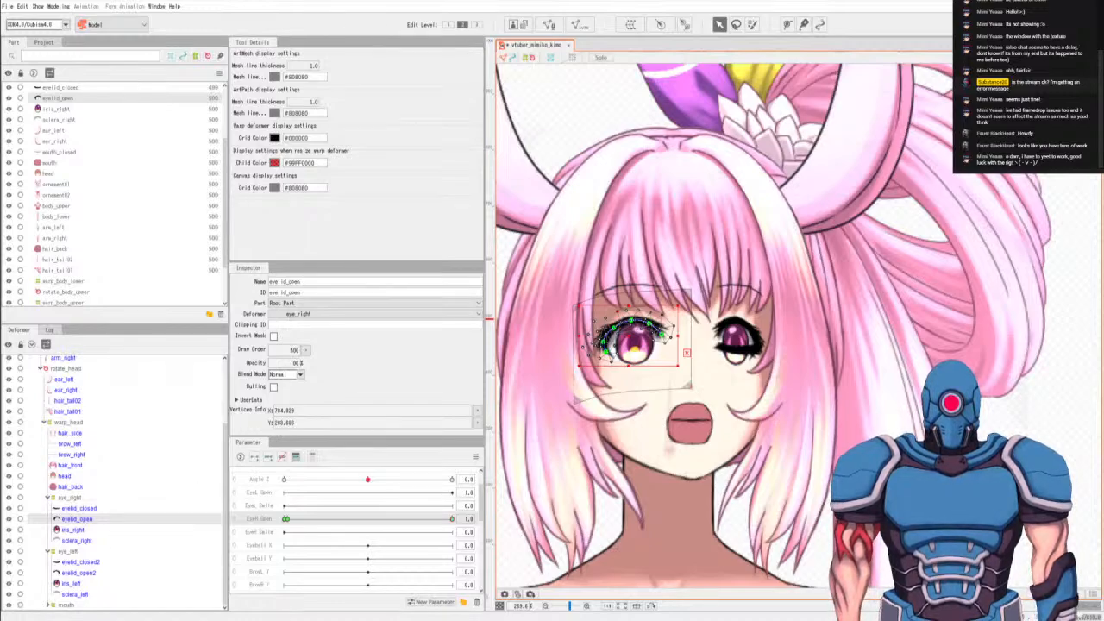
# Reset the head's Angle X and Angle Y to 0, and close the right eye by setting EyeR Open to 0.
pyautogui.click(80, 562)
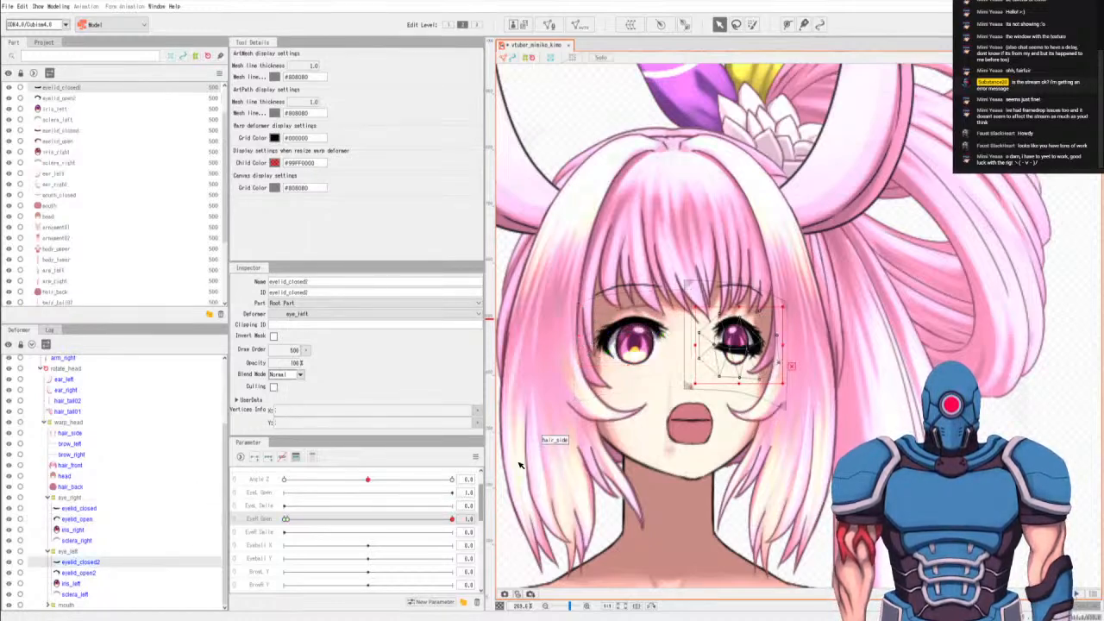
pyautogui.scroll(2, 352, 522)
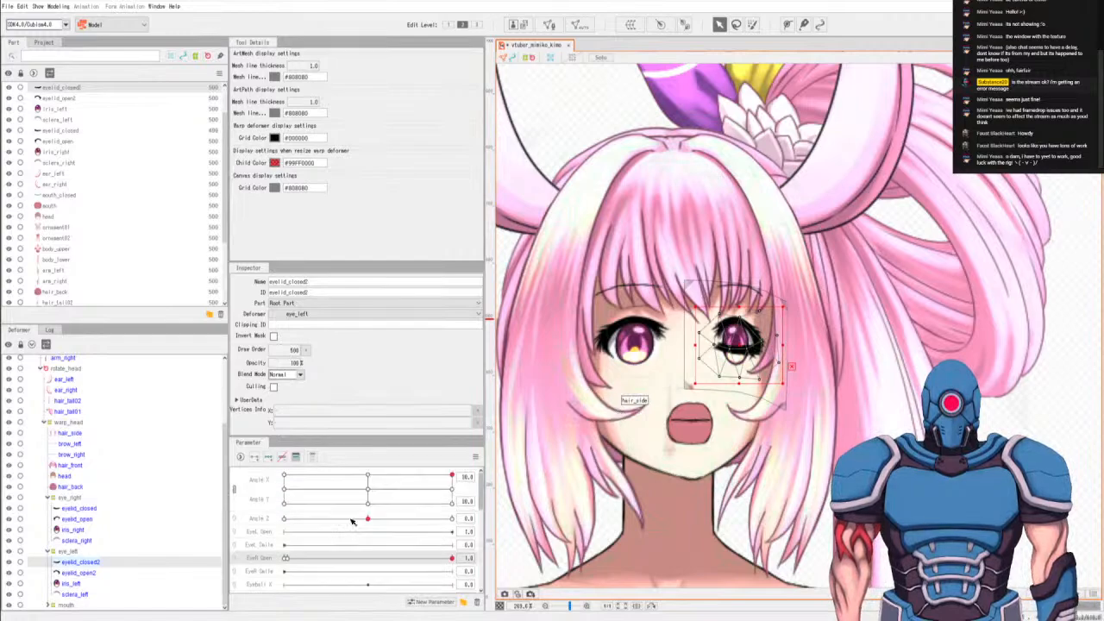
pyautogui.click(367, 493)
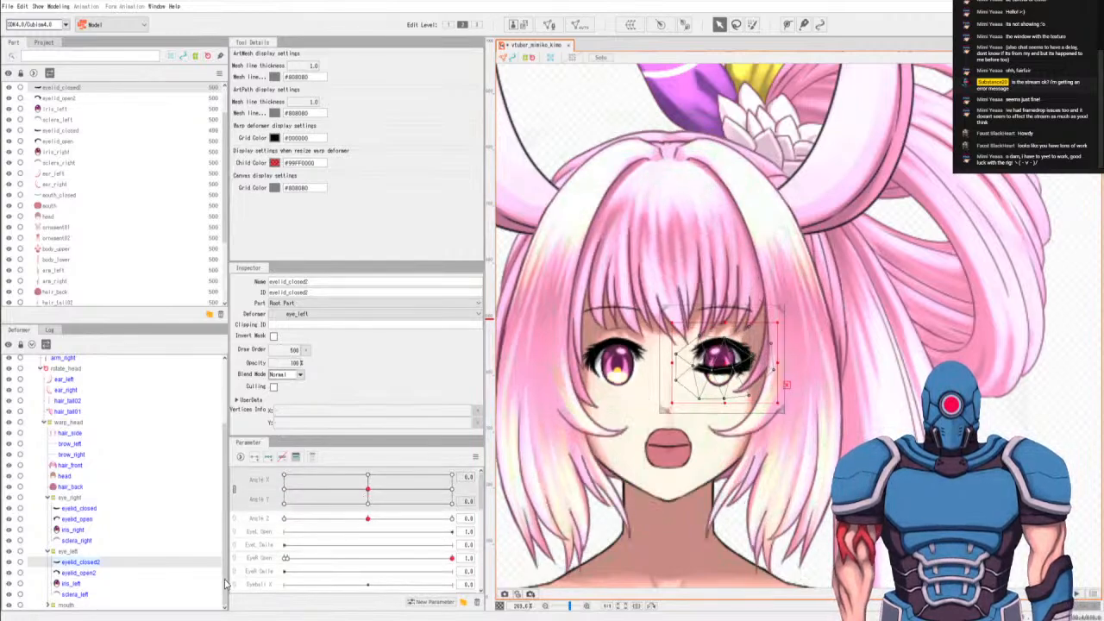
pyautogui.scroll(-4, 346, 561)
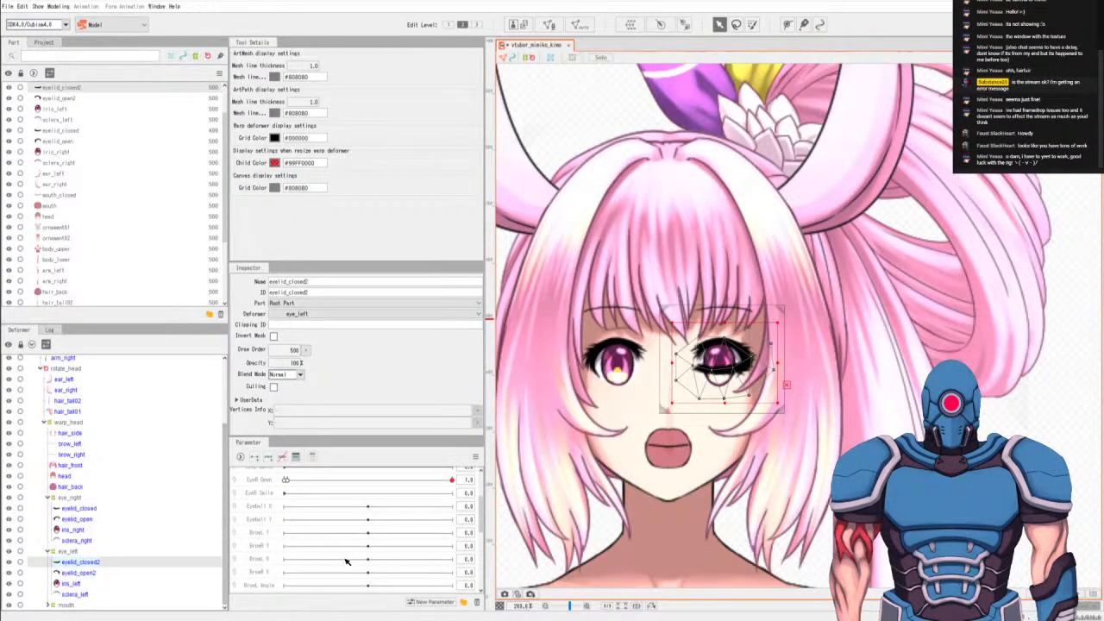
pyautogui.click(71, 499)
pyautogui.click(79, 509)
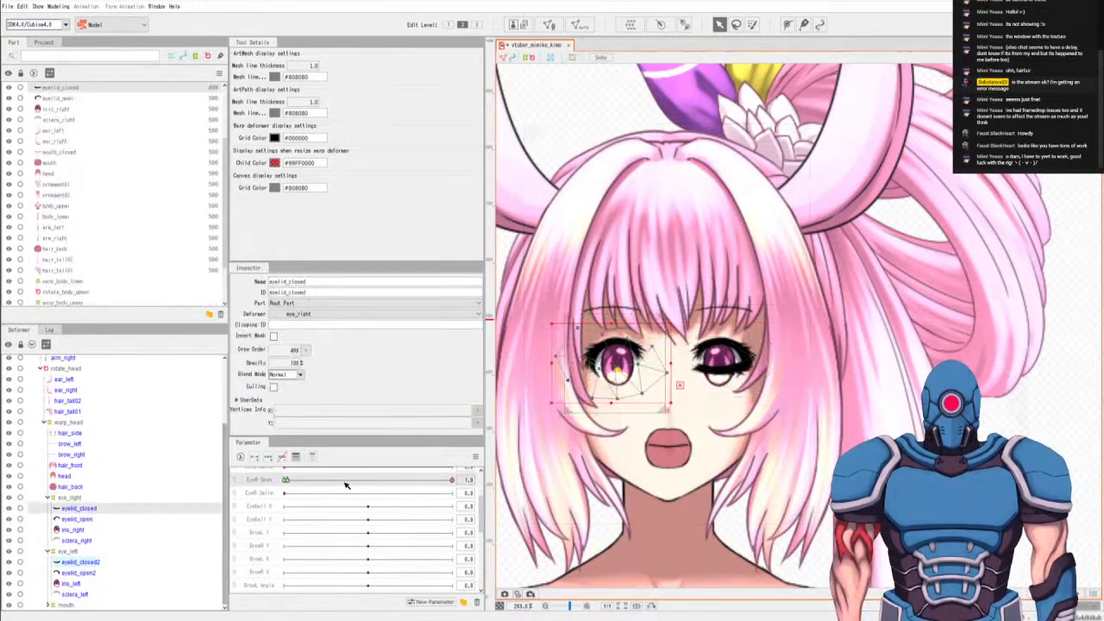
pyautogui.moveTo(345, 483); pyautogui.dragTo(166, 508)
# Add two keys, at 0 and 1, on EyeL Open for eyelid_closed2, eyelid_open2, iris_left and sclera_left.
pyautogui.scroll(3, 362, 499)
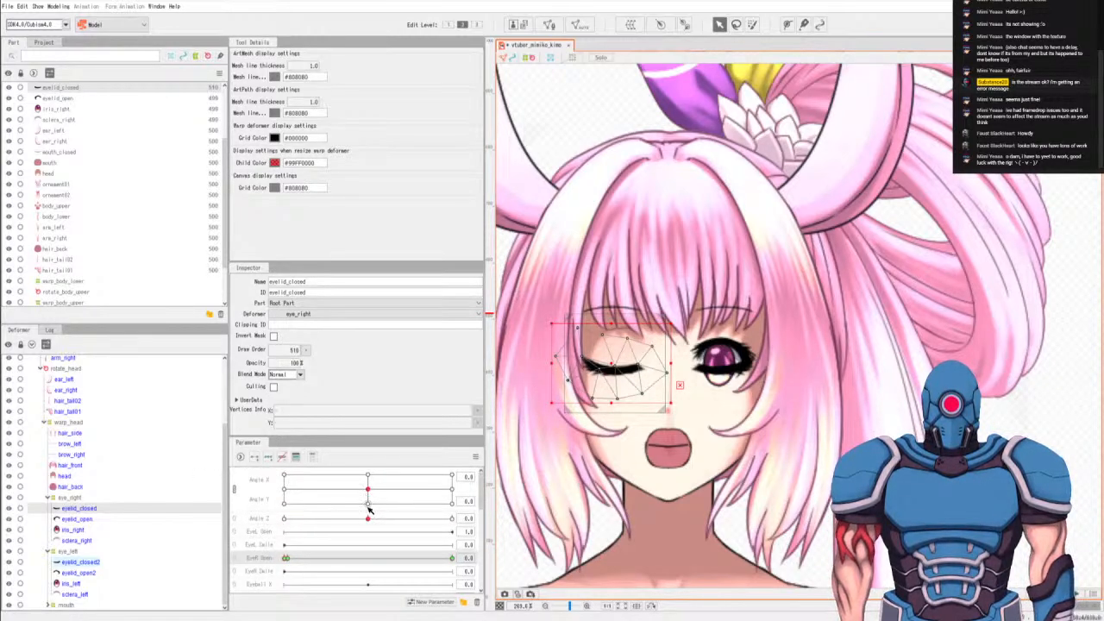
pyautogui.click(86, 563)
pyautogui.keyDown('shift'); pyautogui.click(74, 595); pyautogui.keyUp('shift')
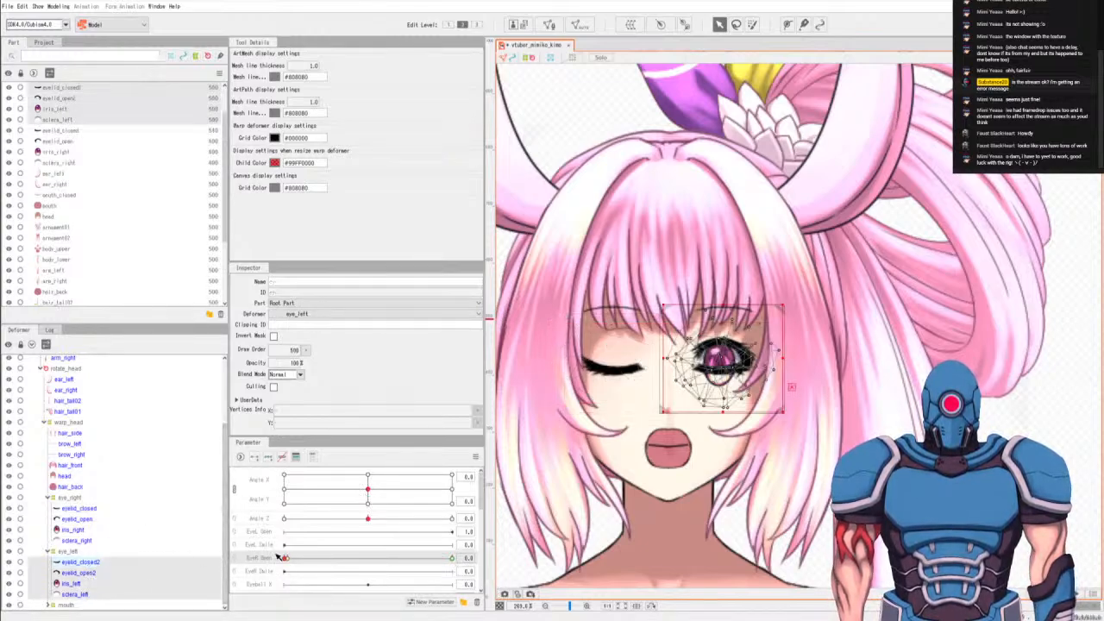
pyautogui.scroll(-2, 295, 544)
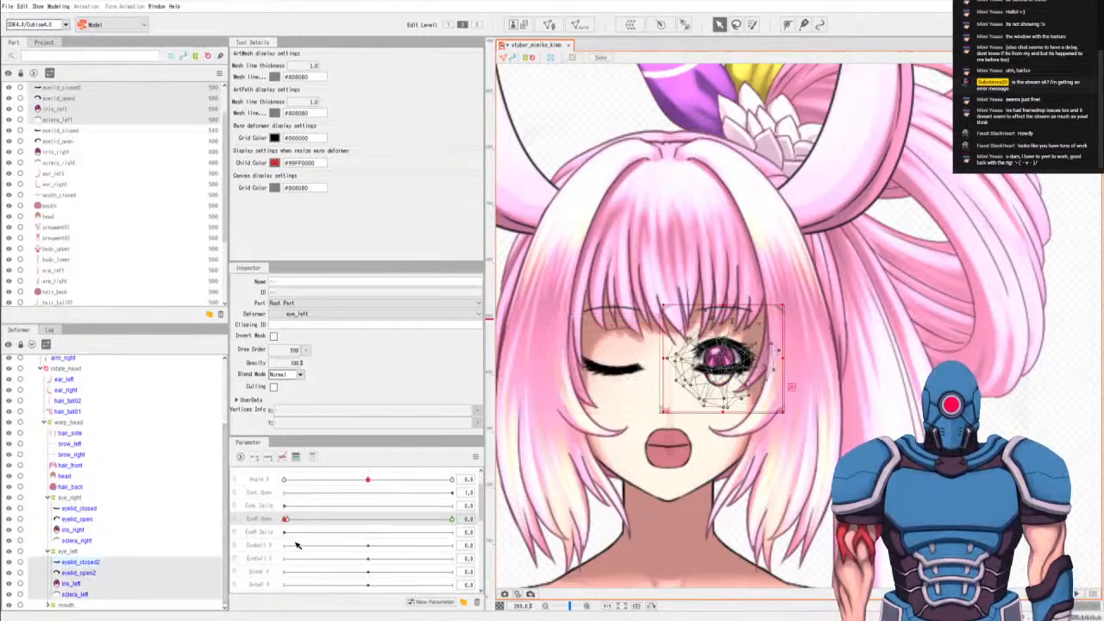
pyautogui.click(268, 491)
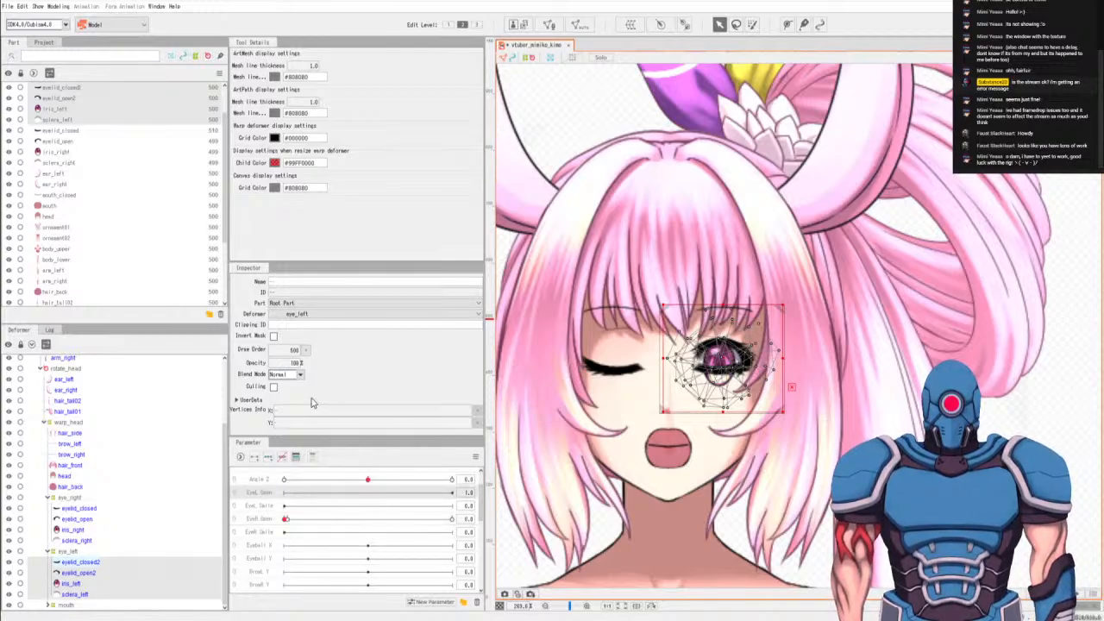
pyautogui.click(257, 463)
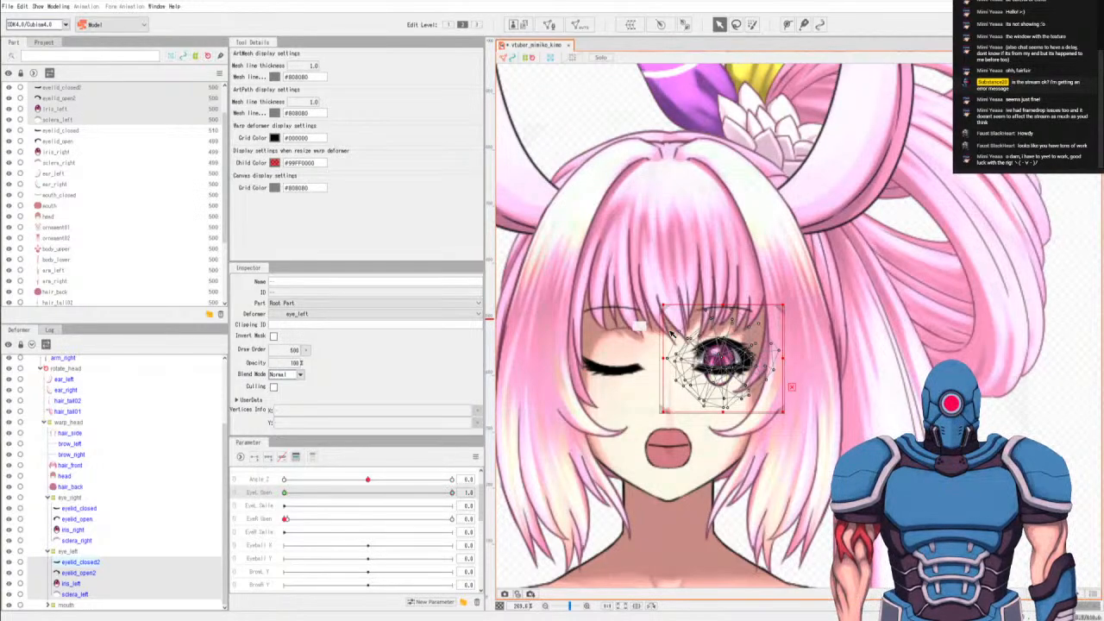
# Set the draw order of the left eye's eyelid_closed2 to 510.
pyautogui.click(63, 562)
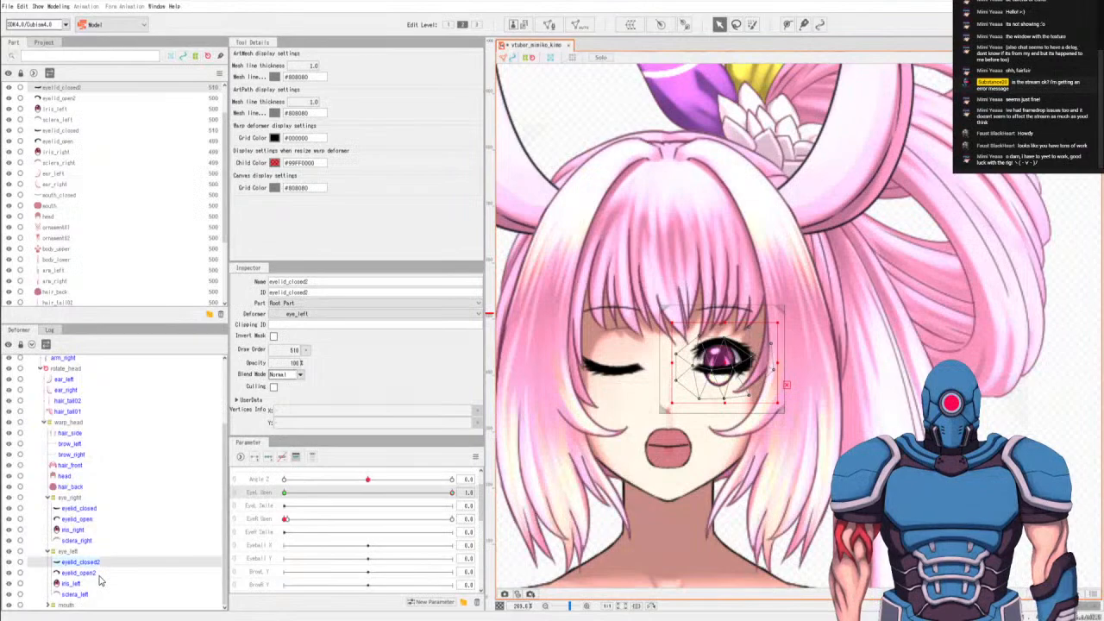
pyautogui.click(98, 574)
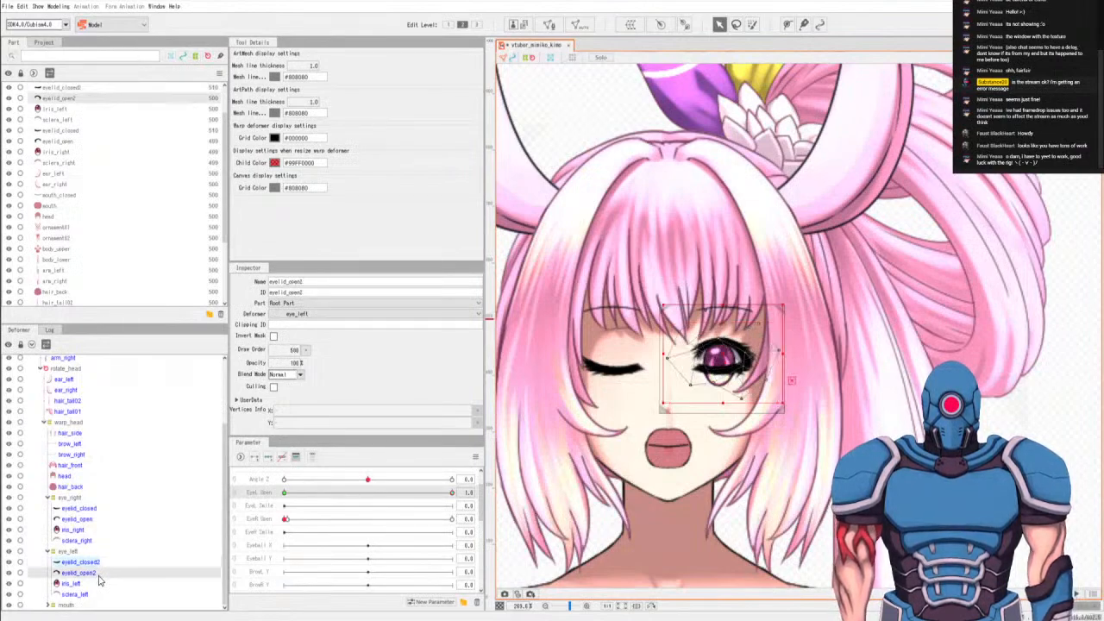
pyautogui.click(96, 562)
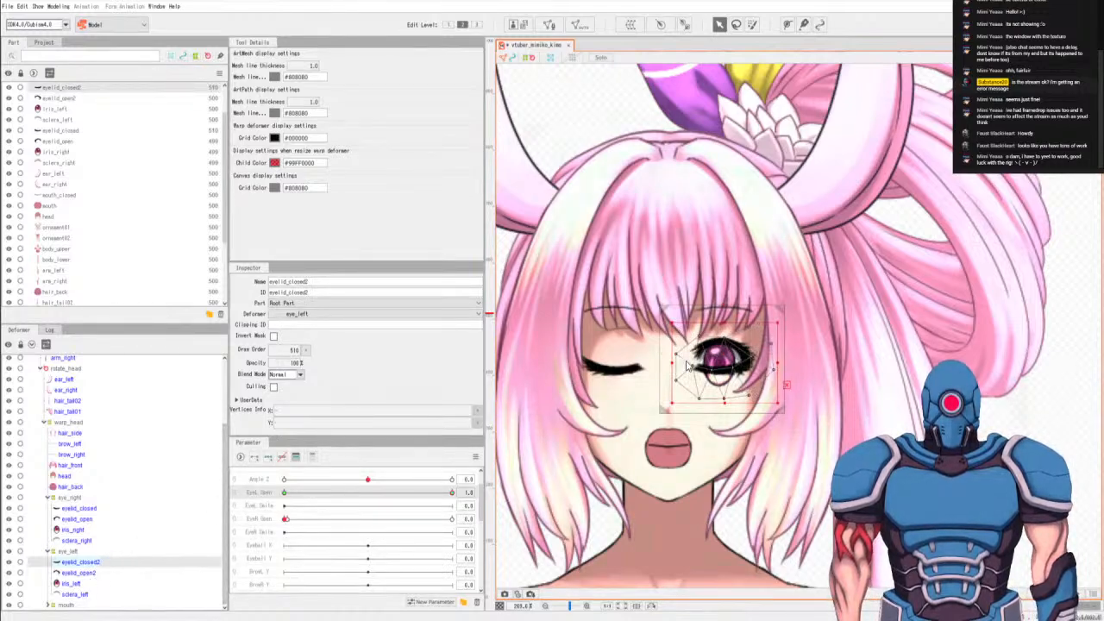
pyautogui.scroll(2, 731, 349)
pyautogui.scroll(2, 730, 349)
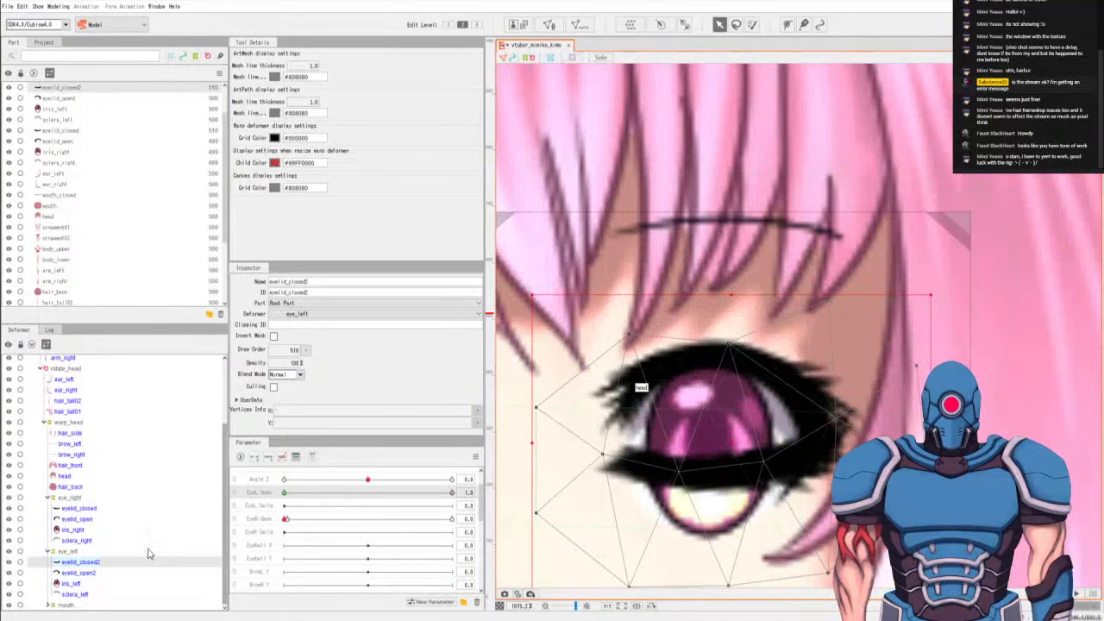
# Select the left eye's eyelid_open2 and hide iris_left, sclera_left and eyelid_closed2 to isolate it.
pyautogui.click(83, 573)
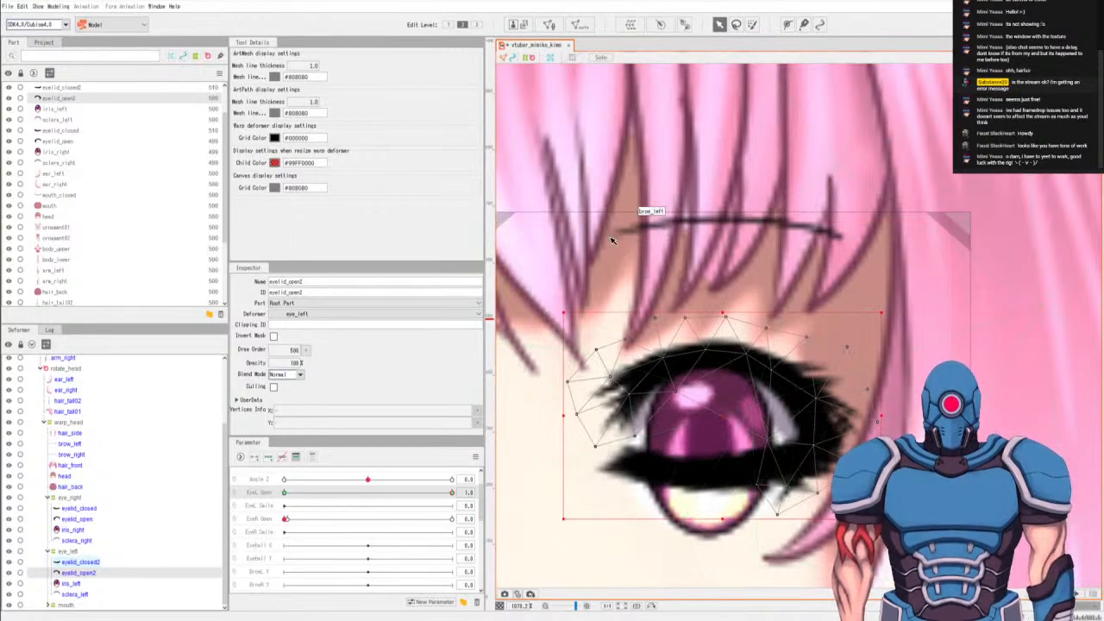
pyautogui.scroll(3, 737, 439)
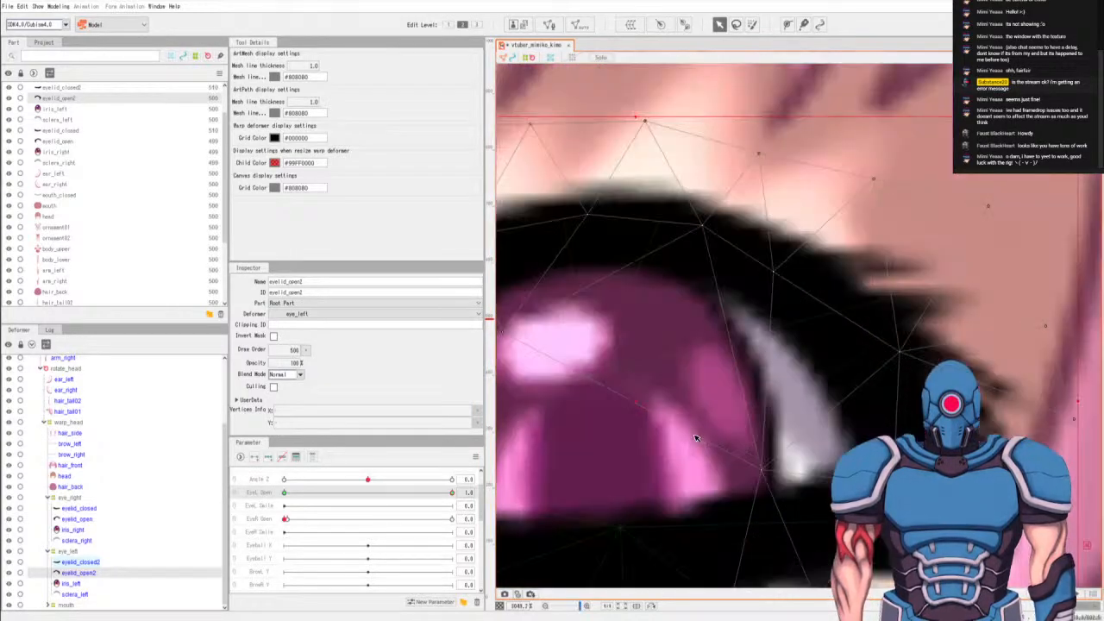
pyautogui.scroll(-2, 695, 438)
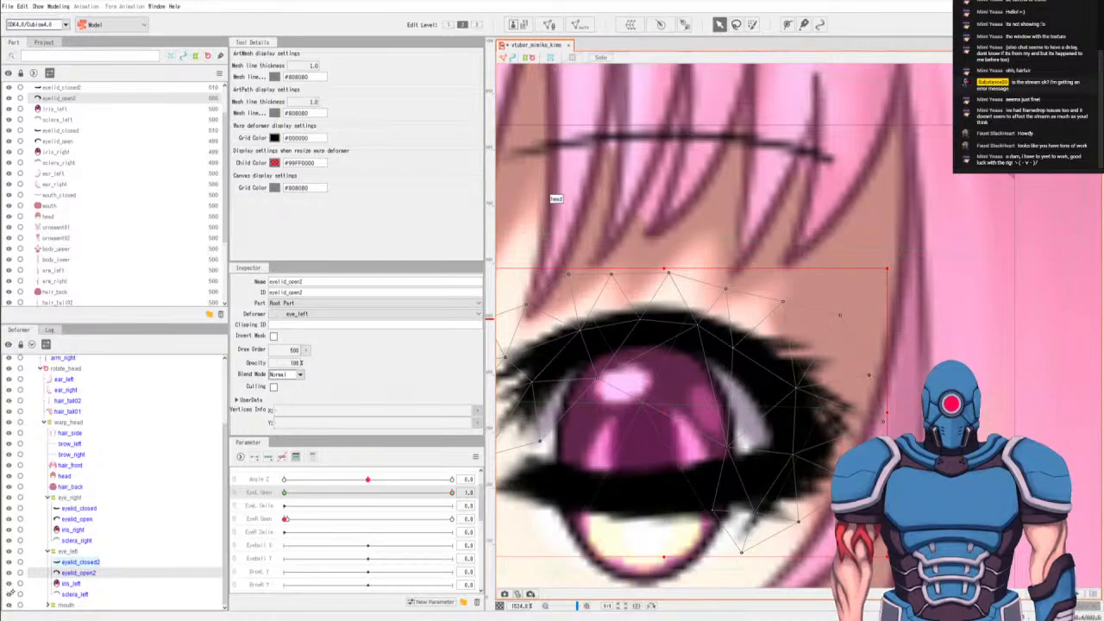
pyautogui.click(9, 584)
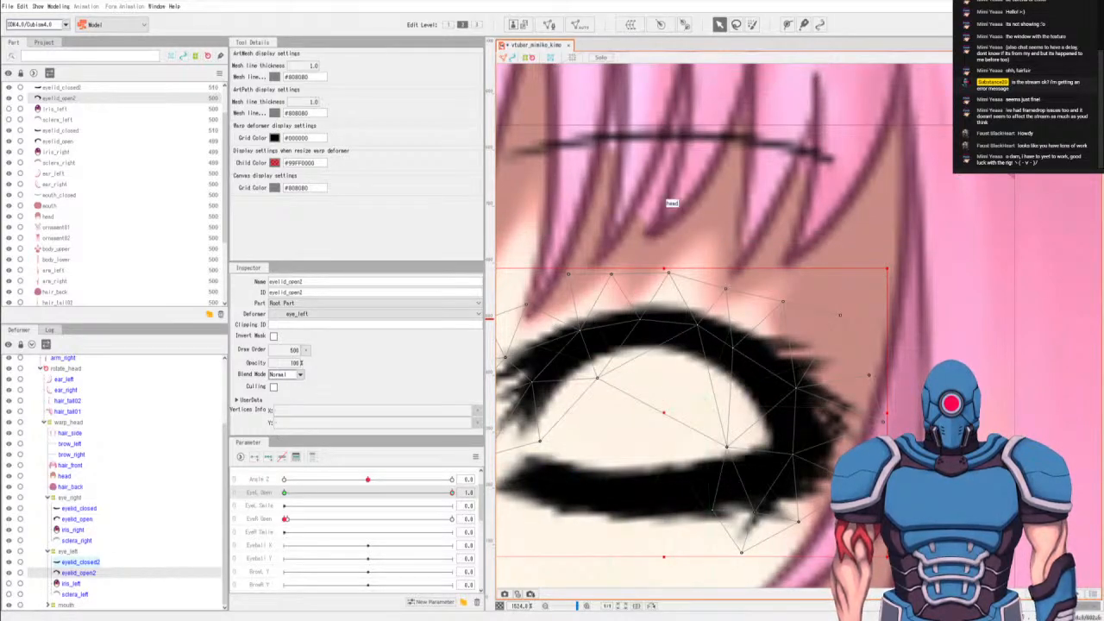
pyautogui.click(9, 561)
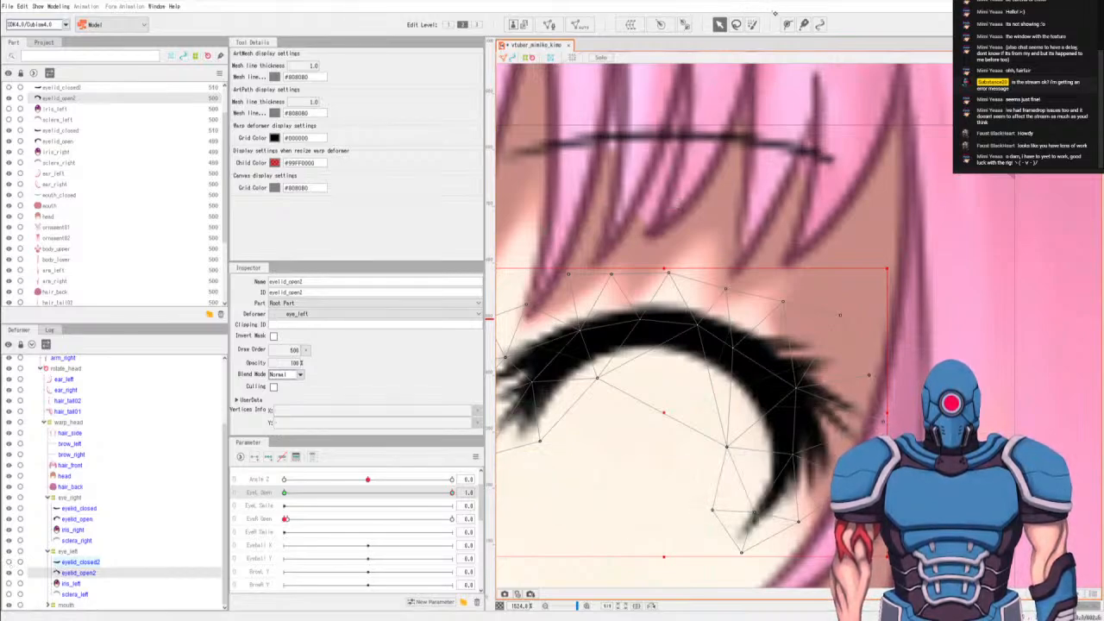
# Add mesh vertices to eyelid_open2 along the lid's inner edge and around the outer lashes.
pyautogui.click(550, 24)
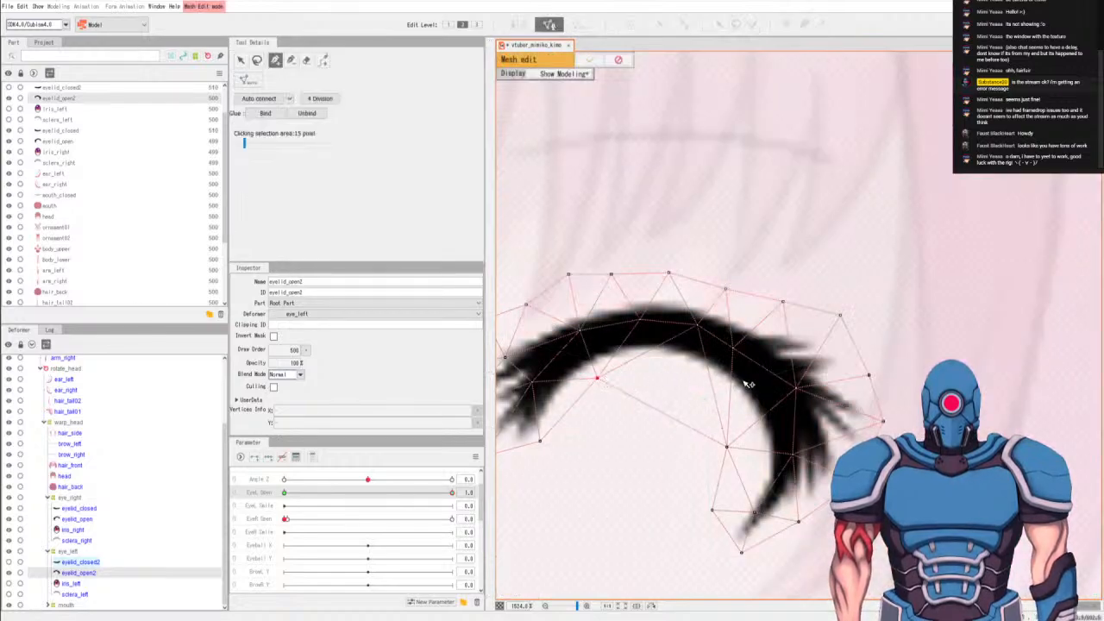
pyautogui.click(712, 389)
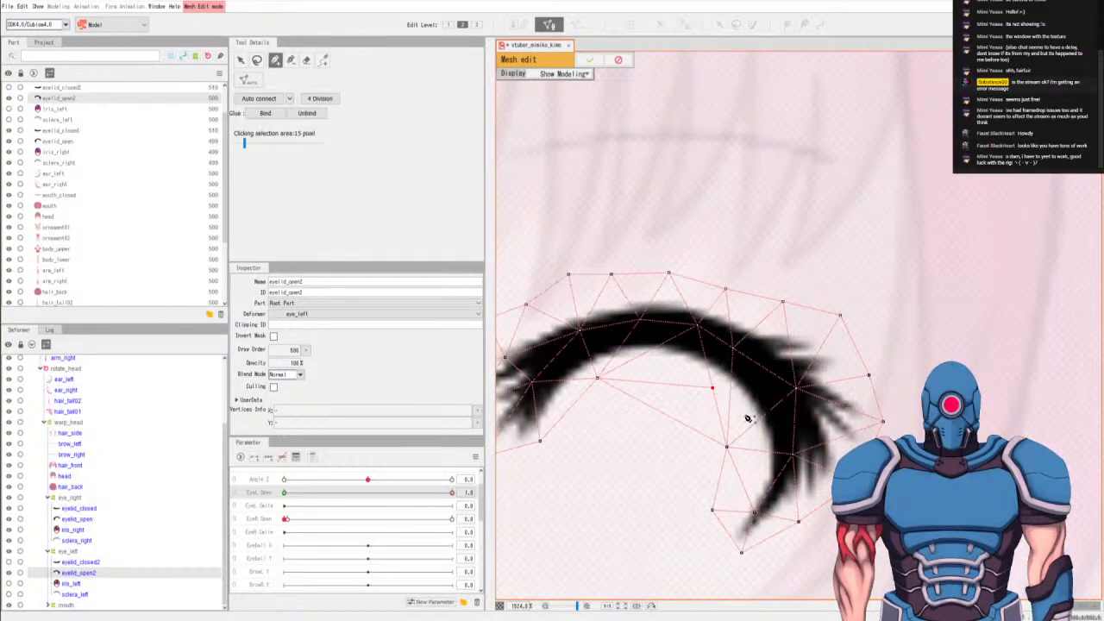
pyautogui.click(652, 348)
pyautogui.click(733, 349)
pyautogui.click(794, 388)
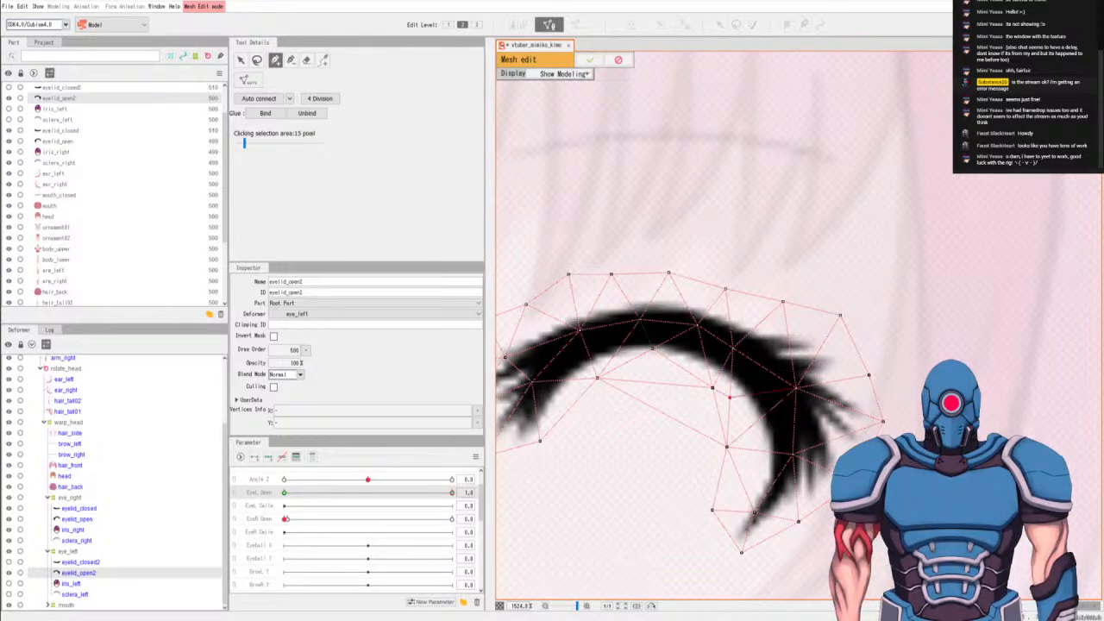
pyautogui.click(760, 417)
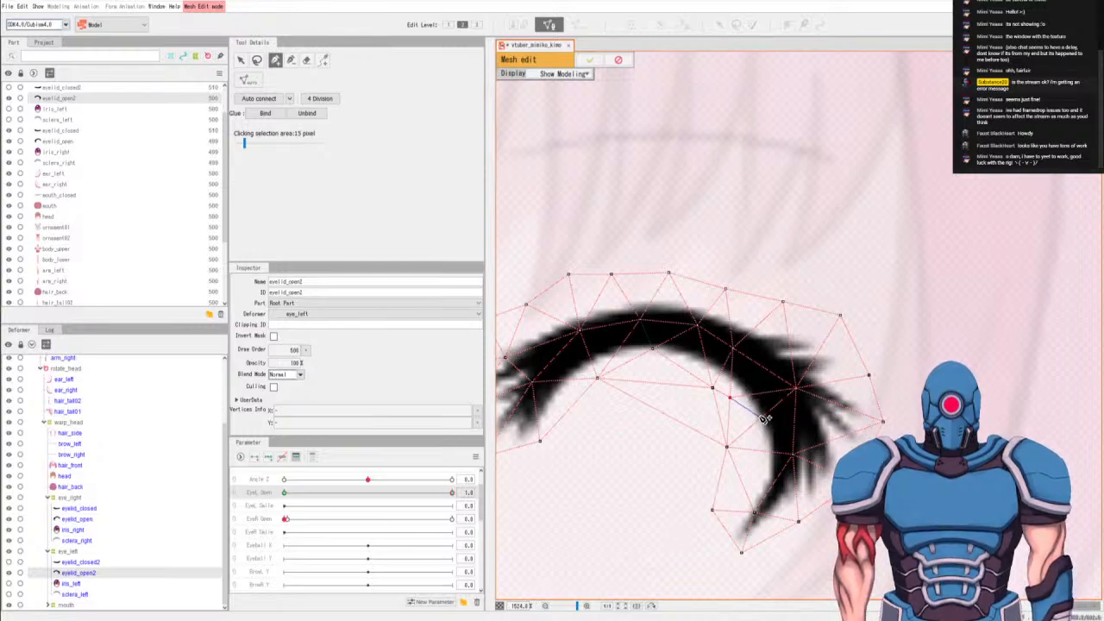
pyautogui.click(793, 454)
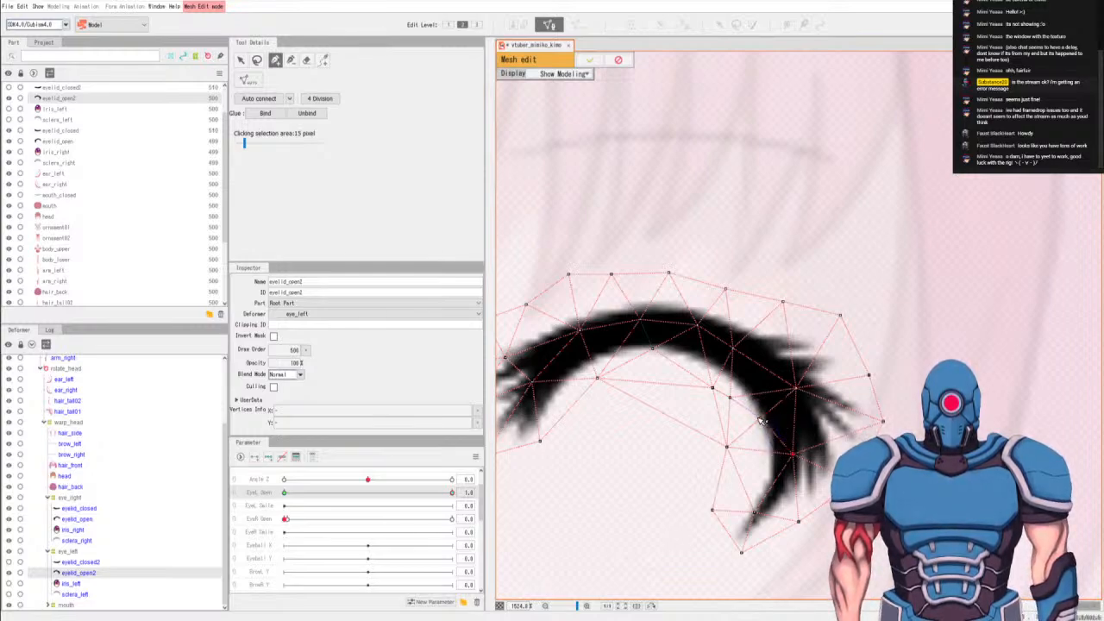
pyautogui.click(760, 451)
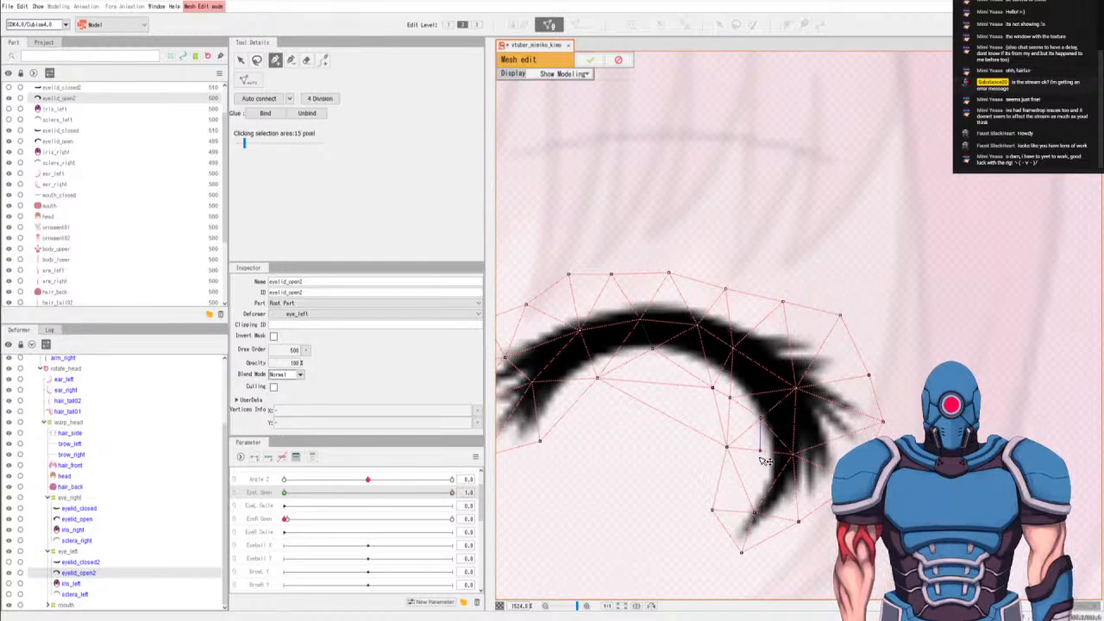
pyautogui.click(756, 514)
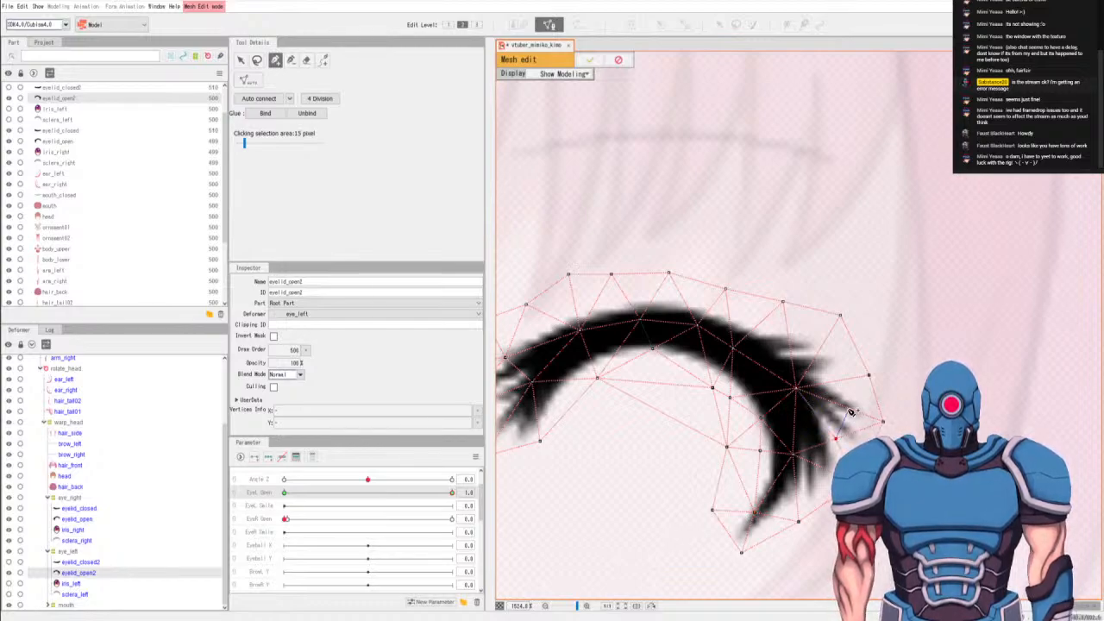
pyautogui.click(869, 378)
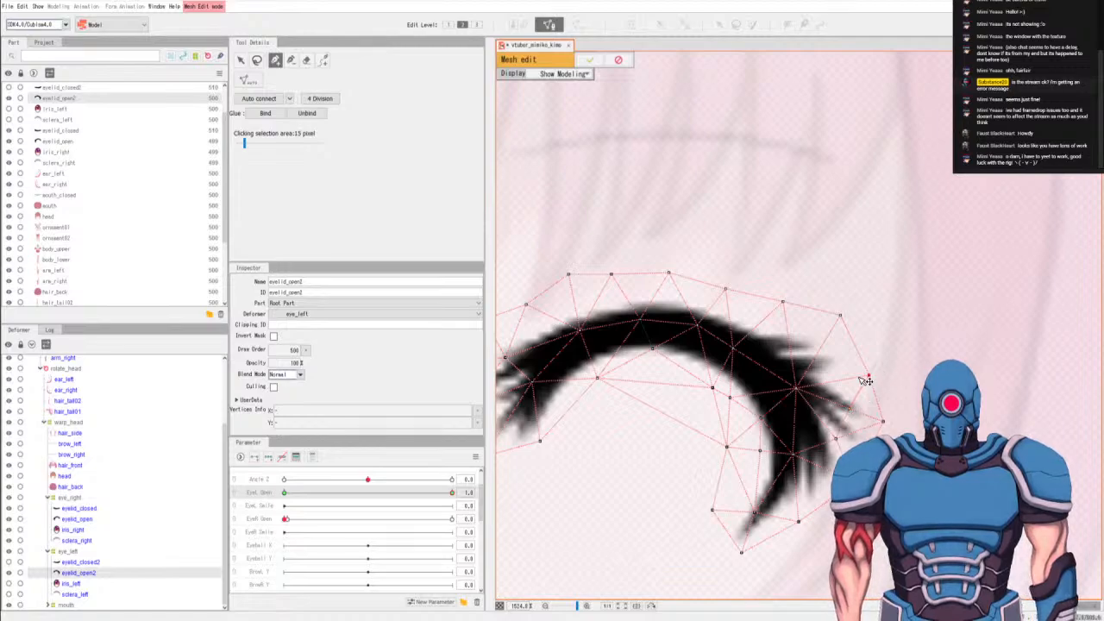
pyautogui.moveTo(839, 316); pyautogui.dragTo(839, 383)
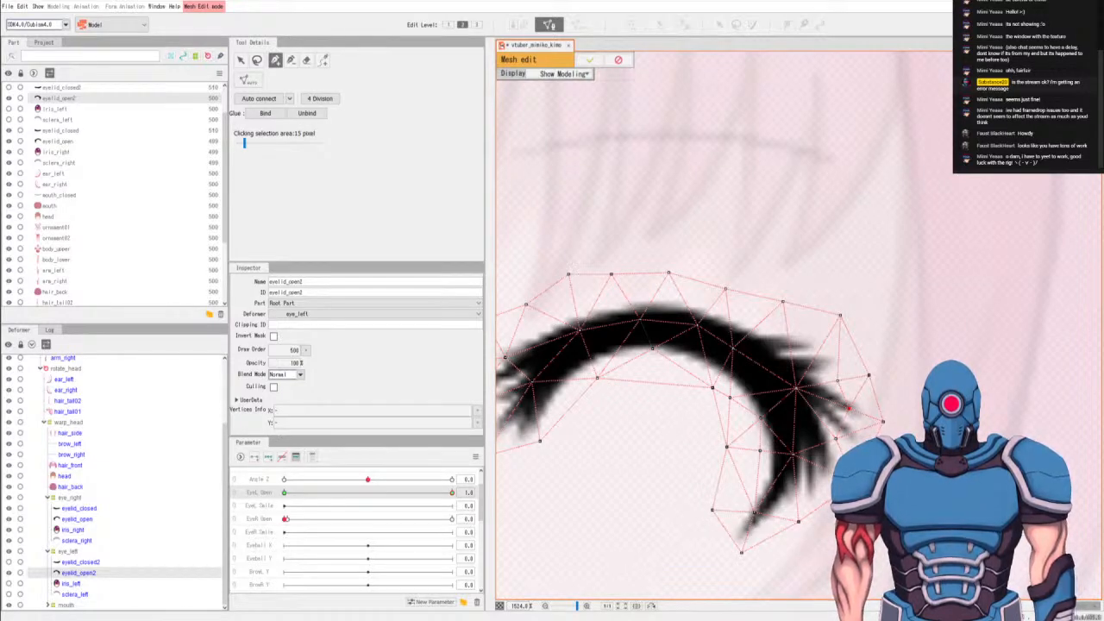
pyautogui.click(592, 63)
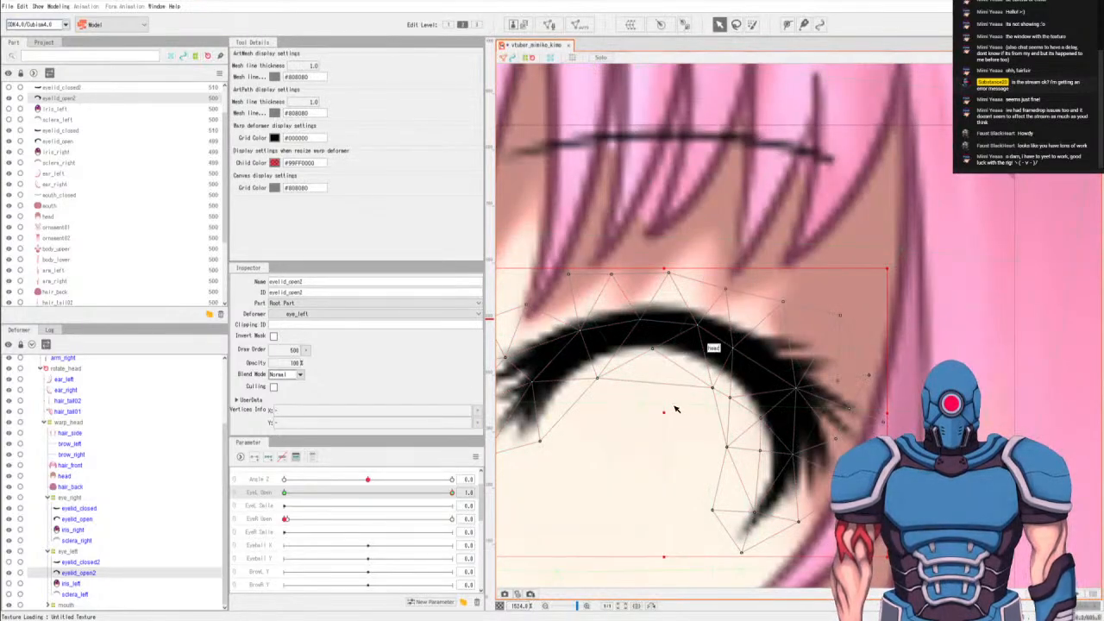
# Create a six-point deform path along eyelid_open2, from the lid's outer lower tip over the arch to its inner corner.
pyautogui.press('b')
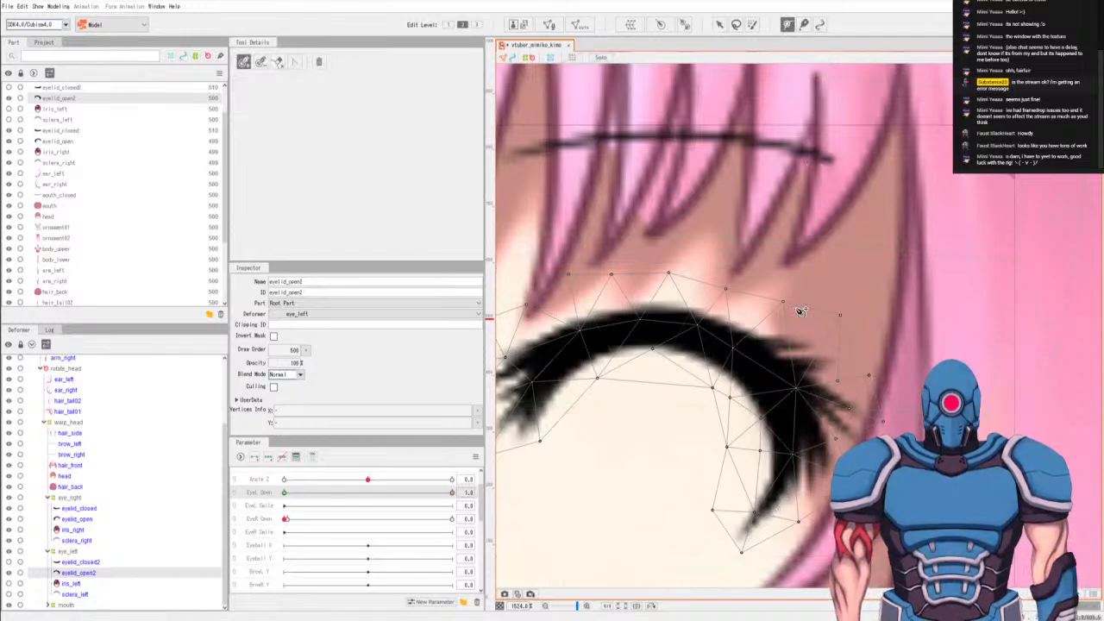
pyautogui.click(754, 521)
pyautogui.click(789, 461)
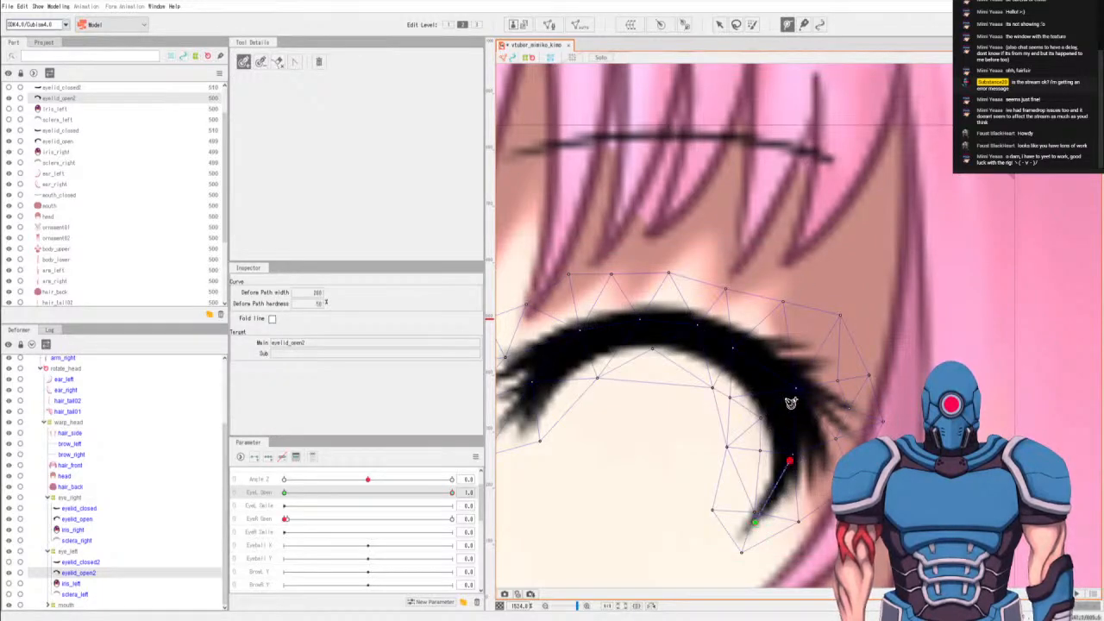
pyautogui.click(777, 388)
pyautogui.click(696, 334)
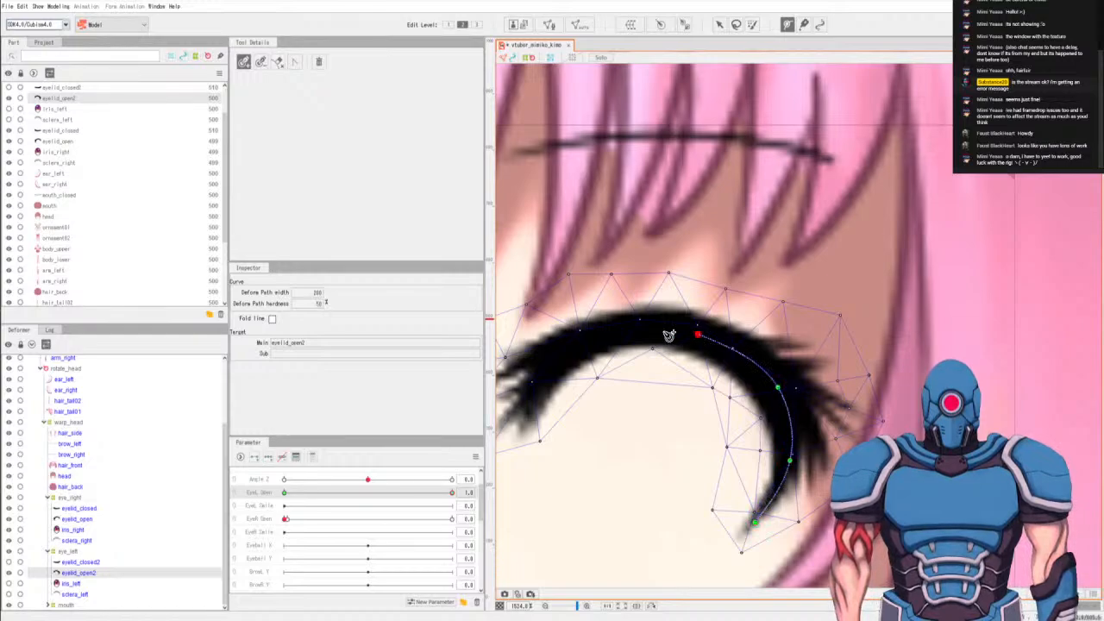
pyautogui.click(602, 332)
pyautogui.click(522, 407)
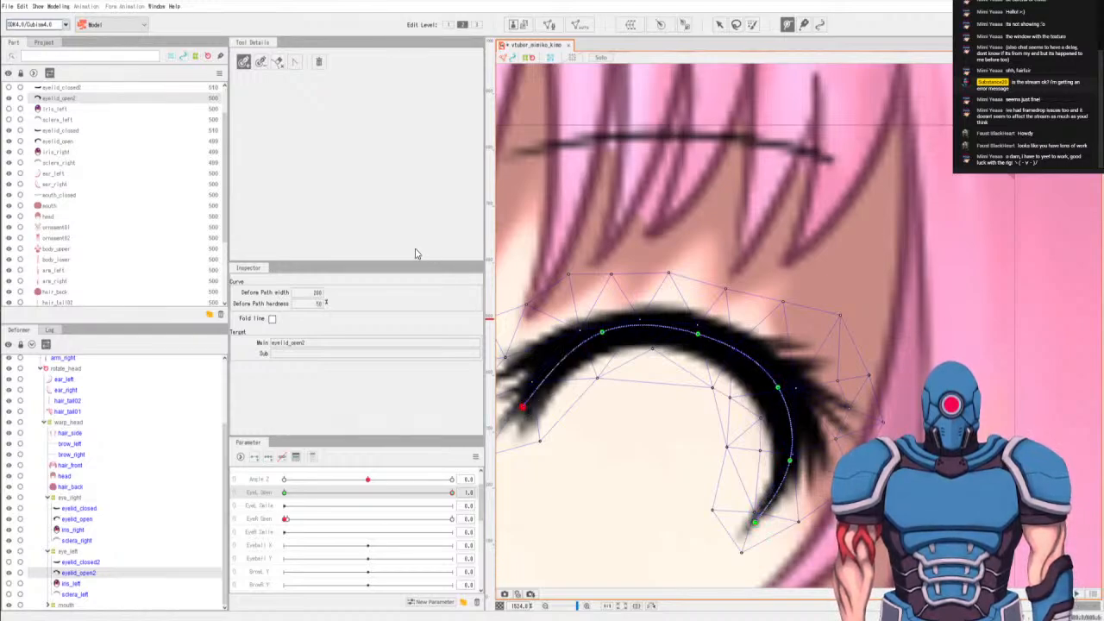
# Show iris_left, sclera_left and eyelid_closed2 again, and clip iris_left to sclera_left.
pyautogui.click(71, 583)
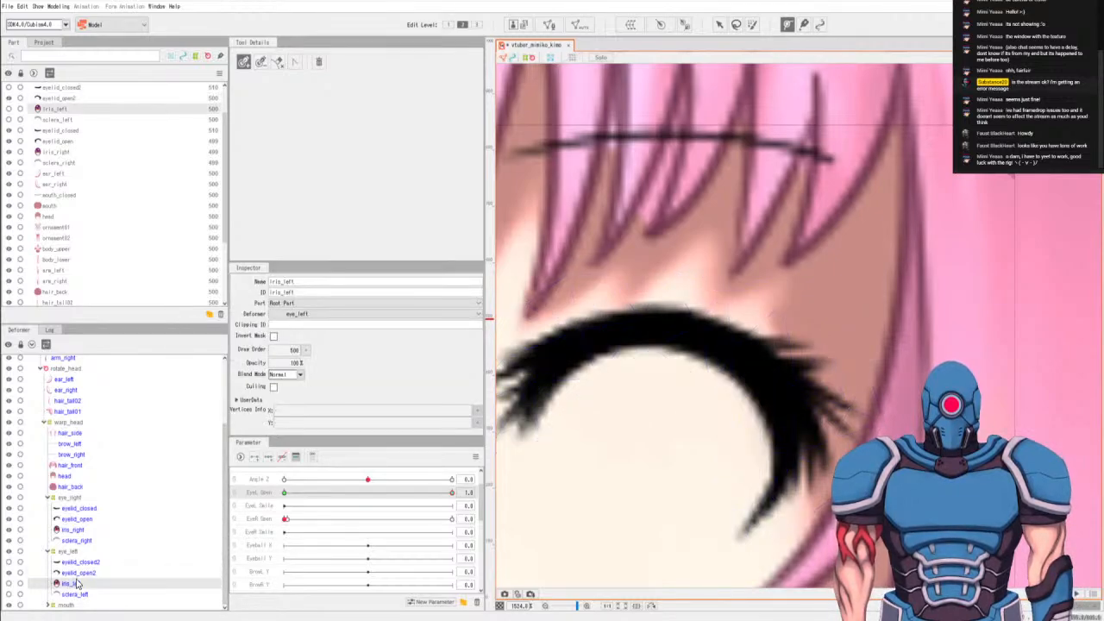
pyautogui.click(102, 573)
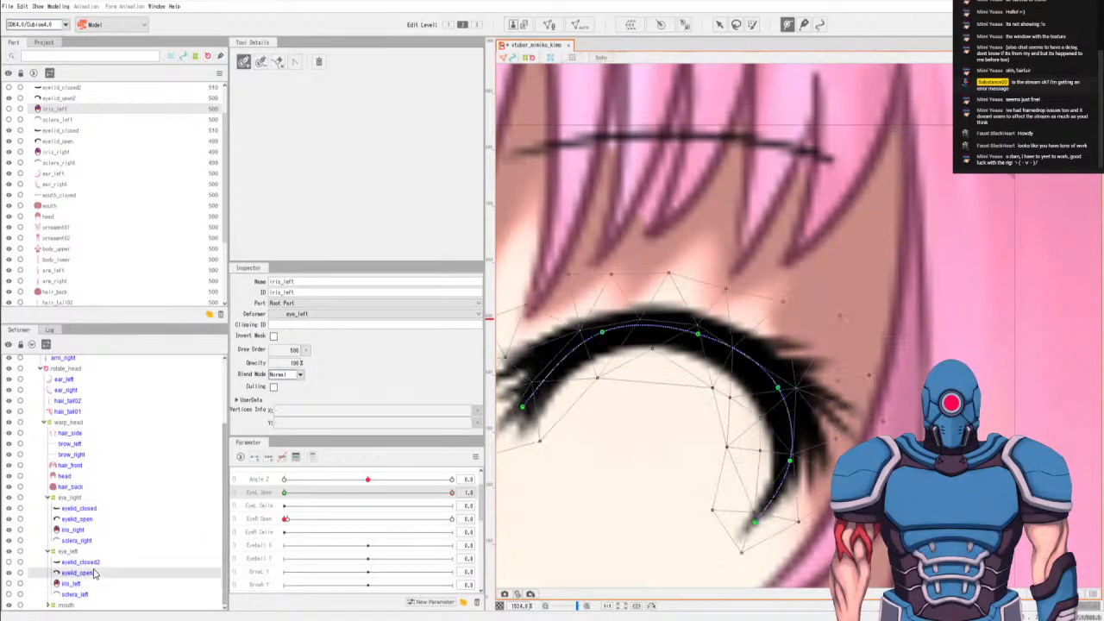
pyautogui.click(10, 584)
pyautogui.click(9, 594)
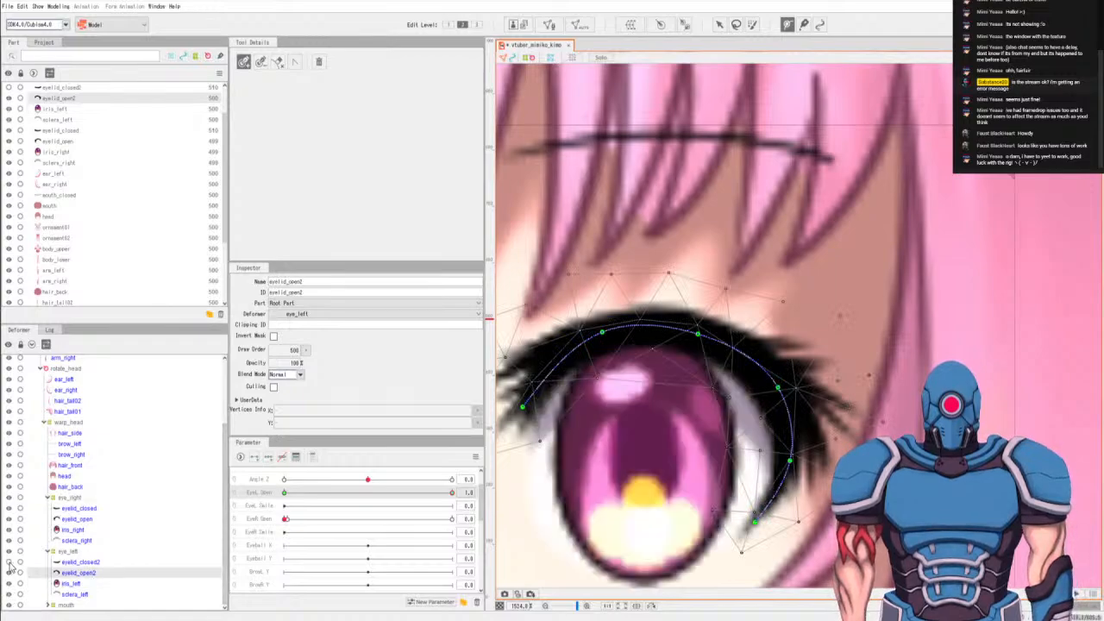
pyautogui.click(9, 562)
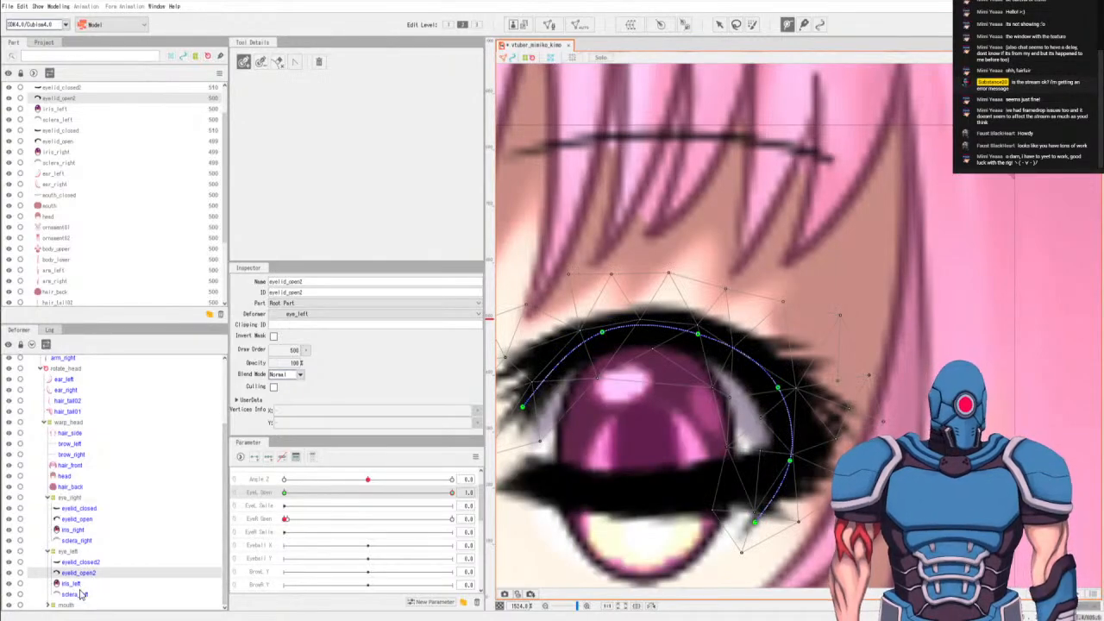
pyautogui.click(73, 584)
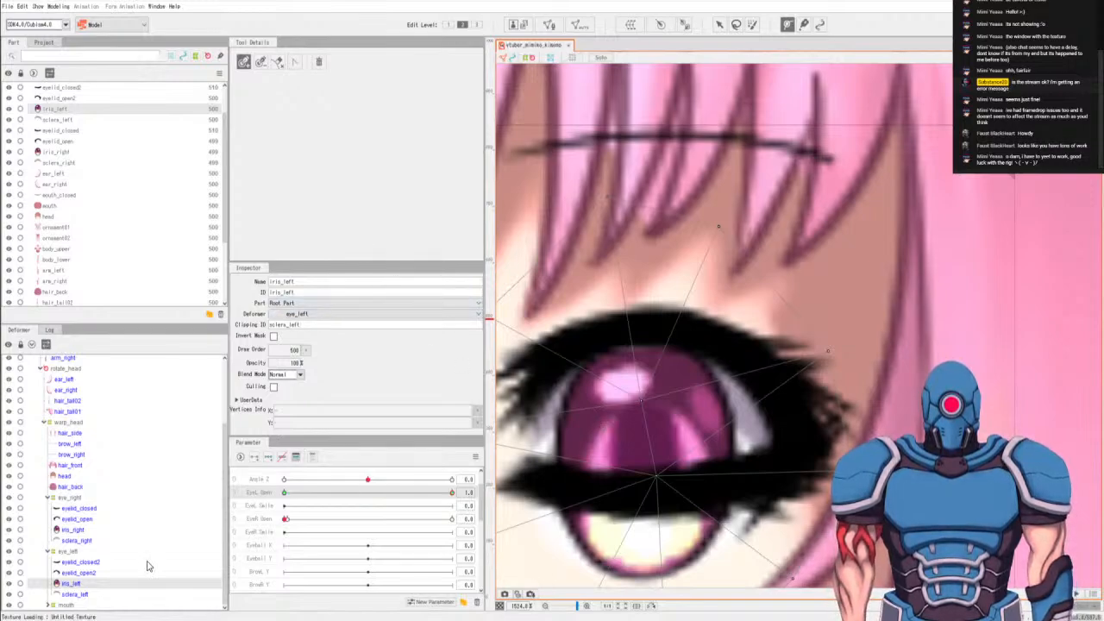
# Try to lower eyelid_open2 onto the closed lid line by moving its deform path points.
pyautogui.click(81, 573)
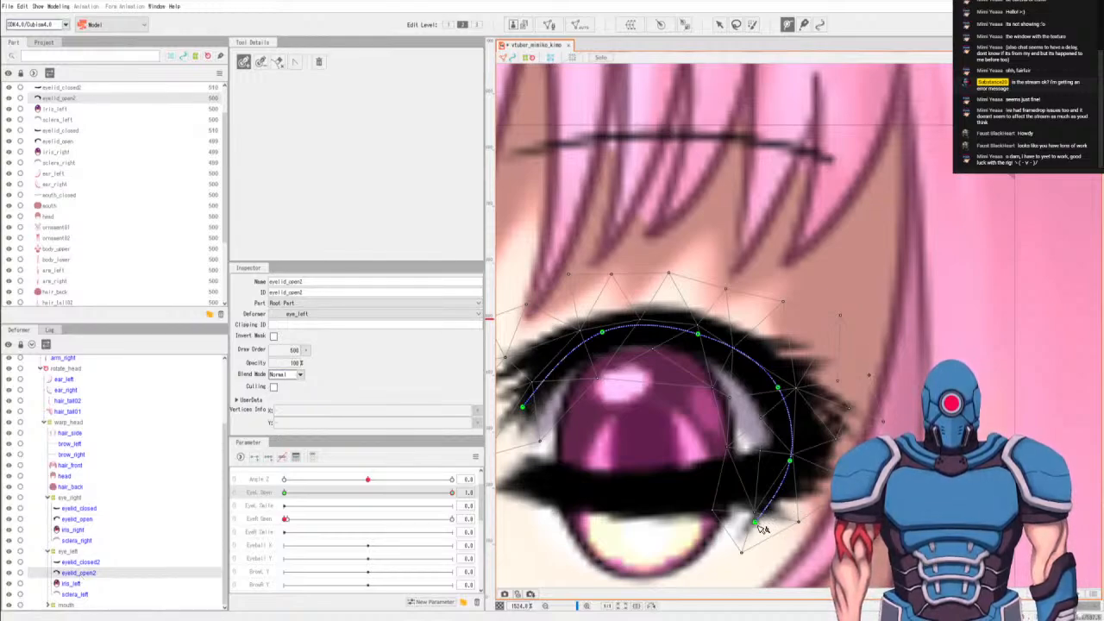
pyautogui.moveTo(791, 462); pyautogui.dragTo(820, 474)
pyautogui.click(788, 403)
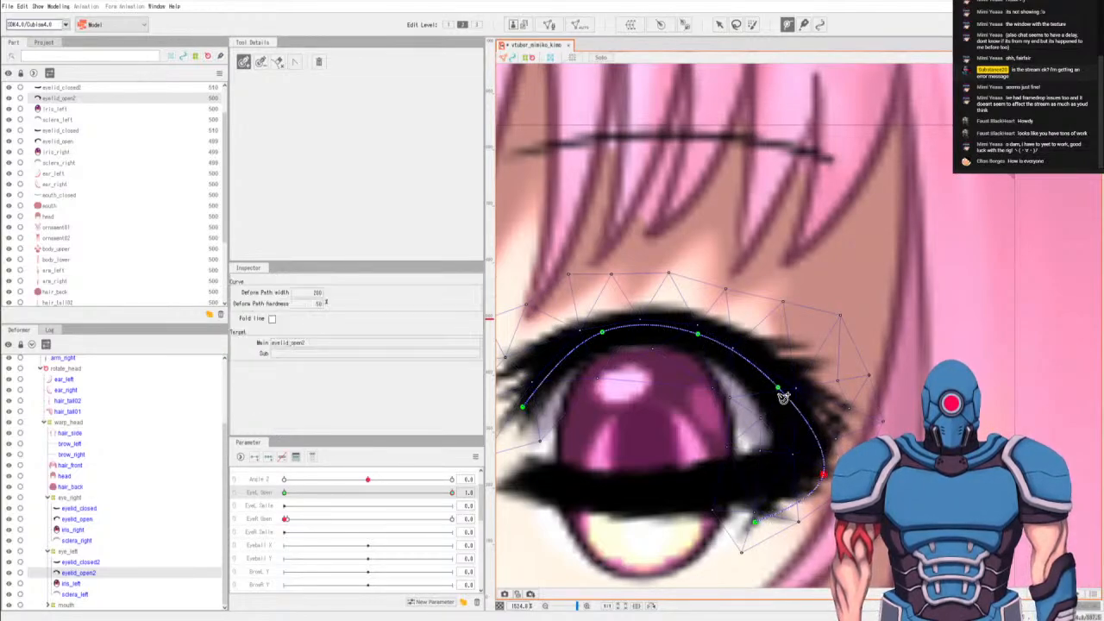
pyautogui.moveTo(778, 388); pyautogui.dragTo(767, 459)
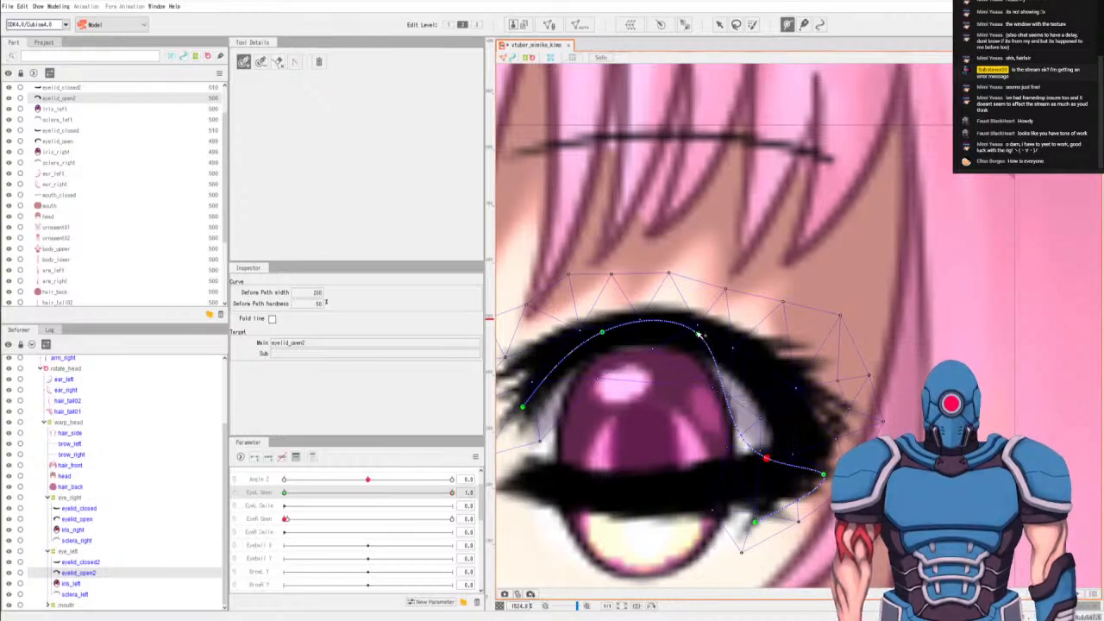
pyautogui.moveTo(698, 334); pyautogui.dragTo(693, 354)
pyautogui.moveTo(690, 405); pyautogui.dragTo(668, 446)
pyautogui.moveTo(603, 332); pyautogui.dragTo(595, 450)
pyautogui.moveTo(522, 405); pyautogui.dragTo(515, 480)
pyautogui.click(614, 557)
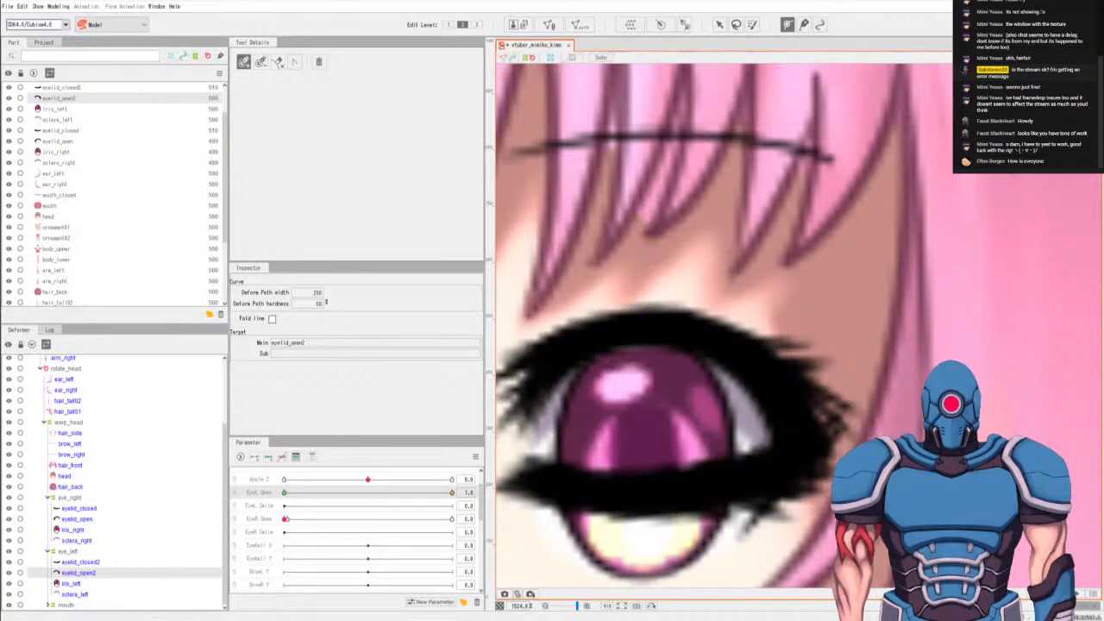
# Return to the Arrow tool and reselect eyelid_open2 to check whether its mesh and deform path are displayed.
pyautogui.click(100, 576)
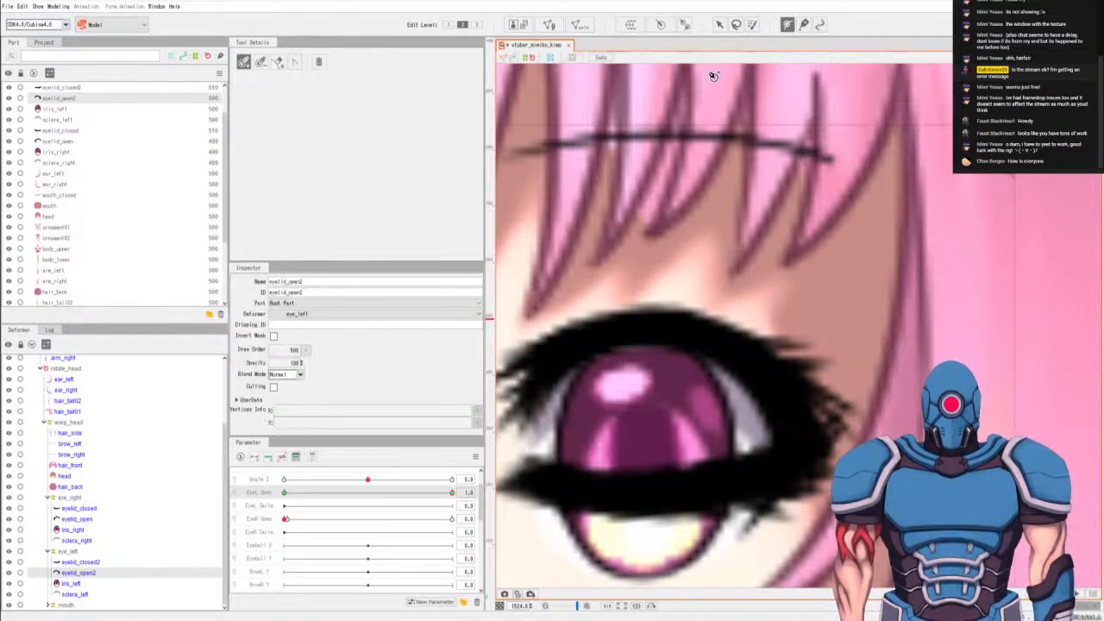
pyautogui.click(720, 25)
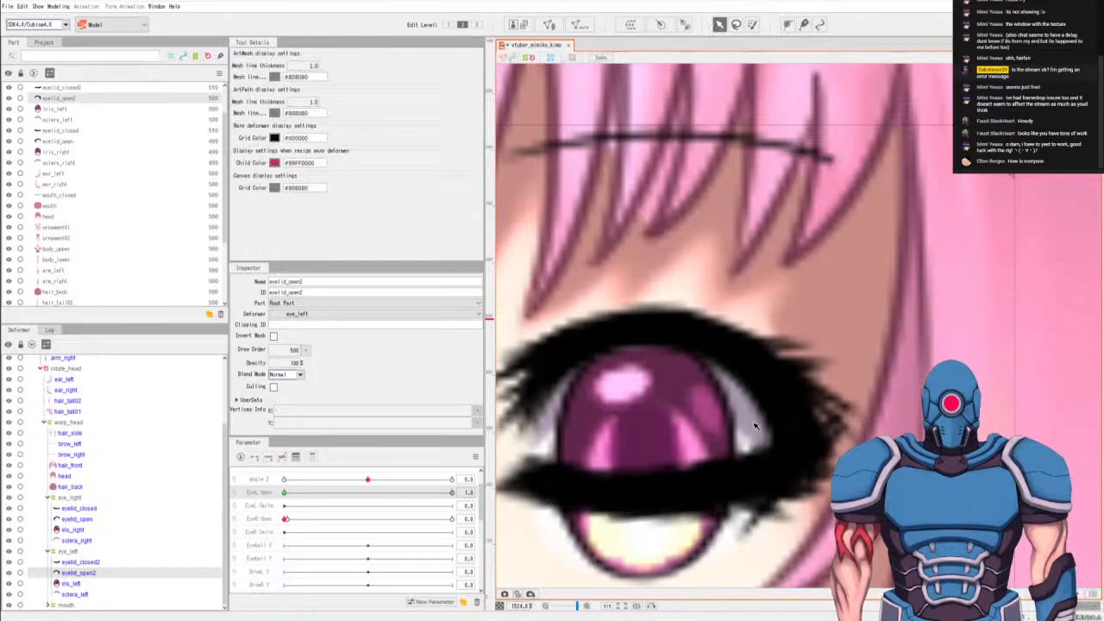
pyautogui.click(798, 476)
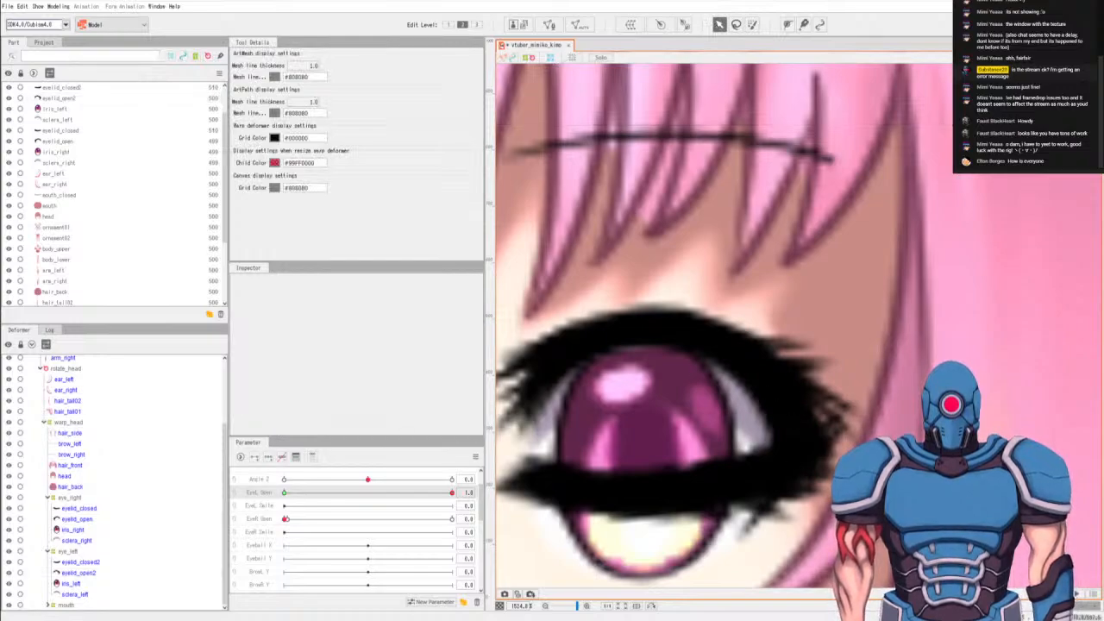
pyautogui.click(80, 573)
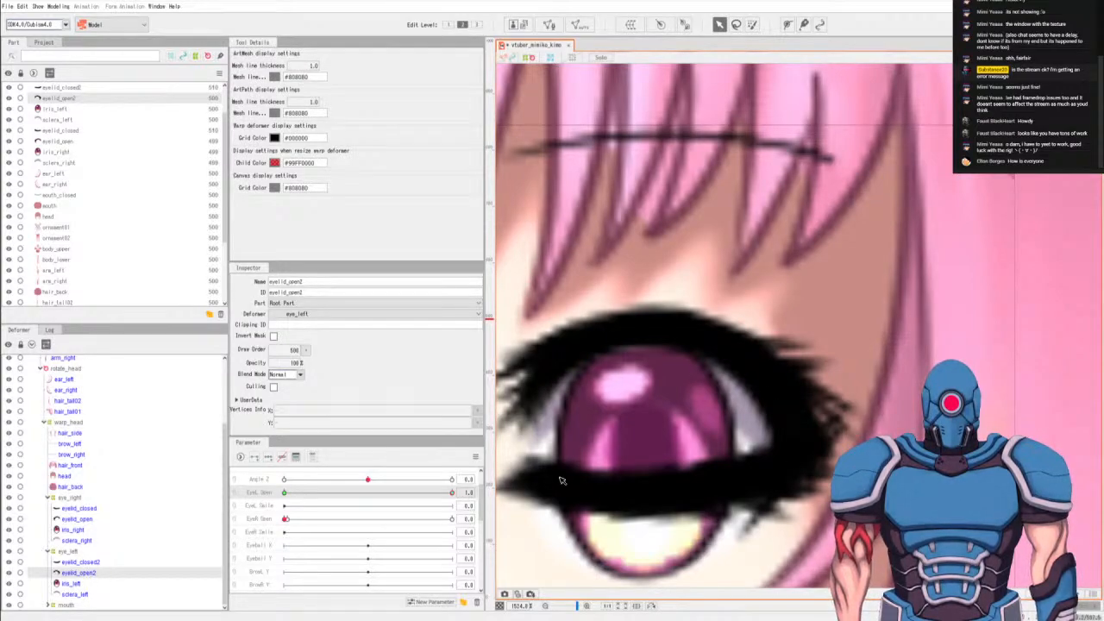
pyautogui.scroll(-10, 715, 429)
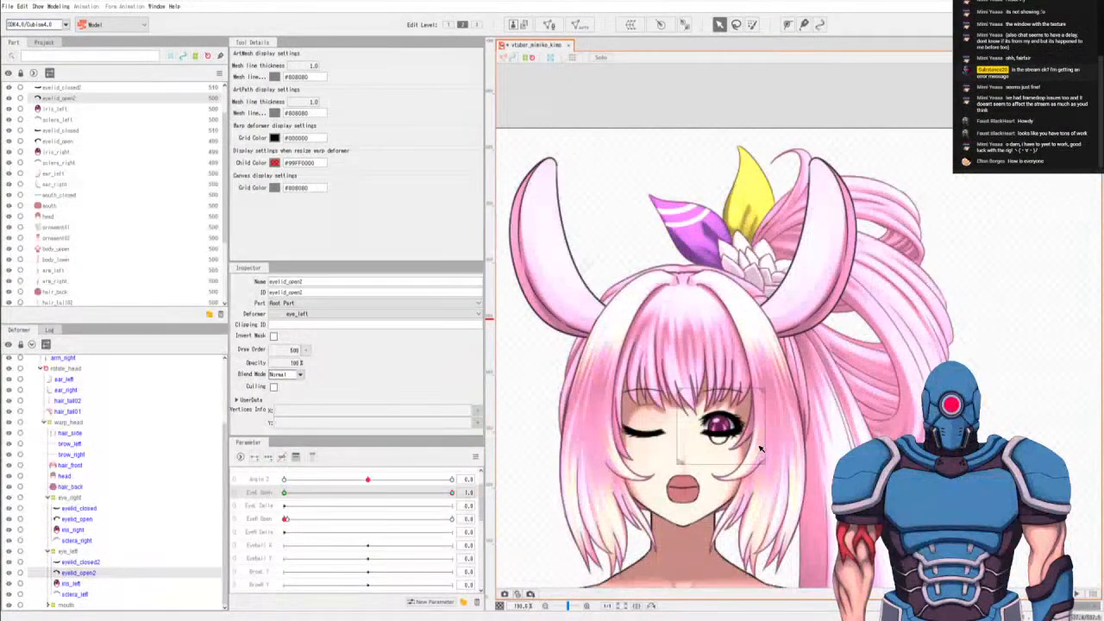
# Examine how eyelid_closed, eyelid_open and eyelid_open2 display when selected and when the EyeR Open and EyeL Open values are changed.
pyautogui.click(660, 437)
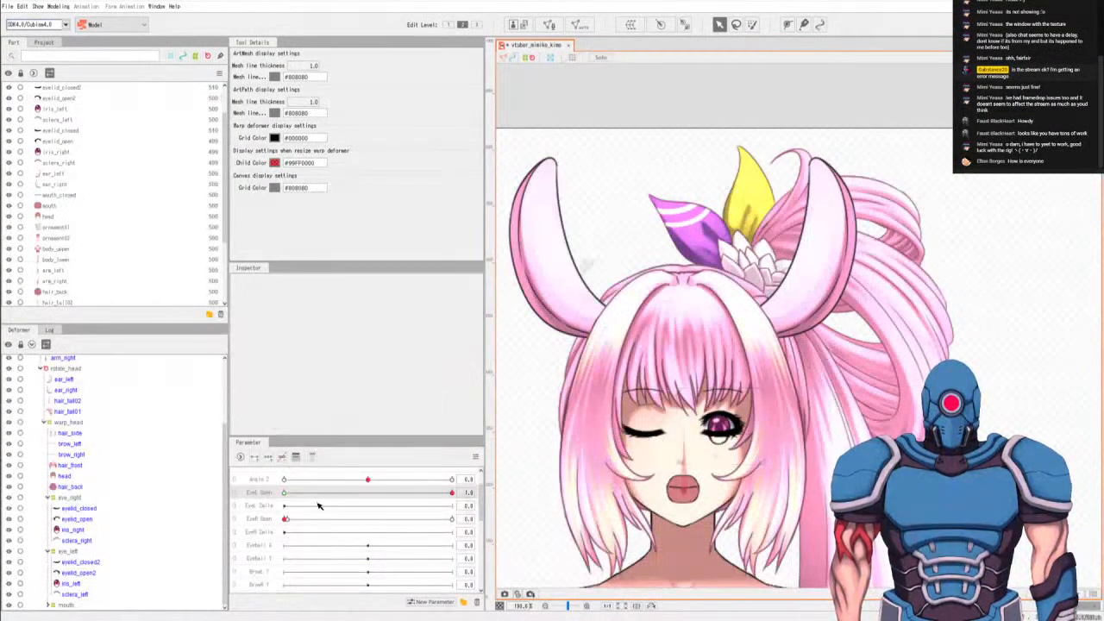
pyautogui.click(93, 510)
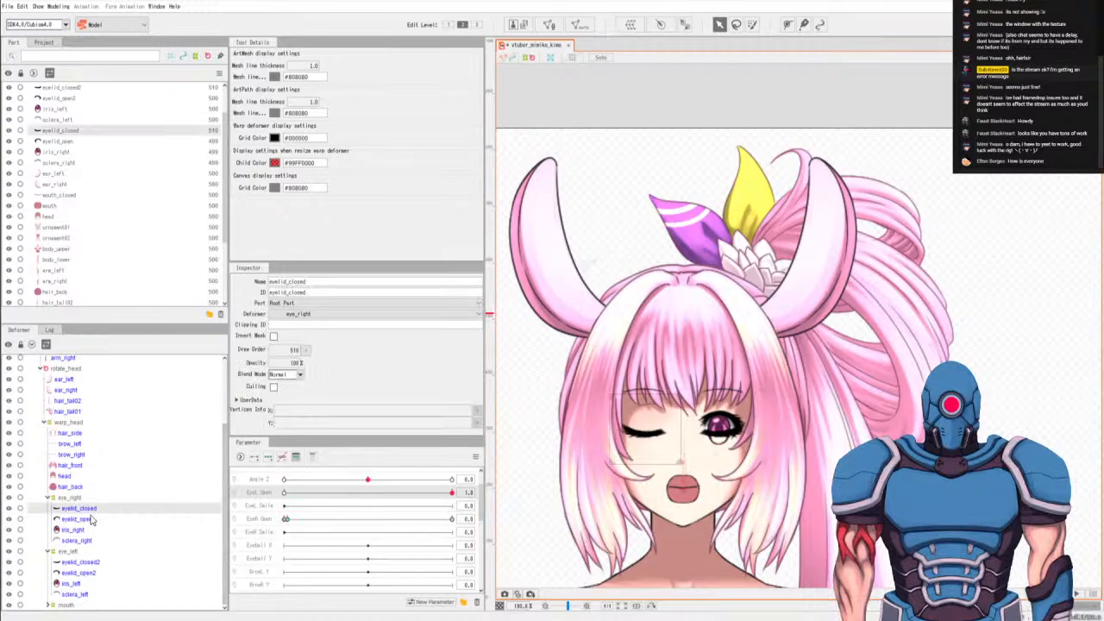
pyautogui.click(92, 520)
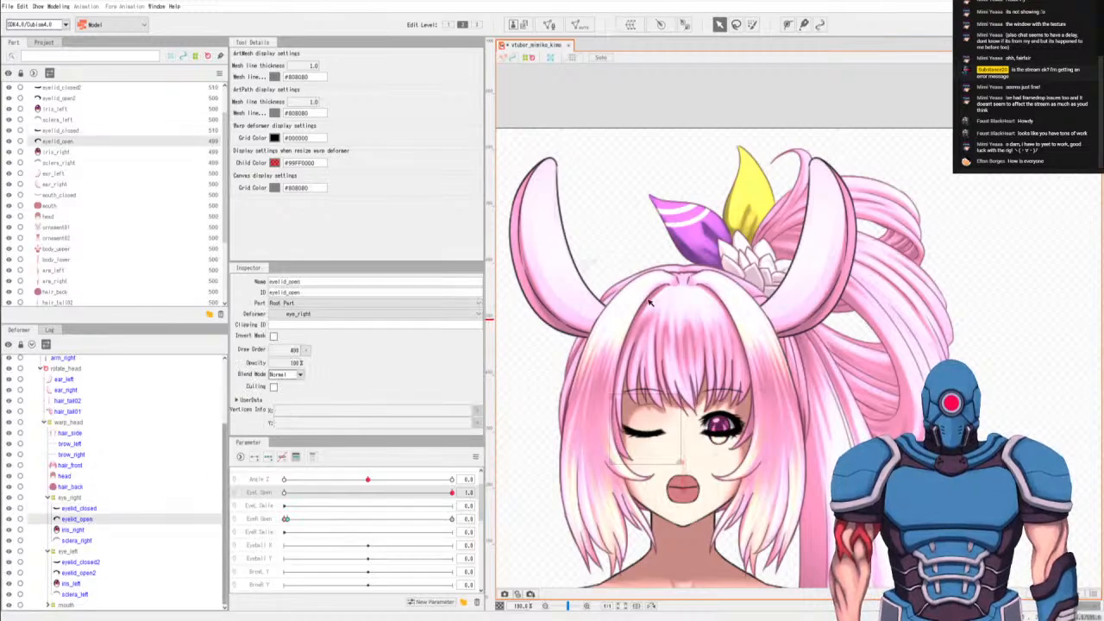
pyautogui.scroll(-5, 708, 358)
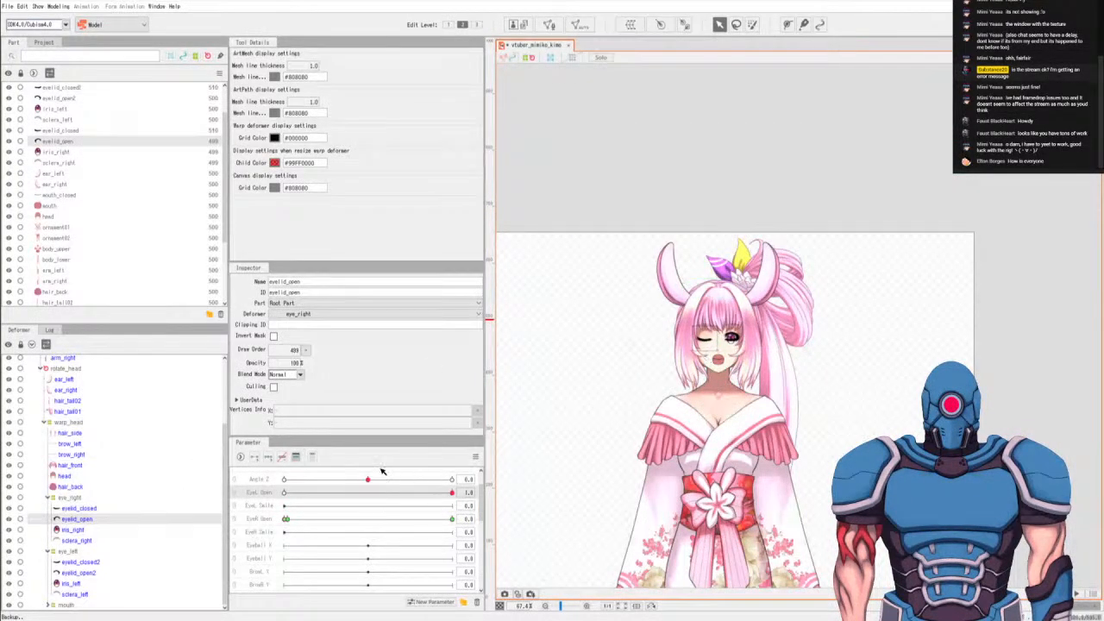
pyautogui.click(302, 522)
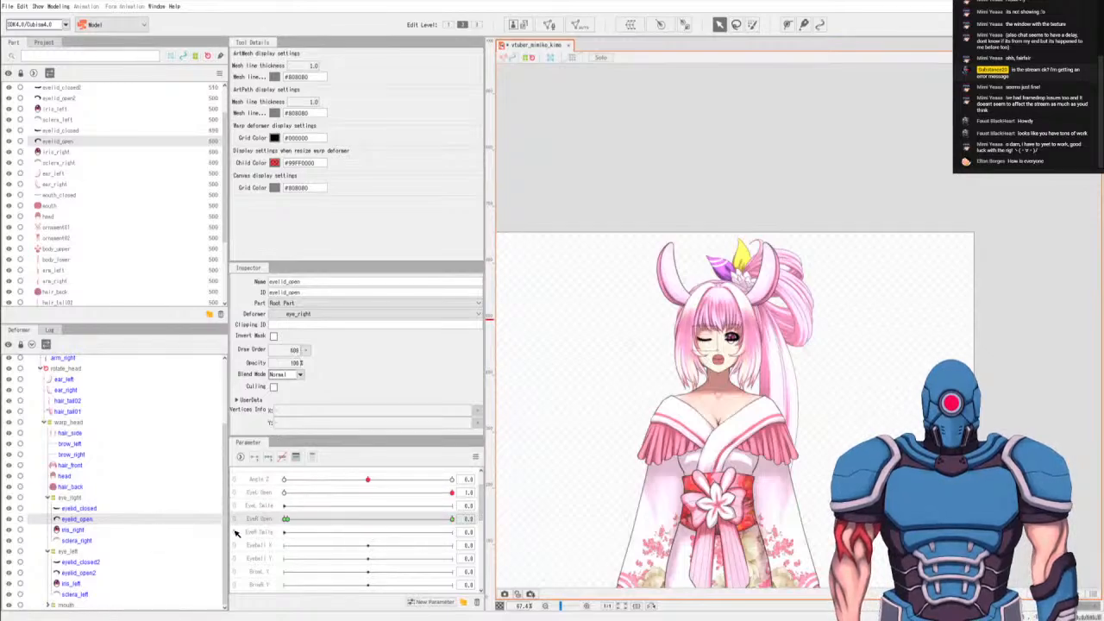
pyautogui.scroll(5, 590, 372)
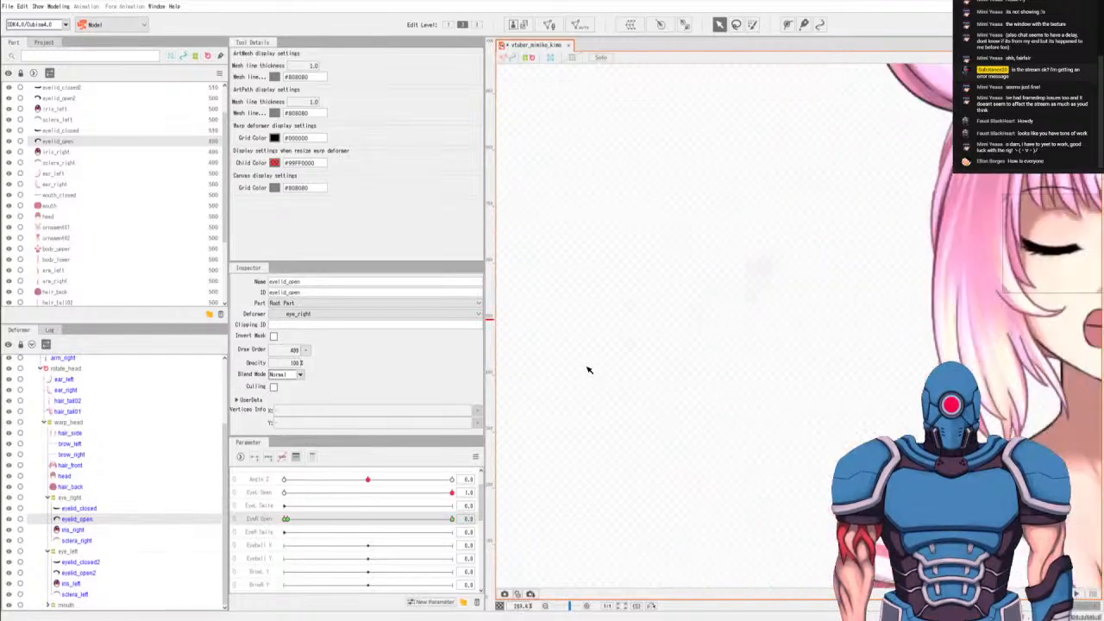
pyautogui.scroll(-3, 801, 382)
pyautogui.scroll(3, 636, 394)
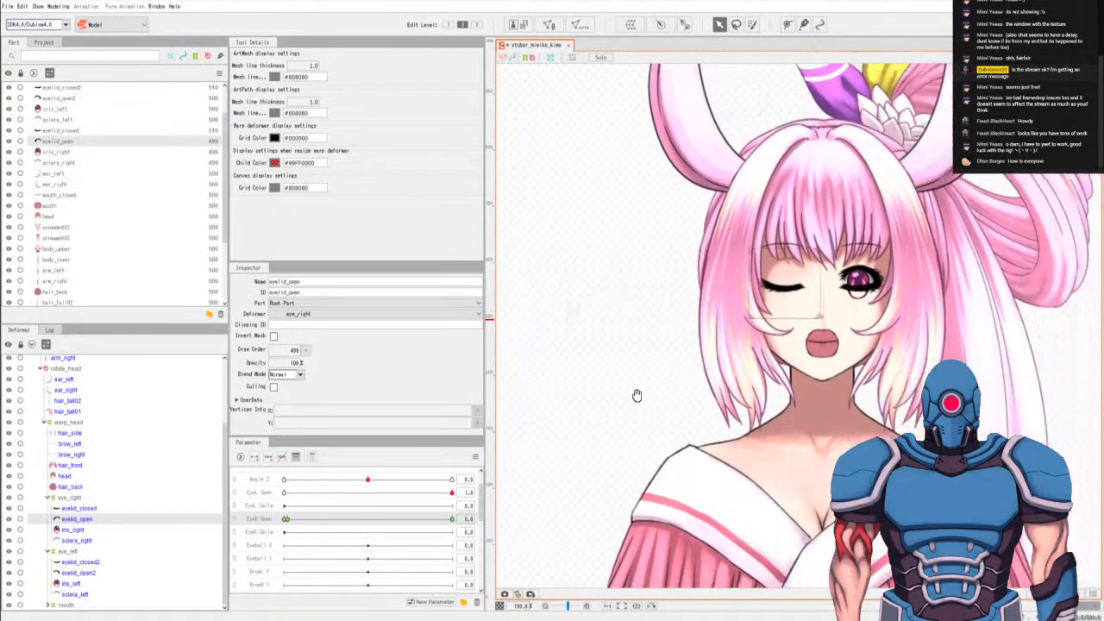
pyautogui.moveTo(635, 394)
pyautogui.mouseDown()
pyautogui.moveTo(660, 405)
pyautogui.moveTo(630, 409)
pyautogui.mouseUp()
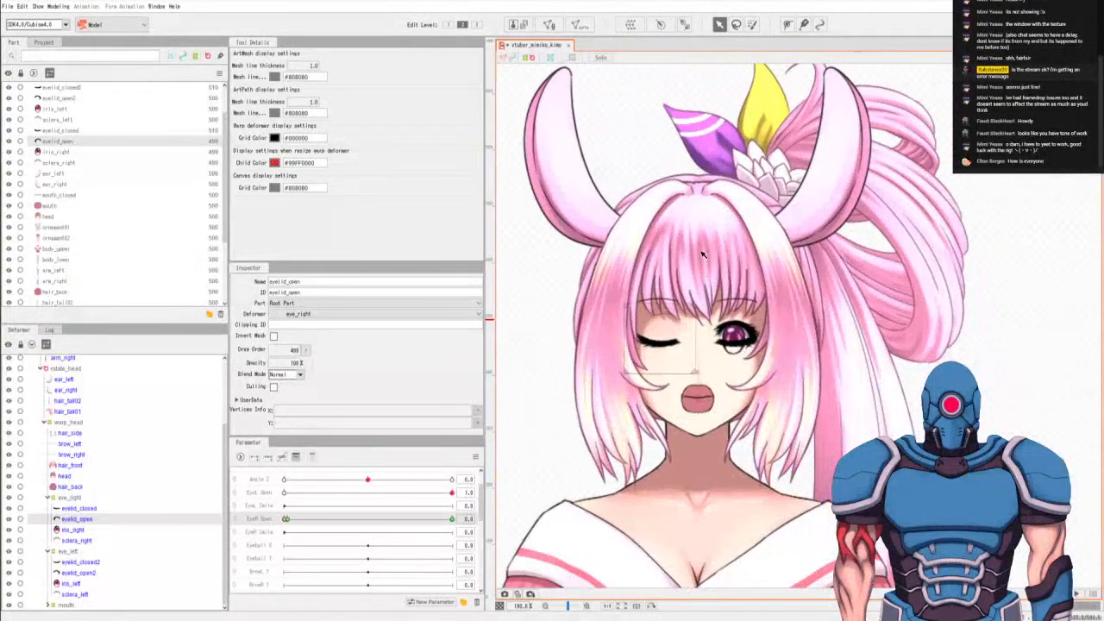
pyautogui.scroll(2, 698, 251)
pyautogui.scroll(2, 699, 251)
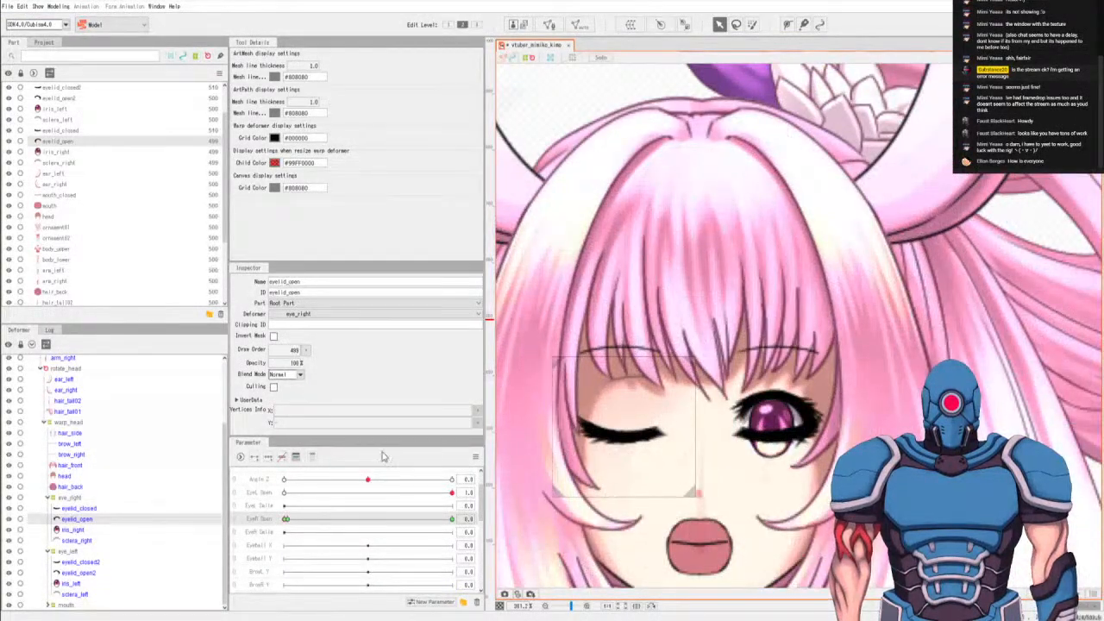
pyautogui.click(328, 493)
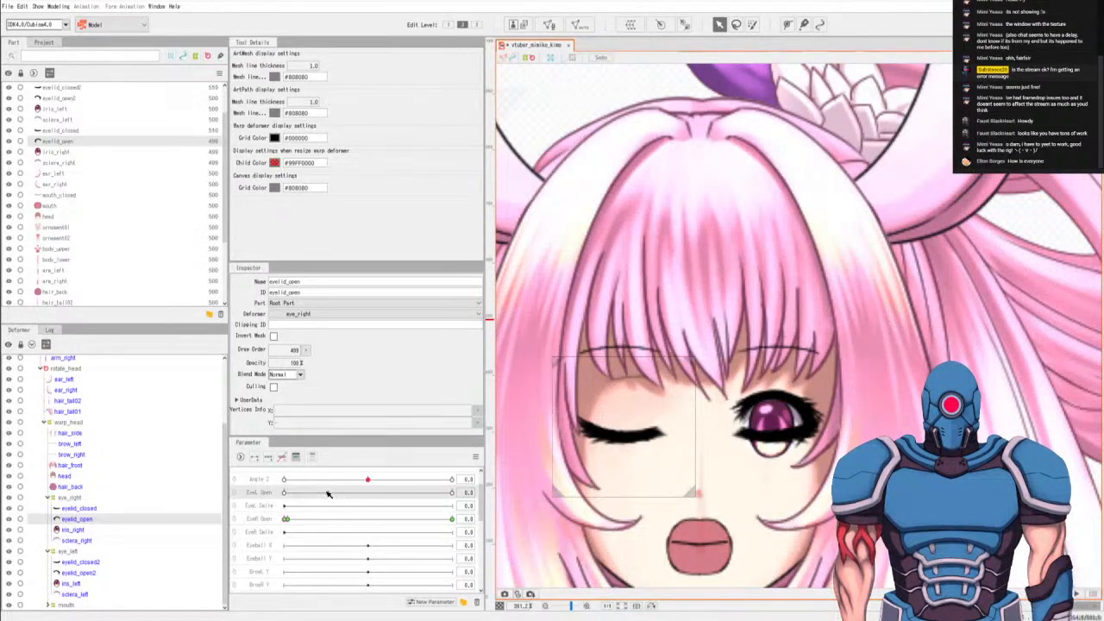
pyautogui.click(76, 572)
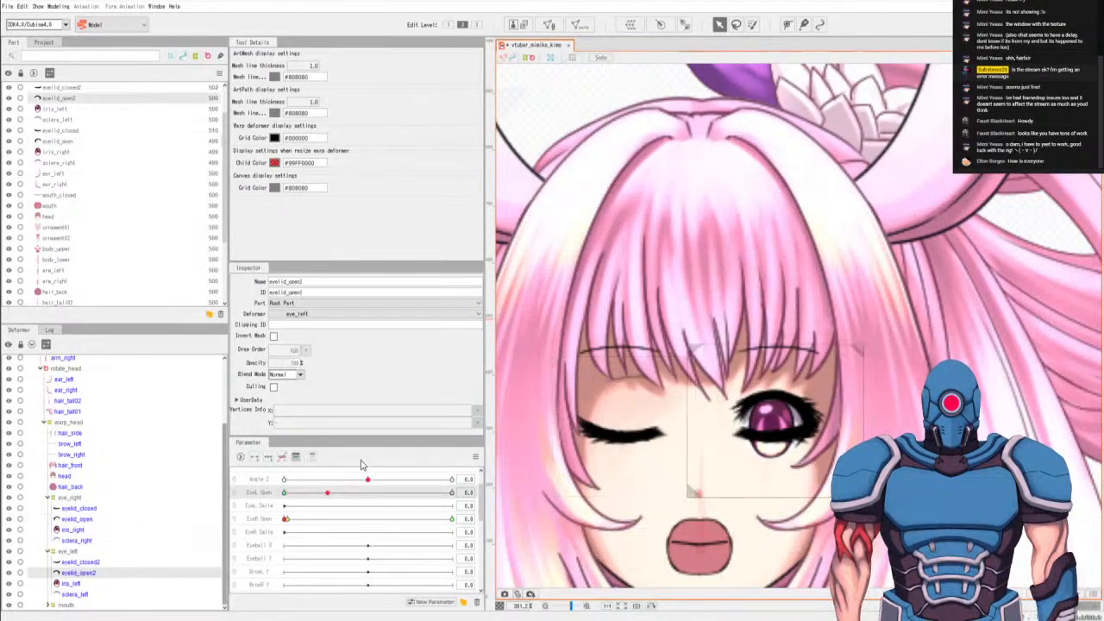
pyautogui.click(770, 401)
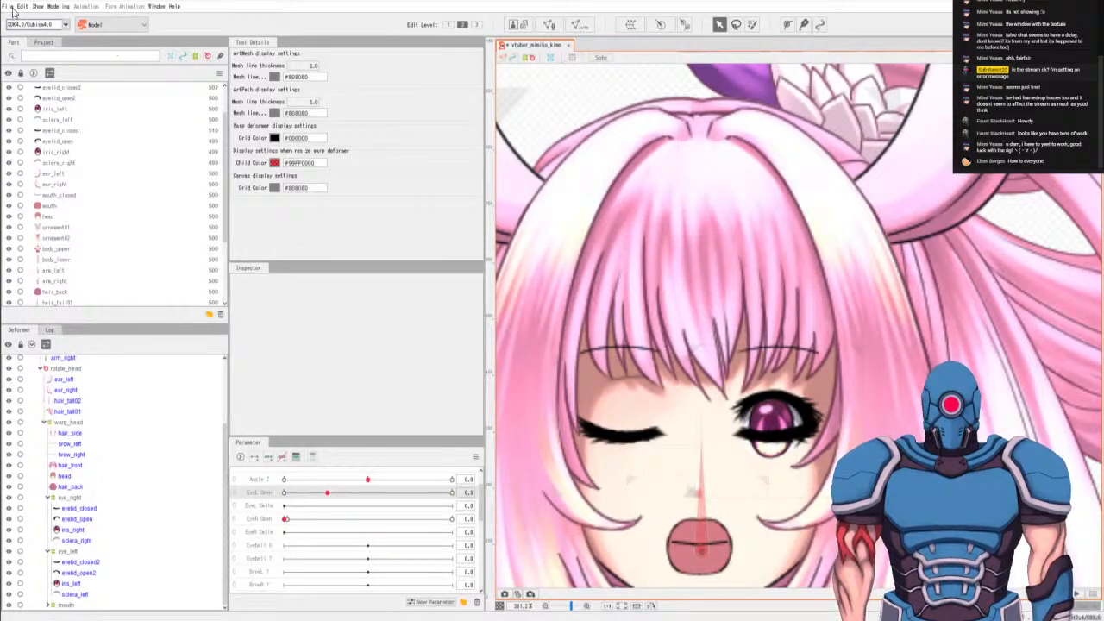
# Close the model and reopen vtuber_mimiko_kimono from the recent files.
pyautogui.click(8, 6)
pyautogui.moveTo(22, 7)
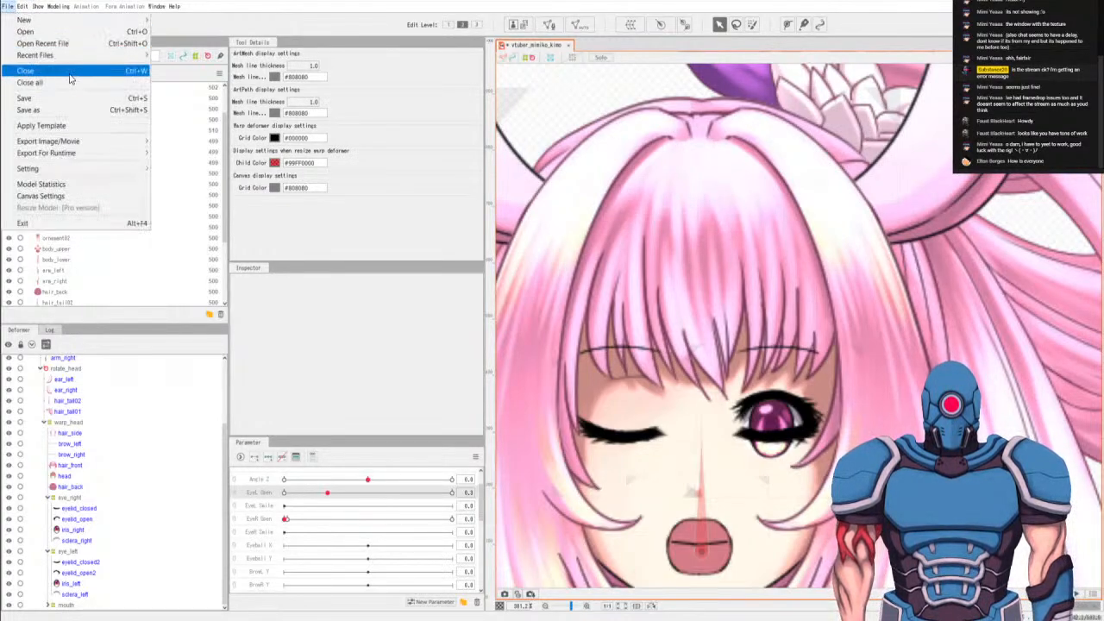
pyautogui.press('Escape')
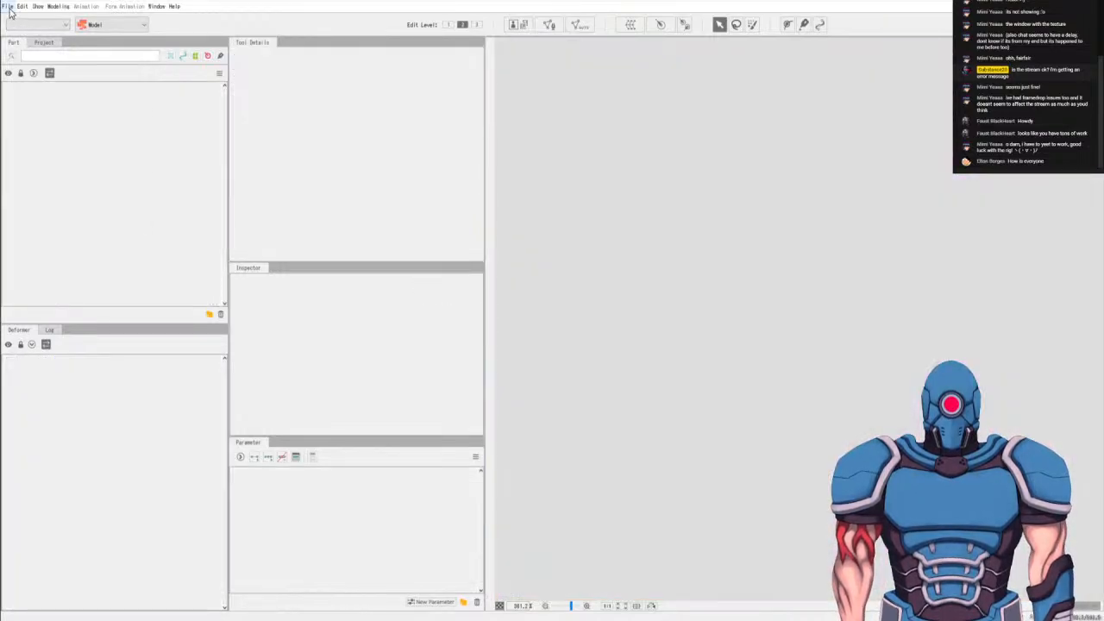
pyautogui.click(8, 6)
pyautogui.moveTo(78, 55)
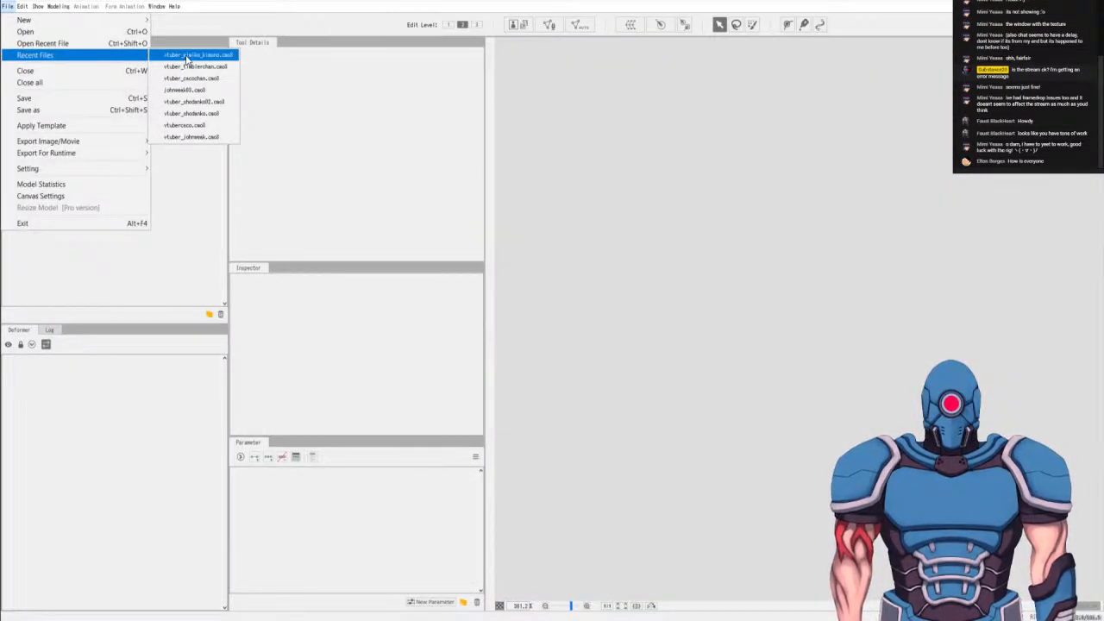
pyautogui.click(185, 56)
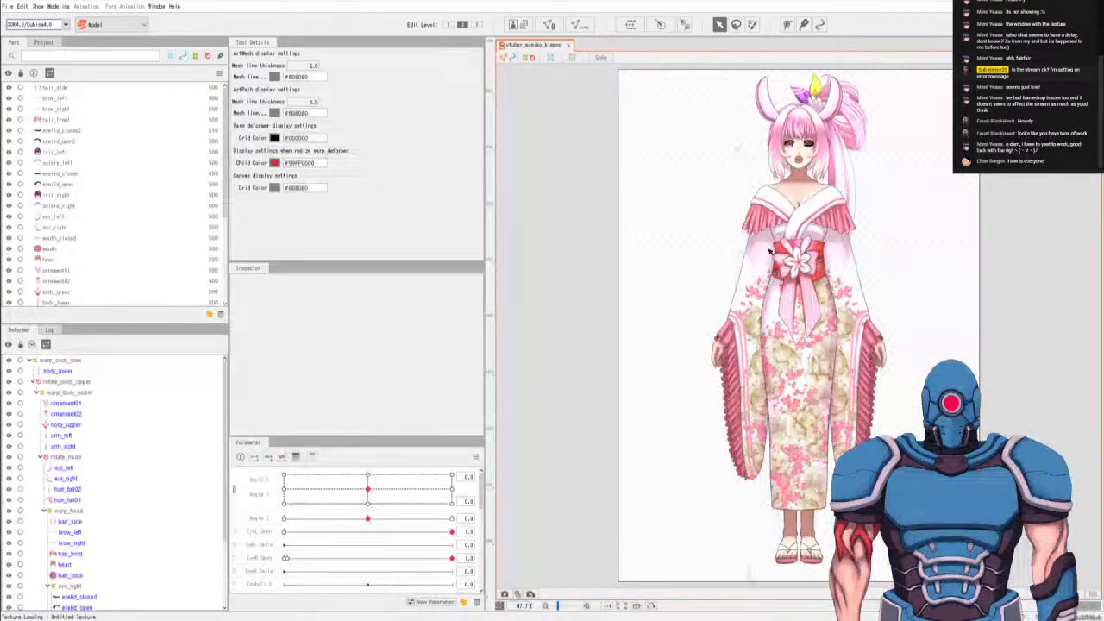
# Reposition the two outermost lower deform path points of eyelid_open2 so the path follows the lid's outer corner.
pyautogui.click(770, 220)
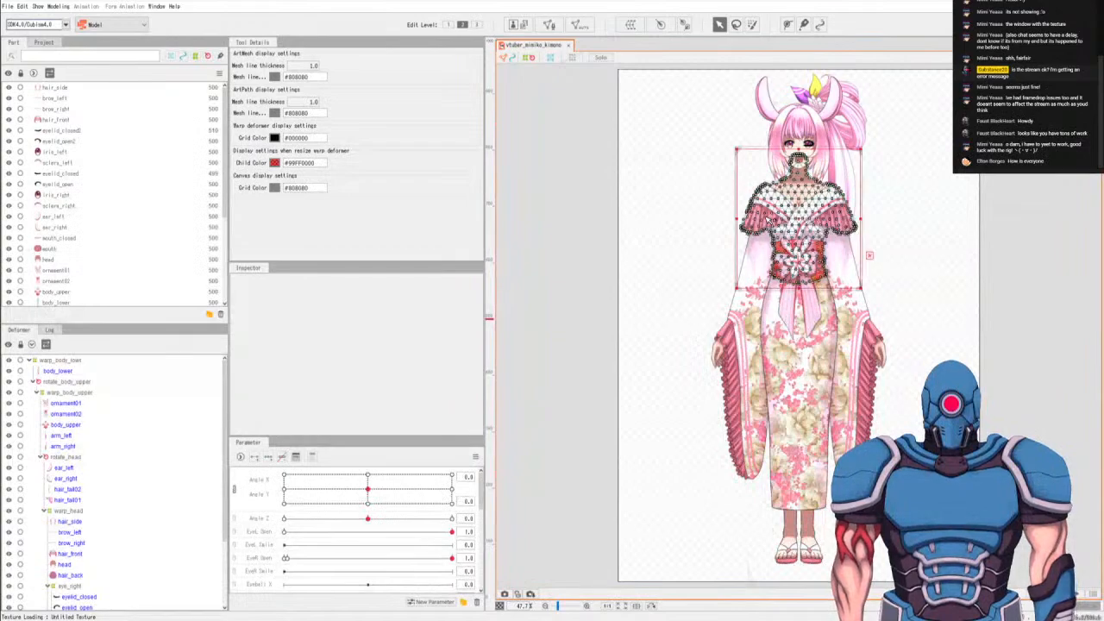
pyautogui.click(895, 171)
pyautogui.scroll(8, 947, 162)
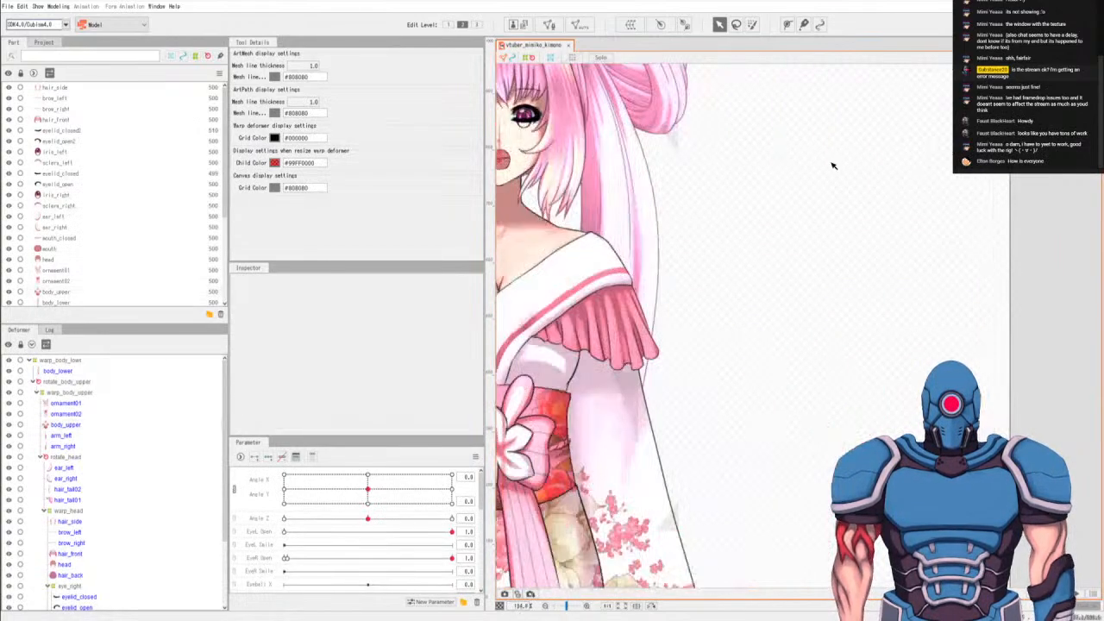
pyautogui.moveTo(592, 177); pyautogui.dragTo(969, 431)
pyautogui.moveTo(769, 316); pyautogui.dragTo(840, 358)
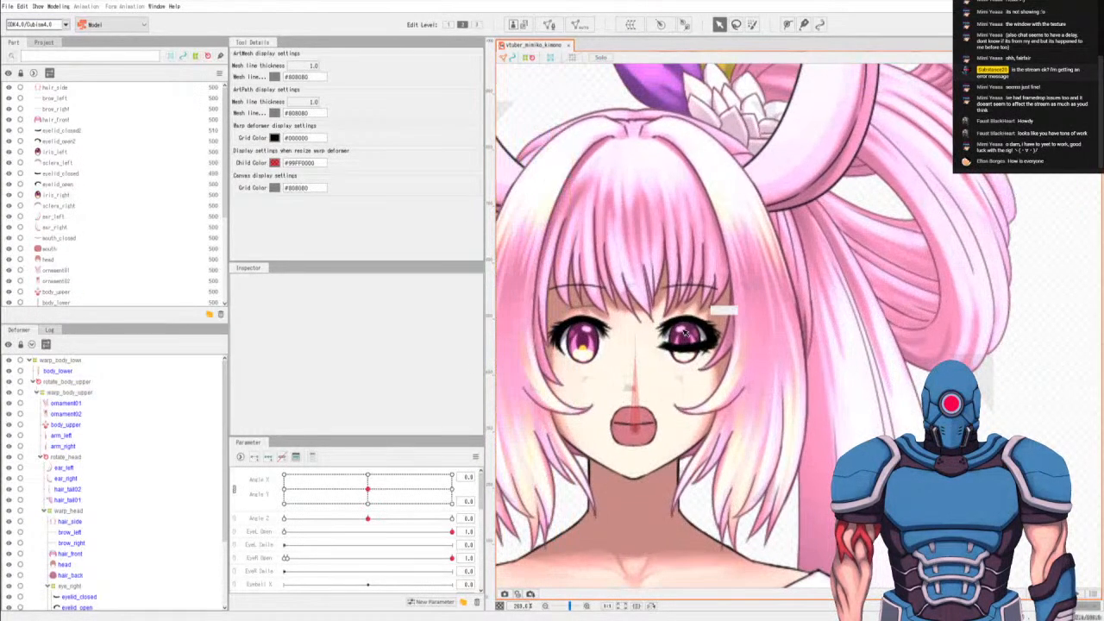
pyautogui.scroll(5, 682, 338)
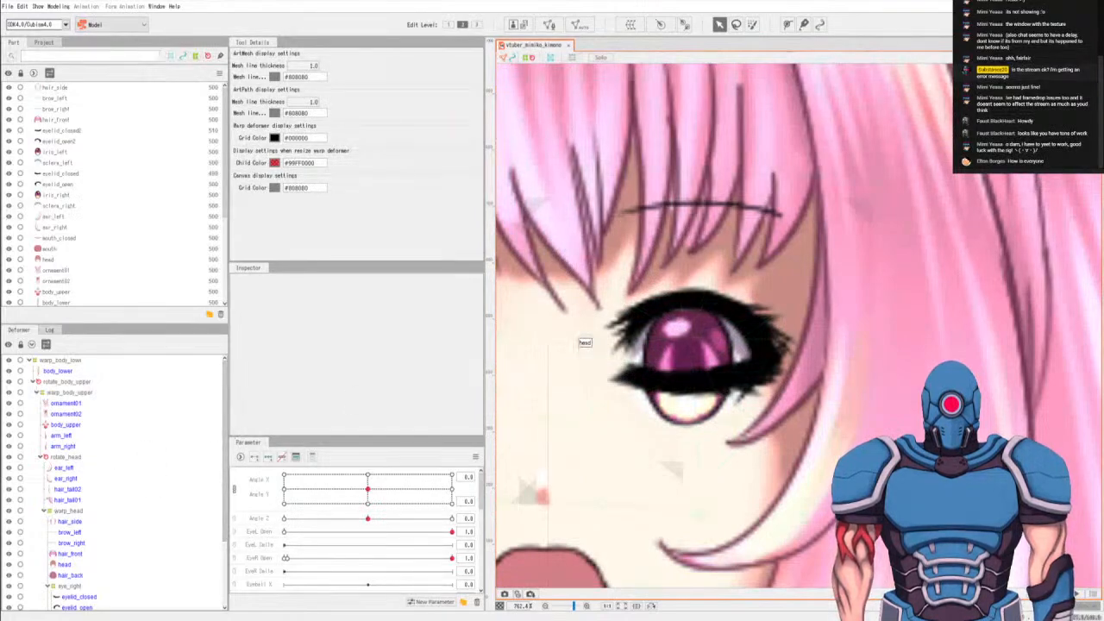
pyautogui.scroll(-3, 98, 522)
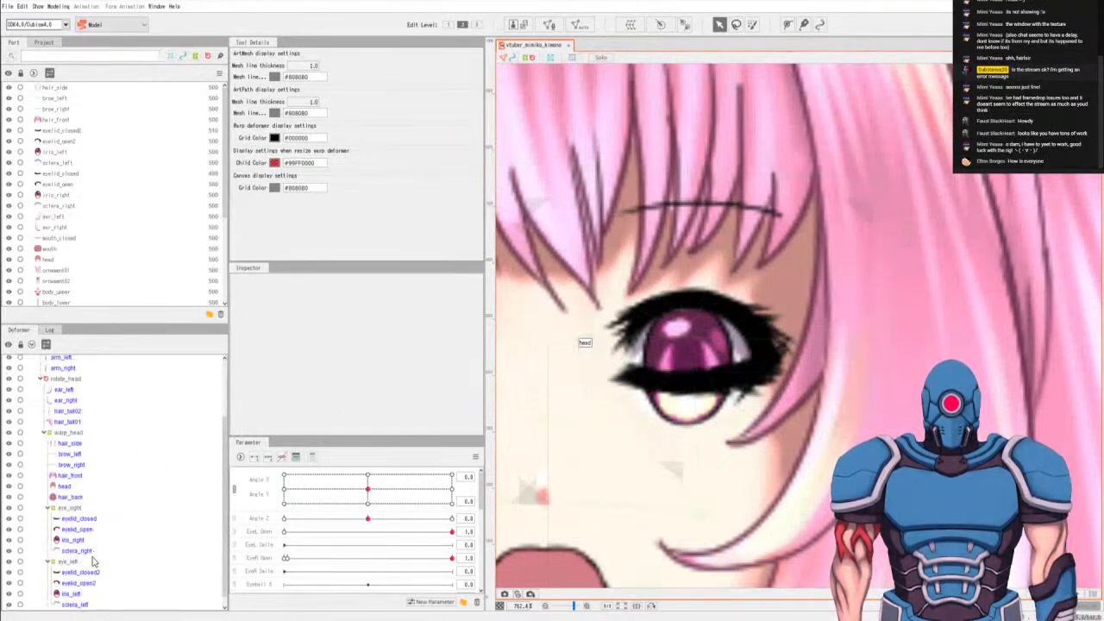
pyautogui.click(86, 584)
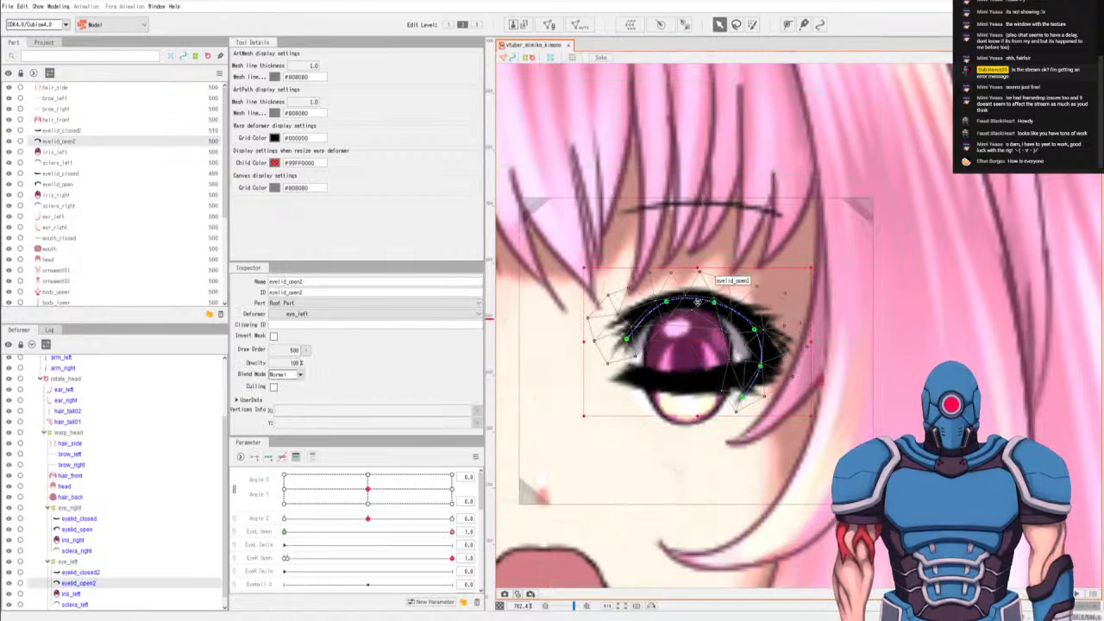
pyautogui.scroll(2, 715, 351)
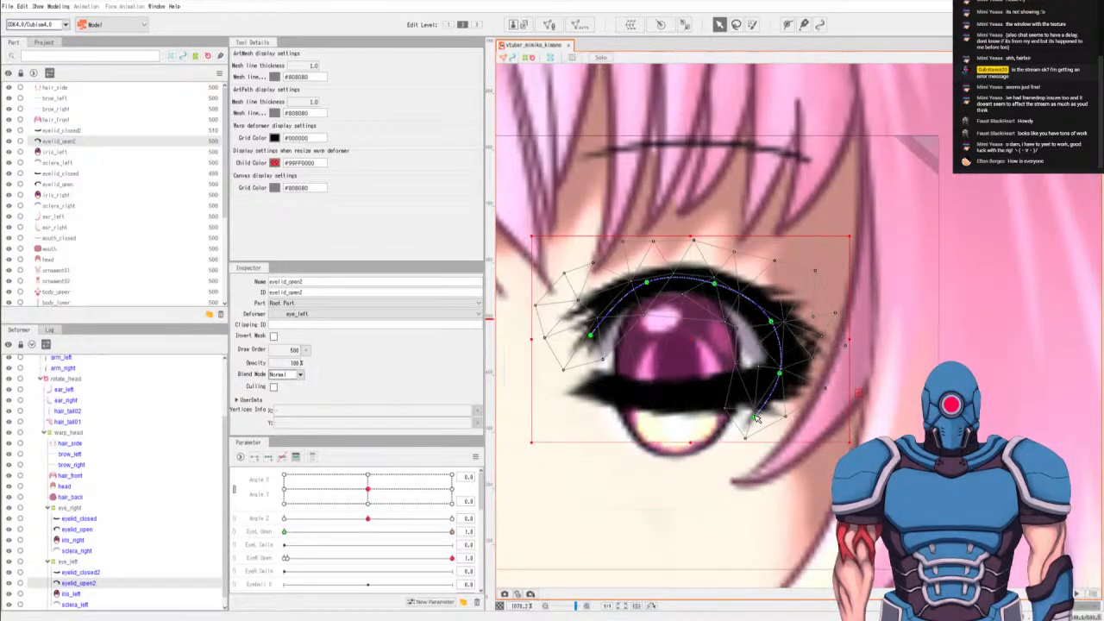
pyautogui.moveTo(754, 417); pyautogui.dragTo(800, 377)
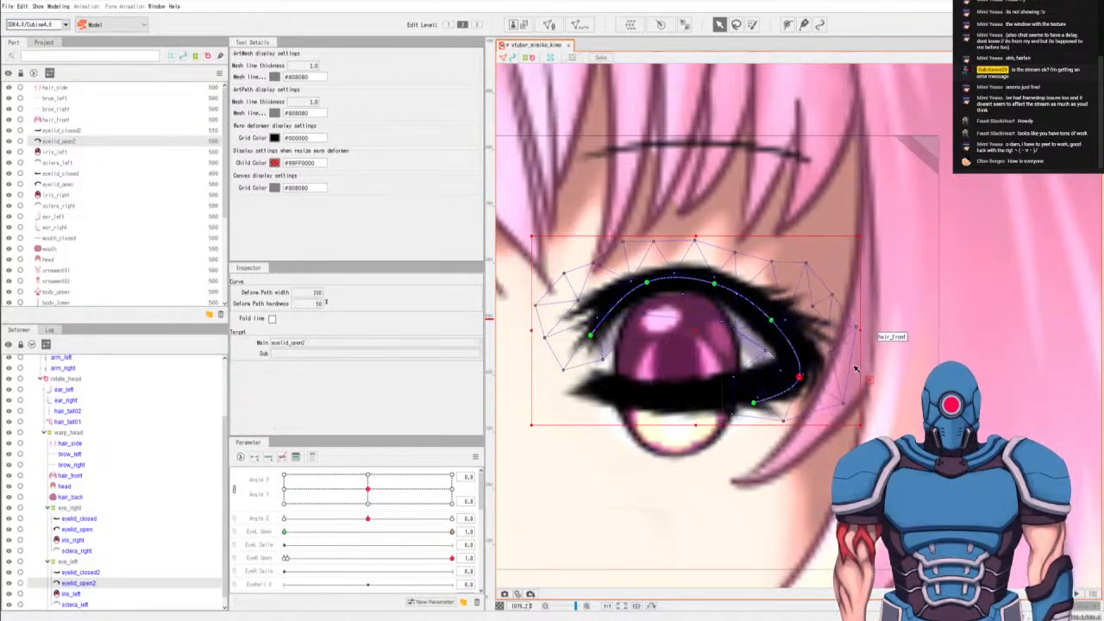
# Extend eyelid_open2's mesh outward around the outer lashes and add a vertex on its lower outer edge.
pyautogui.click(875, 370)
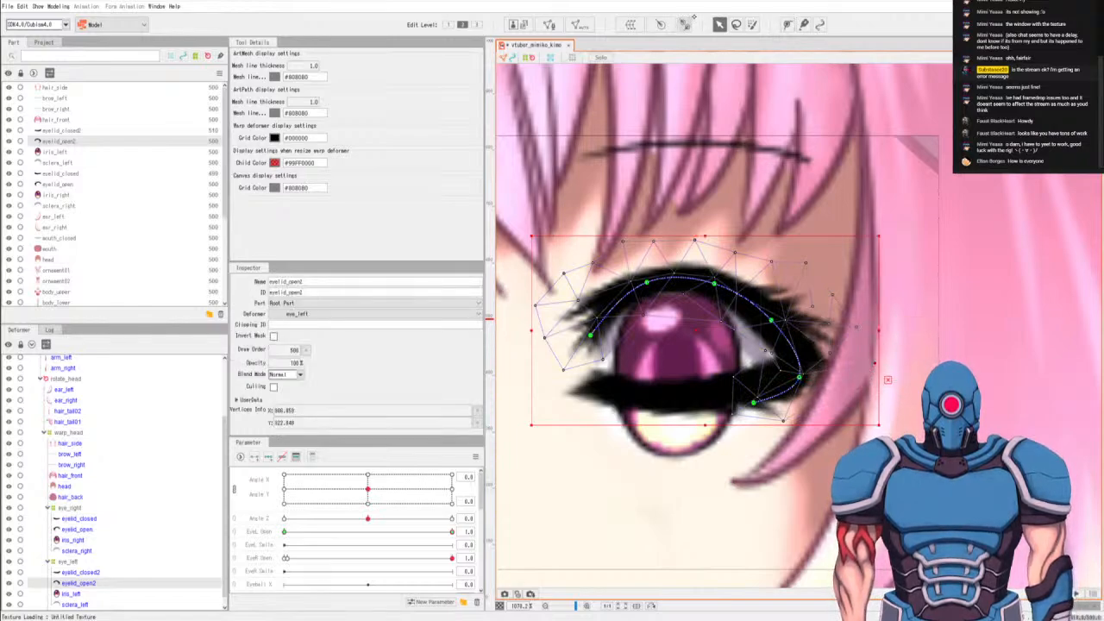
pyautogui.click(549, 24)
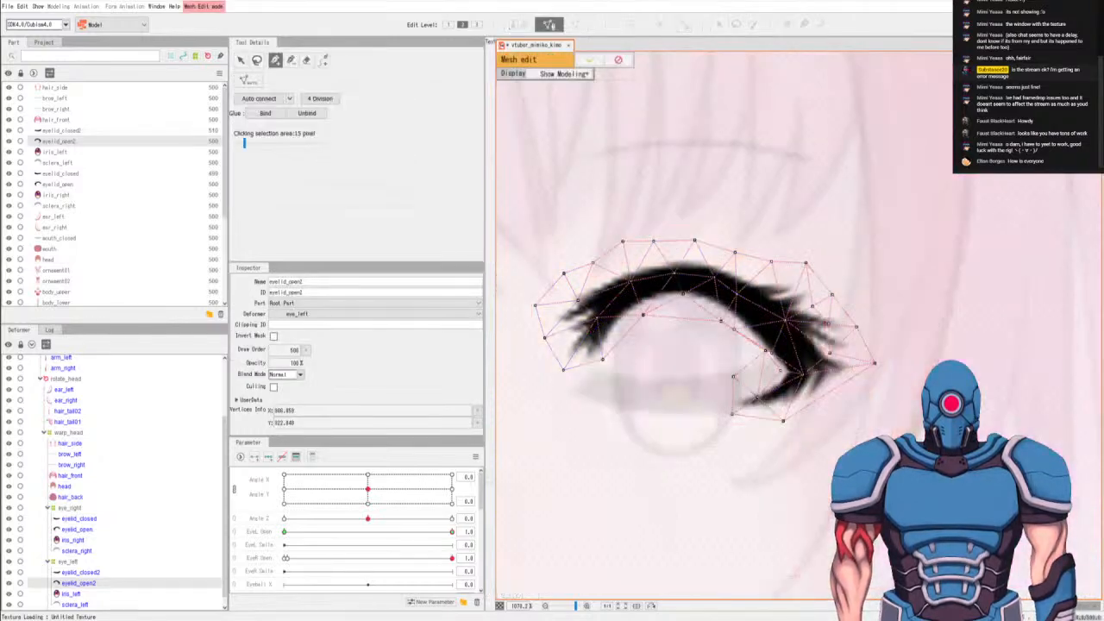
pyautogui.click(833, 393)
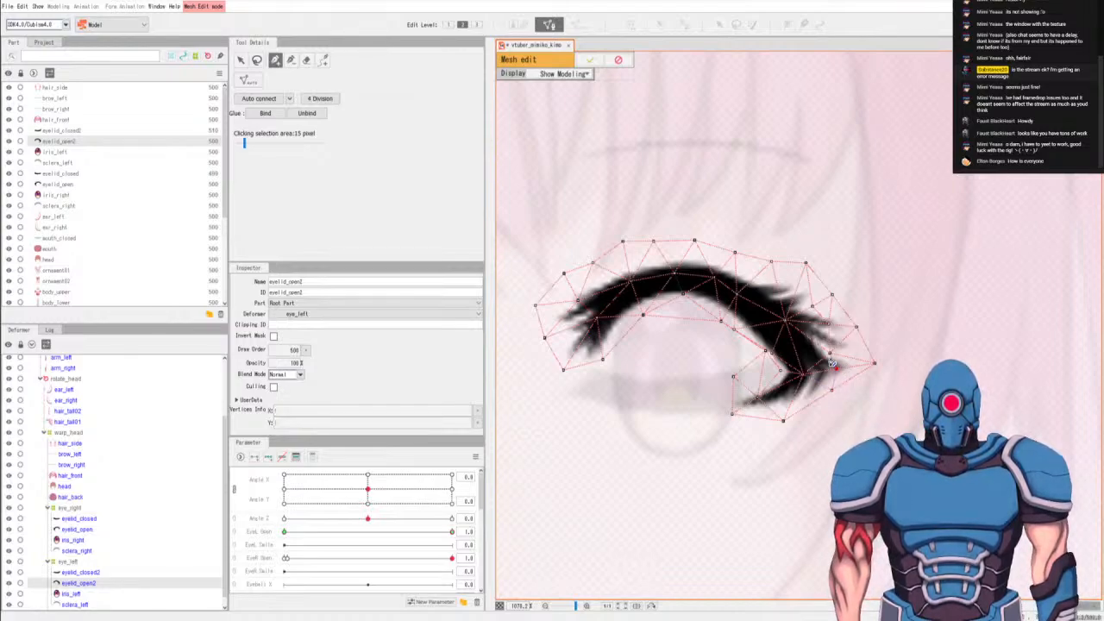
pyautogui.click(590, 59)
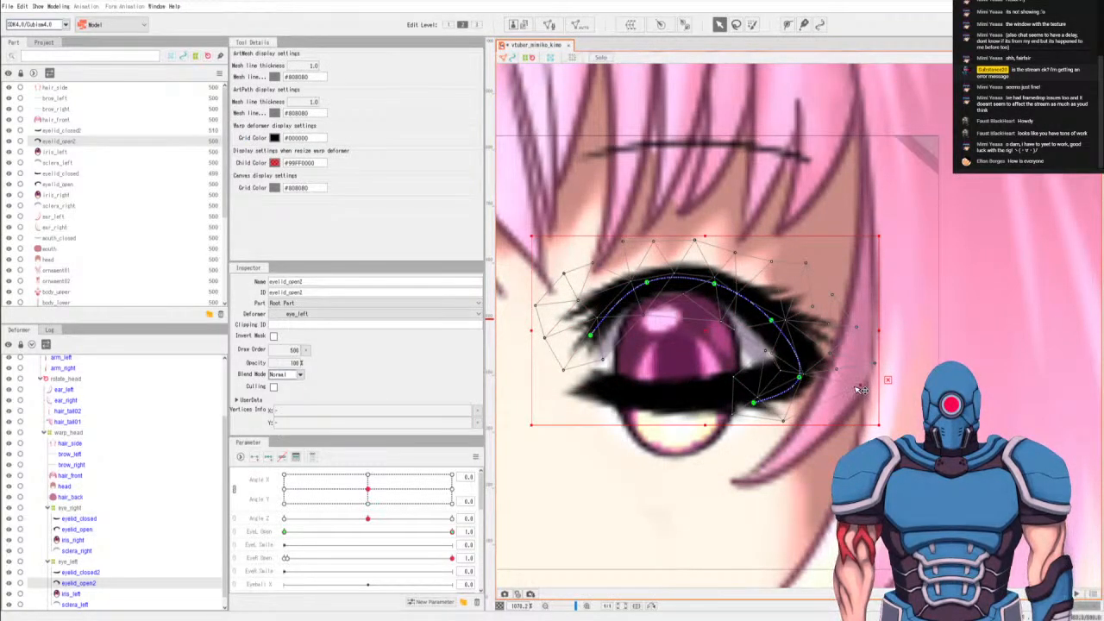
pyautogui.click(823, 396)
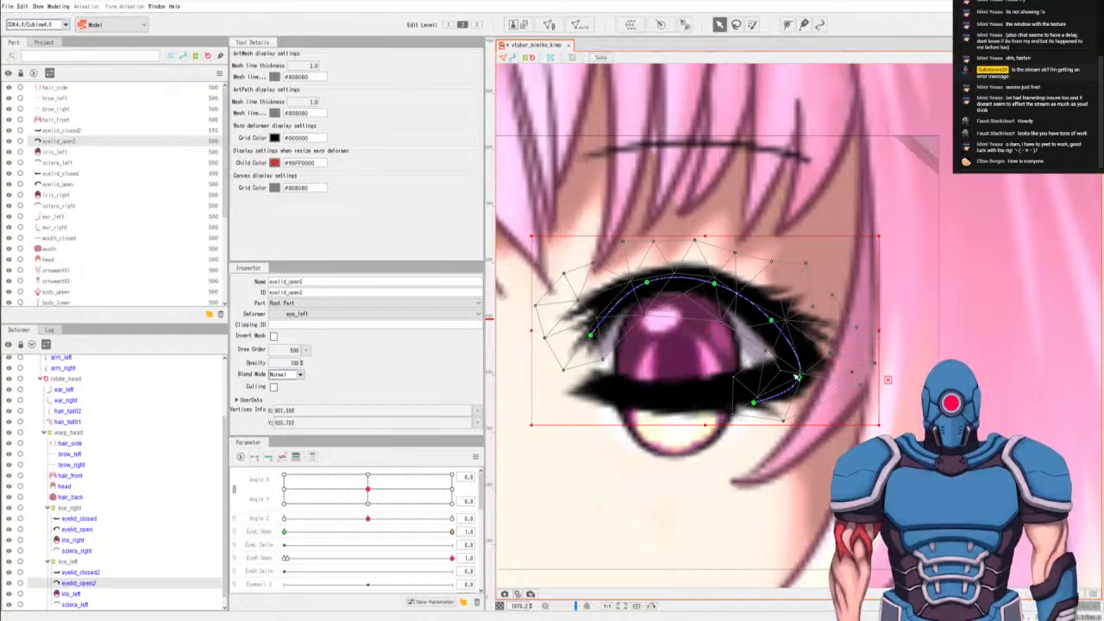
# Lower the upper deform path points of eyelid_open2 so the lid flattens onto the closed lid line.
pyautogui.click(770, 317)
pyautogui.moveTo(770, 320); pyautogui.dragTo(758, 351)
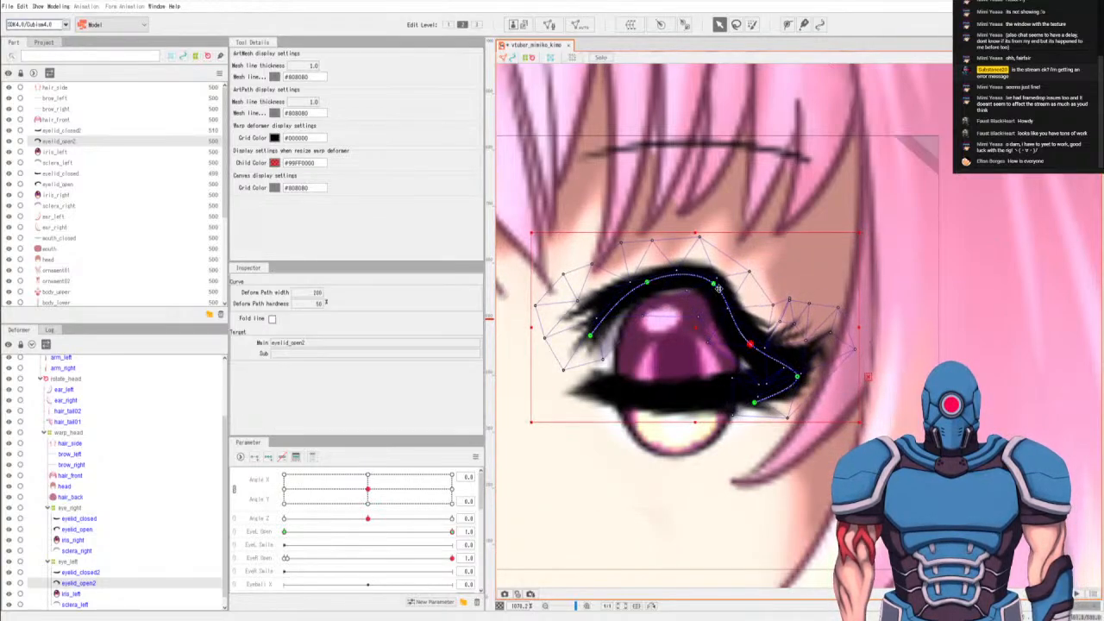
pyautogui.moveTo(714, 284); pyautogui.dragTo(698, 365)
pyautogui.moveTo(650, 293); pyautogui.dragTo(653, 379)
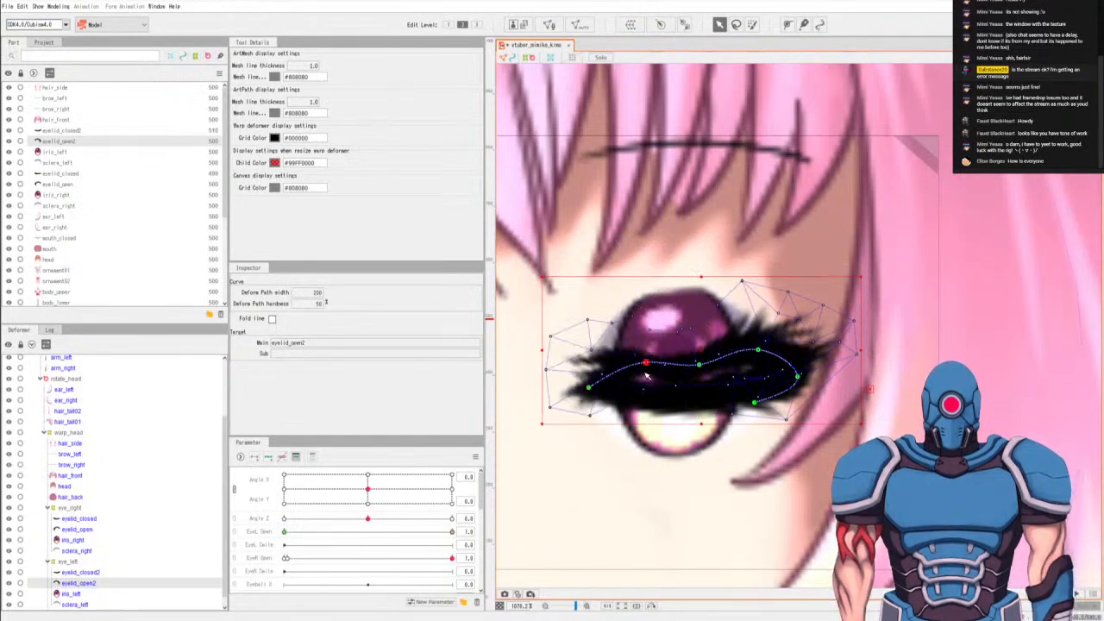
pyautogui.moveTo(758, 353); pyautogui.dragTo(754, 373)
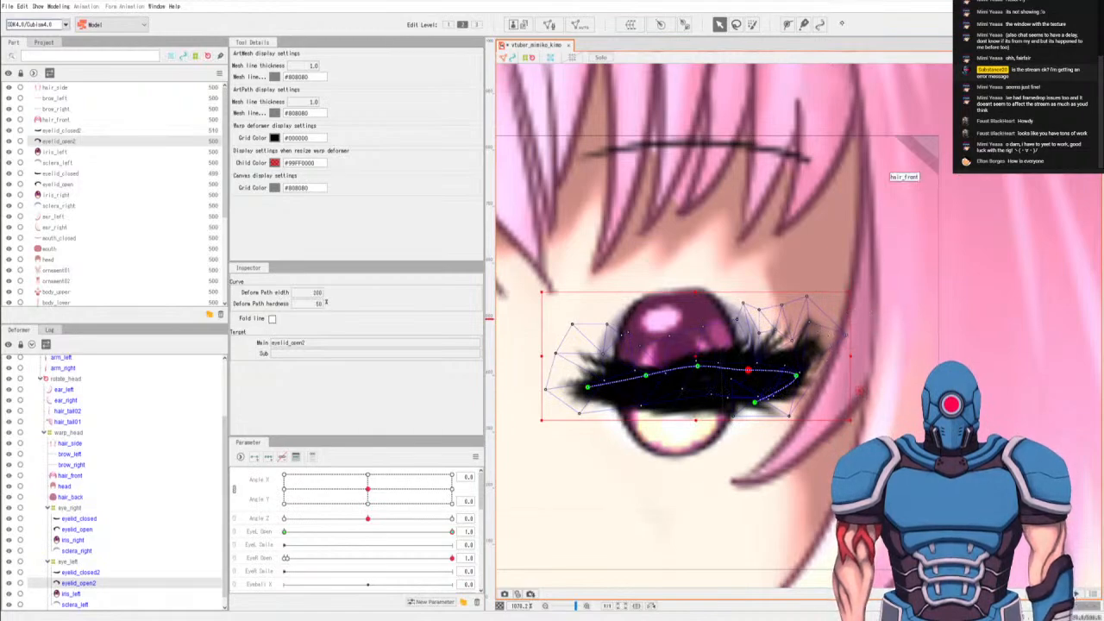
# Lasso the mesh vertices above eyelid_open2's outer lashes and move the selected vertices down toward the closed lid.
pyautogui.press('b')
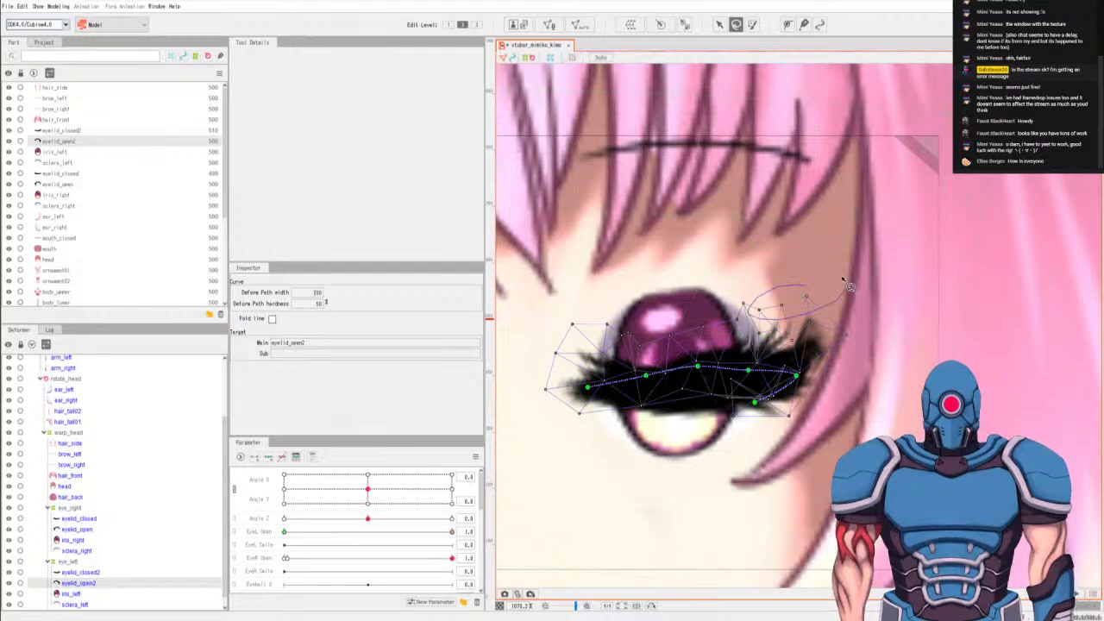
pyautogui.click(809, 300)
pyautogui.press('v')
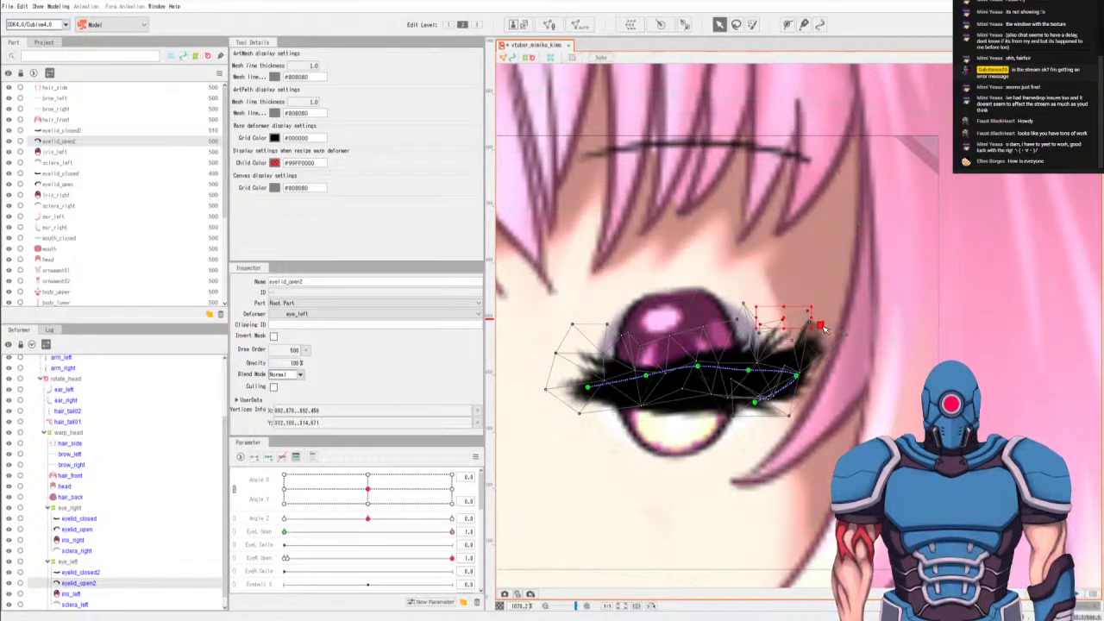
pyautogui.press('p')
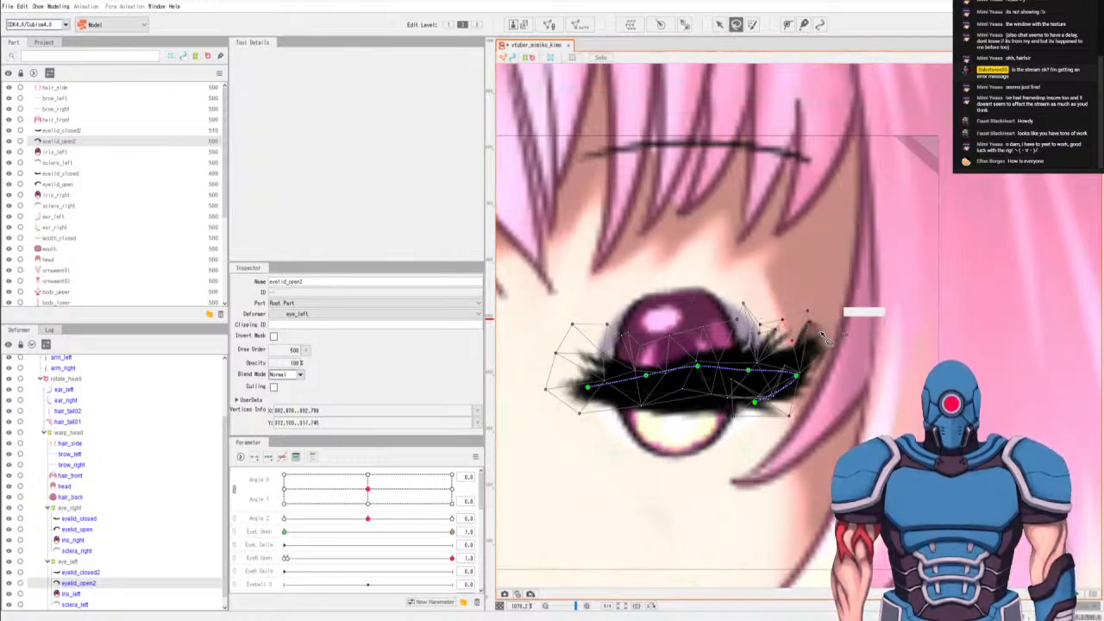
pyautogui.press('v')
pyautogui.moveTo(800, 343); pyautogui.dragTo(796, 355)
pyautogui.click(897, 341)
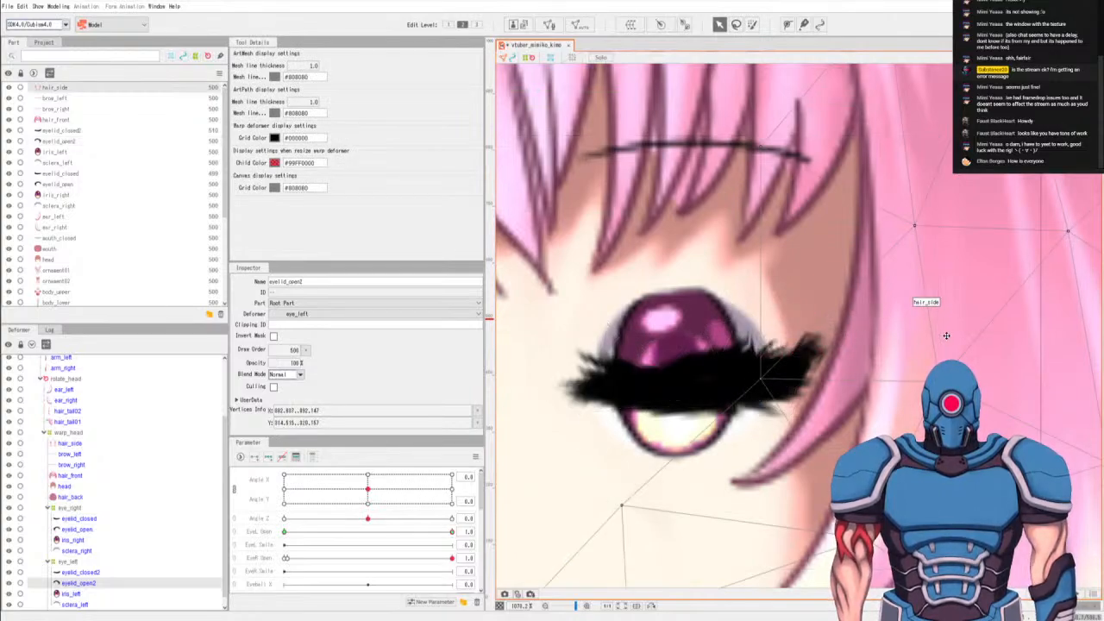
# Reselect eyelid_open2 and pull its individual upper mesh vertices down around the outer half of the lid.
pyautogui.click(793, 372)
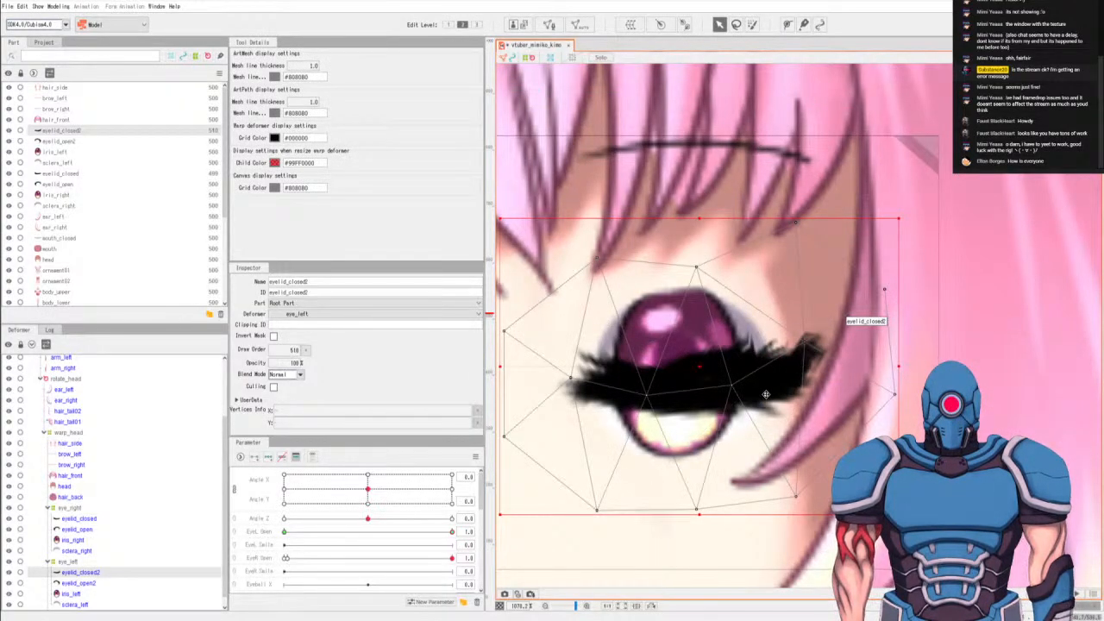
pyautogui.click(783, 366)
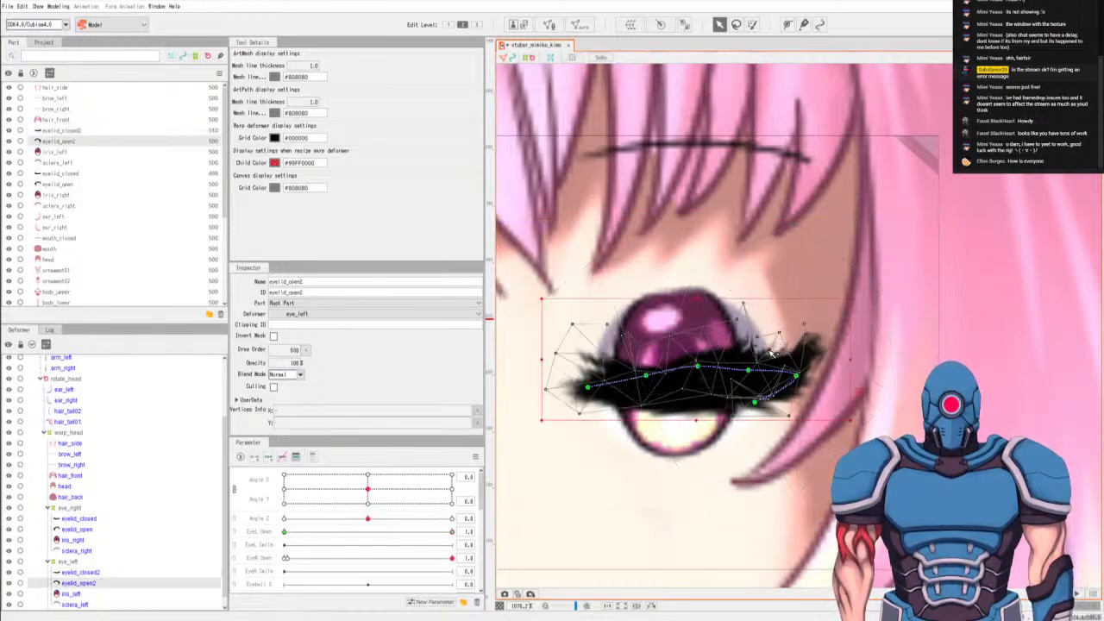
pyautogui.click(787, 341)
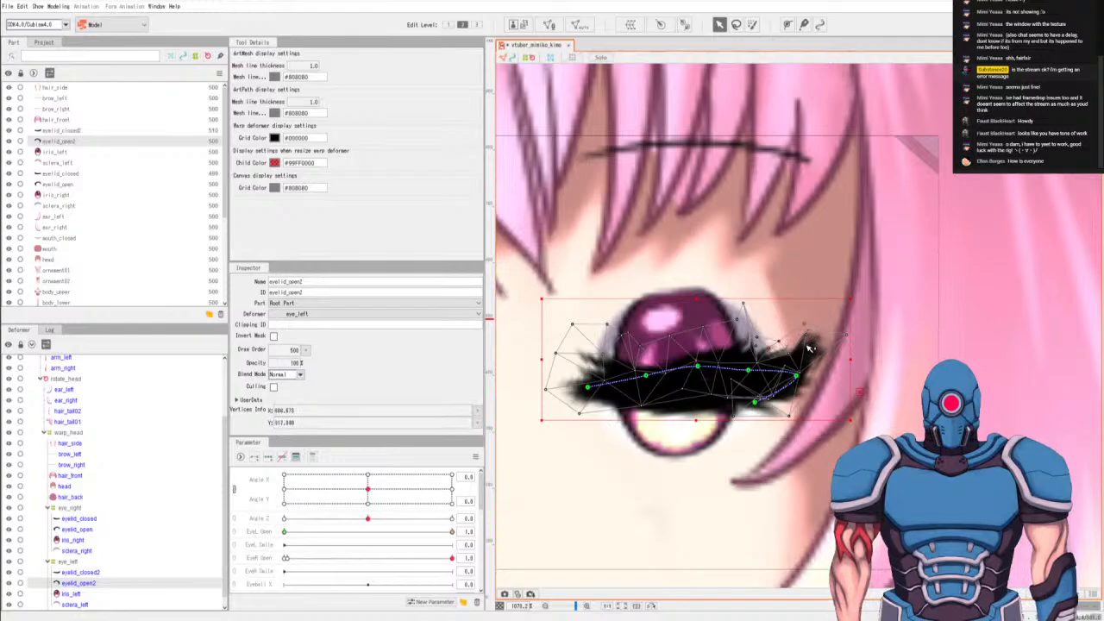
pyautogui.click(808, 329)
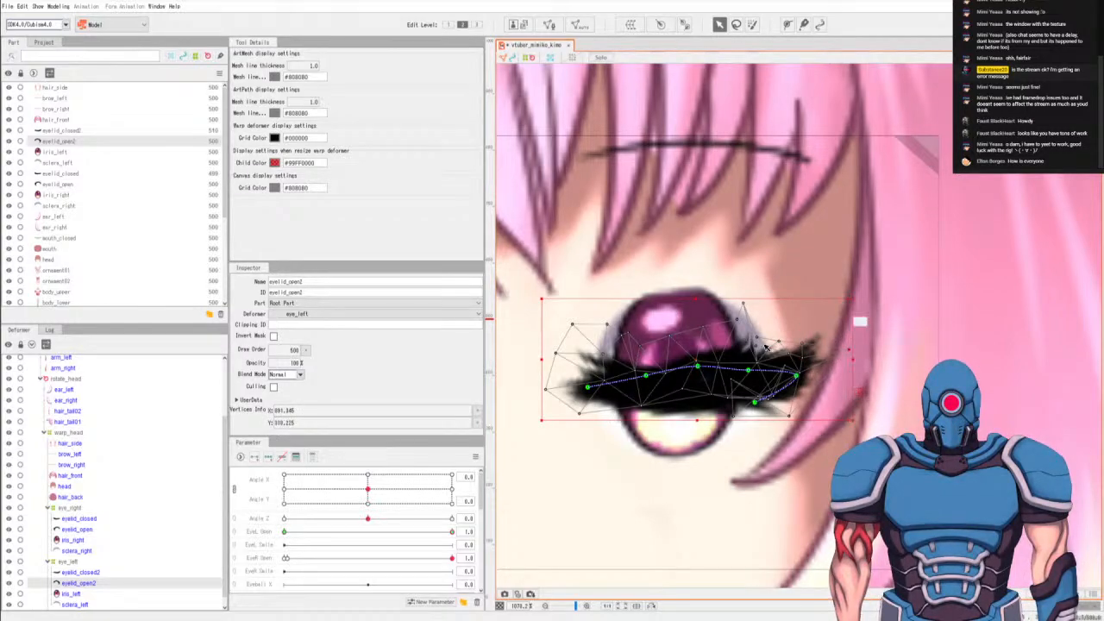
pyautogui.click(739, 326)
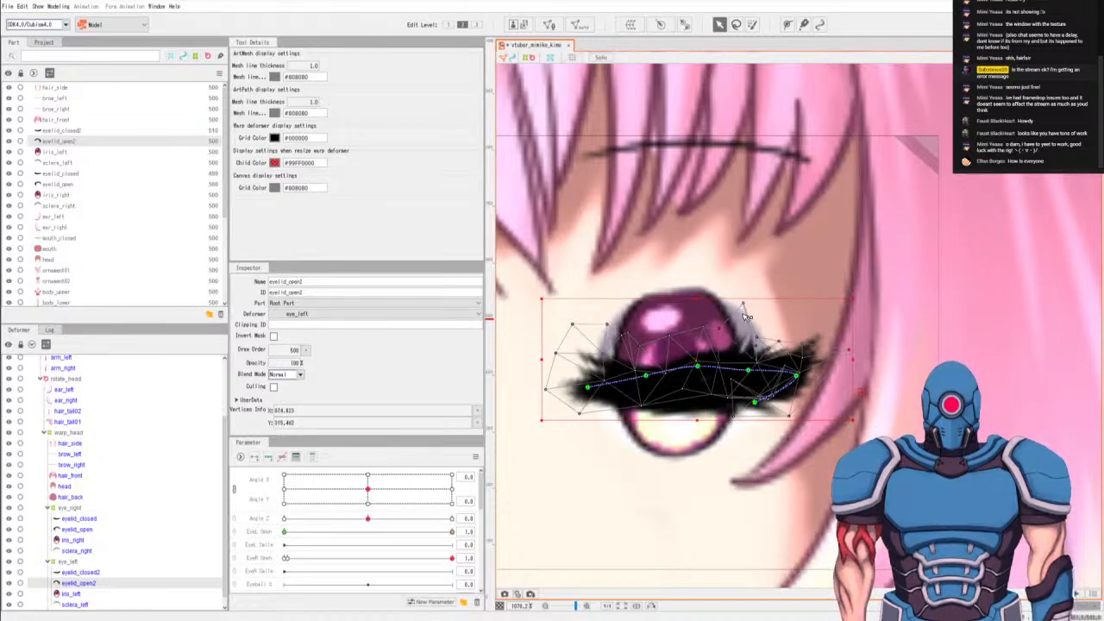
pyautogui.moveTo(743, 305); pyautogui.dragTo(748, 338)
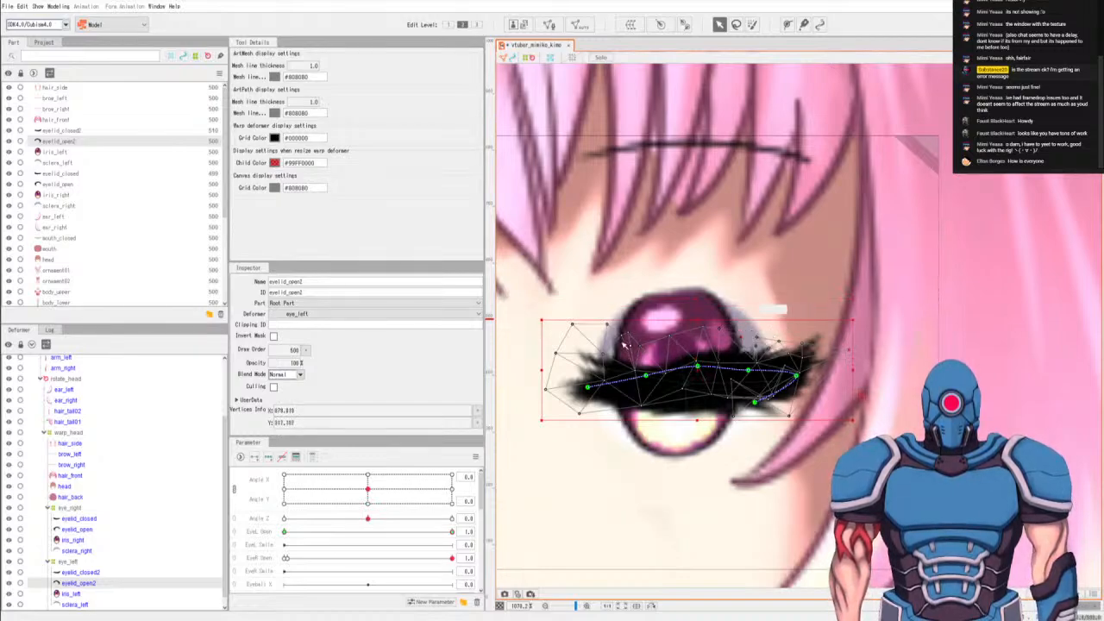
# Adjust the upper mesh vertices on the inner half of eyelid_open2 to tighten the mesh around the closed lid.
pyautogui.moveTo(572, 325); pyautogui.dragTo(553, 367)
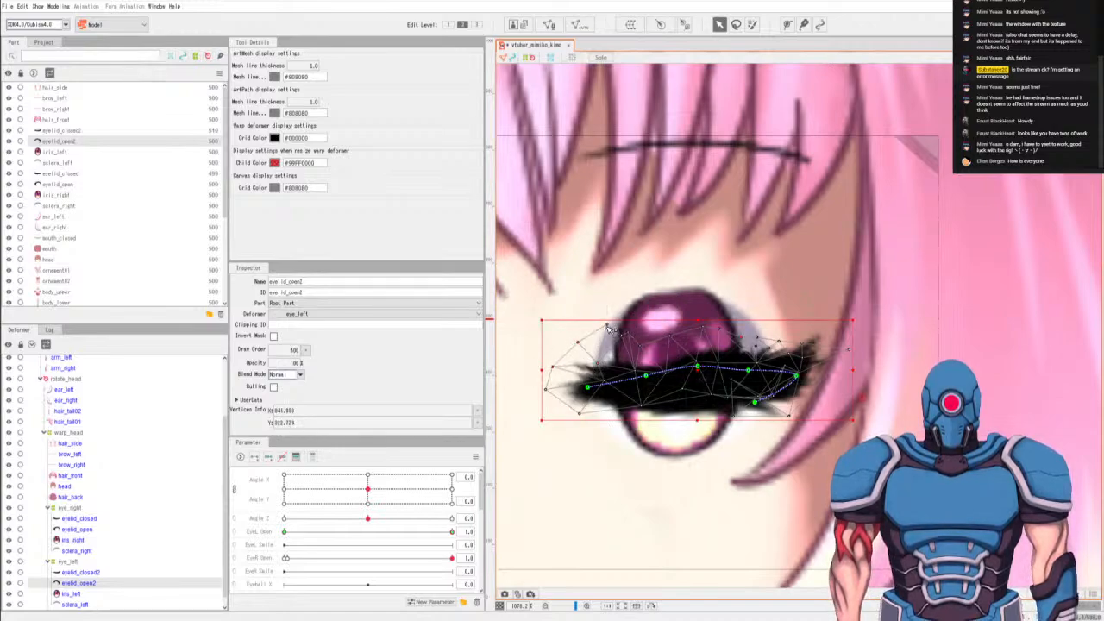
pyautogui.moveTo(607, 325); pyautogui.dragTo(607, 337)
pyautogui.click(636, 339)
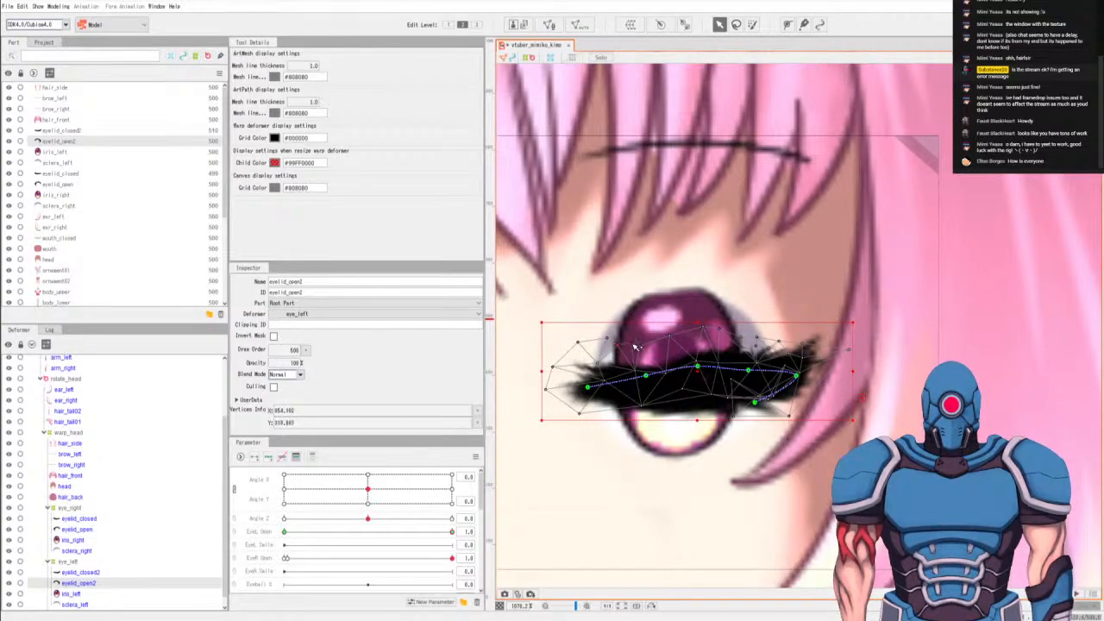
pyautogui.moveTo(645, 344); pyautogui.dragTo(645, 341)
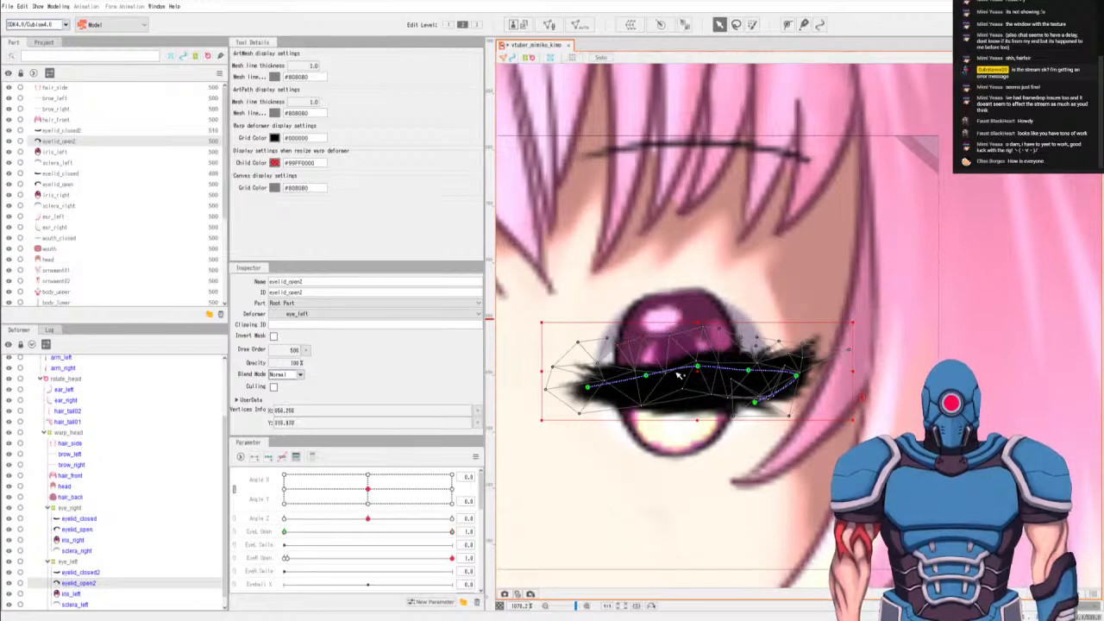
pyautogui.moveTo(701, 376); pyautogui.dragTo(699, 384)
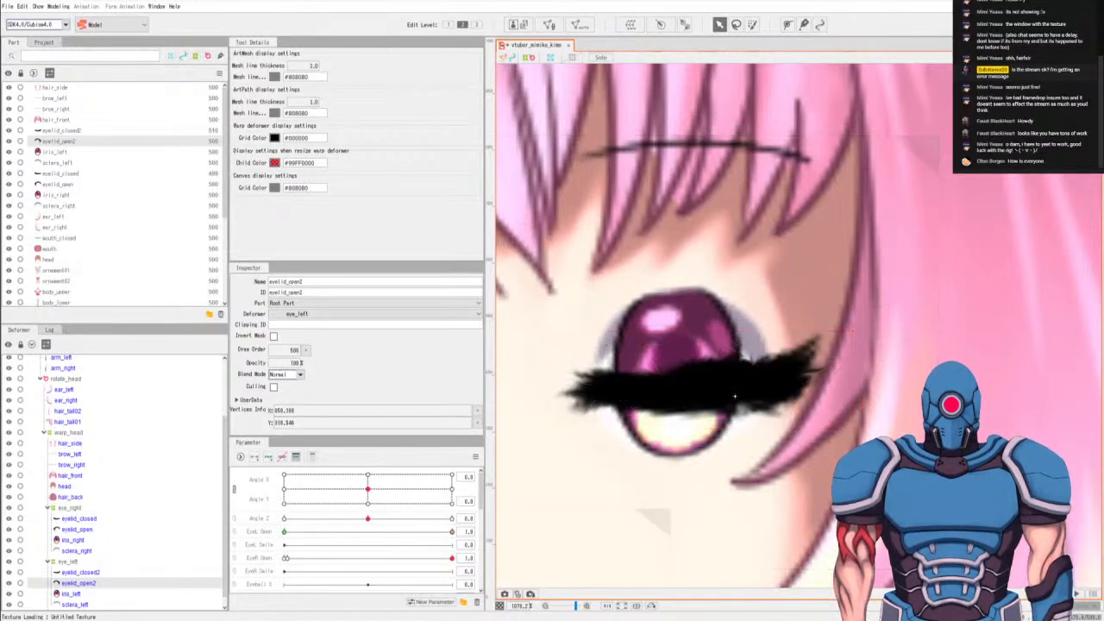
# Save the model, close it and reopen vtuber_mimiko_kimono from the recent files.
pyautogui.click(729, 398)
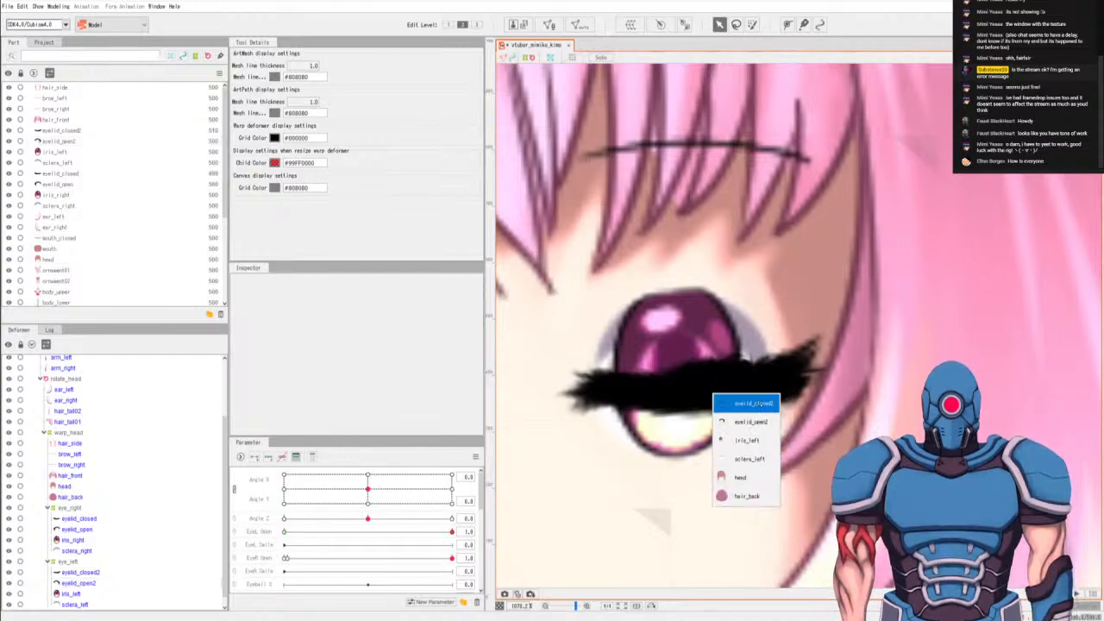
pyautogui.click(750, 406)
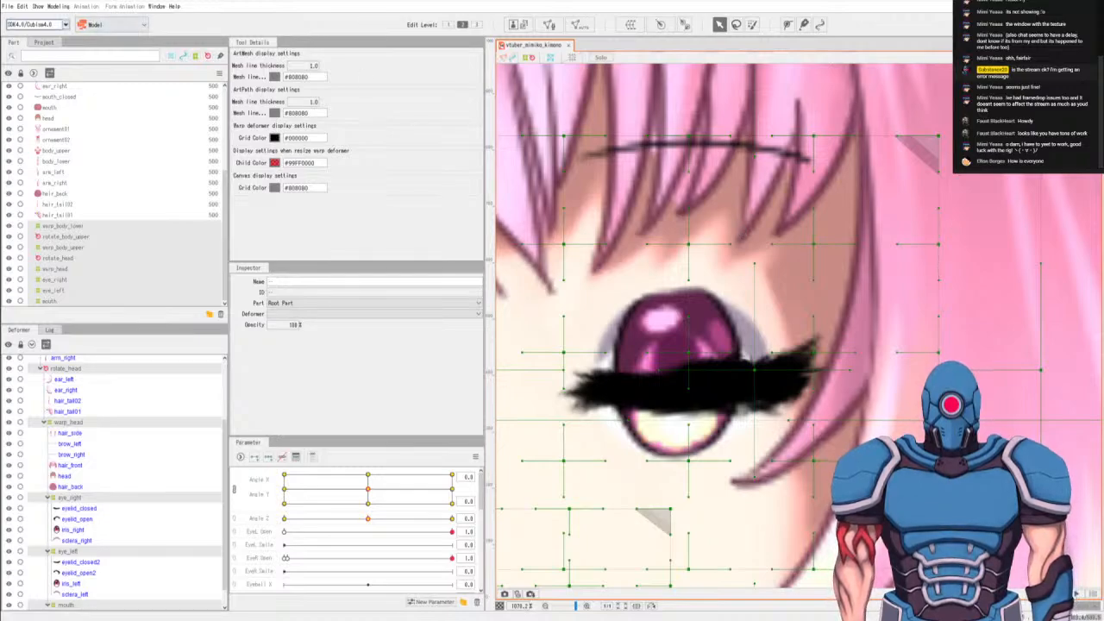
pyautogui.hotkey('ctrl', 'z')
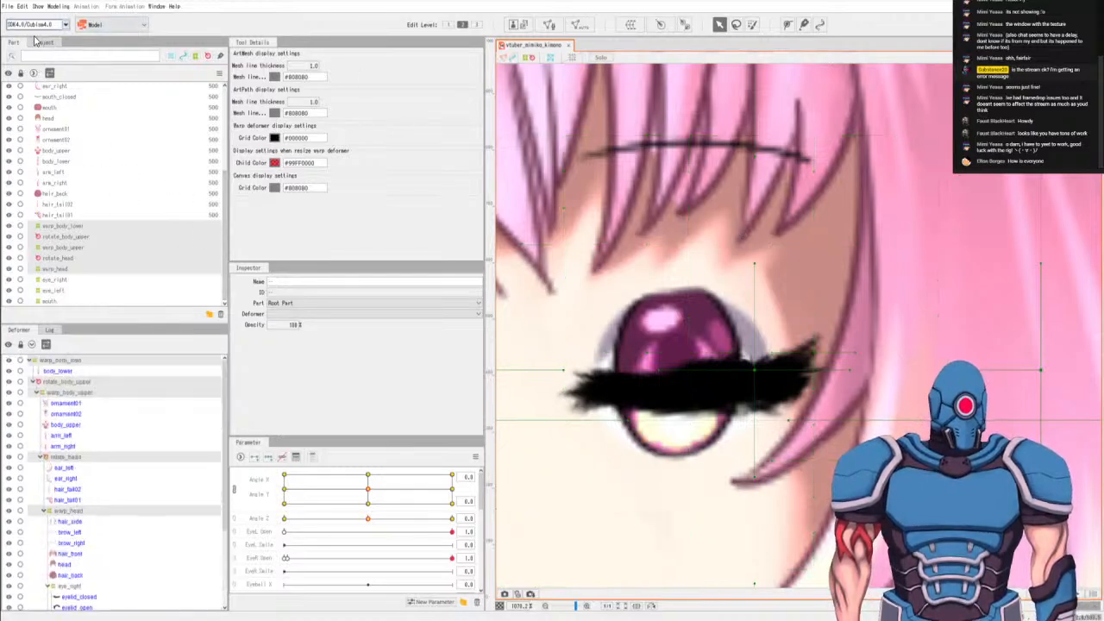
pyautogui.click(7, 6)
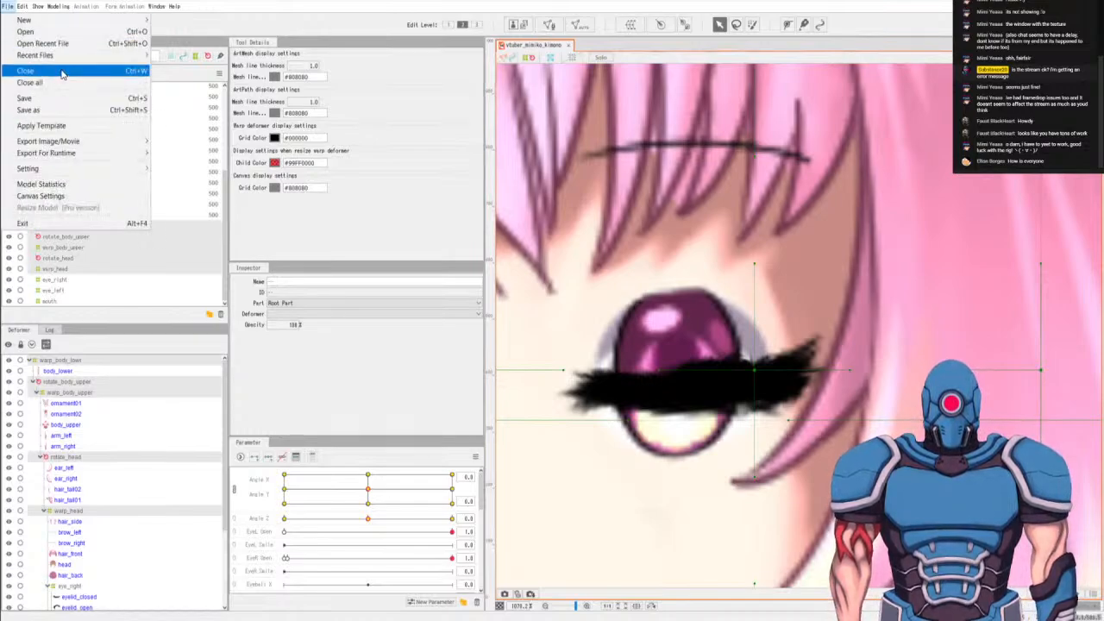
pyautogui.click(25, 71)
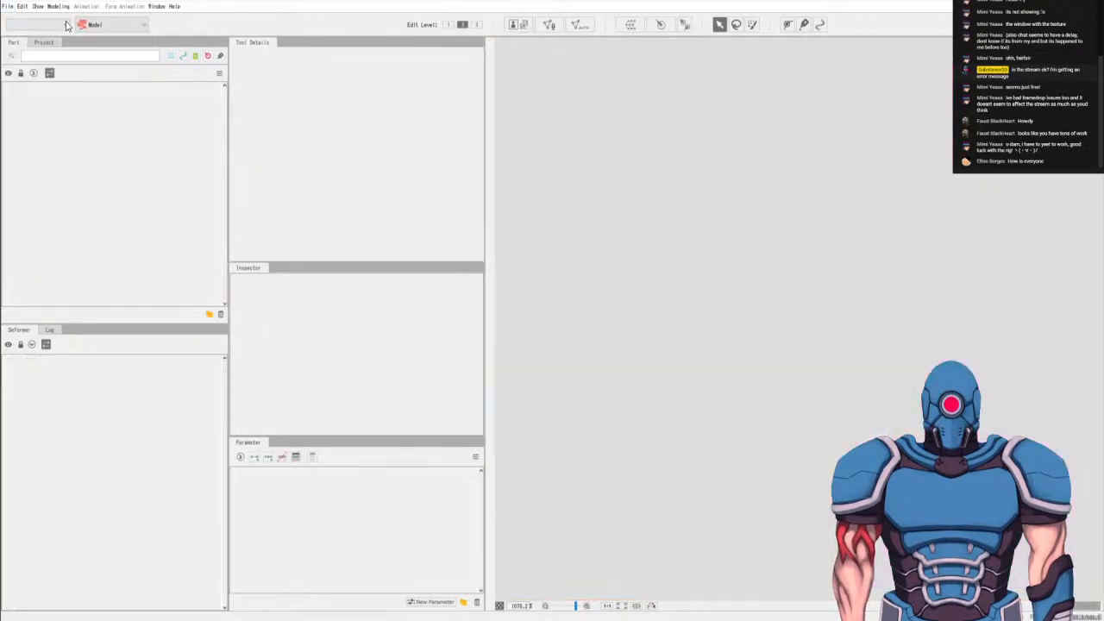
pyautogui.click(7, 6)
pyautogui.moveTo(61, 55)
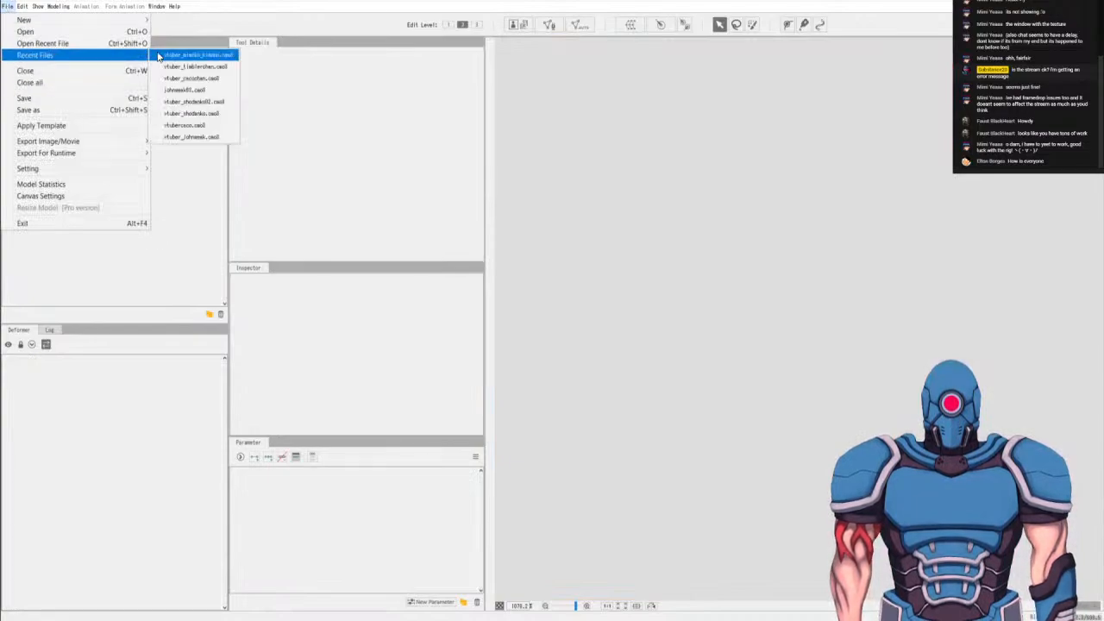
pyautogui.click(192, 57)
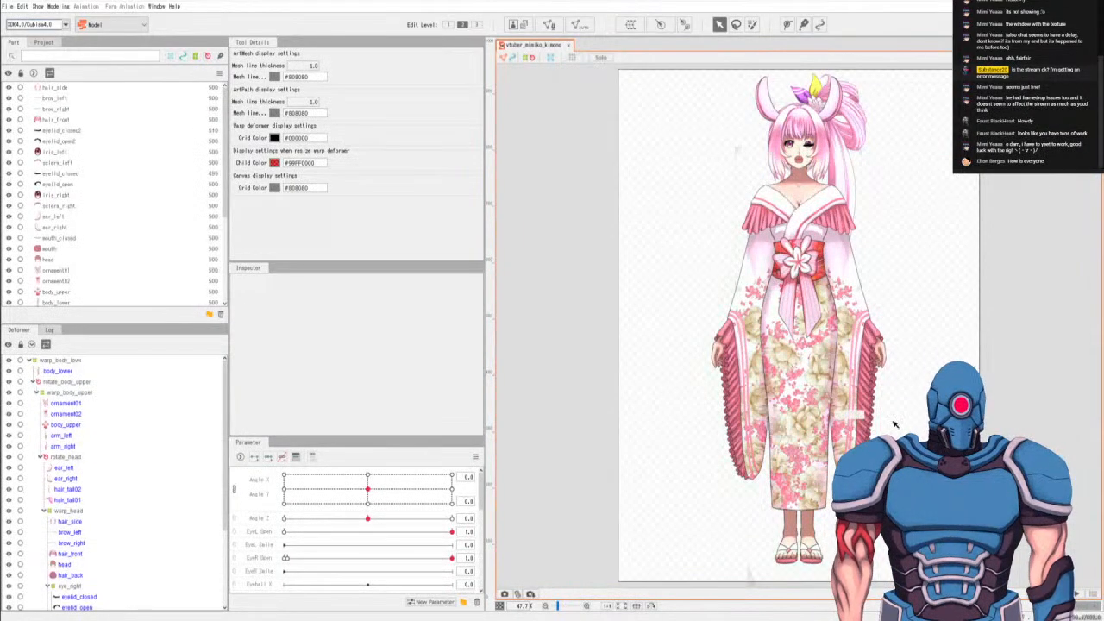
# Select eyelid_open2 under the eye_left deformer for further deform path editing.
pyautogui.scroll(2, 812, 150)
pyautogui.scroll(5, 812, 151)
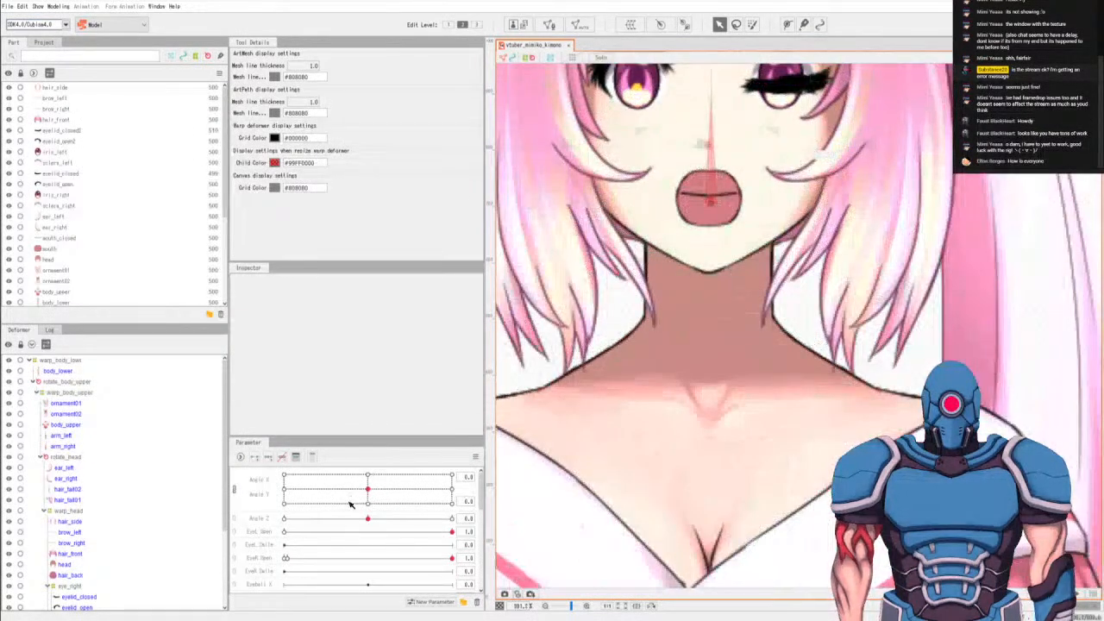
pyautogui.scroll(-4, 99, 543)
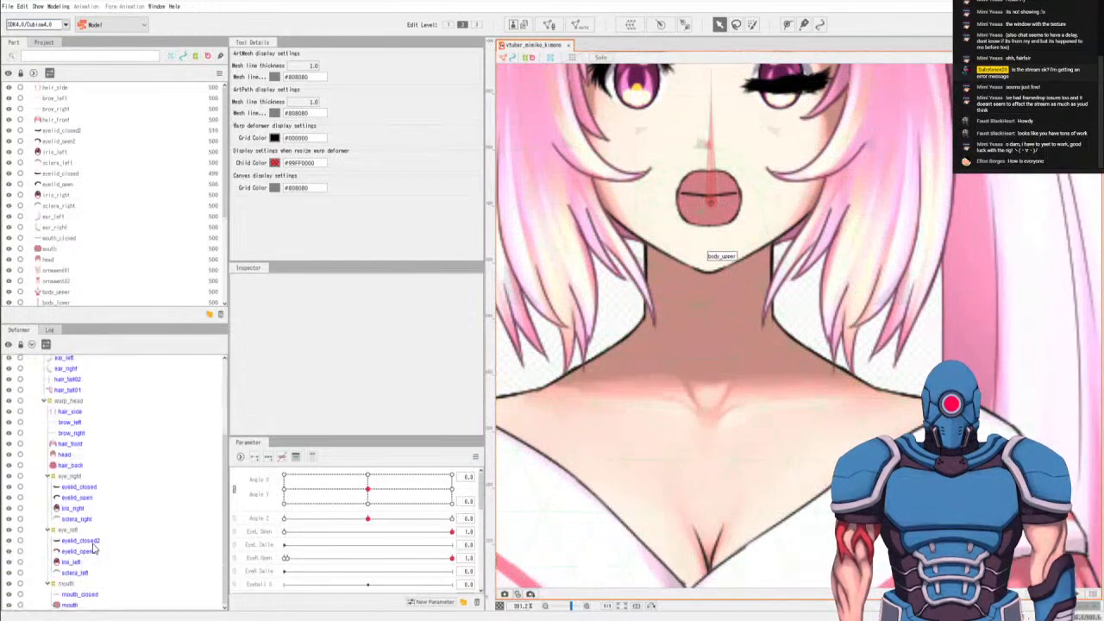
pyautogui.click(93, 550)
pyautogui.moveTo(844, 210); pyautogui.dragTo(762, 437)
pyautogui.scroll(5, 738, 295)
pyautogui.scroll(-3, 690, 296)
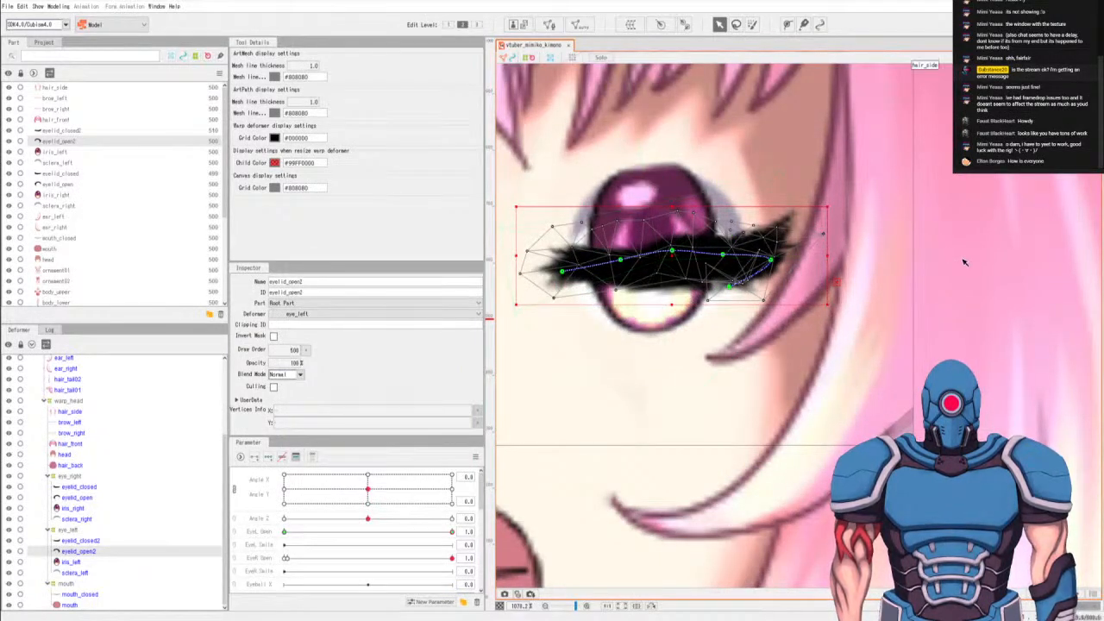
pyautogui.scroll(2, 664, 259)
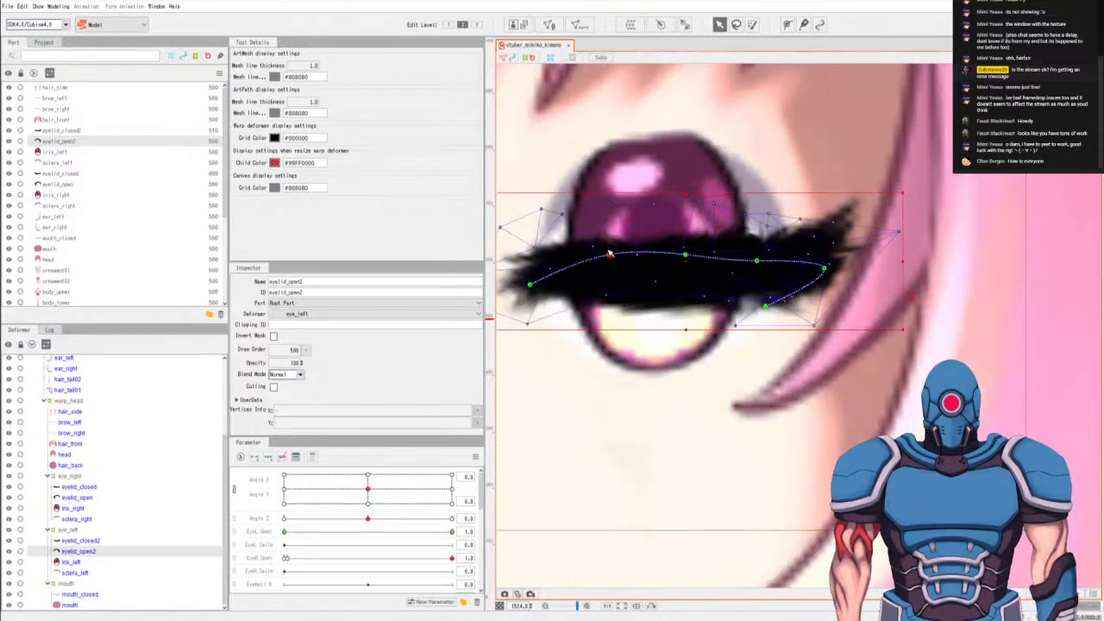
# Smooth the flattened deform path of eyelid_open2 at EyeL Open 1.0 by adjusting its inner, middle and outer points.
pyautogui.click(591, 250)
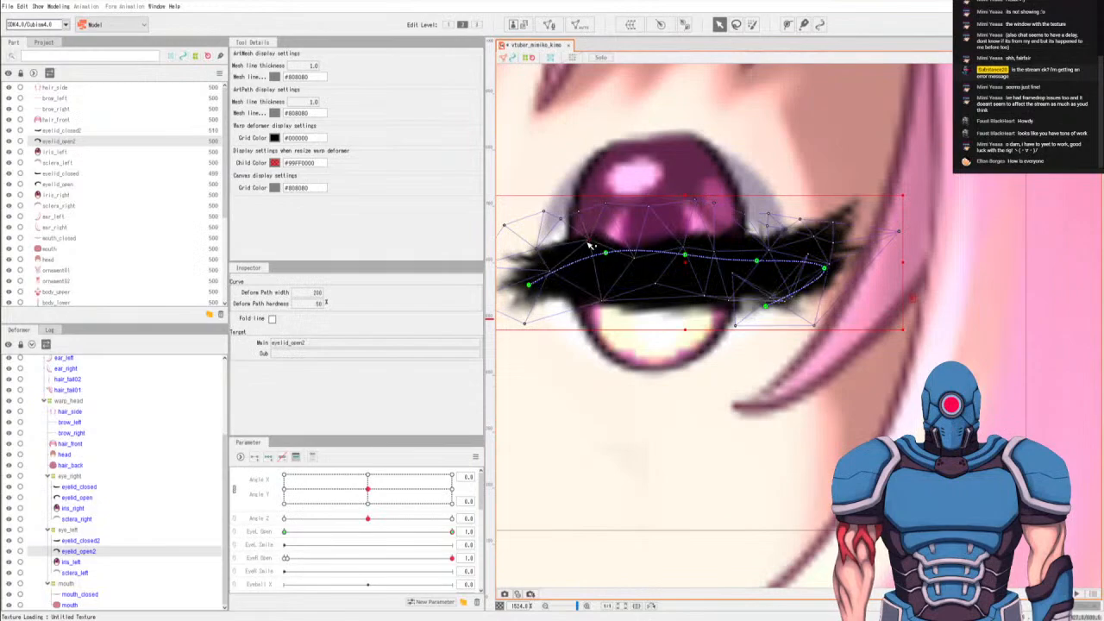
pyautogui.moveTo(606, 259); pyautogui.dragTo(603, 268)
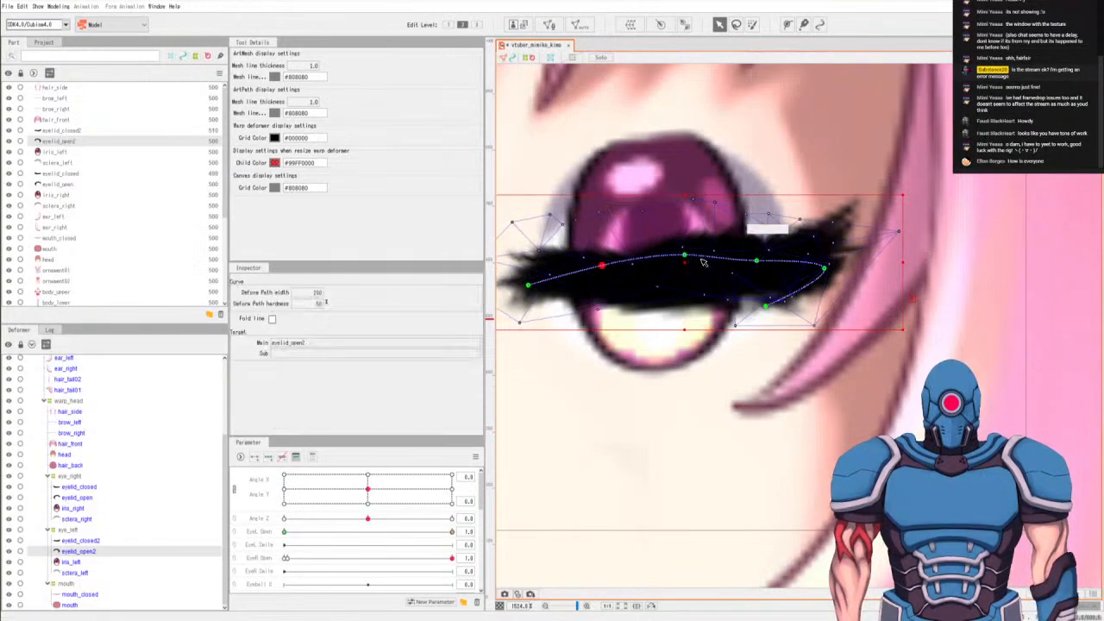
pyautogui.moveTo(759, 260); pyautogui.dragTo(759, 254)
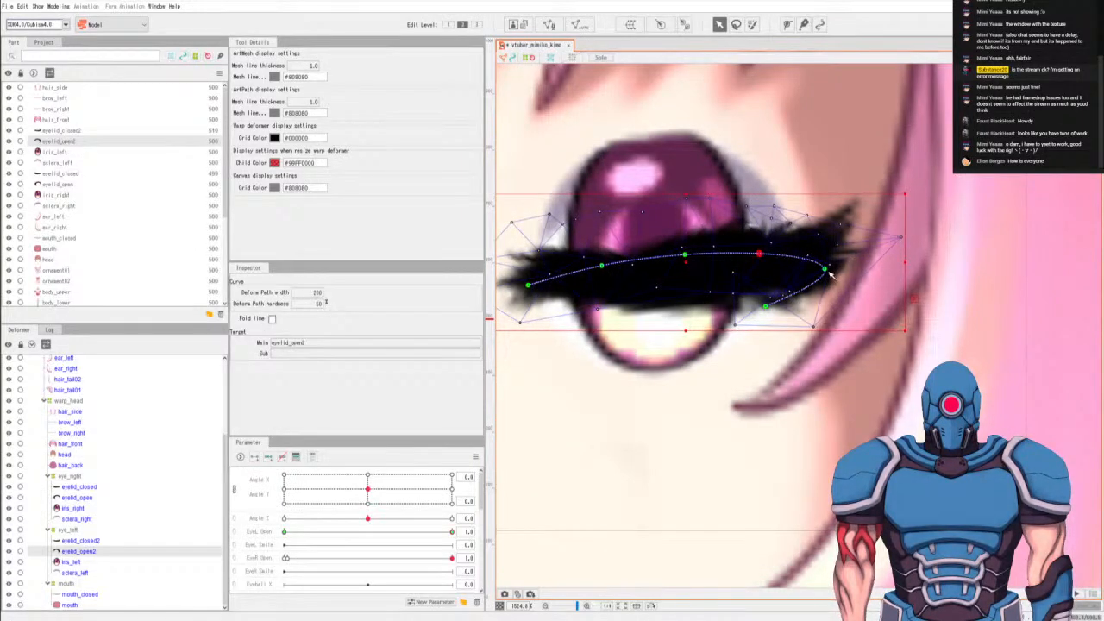
pyautogui.moveTo(827, 270); pyautogui.dragTo(835, 274)
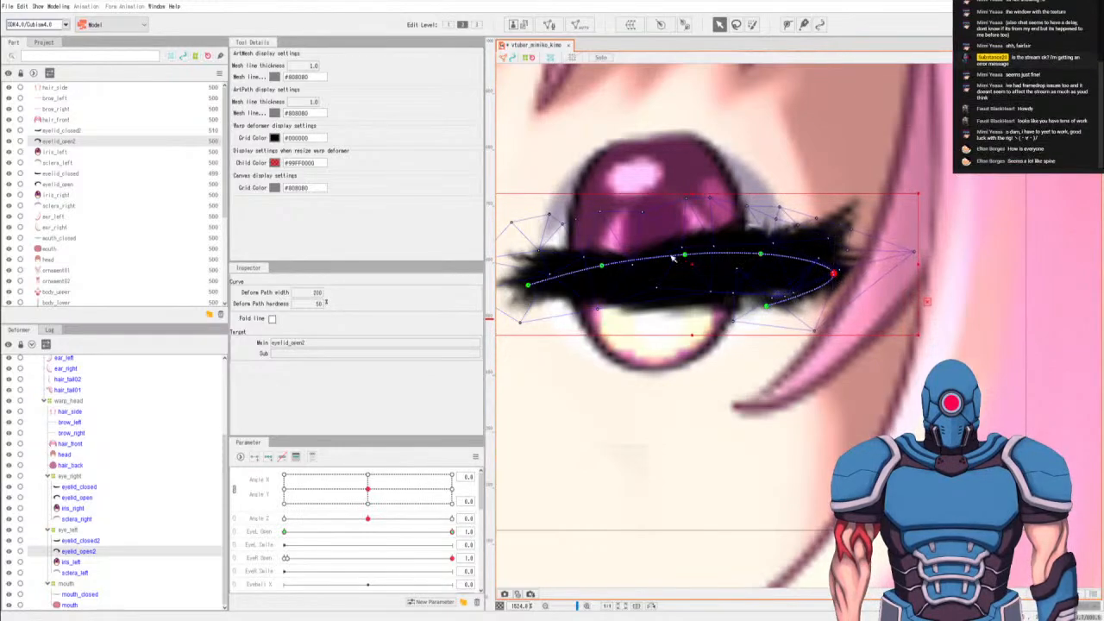
pyautogui.moveTo(610, 265); pyautogui.dragTo(609, 261)
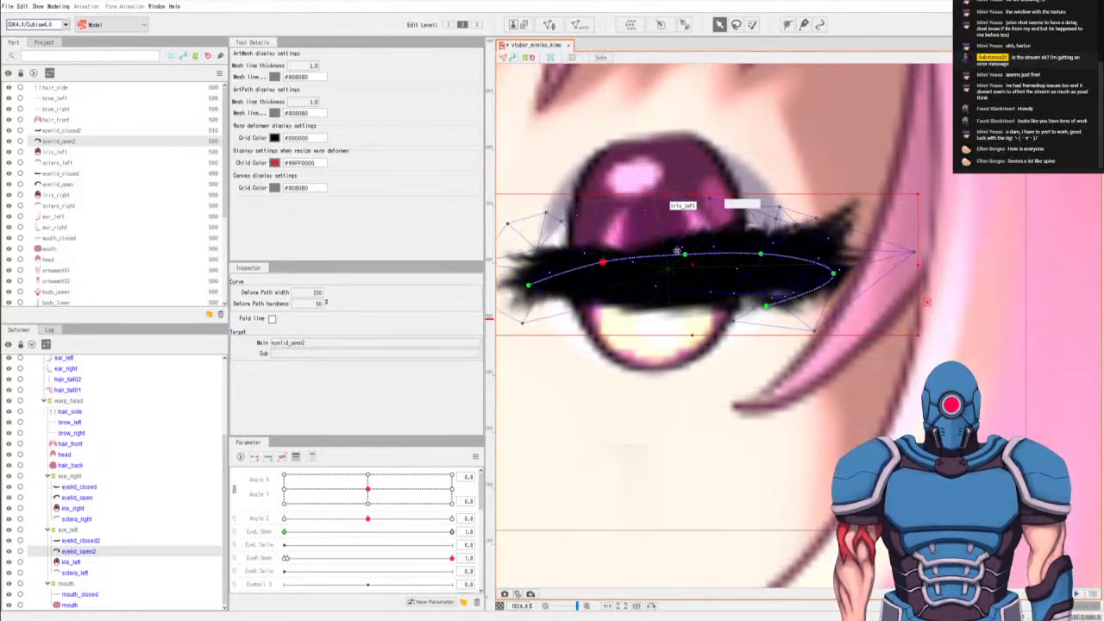
pyautogui.click(715, 202)
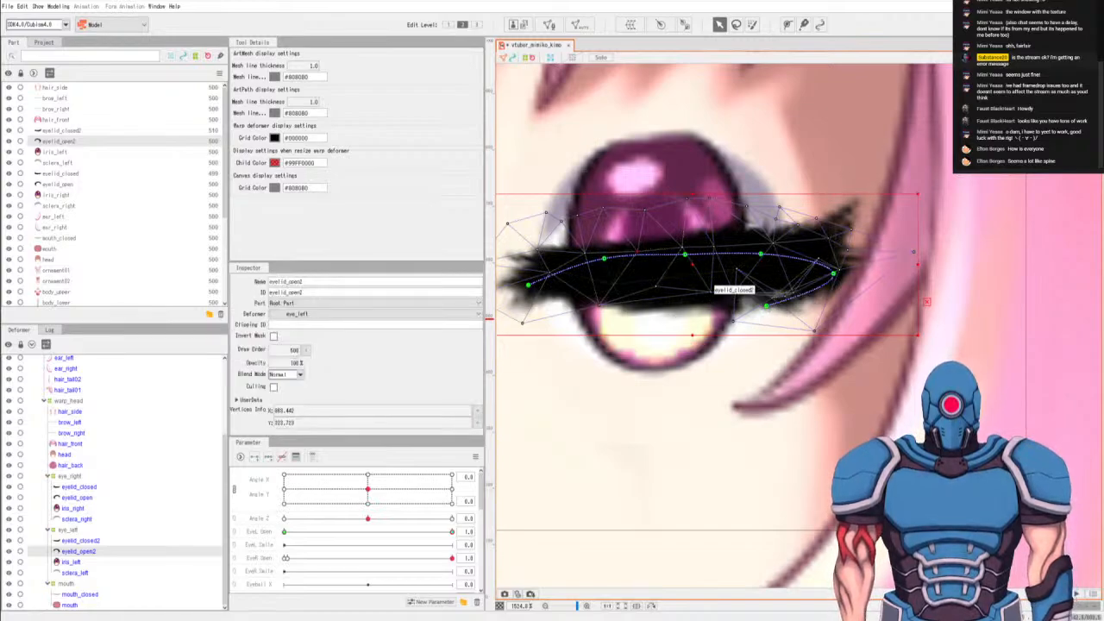
pyautogui.scroll(-5, 698, 324)
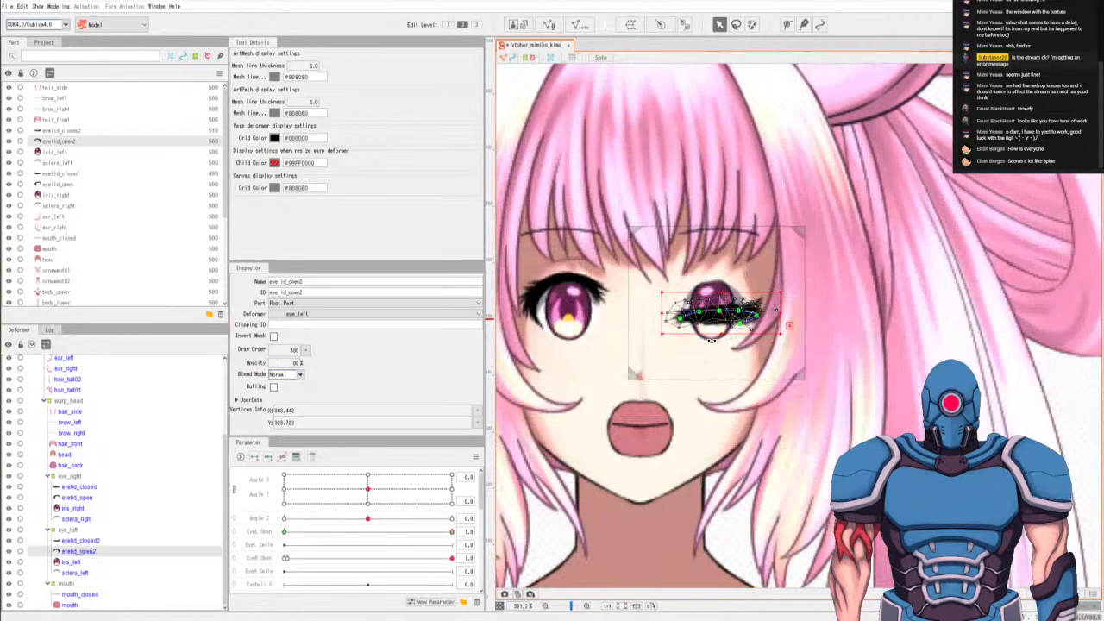
pyautogui.scroll(2, 680, 344)
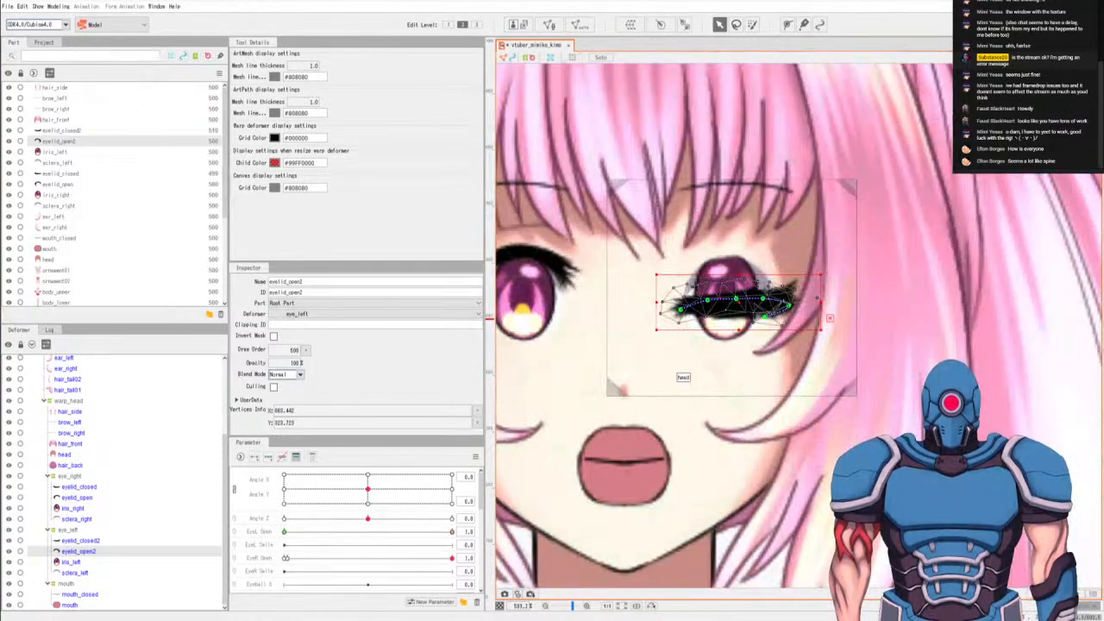
# Compare the EyeL Open keys of iris_right and eyelid_open2, and undo the latest deform path edits on eyelid_open2.
pyautogui.click(93, 508)
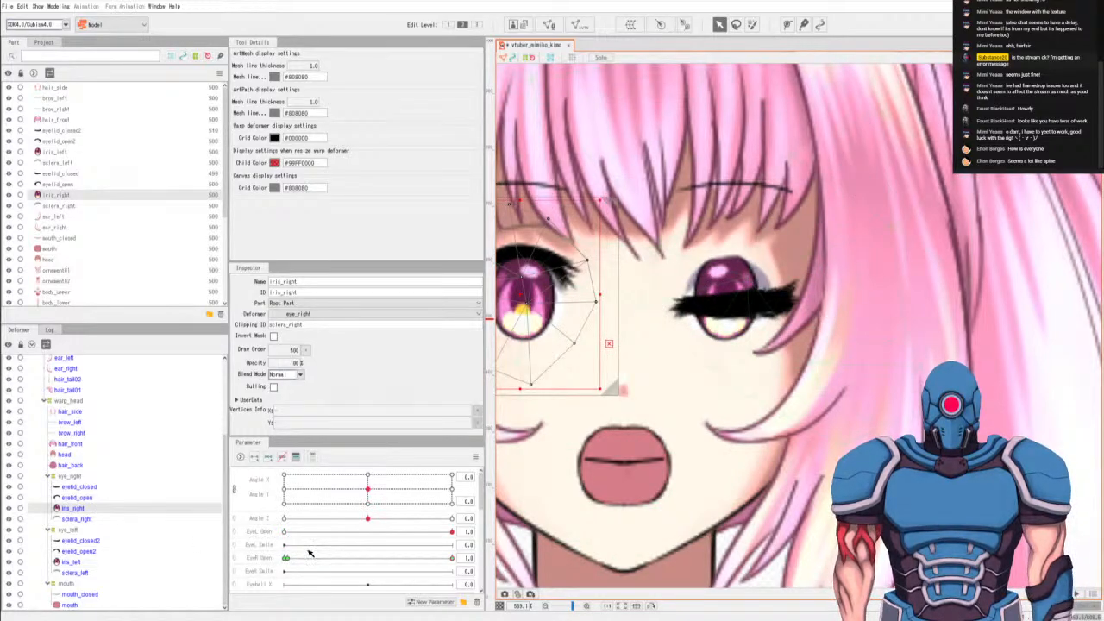
pyautogui.click(256, 532)
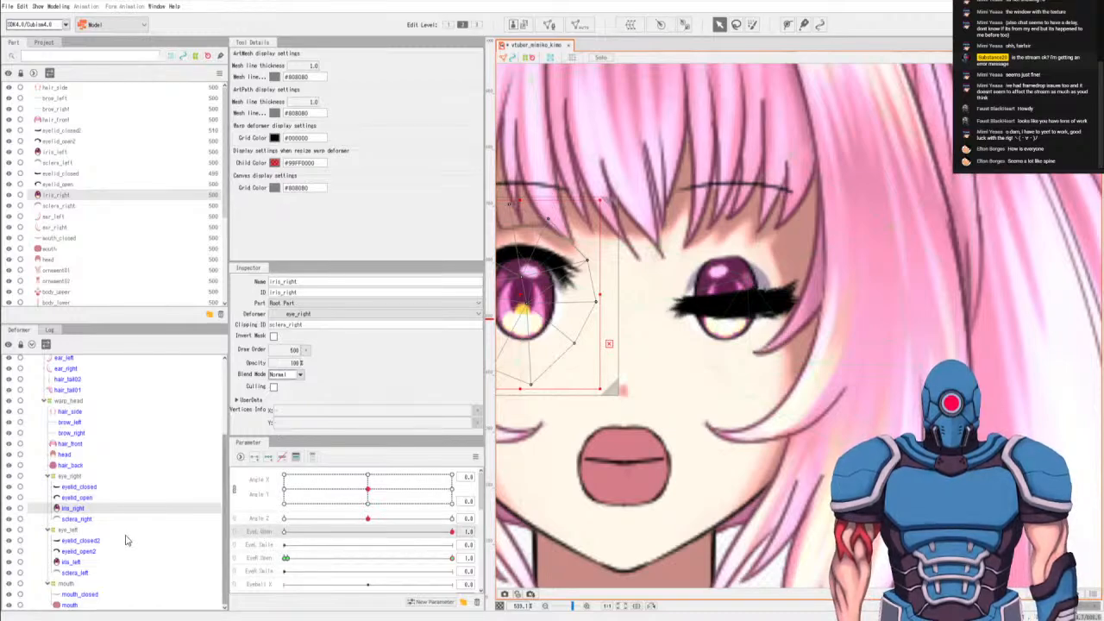
pyautogui.click(75, 554)
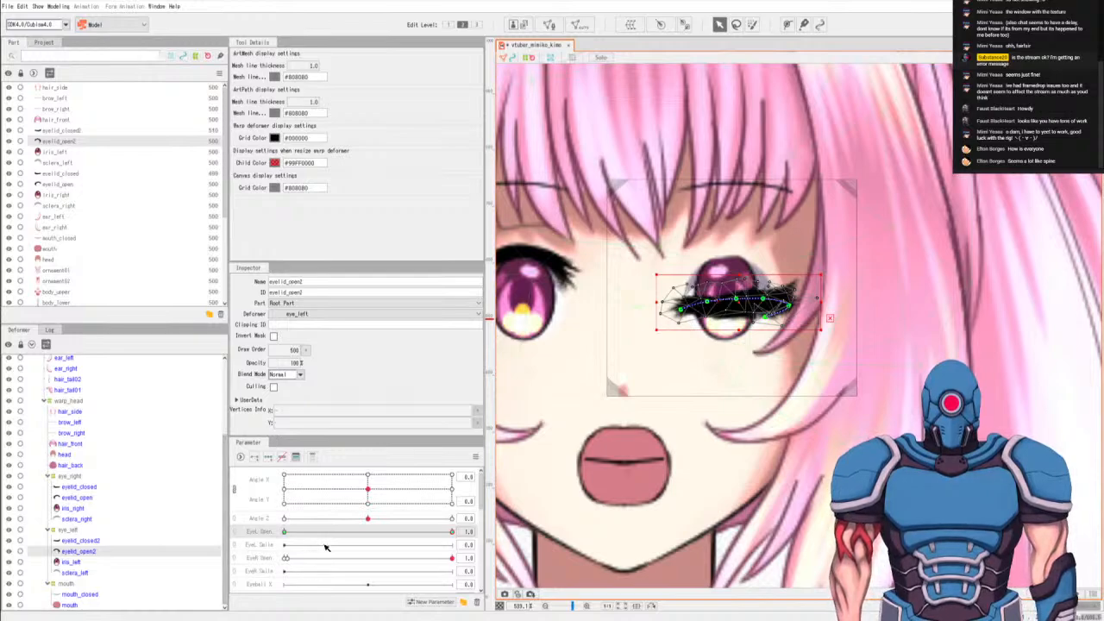
pyautogui.hotkey('ctrl', 'z')
pyautogui.hotkey('ctrl', 'z')
pyautogui.hotkey('ctrl', 'z')
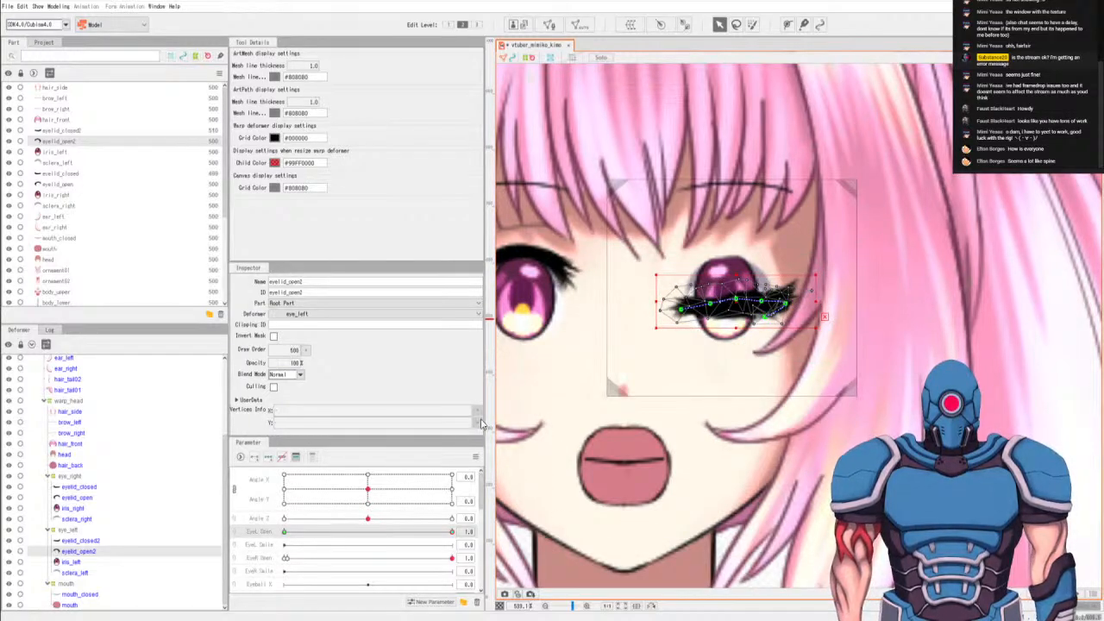
# Preview the left eye at EyeL Open 0.0 and check the keys of iris_left against eyelid_open2.
pyautogui.click(284, 532)
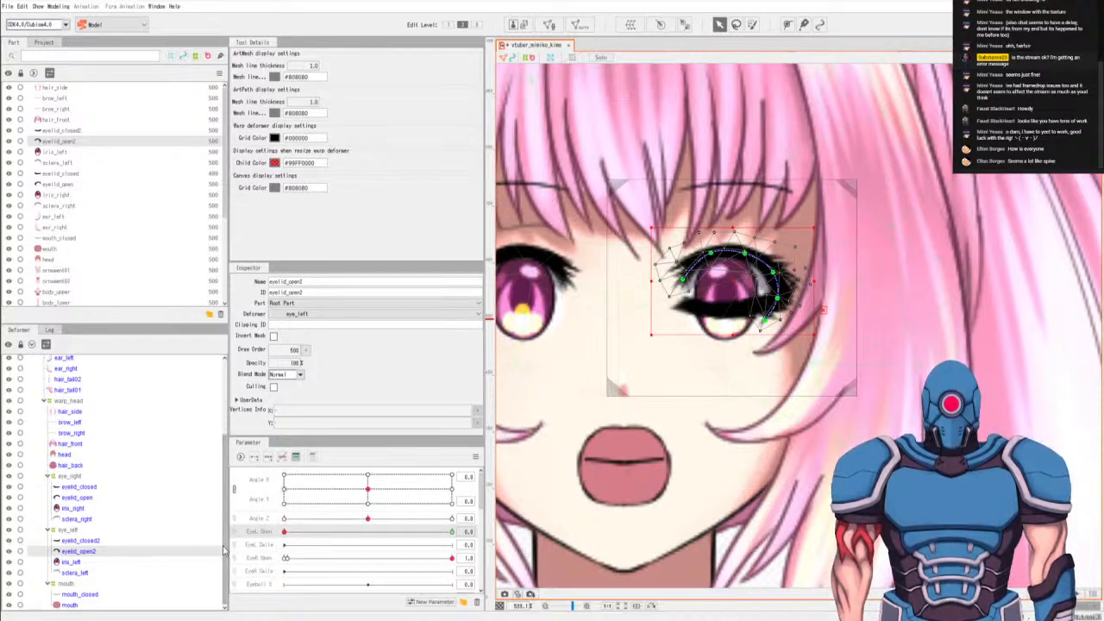
pyautogui.click(73, 561)
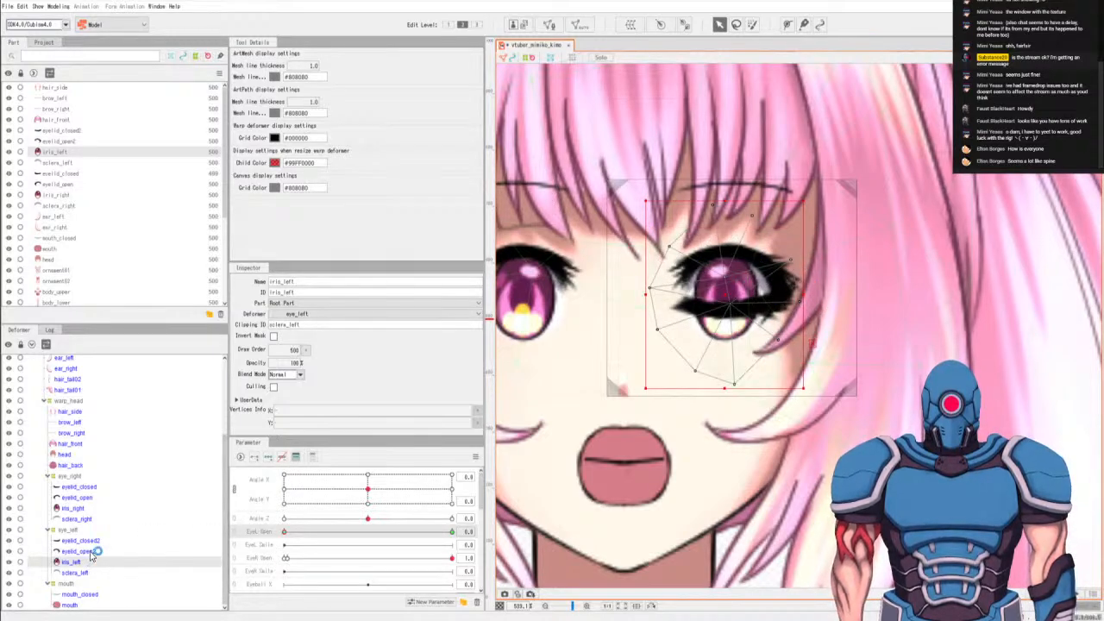
pyautogui.click(87, 551)
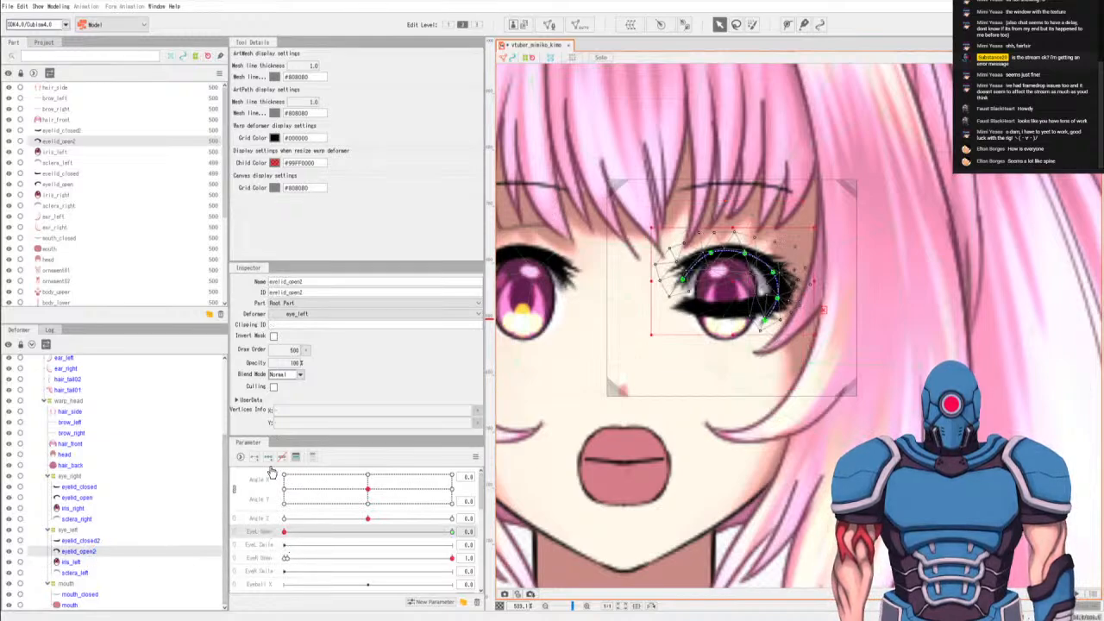
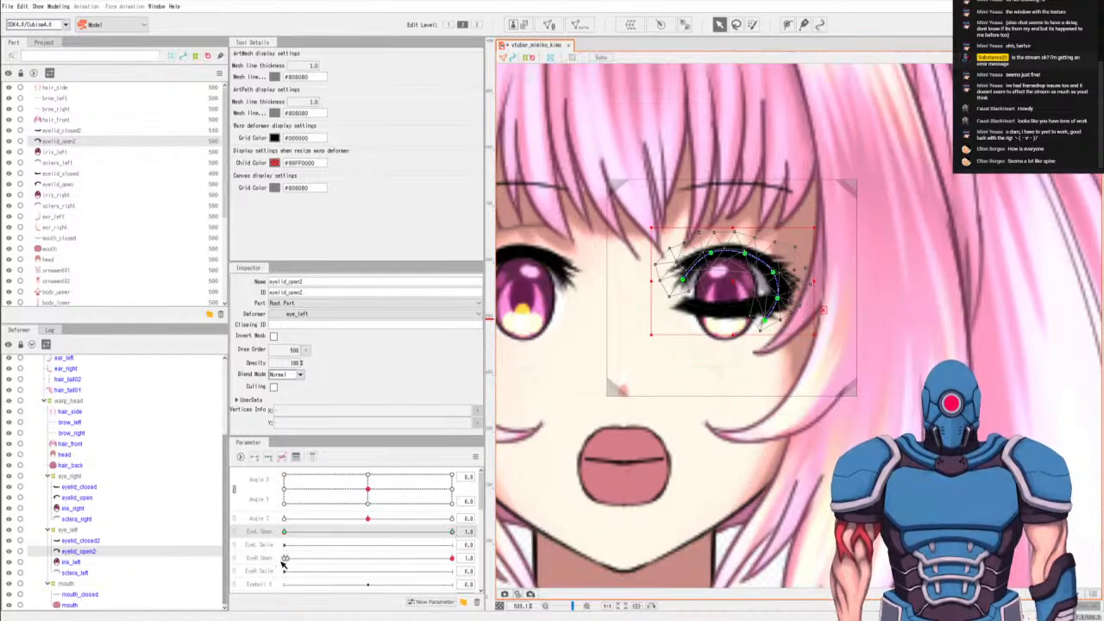
# Set EyeR Open to its second key, just above fully closed, as a reference, and set EyeL Open to 0.0.
pyautogui.moveTo(341, 558); pyautogui.dragTo(236, 557)
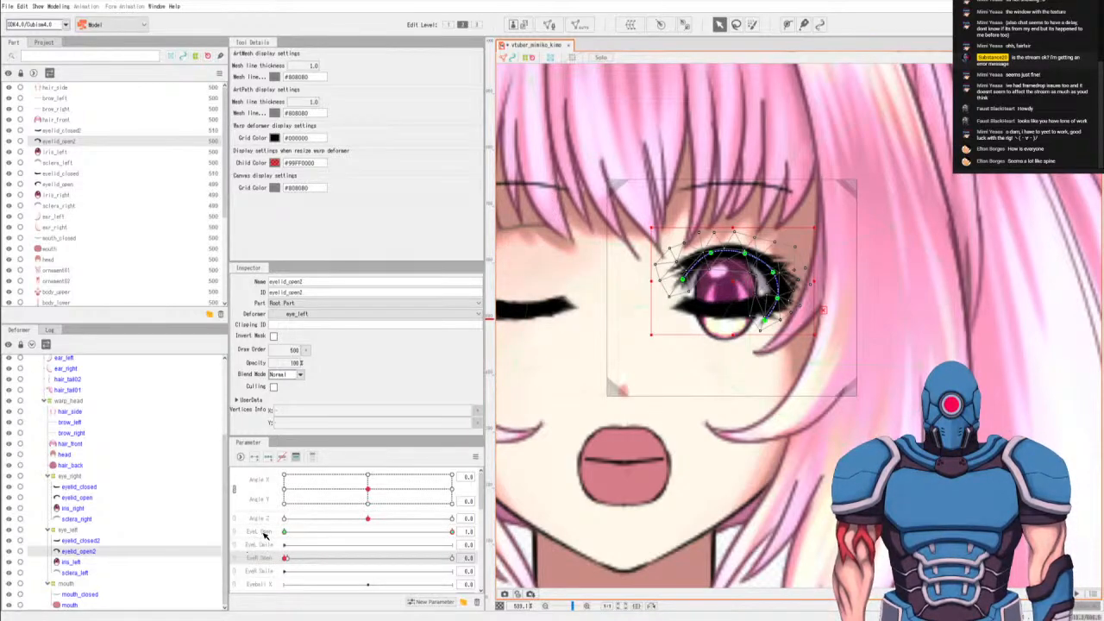
pyautogui.click(266, 533)
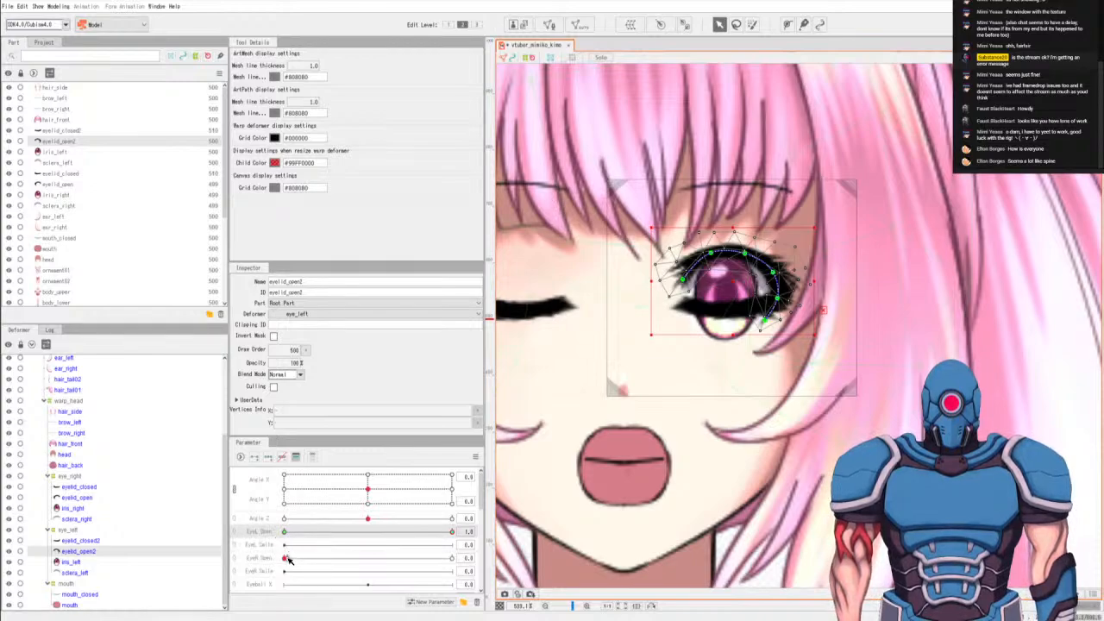
pyautogui.click(289, 560)
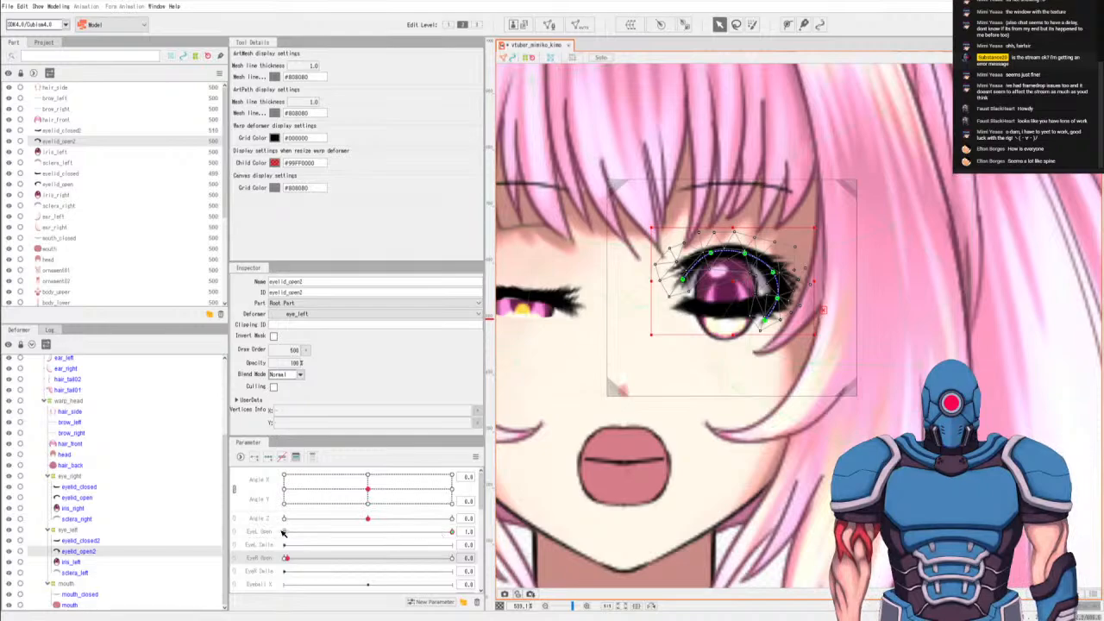
pyautogui.click(284, 532)
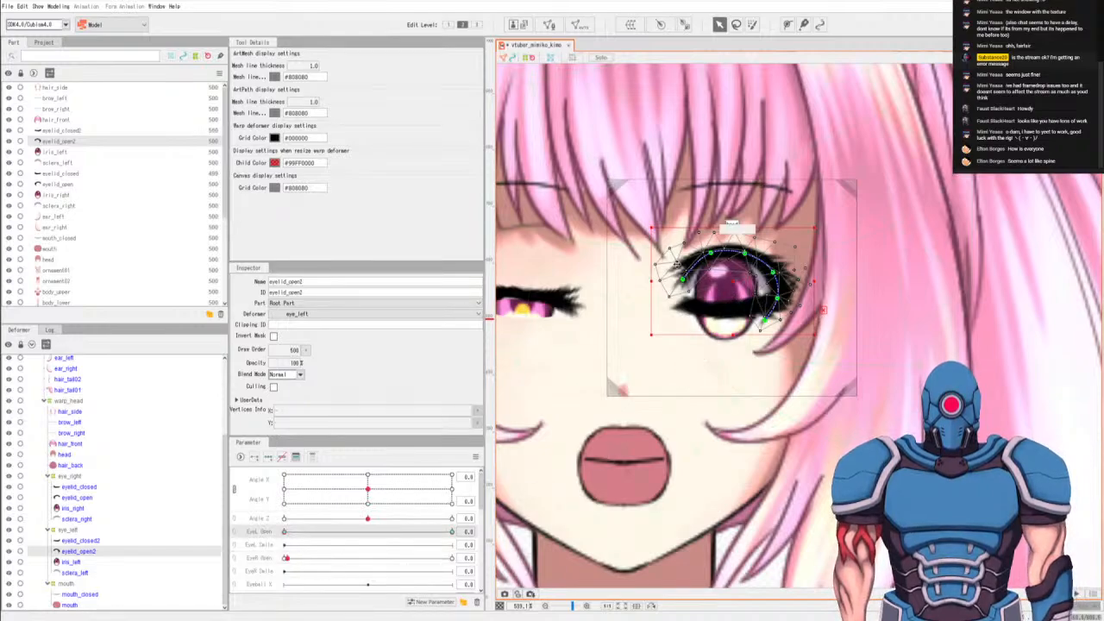
# Reshape the outer corner of eyelid_open2 at EyeL Open 0.0, raising the path's end point and moving the adjacent point outward.
pyautogui.moveTo(626, 311); pyautogui.dragTo(727, 352)
pyautogui.scroll(3, 698, 341)
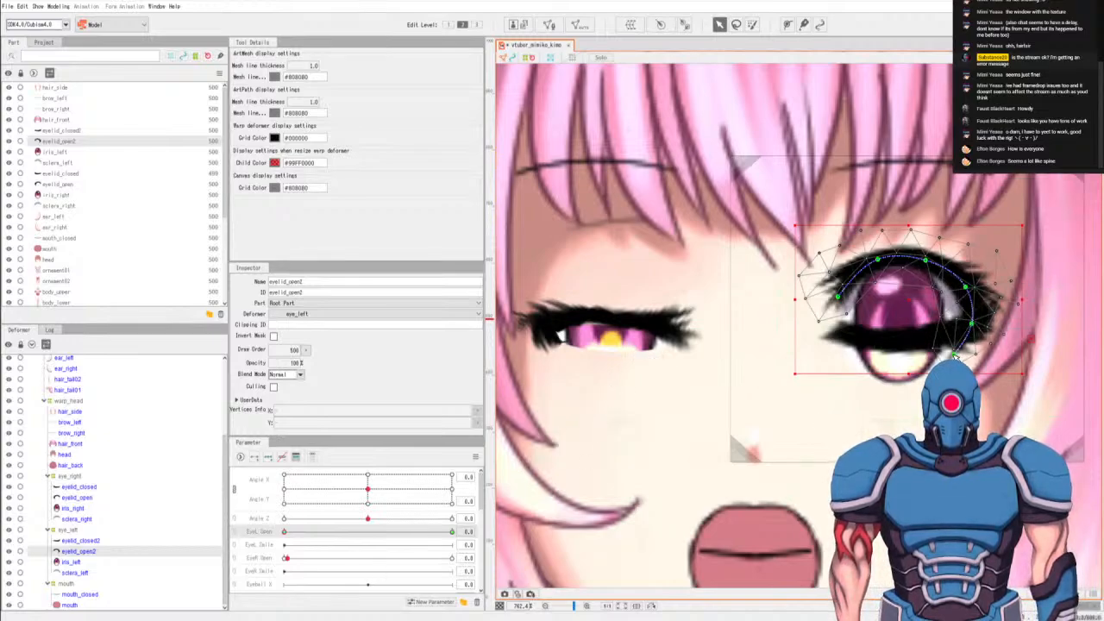
pyautogui.moveTo(953, 354); pyautogui.dragTo(955, 352)
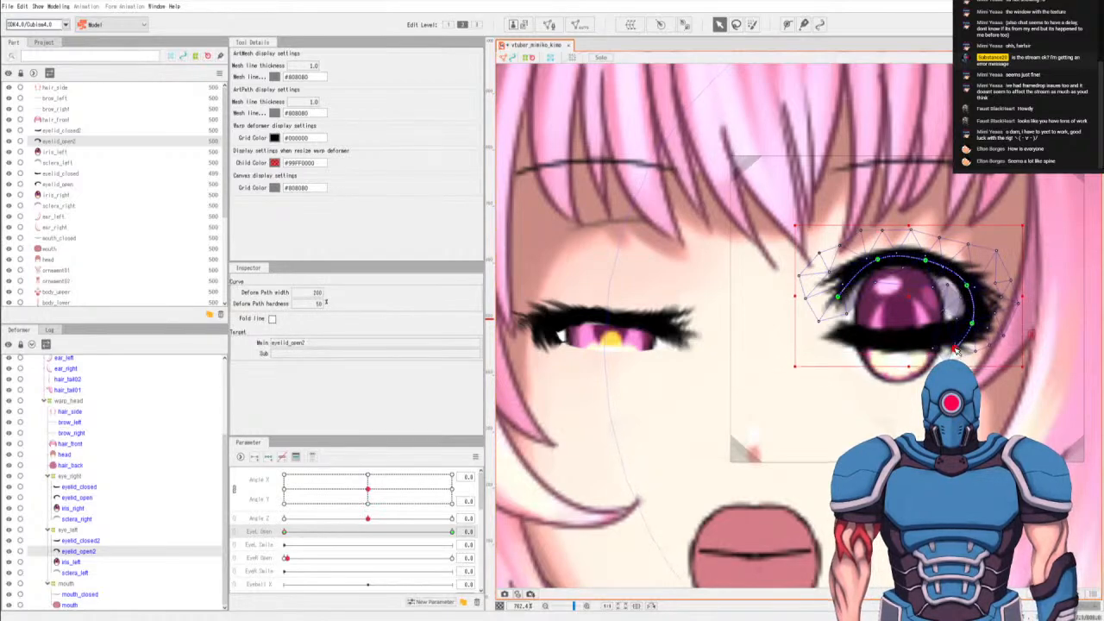
pyautogui.click(952, 307)
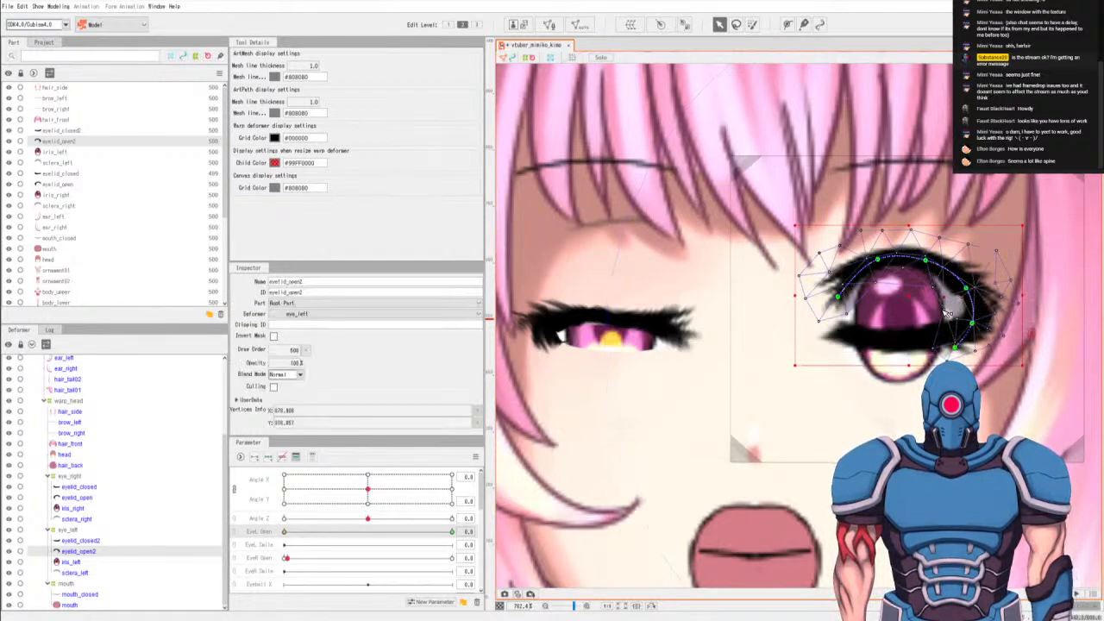
pyautogui.moveTo(956, 348); pyautogui.dragTo(956, 335)
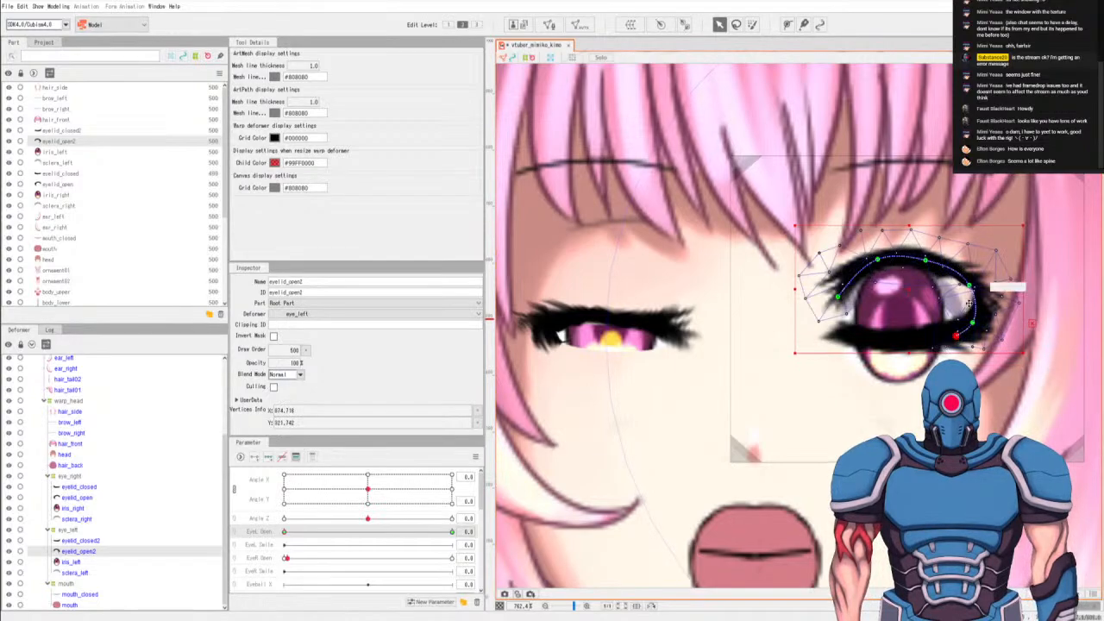
pyautogui.moveTo(969, 286)
pyautogui.mouseDown()
pyautogui.moveTo(975, 275)
pyautogui.moveTo(951, 296)
pyautogui.moveTo(964, 288)
pyautogui.mouseUp()
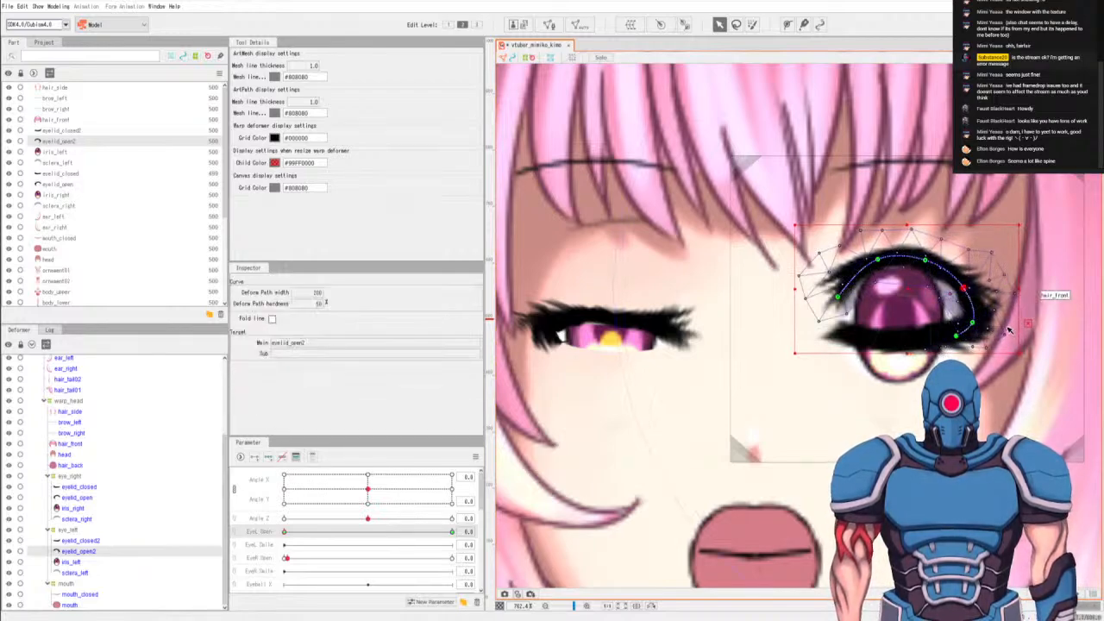
pyautogui.click(980, 300)
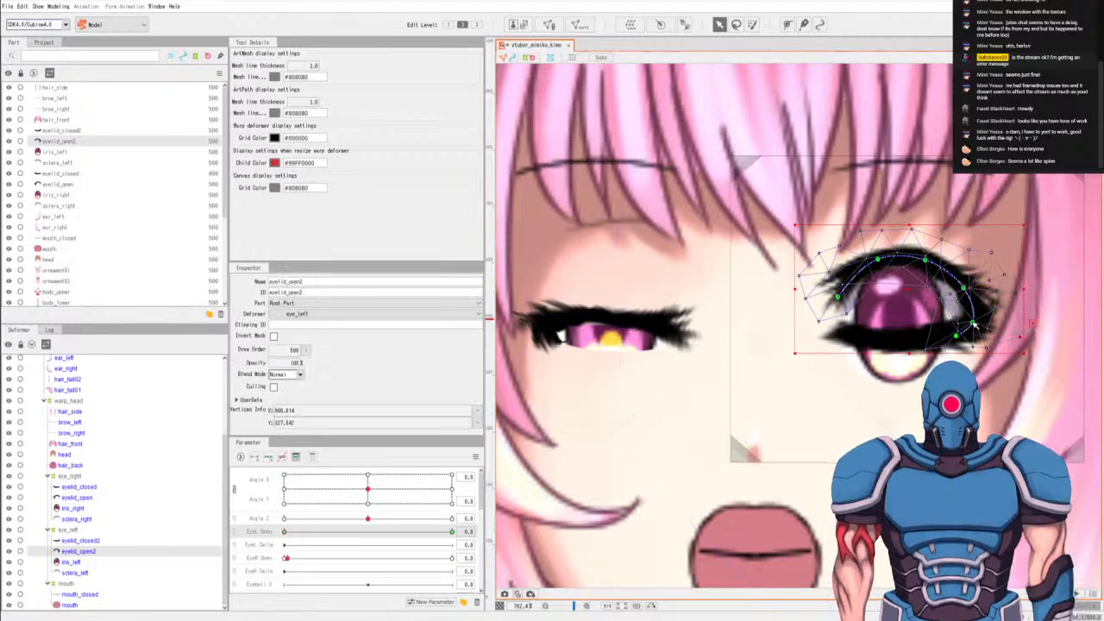
pyautogui.moveTo(972, 324); pyautogui.dragTo(980, 323)
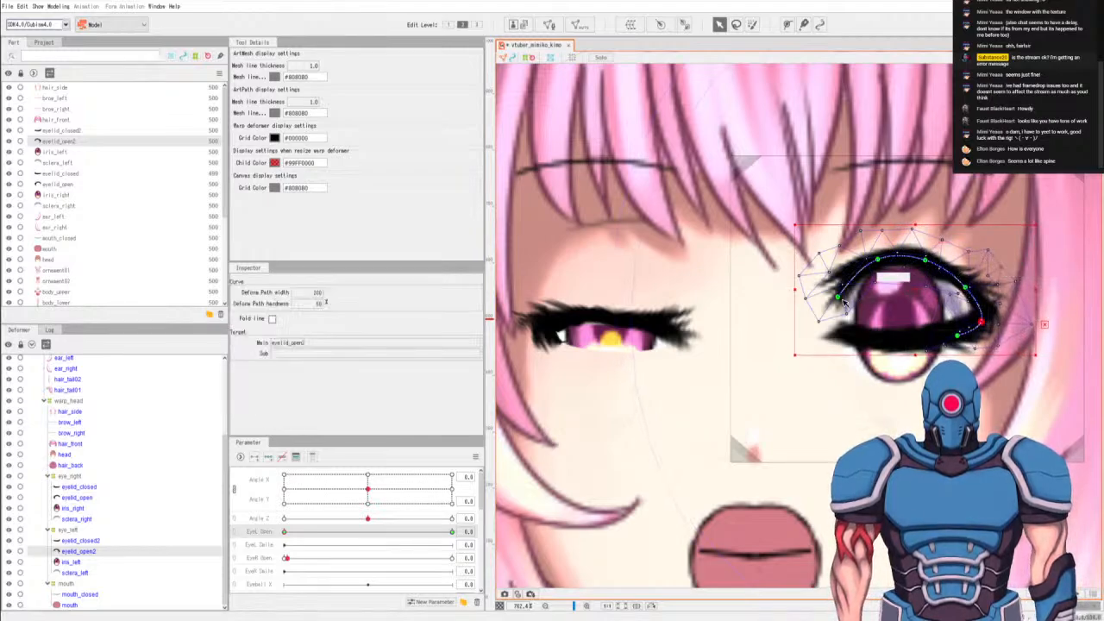
# Lower the inner and middle deform path points of eyelid_open2 onto the closed lash line.
pyautogui.moveTo(837, 297); pyautogui.dragTo(839, 325)
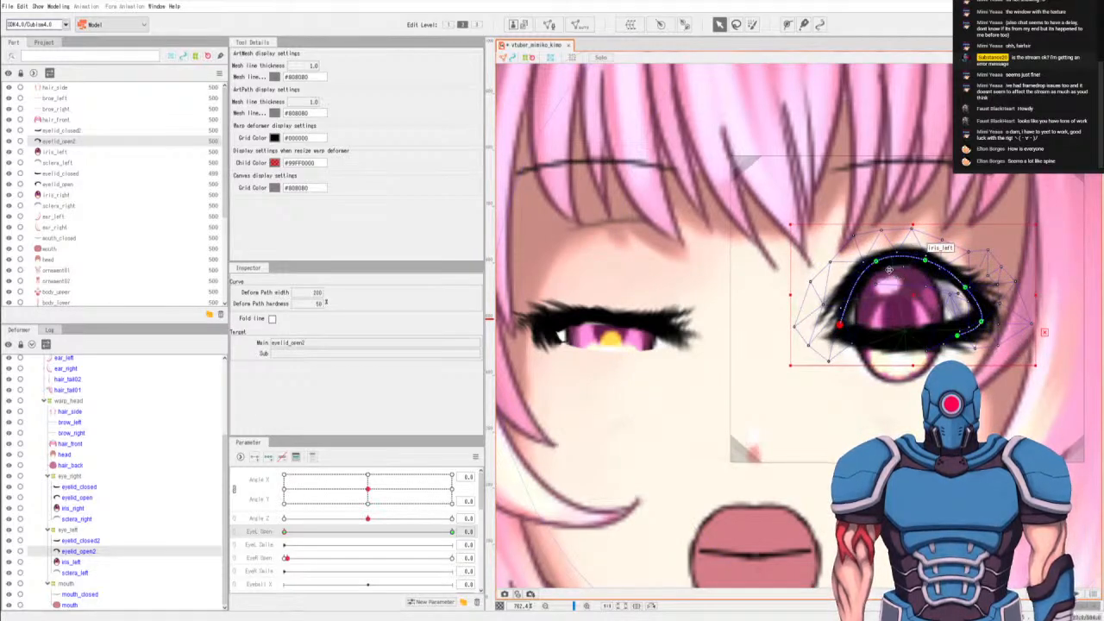
pyautogui.moveTo(875, 261); pyautogui.dragTo(833, 331)
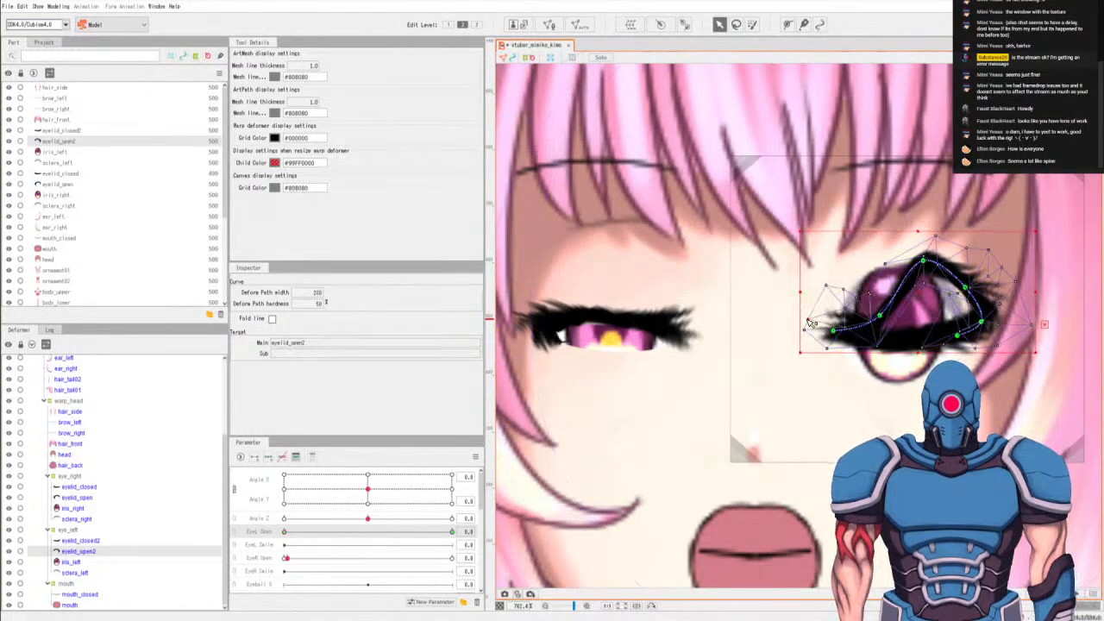
pyautogui.click(816, 313)
pyautogui.moveTo(846, 303); pyautogui.dragTo(844, 318)
pyautogui.moveTo(923, 260); pyautogui.dragTo(967, 274)
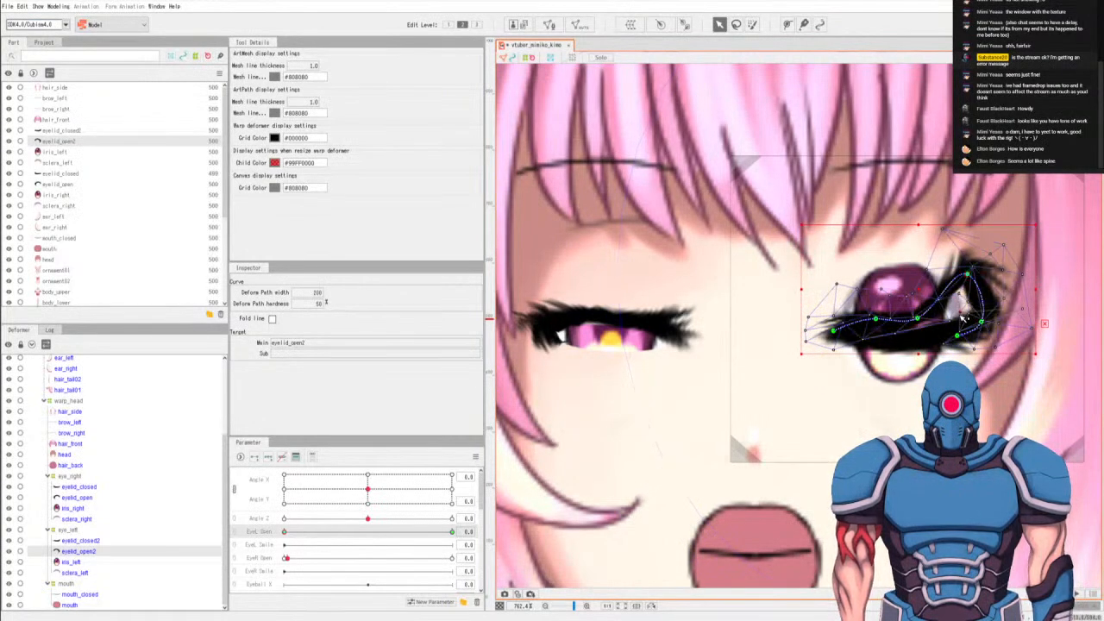
# Try nudging the deform path points and mesh vertices at the outer corner of eyelid_open2 to close the gap above the lower lash line.
pyautogui.click(957, 312)
pyautogui.moveTo(962, 316)
pyautogui.mouseDown()
pyautogui.moveTo(940, 333)
pyautogui.moveTo(977, 317)
pyautogui.mouseUp()
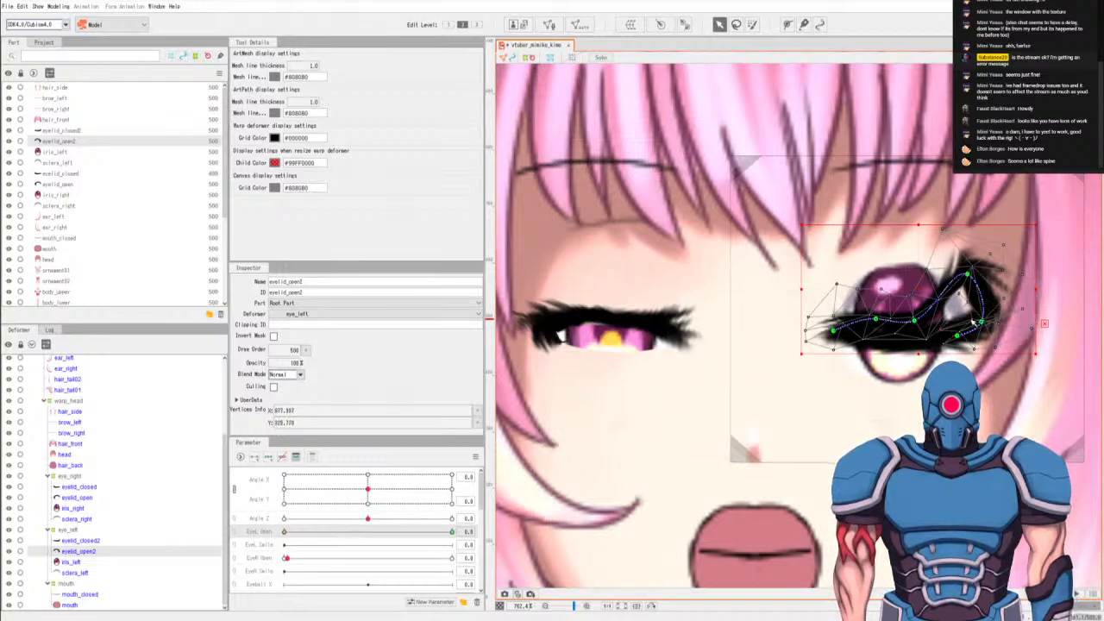
pyautogui.click(980, 321)
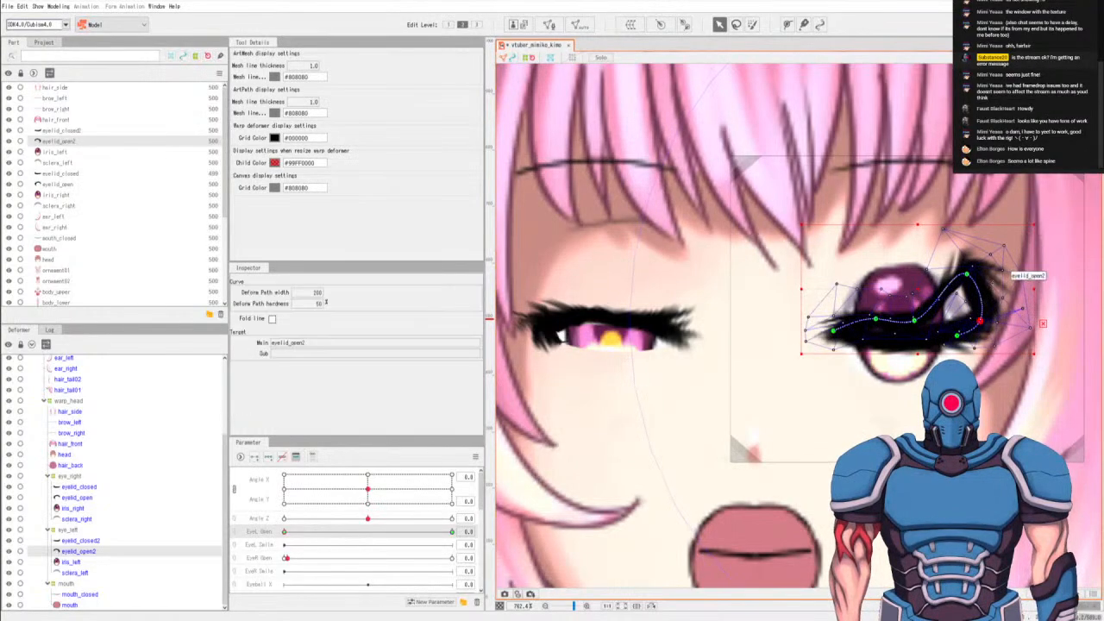
pyautogui.scroll(5, 940, 349)
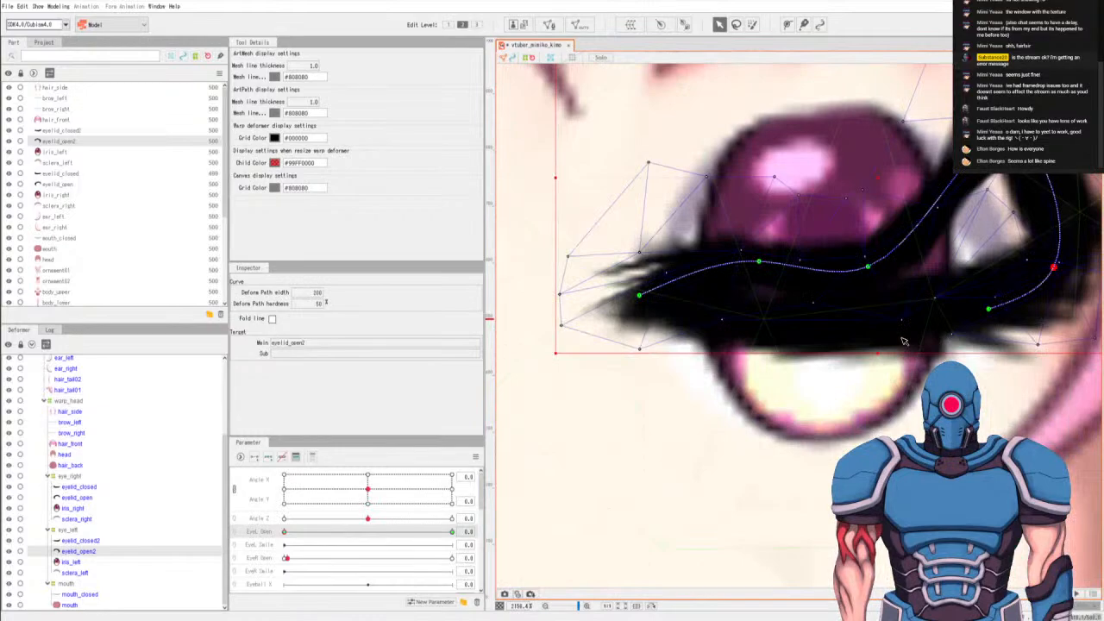
pyautogui.moveTo(903, 341); pyautogui.dragTo(784, 406)
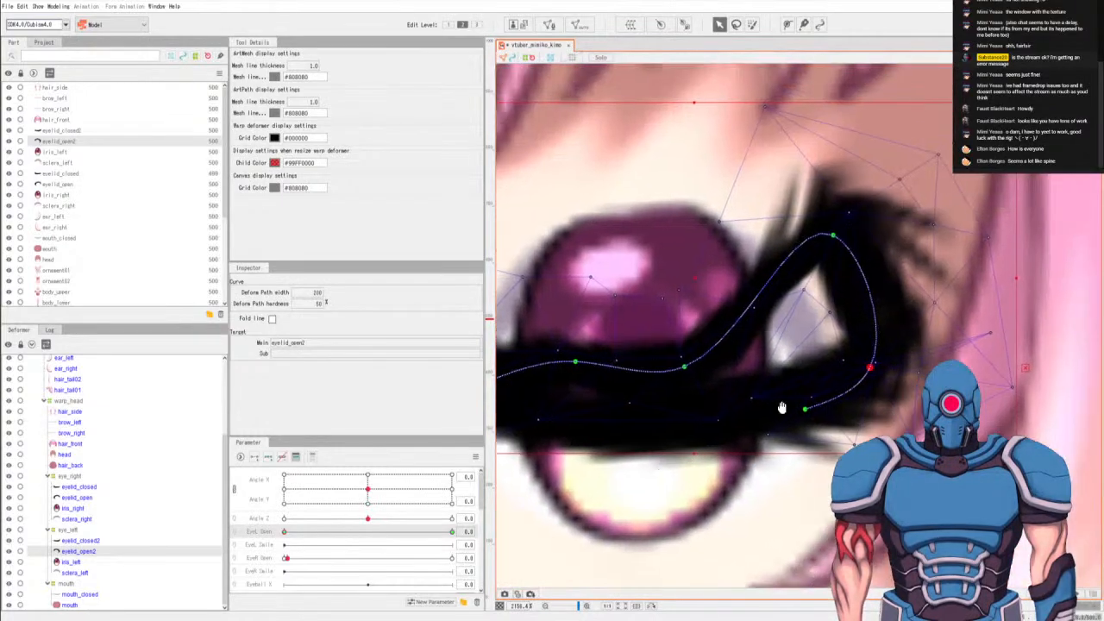
pyautogui.click(843, 366)
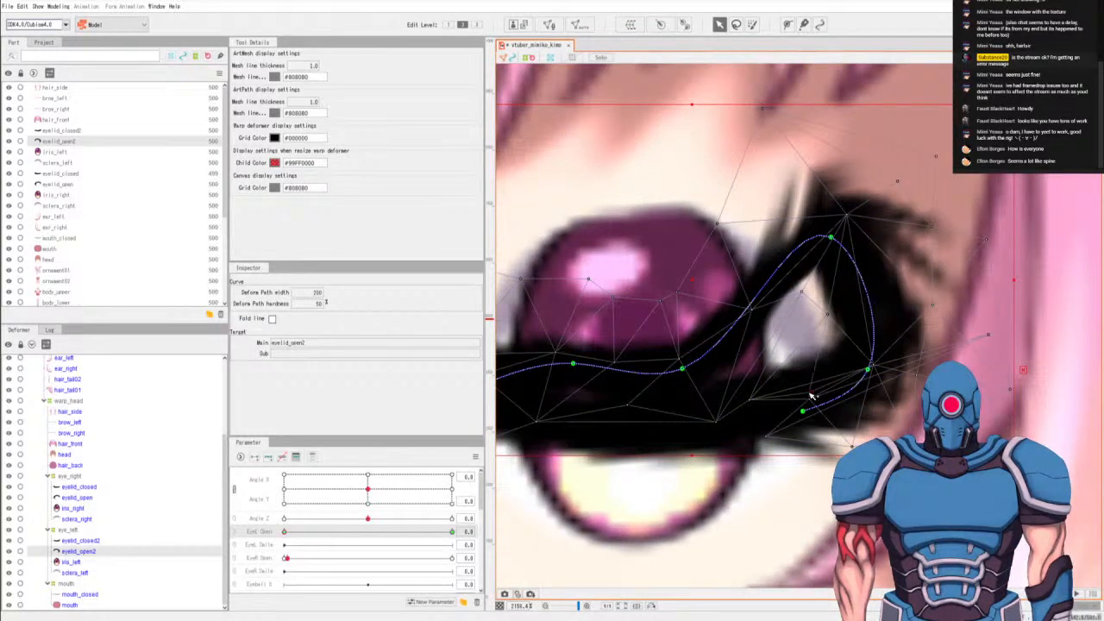
pyautogui.click(803, 368)
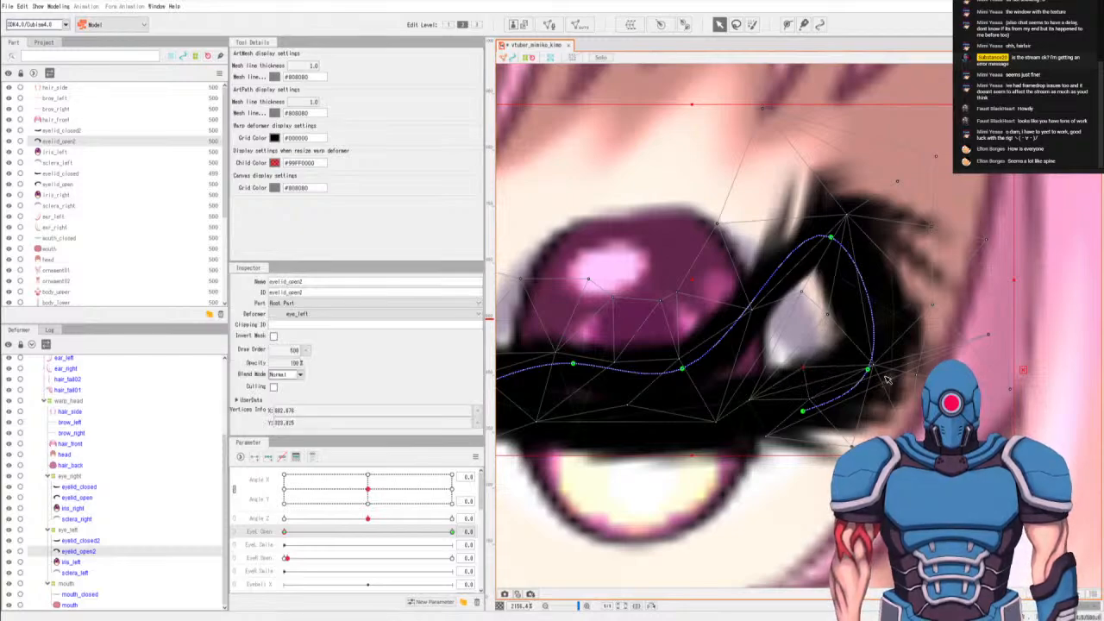
pyautogui.moveTo(804, 369); pyautogui.dragTo(758, 351)
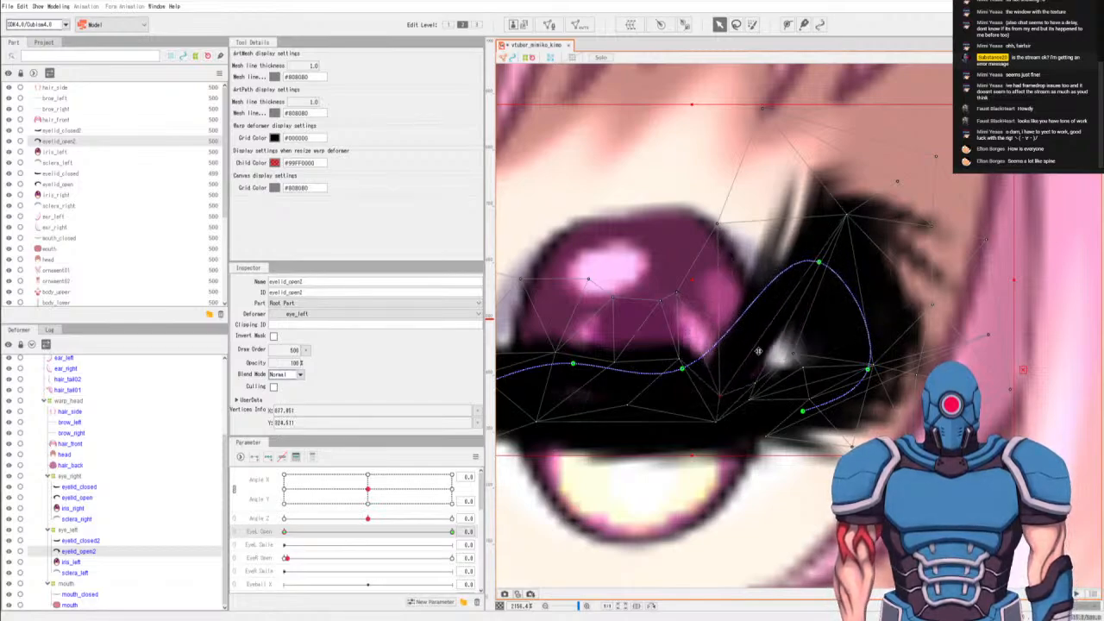
# Try lowering the upper outer deform path point of eyelid_open2 onto the lash line and moving the overlapping mesh vertices back into place.
pyautogui.moveTo(820, 262); pyautogui.dragTo(790, 353)
pyautogui.click(665, 418)
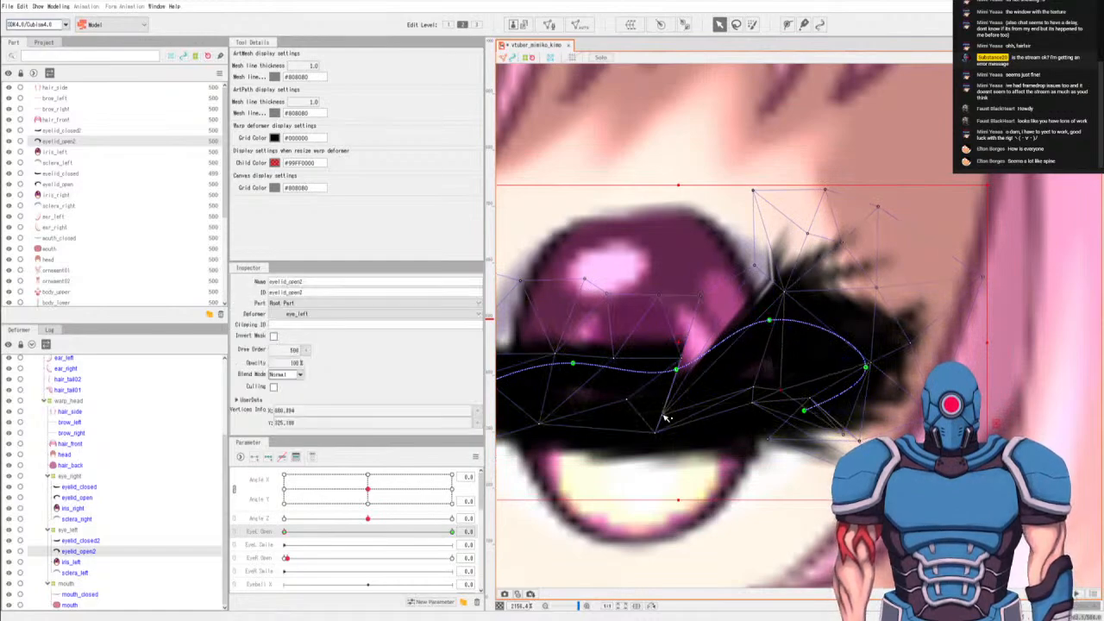
pyautogui.moveTo(664, 418)
pyautogui.mouseDown()
pyautogui.moveTo(714, 395)
pyautogui.moveTo(730, 345)
pyautogui.moveTo(730, 363)
pyautogui.mouseUp()
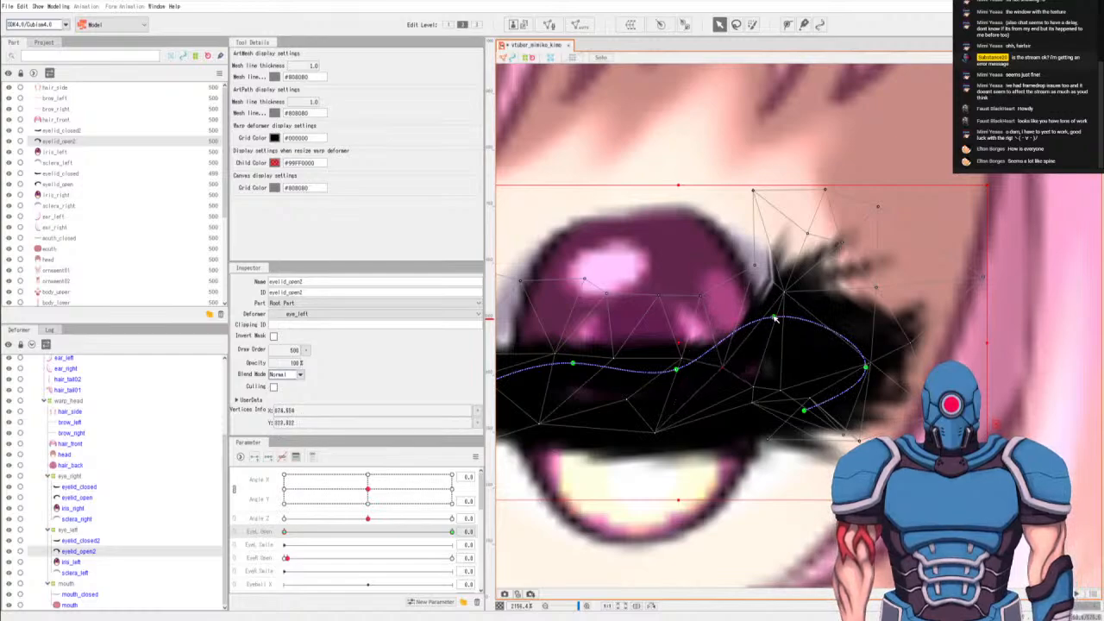
pyautogui.click(767, 348)
pyautogui.click(718, 388)
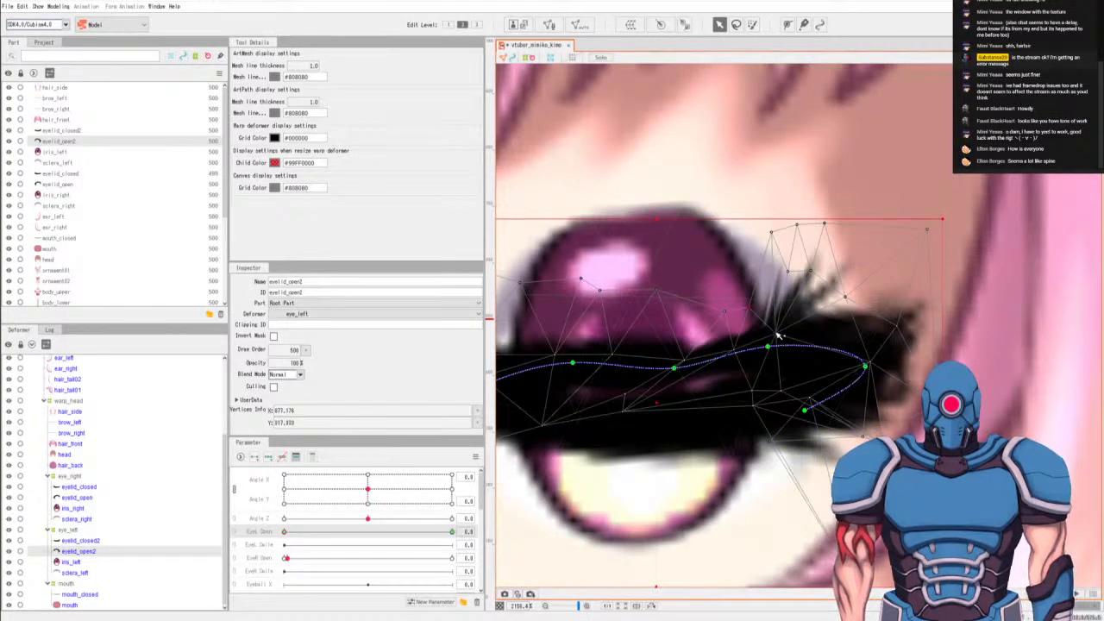
# Try spreading the mesh vertices above the outer lashes of eyelid_open2 and slightly raising the nearby deform path point.
pyautogui.moveTo(844, 297); pyautogui.dragTo(873, 300)
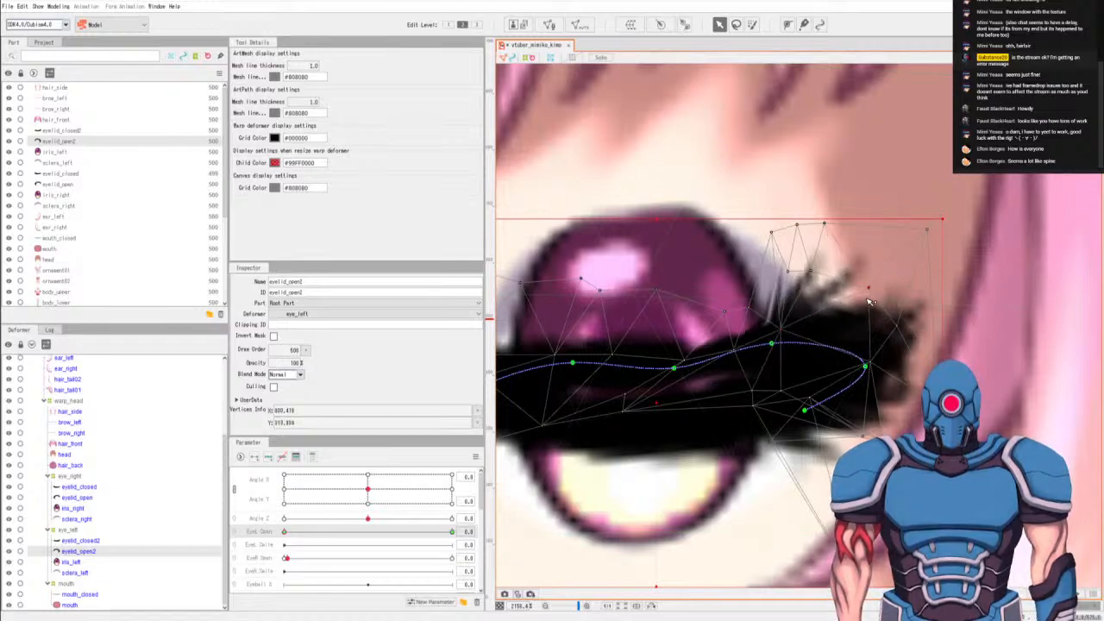
pyautogui.moveTo(926, 229); pyautogui.dragTo(925, 268)
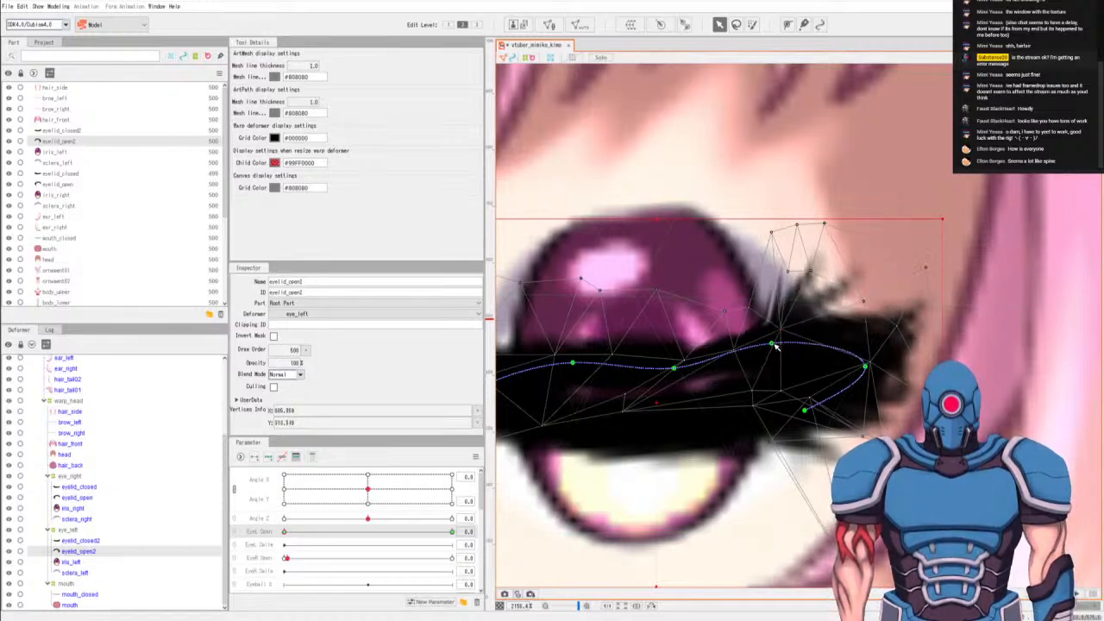
pyautogui.moveTo(772, 343); pyautogui.dragTo(771, 337)
pyautogui.click(722, 303)
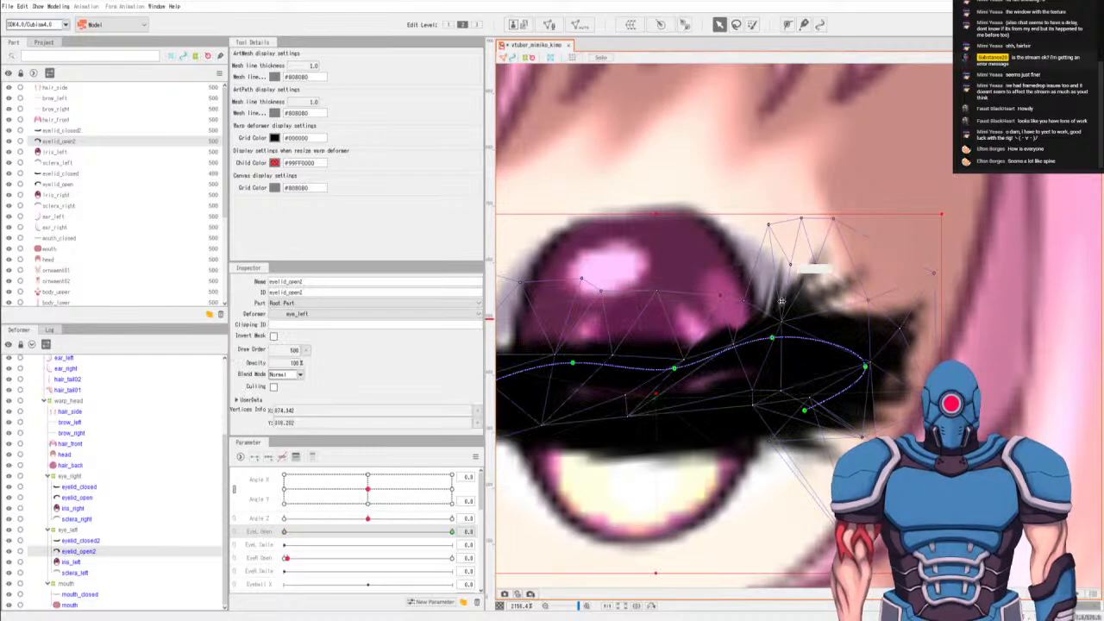
# Undo the closed-eye reshaping of eyelid_open2 back to its open arched shape, with EyeR Open at 1.0 again.
pyautogui.scroll(-5, 782, 304)
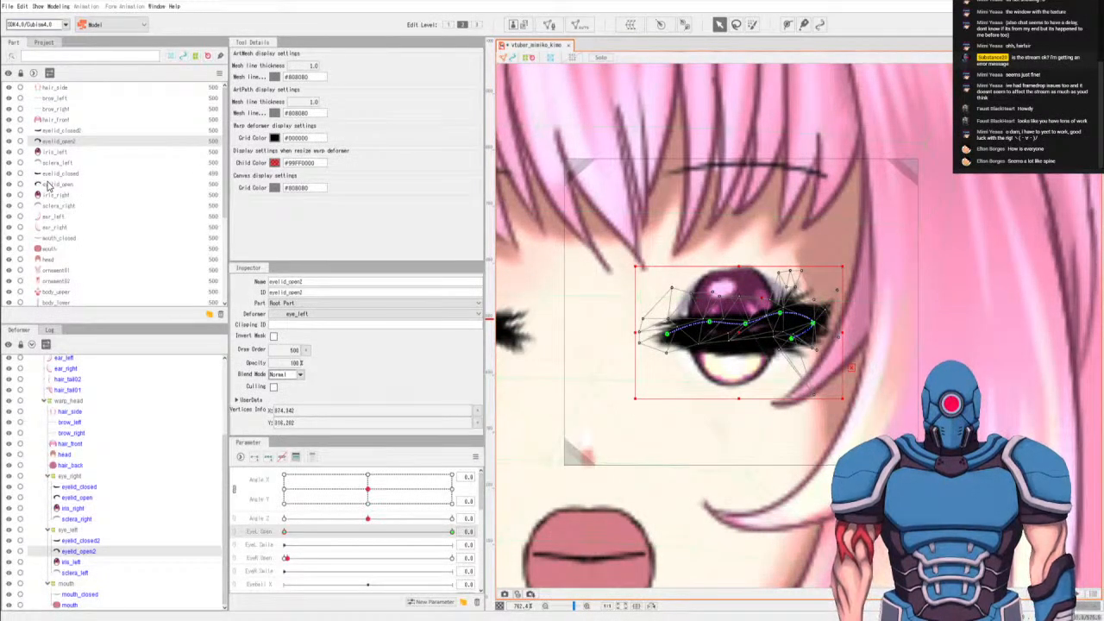
pyautogui.scroll(2, 761, 294)
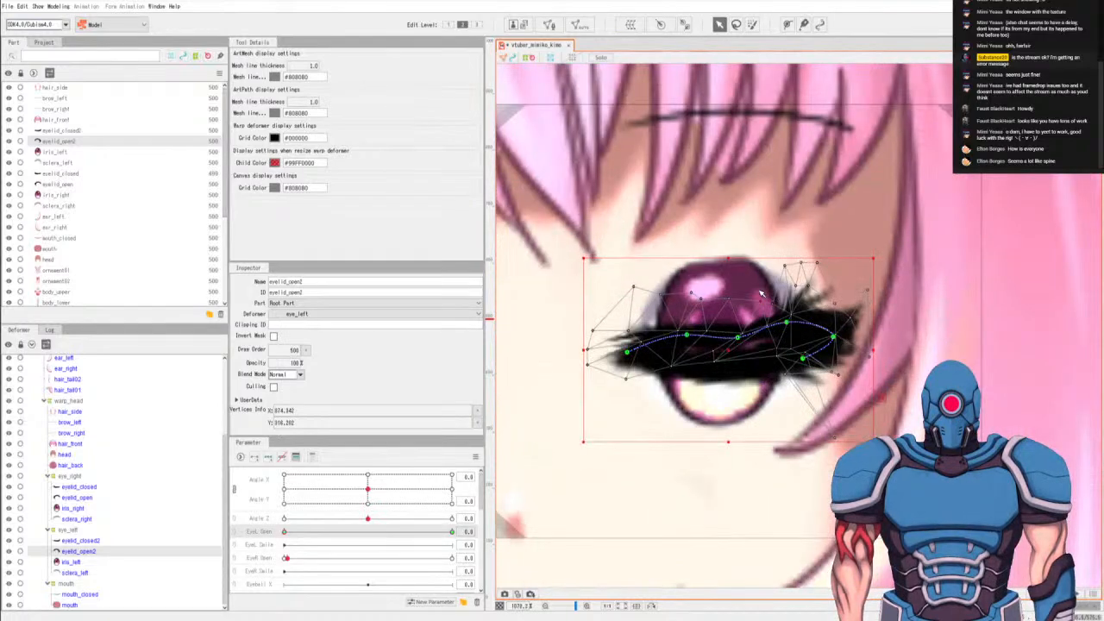
pyautogui.scroll(1, 761, 294)
pyautogui.hotkey('ctrl', 'z')
pyautogui.hotkey('ctrl', 'z')
pyautogui.hotkey('ctrl', 'z')
pyautogui.hotkey('ctrl', 'z')
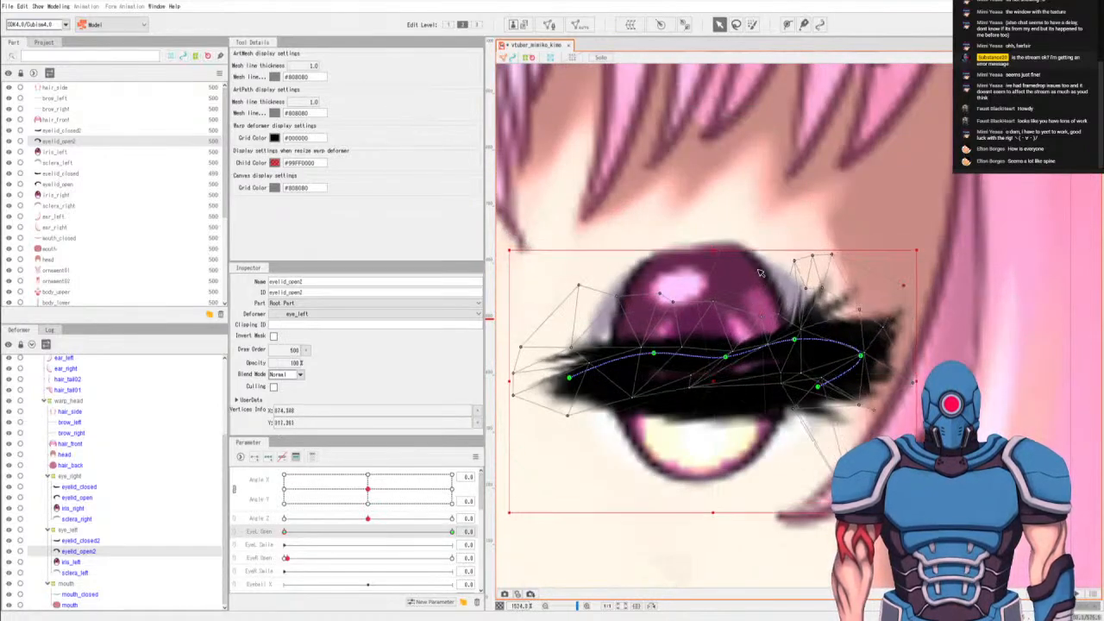
pyautogui.hotkey('ctrl', 'z')
pyautogui.hotkey('ctrl', 'z')
pyautogui.hotkey('ctrl', 'z')
pyautogui.hotkey('ctrl', 'z')
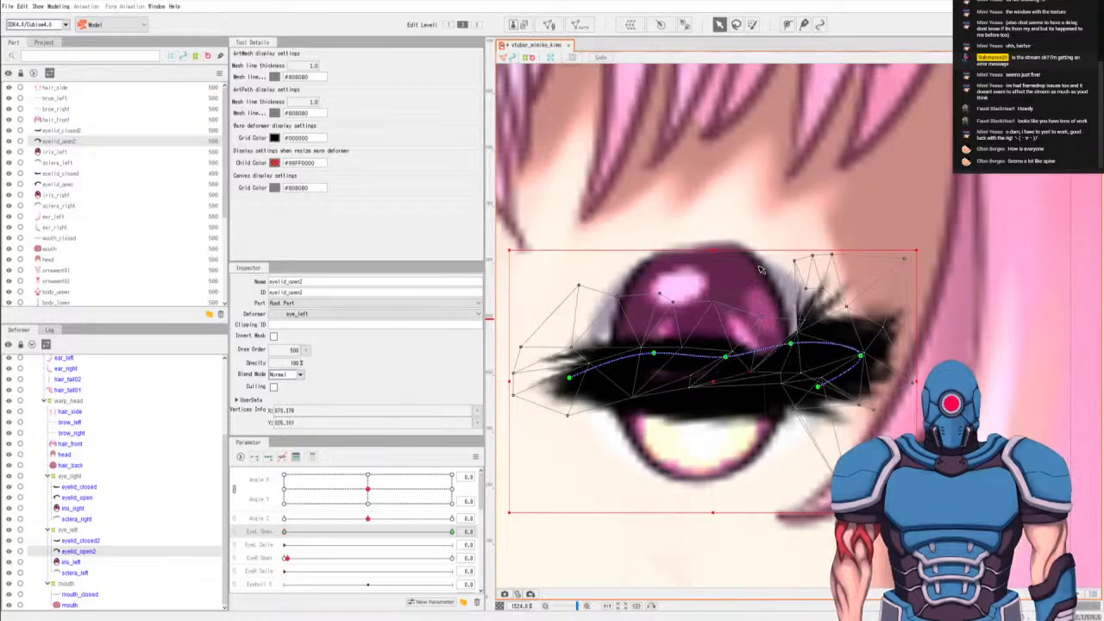
pyautogui.hotkey('ctrl', 'z')
pyautogui.hotkey('ctrl', 'z')
pyautogui.hotkey('ctrl', 'z')
pyautogui.hotkey('ctrl', 'z')
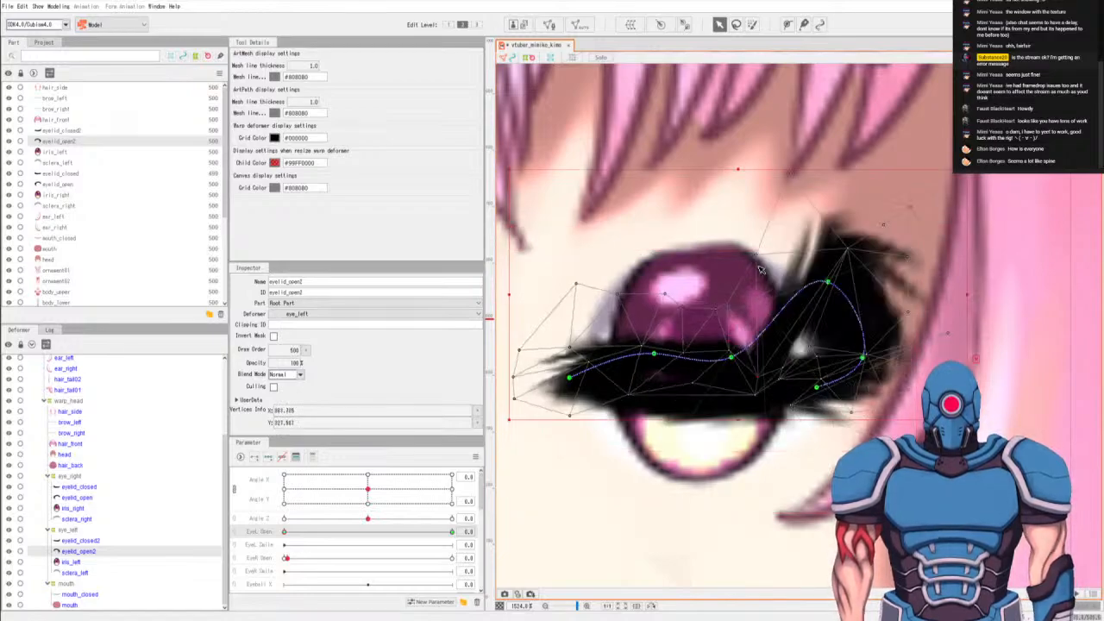
pyautogui.hotkey('ctrl', 'z')
pyautogui.hotkey('ctrl', 'z')
pyautogui.hotkey('ctrl', 'z')
pyautogui.hotkey('ctrl', 'z')
pyautogui.hotkey('ctrl', 'z')
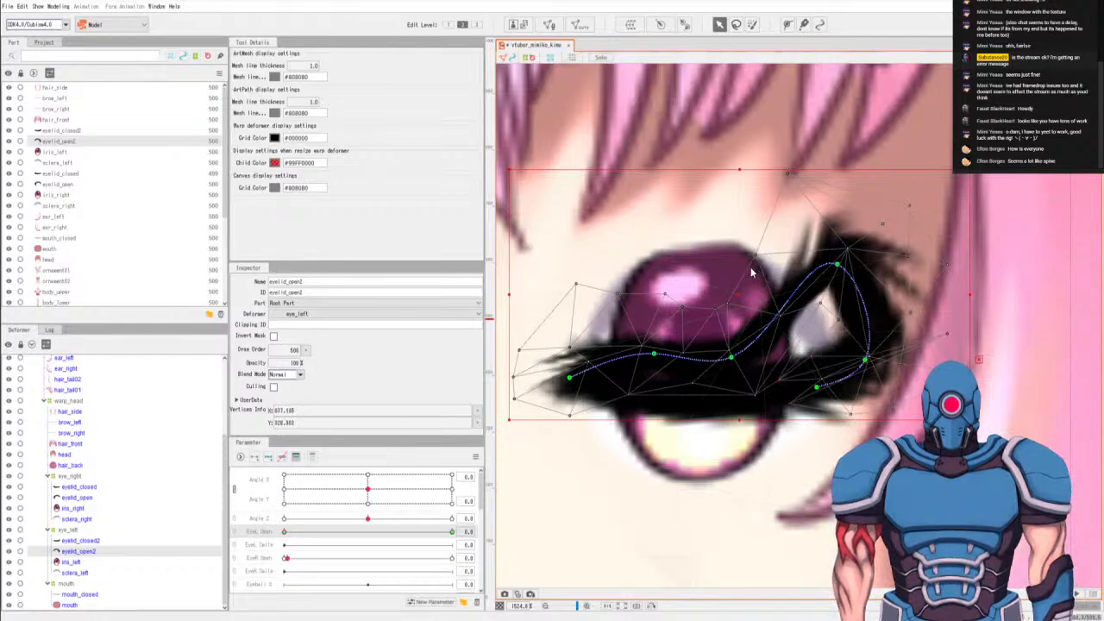
pyautogui.hotkey('ctrl', 'z')
pyautogui.hotkey('ctrl', 'z')
pyautogui.hotkey('ctrl', 'z')
pyautogui.hotkey('ctrl', 'z')
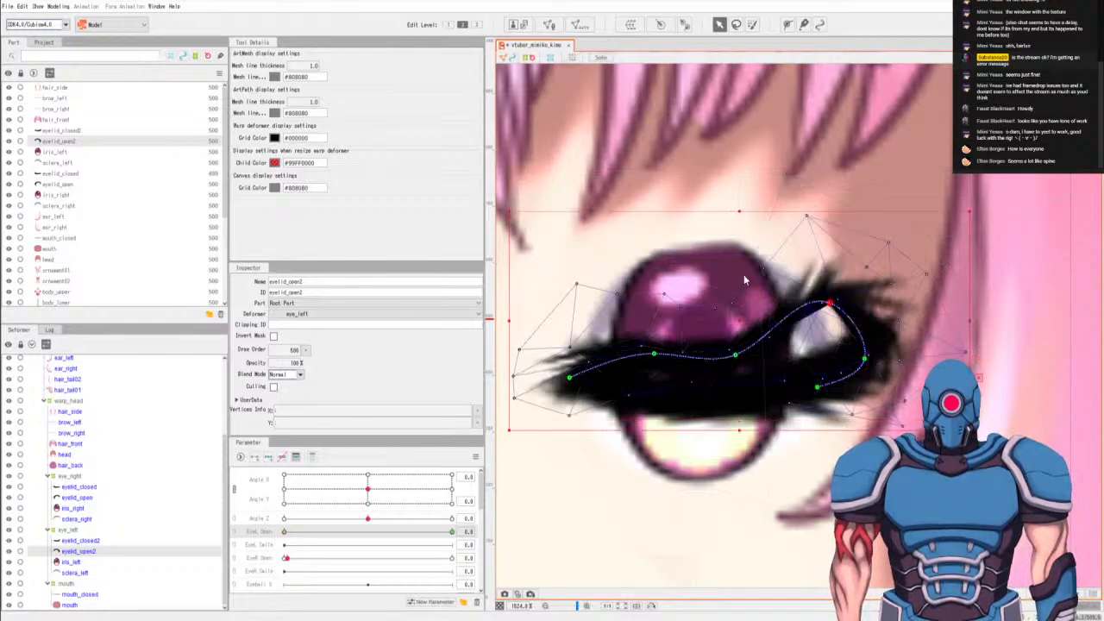
pyautogui.hotkey('ctrl', 'z')
pyautogui.hotkey('ctrl', 'z')
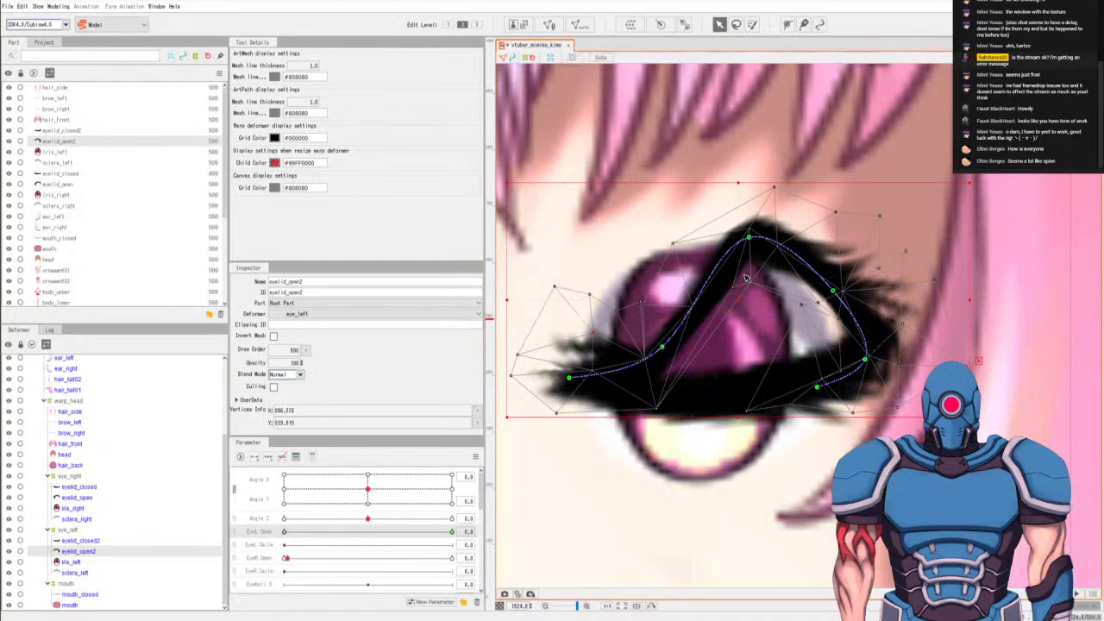
pyautogui.hotkey('ctrl', 'z')
pyautogui.hotkey('ctrl', 'z')
pyautogui.hotkey('ctrl', 'z')
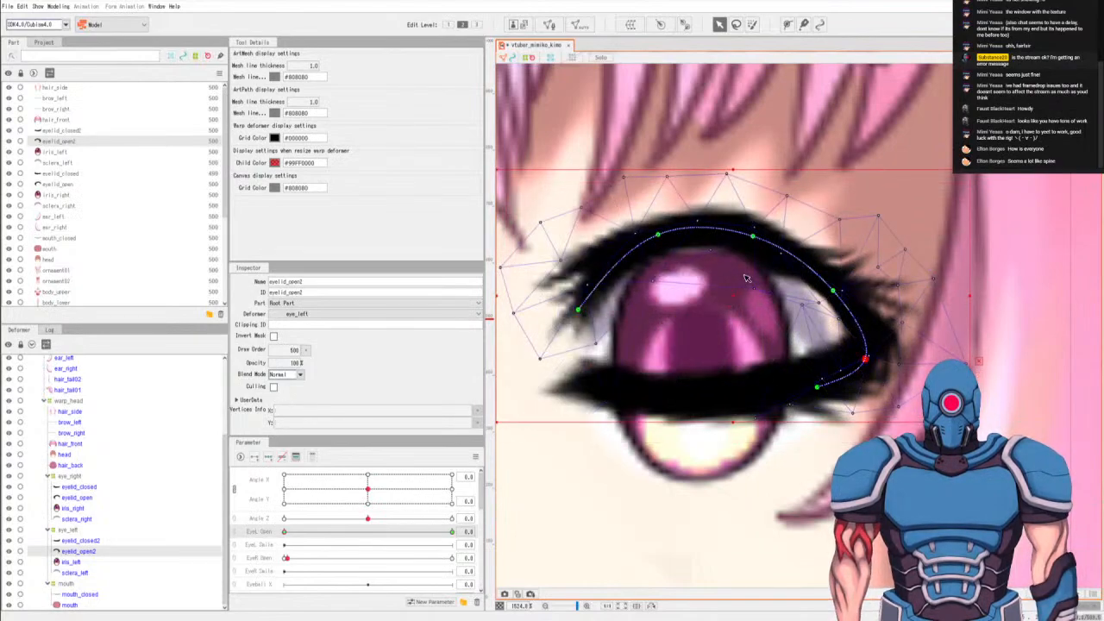
pyautogui.hotkey('ctrl', 'z')
pyautogui.hotkey('ctrl', 'z')
pyautogui.hotkey('ctrl', 'z')
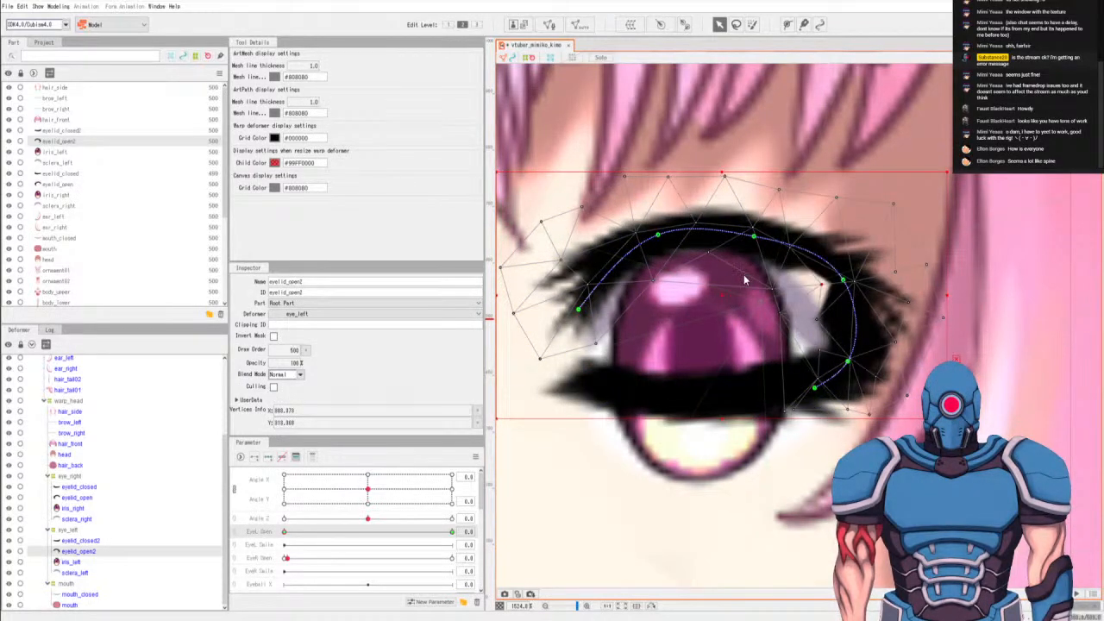
pyautogui.hotkey('ctrl', 'z')
pyautogui.hotkey('ctrl', 'z')
pyautogui.hotkey('ctrl', 'z')
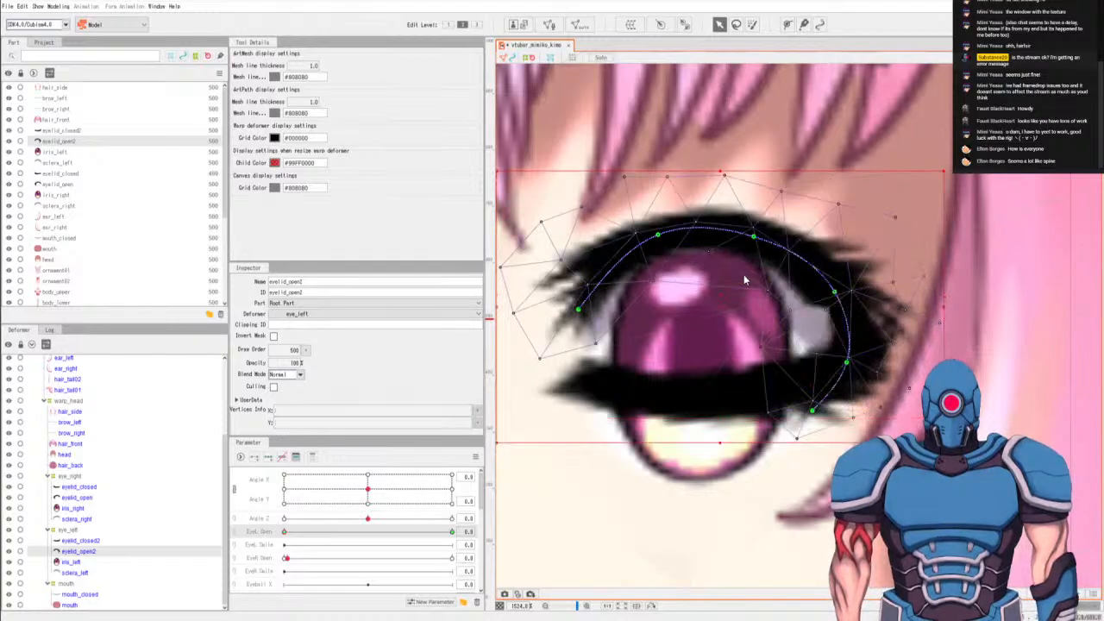
pyautogui.hotkey('ctrl', 'z')
pyautogui.hotkey('ctrl', 'z')
pyautogui.hotkey('ctrl', 'z')
pyautogui.hotkey('ctrl', 'z')
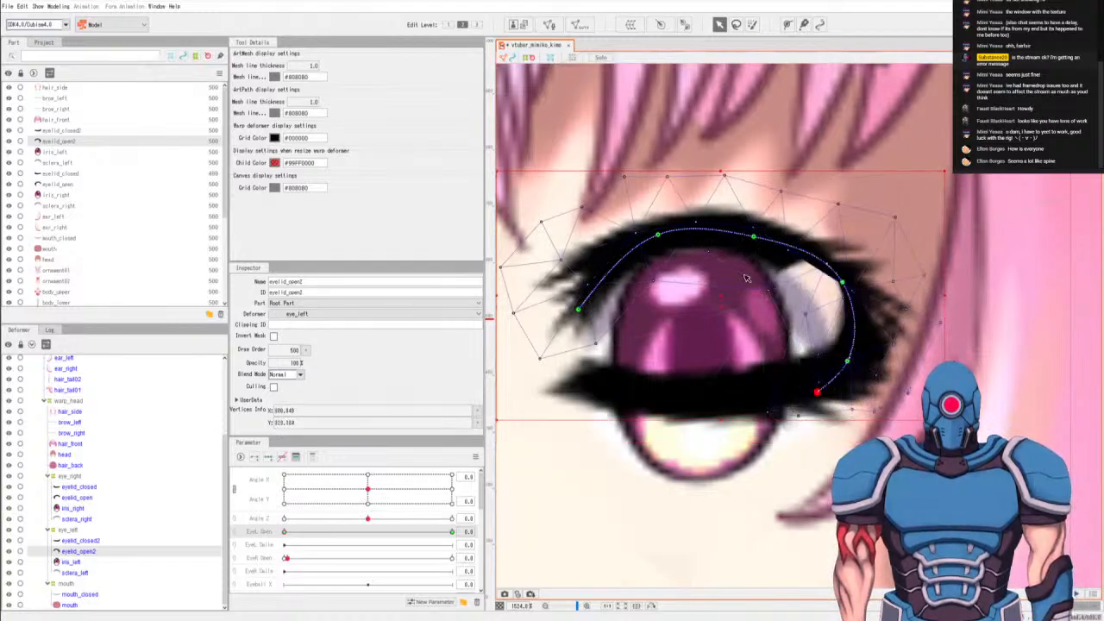
pyautogui.hotkey('ctrl', 'z')
pyautogui.hotkey('ctrl', 'z')
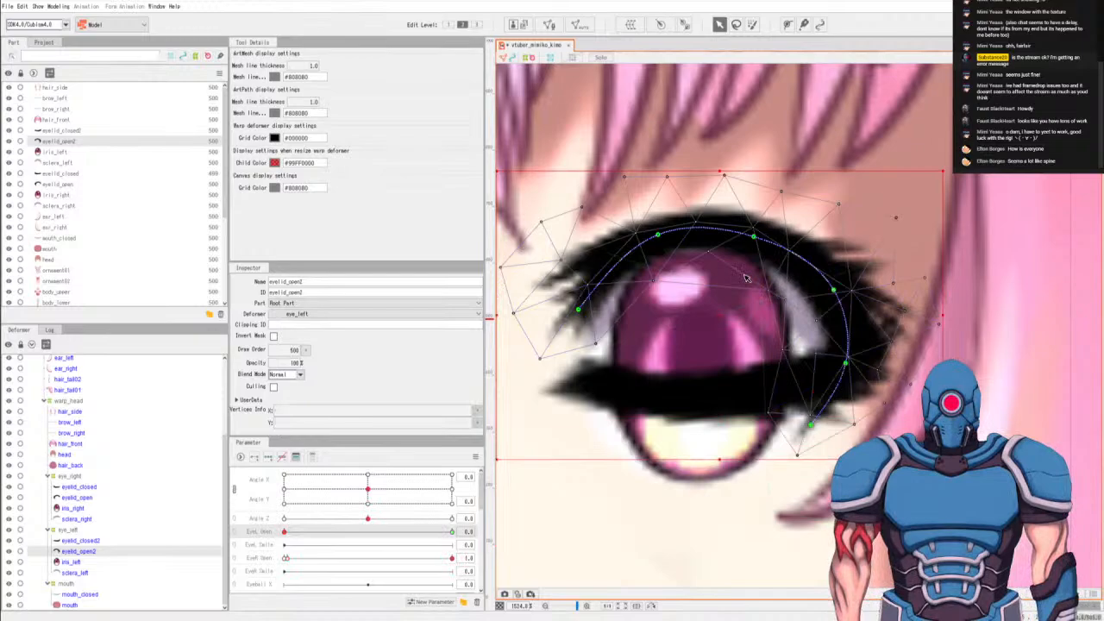
# Delete the existing deform path from eyelid_open2 with the deform path editing tool.
pyautogui.scroll(-5, 747, 278)
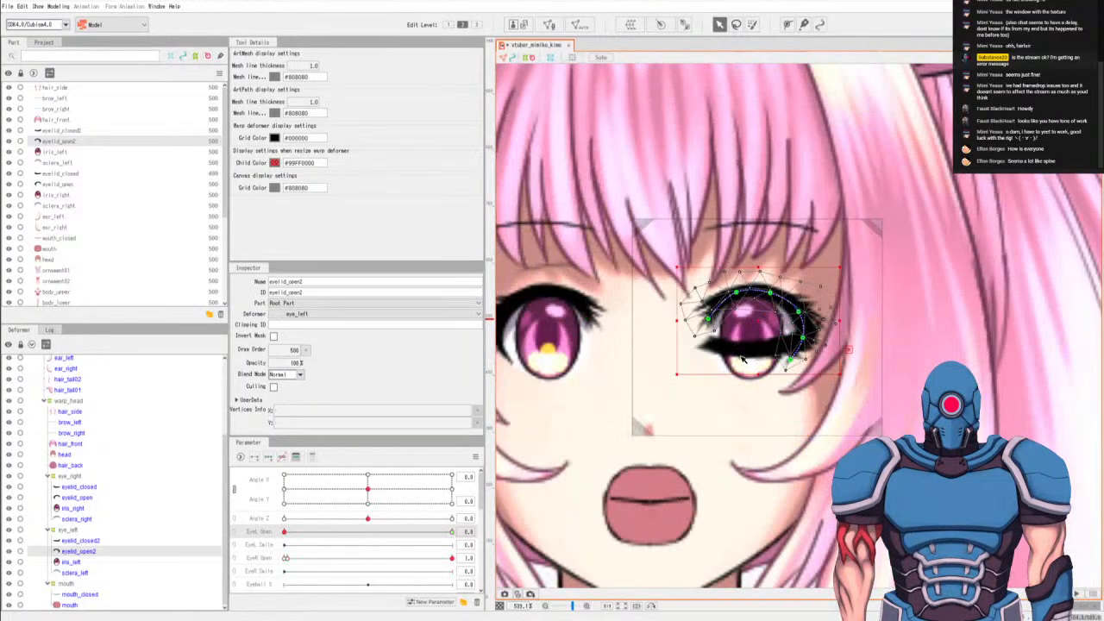
pyautogui.scroll(-3, 743, 361)
pyautogui.scroll(5, 734, 341)
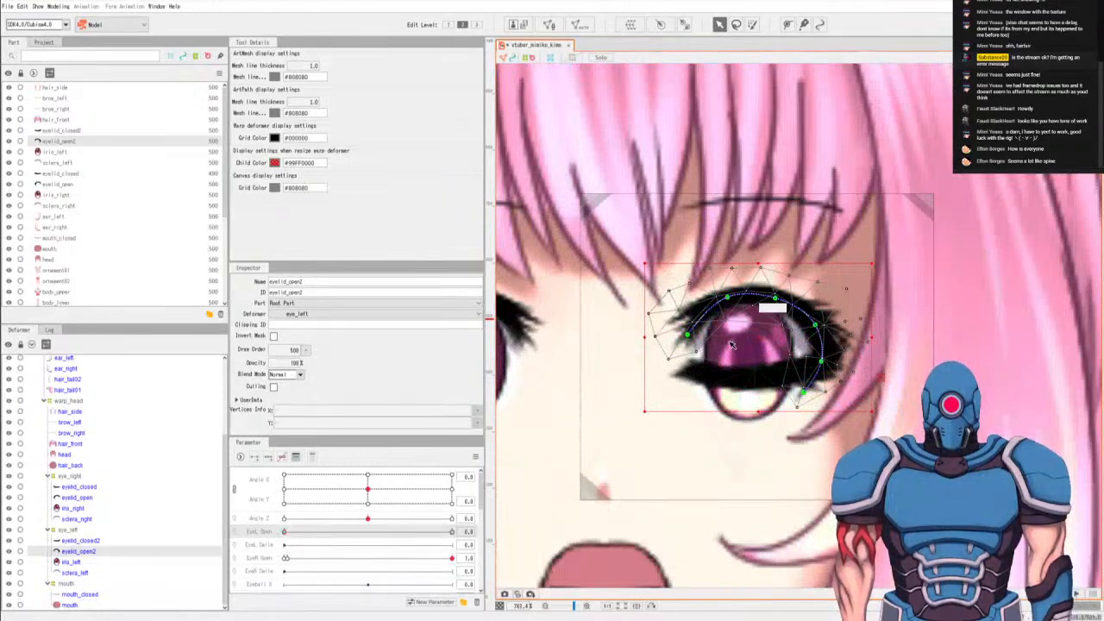
pyautogui.scroll(2, 747, 334)
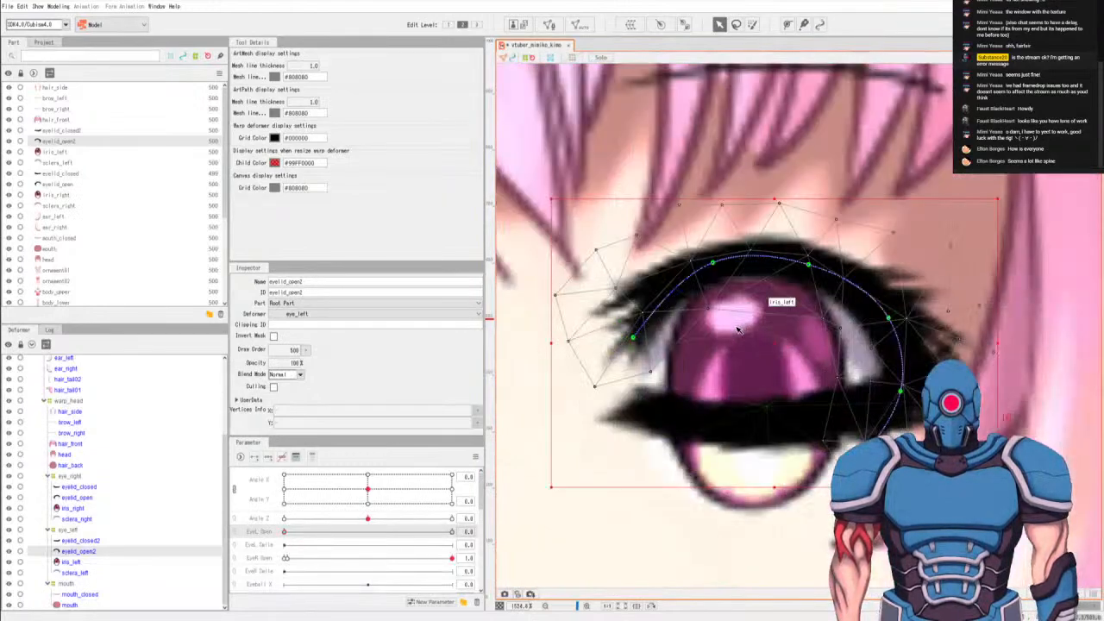
pyautogui.click(803, 24)
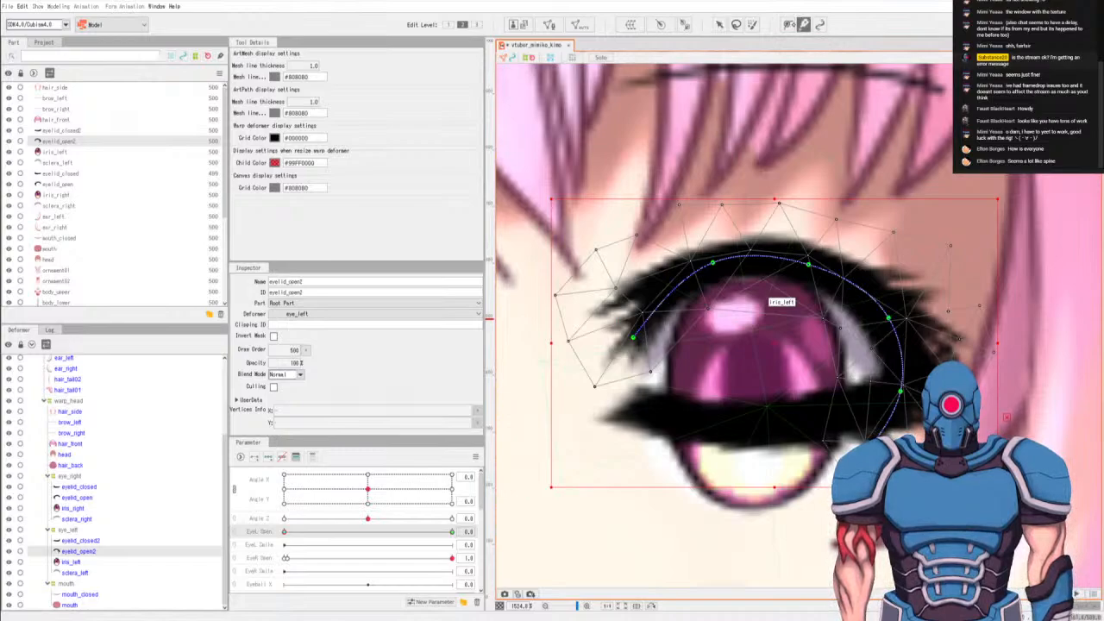
pyautogui.click(787, 24)
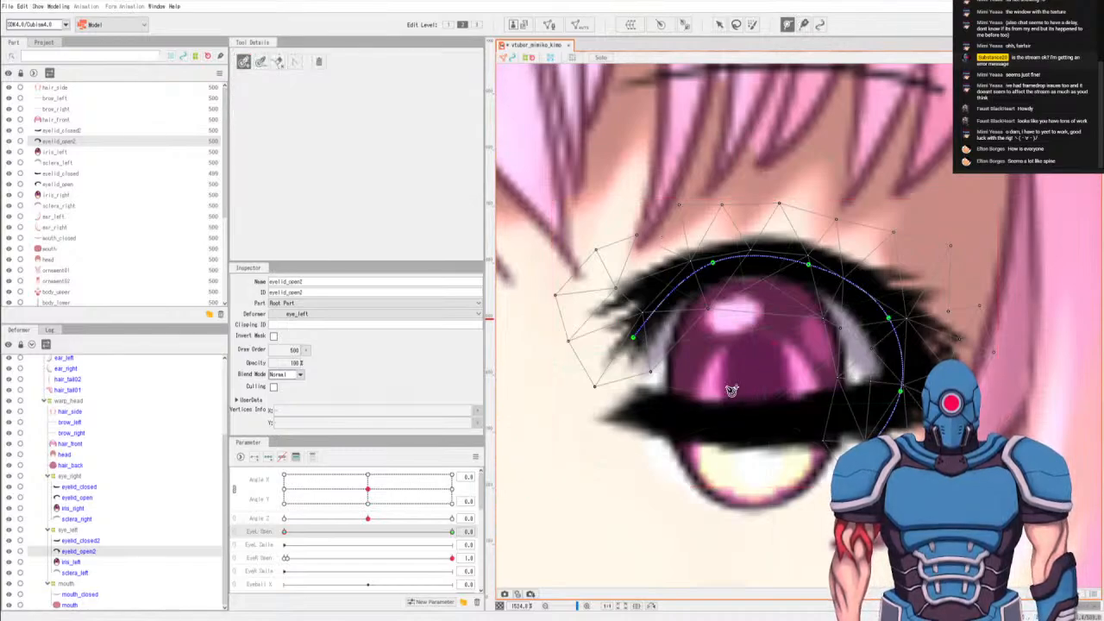
pyautogui.click(633, 337)
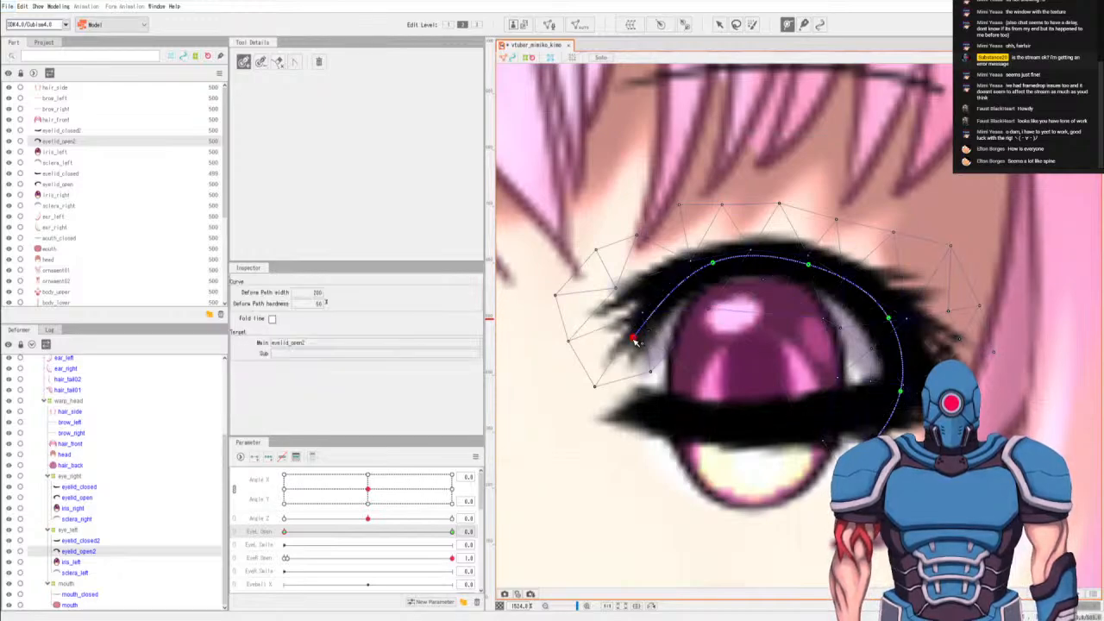
pyautogui.keyDown('ctrl'); pyautogui.click(714, 261); pyautogui.keyUp('ctrl')
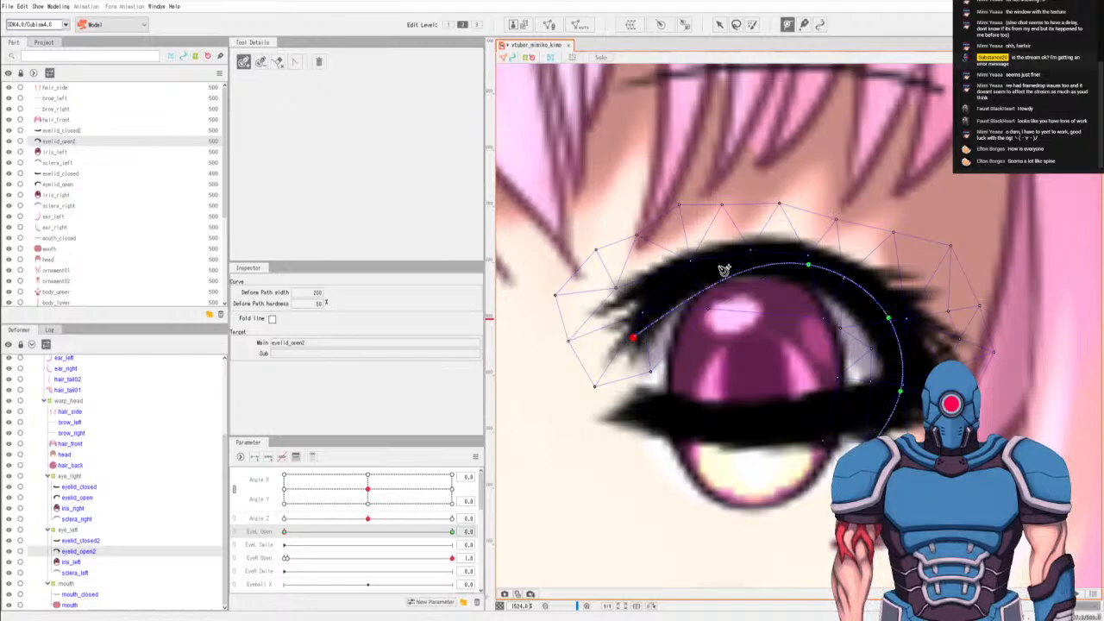
pyautogui.click(652, 331)
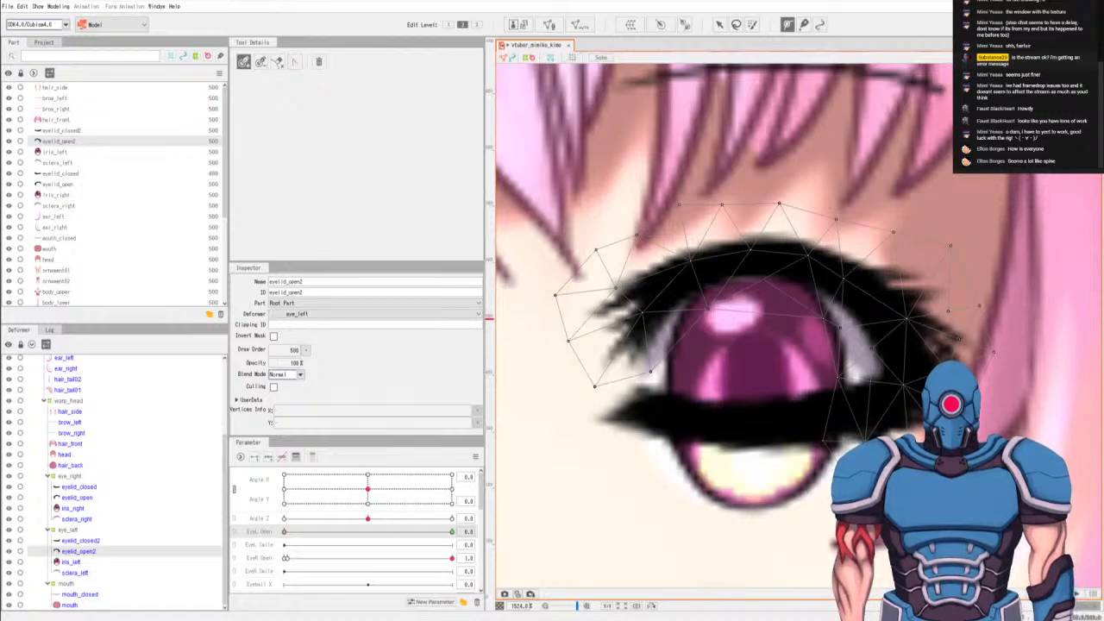
# Draw a new six-point deform path on eyelid_open2, following the lash arc from the outer corner over the top to the inner corner.
pyautogui.click(880, 435)
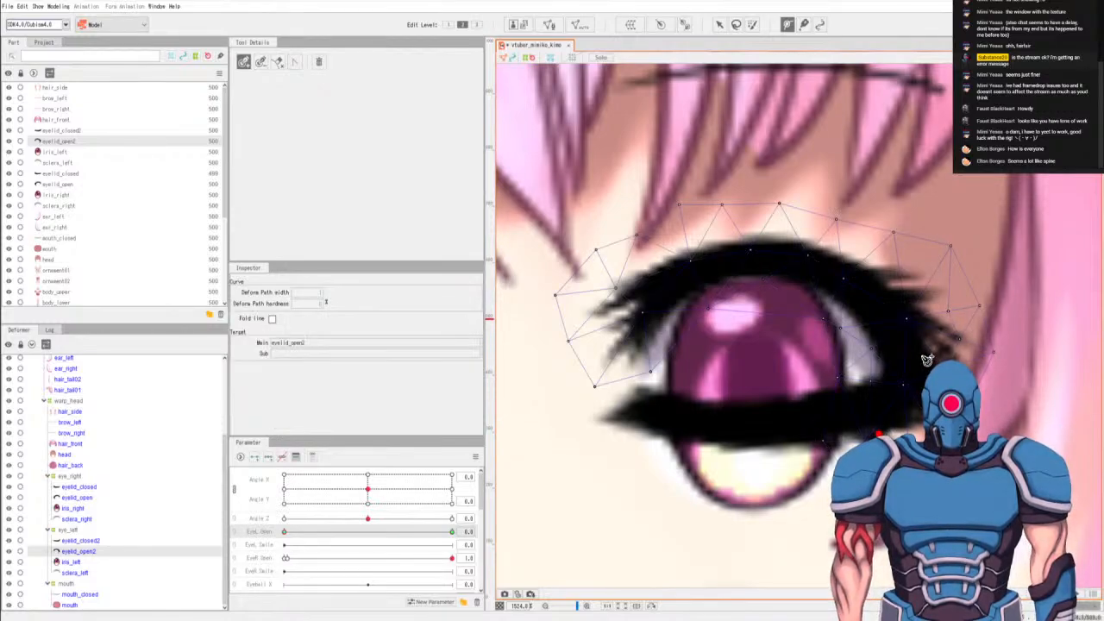
pyautogui.click(911, 378)
pyautogui.click(873, 304)
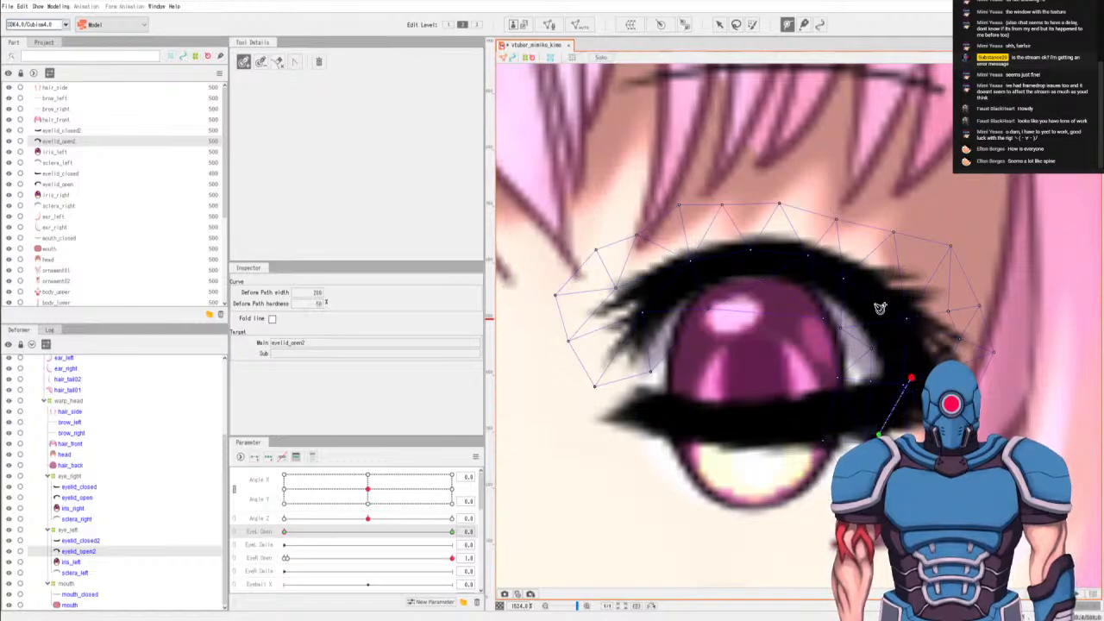
pyautogui.click(798, 260)
pyautogui.click(710, 261)
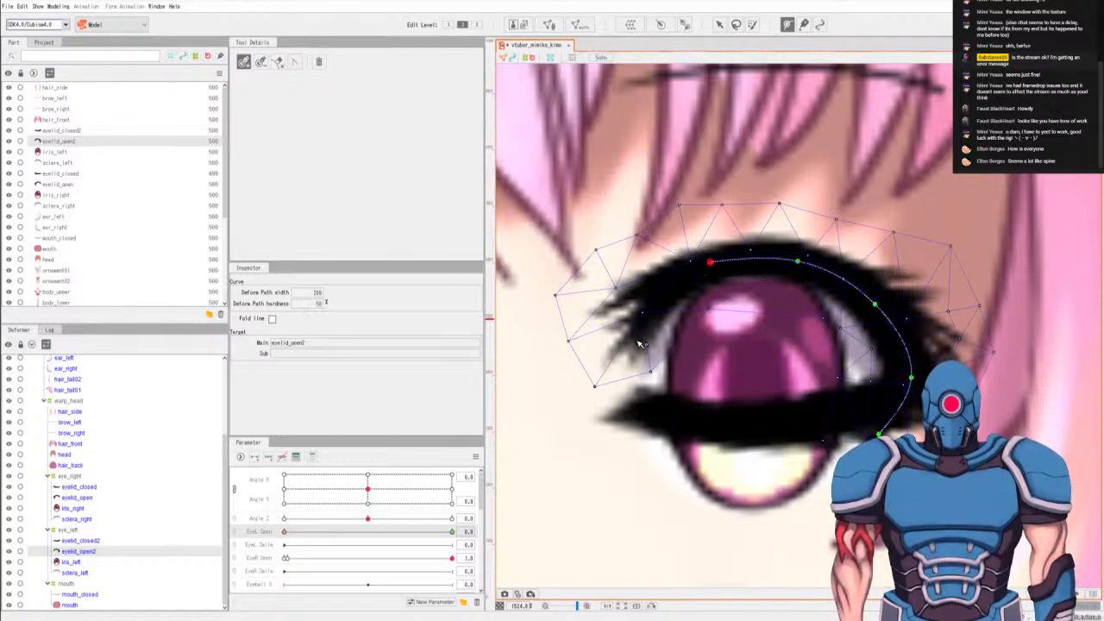
pyautogui.click(637, 342)
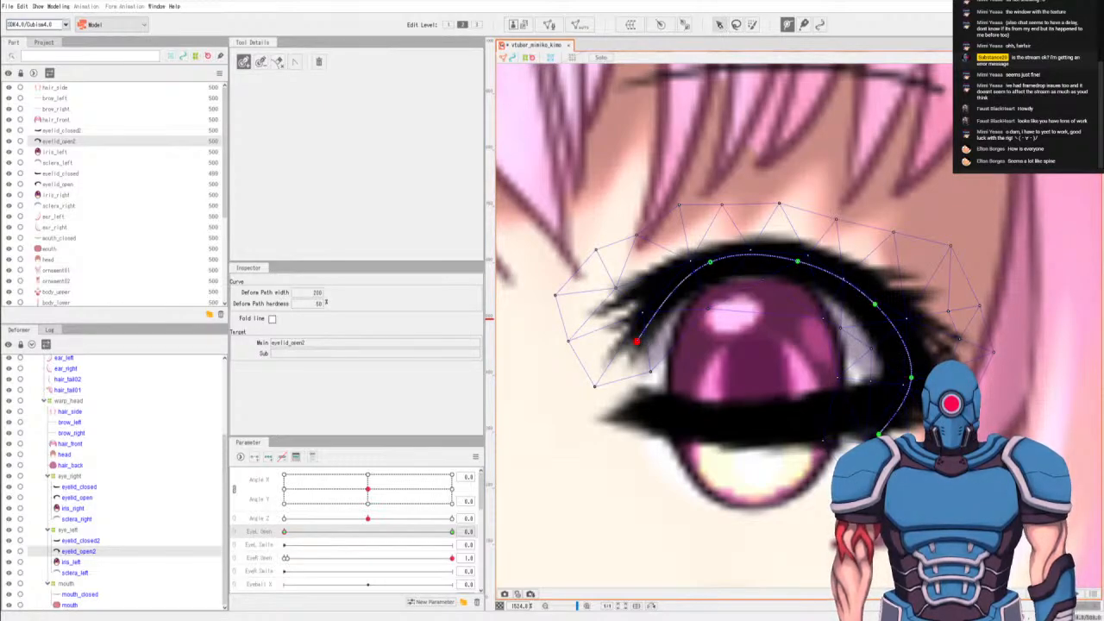
# Lower the inner and upper deform path points of eyelid_open2 toward the closed lash line and pull the outer points inward.
pyautogui.press('v')
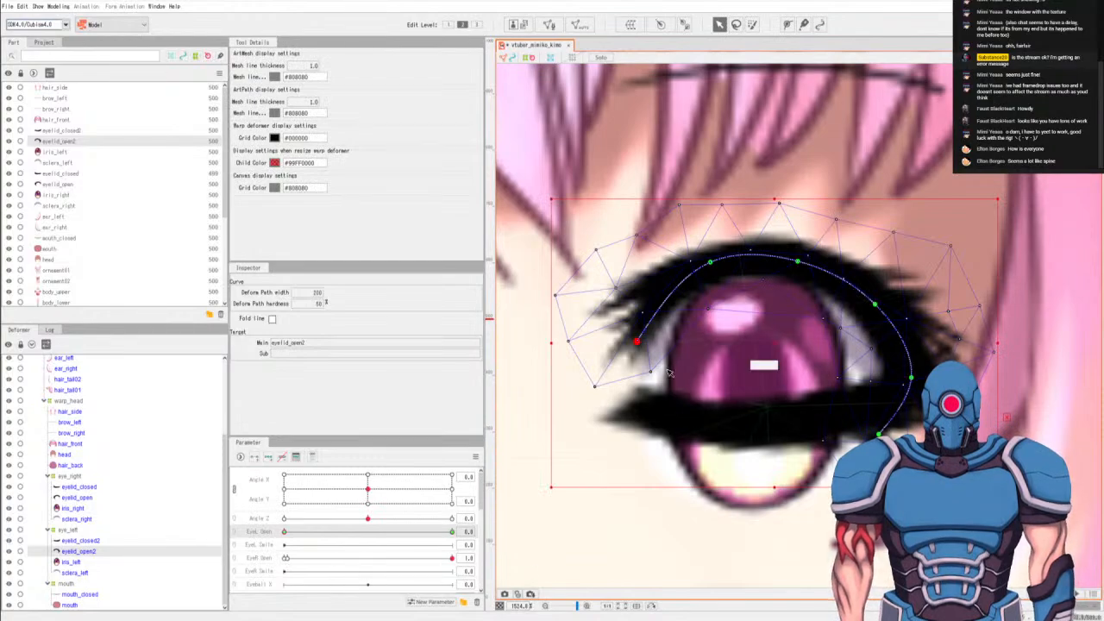
pyautogui.moveTo(638, 366); pyautogui.dragTo(633, 399)
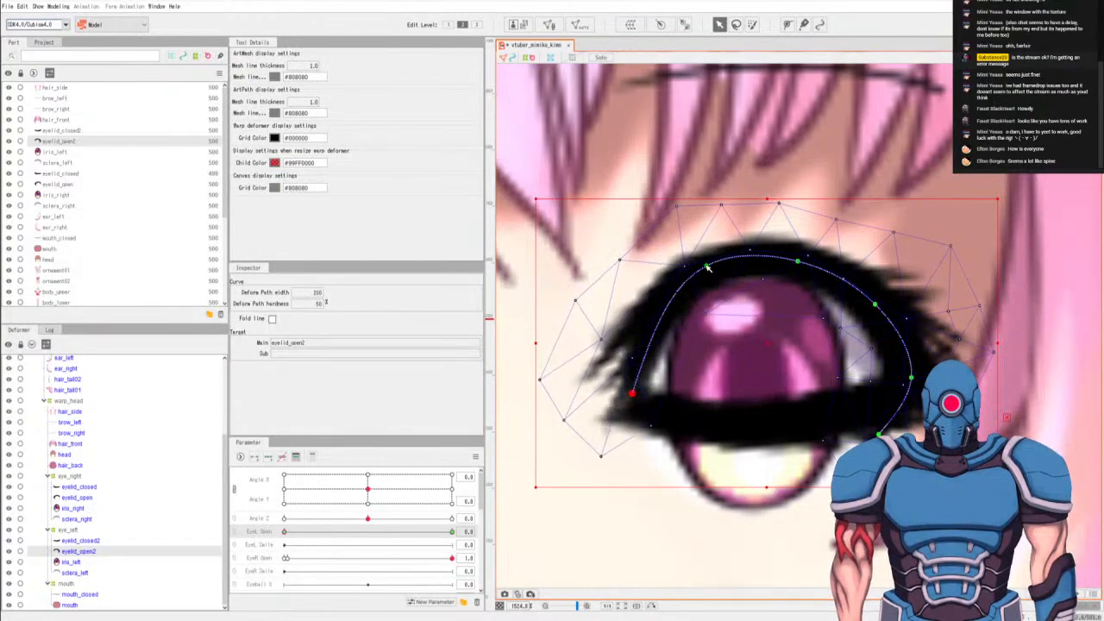
pyautogui.moveTo(709, 262); pyautogui.dragTo(714, 325)
pyautogui.moveTo(801, 263); pyautogui.dragTo(790, 335)
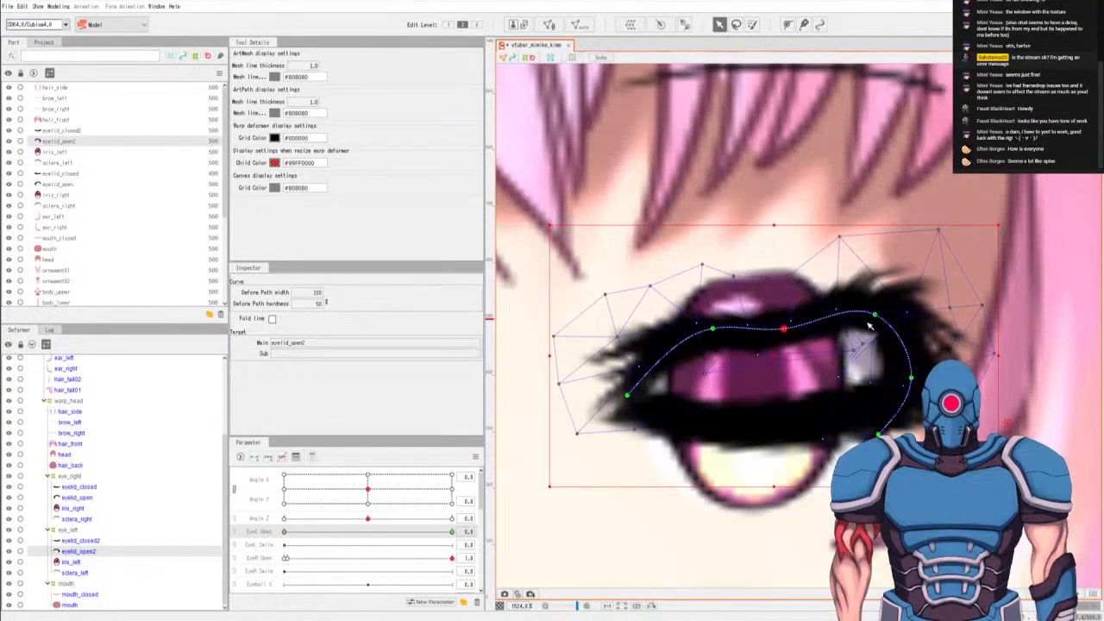
pyautogui.moveTo(872, 317); pyautogui.dragTo(856, 325)
pyautogui.moveTo(911, 377); pyautogui.dragTo(893, 399)
pyautogui.moveTo(856, 327); pyautogui.dragTo(830, 353)
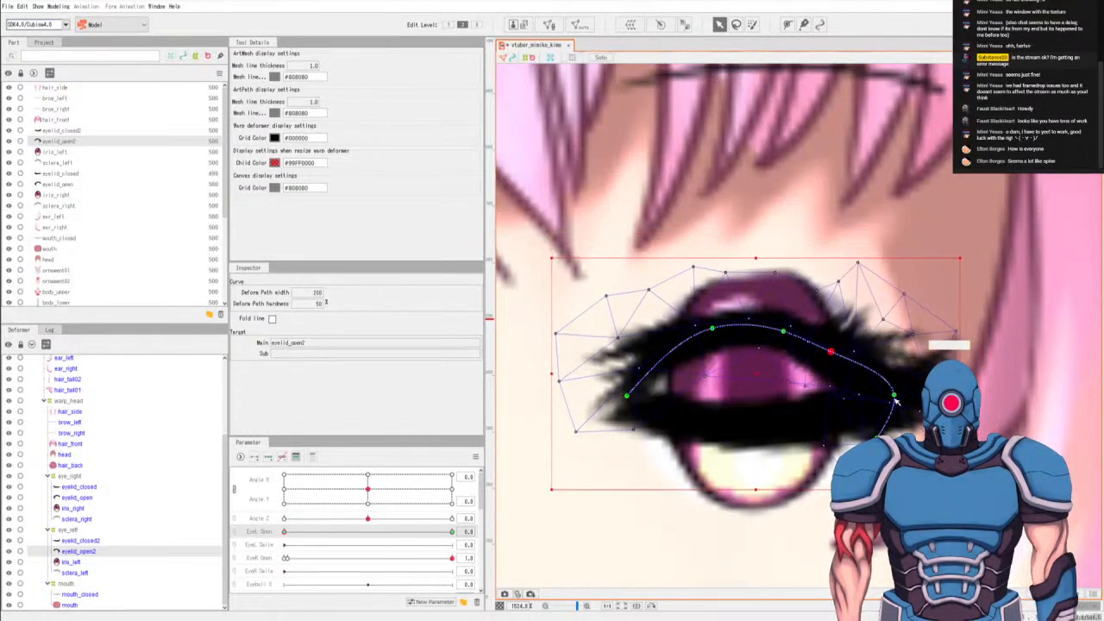
# Flatten the inner and middle deform path points of eyelid_open2 into a nearly straight line along the closed lashes.
pyautogui.click(860, 399)
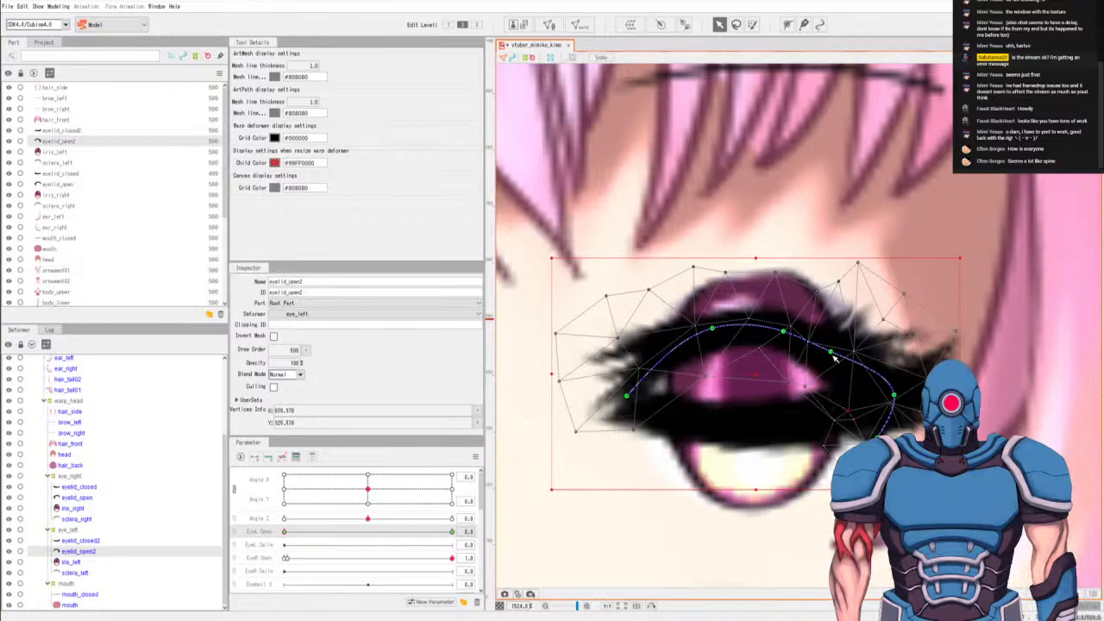
pyautogui.moveTo(830, 352); pyautogui.dragTo(824, 368)
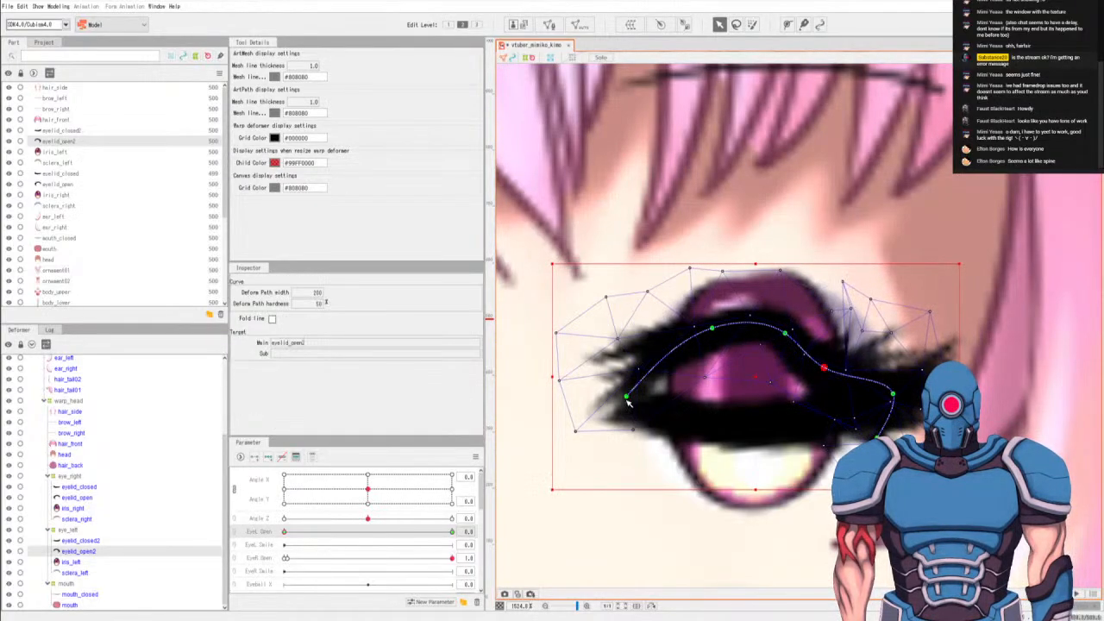
pyautogui.moveTo(626, 396); pyautogui.dragTo(622, 407)
pyautogui.moveTo(713, 329); pyautogui.dragTo(700, 385)
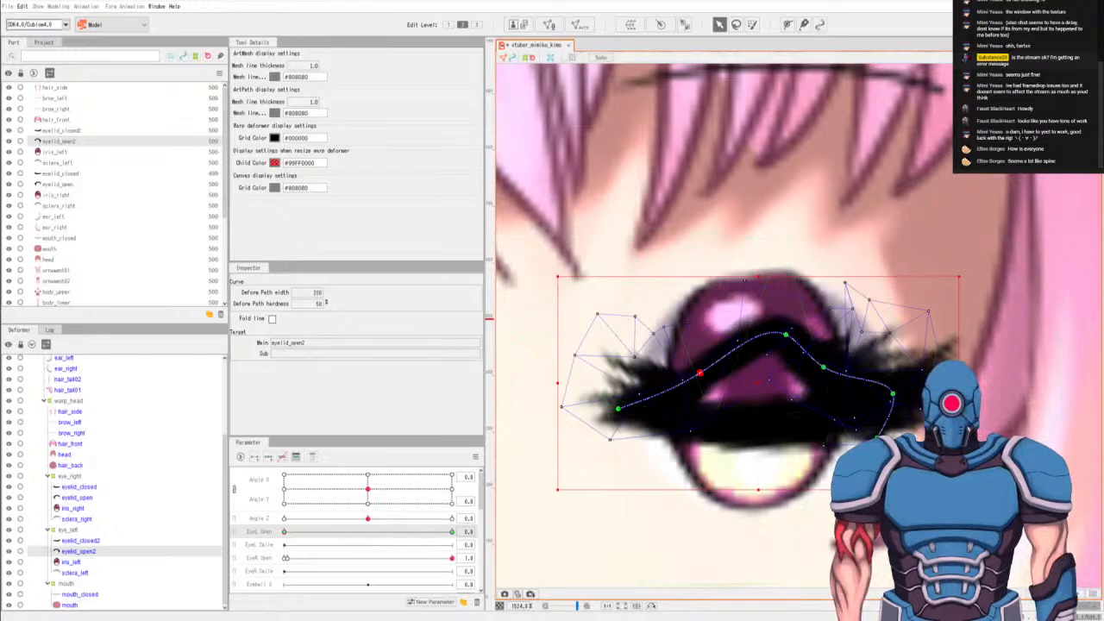
pyautogui.moveTo(700, 373); pyautogui.dragTo(689, 395)
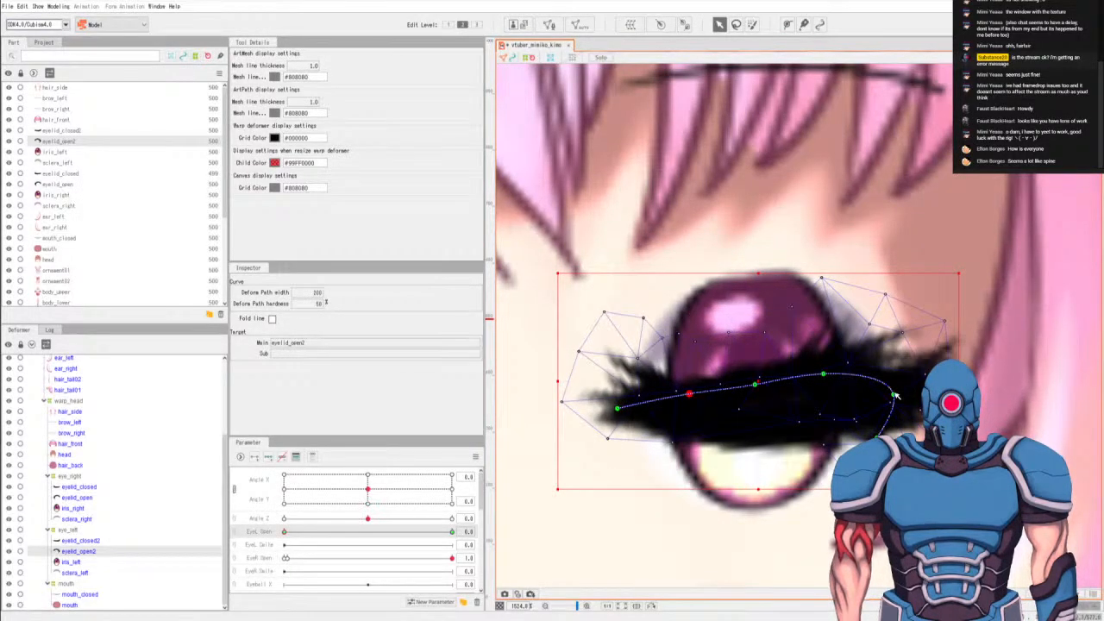
pyautogui.moveTo(893, 395); pyautogui.dragTo(894, 400)
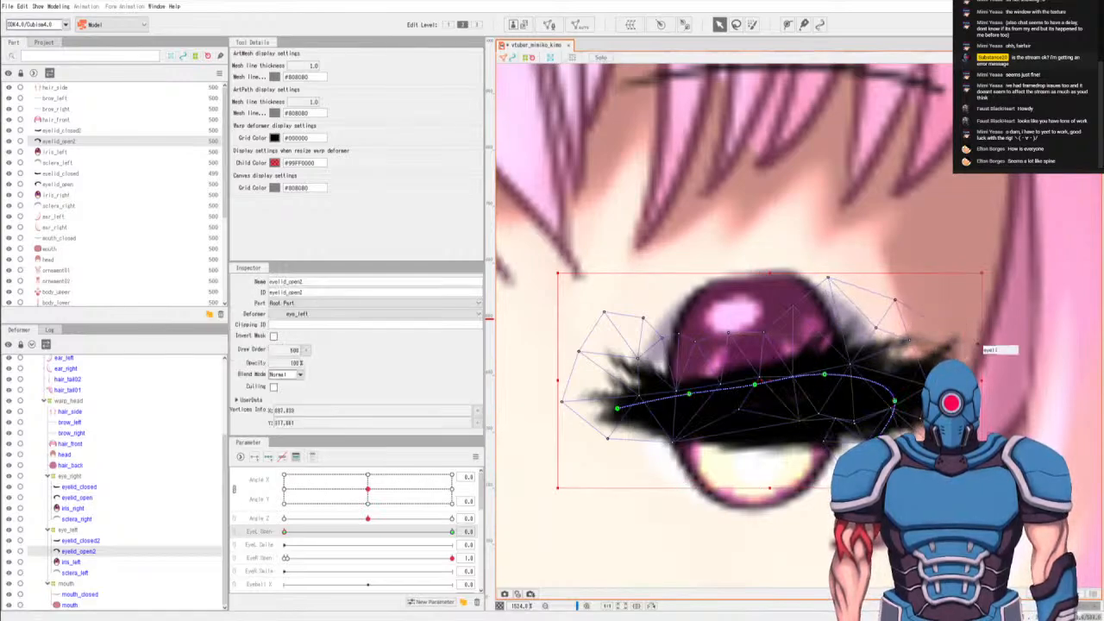
# Pull in the stray mesh vertex above the outer lashes and fine-tune the height of the path point just outside the middle.
pyautogui.click(975, 343)
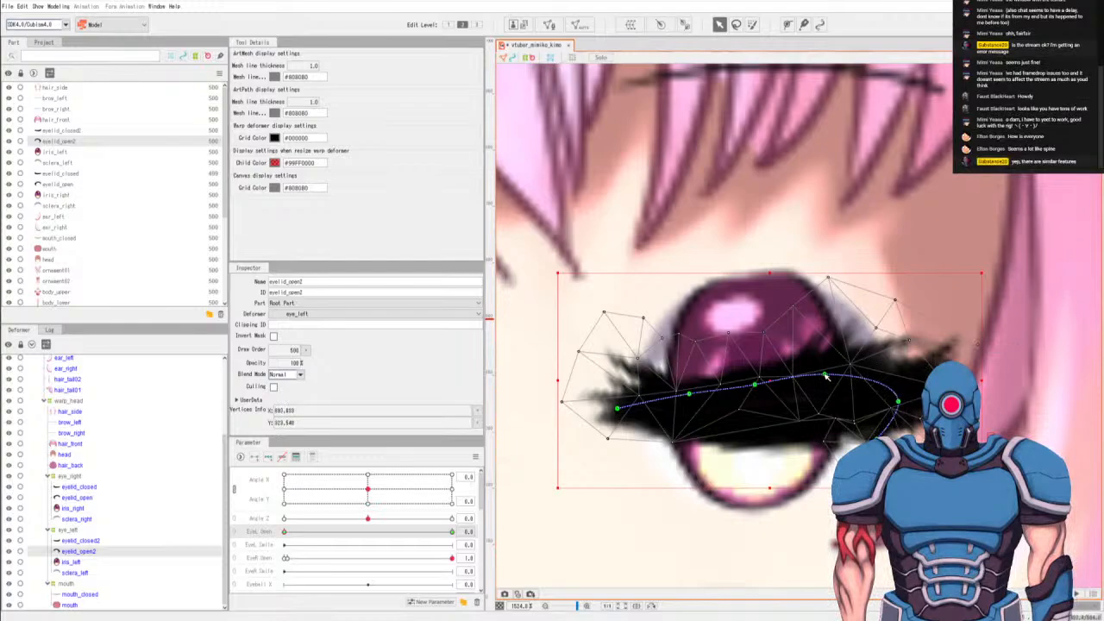
pyautogui.moveTo(825, 376); pyautogui.dragTo(820, 388)
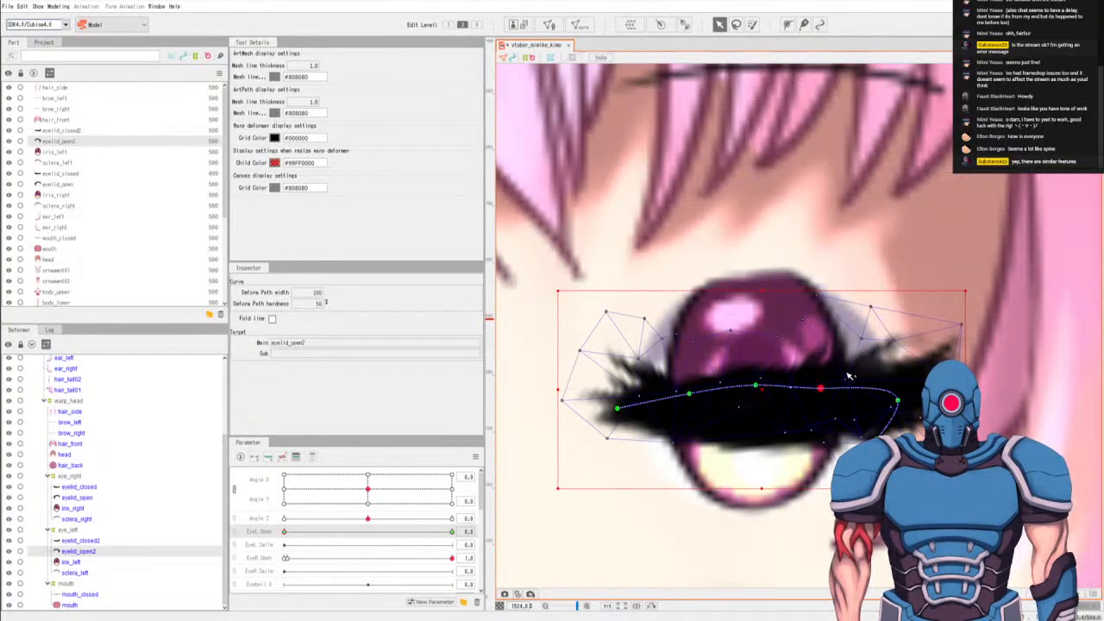
pyautogui.click(768, 393)
pyautogui.moveTo(822, 390); pyautogui.dragTo(820, 384)
pyautogui.click(806, 323)
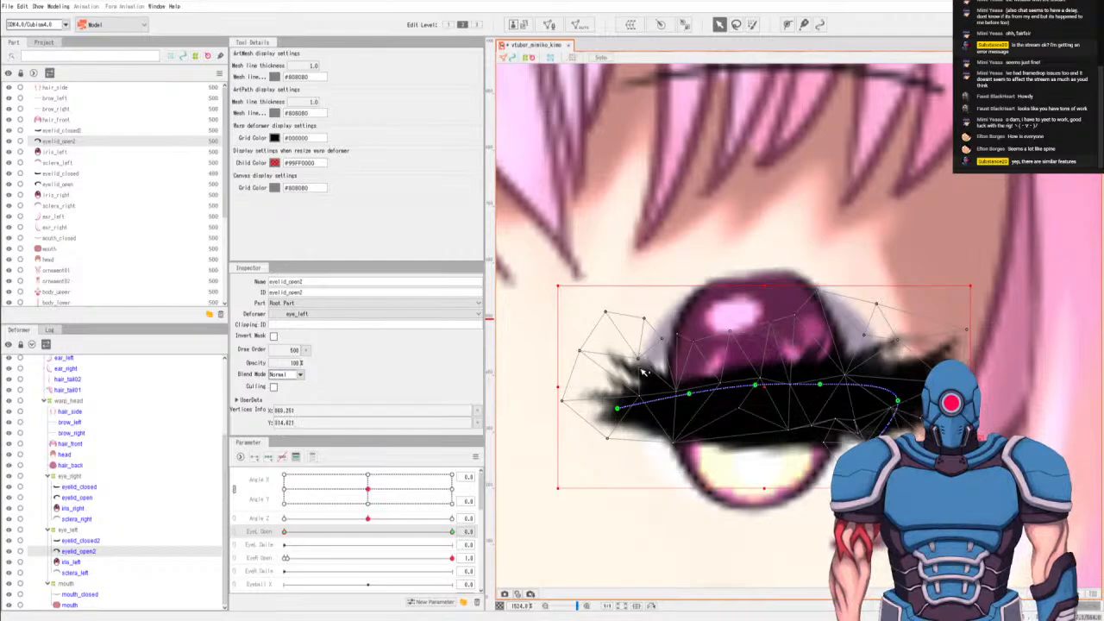
# Adjust the inner and outer lash mesh vertices of eyelid_open2 and slightly lower the outer corner's deform path point.
pyautogui.moveTo(583, 356); pyautogui.dragTo(579, 382)
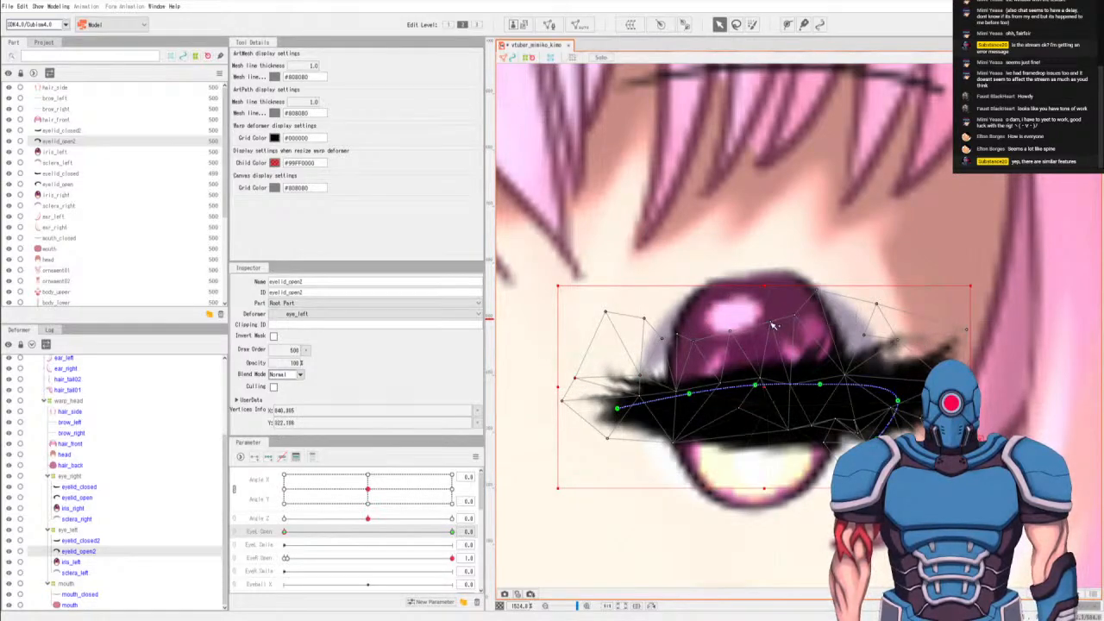
pyautogui.moveTo(968, 329); pyautogui.dragTo(917, 321)
pyautogui.moveTo(897, 400); pyautogui.dragTo(892, 403)
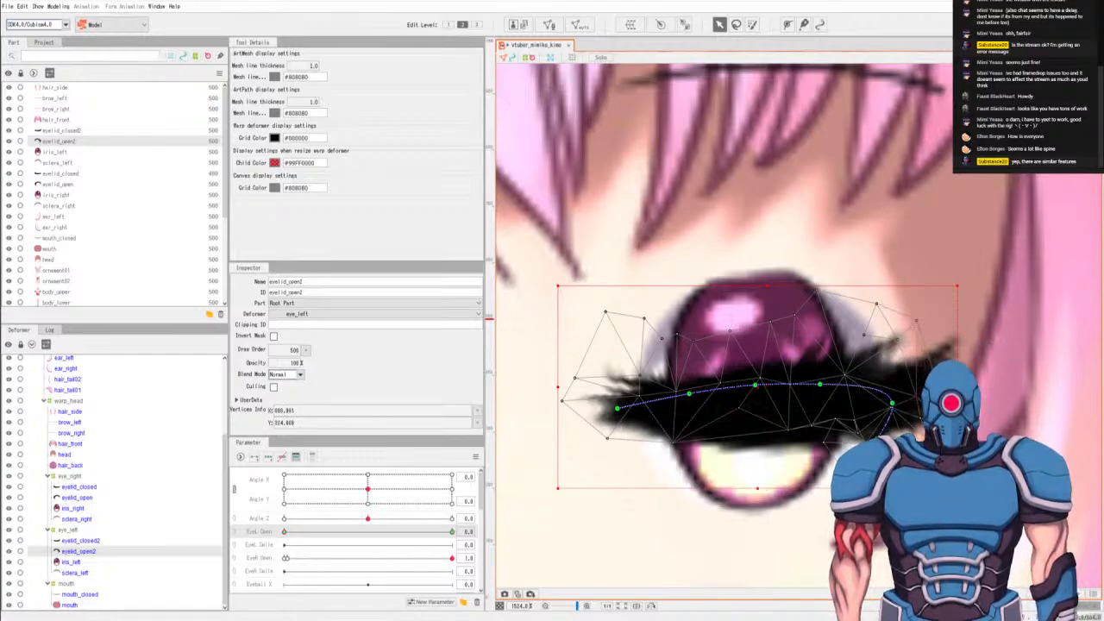
pyautogui.moveTo(892, 403); pyautogui.dragTo(897, 411)
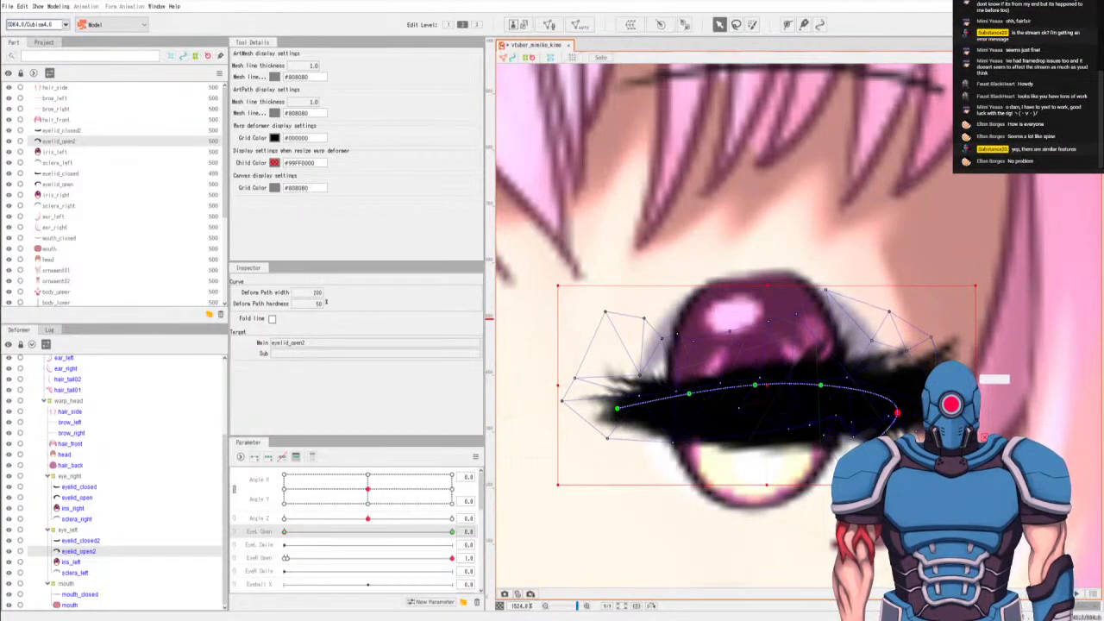
pyautogui.click(983, 327)
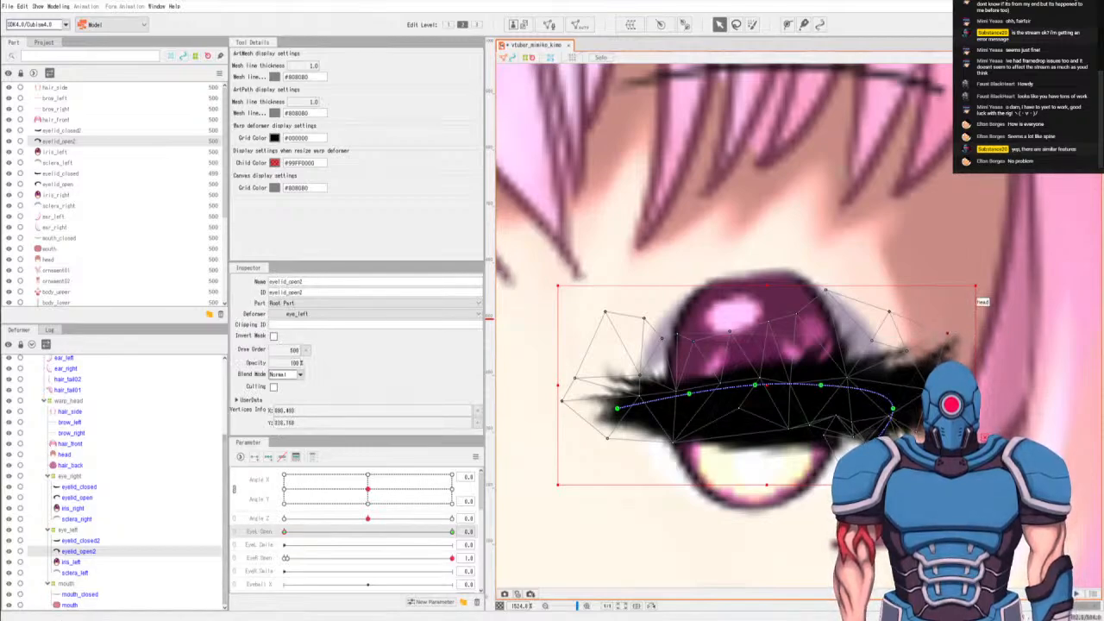
# Squash sclera_left vertically from above and below behind the closed lashes, comparing with the right eye near EyeR Open 0.0.
pyautogui.click(76, 572)
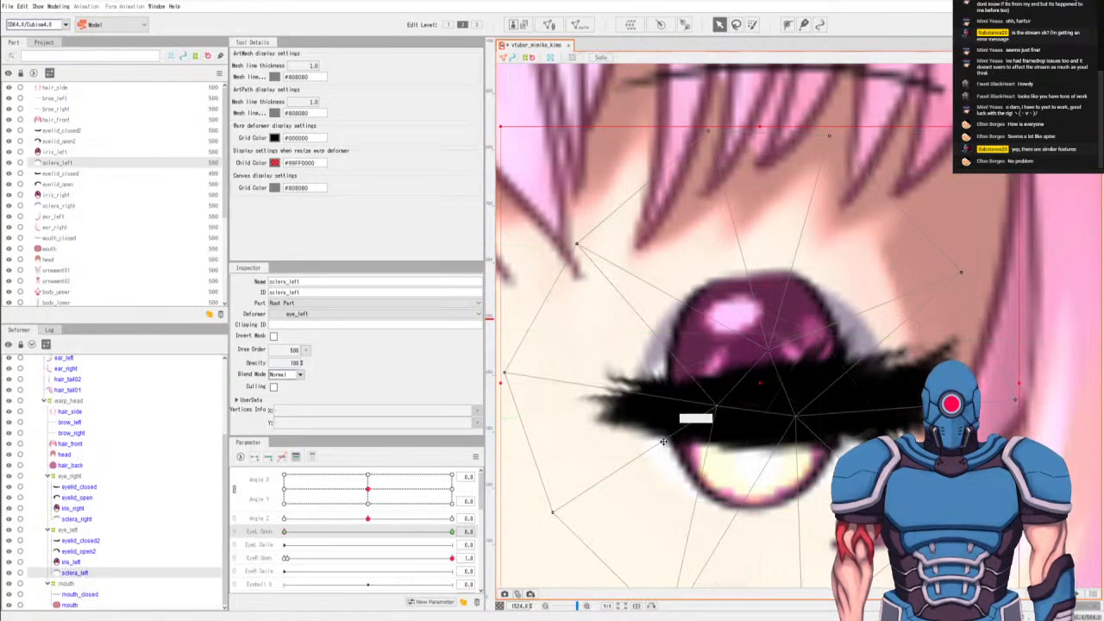
pyautogui.scroll(-4, 707, 460)
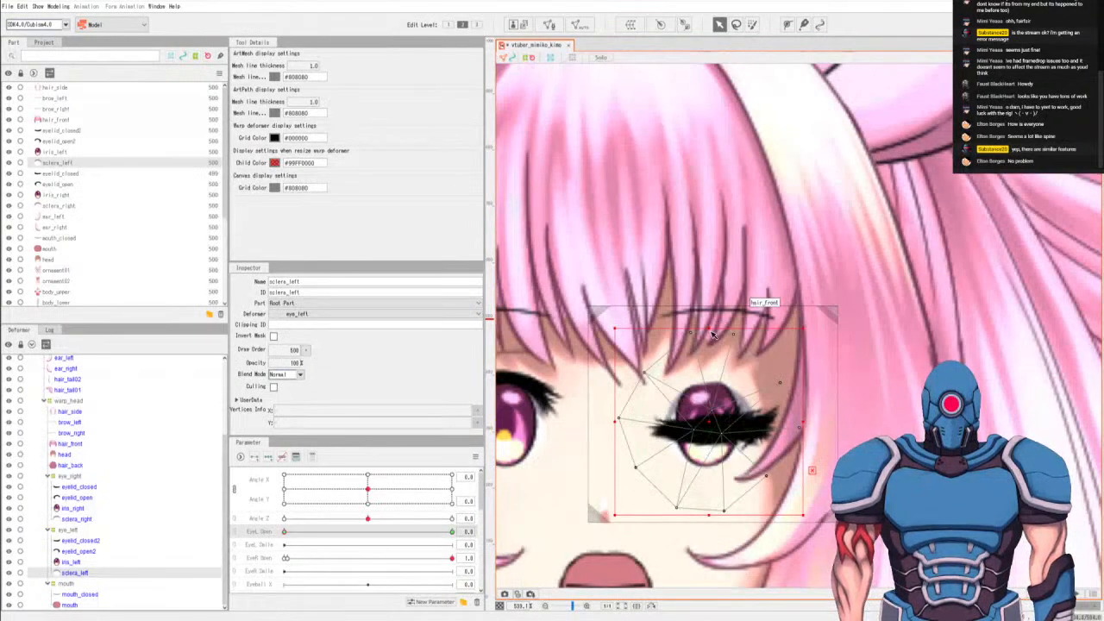
pyautogui.moveTo(707, 331); pyautogui.dragTo(707, 381)
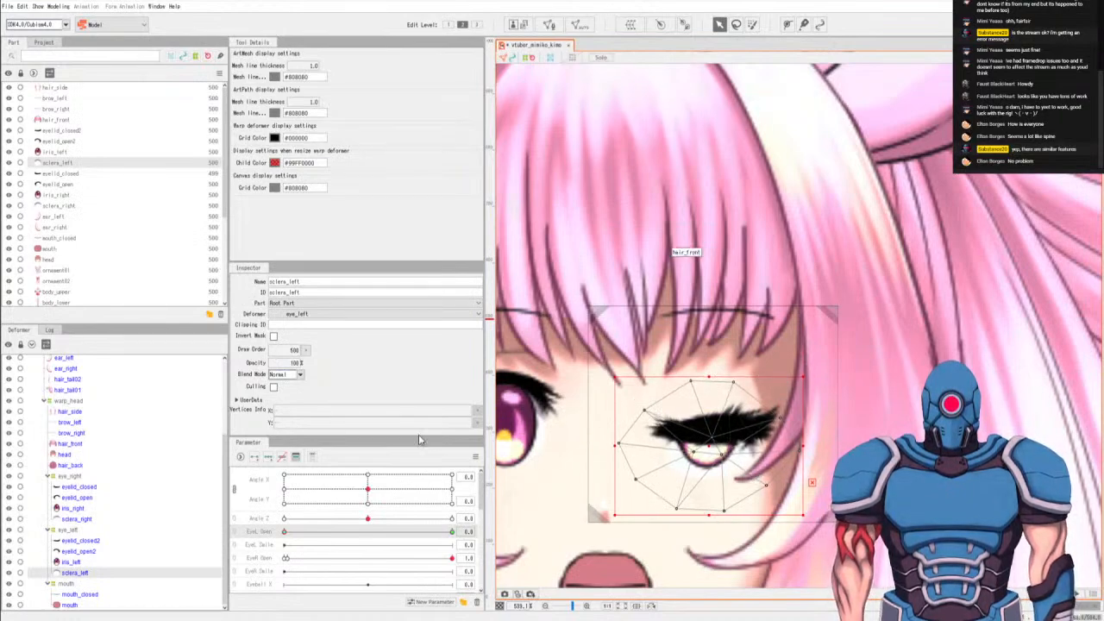
pyautogui.click(285, 558)
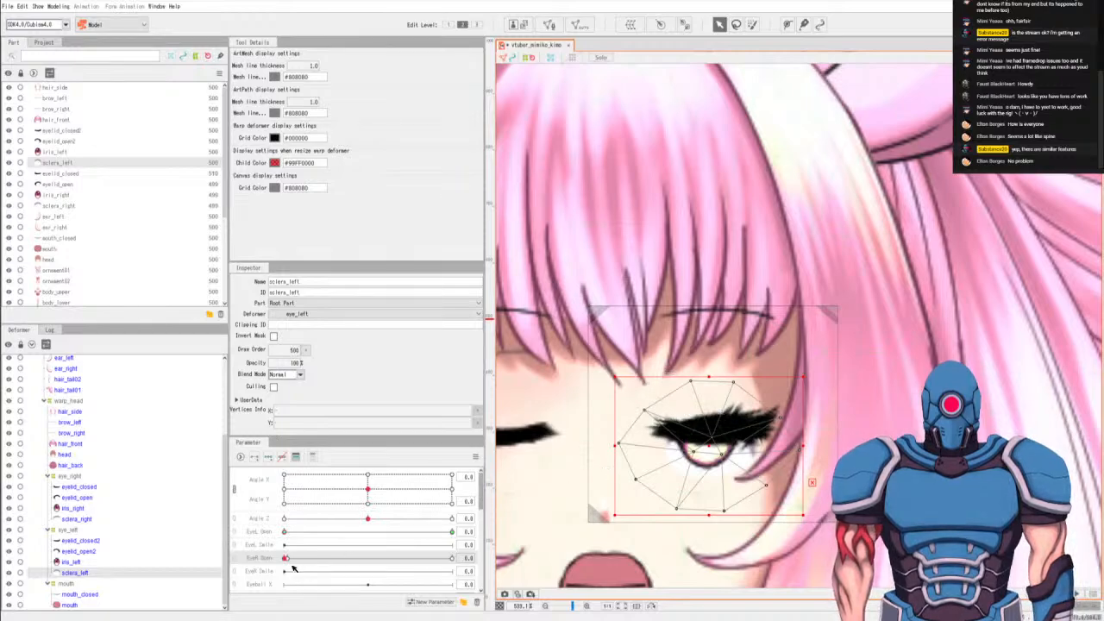
pyautogui.moveTo(287, 564); pyautogui.dragTo(292, 565)
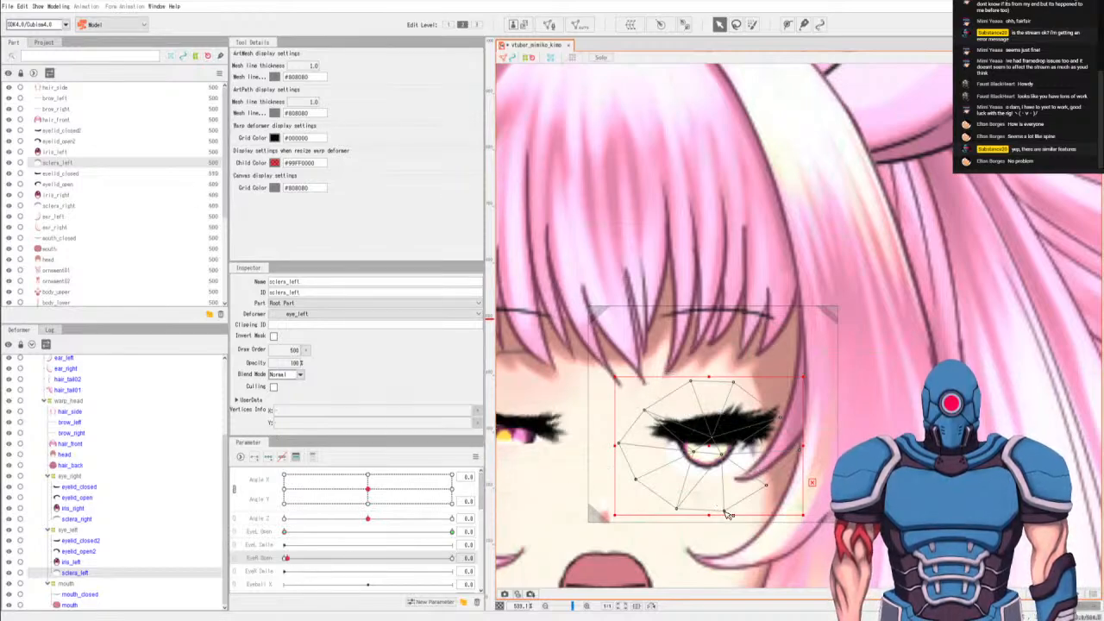
pyautogui.moveTo(707, 512); pyautogui.dragTo(707, 470)
pyautogui.moveTo(707, 377); pyautogui.dragTo(707, 399)
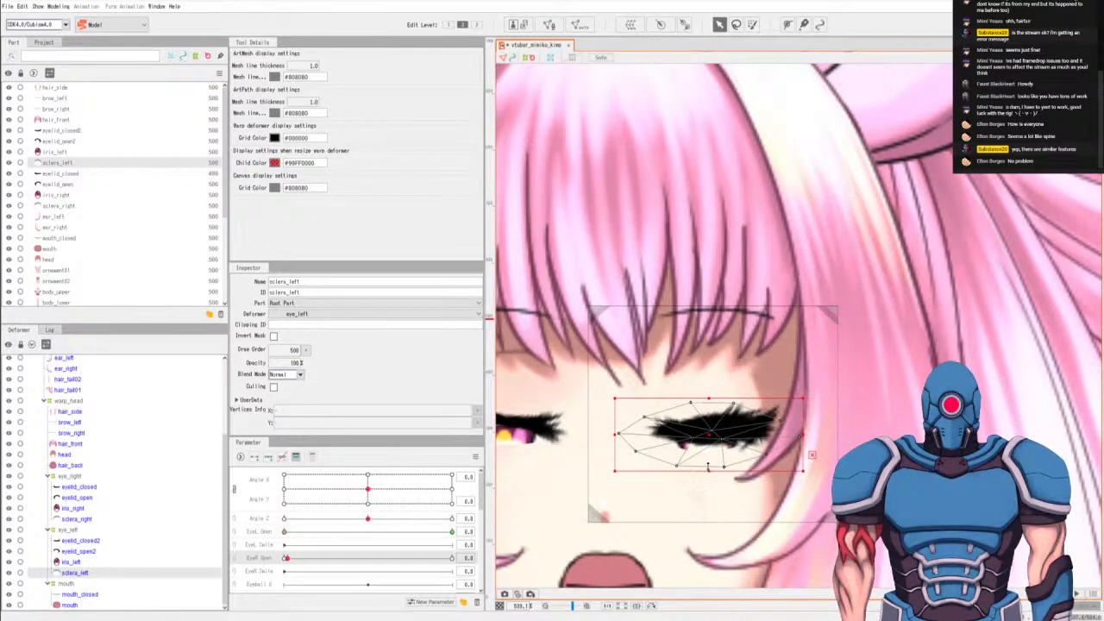
pyautogui.moveTo(708, 465); pyautogui.dragTo(708, 457)
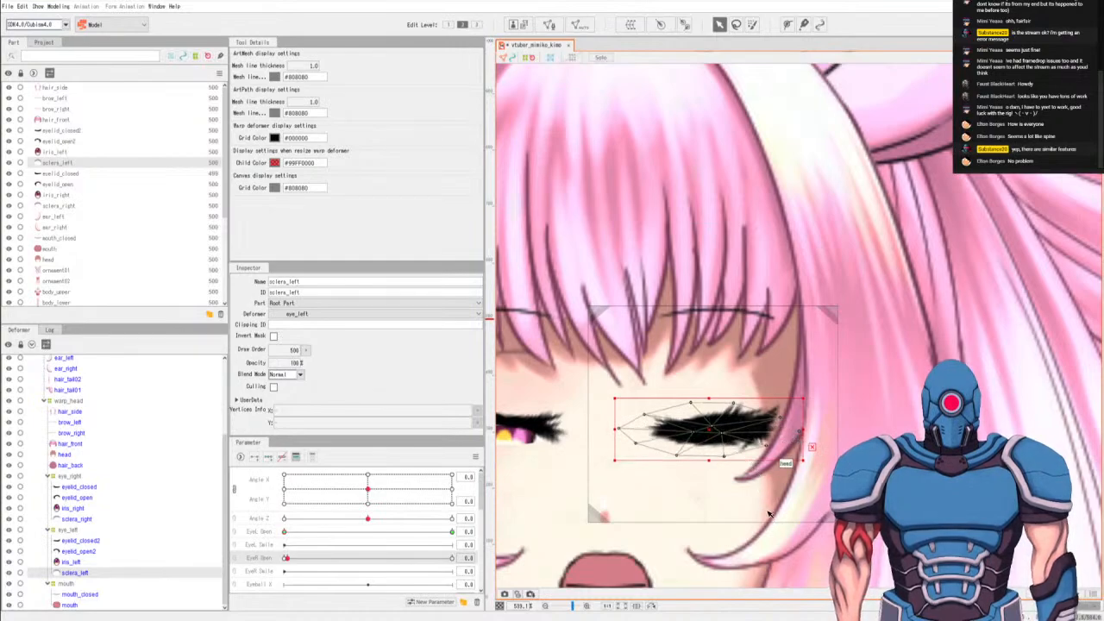
# Set the draw order of sclera_left, iris_left and eyelid_open2 together to 499.
pyautogui.moveTo(831, 497); pyautogui.dragTo(993, 439)
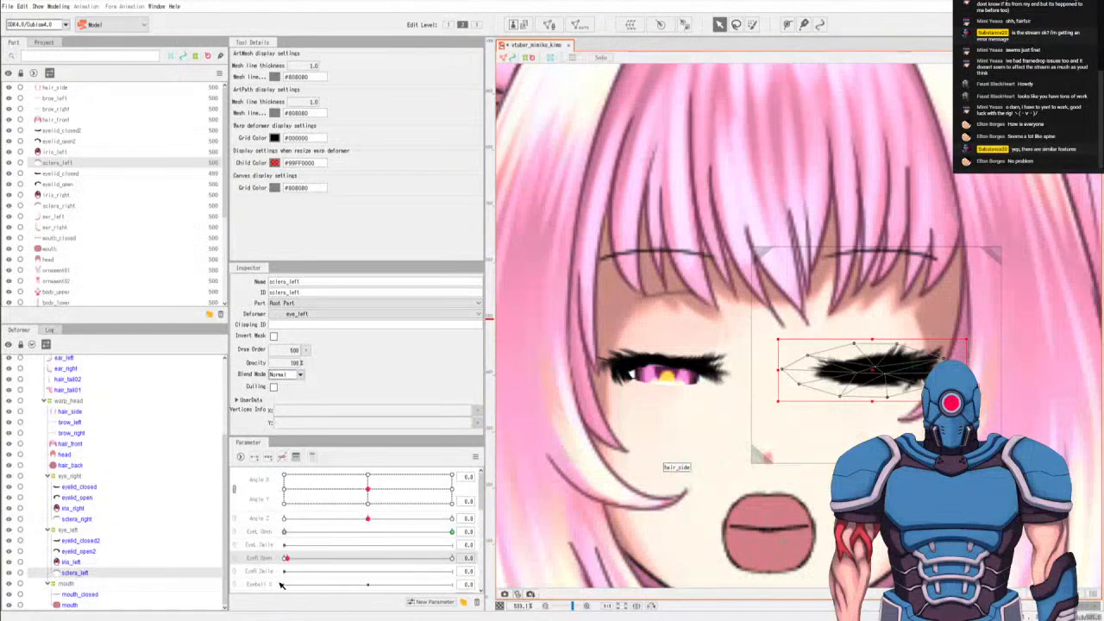
pyautogui.keyDown('ctrl'); pyautogui.click(74, 562); pyautogui.keyUp('ctrl')
pyautogui.keyDown('ctrl'); pyautogui.click(77, 551); pyautogui.keyUp('ctrl')
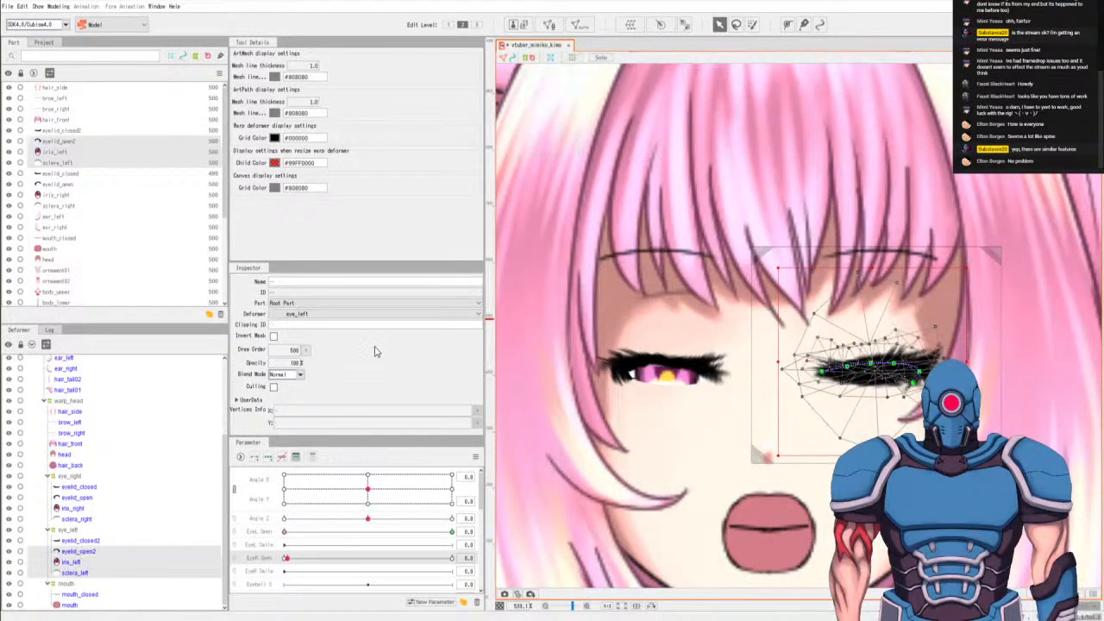
pyautogui.doubleClick(294, 349)
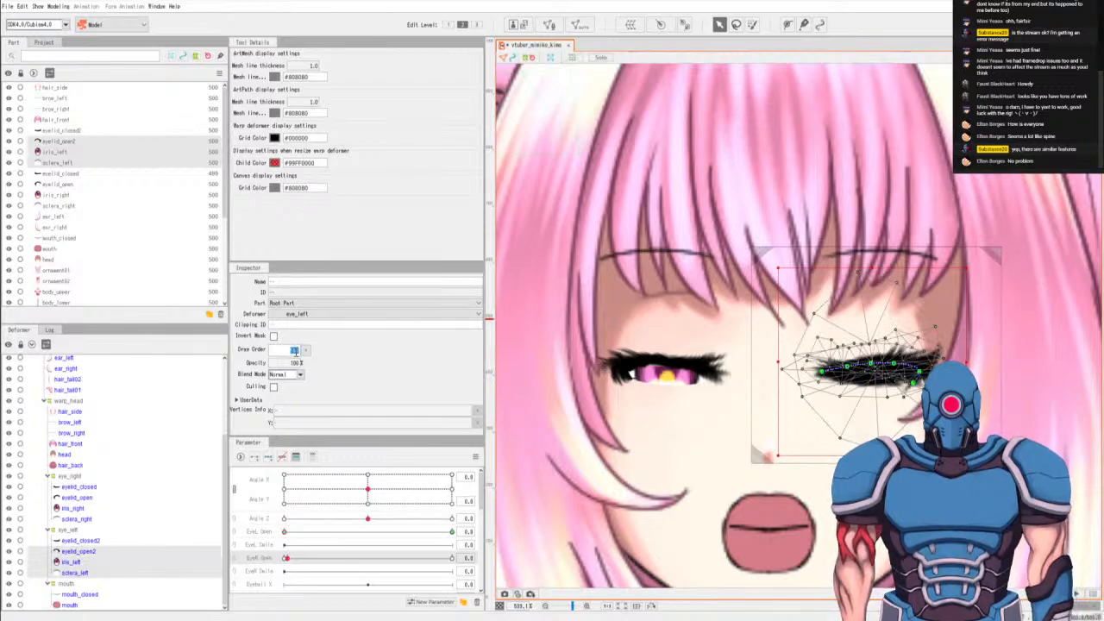
pyautogui.write('499')
pyautogui.press('Return')
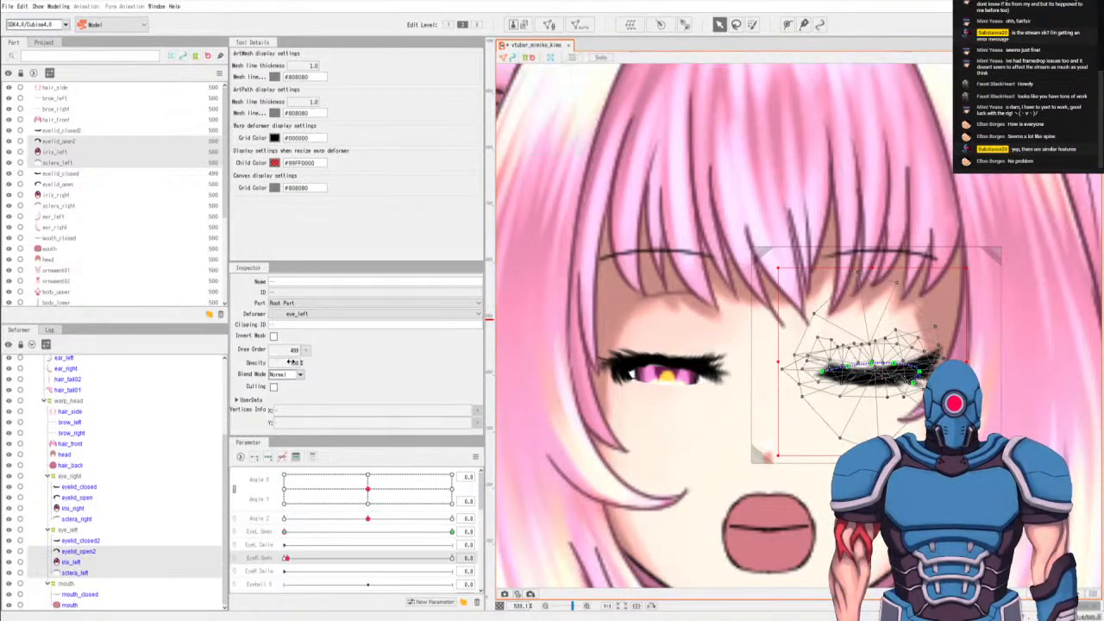
# Set EyeR Open to 0.0 and add a key just above 0.0 on EyeL Open for the selected left eye parts.
pyautogui.click(286, 559)
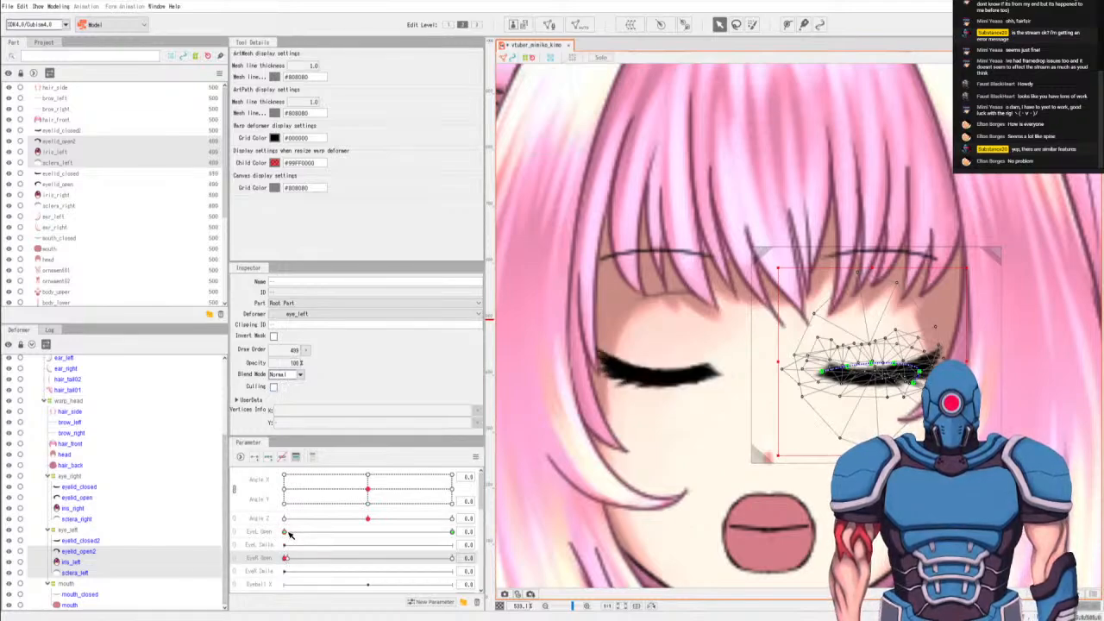
pyautogui.click(288, 533)
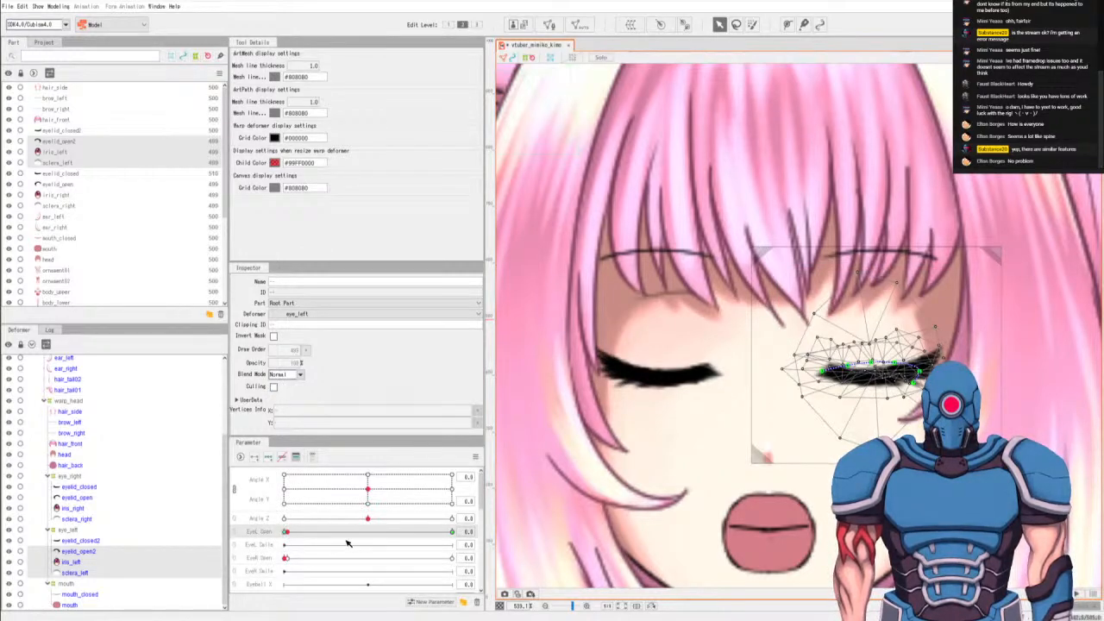
pyautogui.moveTo(291, 534); pyautogui.dragTo(285, 532)
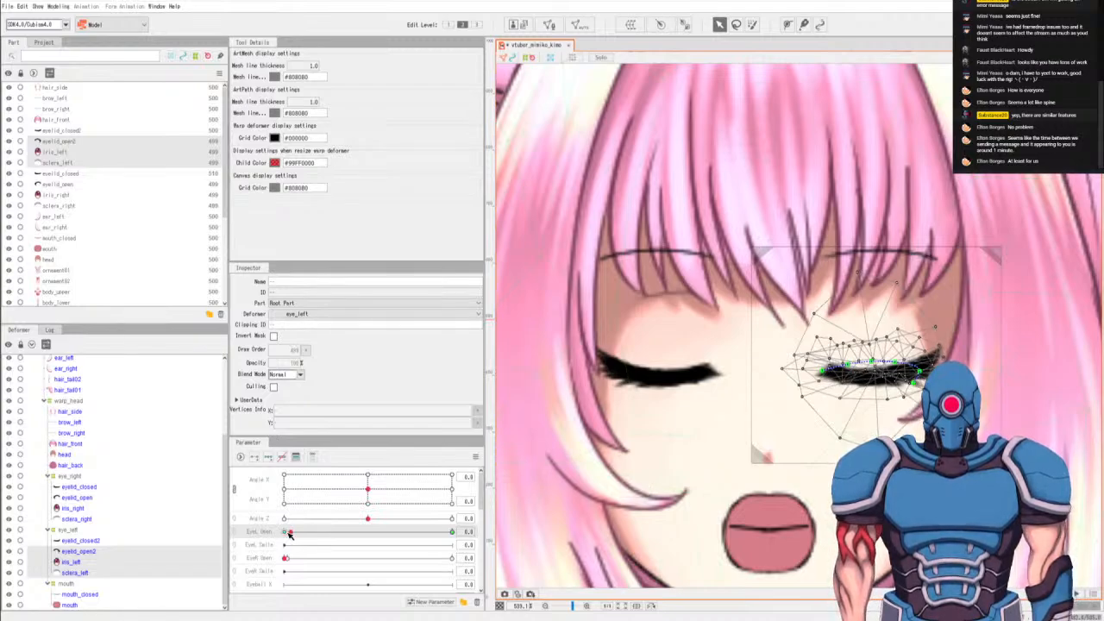
pyautogui.moveTo(292, 531); pyautogui.dragTo(287, 532)
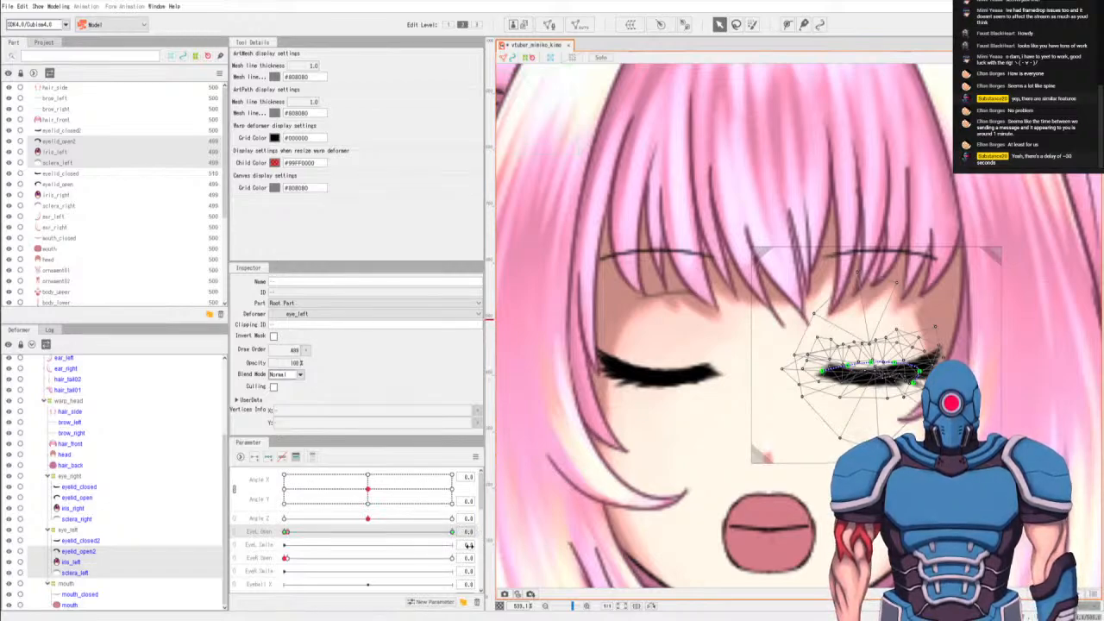
# At the EyeL Open key just above 0.0, set draw order 499 for eyelid_closed2 and 500 for eyelid_open2, iris_left and sclera_left.
pyautogui.click(78, 540)
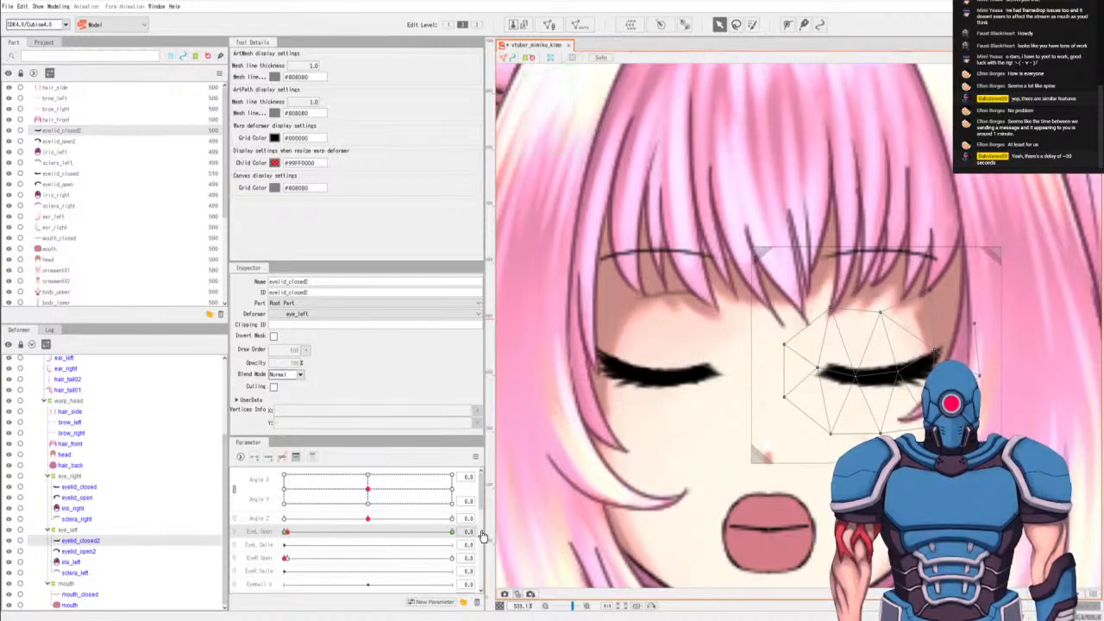
pyautogui.moveTo(294, 350); pyautogui.dragTo(278, 398)
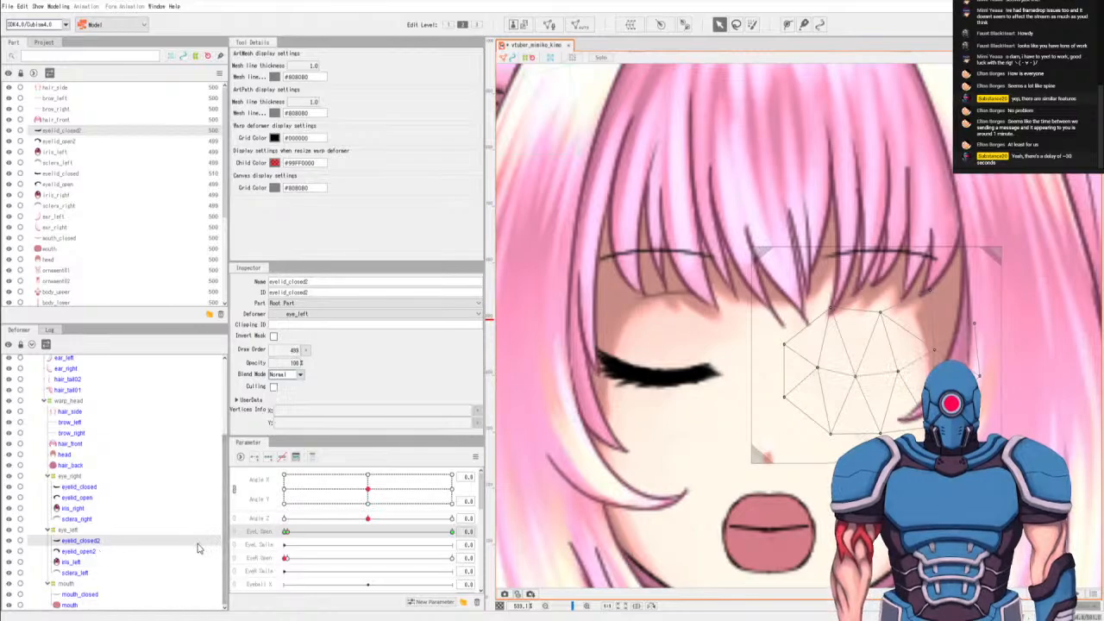
pyautogui.click(86, 552)
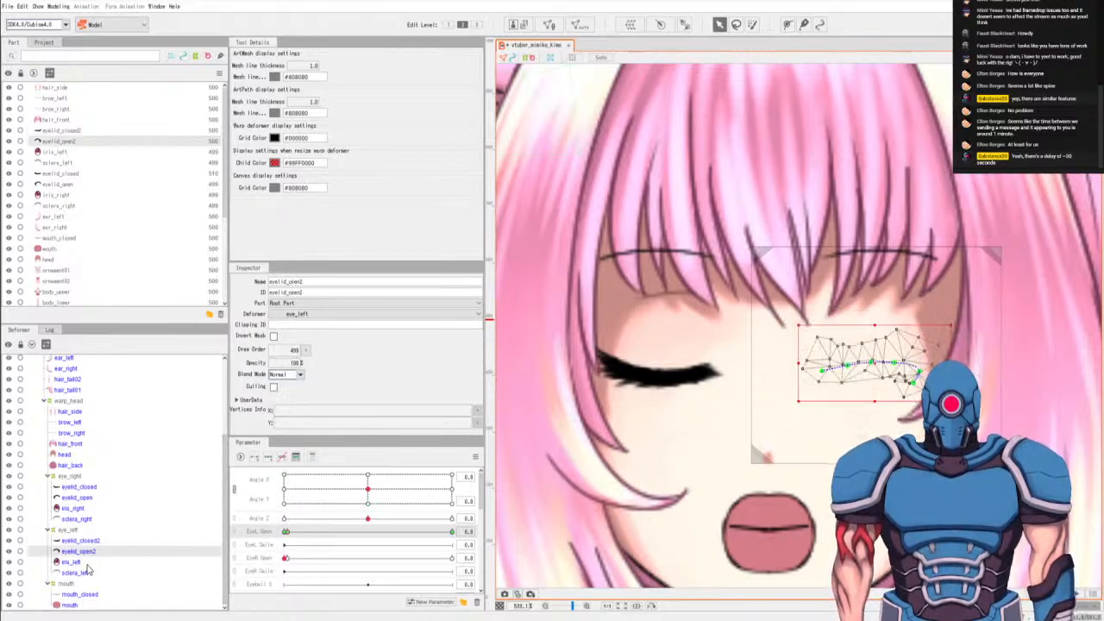
pyautogui.keyDown('shift'); pyautogui.click(87, 573); pyautogui.keyUp('shift')
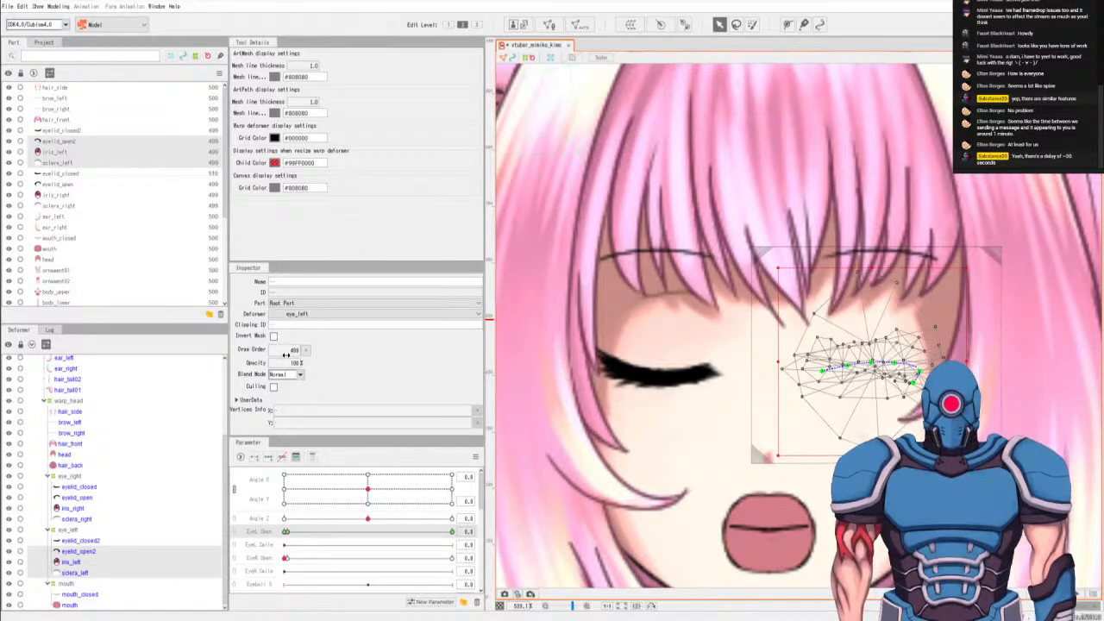
pyautogui.click(293, 351)
pyautogui.write('500')
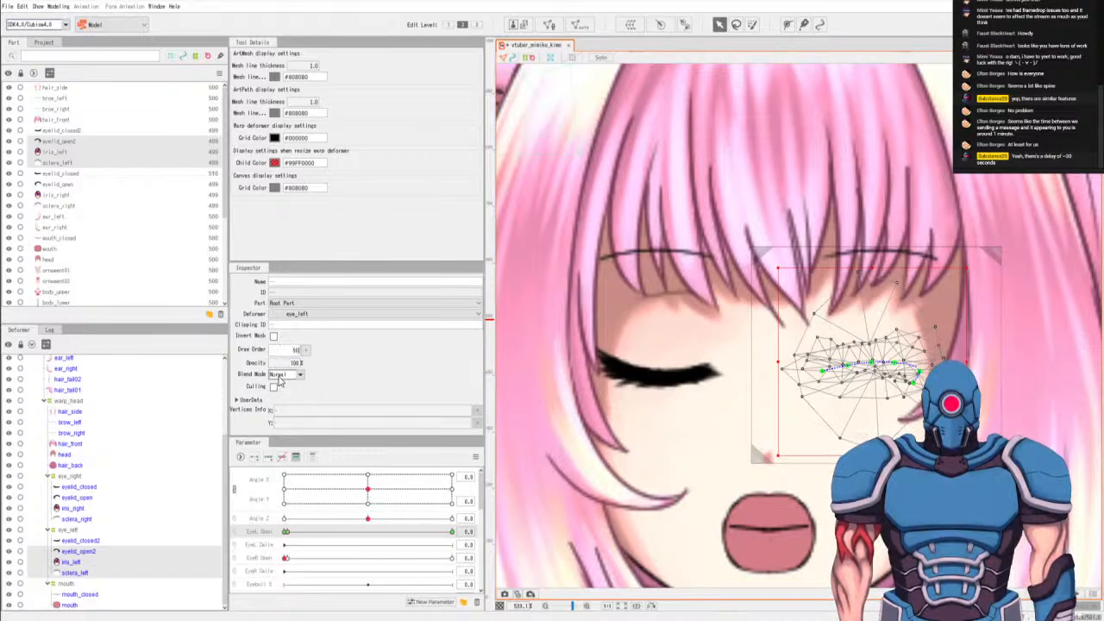
pyautogui.press('Return')
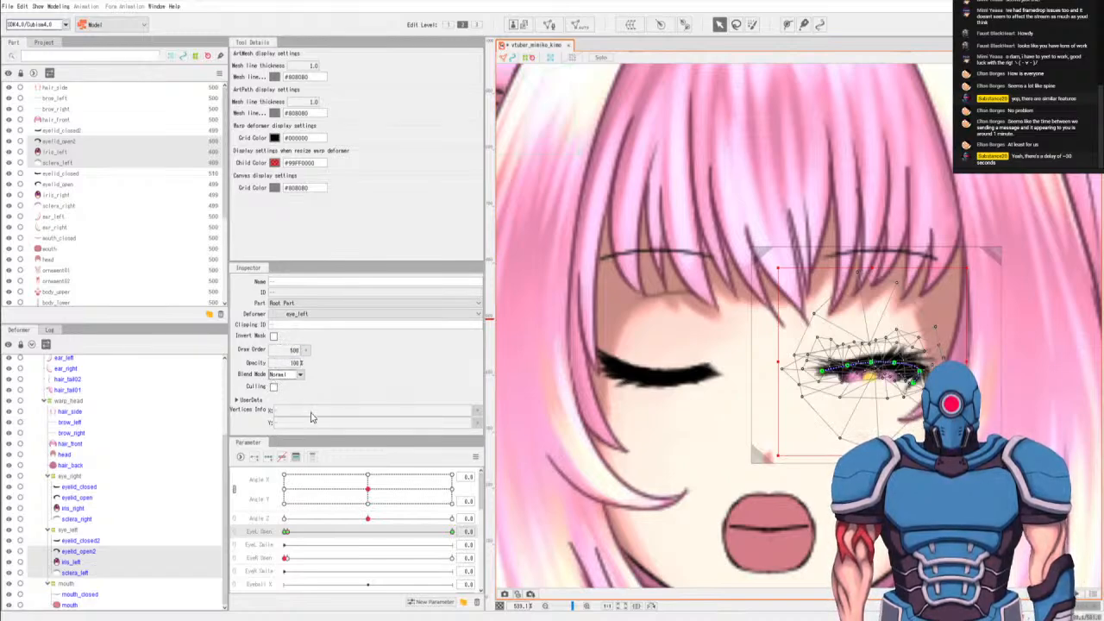
# Set EyeR Open to its key just above 0.0 for comparison and adjust the inner lash mesh vertices of eyelid_open2.
pyautogui.click(287, 558)
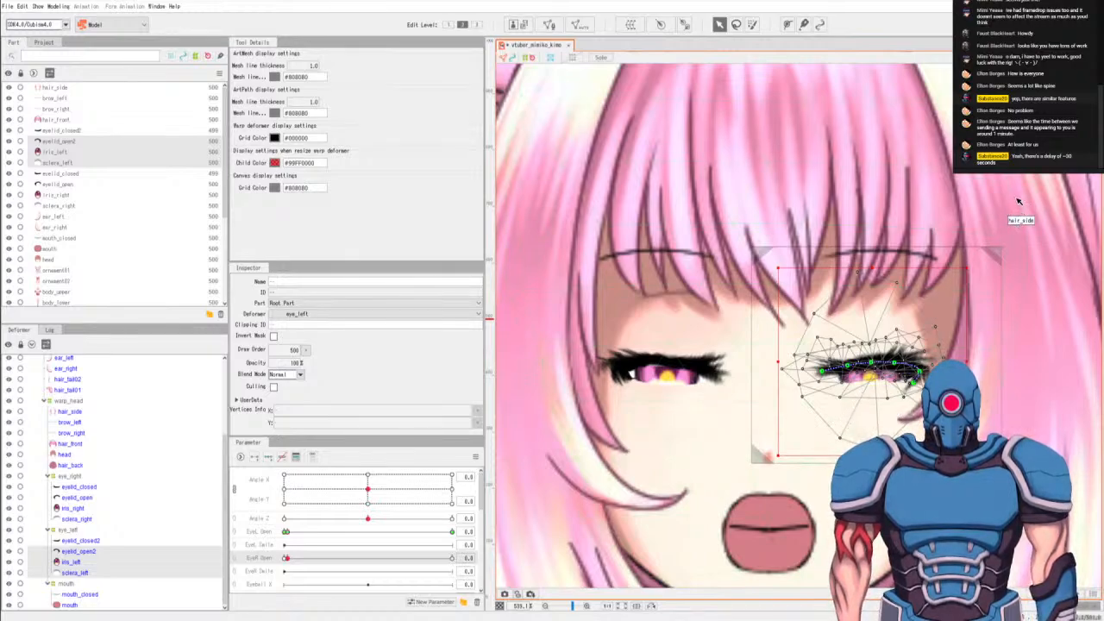
pyautogui.click(836, 155)
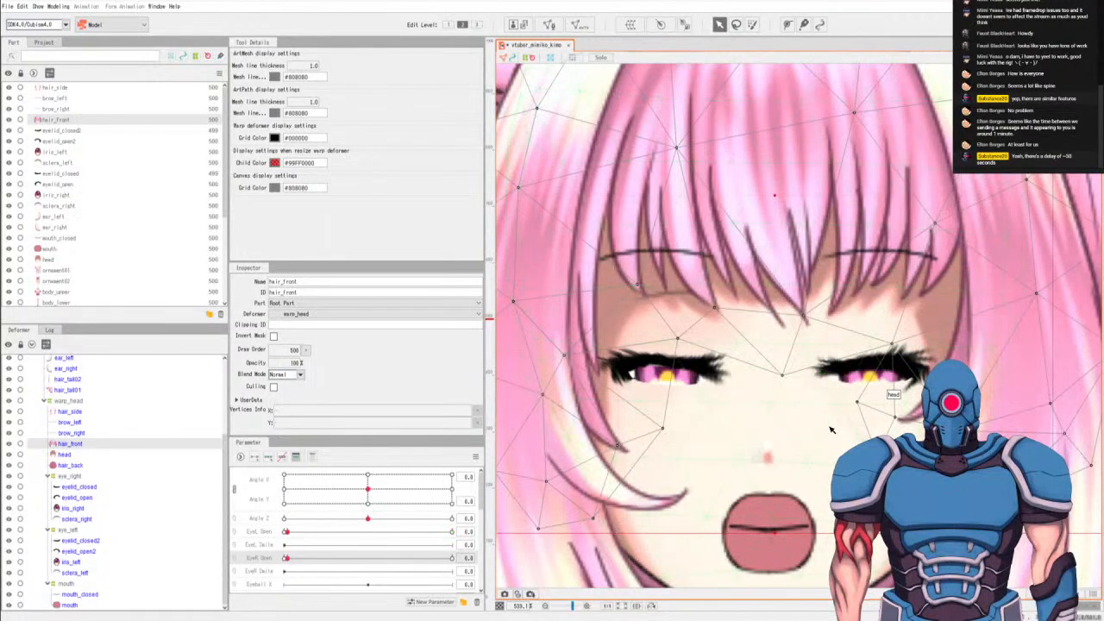
pyautogui.click(845, 368)
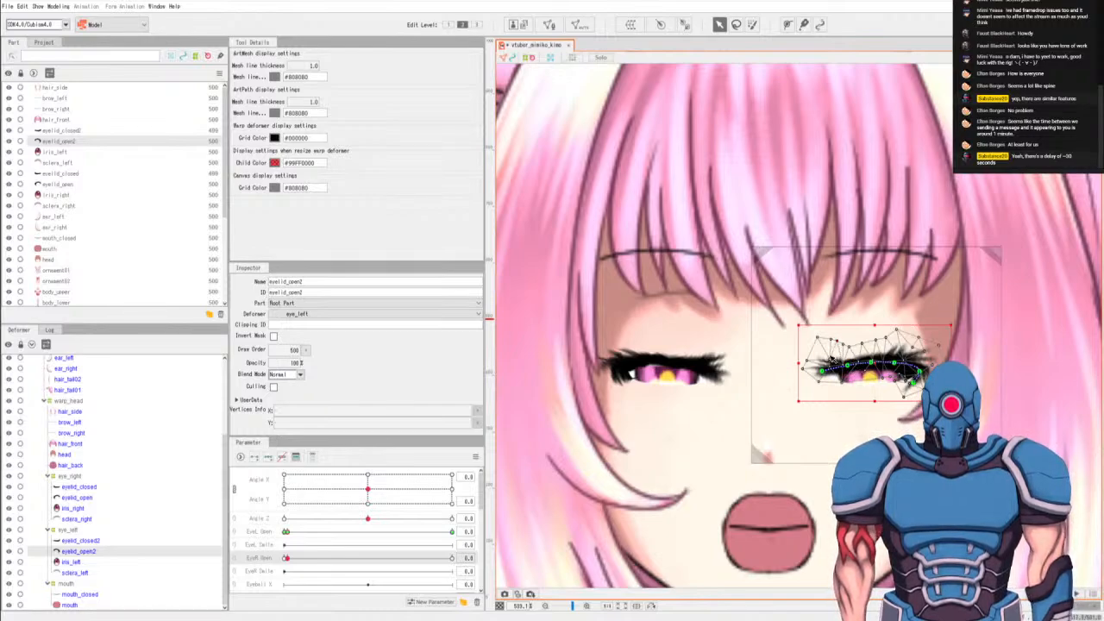
pyautogui.click(831, 360)
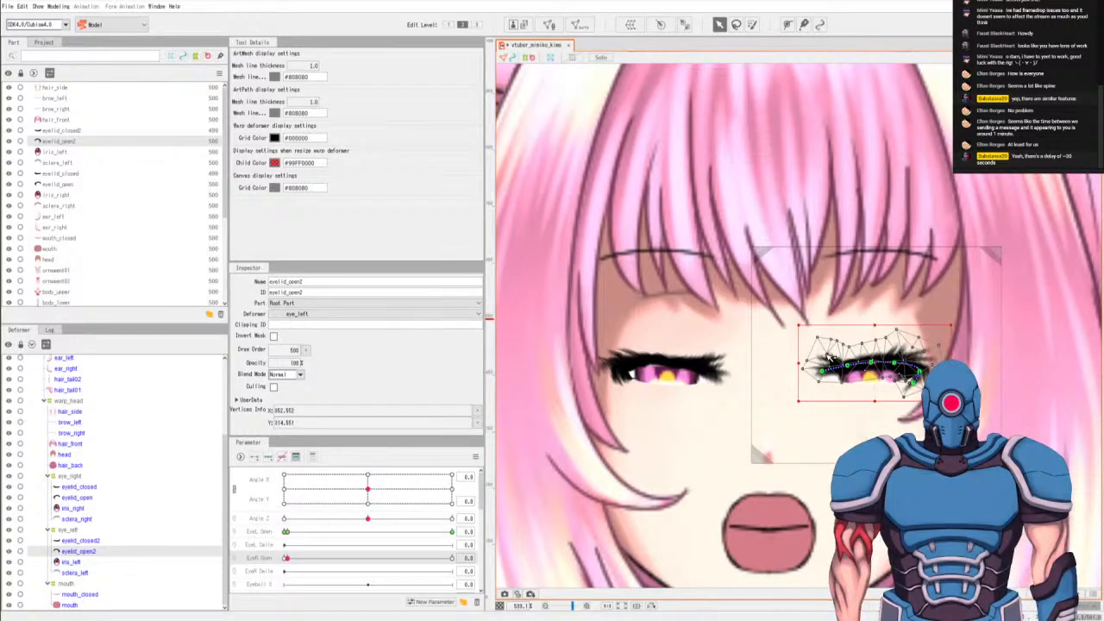
pyautogui.click(856, 342)
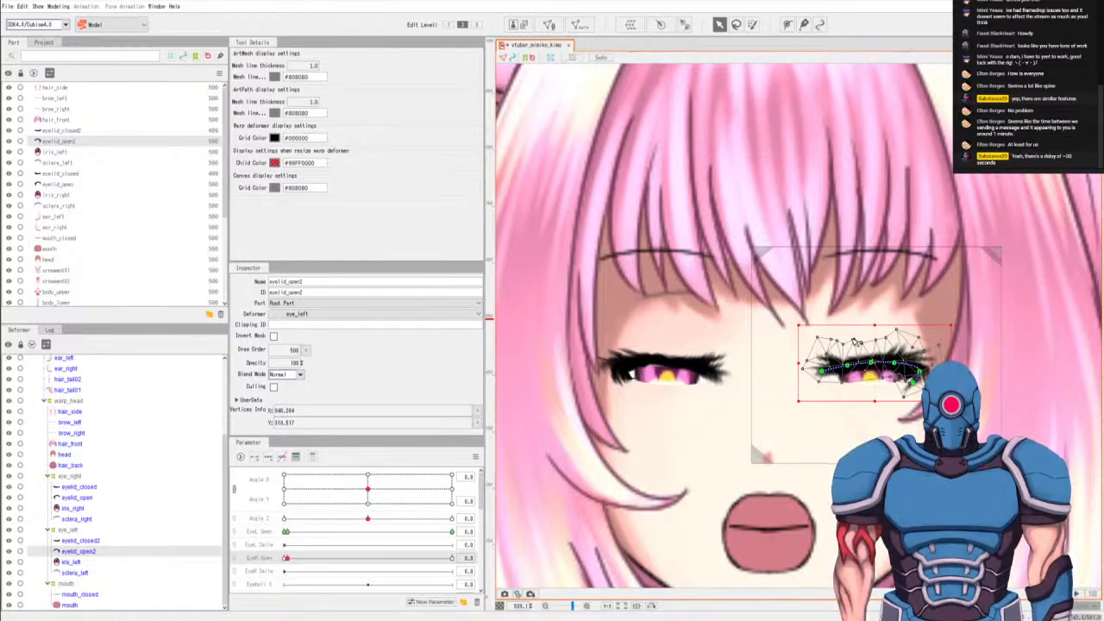
pyautogui.click(850, 344)
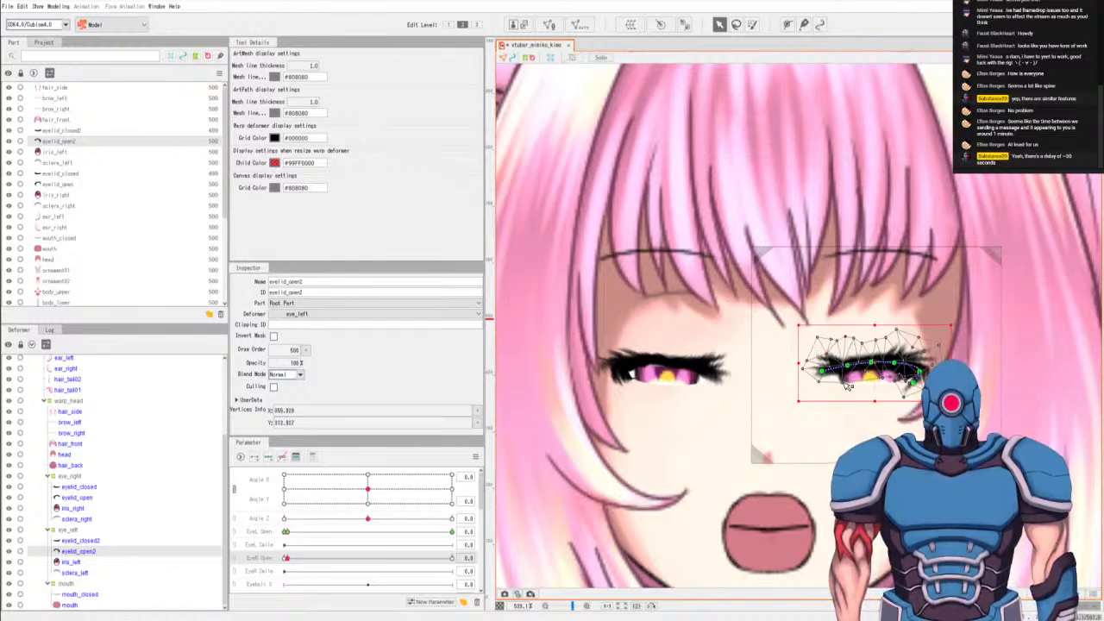
pyautogui.click(846, 367)
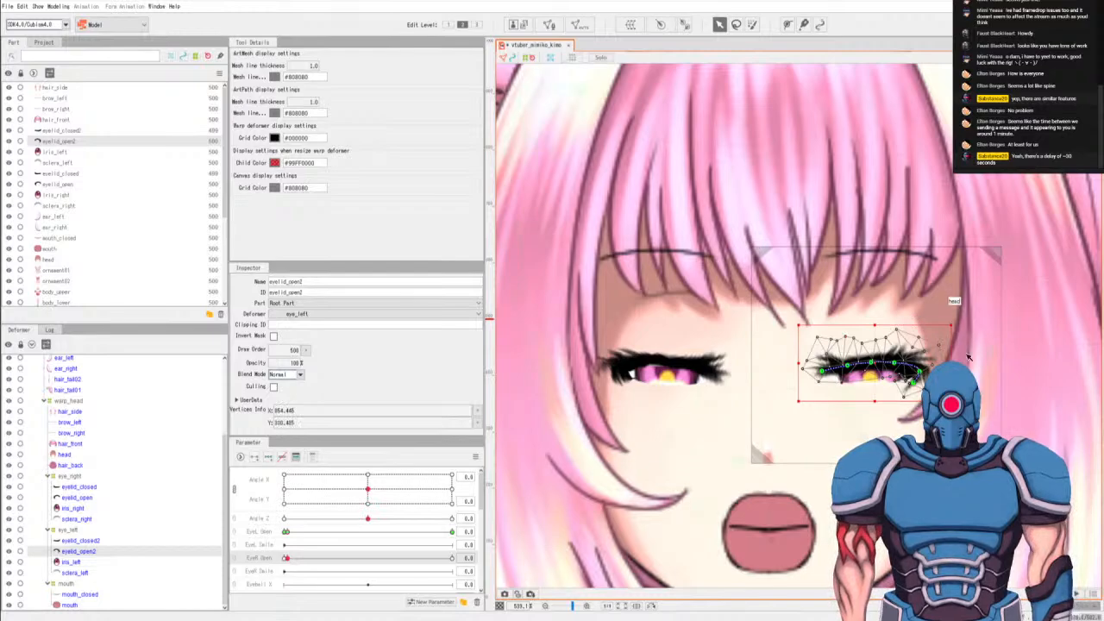
# Raise the deform path point next to the inner corner of eyelid_open2 and nudge its outer lash vertices outward.
pyautogui.scroll(6, 770, 384)
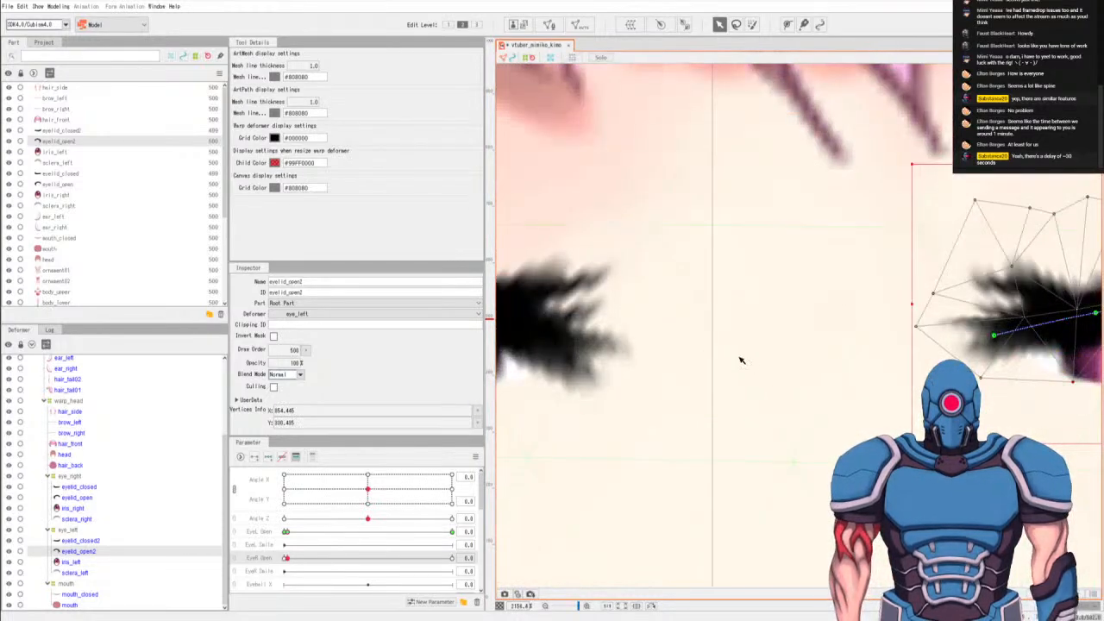
pyautogui.scroll(-2, 740, 360)
pyautogui.click(980, 325)
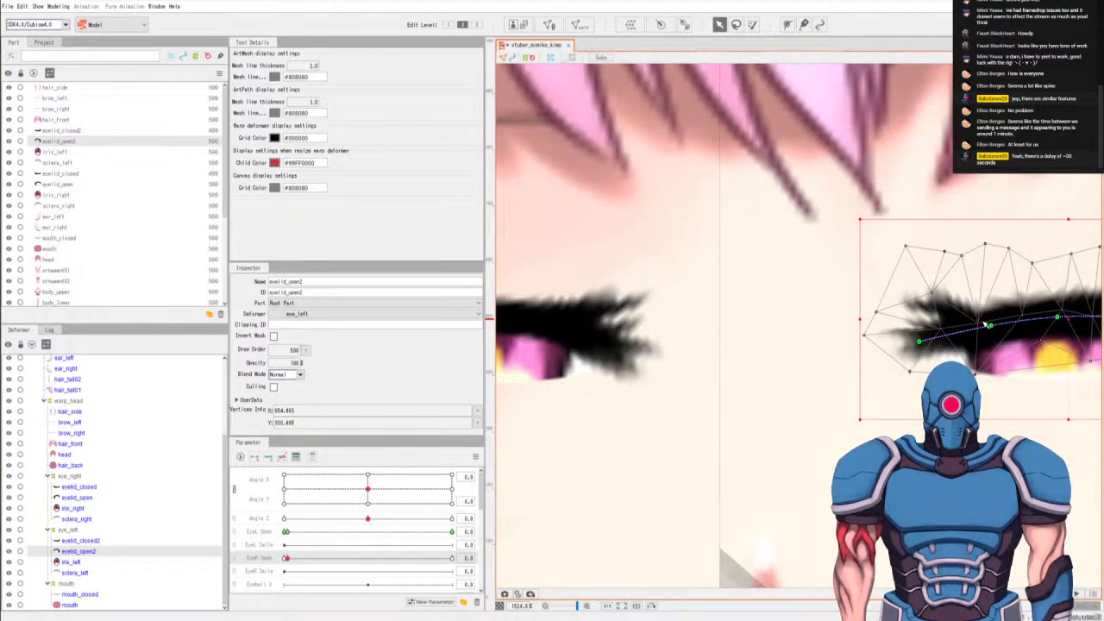
pyautogui.moveTo(979, 324); pyautogui.dragTo(1027, 316)
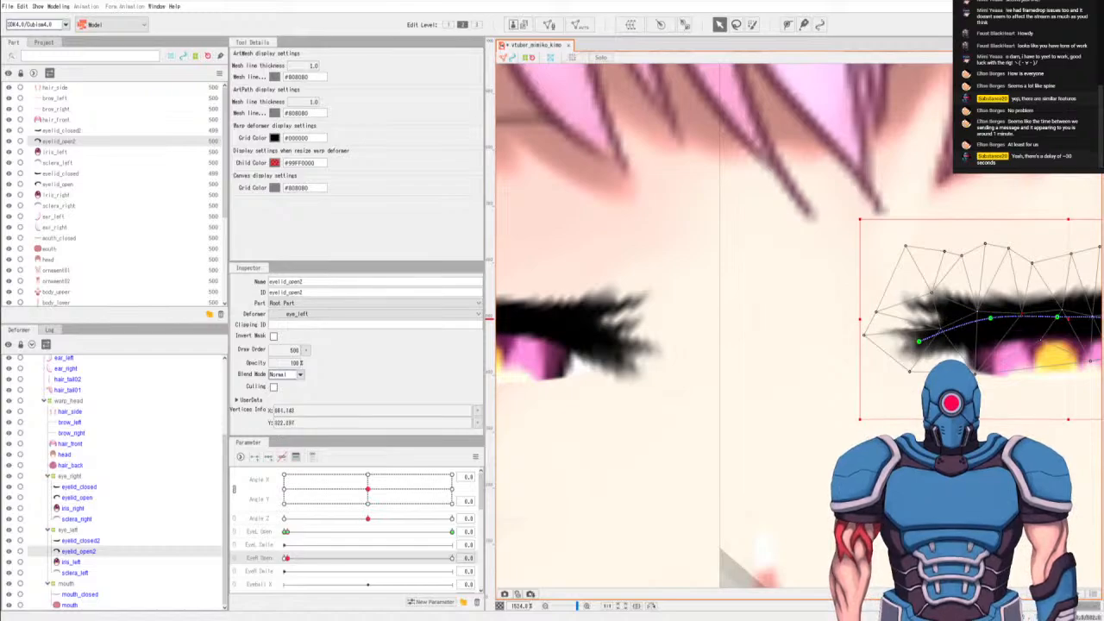
pyautogui.scroll(-5, 1019, 295)
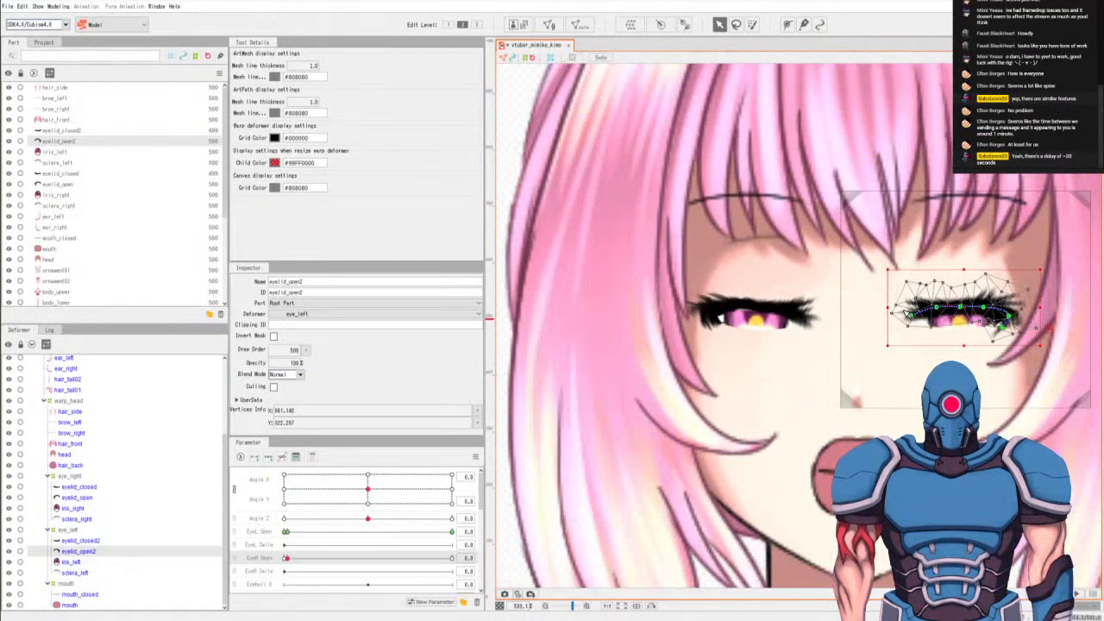
pyautogui.scroll(2, 902, 312)
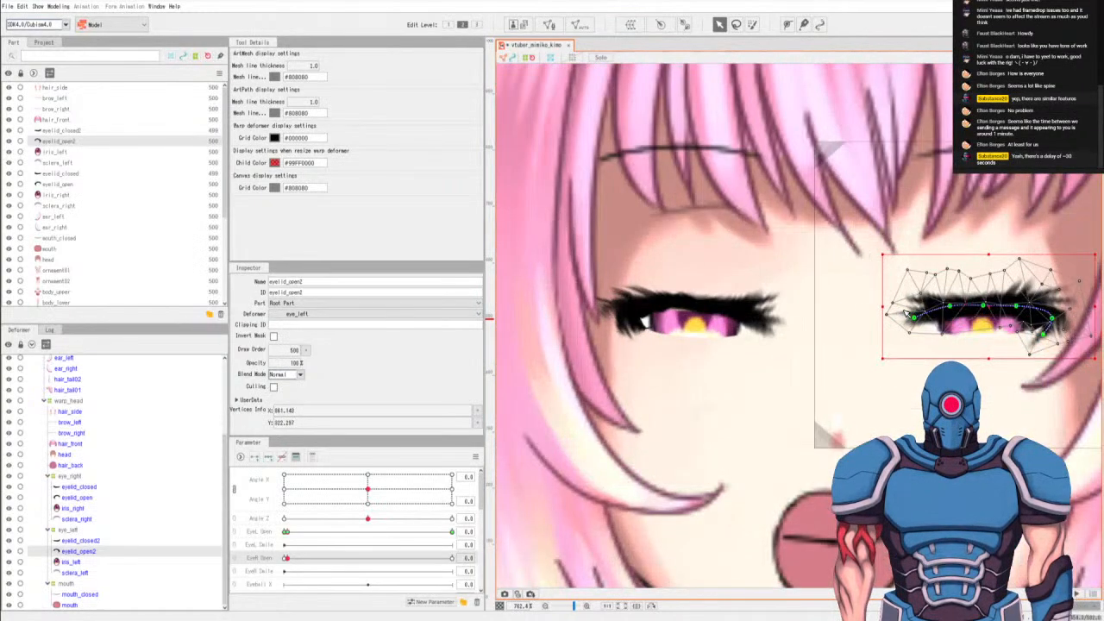
pyautogui.click(1073, 328)
pyautogui.moveTo(1070, 325)
pyautogui.mouseDown()
pyautogui.moveTo(1072, 314)
pyautogui.moveTo(1086, 330)
pyautogui.mouseUp()
# Adjust the outer-corner mesh vertices of the right eye's eyelid_open.
pyautogui.click(643, 321)
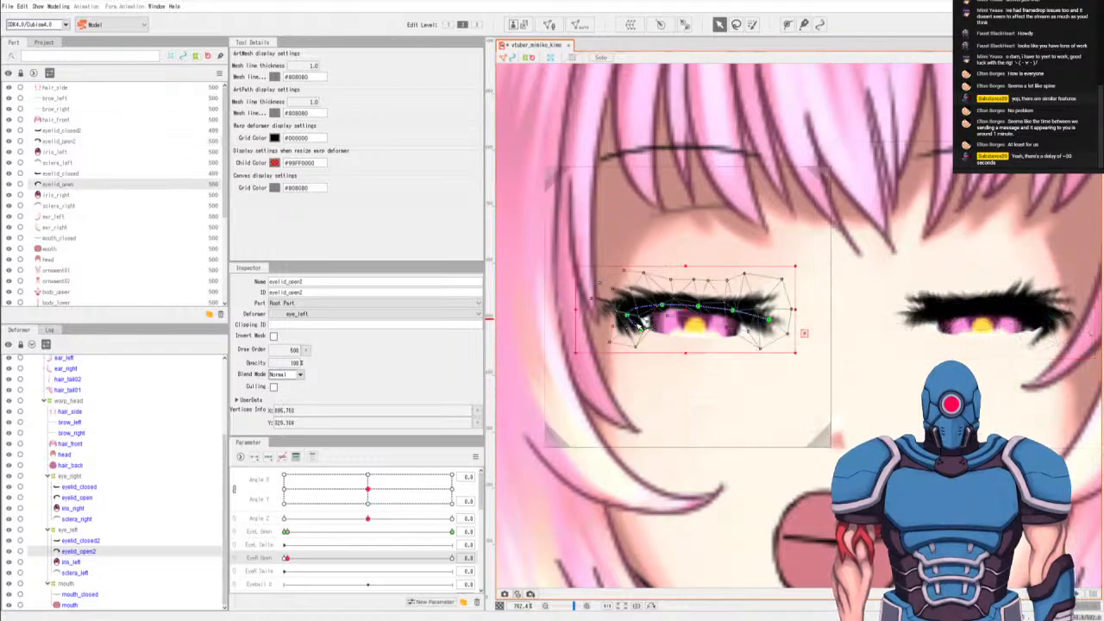
pyautogui.click(639, 327)
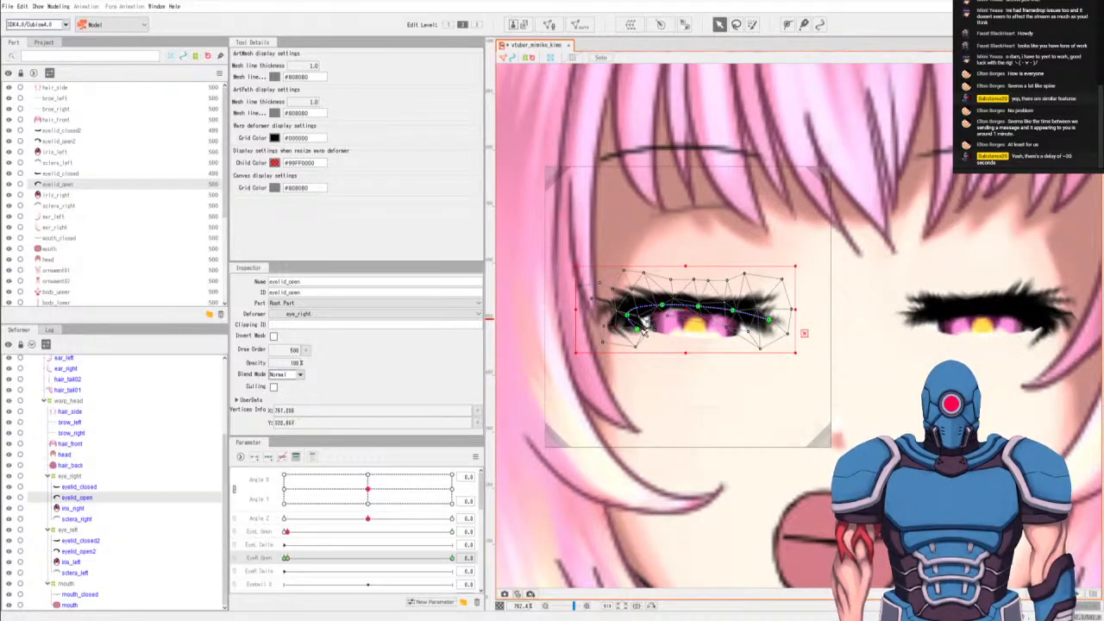
pyautogui.click(614, 346)
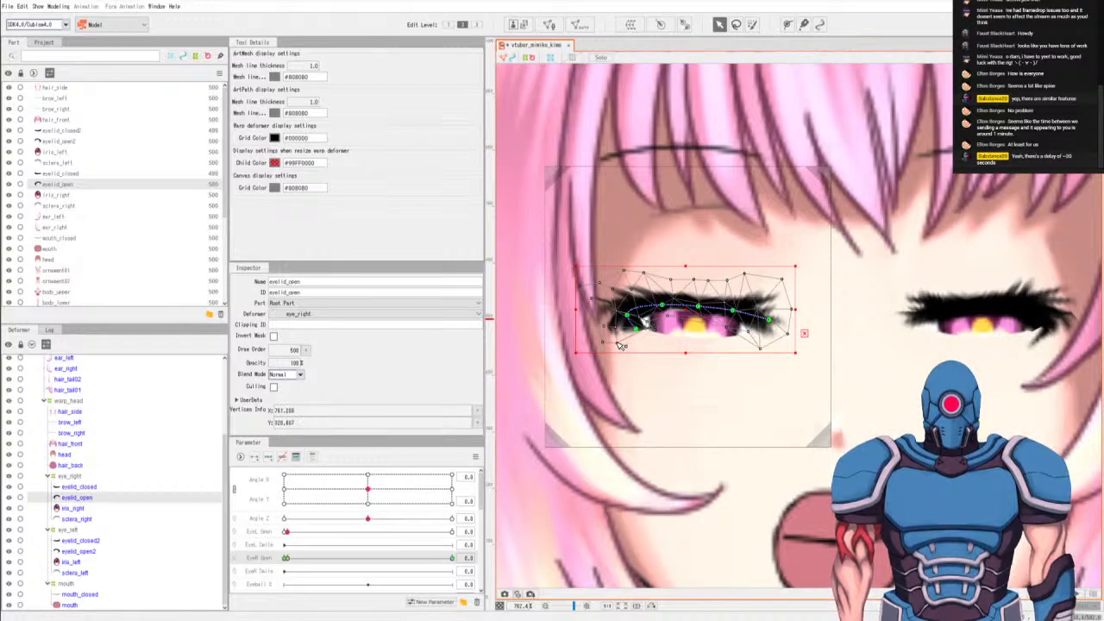
pyautogui.click(602, 343)
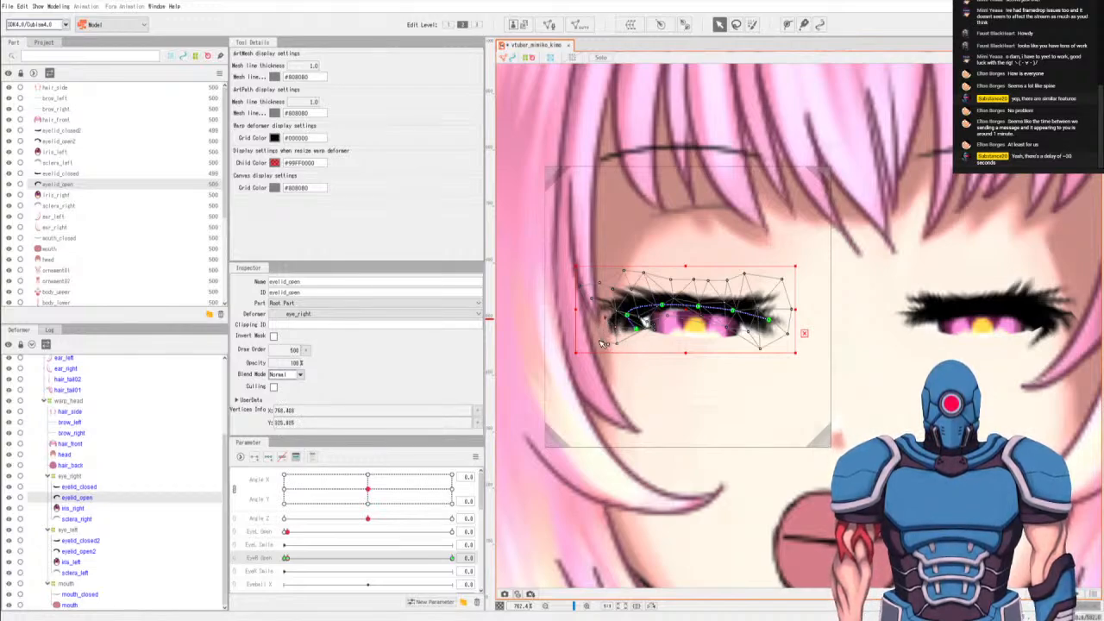
pyautogui.click(591, 334)
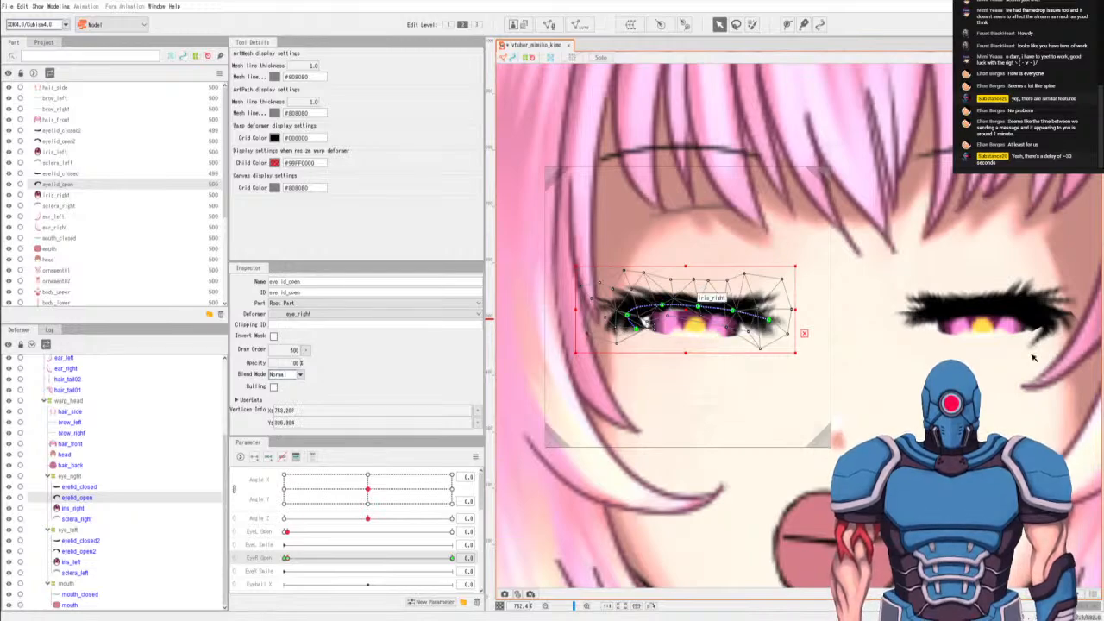
# Refine the outer-corner deform path point and mesh vertices of eyelid_open2 to mirror the right eye's lashes.
pyautogui.click(1050, 331)
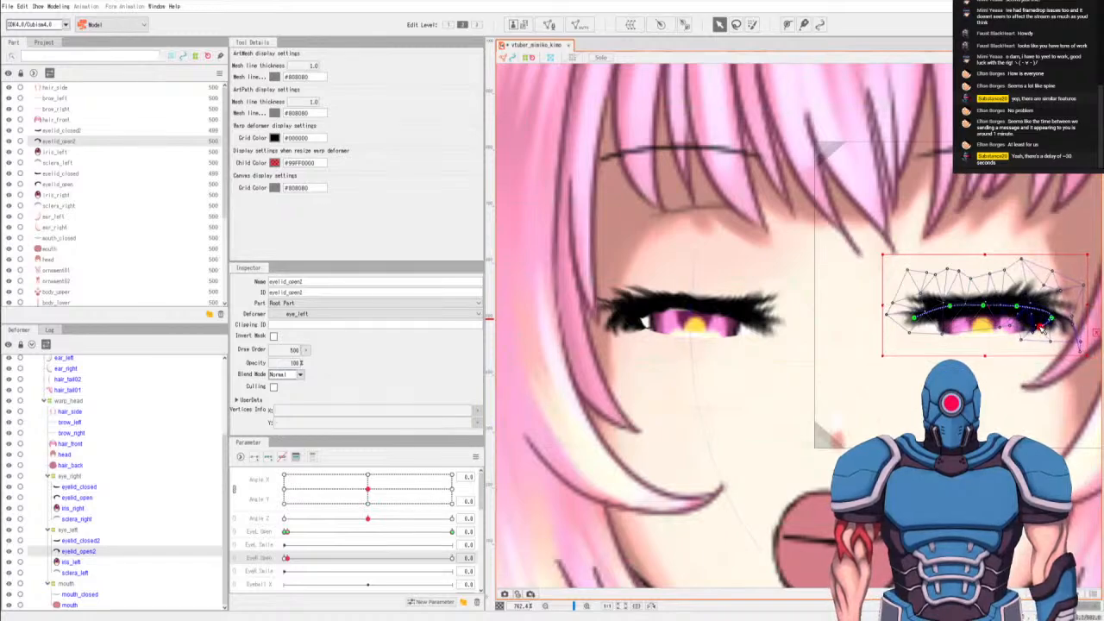
pyautogui.click(1041, 326)
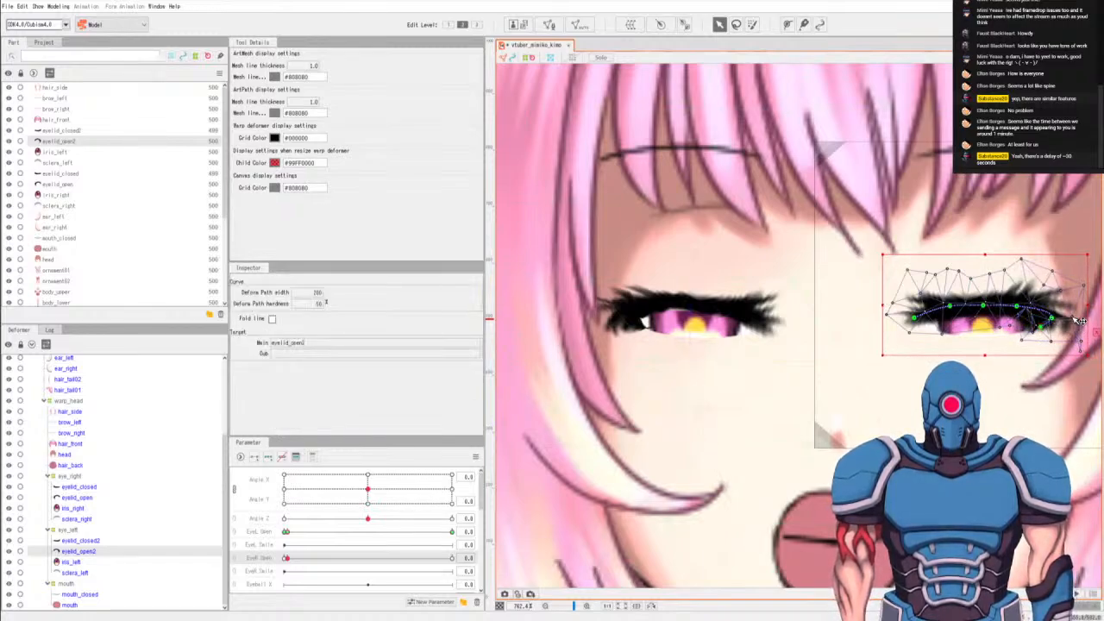
pyautogui.click(1084, 323)
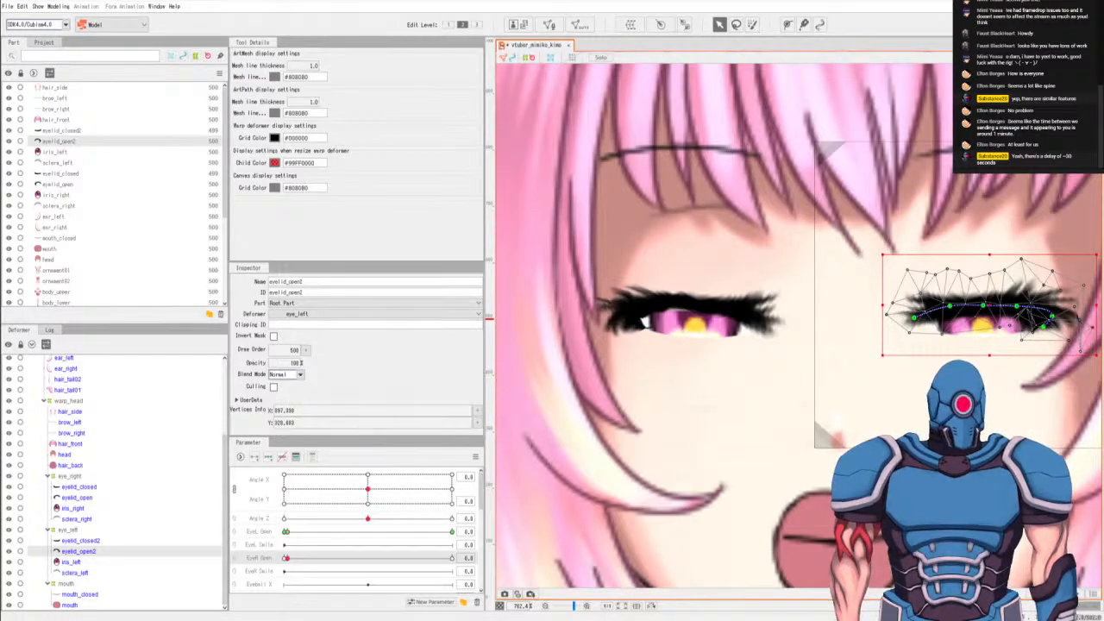
# Set EyeL Open to 1.0 and give eyelid_closed2 a draw order of 499 at that key.
pyautogui.scroll(-5, 821, 340)
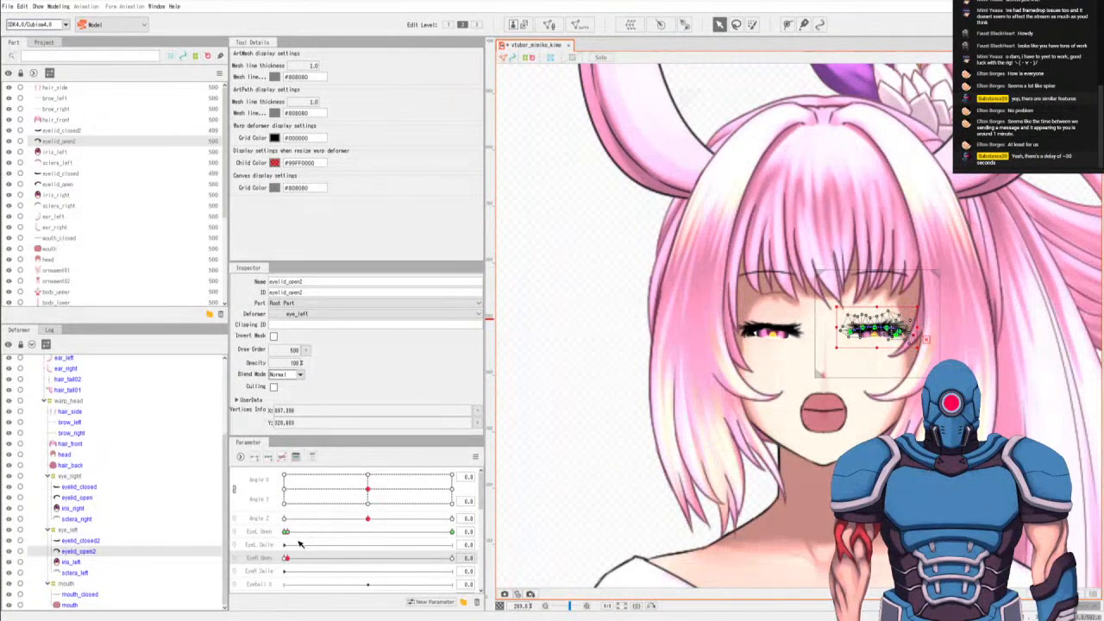
pyautogui.moveTo(303, 532)
pyautogui.mouseDown()
pyautogui.moveTo(491, 532)
pyautogui.moveTo(288, 532)
pyautogui.mouseUp()
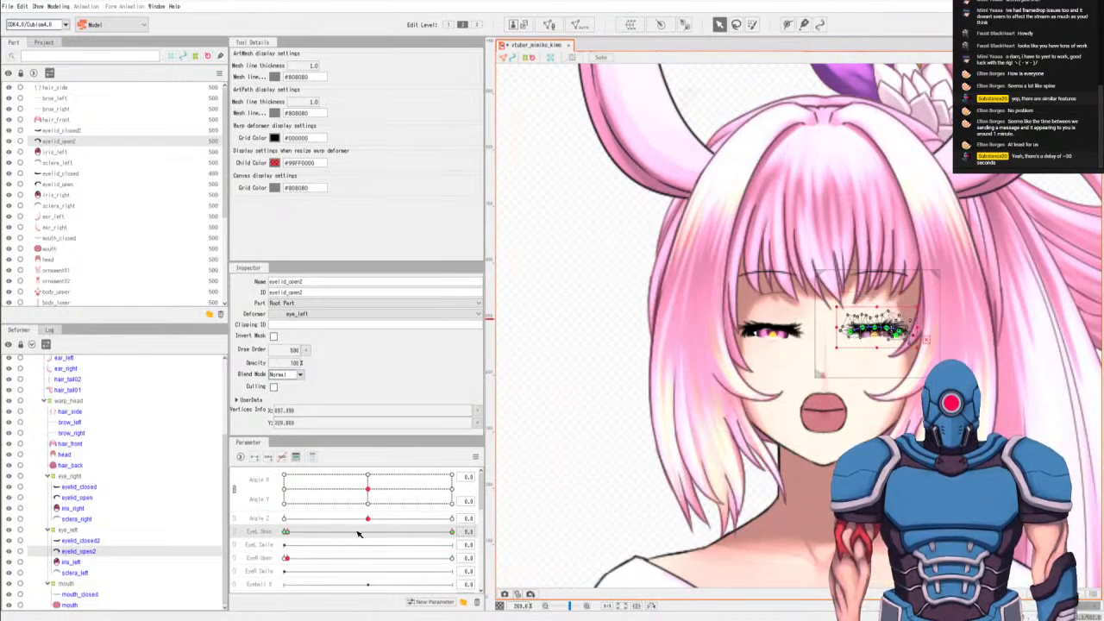
pyautogui.click(451, 532)
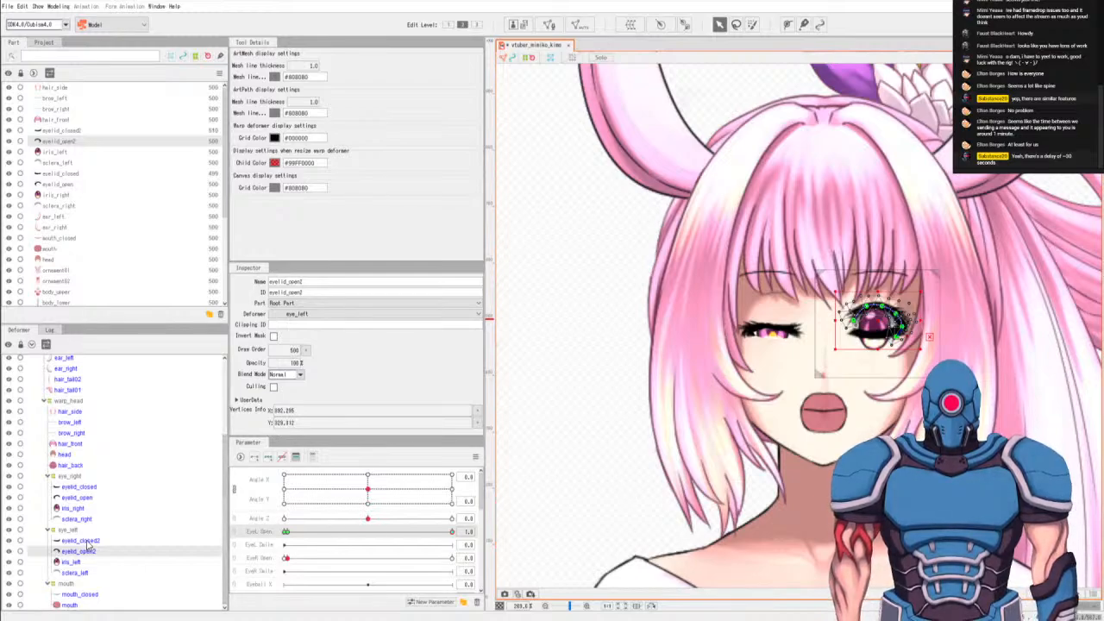
pyautogui.click(86, 541)
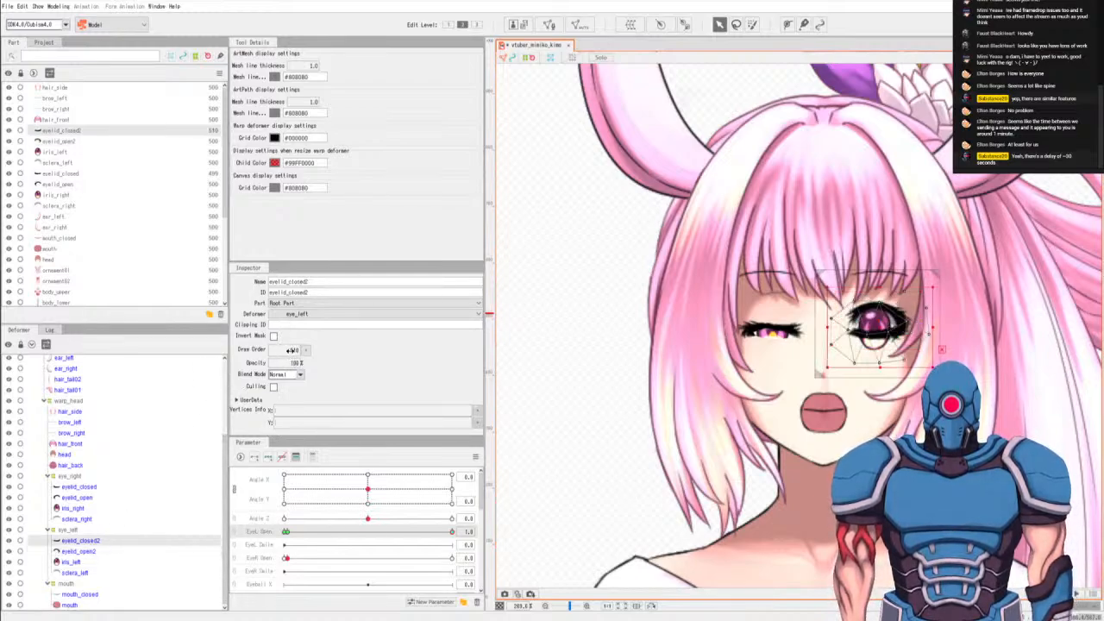
pyautogui.click(294, 350)
pyautogui.write('490')
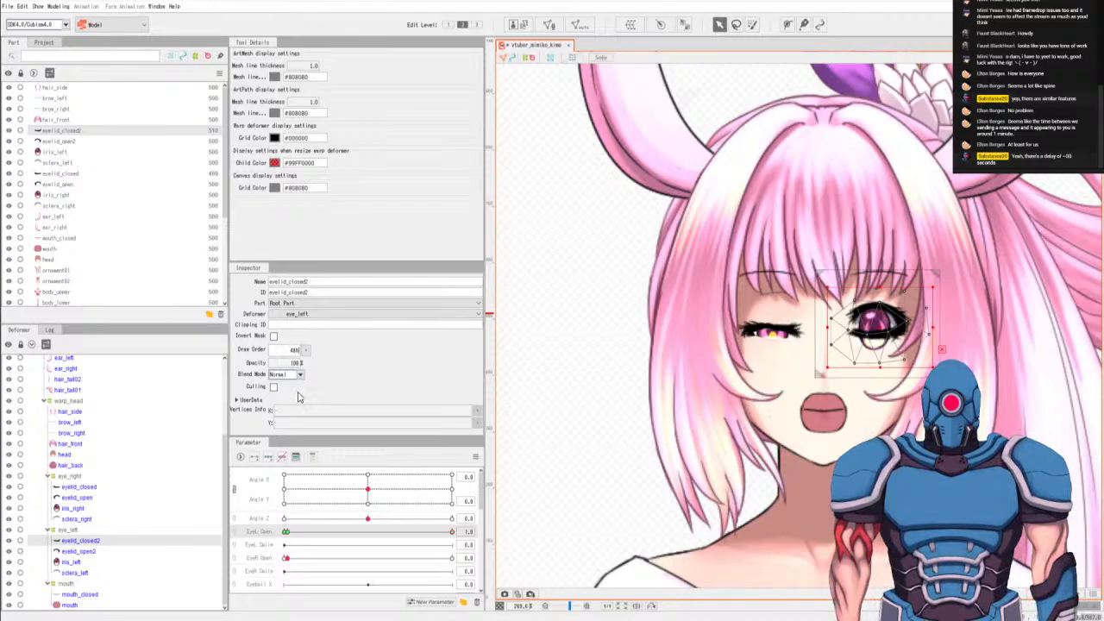
pyautogui.press('Return')
# Sweep EyeL Open and EyeR Open to test both blinks, leave both at 1.0, and save the model.
pyautogui.moveTo(313, 531); pyautogui.dragTo(532, 541)
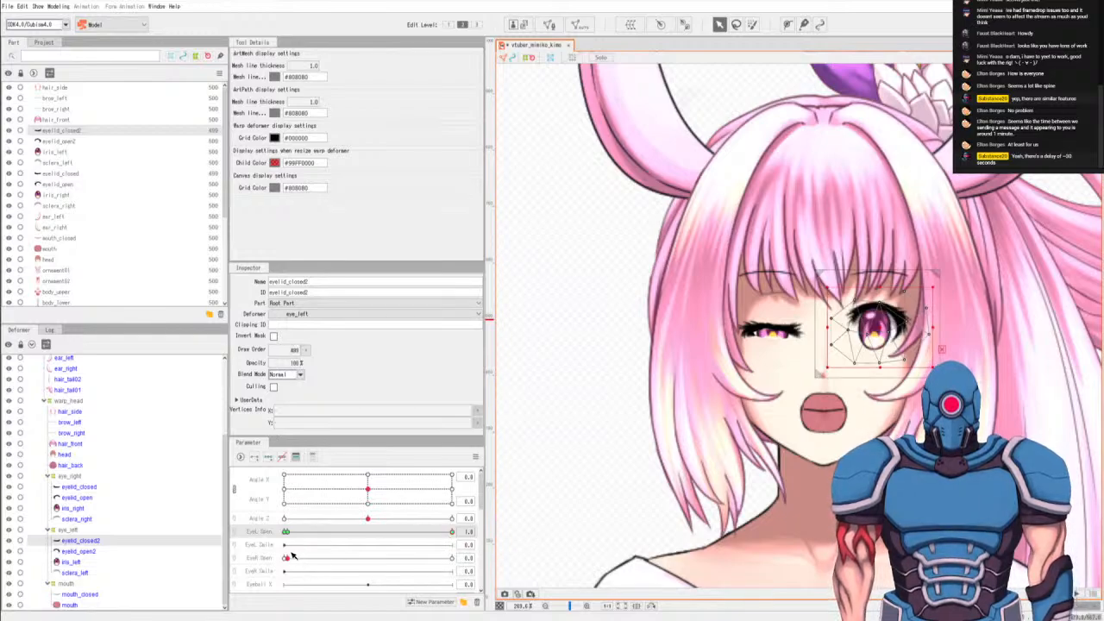
pyautogui.moveTo(293, 556); pyautogui.dragTo(598, 580)
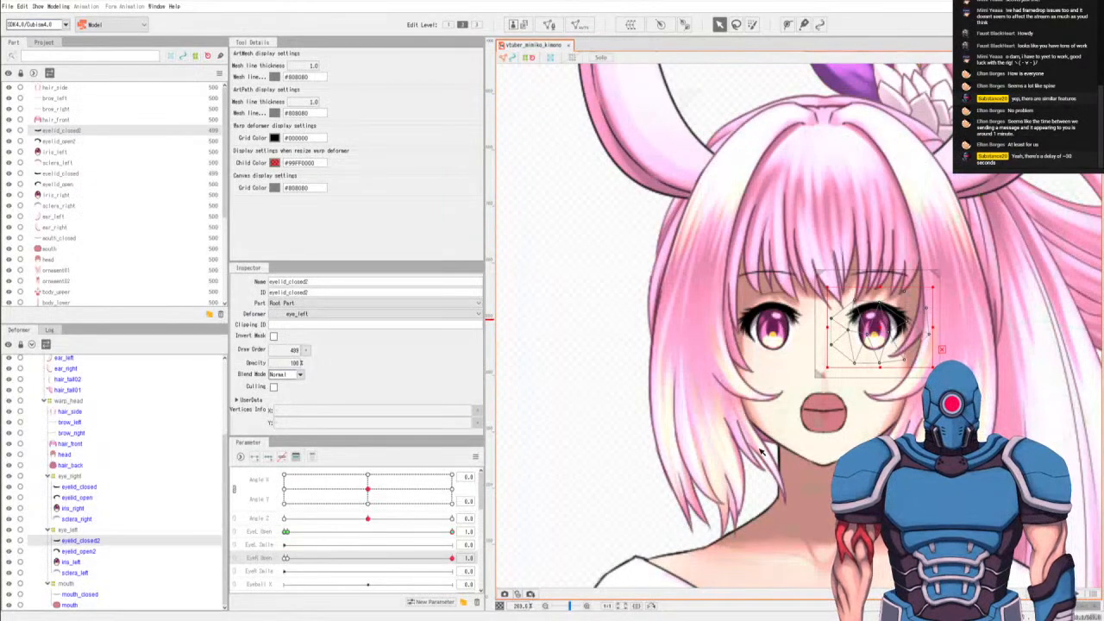
pyautogui.scroll(5, 843, 369)
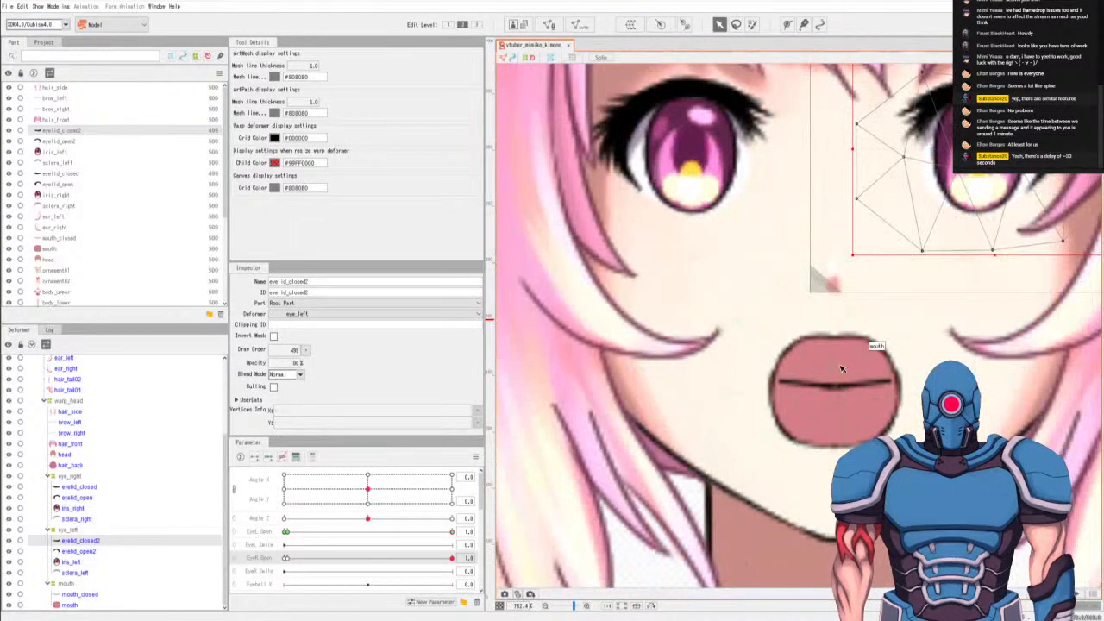
pyautogui.scroll(-5, 842, 369)
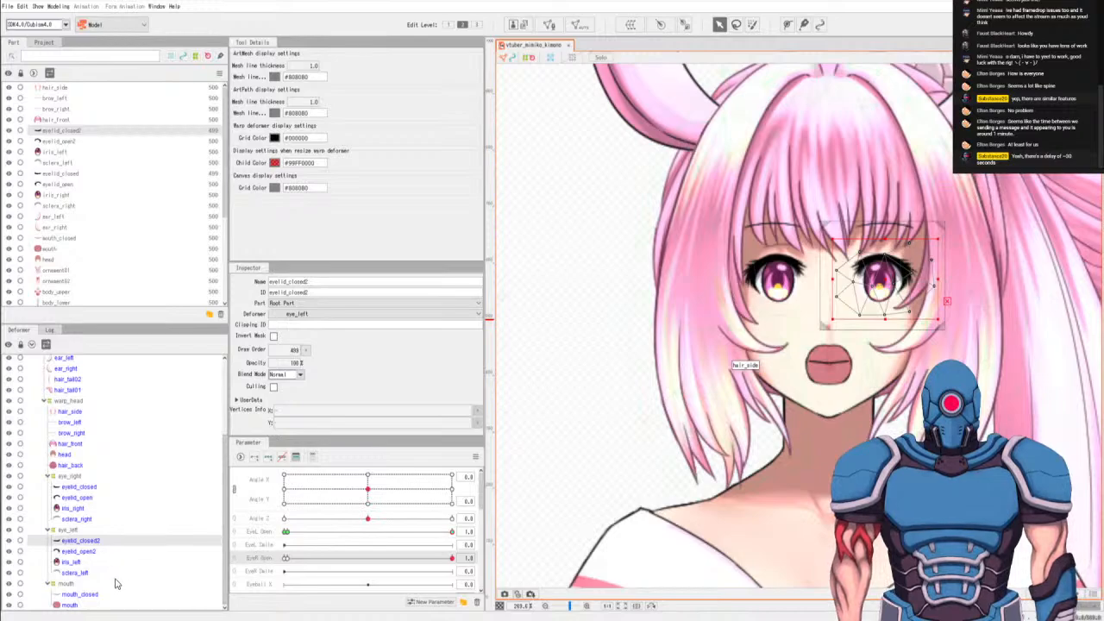
pyautogui.click(66, 584)
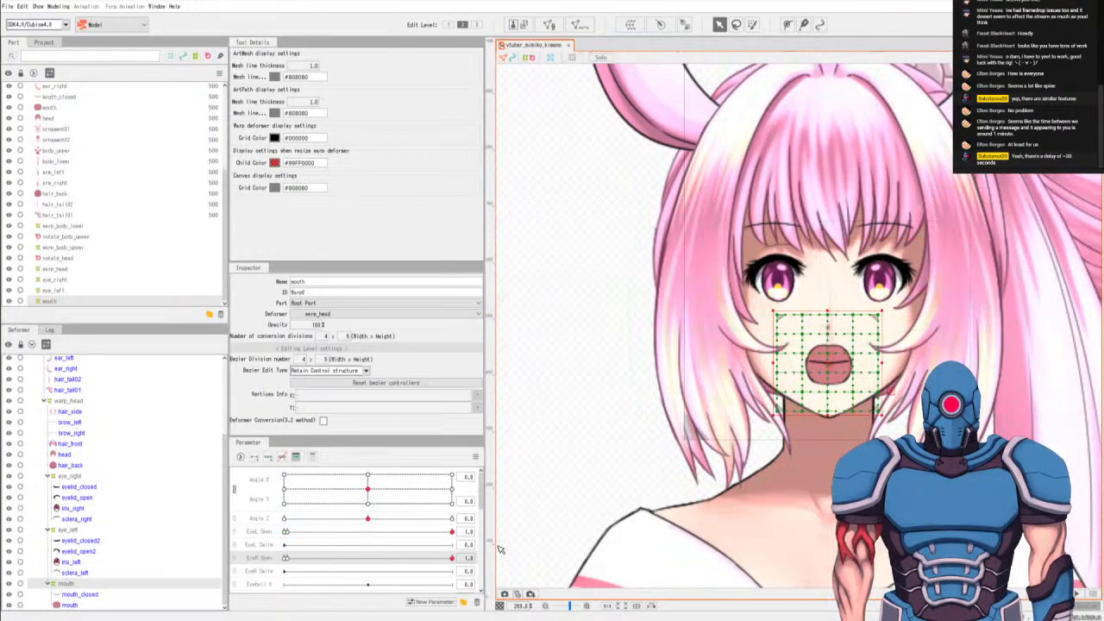
pyautogui.click(71, 595)
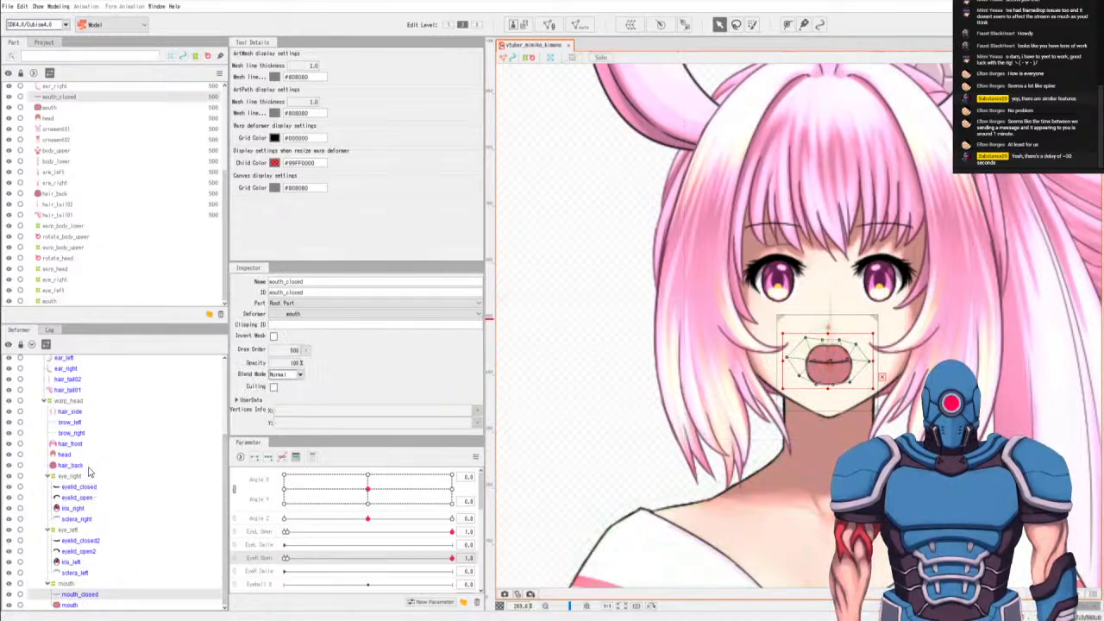
pyautogui.click(74, 424)
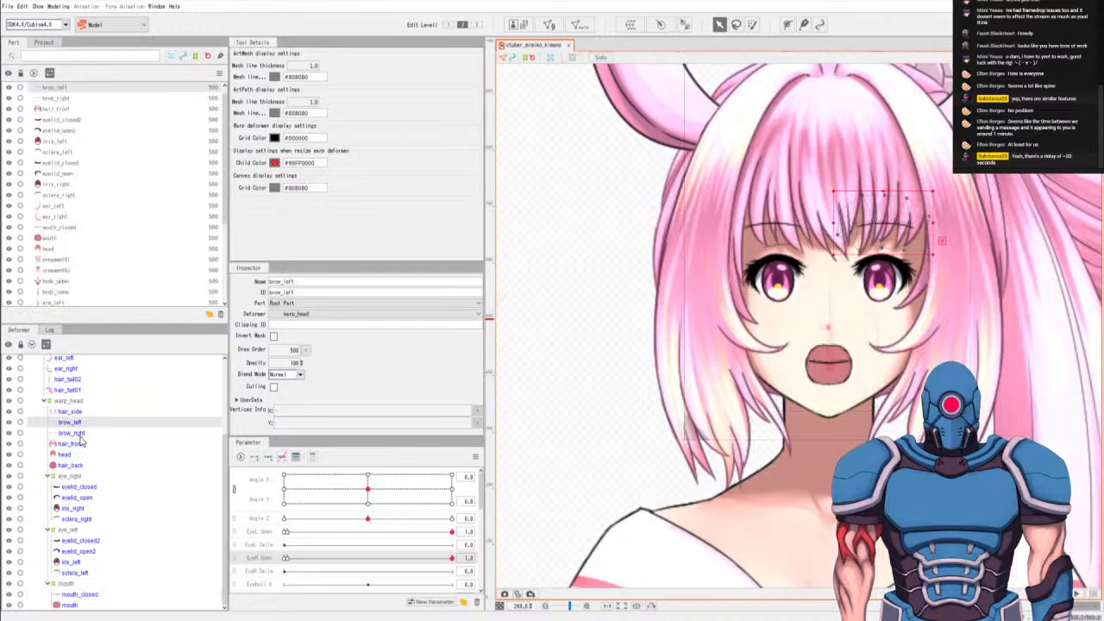
pyautogui.keyDown('ctrl'); pyautogui.click(77, 433); pyautogui.keyUp('ctrl')
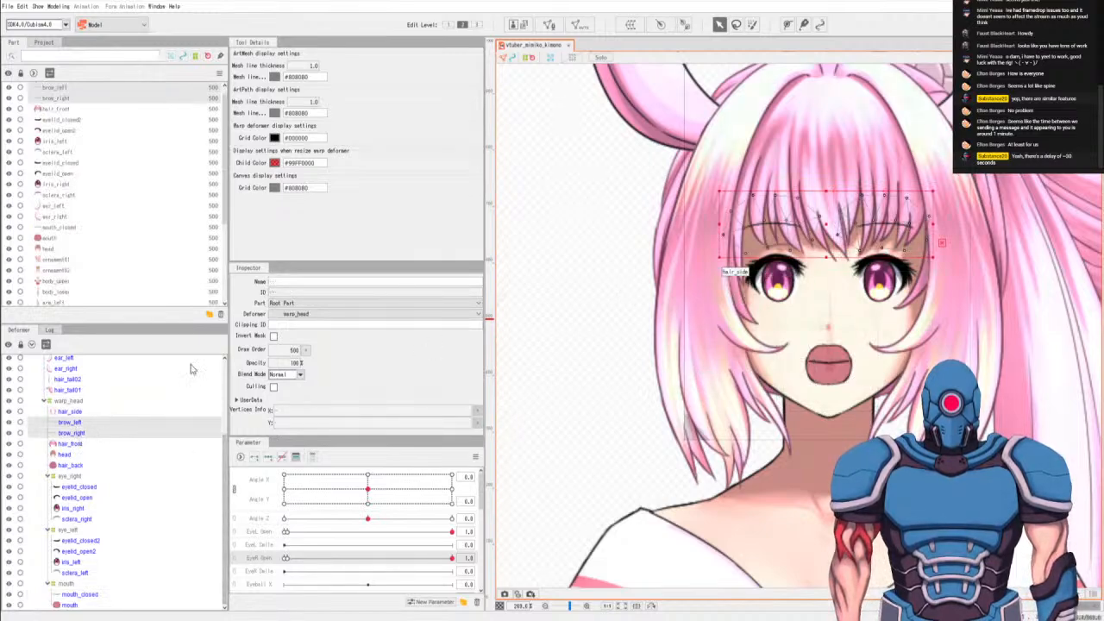
# Add three parameter keys on BrowL Y for the brow_left mesh.
pyautogui.click(92, 422)
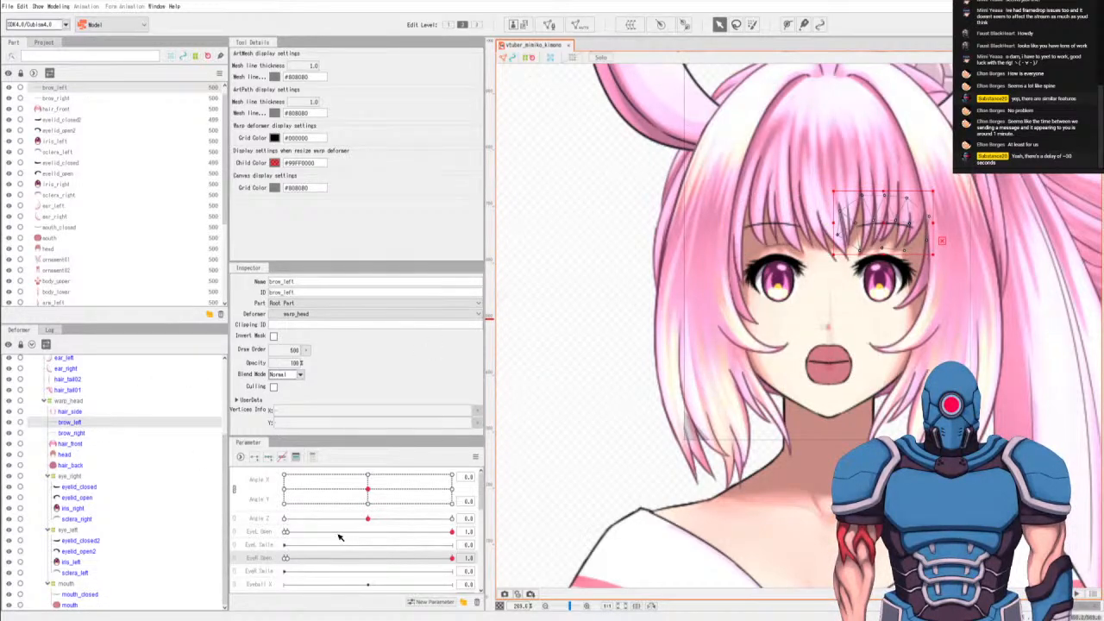
pyautogui.scroll(-2, 339, 537)
pyautogui.scroll(-2, 344, 531)
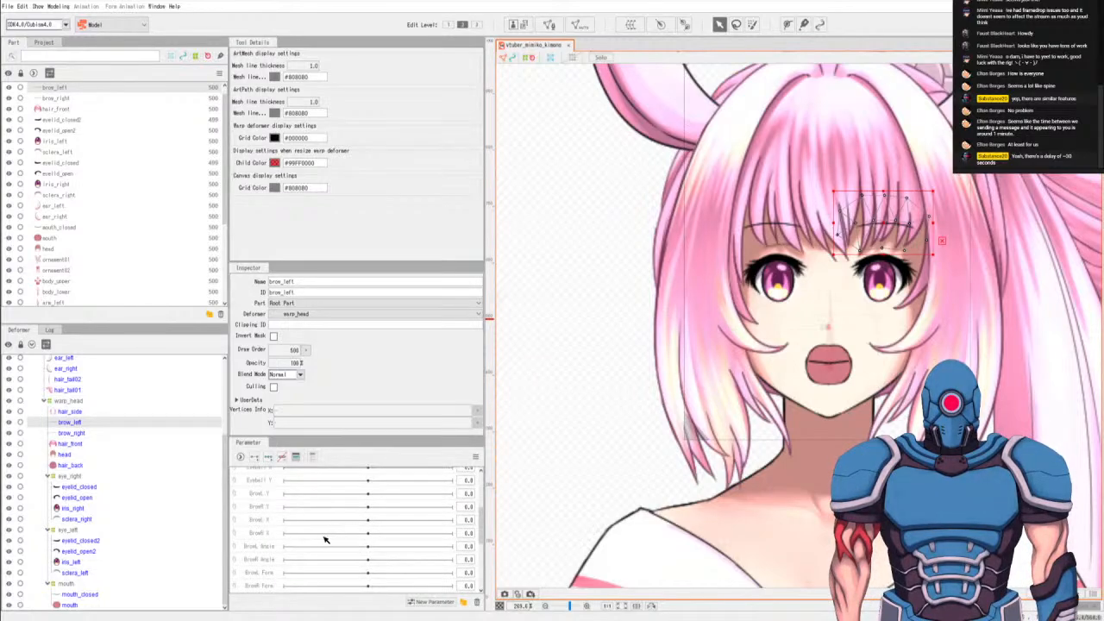
pyautogui.scroll(1, 299, 530)
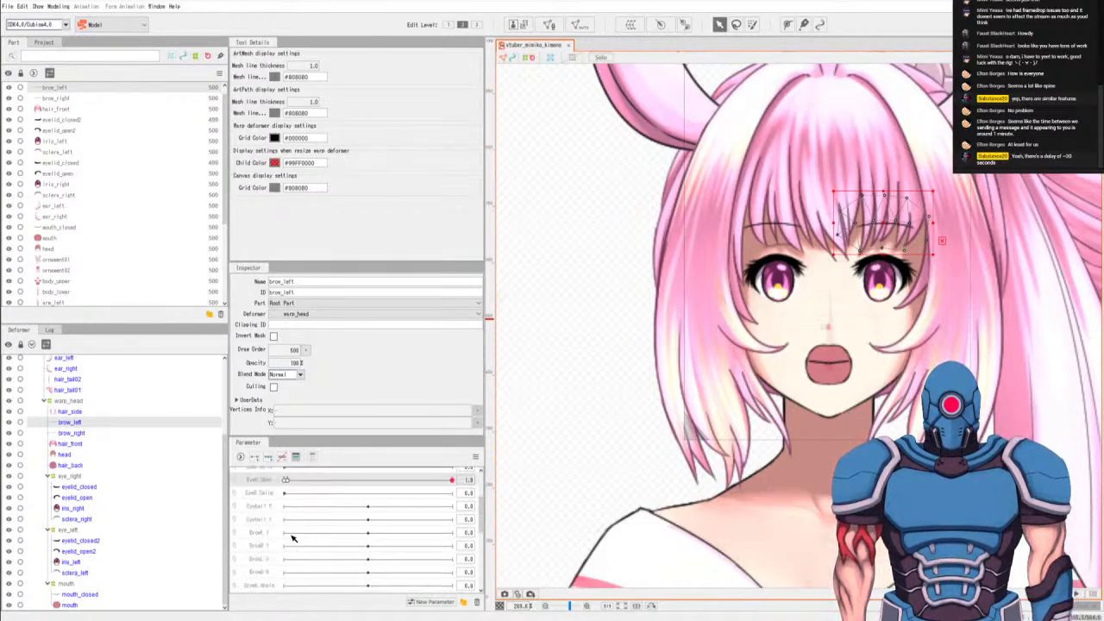
pyautogui.scroll(-2, 293, 538)
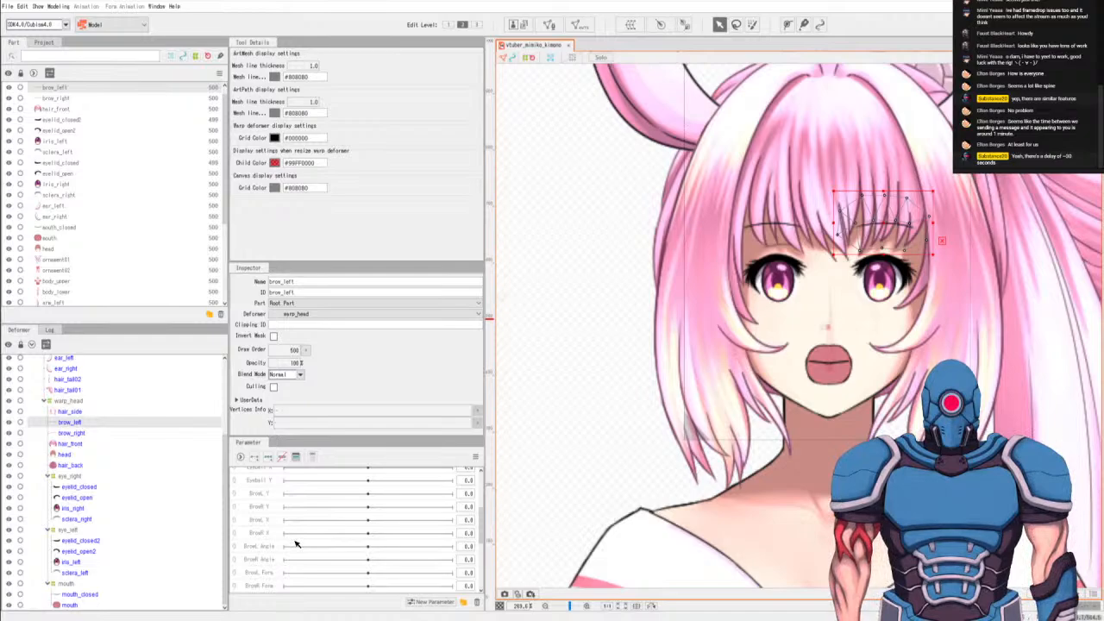
pyautogui.click(274, 493)
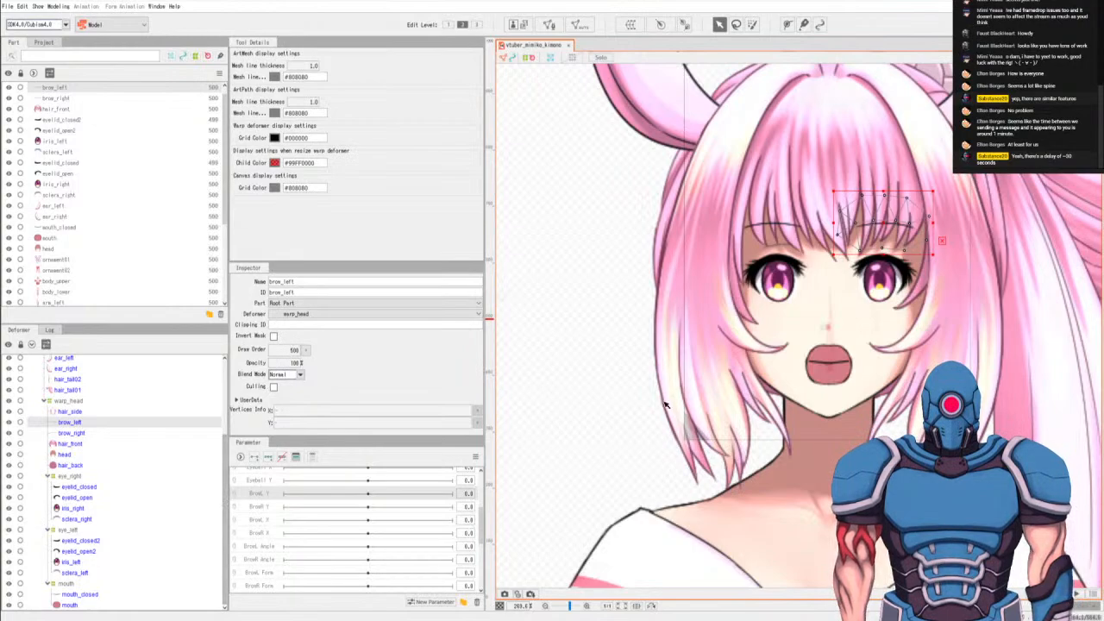
pyautogui.click(262, 520)
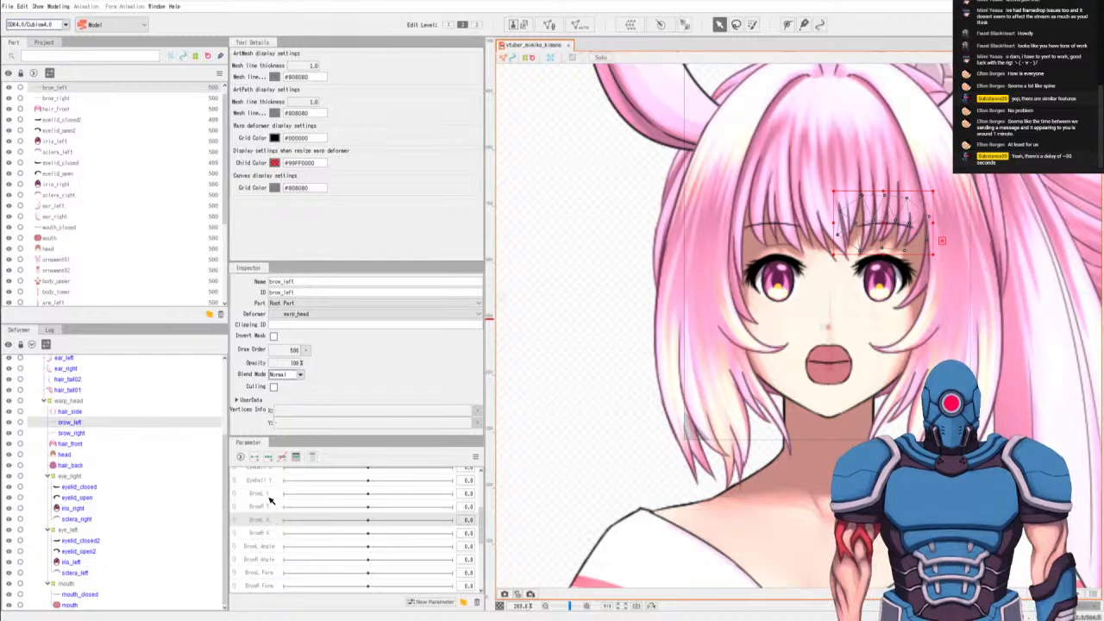
pyautogui.click(270, 497)
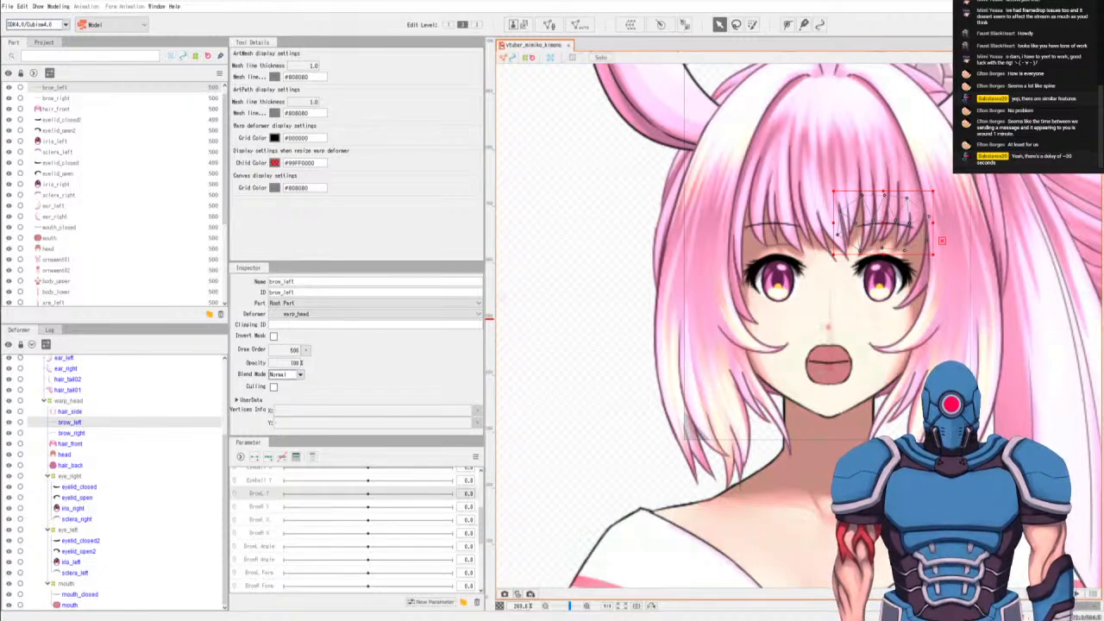
pyautogui.scroll(2, 839, 276)
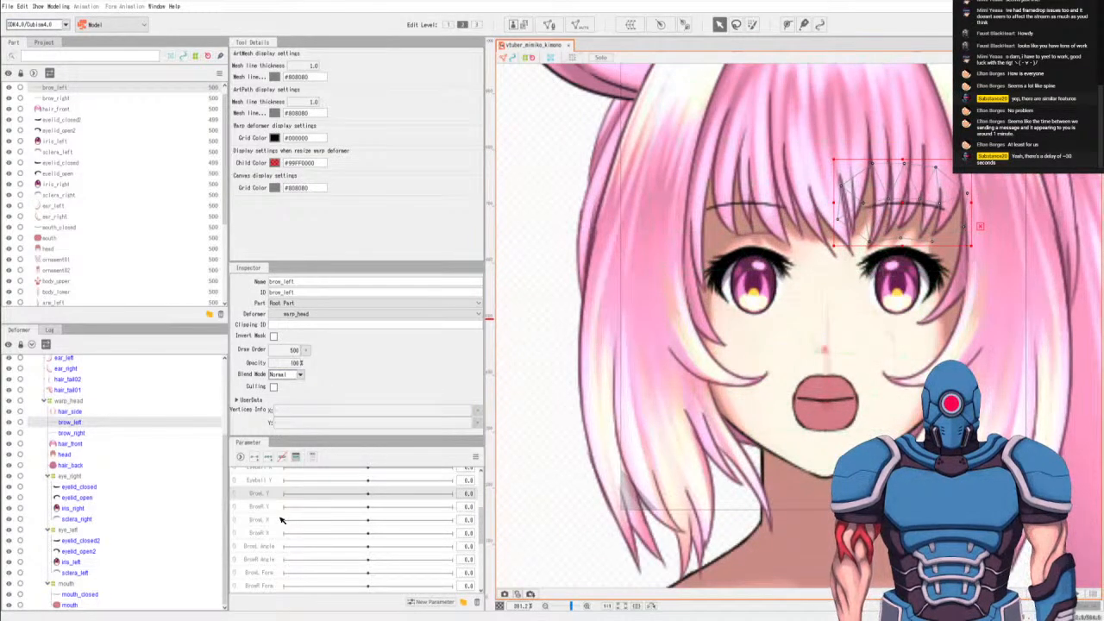
pyautogui.click(268, 459)
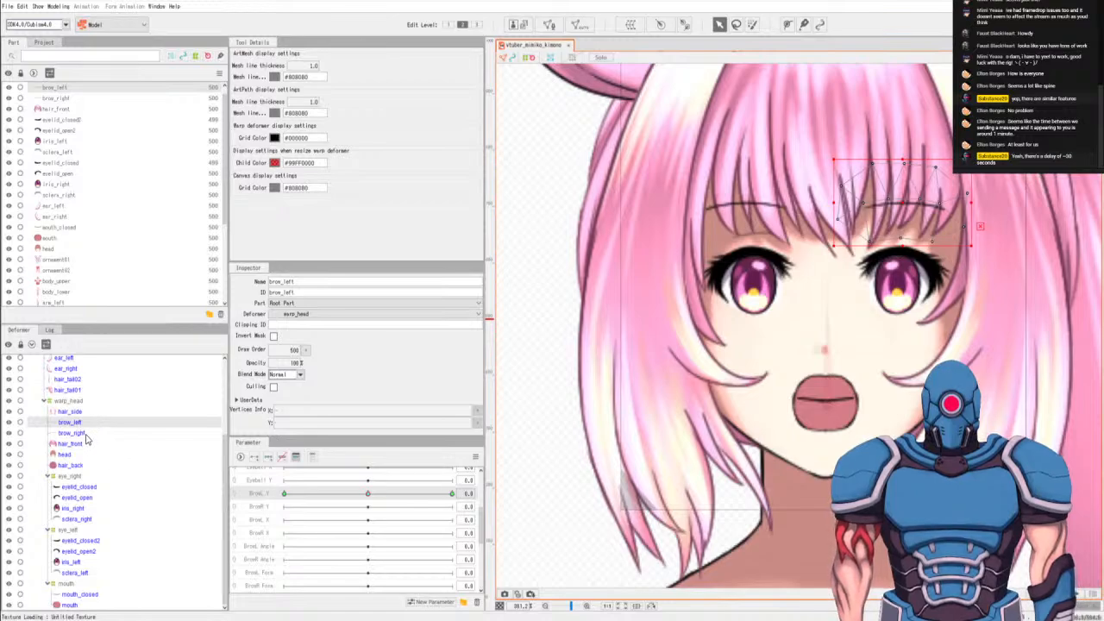
# Add three parameter keys on BrowR Y for the brow_right mesh.
pyautogui.click(72, 433)
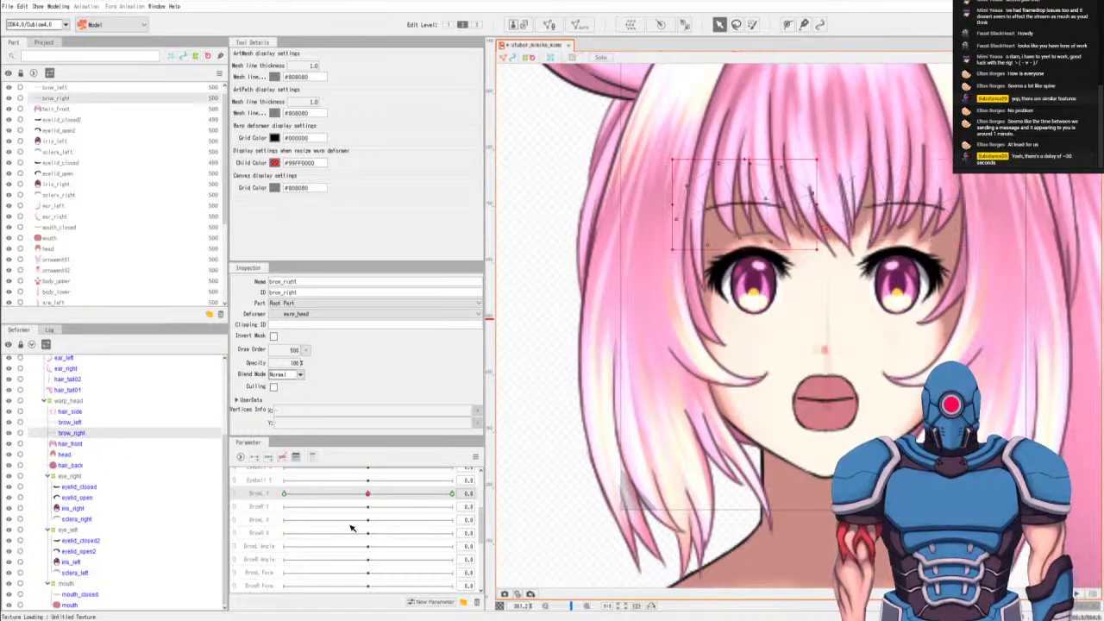
pyautogui.click(267, 506)
pyautogui.click(267, 458)
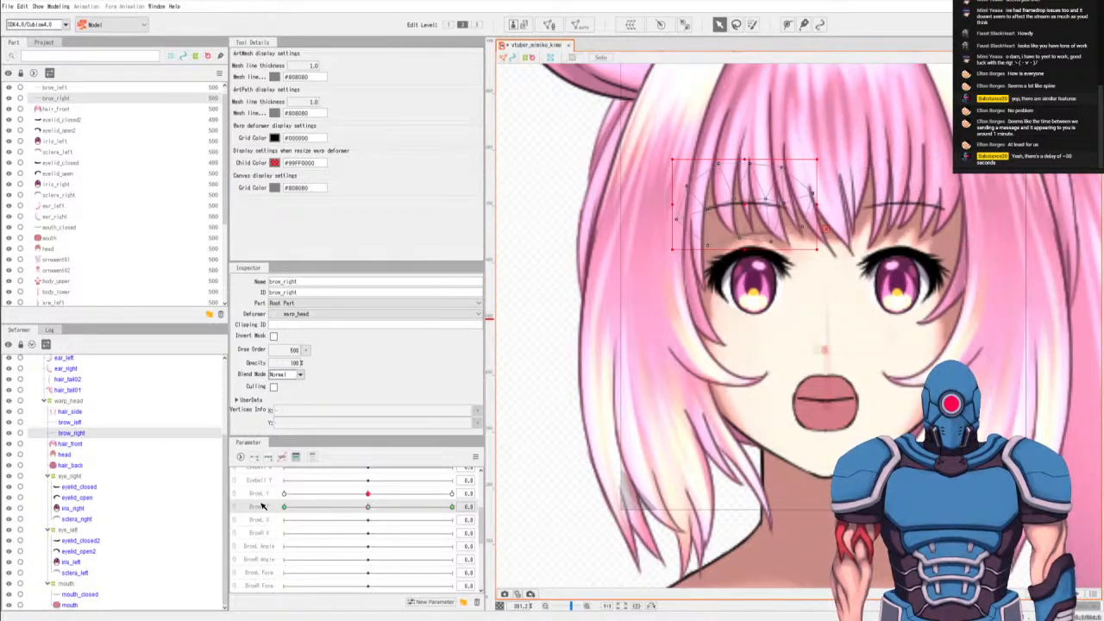
# Move brow_left slightly down at BrowL Y -1.0 and slightly up at BrowL Y 1.0.
pyautogui.click(69, 422)
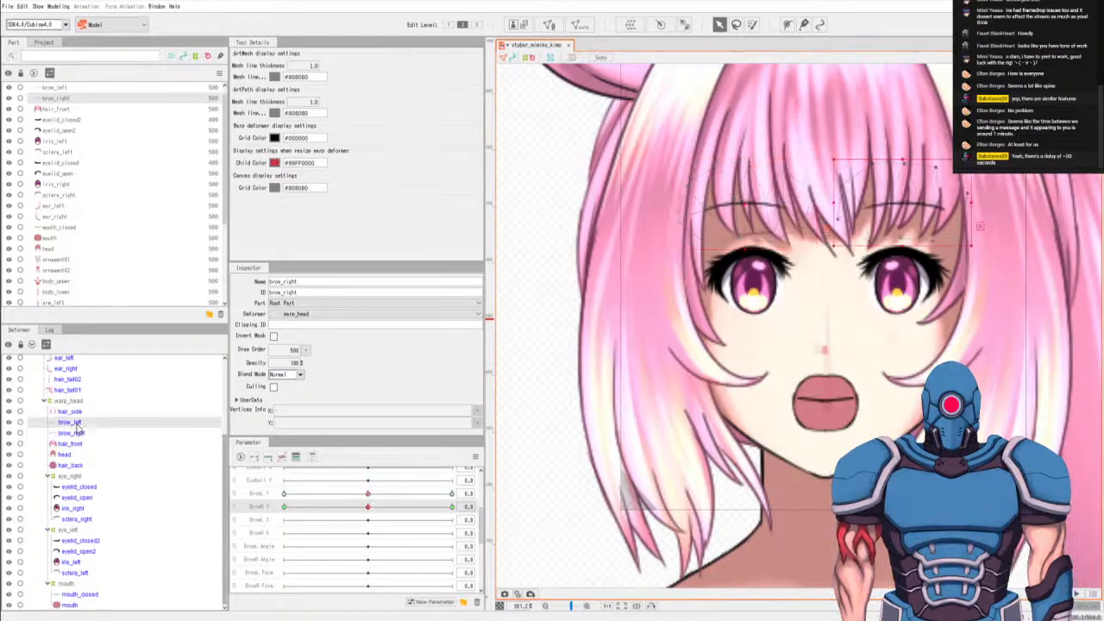
pyautogui.click(285, 494)
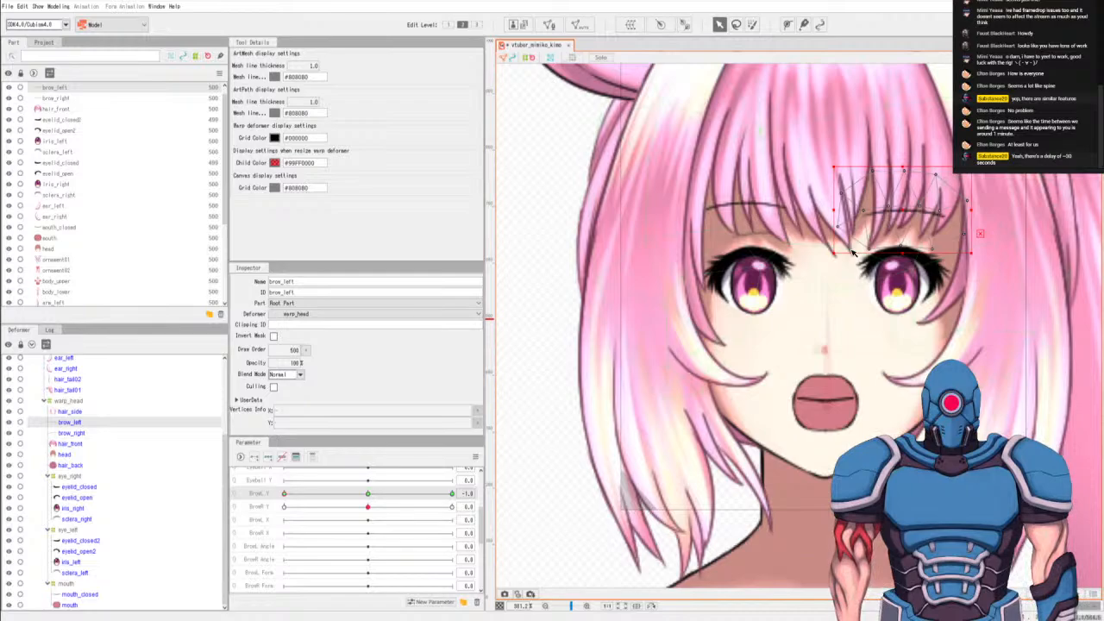
pyautogui.moveTo(852, 252); pyautogui.dragTo(850, 255)
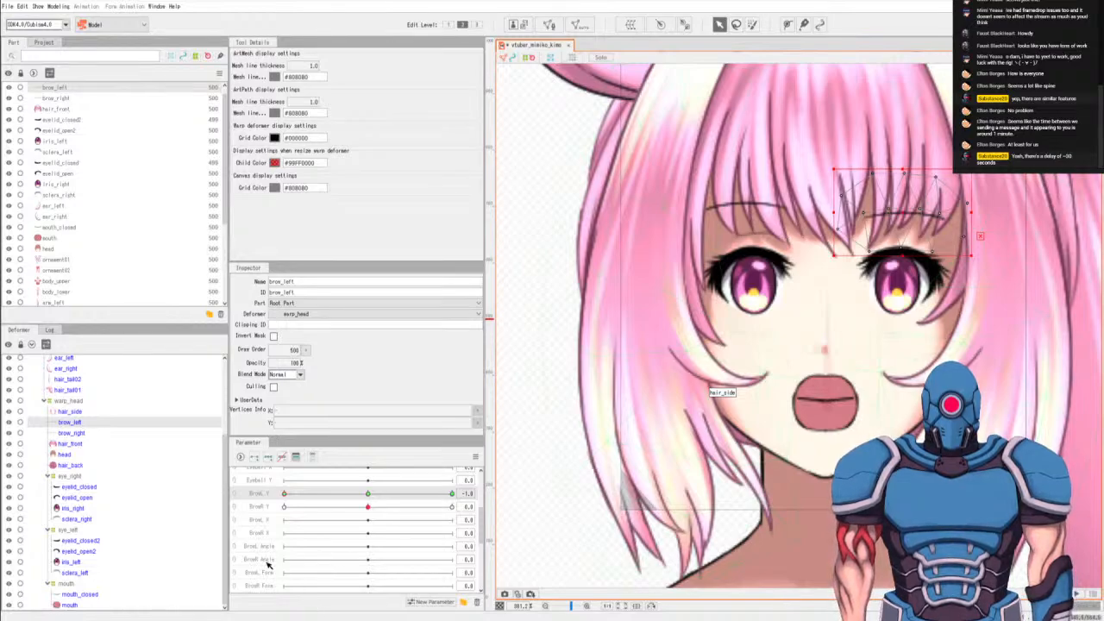
pyautogui.click(452, 495)
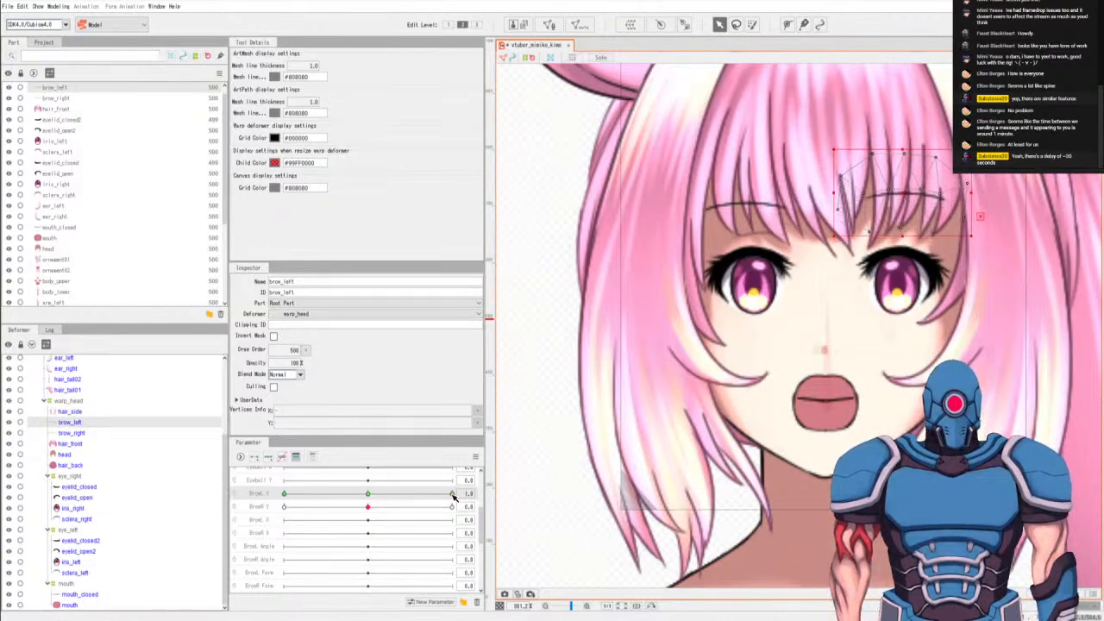
# Move brow_right slightly down at BrowR Y -1.0 and up at BrowR Y 1.0 to match the left brow.
pyautogui.click(73, 433)
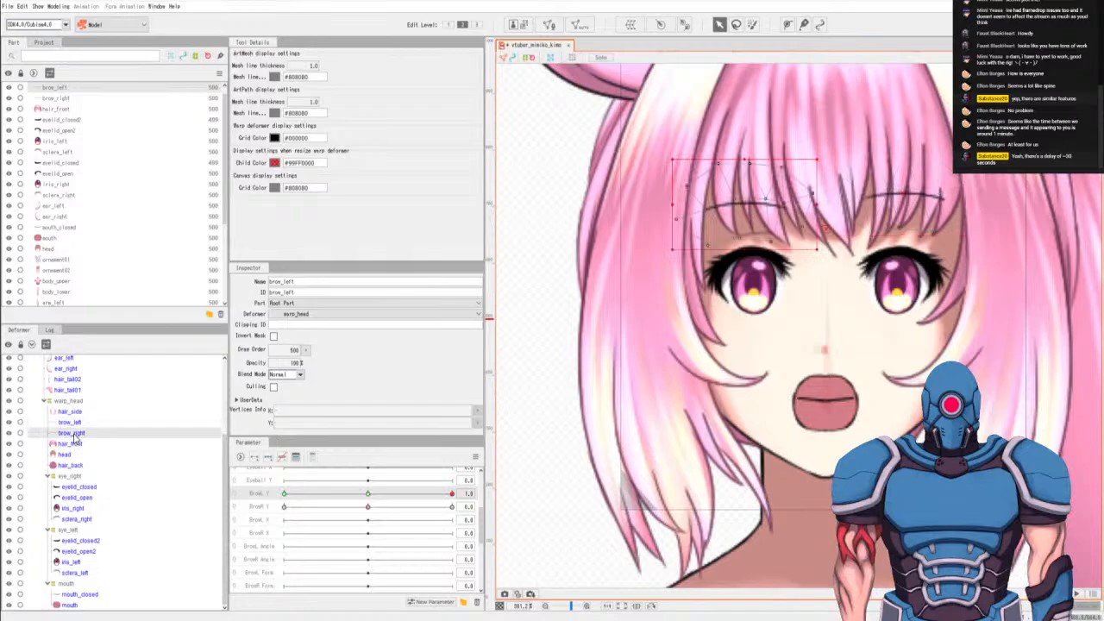
pyautogui.click(285, 507)
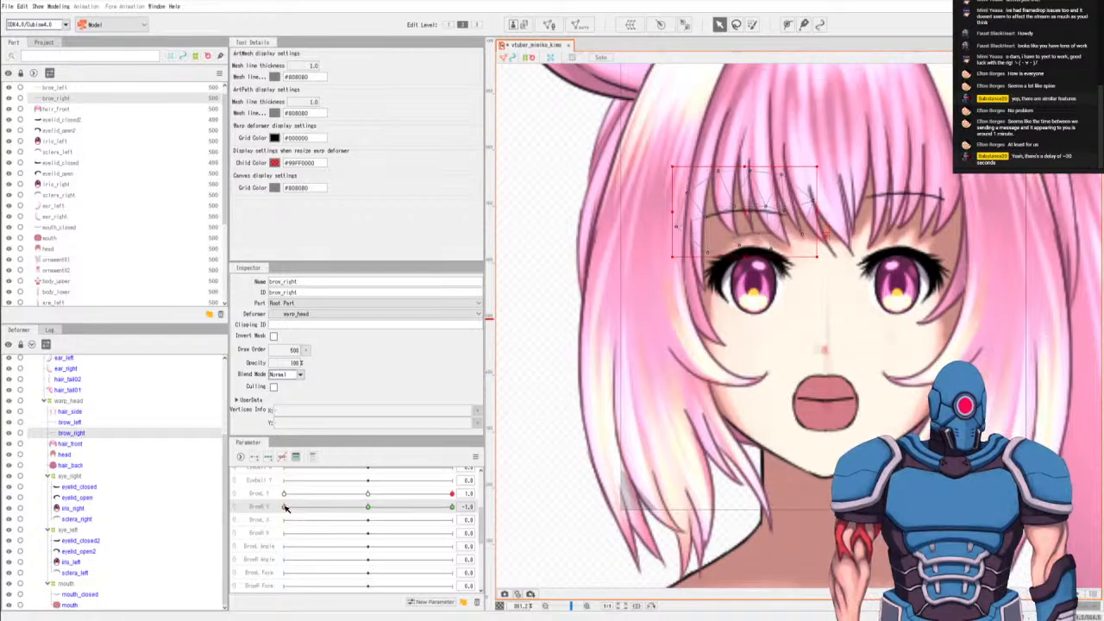
pyautogui.click(452, 507)
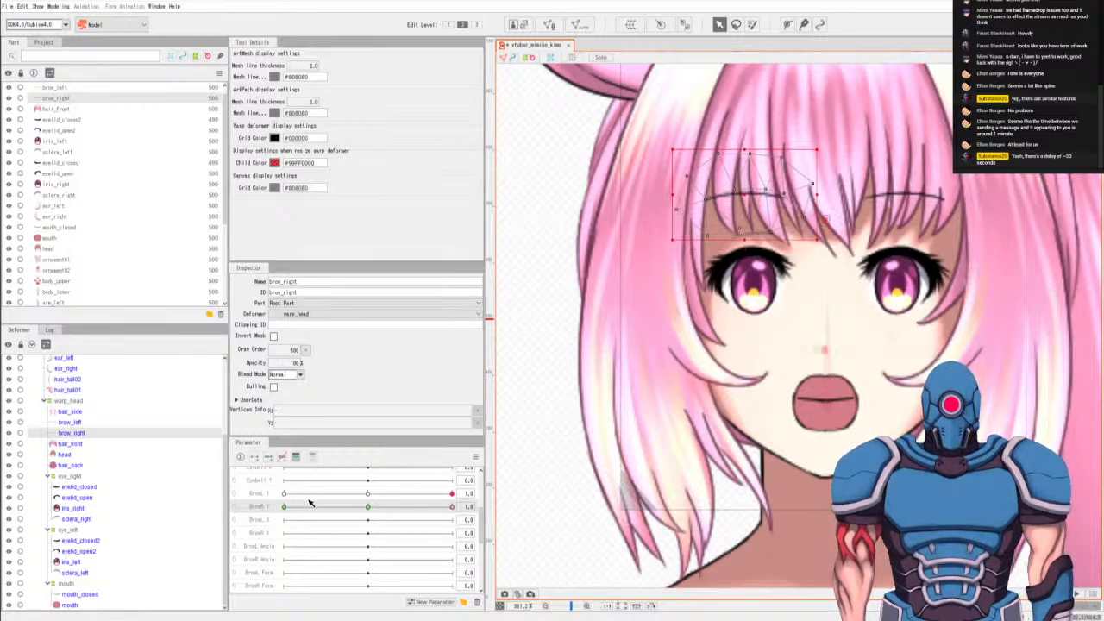
# Compare both brows with BrowL Y and BrowR Y at -1.0, and return both parameters to 0.0.
pyautogui.click(284, 493)
pyautogui.click(284, 506)
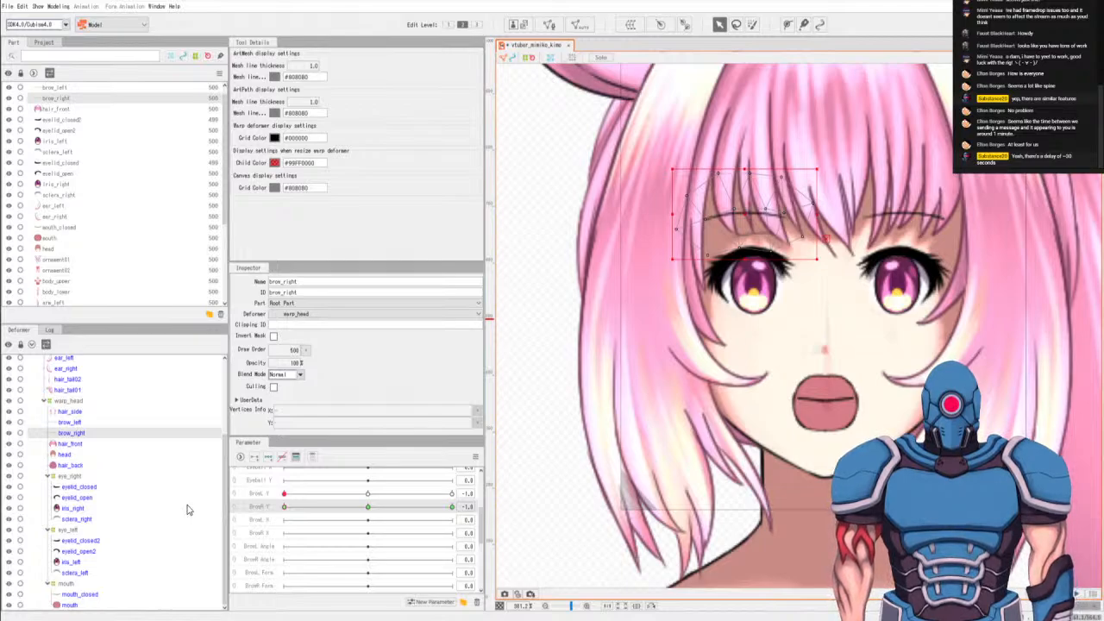
pyautogui.click(368, 494)
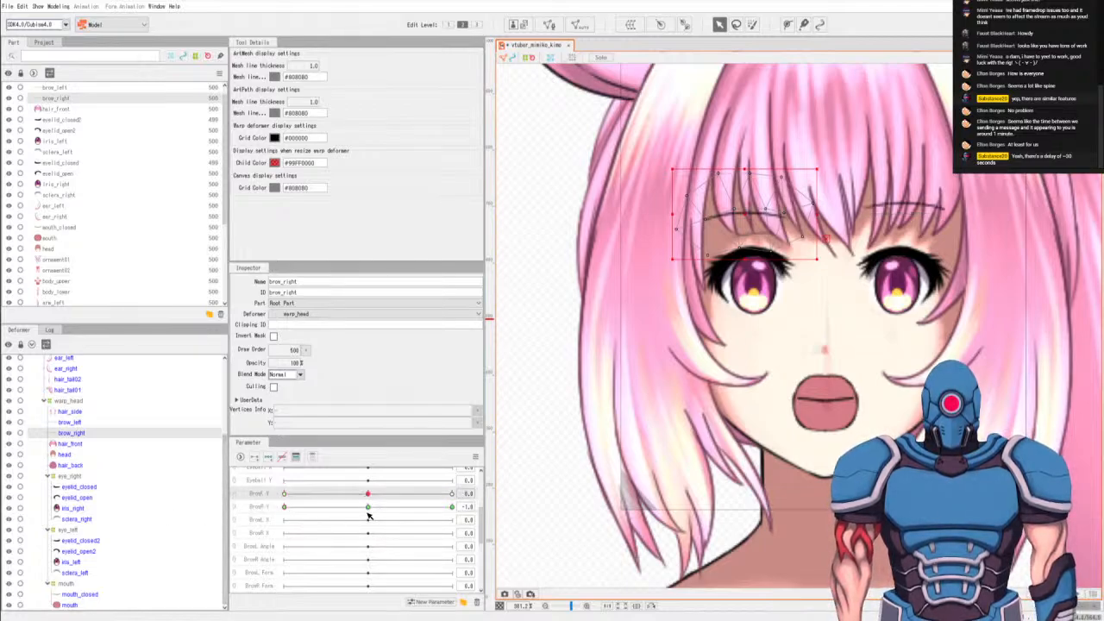
pyautogui.click(367, 507)
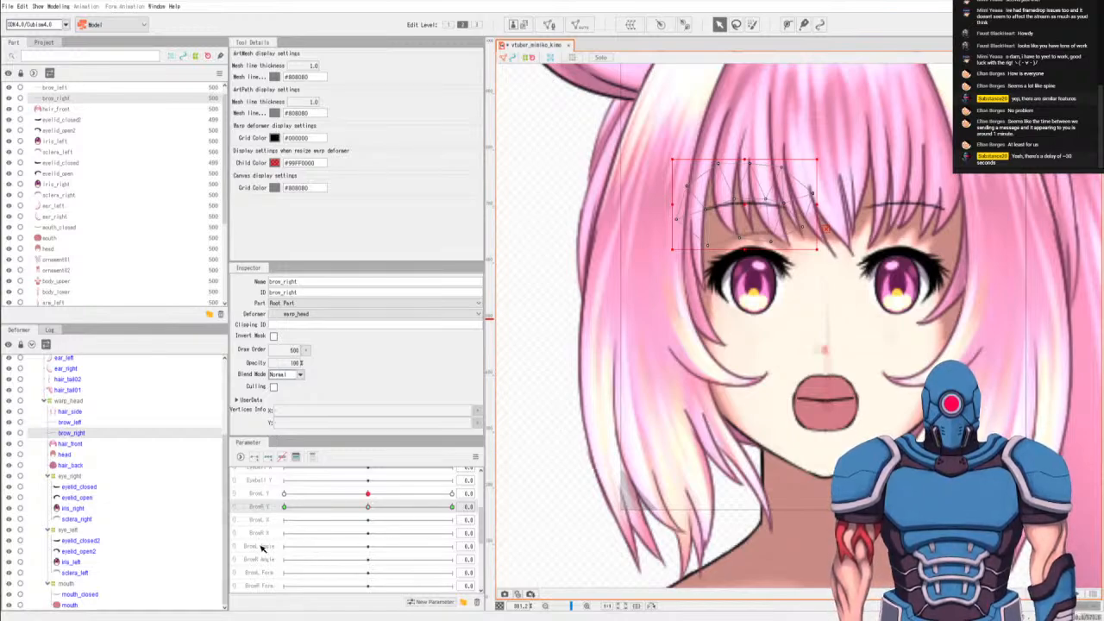
# Create a rotation deformer named brow_left_rotation for the brow_left mesh, under warp_head.
pyautogui.click(69, 421)
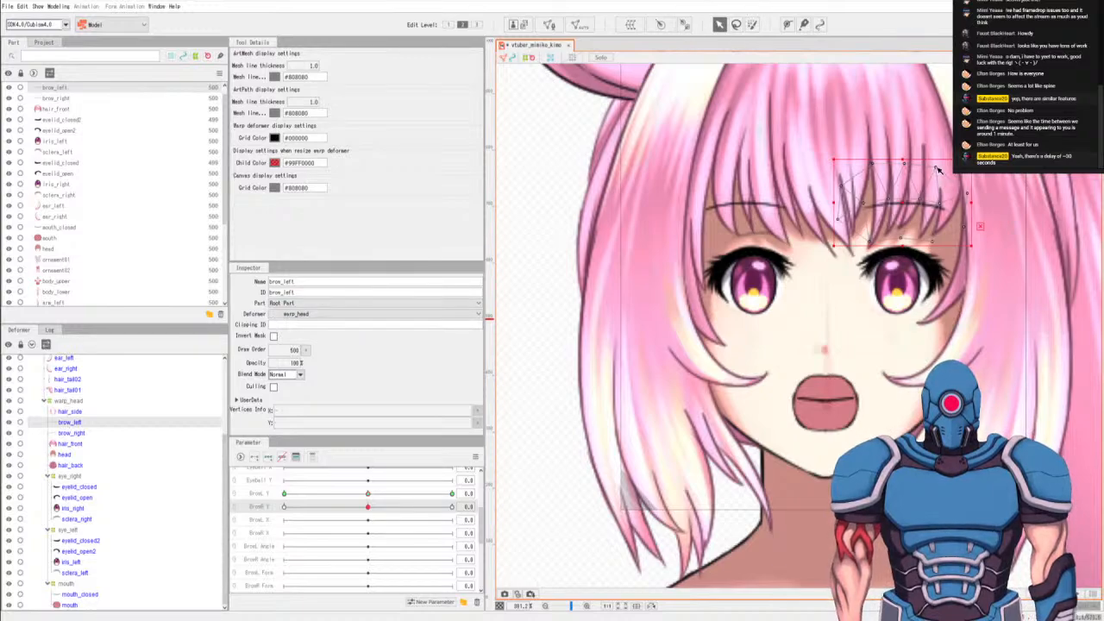
pyautogui.moveTo(918, 256); pyautogui.dragTo(841, 338)
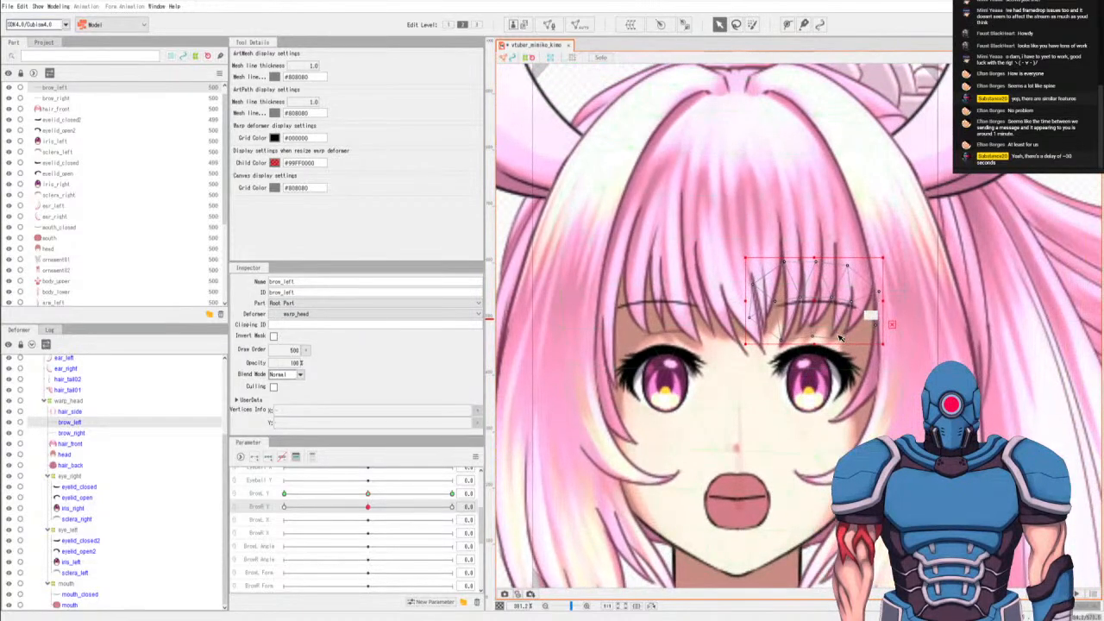
pyautogui.scroll(2, 841, 338)
pyautogui.click(684, 24)
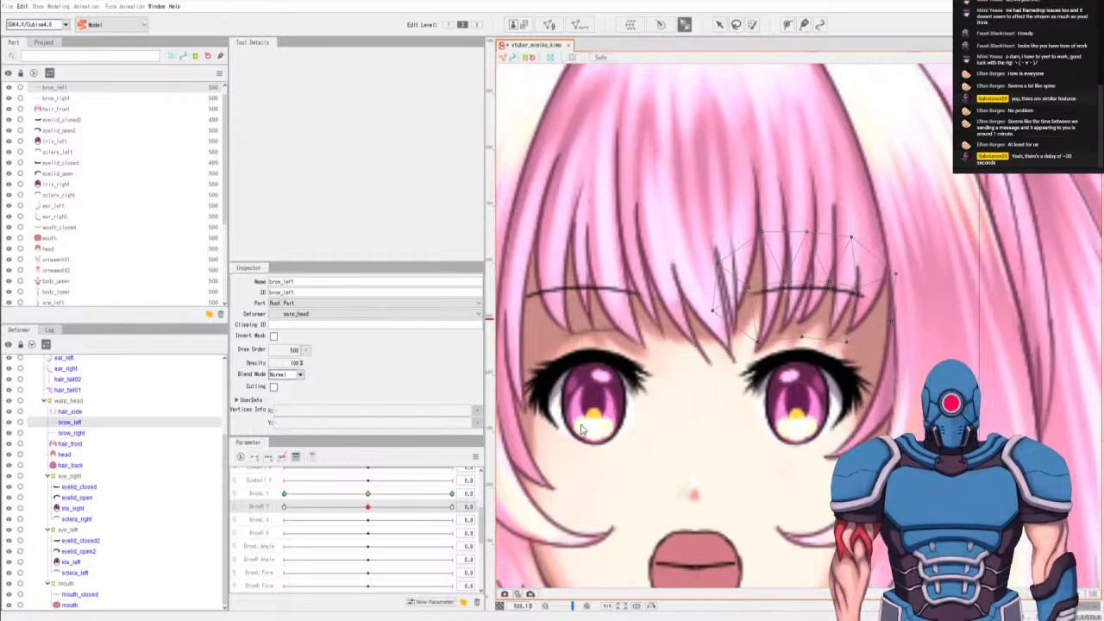
pyautogui.scroll(-2, 800, 304)
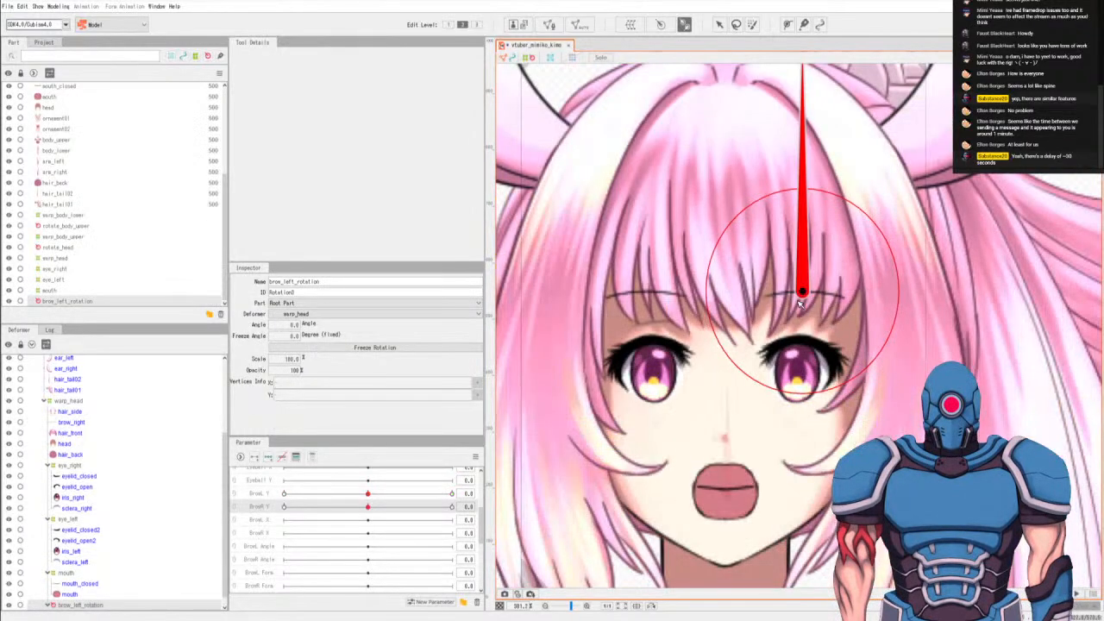
pyautogui.scroll(-1, 800, 303)
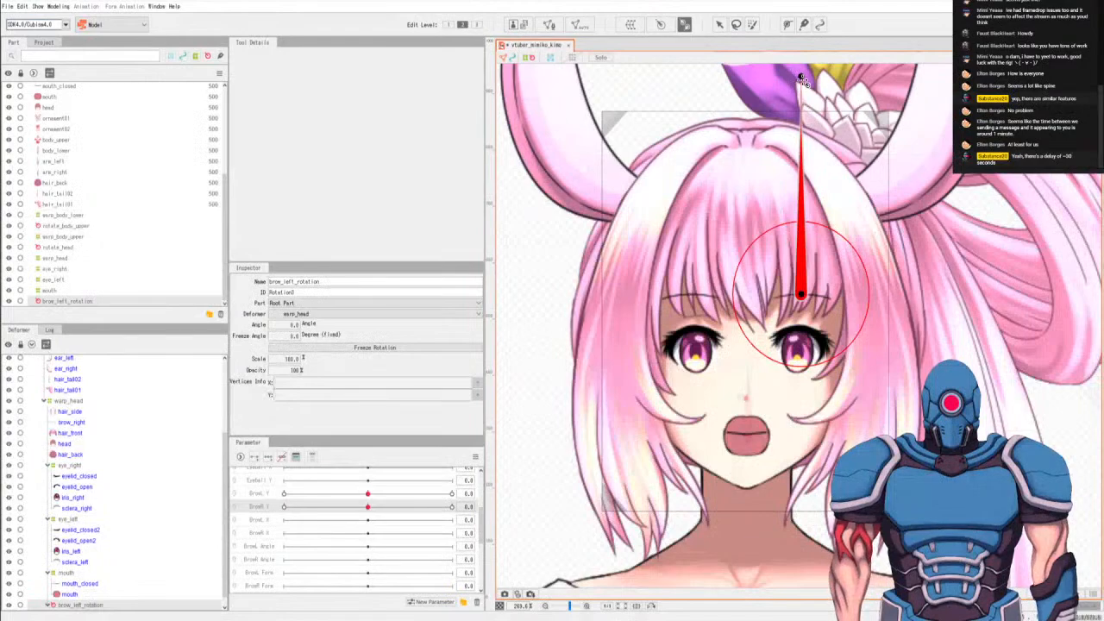
pyautogui.click(802, 226)
pyautogui.hotkey('ctrl', 'z')
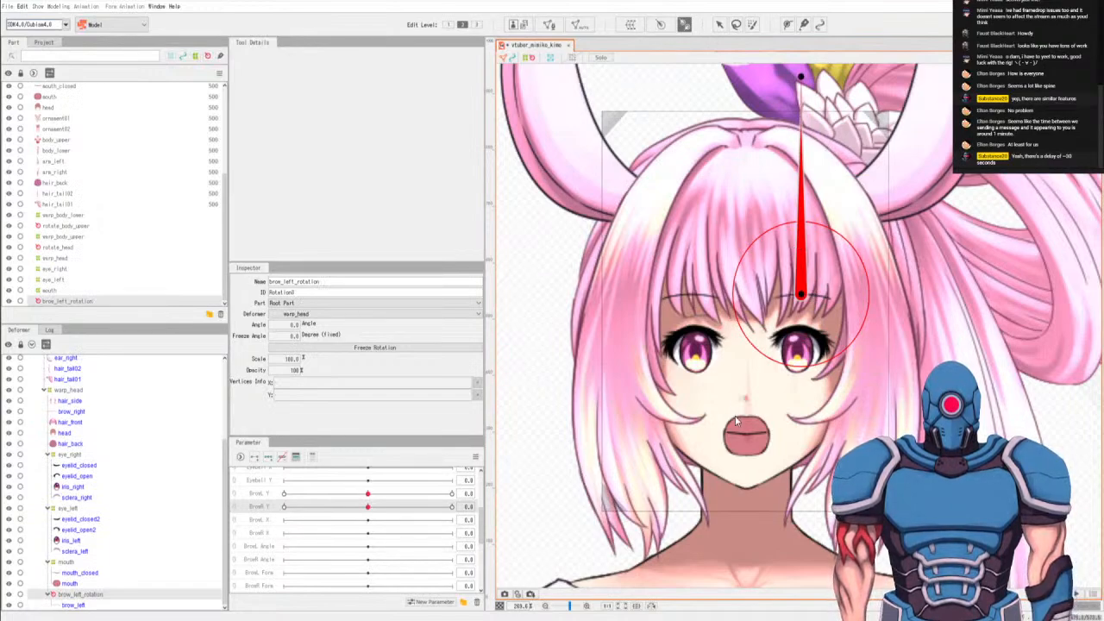
# Try tilting brow_left_rotation freehand and at an angle of -15, and set its angle back to 0.
pyautogui.click(717, 26)
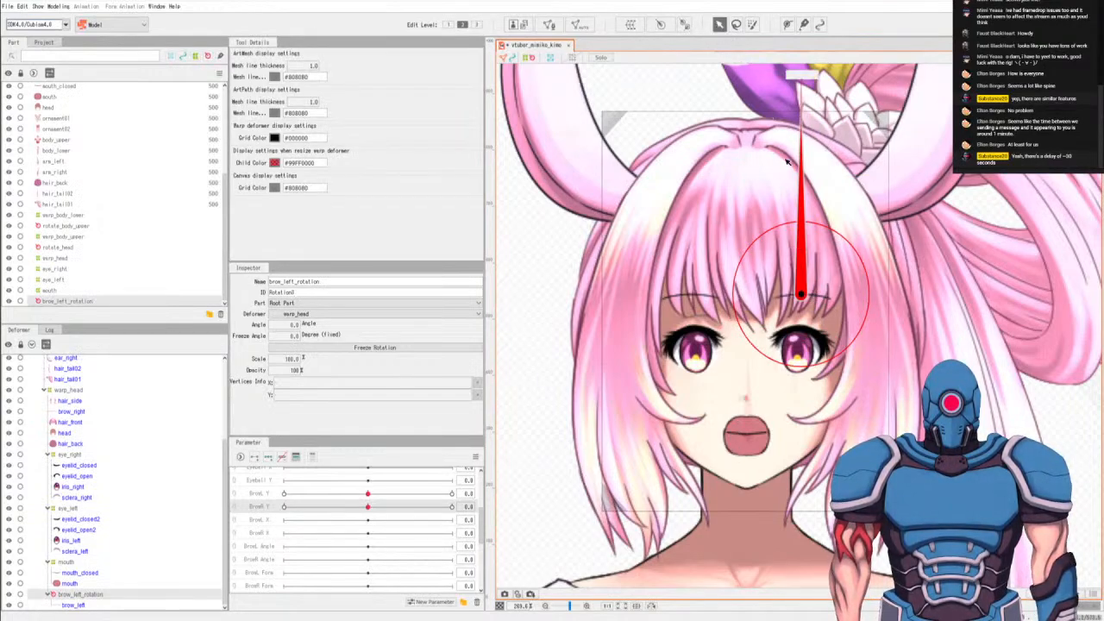
pyautogui.moveTo(752, 240); pyautogui.dragTo(777, 267)
pyautogui.hotkey('ctrl', 'z')
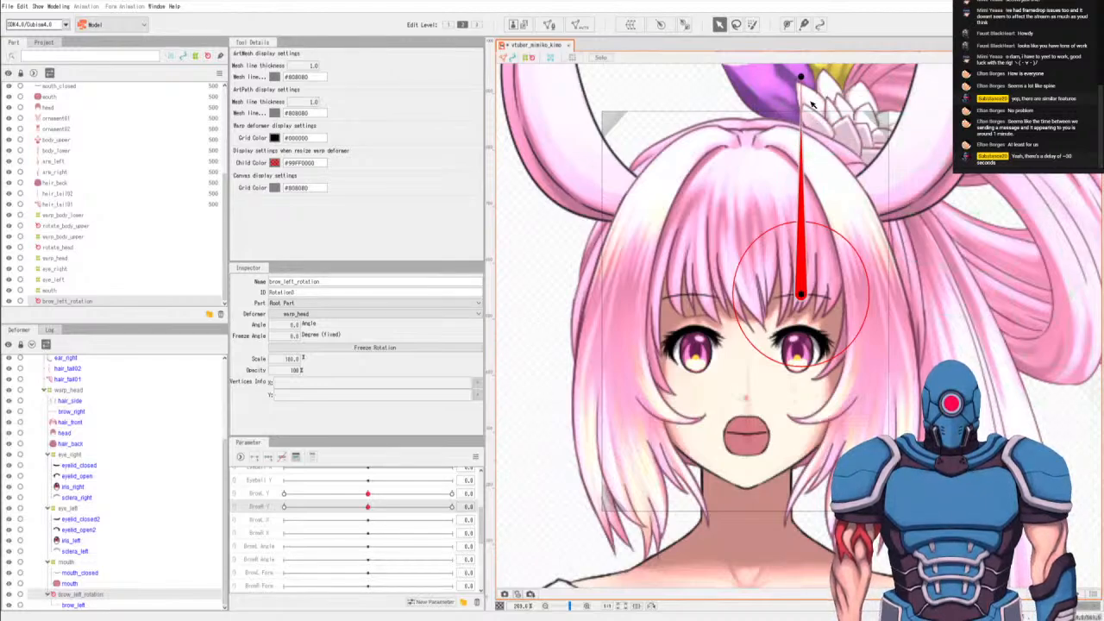
pyautogui.moveTo(801, 77); pyautogui.dragTo(755, 82)
pyautogui.doubleClick(293, 324)
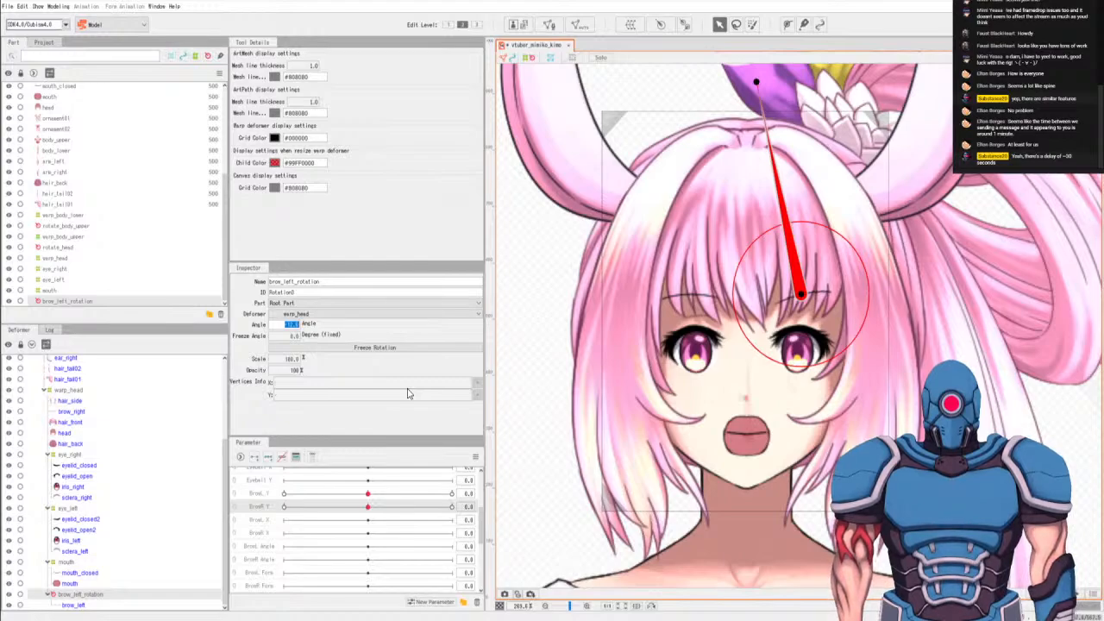
pyautogui.press('BackSpace')
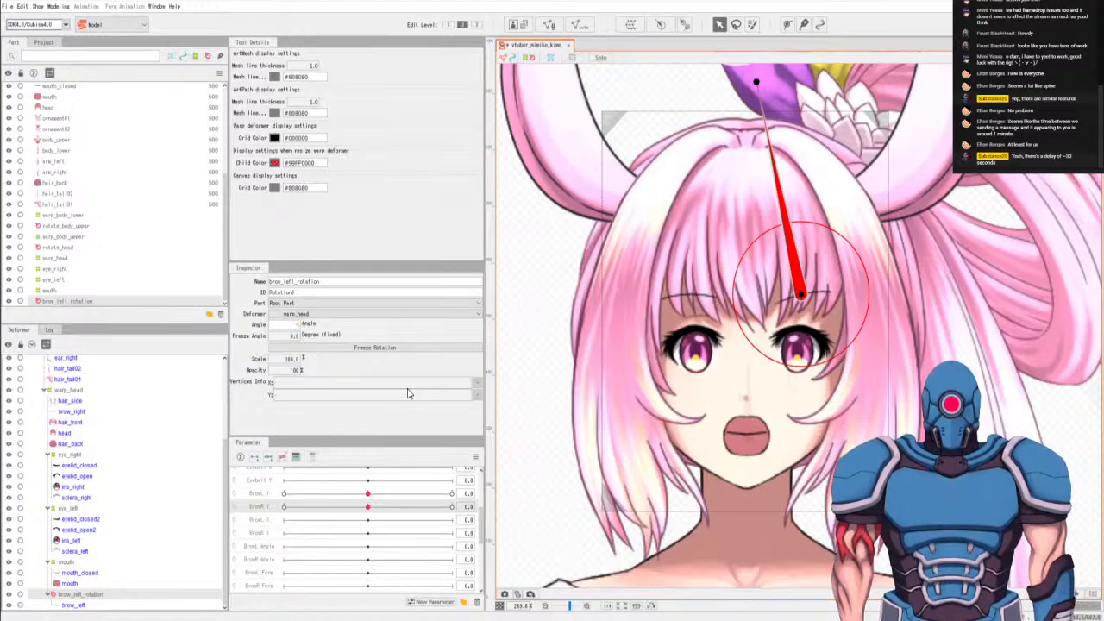
pyautogui.write('-1')
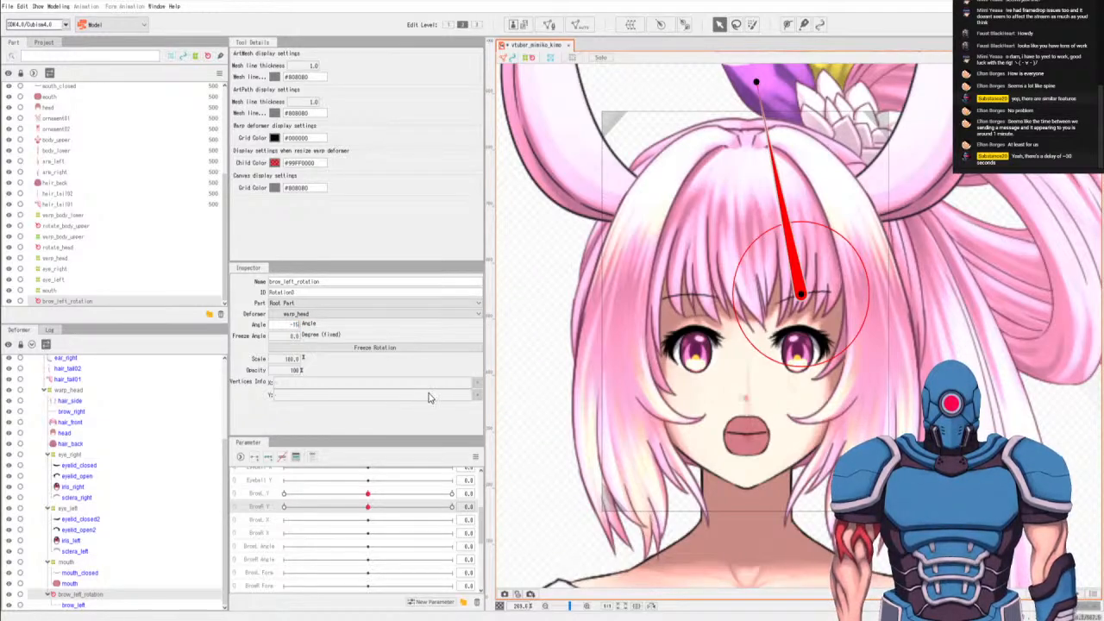
pyautogui.write('0')
pyautogui.press('Return')
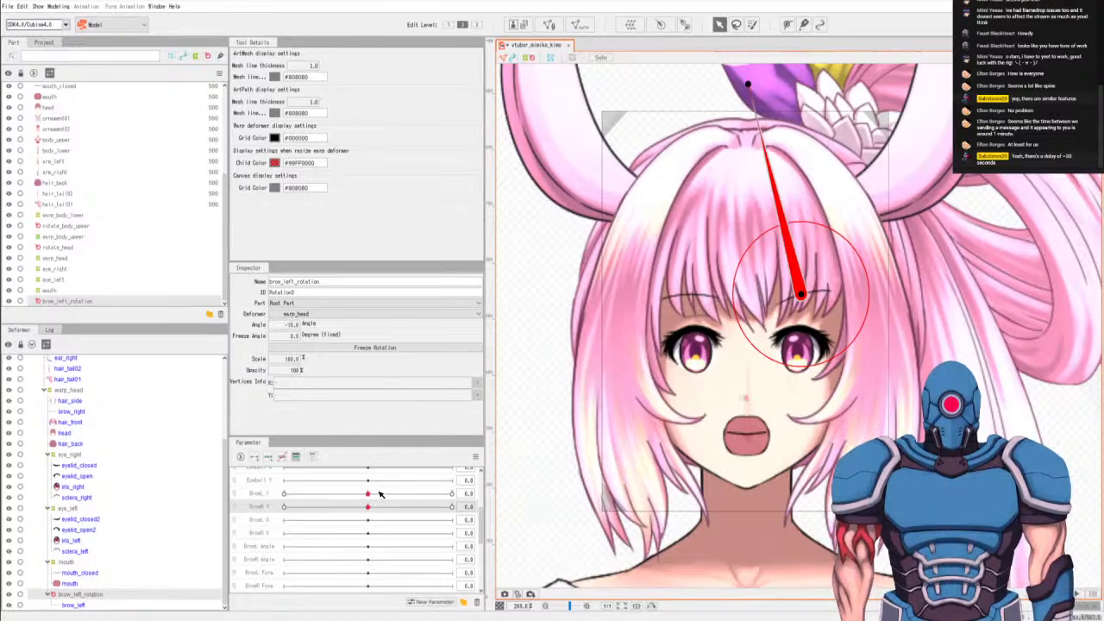
pyautogui.doubleClick(293, 324)
pyautogui.write('0')
pyautogui.press('Return')
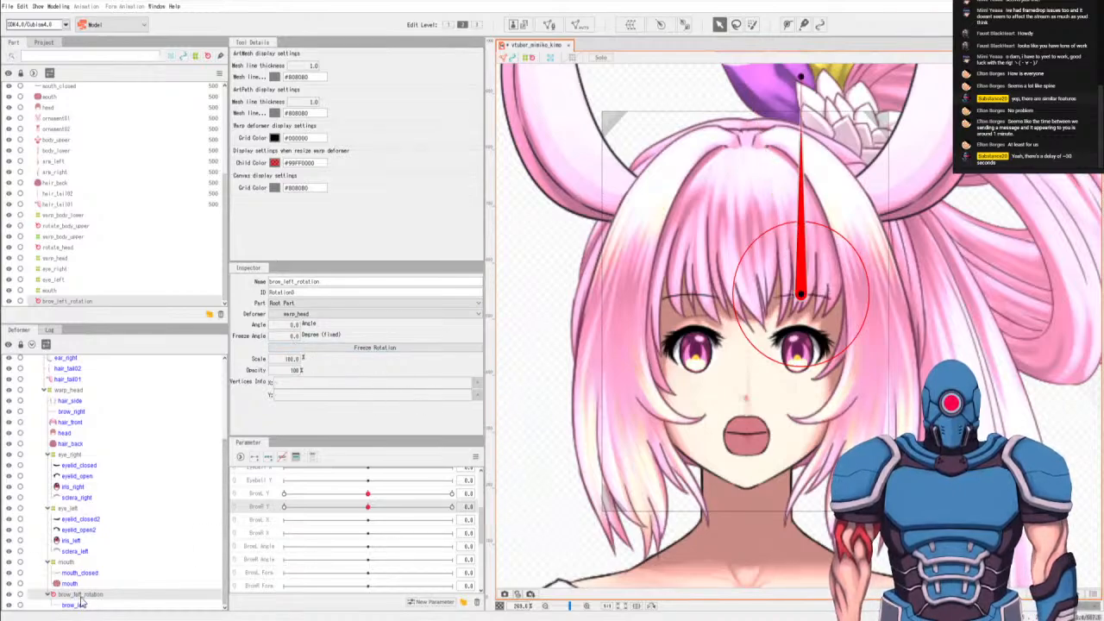
# Add three keys to BrowL Angle for brow_left_rotation and set the deformer's angle to -15 at the -1.0 key.
pyautogui.scroll(-4, 299, 560)
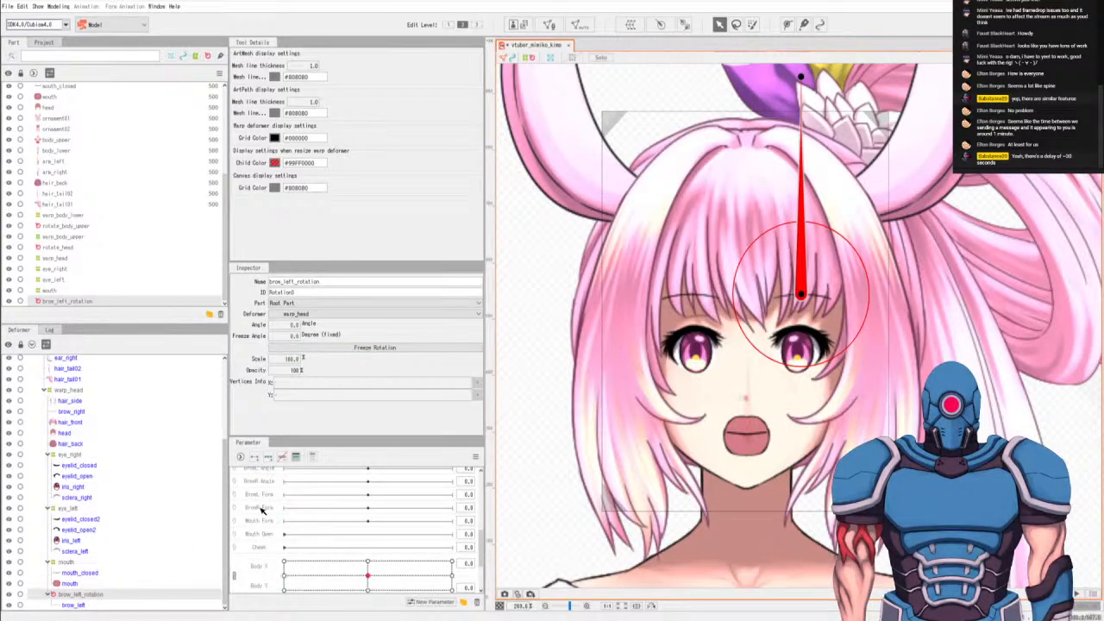
pyautogui.scroll(3, 266, 500)
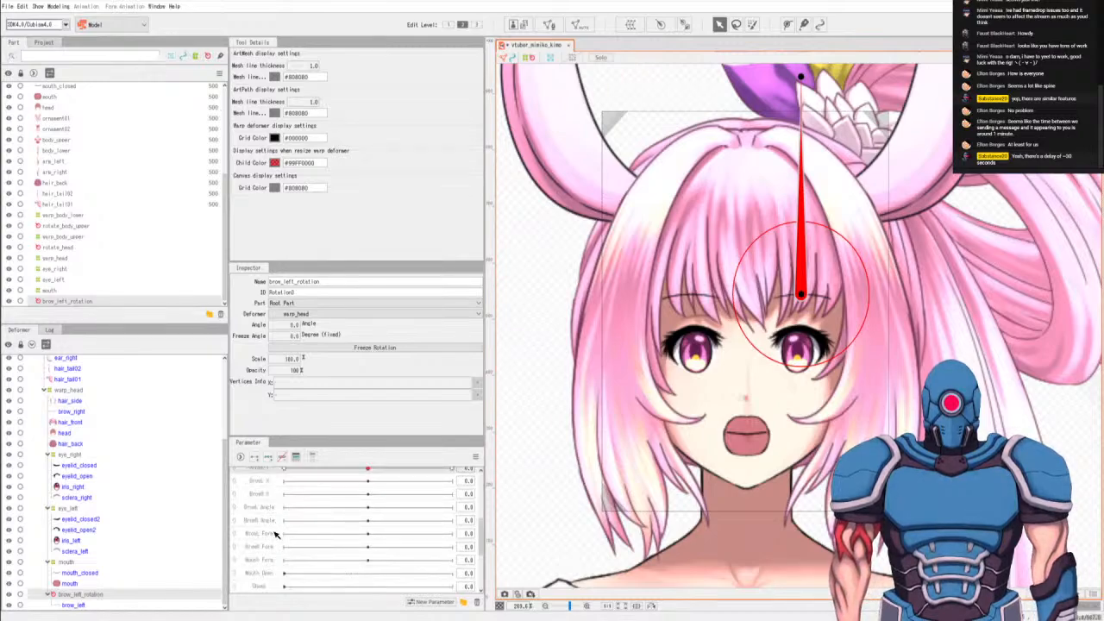
pyautogui.click(266, 507)
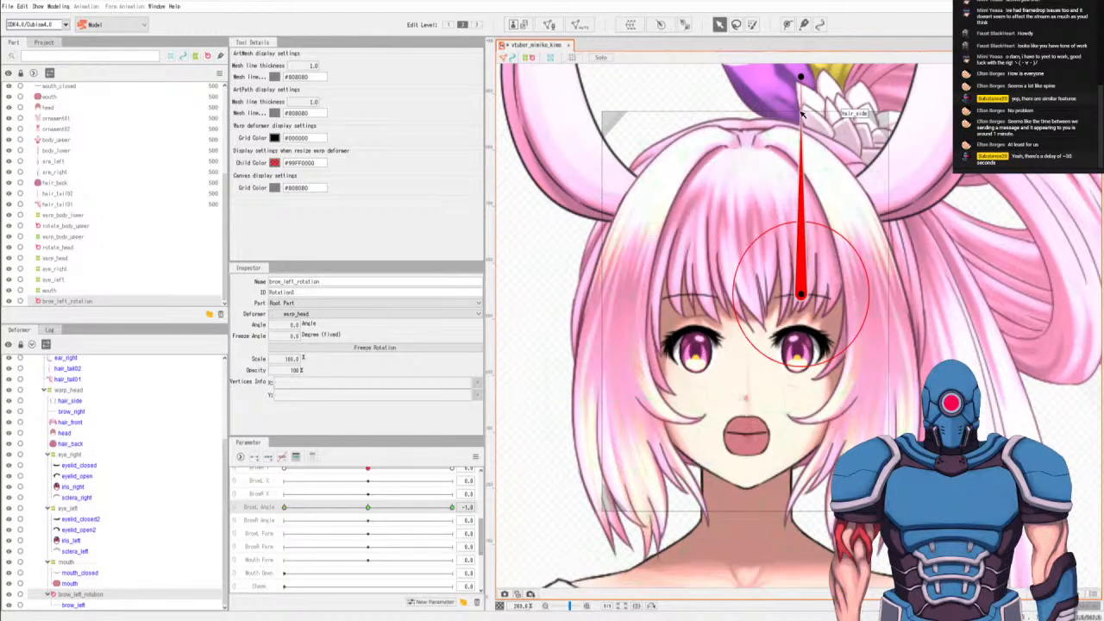
pyautogui.click(294, 324)
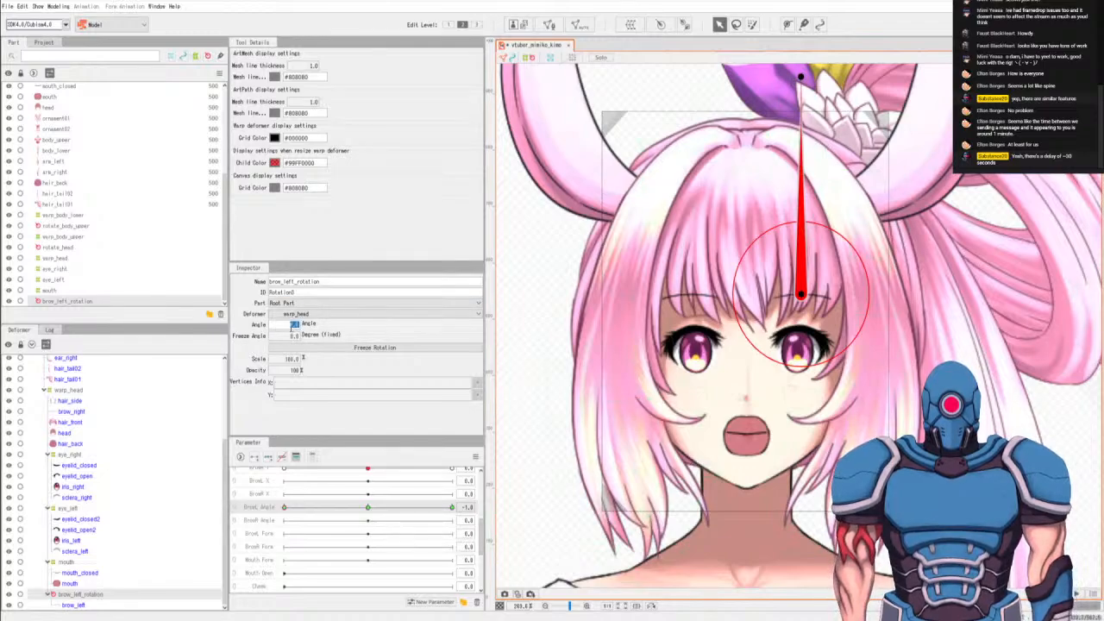
pyautogui.write('-10')
pyautogui.press('Return')
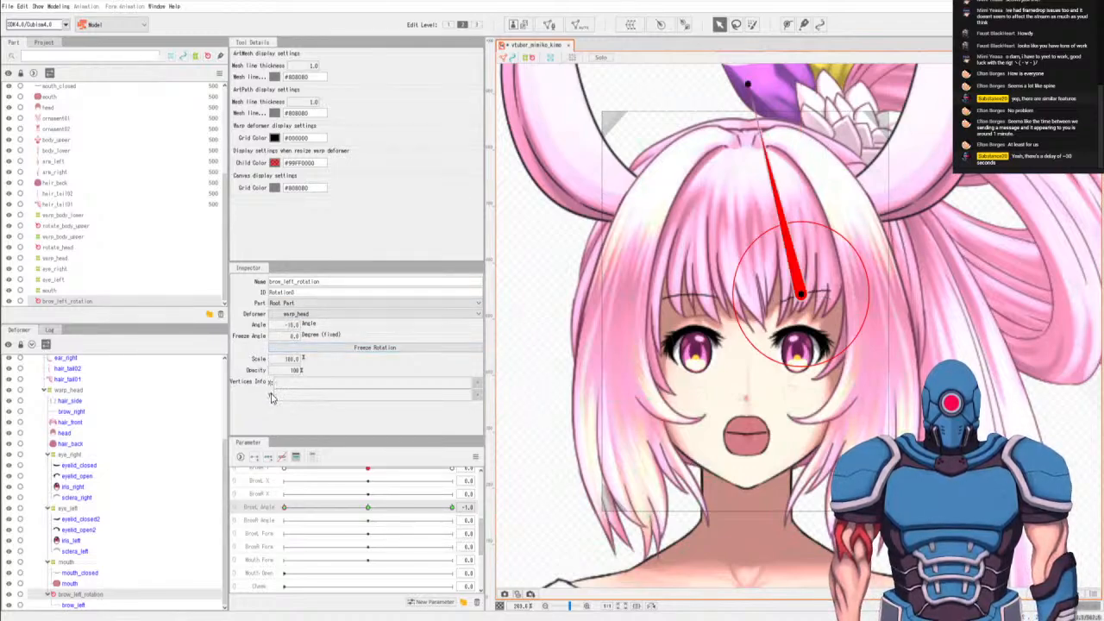
# Set brow_left_rotation's angle to 15 at BrowL Angle 1.0 and return the parameter to 0.0.
pyautogui.hotkey('ctrl', 'z')
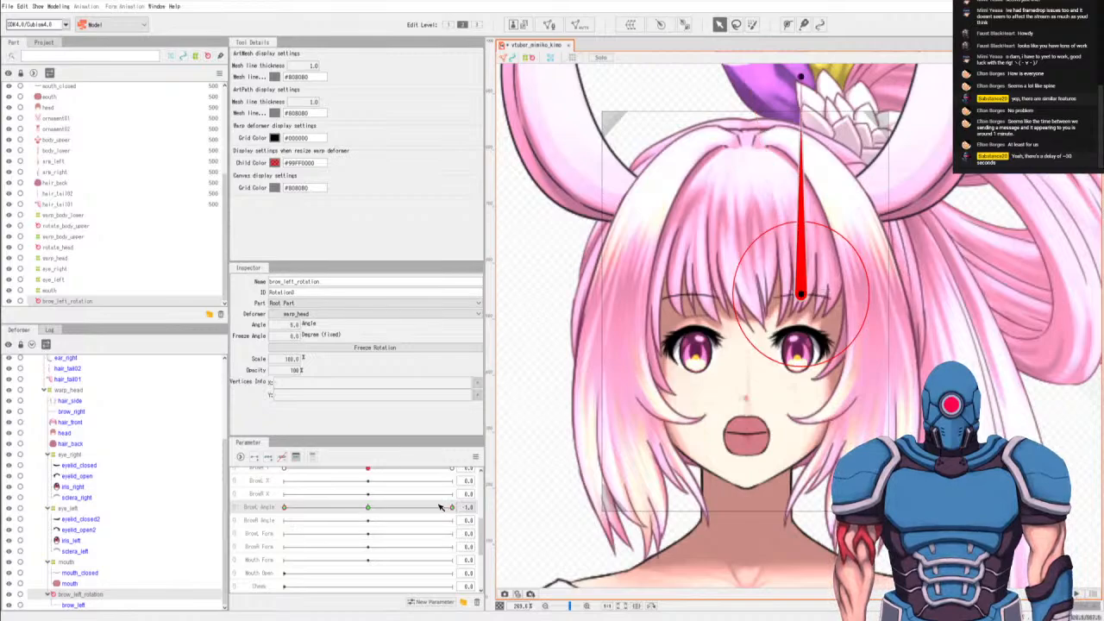
pyautogui.click(294, 323)
pyautogui.write('15')
pyautogui.press('Return')
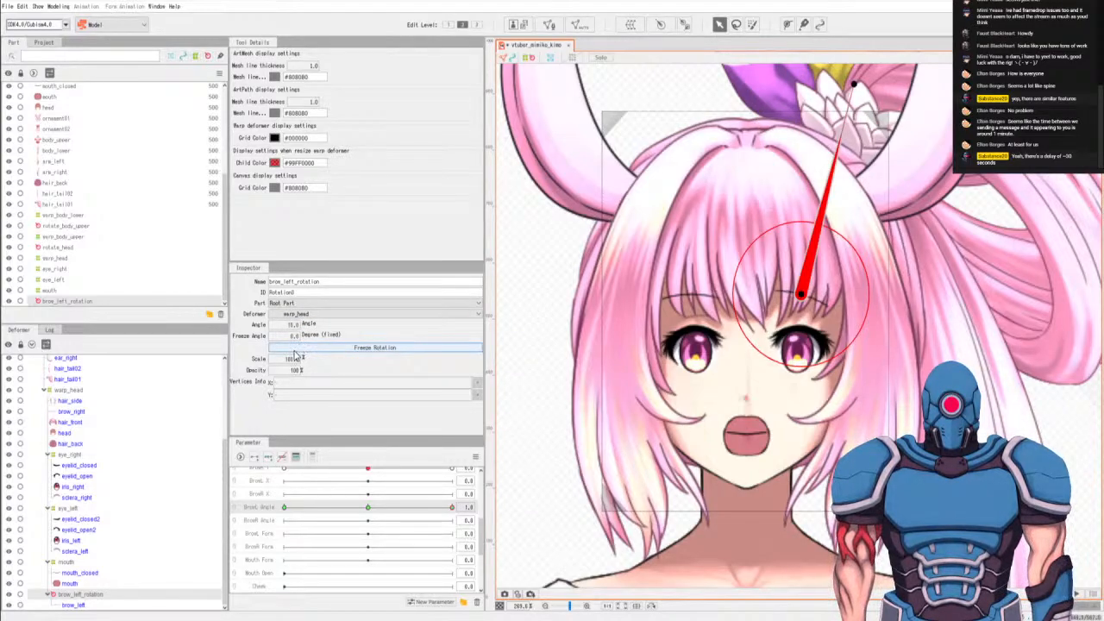
pyautogui.click(371, 509)
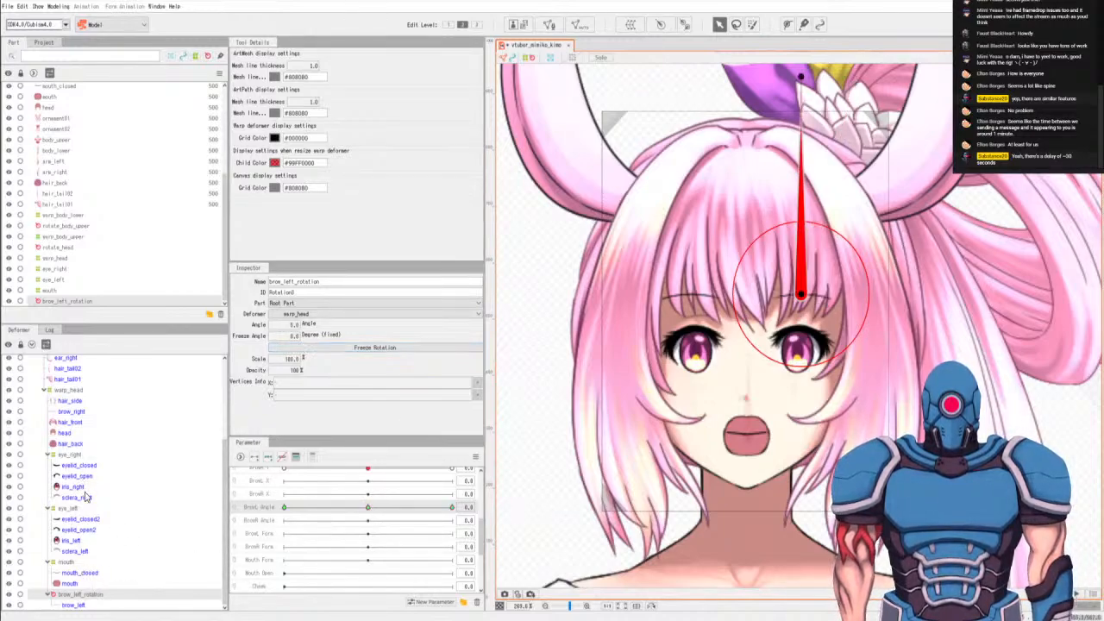
# Create a rotation deformer for the brow_right mesh under warp_head and add three keys to it on BrowR Angle.
pyautogui.click(74, 412)
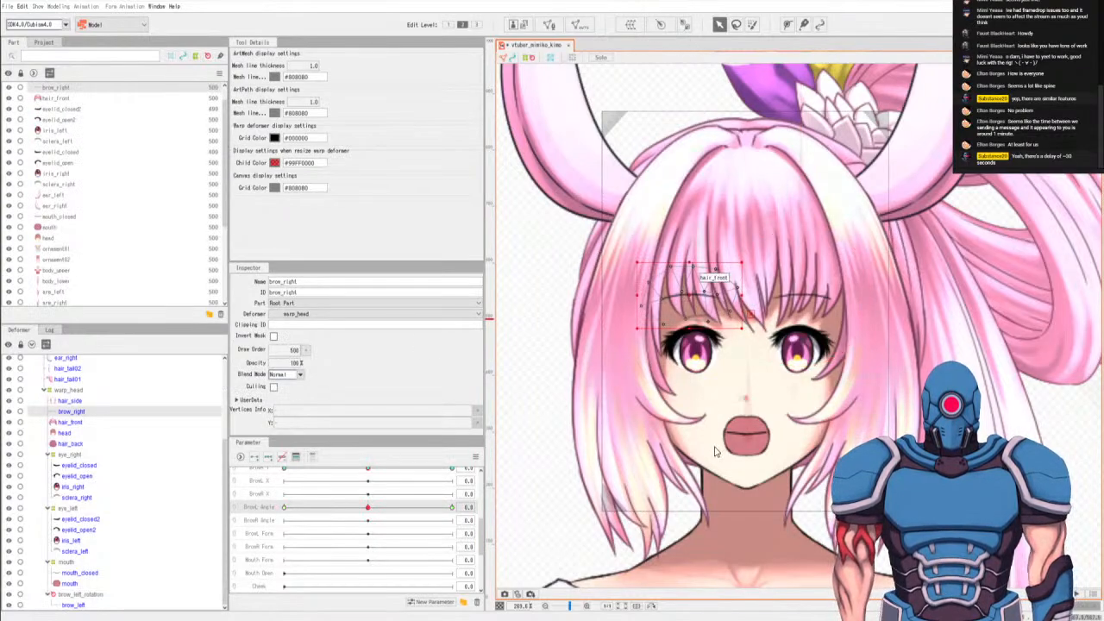
pyautogui.click(664, 446)
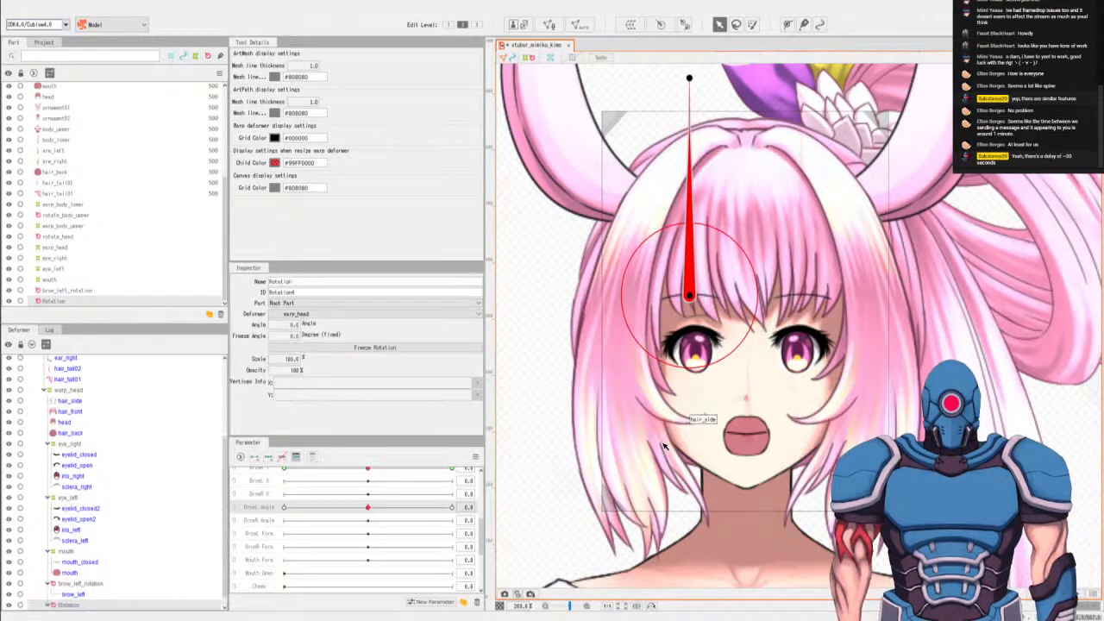
pyautogui.click(265, 522)
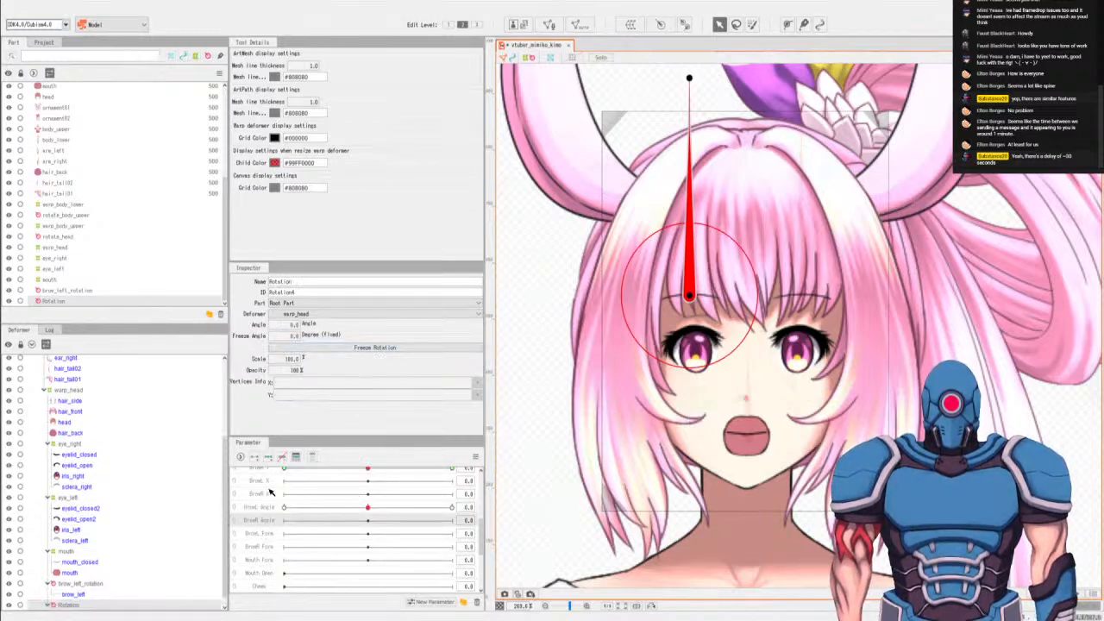
pyautogui.click(268, 463)
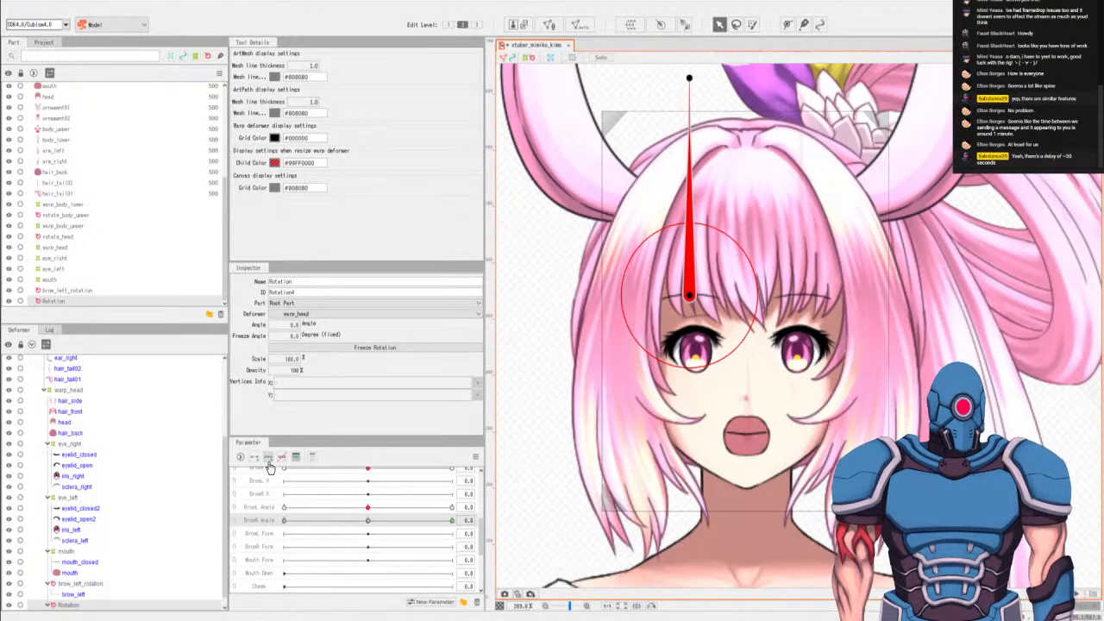
# Set the right brow deformer's angle to 15 at BrowR Angle -1.0 and -15 at 1.0, and return the parameter to 0.0.
pyautogui.click(286, 521)
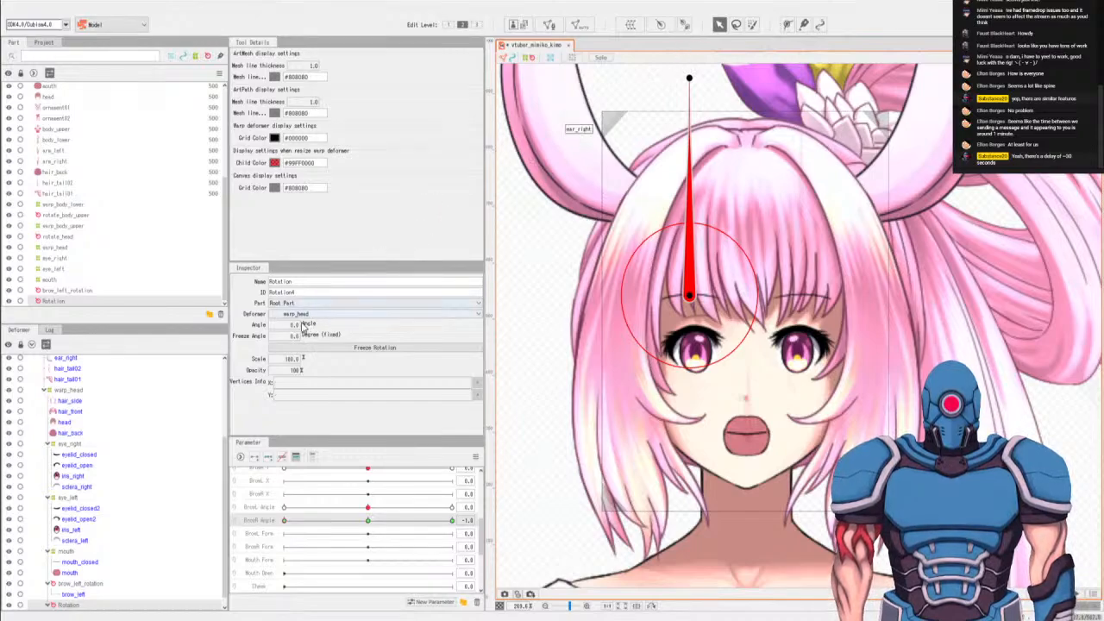
pyautogui.moveTo(294, 325); pyautogui.dragTo(305, 384)
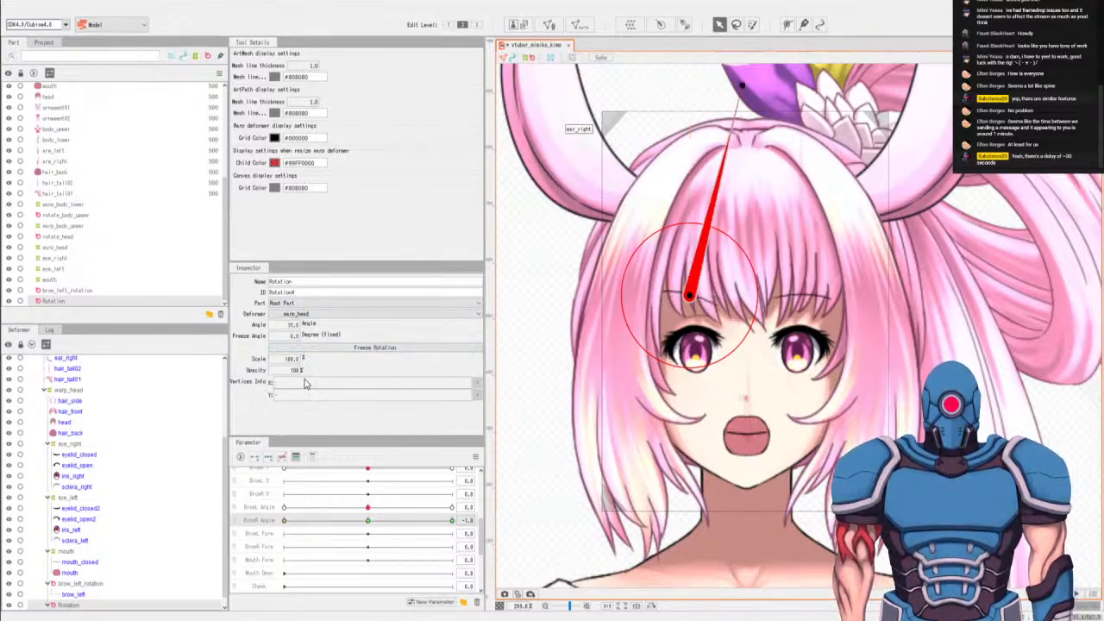
pyautogui.click(453, 523)
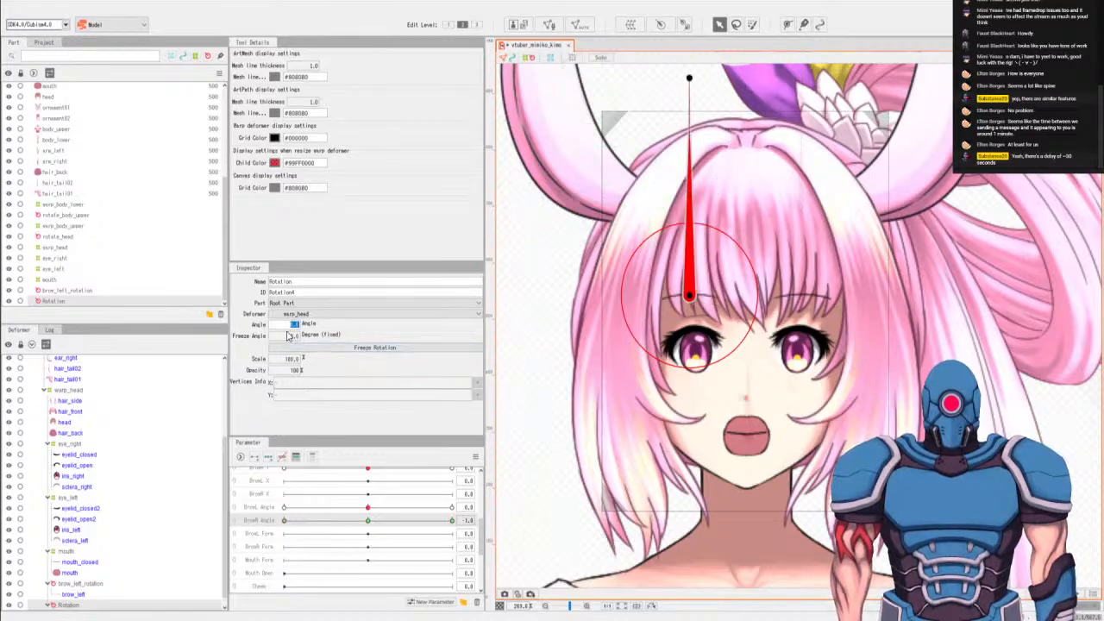
pyautogui.write('-15')
pyautogui.press('Return')
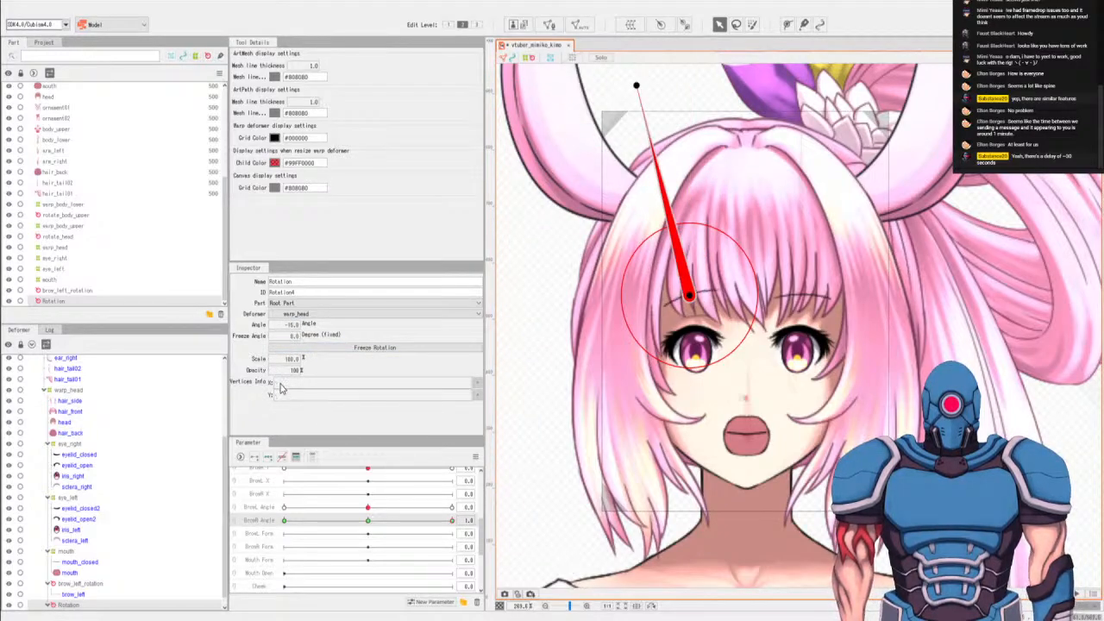
pyautogui.click(369, 521)
pyautogui.scroll(-1, 136, 532)
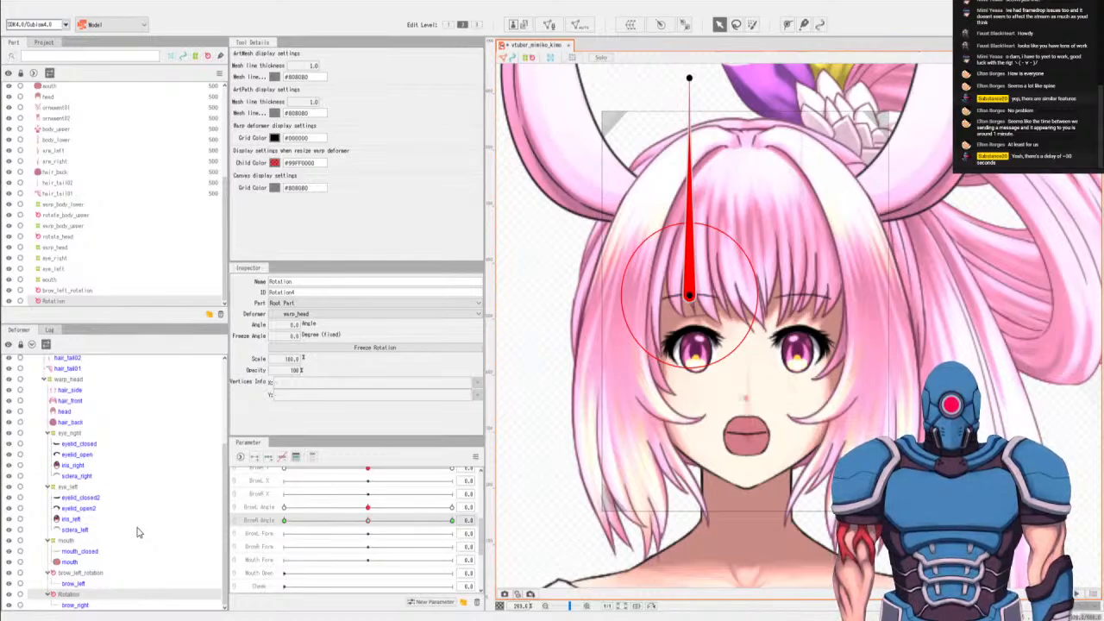
# Select the mouth_closed and mouth meshes together and add keys at both ends of the Mouth Open parameter.
pyautogui.click(263, 562)
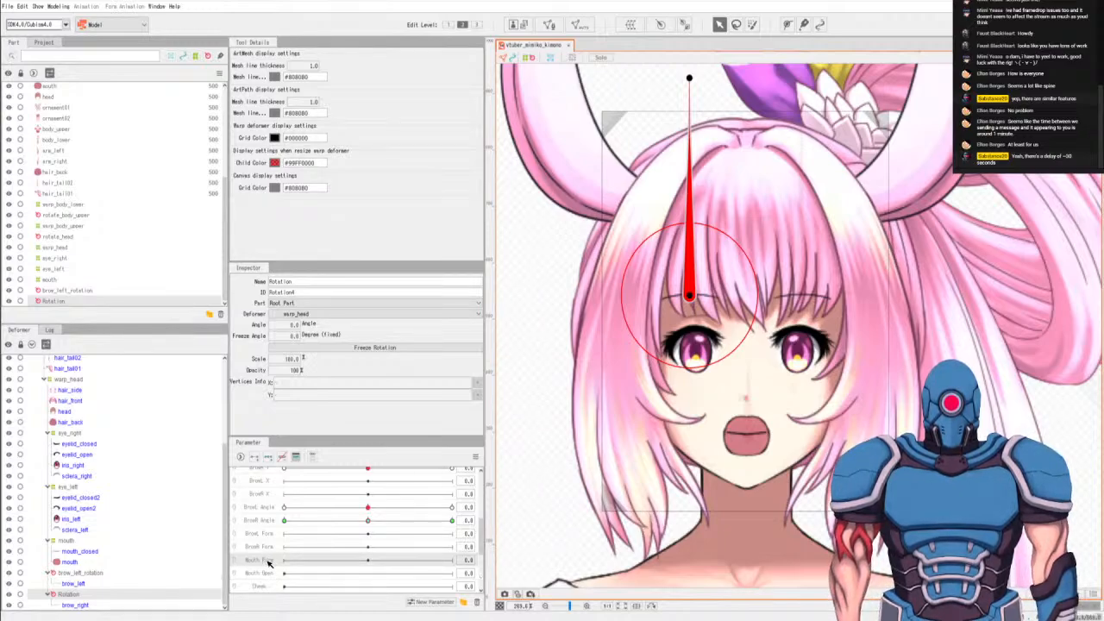
pyautogui.click(268, 575)
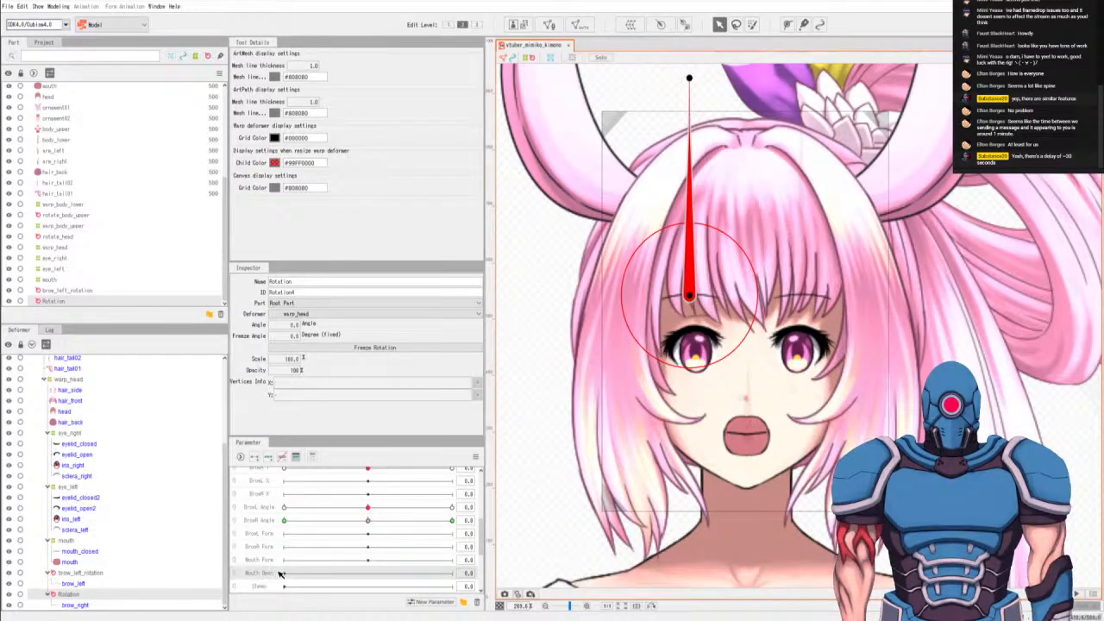
pyautogui.scroll(-2, 779, 434)
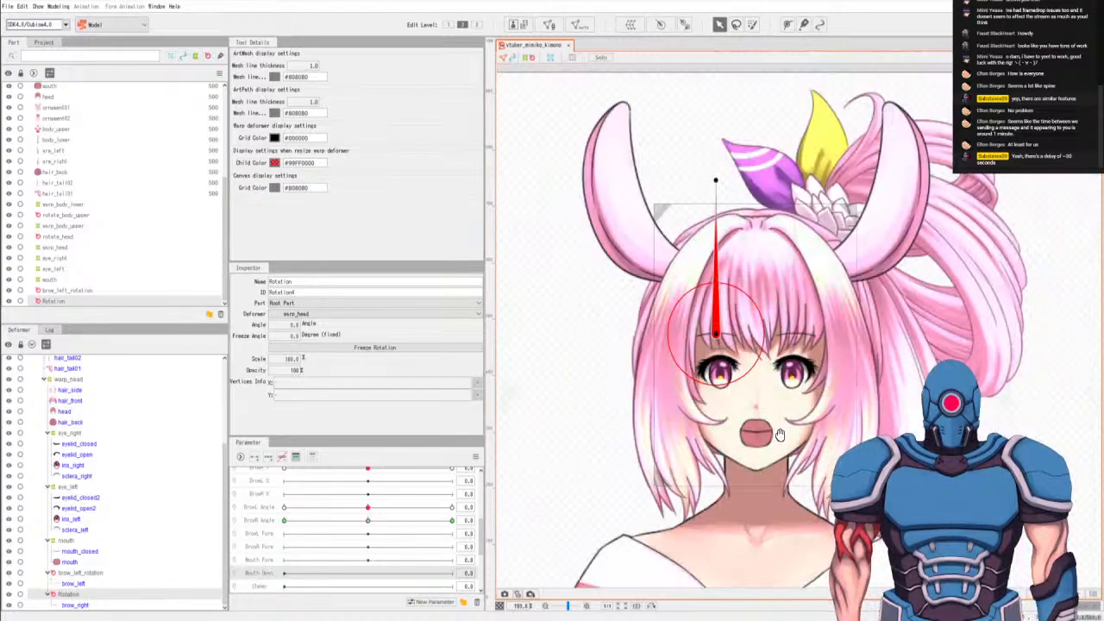
pyautogui.scroll(4, 780, 433)
pyautogui.moveTo(739, 345); pyautogui.dragTo(739, 383)
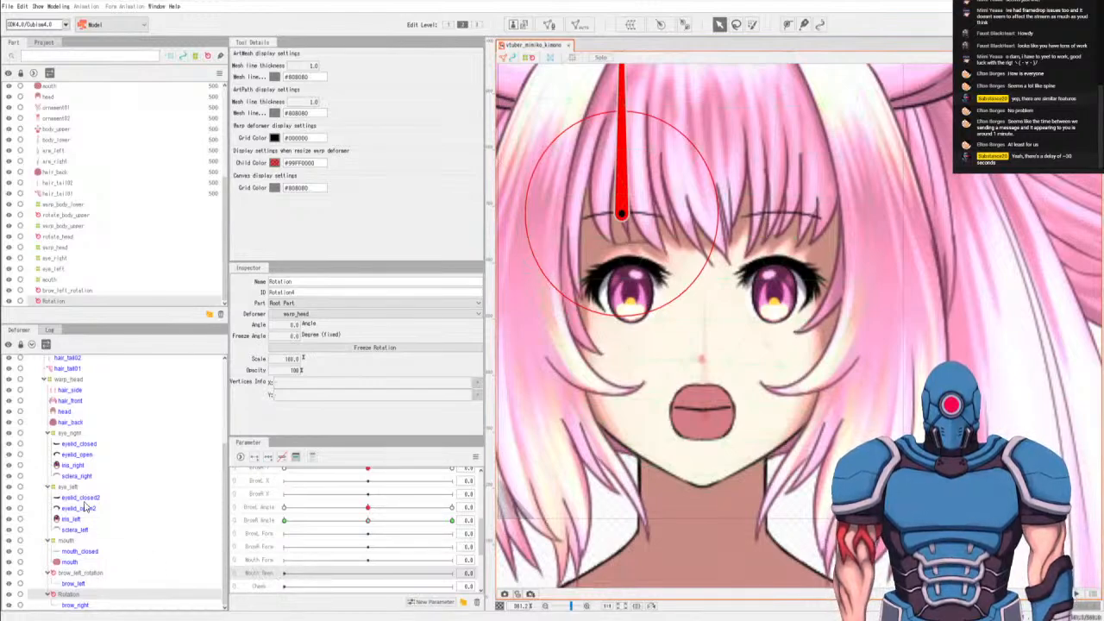
pyautogui.click(79, 552)
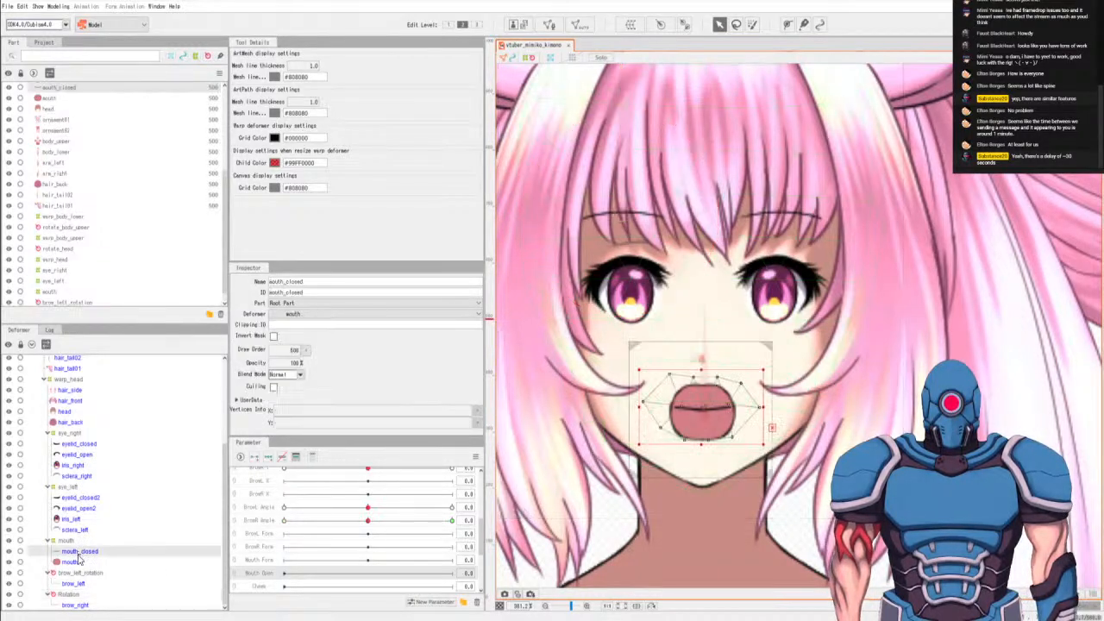
pyautogui.click(69, 562)
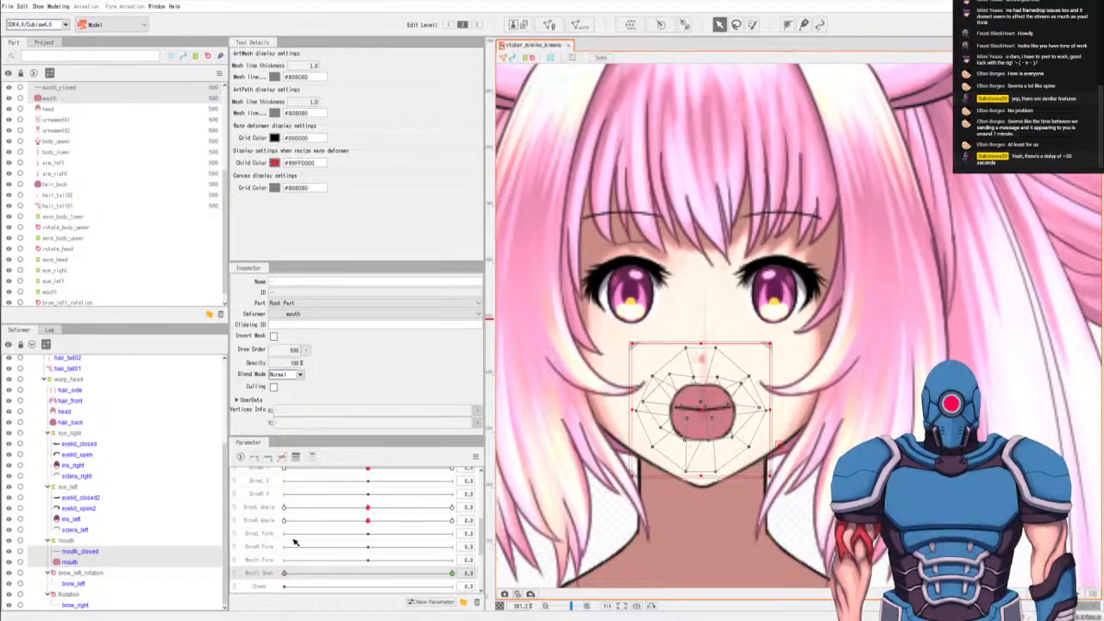
# Regenerate the mouth_closed mesh and the mouth mesh so each fits tightly around its artwork.
pyautogui.click(81, 553)
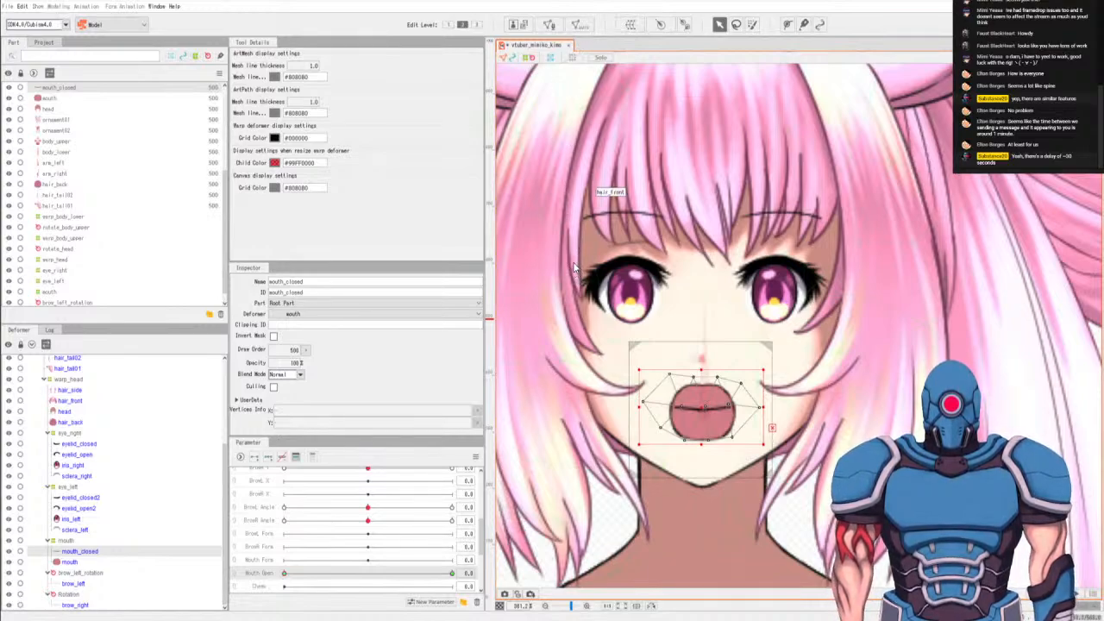
pyautogui.hotkey('ctrl', 'z')
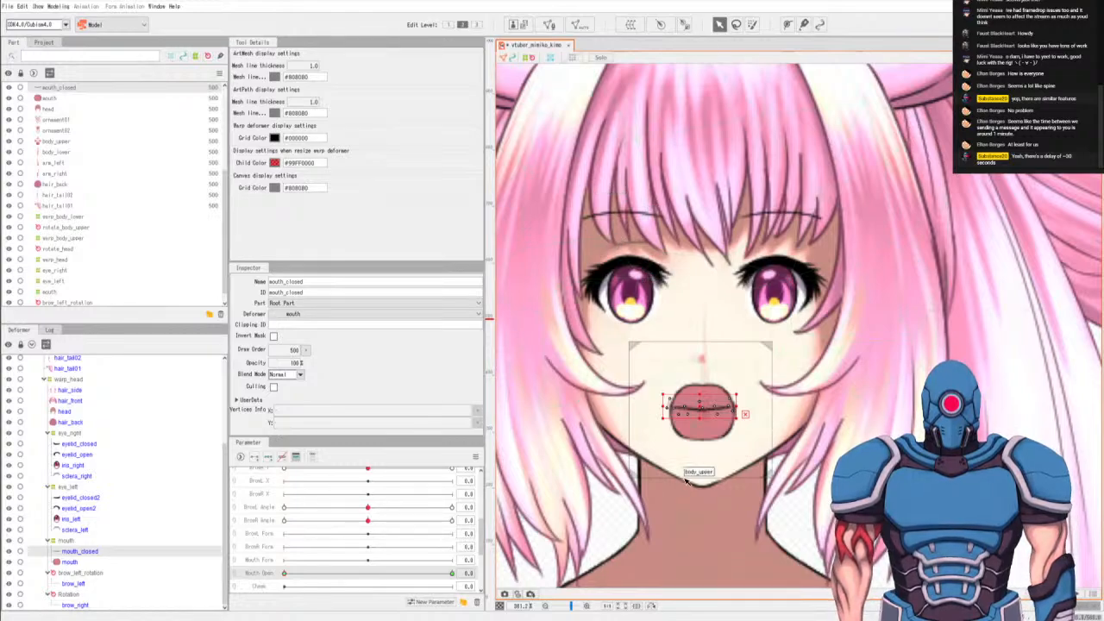
pyautogui.click(697, 434)
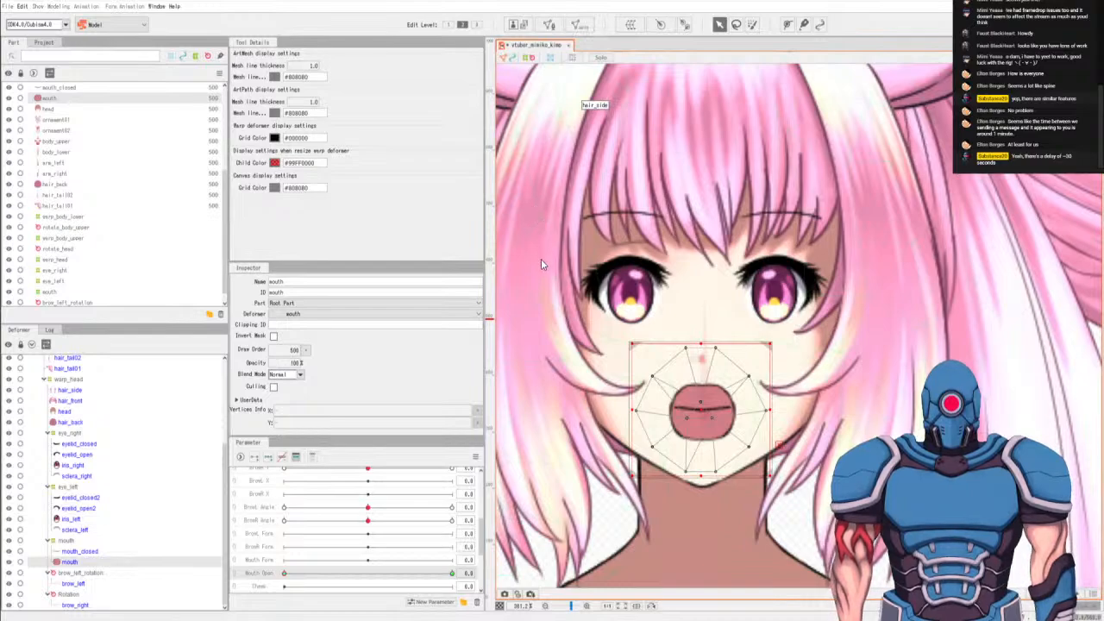
pyautogui.click(536, 290)
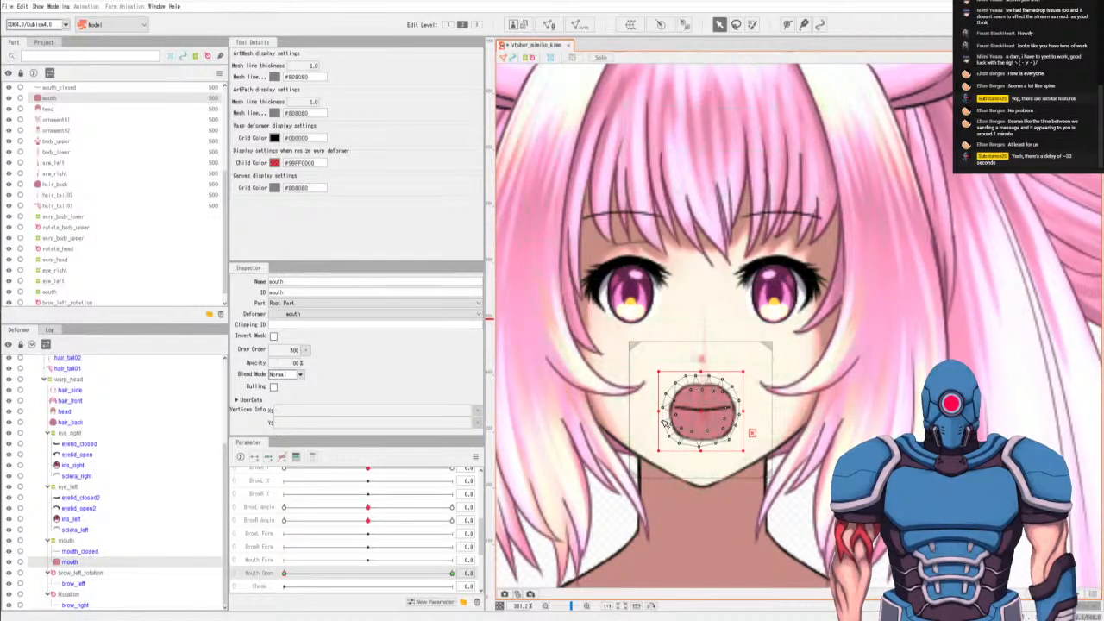
pyautogui.scroll(3, 704, 423)
pyautogui.scroll(2, 703, 424)
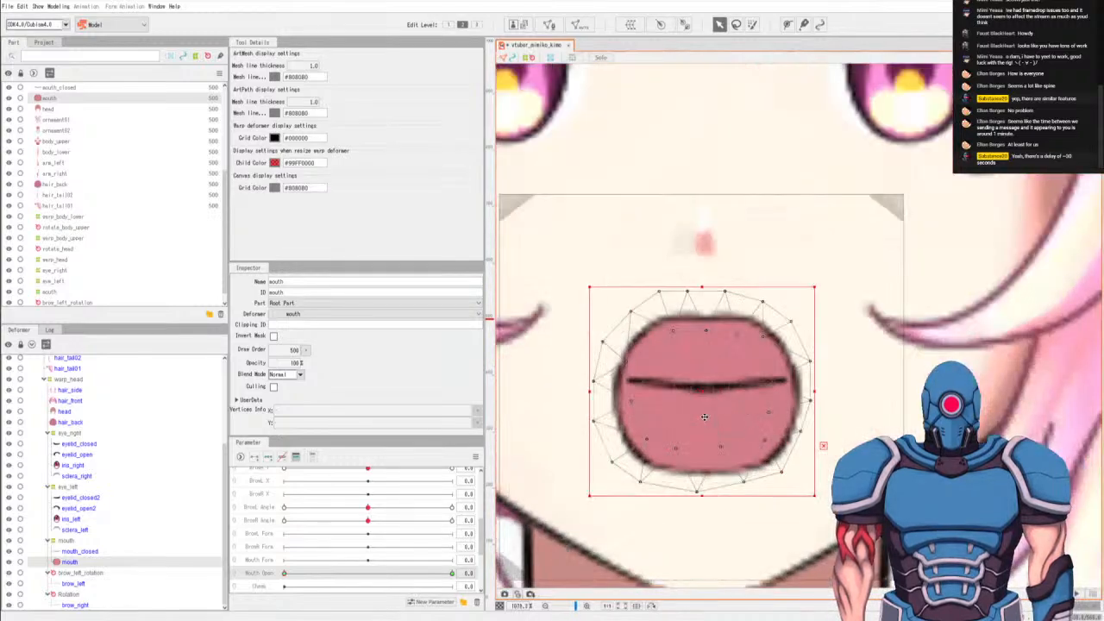
# At the closed end of Mouth Open, set the mouth mesh's draw order to 499 and the mouth_closed mesh's to 510.
pyautogui.scroll(-2, 704, 417)
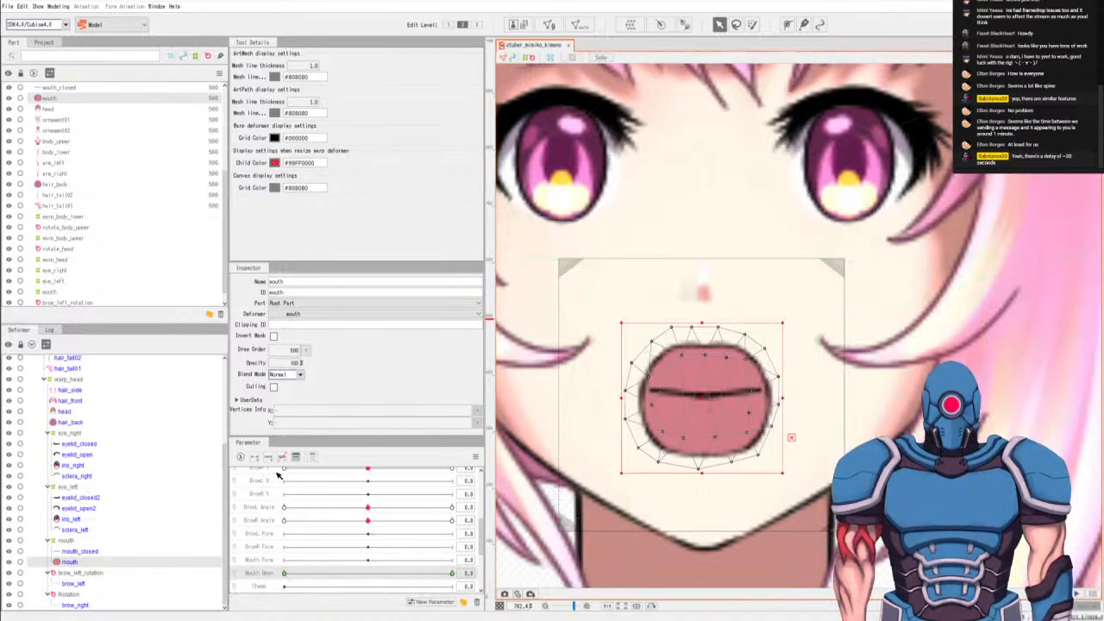
pyautogui.doubleClick(295, 350)
pyautogui.write('499')
pyautogui.press('Return')
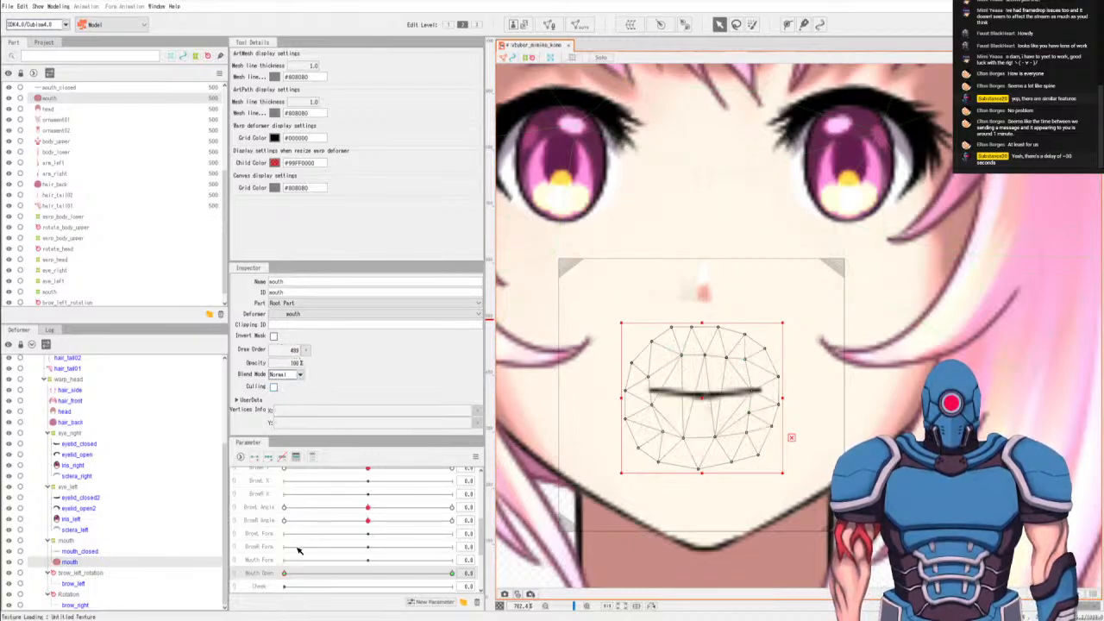
pyautogui.click(95, 551)
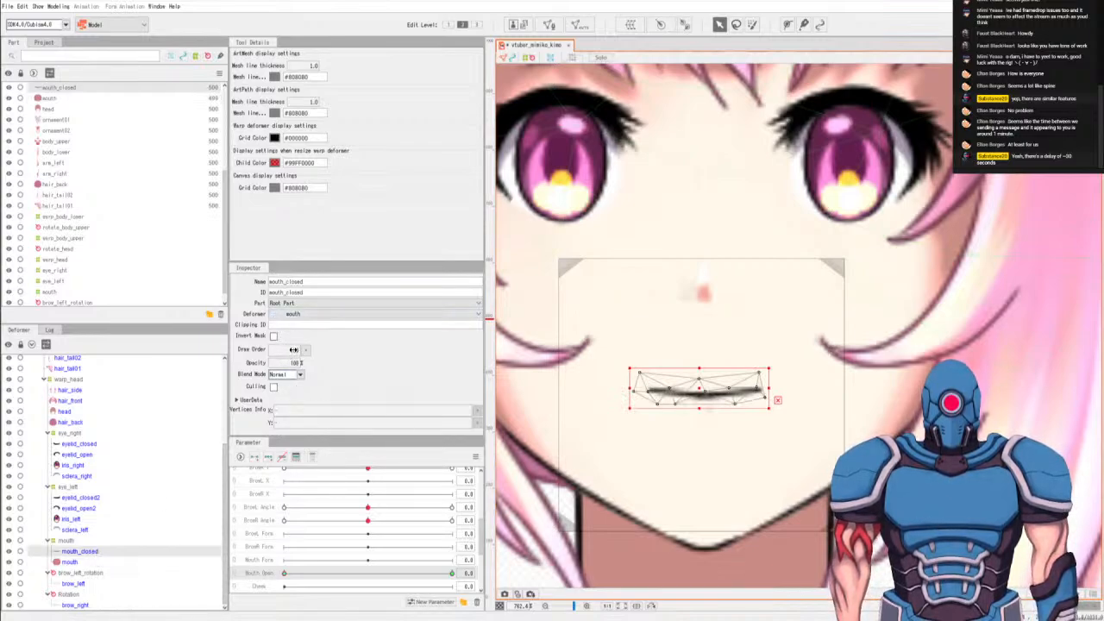
pyautogui.doubleClick(294, 350)
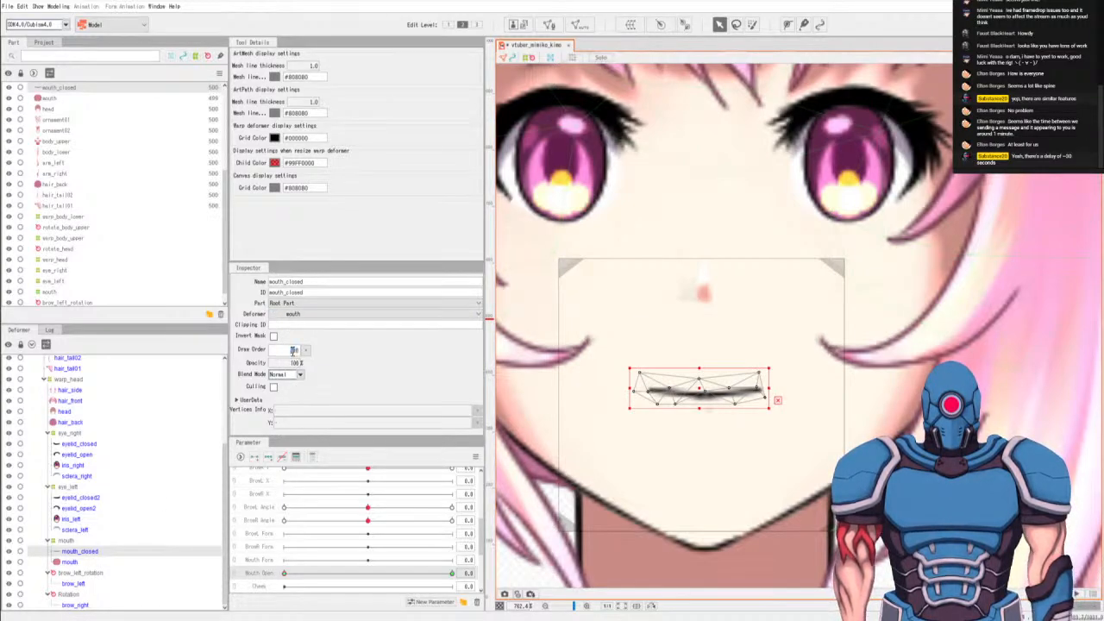
pyautogui.write('510')
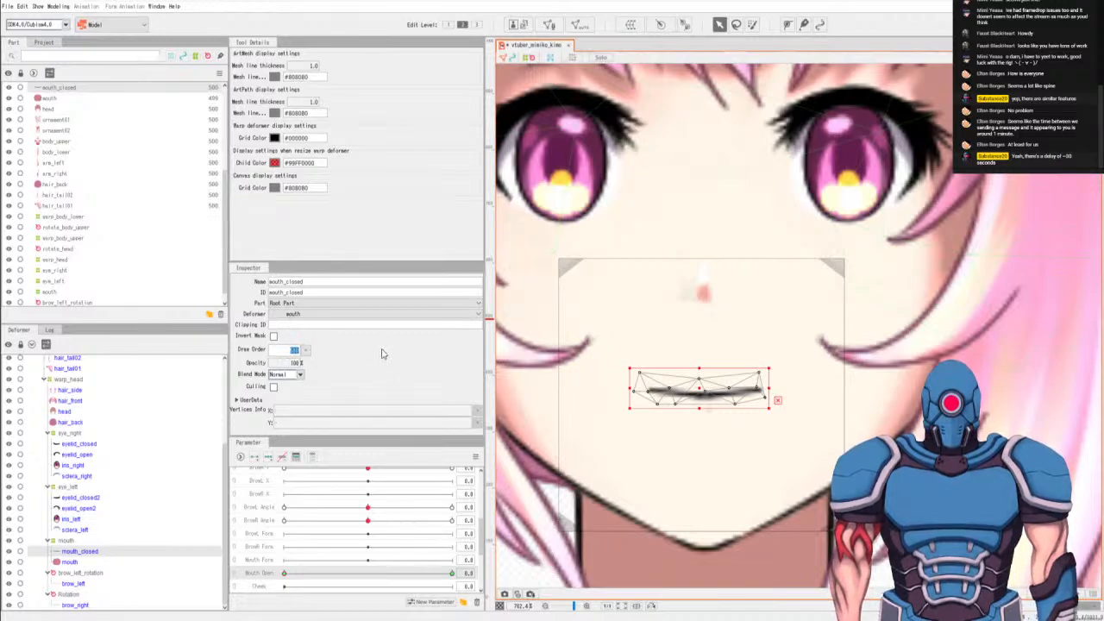
pyautogui.press('Return')
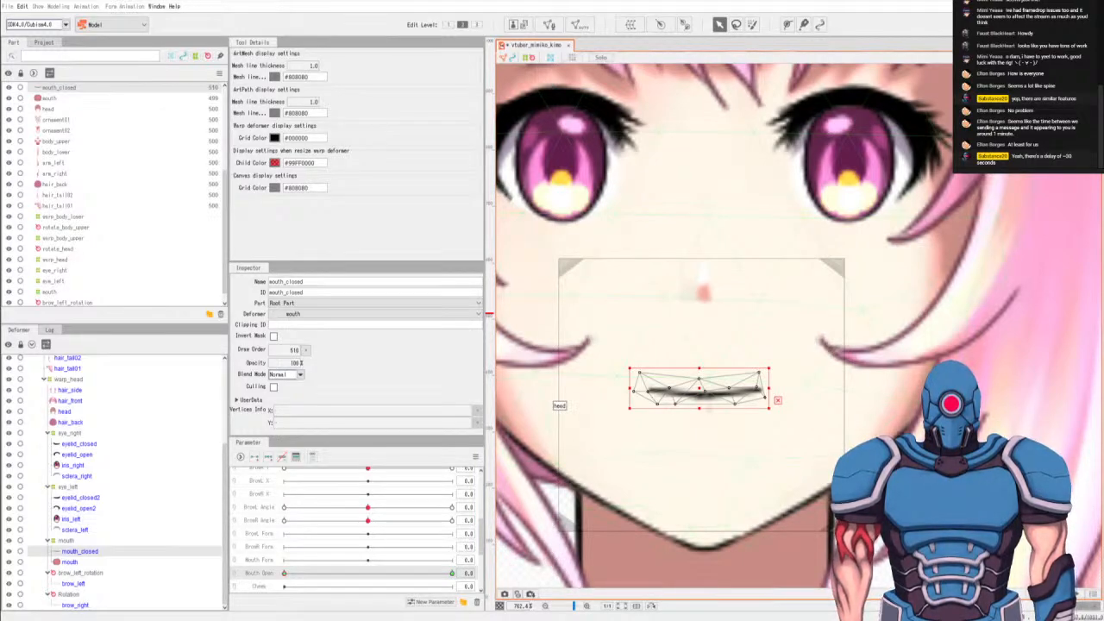
# Add a key just above the closed end of Mouth Open for both mouth meshes, with draw order 499 for mouth_closed and 500 for mouth.
pyautogui.click(295, 574)
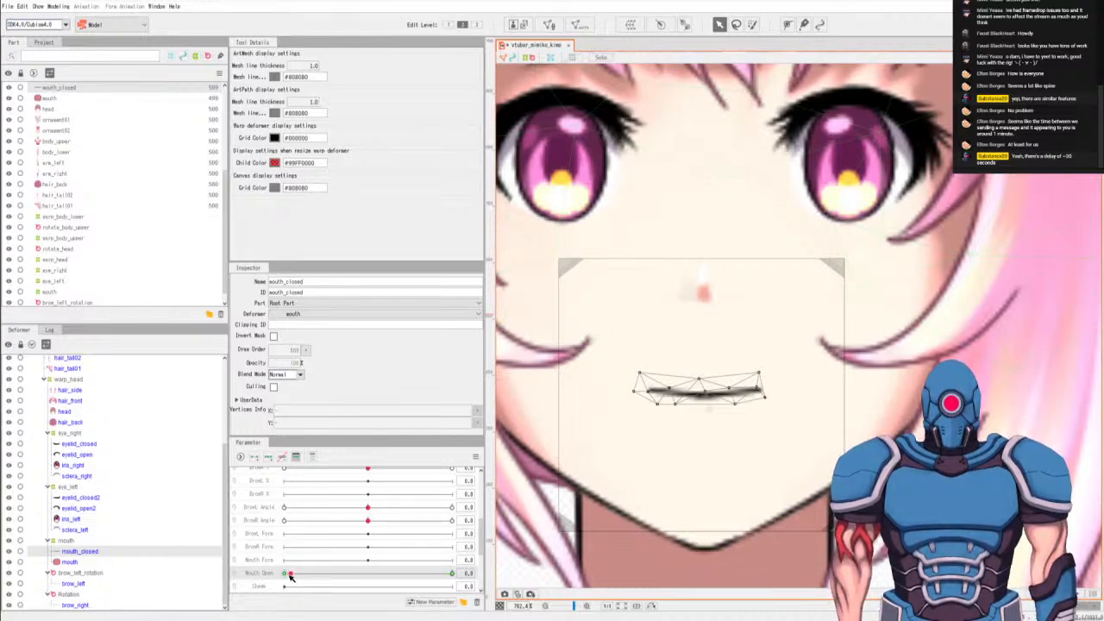
pyautogui.click(69, 561)
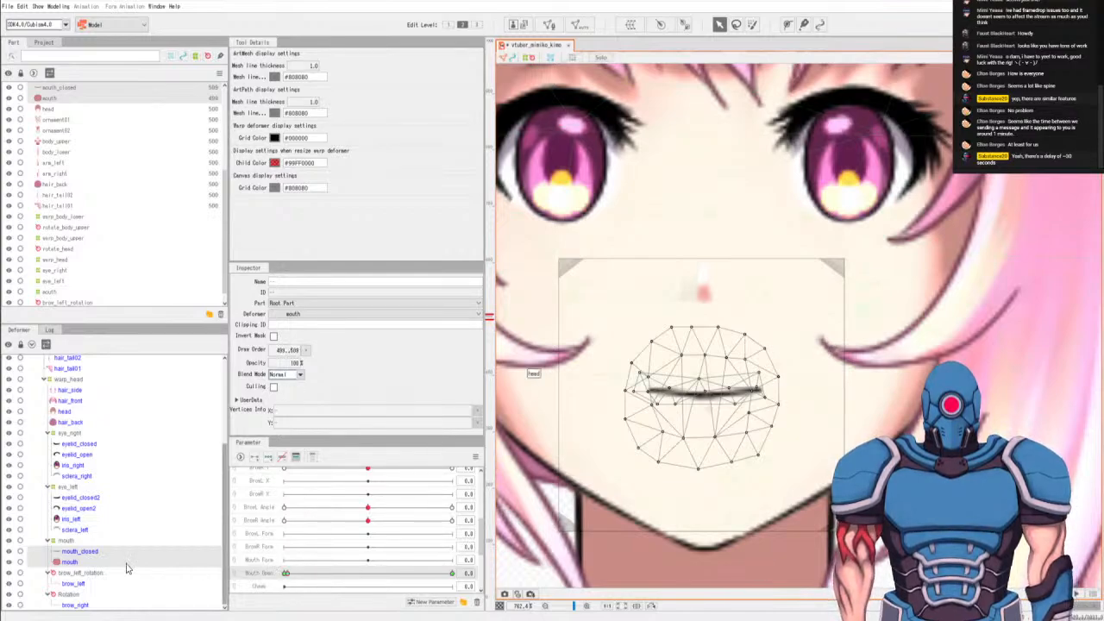
pyautogui.click(95, 553)
pyautogui.click(304, 352)
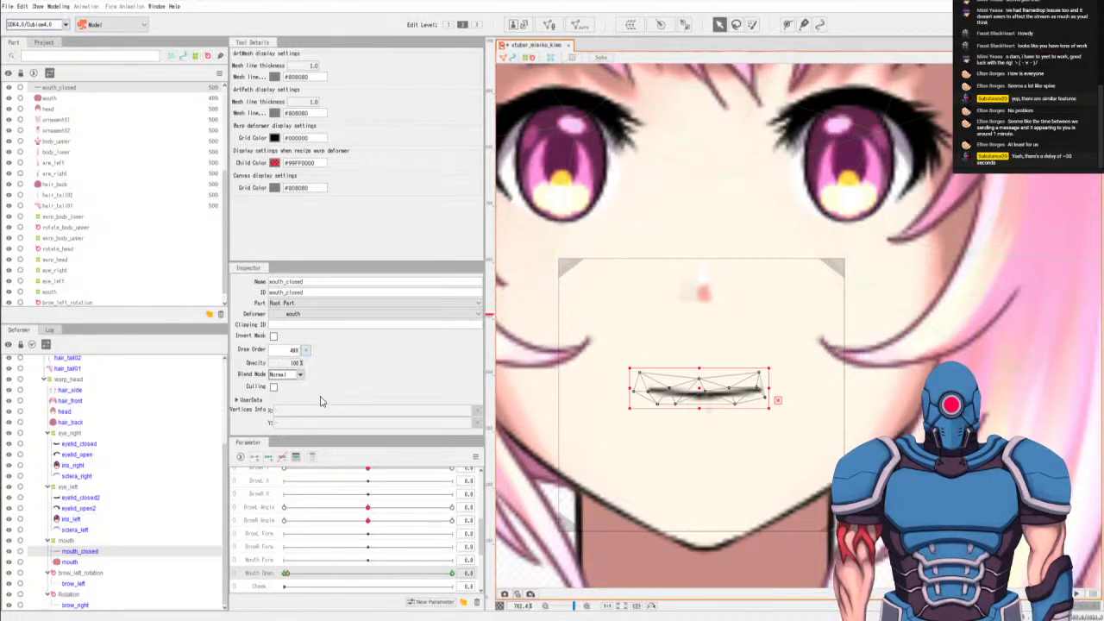
pyautogui.click(89, 561)
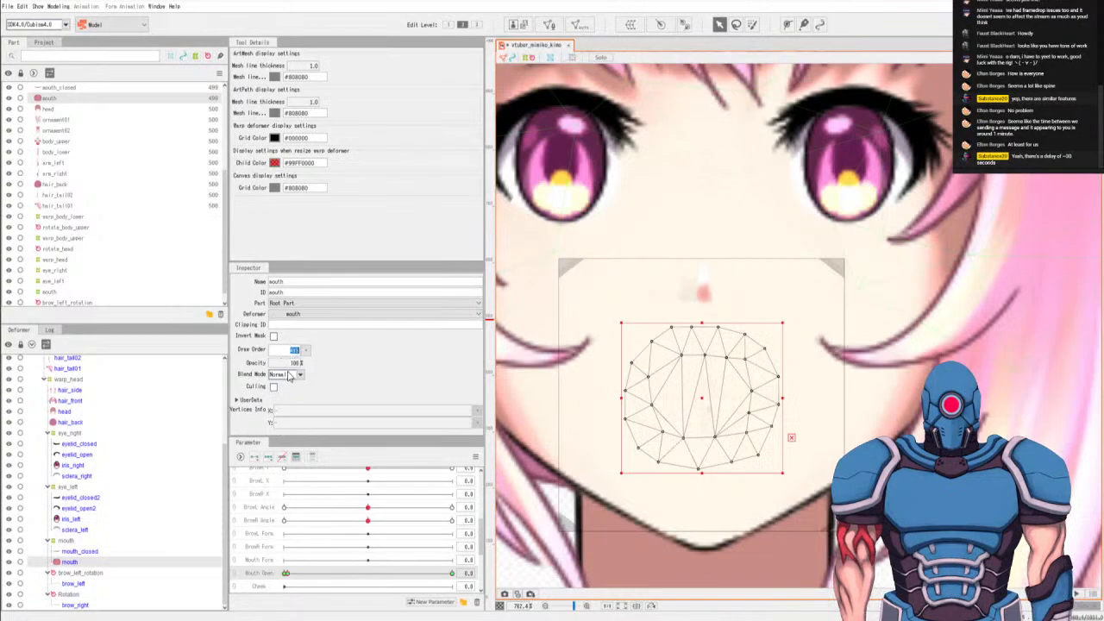
pyautogui.write('500')
pyautogui.press('Return')
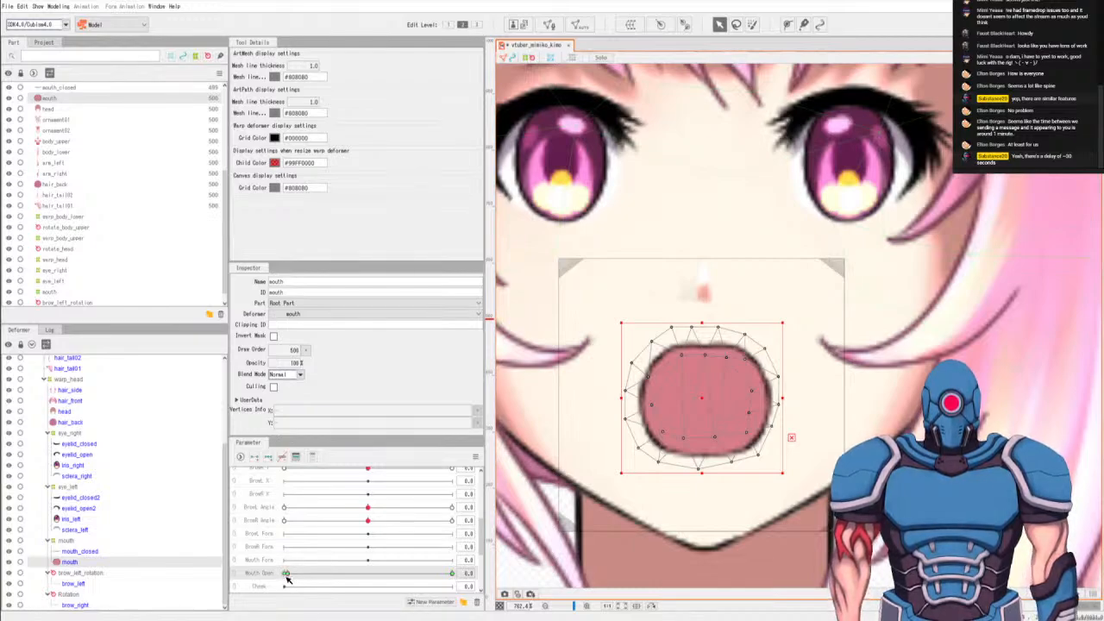
# Return Mouth Open to its closed key and set the mouth mesh's draw order to 500 there.
pyautogui.click(286, 575)
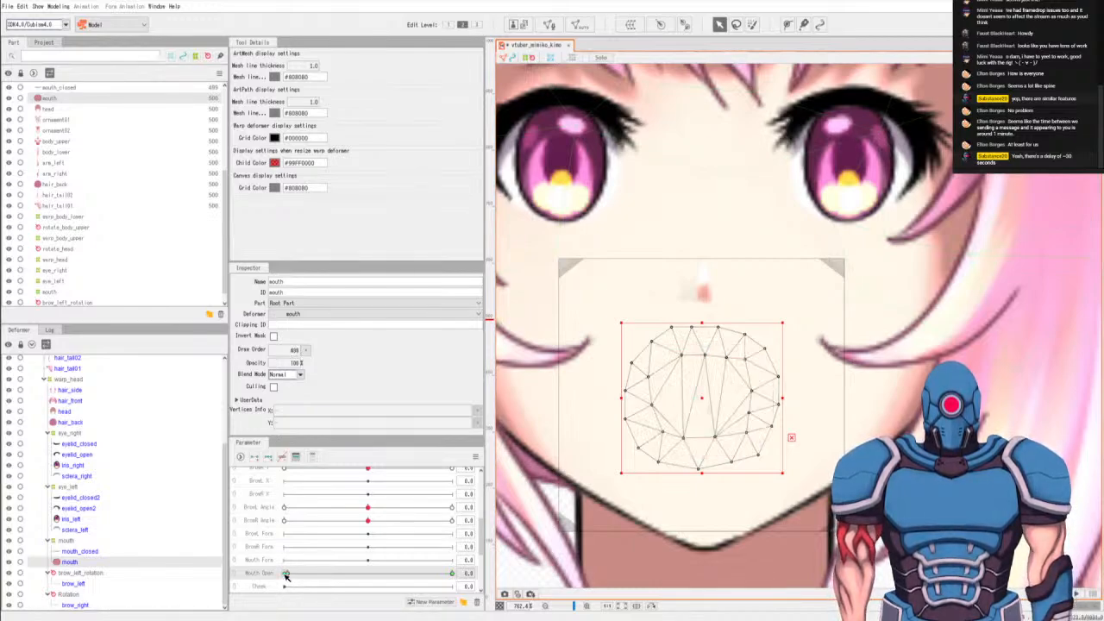
pyautogui.click(286, 574)
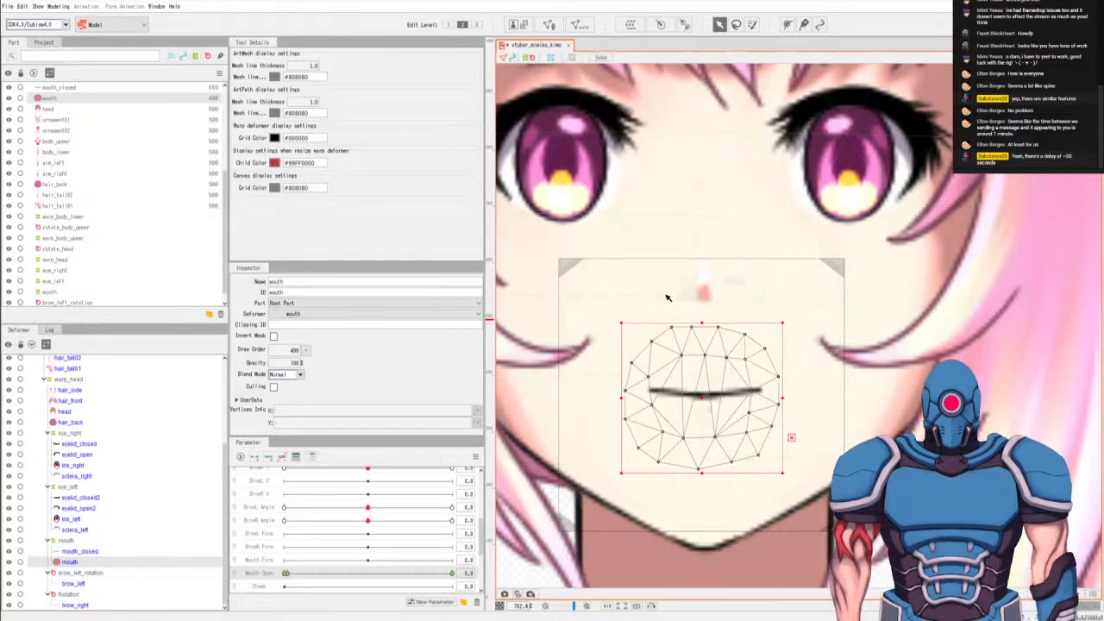
pyautogui.doubleClick(294, 350)
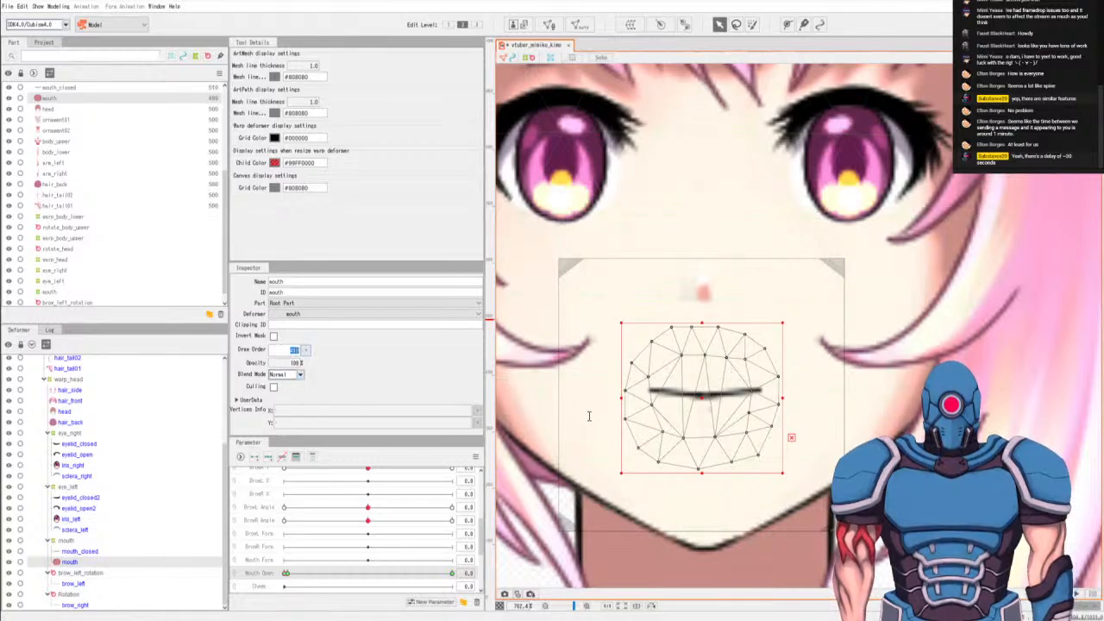
pyautogui.write('500')
pyautogui.press('Return')
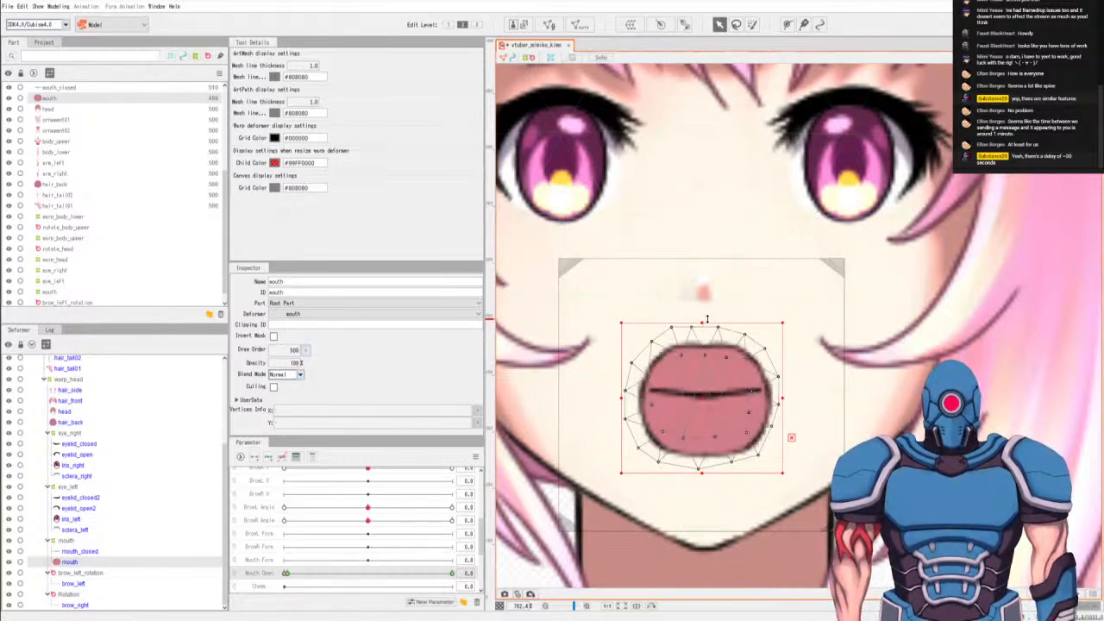
pyautogui.moveTo(702, 323); pyautogui.dragTo(702, 371)
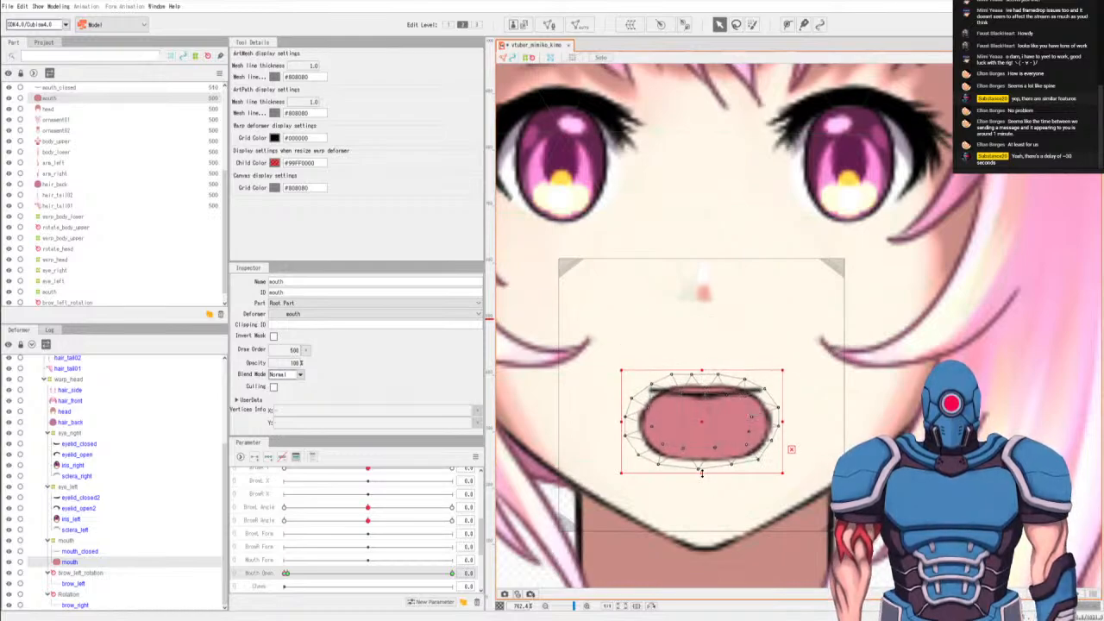
pyautogui.hotkey('ctrl', 'z')
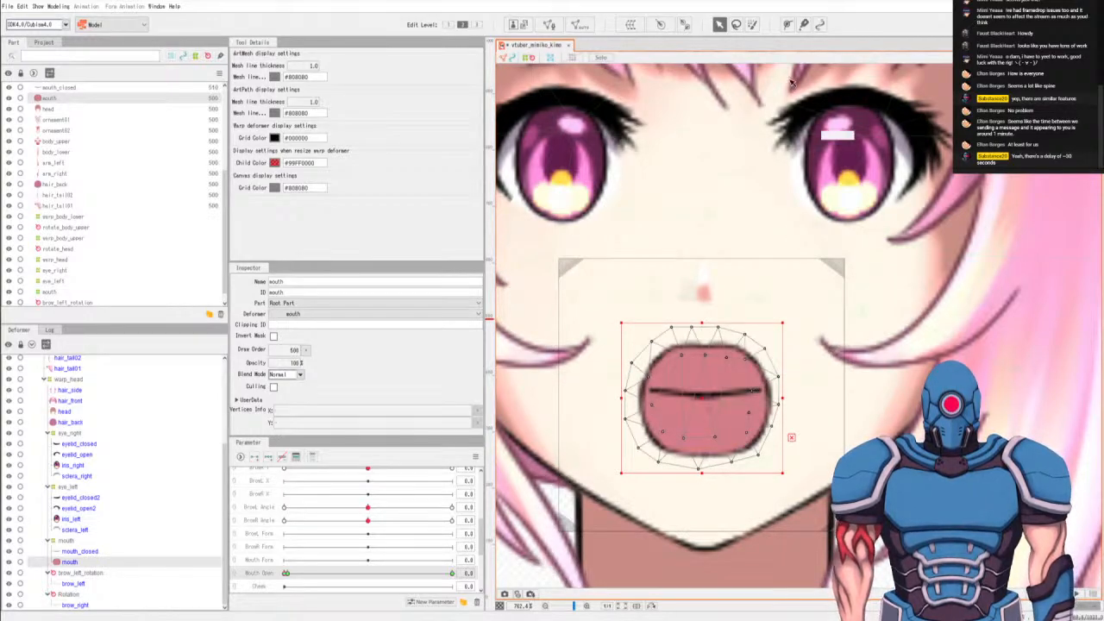
# Start a deform path on the mouth mesh at its upper lip centre, undoing the misplaced points toward the right corner.
pyautogui.click(787, 24)
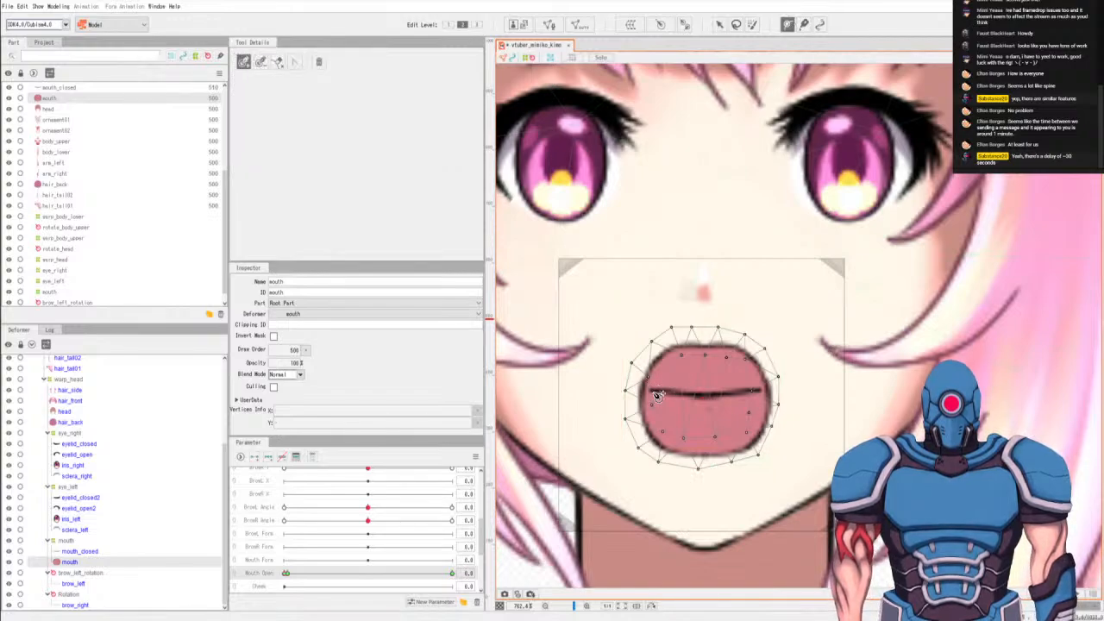
pyautogui.click(707, 355)
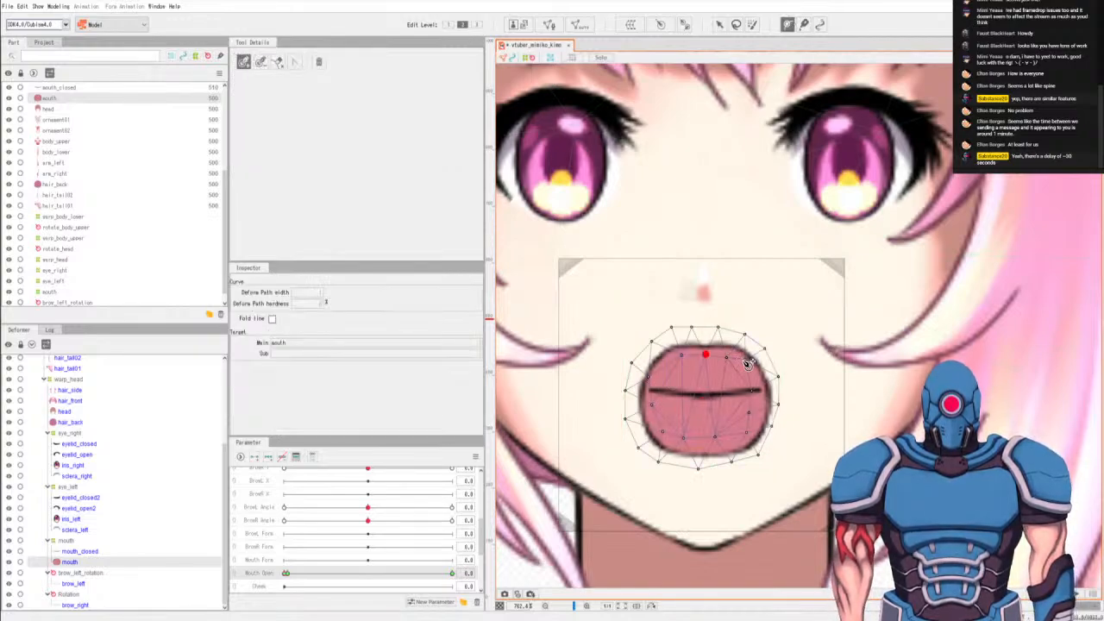
pyautogui.click(751, 372)
pyautogui.moveTo(751, 372)
pyautogui.mouseDown()
pyautogui.moveTo(726, 357)
pyautogui.moveTo(757, 368)
pyautogui.moveTo(748, 364)
pyautogui.mouseUp()
pyautogui.click(763, 395)
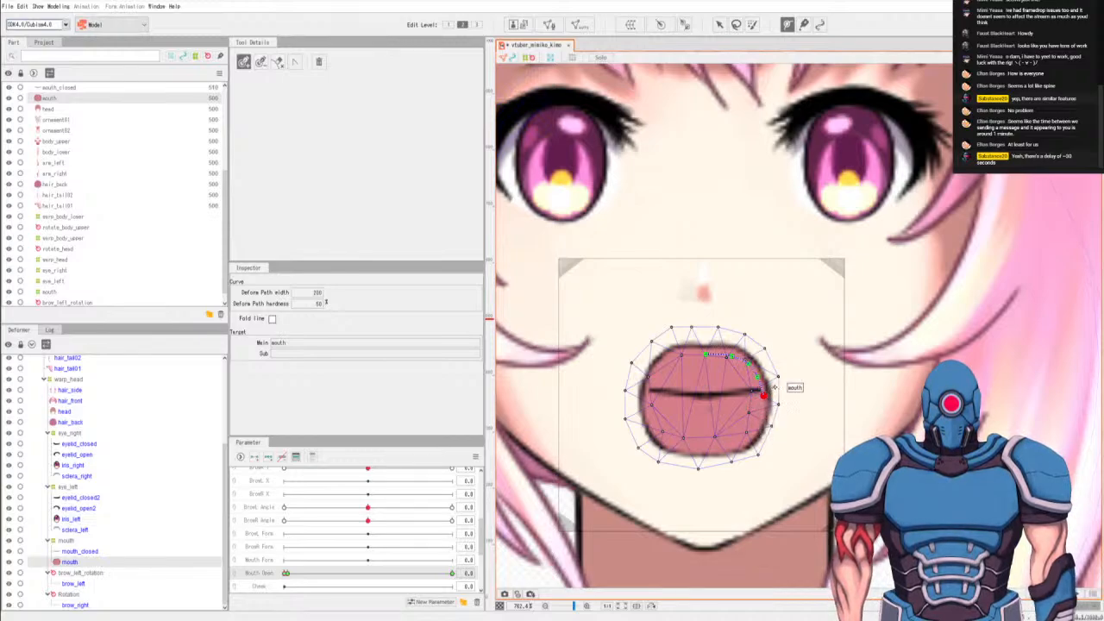
pyautogui.hotkey('ctrl', 'z')
pyautogui.hotkey('ctrl', 'z')
pyautogui.hotkey('ctrl', 'z')
pyautogui.hotkey('ctrl', 'z')
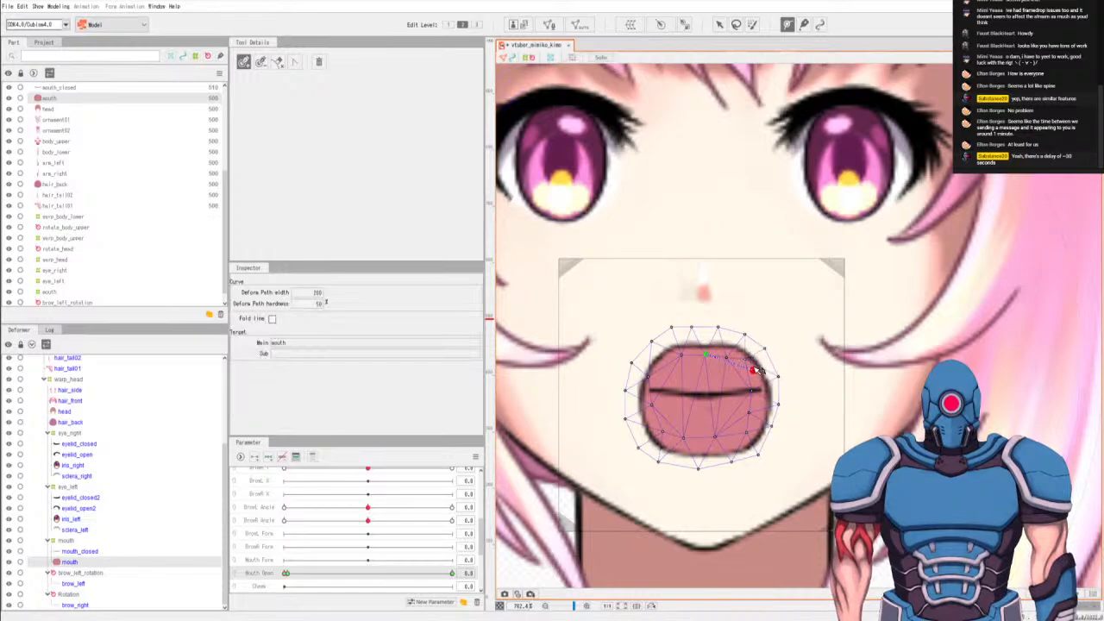
# Continue the deform path around the right side of the mouth to its lower right curve, adjusting the side points to the outline.
pyautogui.click(734, 356)
pyautogui.click(752, 368)
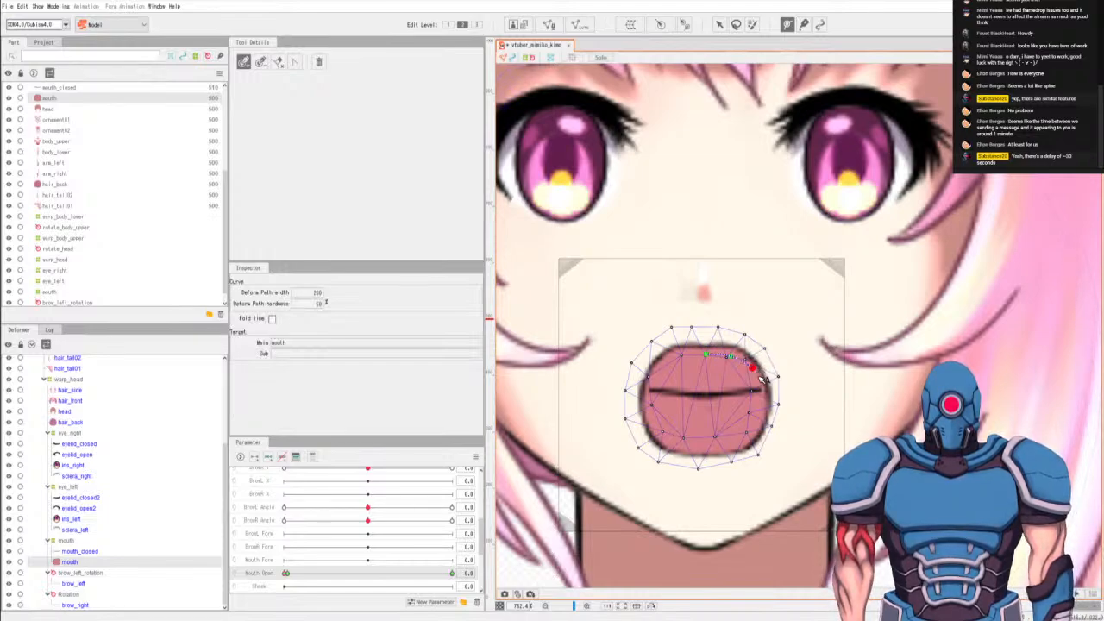
pyautogui.click(764, 390)
pyautogui.click(761, 415)
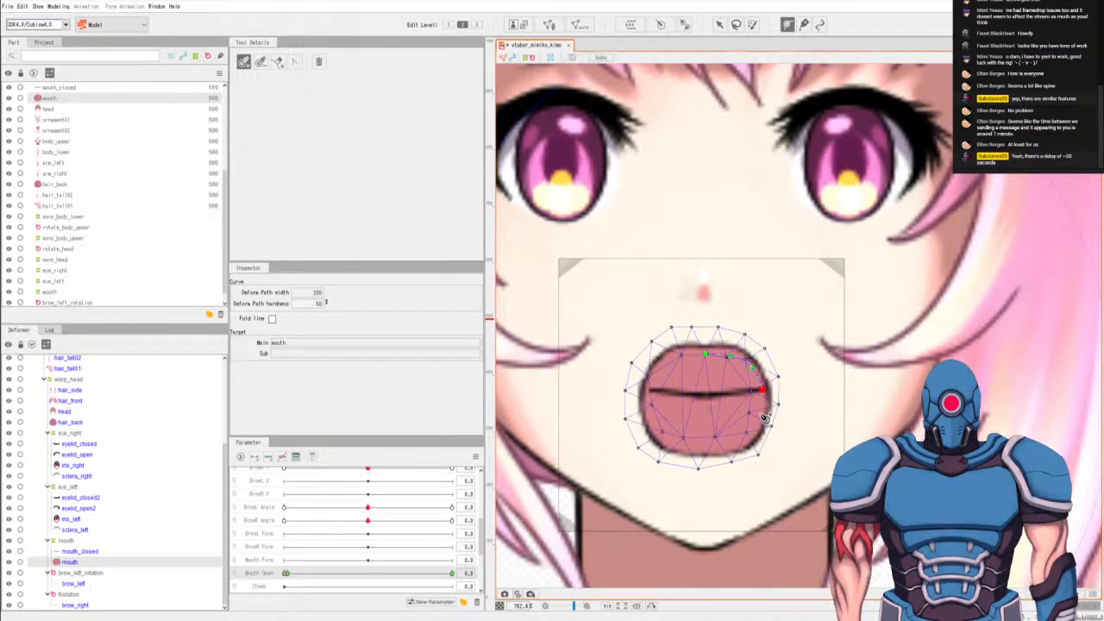
pyautogui.click(740, 441)
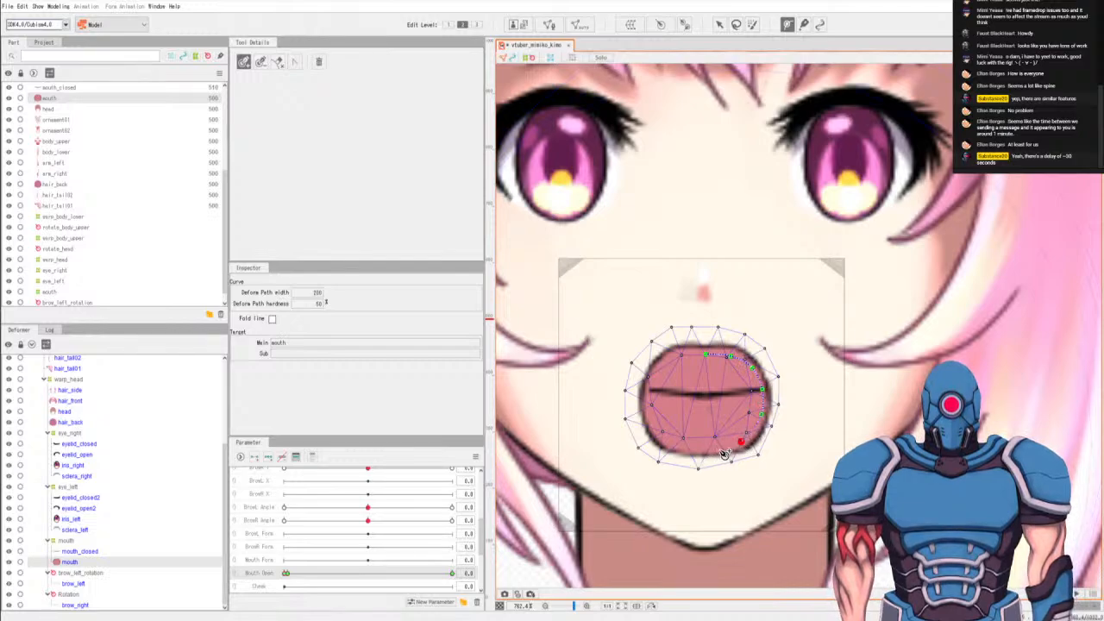
pyautogui.click(761, 415)
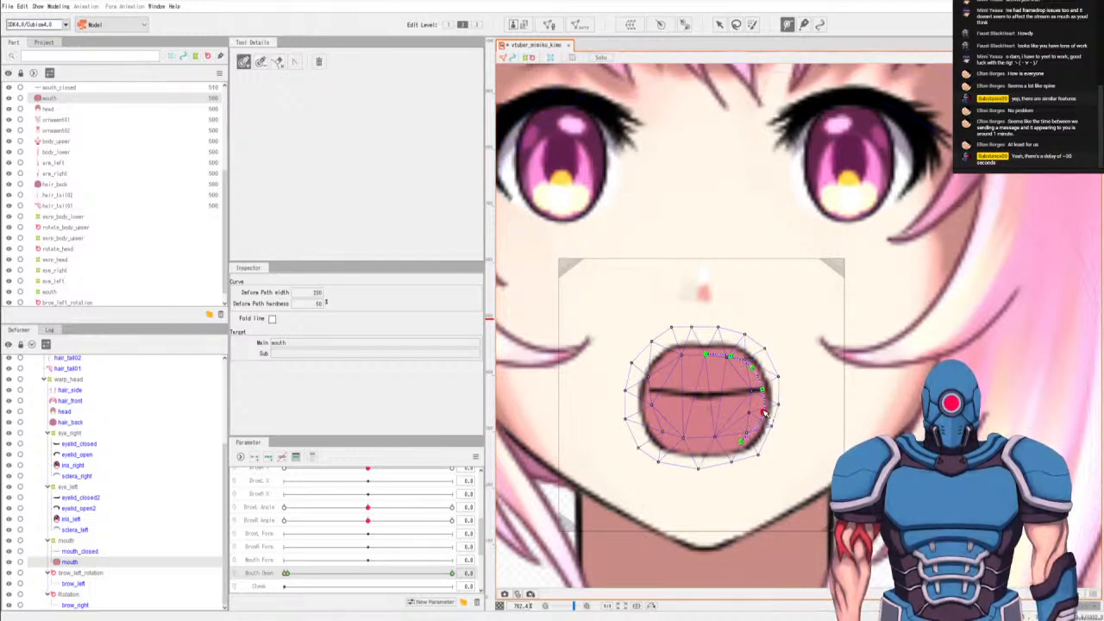
pyautogui.click(763, 392)
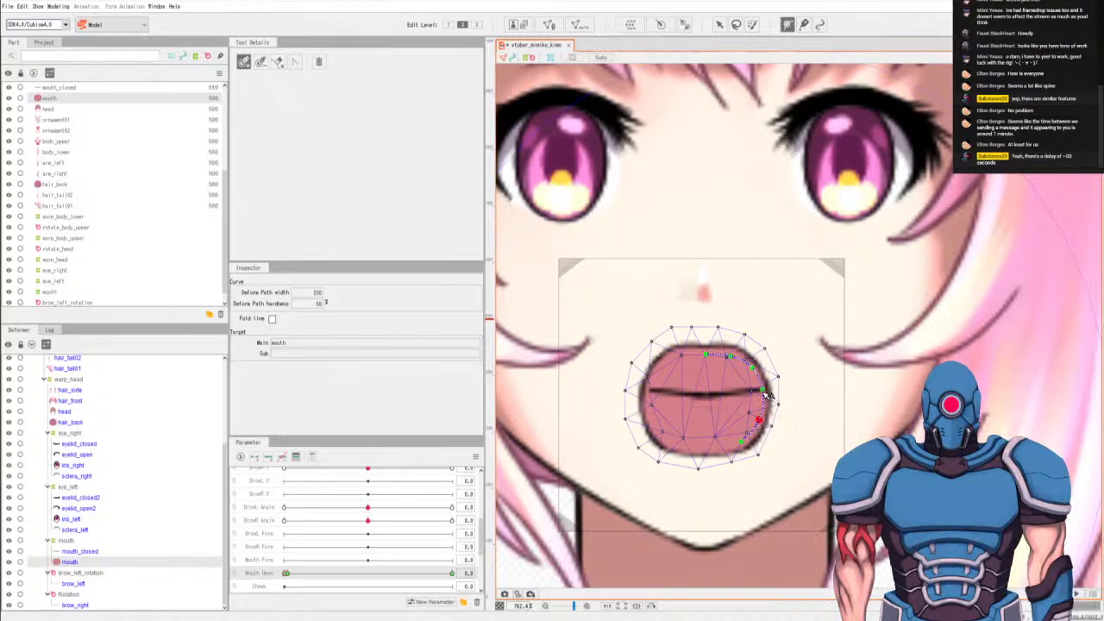
# Trace the deform path along the mouth's bottom and left side, close it at the first point, and even out the lower left points.
pyautogui.click(704, 448)
pyautogui.click(658, 435)
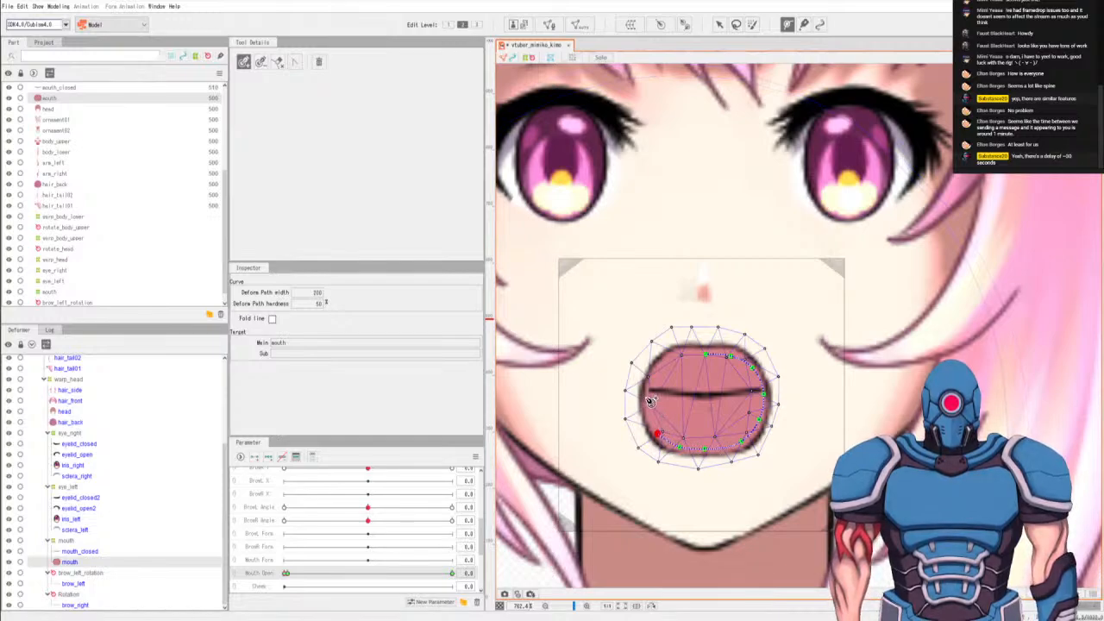
pyautogui.click(647, 398)
pyautogui.click(657, 372)
pyautogui.click(681, 356)
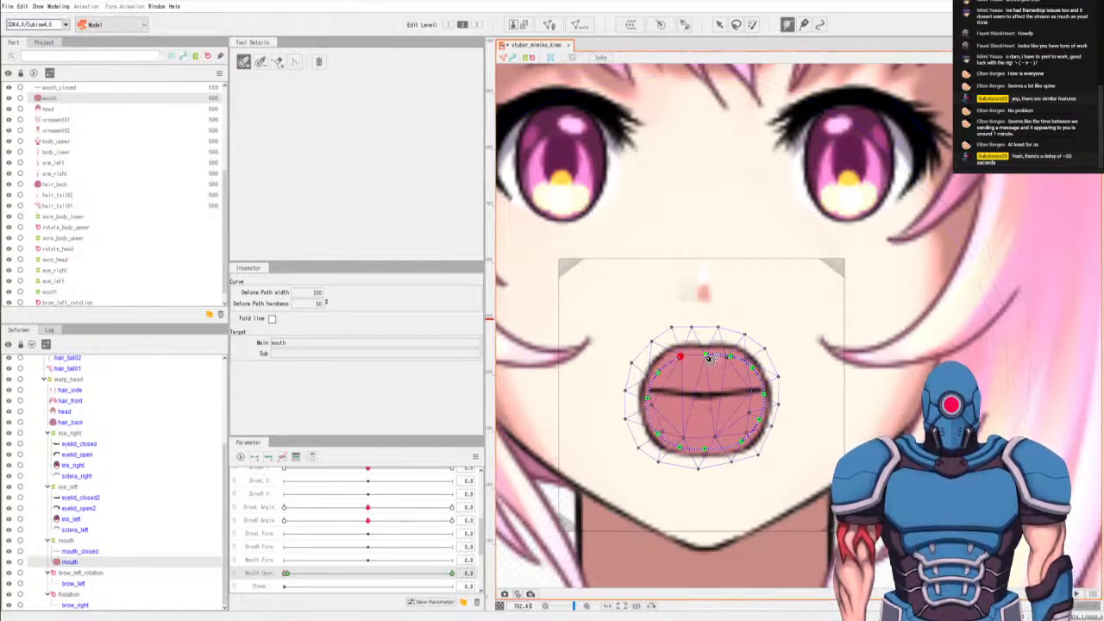
pyautogui.click(706, 354)
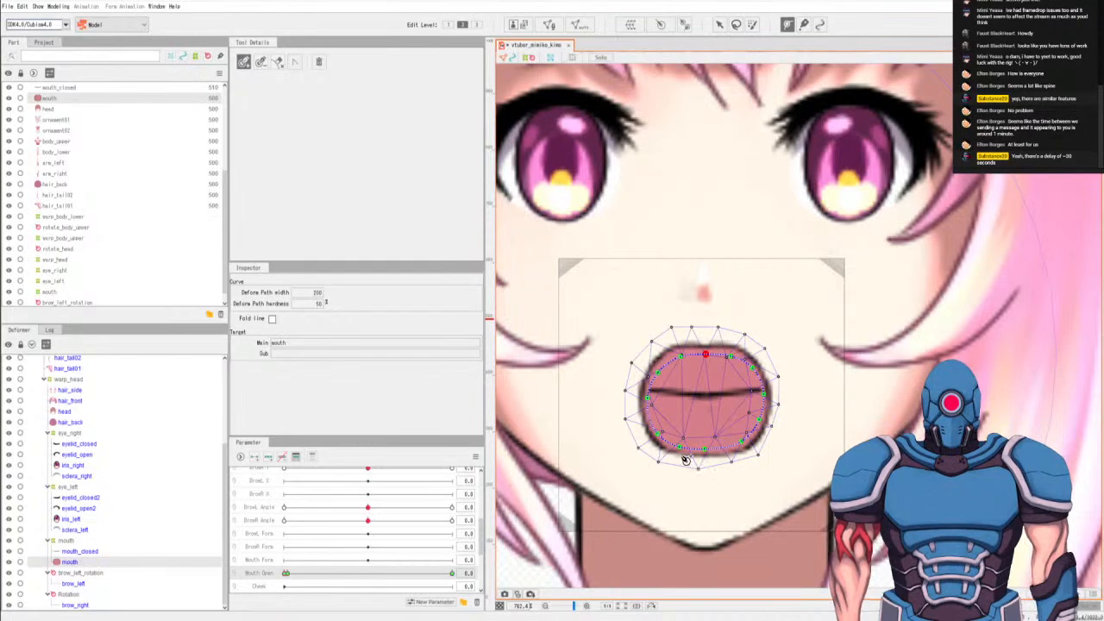
pyautogui.click(654, 422)
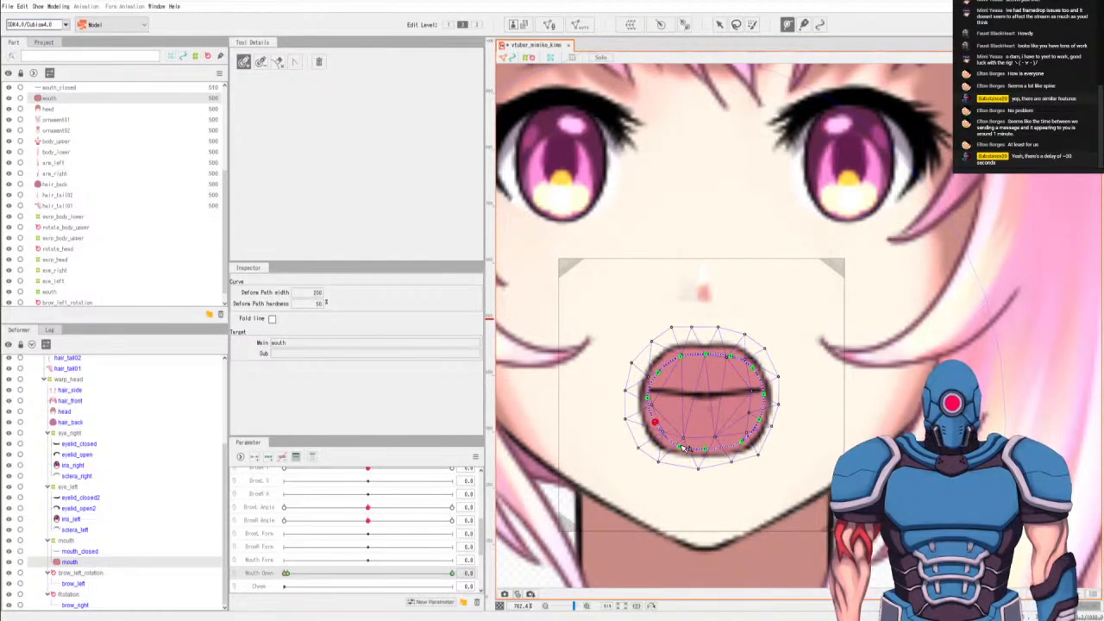
pyautogui.click(679, 443)
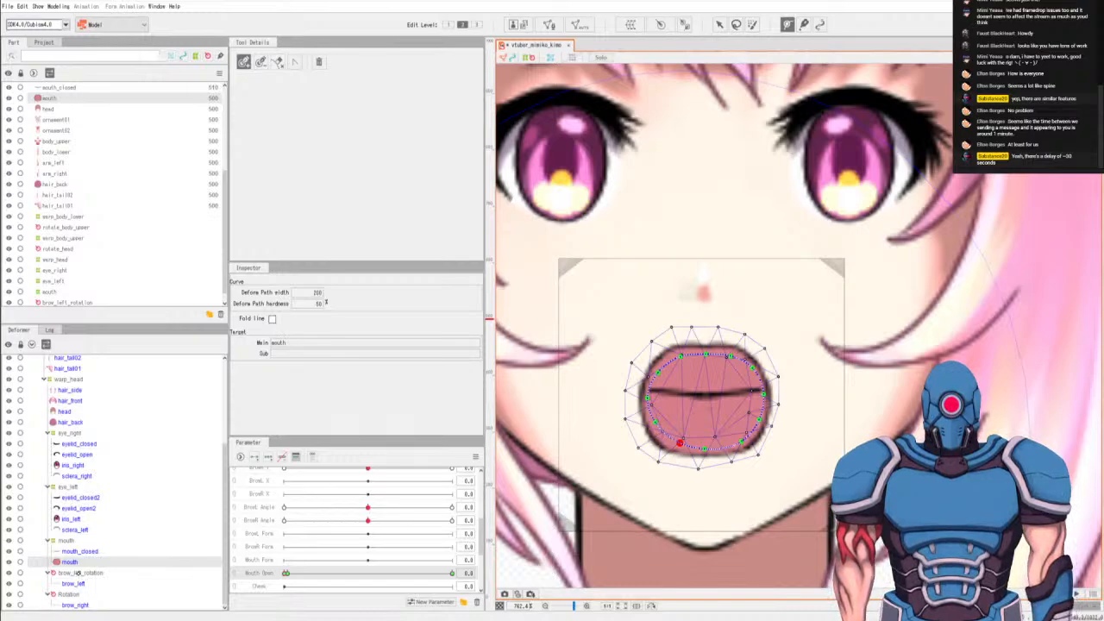
# Squash the mouth mesh vertically from above and below into a thin sliver over the closed mouth line.
pyautogui.click(69, 561)
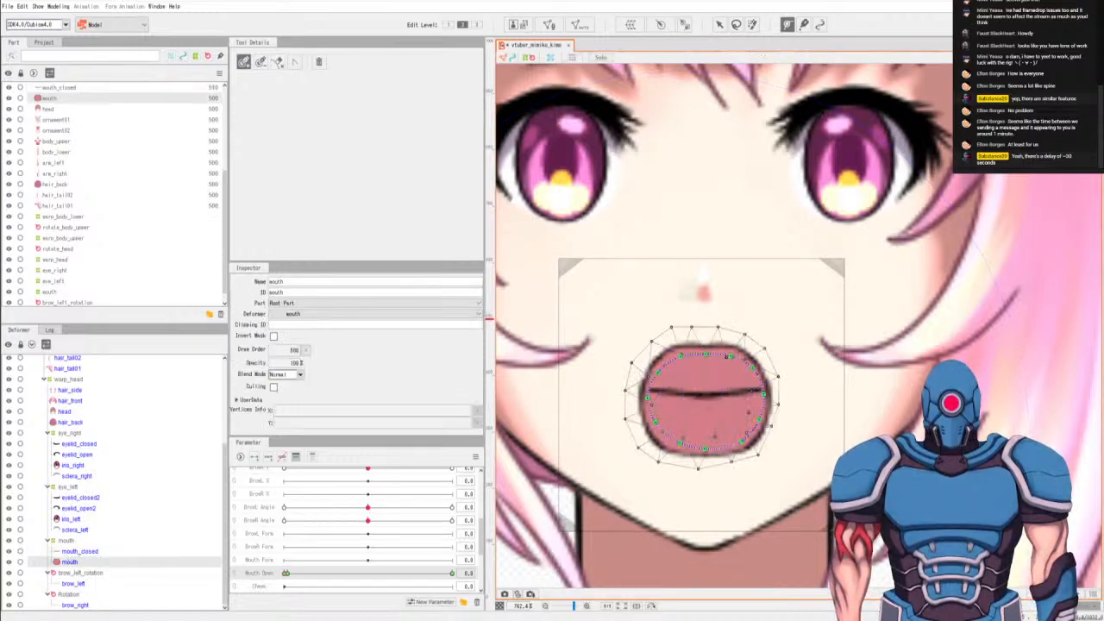
pyautogui.click(720, 24)
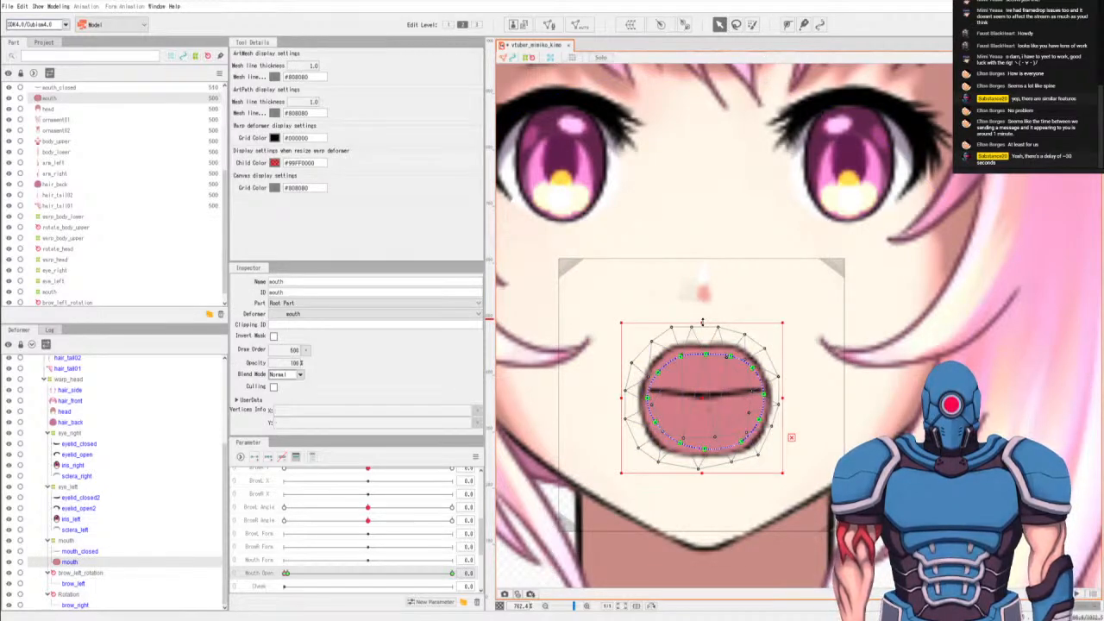
pyautogui.moveTo(700, 324); pyautogui.dragTo(700, 371)
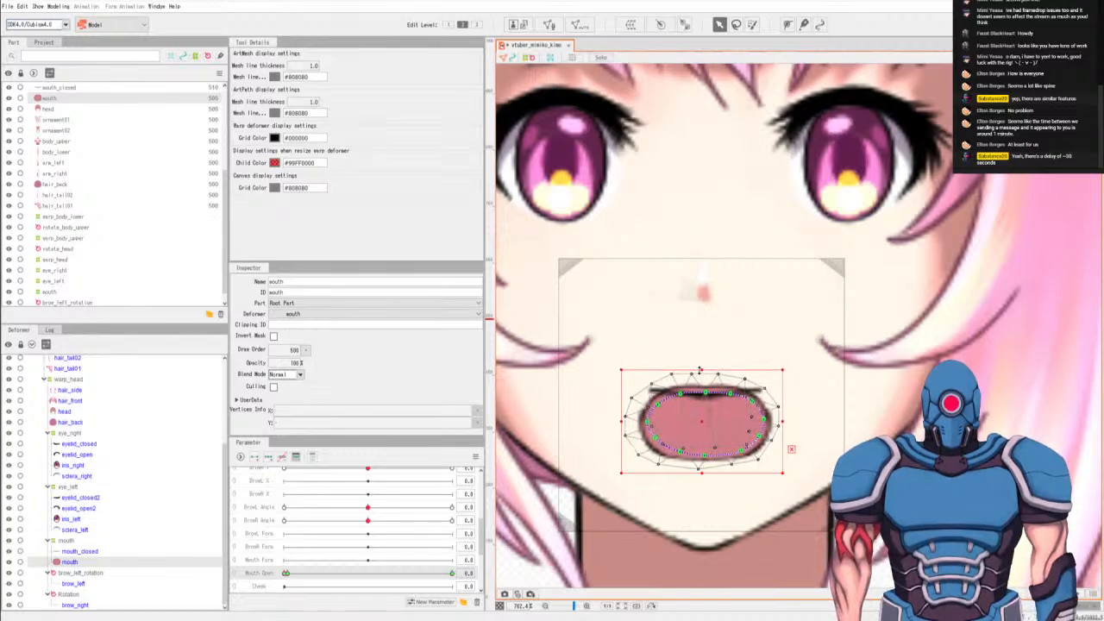
pyautogui.moveTo(703, 472); pyautogui.dragTo(704, 399)
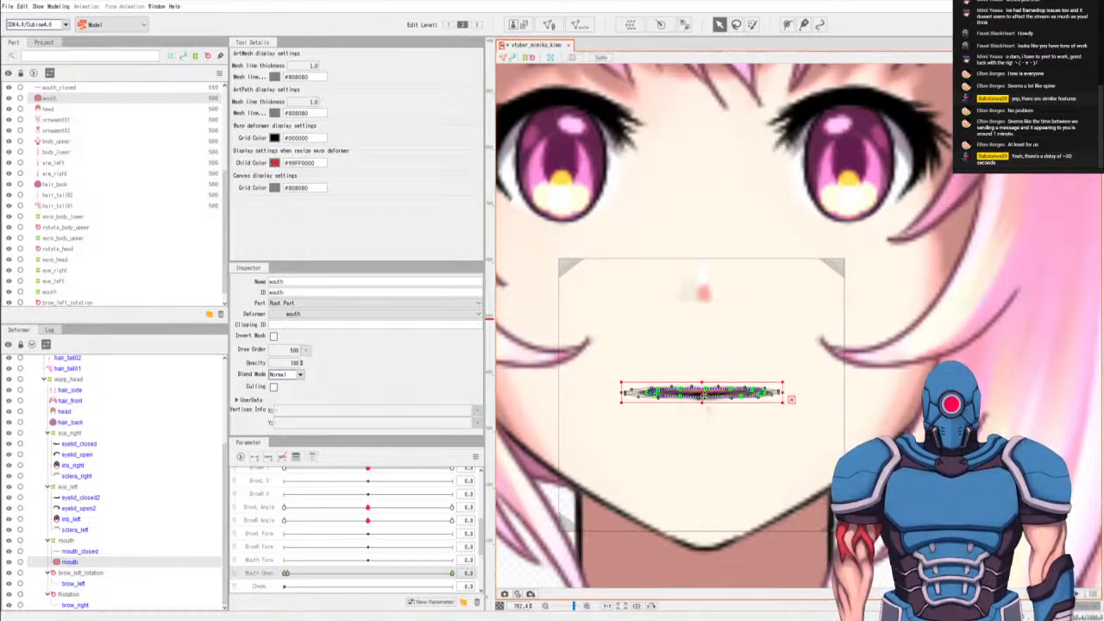
# At the second Mouth Open key, set the mouth mesh's draw order to 500 and squash the mesh down from its upper edge.
pyautogui.click(288, 575)
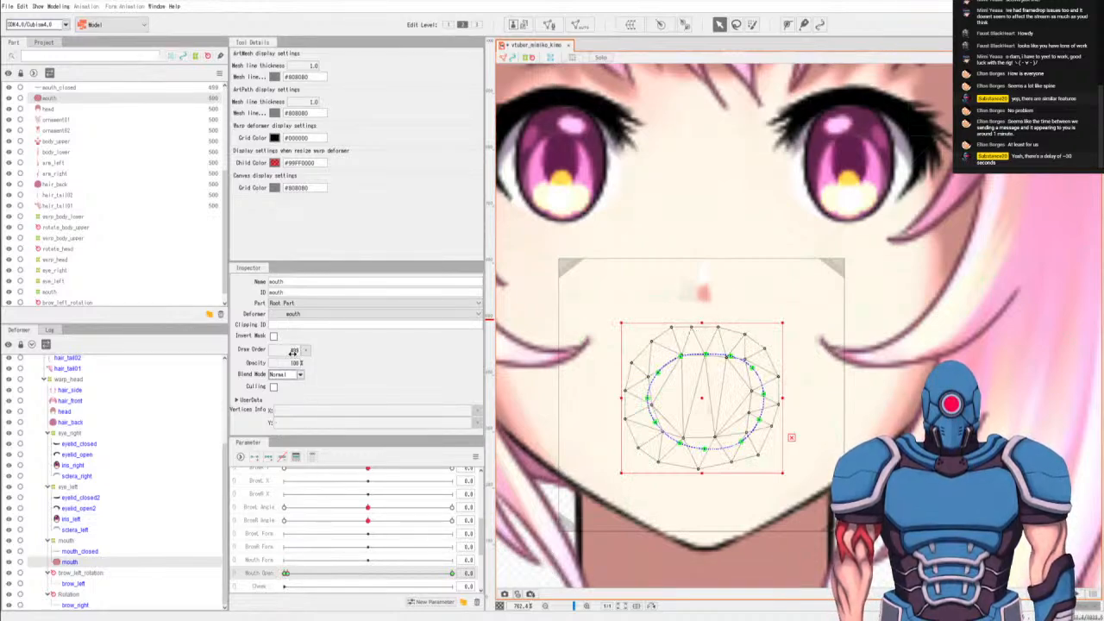
pyautogui.doubleClick(294, 349)
pyautogui.write('500')
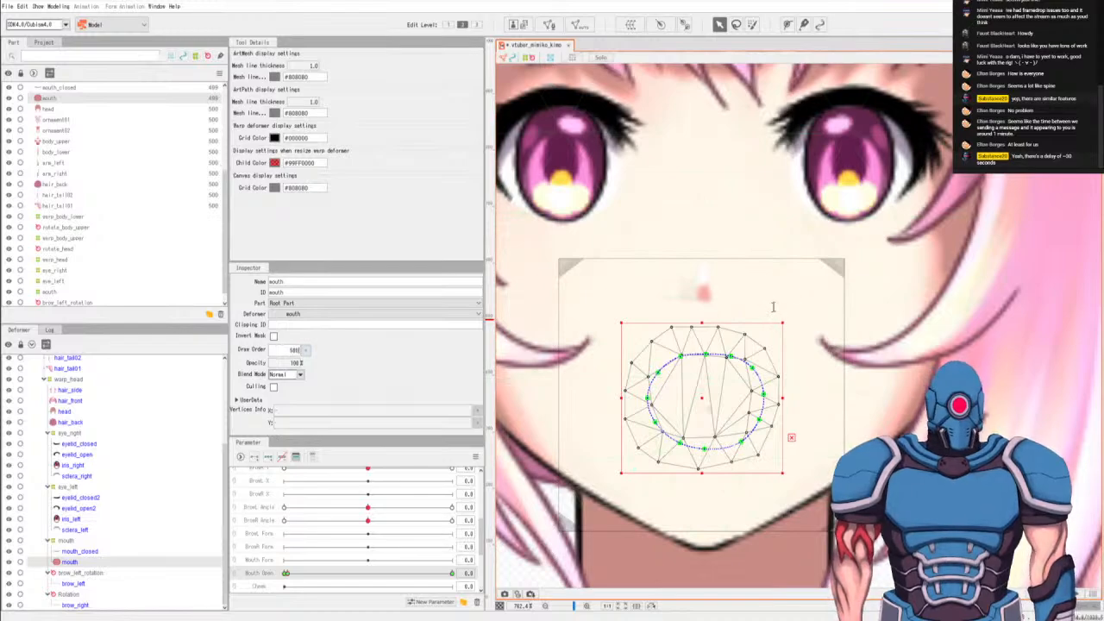
pyautogui.press('Return')
pyautogui.moveTo(703, 333); pyautogui.dragTo(703, 394)
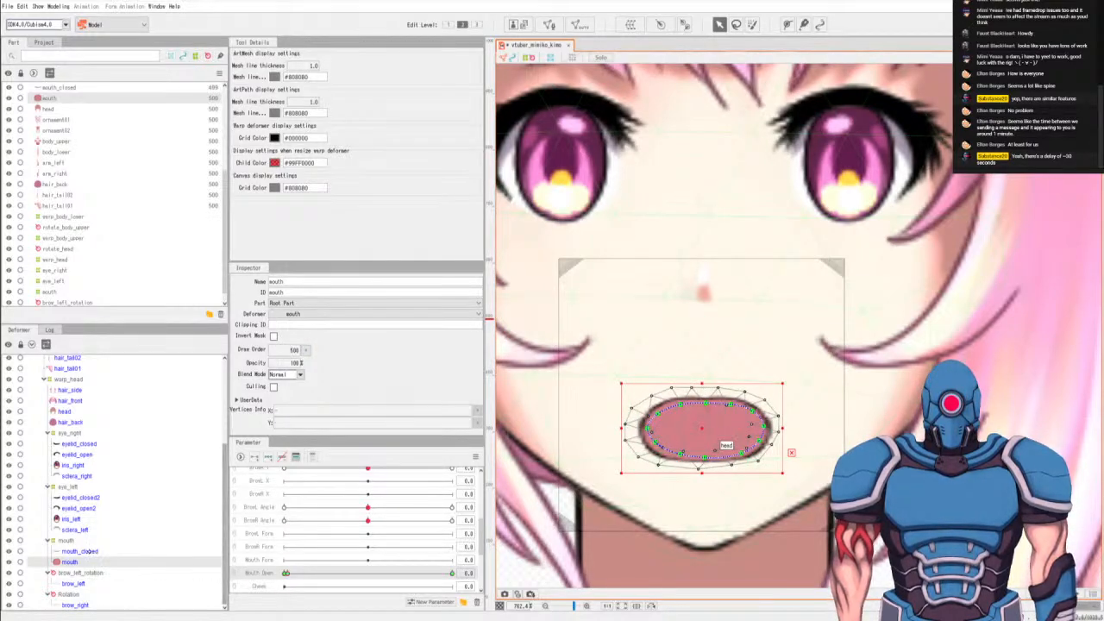
# Set the draw order of mouth_closed to 500 so the closed line is drawn over the mouth.
pyautogui.click(89, 551)
pyautogui.doubleClick(294, 349)
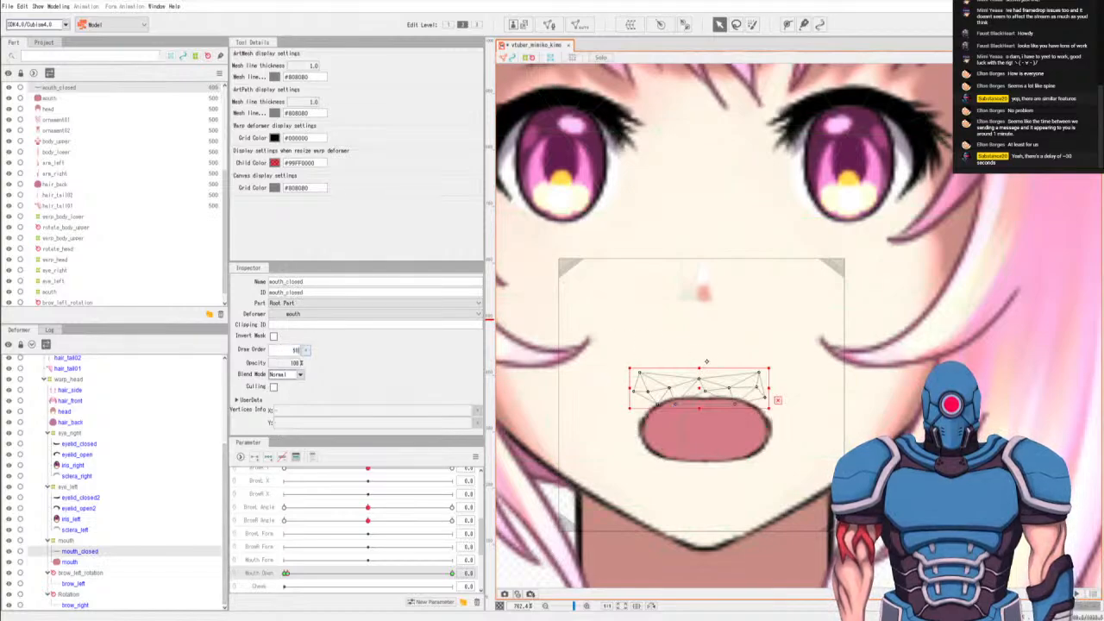
pyautogui.write('600')
pyautogui.press('Return')
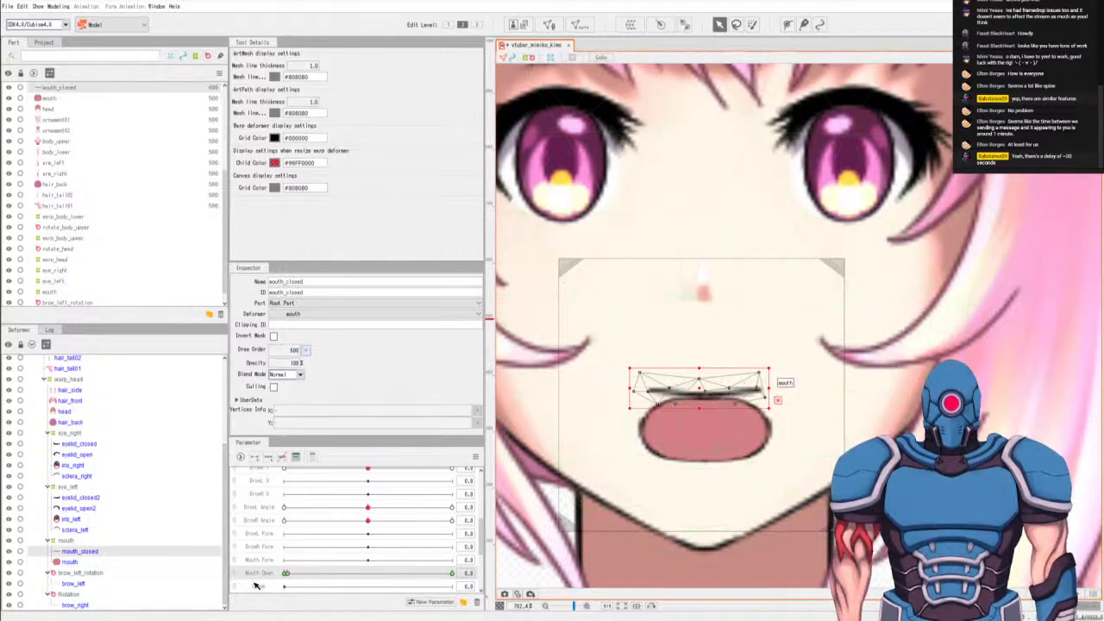
# Squash the mouth mesh vertically into a narrow slit centred on the closed mouth line.
pyautogui.click(82, 562)
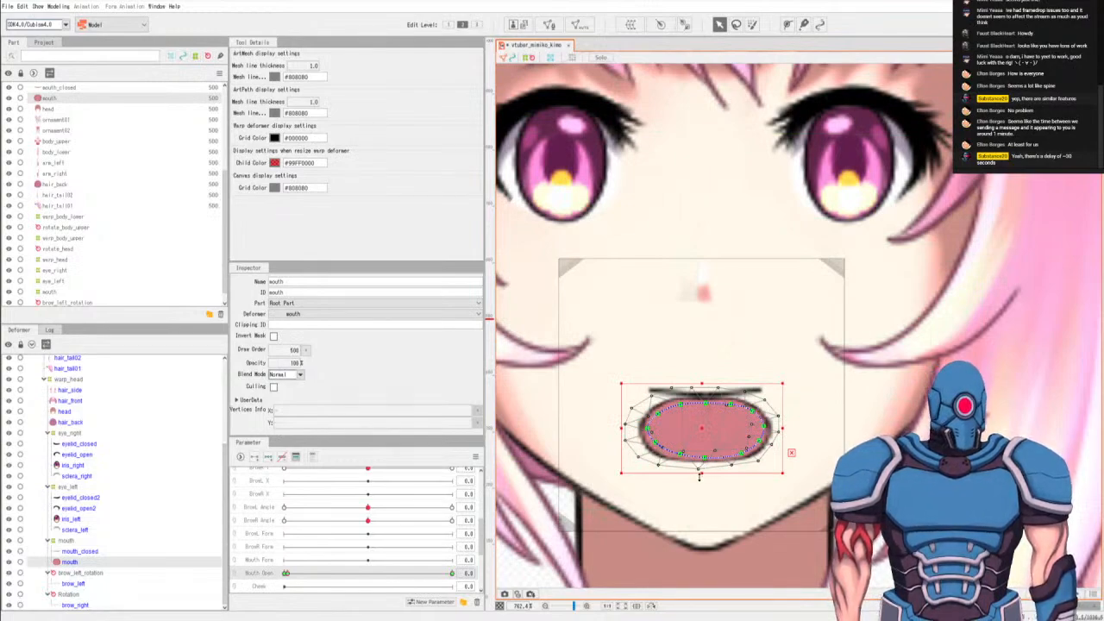
pyautogui.moveTo(701, 473); pyautogui.dragTo(702, 370)
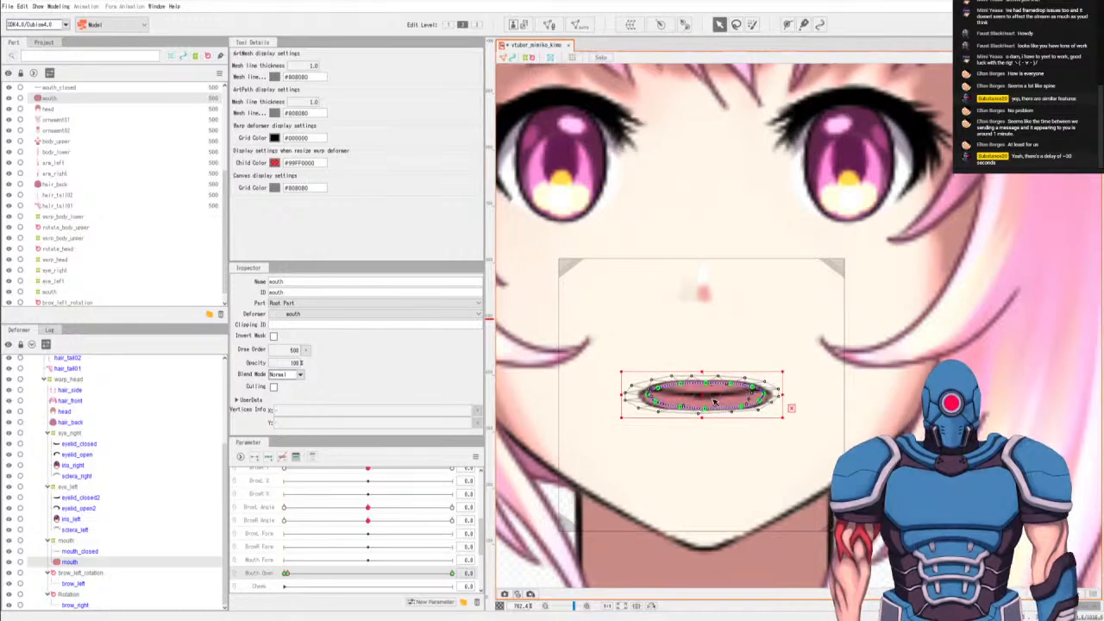
pyautogui.moveTo(701, 417); pyautogui.dragTo(702, 380)
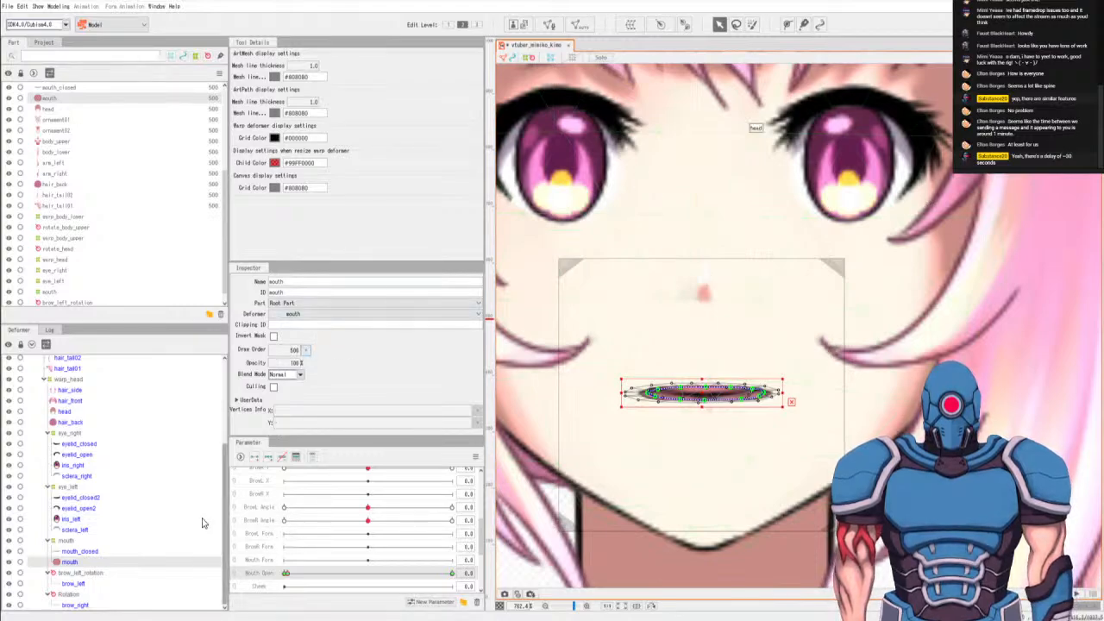
# Set the draw order of mouth_closed to 400 at the second Mouth Open key.
pyautogui.click(76, 551)
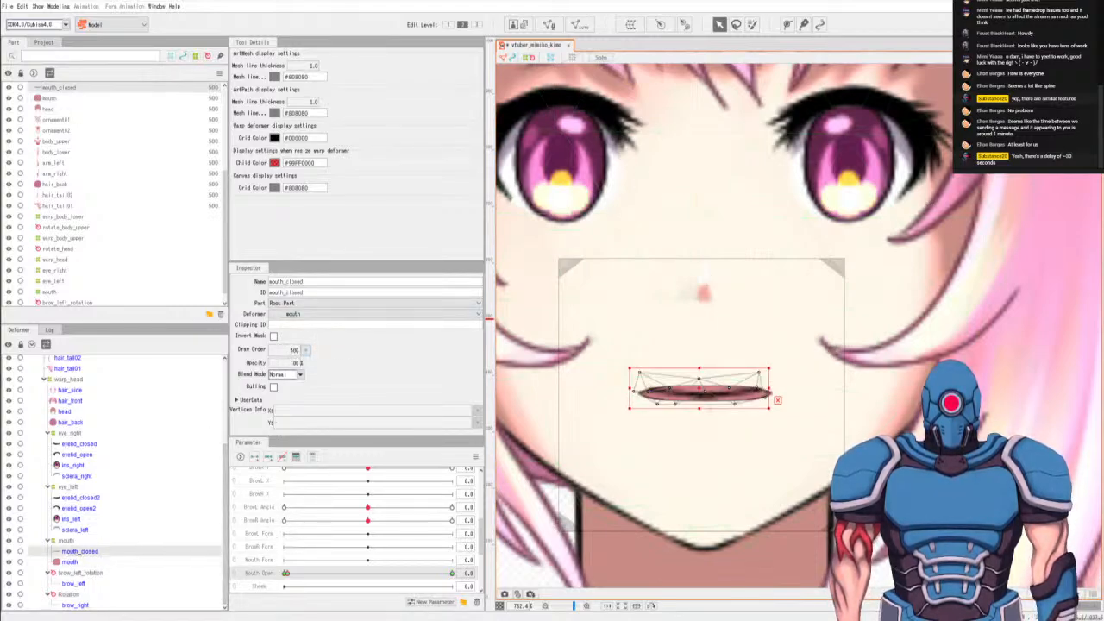
pyautogui.doubleClick(294, 352)
pyautogui.write('400')
pyautogui.press('Return')
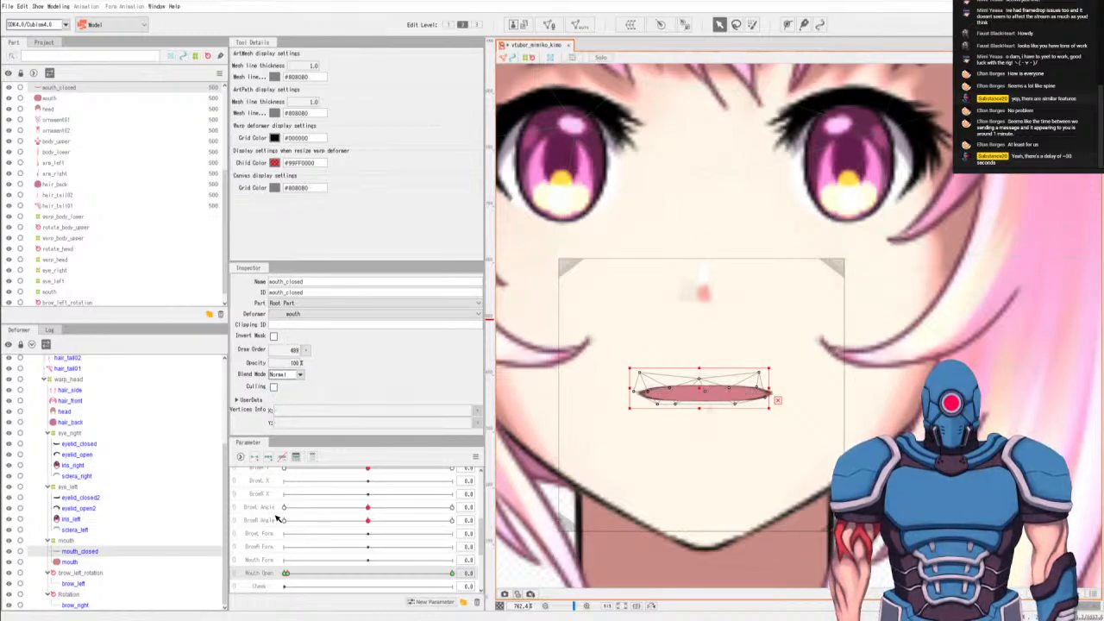
# At the Mouth Open 0.0 key, set the mouth mesh's draw order to 490.
pyautogui.click(284, 574)
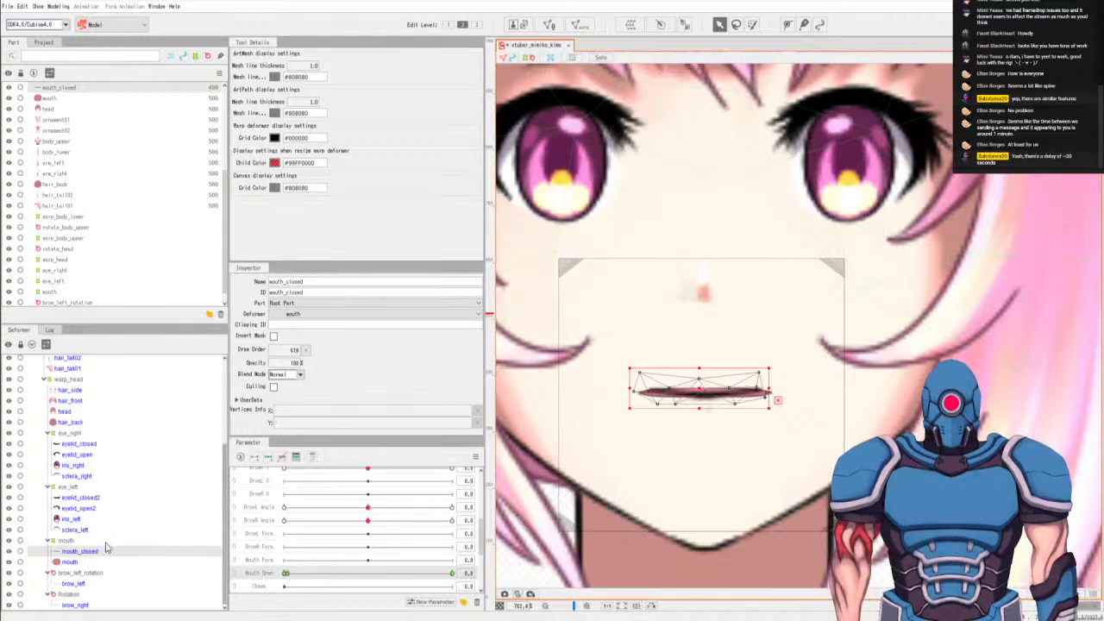
pyautogui.click(80, 561)
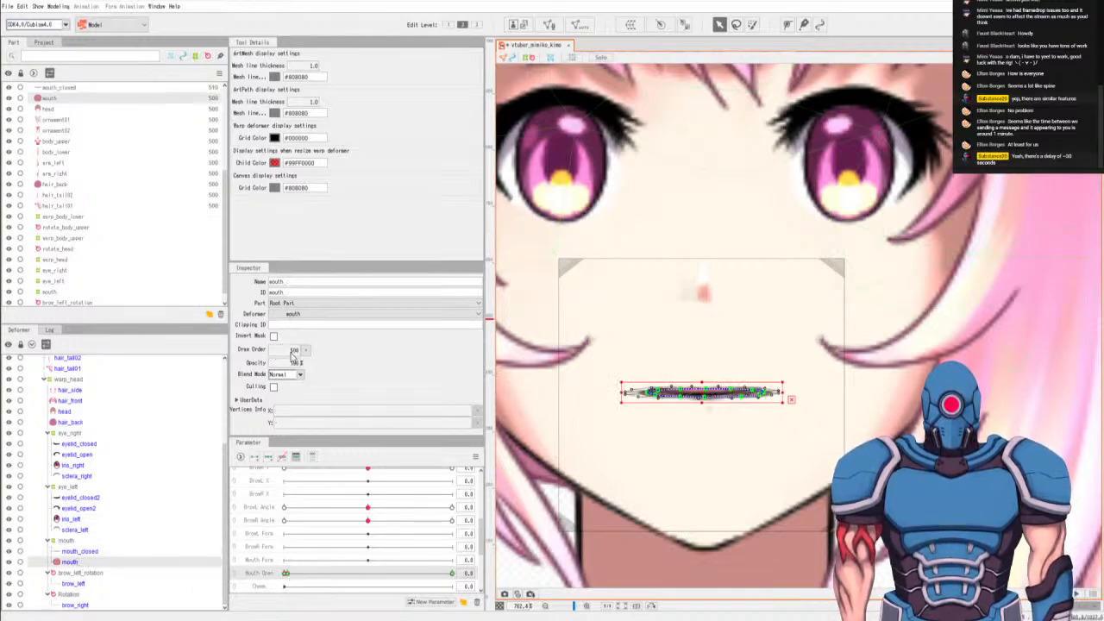
pyautogui.doubleClick(295, 351)
pyautogui.write('490')
pyautogui.press('Return')
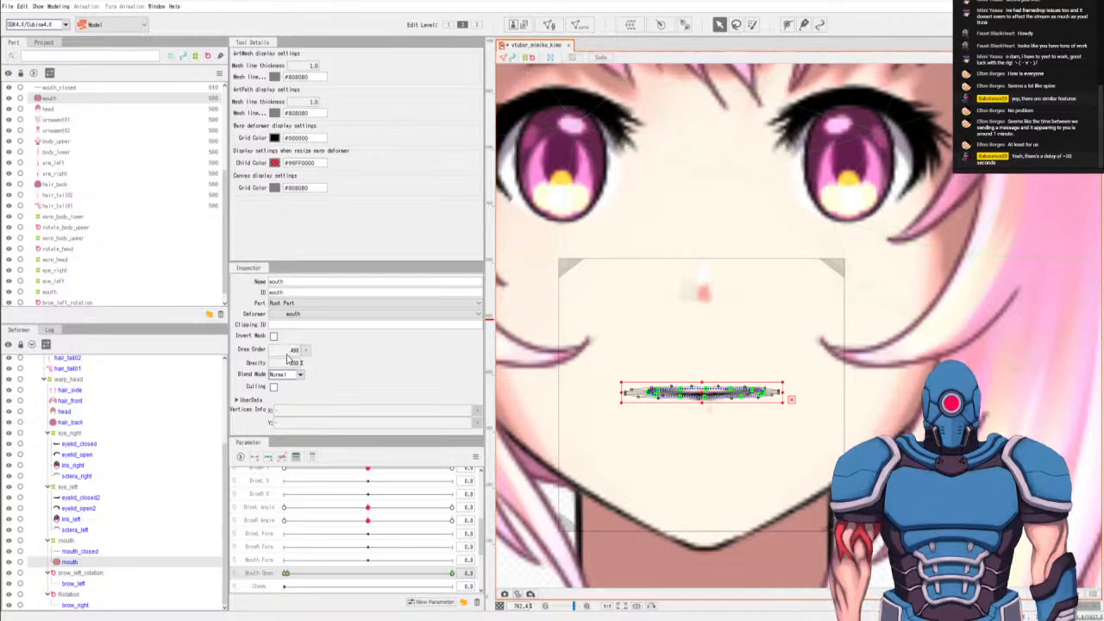
# At Mouth Open 1.0, set the draw order of mouth_closed to 400 and test the opening by sliding the parameter back to closed.
pyautogui.moveTo(302, 579); pyautogui.dragTo(471, 571)
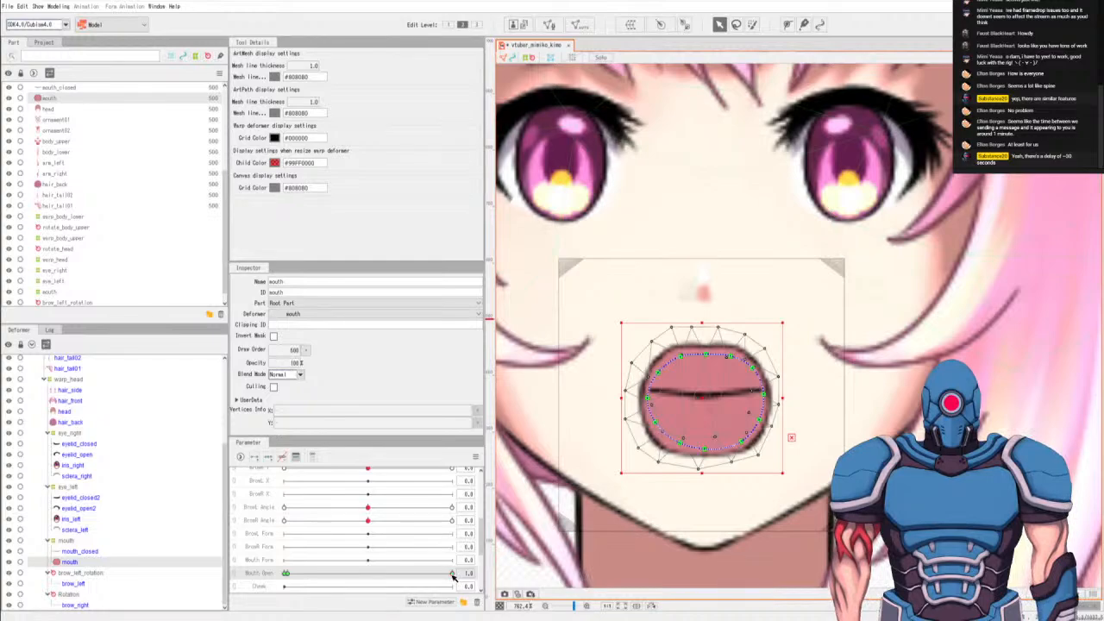
pyautogui.click(90, 552)
pyautogui.doubleClick(290, 349)
pyautogui.write('400')
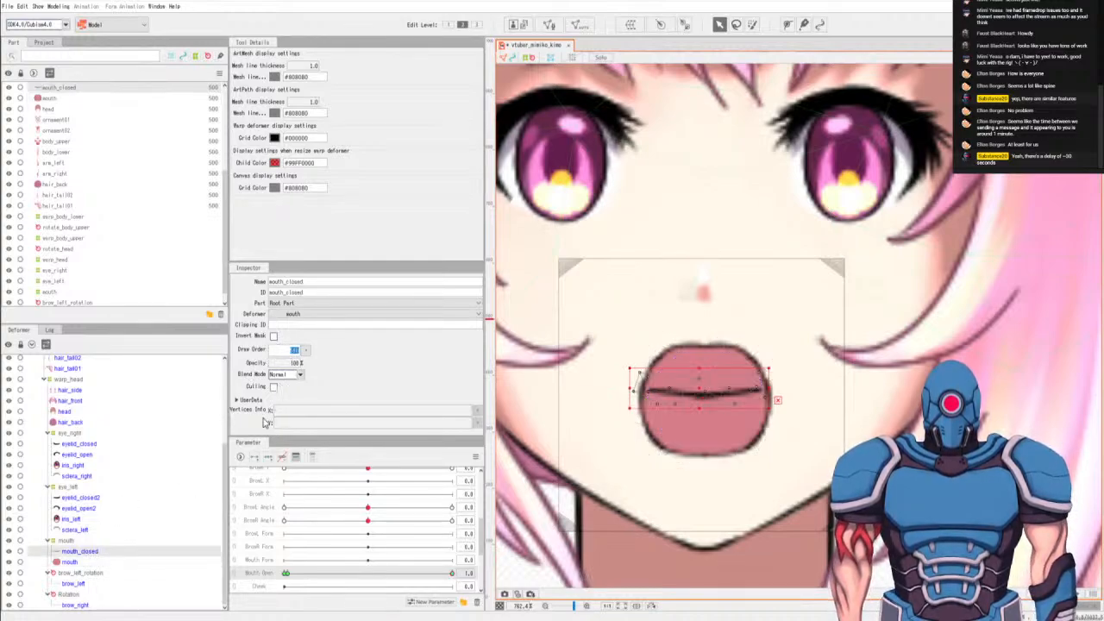
pyautogui.press('Return')
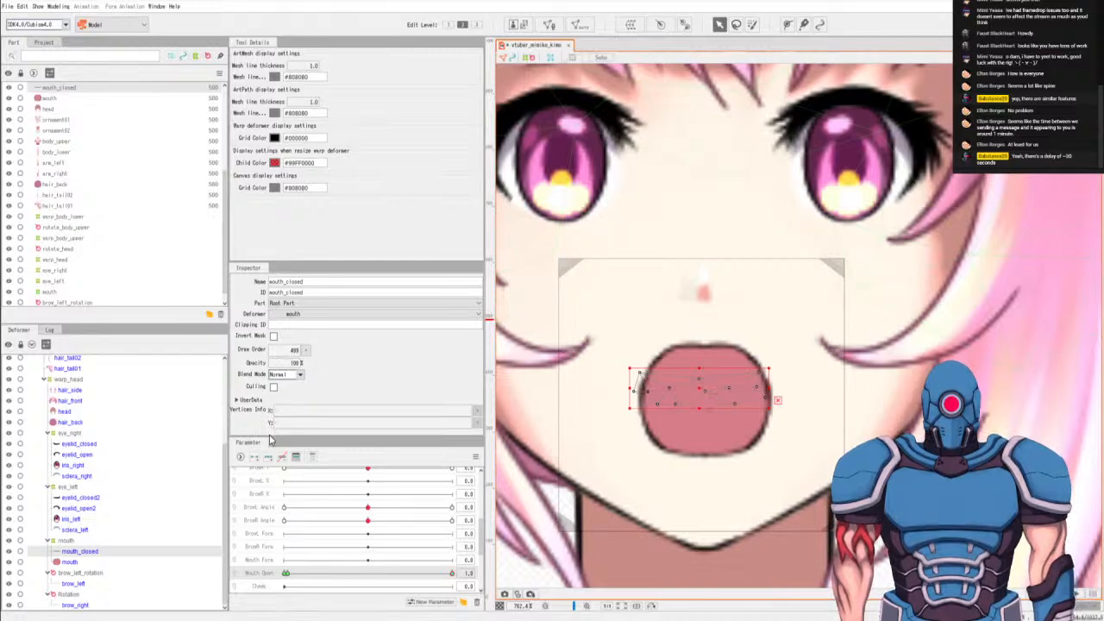
pyautogui.moveTo(345, 579); pyautogui.dragTo(317, 595)
pyautogui.moveTo(445, 563); pyautogui.dragTo(255, 577)
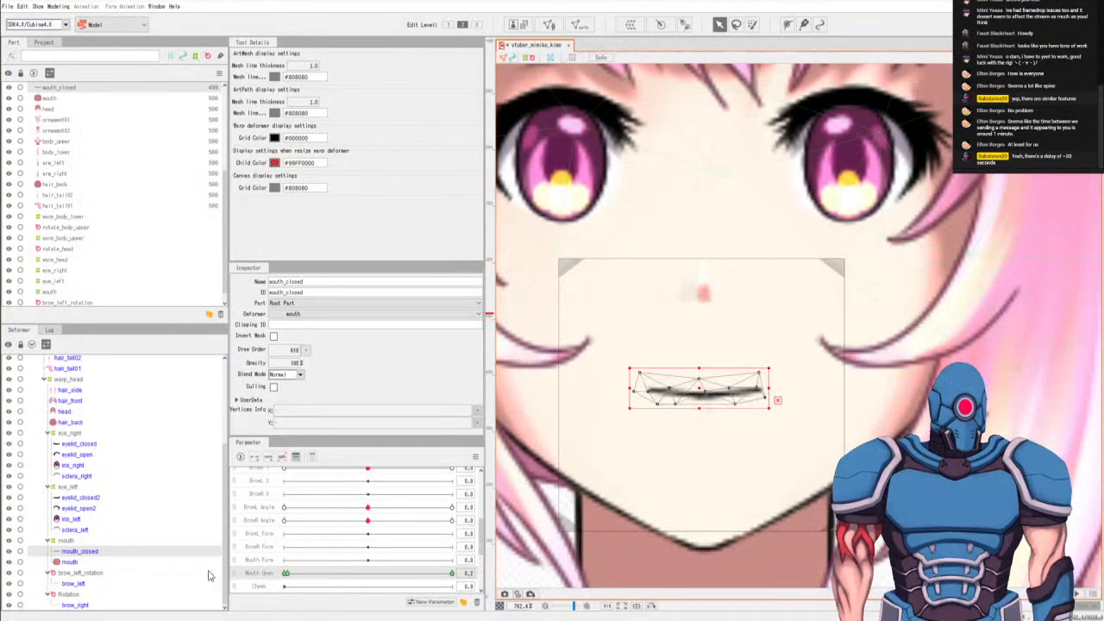
# Add three keys on the Mouth Form parameter for both the mouth_closed and mouth meshes.
pyautogui.click(257, 562)
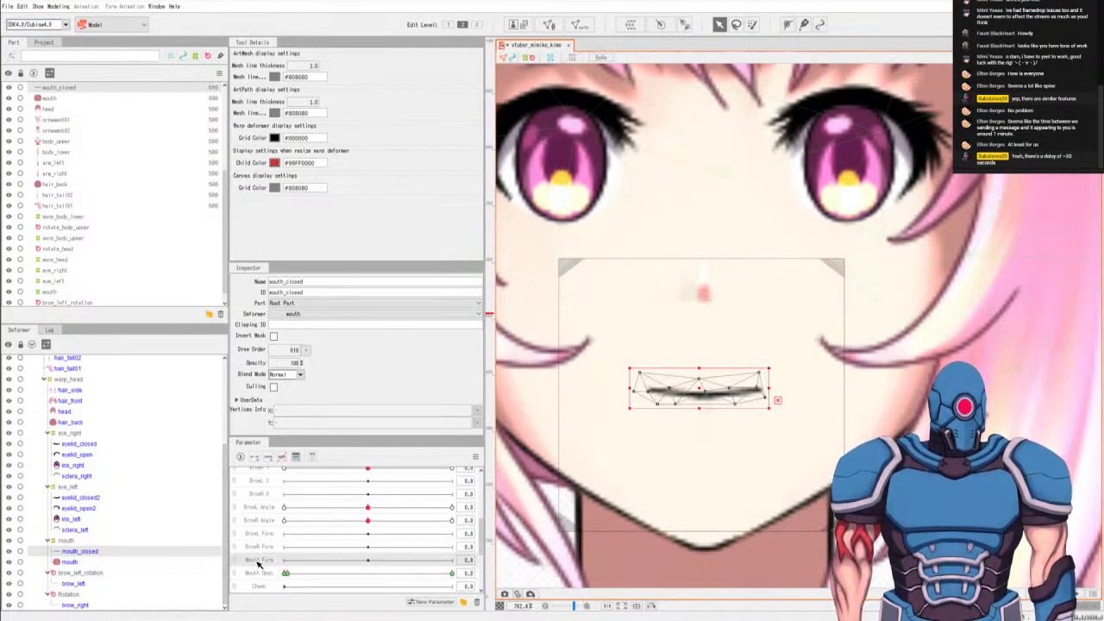
pyautogui.keyDown('ctrl'); pyautogui.click(74, 564); pyautogui.keyUp('ctrl')
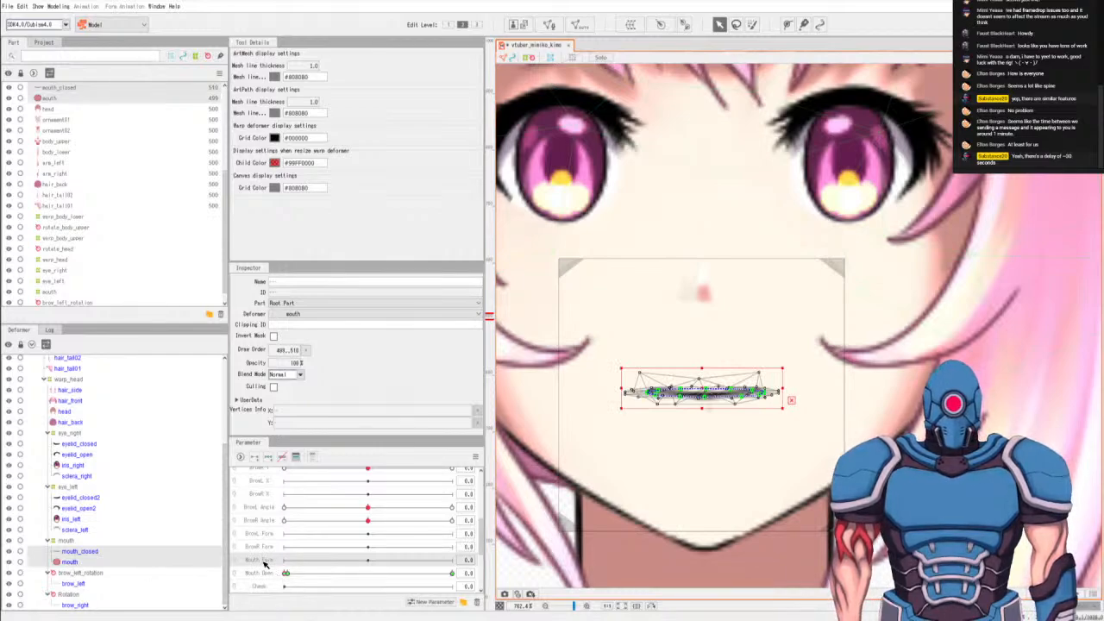
pyautogui.click(267, 458)
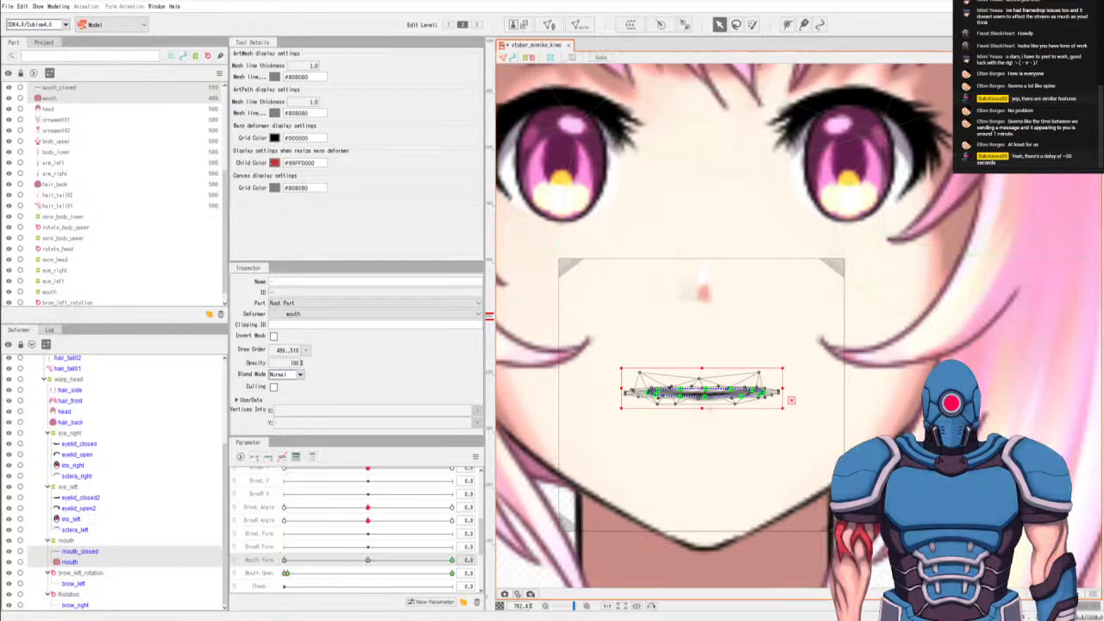
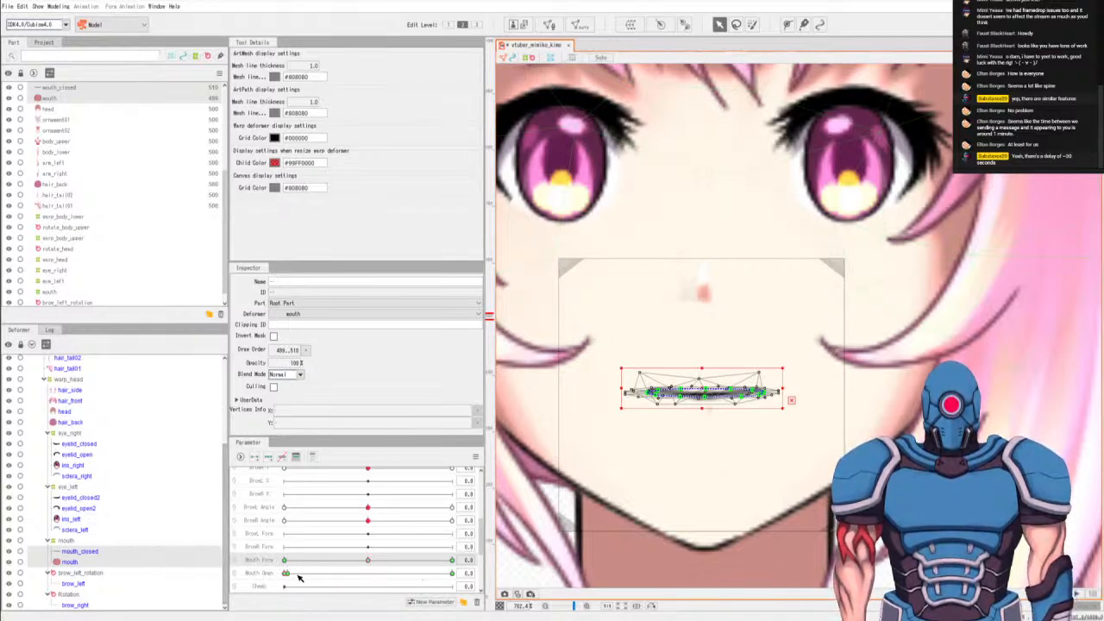
# Try combining the Mouth Form and Mouth Open parameters into one grid, and separate them again.
pyautogui.moveTo(285, 573); pyautogui.dragTo(172, 587)
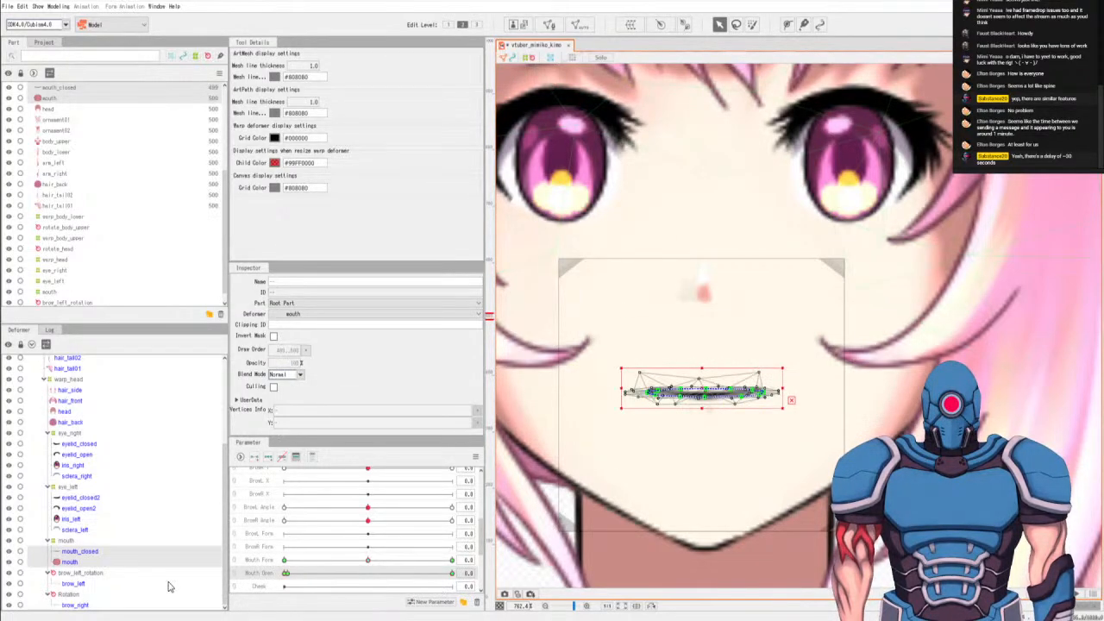
pyautogui.click(267, 574)
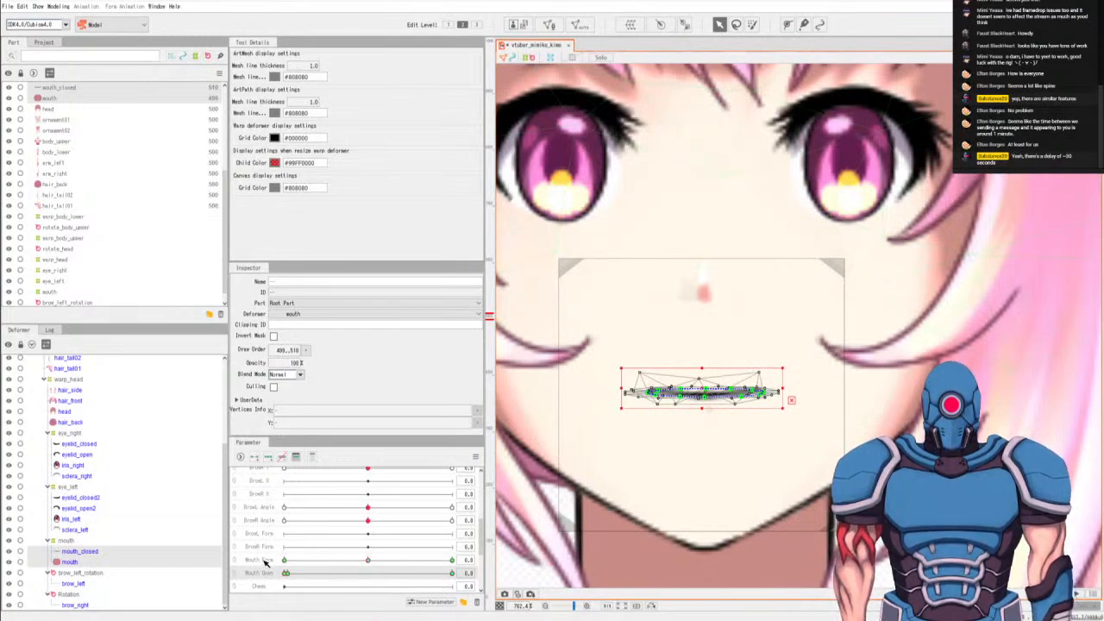
pyautogui.click(266, 560)
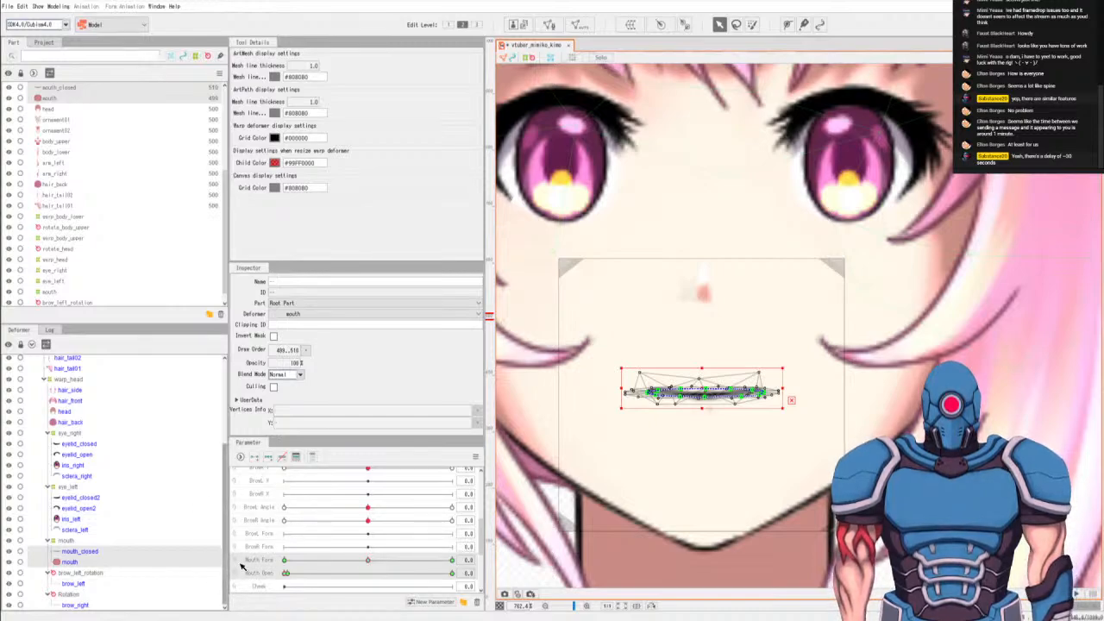
pyautogui.click(242, 565)
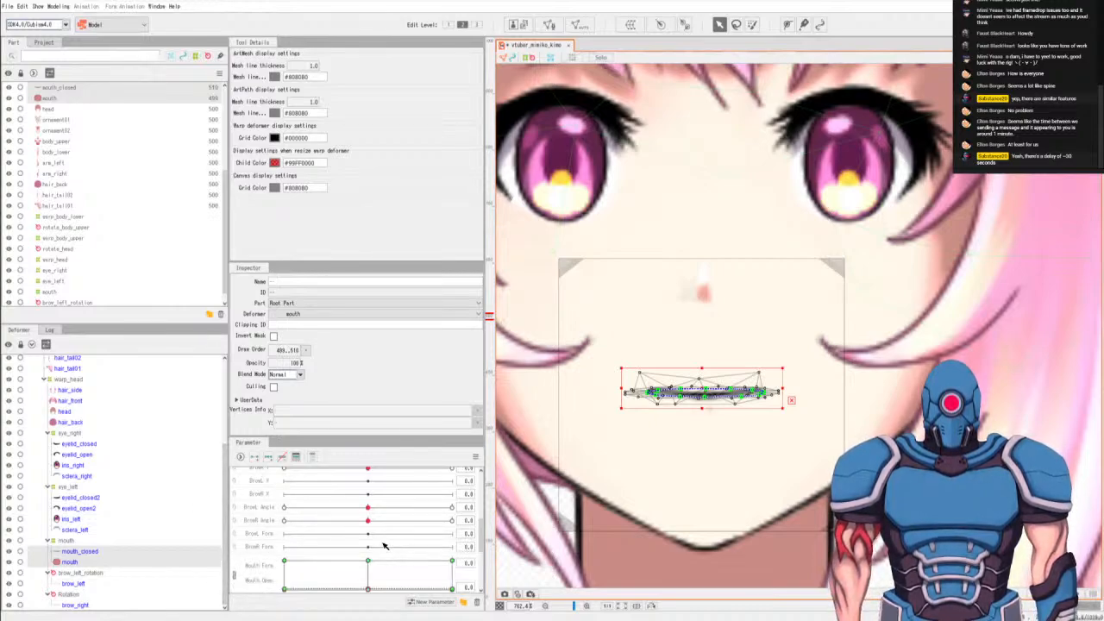
pyautogui.scroll(-3, 384, 545)
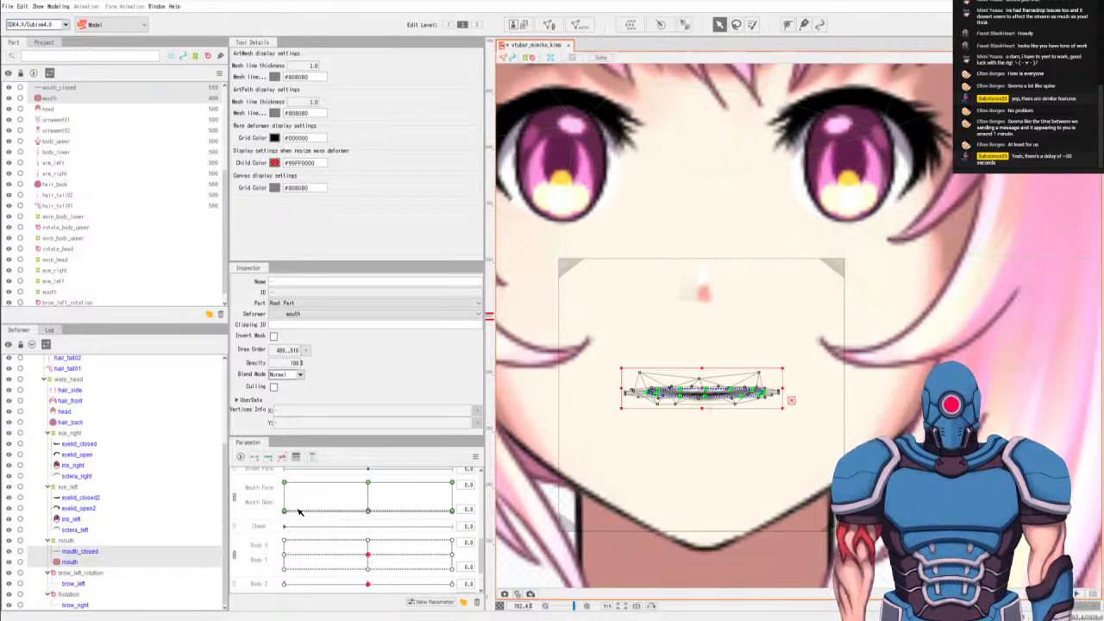
pyautogui.click(234, 503)
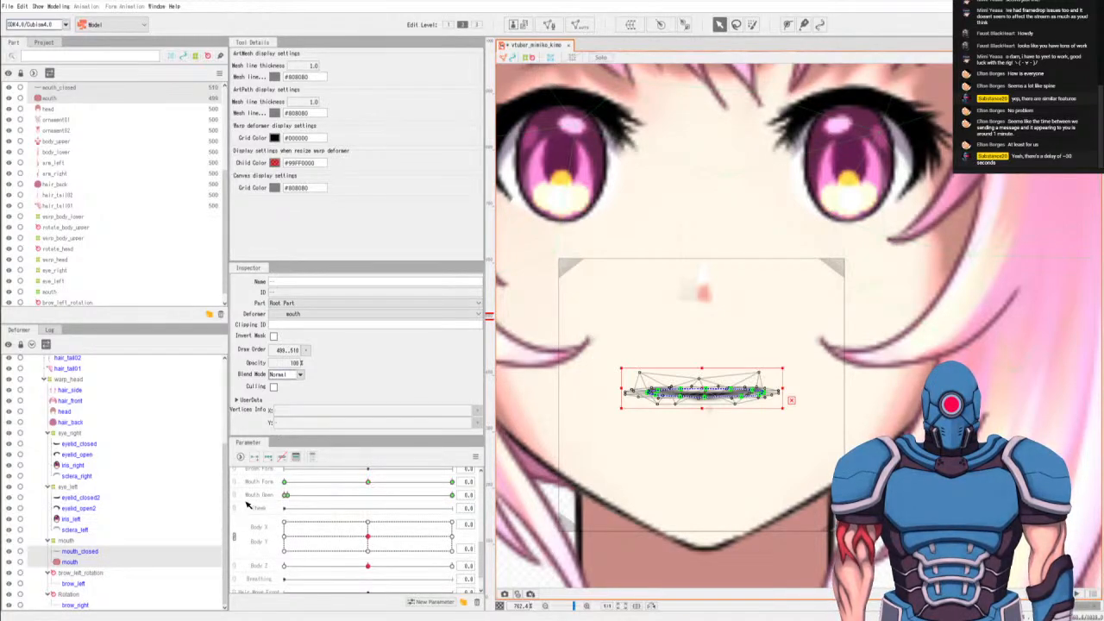
# Add intermediate Mouth Open keys at about a quarter, half and three quarters of its range, and combine it with Mouth Form.
pyautogui.click(262, 500)
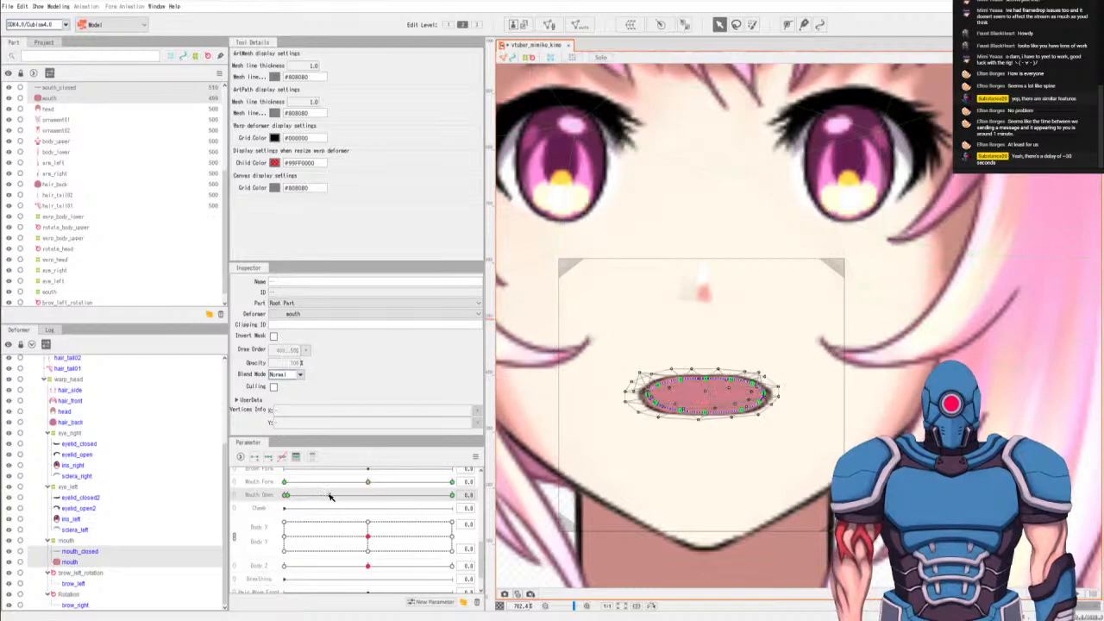
pyautogui.moveTo(327, 498); pyautogui.dragTo(367, 498)
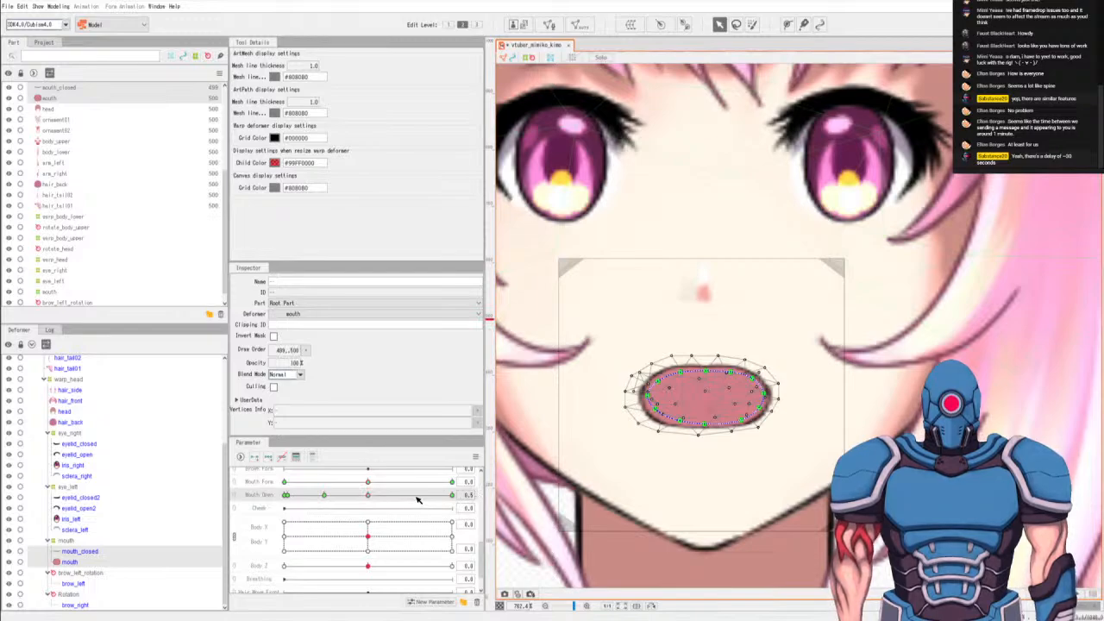
pyautogui.moveTo(417, 500); pyautogui.dragTo(413, 495)
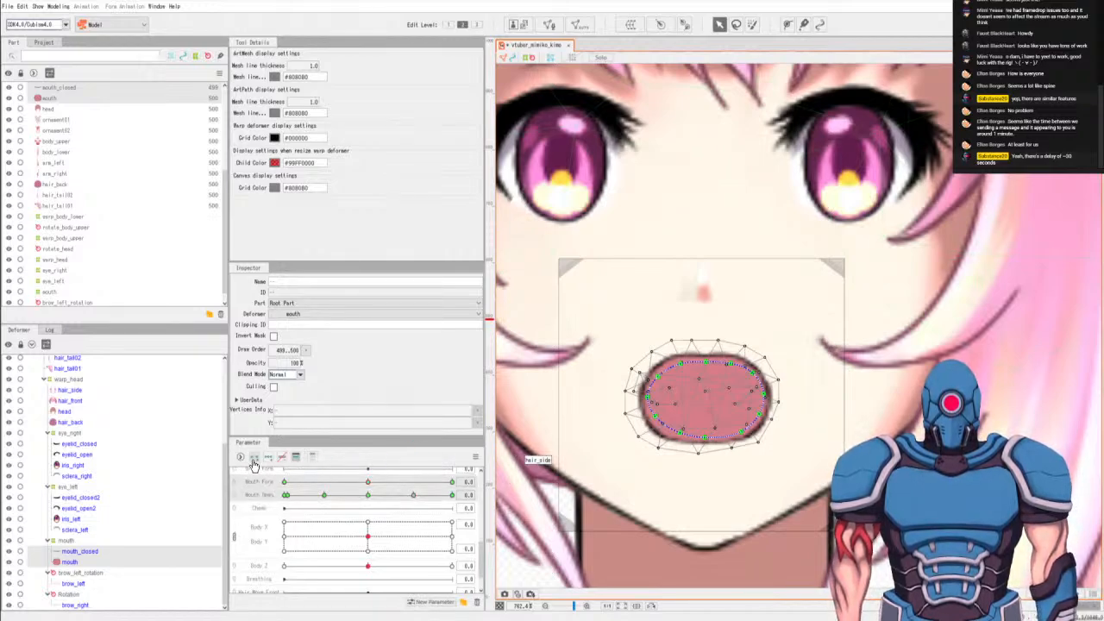
pyautogui.click(239, 490)
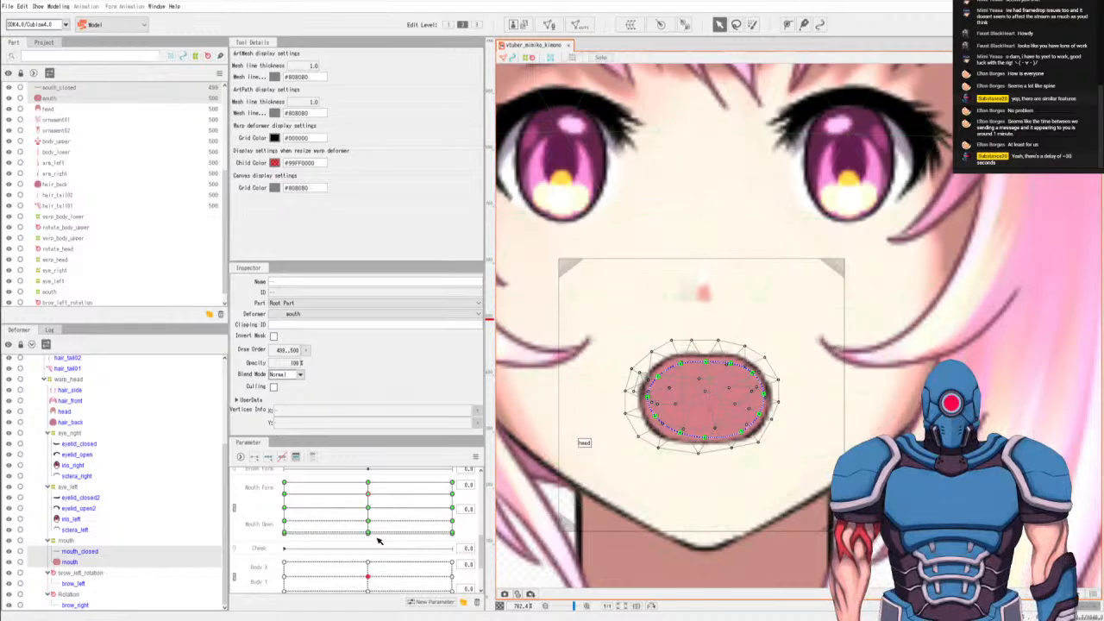
# At Mouth Form -1.0 and Mouth Open 1.0, reshape the mouth mesh with its deform path, raising the bottom edge and widening both sides.
pyautogui.click(286, 484)
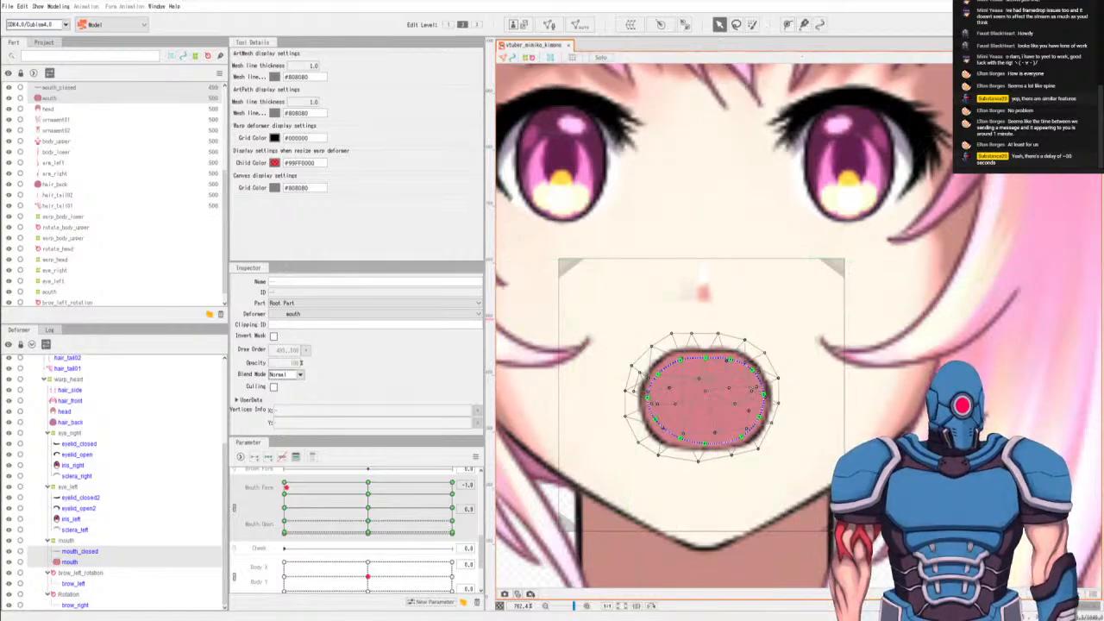
pyautogui.scroll(2, 741, 441)
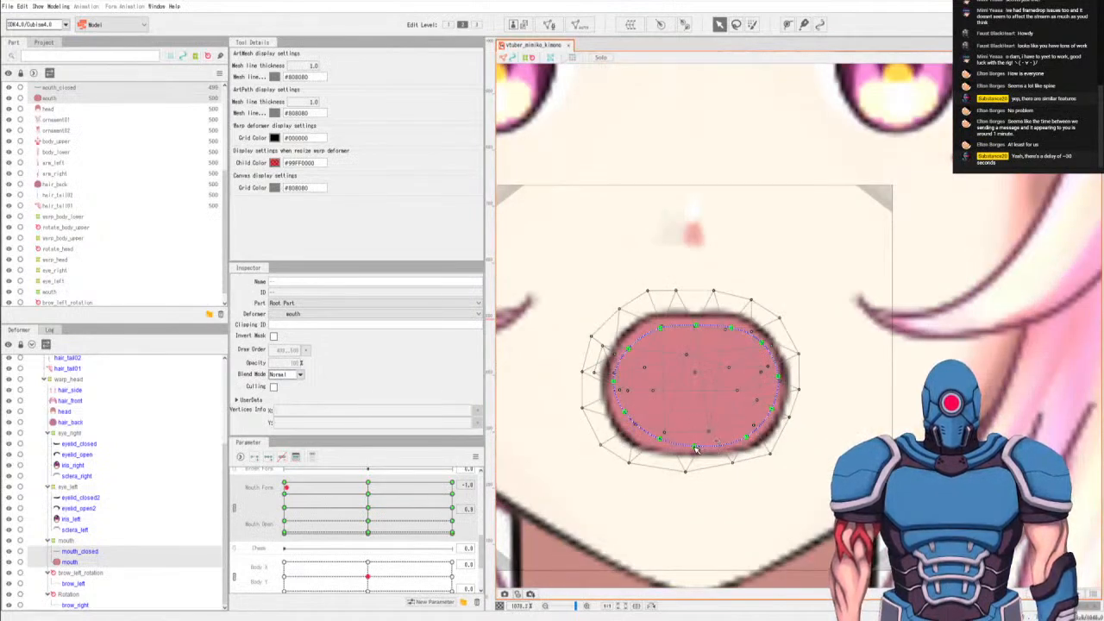
pyautogui.click(70, 562)
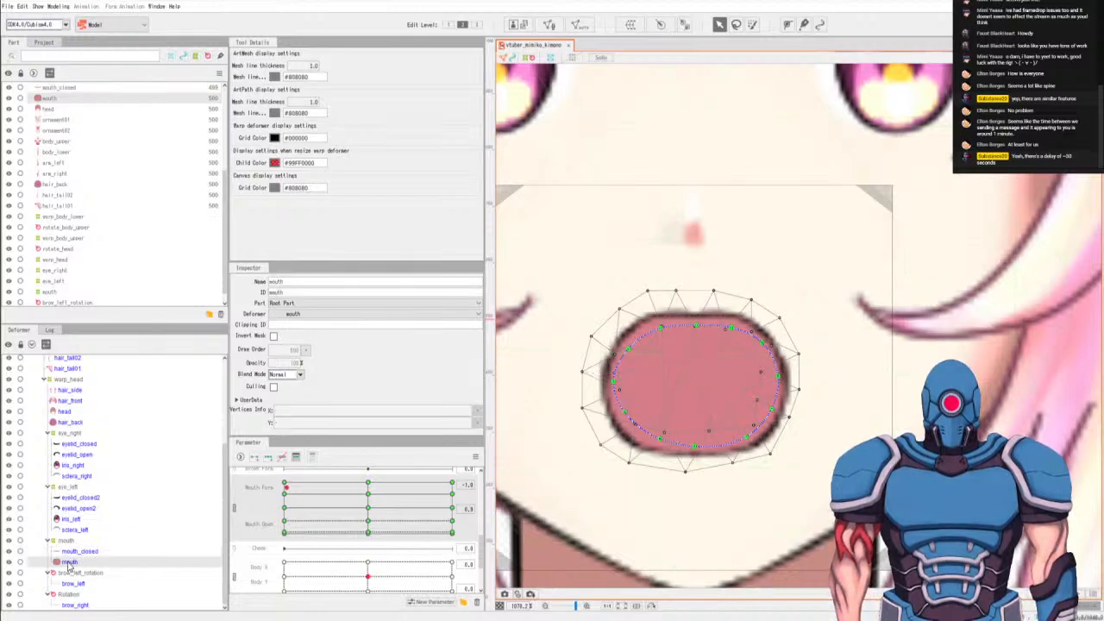
pyautogui.click(285, 487)
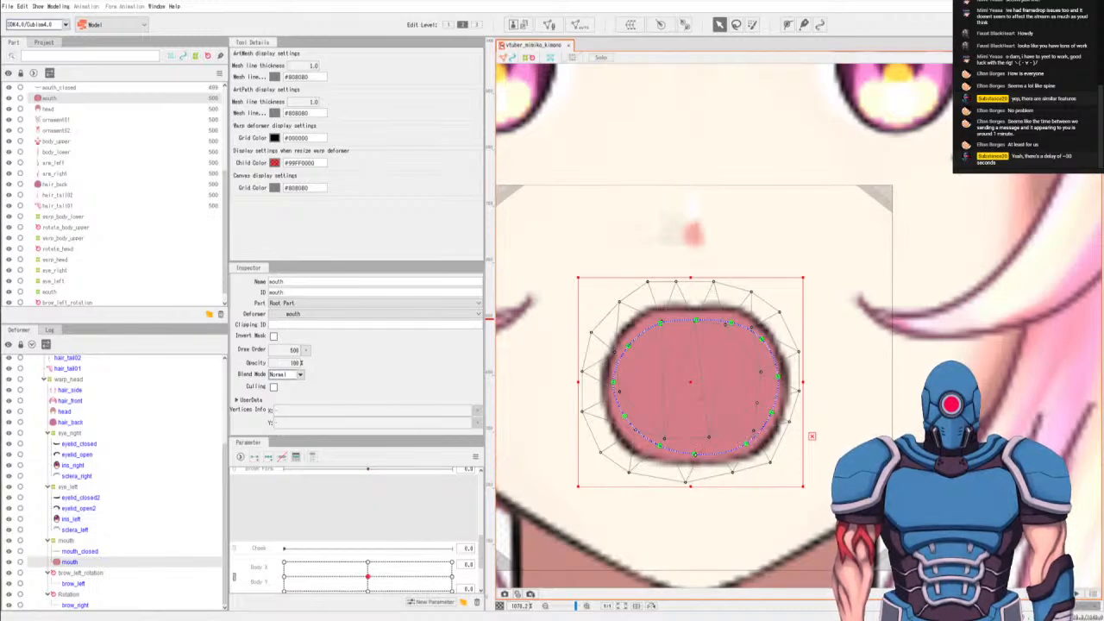
pyautogui.moveTo(697, 455); pyautogui.dragTo(618, 427)
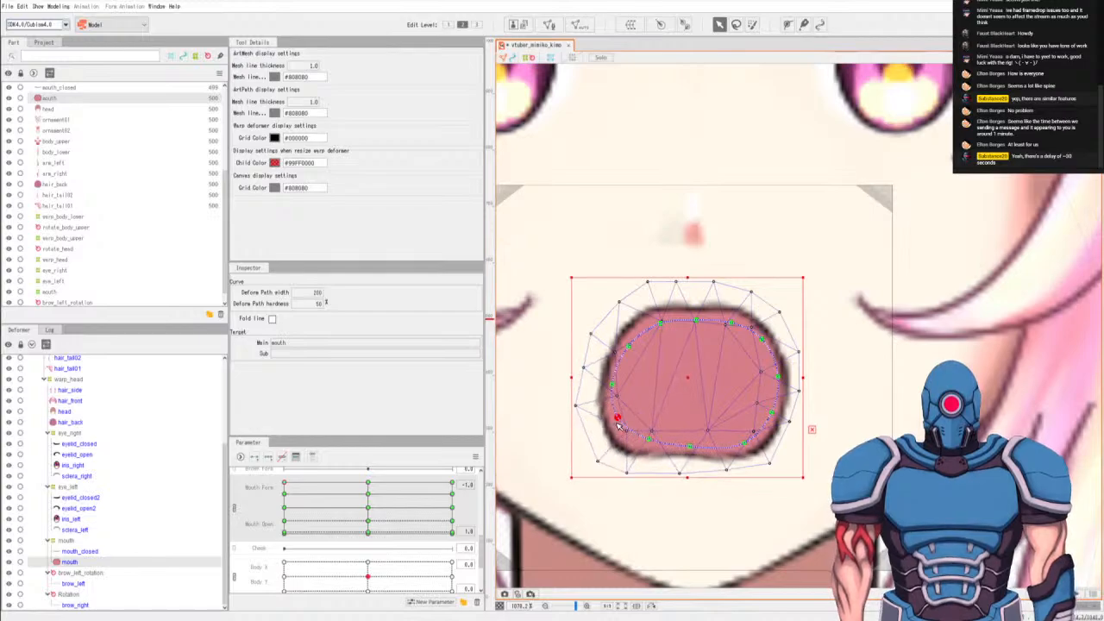
pyautogui.moveTo(610, 387); pyautogui.dragTo(605, 384)
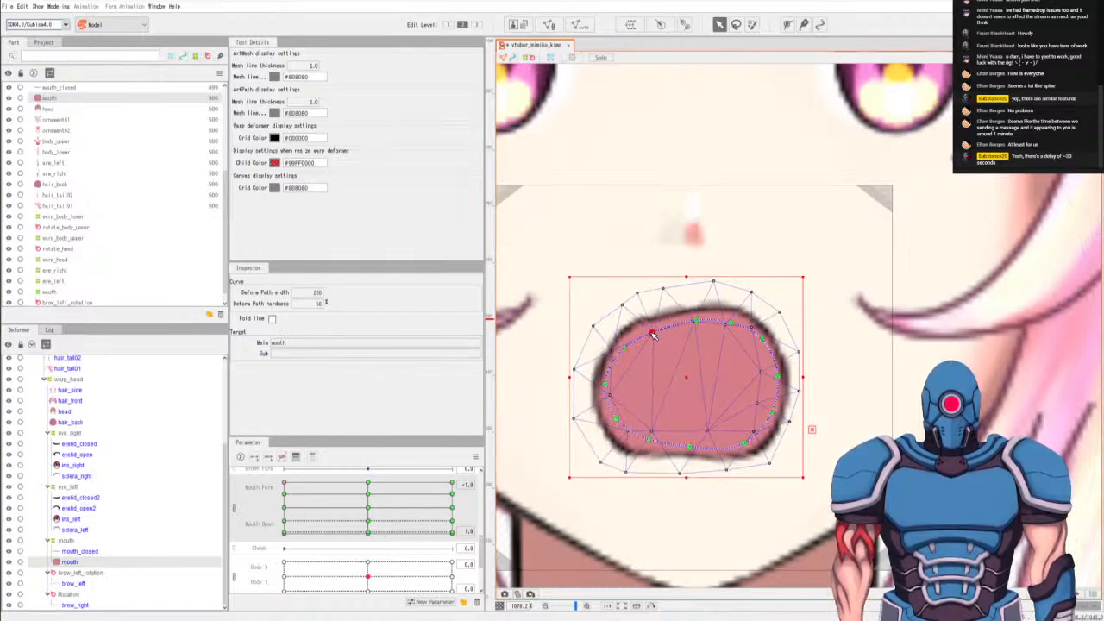
pyautogui.moveTo(628, 345); pyautogui.dragTo(620, 352)
pyautogui.moveTo(740, 326)
pyautogui.mouseDown()
pyautogui.moveTo(768, 349)
pyautogui.moveTo(737, 326)
pyautogui.mouseUp()
pyautogui.moveTo(783, 384); pyautogui.dragTo(785, 390)
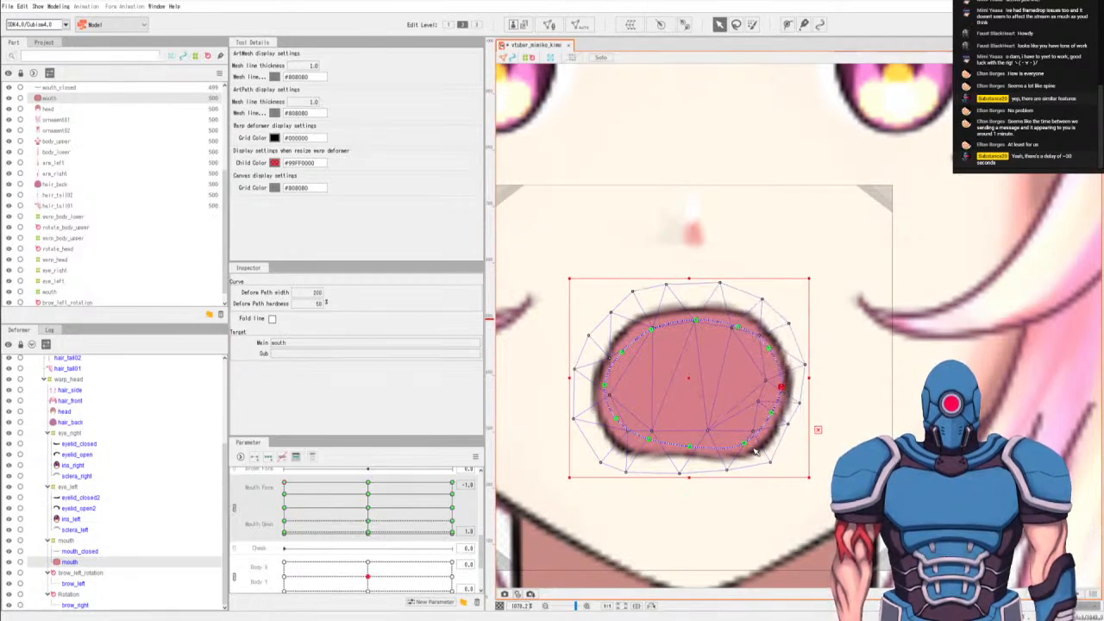
# Curve the middle of the fully open mouth's lower edge upward and refine the surrounding path points into a rounded frown shape.
pyautogui.moveTo(745, 444); pyautogui.dragTo(694, 439)
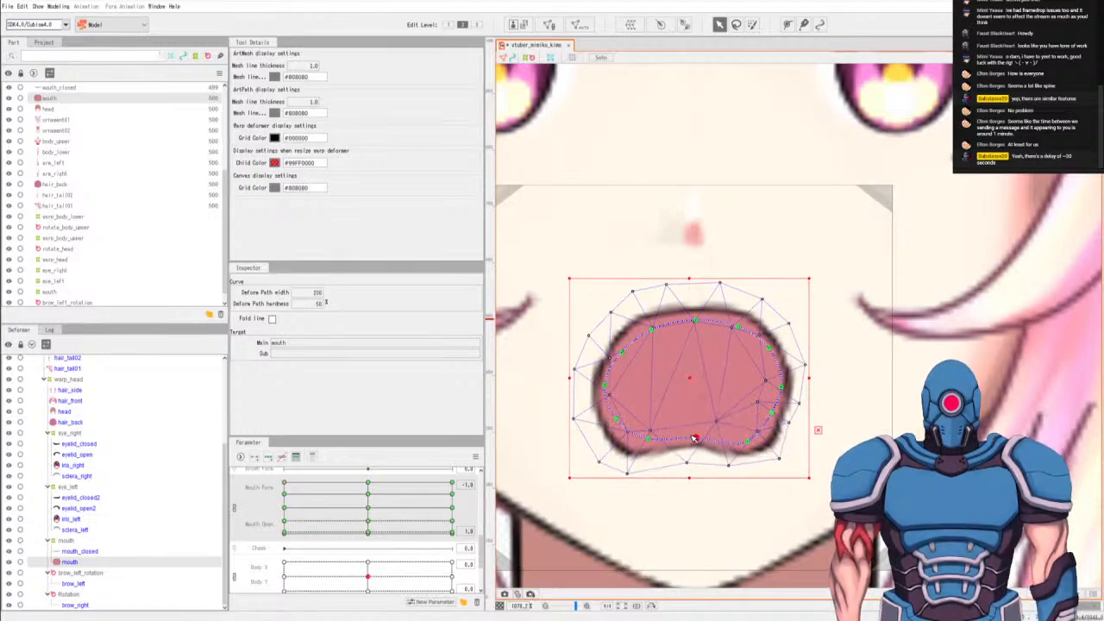
pyautogui.click(747, 441)
pyautogui.moveTo(773, 416); pyautogui.dragTo(781, 382)
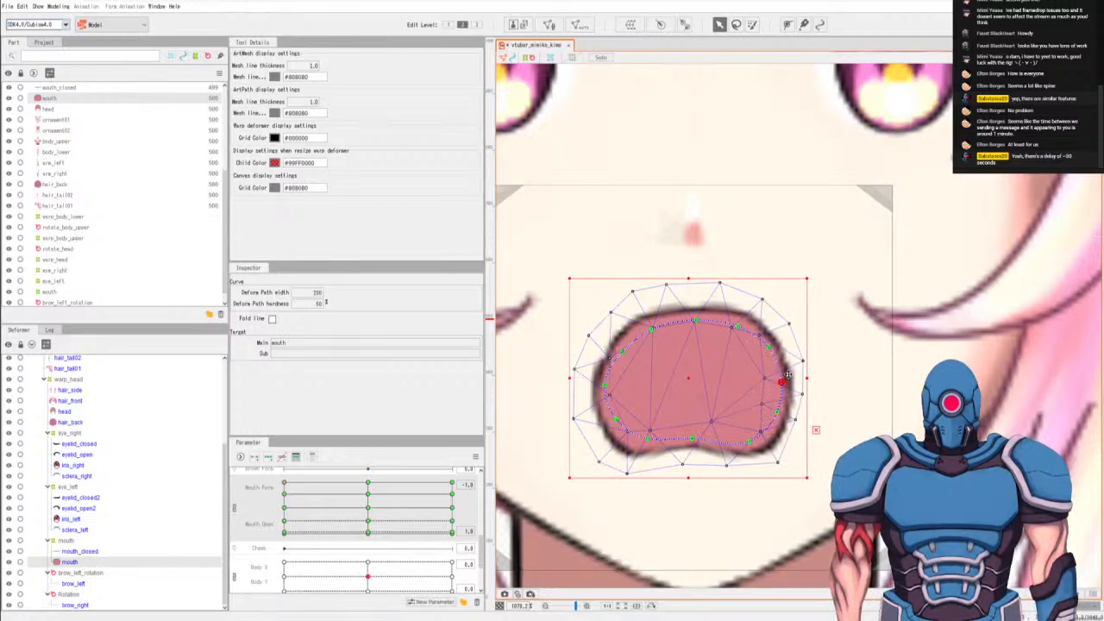
pyautogui.moveTo(653, 333); pyautogui.dragTo(651, 329)
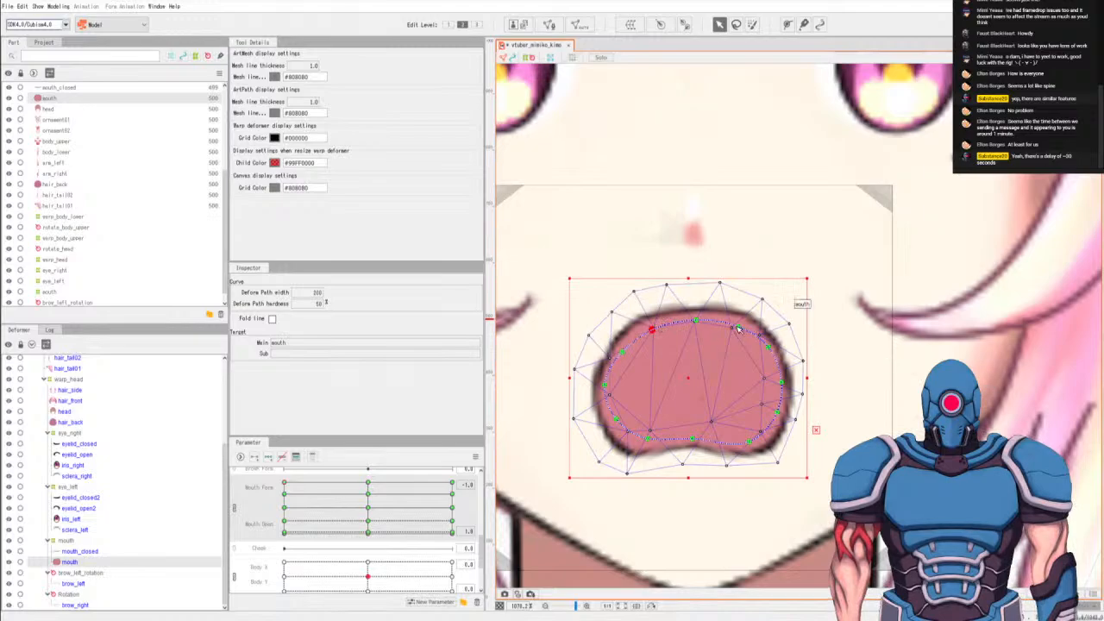
pyautogui.moveTo(738, 327); pyautogui.dragTo(742, 329)
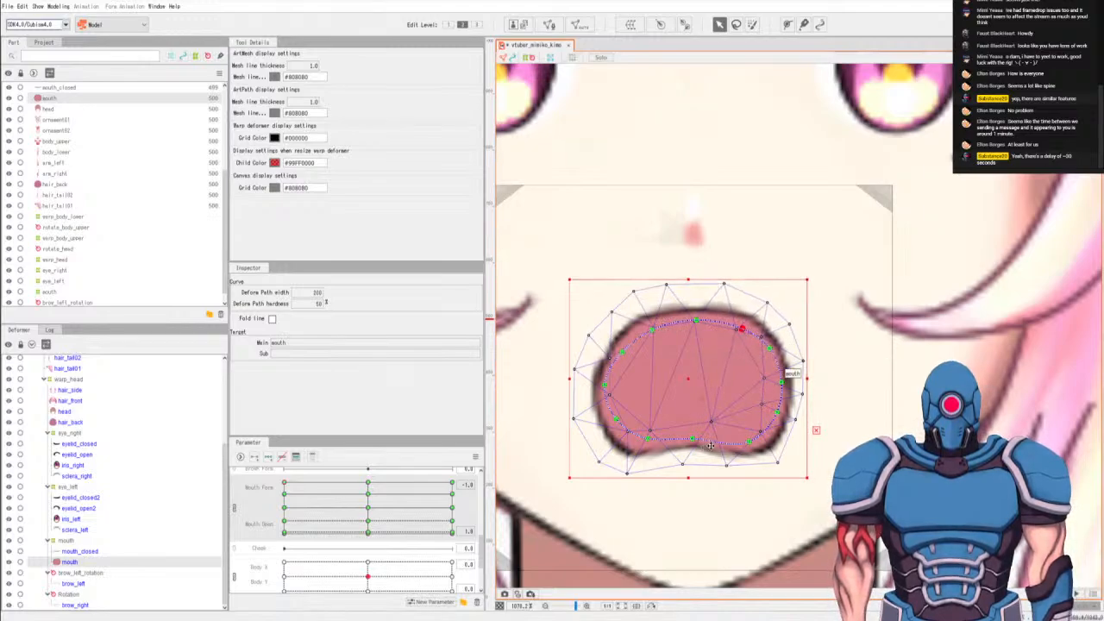
pyautogui.moveTo(751, 441); pyautogui.dragTo(694, 430)
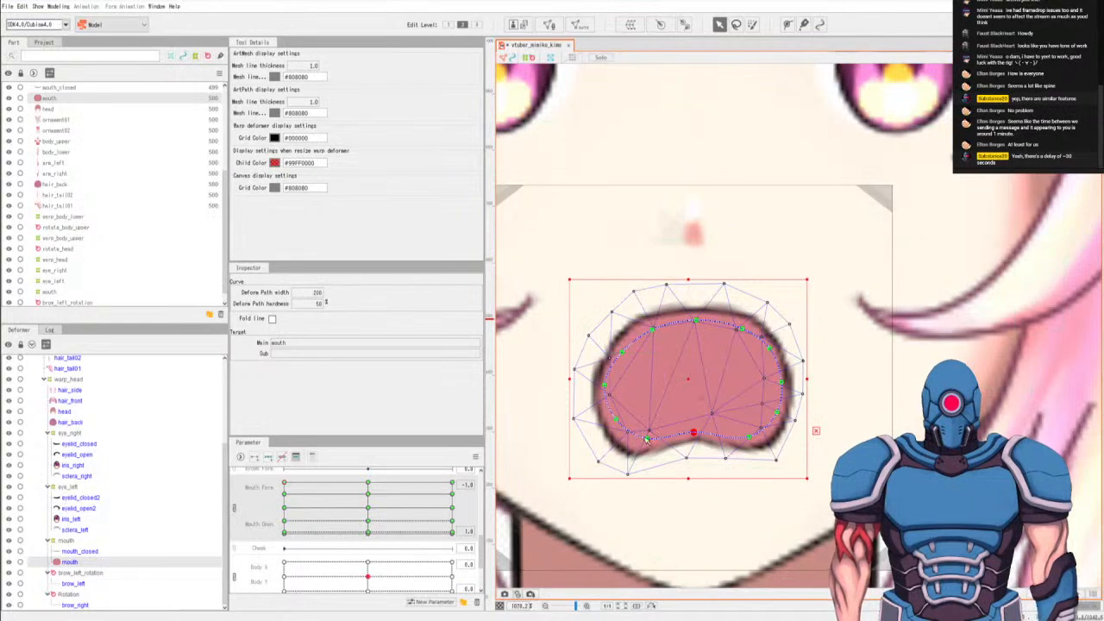
pyautogui.moveTo(646, 443); pyautogui.dragTo(642, 435)
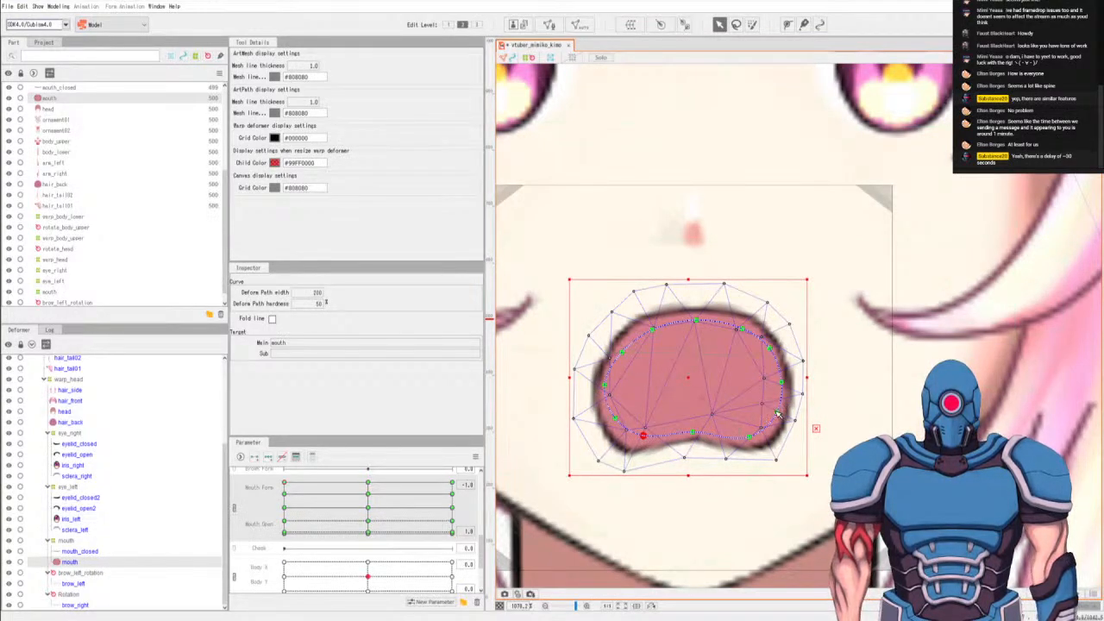
pyautogui.moveTo(778, 412)
pyautogui.mouseDown()
pyautogui.moveTo(783, 393)
pyautogui.moveTo(775, 423)
pyautogui.mouseUp()
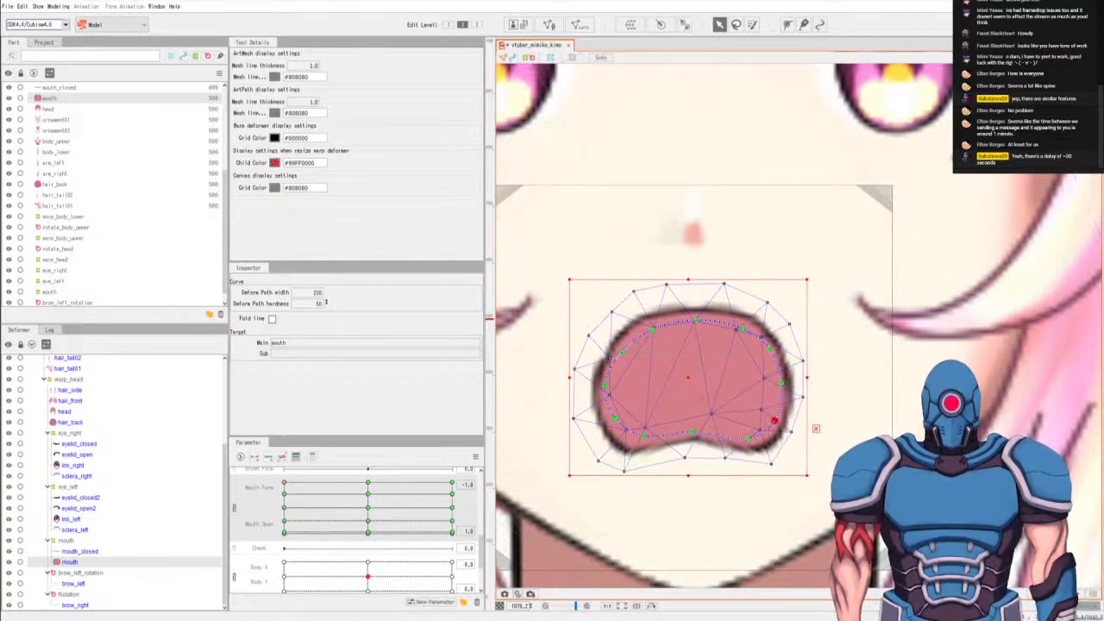
# At Mouth Form -1.0 and the three-quarter Mouth Open key, lower the mouth's upper corners and raise its bottom edge into a frown.
pyautogui.click(287, 496)
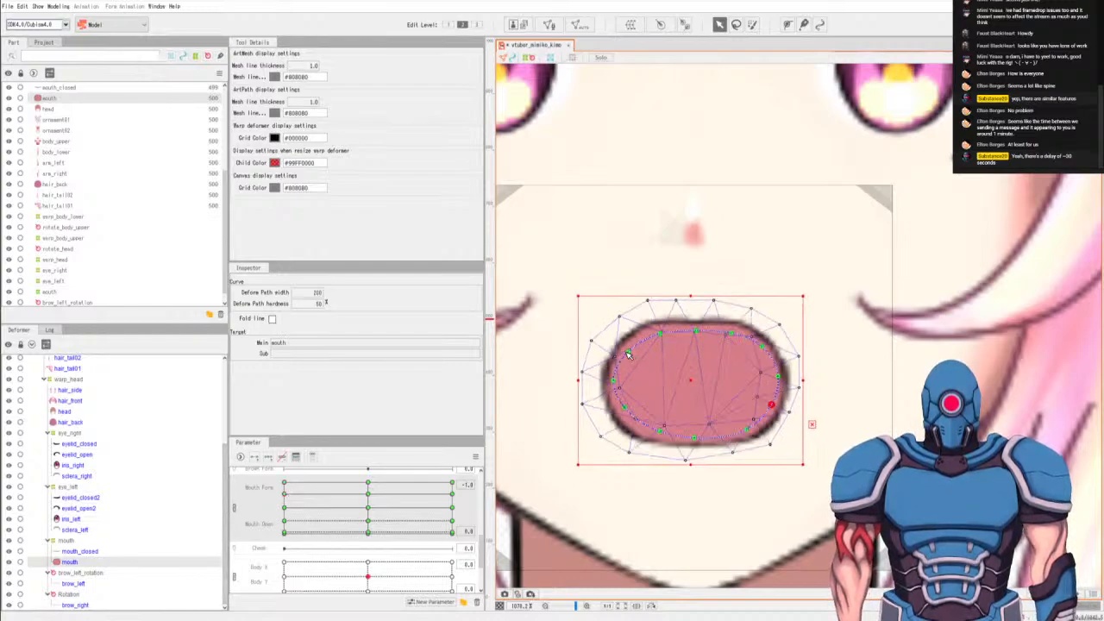
pyautogui.moveTo(629, 351)
pyautogui.mouseDown()
pyautogui.moveTo(618, 388)
pyautogui.moveTo(630, 362)
pyautogui.mouseUp()
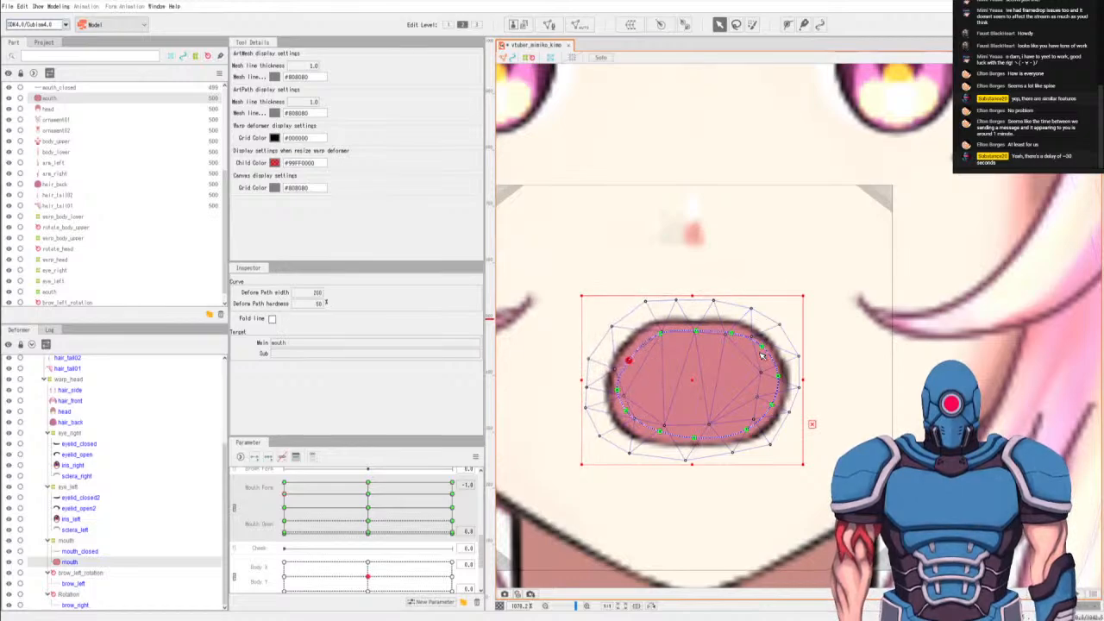
pyautogui.moveTo(762, 354); pyautogui.dragTo(776, 380)
pyautogui.moveTo(699, 441); pyautogui.dragTo(657, 429)
pyautogui.moveTo(745, 426); pyautogui.dragTo(743, 422)
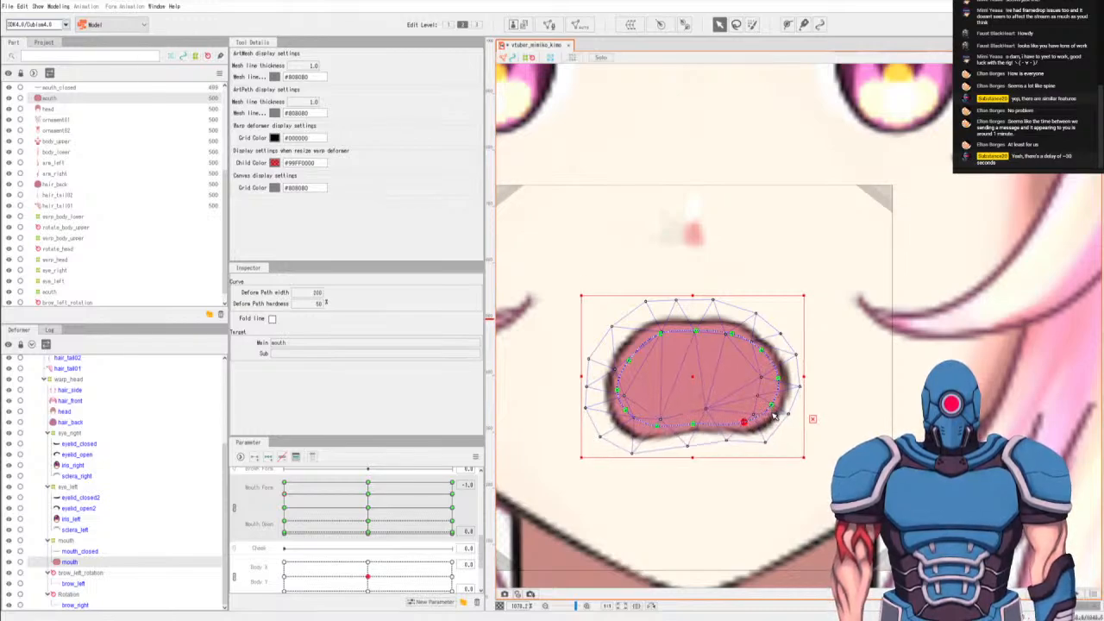
pyautogui.moveTo(626, 411); pyautogui.dragTo(627, 423)
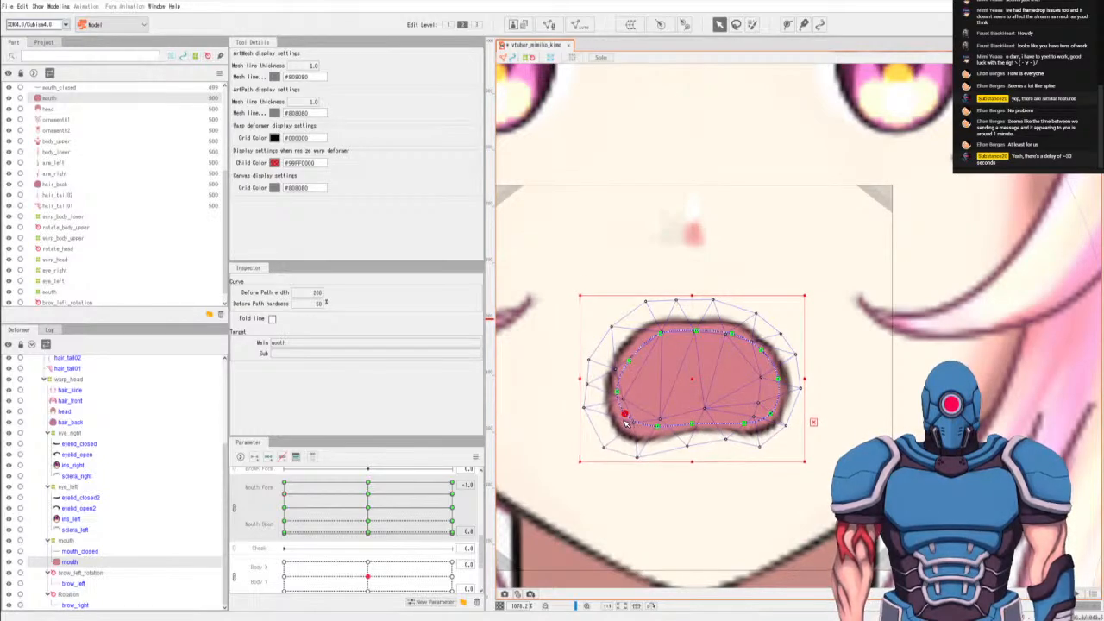
# Pull the right side of the three-quarter-open frown inward and smooth its upper and lower right path points.
pyautogui.click(778, 380)
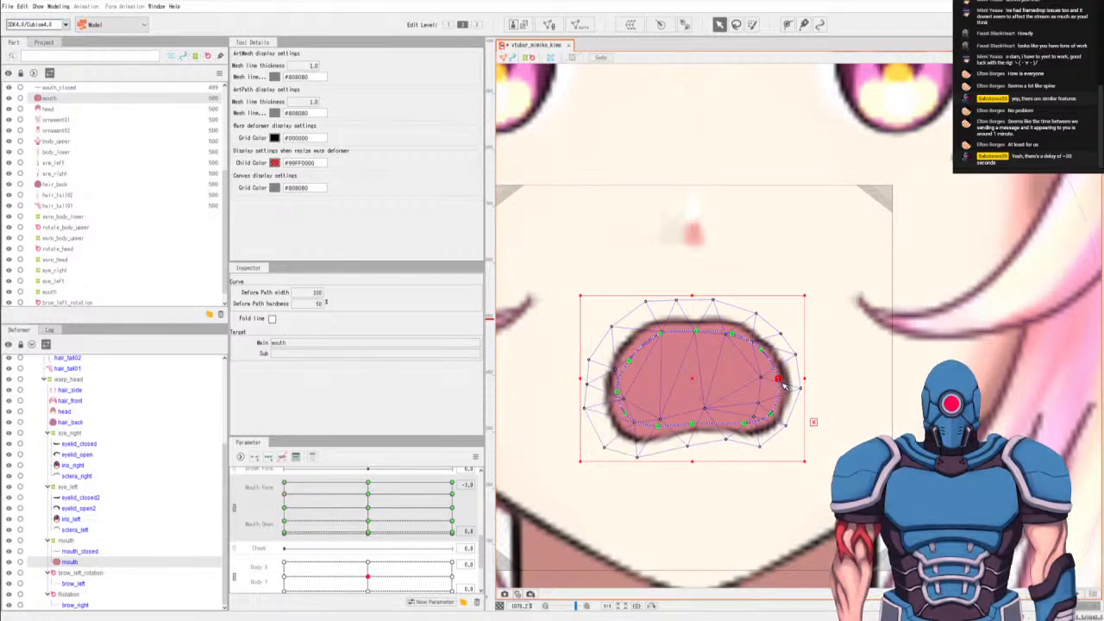
pyautogui.moveTo(783, 385); pyautogui.dragTo(784, 393)
pyautogui.moveTo(766, 354); pyautogui.dragTo(770, 359)
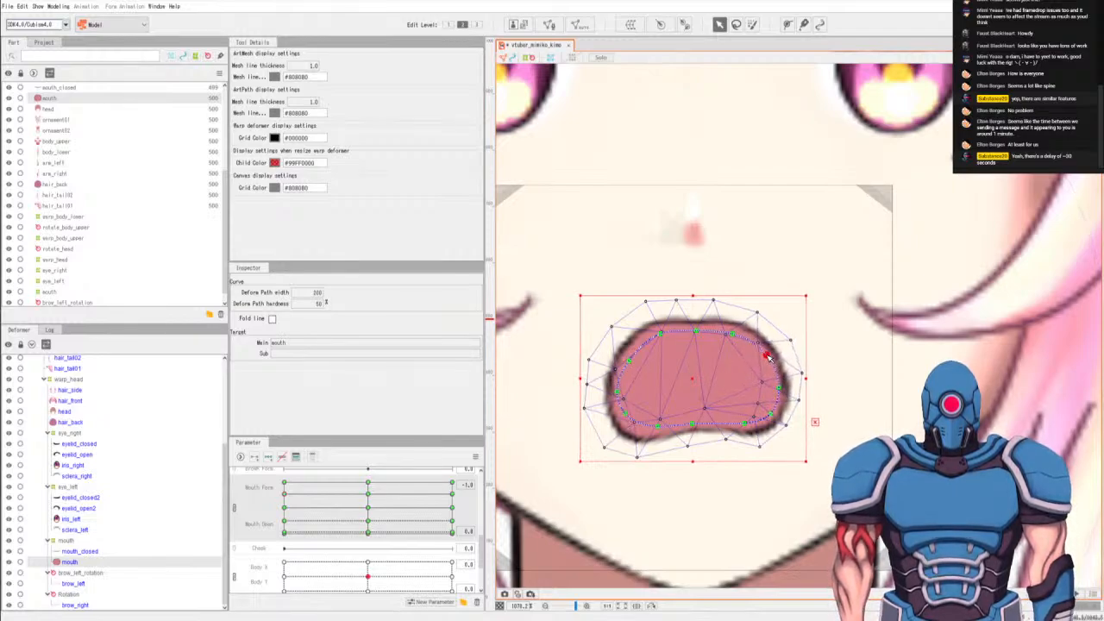
pyautogui.click(734, 335)
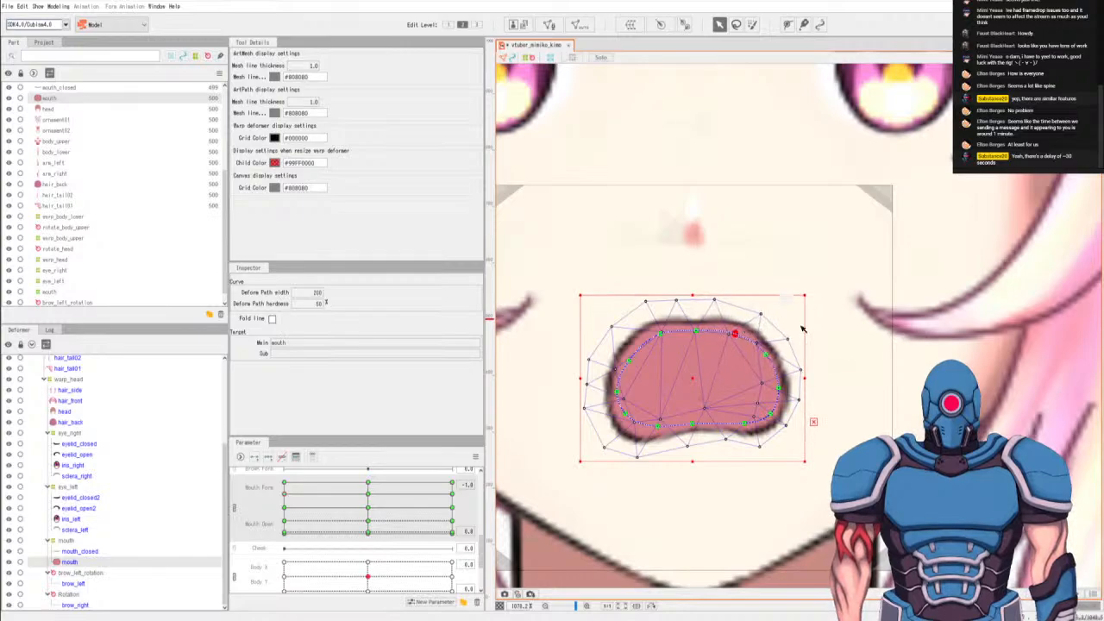
pyautogui.moveTo(767, 421); pyautogui.dragTo(760, 357)
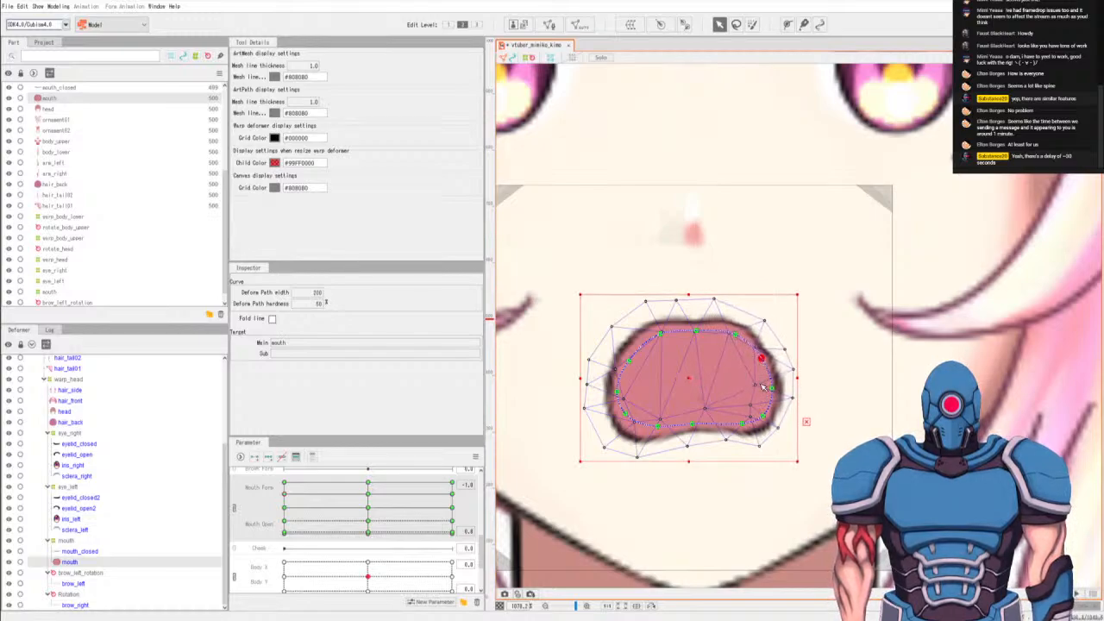
pyautogui.moveTo(742, 426); pyautogui.dragTo(735, 432)
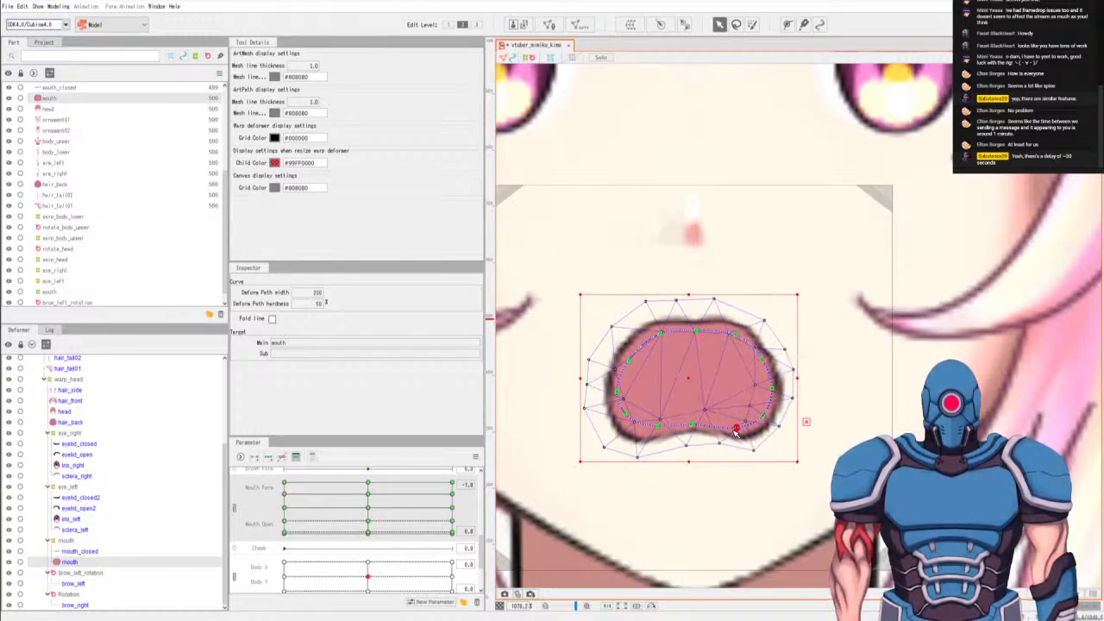
# At the half Mouth Open key, nudge the mouth's lower left corner outward and compare the shape with the three-quarter key.
pyautogui.click(285, 485)
pyautogui.click(285, 508)
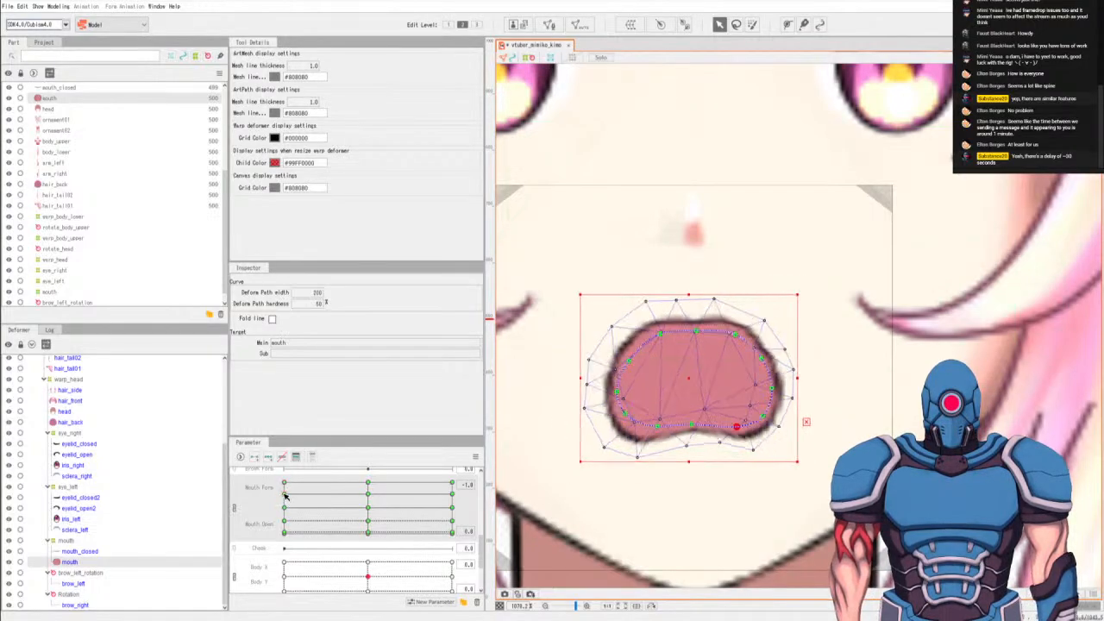
pyautogui.click(284, 507)
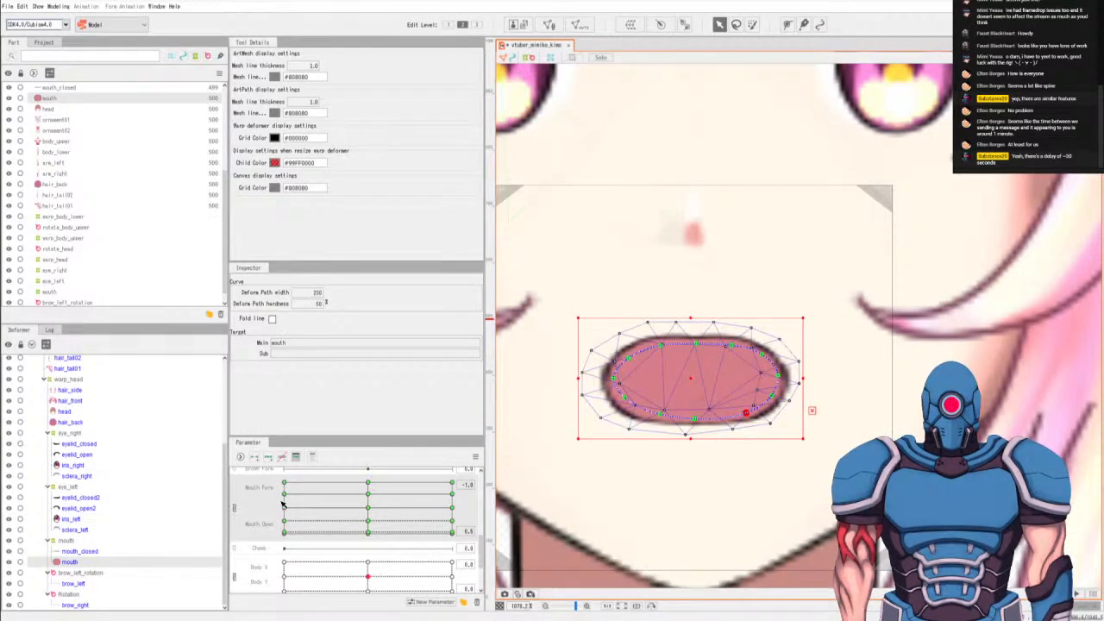
pyautogui.moveTo(621, 400); pyautogui.dragTo(623, 404)
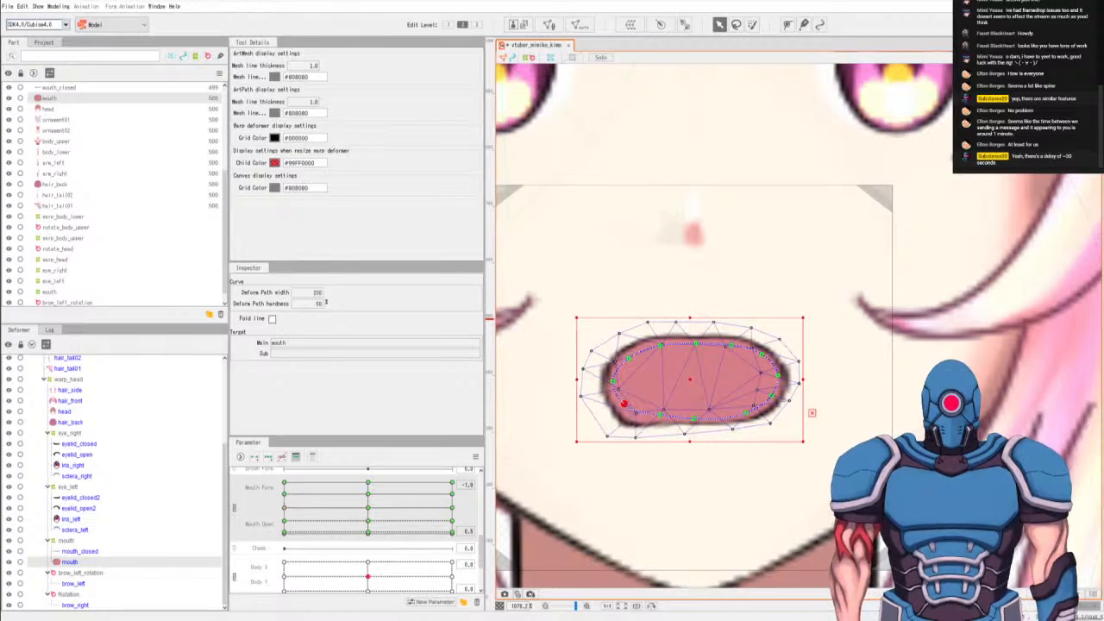
pyautogui.click(294, 495)
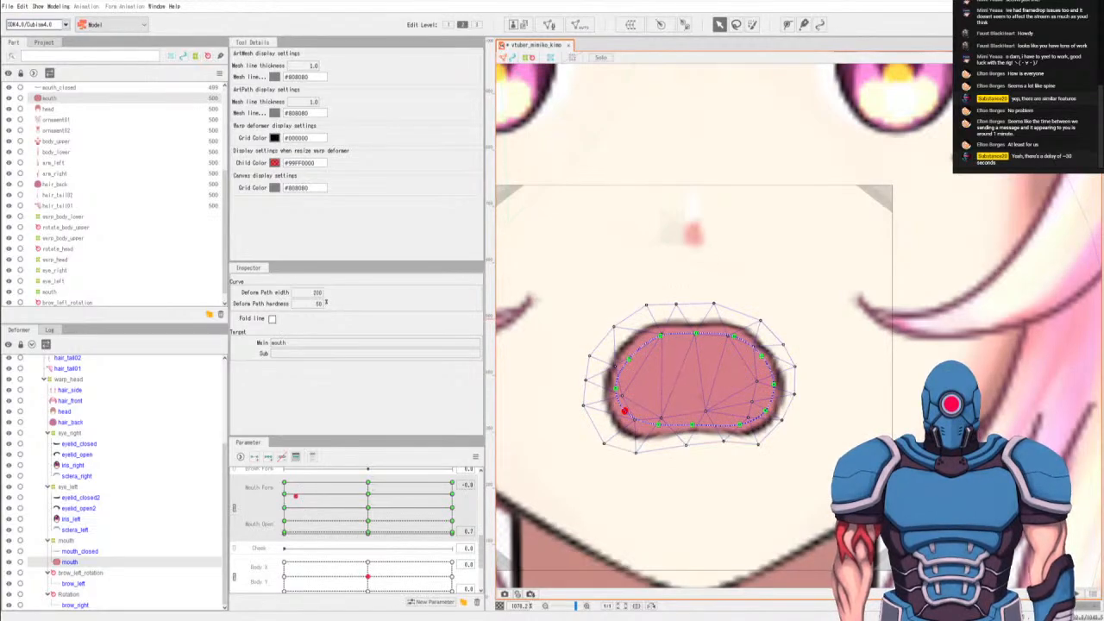
pyautogui.click(283, 494)
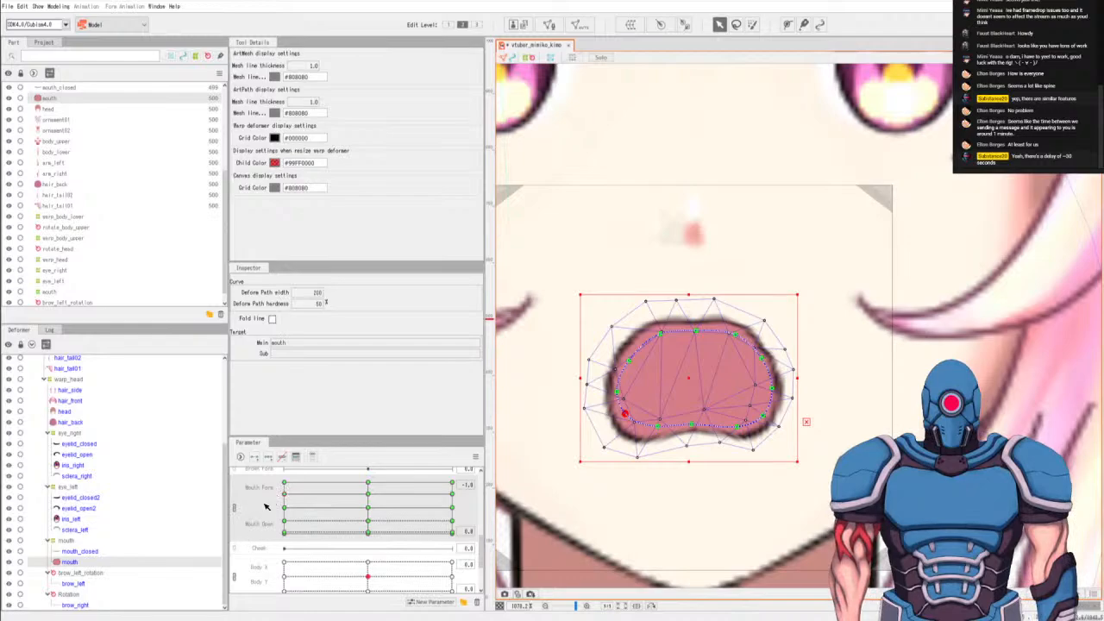
pyautogui.click(284, 507)
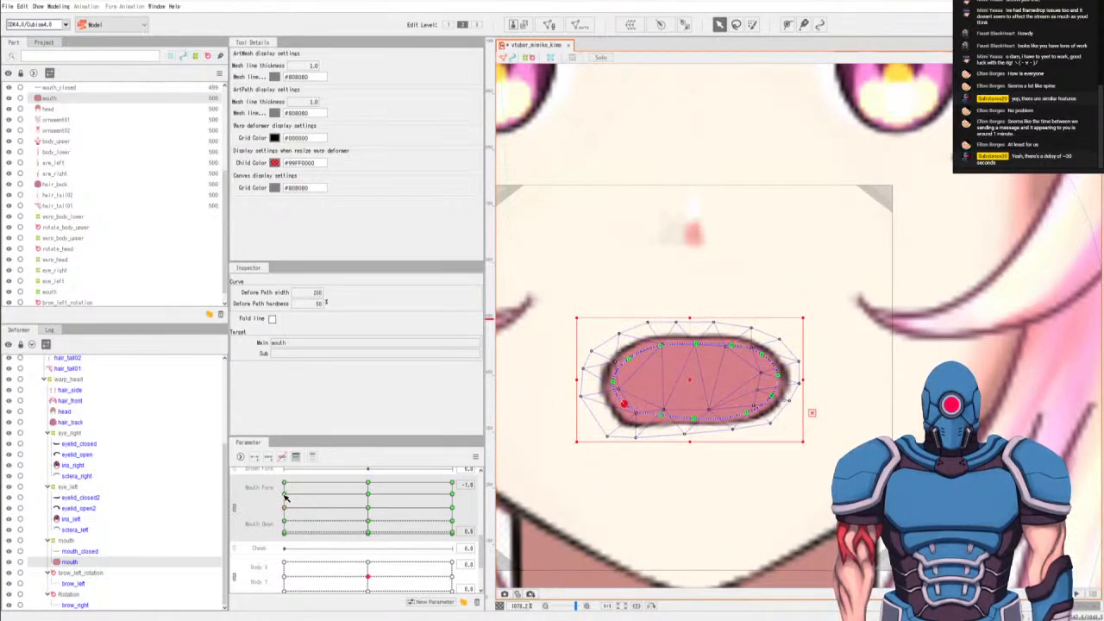
# Widen both sides of the mouth at the three-quarter Mouth Open key and adjust its upper right path point.
pyautogui.click(278, 499)
pyautogui.moveTo(616, 395); pyautogui.dragTo(610, 390)
pyautogui.moveTo(779, 392); pyautogui.dragTo(785, 391)
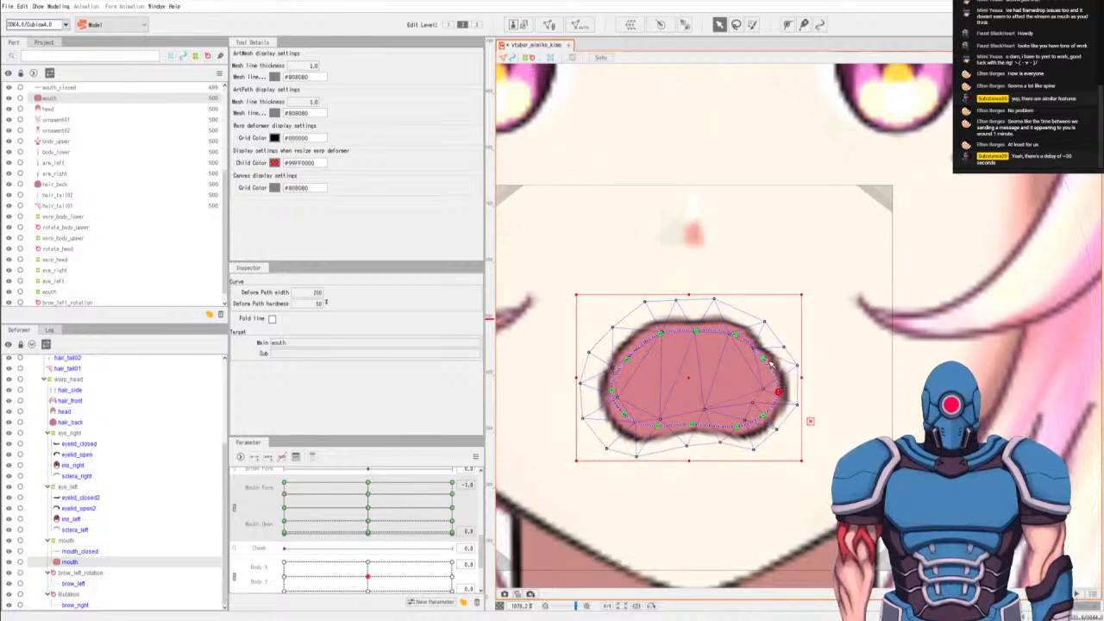
pyautogui.click(766, 352)
pyautogui.moveTo(766, 352); pyautogui.dragTo(764, 356)
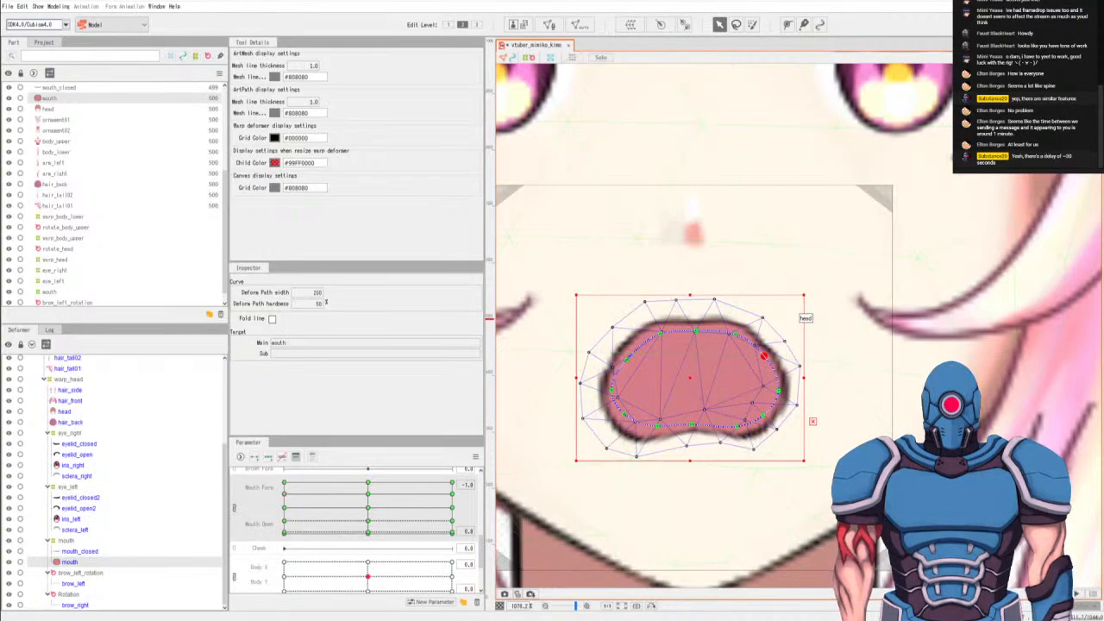
# At Mouth Form -1.0 and the half Mouth Open key, lower the mouth's lower left corner and raise the bottom edge's centre.
pyautogui.click(284, 486)
pyautogui.click(284, 501)
pyautogui.click(289, 511)
pyautogui.moveTo(695, 421); pyautogui.dragTo(659, 407)
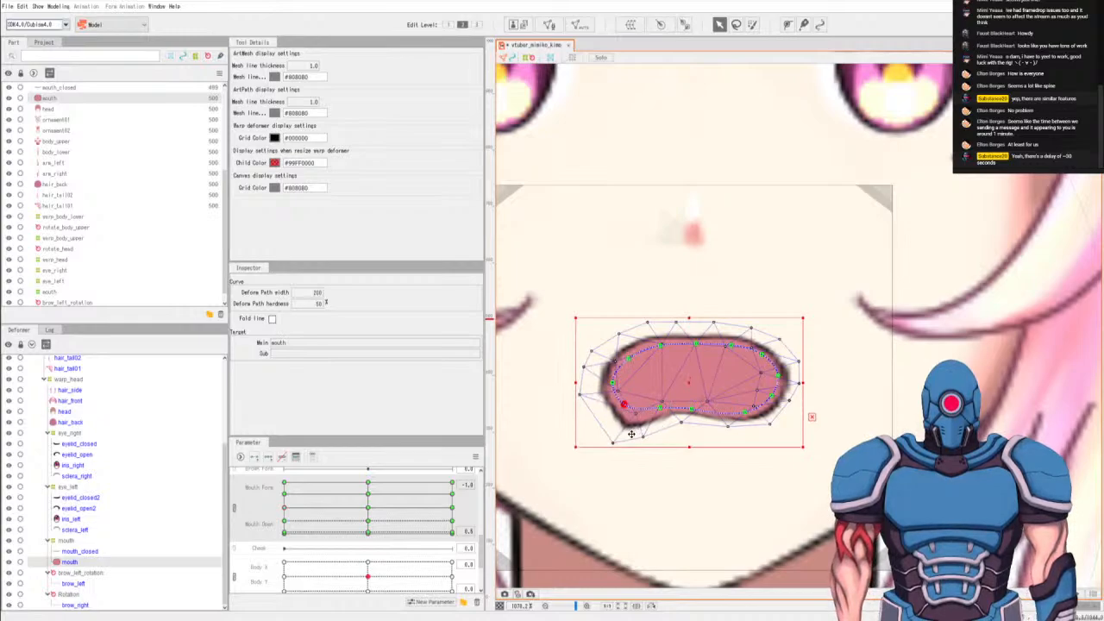
pyautogui.click(787, 425)
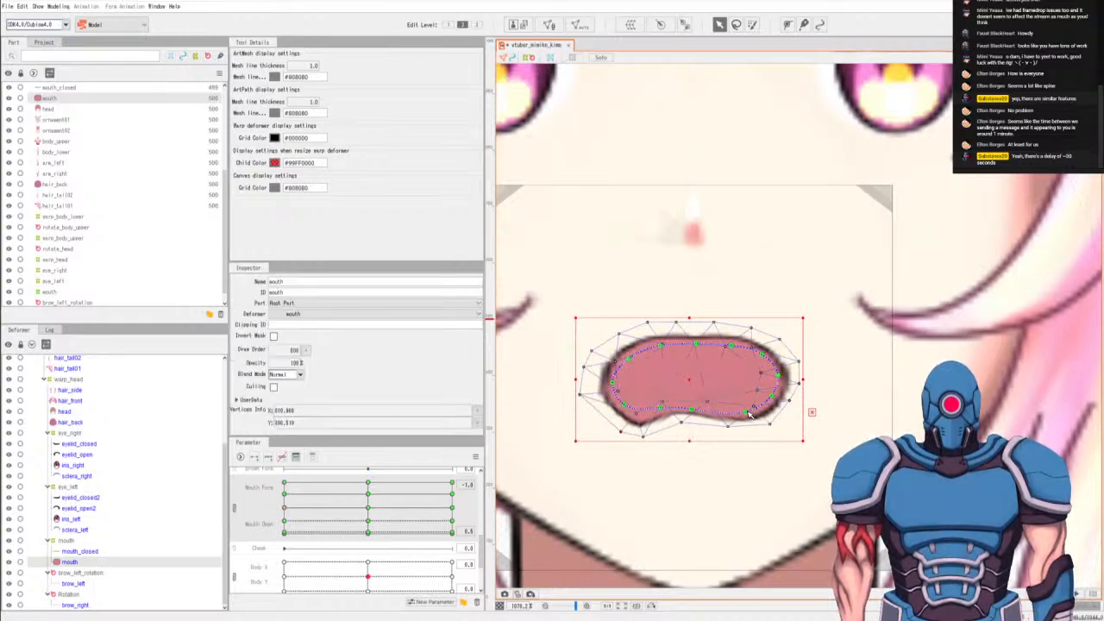
pyautogui.click(694, 405)
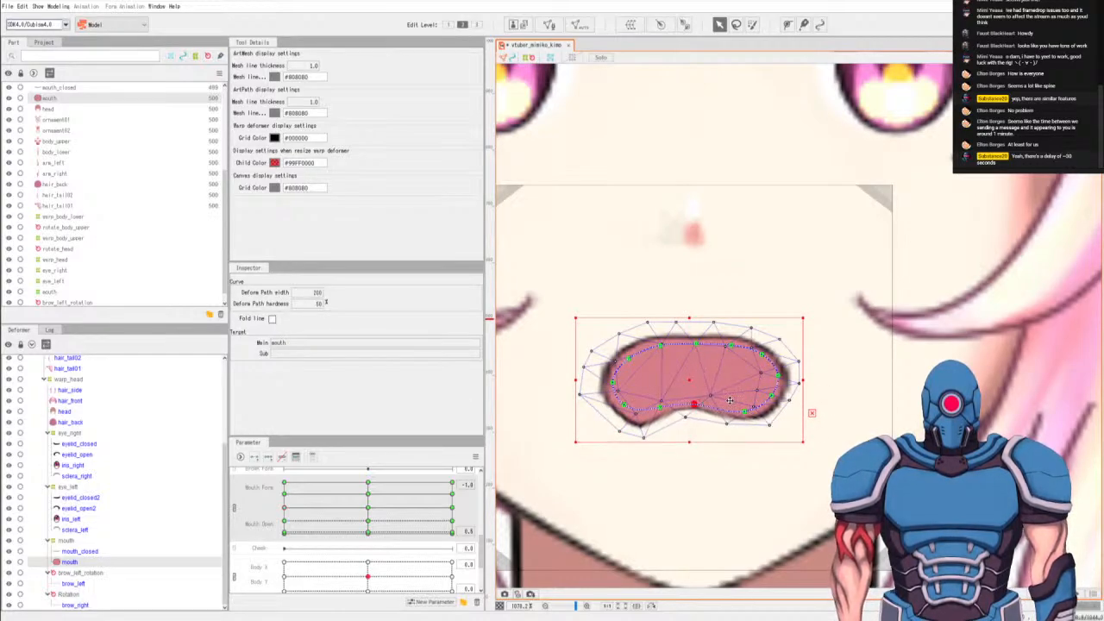
# Reposition the half-open frown's bottom and right-side path points and smooth the bulging mesh vertex at its lower left.
pyautogui.moveTo(694, 404); pyautogui.dragTo(738, 406)
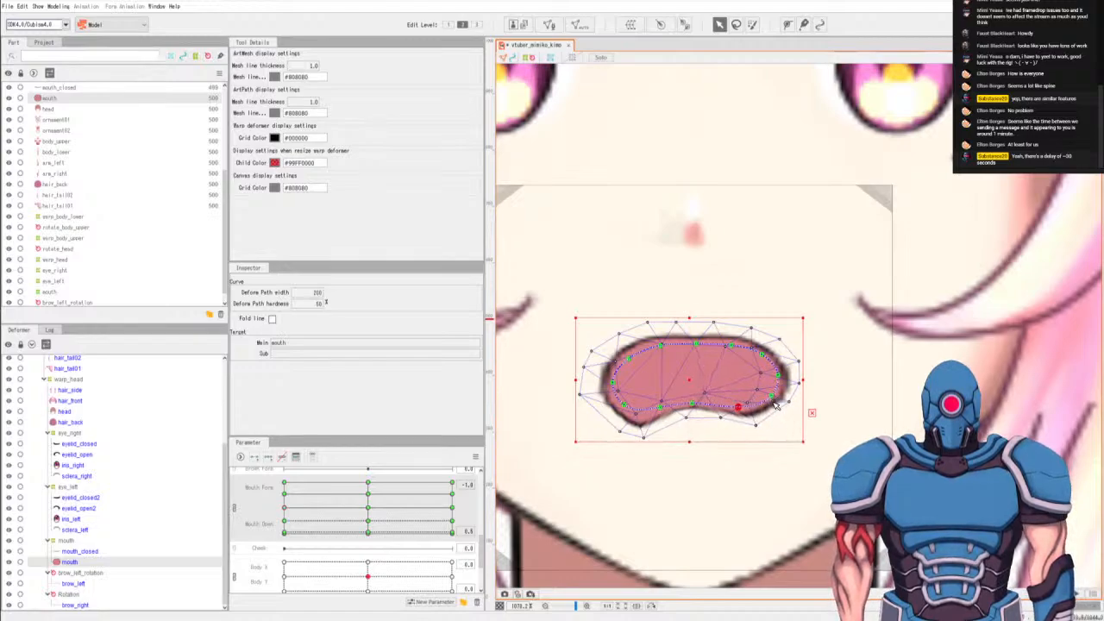
pyautogui.click(772, 404)
pyautogui.click(780, 384)
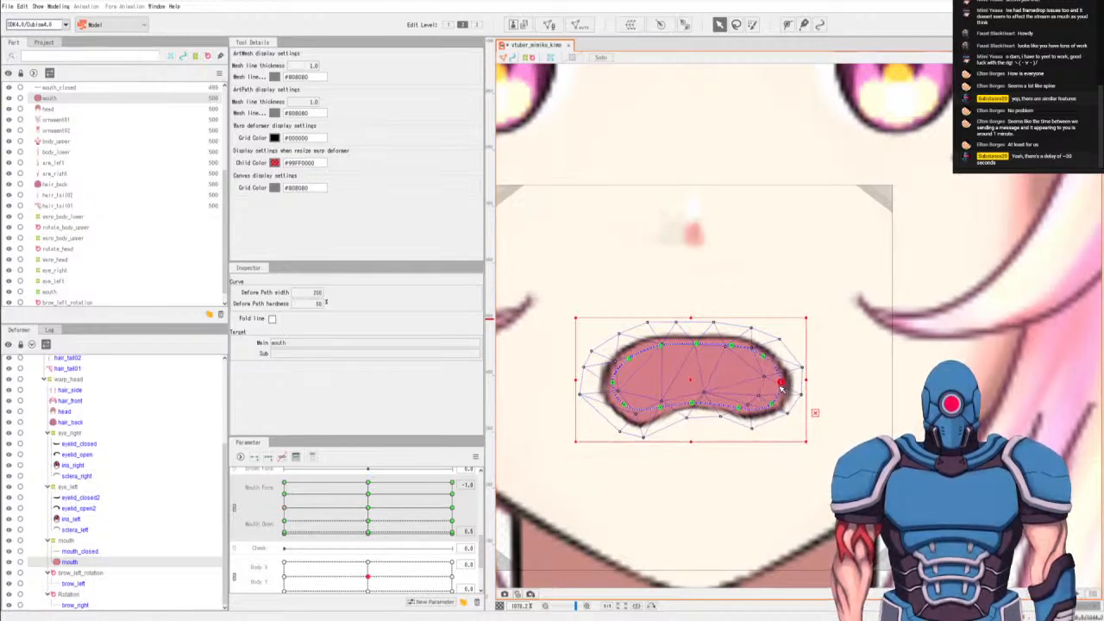
pyautogui.moveTo(751, 427); pyautogui.dragTo(751, 429)
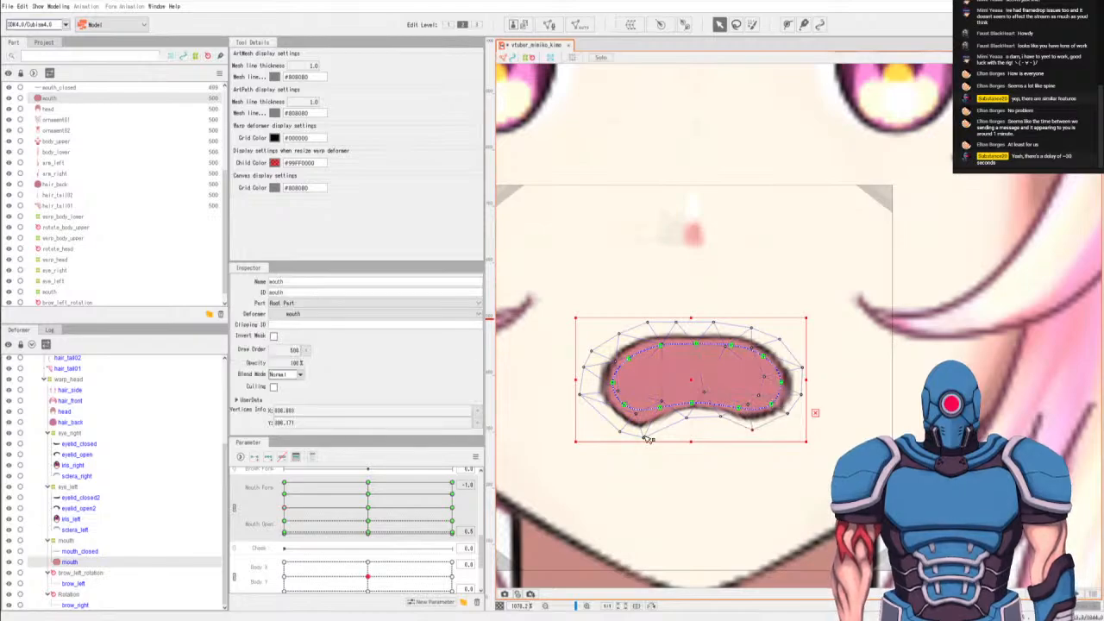
pyautogui.moveTo(643, 437)
pyautogui.mouseDown()
pyautogui.moveTo(624, 433)
pyautogui.moveTo(647, 424)
pyautogui.mouseUp()
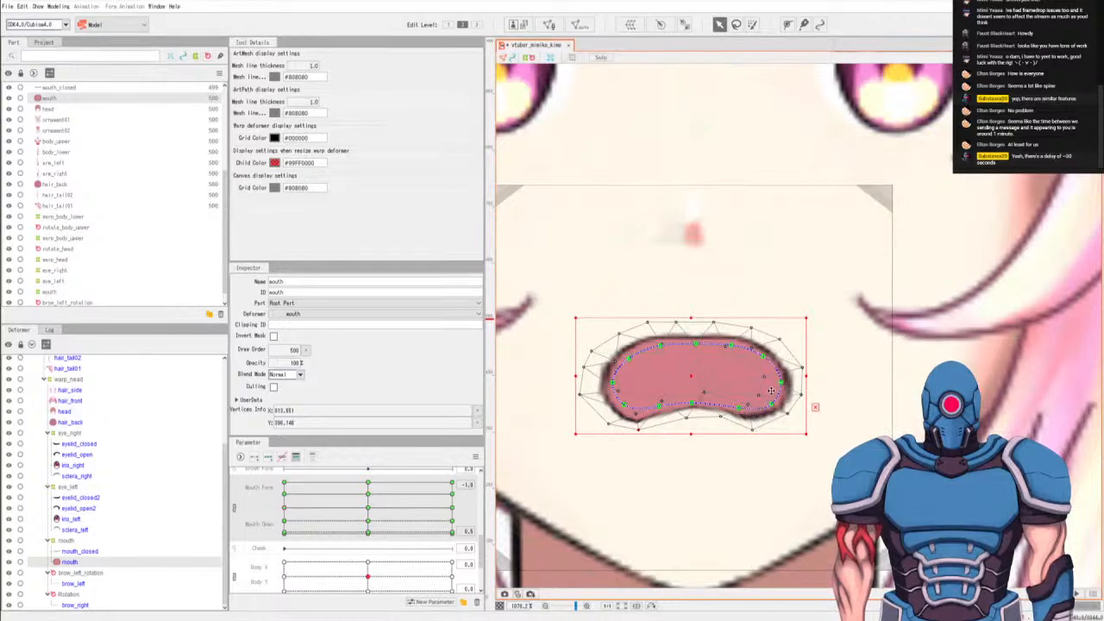
# At the quarter Mouth Open key, lower the mouth's left side path points and pull its outer left mesh vertices inward.
pyautogui.click(286, 529)
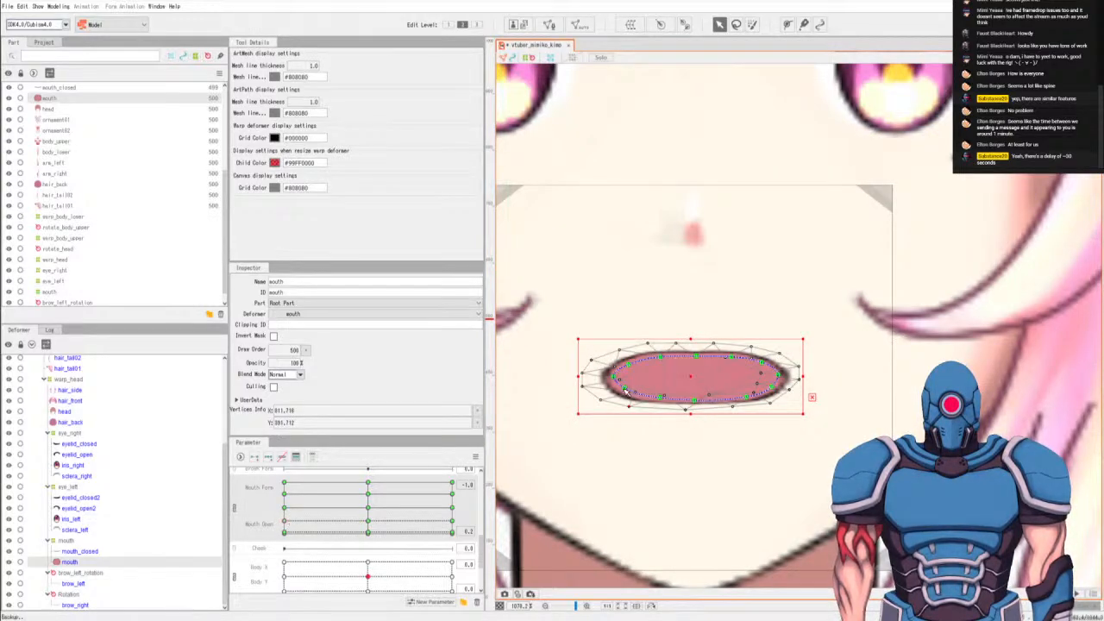
pyautogui.moveTo(629, 390); pyautogui.dragTo(625, 395)
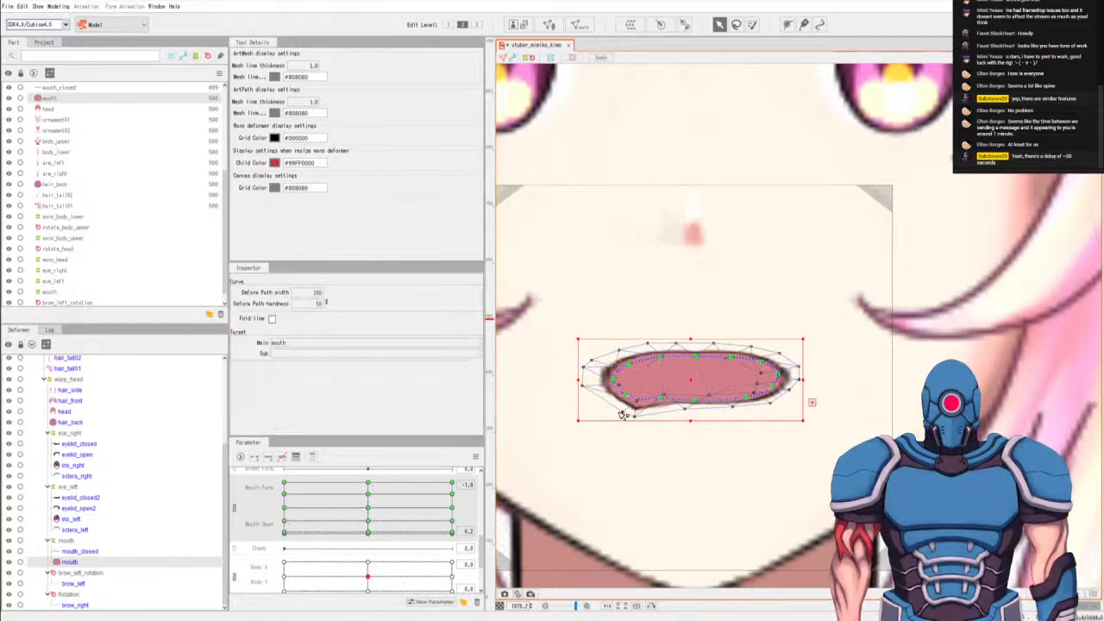
pyautogui.click(614, 380)
pyautogui.click(614, 389)
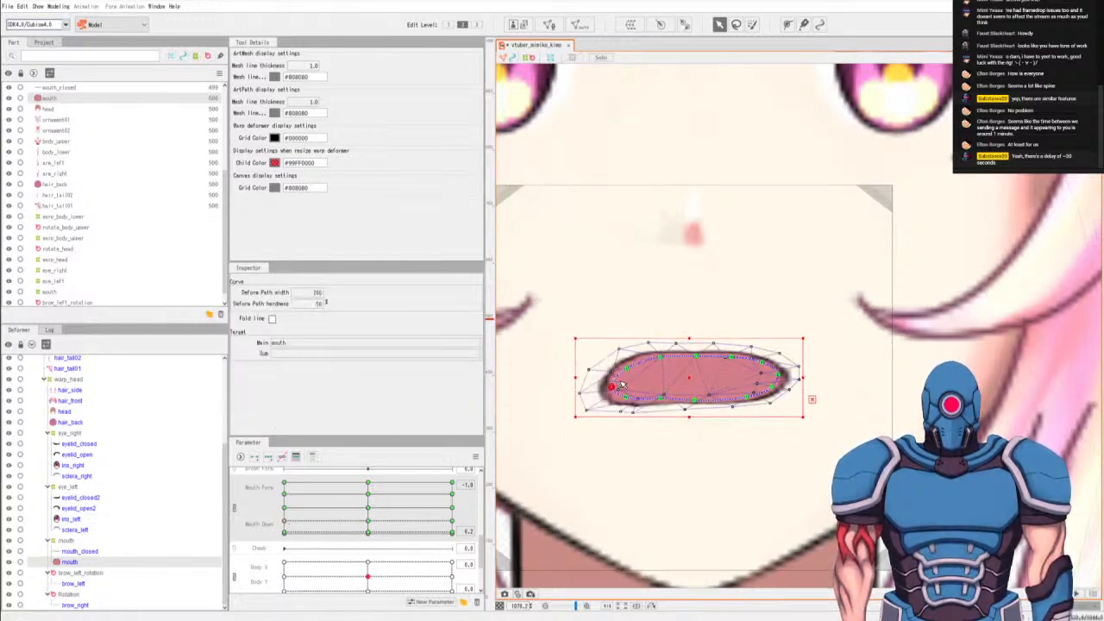
pyautogui.moveTo(634, 384); pyautogui.dragTo(590, 388)
pyautogui.click(607, 407)
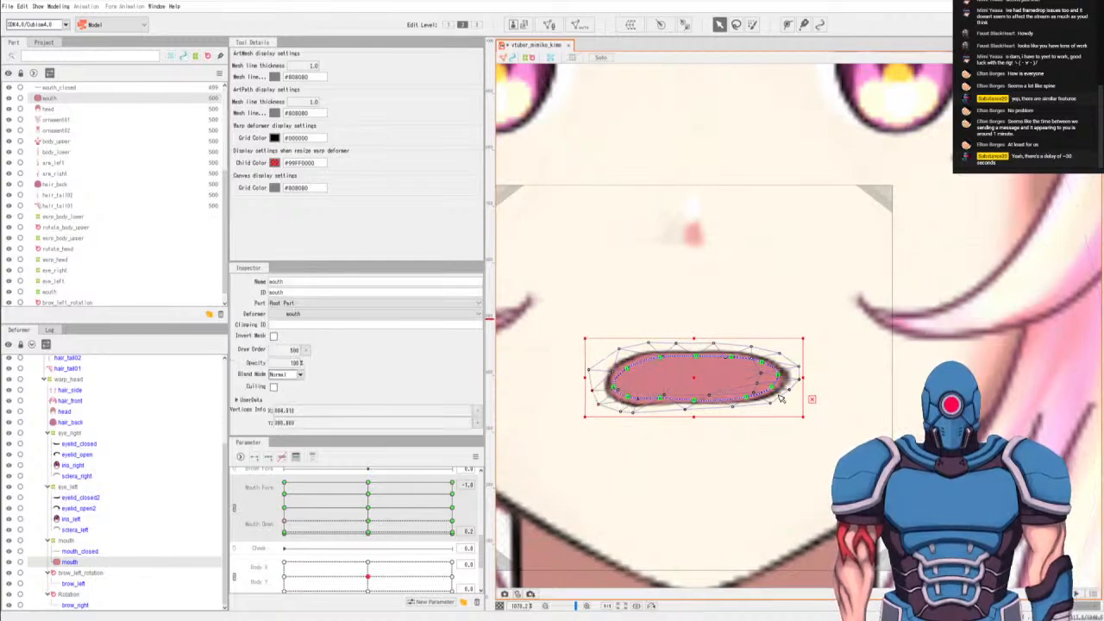
# Push the quarter-open mouth's lower right corner outward and raise the centre of its bottom edge into a frown.
pyautogui.click(773, 391)
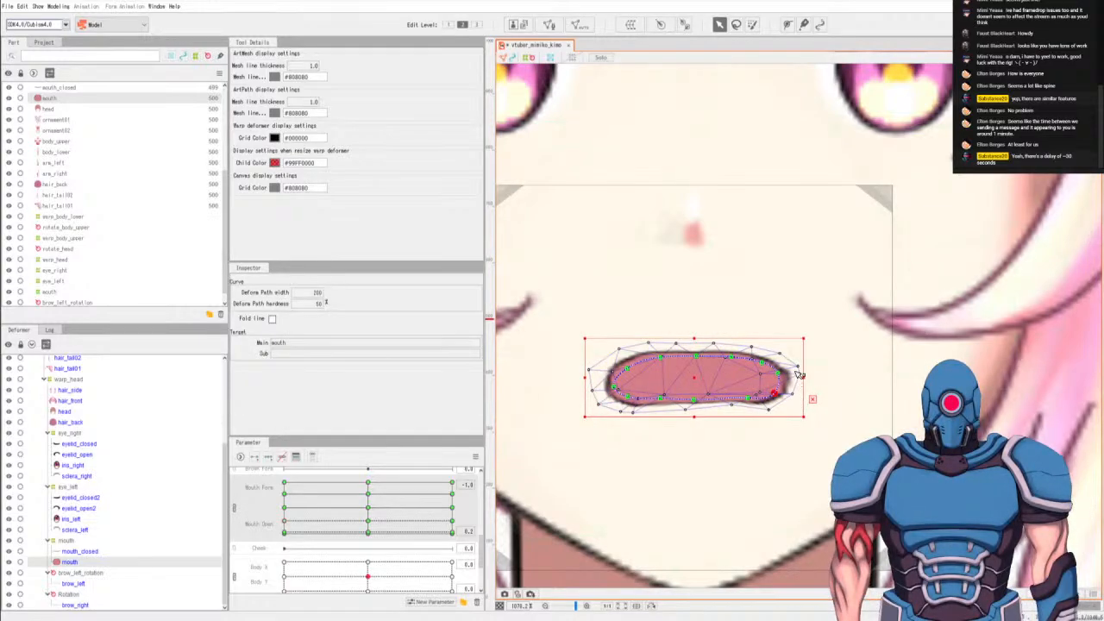
pyautogui.click(796, 375)
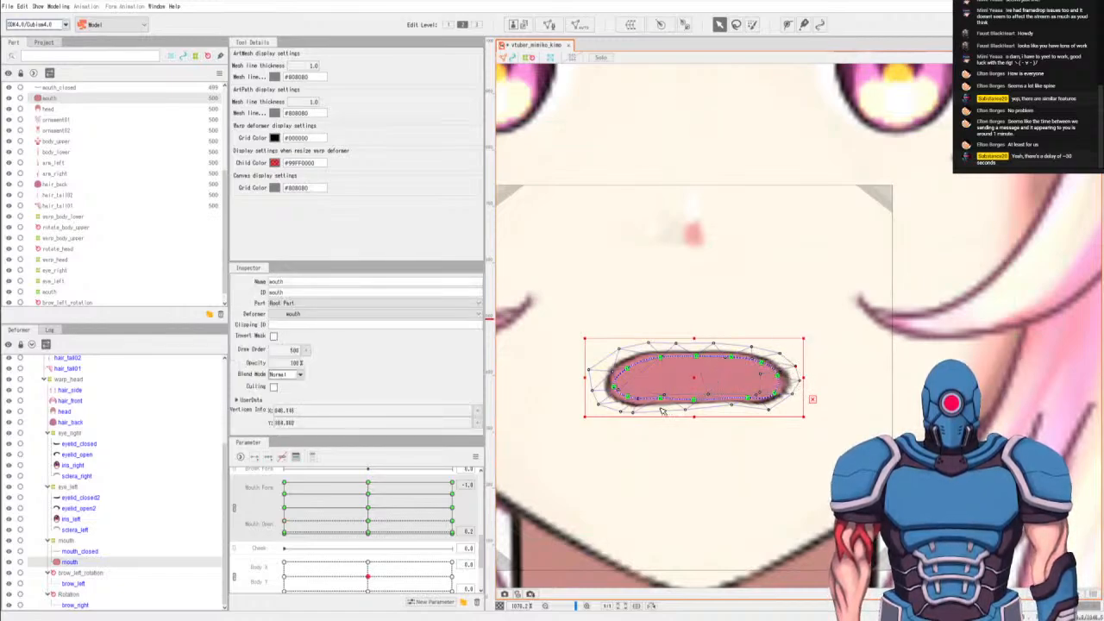
pyautogui.click(694, 395)
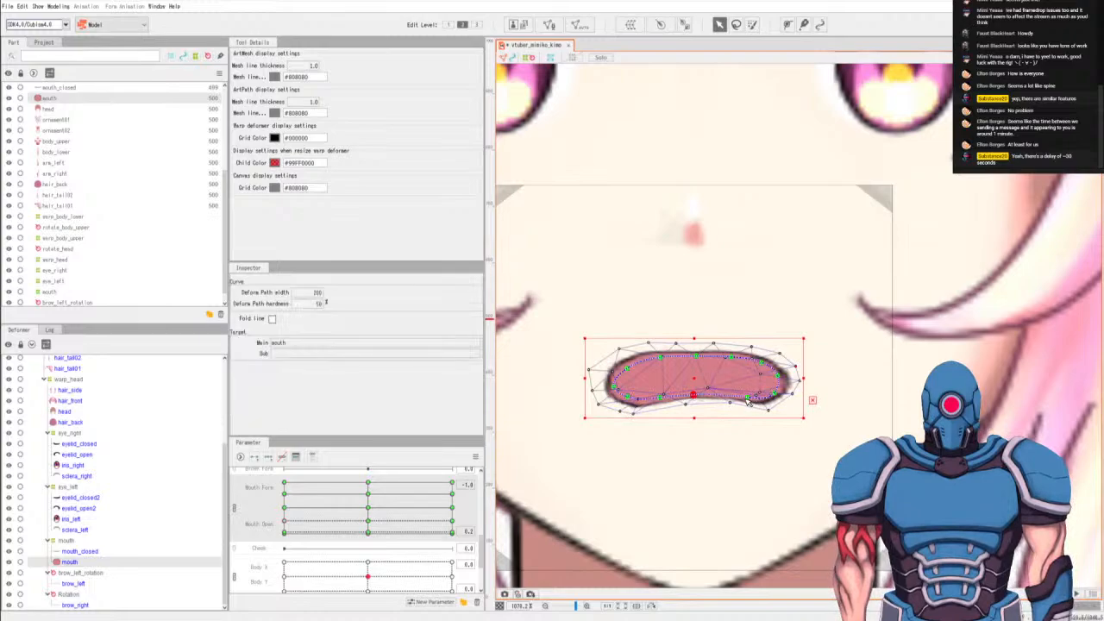
pyautogui.click(747, 399)
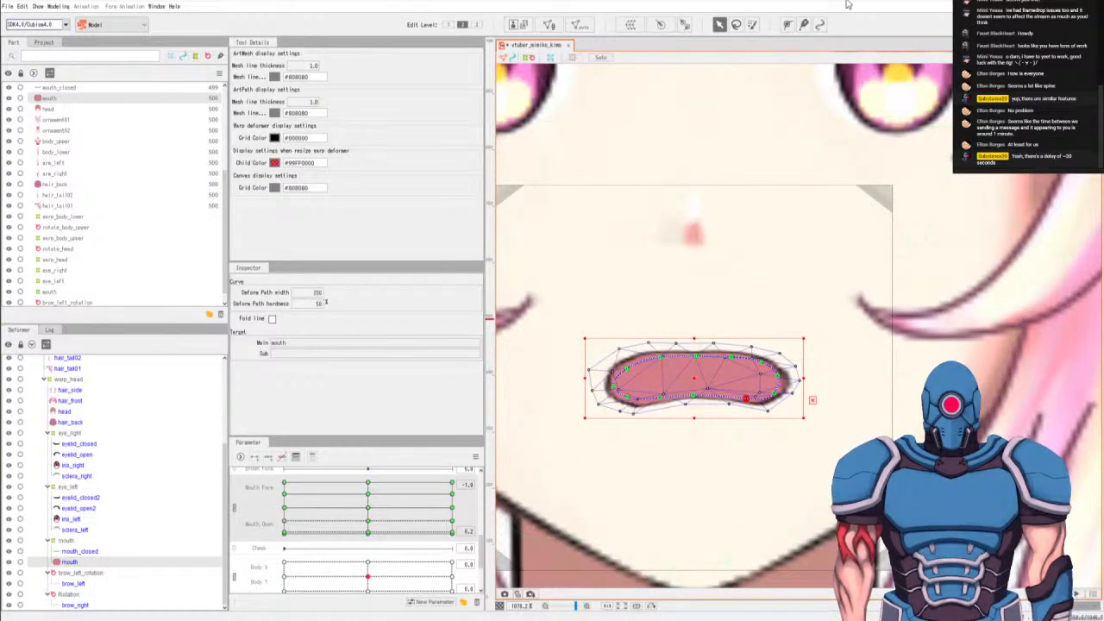
# At the 0.0 Mouth Open key, lower the mouth's lower left corner and smooth the mesh vertices around its left end.
pyautogui.click(286, 531)
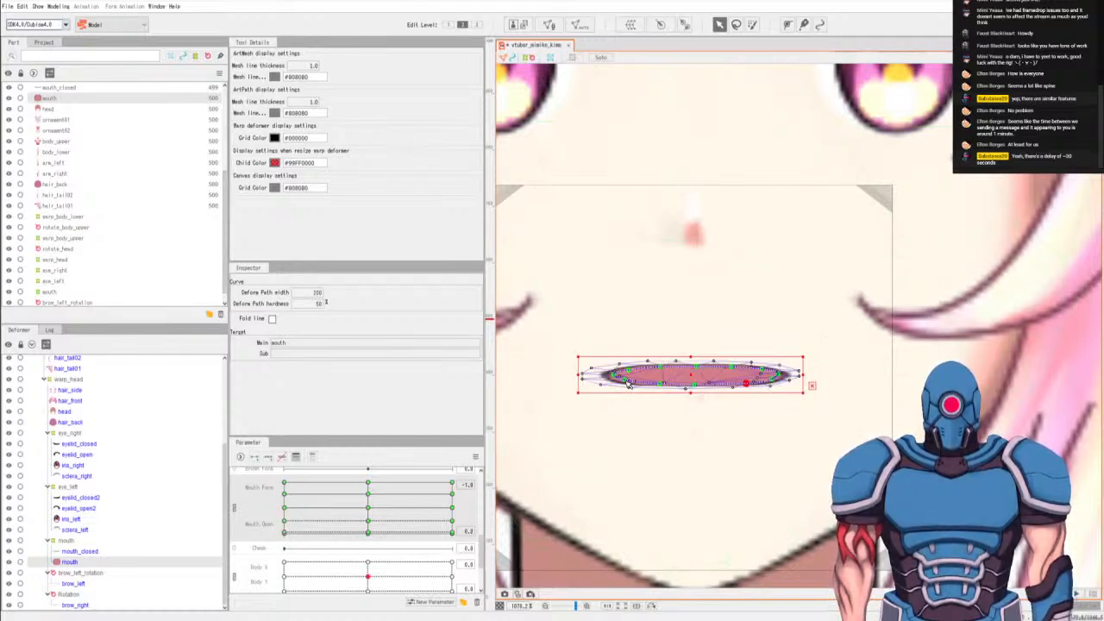
pyautogui.moveTo(629, 385)
pyautogui.mouseDown()
pyautogui.moveTo(603, 394)
pyautogui.moveTo(642, 389)
pyautogui.mouseUp()
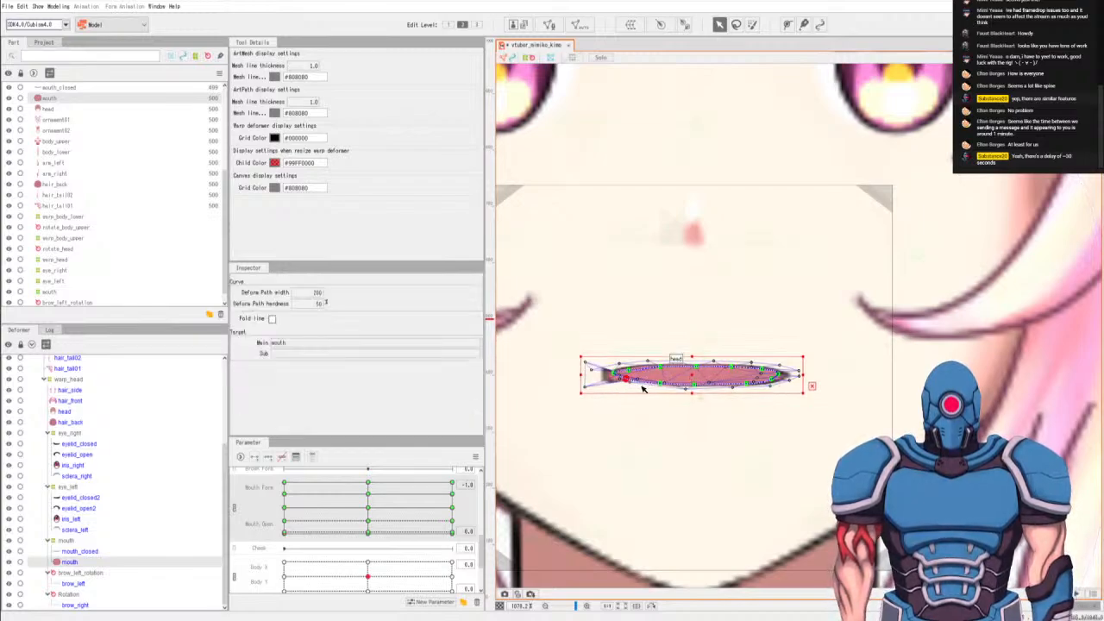
pyautogui.click(676, 369)
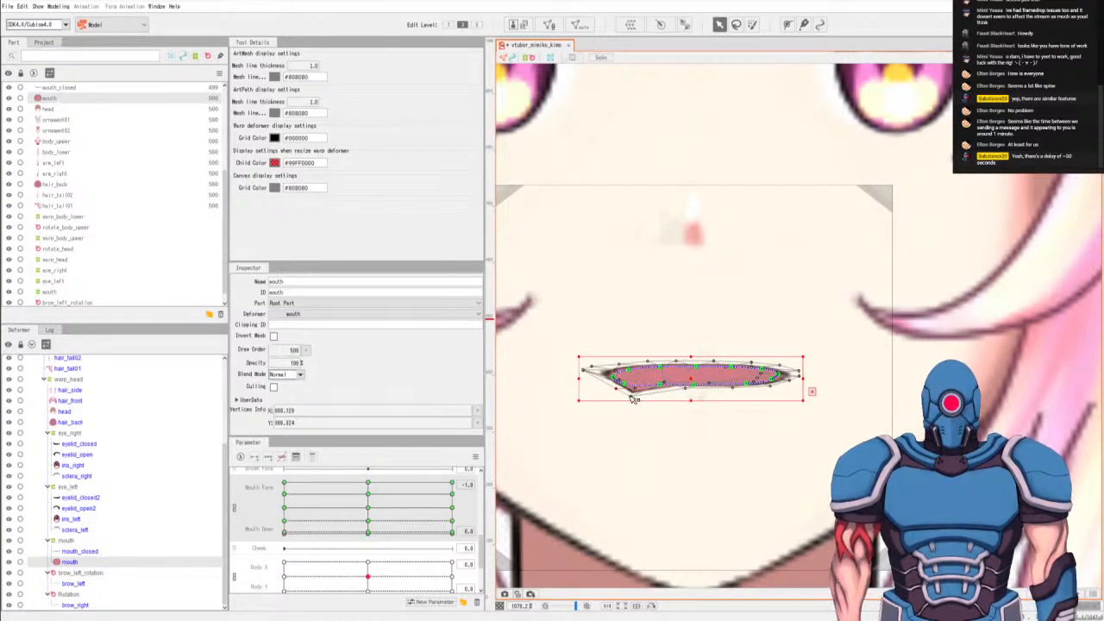
pyautogui.moveTo(637, 397); pyautogui.dragTo(638, 399)
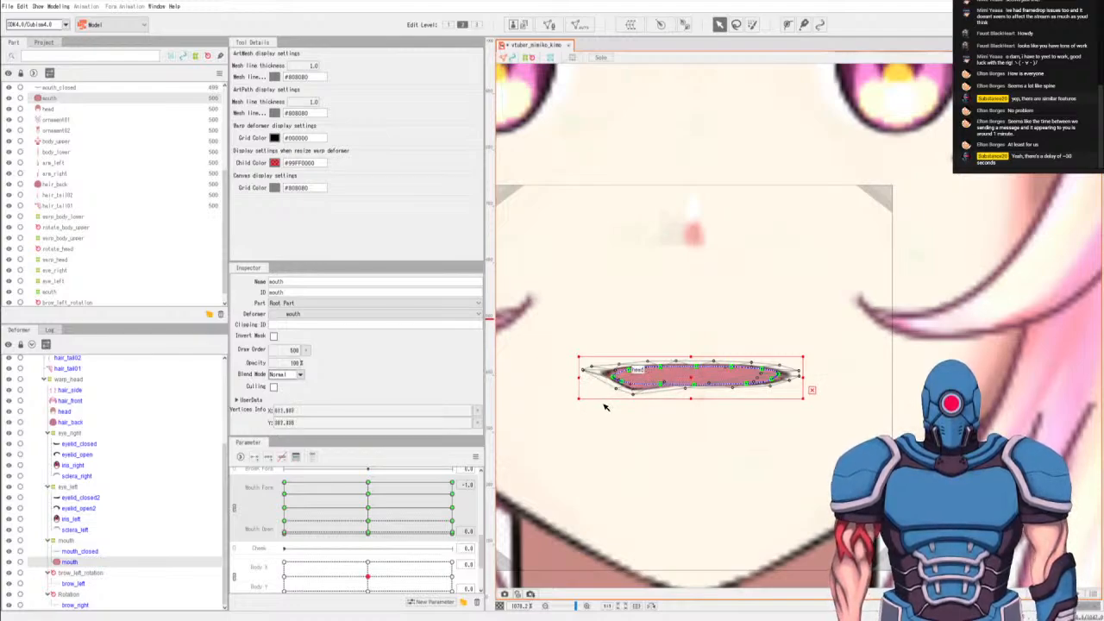
pyautogui.scroll(3, 629, 385)
pyautogui.moveTo(500, 344); pyautogui.dragTo(546, 378)
pyautogui.moveTo(500, 341); pyautogui.dragTo(556, 339)
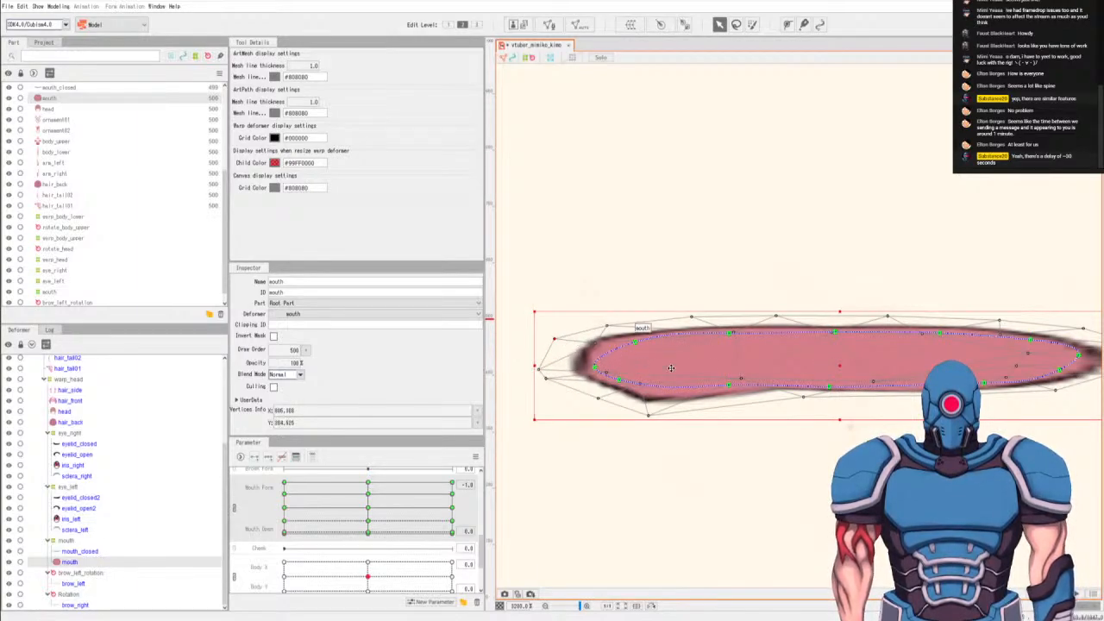
pyautogui.moveTo(648, 416); pyautogui.dragTo(653, 406)
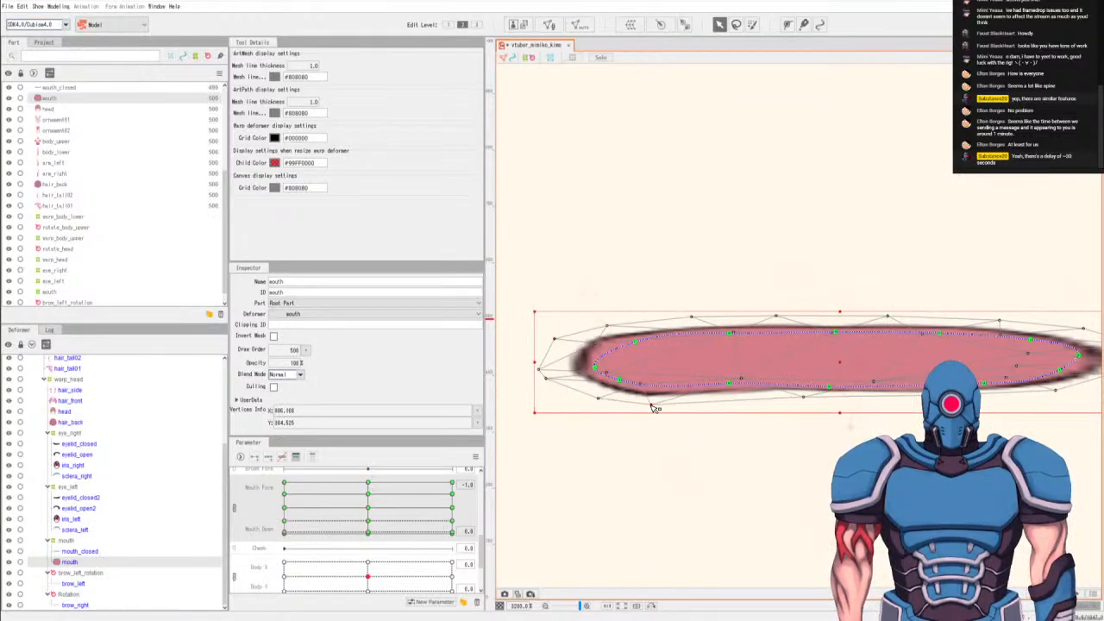
# Pull the mesh vertices at the right end of the 0.0 Mouth Open shape inward to round off its tip.
pyautogui.moveTo(822, 448); pyautogui.dragTo(754, 467)
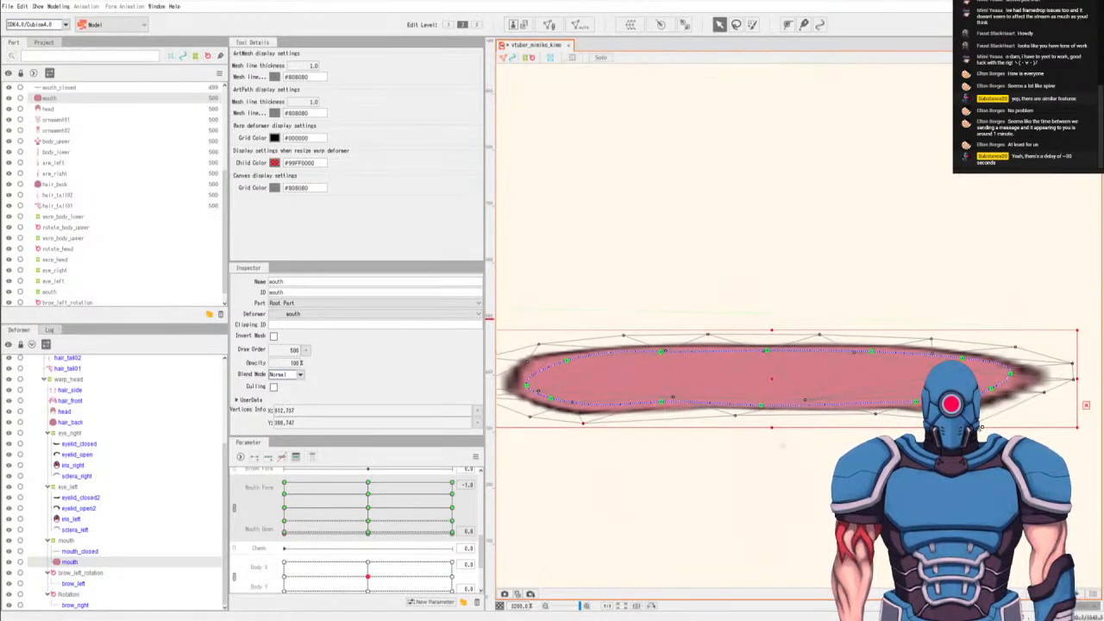
pyautogui.moveTo(1071, 386); pyautogui.dragTo(1041, 382)
pyautogui.moveTo(960, 371); pyautogui.dragTo(980, 374)
pyautogui.moveTo(1074, 365); pyautogui.dragTo(1041, 382)
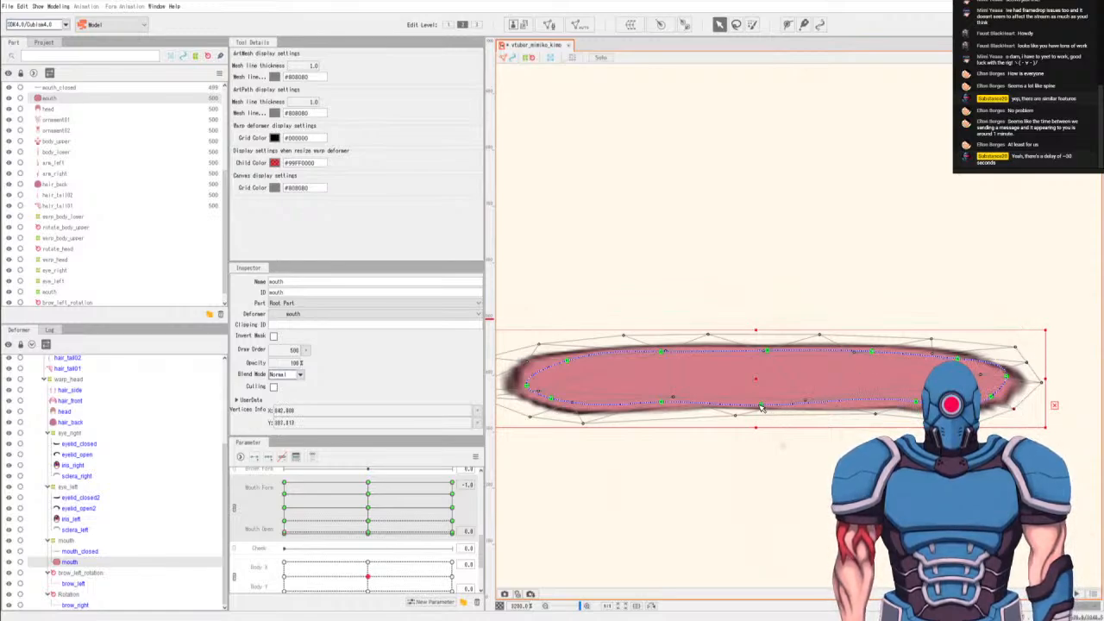
# Raise the bottom centre path point of the 0.0 Mouth Open shape and lower its lower right point into a slight frown.
pyautogui.press('p')
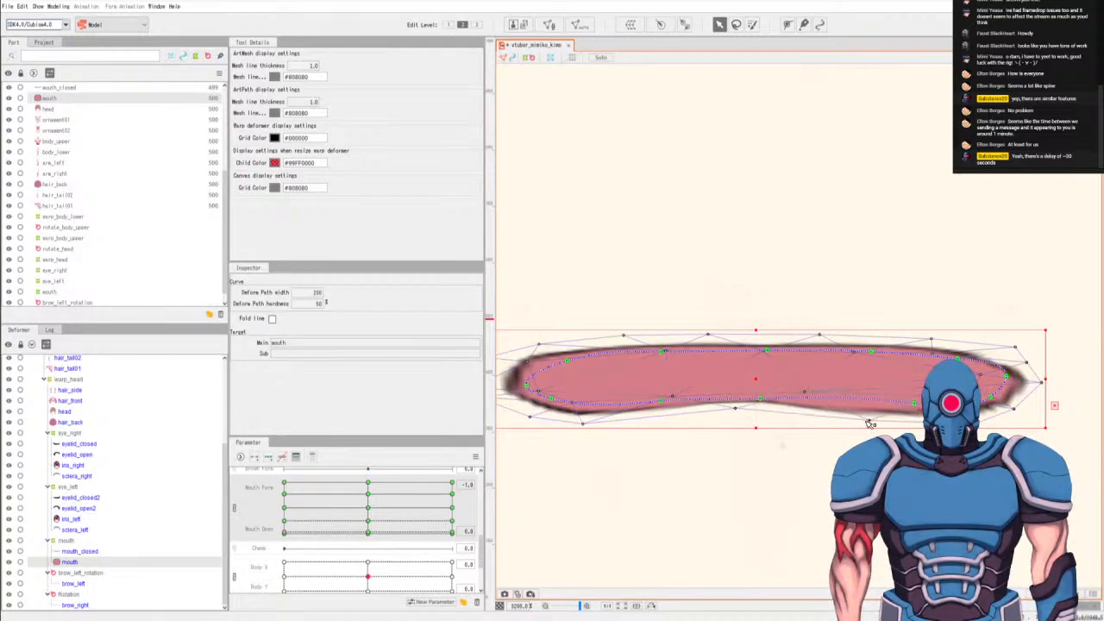
pyautogui.press('v')
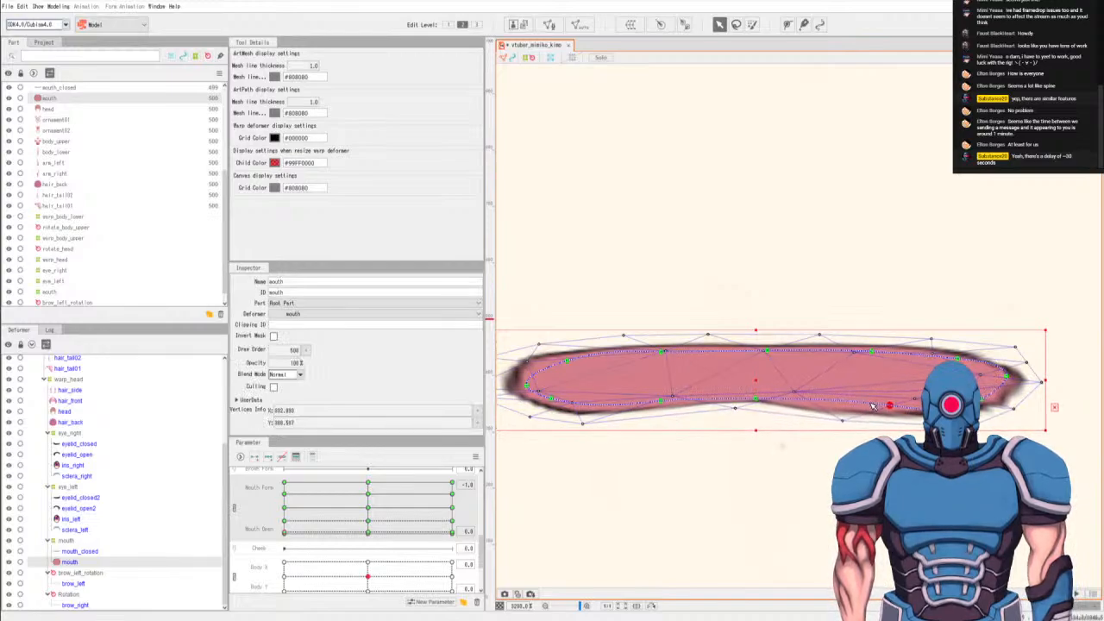
pyautogui.press('p')
pyautogui.press('v')
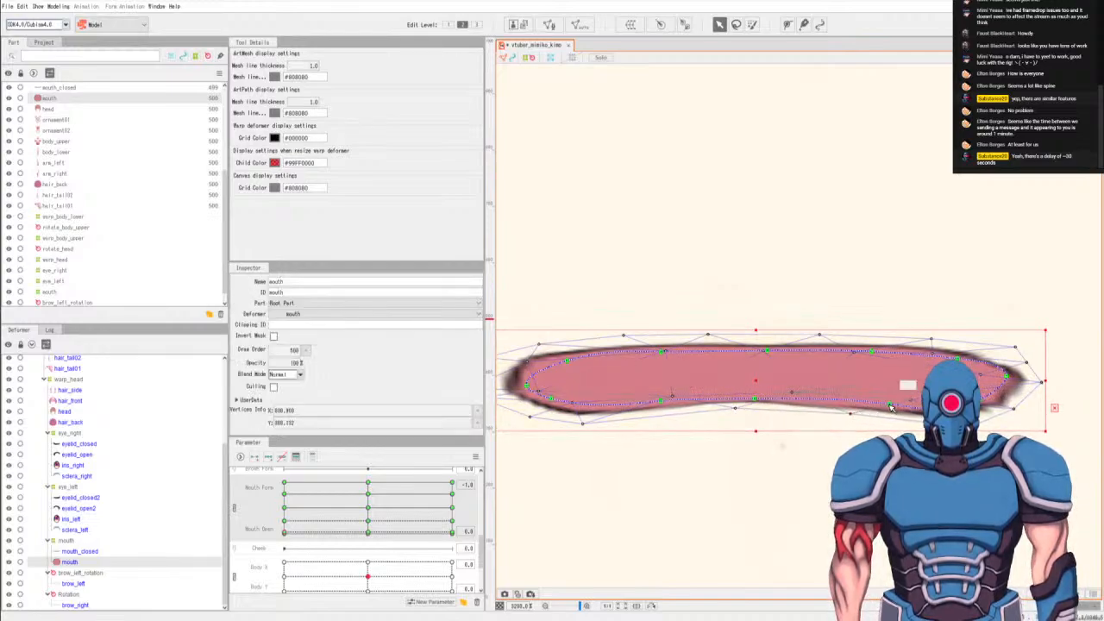
pyautogui.press('p')
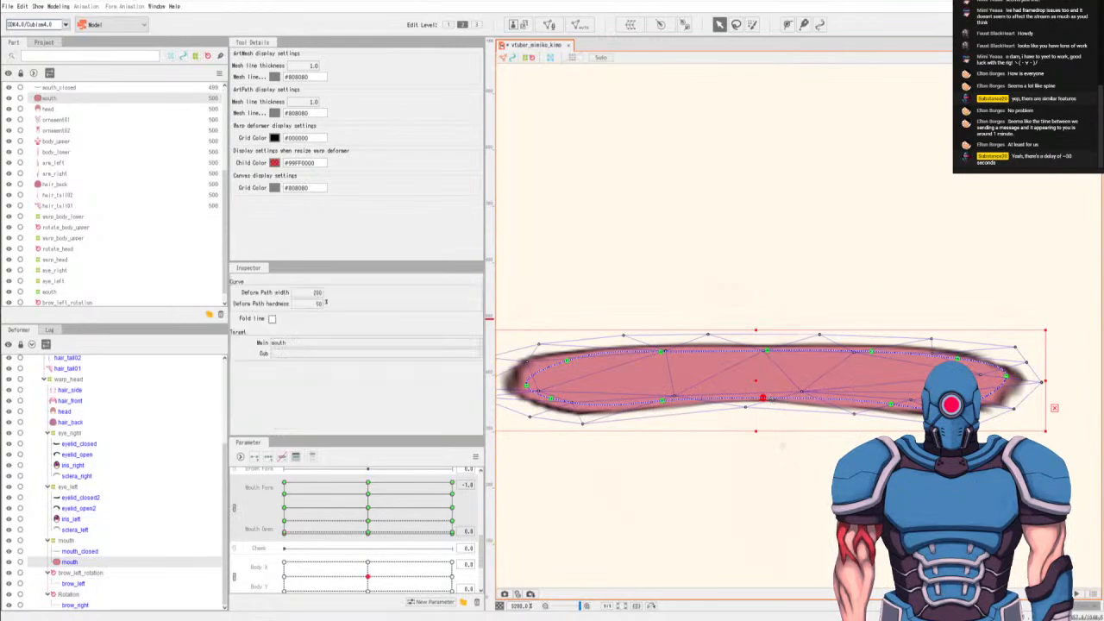
# Preview the frown's opening by moving Mouth Open from 0.0 to 1.0 at Mouth Form -1.0.
pyautogui.scroll(-5, 921, 369)
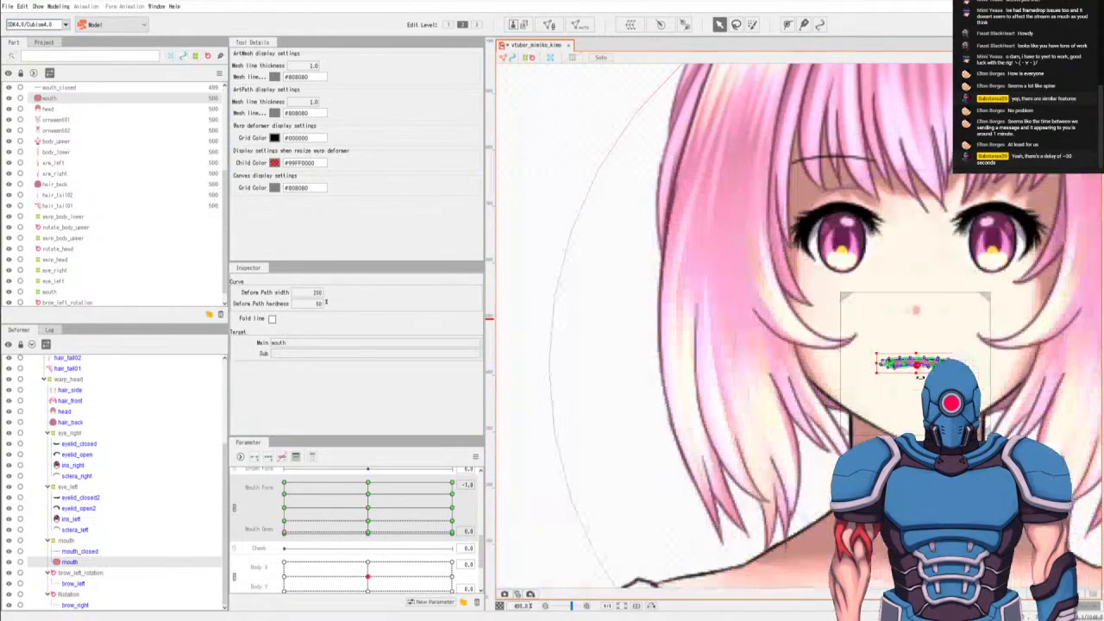
pyautogui.scroll(2, 921, 367)
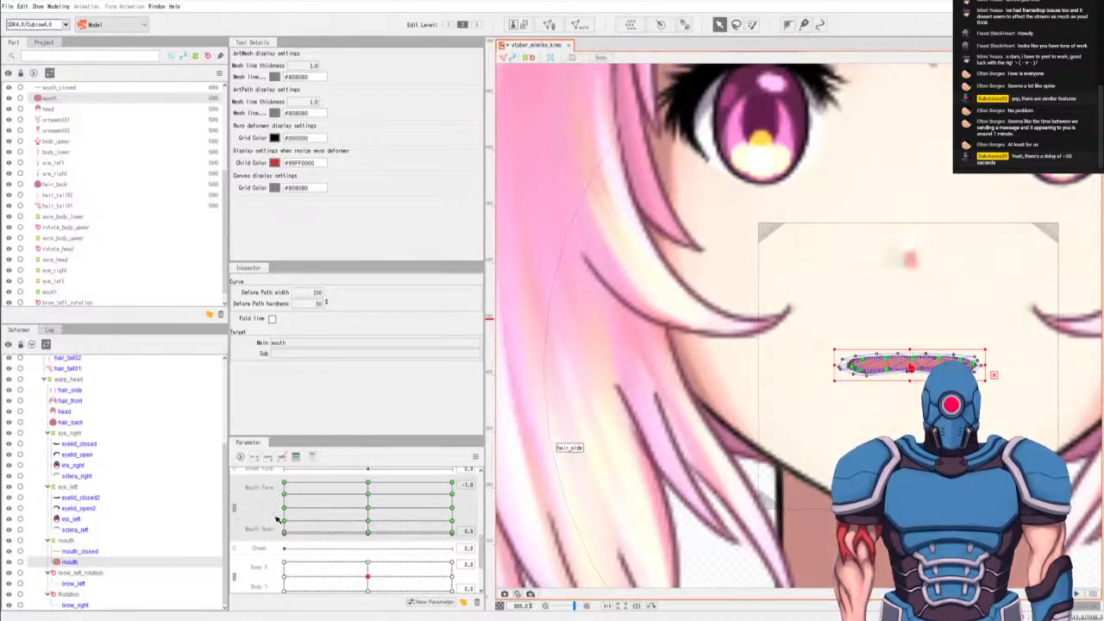
pyautogui.moveTo(288, 527); pyautogui.dragTo(222, 425)
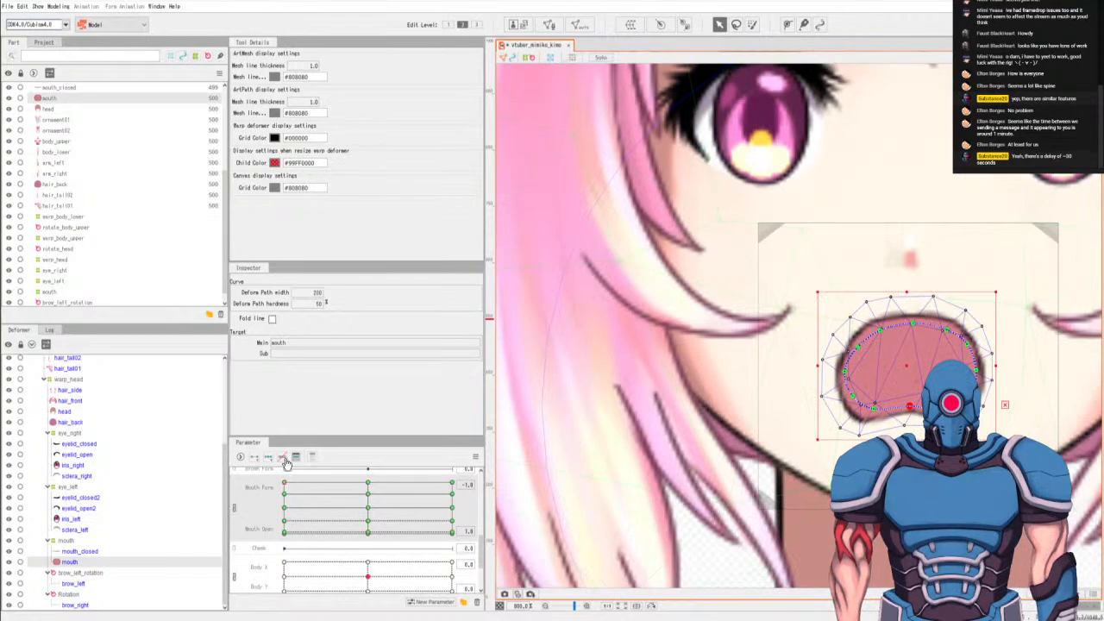